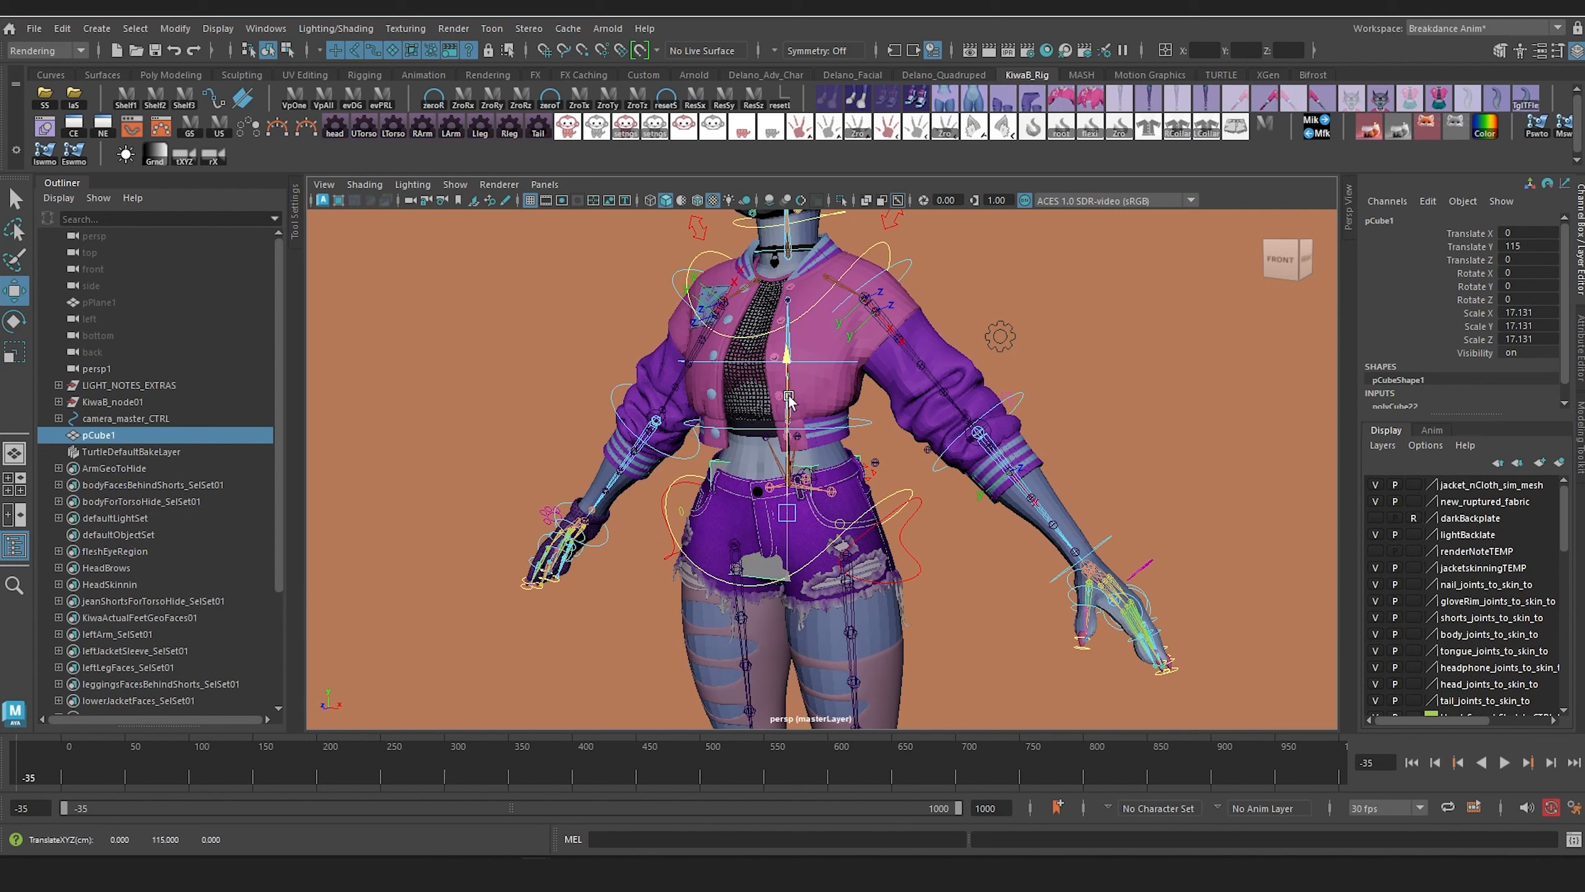
Step: Turn on X-Ray shading in the perspective view so the joints inside the character can be seen through the mesh
left_click(364, 184)
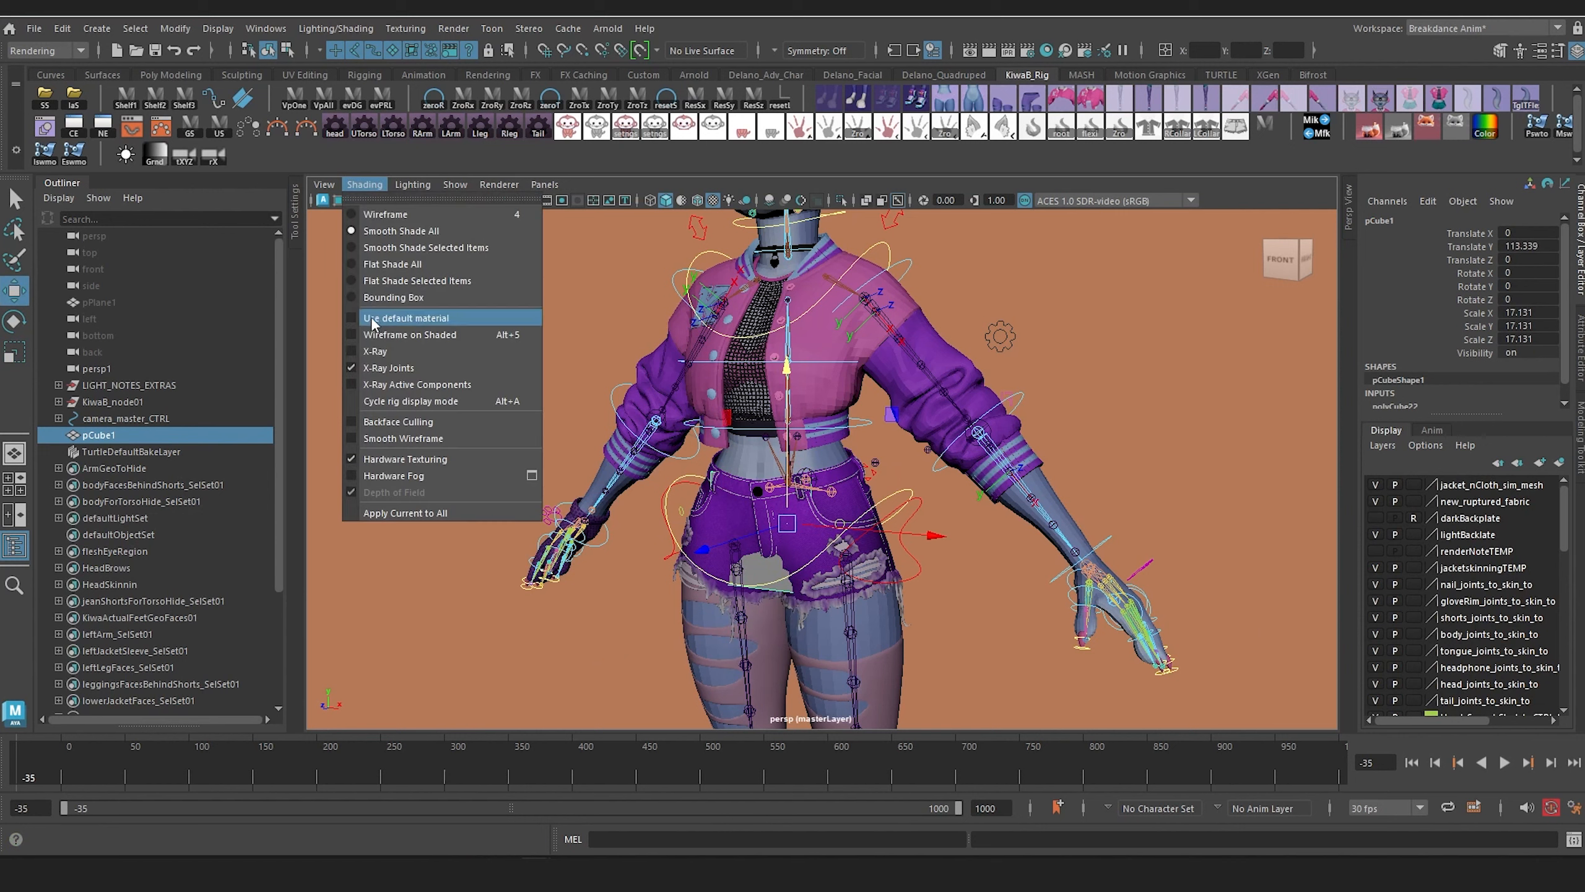
left_click(369, 351)
middle_click_drag(664, 462, 702, 463, "alt")
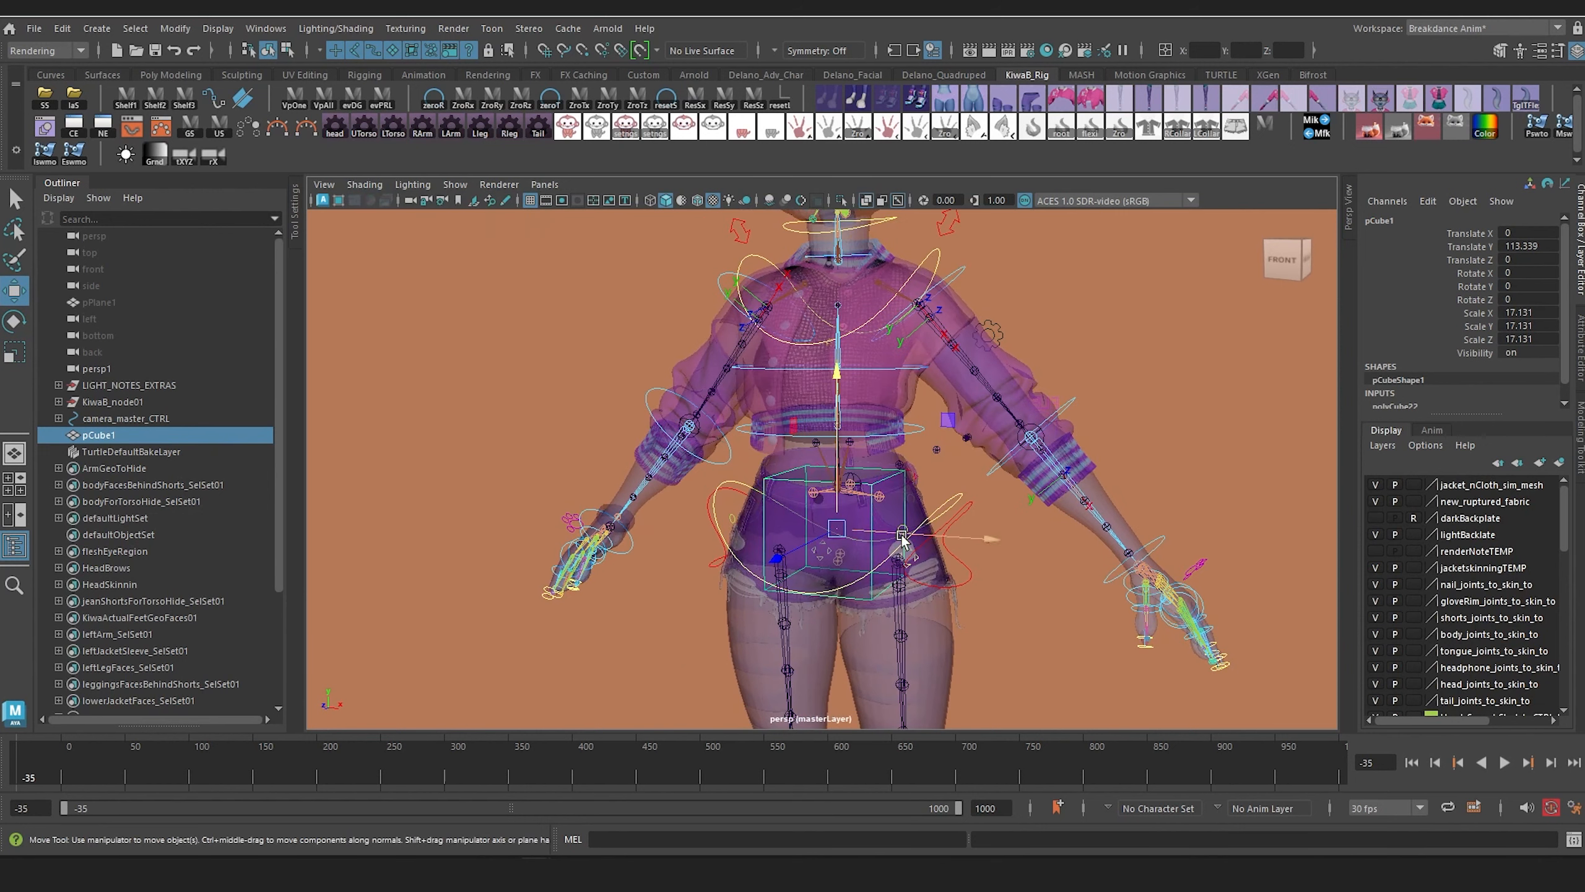
Step: Widen the hip box (pCube1) to Scale X 26.394 and tilt it to Rotate X 8.245 to match the pelvis
right_click_drag(868, 554, 942, 585, "alt")
middle_click_drag(942, 585, 845, 485, "alt")
right_click_drag(845, 484, 819, 481, "alt")
left_click_drag(819, 481, 866, 505, "alt")
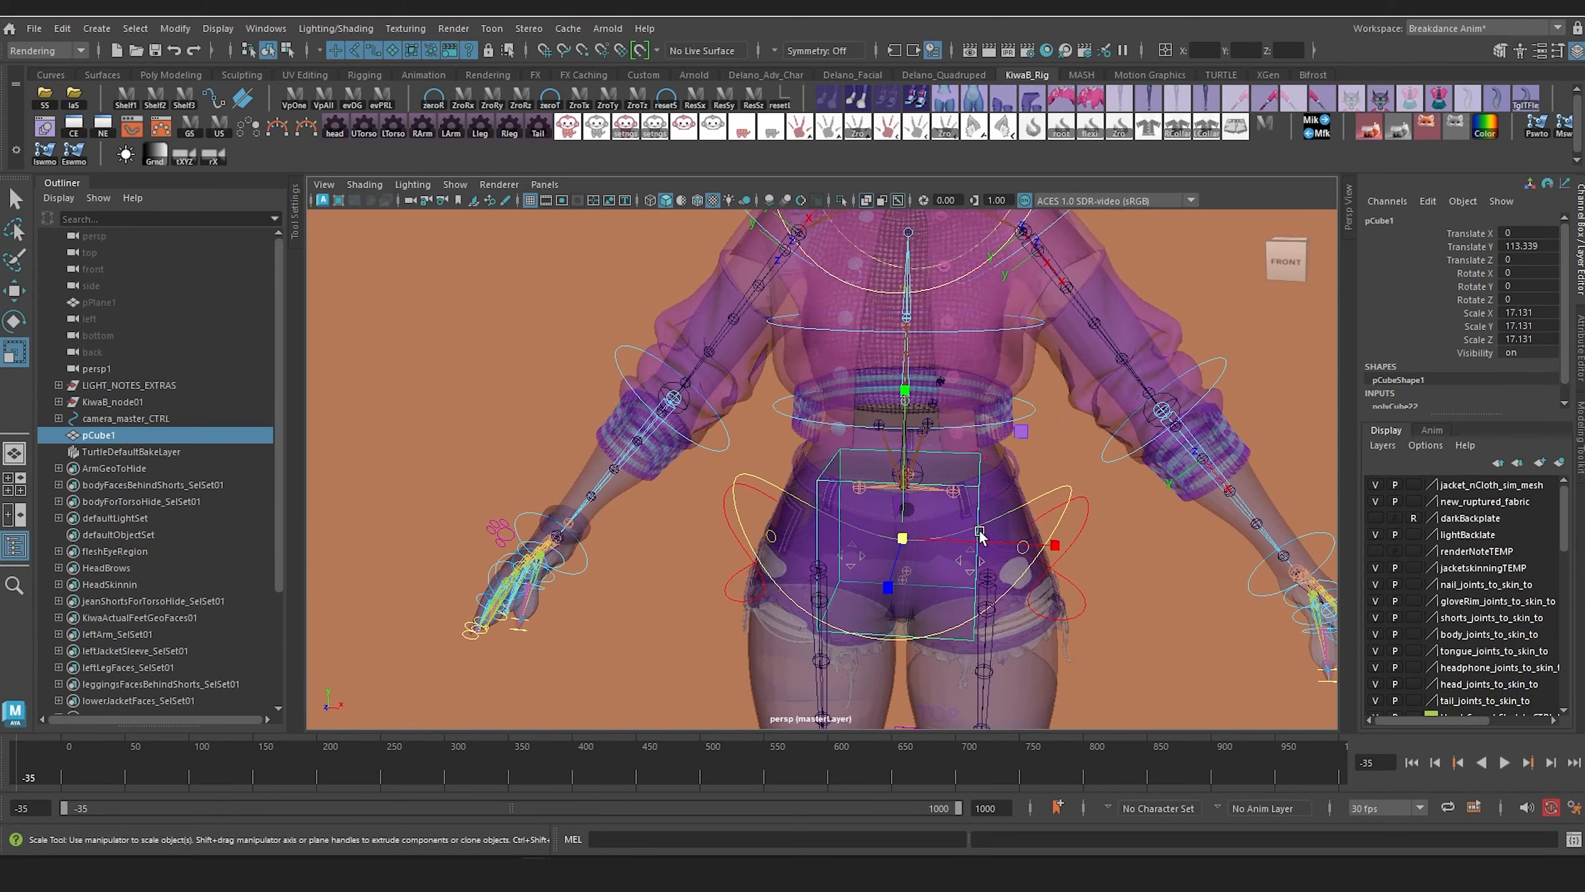
left_click_drag(1057, 551, 1144, 552)
left_click_drag(1144, 552, 888, 503, "alt")
key("e")
left_click_drag(755, 461, 744, 486)
left_click_drag(744, 486, 754, 453, "alt")
key("w")
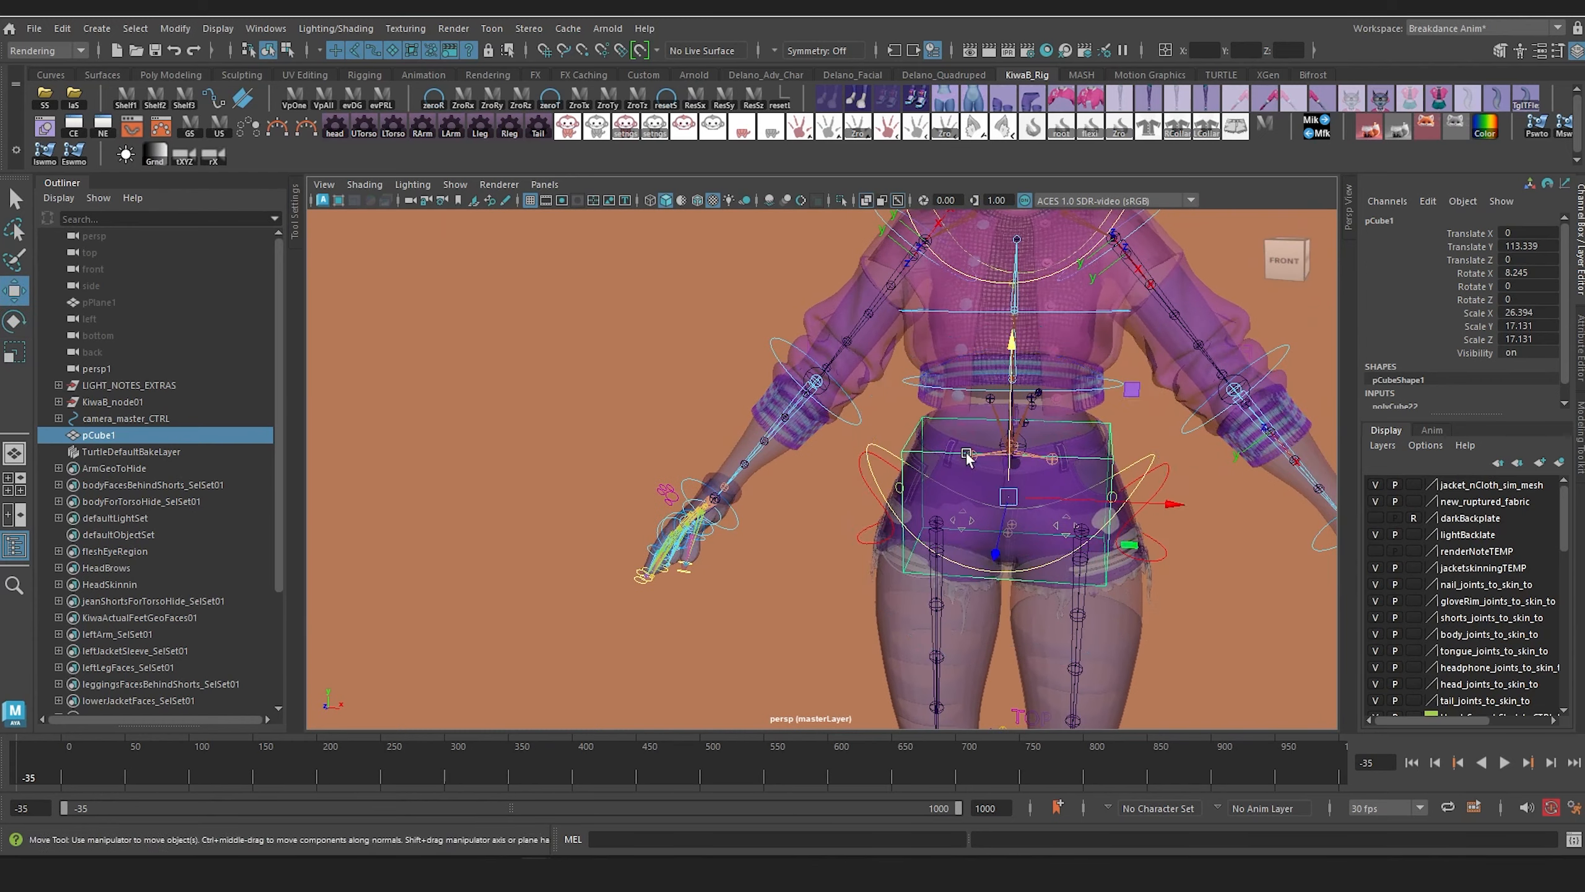
Step: Duplicate the hip box up to the torso at Translate Y 134.521, Z 3.069, and narrow it to Scale X 20.082
middle_click_drag(992, 457, 847, 484, "alt")
mouse_move(847, 485)
left_mouse_down("alt")
mouse_move(861, 480)
mouse_move(832, 478)
left_mouse_up("alt")
middle_click_drag(832, 478, 823, 504, "alt")
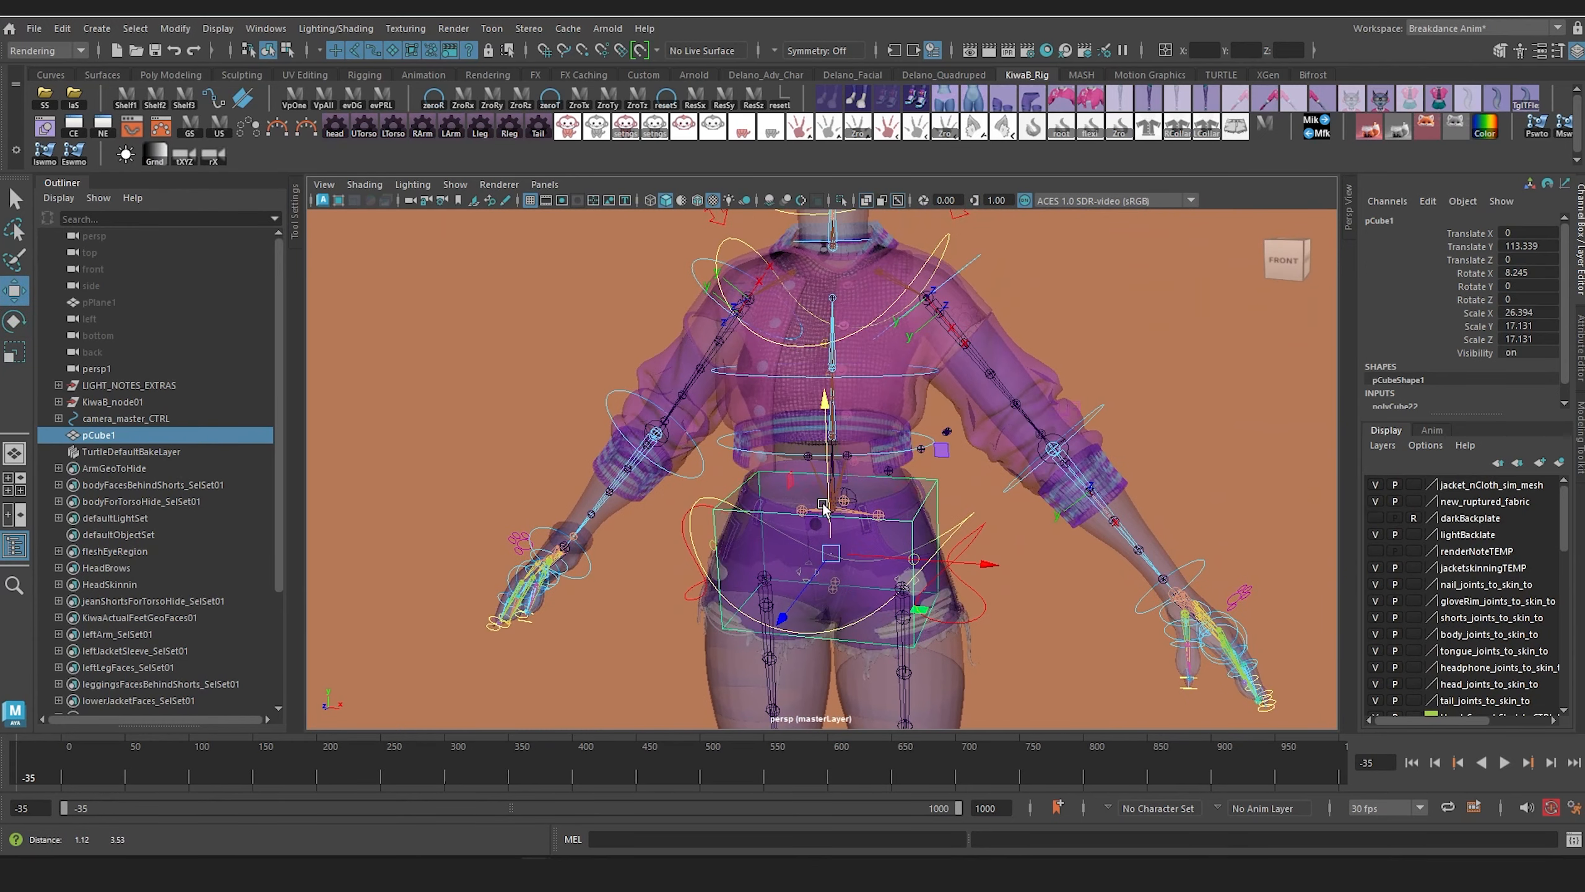
key("ctrl+d")
left_click_drag(837, 490, 838, 245)
middle_click_drag(842, 373, 891, 397, "alt")
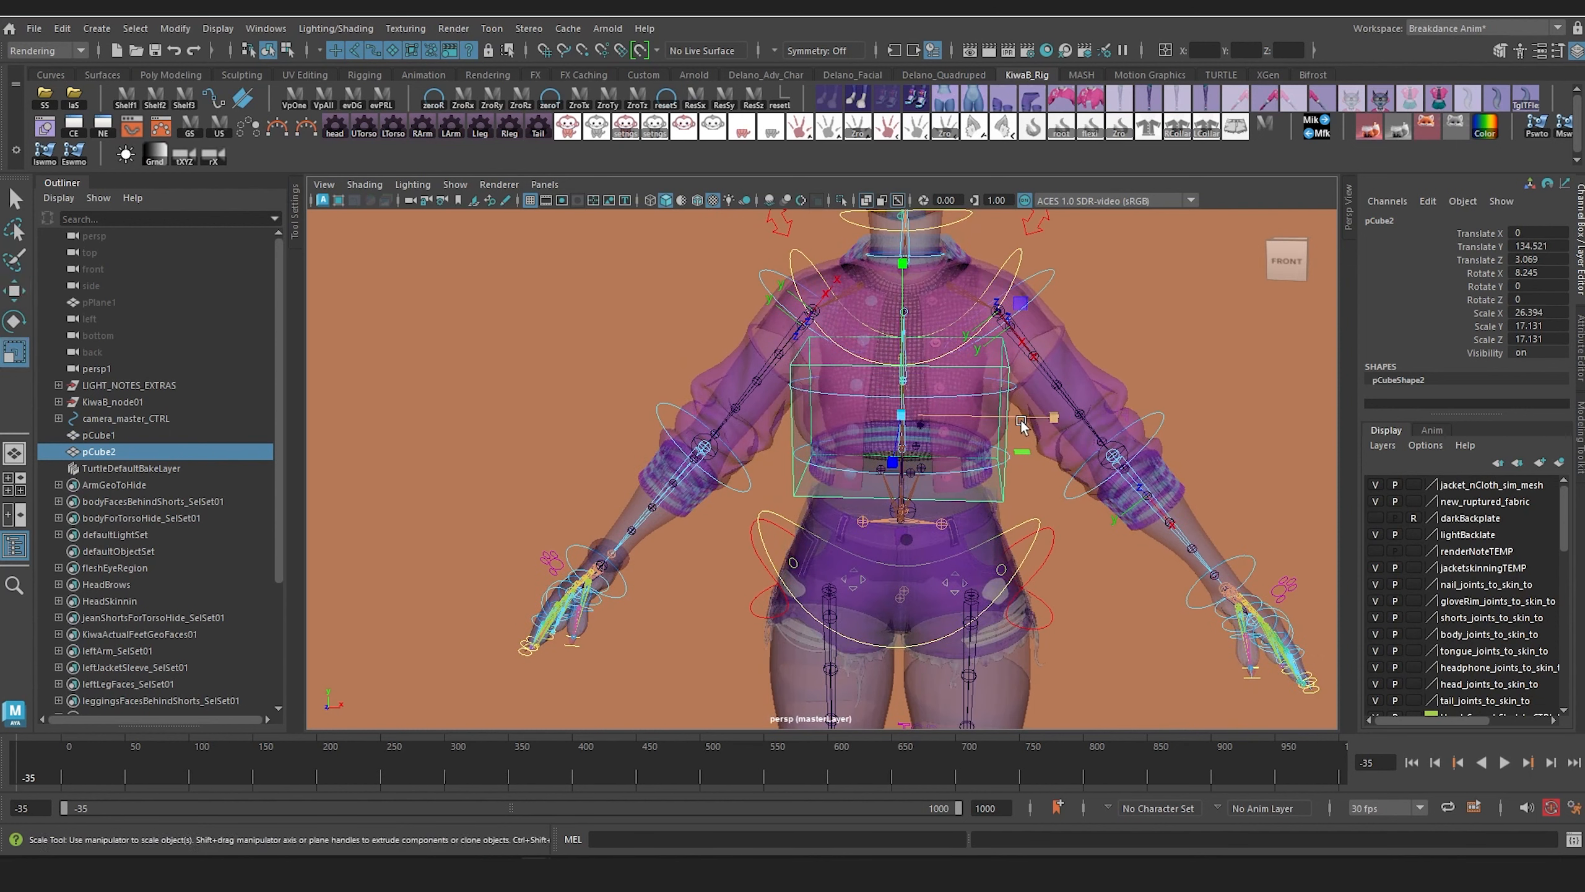
mouse_move(1022, 422)
left_mouse_down()
mouse_move(1045, 420)
mouse_move(1013, 424)
left_mouse_up()
Step: Tilt the torso box to Rotate X -10.358 and reduce its depth to Scale Z 13.27
key("e")
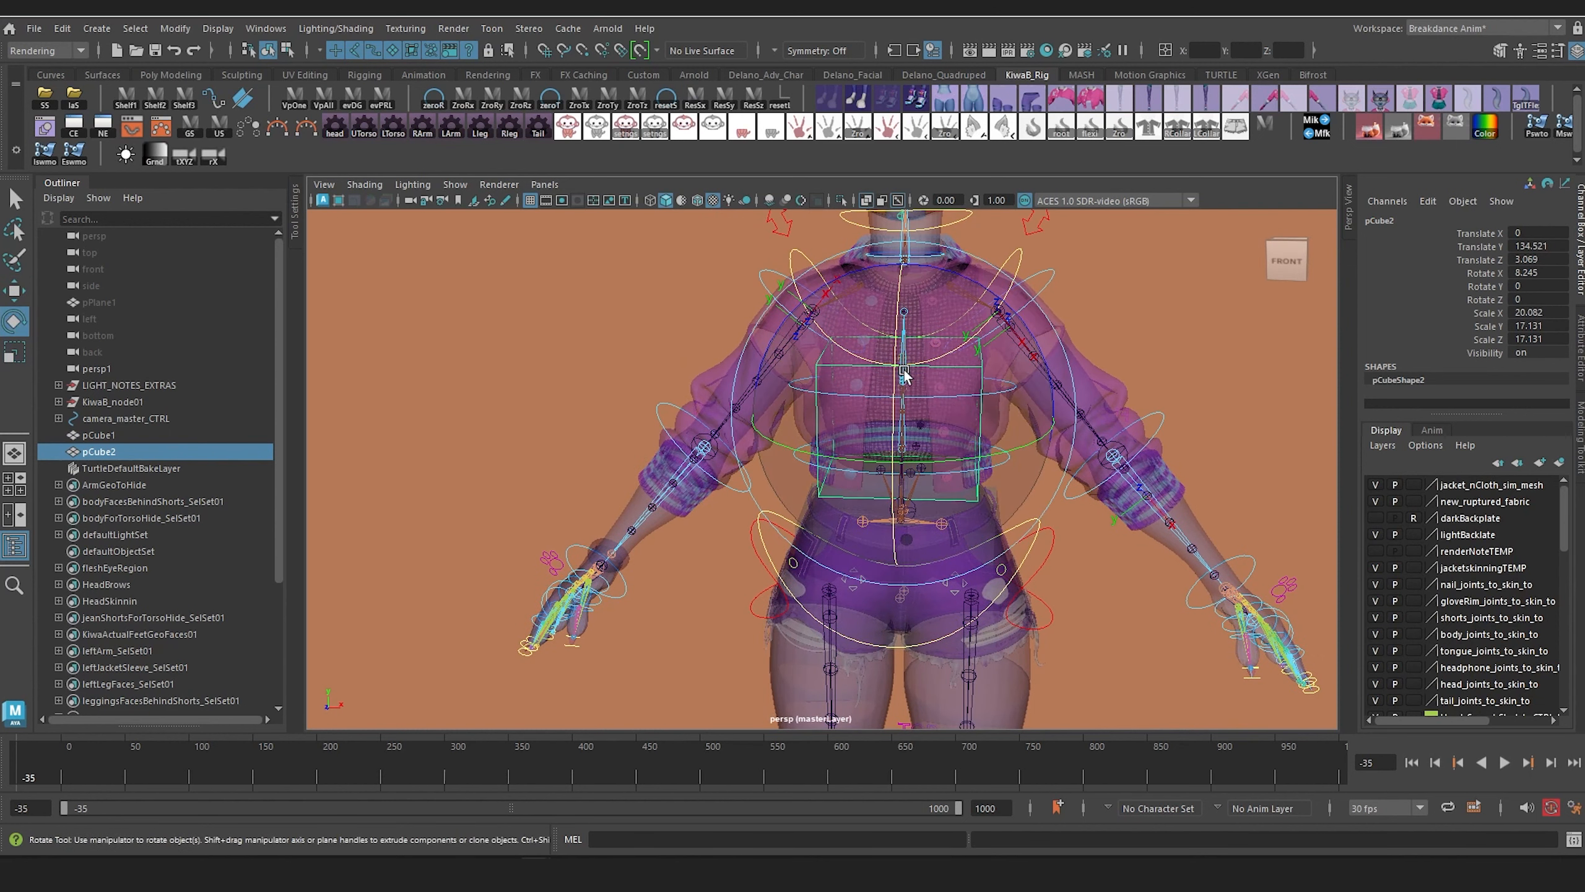
left_click_drag(904, 373, 901, 337)
left_click_drag(898, 338, 785, 363, "alt")
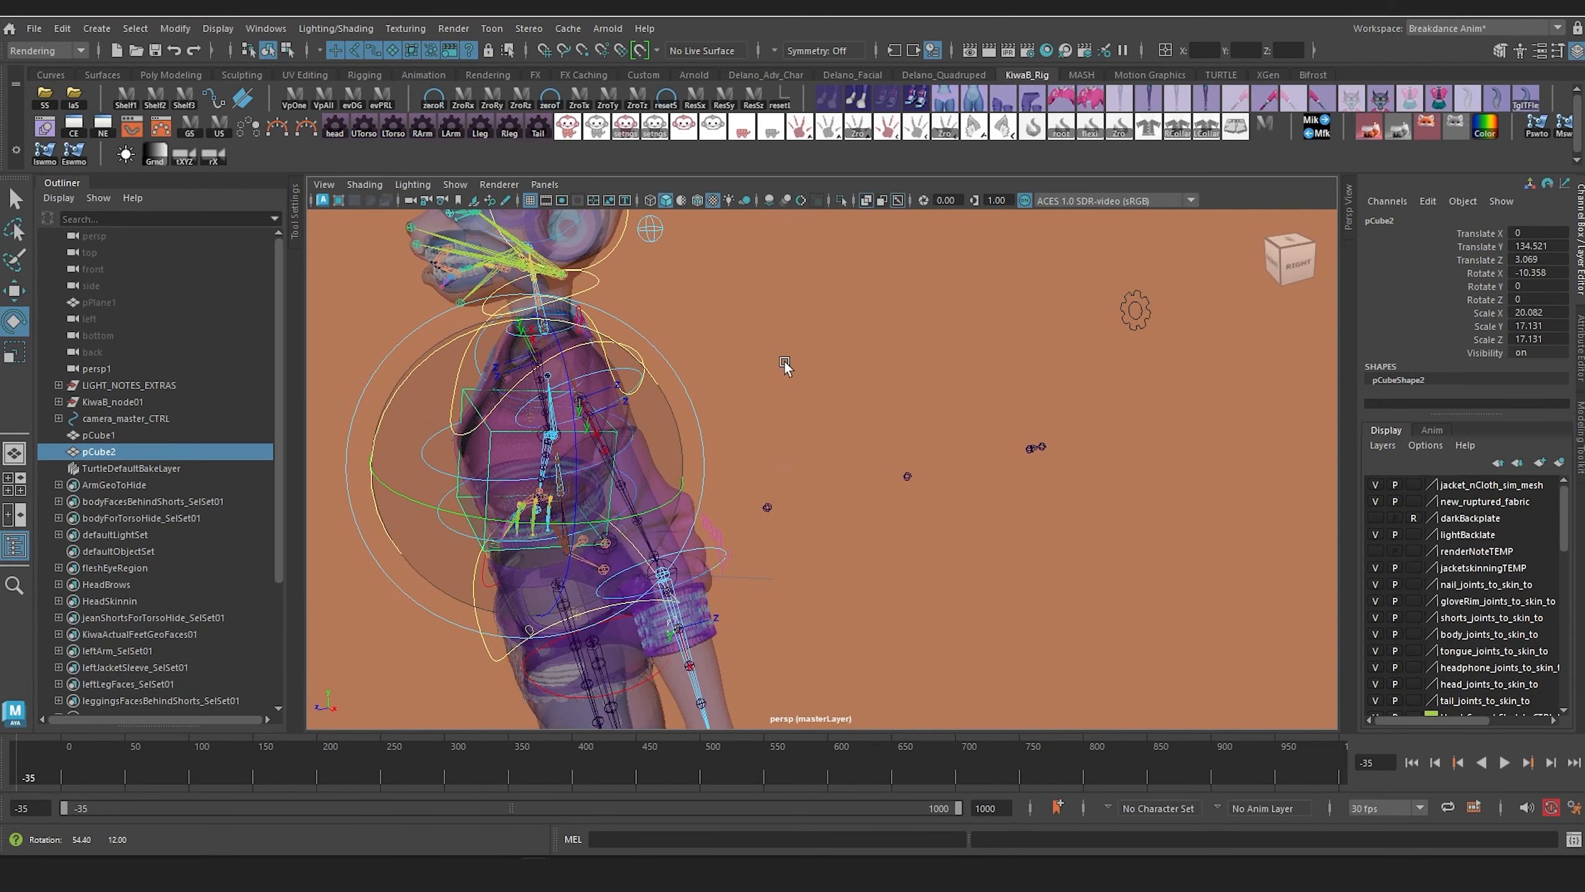
key("r")
left_click_drag(372, 468, 641, 477)
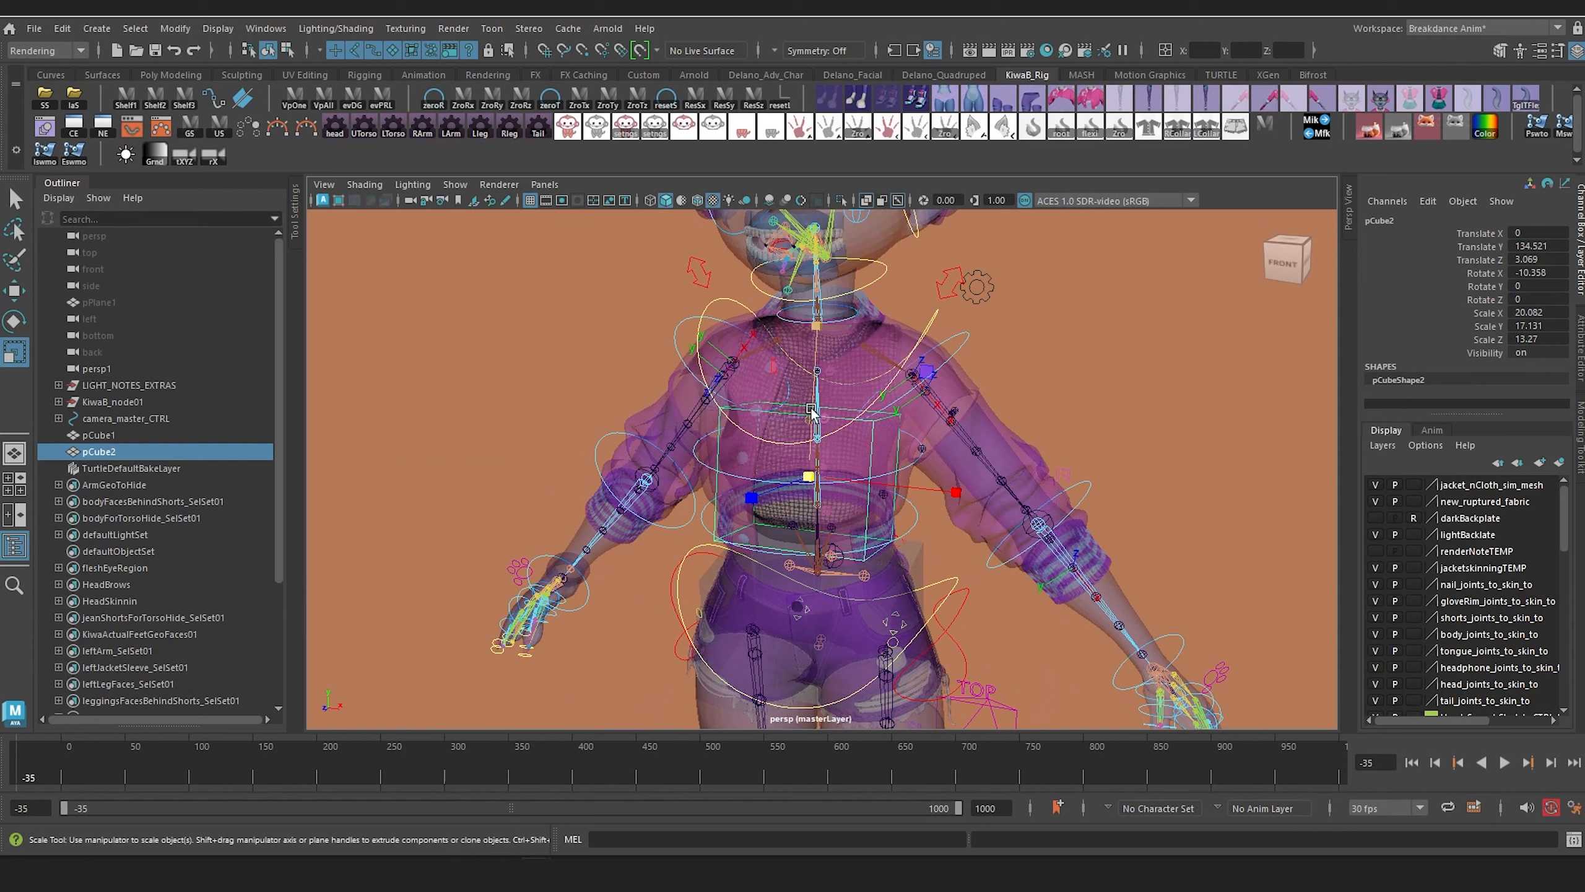
Step: Lengthen the torso box to Scale Y 24.466 and raise it to Translate Y 139.587, Z 2.143
left_click_drag(819, 327, 830, 273)
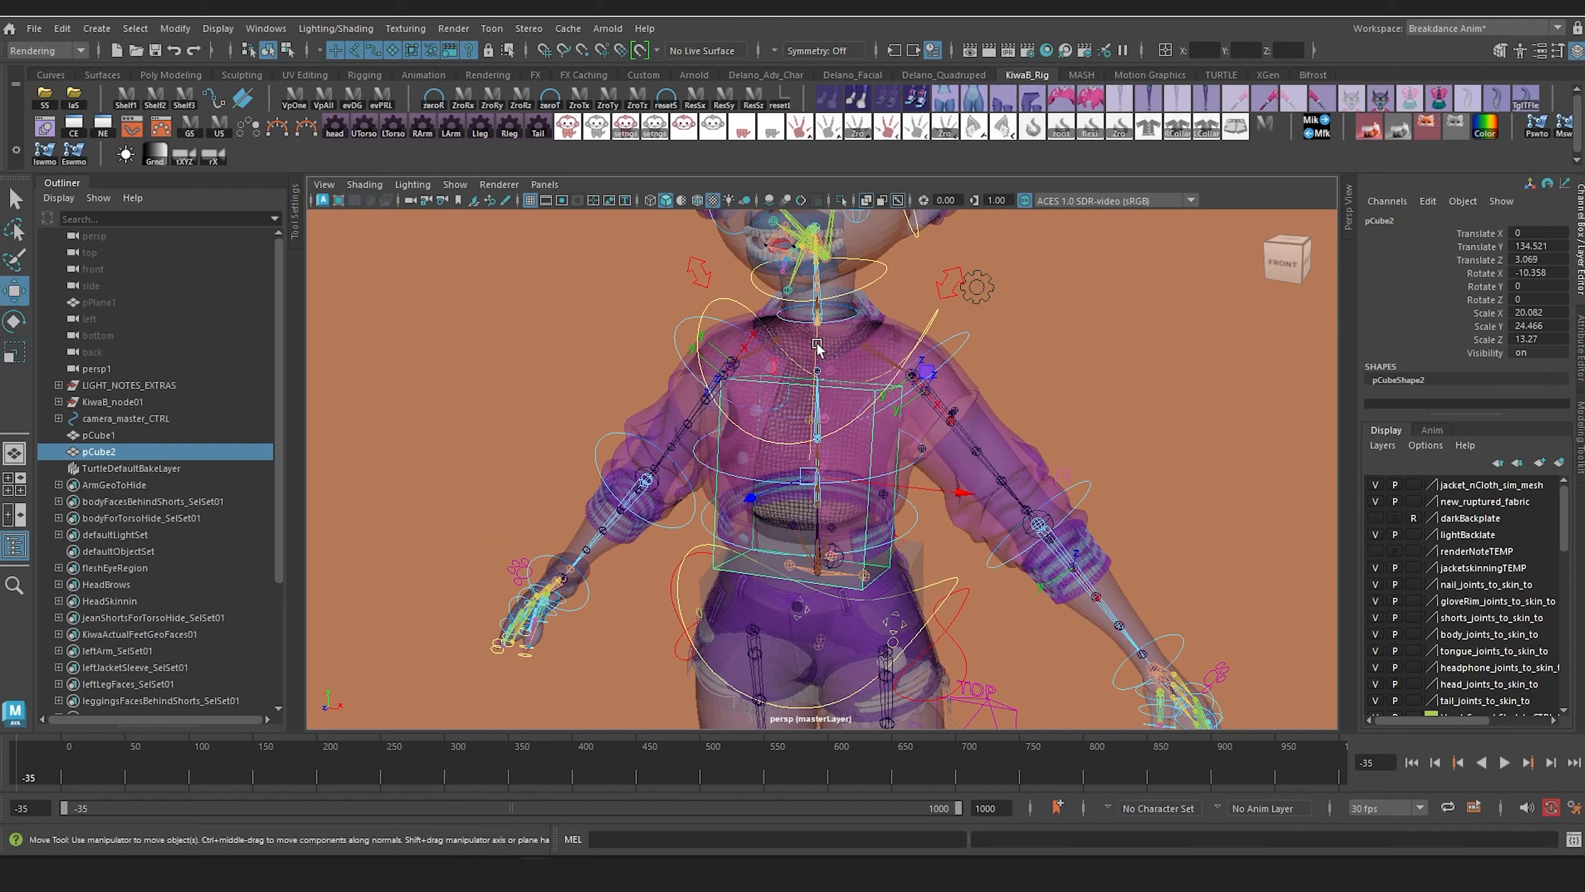
left_click_drag(817, 345, 819, 305)
left_click_drag(834, 405, 737, 434, "alt")
middle_click_drag(737, 434, 745, 463, "alt")
scroll(747, 472, "up", 2)
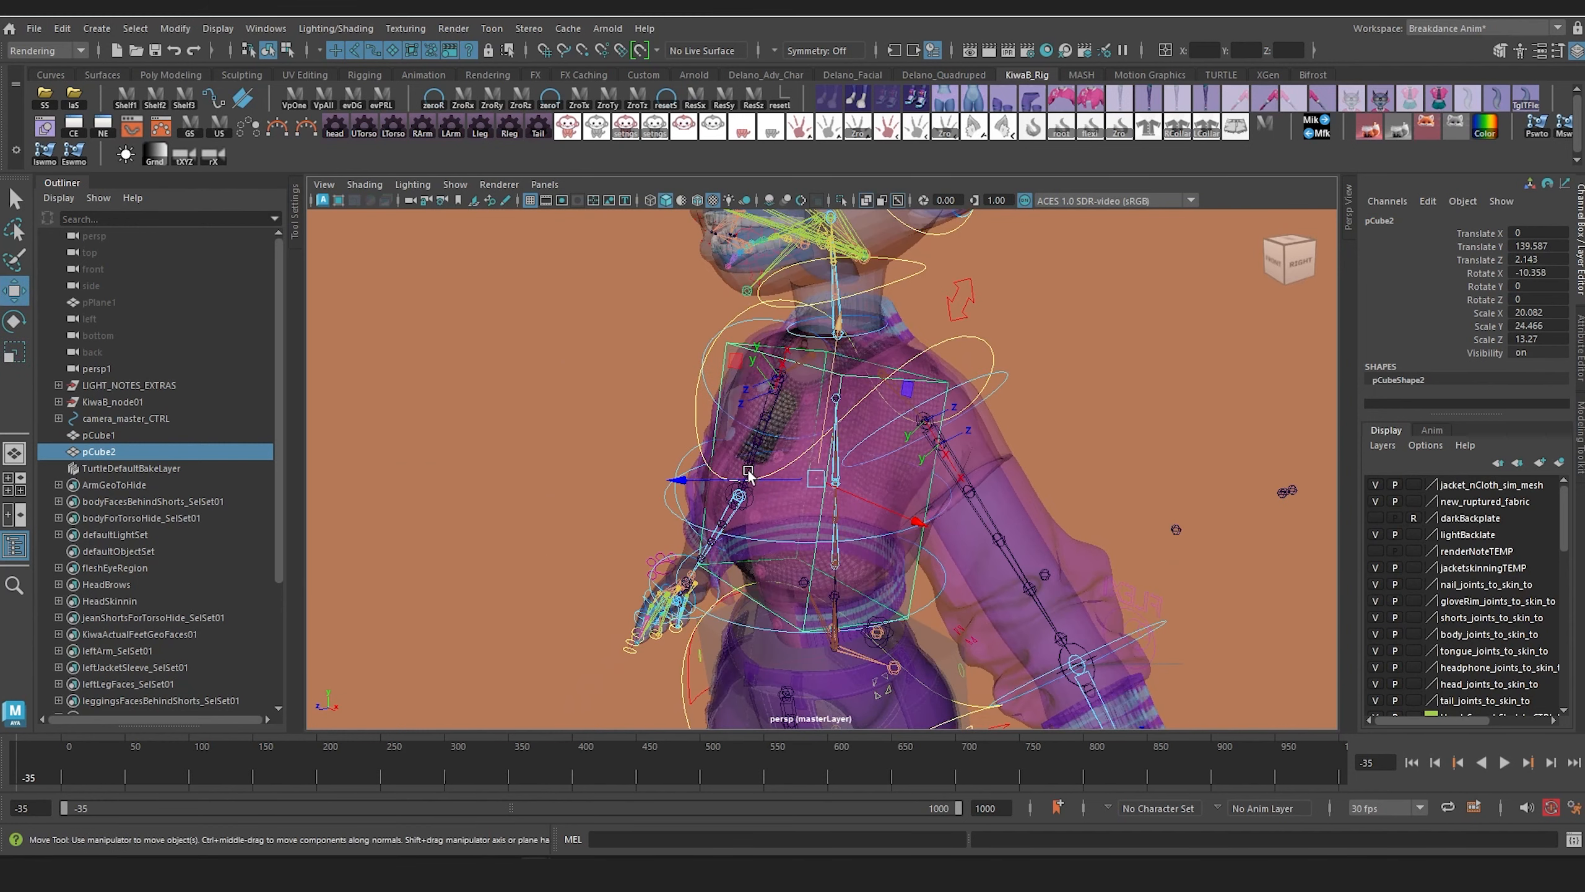
left_click_drag(749, 473, 768, 472, "alt")
Step: Duplicate the torso box for the neck at Translate Y 155.295, Z -0.458, scaled to 8.786, 12.219, 7.913 with Rotate X 5.013
key("ctrl+d")
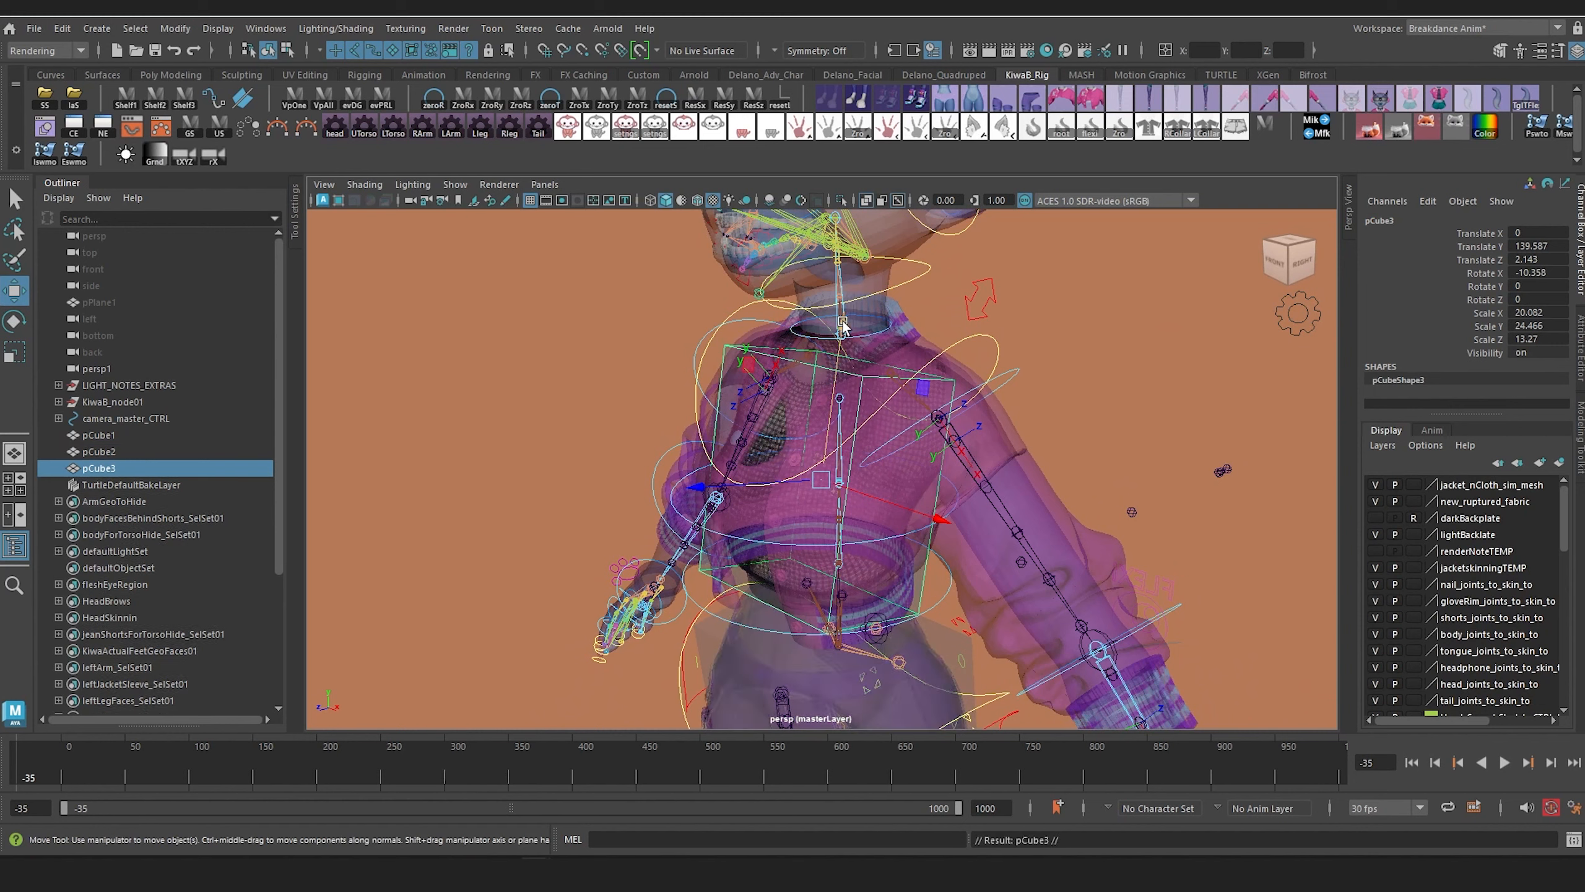
left_click_drag(842, 325, 849, 259)
left_click_drag(842, 349, 756, 382)
mouse_move(757, 382)
left_mouse_down("alt")
mouse_move(803, 388)
mouse_move(832, 350)
mouse_move(769, 386)
left_mouse_up("alt")
key("e")
left_click_drag(746, 378, 630, 400, "alt")
key("w")
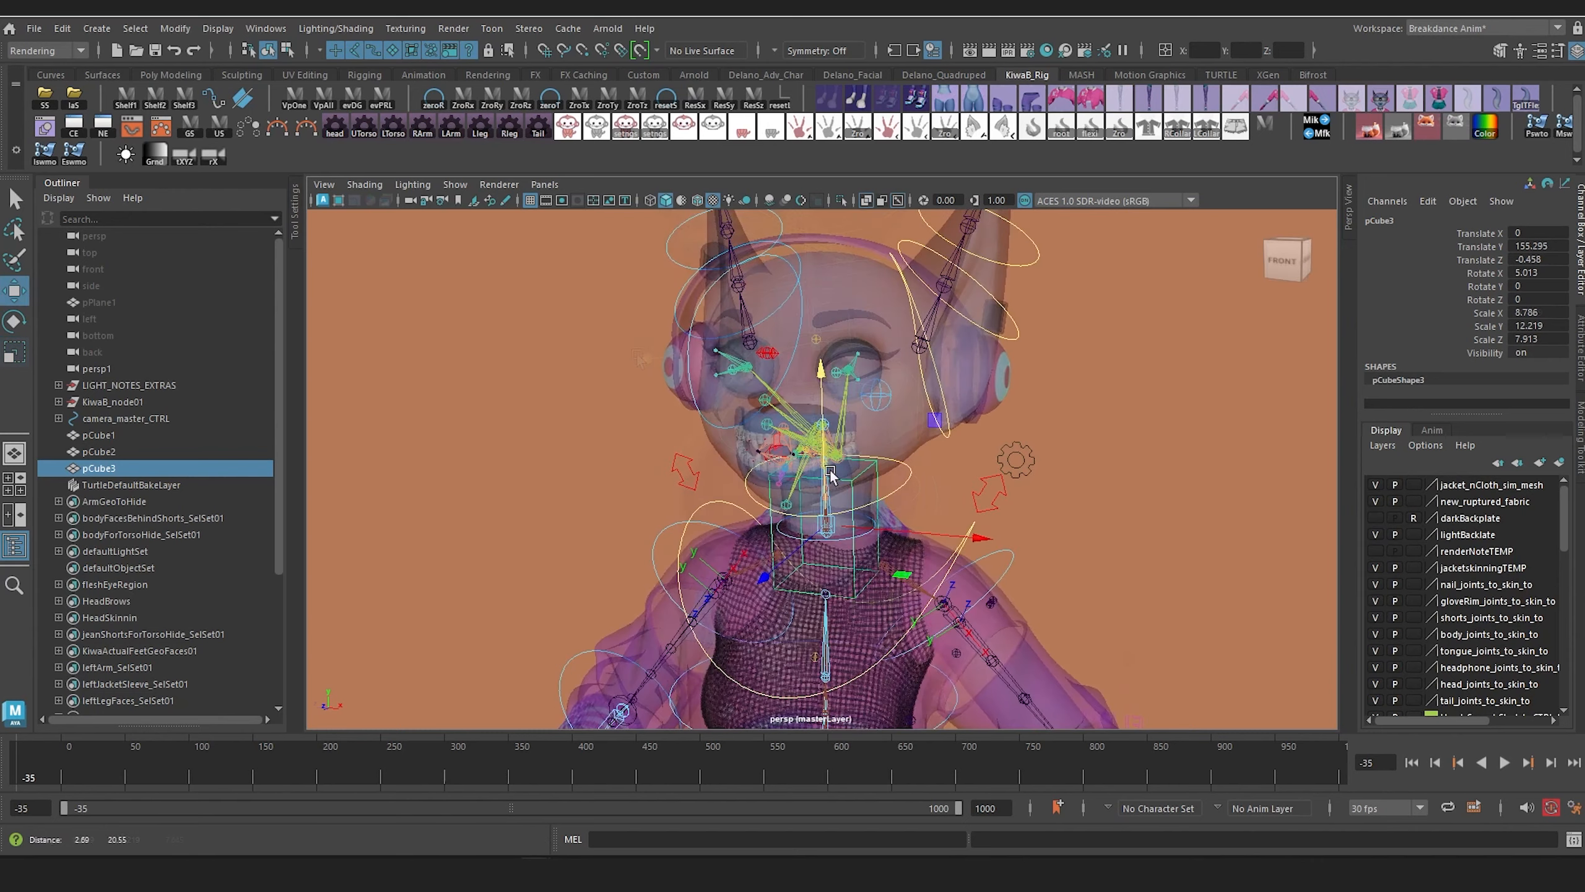
mouse_move(848, 487)
left_mouse_down("alt")
mouse_move(803, 488)
mouse_move(825, 471)
left_mouse_up("alt")
Step: Duplicate the neck box up to the head at Translate Y 171.047, Z 0.923, and scale it to 23.814, 21.023, 17.802
key("ctrl+d")
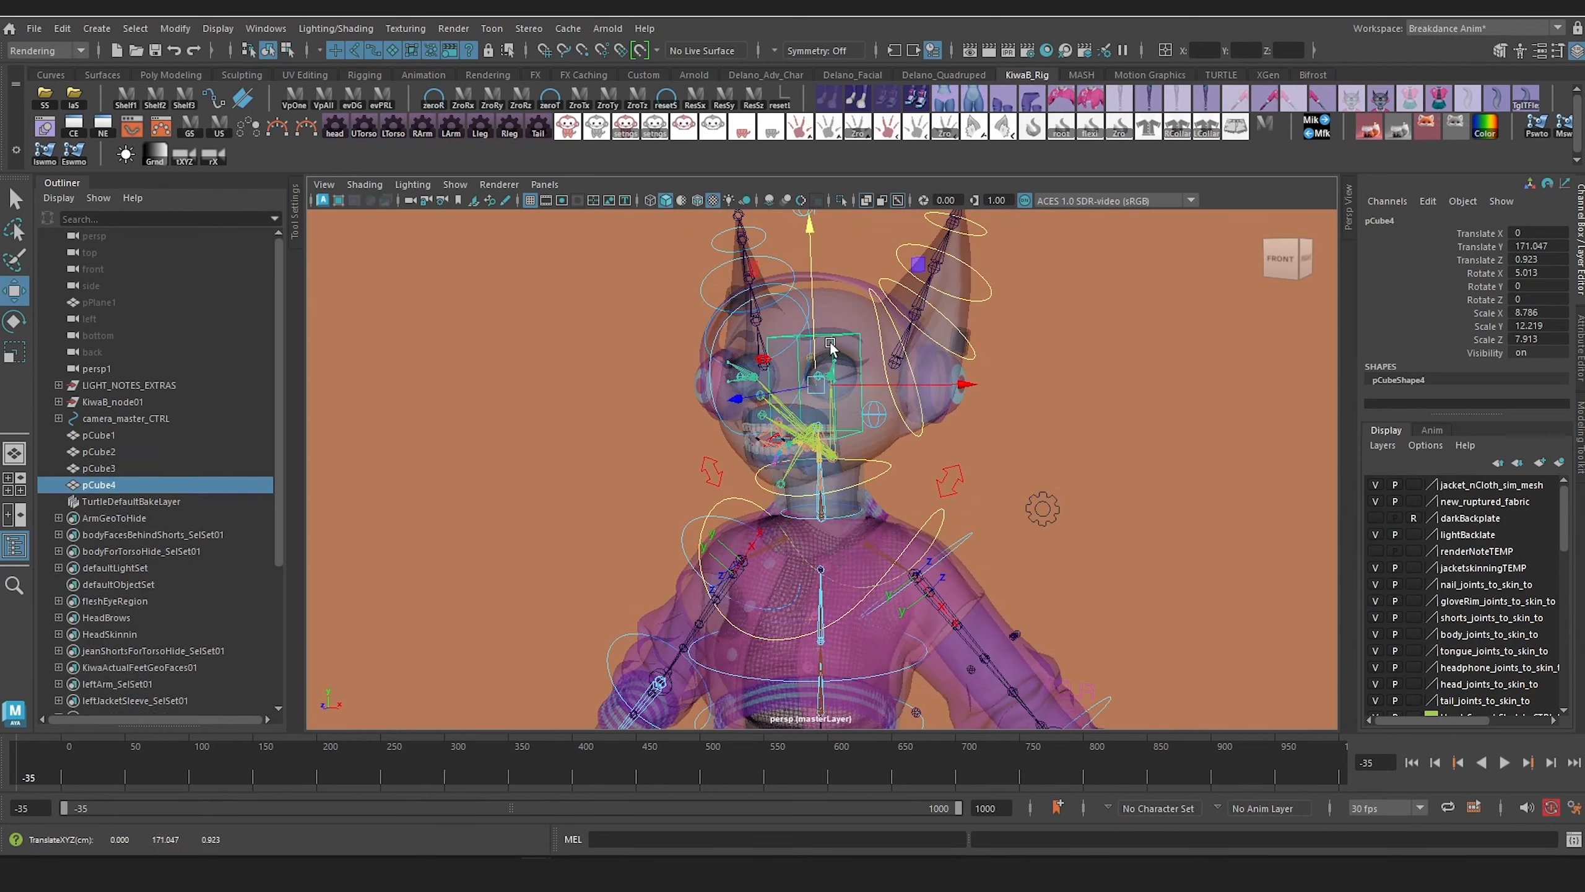
left_click_drag(830, 348, 859, 379, "alt")
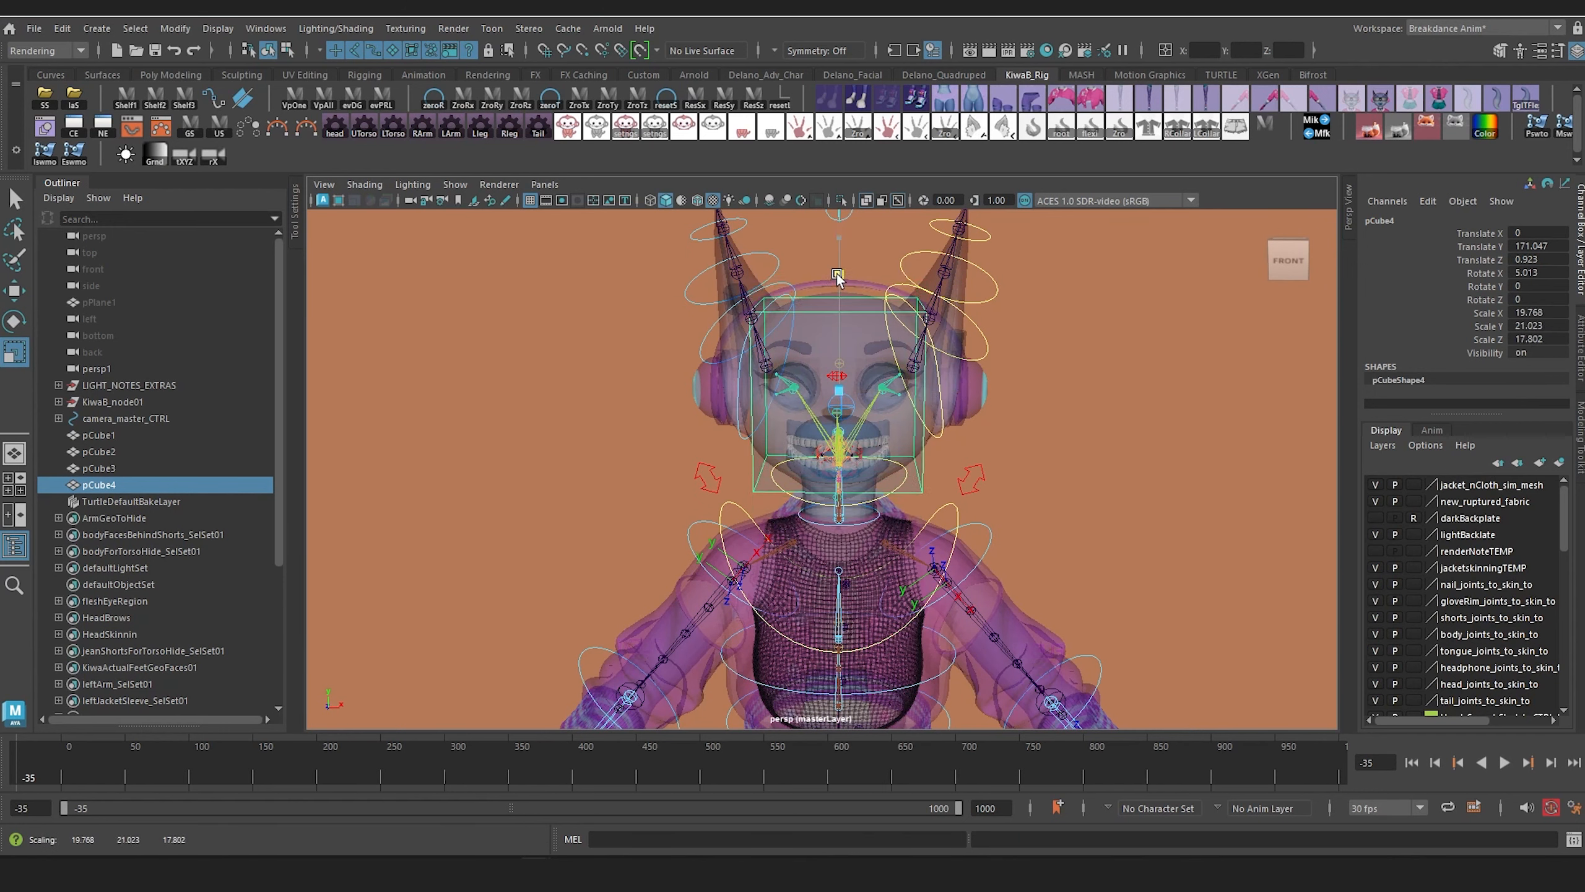
left_click_drag(1018, 392, 1021, 392)
left_click_drag(1005, 393, 1138, 399, "alt")
Step: Tilt the head box to Rotate X -3.449 and save the scene
key("e")
left_click_drag(937, 389, 772, 406, "alt")
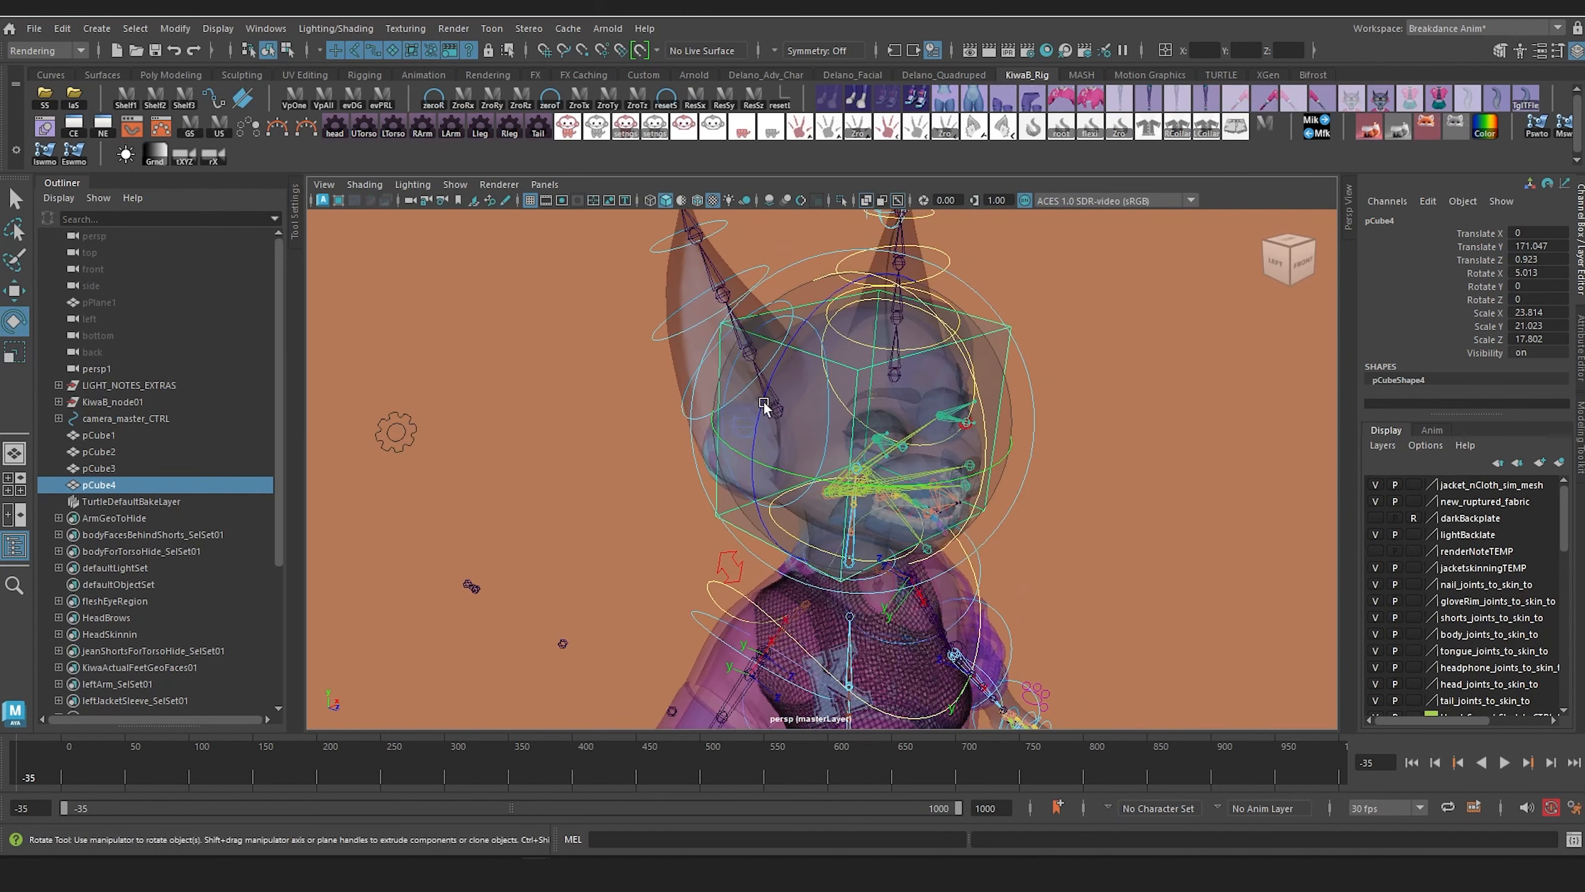
left_click_drag(930, 345, 933, 307)
left_click_drag(924, 376, 912, 424, "alt")
key("q")
key("ctrl+s")
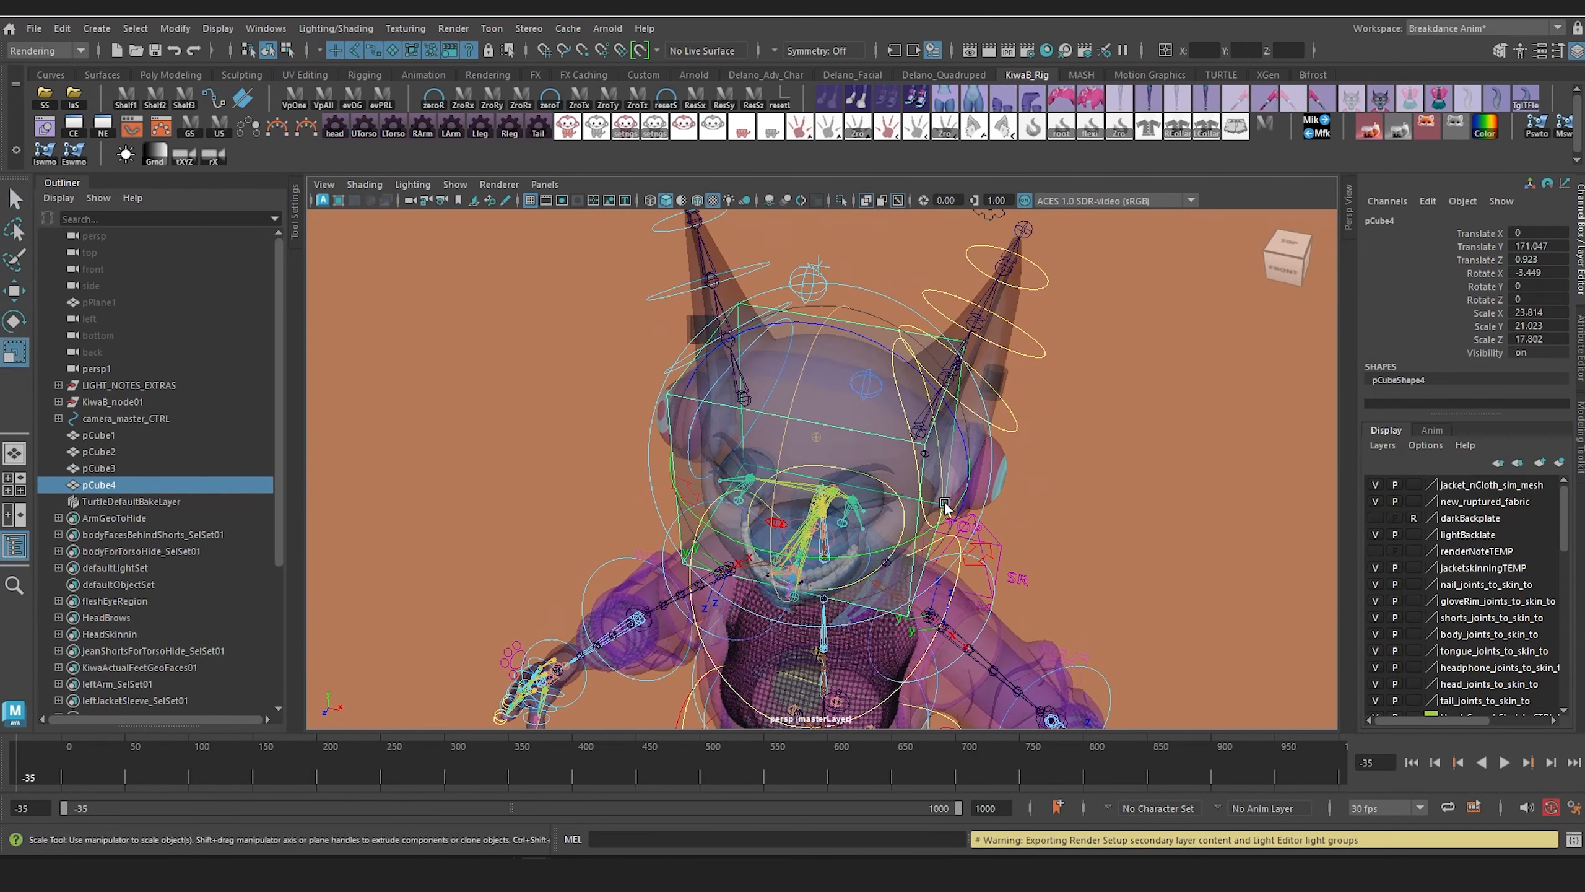
Step: Narrow the head box to Scale X 22.92 and taper its bottom face toward the jaw
mouse_move(933, 509)
left_mouse_down("alt")
mouse_move(1040, 435)
mouse_move(1090, 443)
mouse_move(1092, 467)
mouse_move(919, 488)
left_mouse_up("alt")
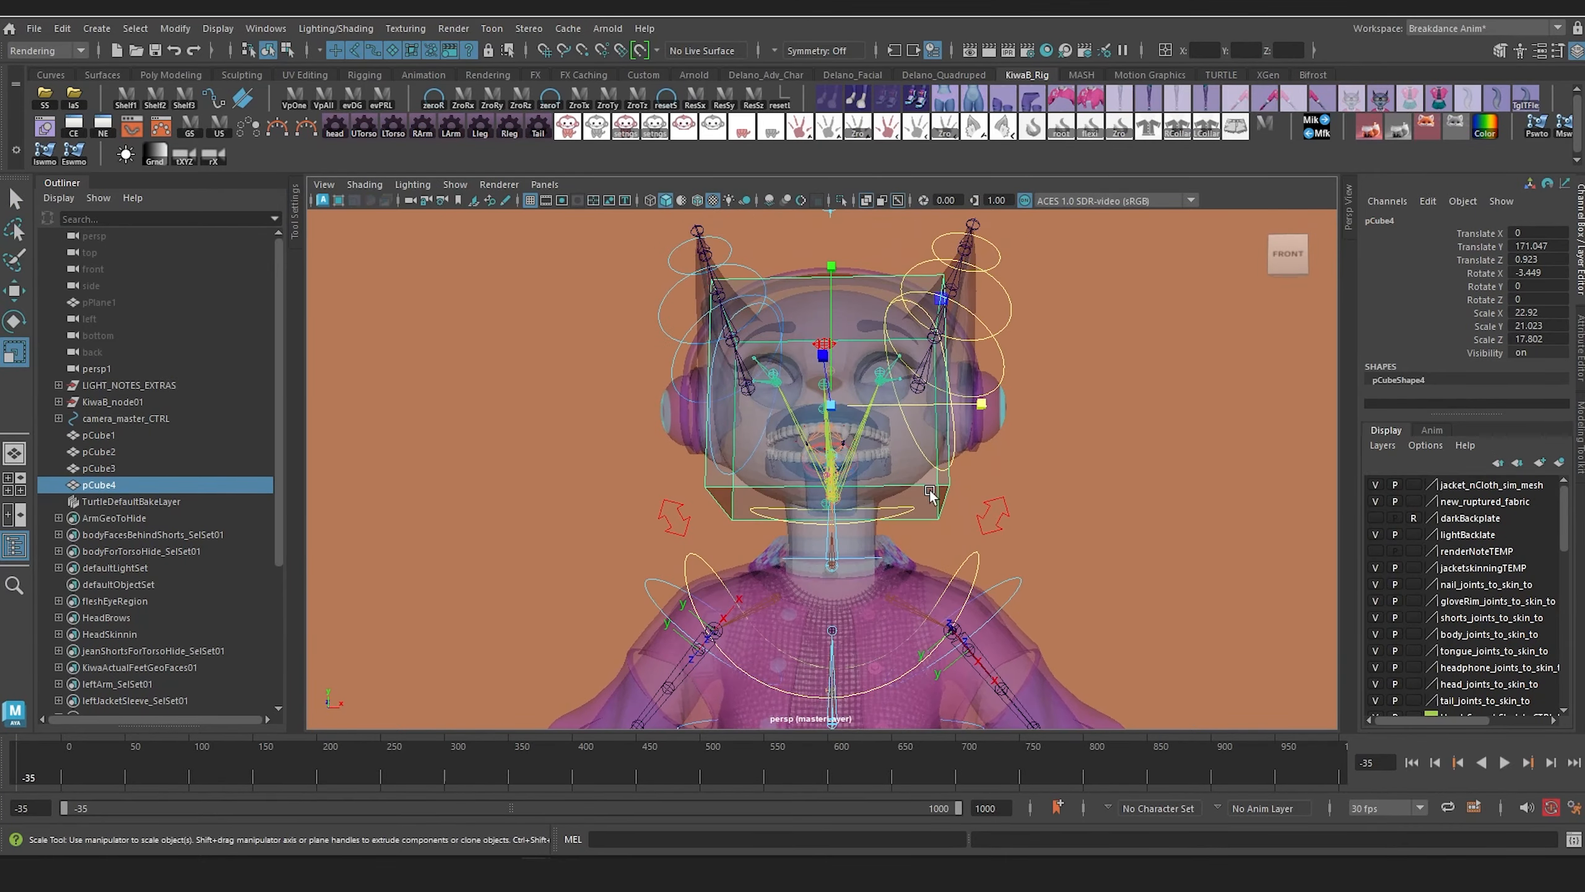
right_click(930, 494)
right_click_drag(932, 442, 932, 447)
left_click(774, 510)
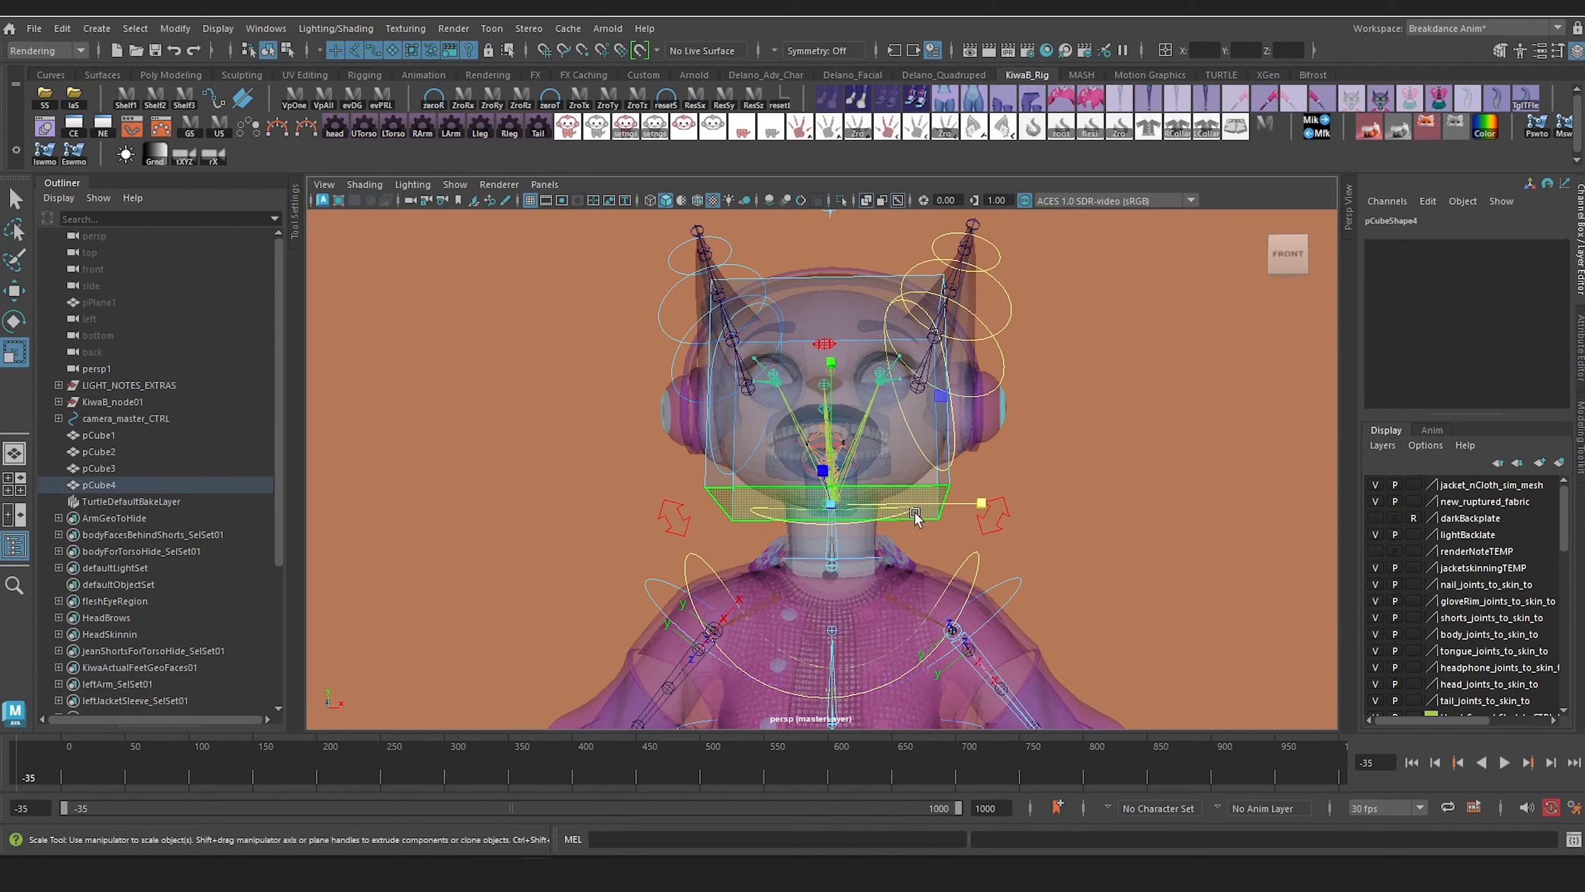
left_click_drag(977, 502, 849, 630)
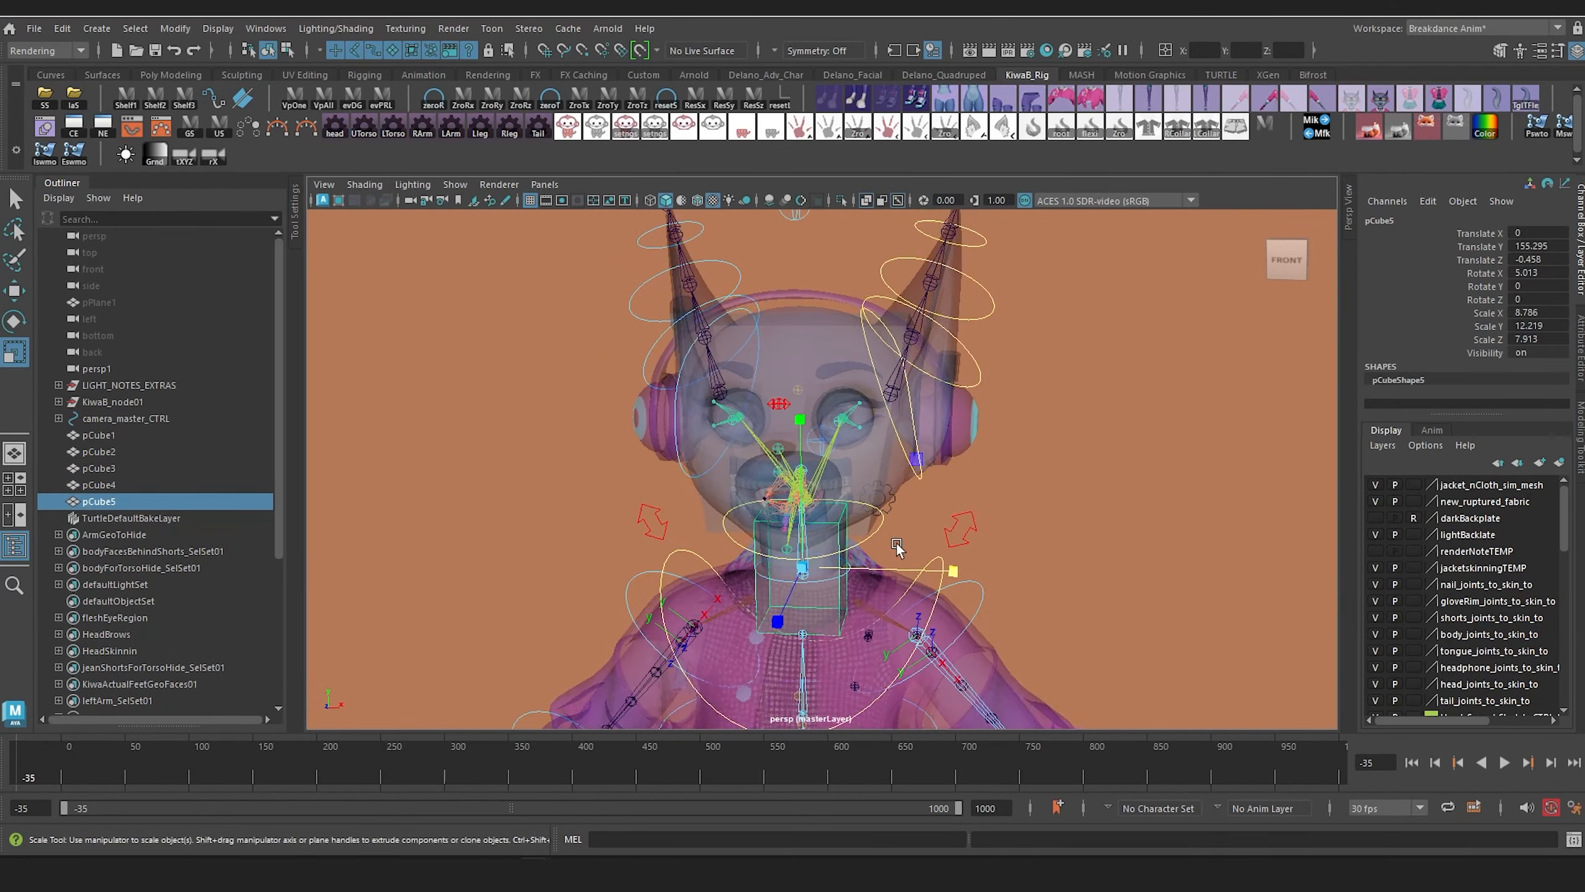
Step: Duplicate the neck box onto the character's left ear at Translate 10.666, 178.342, 1.563, and narrow it to Scale X 5.747
scroll(896, 544, "down", 2)
left_click_drag(897, 544, 904, 535, "alt")
left_click_drag(816, 429, 814, 279)
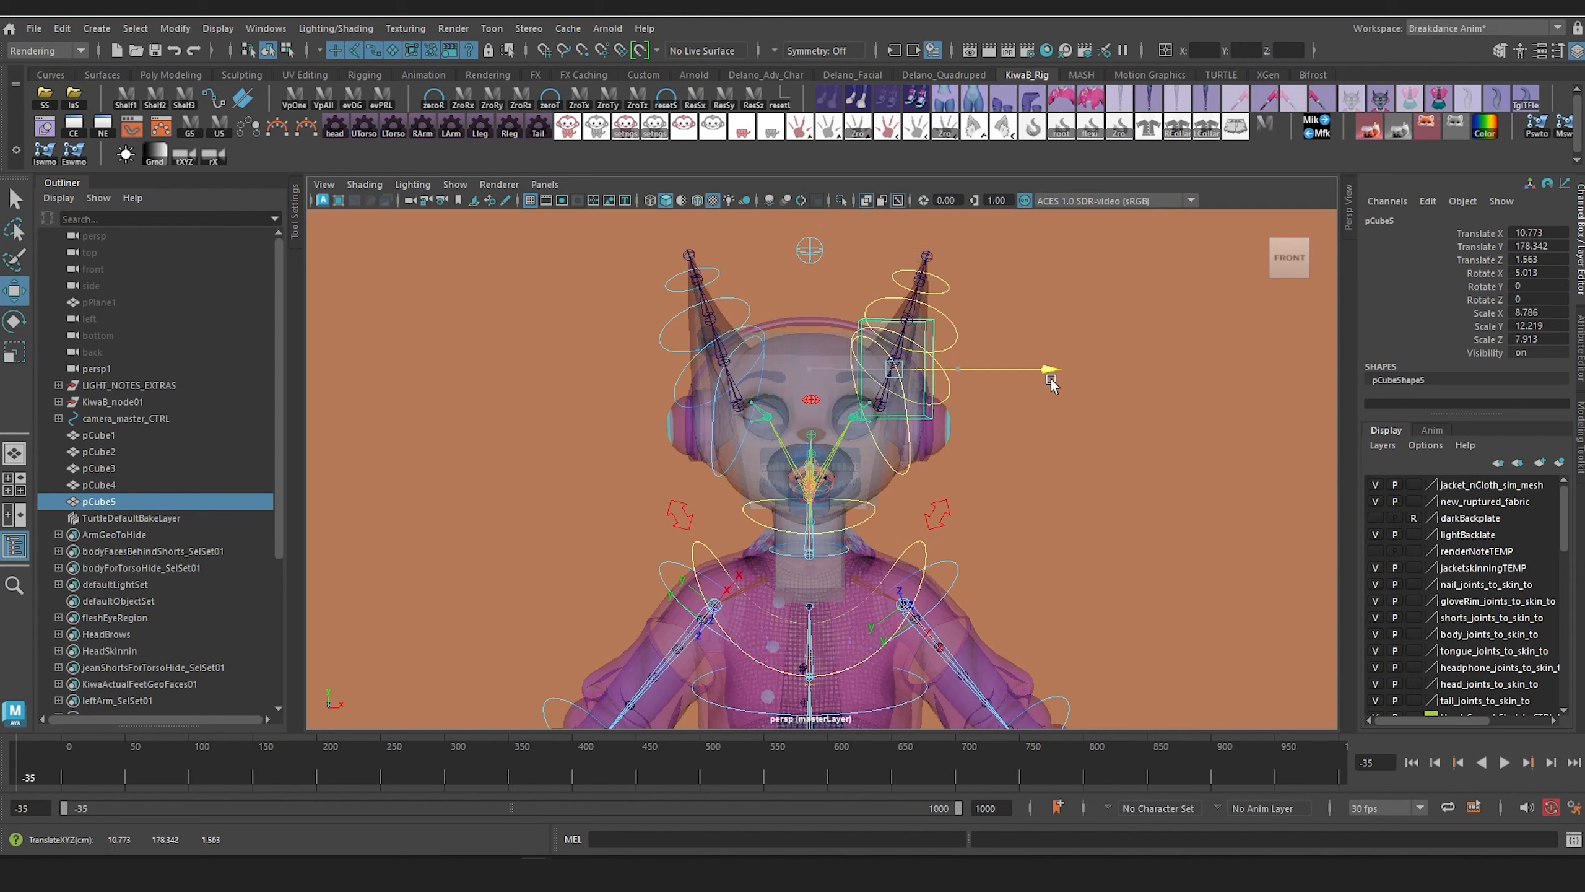
left_click_drag(982, 399, 712, 440, "alt")
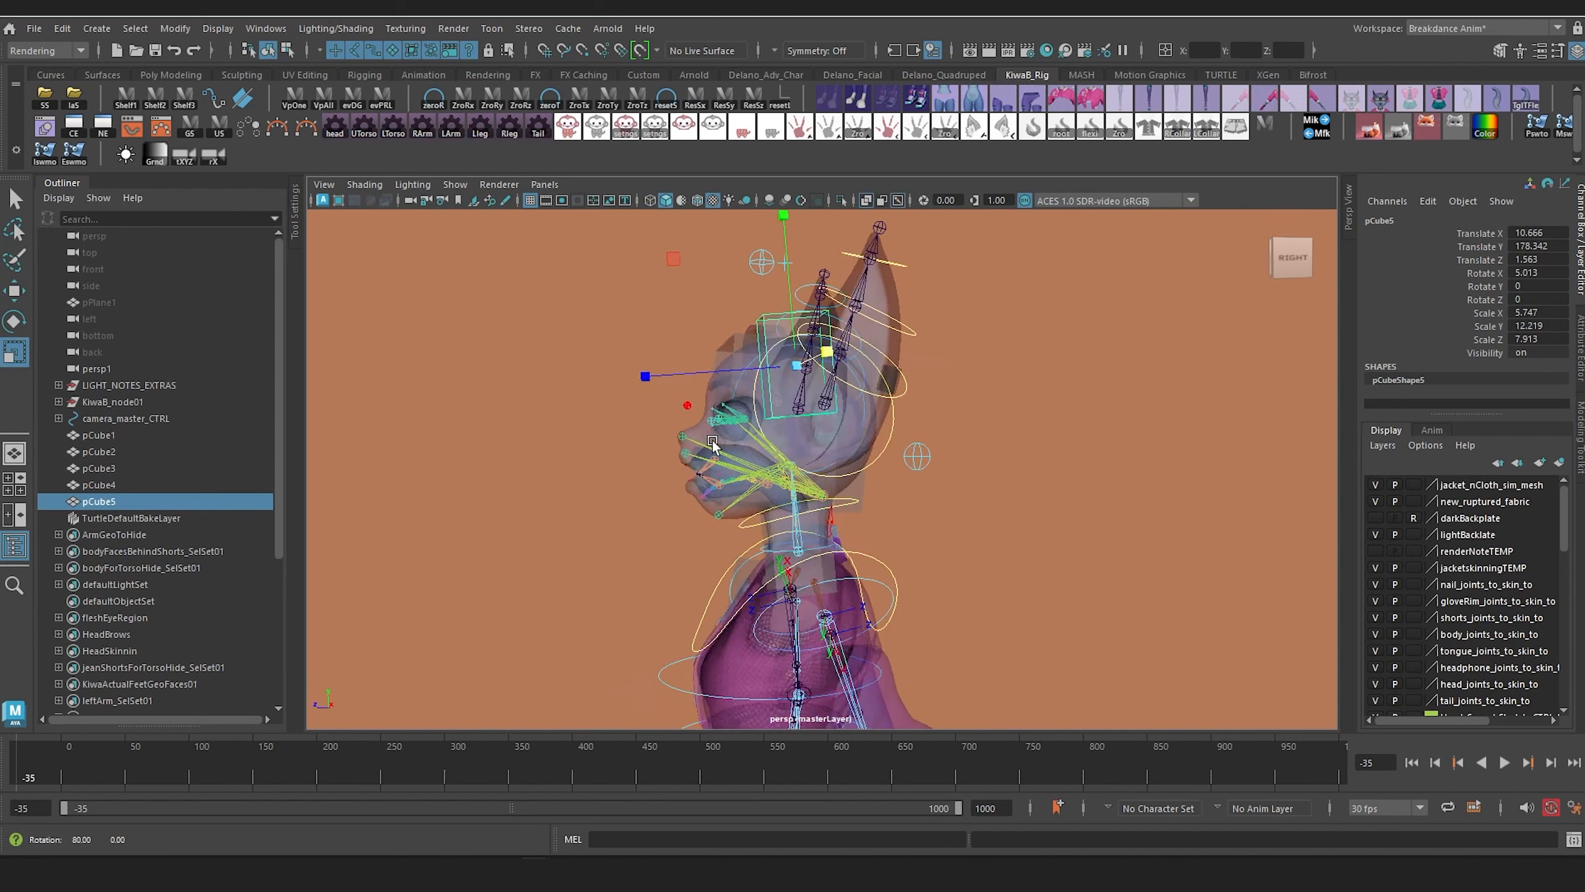
left_click_drag(712, 441, 708, 446, "alt")
Step: Rotate the ear box to -11.933, -9.165, -22.674 and shift it to Translate Y 178.671, Z -2.184 along the ear joints
left_click_drag(770, 414, 805, 338)
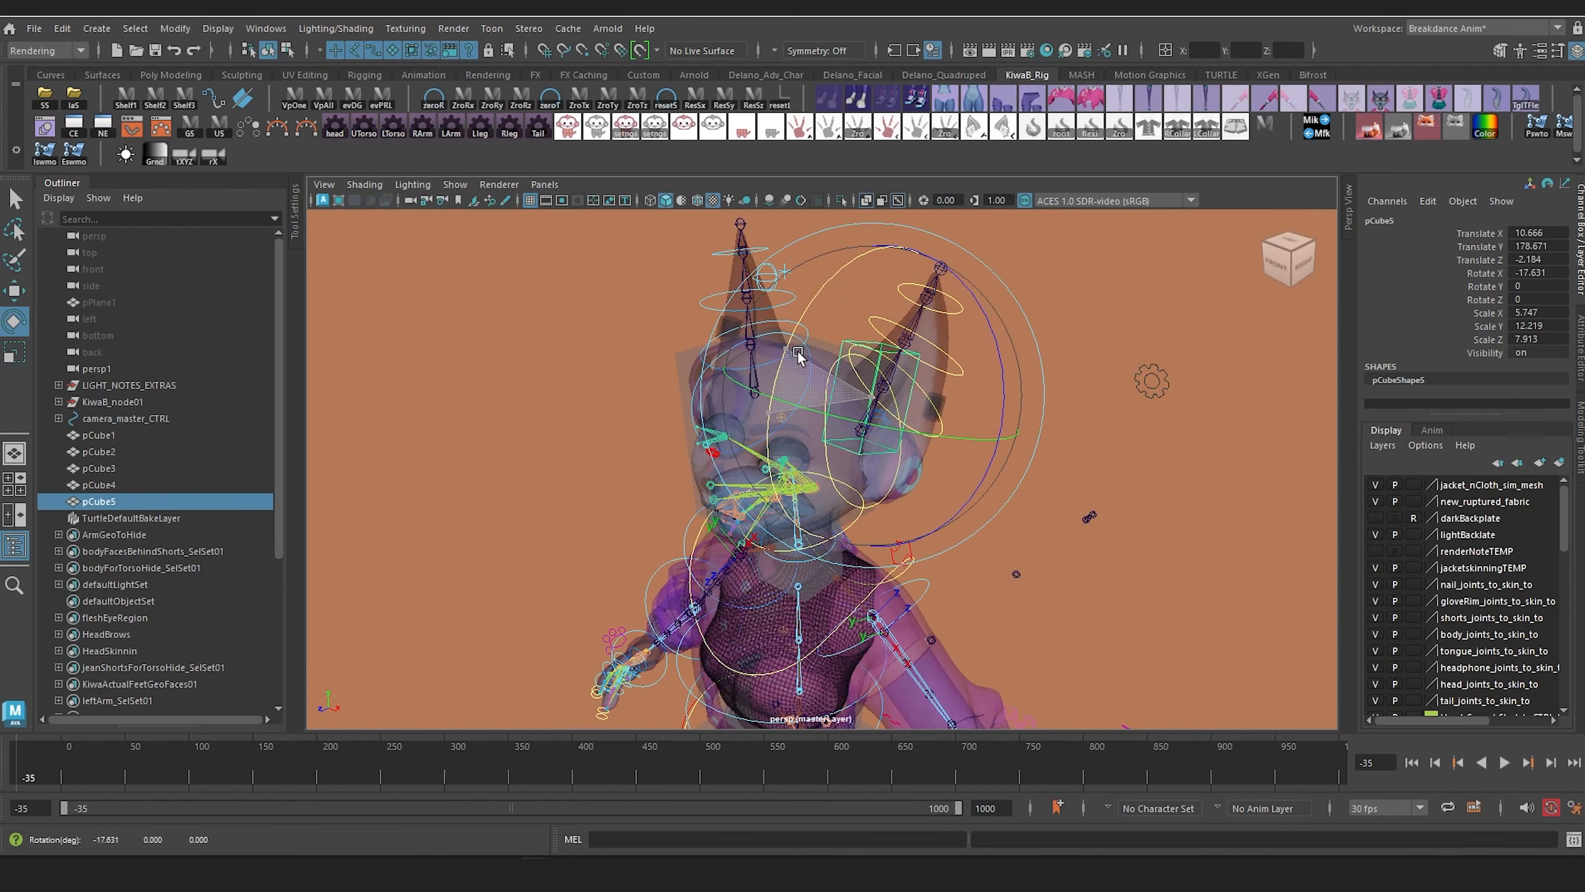
left_click_drag(804, 393, 725, 418, "alt")
left_click_drag(890, 399, 993, 473)
left_click_drag(835, 396, 829, 420)
middle_click_drag(858, 410, 802, 503, "alt")
right_click_drag(802, 503, 837, 558, "alt")
left_click_drag(837, 558, 682, 525, "alt")
key("w")
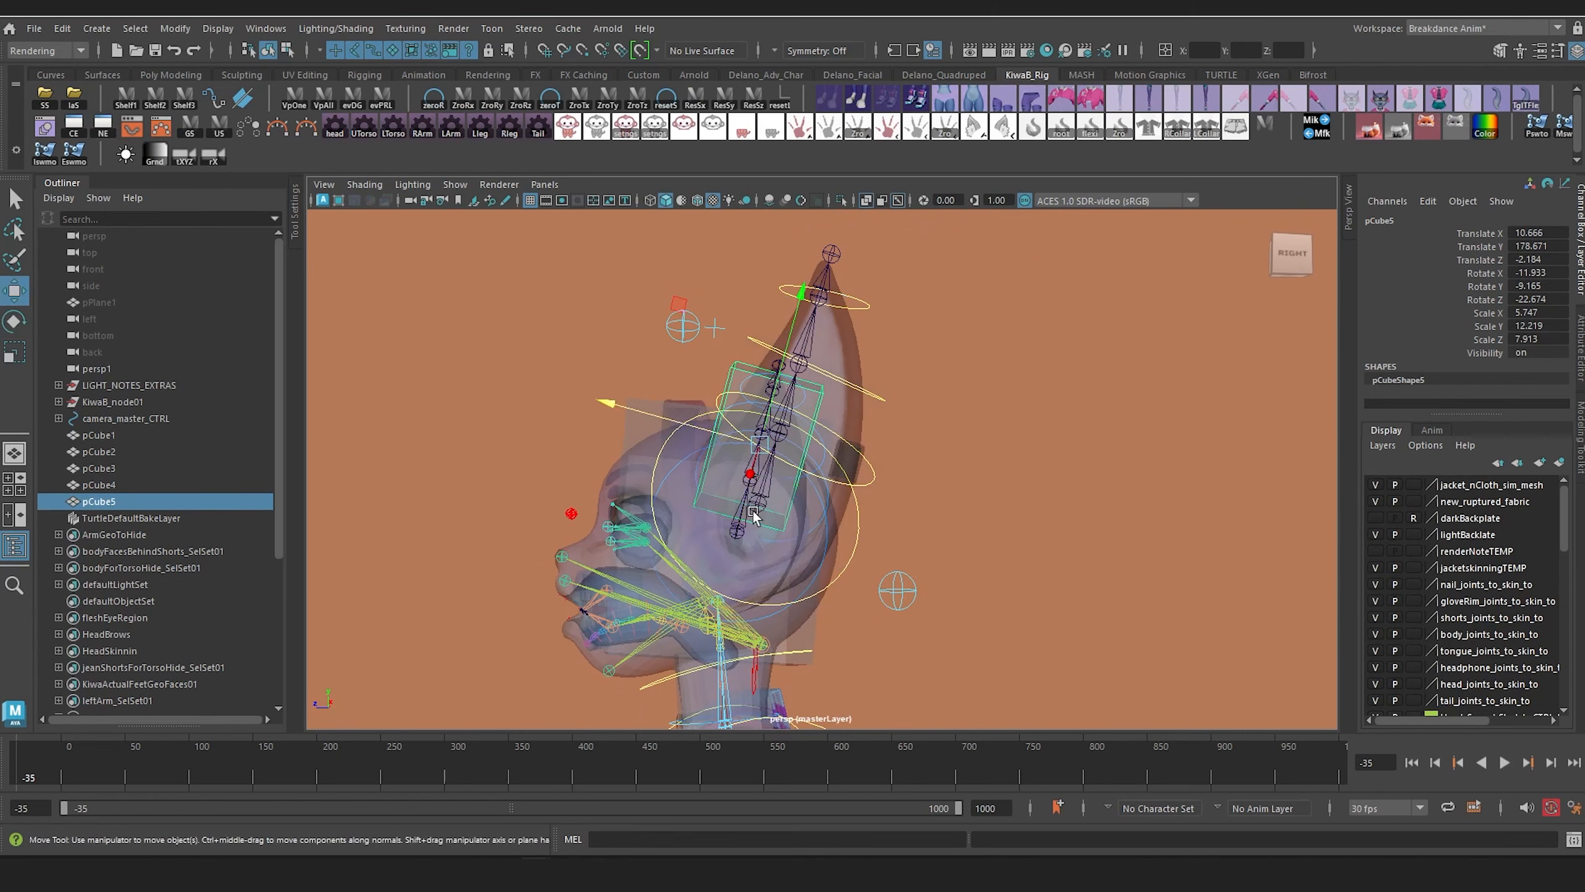
Step: Move the ear box back to Translate 10.817, 178.081, -4.454 and set its Rotate X to -13.102
left_click_drag(606, 404, 632, 417)
left_click_drag(659, 490, 697, 497, "alt")
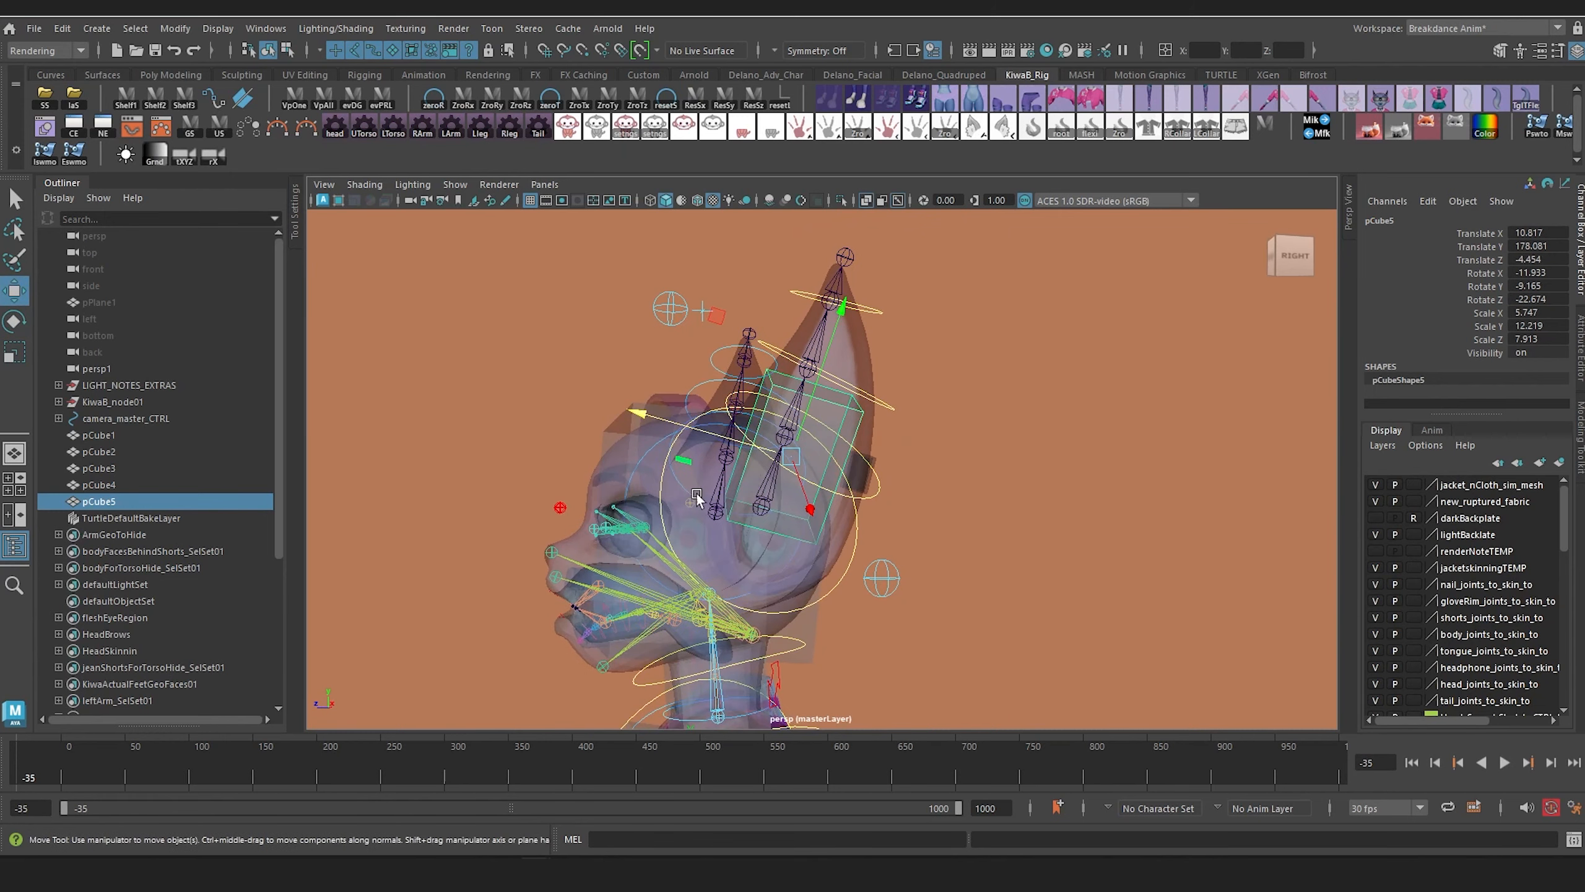
key("e")
mouse_move(670, 366)
left_mouse_down()
mouse_move(683, 360)
mouse_move(669, 362)
left_mouse_up()
Step: Lengthen the ear box to Scale Y 22.39 and slide it up along the ear
key("r")
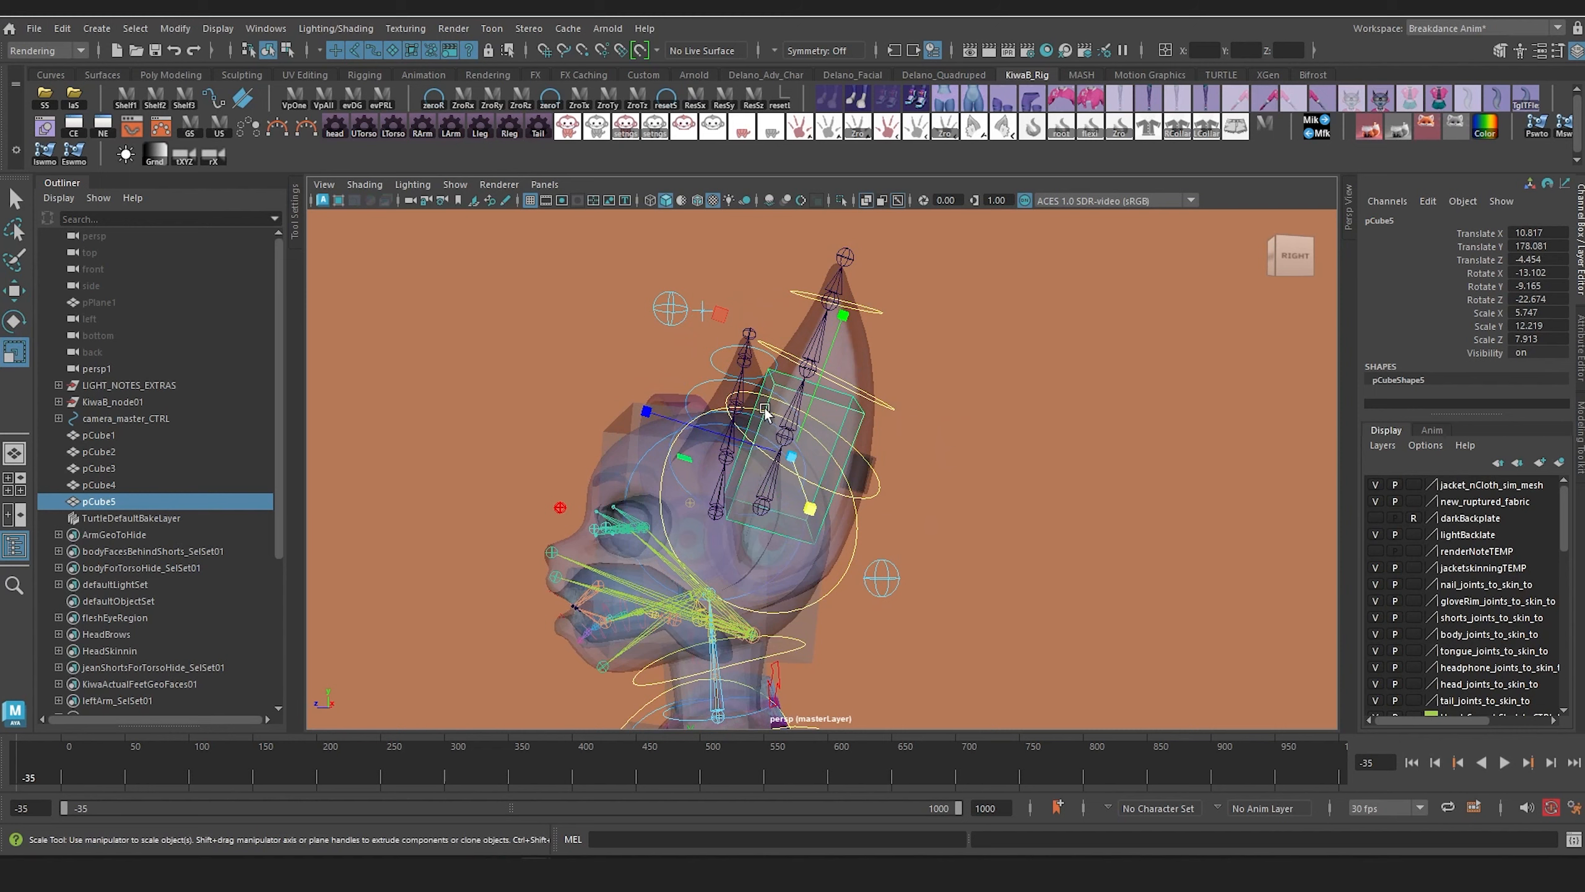
left_click_drag(836, 331, 891, 206)
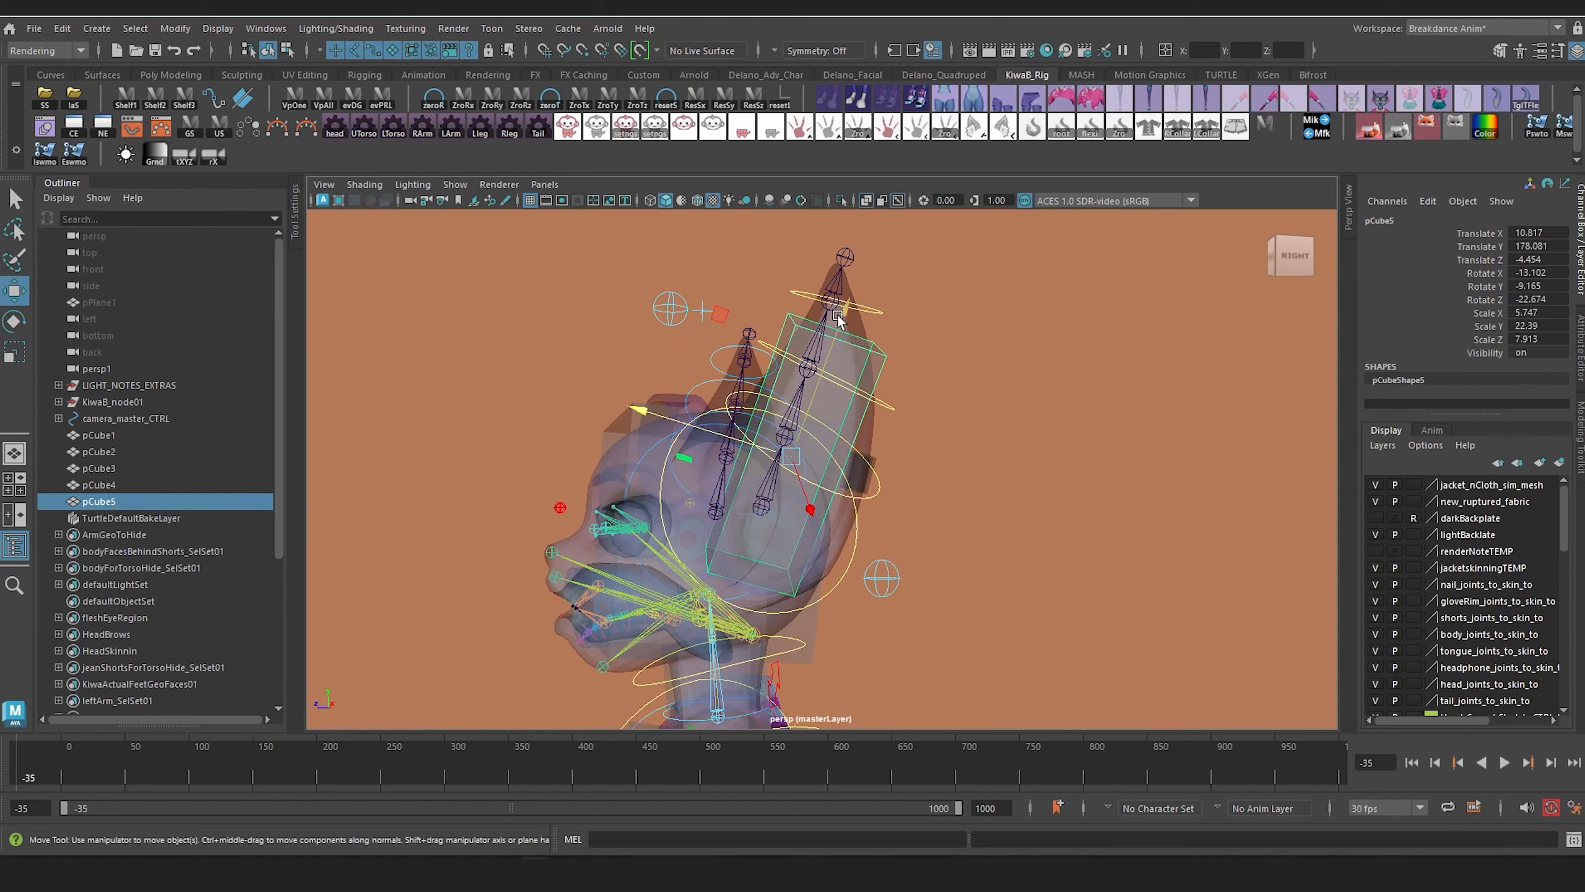
left_click_drag(838, 317, 860, 258)
Step: Reshape the lower end of the ear box by moving its components to fit the base of the ear
right_click_drag(992, 337, 992, 292)
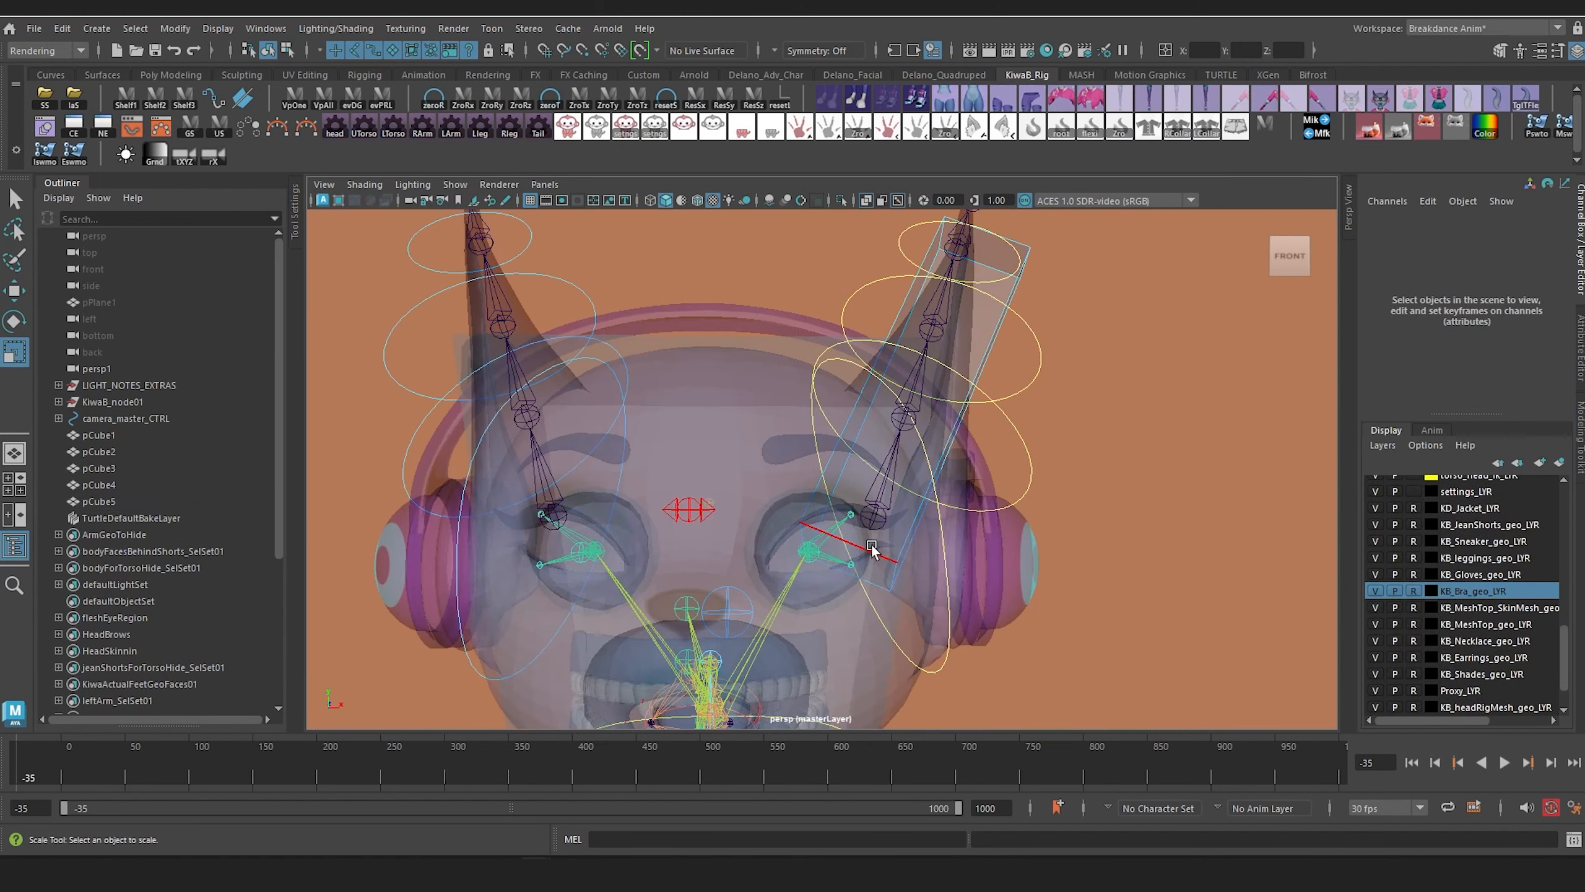
left_click(871, 549)
left_click_drag(872, 549, 697, 589, "alt")
key("w")
left_click_drag(540, 521, 639, 538)
left_click_drag(719, 334, 585, 547, "alt")
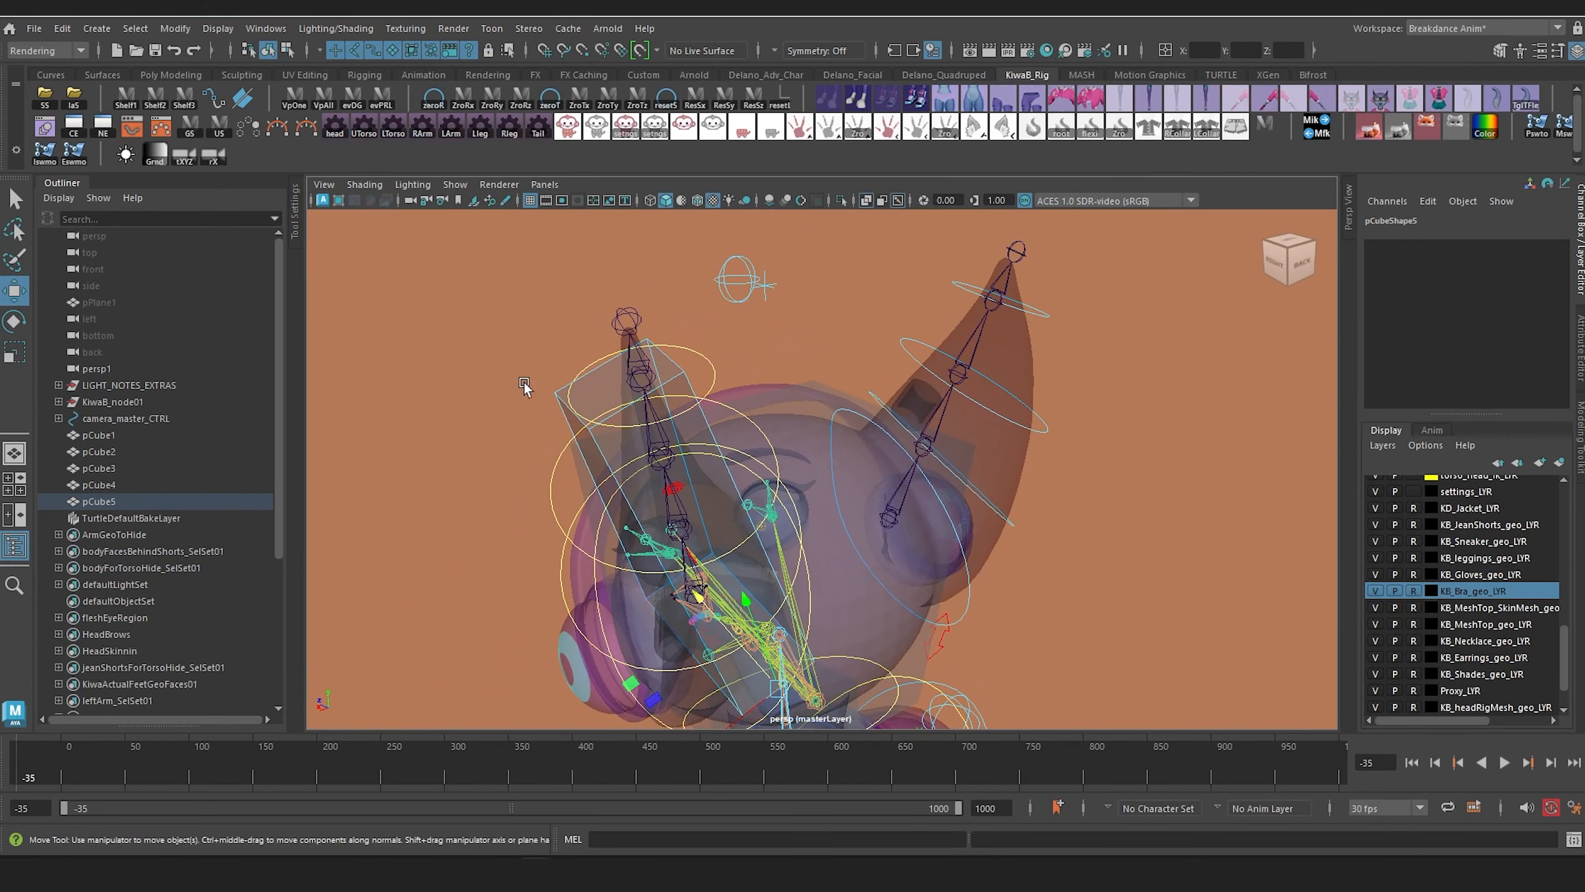
Step: Adjust the upper end of the ear box so it narrows and follows the ear toward its tip
left_click_drag(593, 449, 778, 493, "alt")
scroll(778, 503, "down", 5)
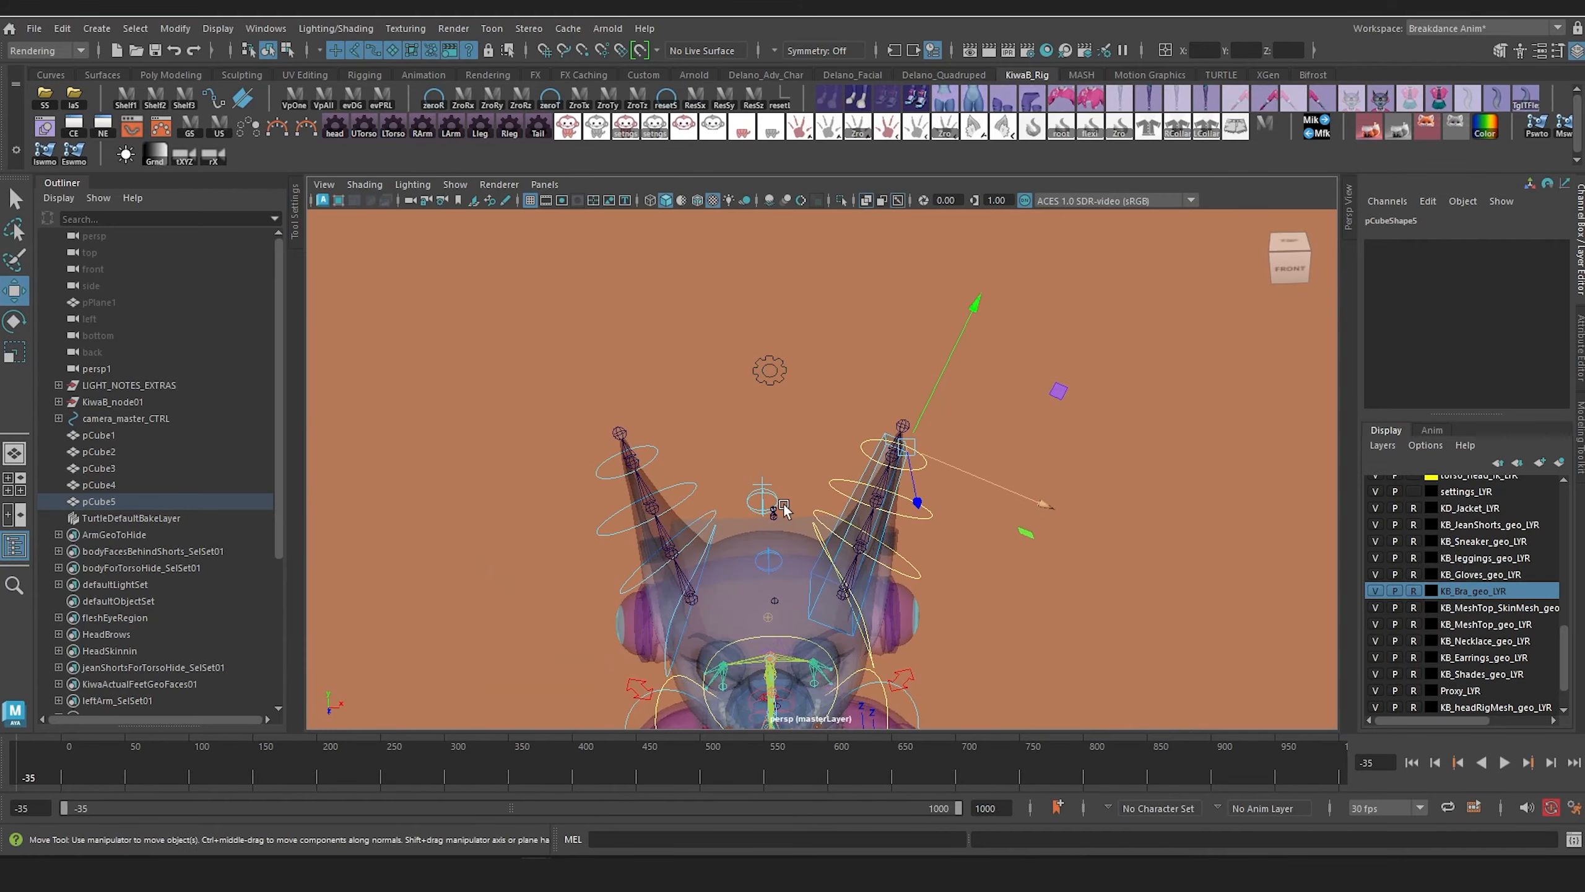
middle_click_drag(778, 510, 817, 268, "alt")
scroll(911, 545, "up", 3)
left_click_drag(905, 545, 907, 498, "alt")
middle_click_drag(905, 497, 806, 340, "alt")
scroll(806, 342, "down", 3)
middle_click_drag(805, 395, 780, 491, "alt")
Step: Duplicate the neck box onto the character's left upper arm at Translate 16.178, 141.62, -1.658
left_click(739, 392)
mouse_move(829, 449)
left_mouse_down("alt")
mouse_move(787, 451)
mouse_move(829, 454)
left_mouse_up("alt")
key("ctrl+d")
left_click_drag(893, 394, 1017, 407)
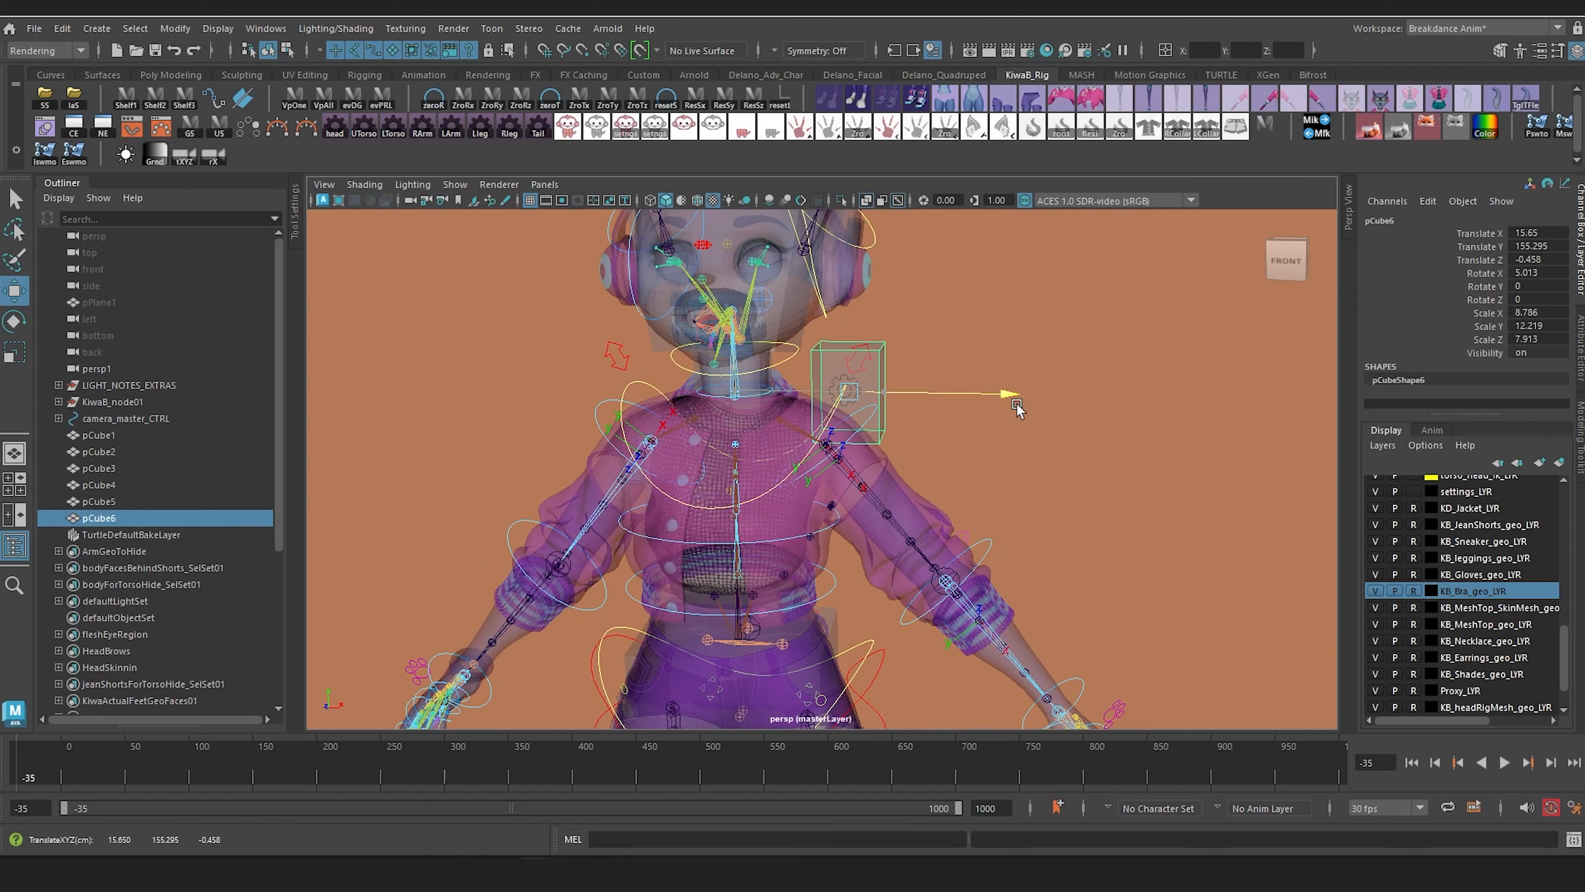
key("e")
key("w")
left_click_drag(852, 258, 855, 361)
Step: Rotate the upper-arm box to 3.462, -3.627, 46.276 to align it with the arm joints
key("e")
left_click_drag(902, 437, 855, 455, "alt")
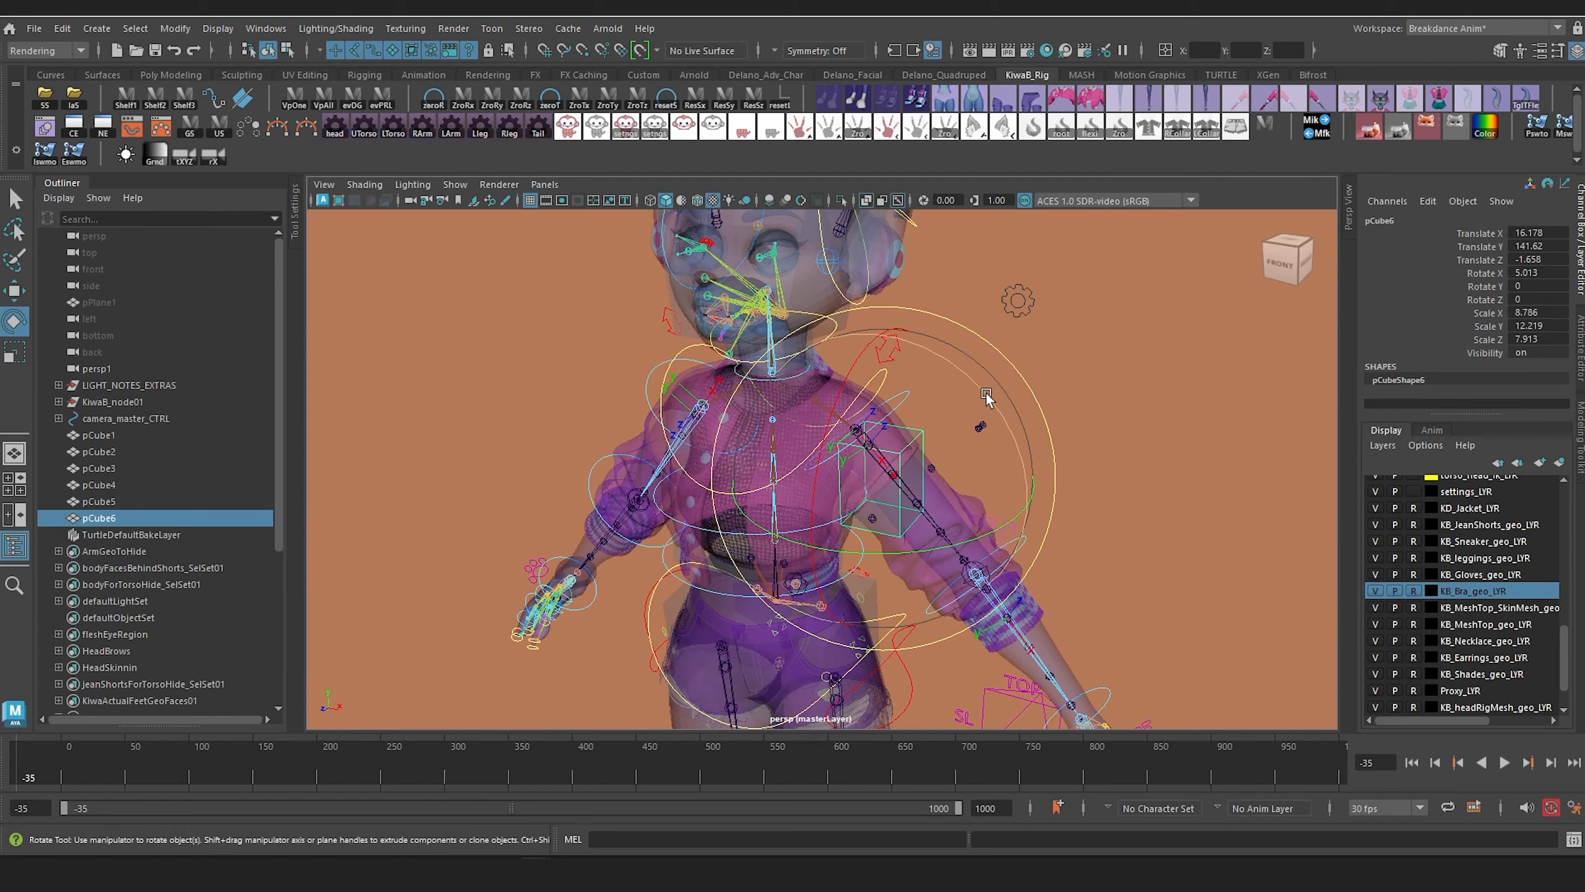
left_click_drag(985, 392, 949, 369)
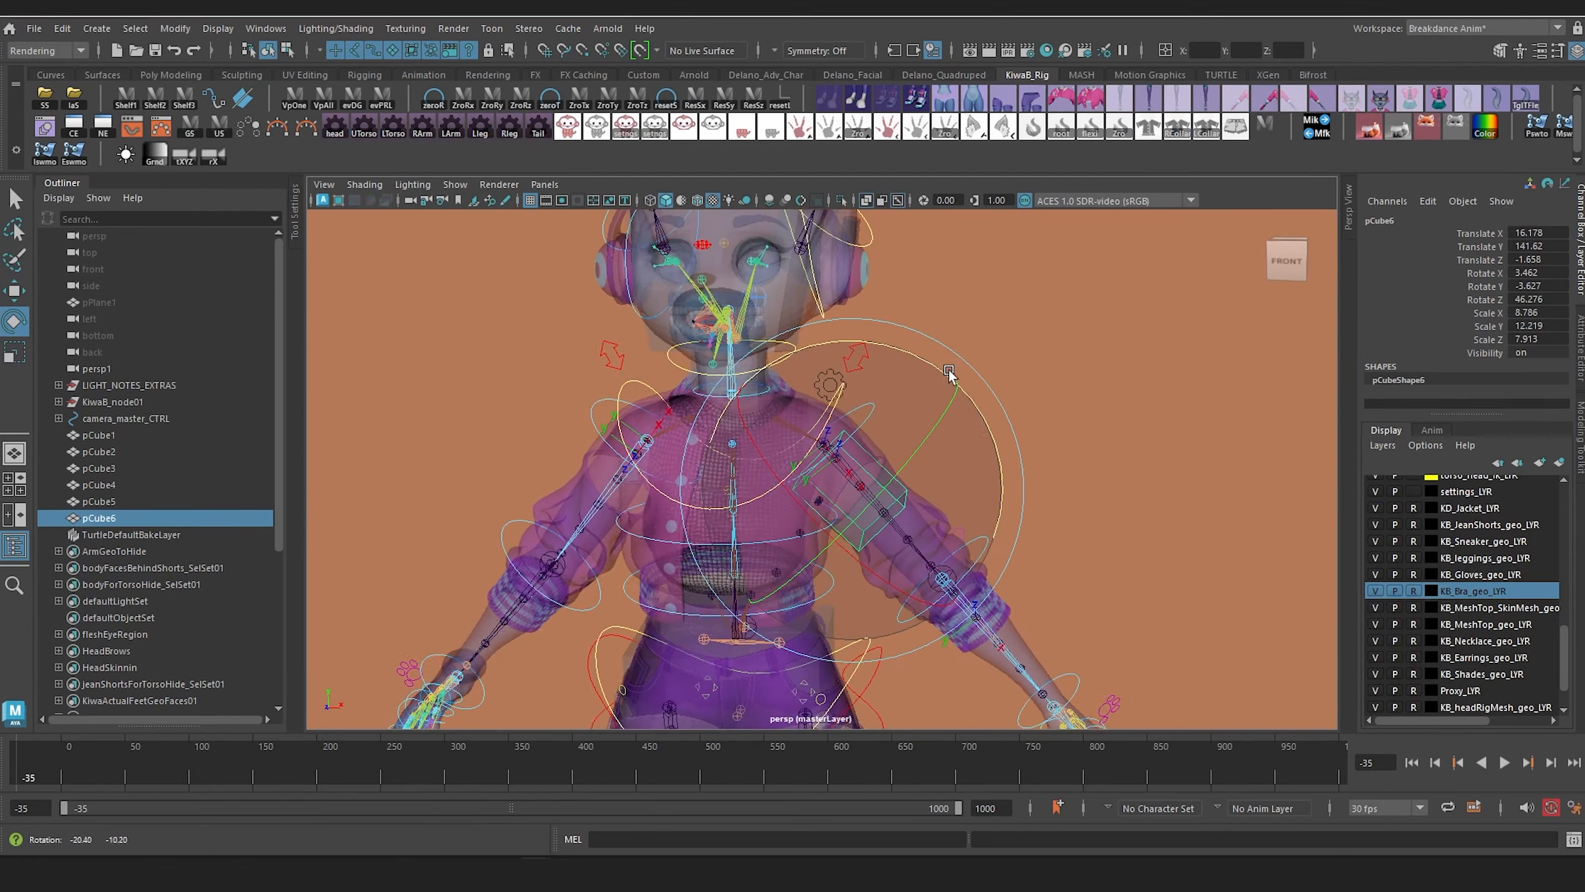
middle_click_drag(921, 435, 998, 354, "alt")
scroll(998, 353, "up", 5)
left_click_drag(1011, 388, 993, 415, "alt")
Step: Fit the upper-arm box between shoulder and elbow at Translate 20.208, 137.958, -3.33, Rotate 11.056, -2.596, 40.925, and Scale Y 25.869
key("r")
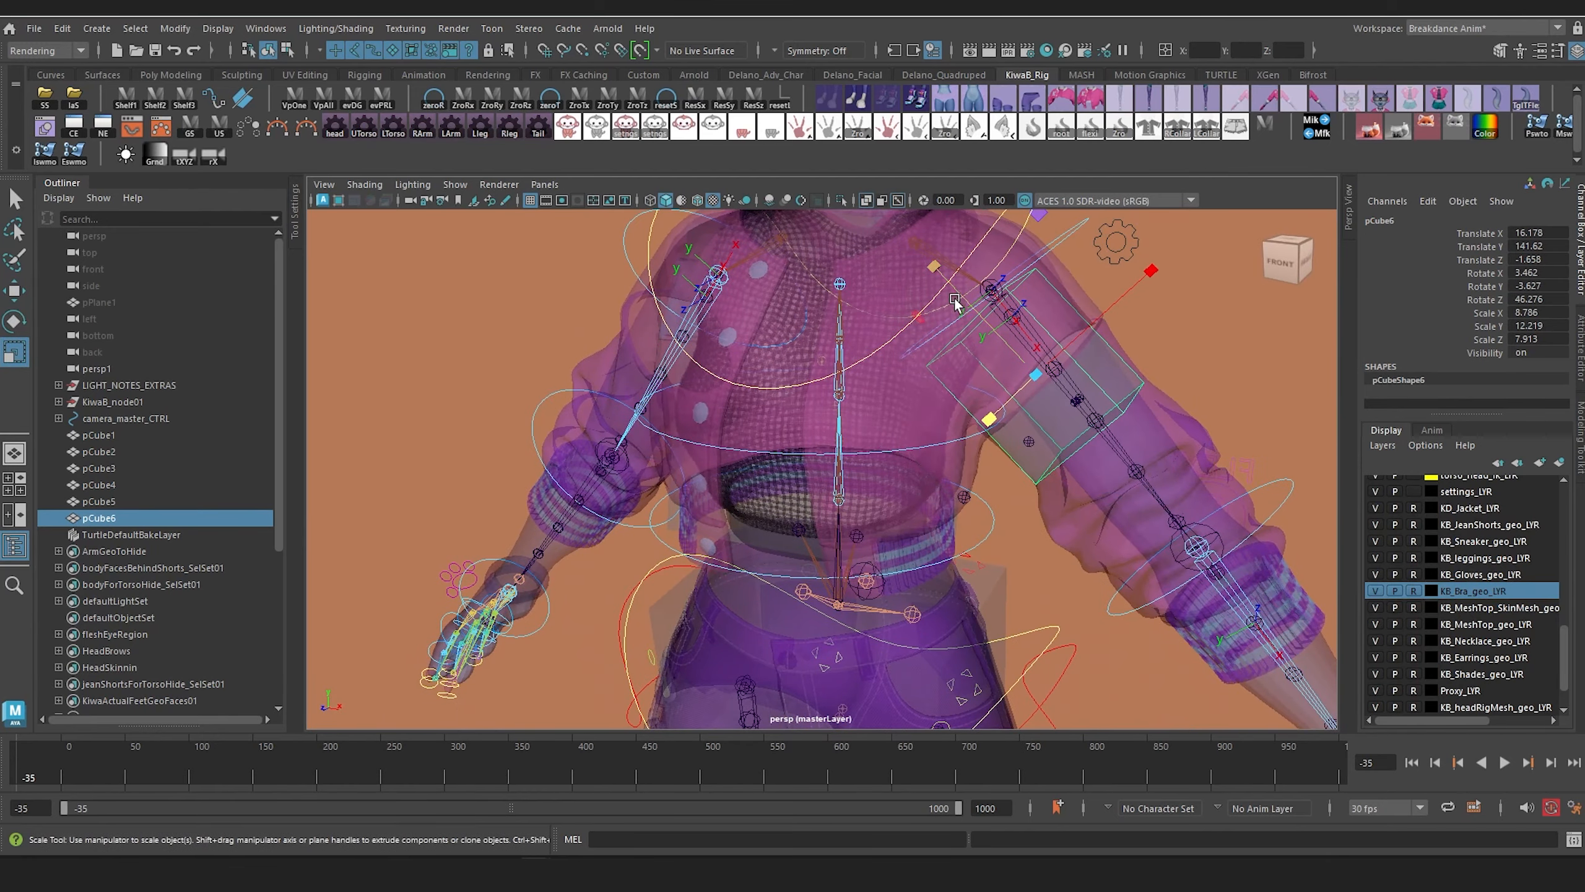
left_click_drag(955, 301, 870, 195)
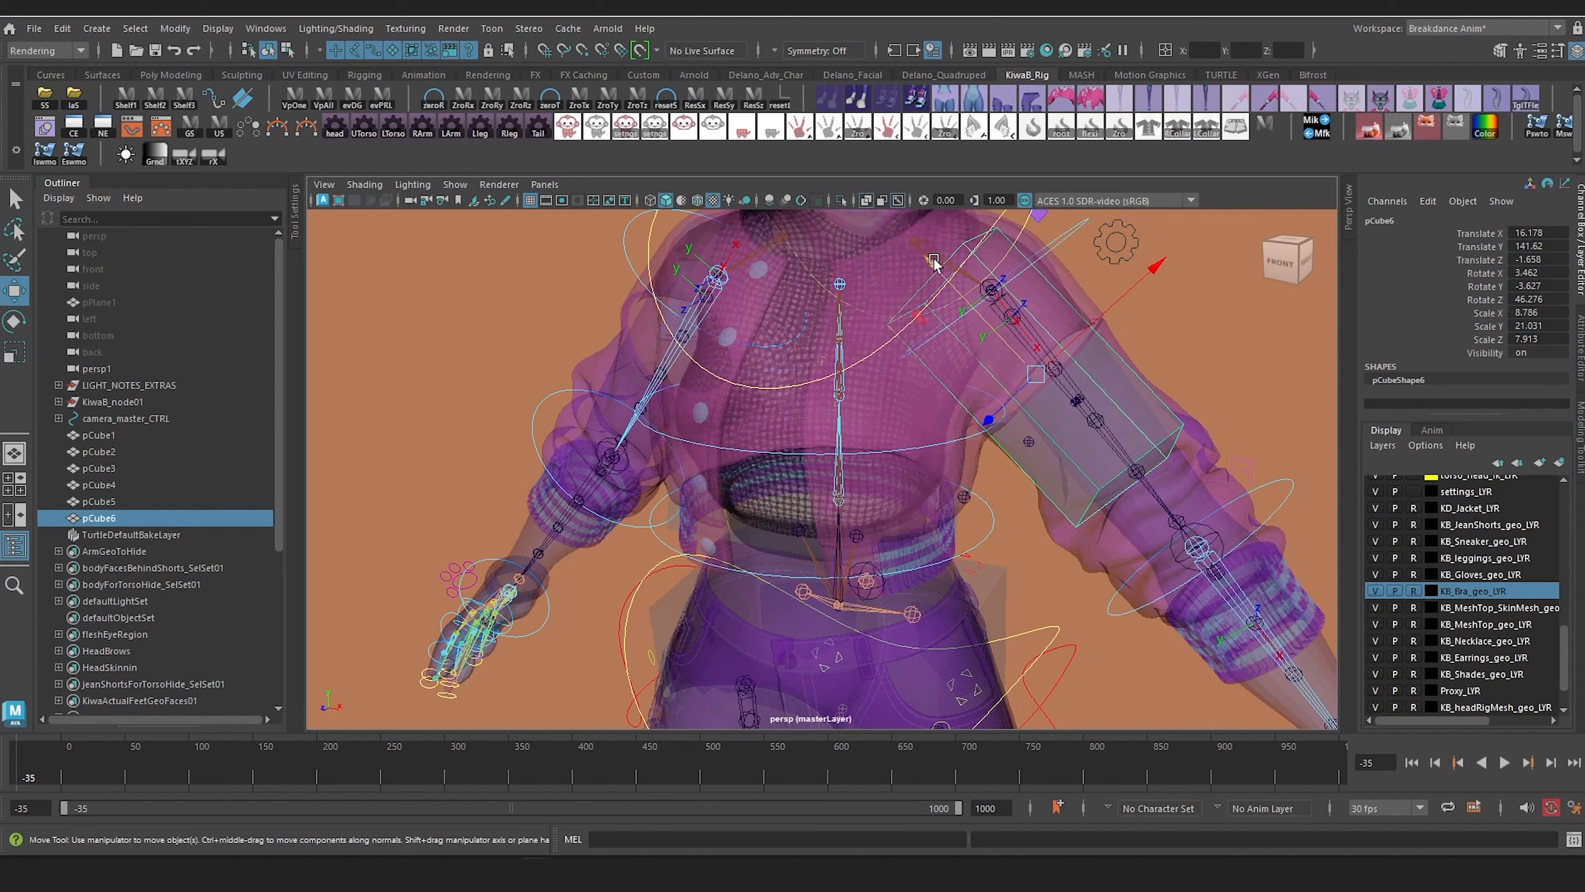
left_click_drag(933, 262, 987, 317)
left_click_drag(1025, 367, 930, 375, "alt")
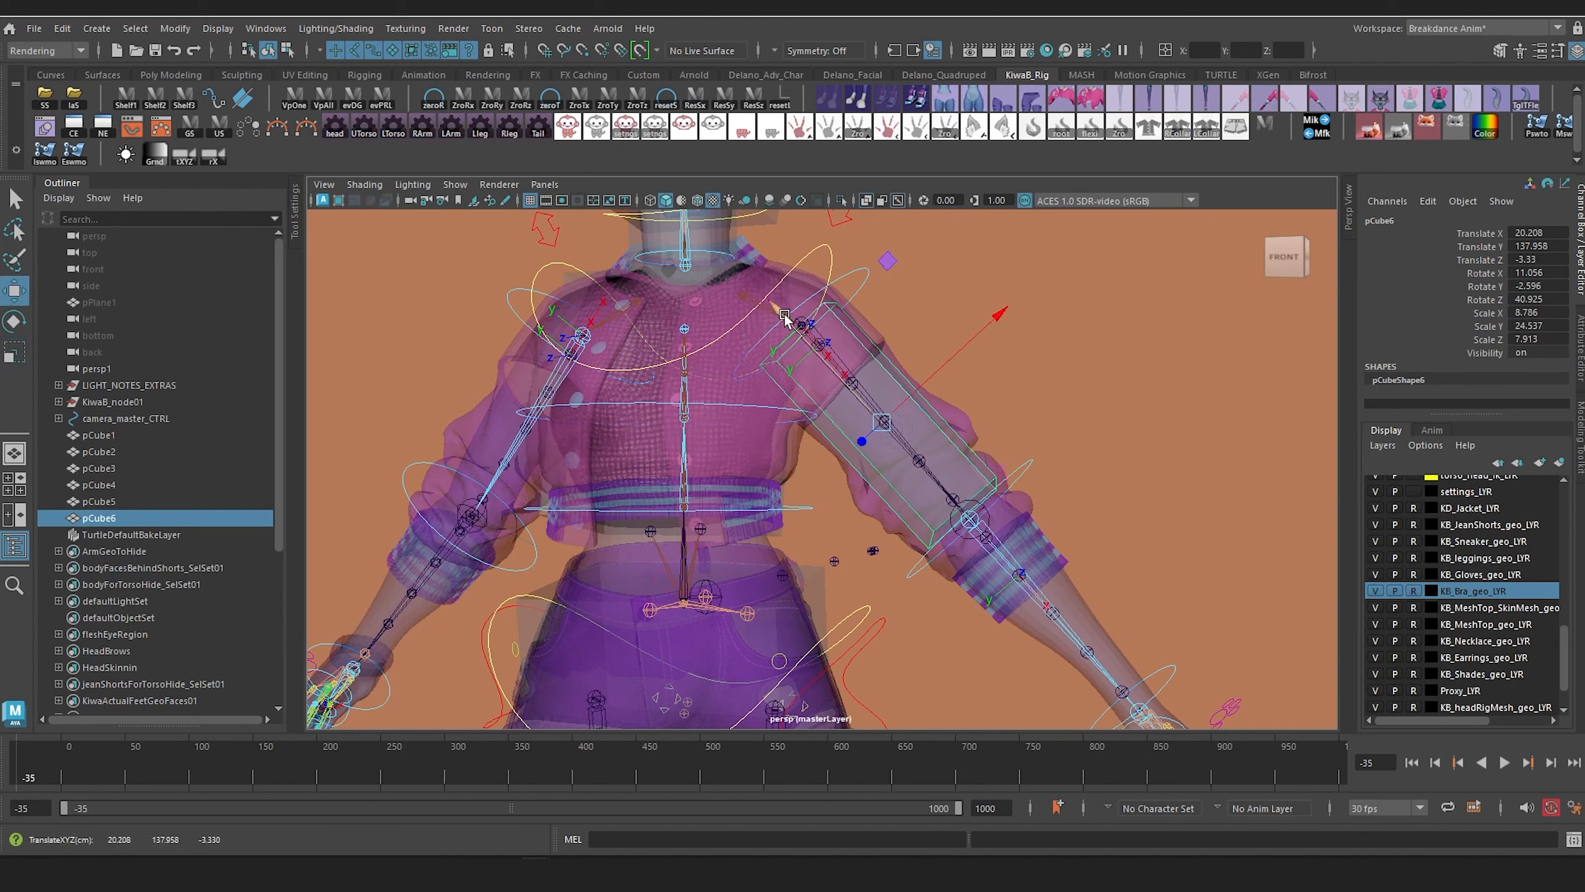
left_click_drag(773, 307, 936, 461, "alt")
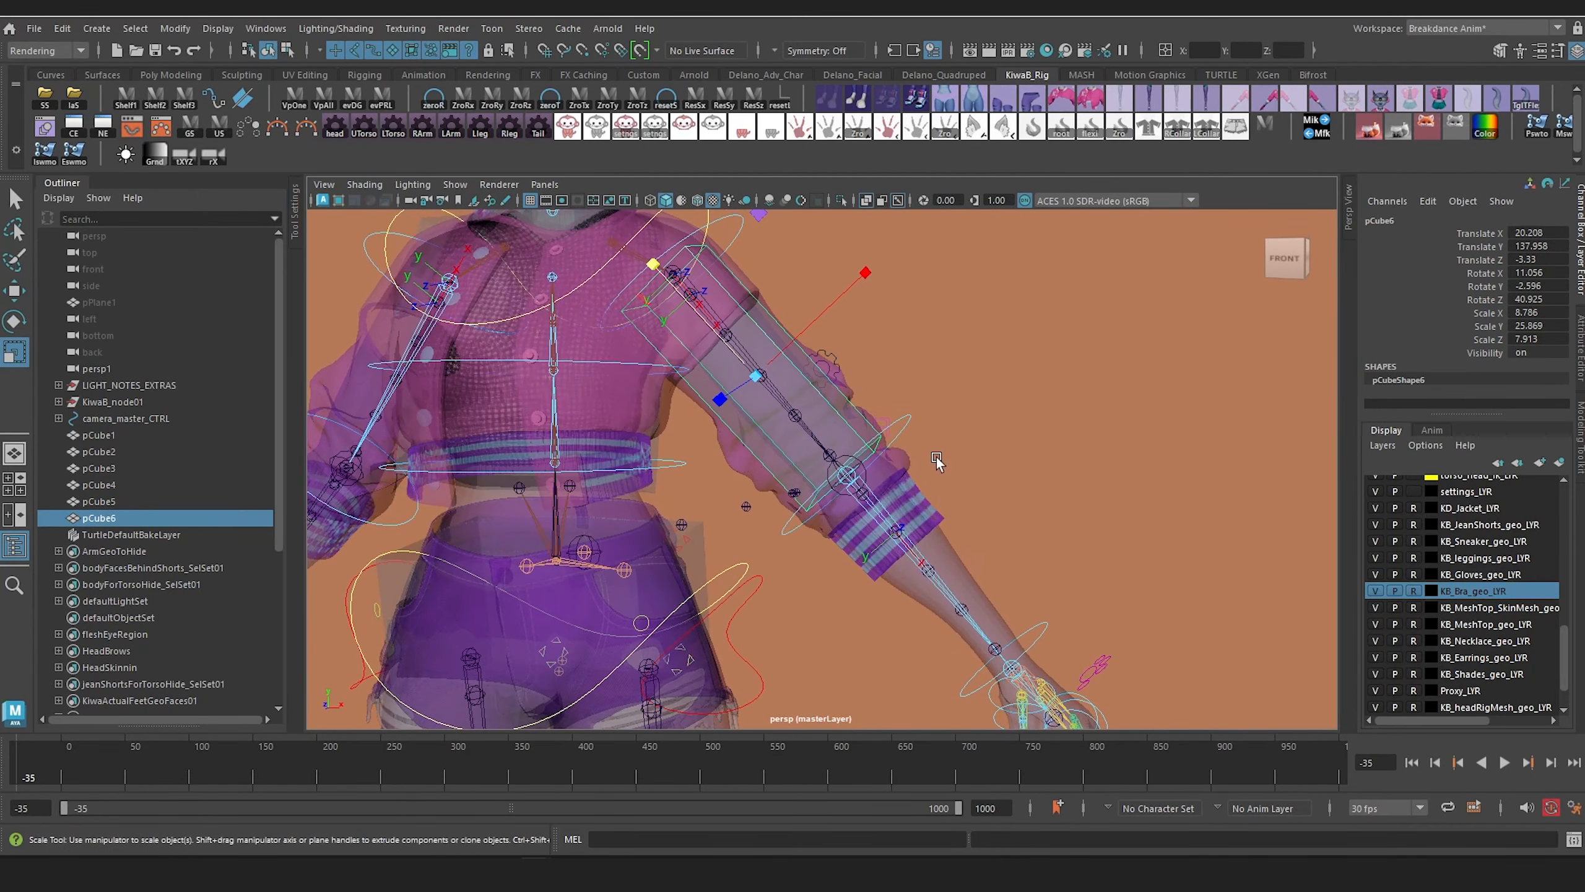
Step: Duplicate the left upper-arm box onto the forearm at Translate 37.51, 118.355, -8.434
key("ctrl+d")
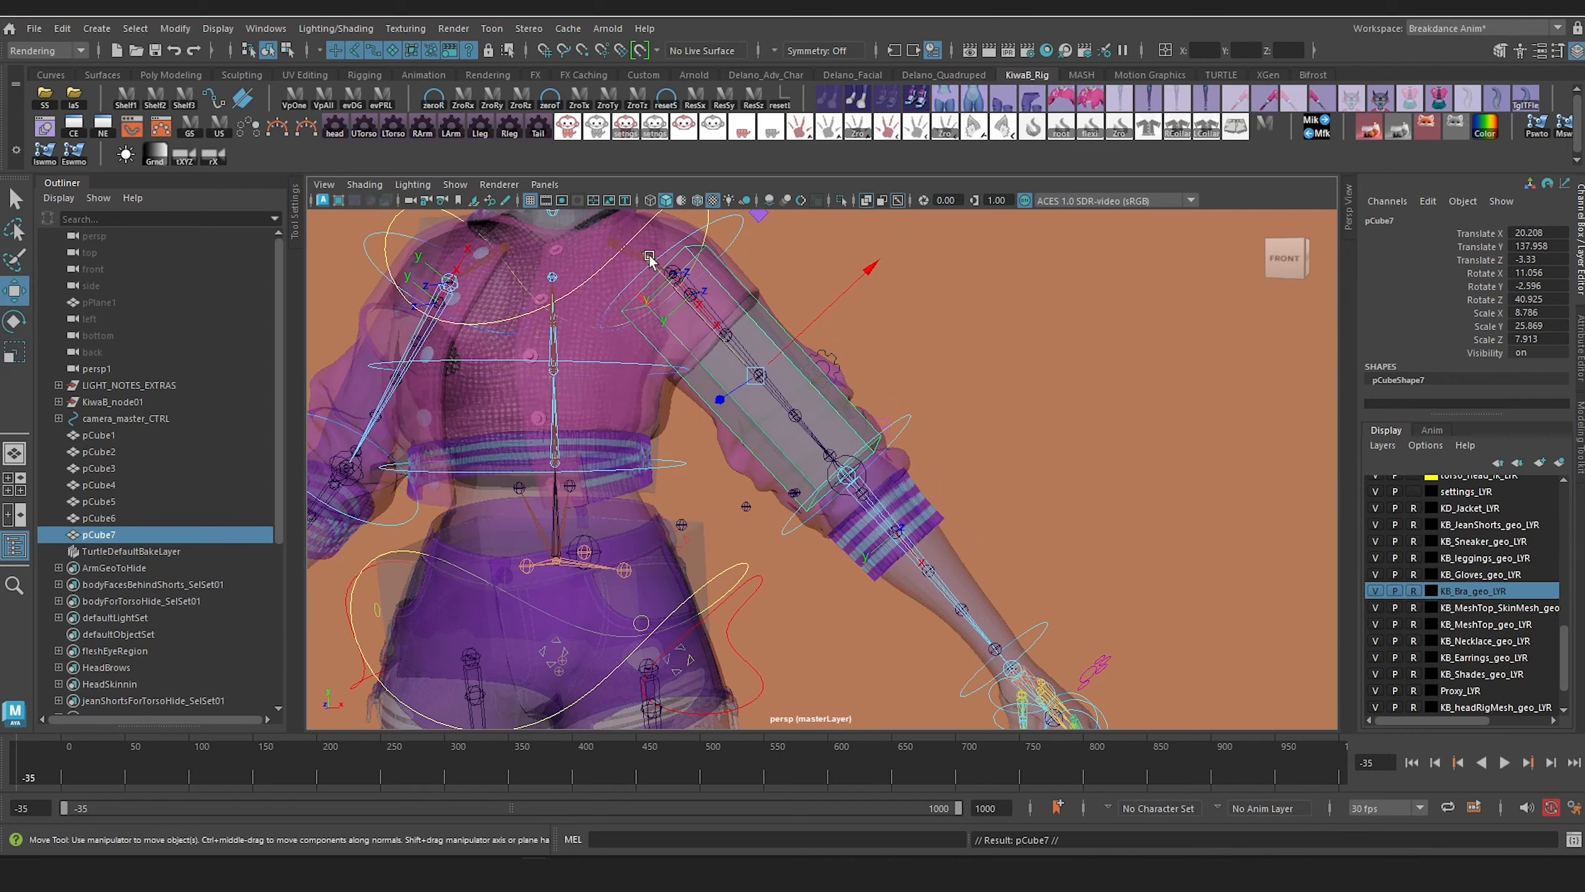
left_click_drag(649, 259, 827, 464)
left_click_drag(827, 464, 718, 524, "alt")
middle_click_drag(719, 523, 766, 398, "alt")
left_click_drag(1024, 544, 969, 538, "alt")
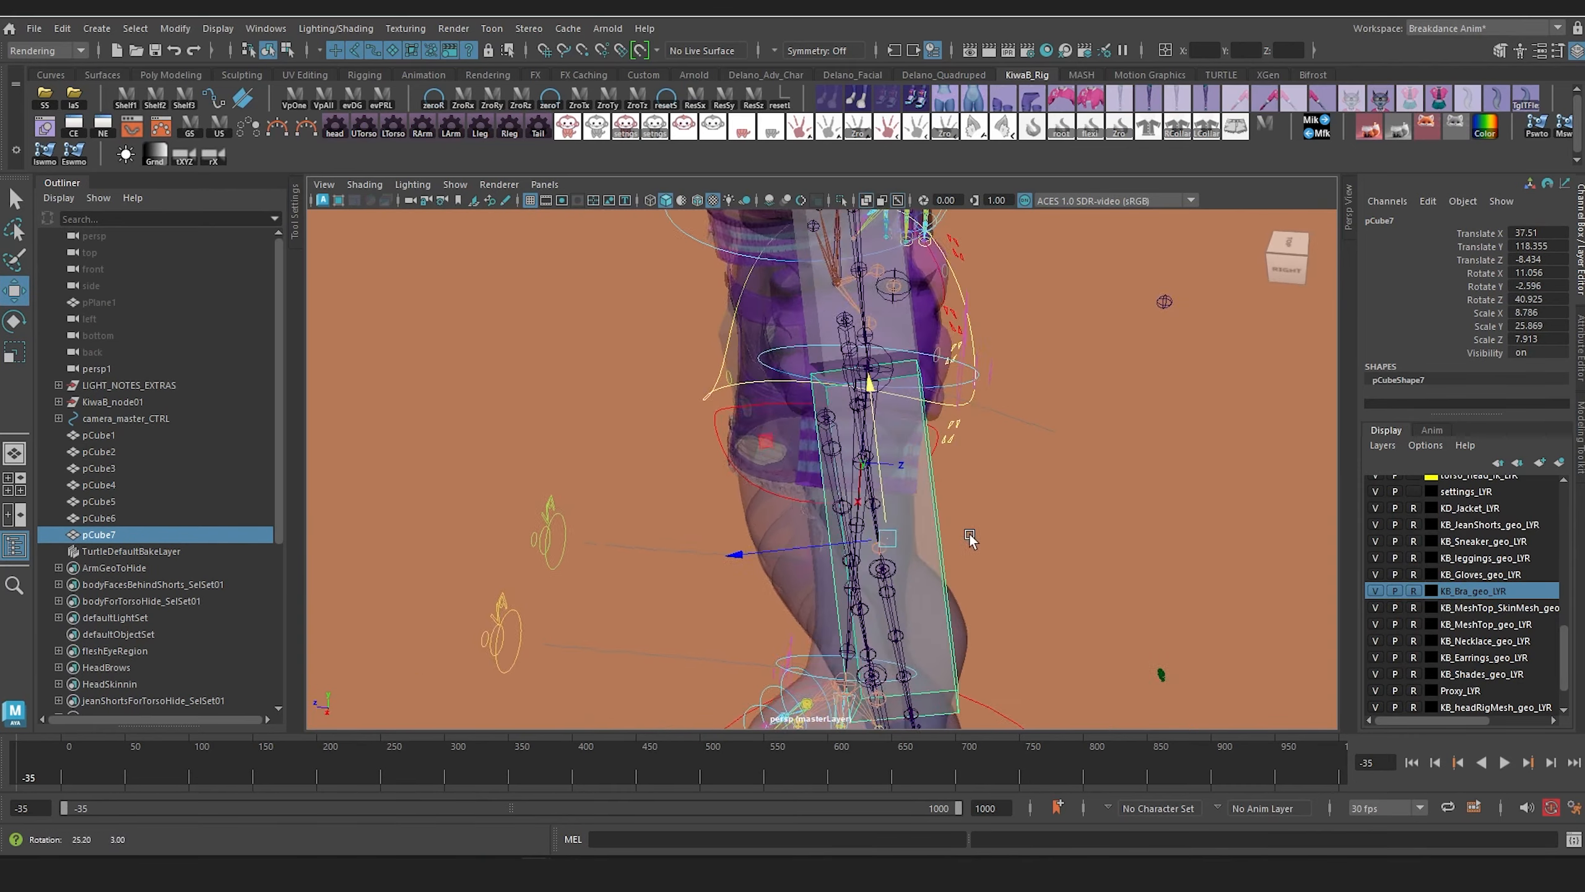
Step: Align the forearm box with the elbow and wrist joints at Rotate X -1.199 and Translate 37.363, 118.312, -5.371
key("e")
left_click_drag(817, 548, 985, 499, "alt")
left_click_drag(884, 569, 722, 592)
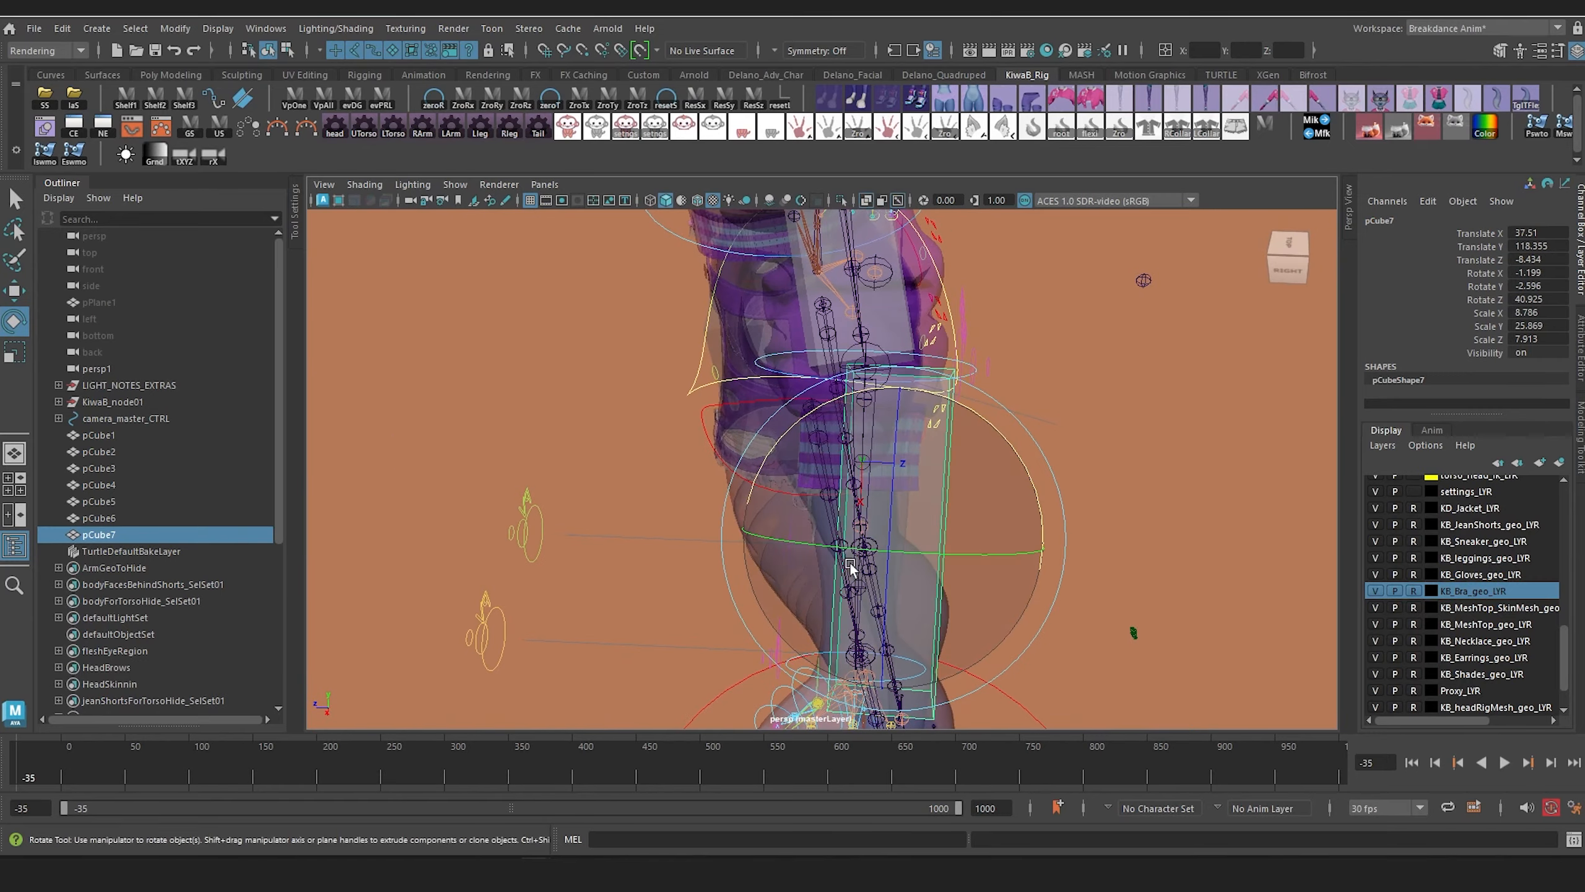
key("w")
left_click_drag(751, 531, 727, 527)
left_click_drag(726, 527, 892, 503, "alt")
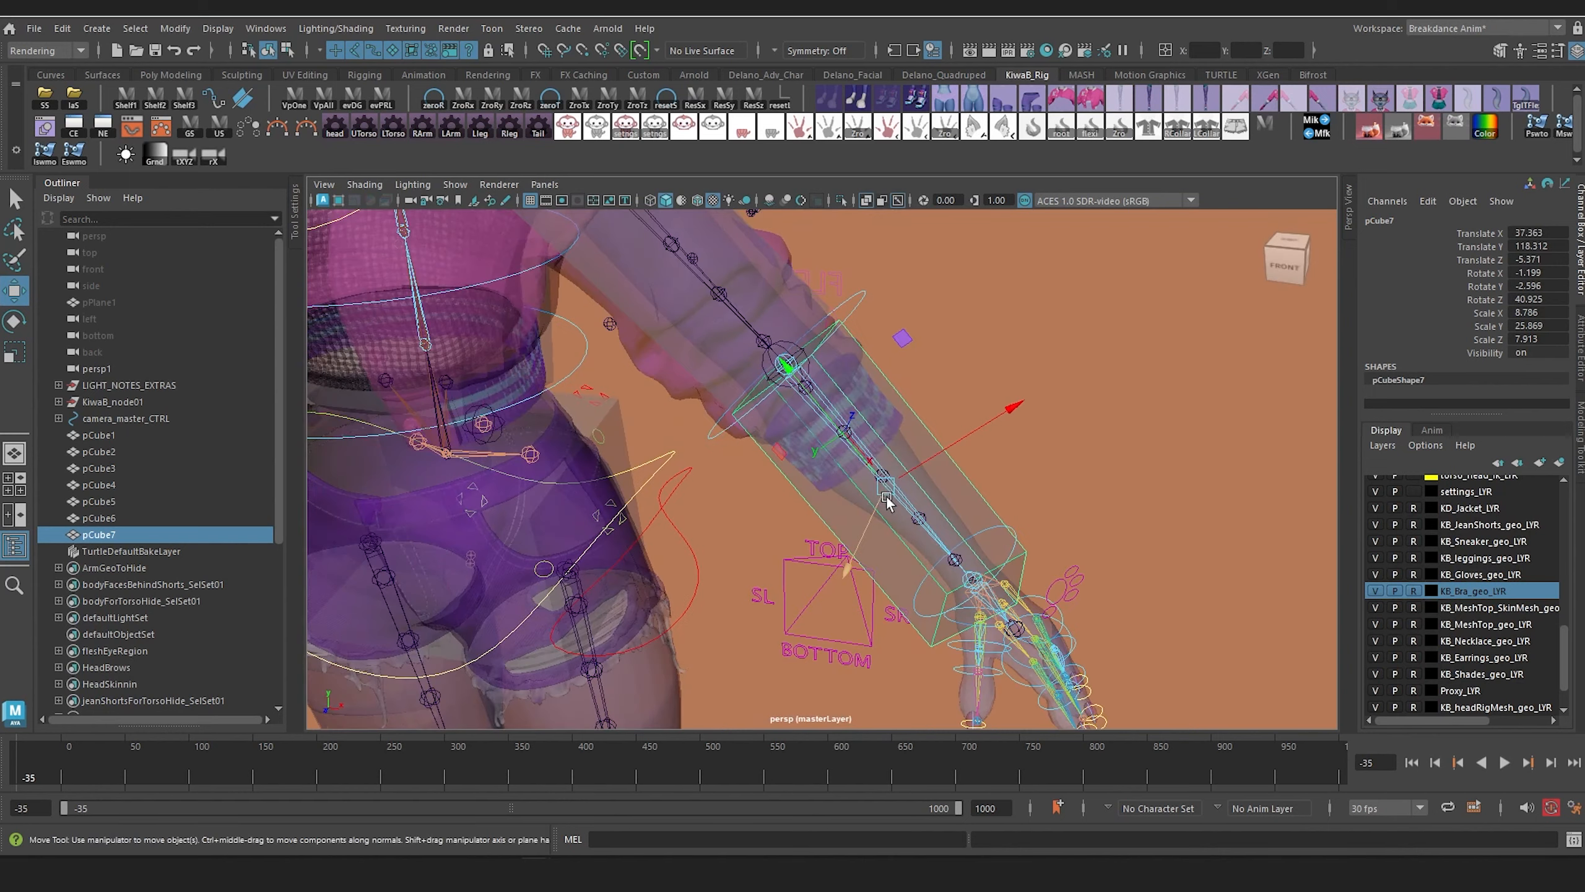
Step: Select the wrist-end face of the forearm box and narrow it so the box tapers toward the wrist
middle_click_drag(917, 524, 898, 463, "alt")
right_click_drag(898, 463, 958, 518, "alt")
left_click_drag(958, 519, 981, 485, "alt")
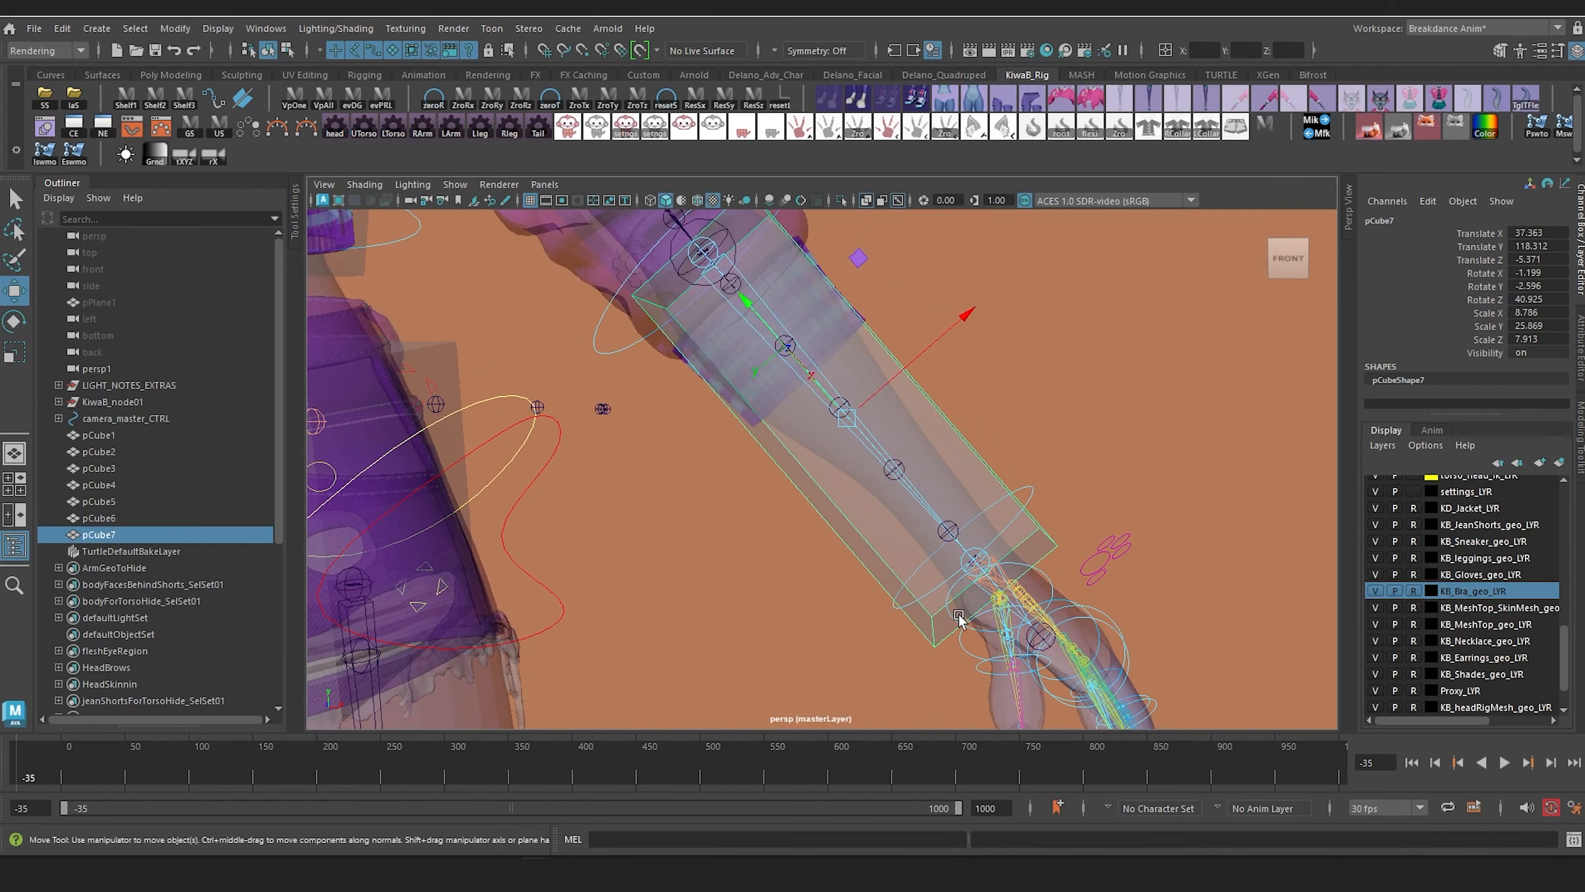
right_click(929, 632)
left_click(948, 430)
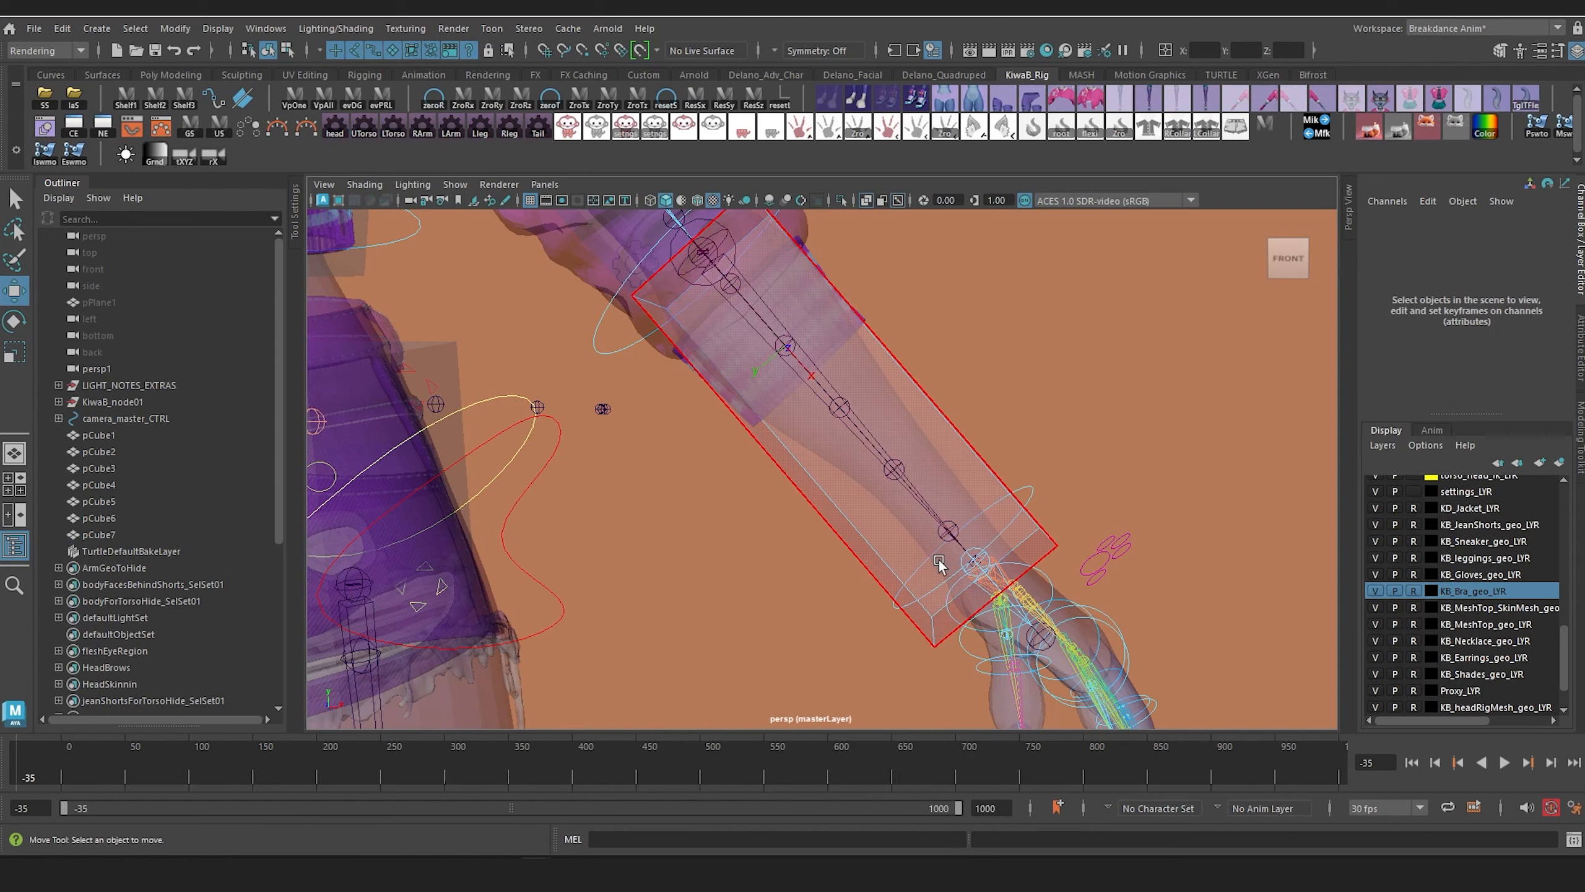
left_click_drag(942, 621, 874, 615, "alt")
left_click(1055, 570)
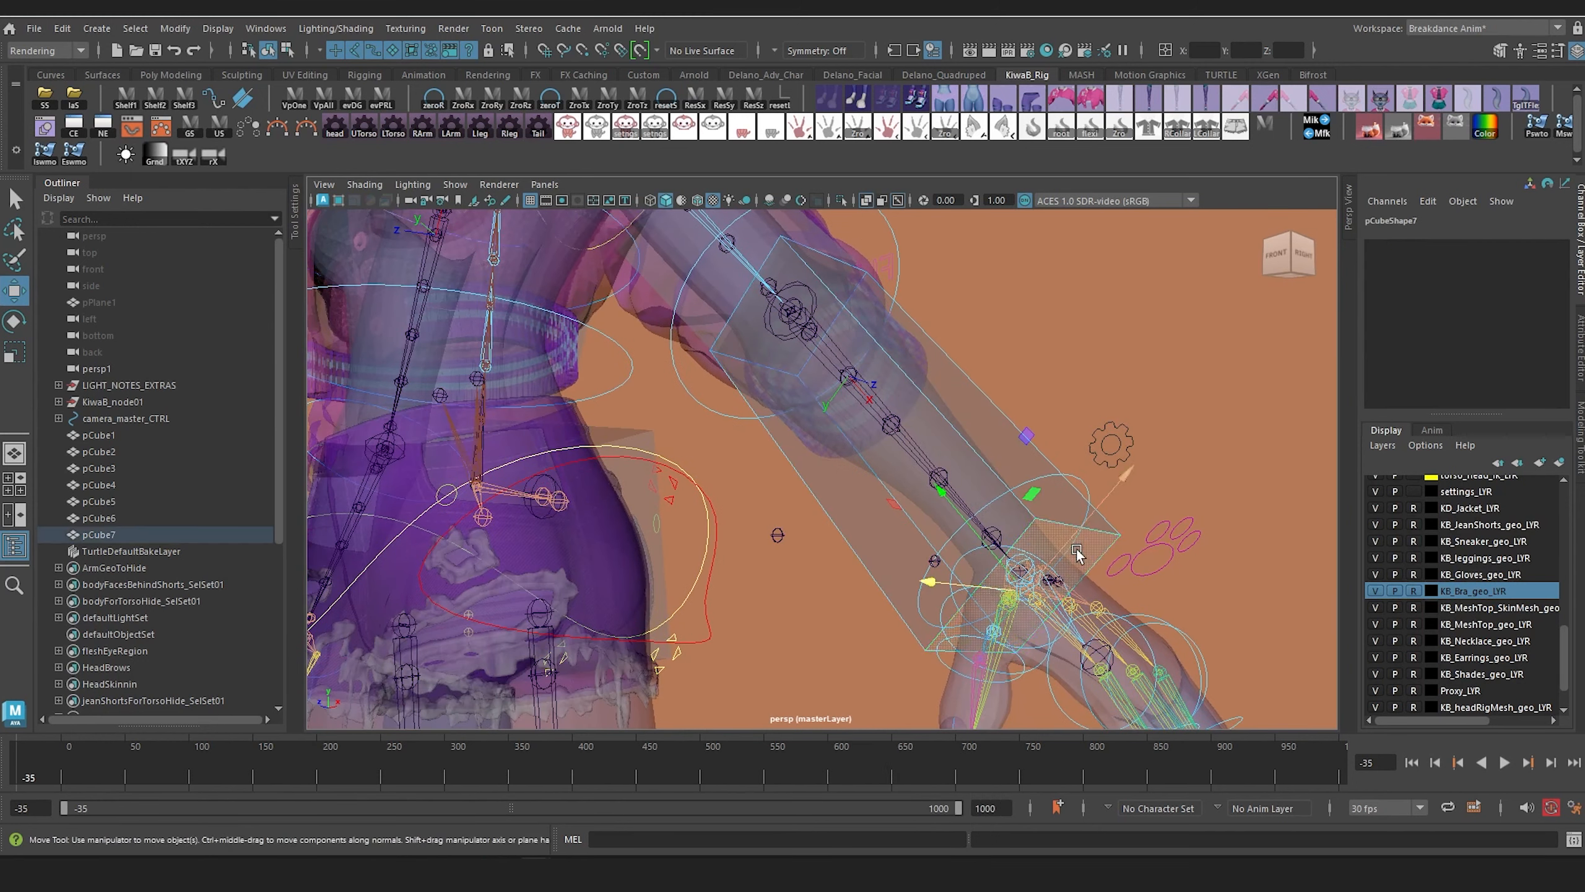
left_click_drag(1060, 567, 1130, 577, "alt")
left_click_drag(1123, 498, 1040, 516, "alt")
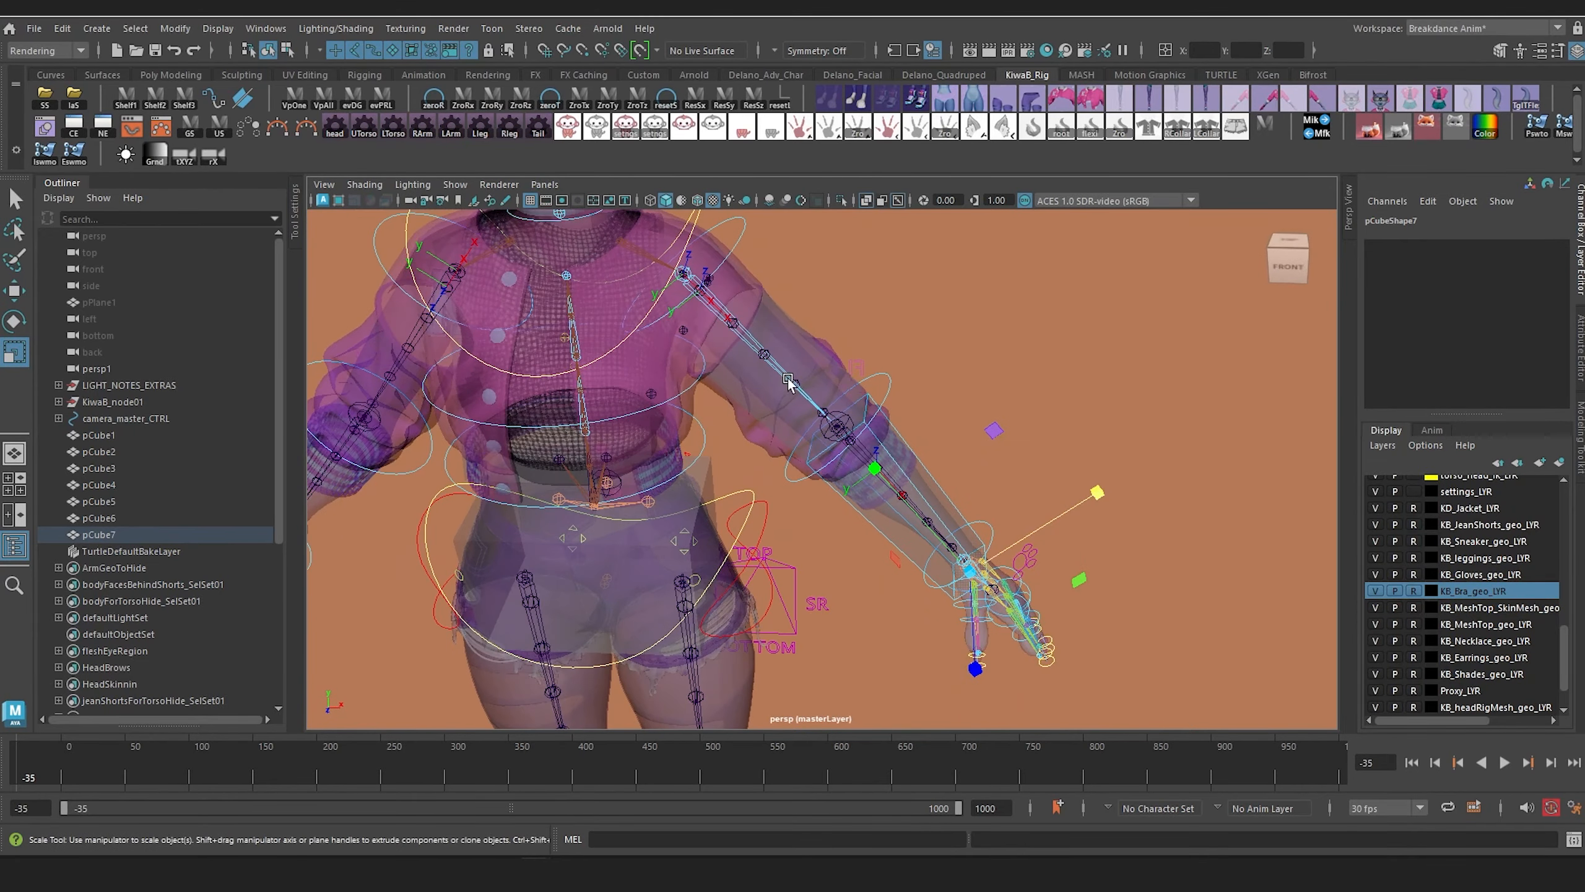
Step: Duplicate the upper-arm box down to the hand at Translate 50.331, 103.829, -12.215 and shorten it to about Scale Y 11.614
left_click(790, 338)
key("ctrl+d")
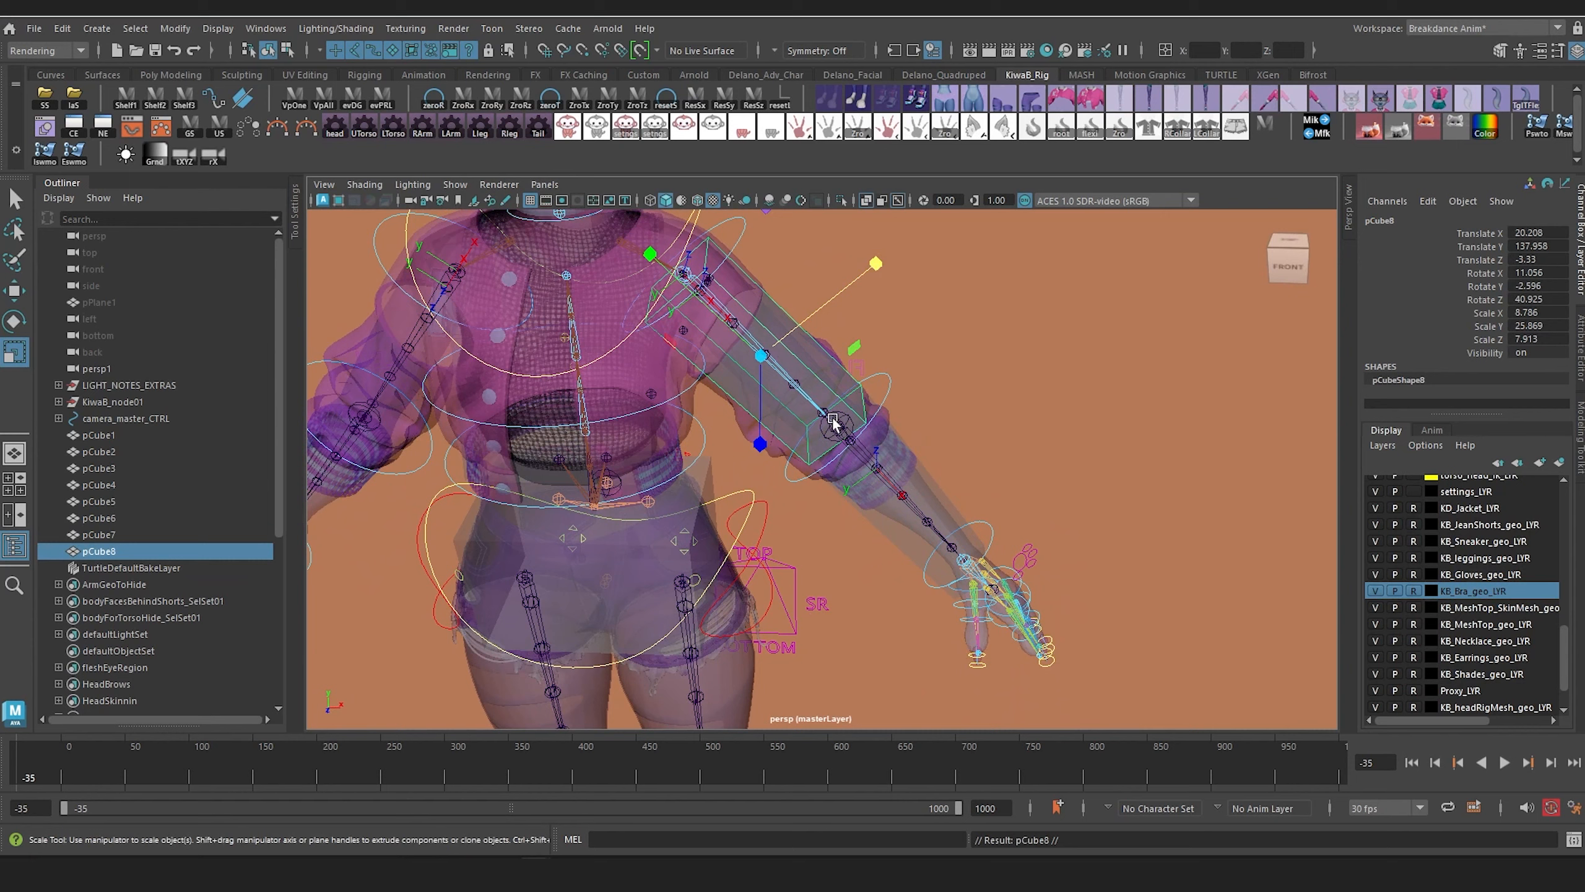
left_click_drag(641, 244, 725, 520)
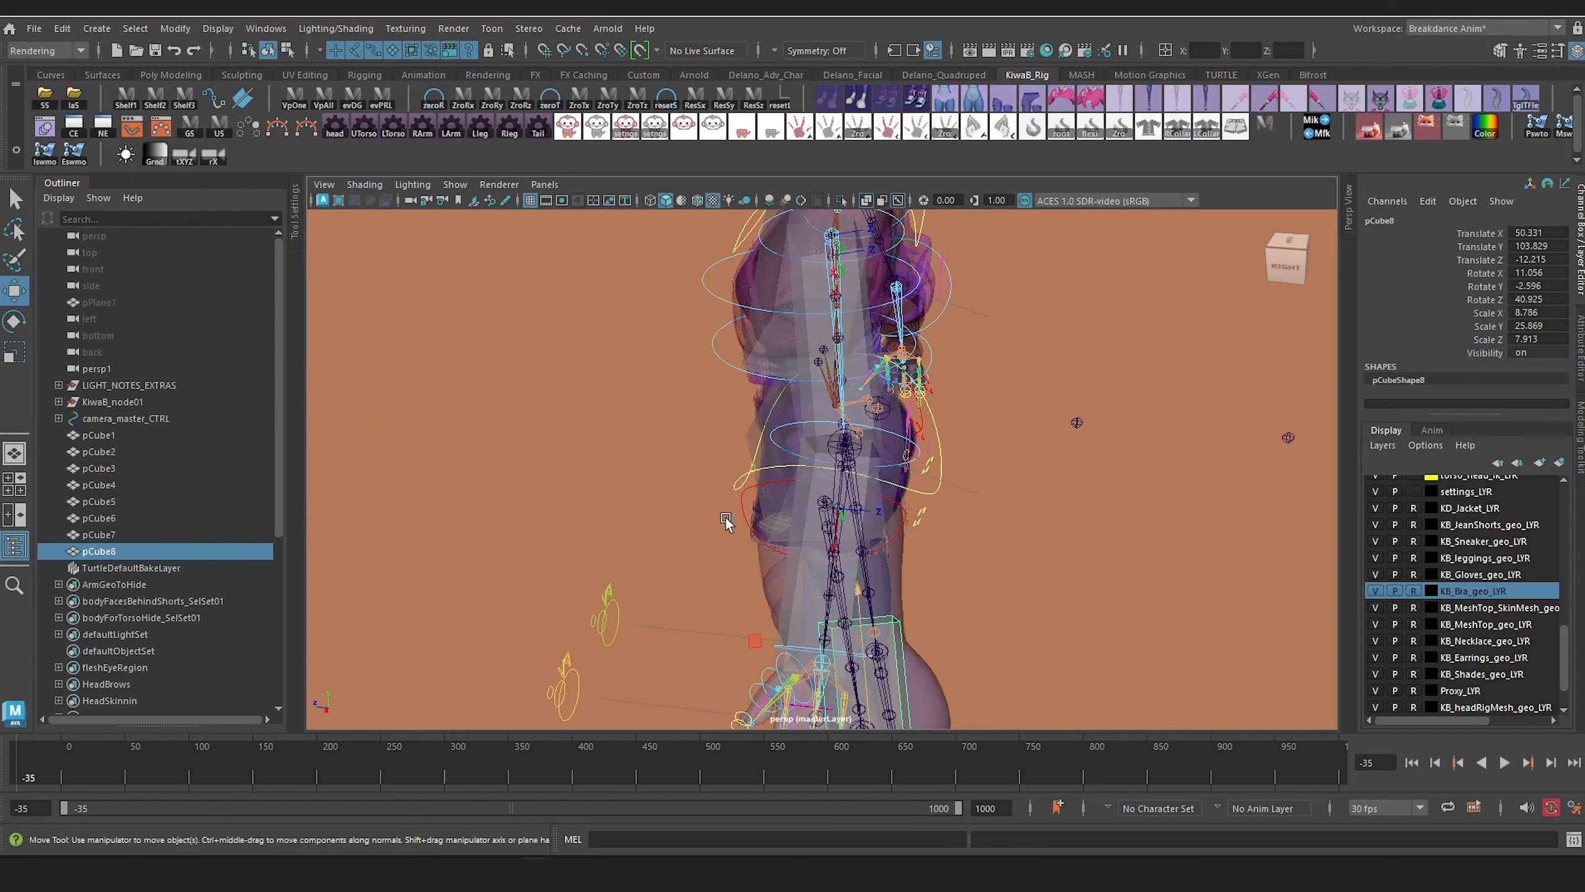
middle_click_drag(899, 528, 934, 390, "alt")
left_click_drag(934, 389, 966, 461, "alt")
left_click_drag(922, 372, 934, 445)
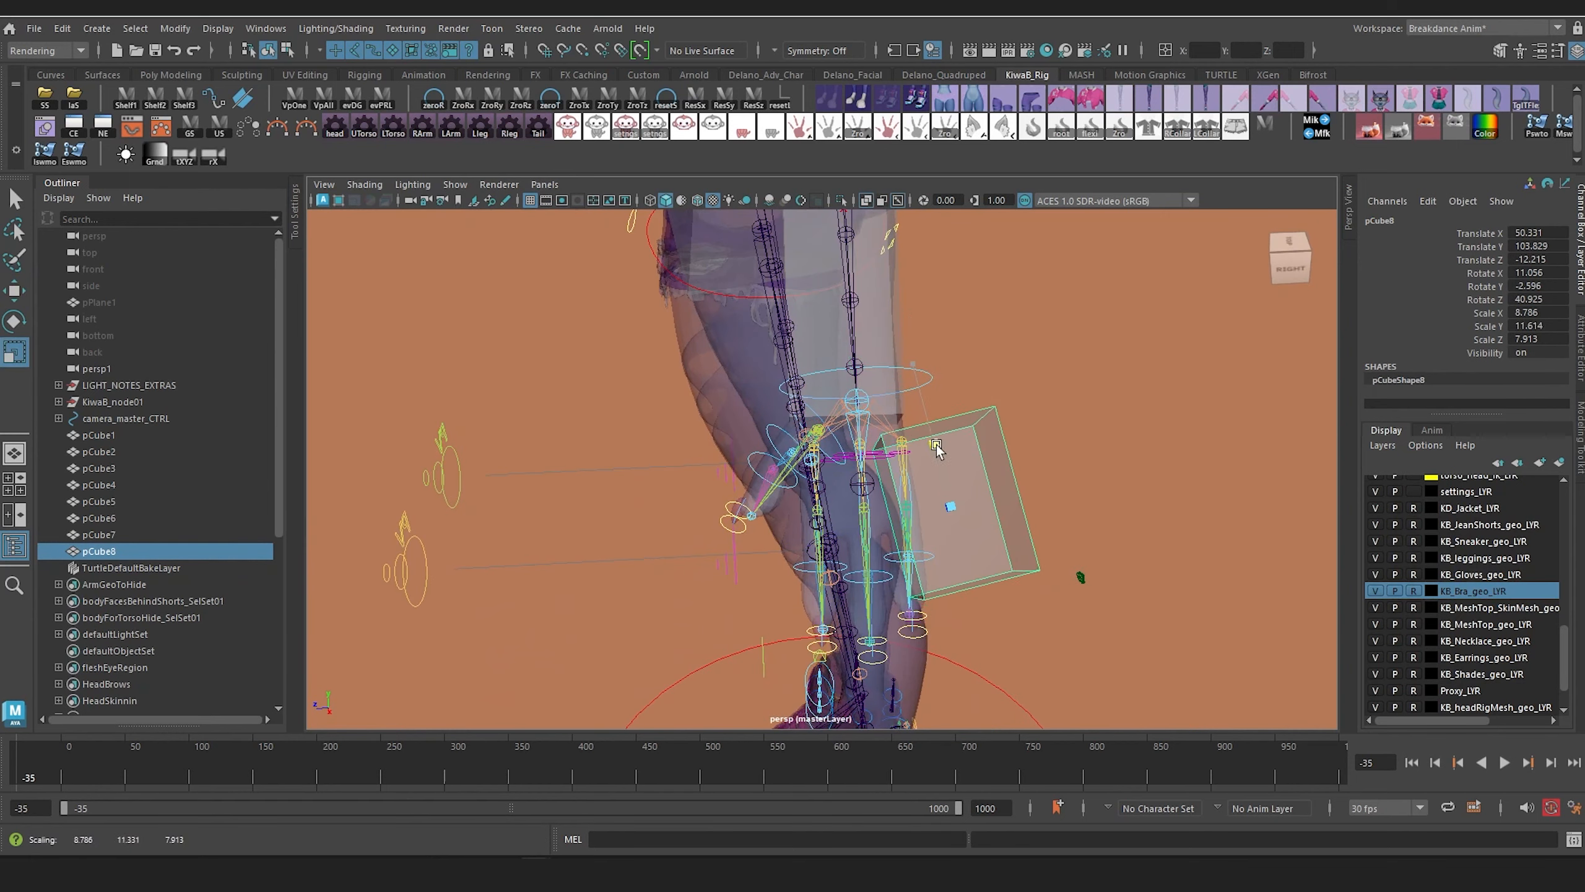
Step: Fit the hand box over the palm joints at Translate 48.854, 105.028, -4.914, Rotate X -1.967, and Scale Y 7.3
left_click_drag(797, 545, 948, 495)
key("e")
key("w")
left_click_drag(826, 306, 779, 491, "alt")
key("e")
left_click_drag(779, 491, 973, 486, "alt")
Step: Thin the hand box to Scale X 5.71 to match the palm's thickness
key("r")
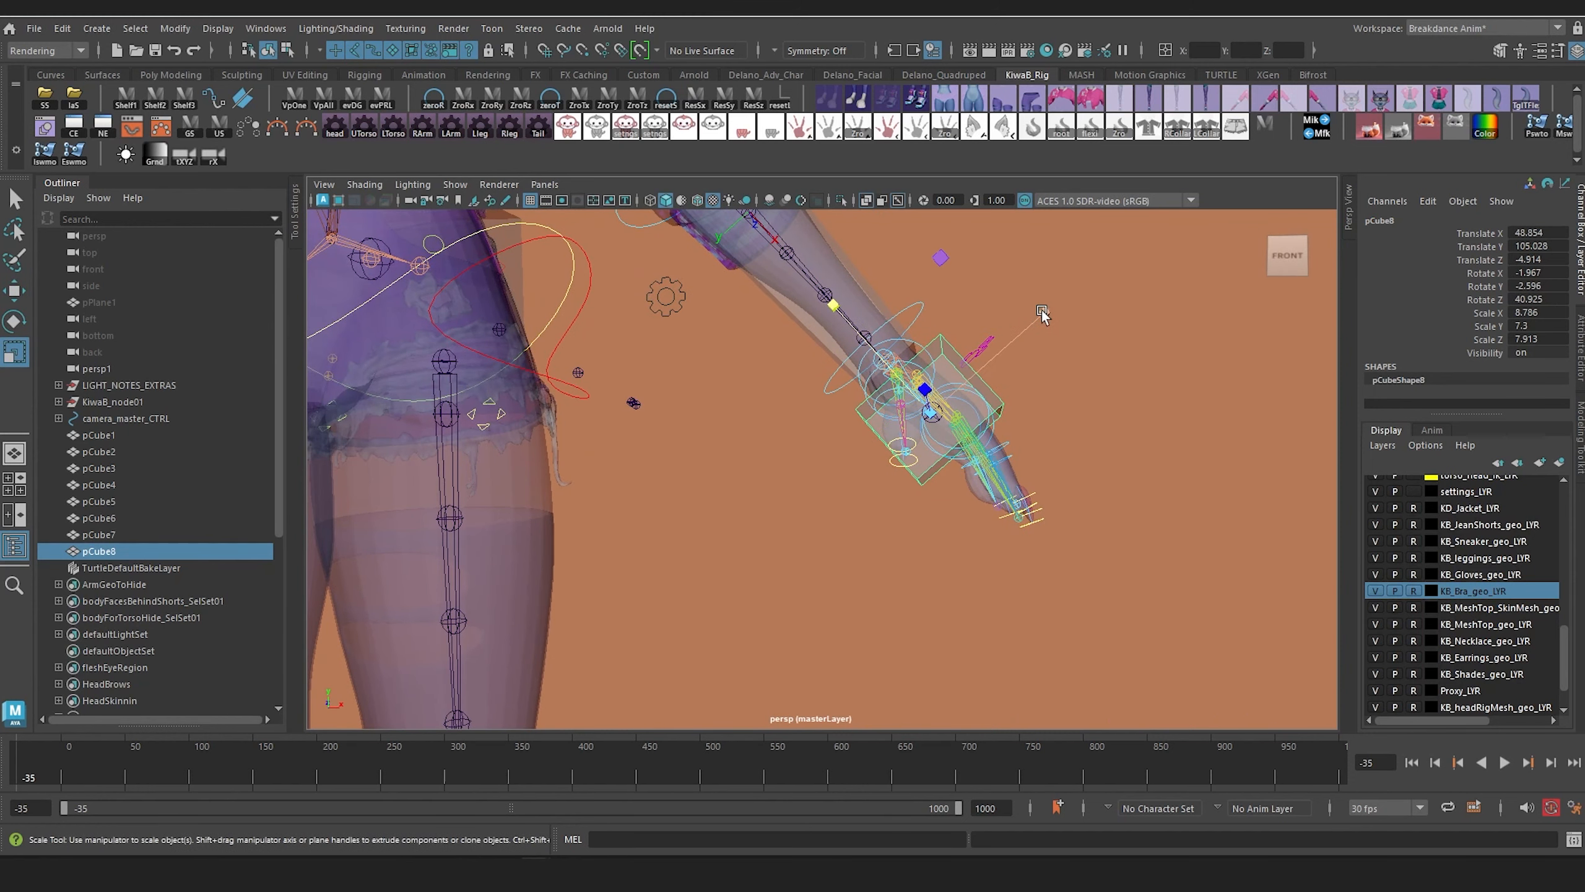
left_click_drag(1042, 313, 1007, 350)
left_click_drag(999, 415, 878, 444, "alt")
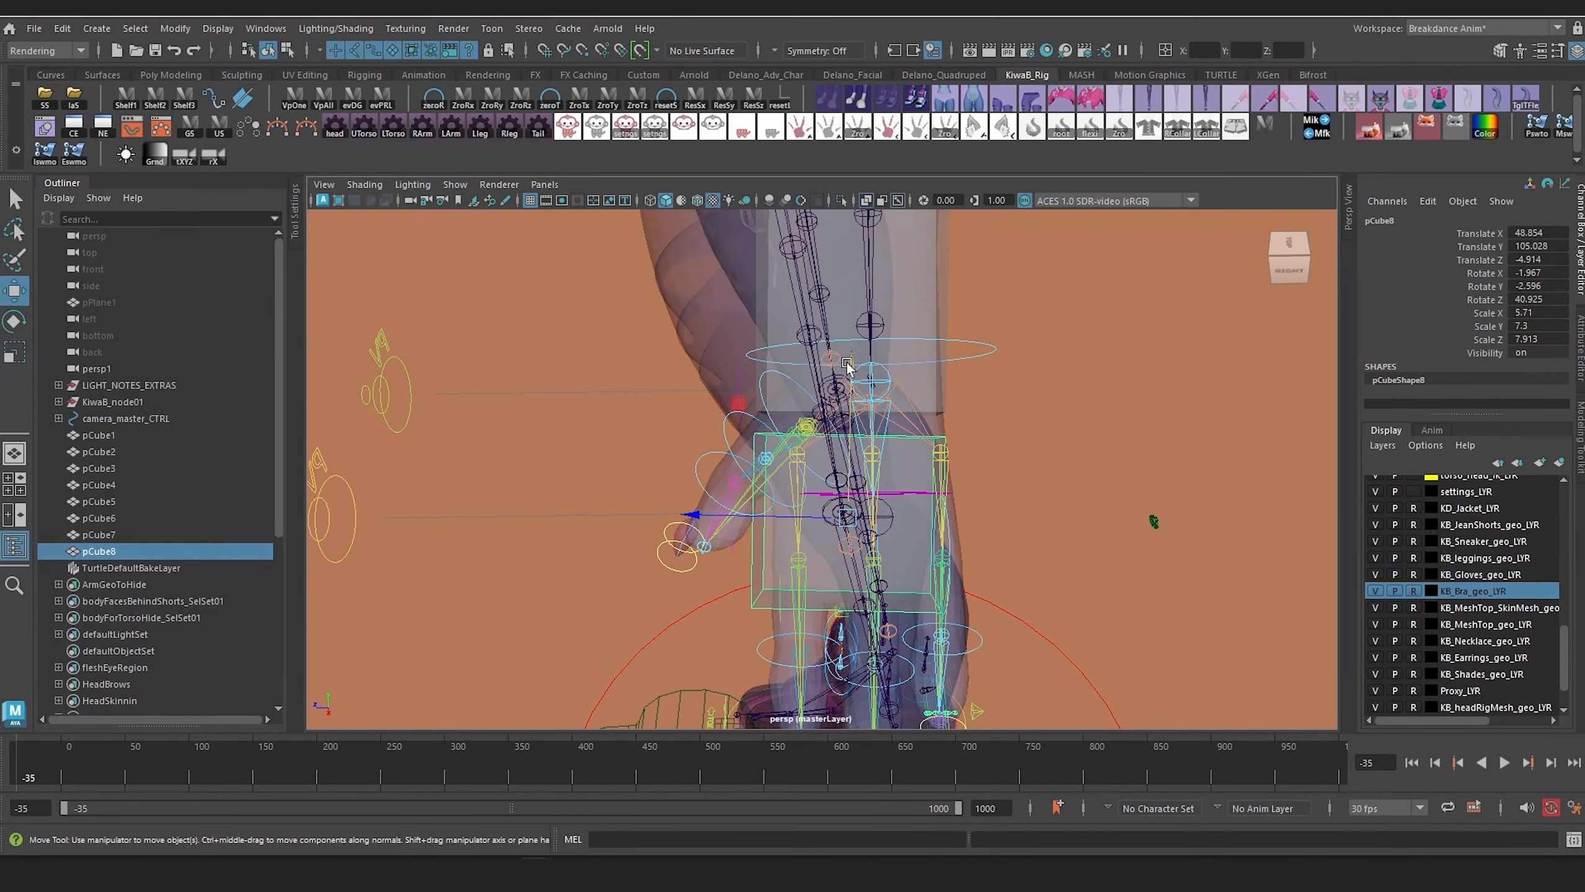
left_click_drag(847, 364, 1055, 340)
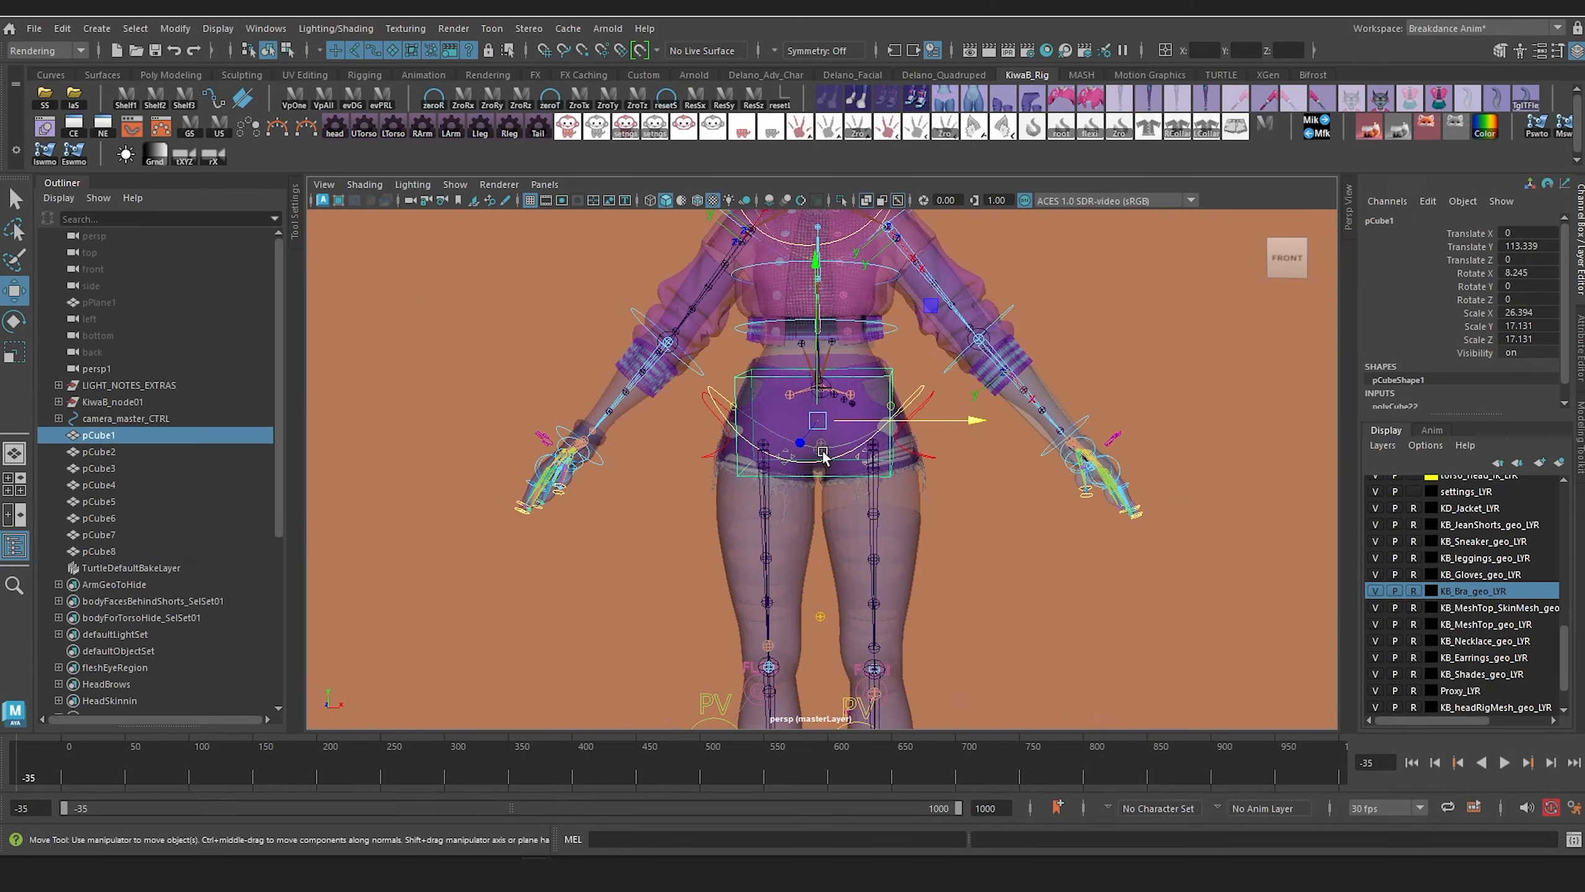
Step: Duplicate the hip box onto the left thigh at Translate 10.278, 90.515, -3.307 with Scale 13.349, 38.304, 13.437
key("ctrl+d")
middle_click_drag(814, 265, 831, 399)
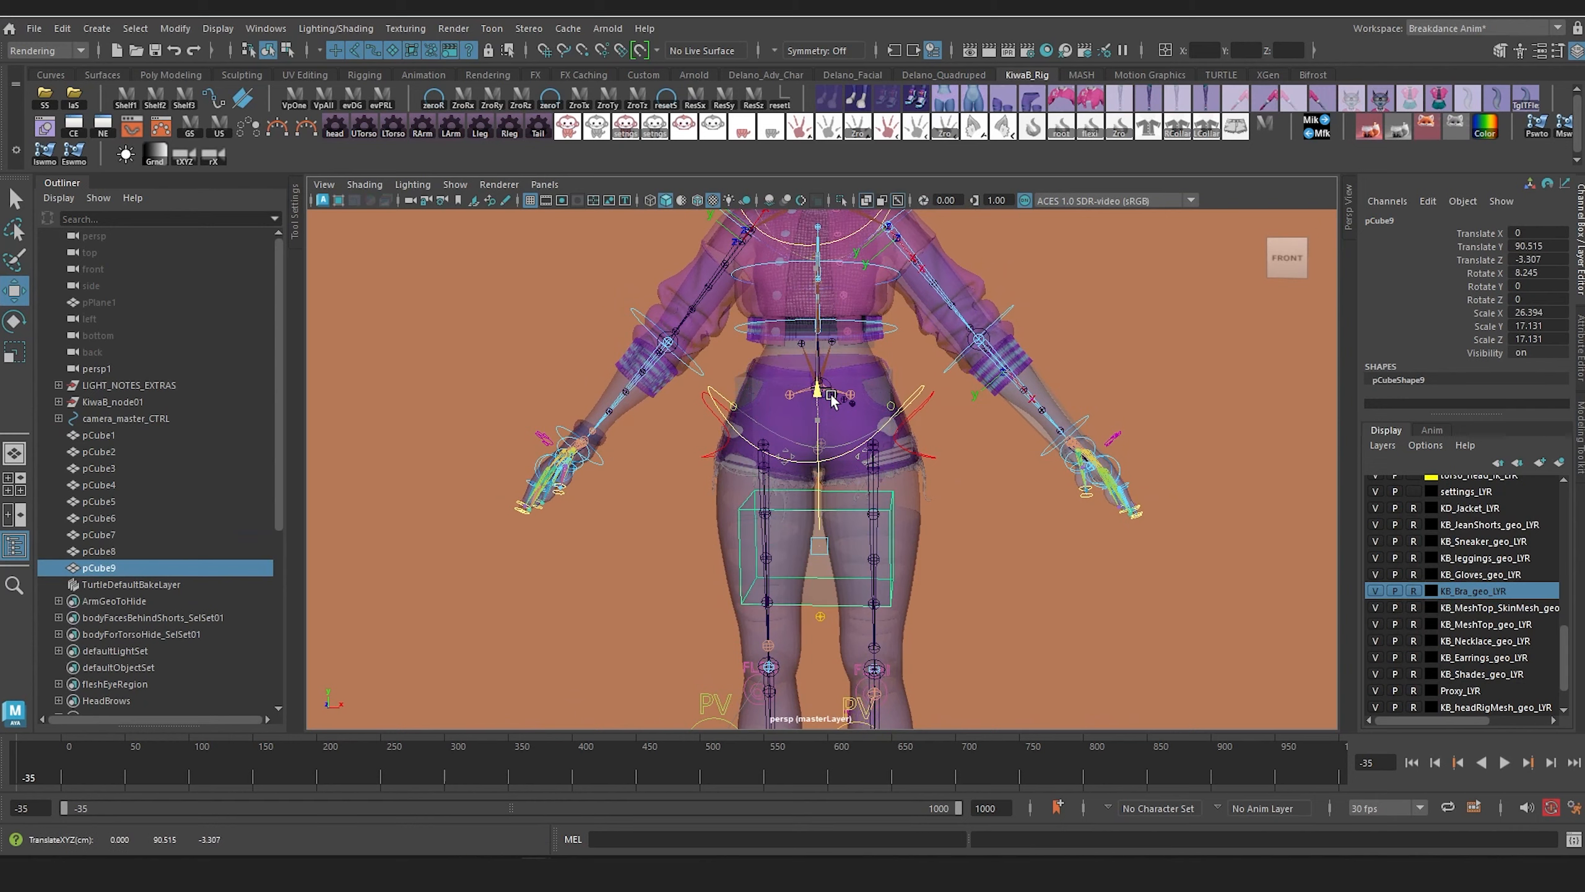
left_click_drag(1033, 565, 761, 578, "alt")
key("r")
left_click_drag(762, 579, 909, 534, "alt")
left_click_drag(871, 407, 886, 213)
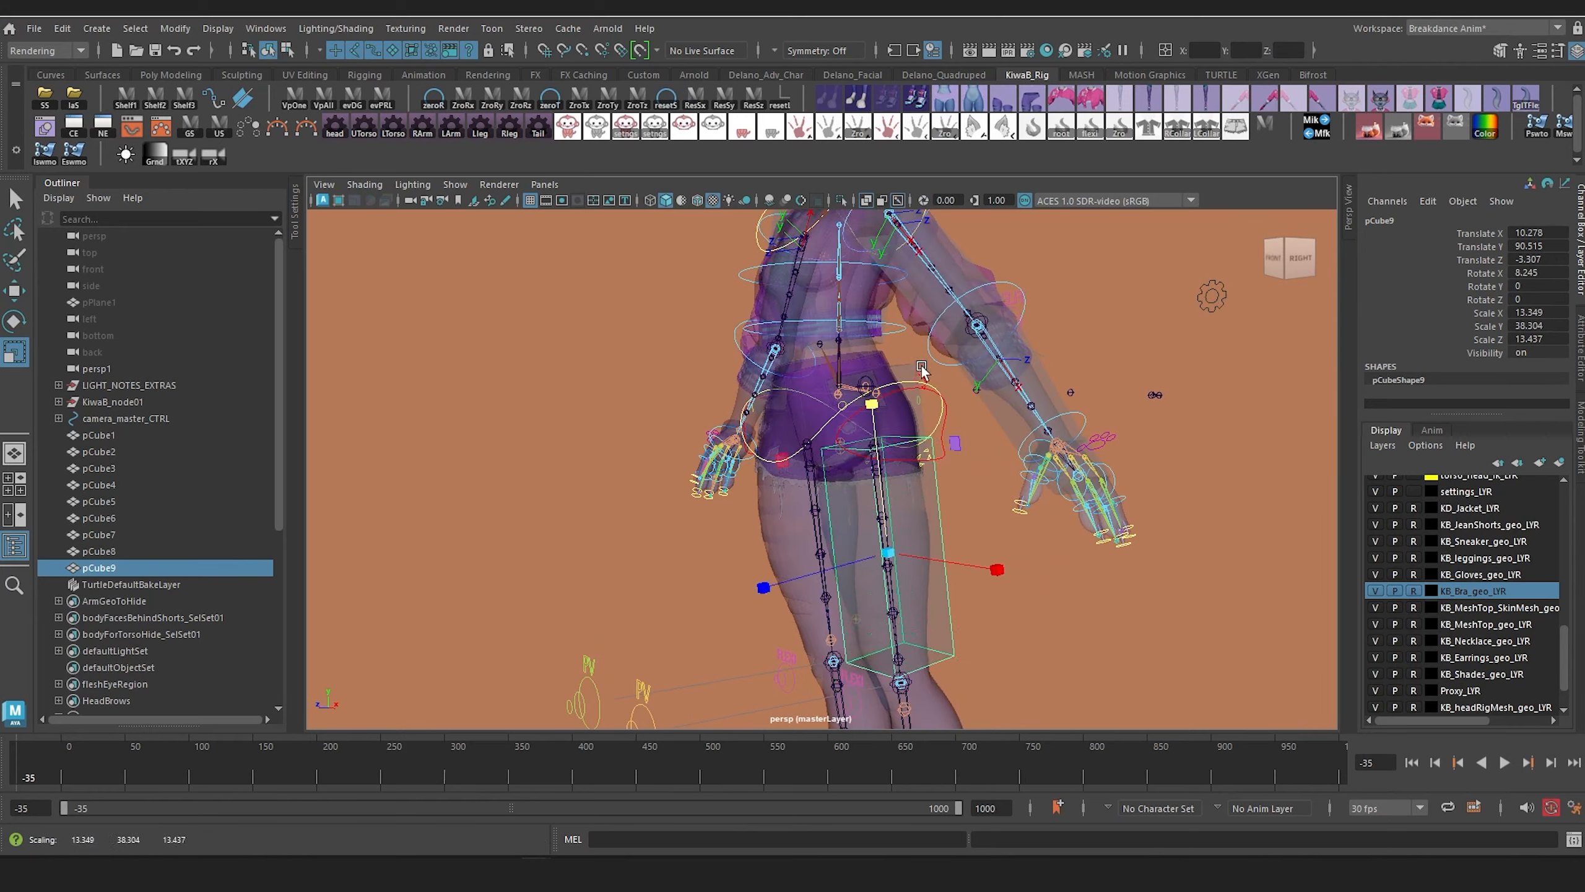
Step: Lengthen the thigh box to Scale Y 42.483 and duplicate it onto the shin at Translate 9.49, 44.683, -11.975, Scale Y 44.156
left_click_drag(923, 370, 1040, 381, "alt")
left_click_drag(860, 246, 882, 429)
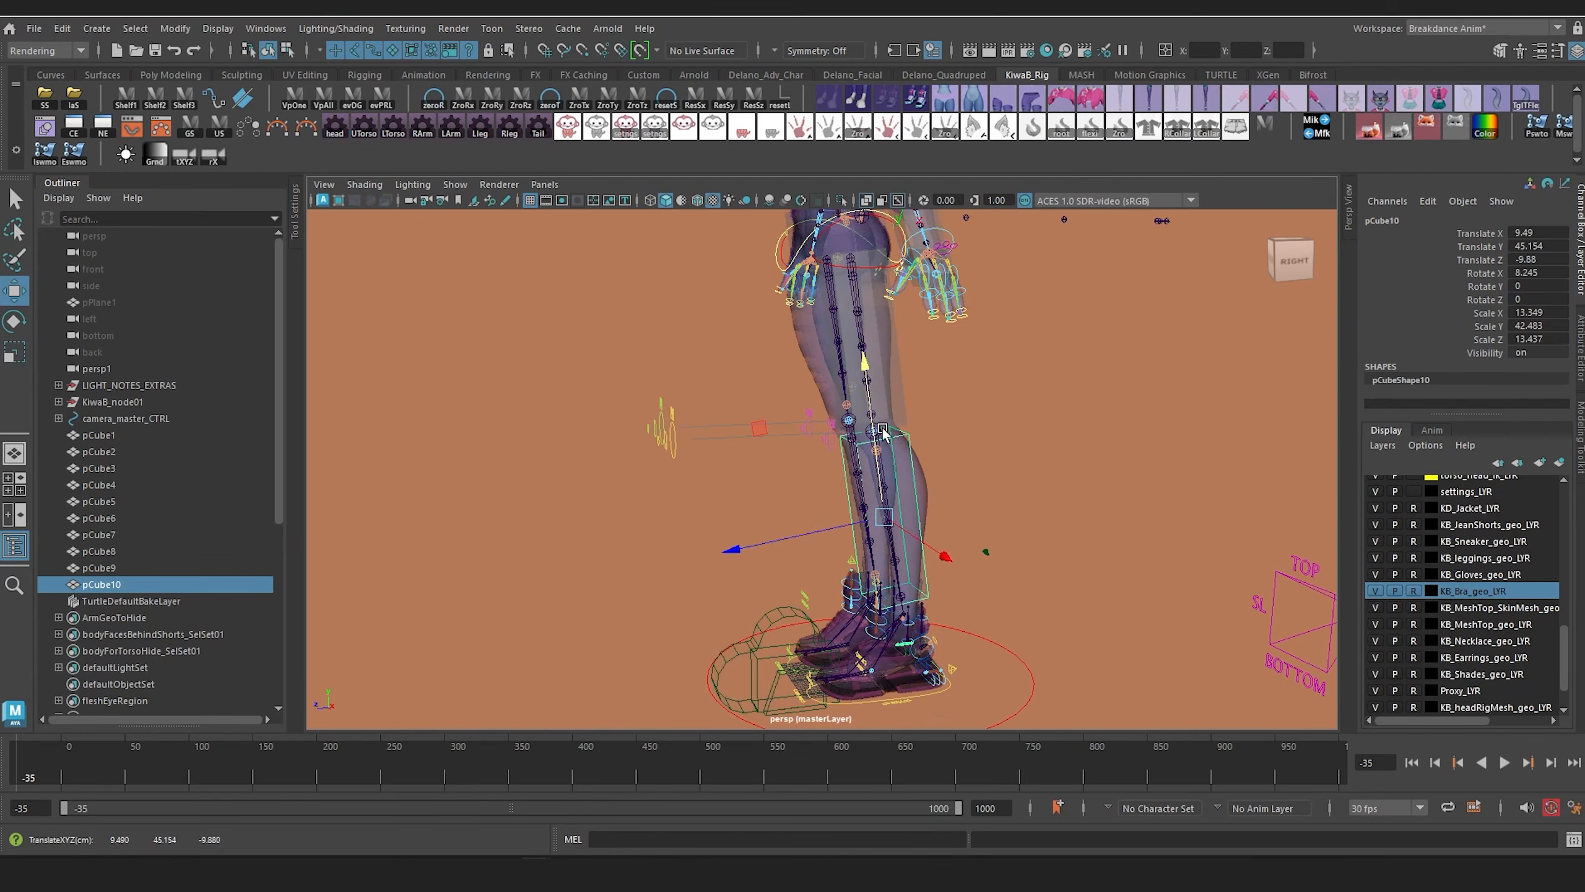
scroll(882, 431, "up", 5)
middle_click_drag(882, 431, 839, 354, "alt")
left_click_drag(839, 354, 1179, 505, "alt")
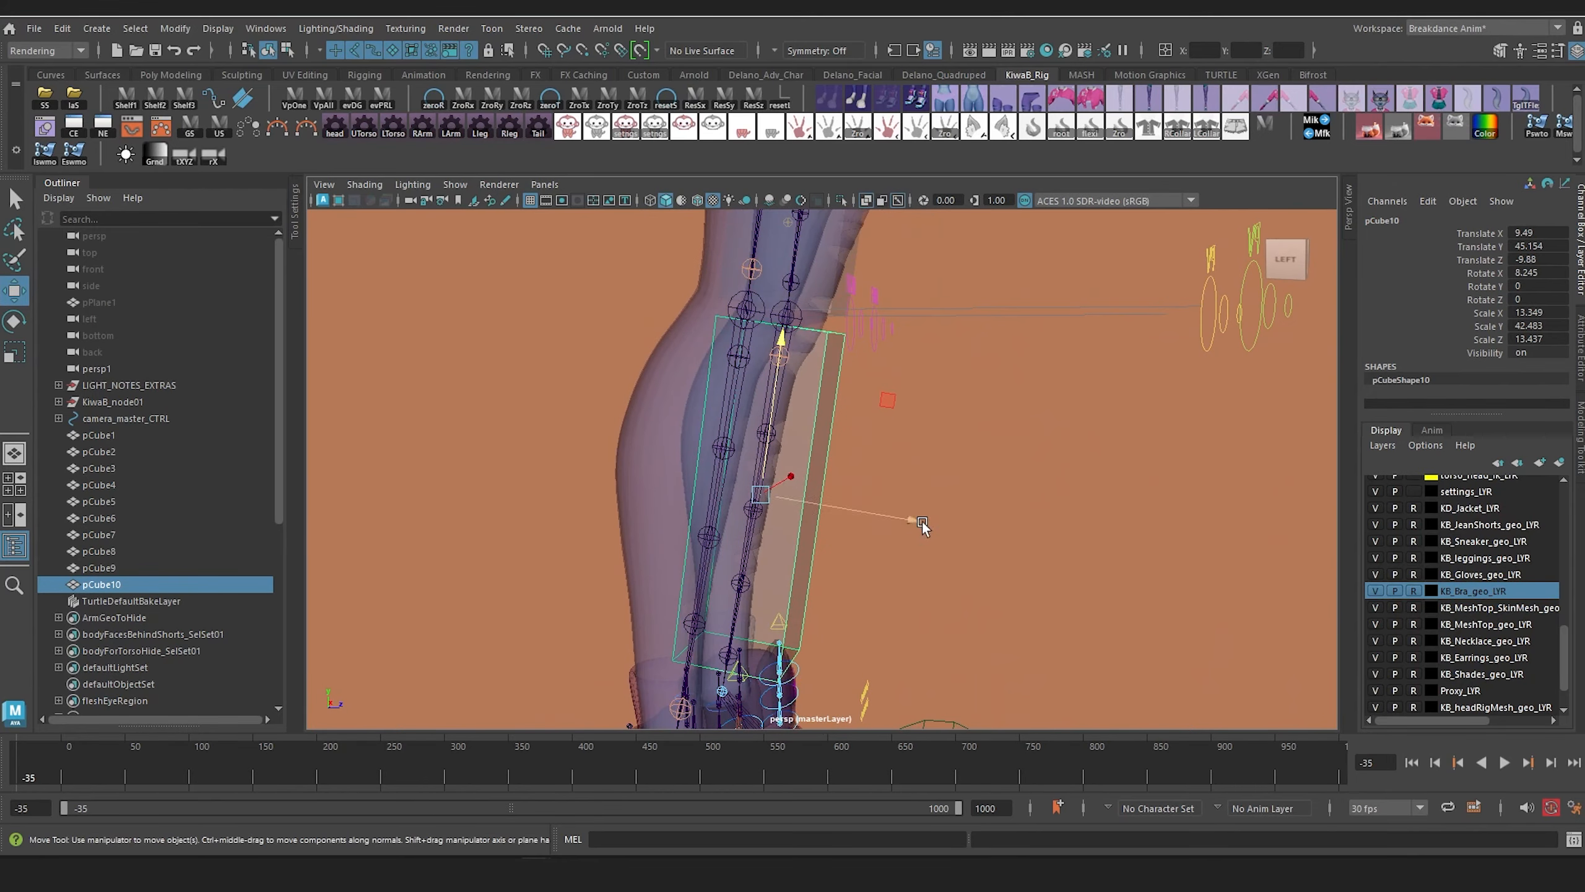
left_click_drag(920, 522, 530, 560)
Step: Duplicate the shin box down to the left foot, shorten it, and straighten it to Rotate X 2.121
key("ctrl+d")
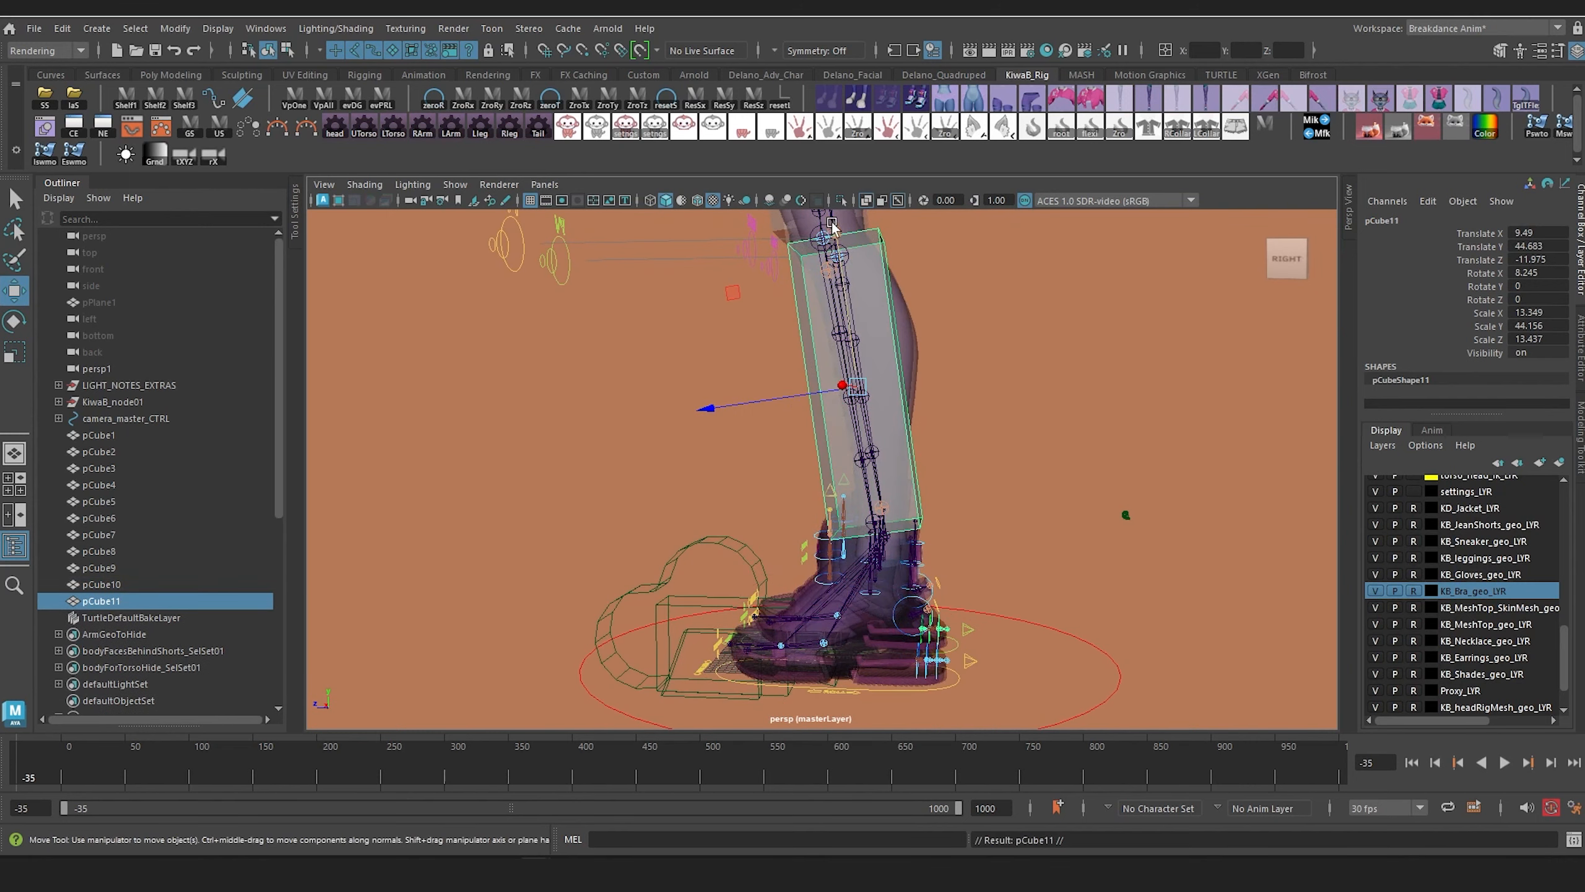
left_click_drag(831, 225, 879, 534)
key("r")
left_click_drag(879, 534, 845, 598, "alt")
key("e")
left_click_drag(741, 535, 743, 508)
Step: Fit the foot box around the heel and ankle at Translate 9.49, 11.535, -16.242 and Scale Y 19.384
key("w")
left_click_drag(883, 426, 886, 473)
key("r")
left_click_drag(886, 615, 930, 615, "alt")
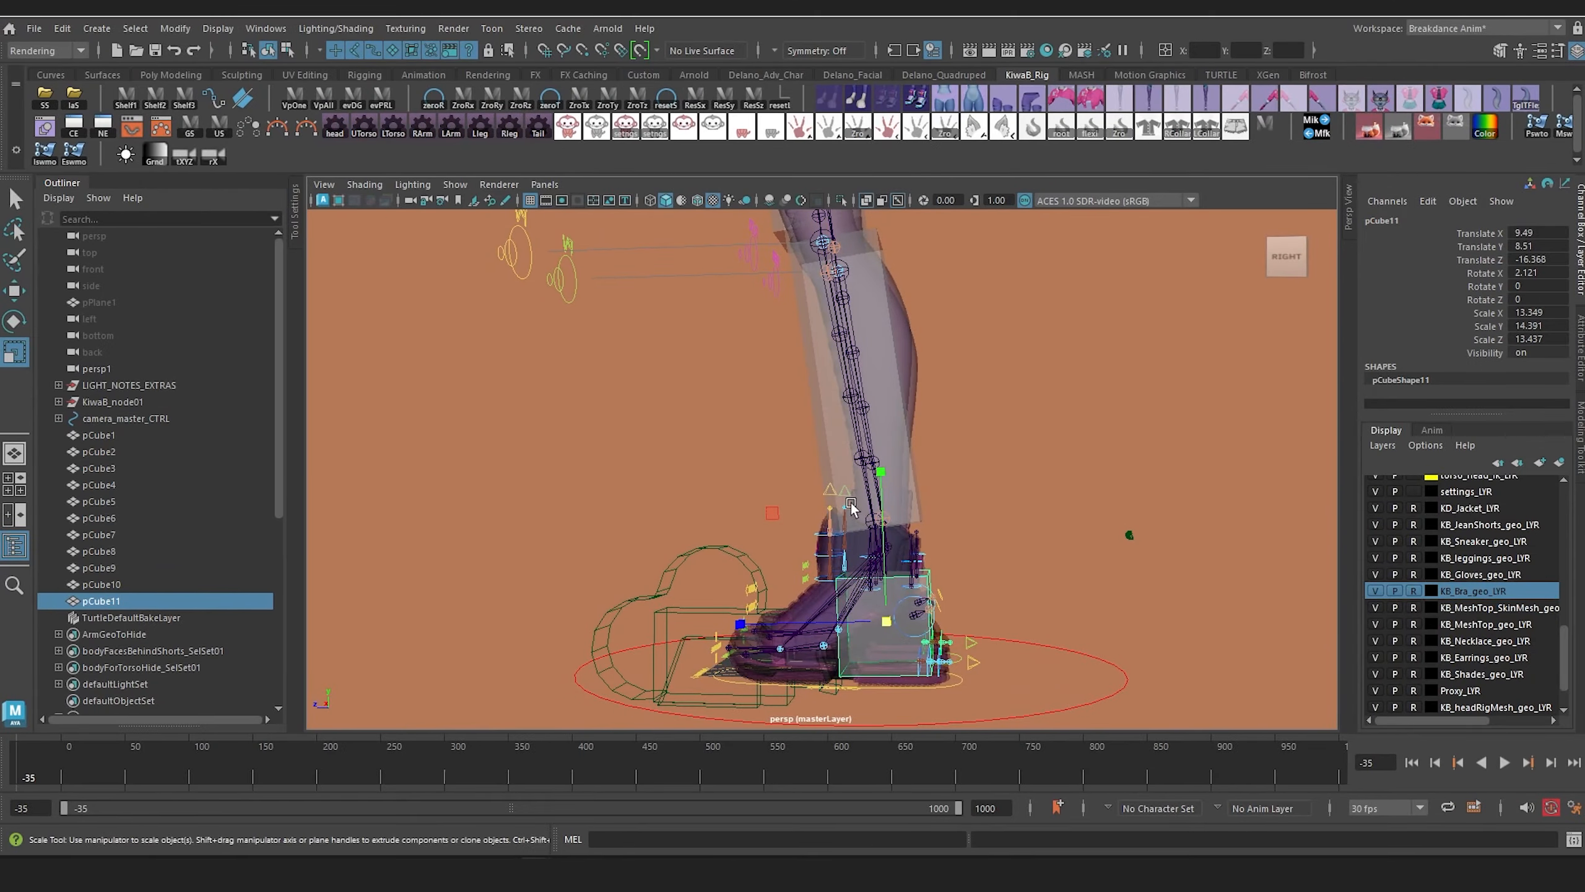
left_click_drag(882, 474, 884, 440)
key("w")
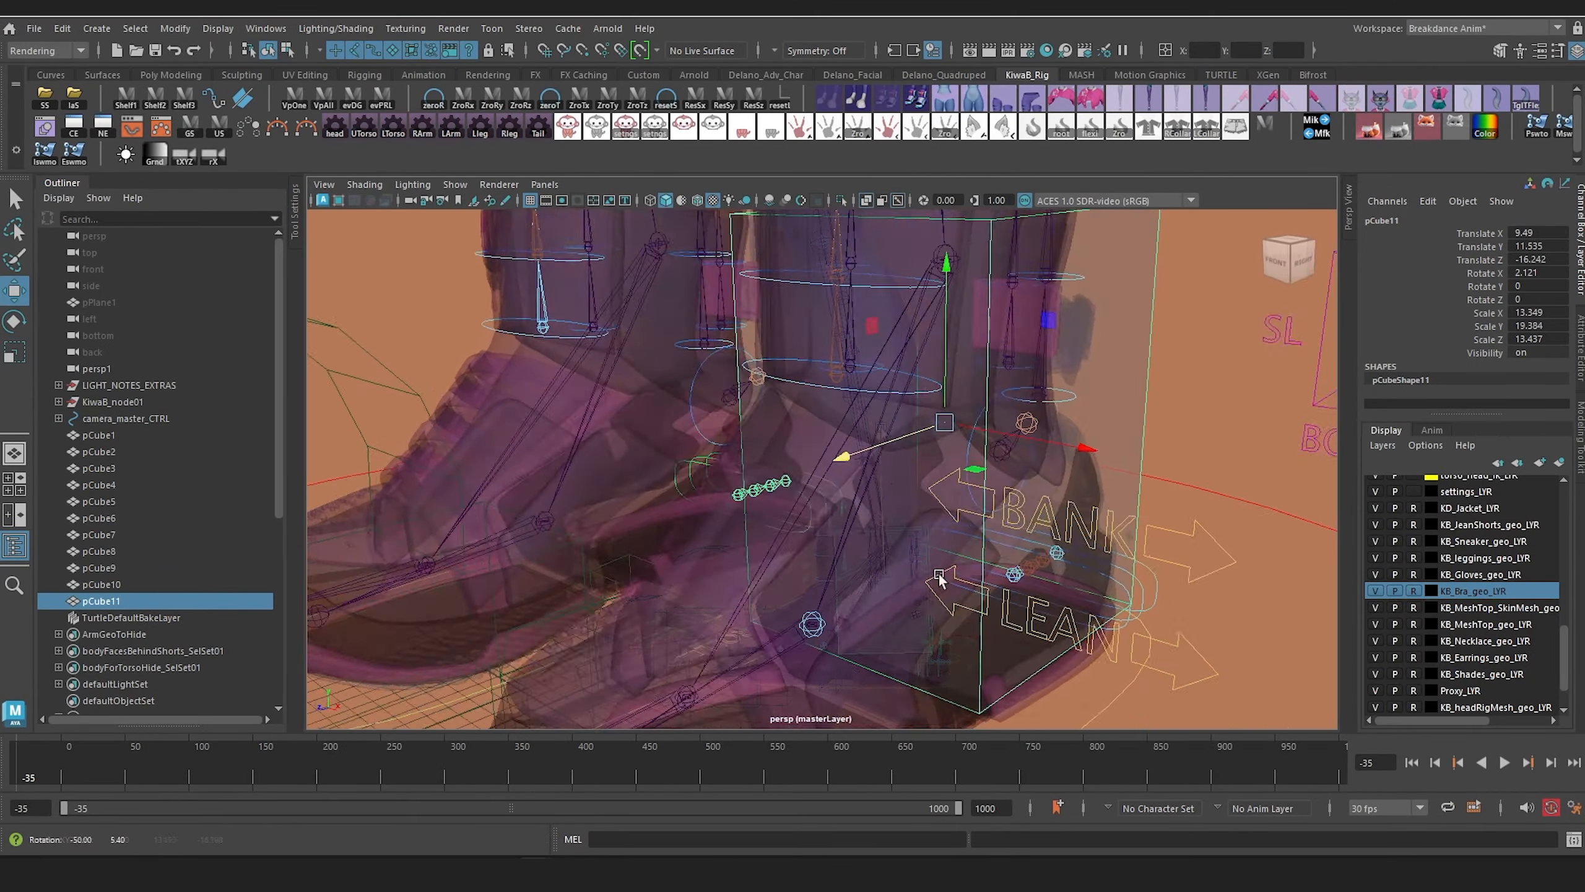
Step: Select the front face of the foot box and extrude it forward over the middle of the shoe
left_click_drag(900, 587, 1021, 428, "alt")
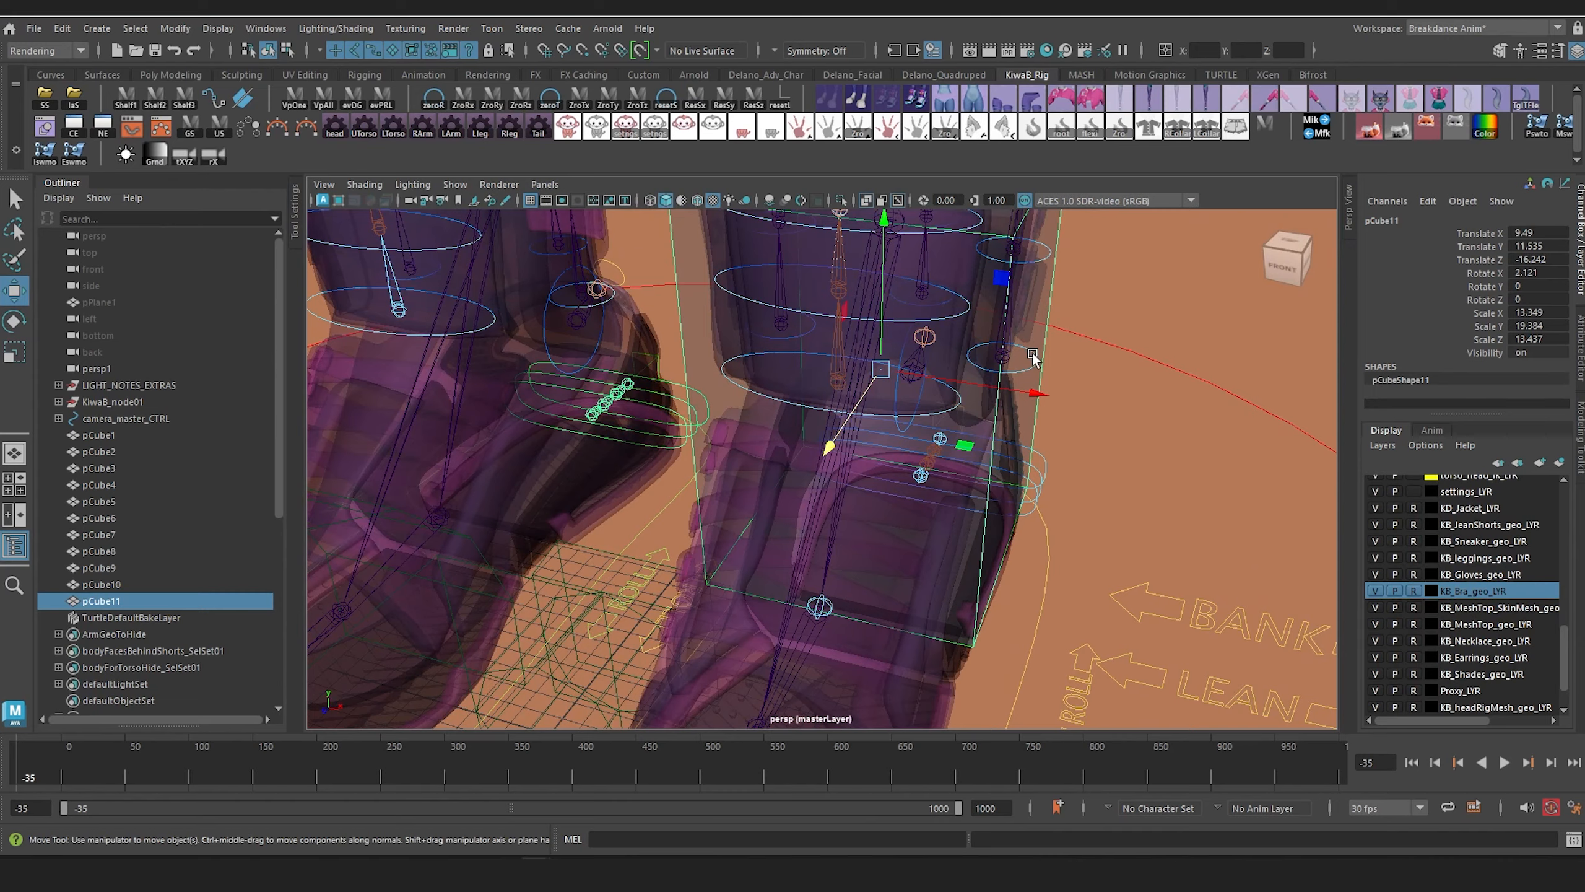
left_click_drag(1032, 356, 709, 362, "alt")
right_click_drag(686, 326, 688, 376)
left_click(705, 344)
left_click_drag(706, 343, 631, 268, "alt")
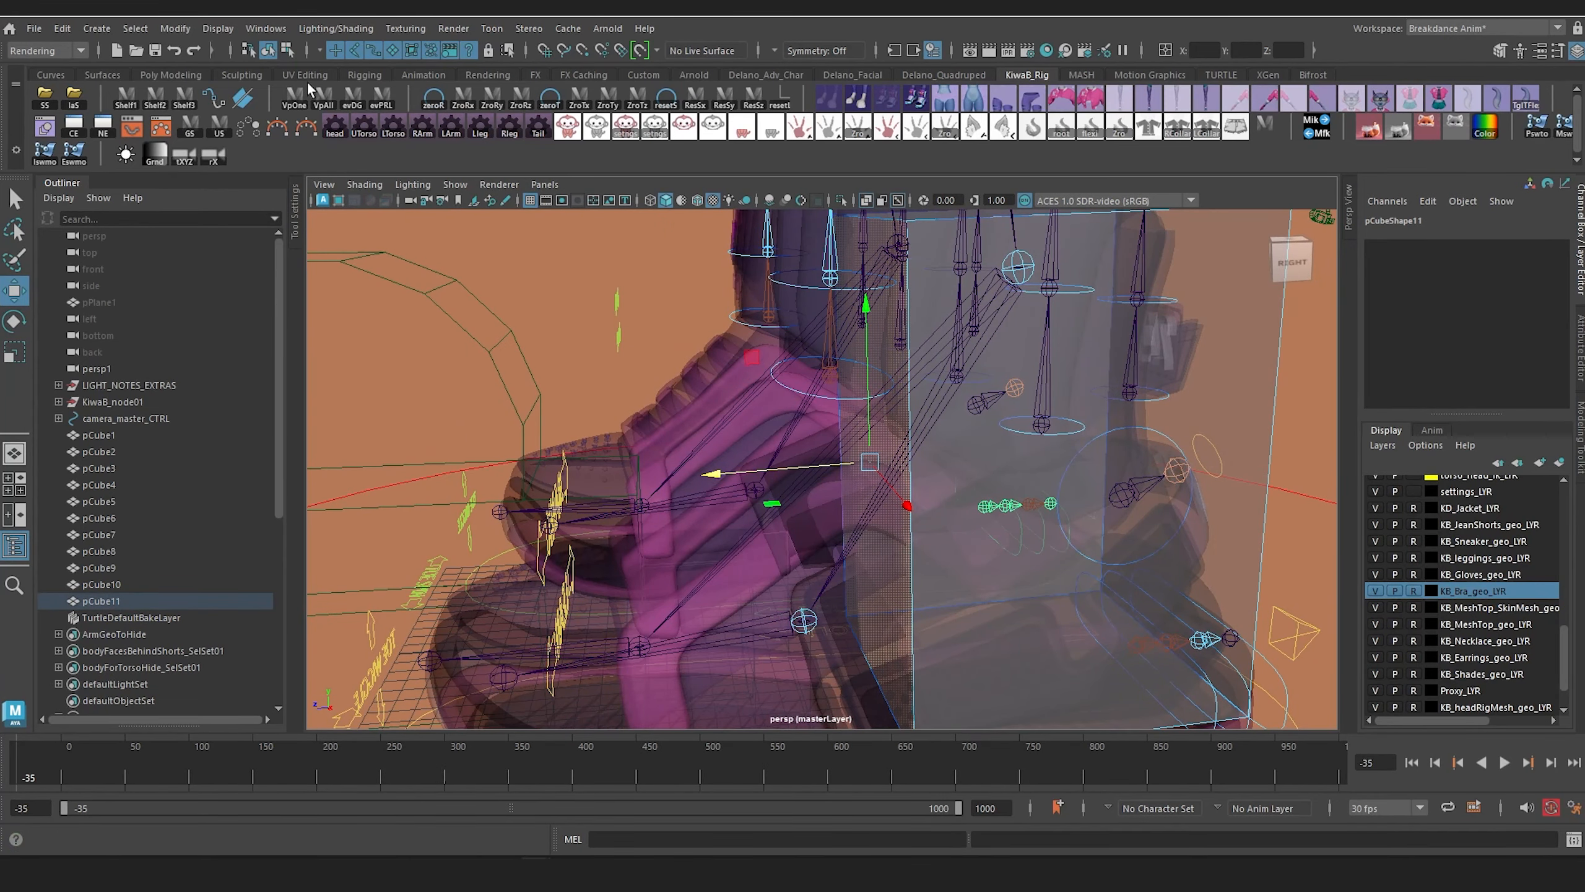
left_click(168, 74)
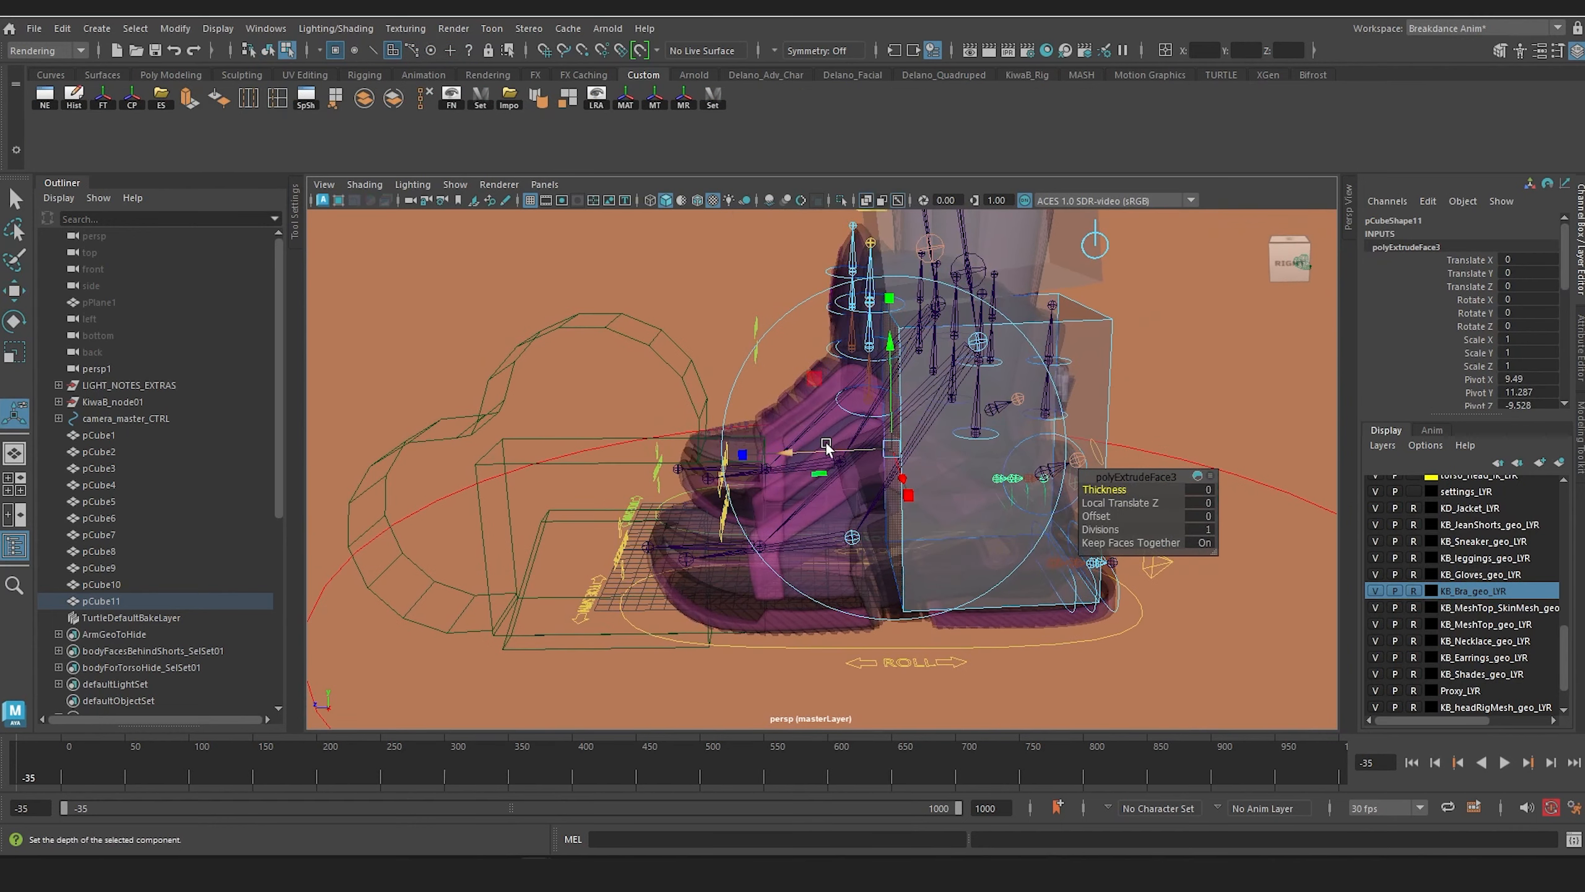
left_click_drag(741, 458, 643, 460)
Step: Lower the foot box's upper front edge and extrude its front face over the toes by Local Translate Z 6.938
key("r")
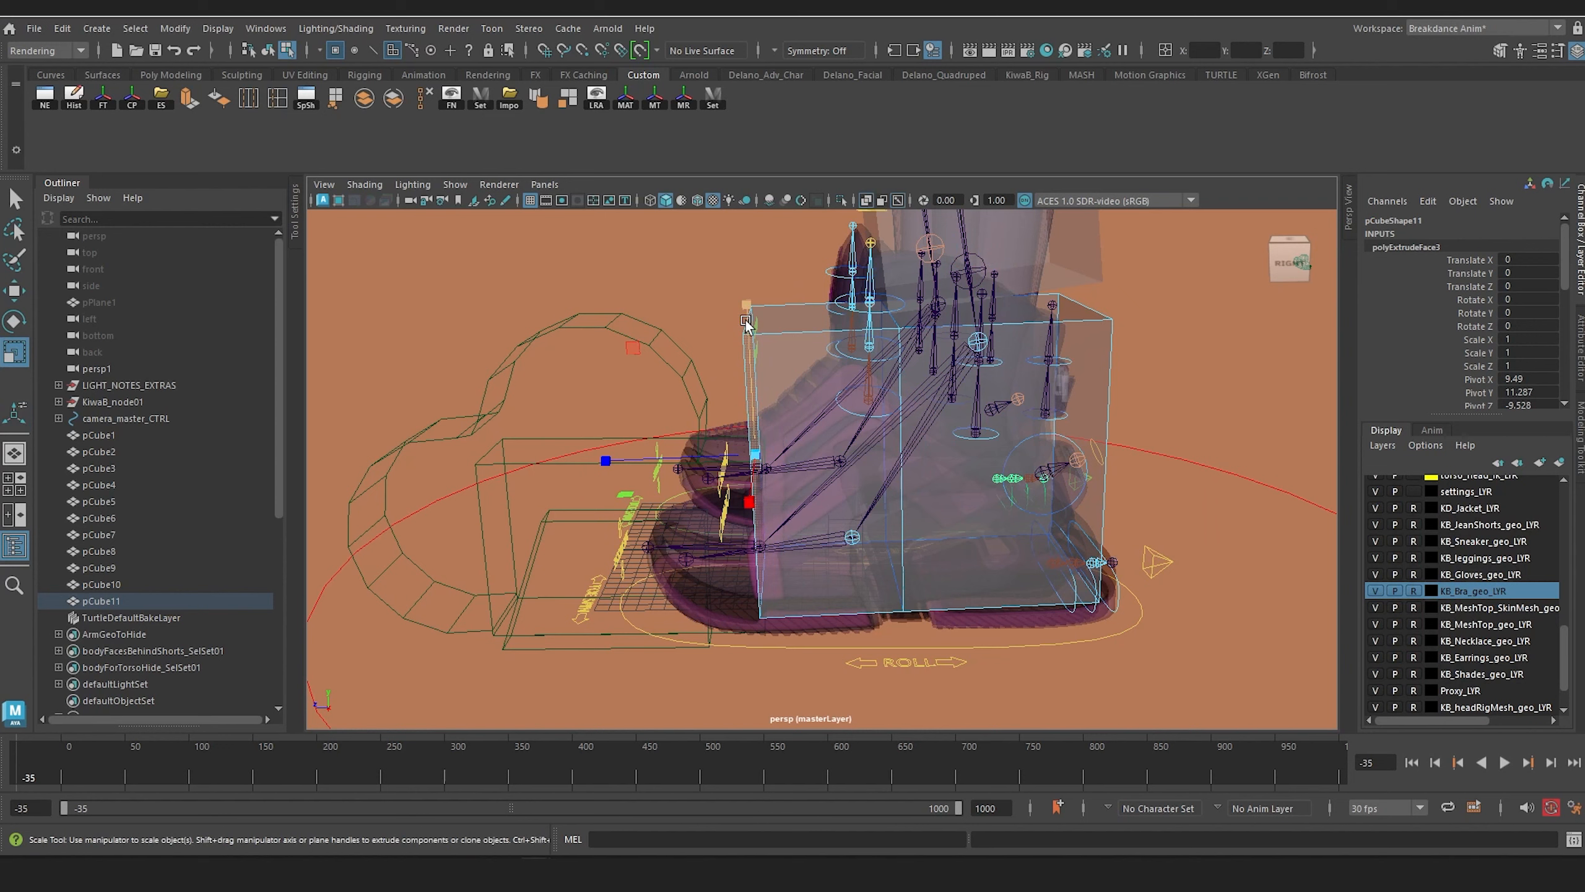
right_click_drag(784, 318, 785, 271)
left_click(746, 320)
key("w")
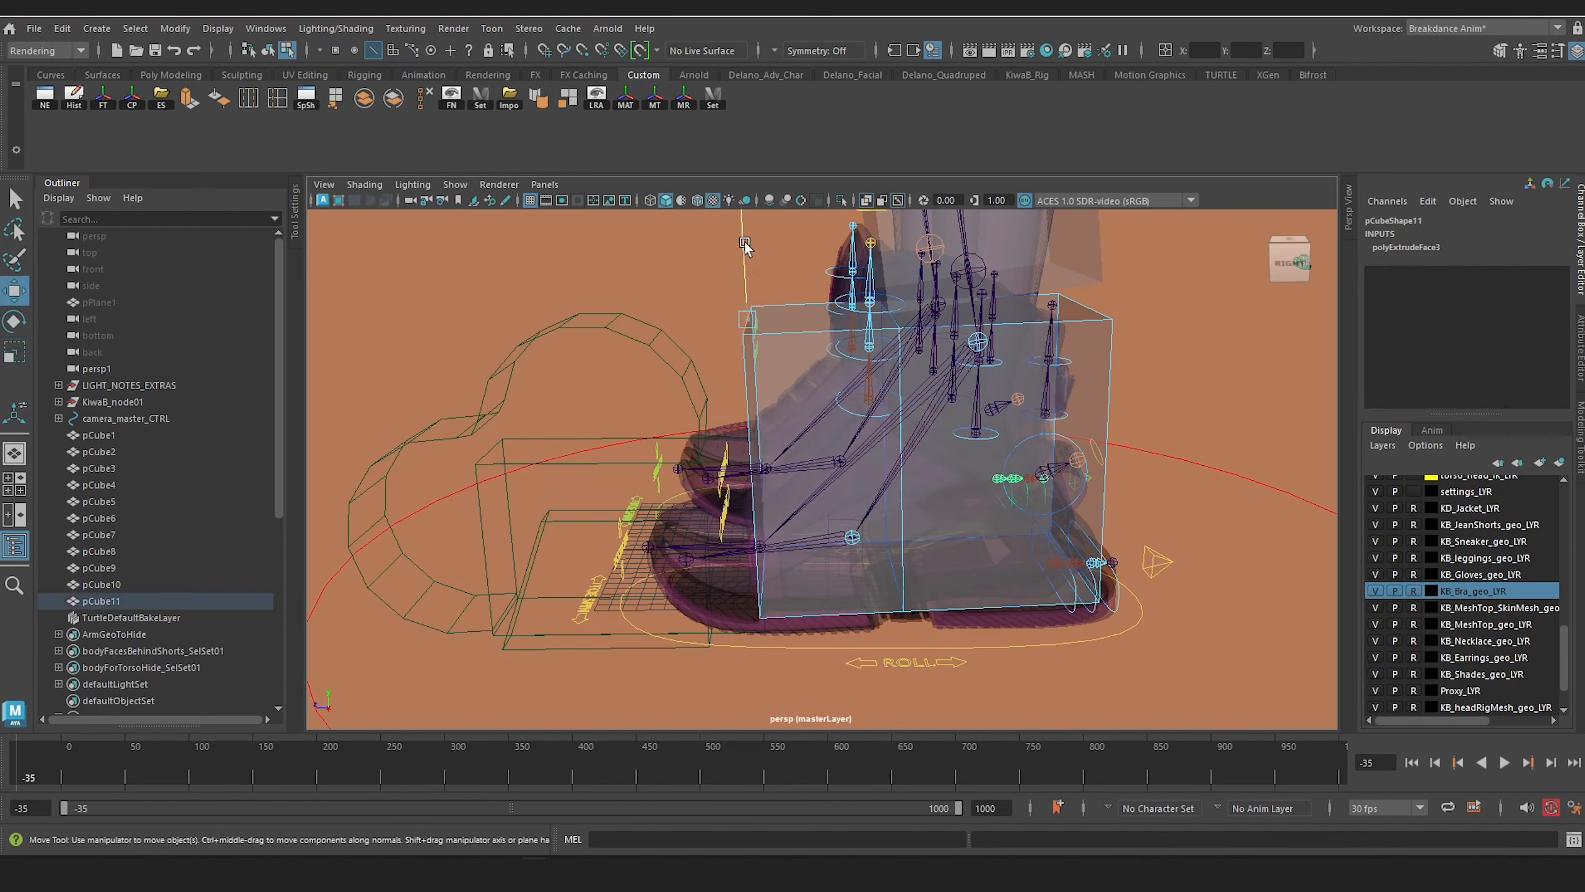
left_click_drag(744, 241, 821, 440)
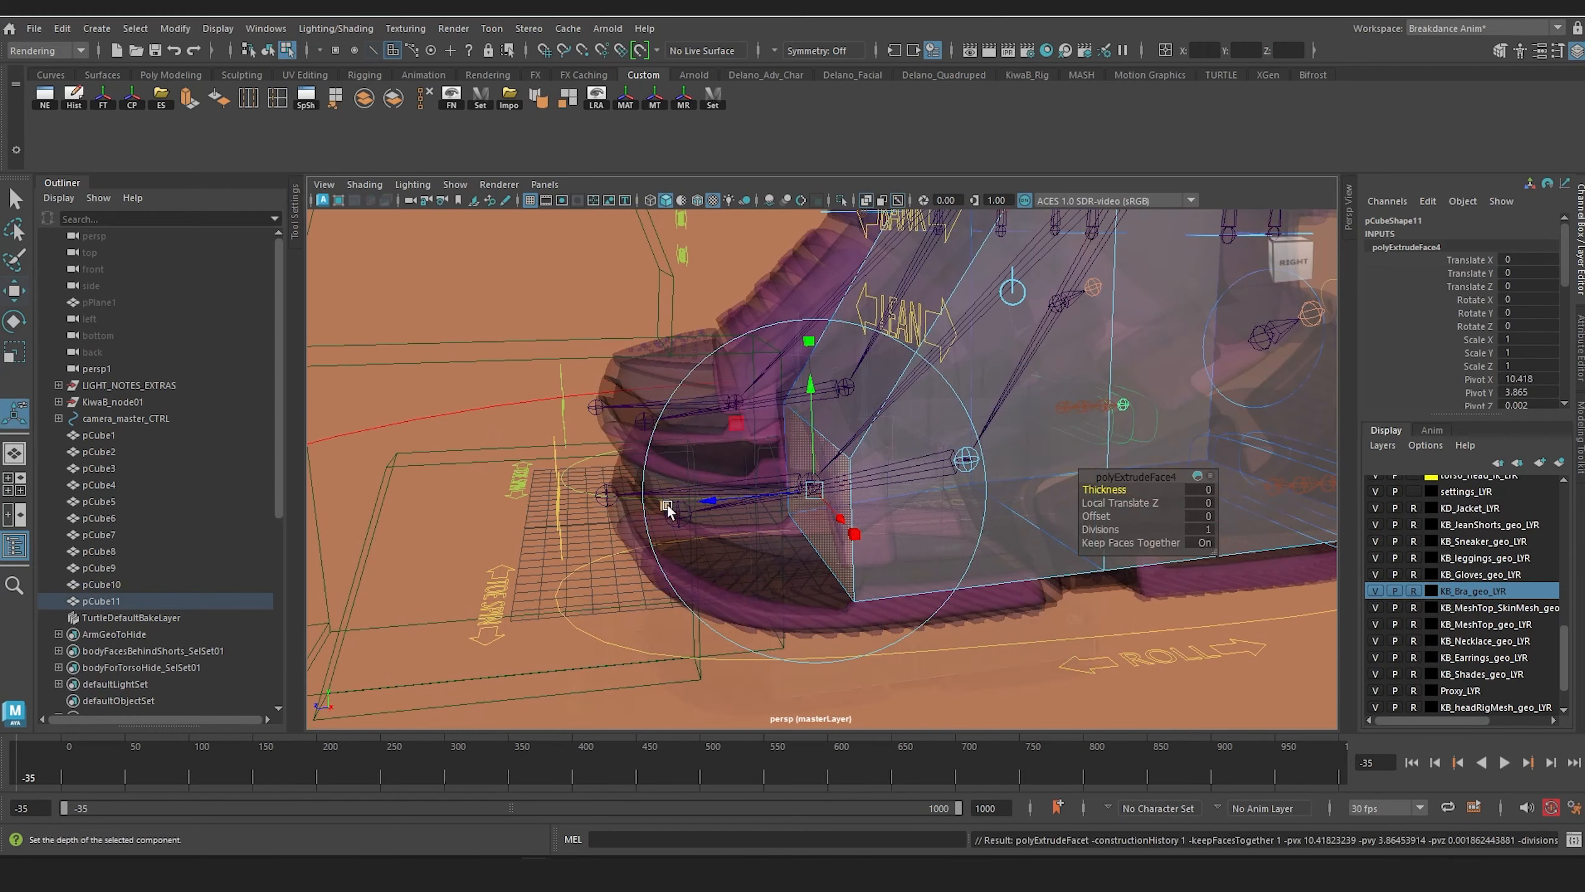
left_click_drag(708, 503, 530, 518)
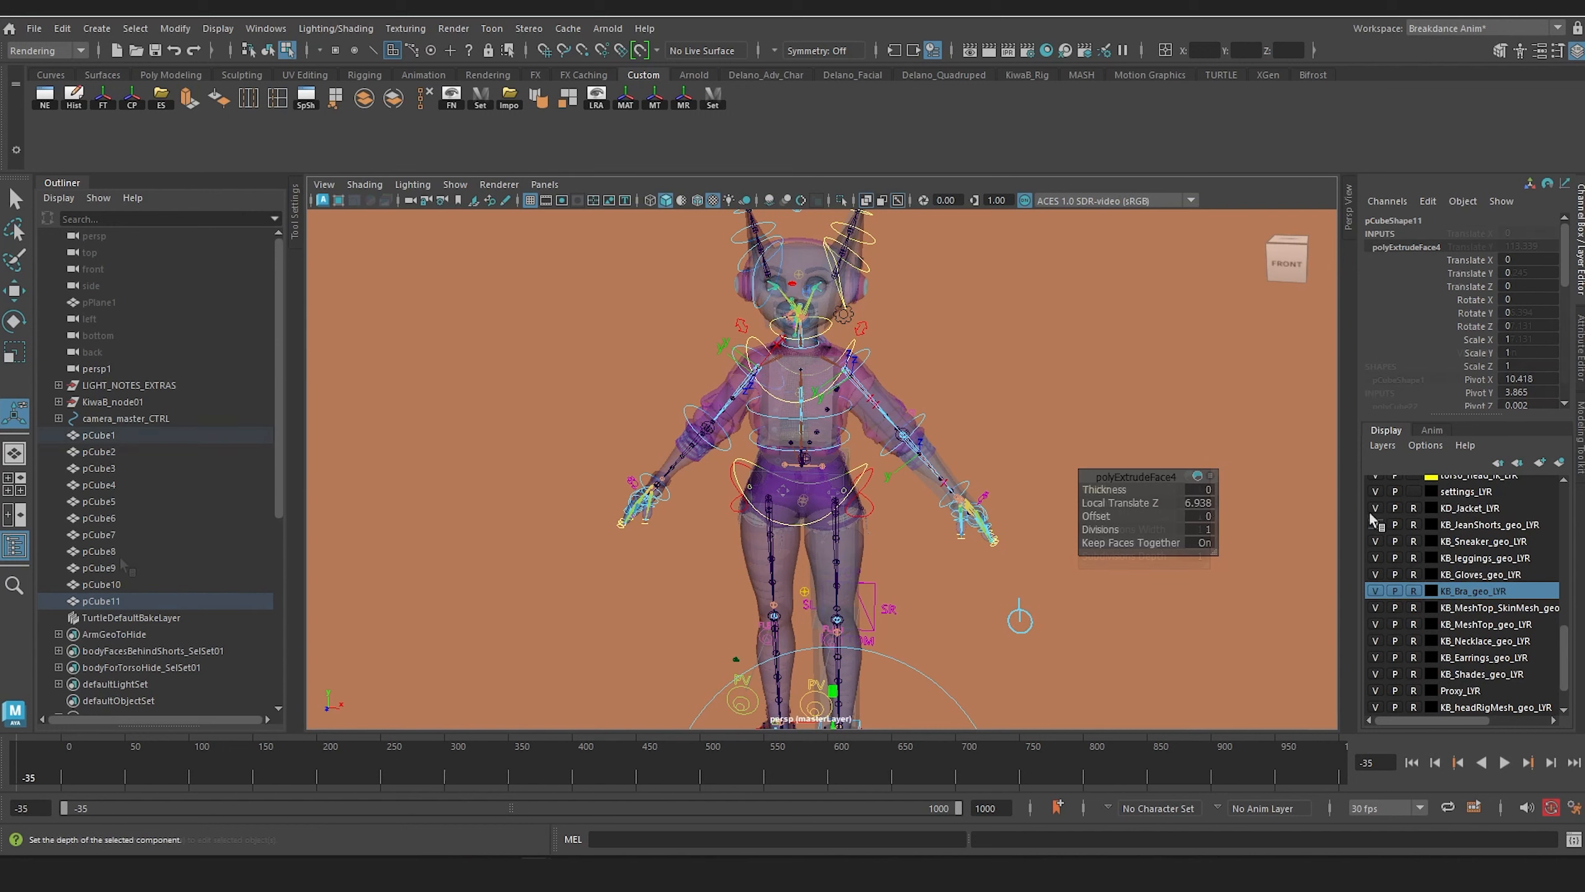
Step: Select all the proxy boxes from pCube1 to pCube11 and isolate them in the viewport
left_click(98, 435)
left_click(101, 601, "shift")
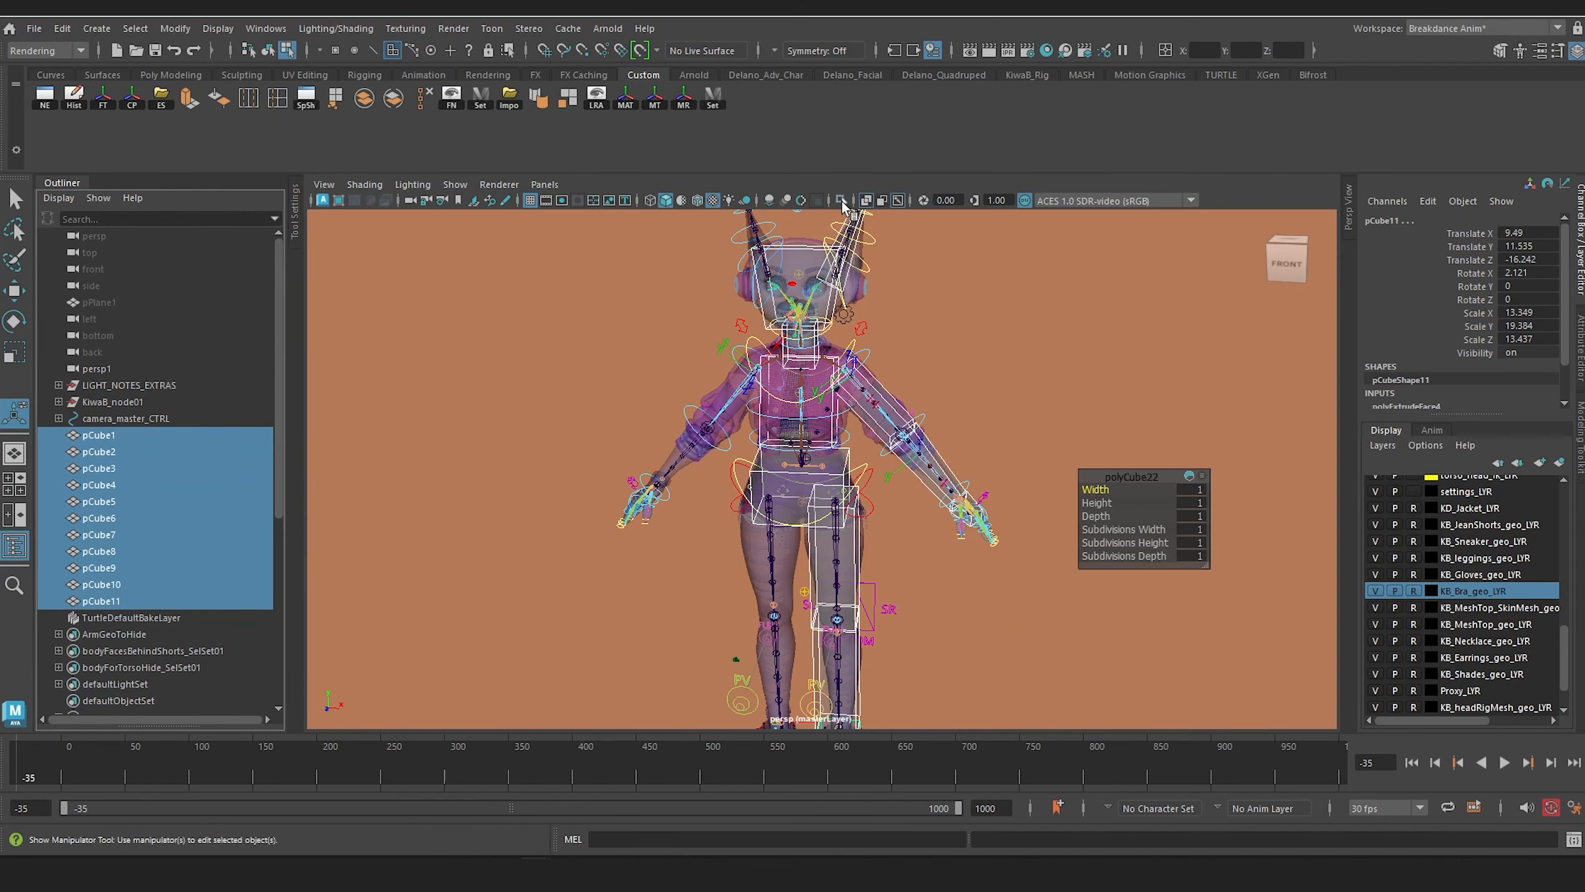
left_click(842, 201)
middle_click_drag(857, 399, 849, 234, "alt")
left_click(568, 446)
left_click_drag(736, 387, 885, 473, "alt")
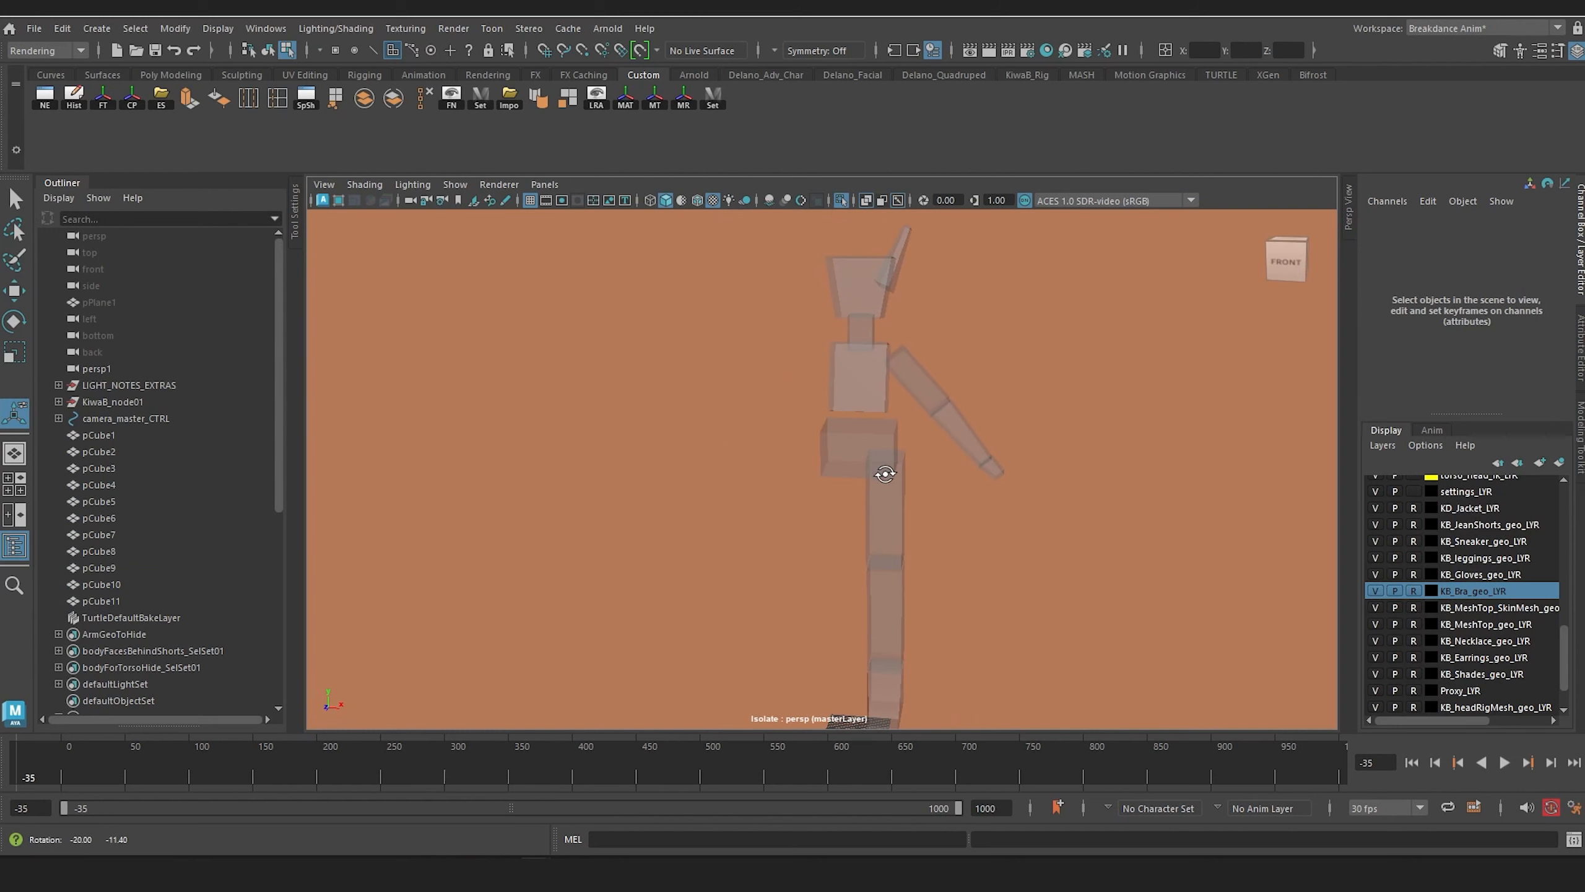
Step: Select the left thigh box and rename it upperLeg
middle_click_drag(869, 458, 765, 427, "alt")
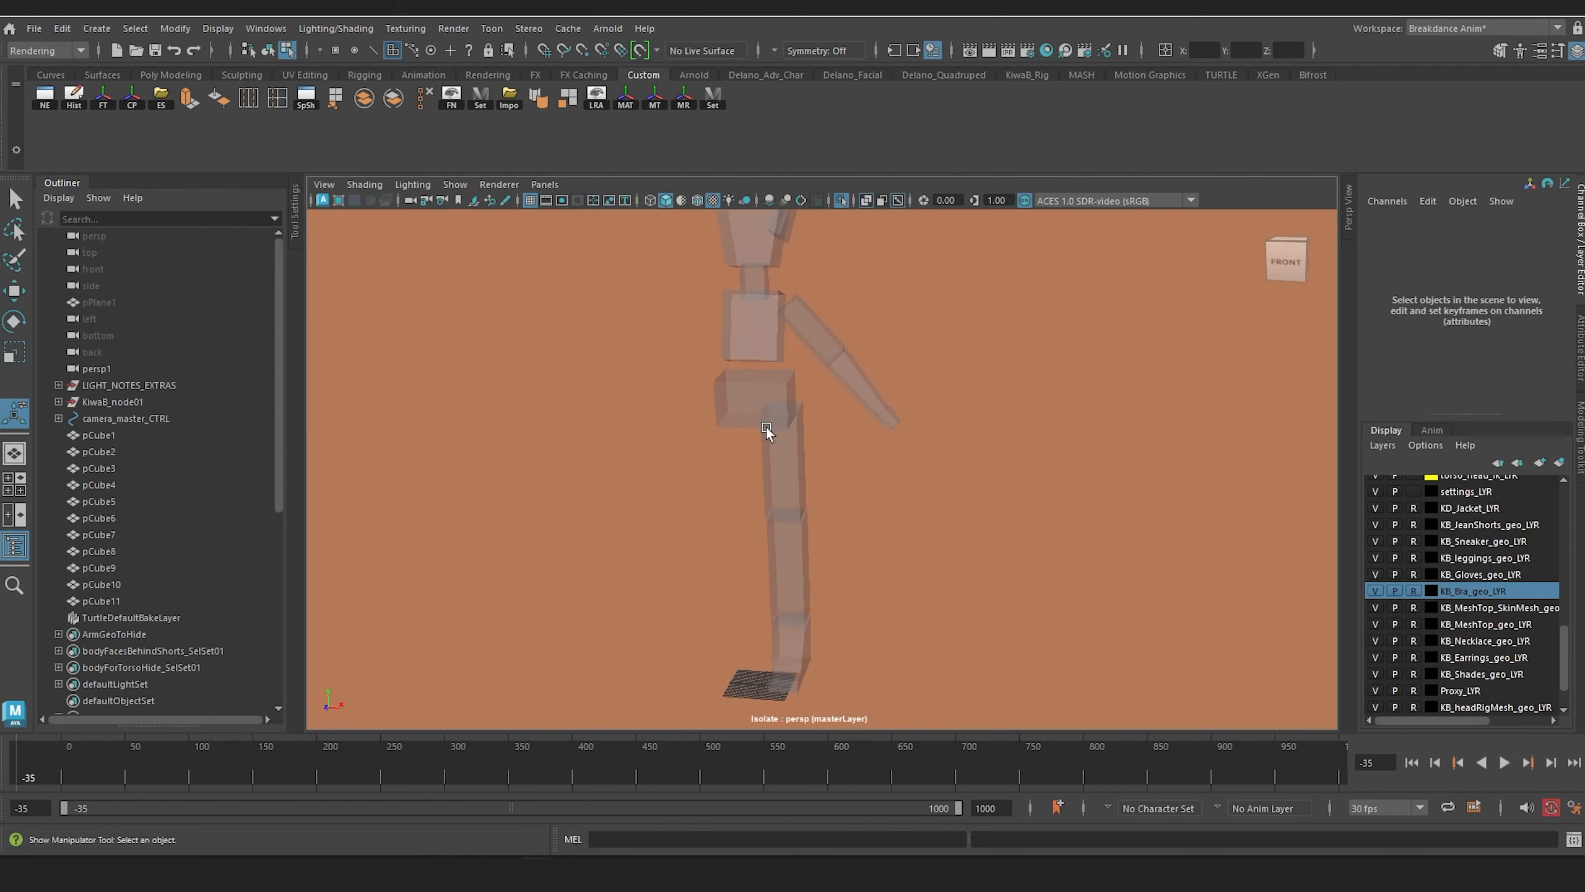
right_click_drag(795, 380, 861, 368)
left_click(864, 519)
left_click(765, 465)
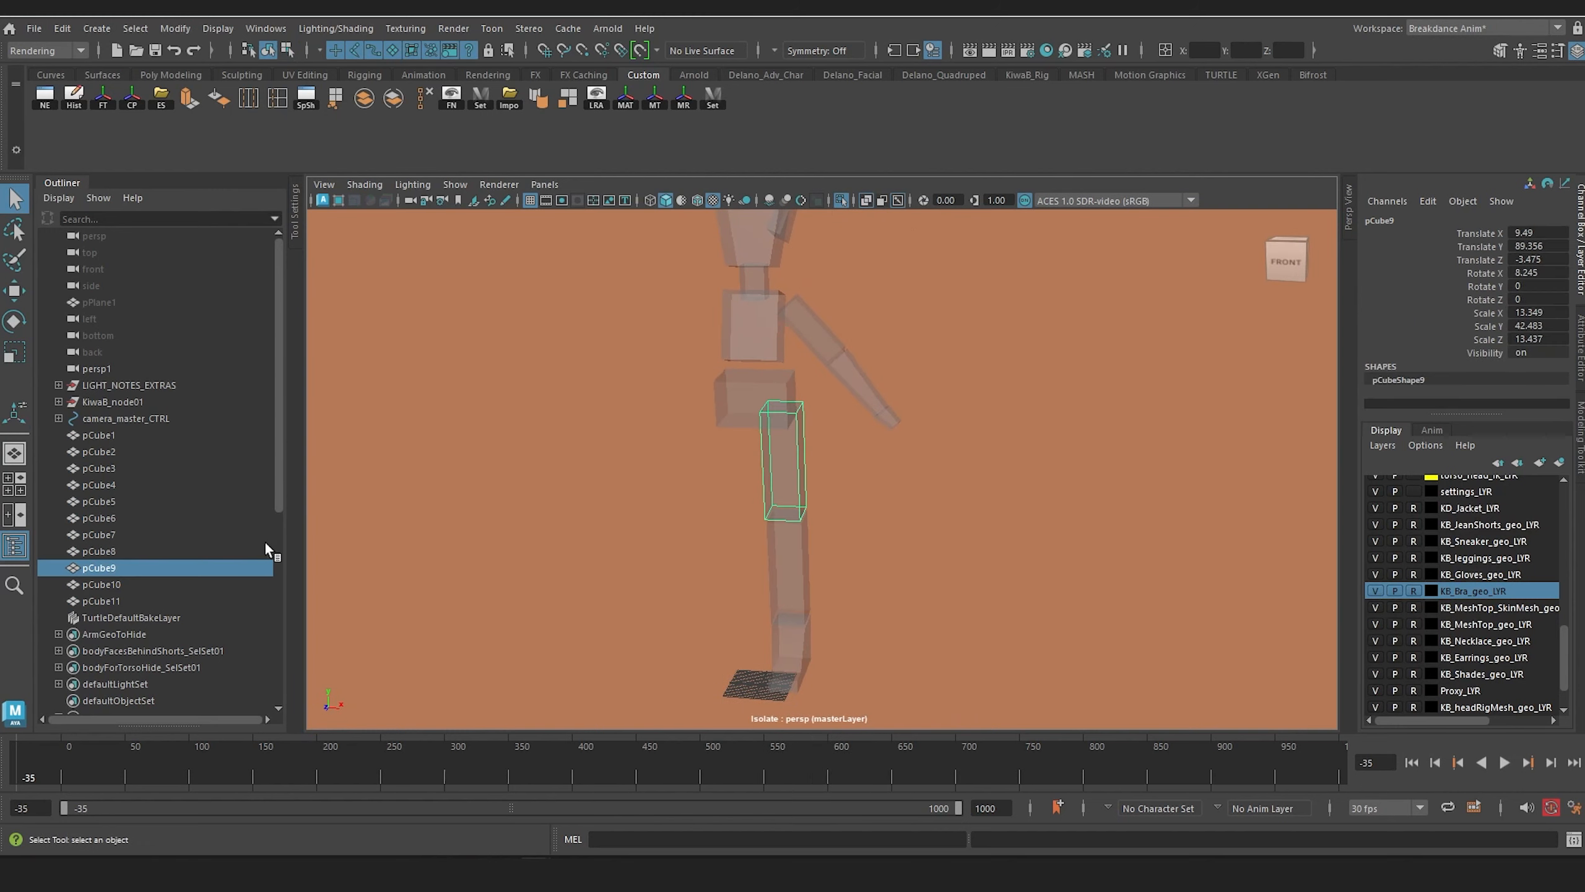
left_click(124, 564)
double_click(122, 565)
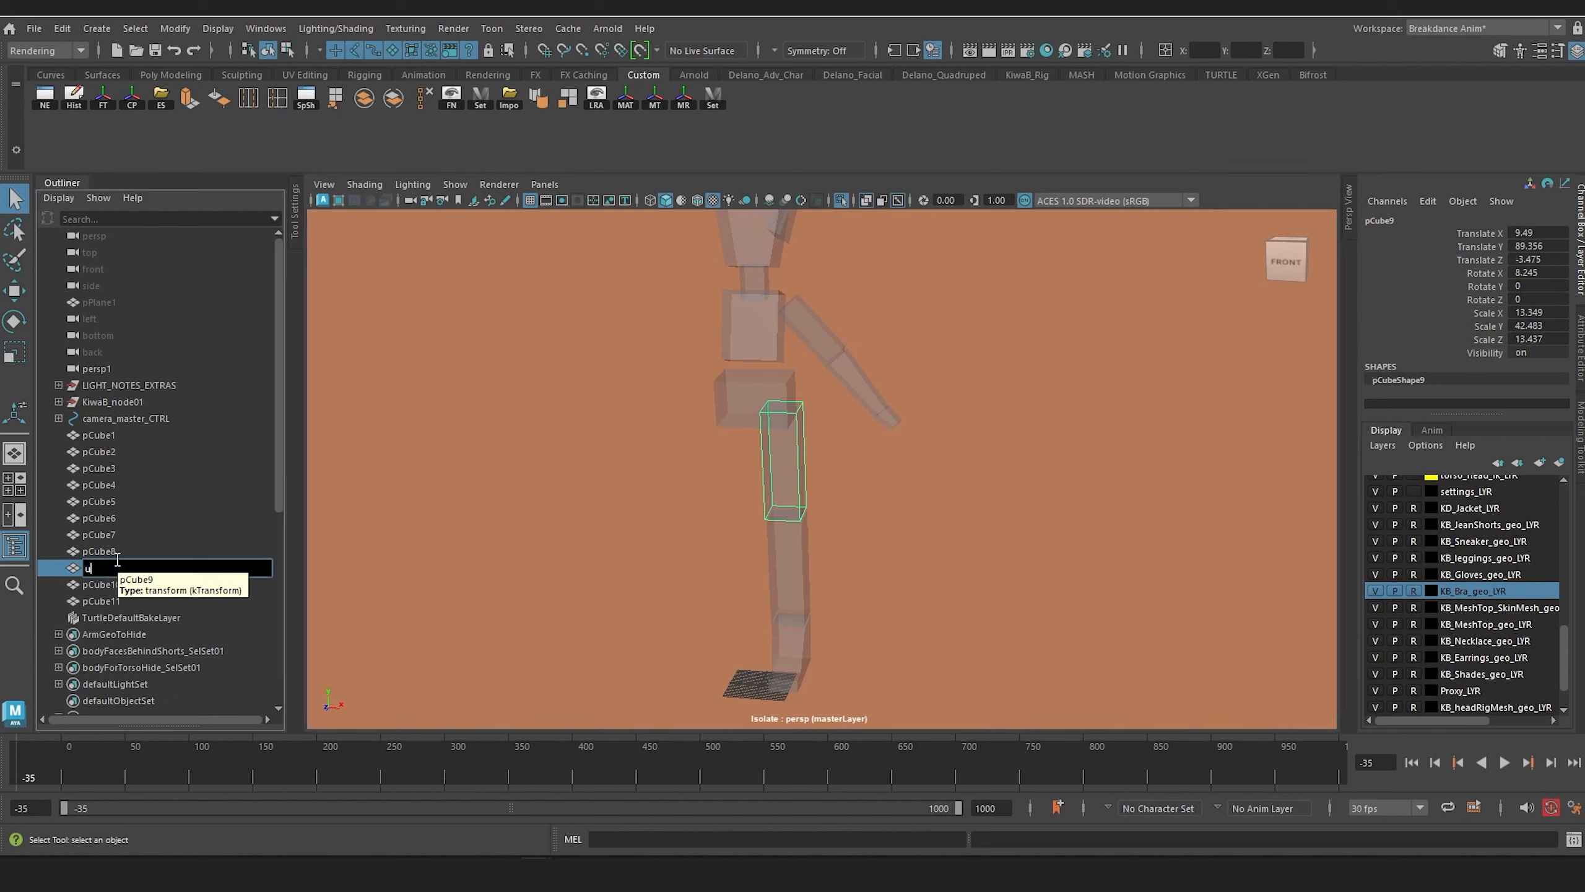
type("upperLeg")
key("Return")
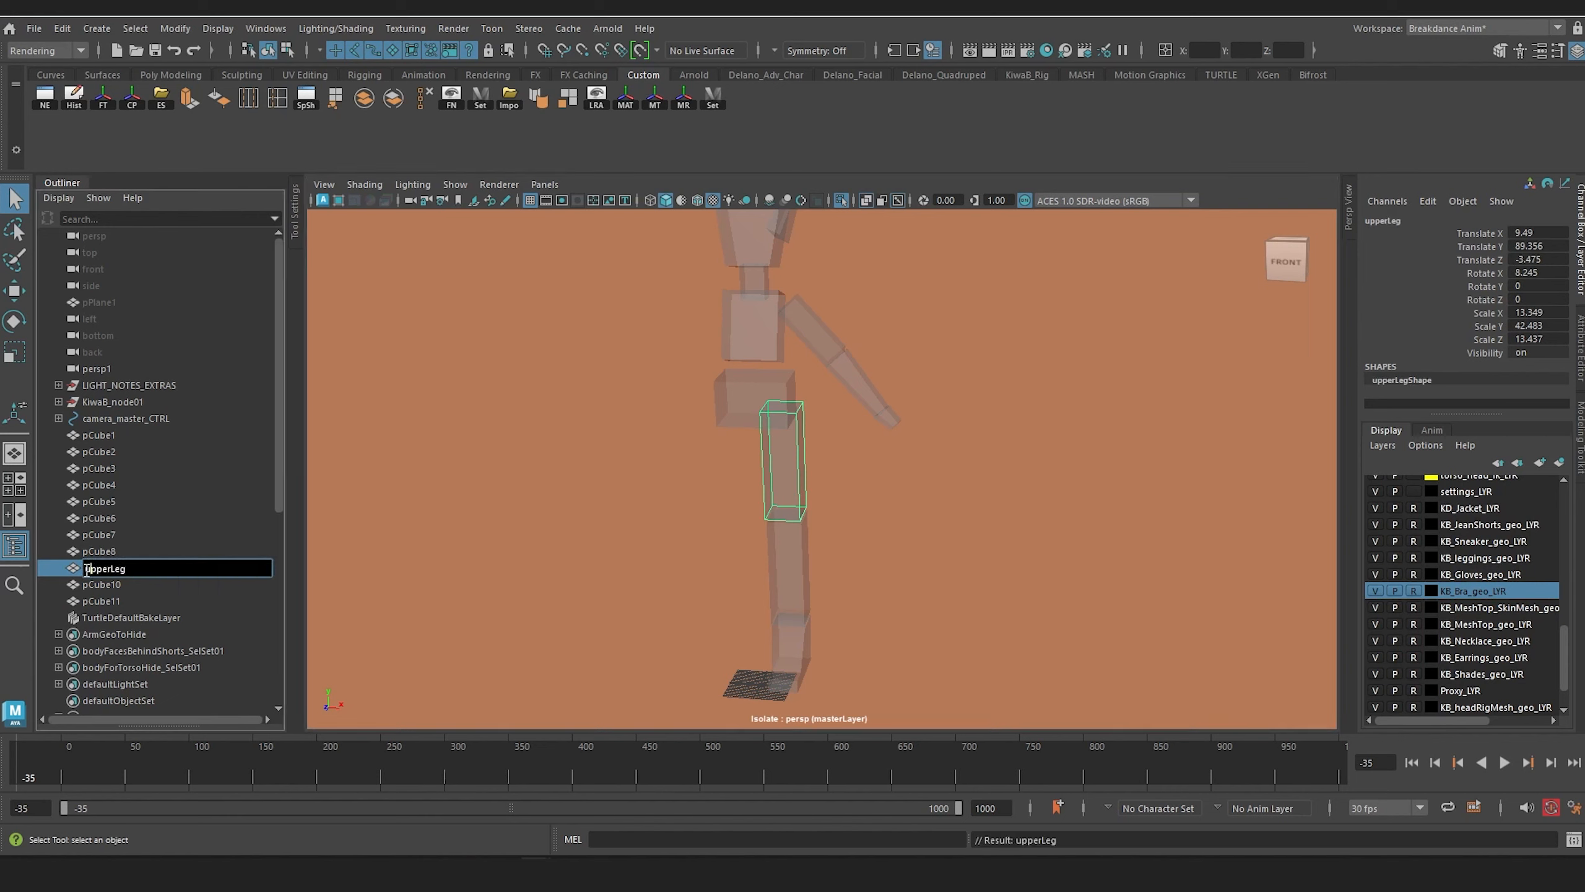
Step: Extend the left thigh box's name to upperLegLeft
type("Left")
key("Return")
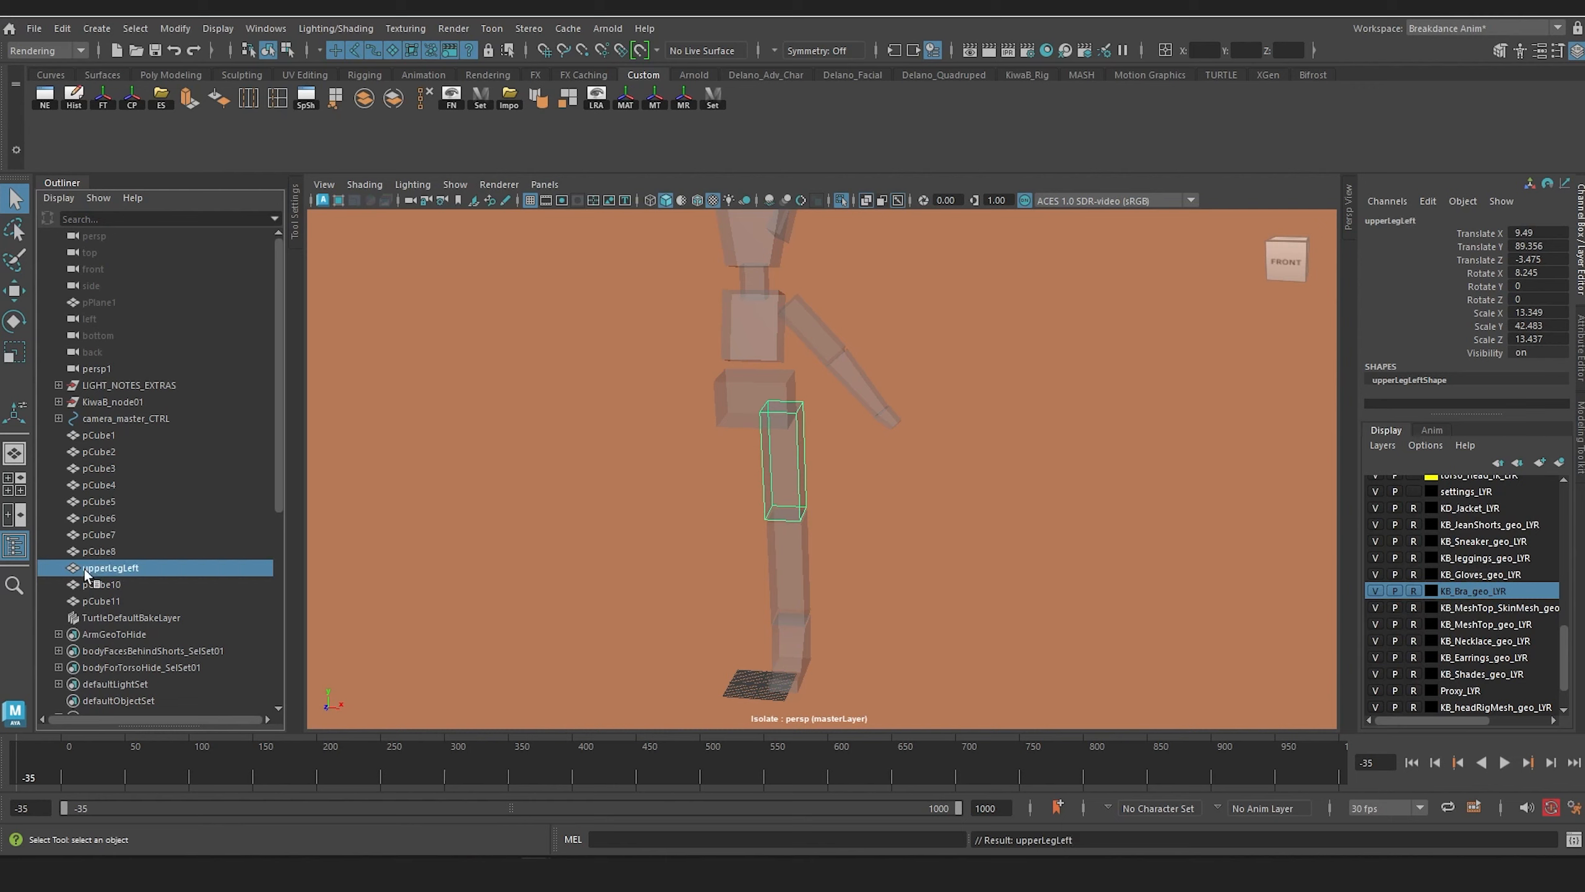
Step: Rename the left thigh box upperLeg_L and the left shin box below it lowerLeg_L
double_click(143, 569)
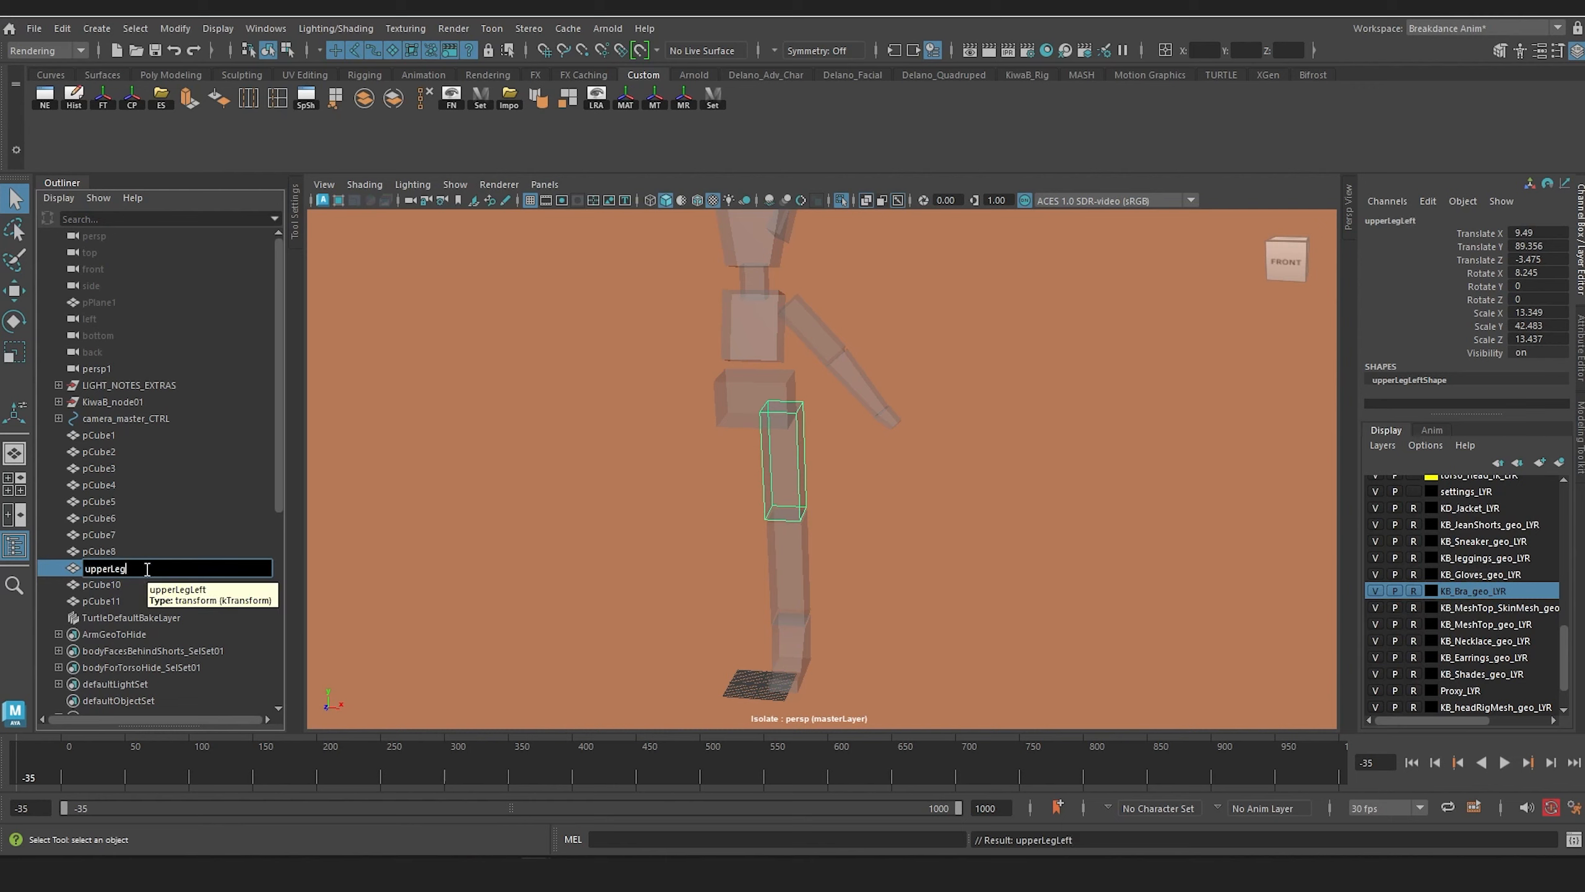
key("Return")
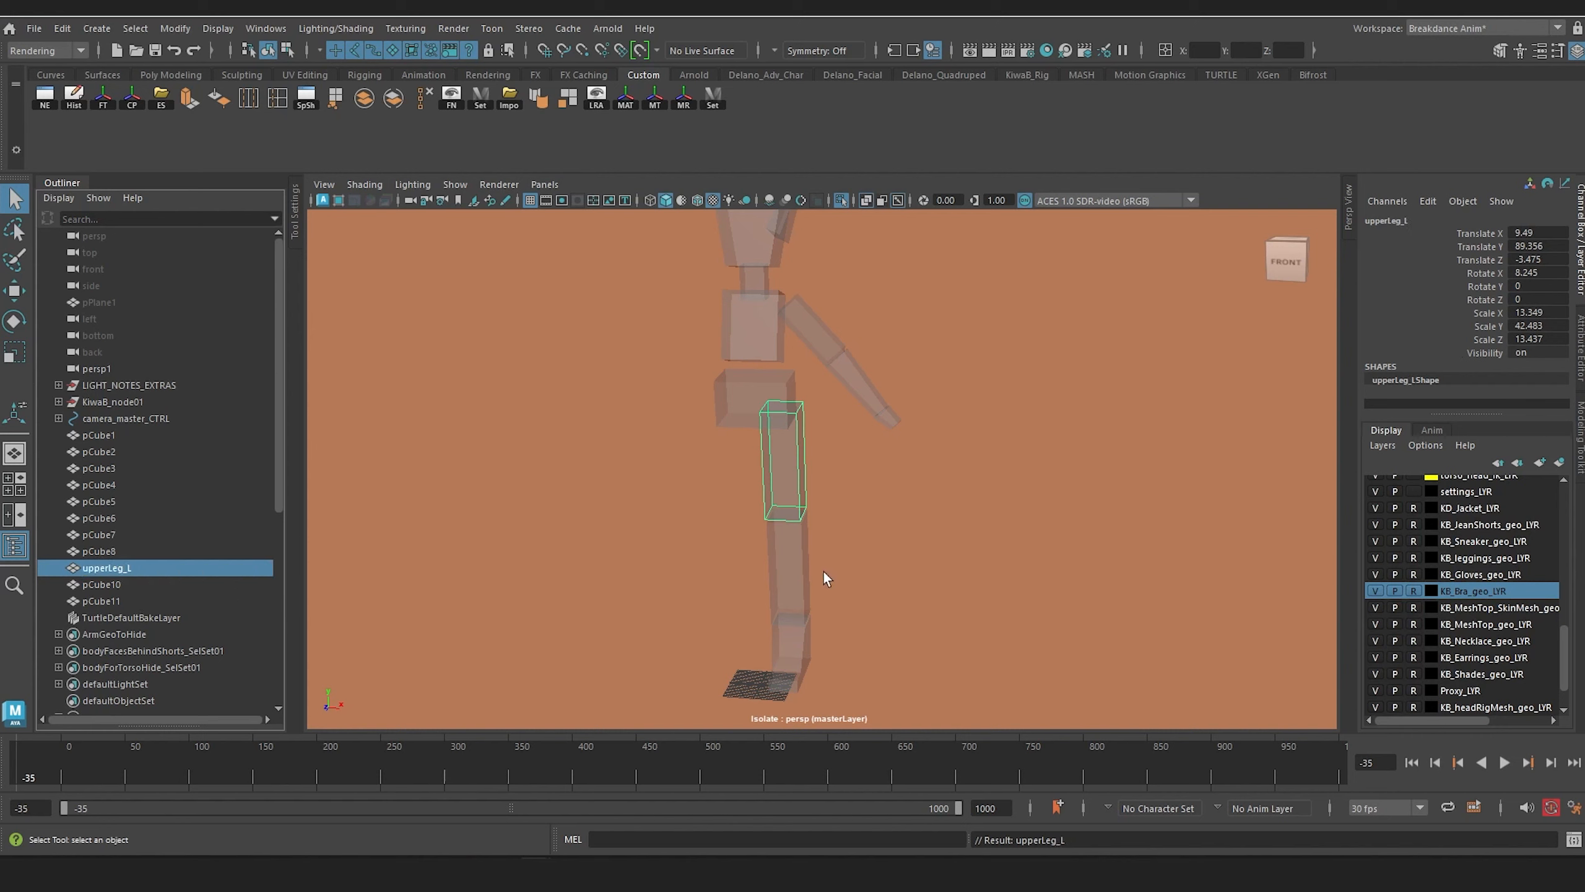
left_click(791, 570)
double_click(124, 587)
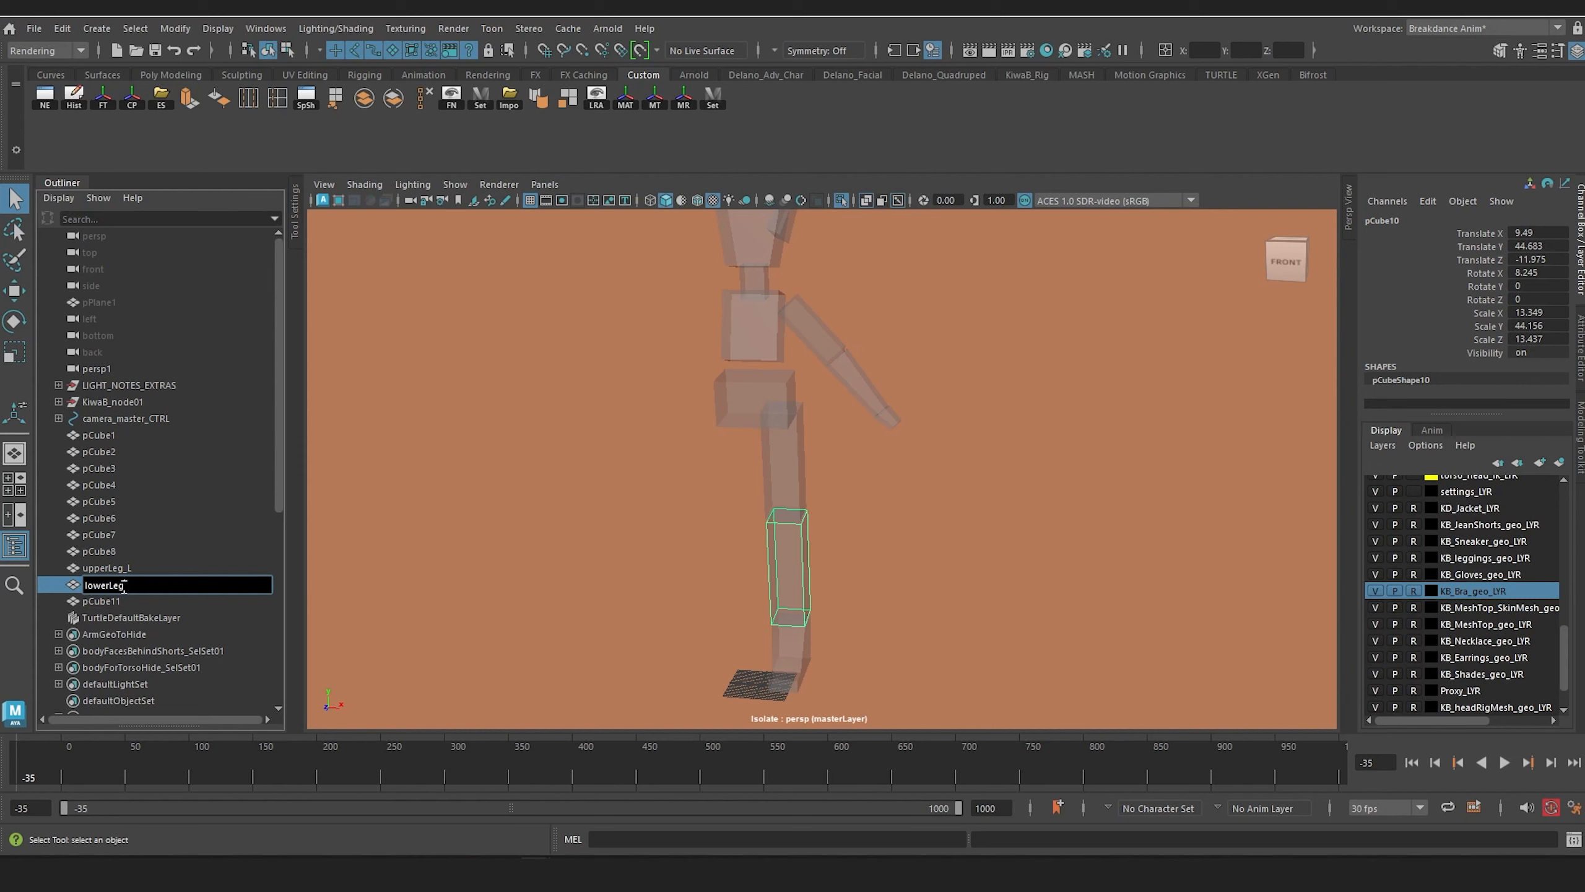
type("lowerLeg_L")
key("Return")
Step: Select the left foot box and rename it foot_L
left_click(790, 643)
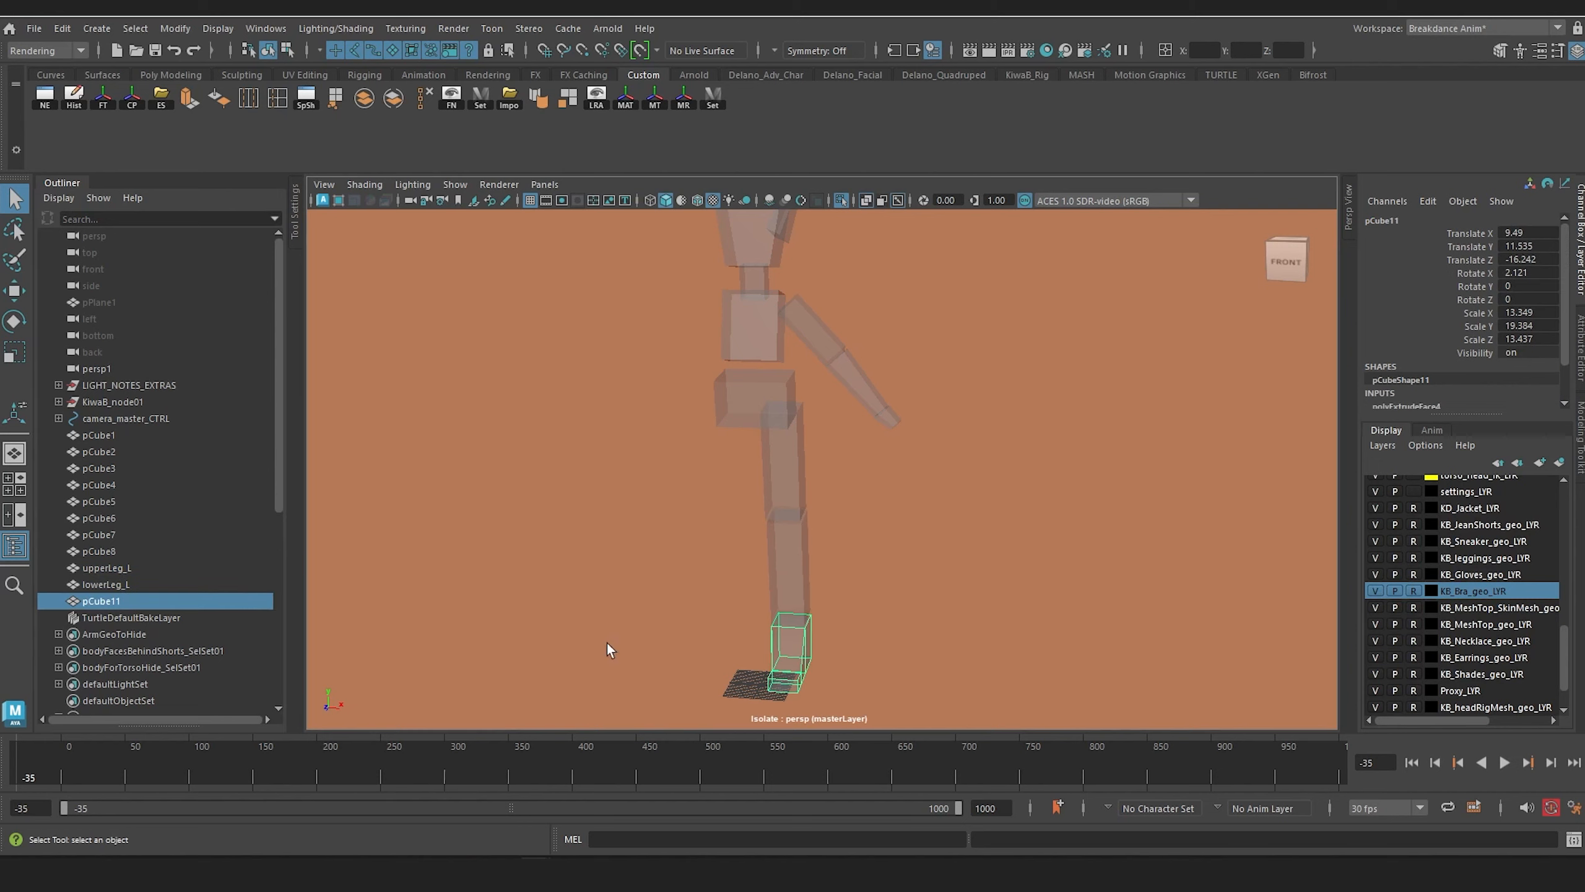
double_click(101, 601)
type("foot_L")
key("Return")
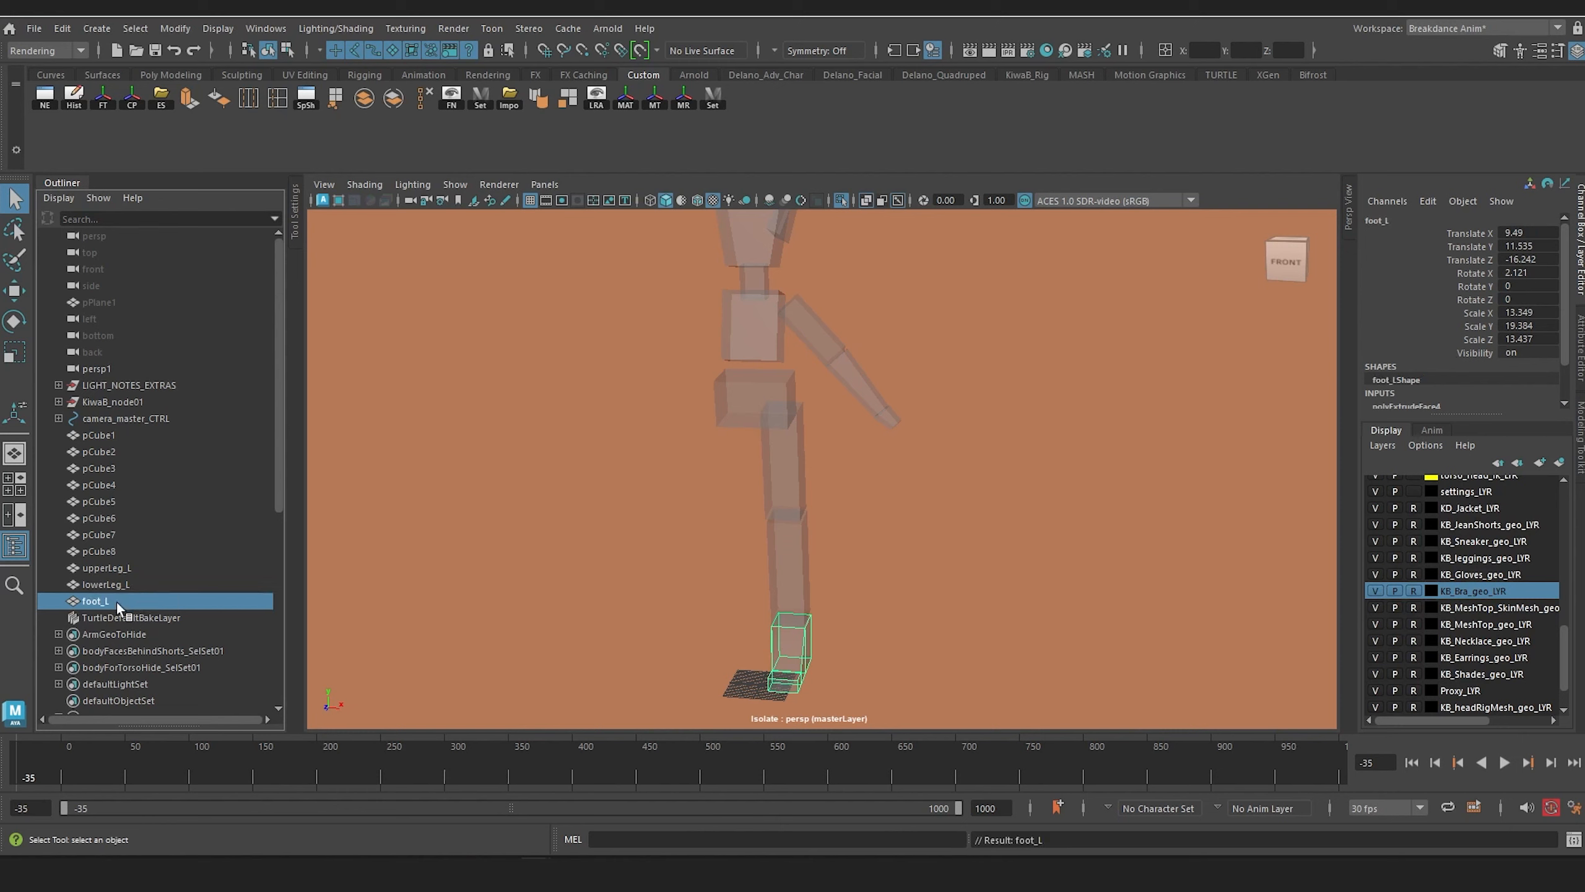
Step: Rename the pelvis box hip and the upper torso box chest
left_click(735, 388)
double_click(97, 433)
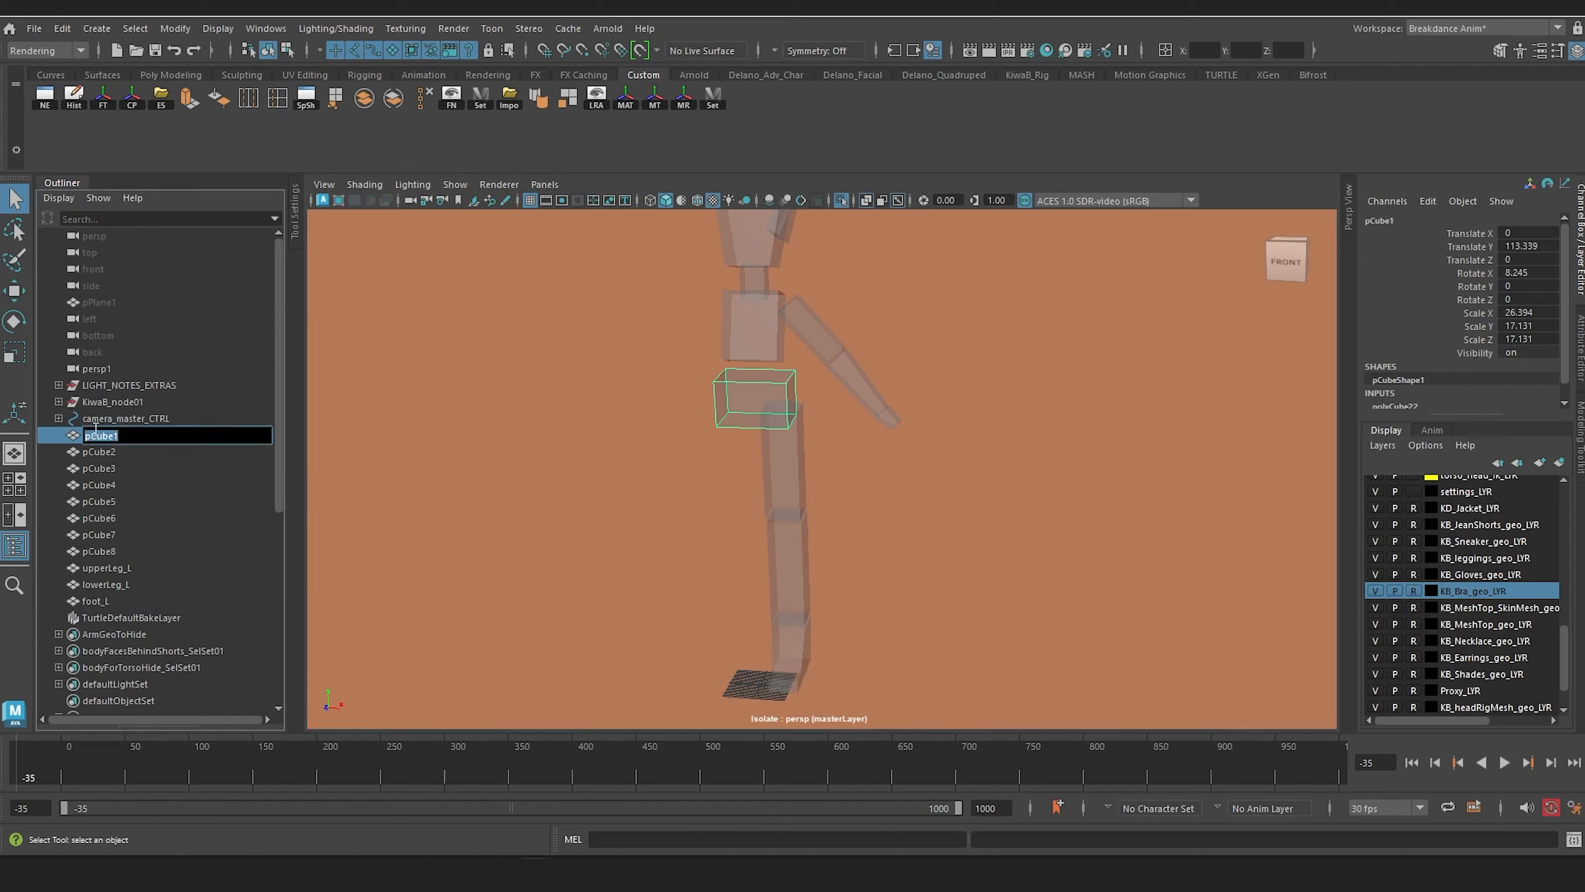
type("hip")
key("Return")
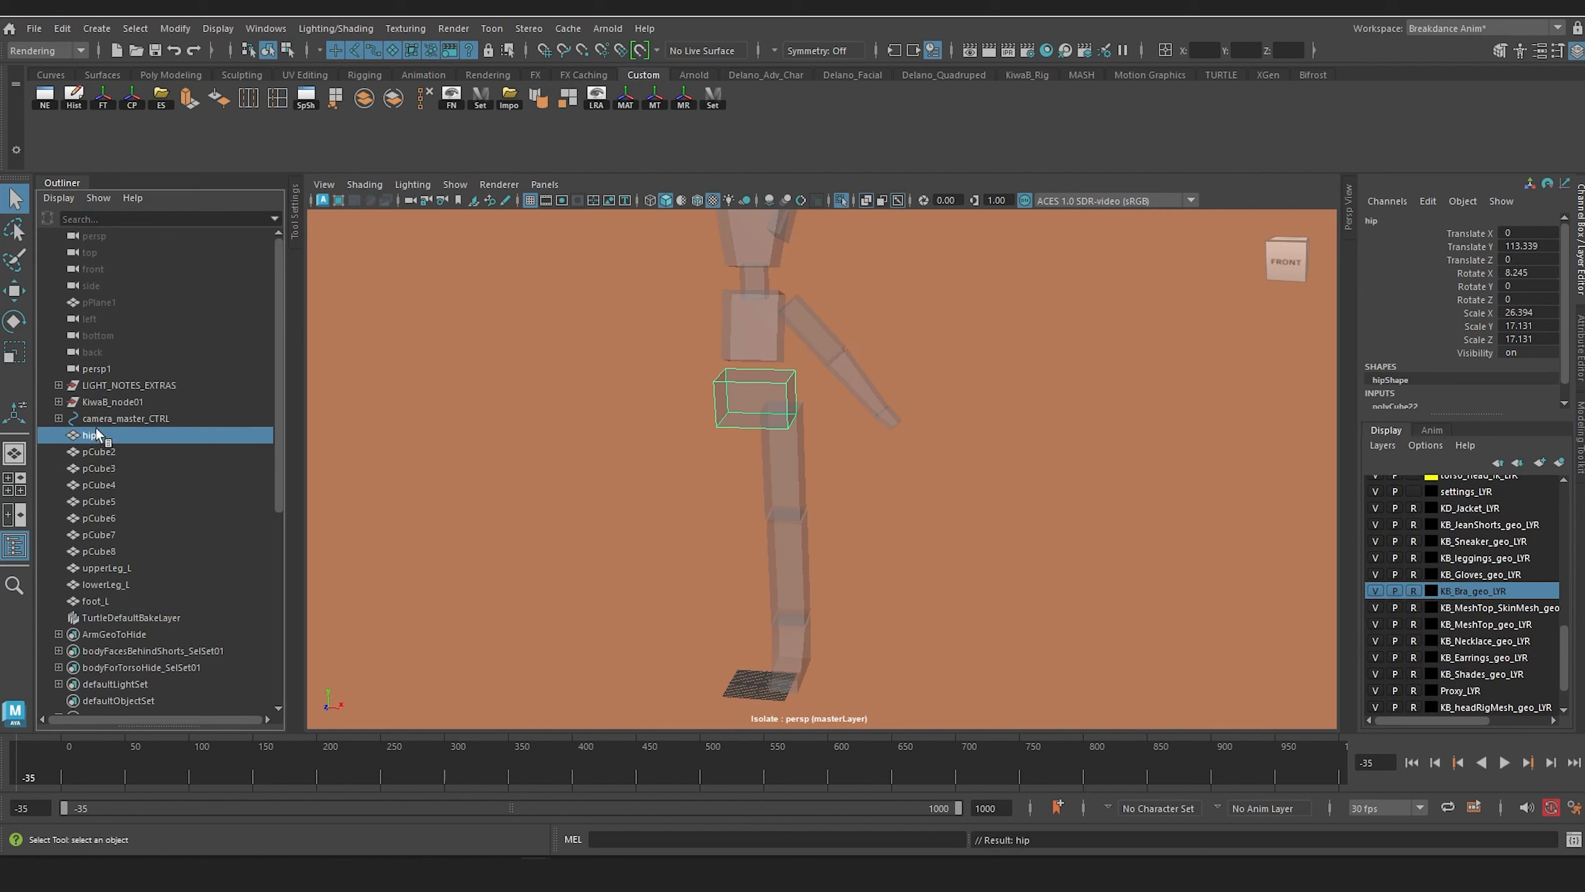
left_click(755, 345)
double_click(101, 452)
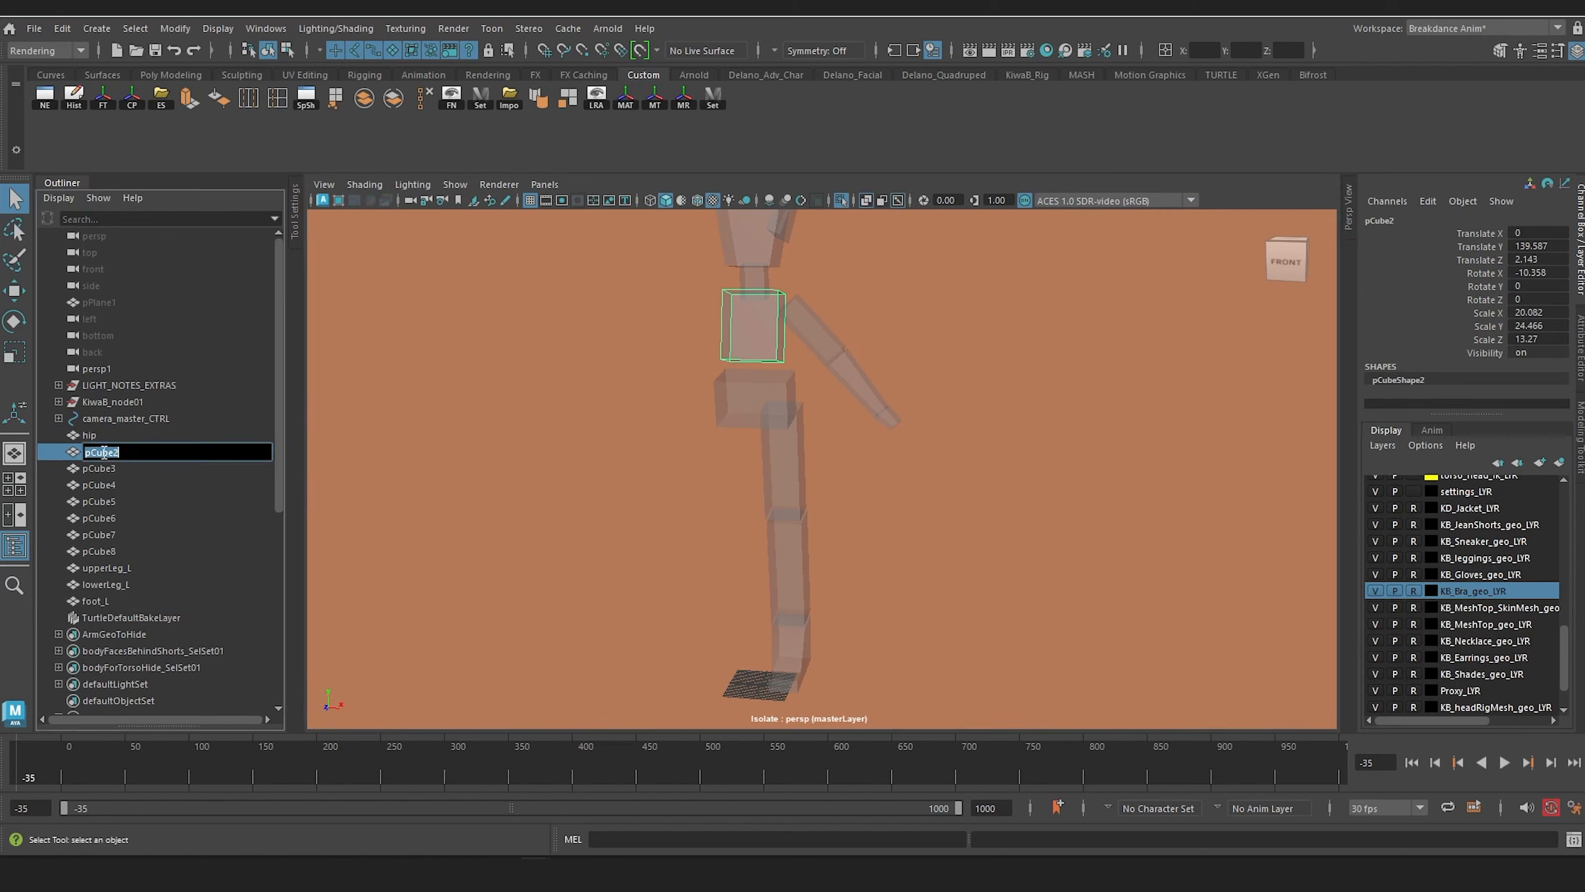
type("chest")
key("Return")
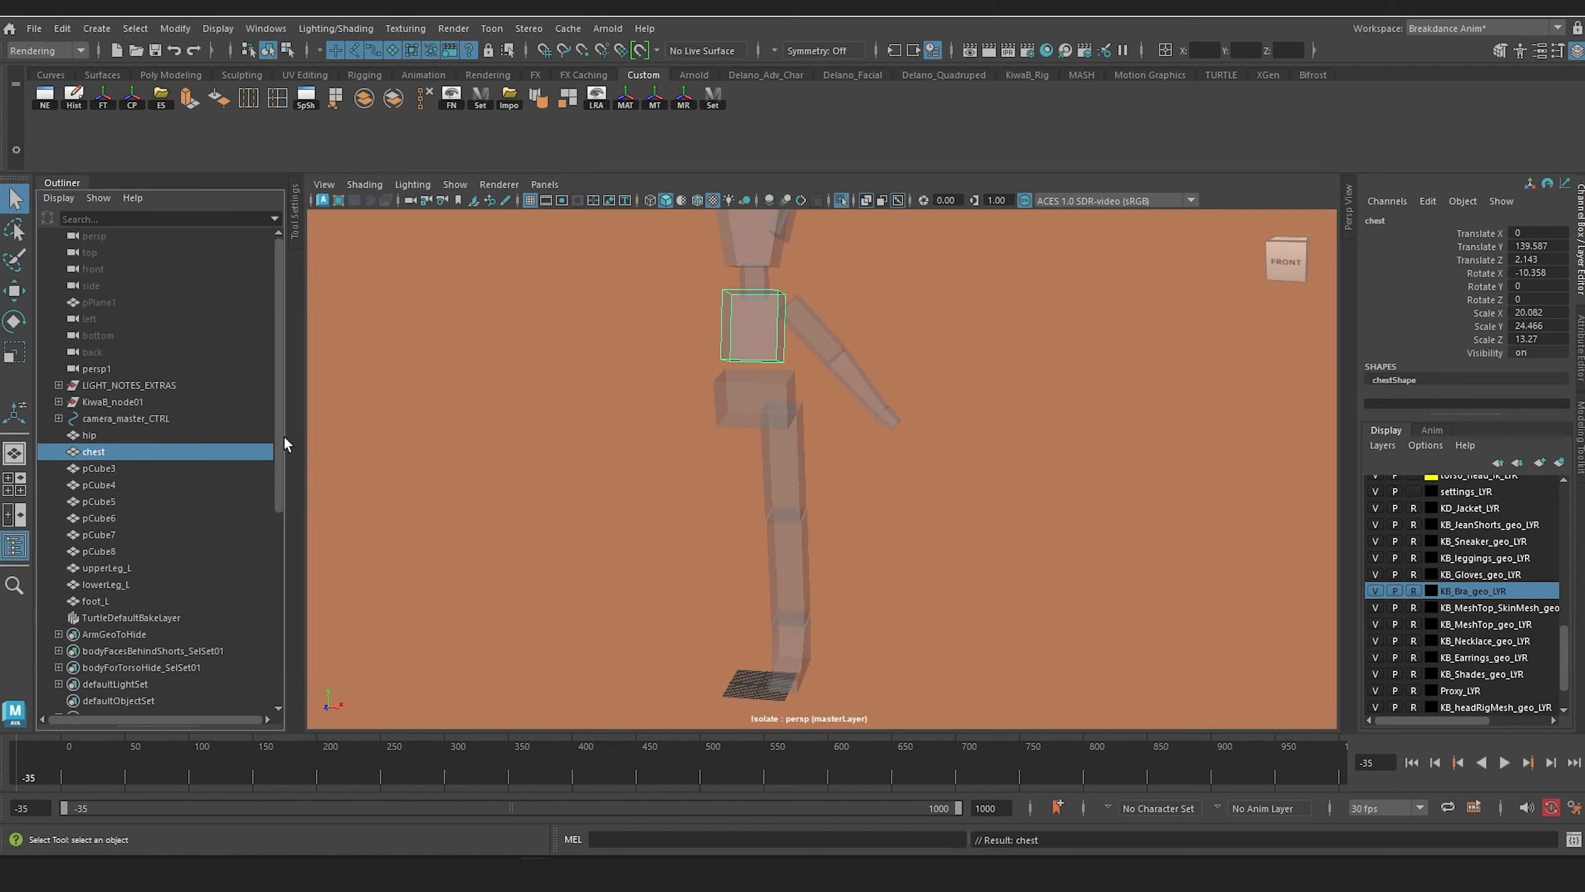
Step: Select the left upper arm box and rename it upperArm_L
left_click(835, 371)
double_click(92, 517)
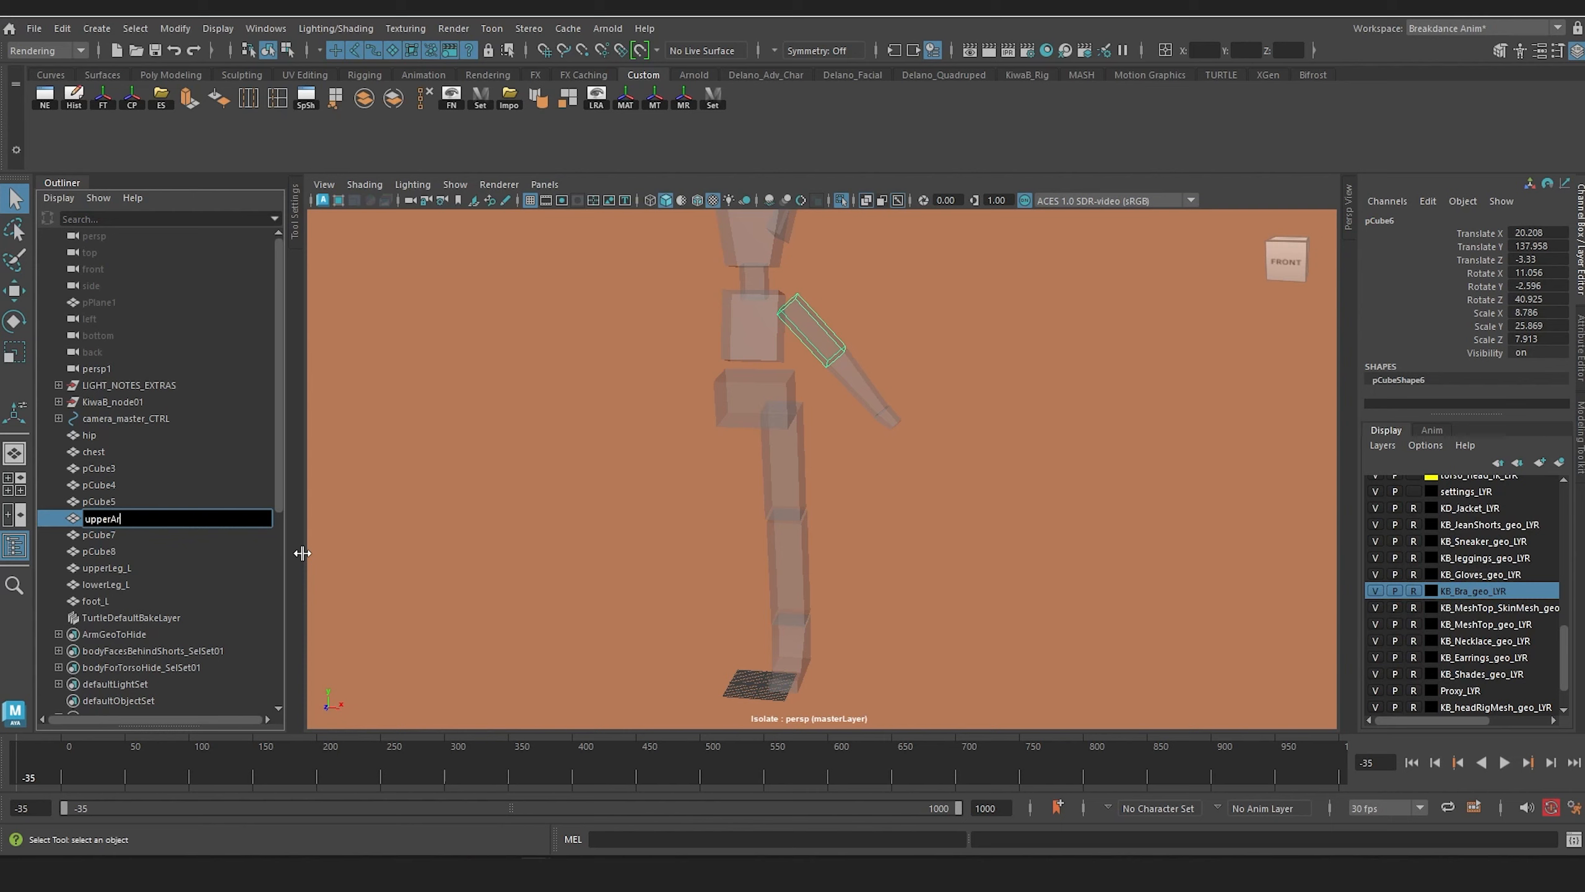
key("Return")
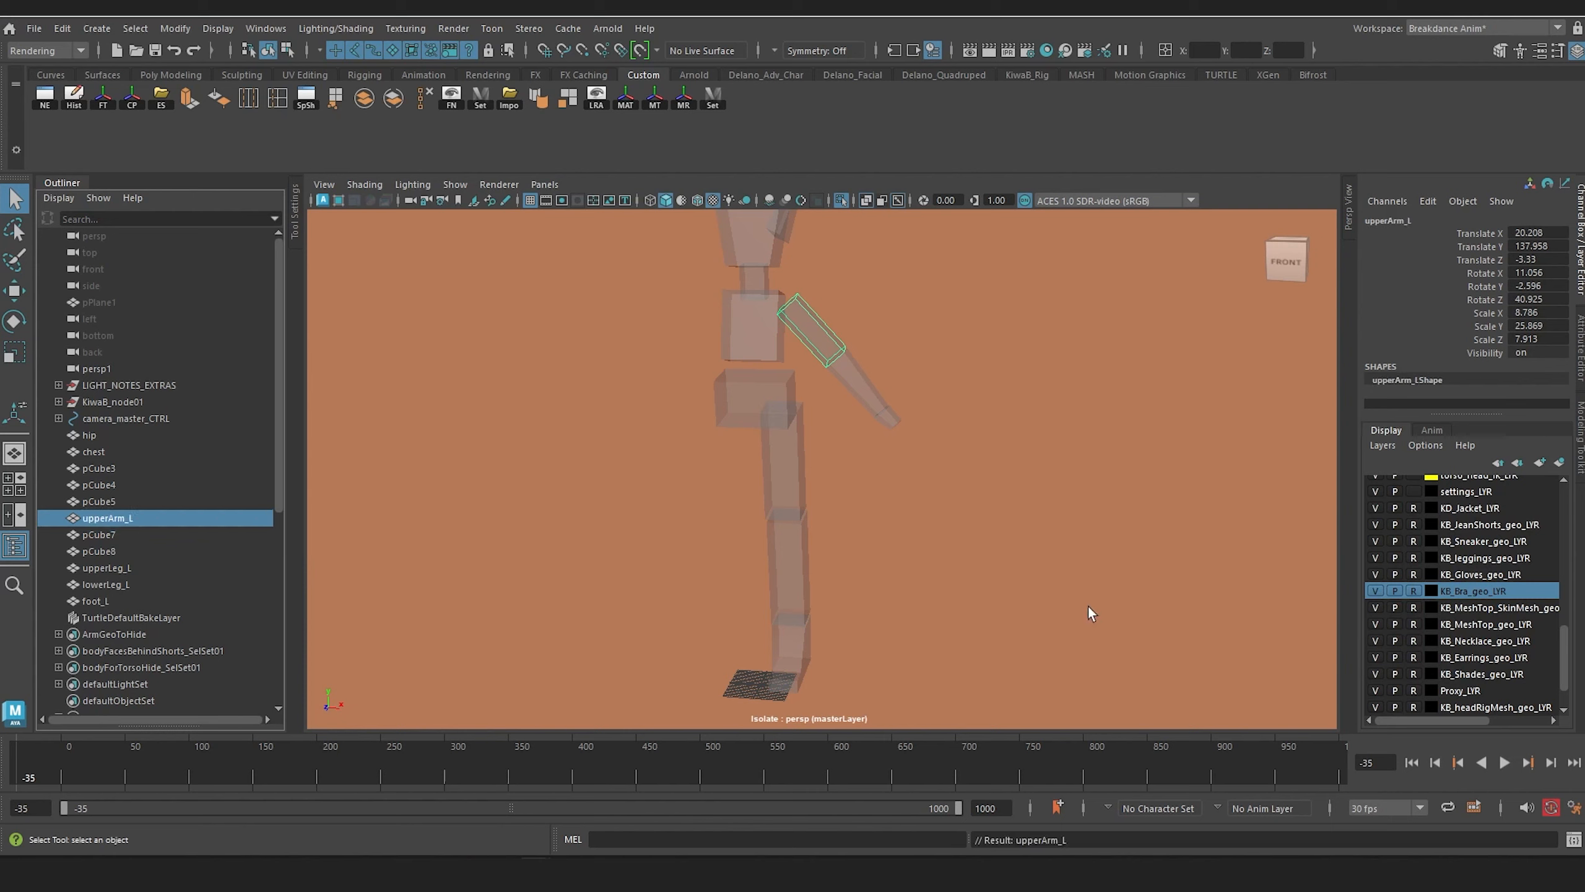
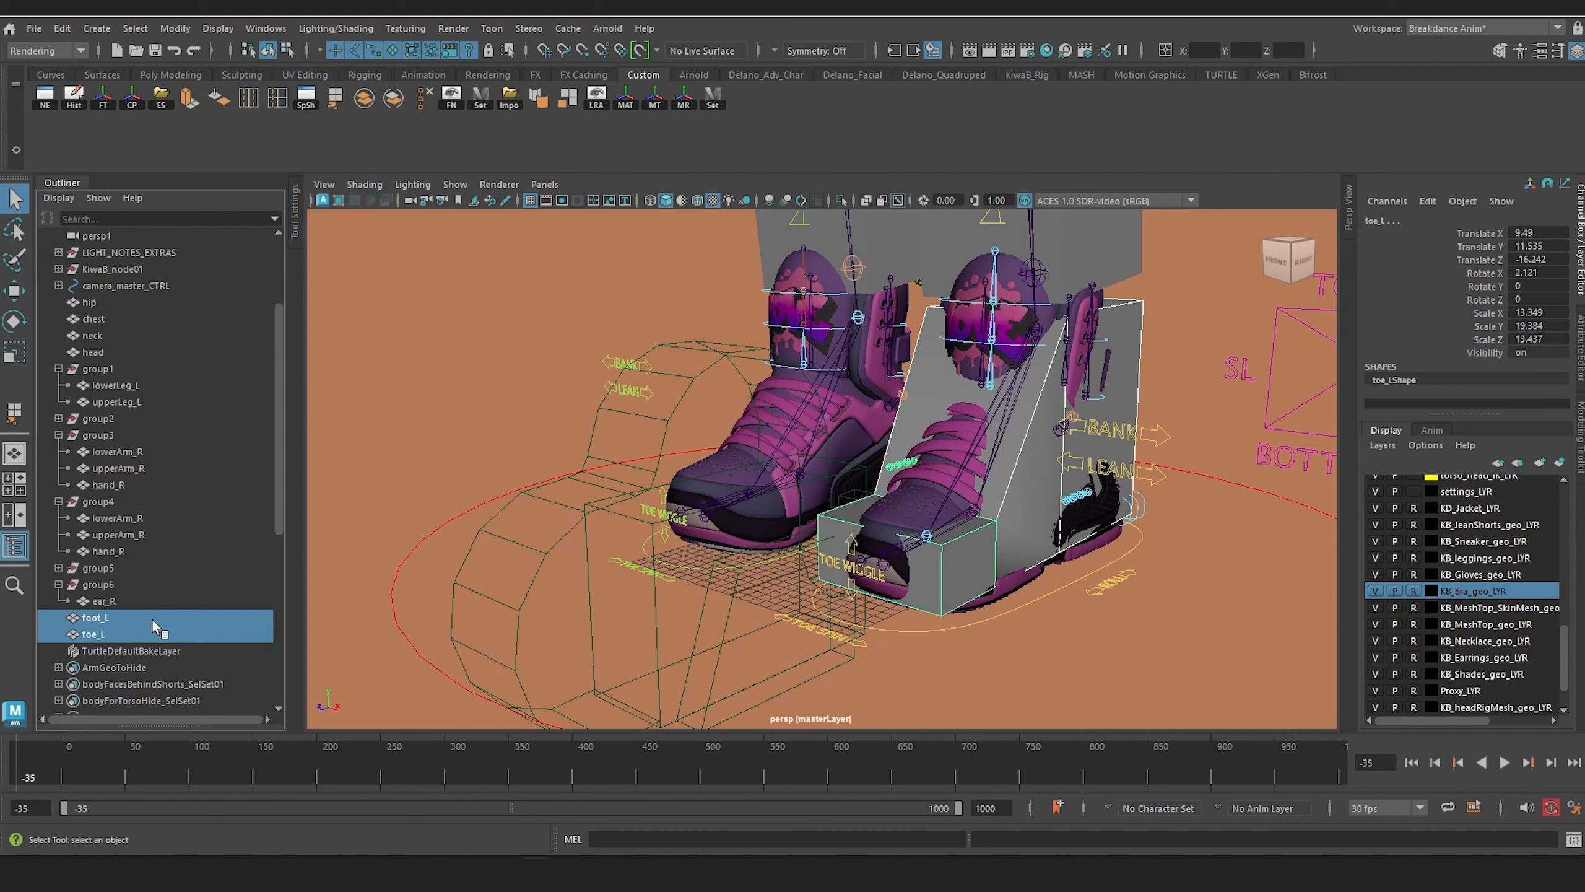
Step: Group the foot_L and toe_L boxes and create a mirrored duplicate of the group with Scale X -1
key("ctrl+g")
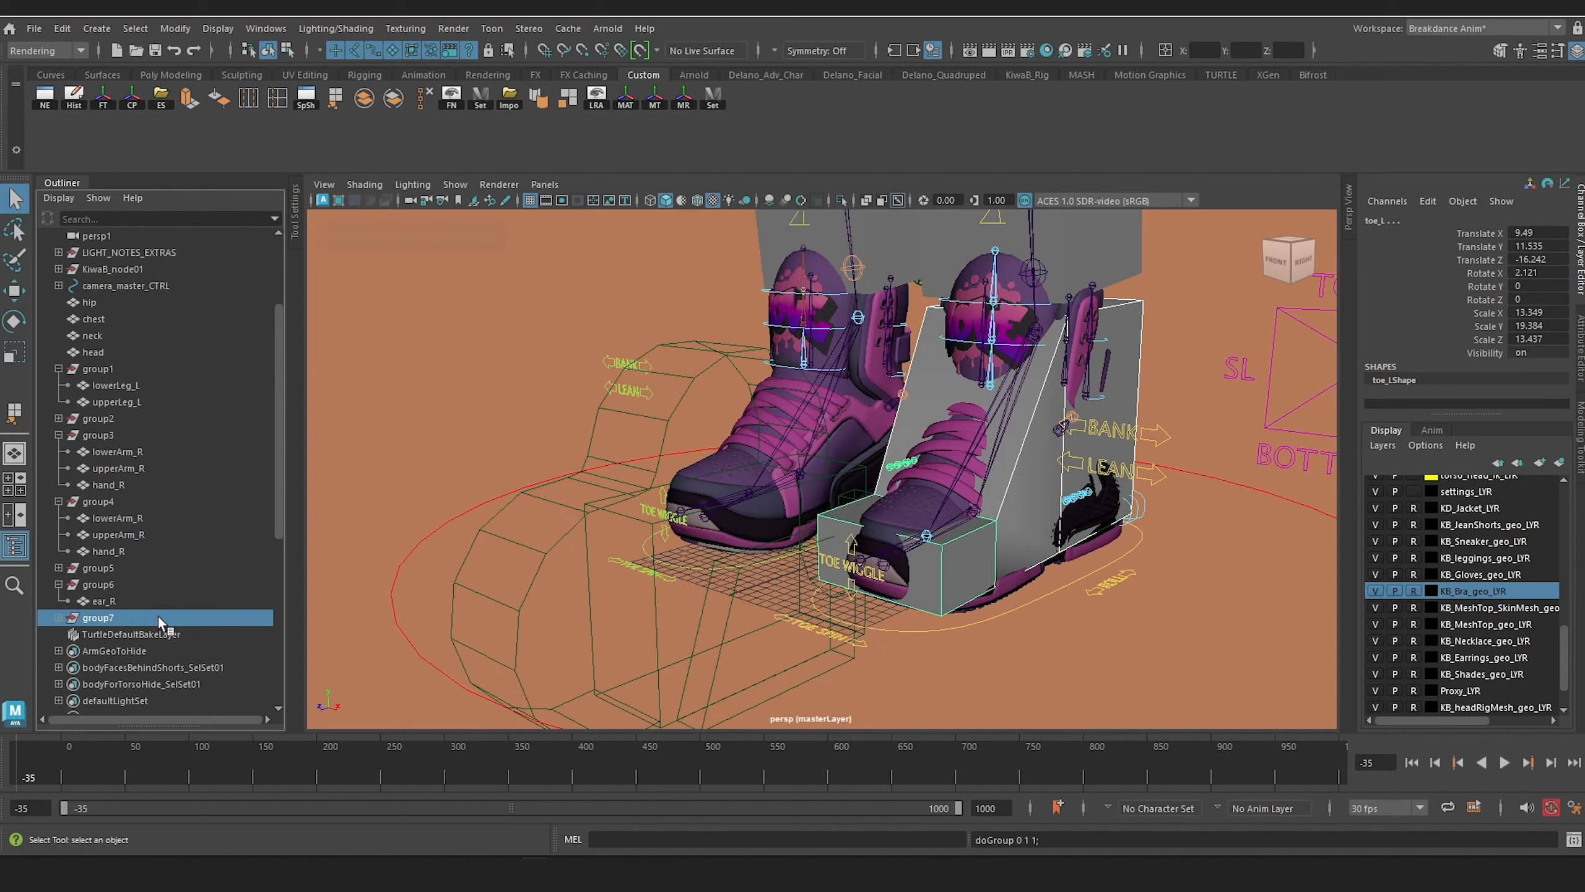
left_click(62, 28)
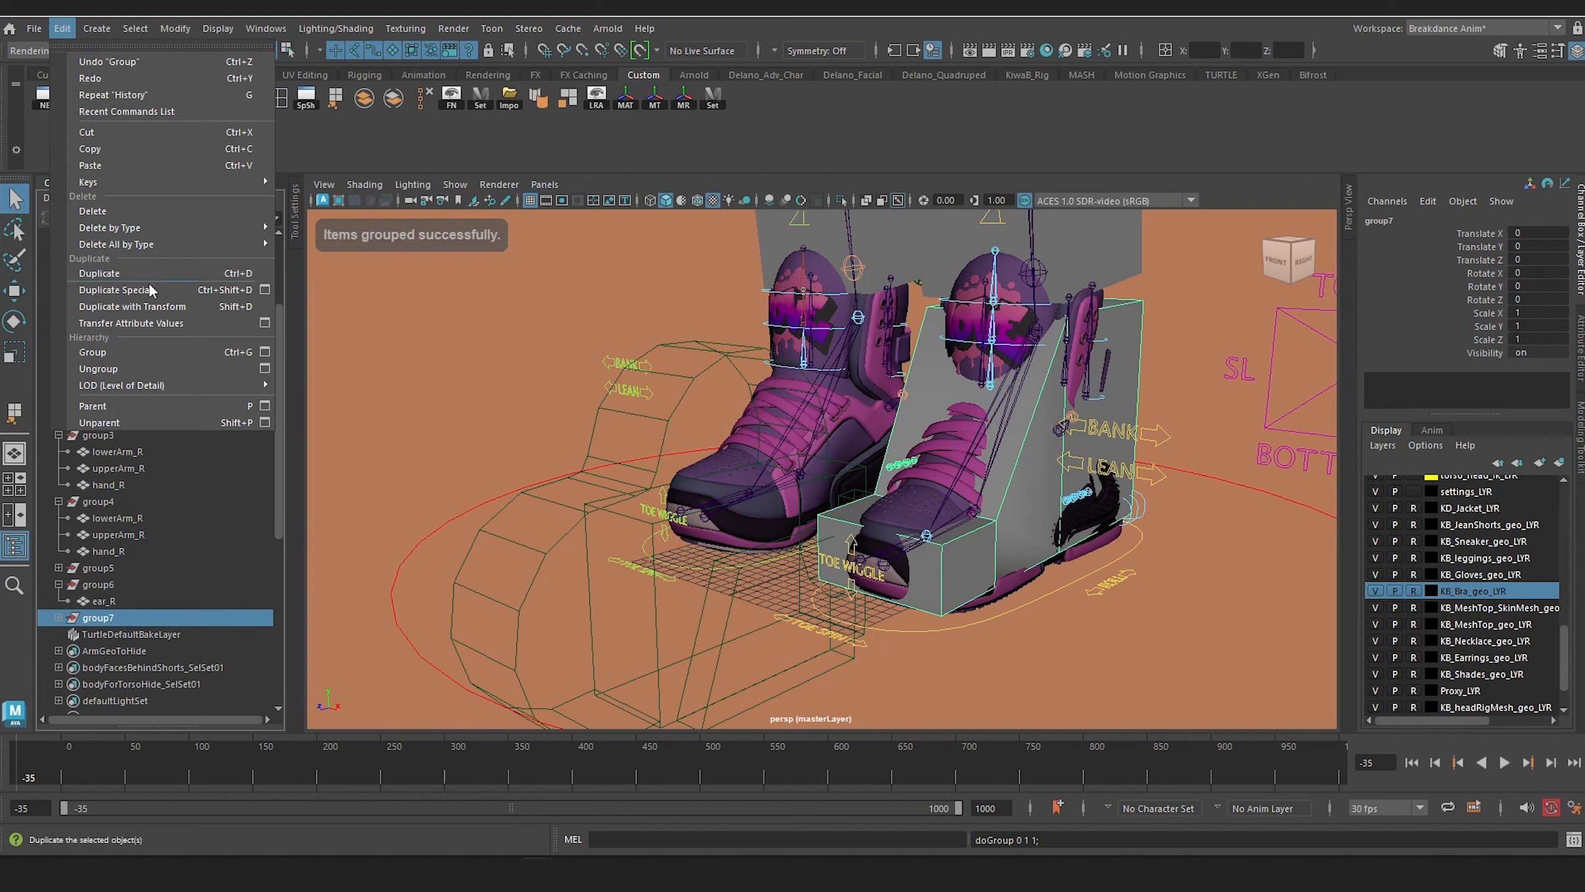
left_click(164, 289)
left_click_drag(800, 594, 720, 596, "alt")
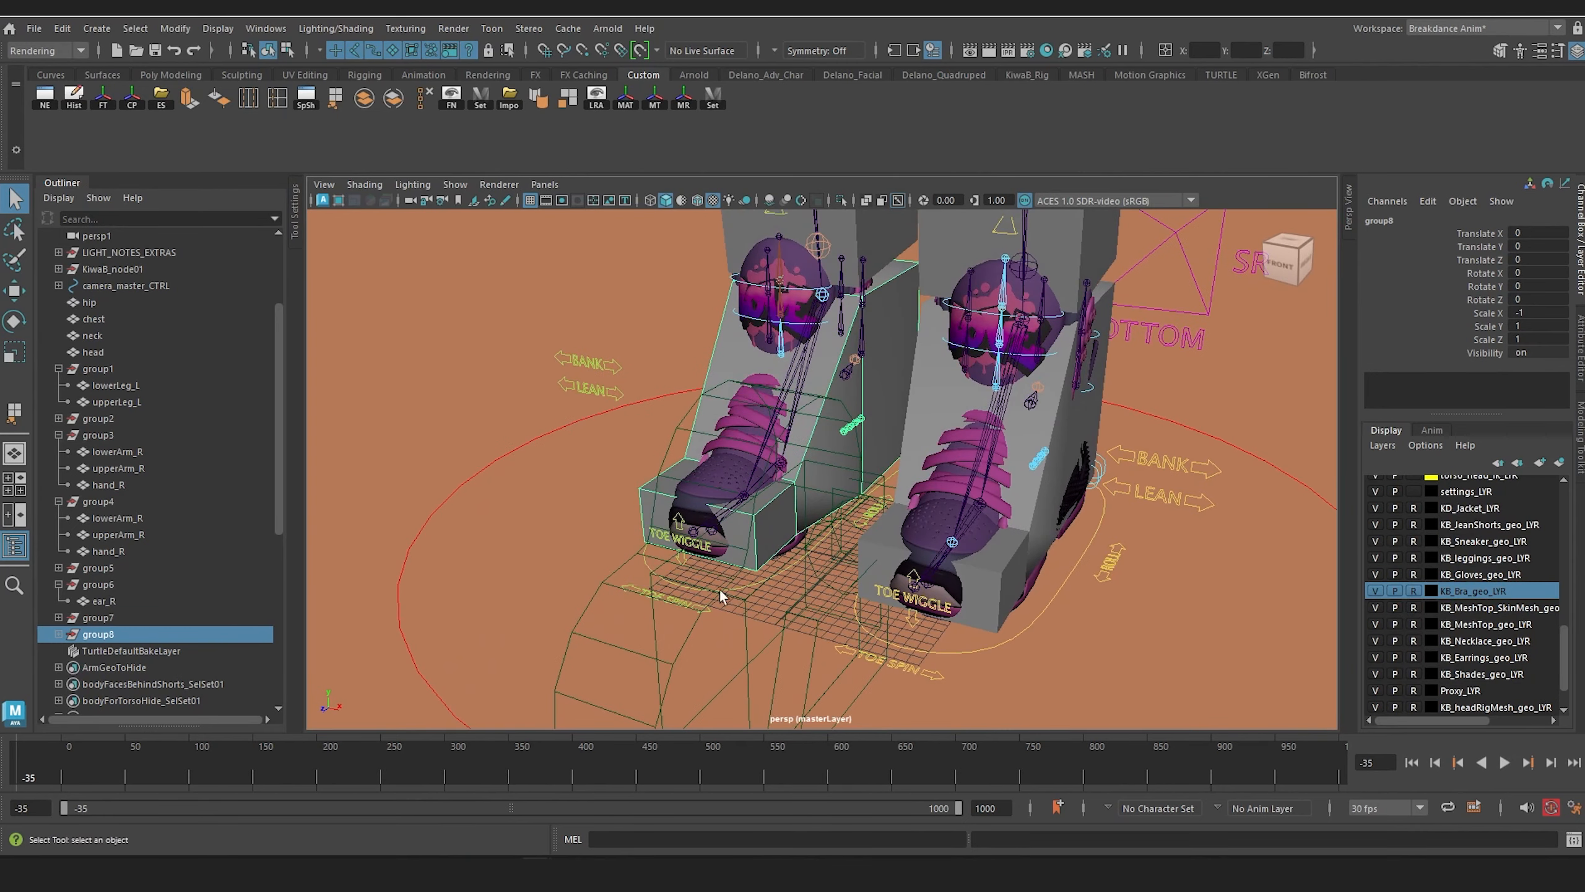
Step: Expand both foot groups and rename the mirrored group's boxes foot_R and toe_R
left_click(59, 635)
left_click(58, 617)
double_click(118, 684)
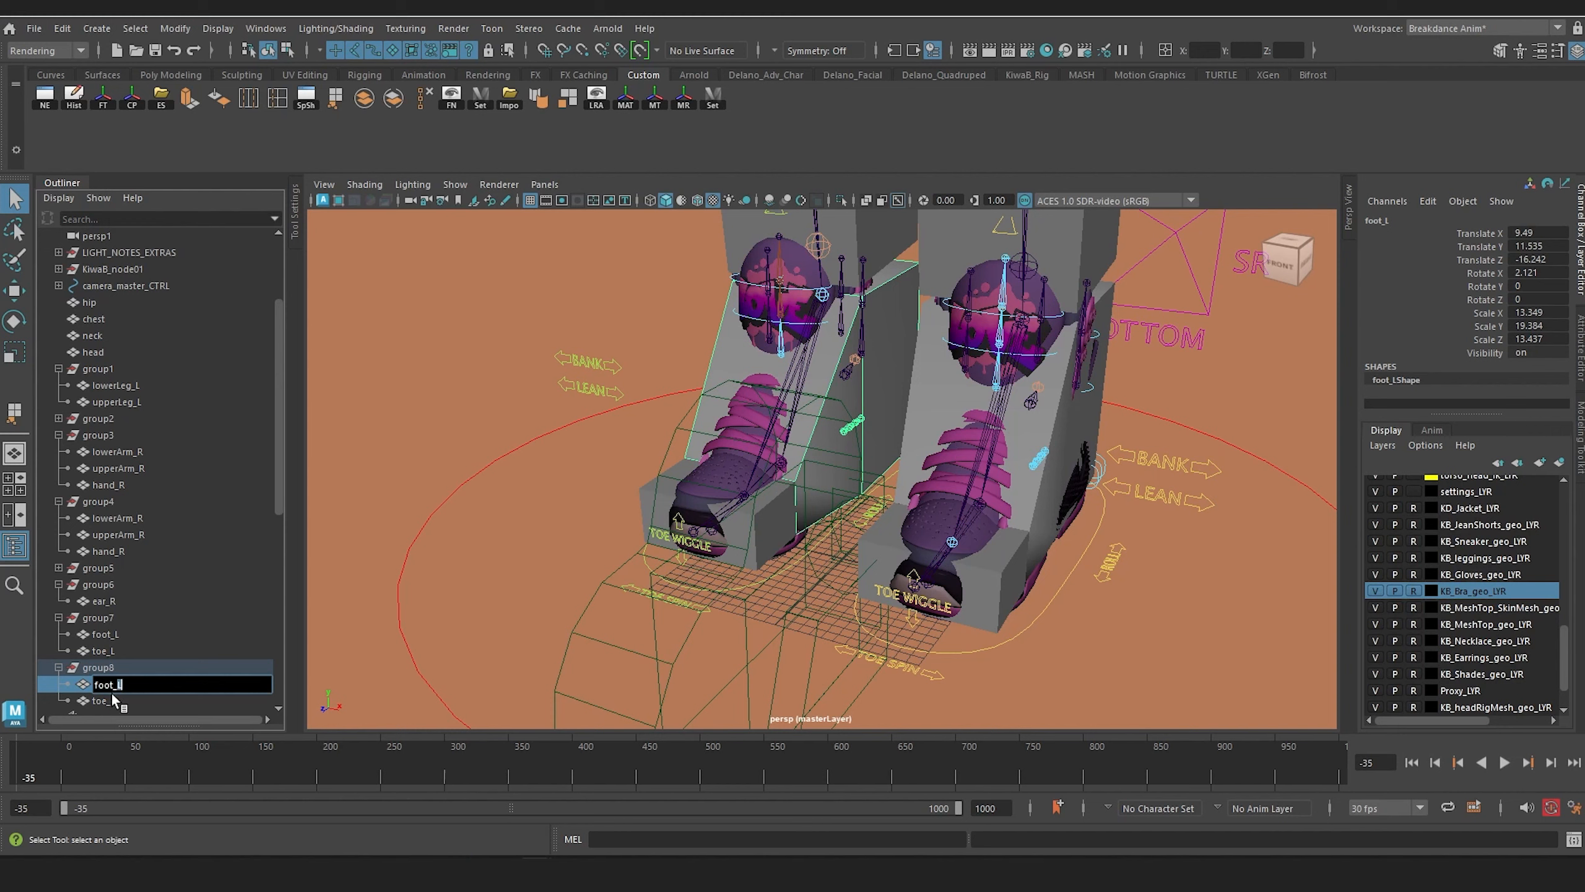
double_click(112, 702)
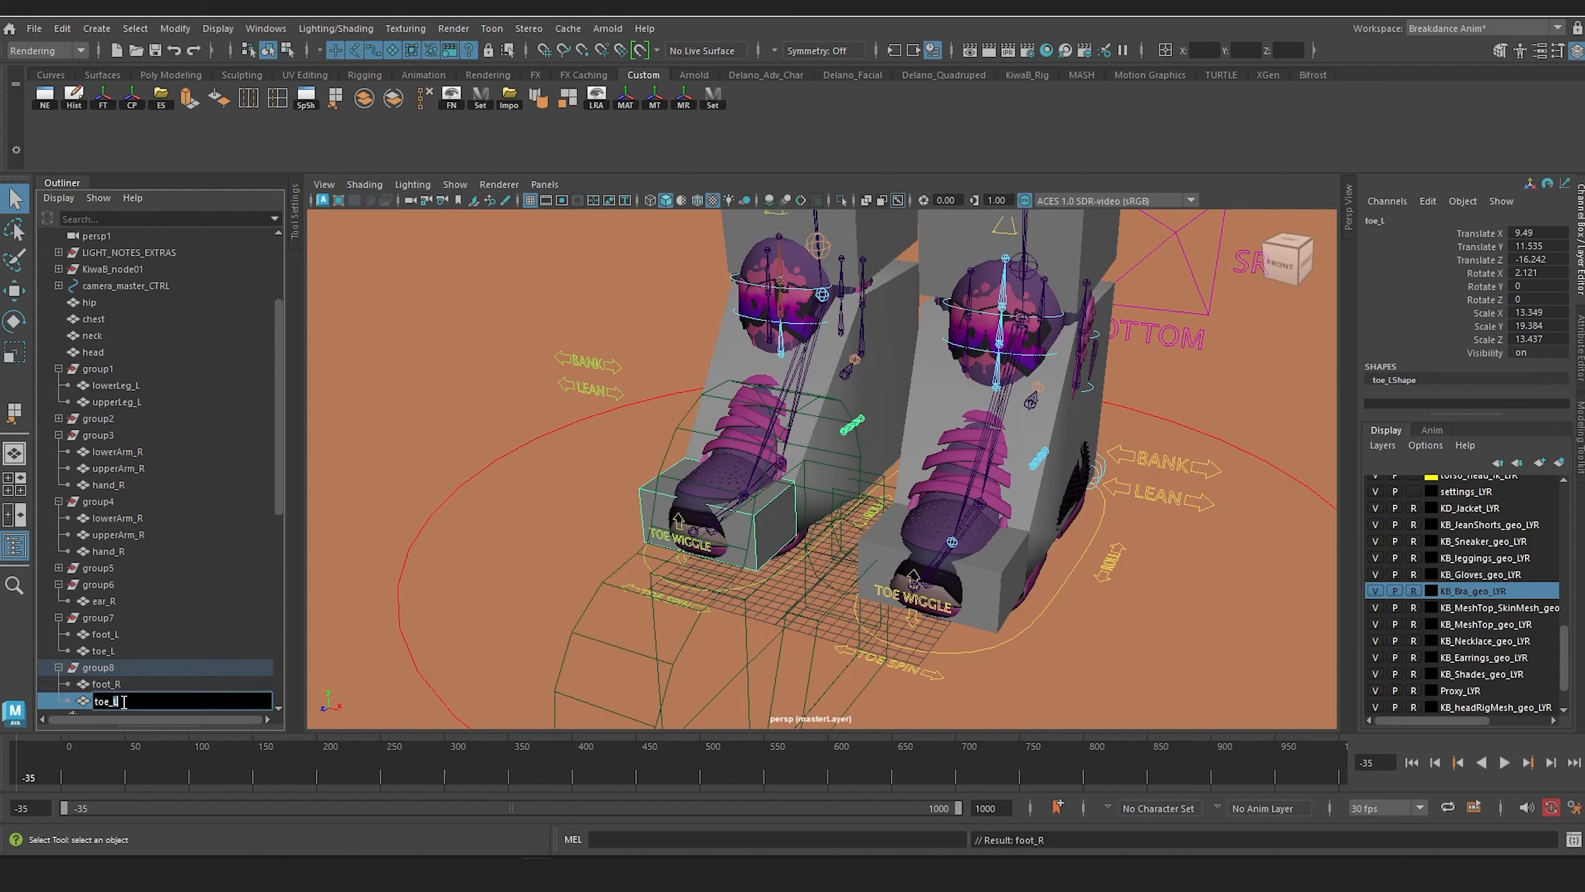
key("Return")
left_click(343, 509)
Step: Hide the character rig KiwaB_node01 so that only the proxy boxes are displayed
scroll(599, 448, "down", 5)
middle_click_drag(673, 406, 711, 541, "alt")
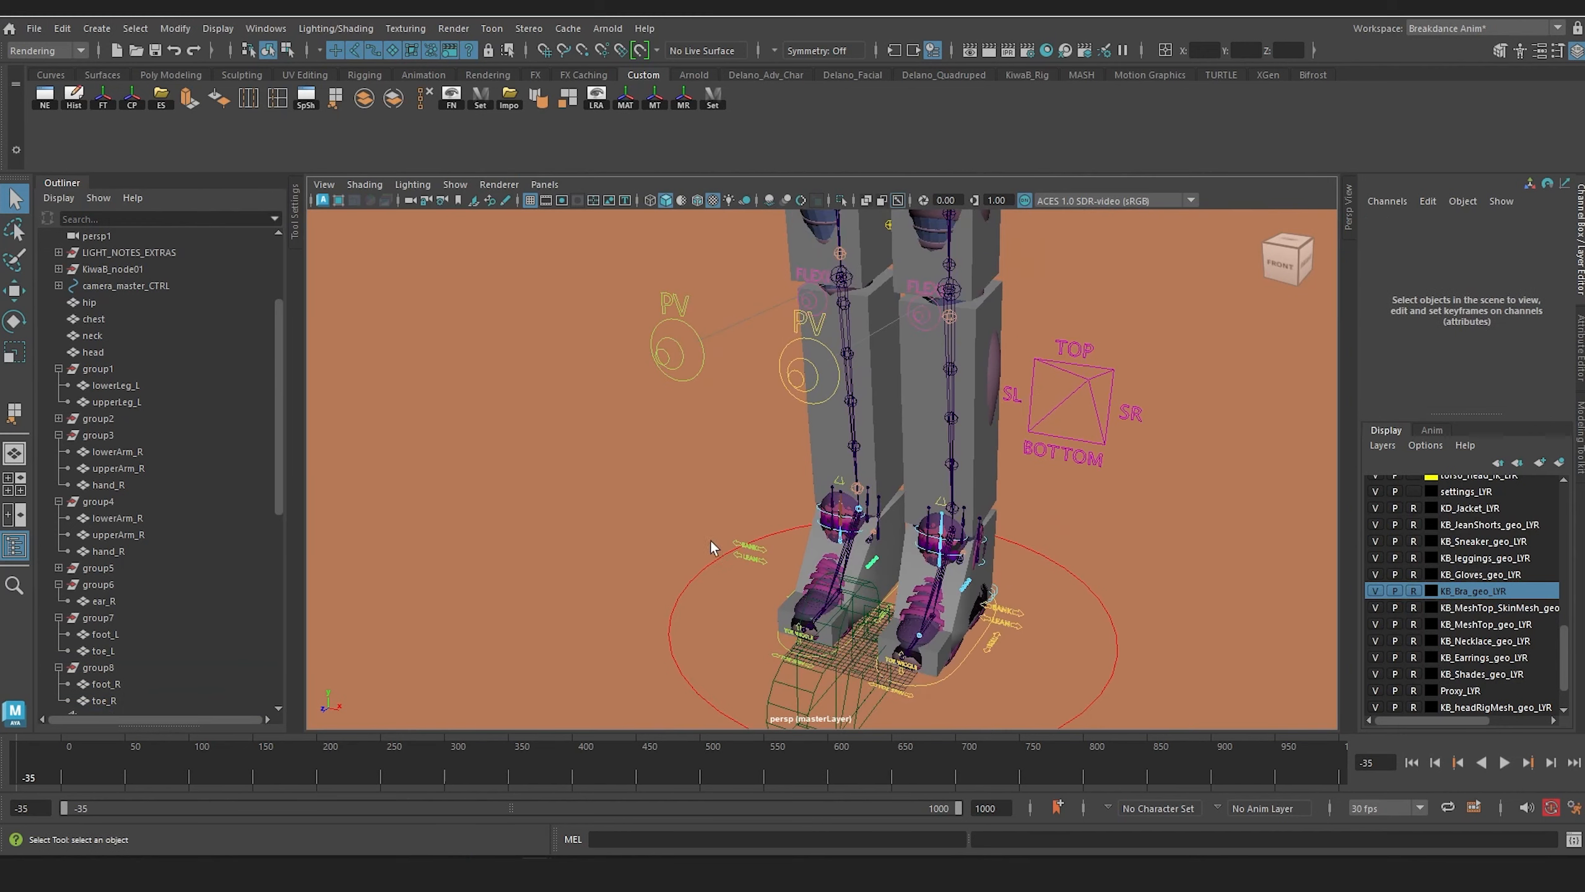
scroll(92, 402, "up", 3)
left_click(114, 403)
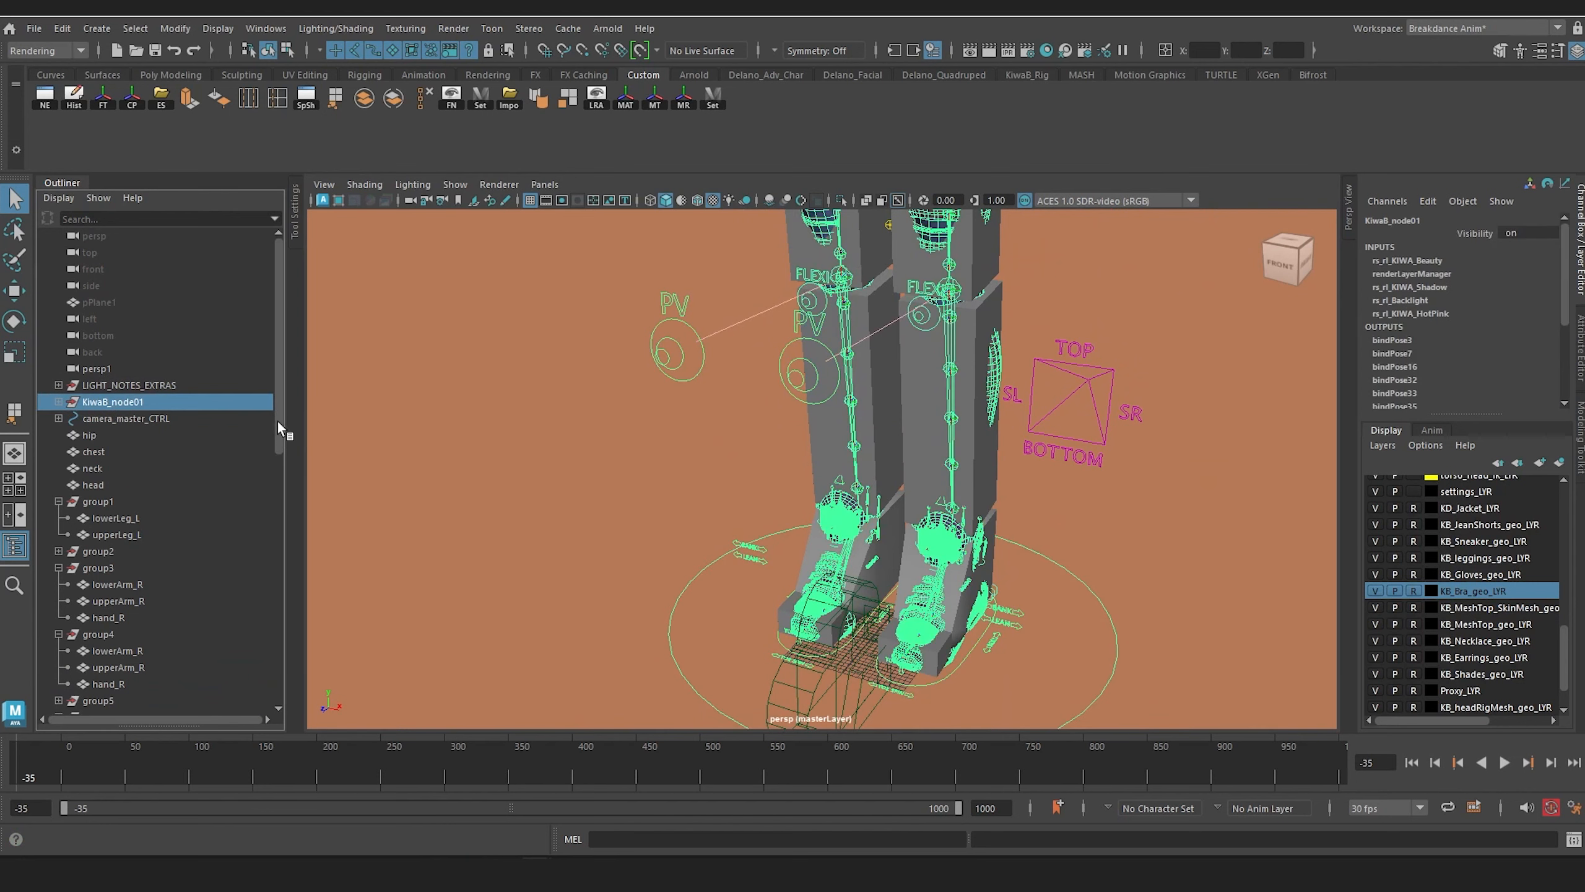
key("ctrl+h")
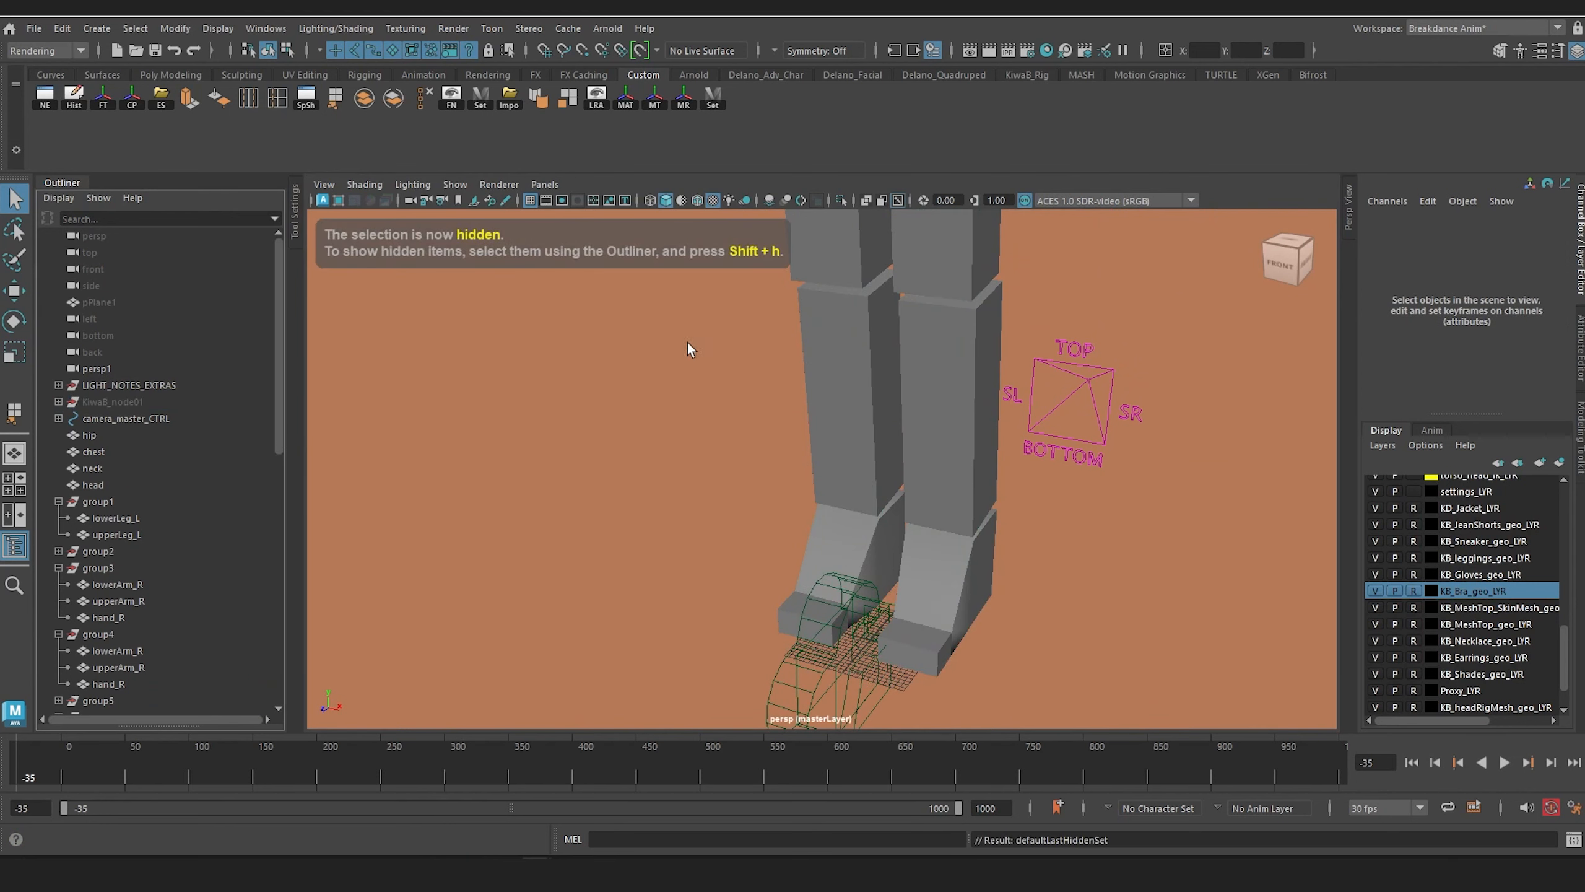
Step: Frame the whole proxy figure and turn on Wireframe on Shaded for the viewport
left_click_drag(687, 342, 975, 455, "alt")
left_click(365, 184)
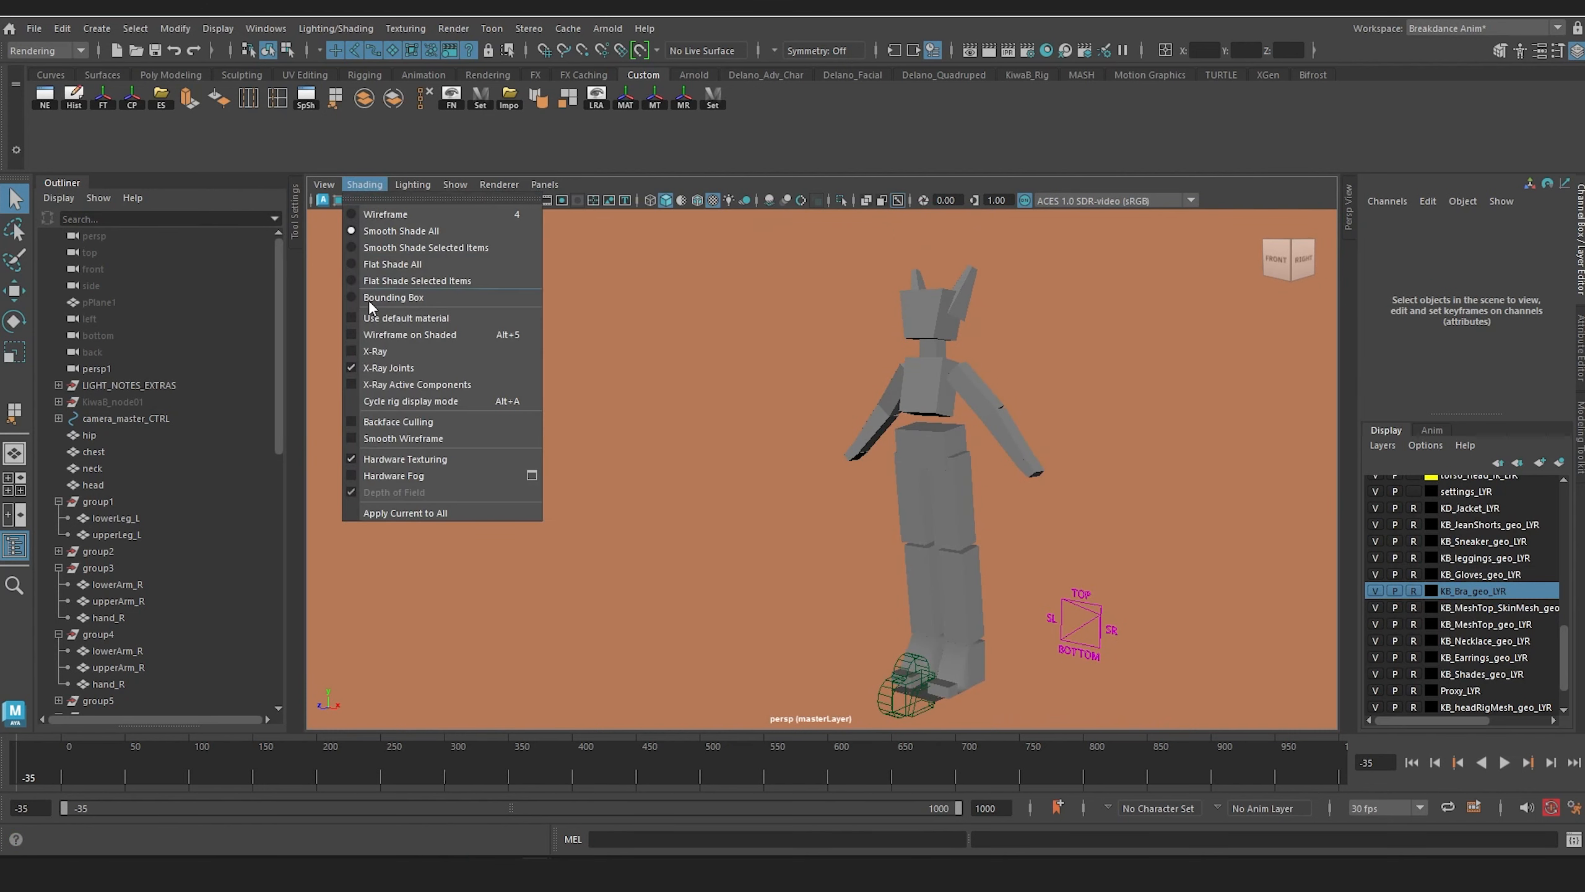
left_click(419, 338)
right_click_drag(979, 509, 995, 523, "alt")
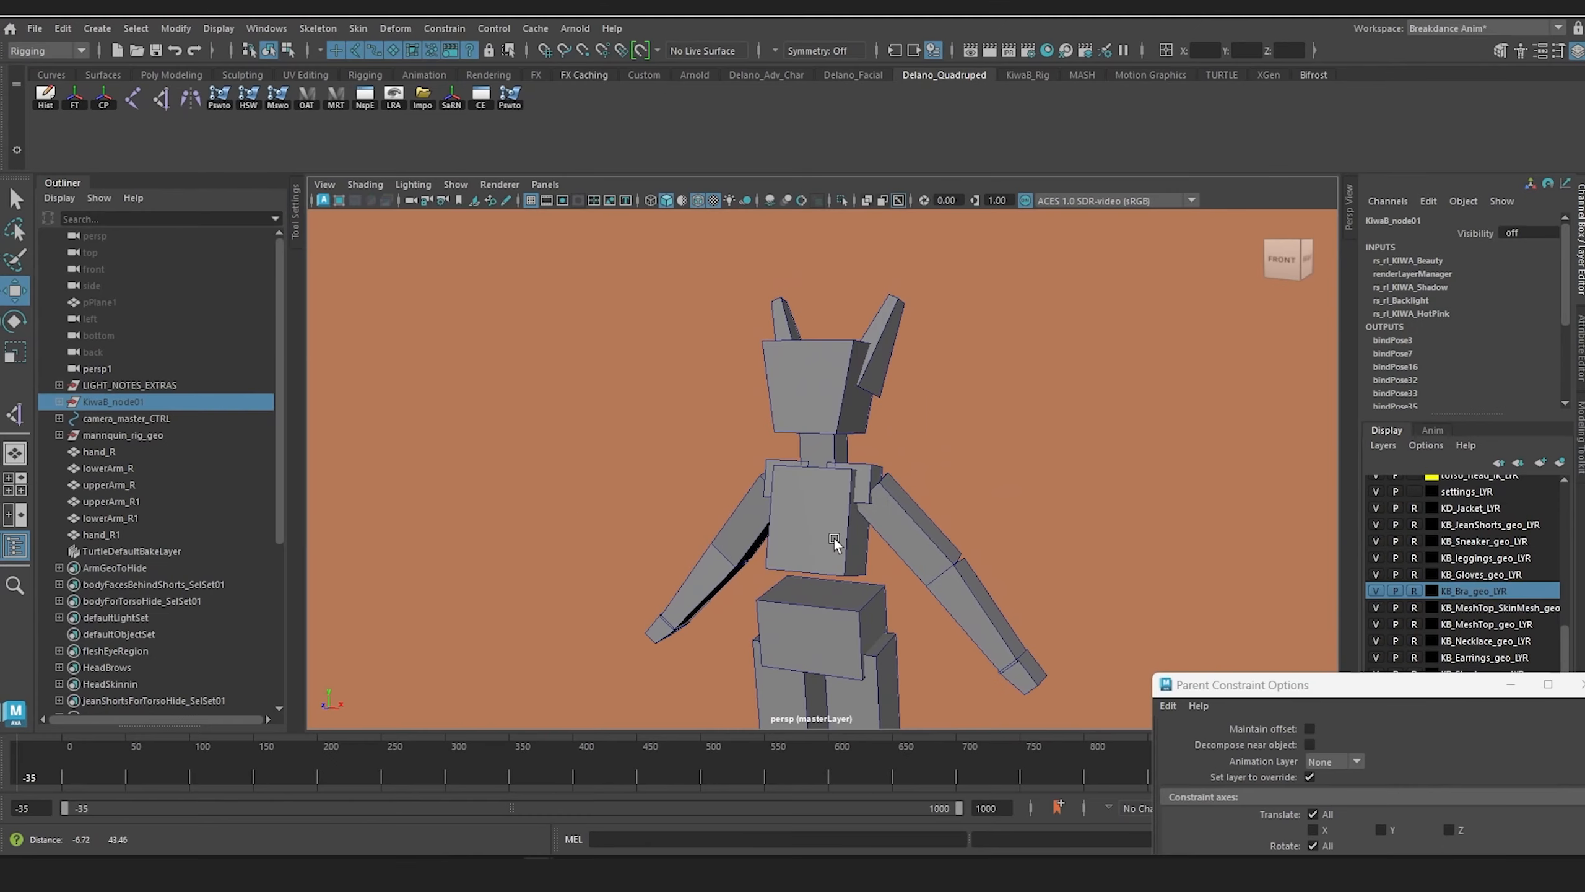
Step: Examine the shoulder boxes beside the neck and how the upper-body proxy pieces fit together
right_click_drag(825, 538, 983, 658, "alt")
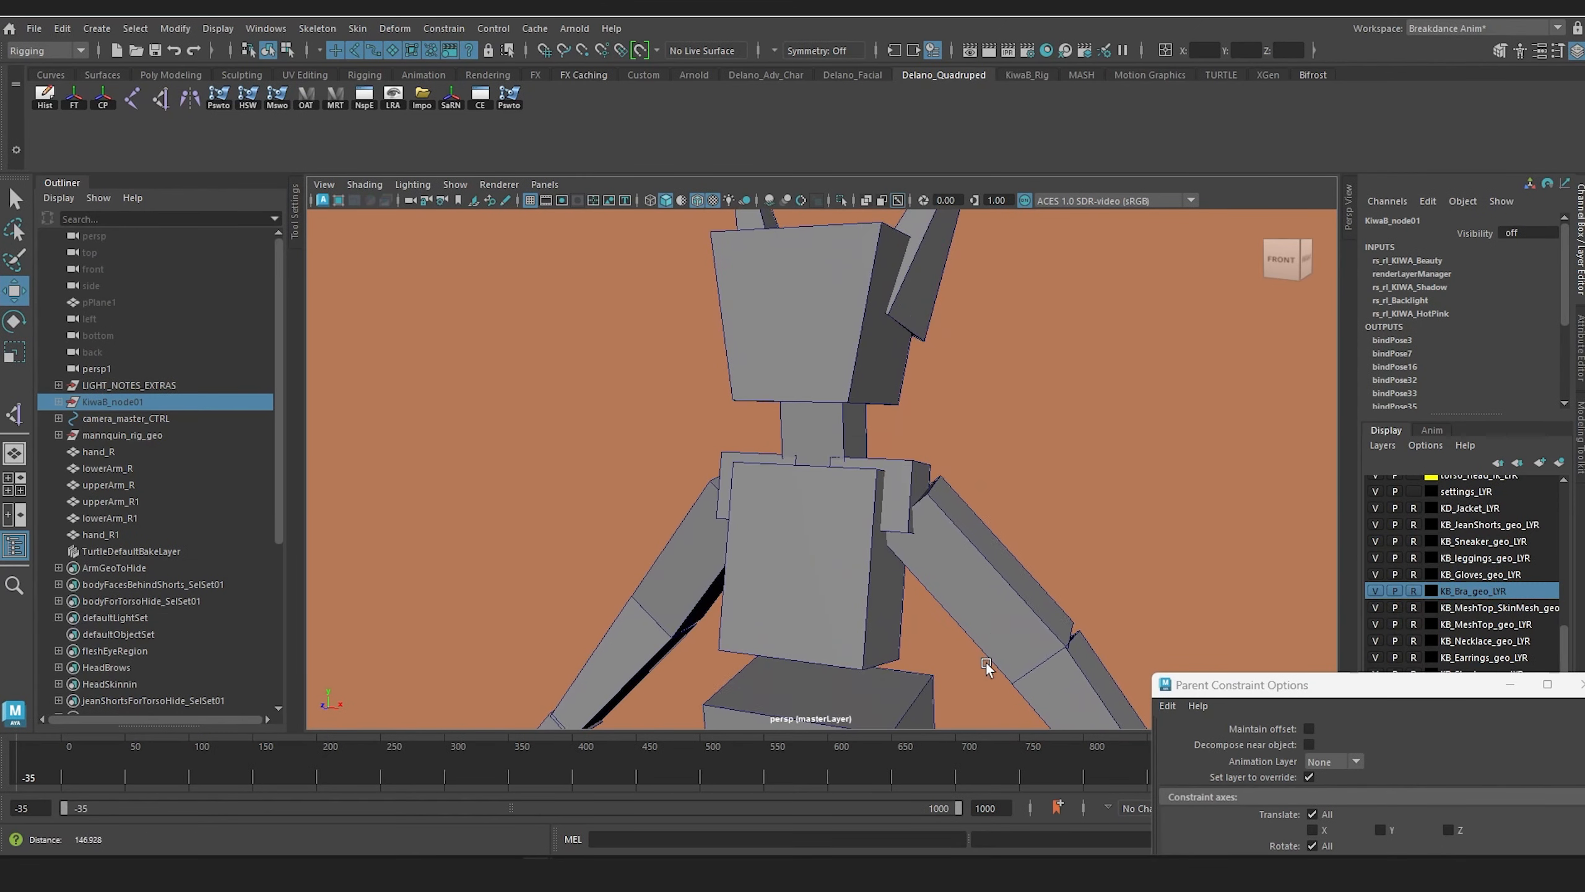
key("w")
left_click(910, 475)
left_click(769, 455)
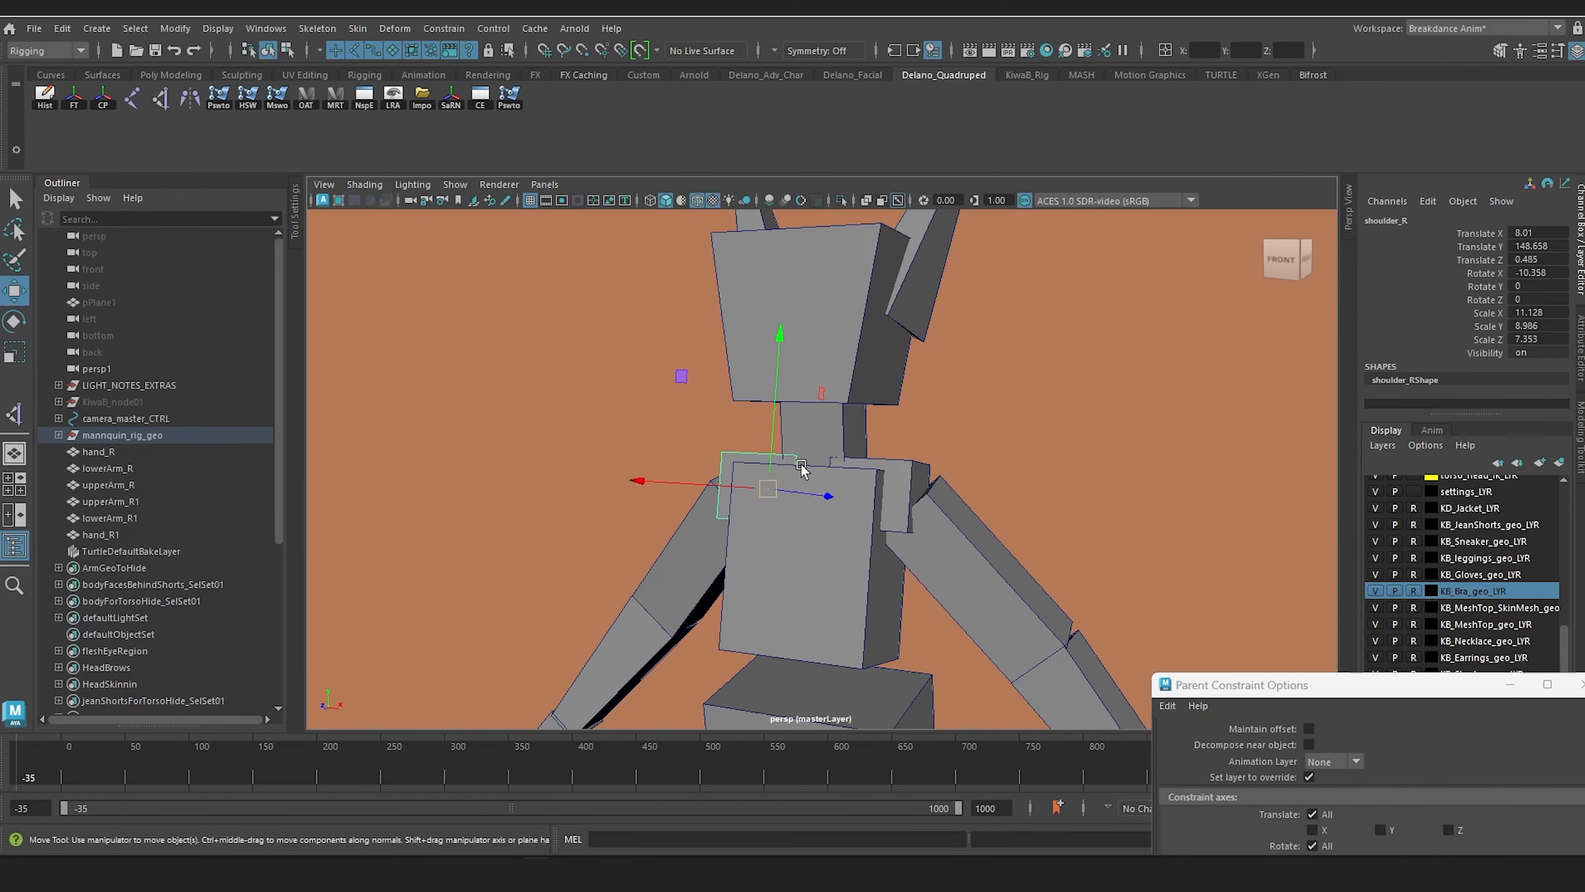
right_click_drag(961, 491, 919, 457, "alt")
middle_click_drag(919, 458, 888, 371, "alt")
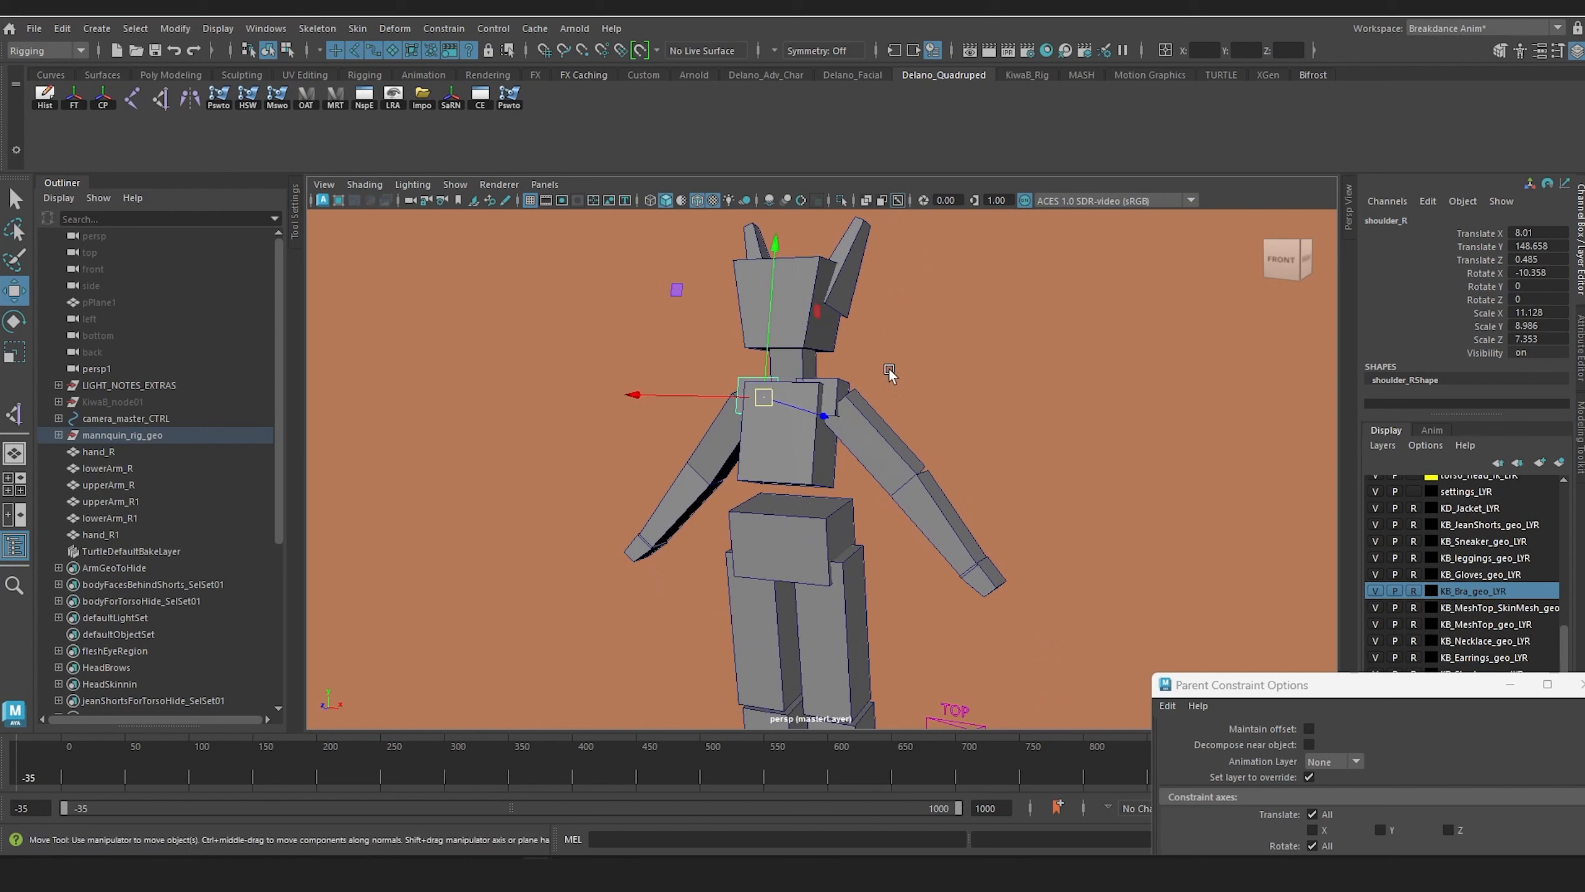
left_click_drag(888, 371, 842, 390, "alt")
Step: Unhide the character rig KiwaB_node01 over the proxy boxes
left_click(135, 402)
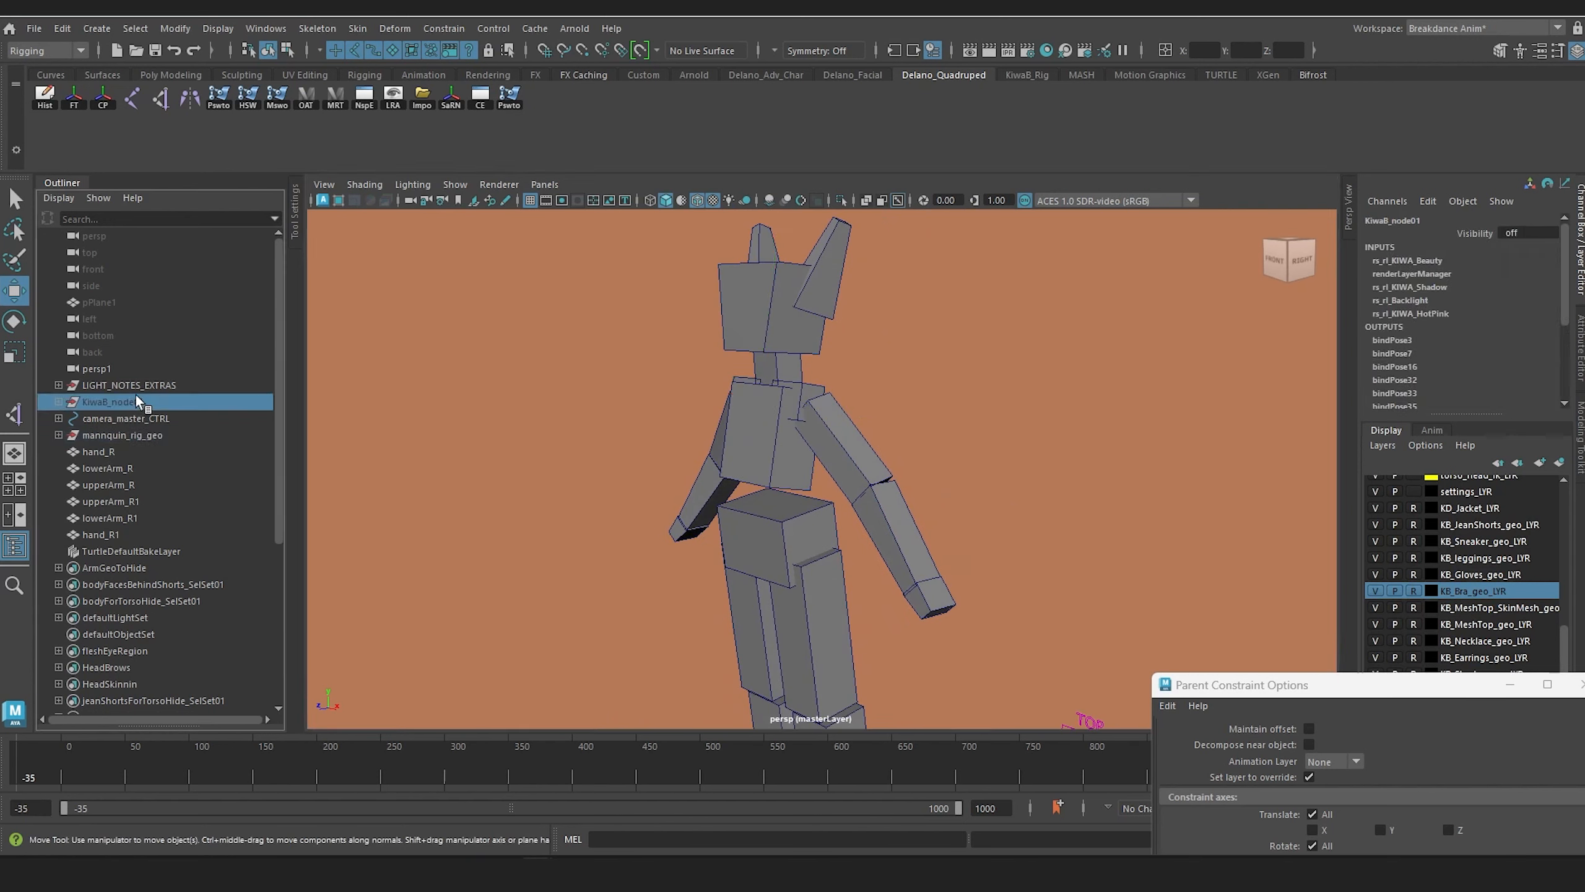
key("shift+h")
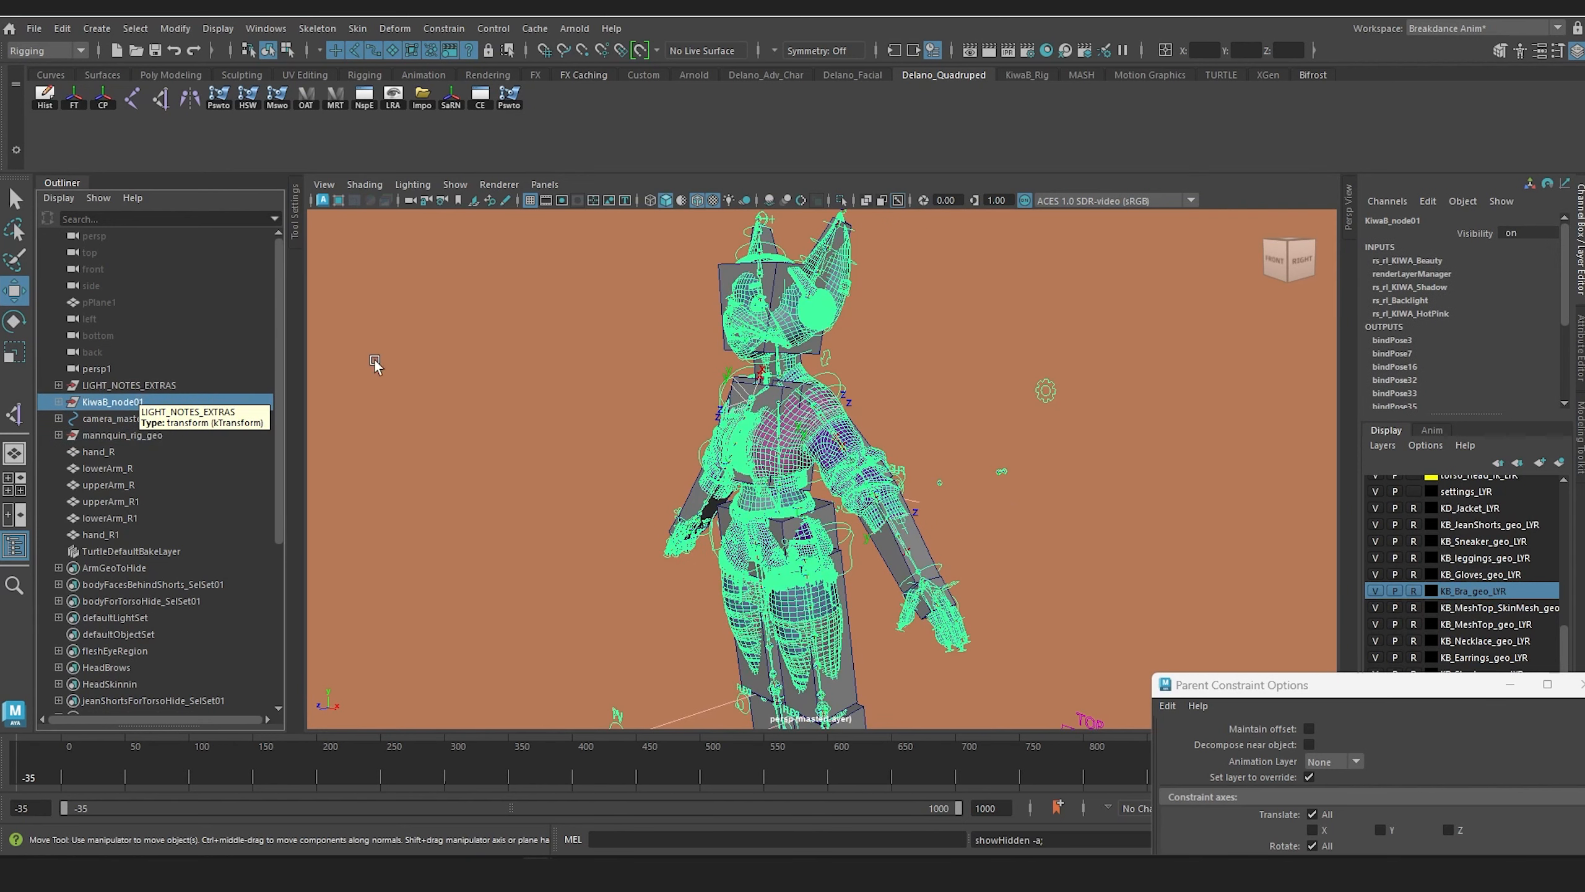
left_click_drag(821, 459, 811, 403, "alt")
Step: Select the tail settings control behind the character and switch its Tail Visibility on
left_click_drag(1038, 319, 1096, 406)
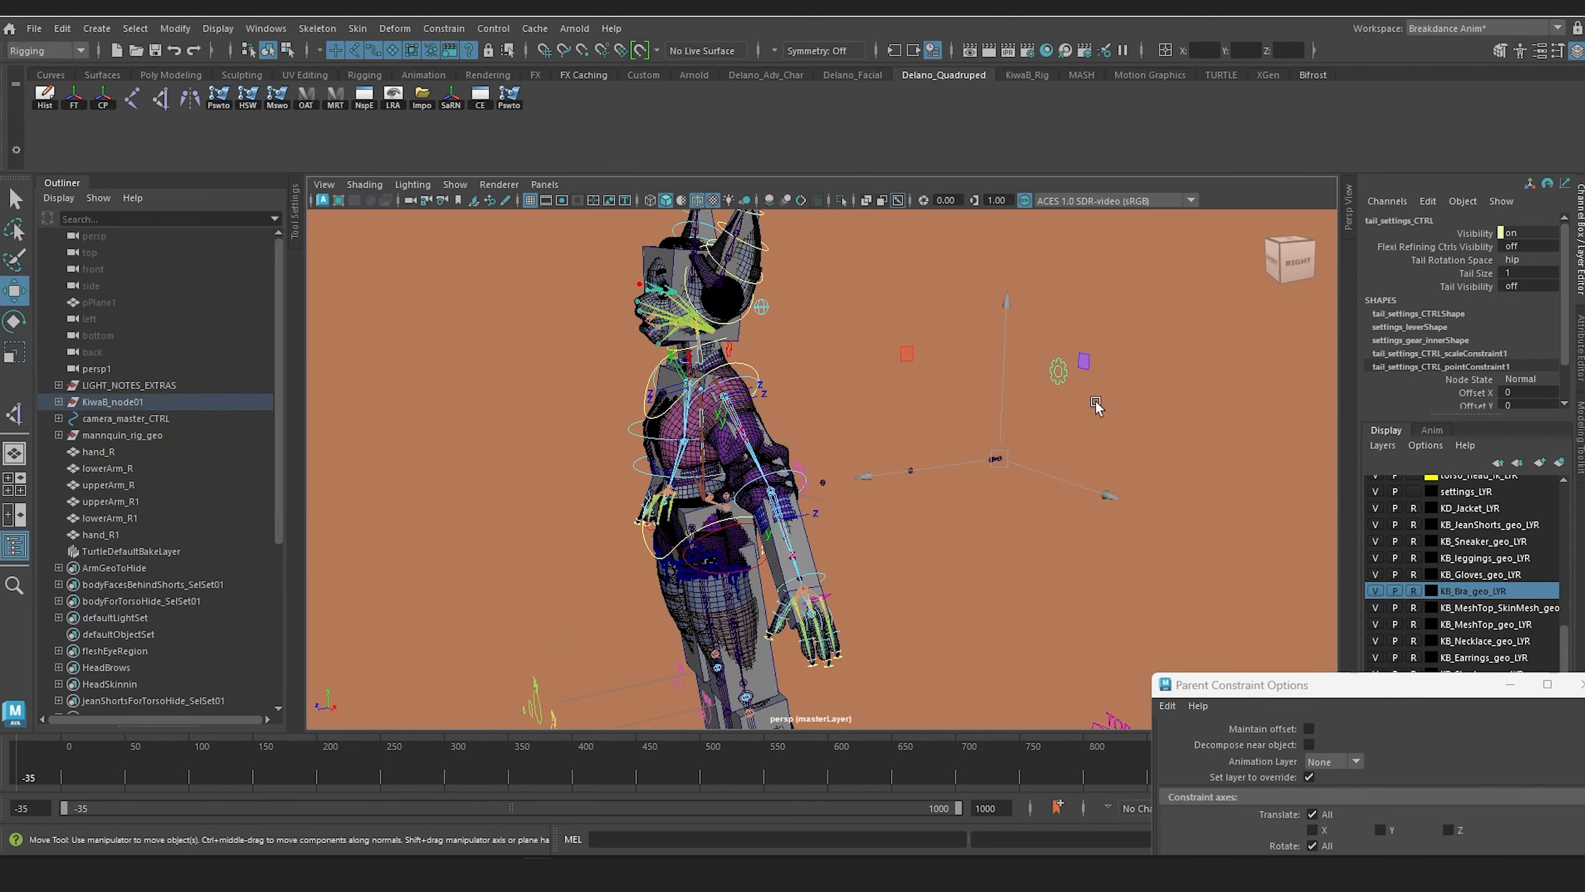
left_click_drag(936, 426, 770, 458, "alt")
left_click_drag(976, 518, 1019, 512, "alt")
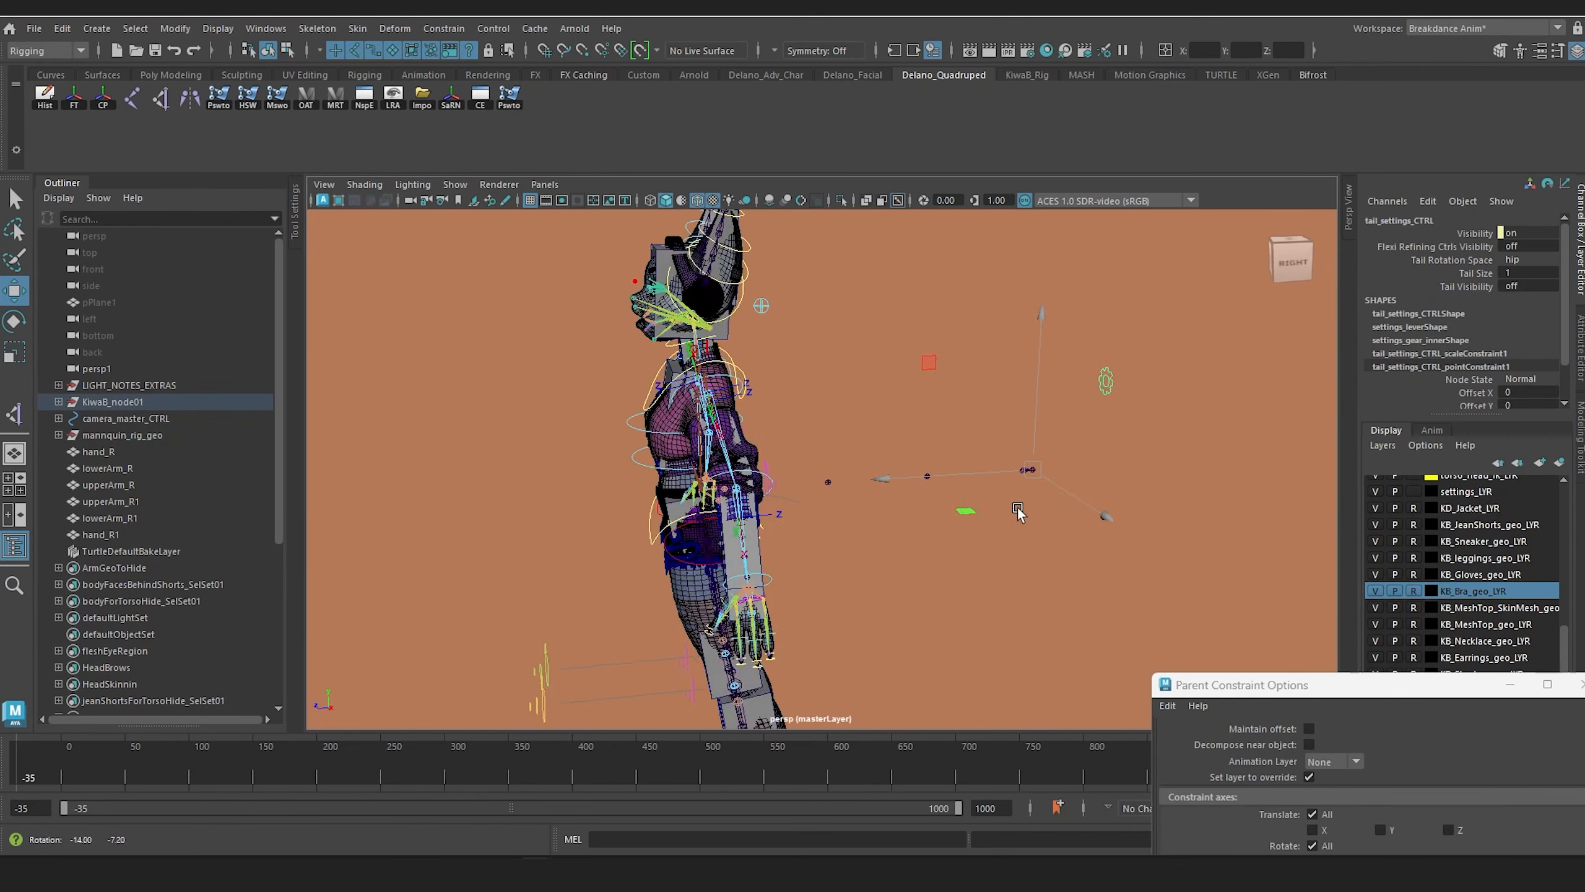
left_click(1482, 285)
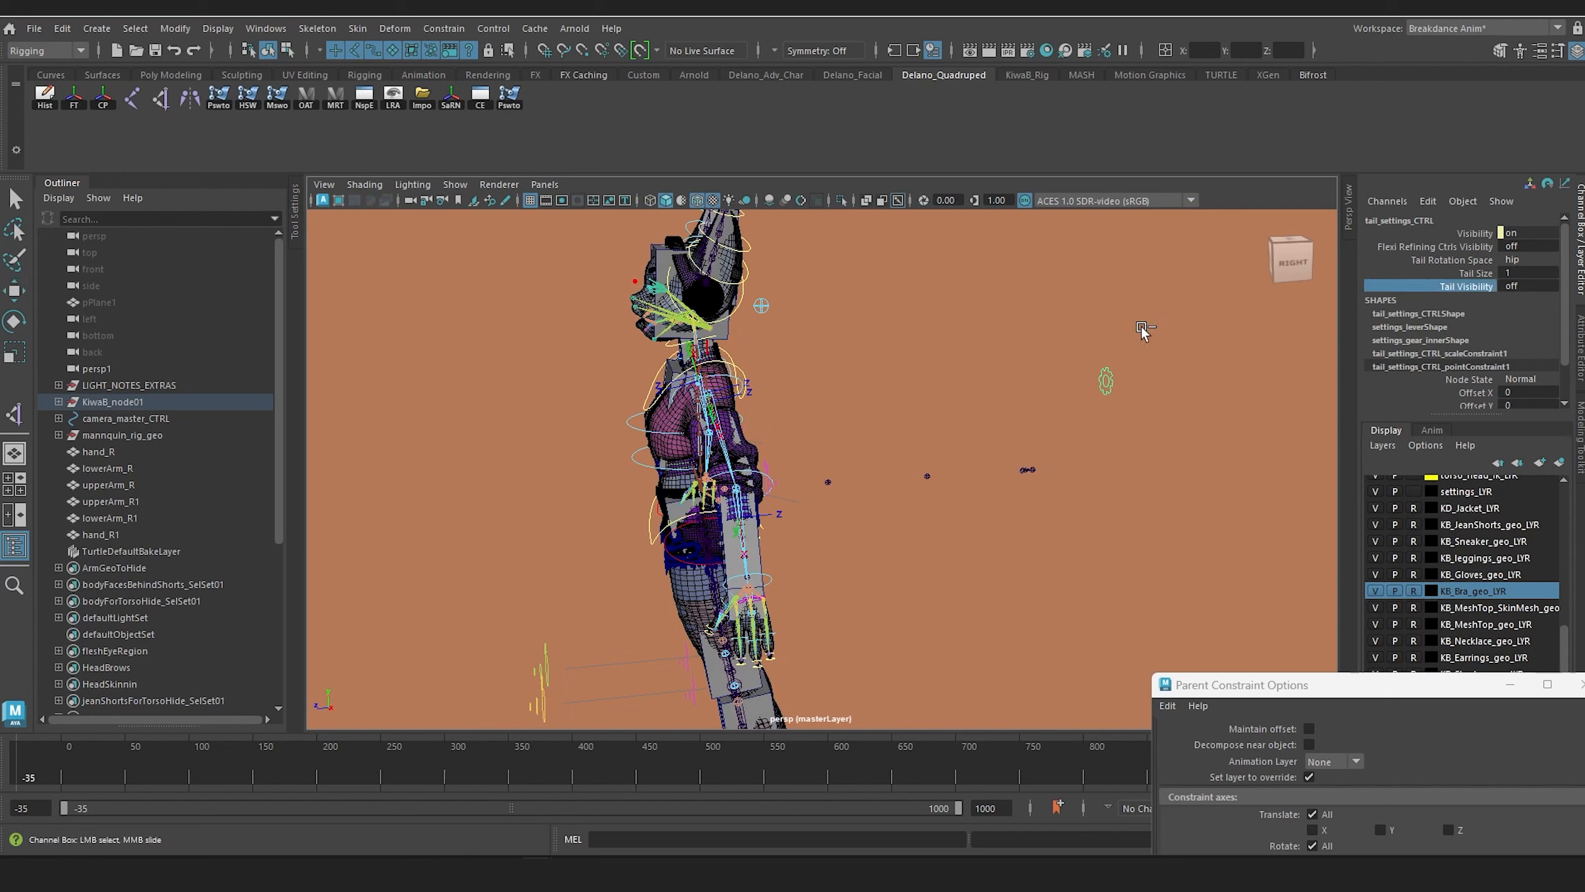
middle_click_drag(1141, 327, 1166, 334)
left_click_drag(1117, 367, 694, 430, "alt")
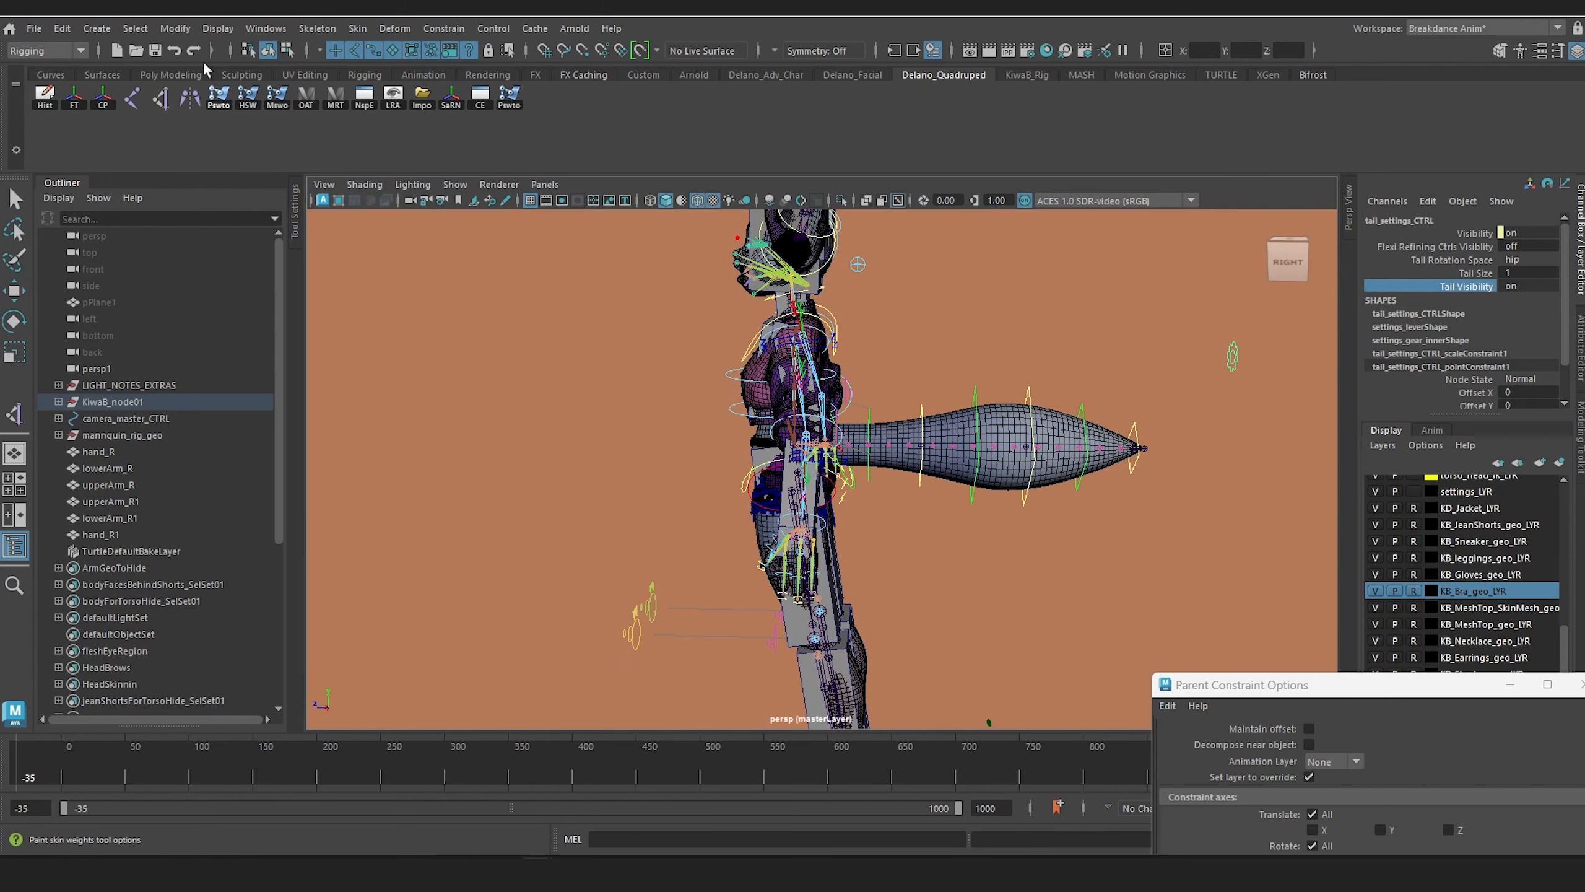
Step: Create a polygon cube and move it to the tail base at about Translate Y 118.382 and Z -17
left_click(96, 29)
mouse_move(250, 92)
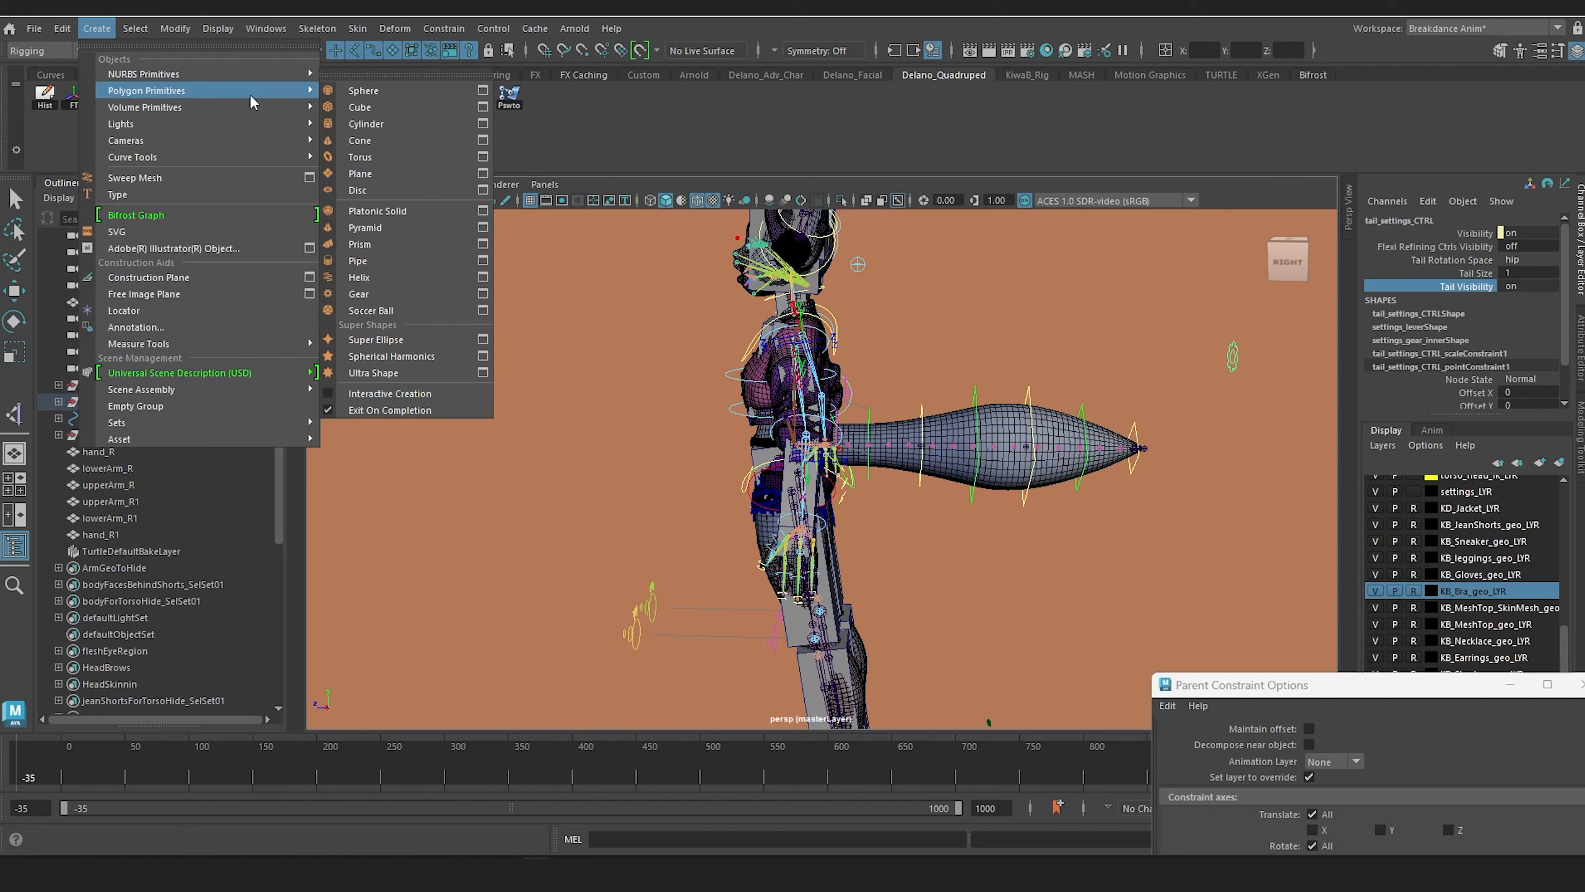
left_click(422, 108)
scroll(881, 486, "down", 5)
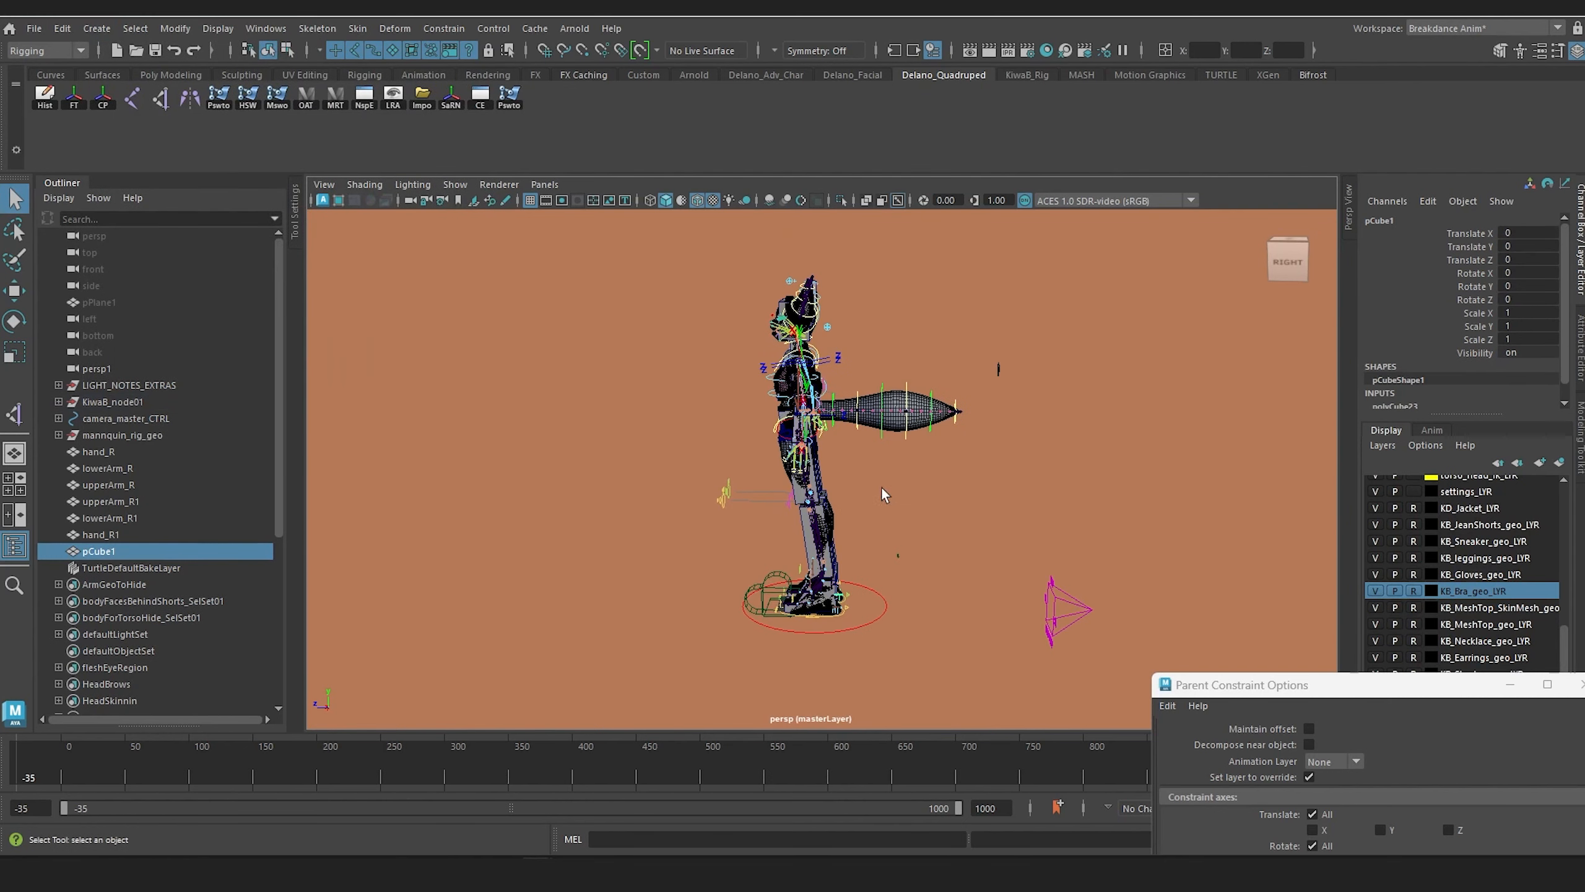
scroll(833, 548, "up", 2)
key("w")
left_click_drag(793, 489, 793, 259)
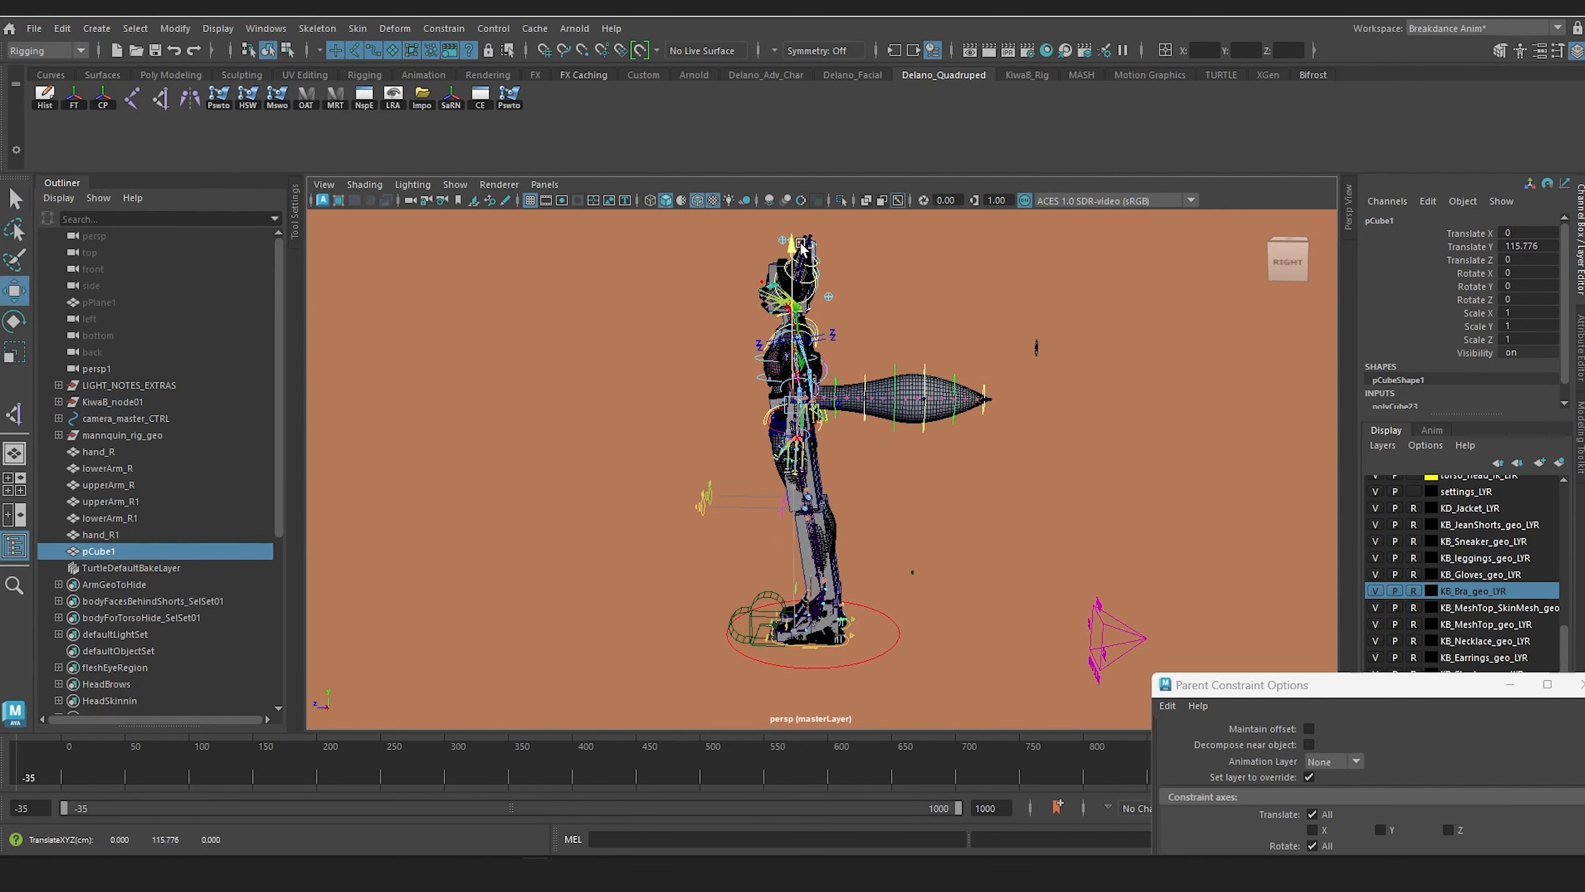
mouse_move(649, 406)
left_mouse_down()
mouse_move(711, 411)
mouse_move(671, 402)
left_mouse_up()
key("f")
scroll(888, 484, "down", 7)
left_click_drag(819, 496, 800, 527, "alt")
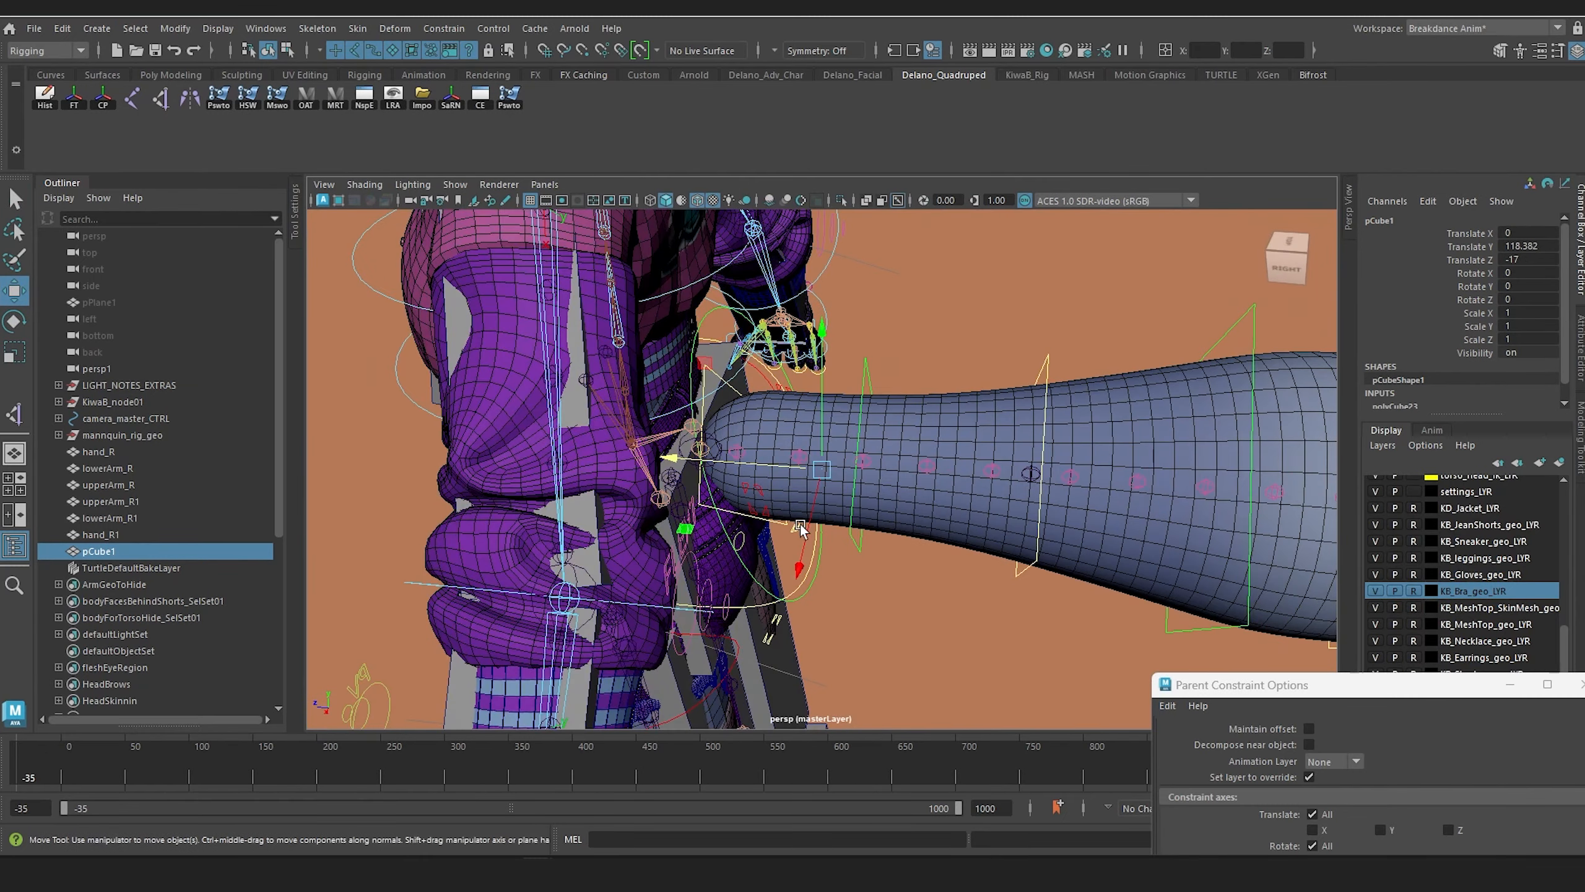
Step: Fit the cube around the tail base at scale 10.671, 10.671, 12.306 and about Translate Y 119.723, Z -14.536
key("r")
left_click_drag(821, 469, 933, 506)
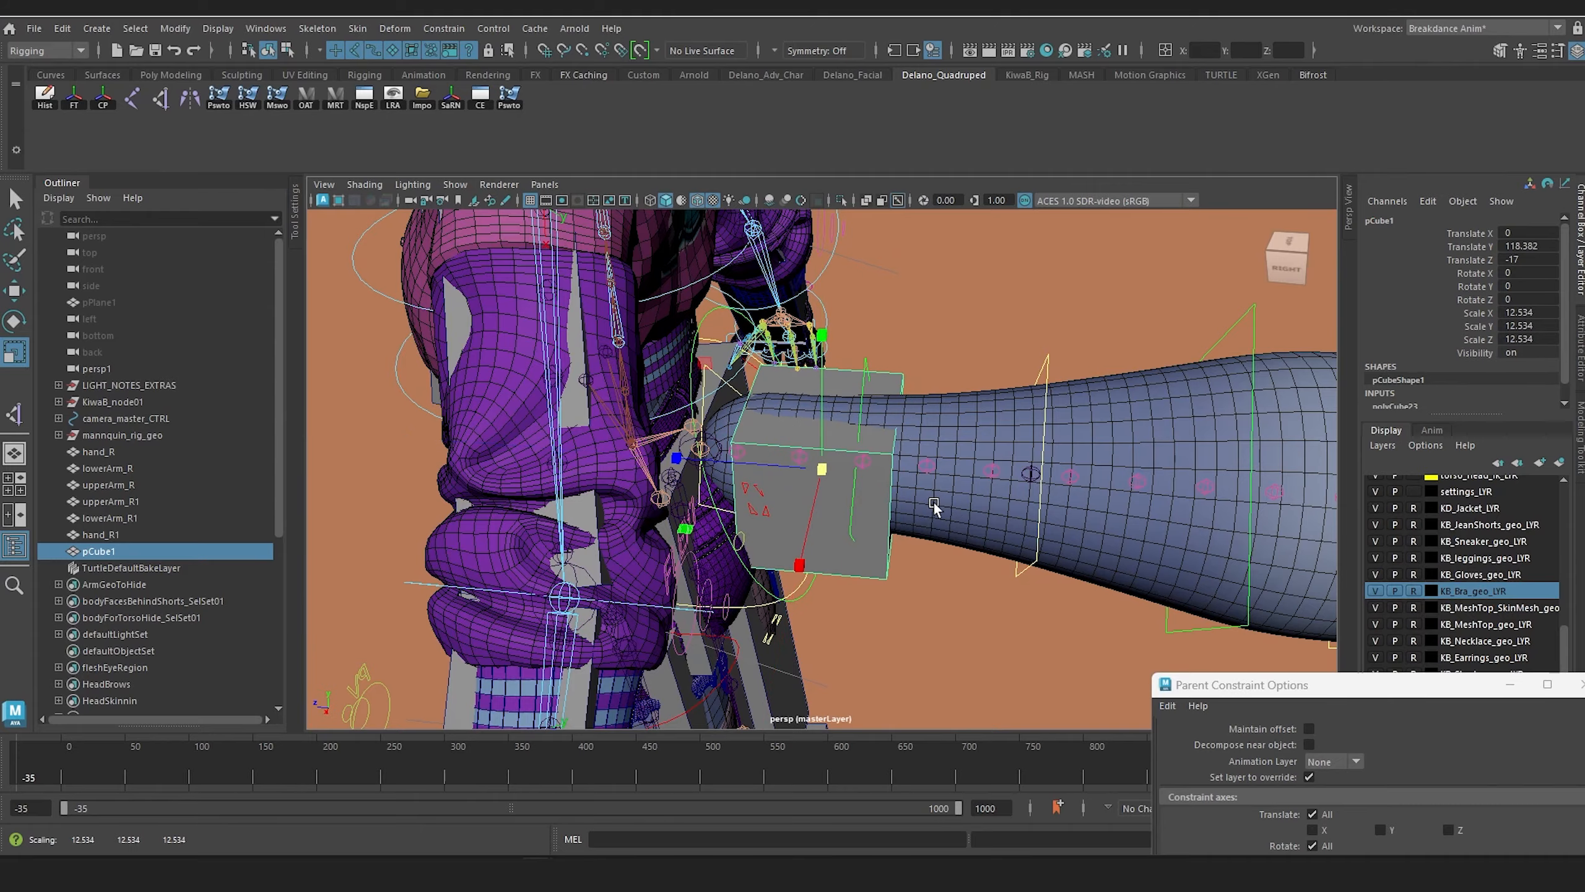
left_click_drag(678, 458, 661, 455)
left_click(660, 456)
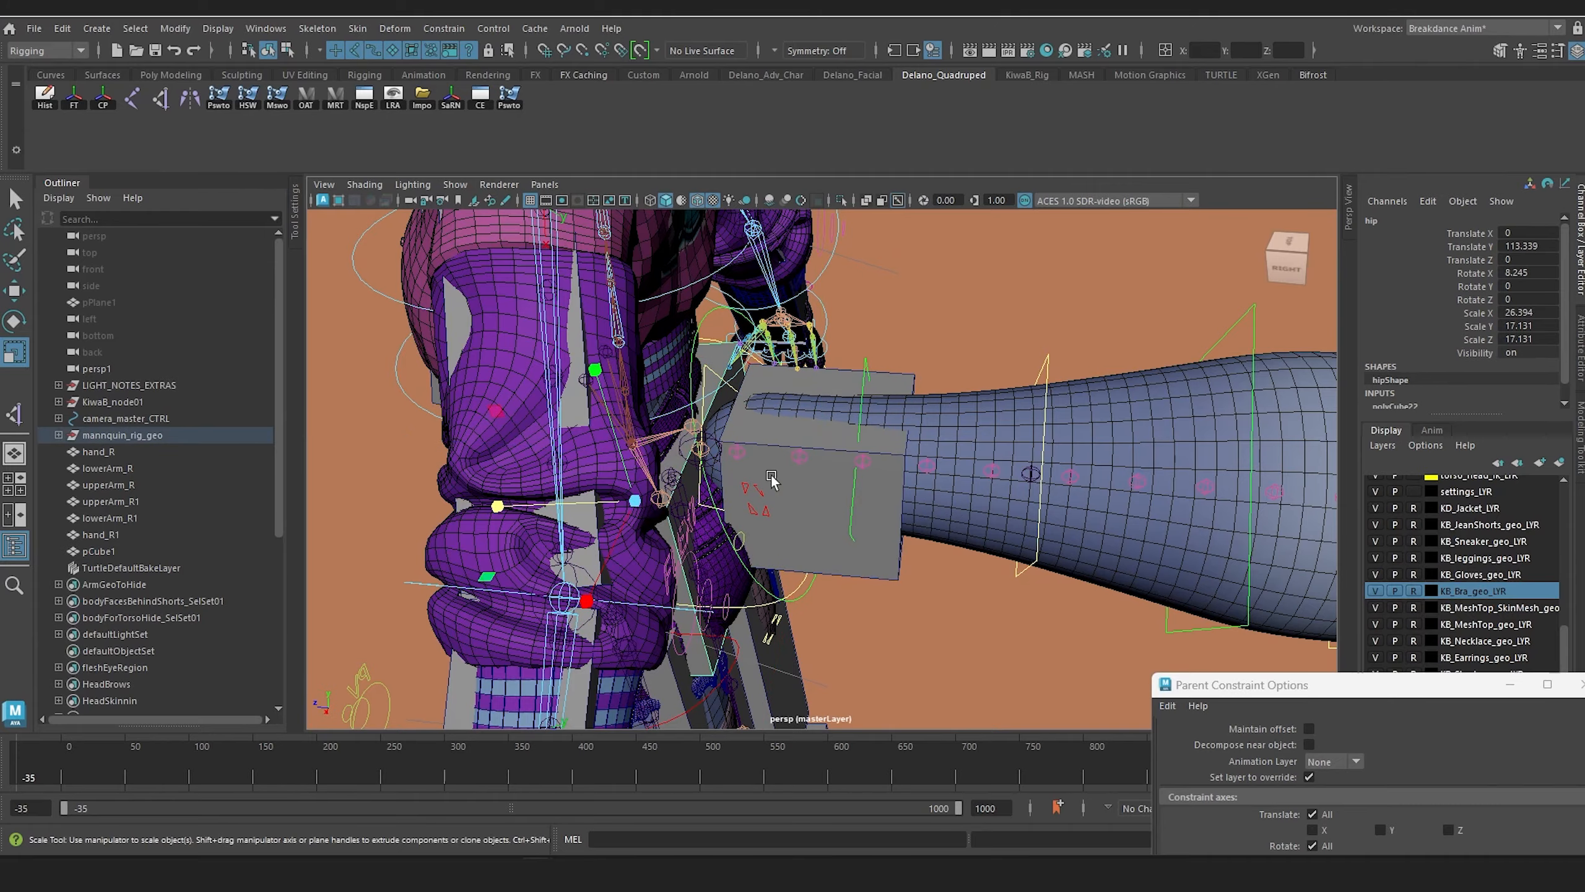
left_click(823, 503)
left_click_drag(824, 503, 658, 449, "alt")
key("w")
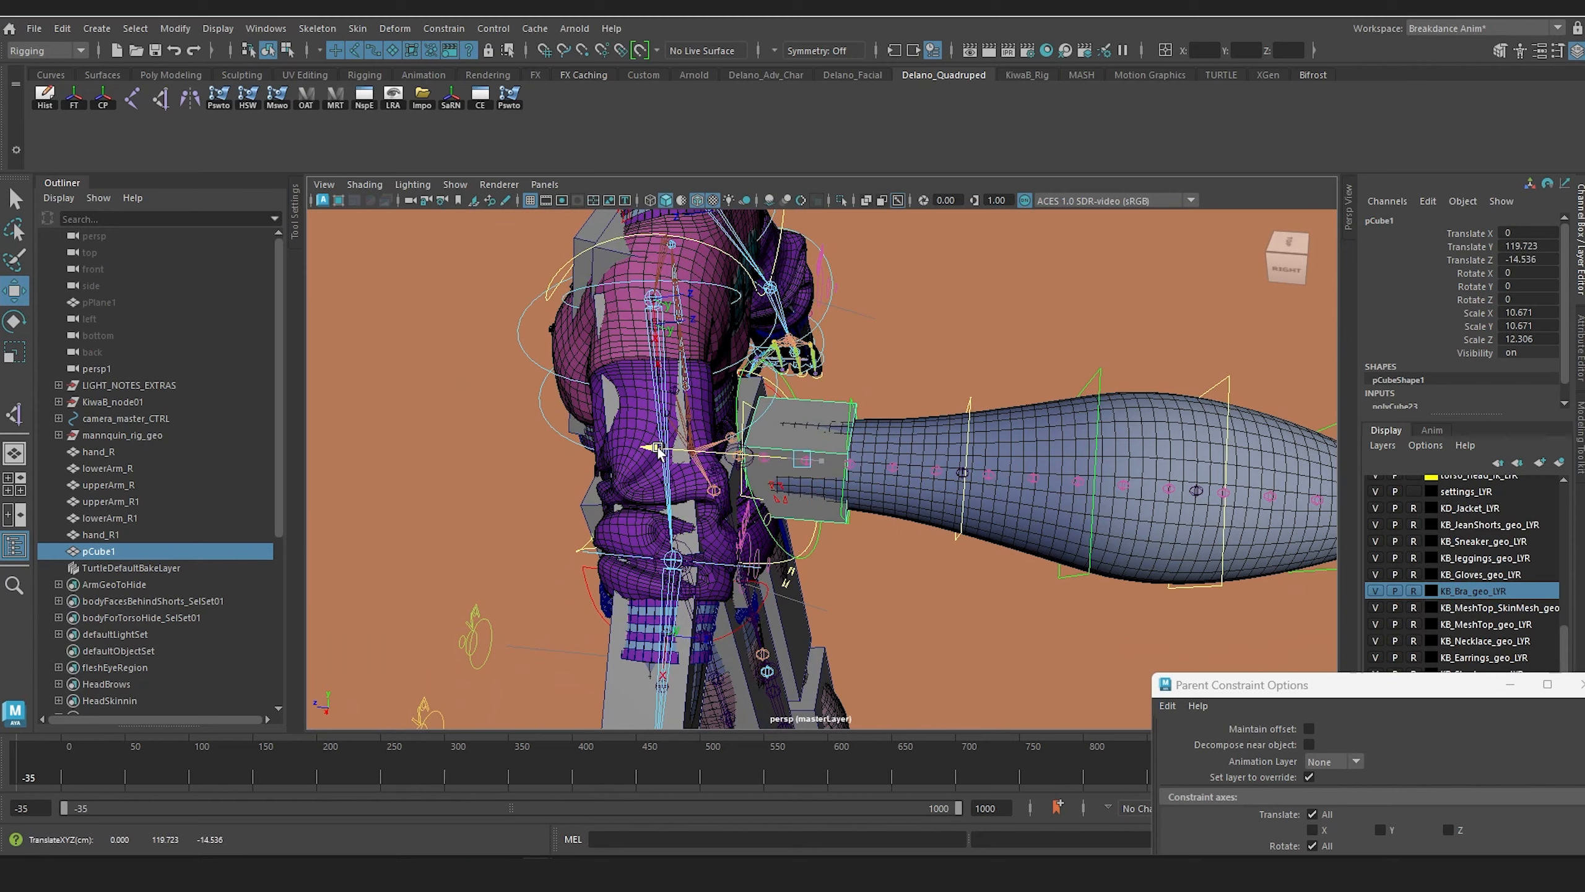
Step: Duplicate the tail-base box, move the copy along the tail to about Translate Z -34.036, and scale it to about 12.582, 12.582, 14.51
scroll(869, 497, "down", 4)
mouse_move(870, 500)
left_mouse_down("alt")
mouse_move(872, 586)
mouse_move(876, 520)
left_mouse_up("alt")
scroll(876, 520, "up", 5)
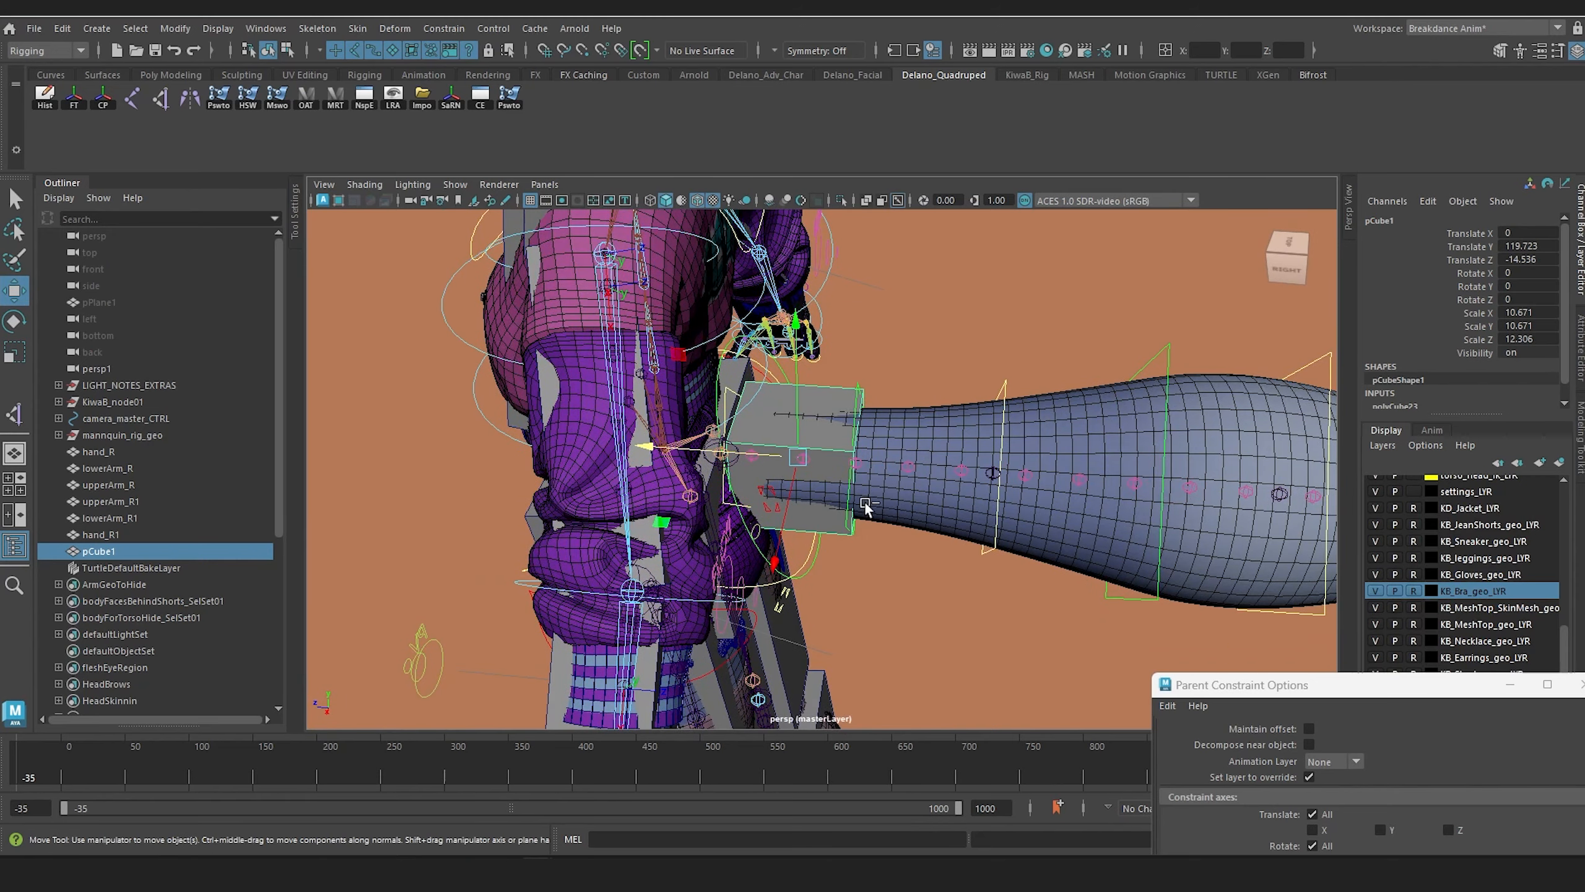
key("ctrl+d")
left_click_drag(647, 442, 804, 478)
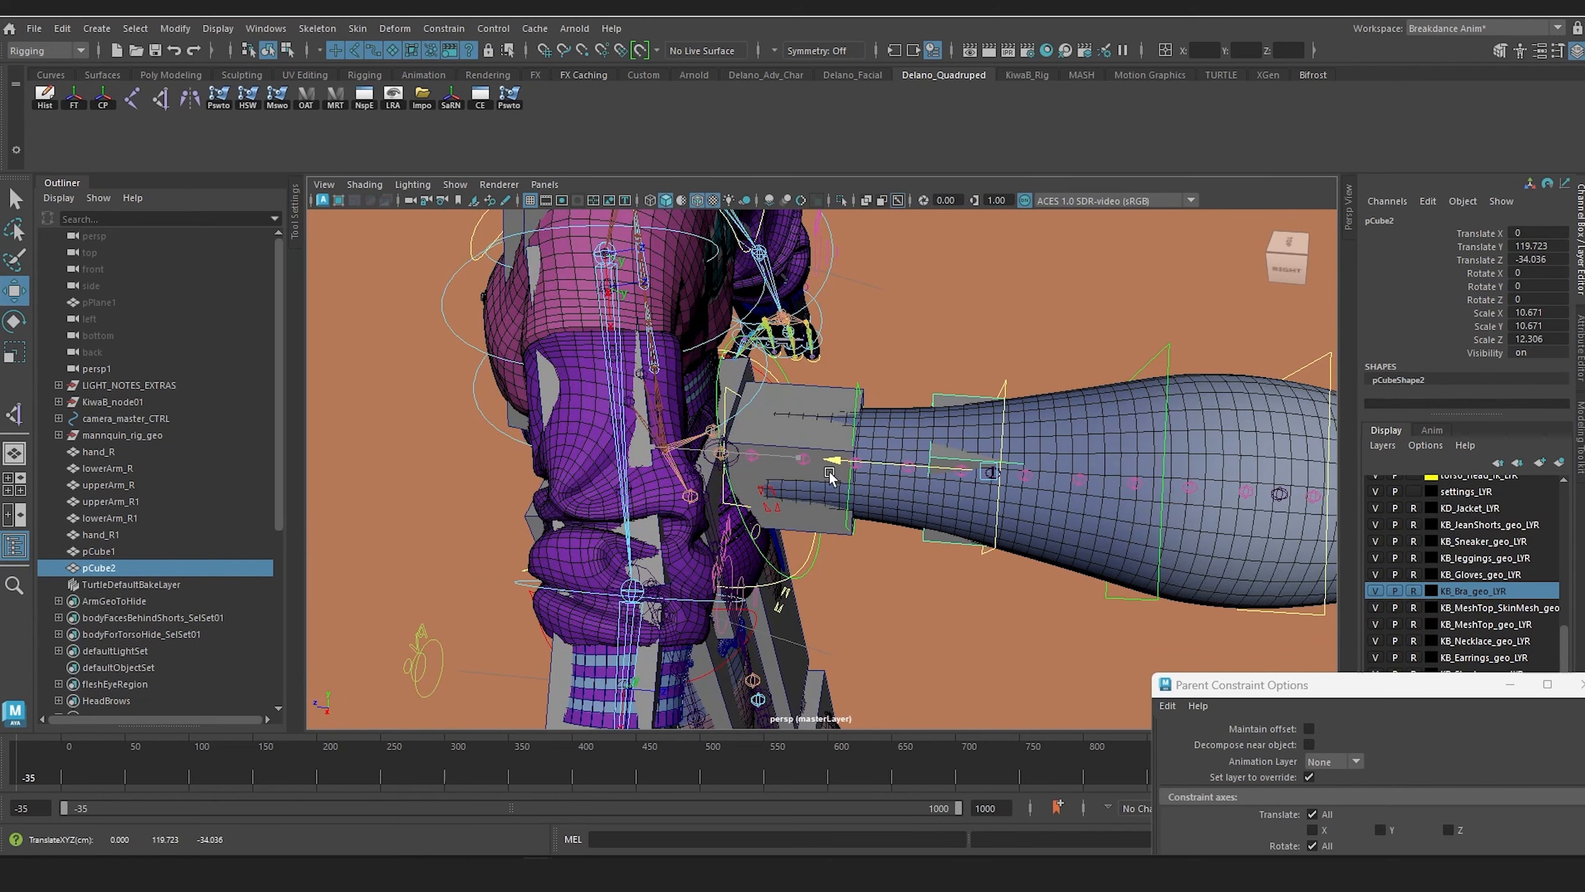
middle_click_drag(1011, 478, 850, 449, "alt")
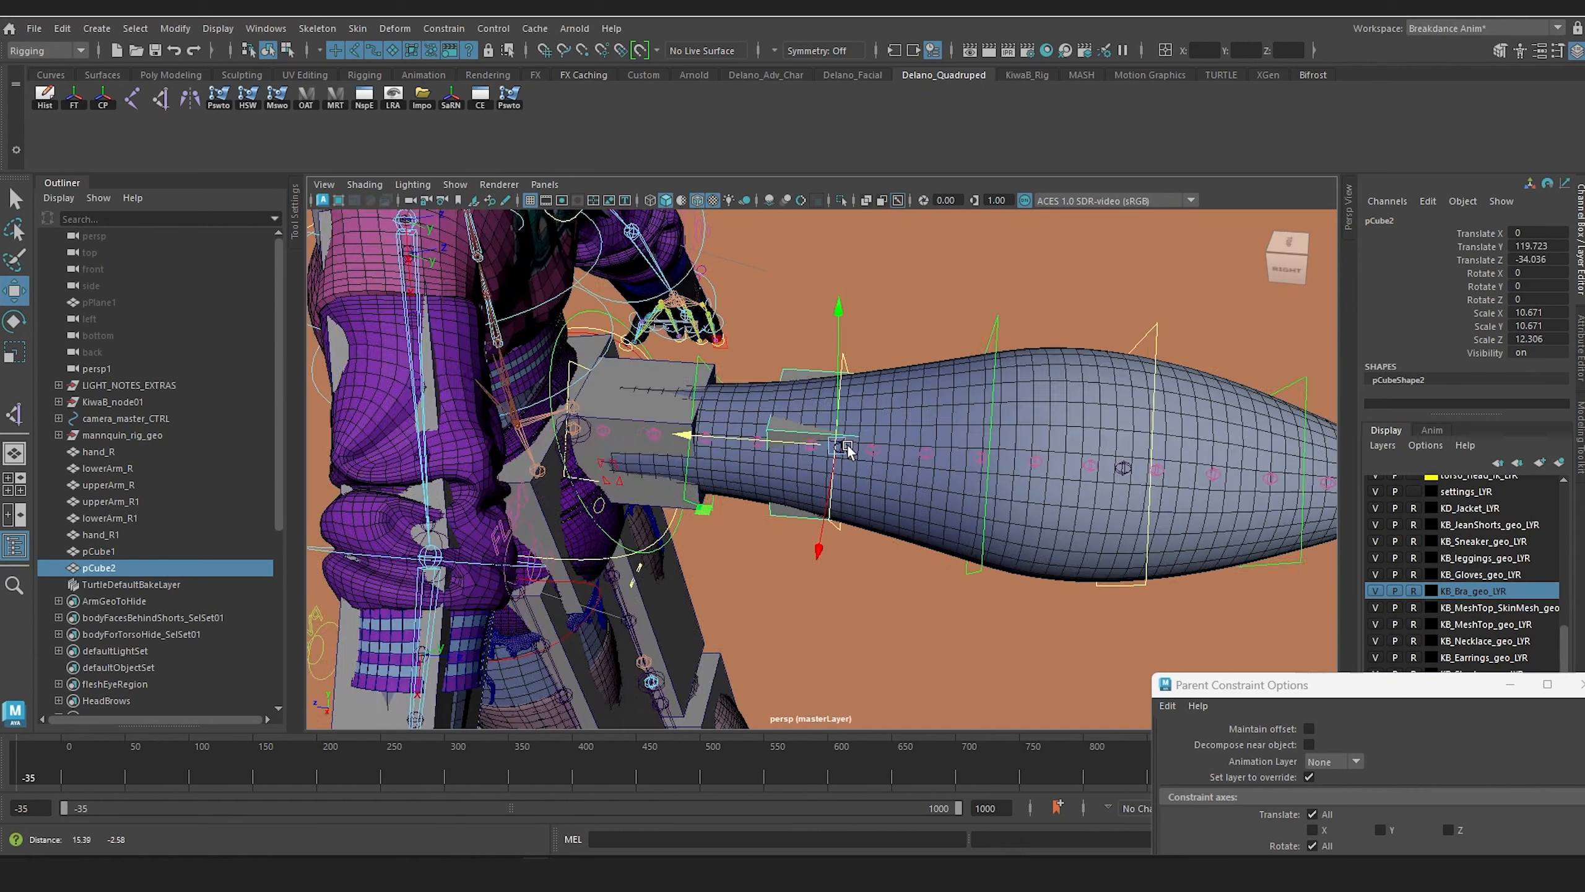
scroll(863, 460, "down", 2)
left_click_drag(850, 449, 886, 459, "alt")
key("r")
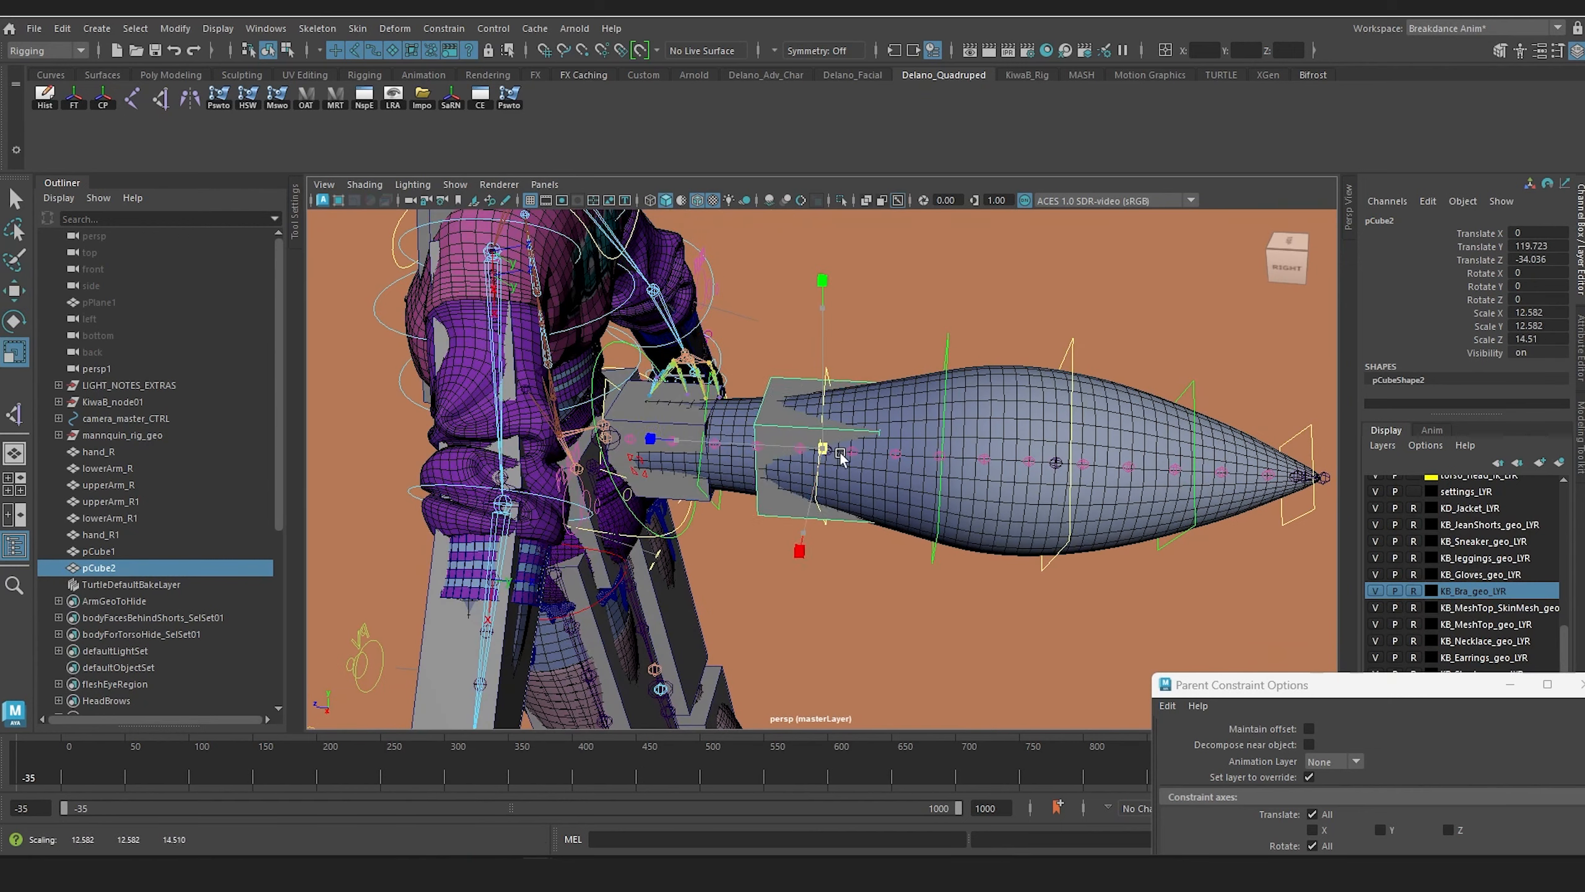
Step: Duplicate the second tail box, place the copy at about Translate Z -49.491, and scale it to about 22.805, 22.805, 26.301
key("w")
left_click_drag(663, 442, 862, 486)
key("ctrl+d")
key("r")
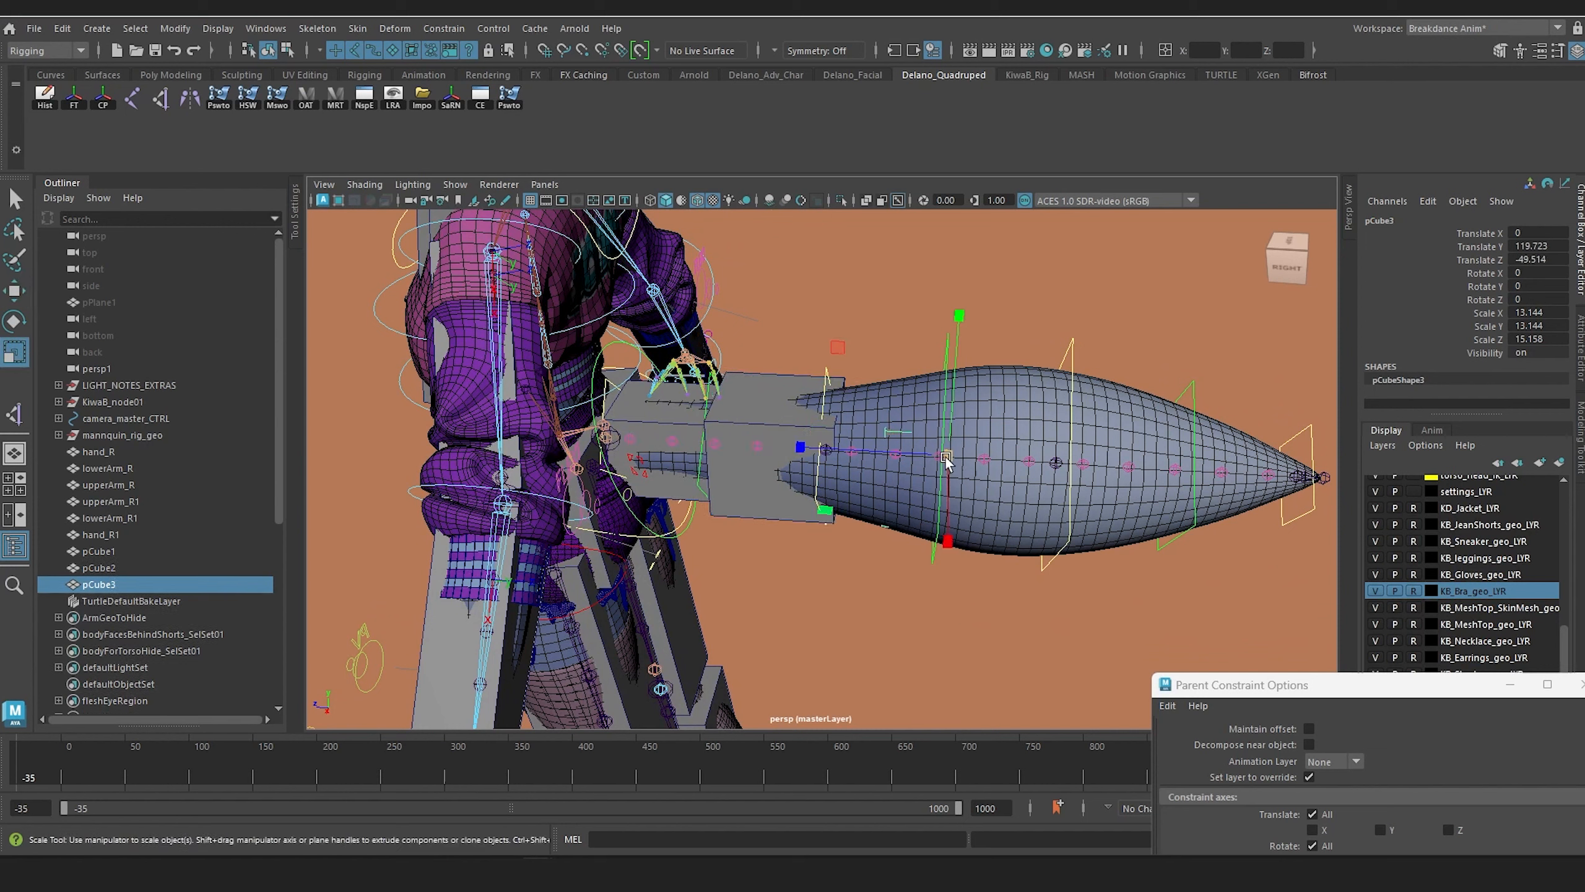
left_click_drag(946, 460, 793, 453)
key("w")
left_click_drag(939, 500, 904, 462, "alt")
middle_click_drag(904, 462, 855, 467, "alt")
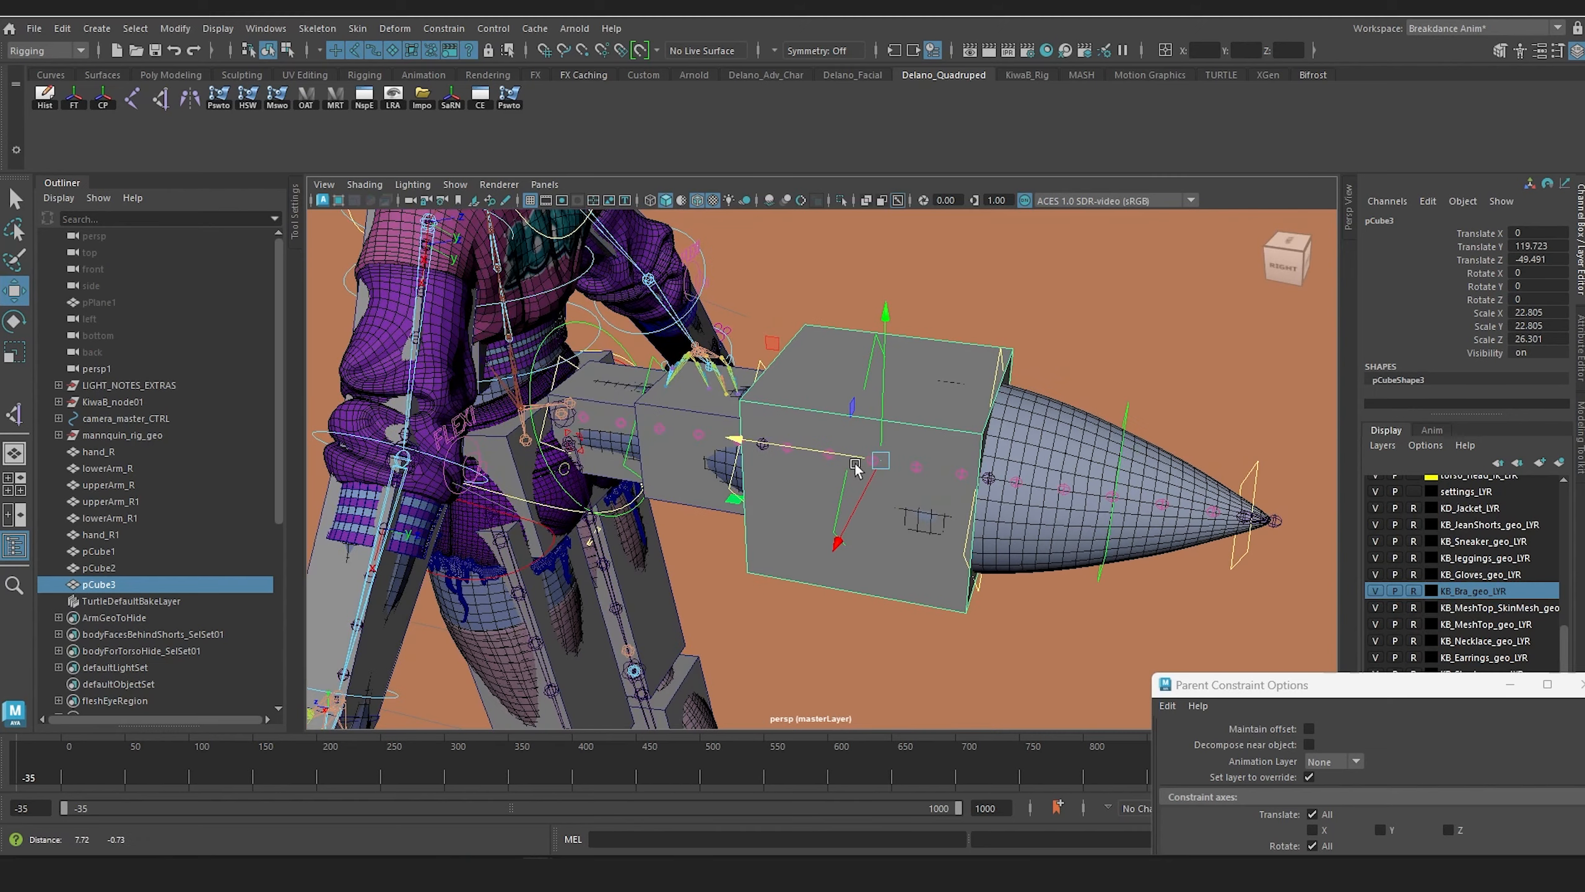
Step: Duplicate the third tail box, move the copy to about Translate Z -73.744, and scale it to about 18.053, 18.053, 20.82
left_click_drag(855, 467, 956, 474, "alt")
key("ctrl+d")
key("r")
left_click_drag(1117, 493, 1088, 498)
key("w")
mouse_move(972, 481)
left_mouse_down()
mouse_move(931, 464)
mouse_move(955, 467)
left_mouse_up()
key("e")
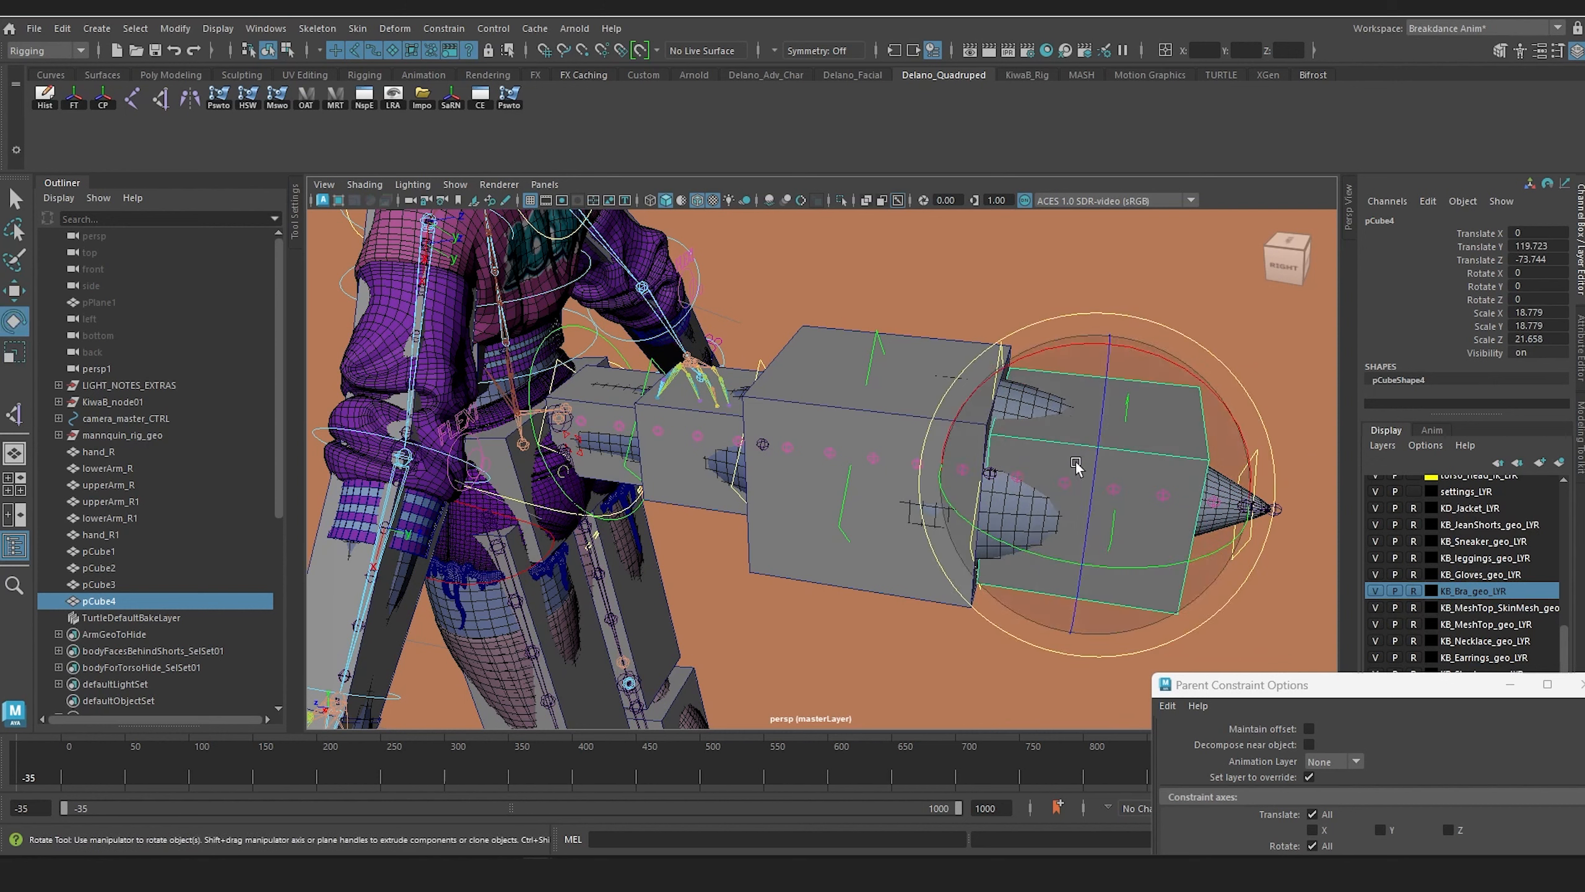
key("r")
left_click_drag(1090, 486, 1061, 467)
key("w")
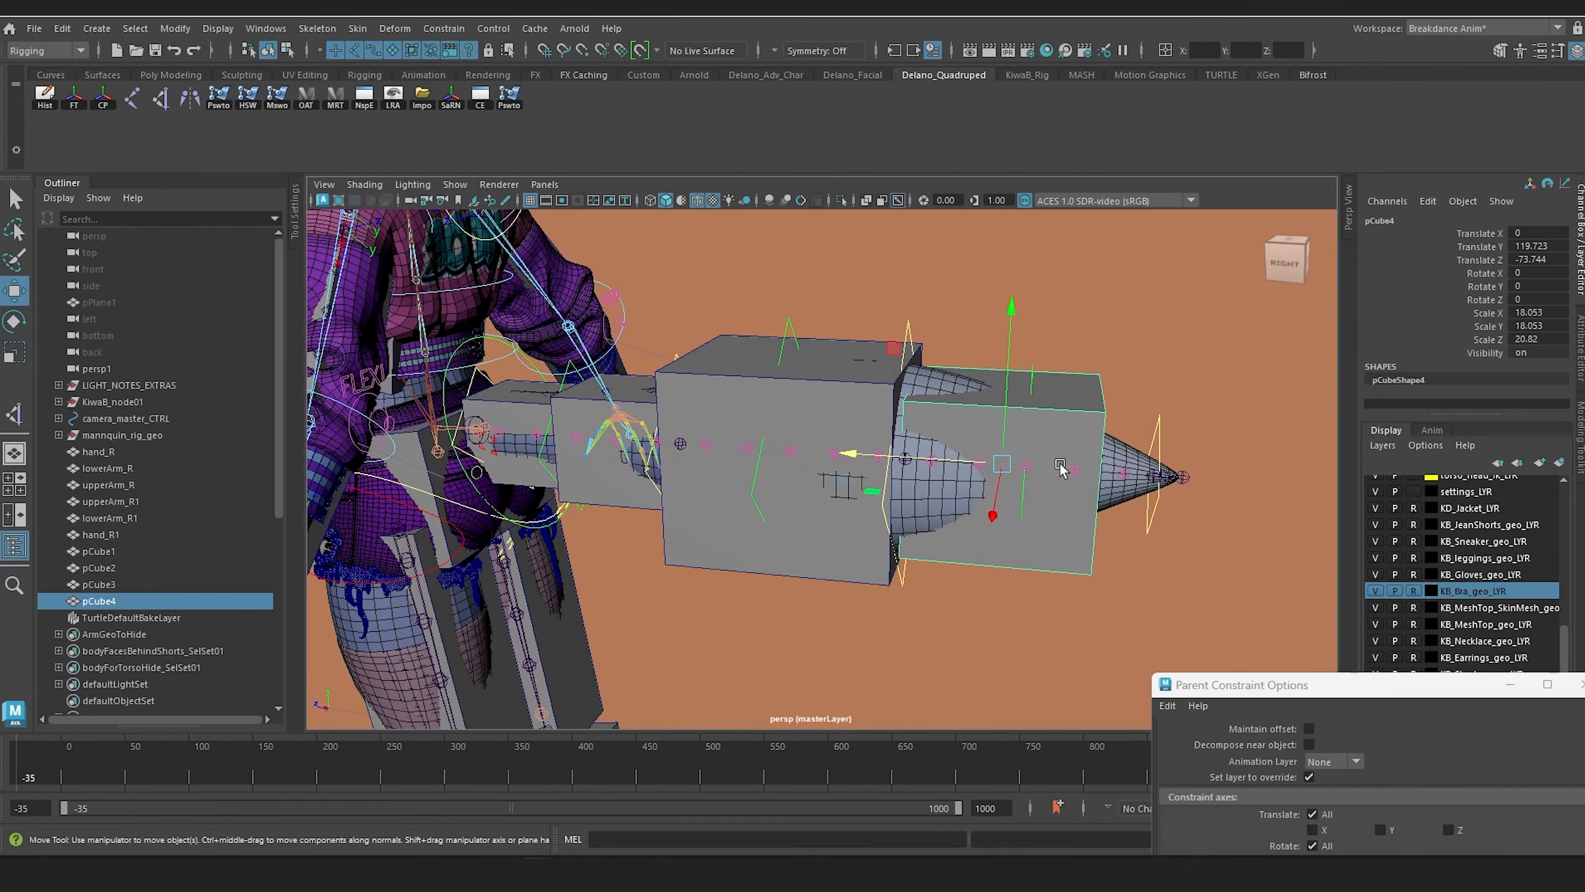
Step: Duplicate the fourth tail box and fit a smaller copy around the tail tip
key("ctrl+d")
left_click_drag(872, 455, 1101, 492)
key("r")
key("w")
left_click_drag(1016, 467, 1078, 509)
Step: Rescale the third tail box to about 21.392, 21.392, 24.671
left_click(810, 445)
left_click_drag(838, 495, 841, 541, "alt")
key("r")
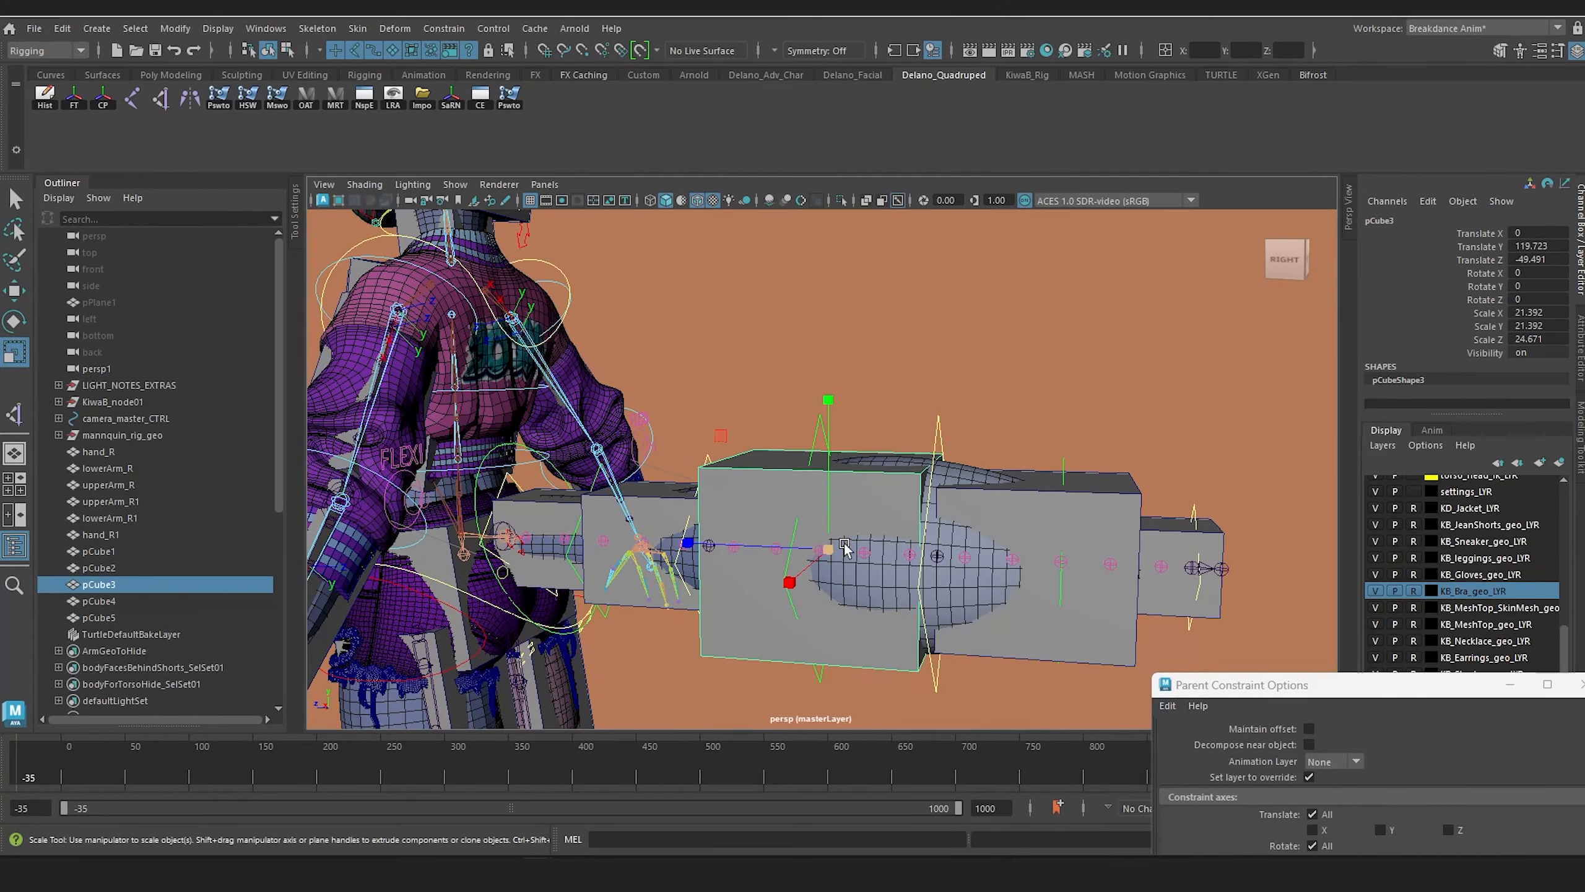
Step: Taper the fourth tail box by scaling down its face toward the tail tip
middle_click_drag(1050, 524, 1014, 490, "alt")
left_click(1014, 494)
left_click_drag(1014, 494, 1080, 456, "alt")
mouse_move(1080, 451)
right_mouse_down()
mouse_move(1087, 462)
mouse_move(1080, 426)
right_mouse_up()
left_click(1075, 467)
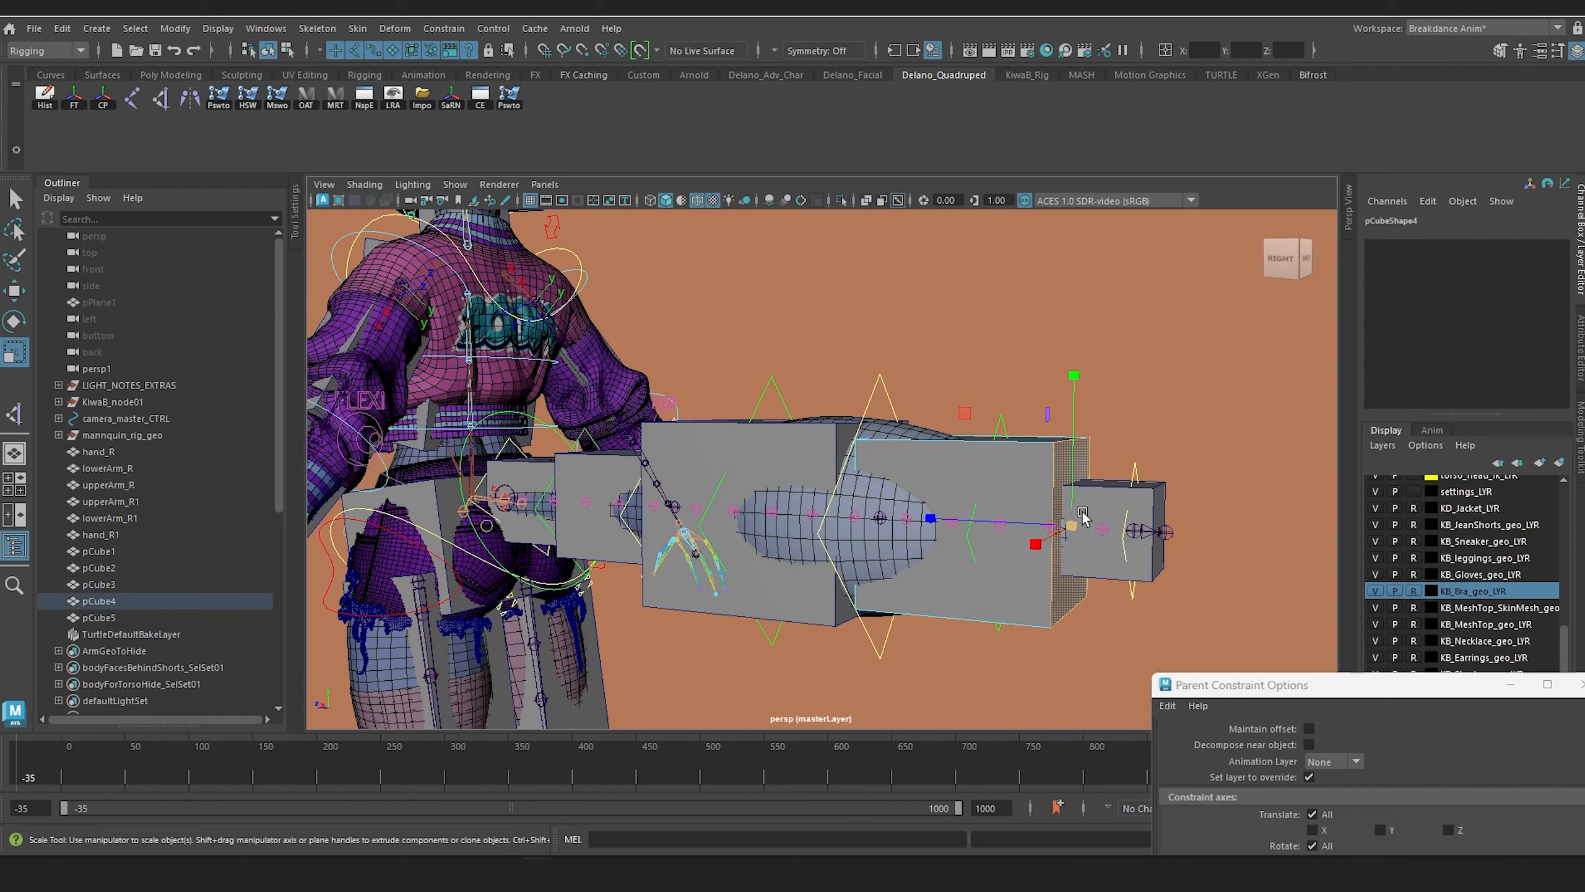
left_click_drag(1072, 525, 1032, 542)
left_click_drag(1032, 542, 992, 479, "alt")
scroll(987, 524, "up", 3)
Step: Taper the third tail box by scaling its body-side face to about 0.733 of its height and width
left_click(1016, 519)
scroll(978, 570, "down", 4)
scroll(867, 471, "up", 4)
middle_click_drag(831, 465, 833, 522, "alt")
left_click(792, 394)
right_click_drag(788, 382, 788, 417)
left_click(786, 413)
left_click_drag(769, 467, 703, 505)
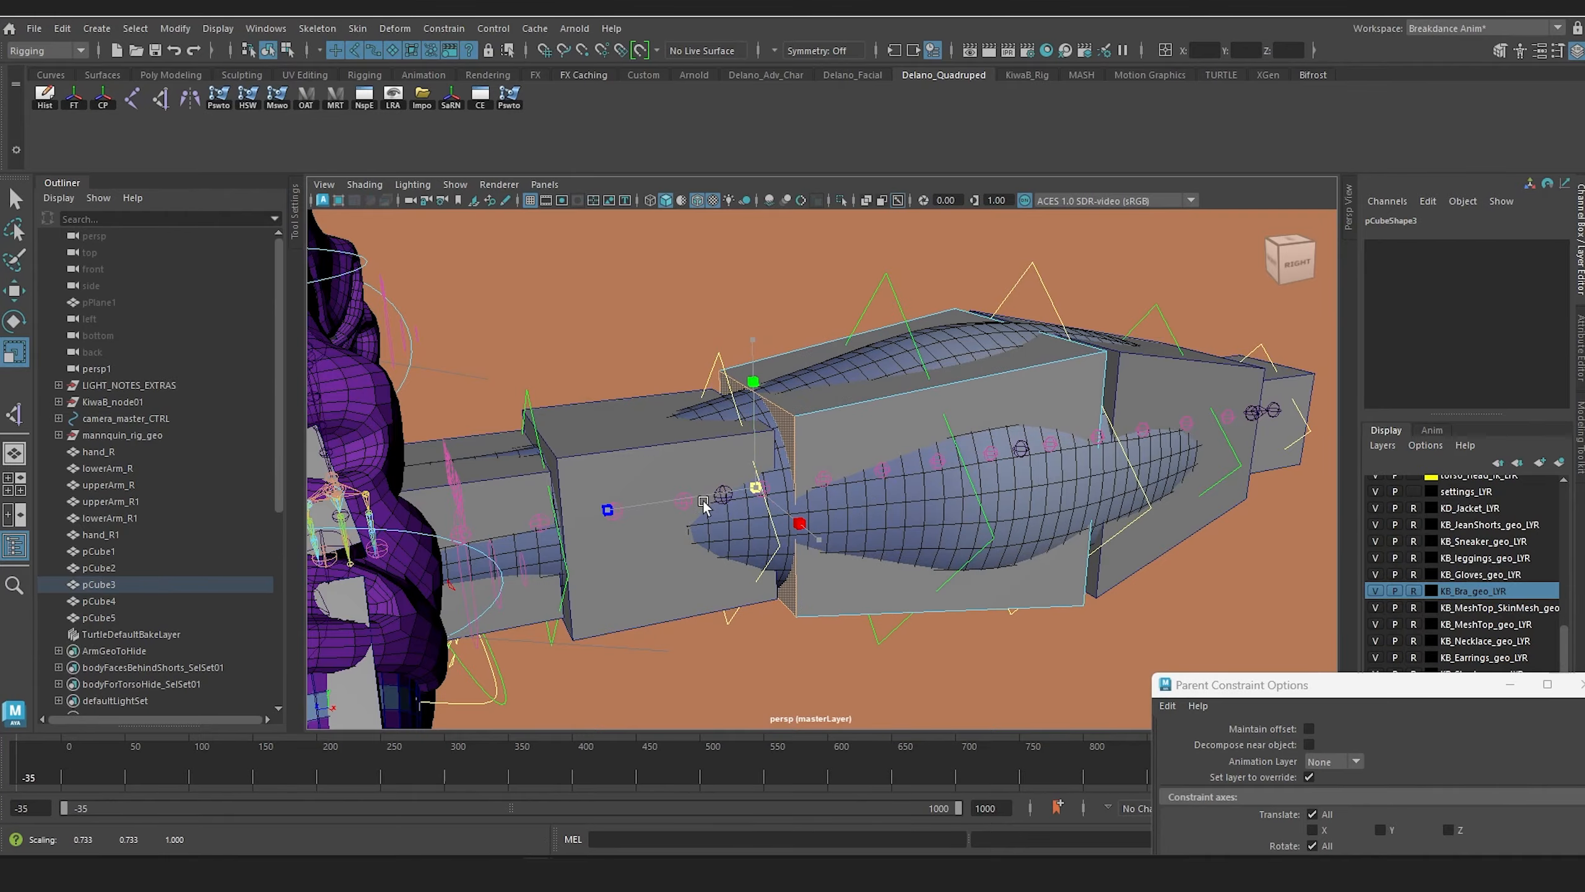
scroll(831, 460, "down", 4)
Step: Taper the second tail box by scaling its body-side face to about 0.92 of its height and width
left_click_drag(831, 460, 800, 450, "alt")
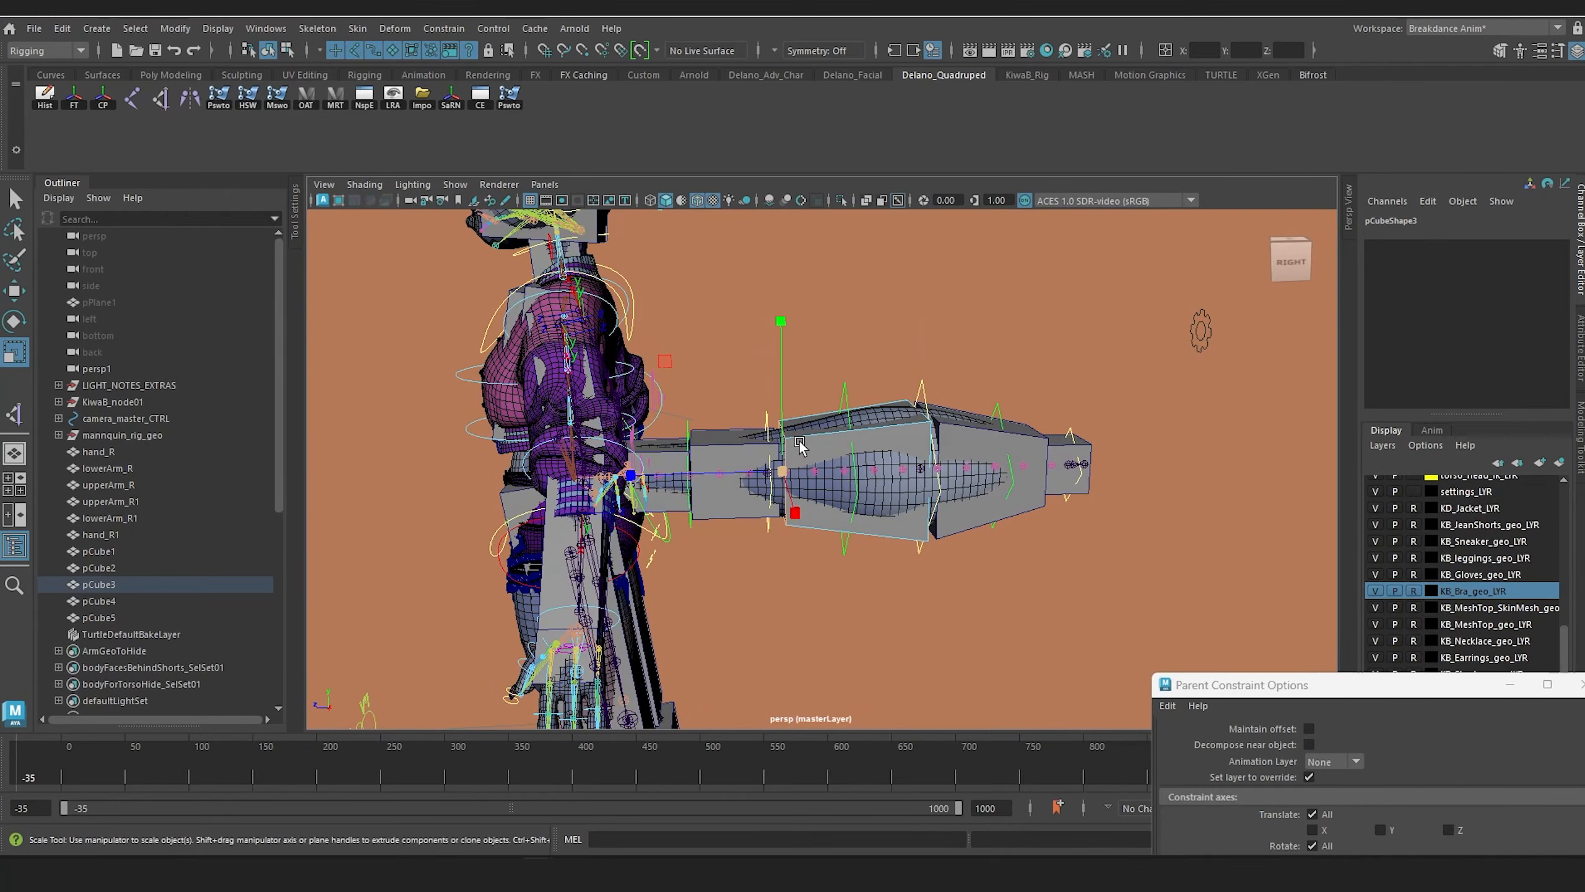
middle_click_drag(799, 449, 894, 457, "alt")
scroll(894, 457, "up", 4)
scroll(895, 454, "up", 2)
left_click_drag(894, 454, 843, 442, "alt")
left_click(875, 420)
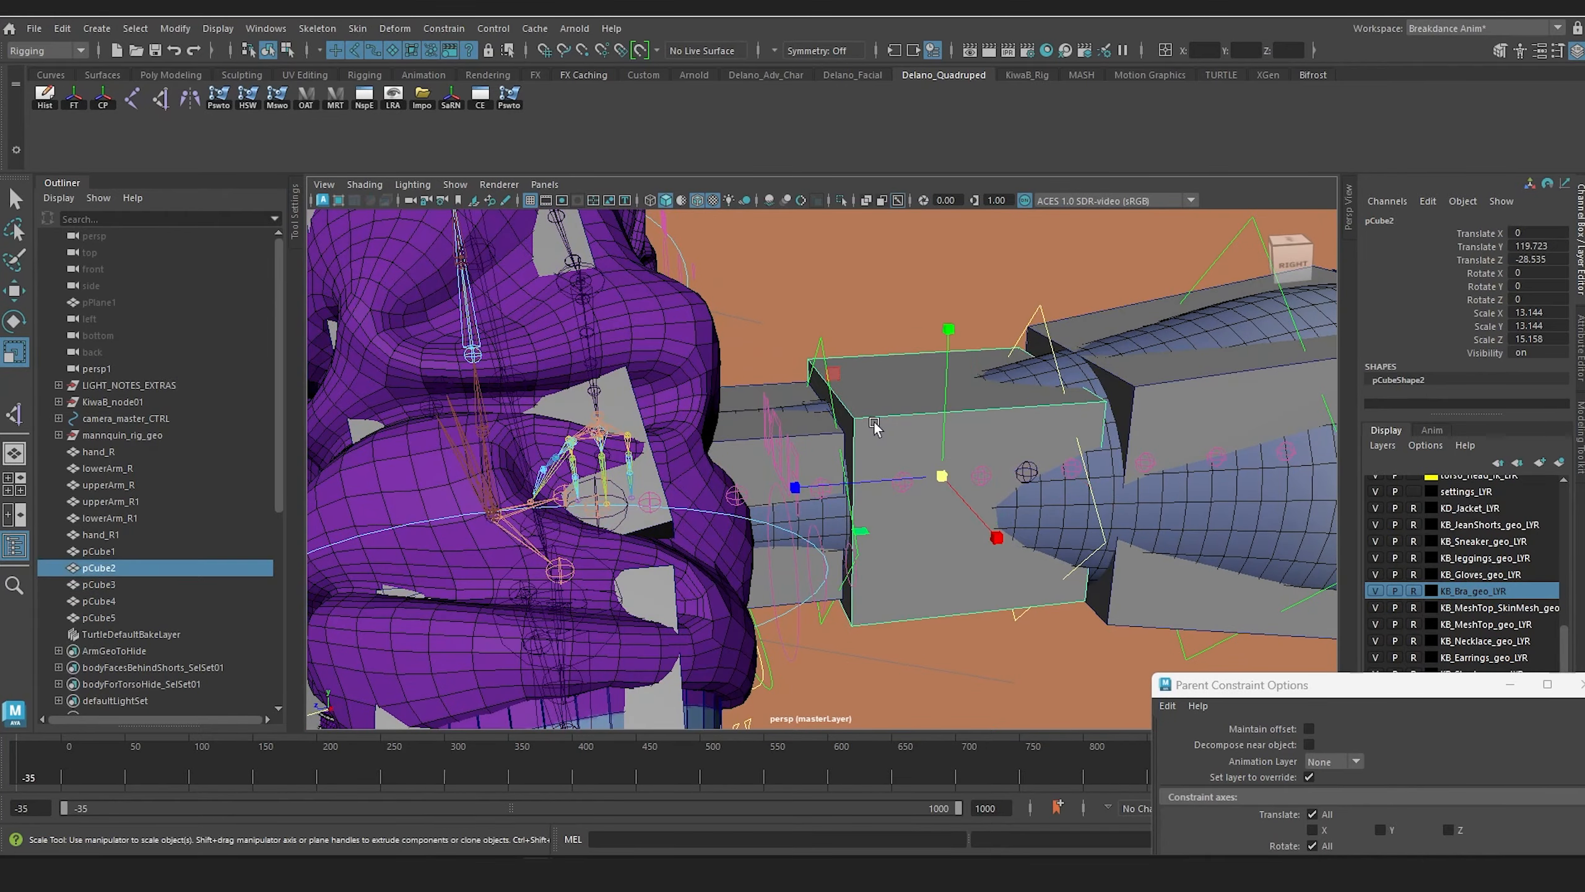
right_click_drag(874, 420, 866, 433)
left_click(836, 493)
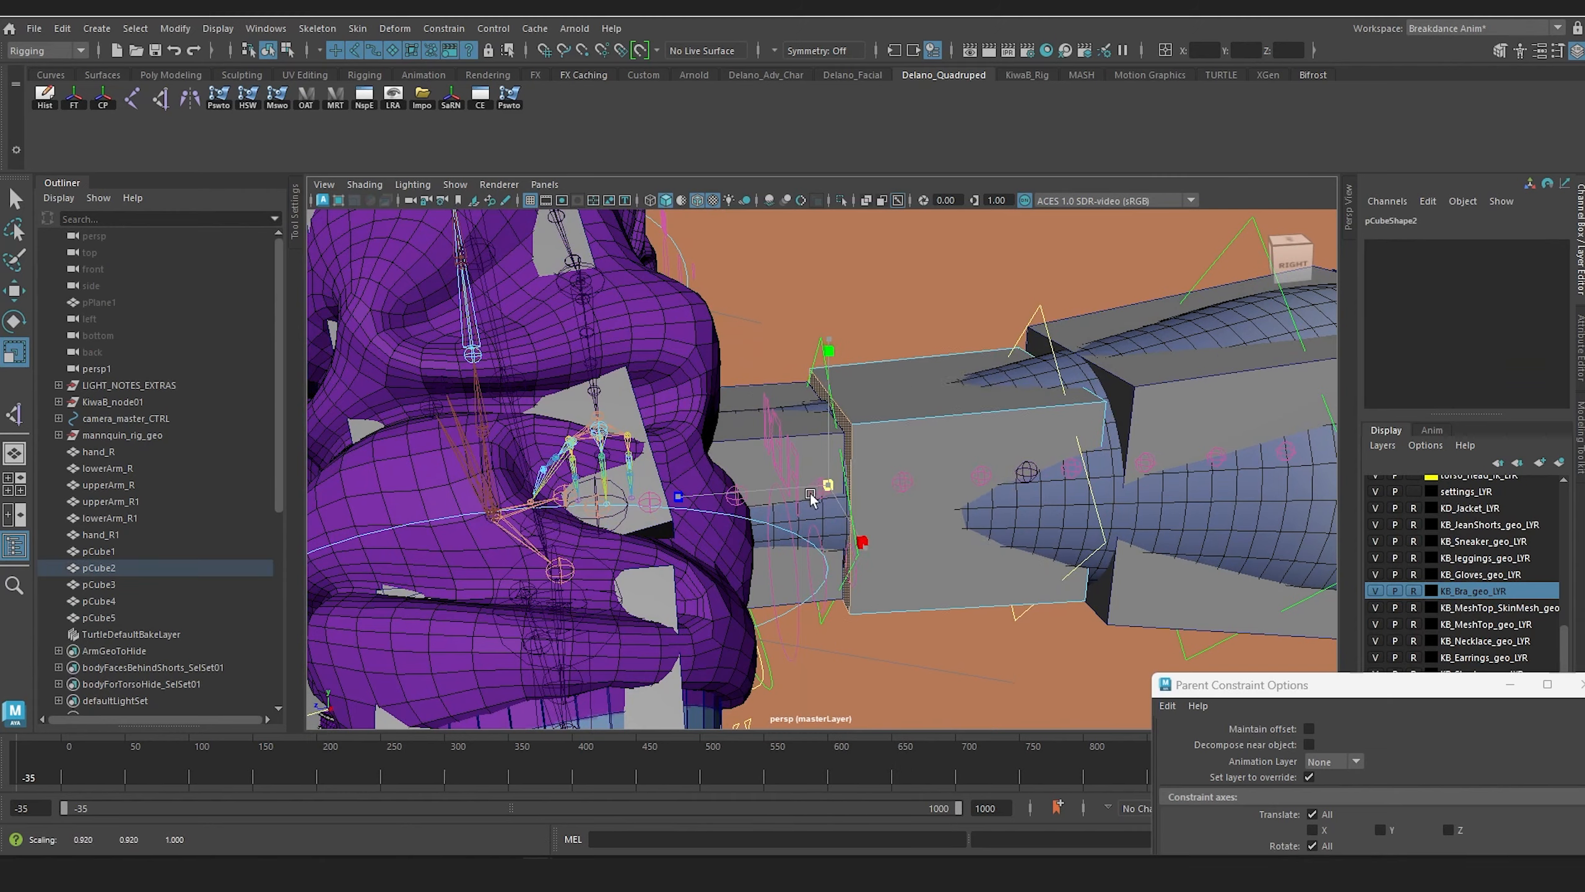
Step: Hide the top node of the original Kiwa character rig, leaving the box proxy geometry displayed
scroll(837, 494, "down", 4)
left_click_drag(836, 493, 975, 439, "alt")
scroll(979, 430, "down", 4)
scroll(979, 430, "up", 2)
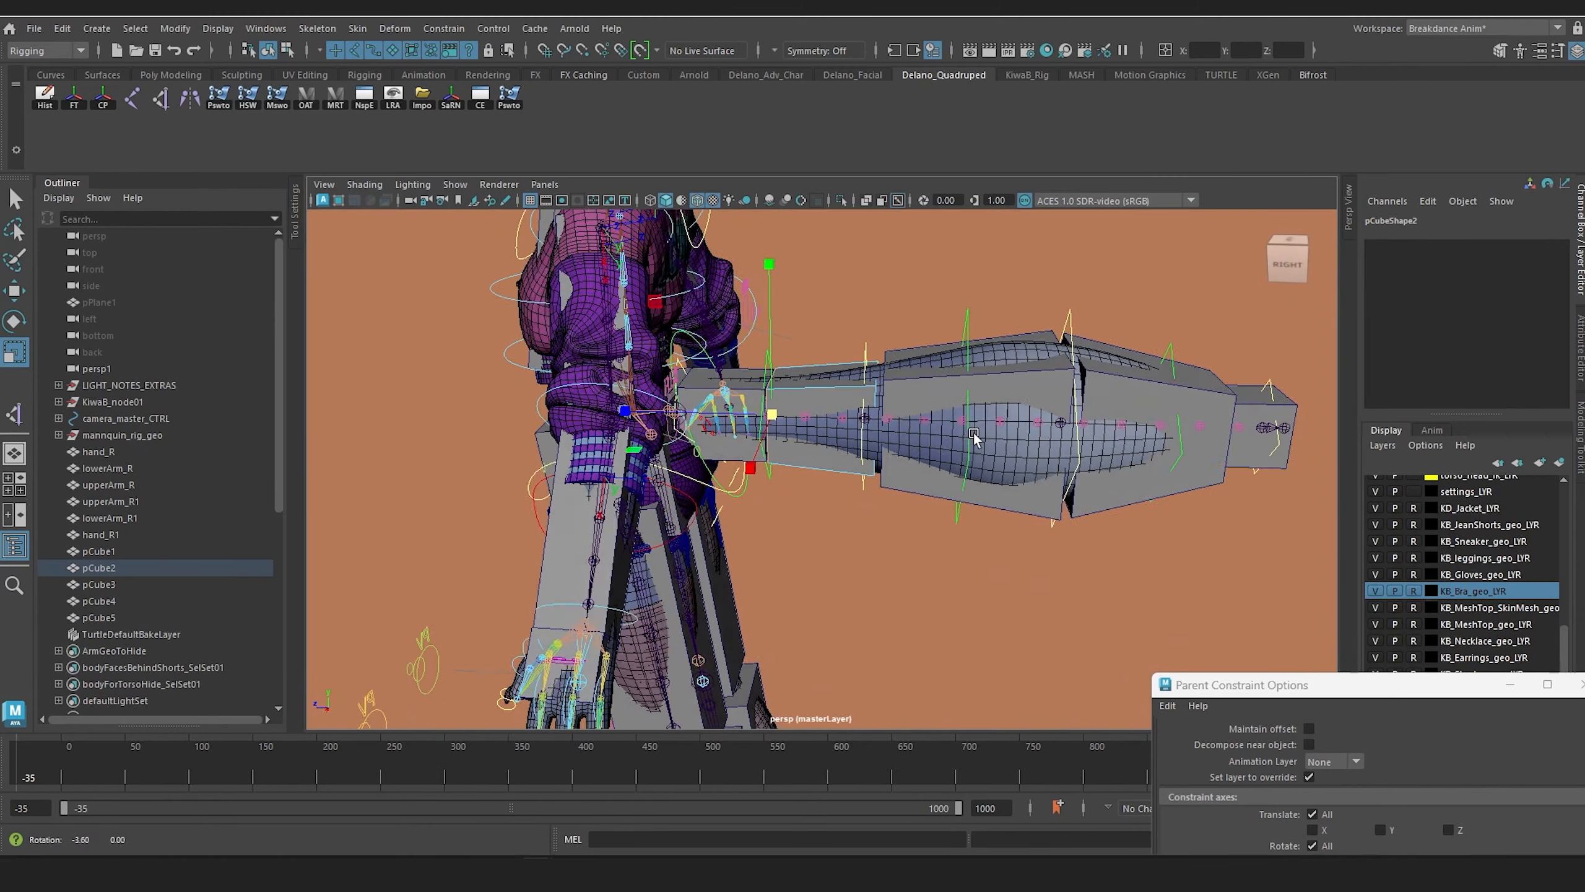
left_click(140, 402)
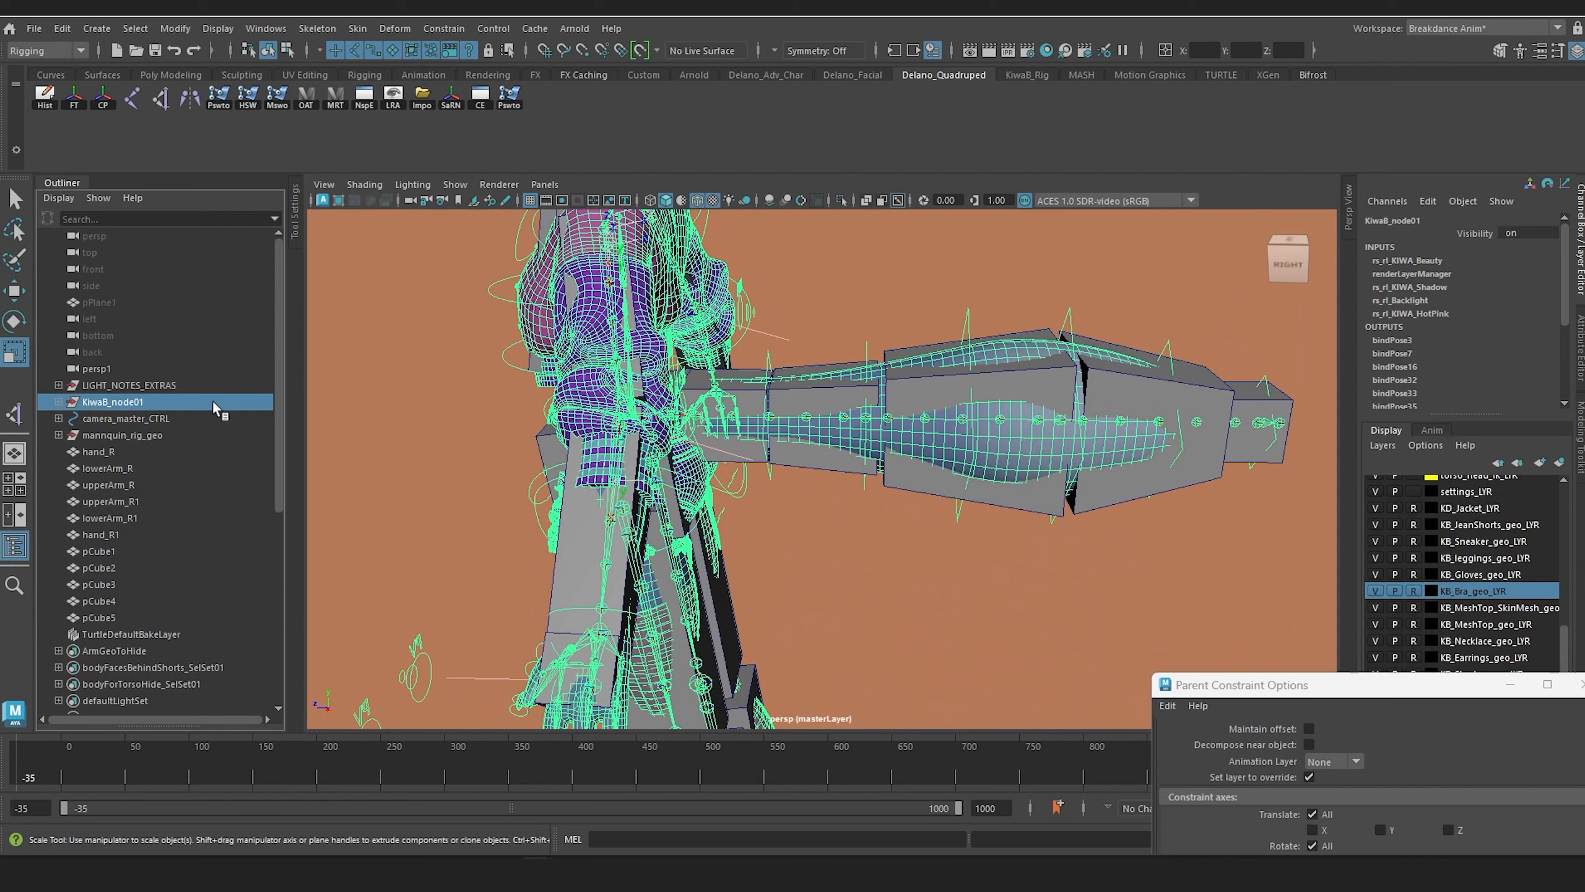
key("ctrl+h")
Step: Isolate the hips, chest, neck and head boxes in the viewport
scroll(1002, 416, "down", 3)
left_click_drag(999, 417, 916, 438, "alt")
scroll(916, 438, "down", 2)
middle_click_drag(868, 374, 863, 347, "alt")
left_click_drag(863, 347, 743, 460, "alt")
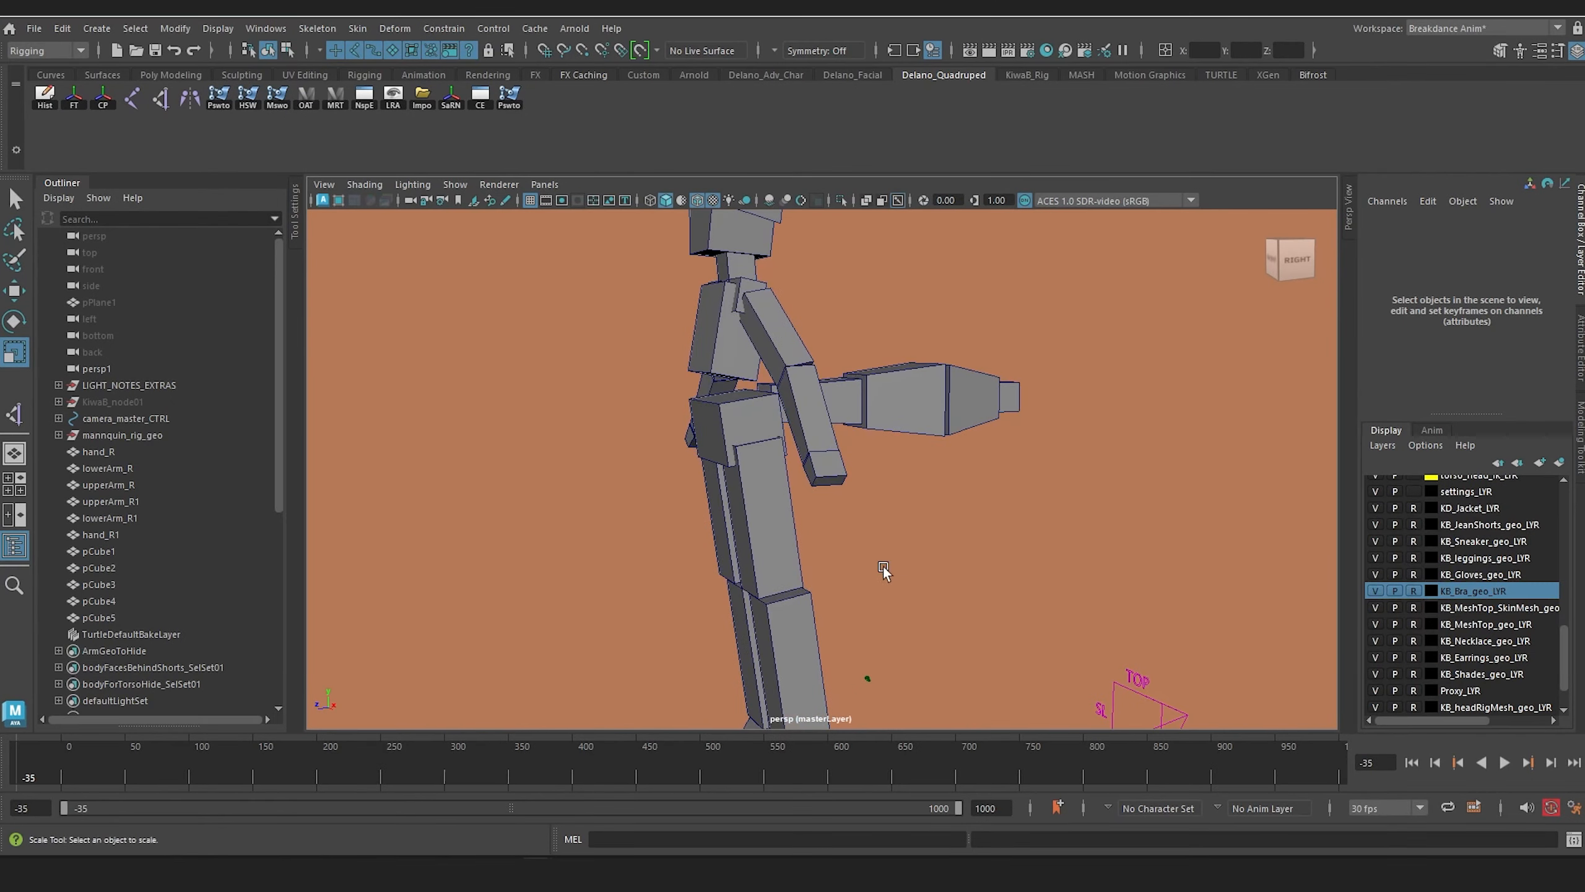
left_click_drag(883, 568, 911, 600, "alt")
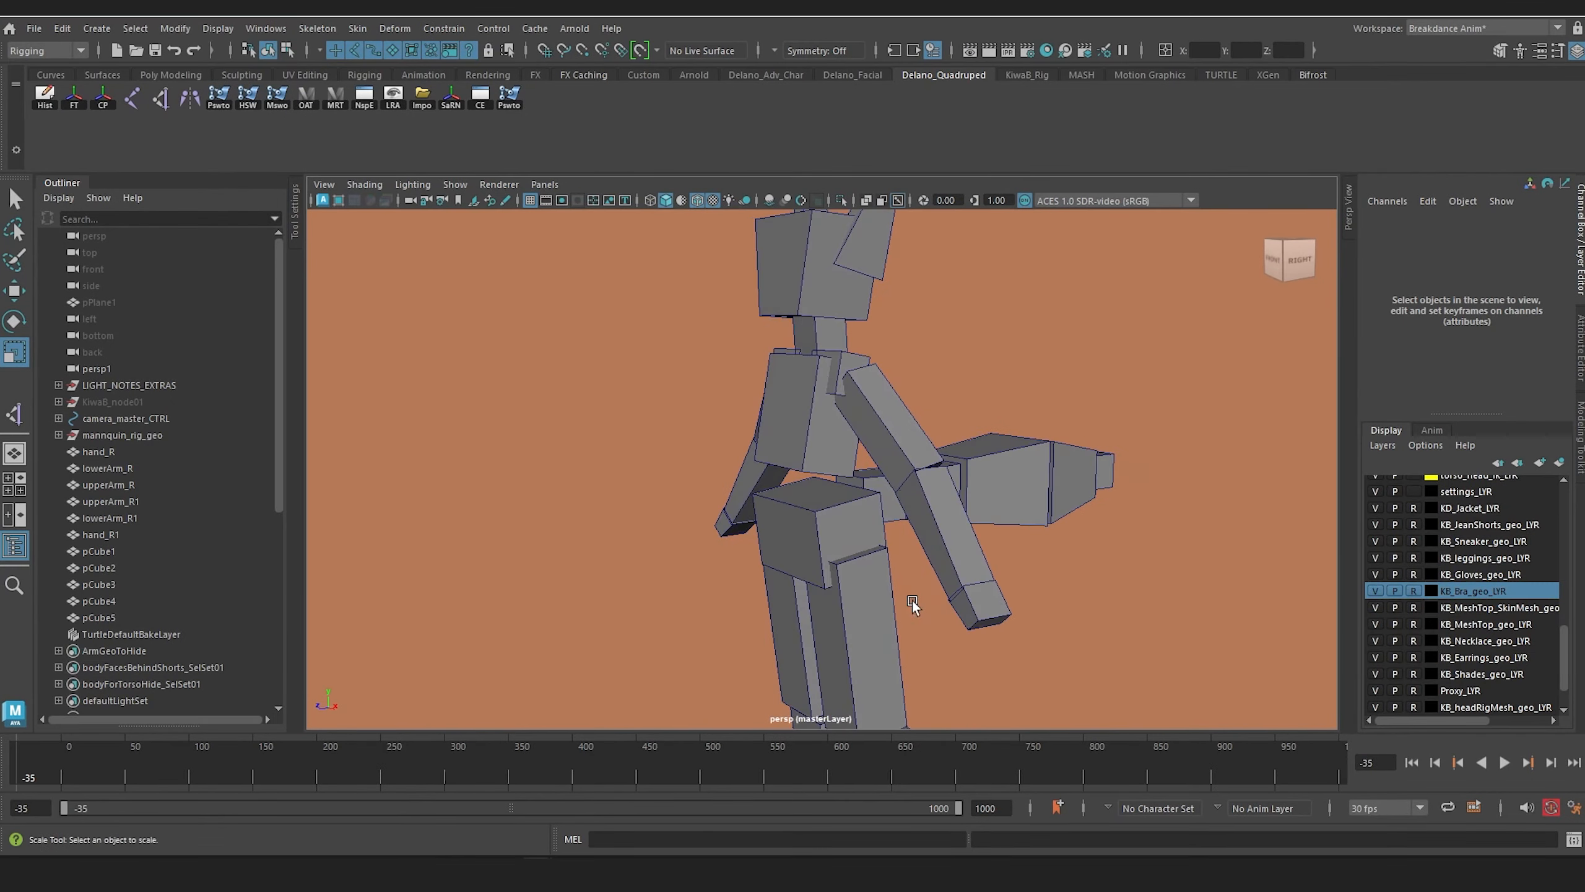
left_click(827, 525)
left_click(769, 398)
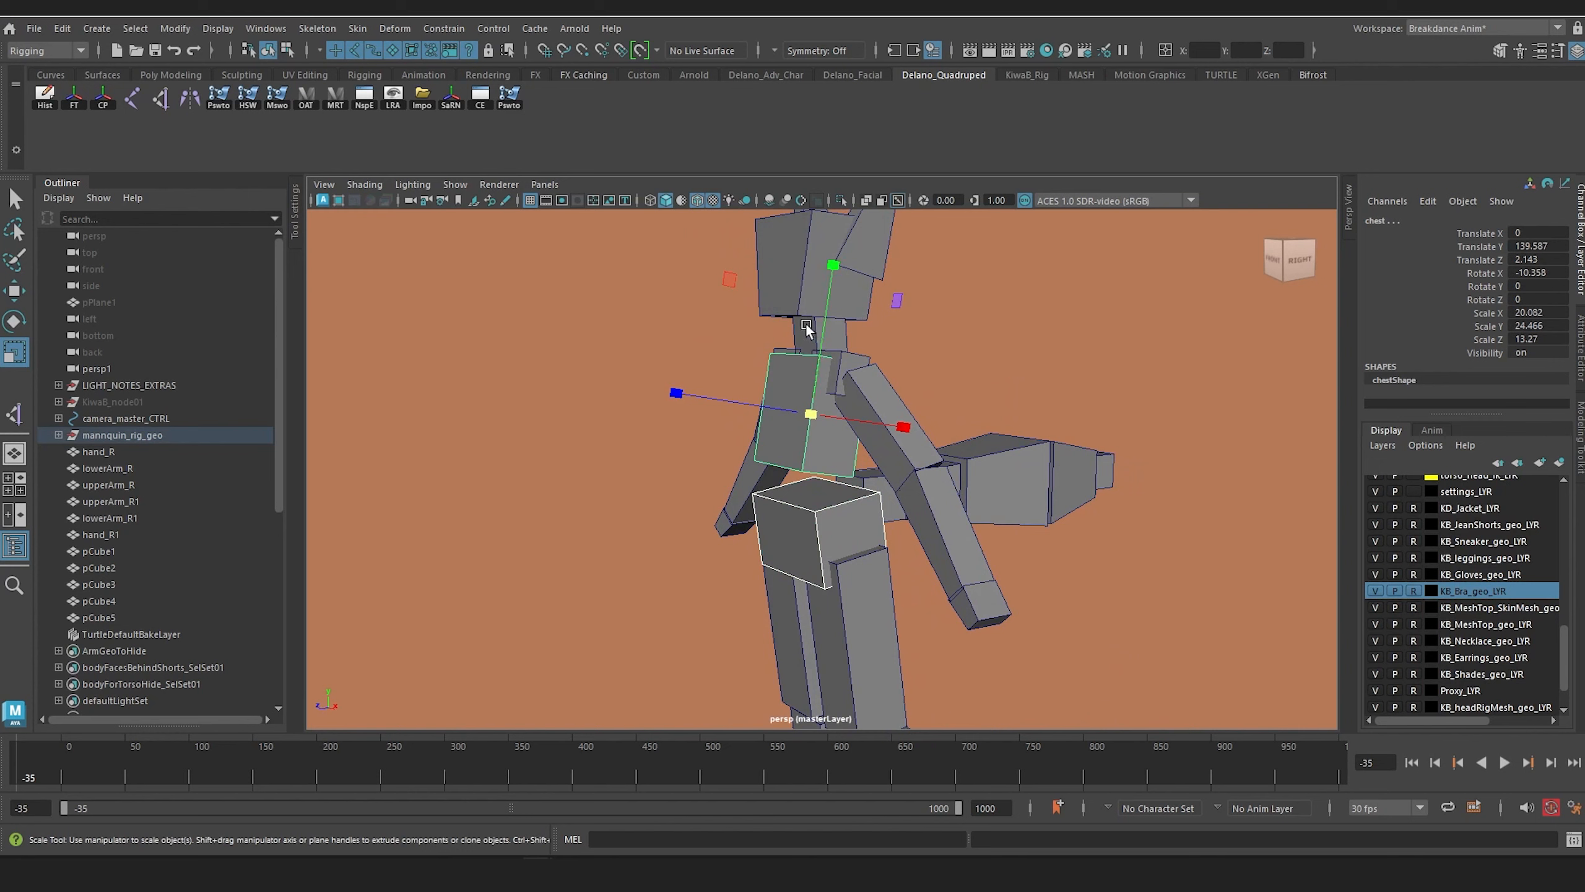
left_click(805, 322)
left_click_drag(805, 321, 810, 402, "alt")
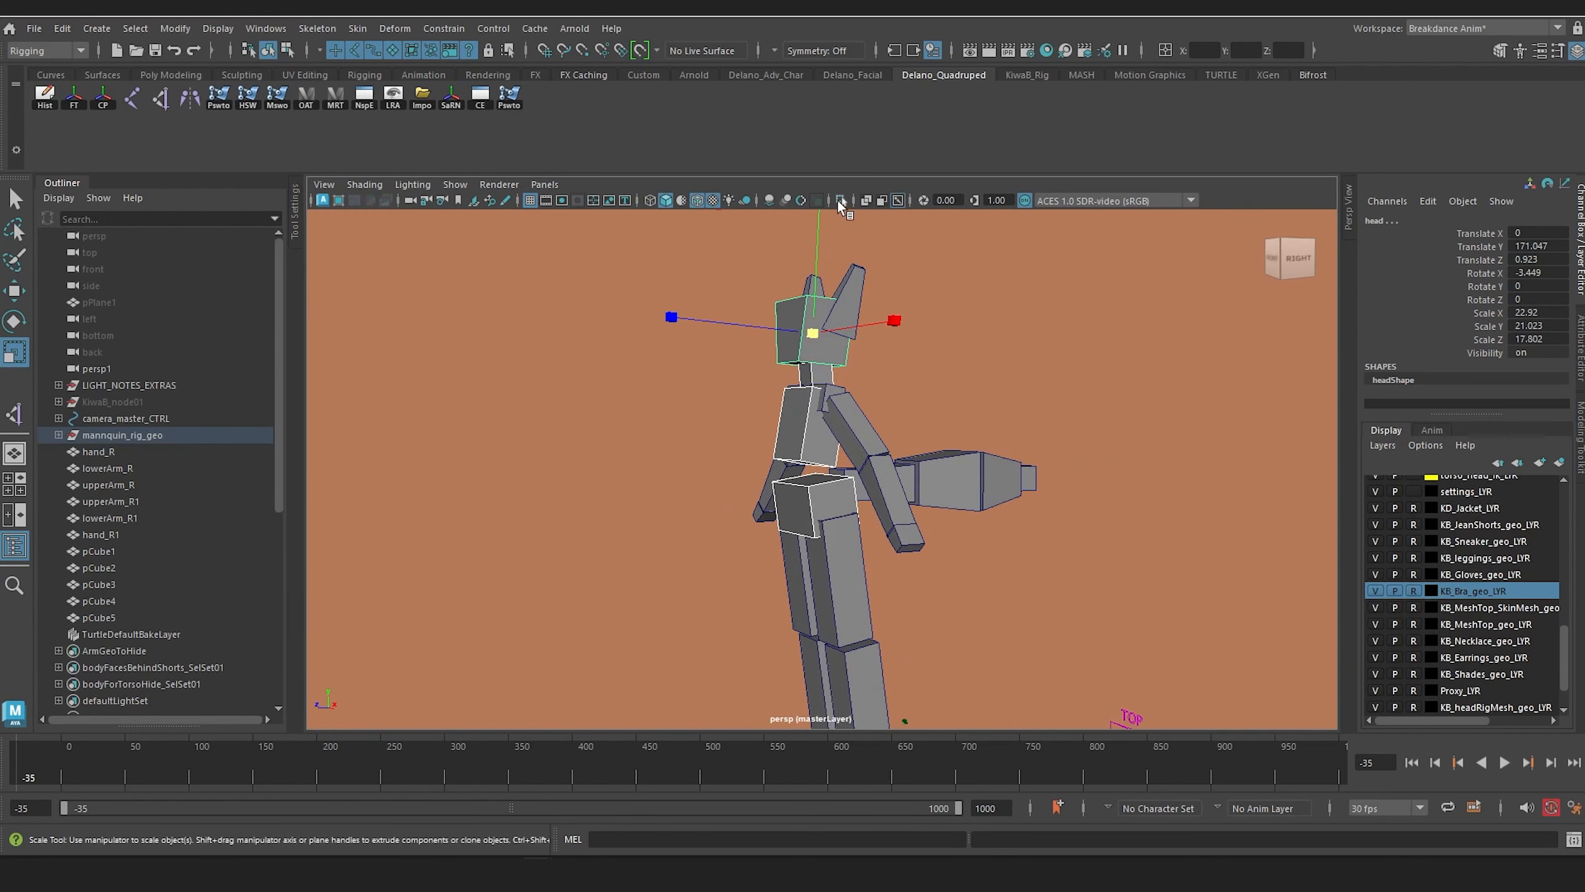
left_click(840, 201)
Step: In the side view, draw a spine joint chain from the hips at about Translate Y 114.076, Z 0.517, through chest and neck to the head top
key("space")
left_click_drag(752, 462, 811, 466)
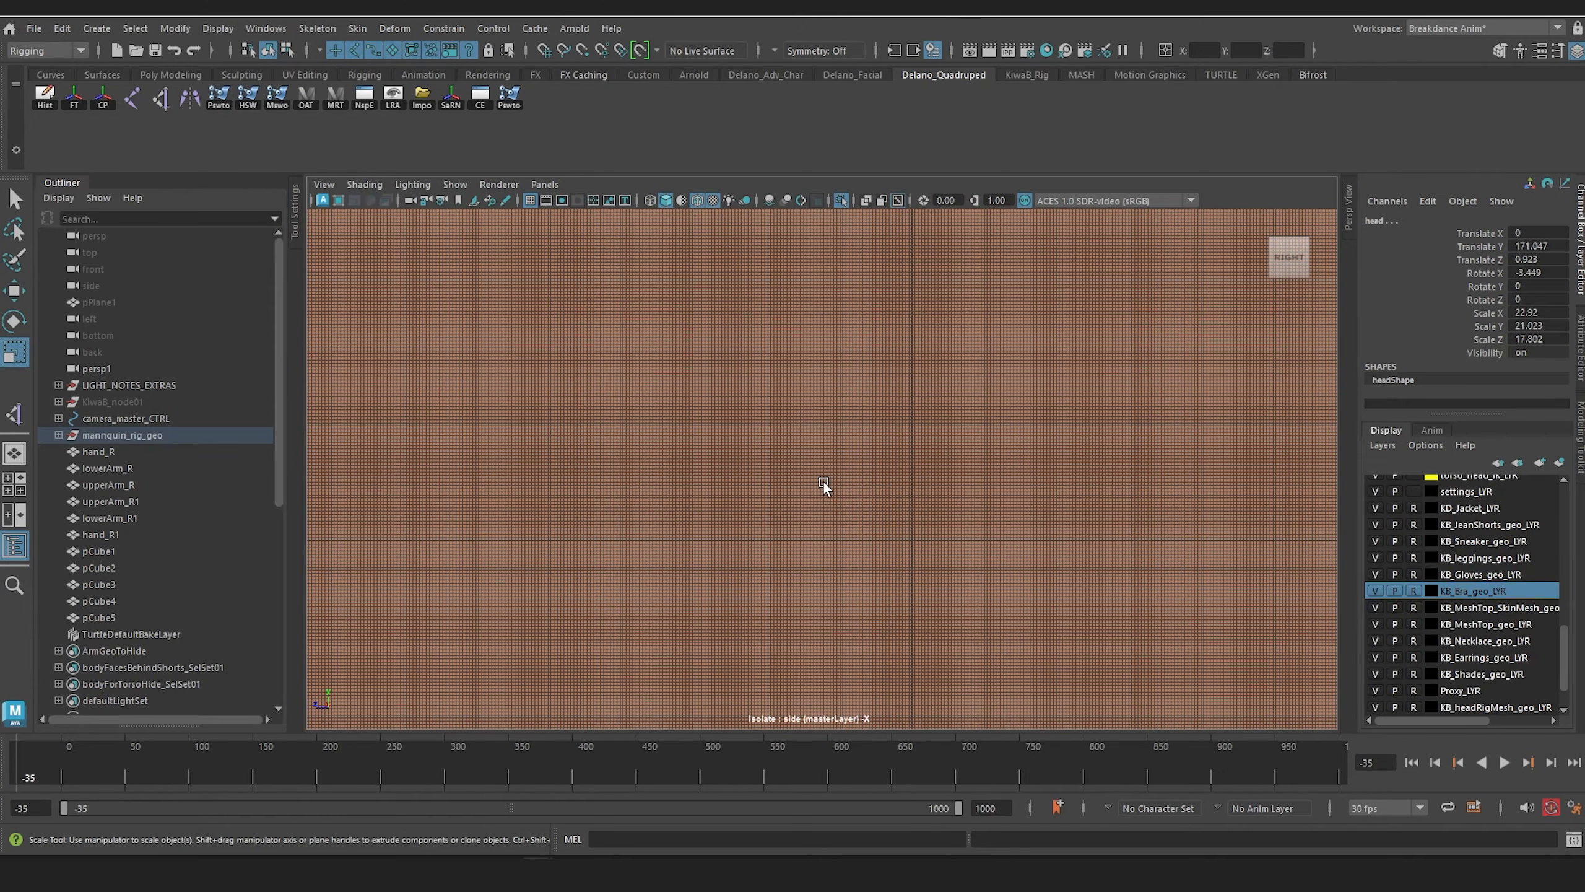
scroll(824, 486, "up", 3)
scroll(860, 379, "down", 3)
middle_click_drag(826, 441, 870, 434, "alt")
left_click(131, 99)
middle_click_drag(880, 668, 867, 702, "alt")
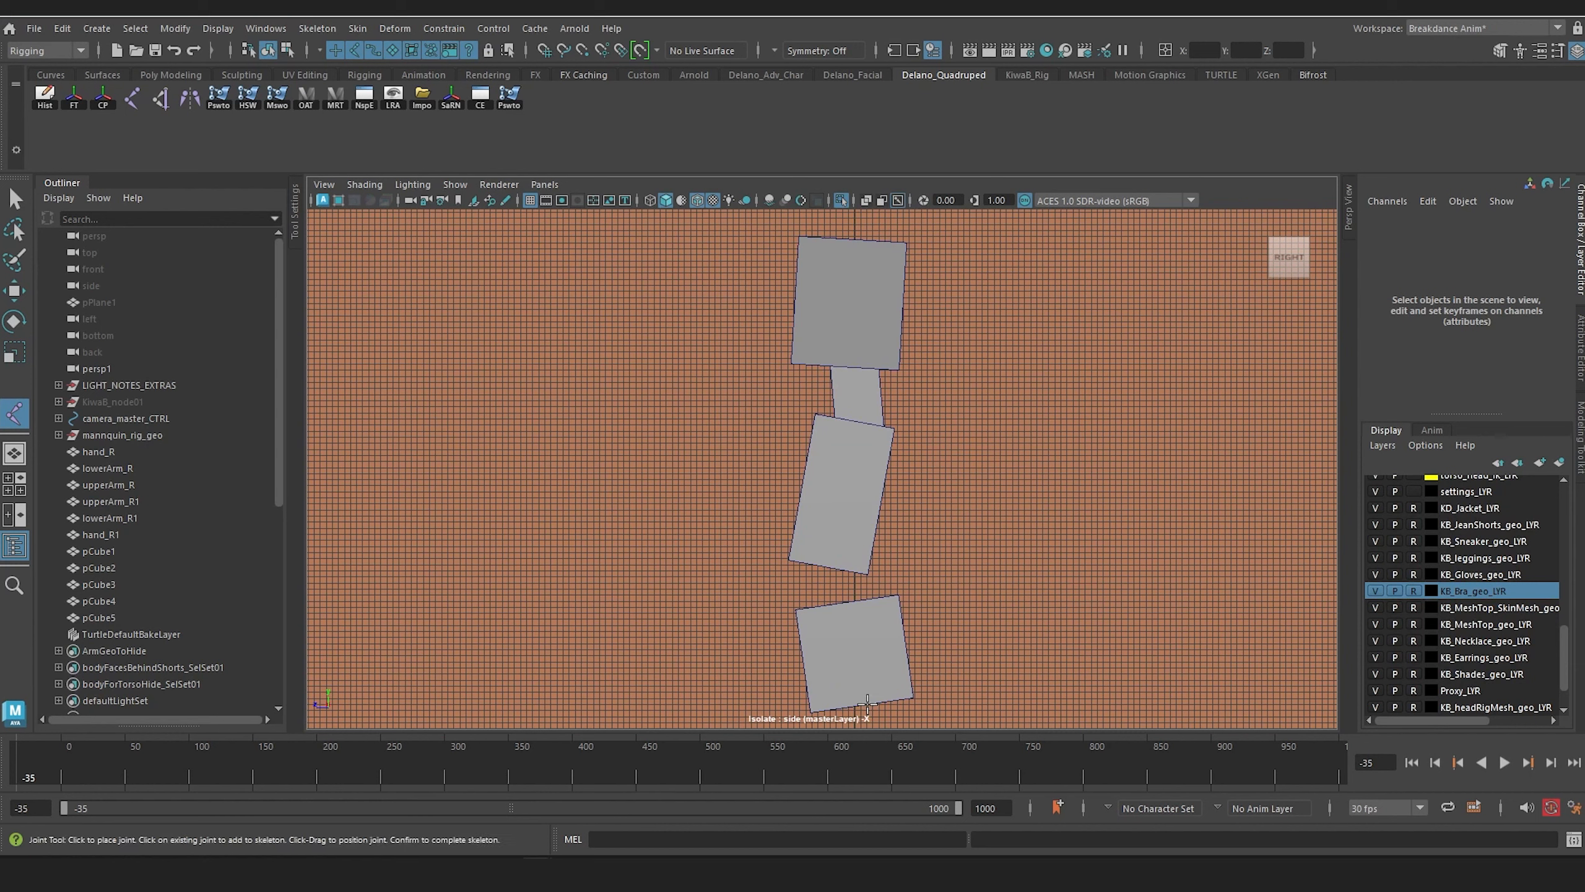
left_click(850, 648)
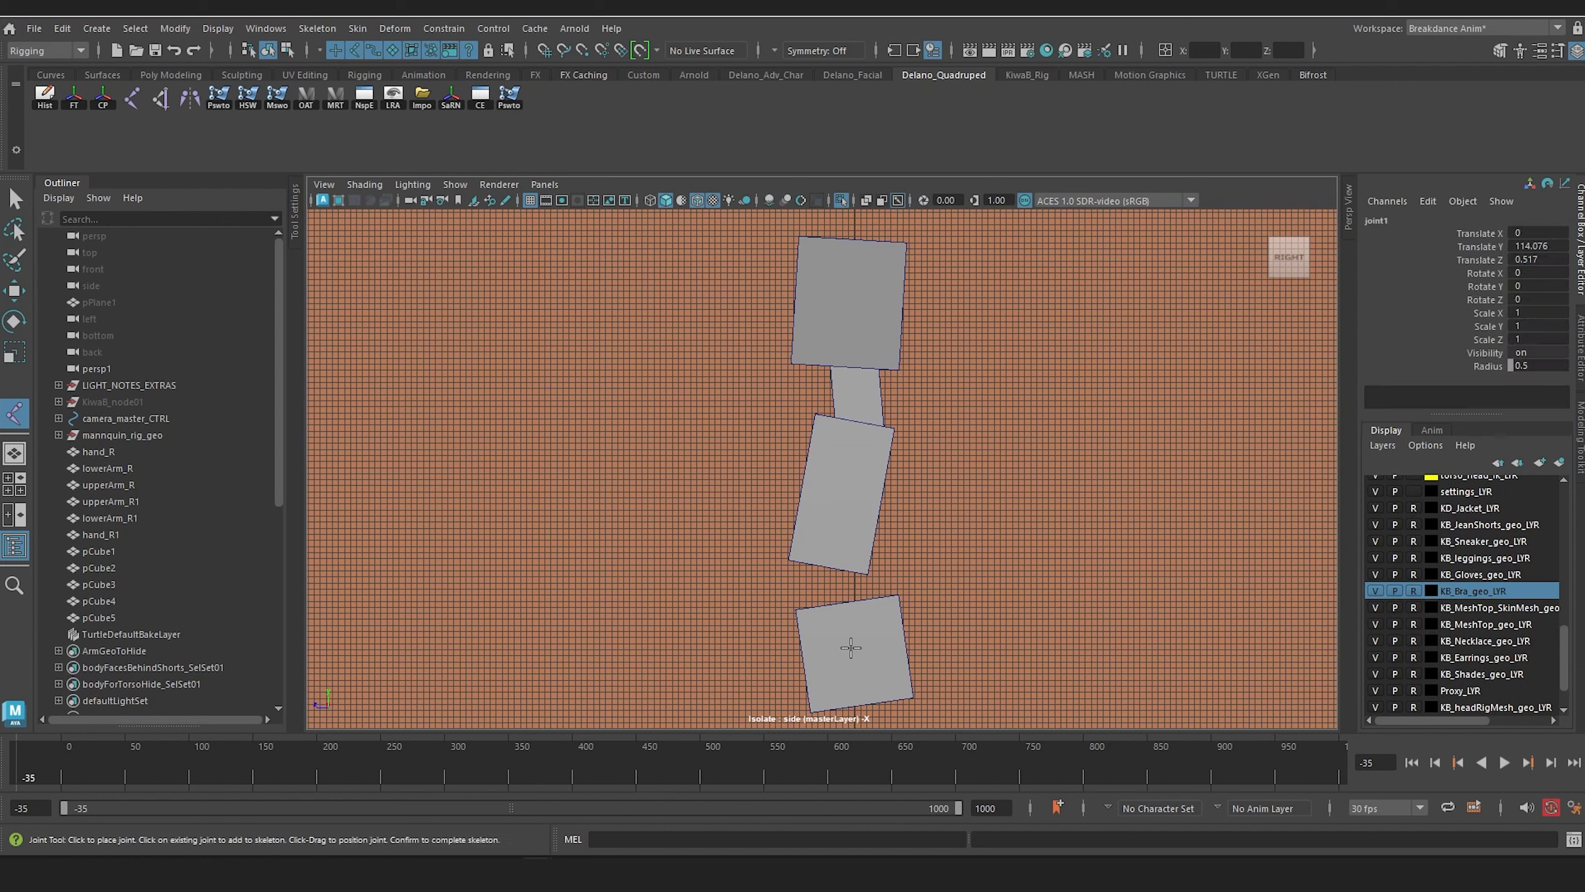
left_click(831, 604)
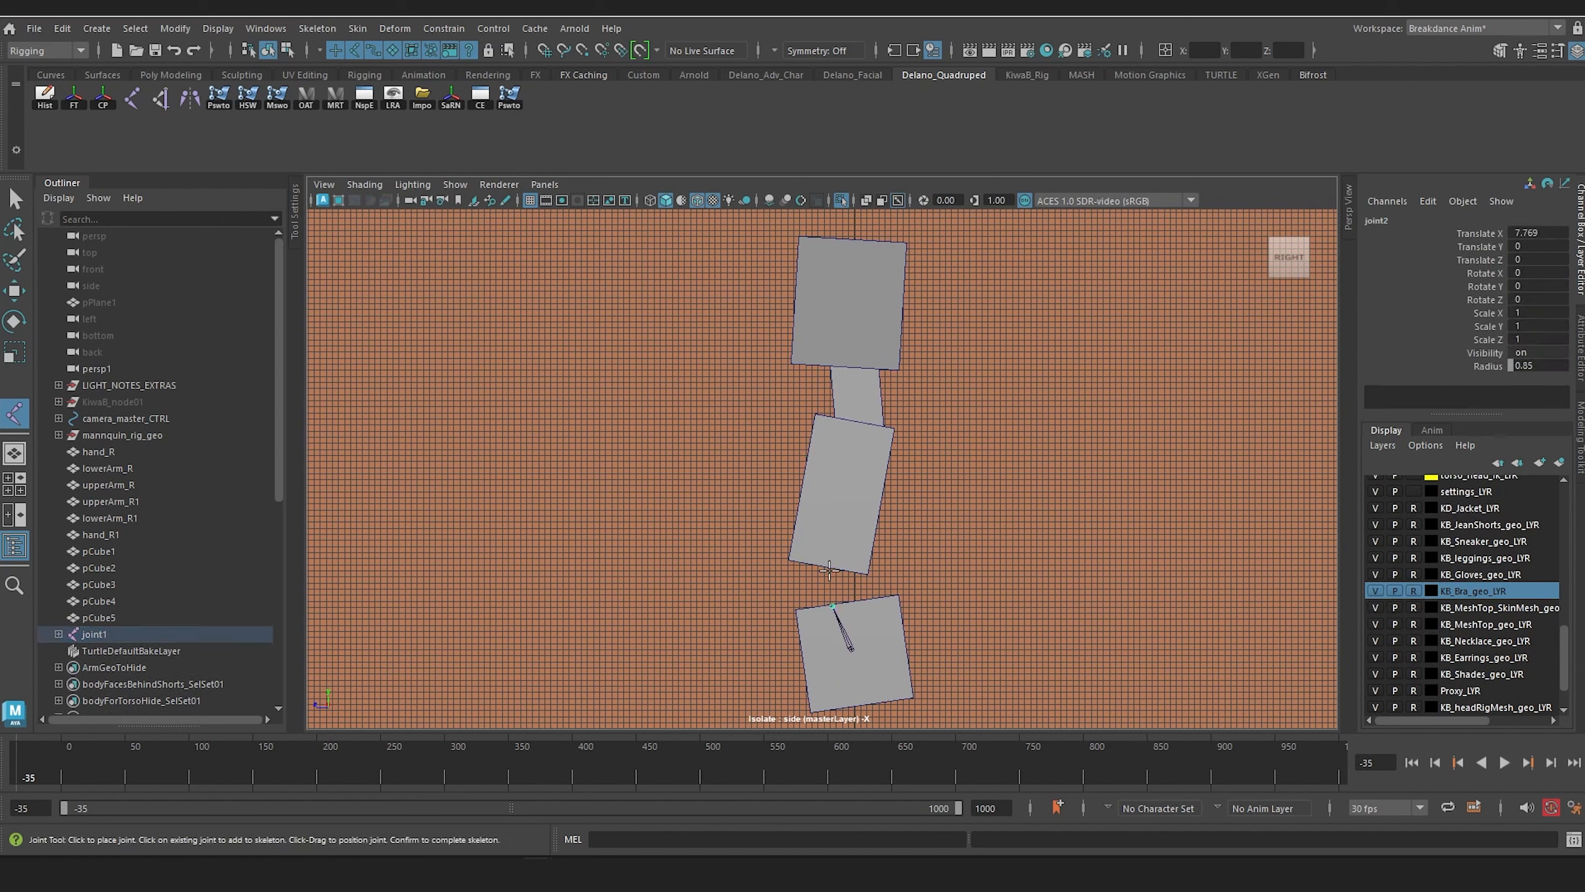
left_click(827, 566)
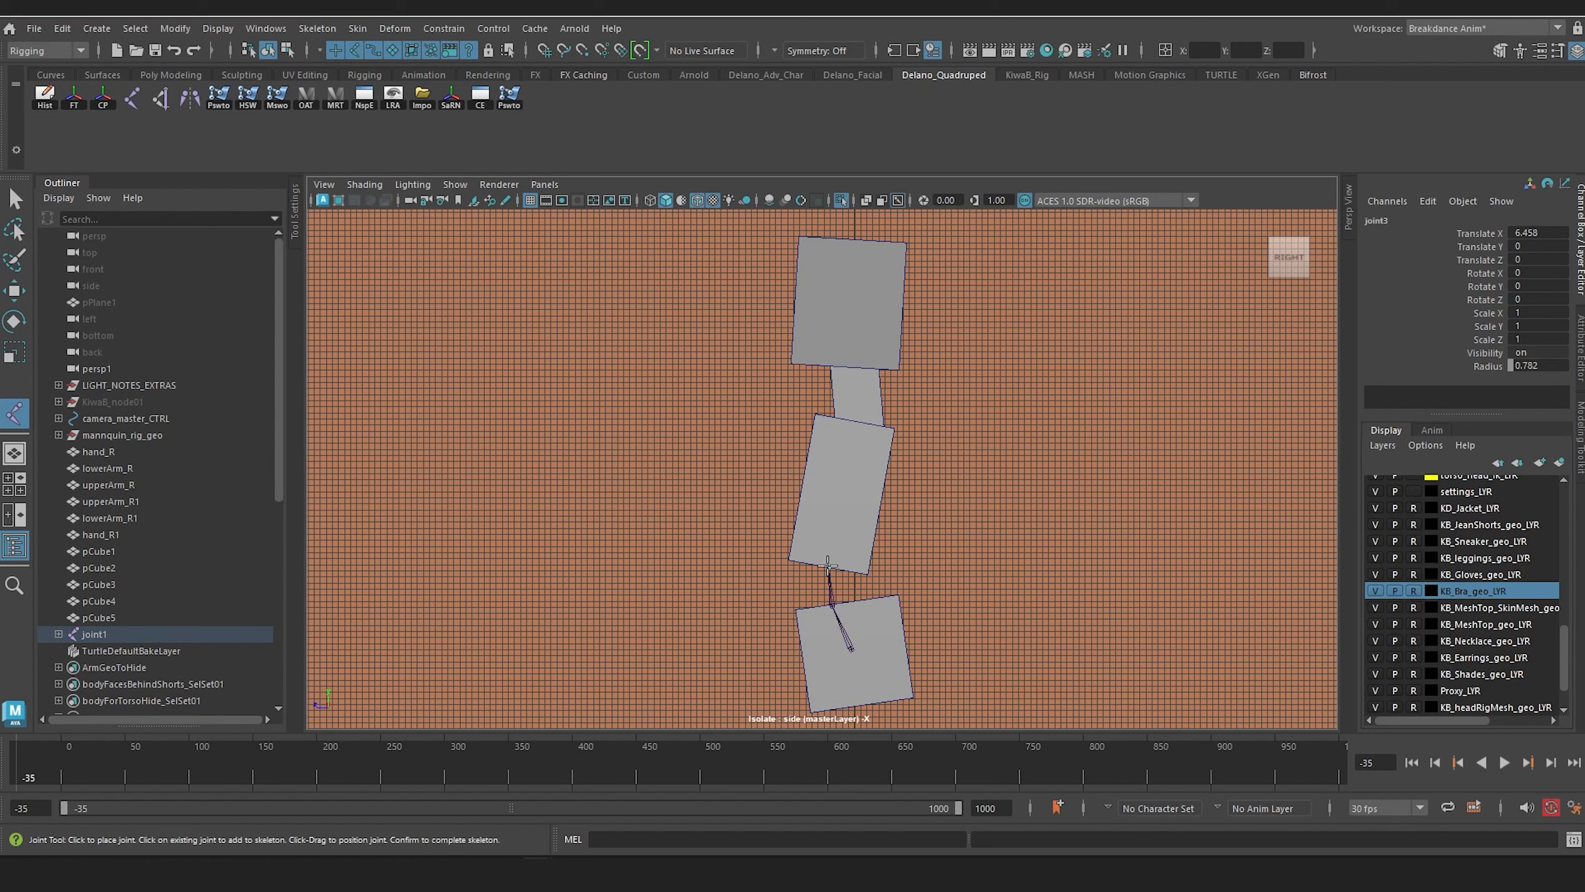
left_click(860, 423)
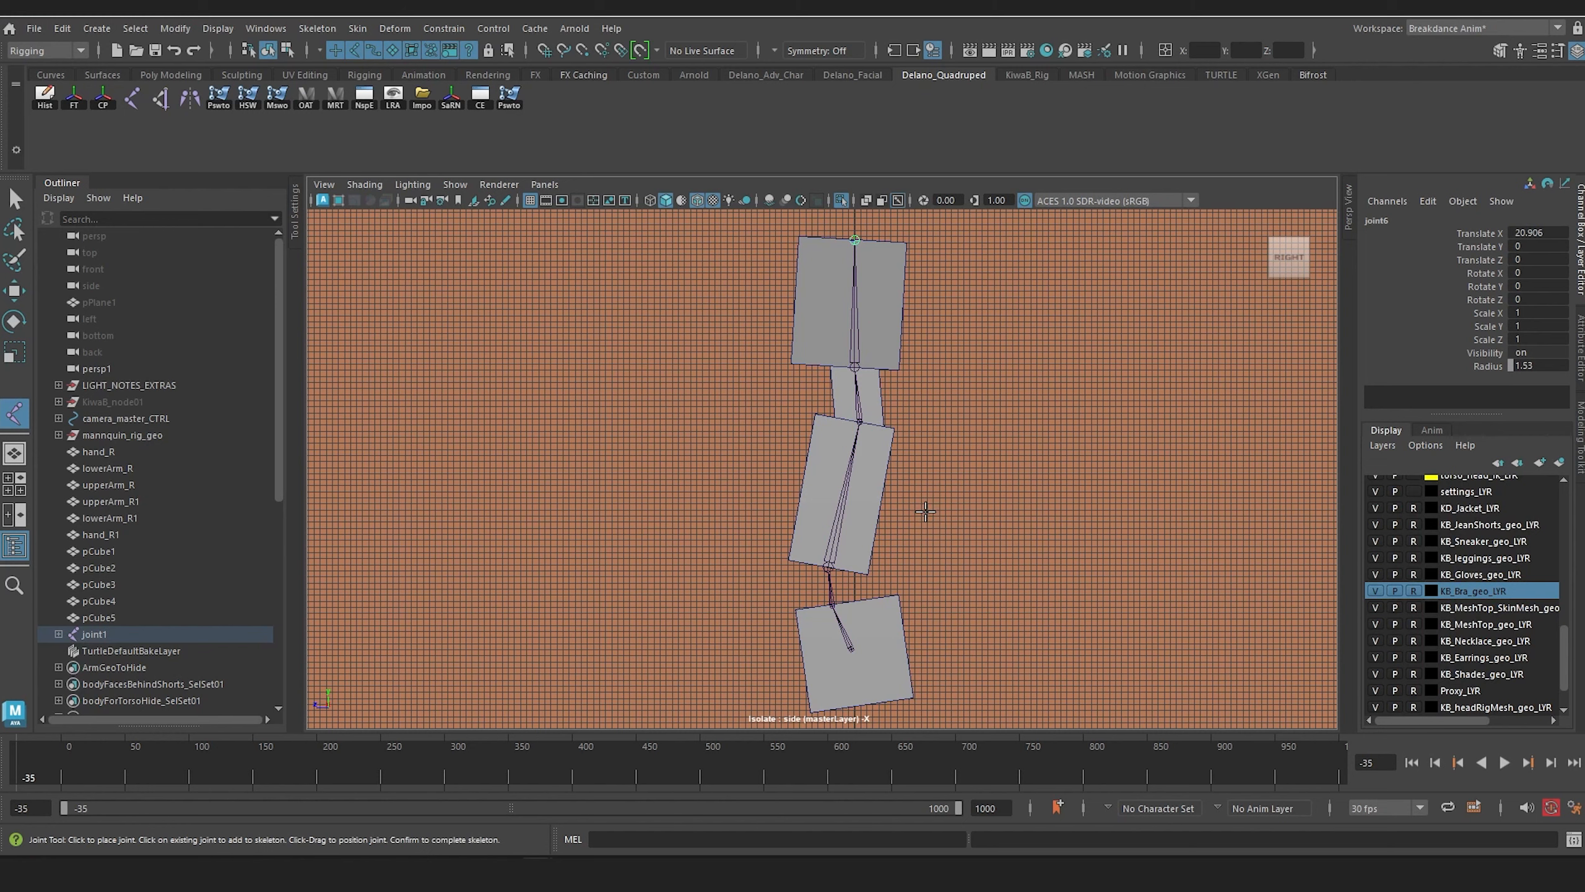
key("Return")
Step: Return to the perspective view and end the isolation so all the proxy boxes are displayed
key("r")
key("space")
mouse_move(889, 551)
left_mouse_down()
mouse_move(879, 525)
mouse_move(870, 568)
left_mouse_up()
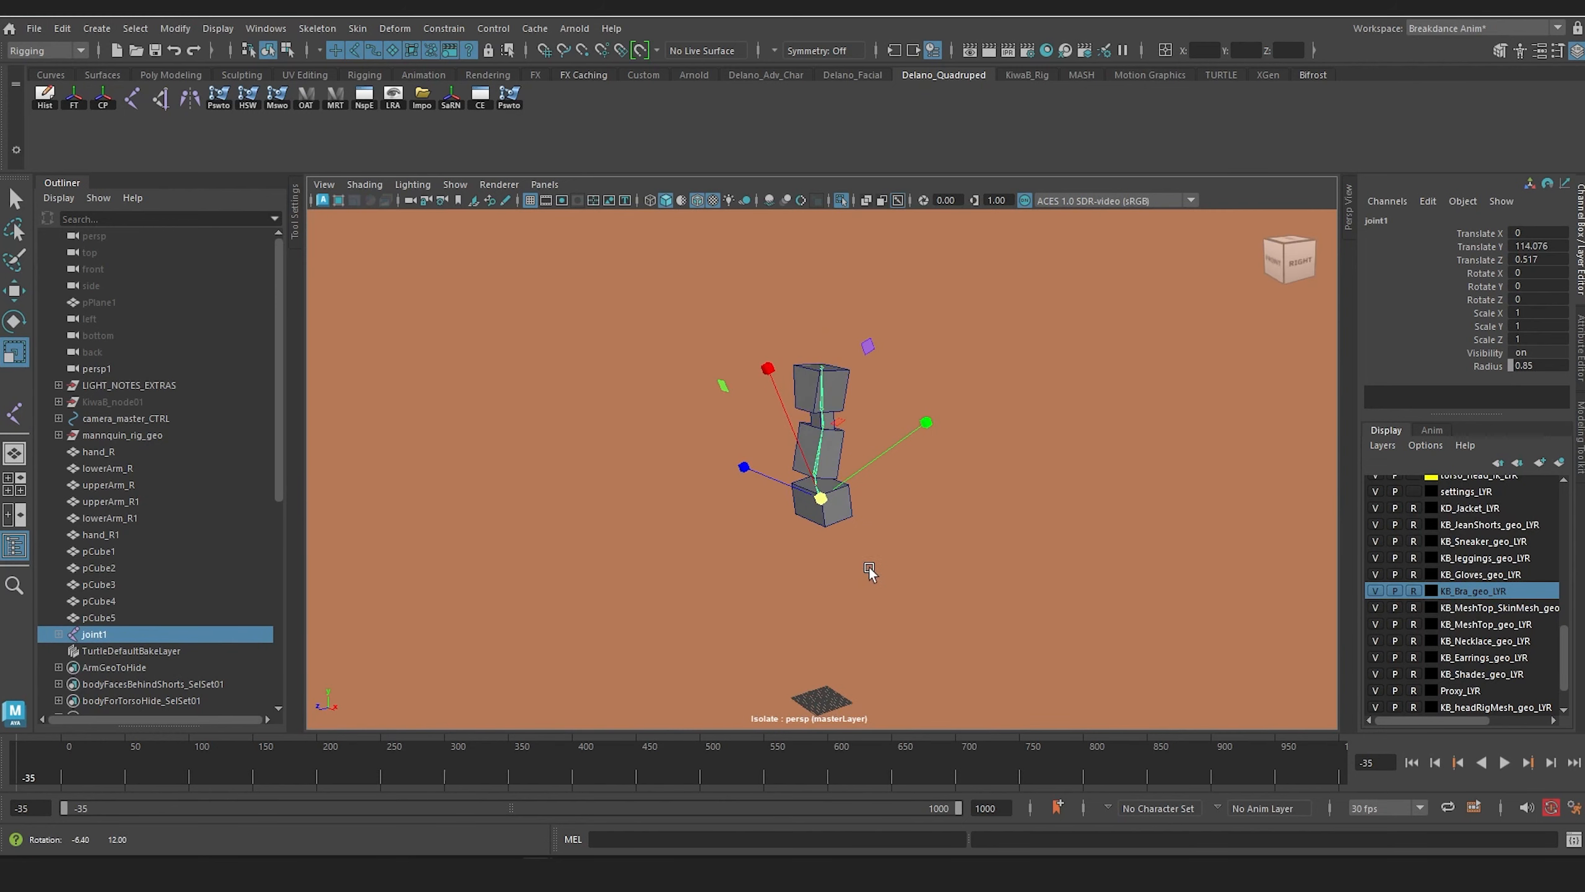
left_click(841, 198)
scroll(860, 549, "up", 3)
middle_click_drag(859, 552, 868, 484, "alt")
left_click_drag(868, 484, 869, 517, "alt")
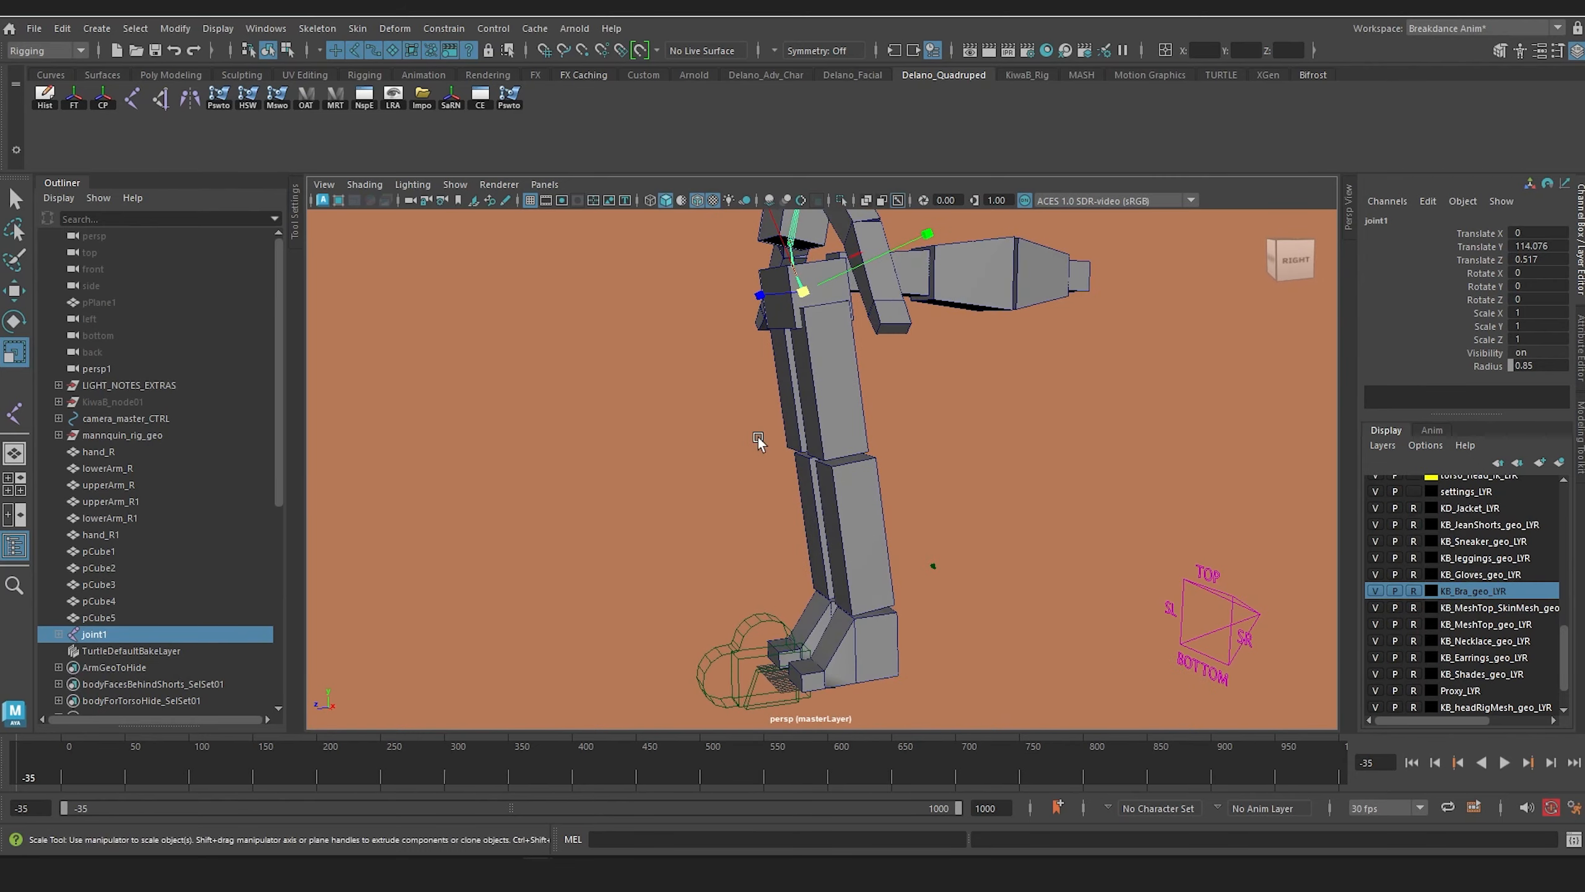
Step: In the side view, draw a leg joint chain from the hip at about Translate Y 109.579, Z 0.704, through knee, ankle and ball to the toe
key("space")
left_click_drag(798, 446, 805, 445)
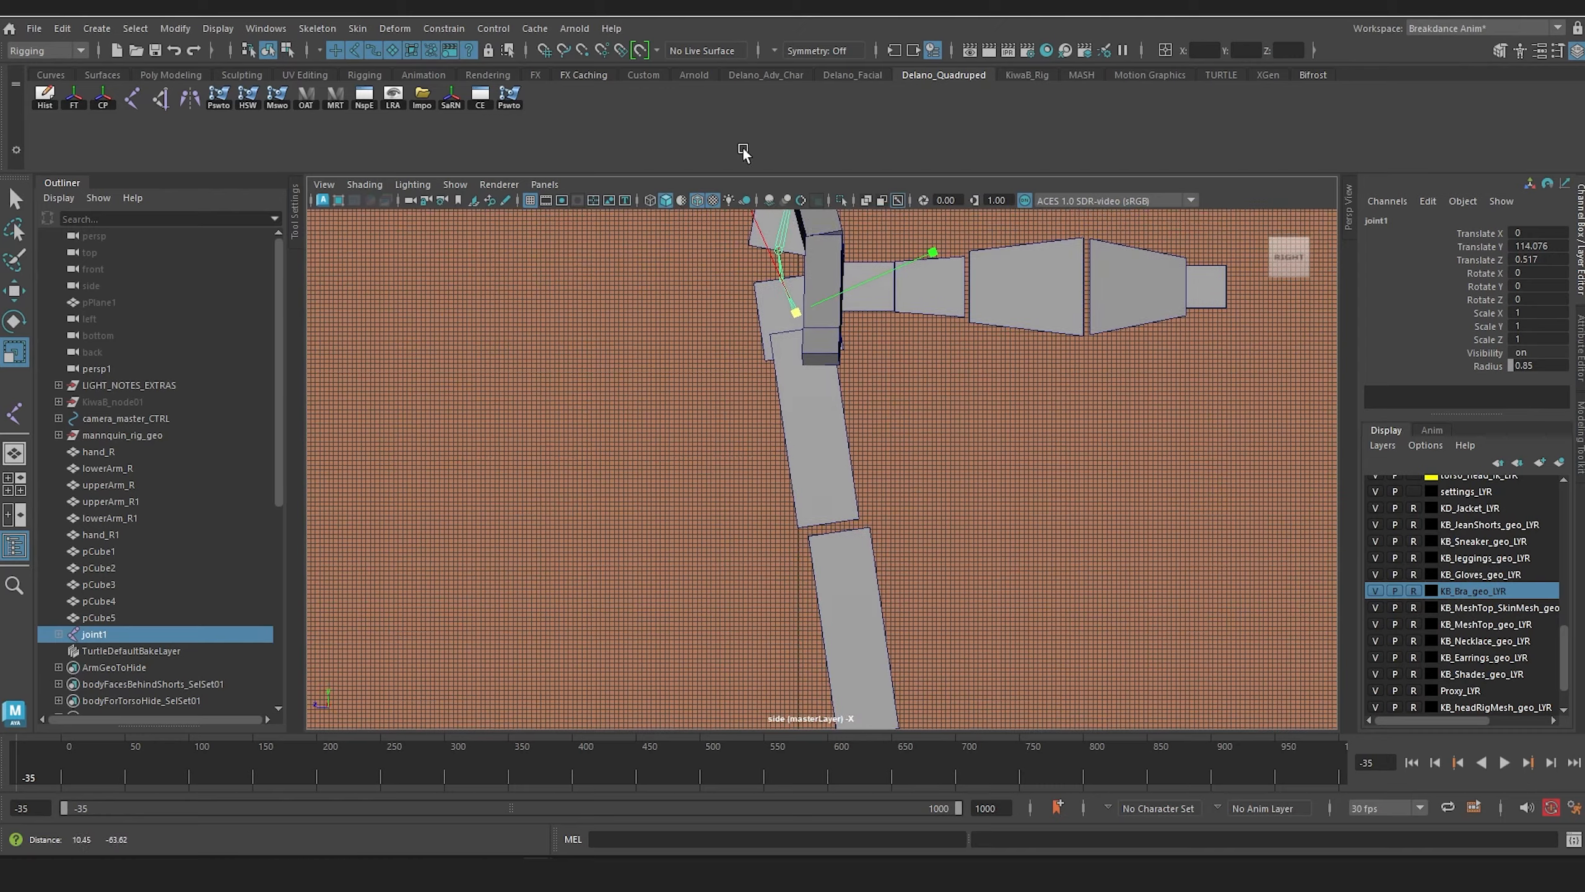
scroll(852, 454, "up", 2)
middle_click_drag(880, 562, 881, 496, "alt")
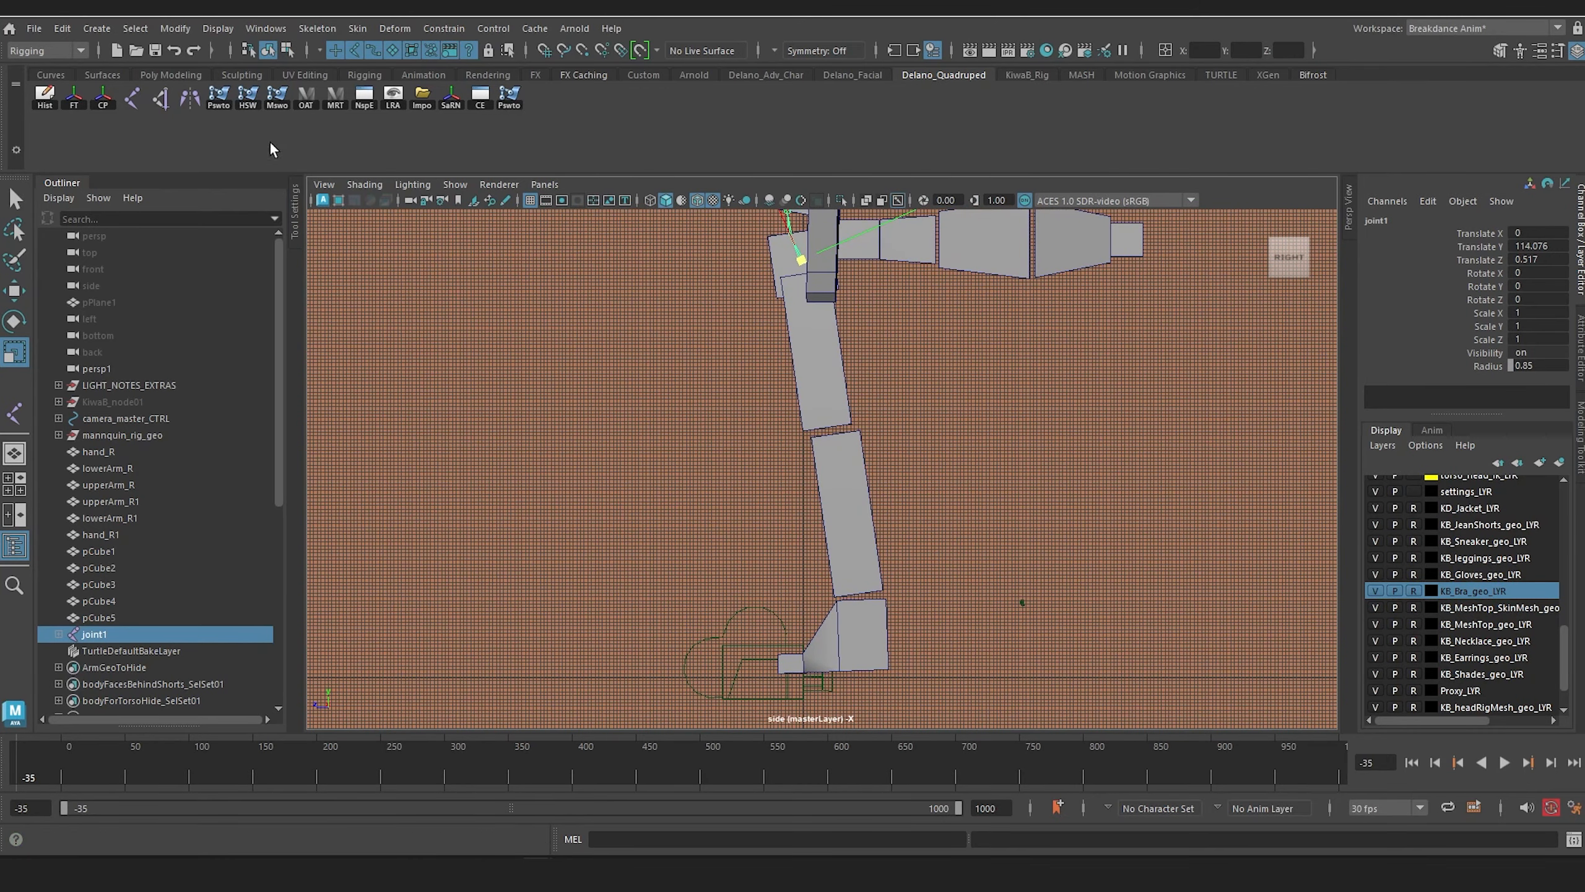
left_click(133, 98)
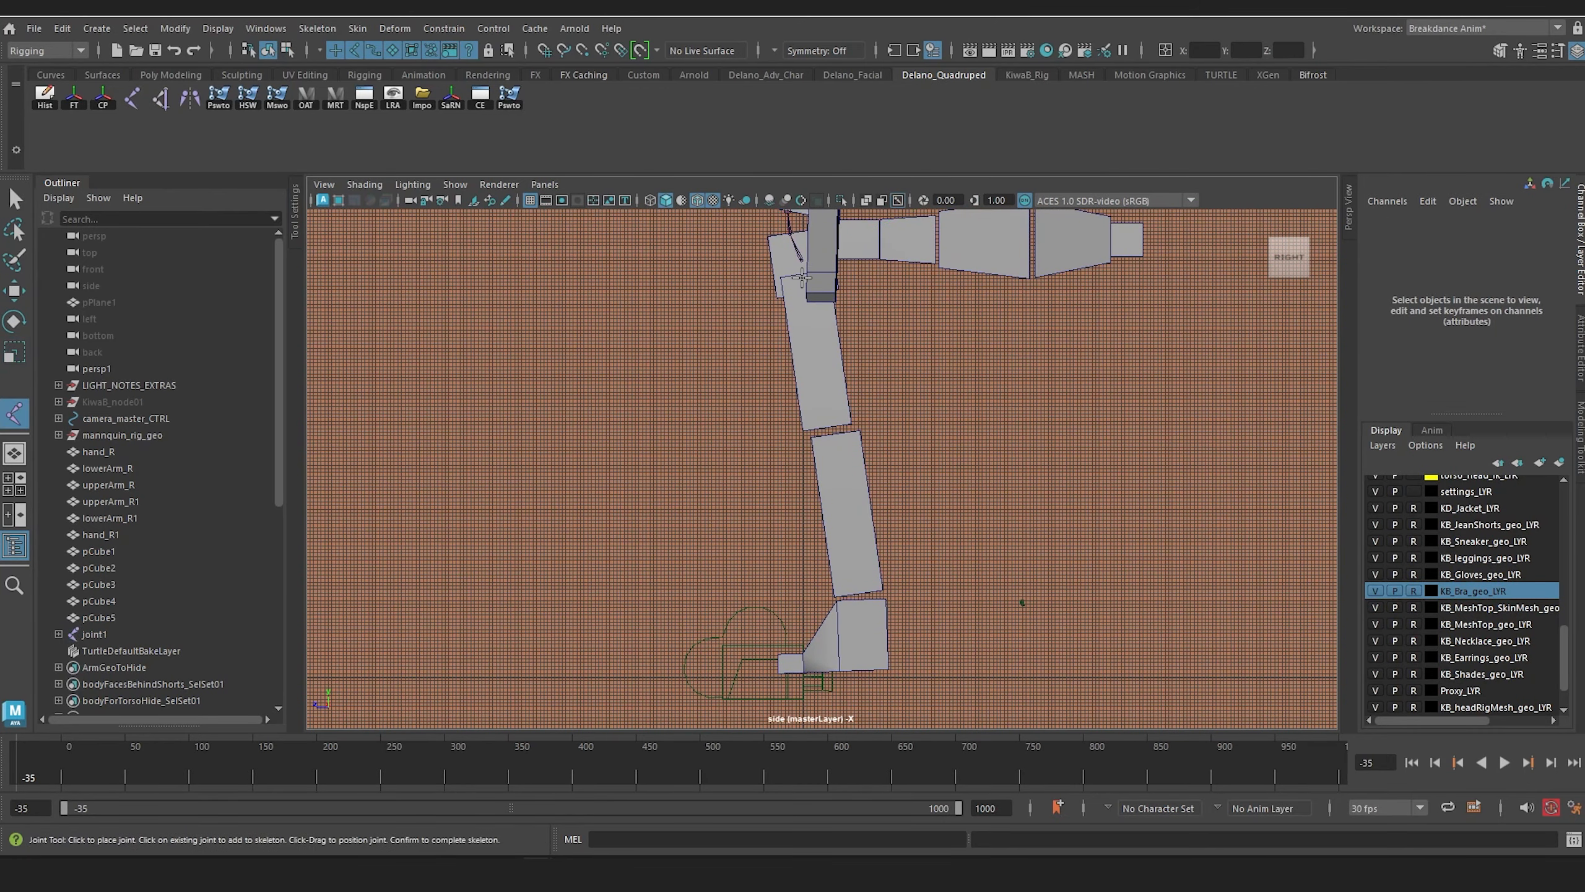
left_click(800, 275)
left_click(823, 432)
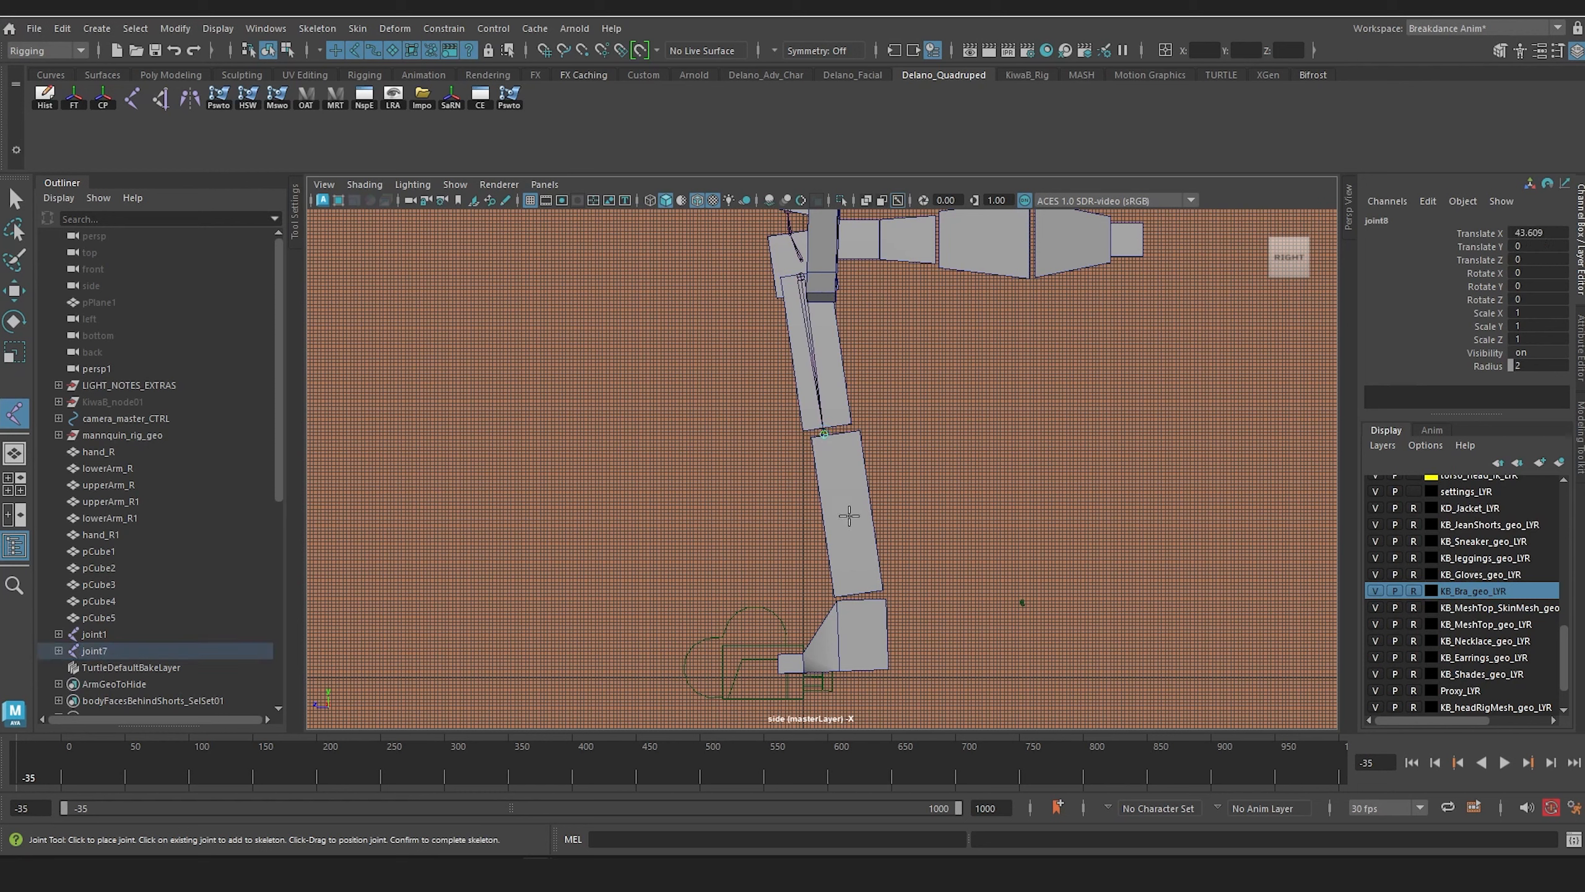
left_click(865, 602)
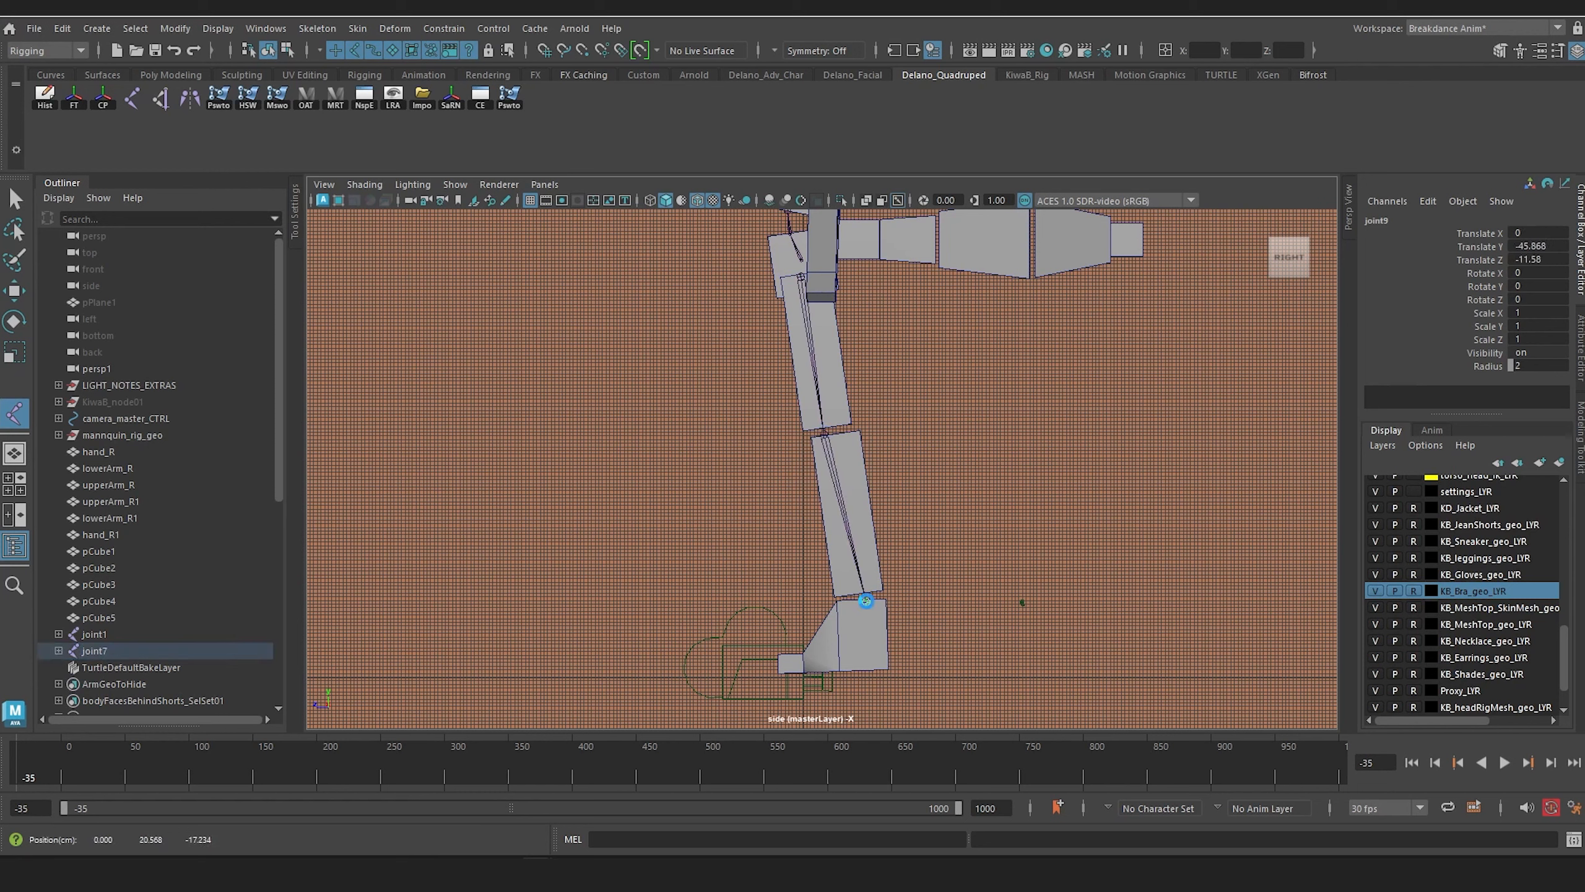
left_click(804, 667)
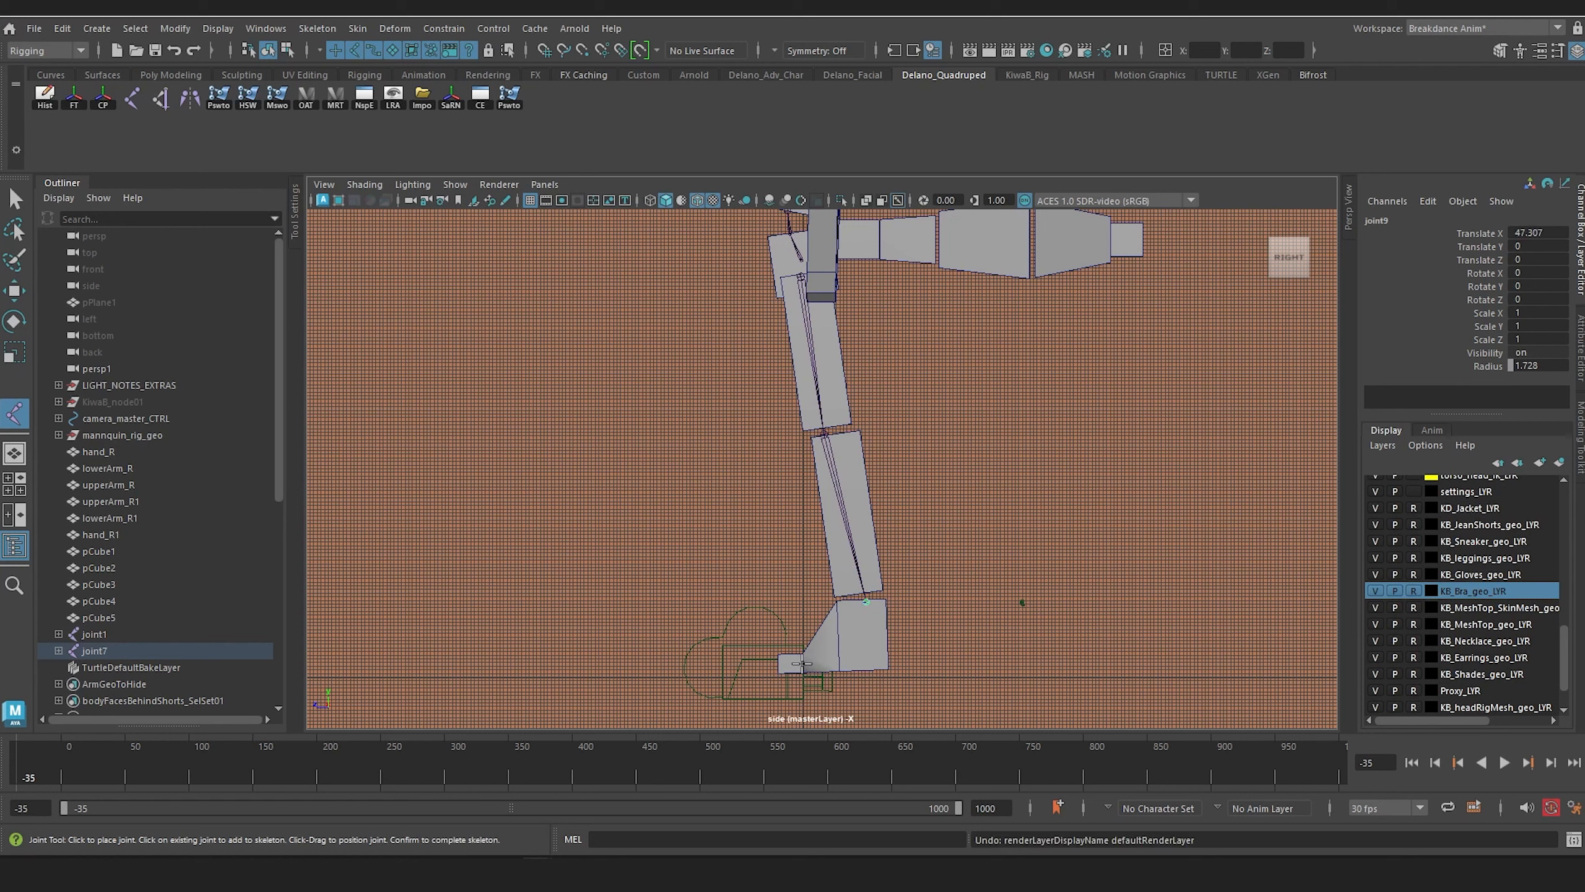
left_click(800, 664)
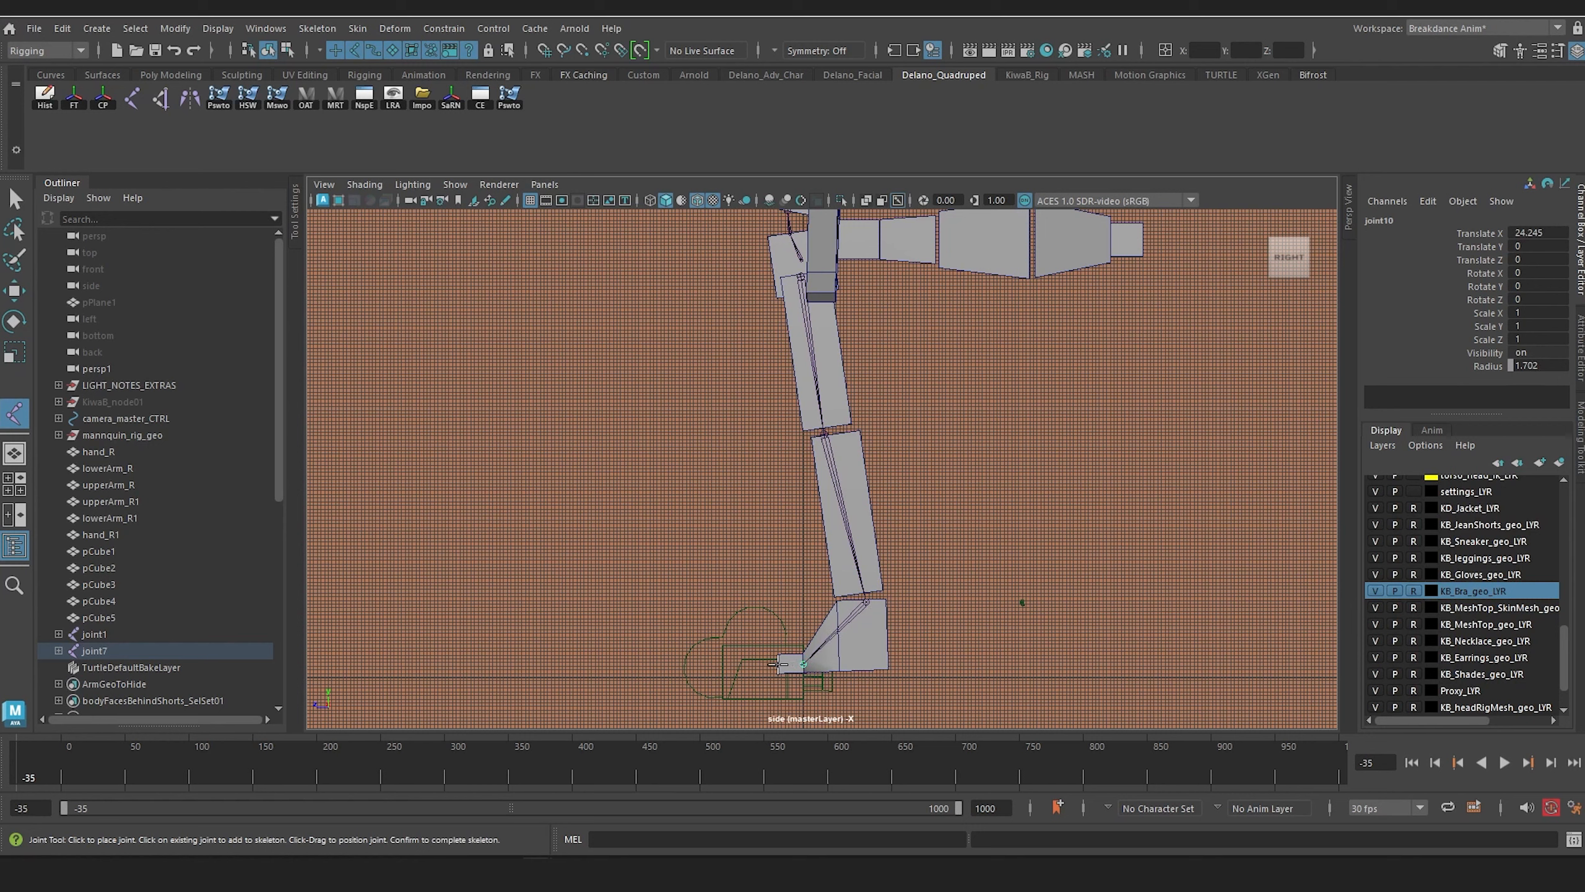
key("Return")
Step: Move the leg joint chain sideways from the centre line into the boxes of the character's left leg
key("space")
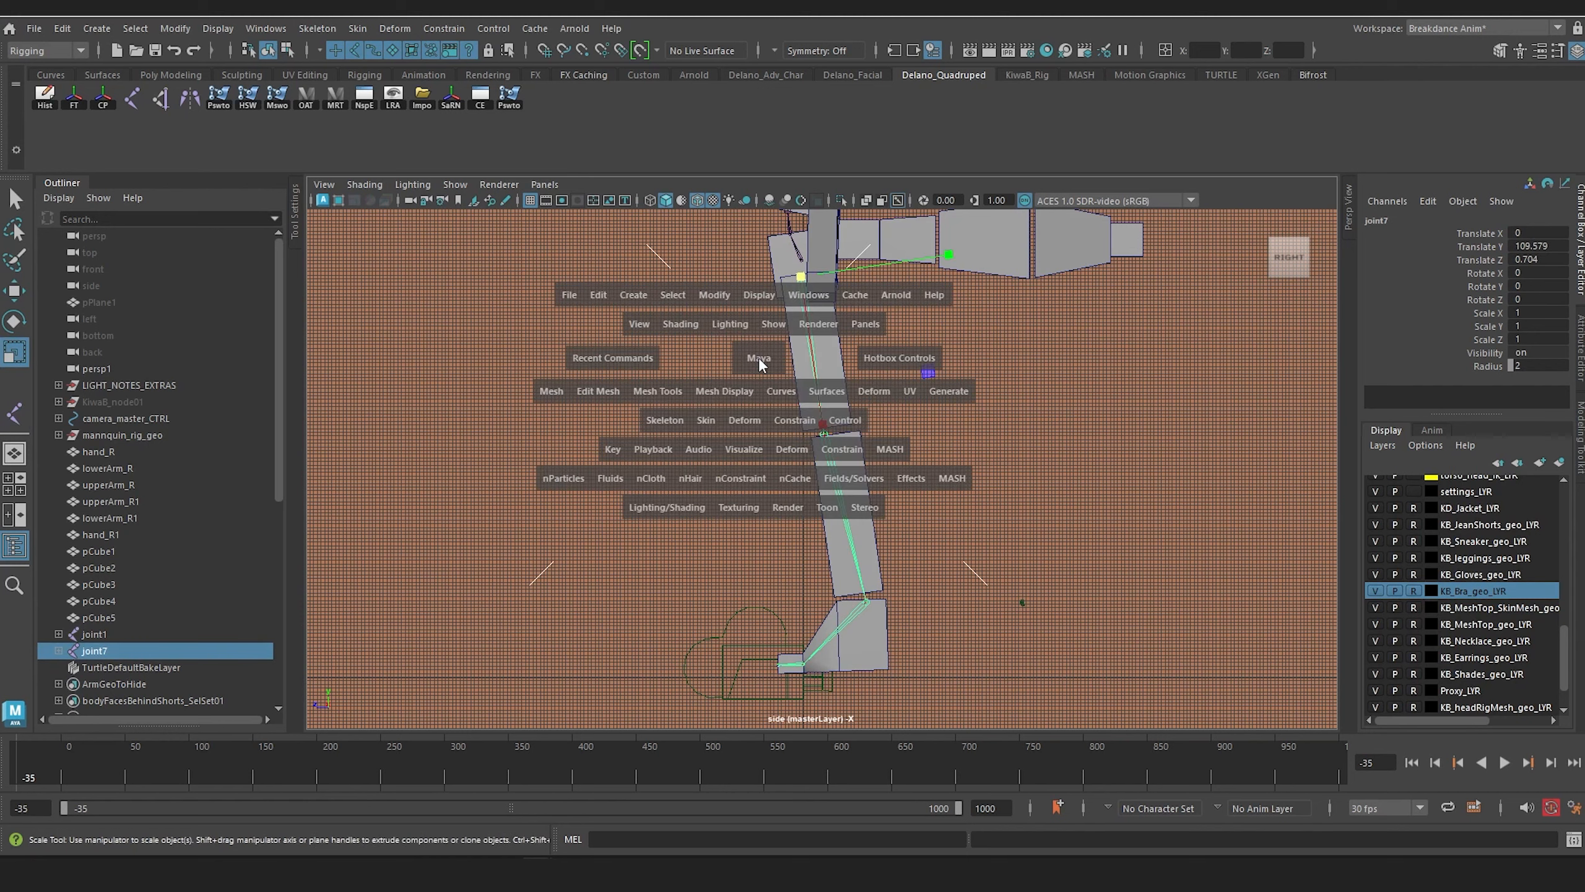
left_click_drag(757, 359, 750, 320)
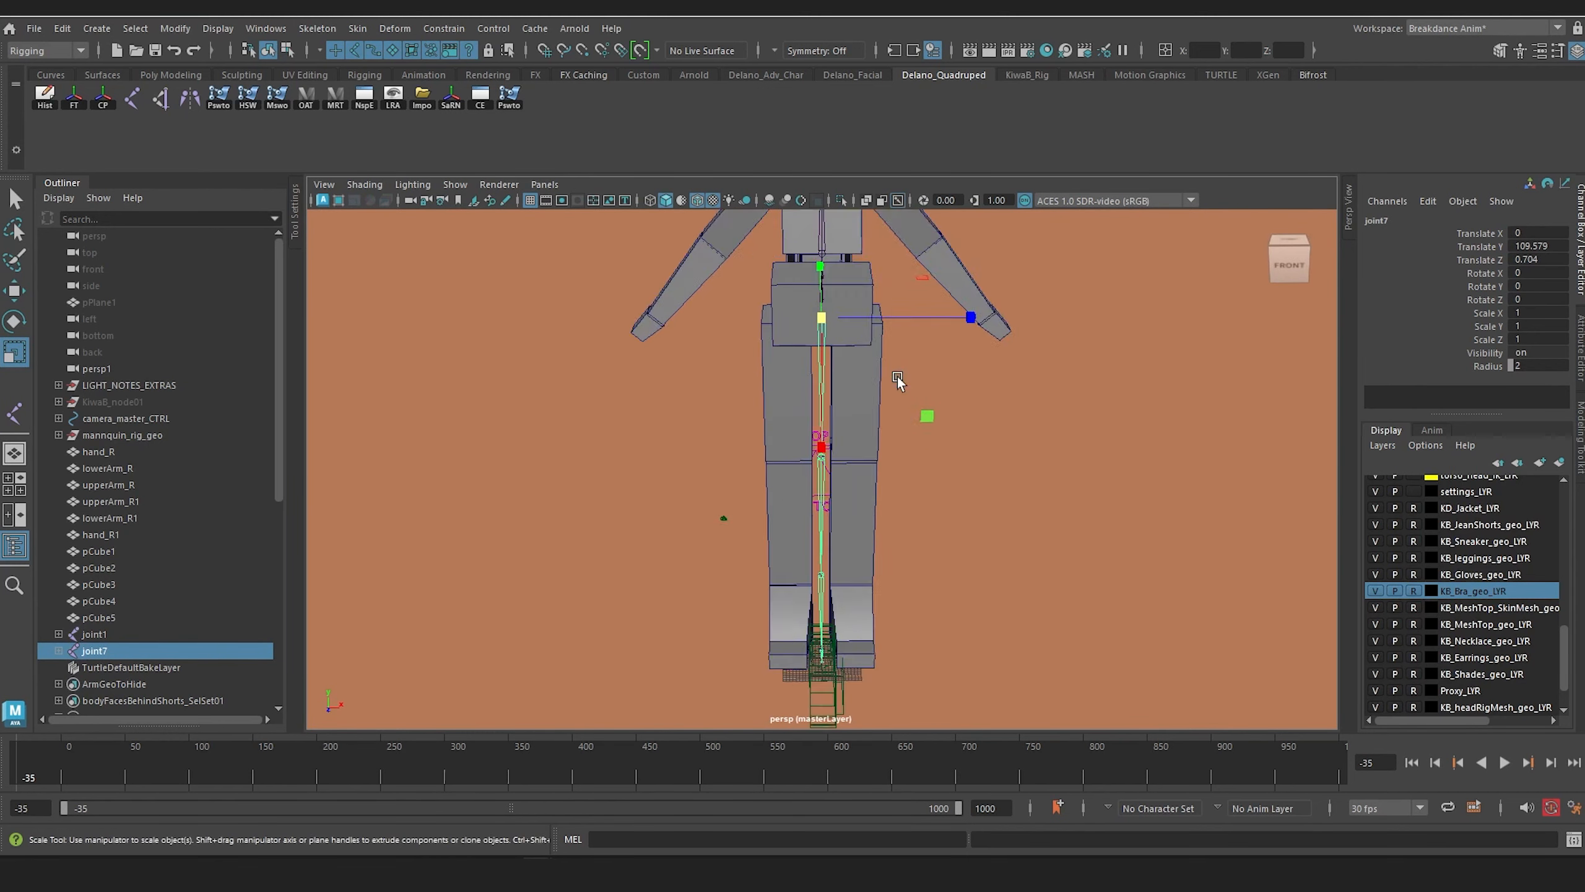
key("w")
left_click_drag(917, 378, 969, 382)
right_click_drag(969, 382, 926, 494, "alt")
left_click_drag(926, 495, 787, 424, "alt")
left_click(880, 468)
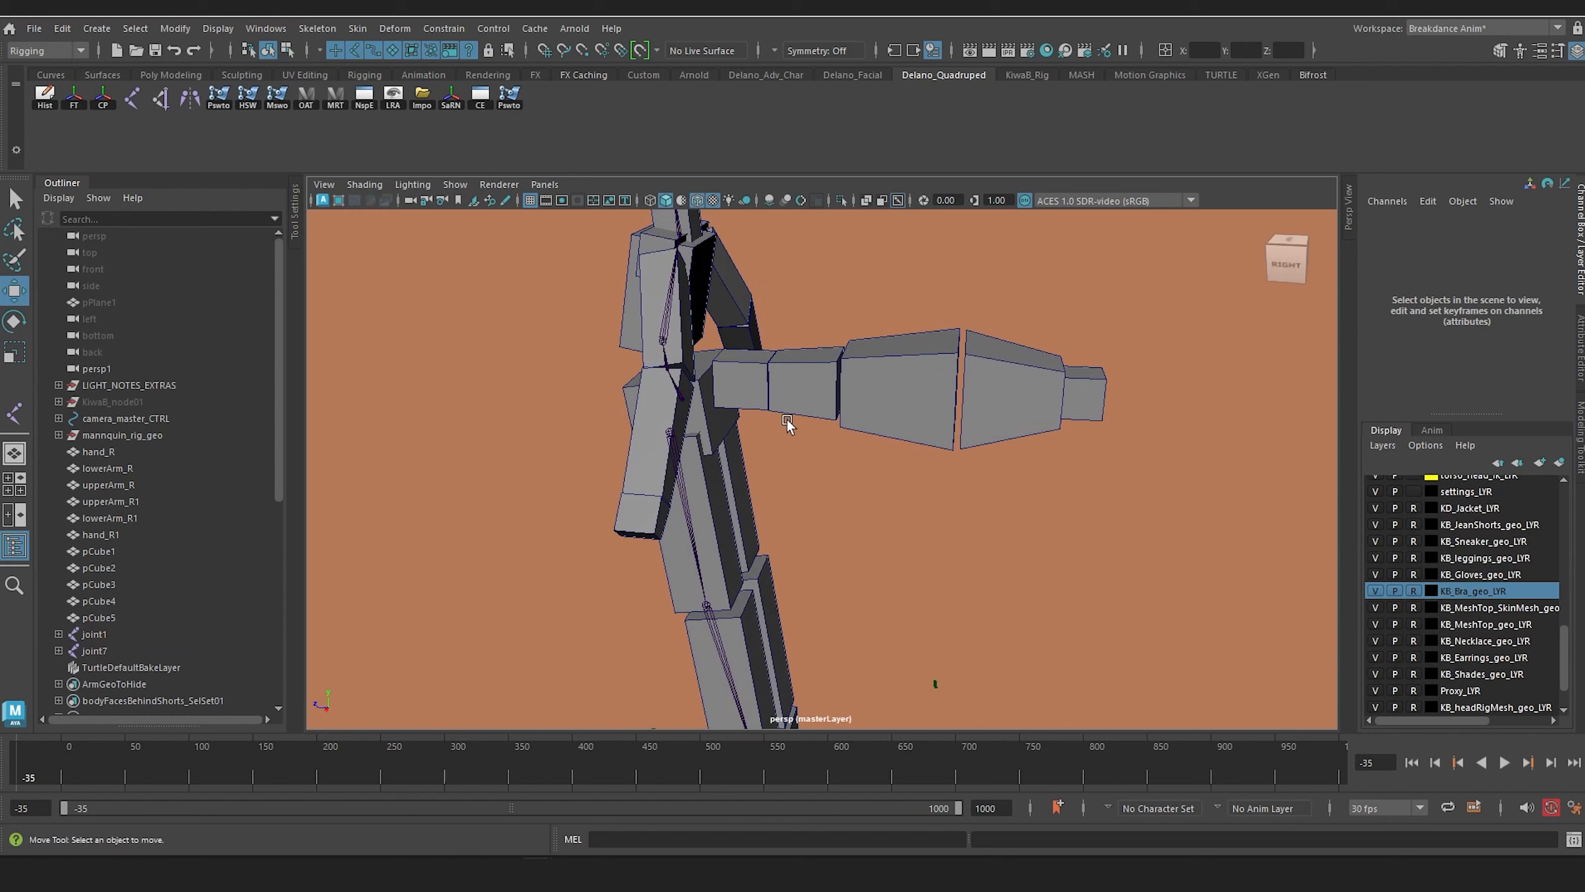
Step: Isolate the five tail boxes and show them in the side view
left_click(745, 375)
left_click(818, 379, "shift")
left_click(874, 395, "shift")
left_click(1008, 393, "shift")
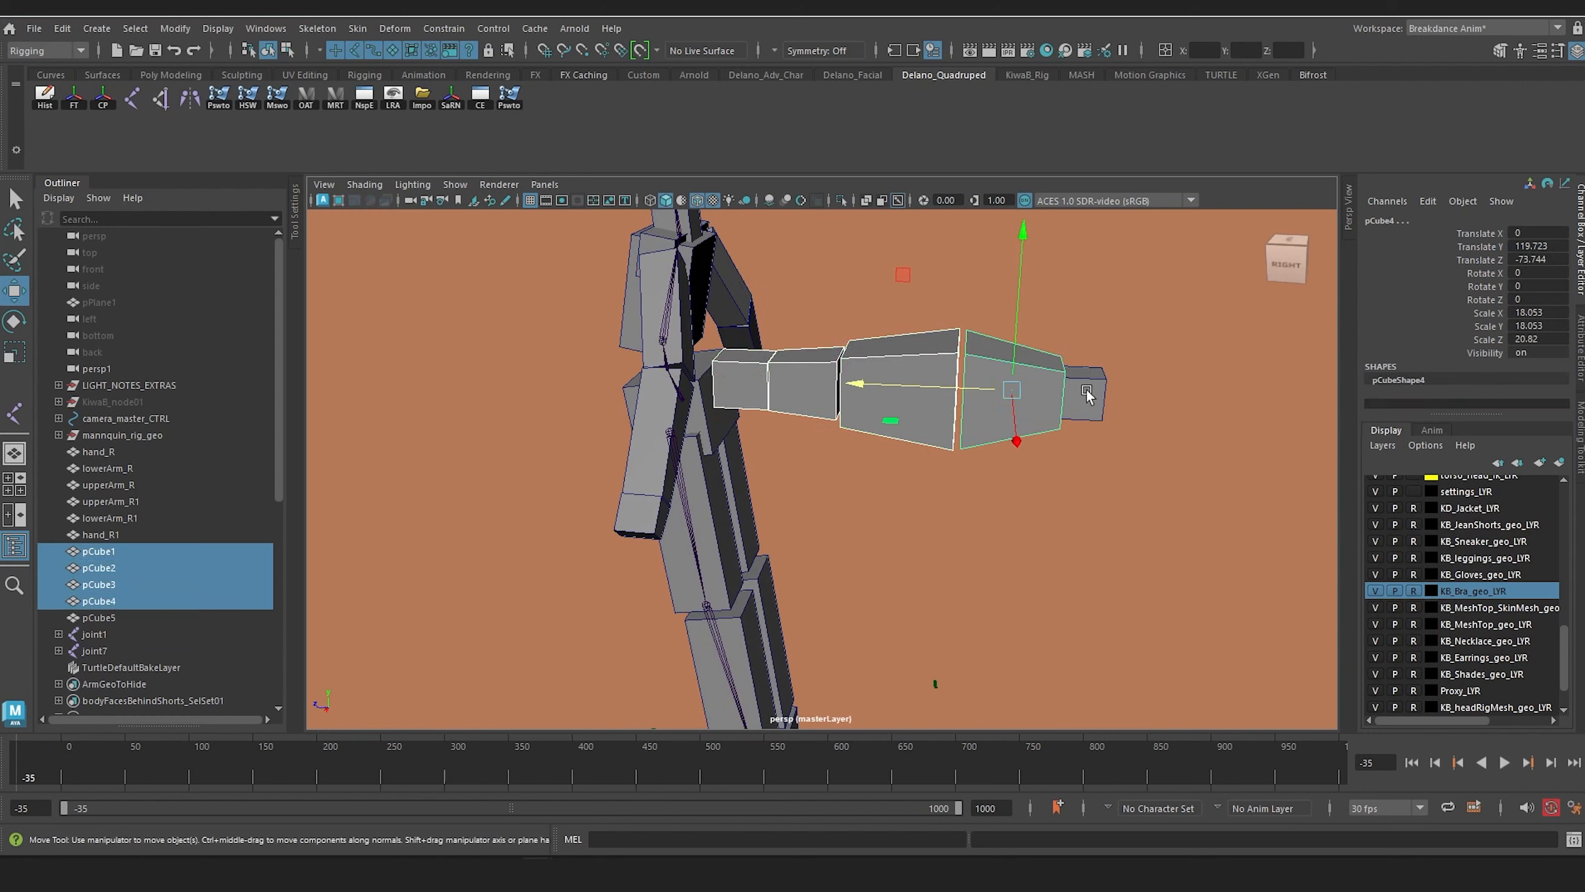
left_click(1086, 396, "shift")
left_click(841, 200)
key("space")
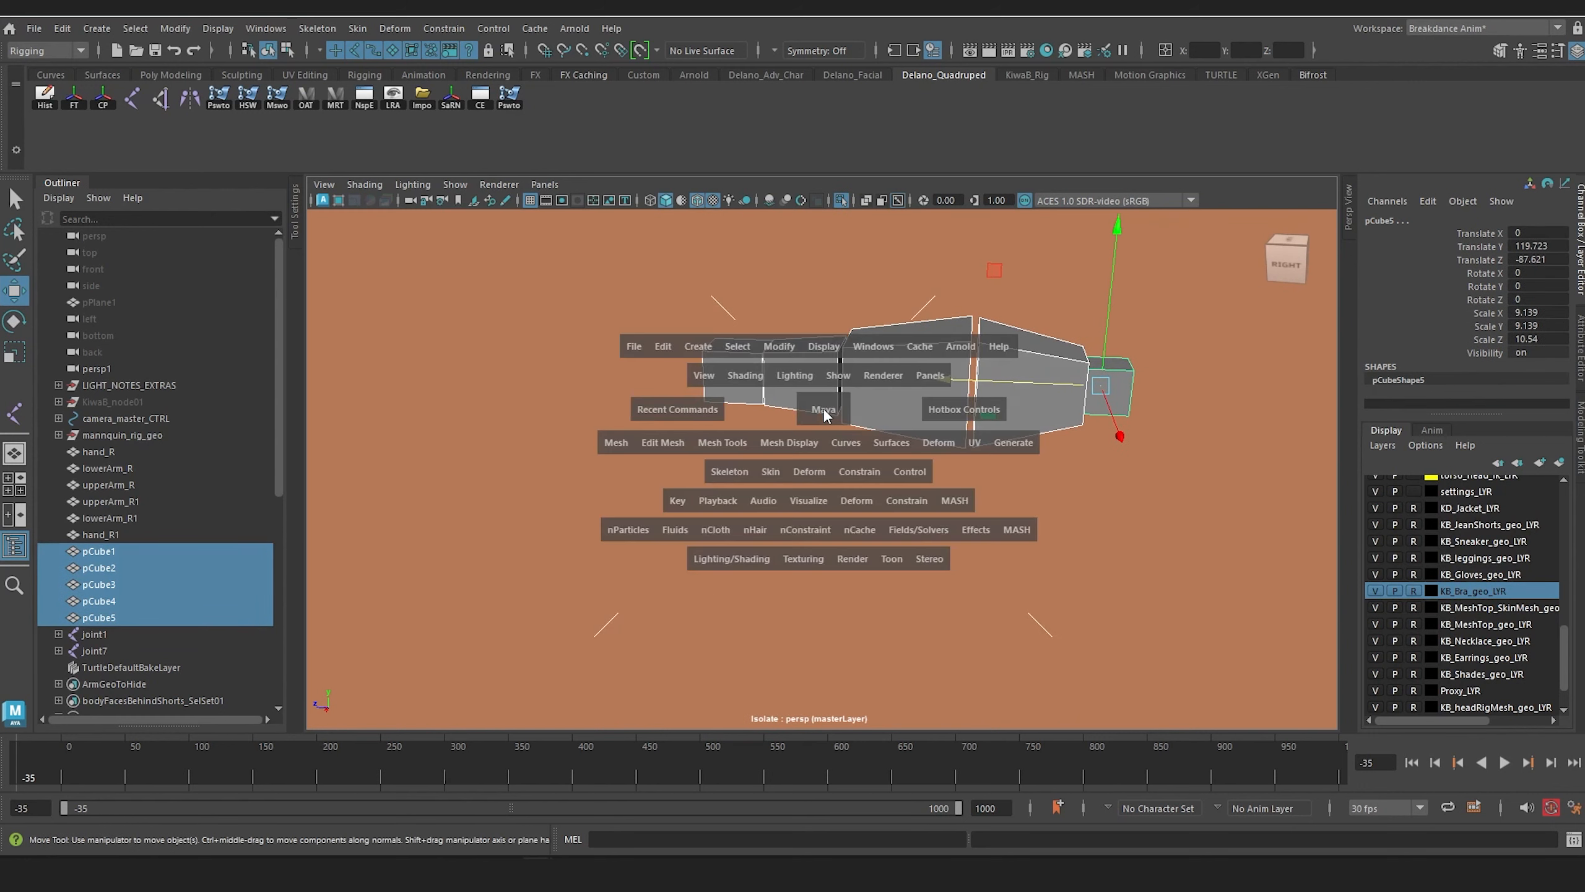
left_click_drag(822, 408, 873, 415)
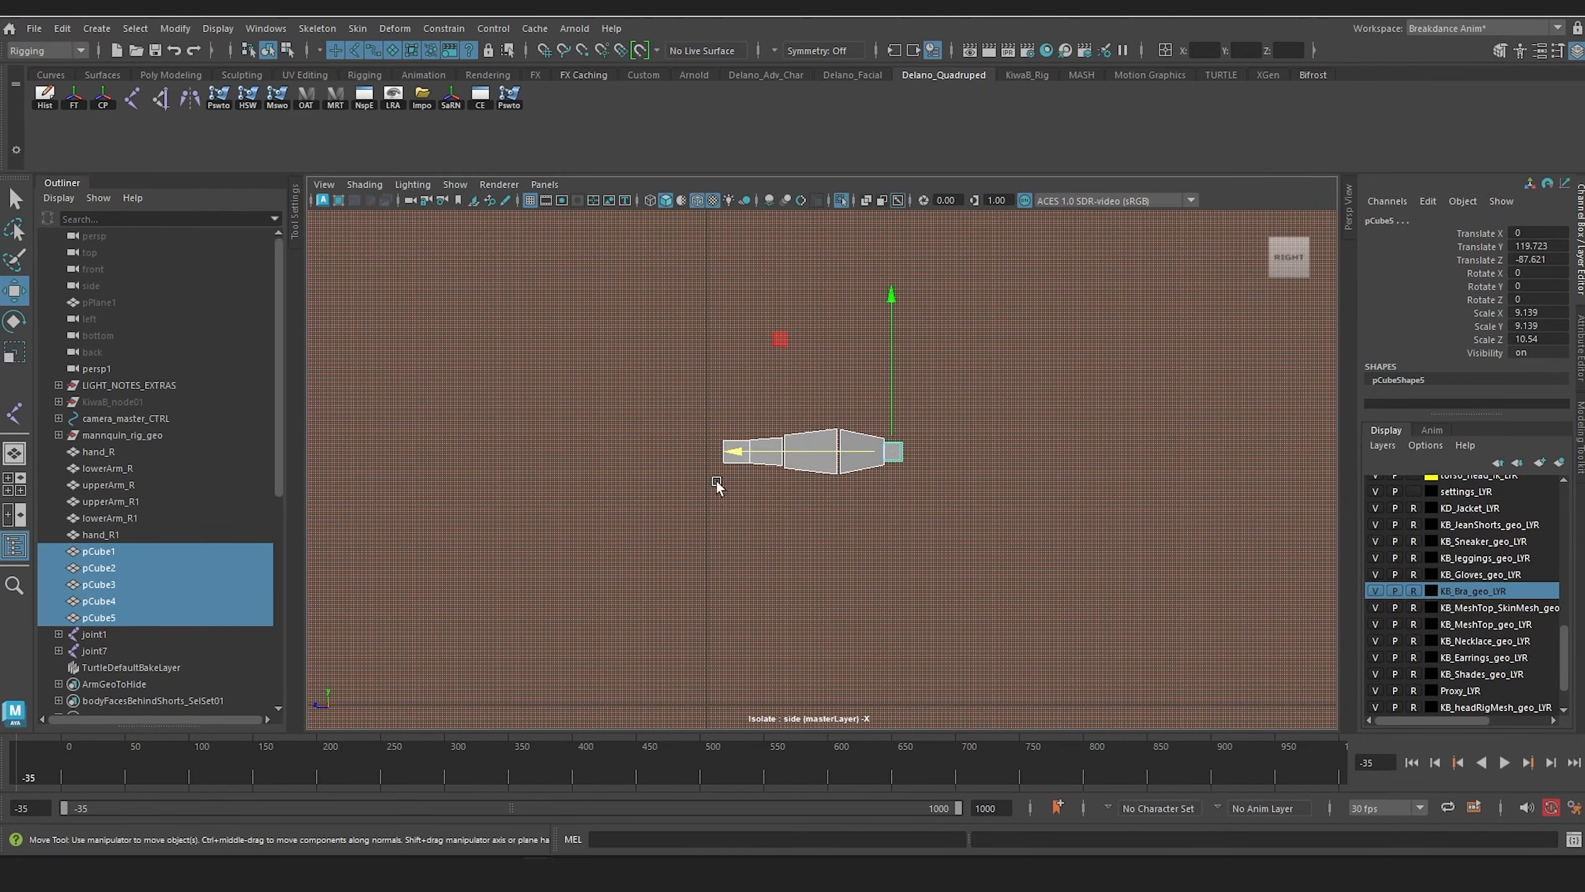
Step: Draw a joint chain along the tail, placing joints at its base, at each gap between the boxes and at the tip
left_click(130, 98)
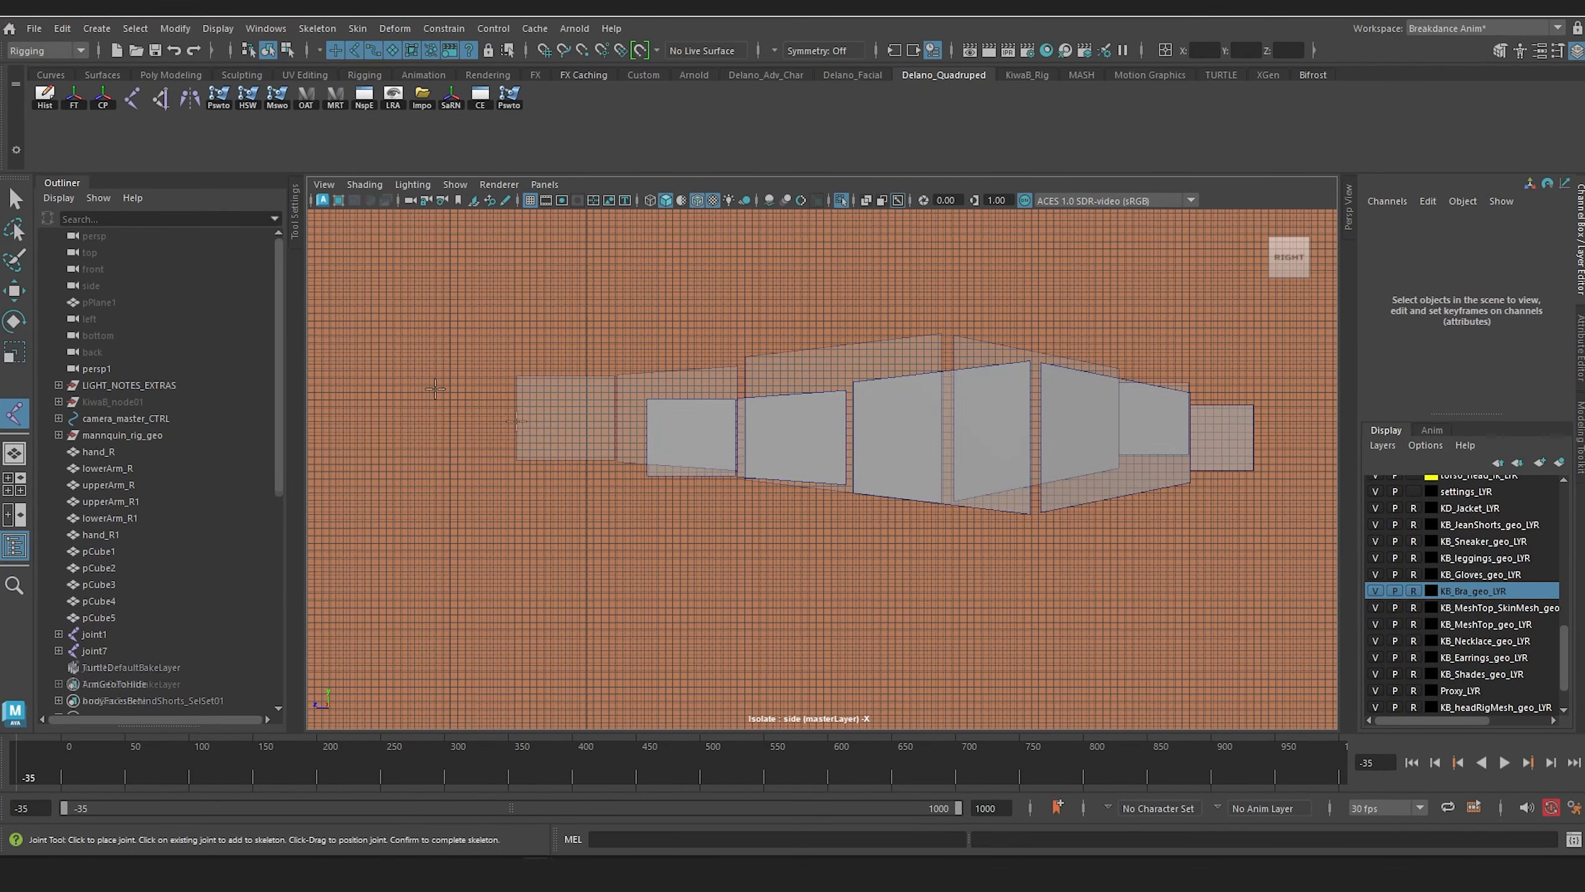
left_click(518, 422)
left_click(616, 422)
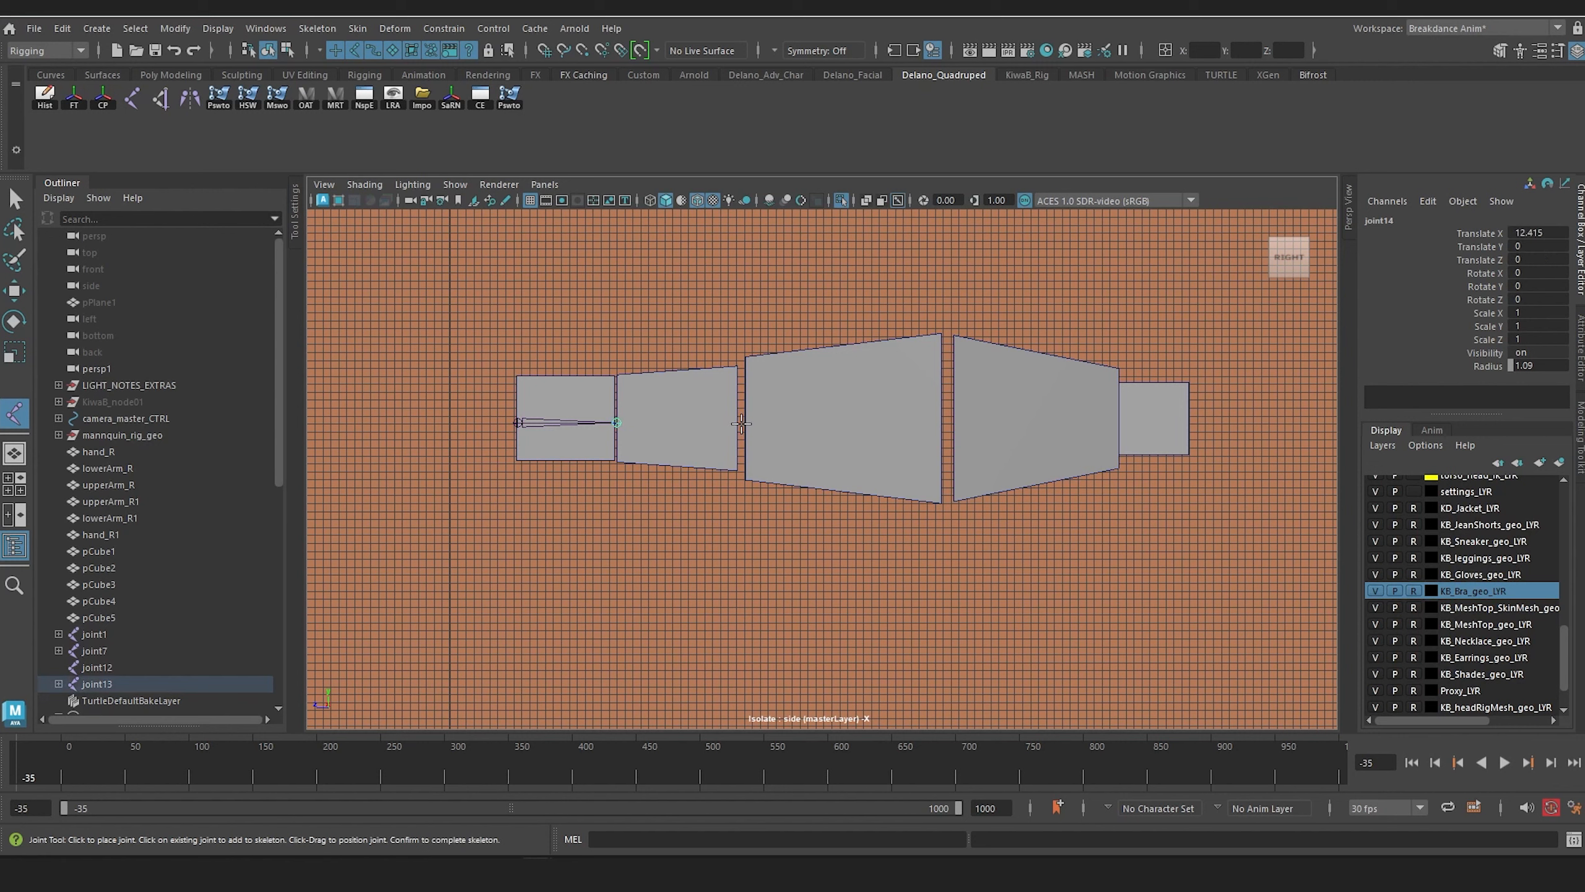
left_click(740, 423)
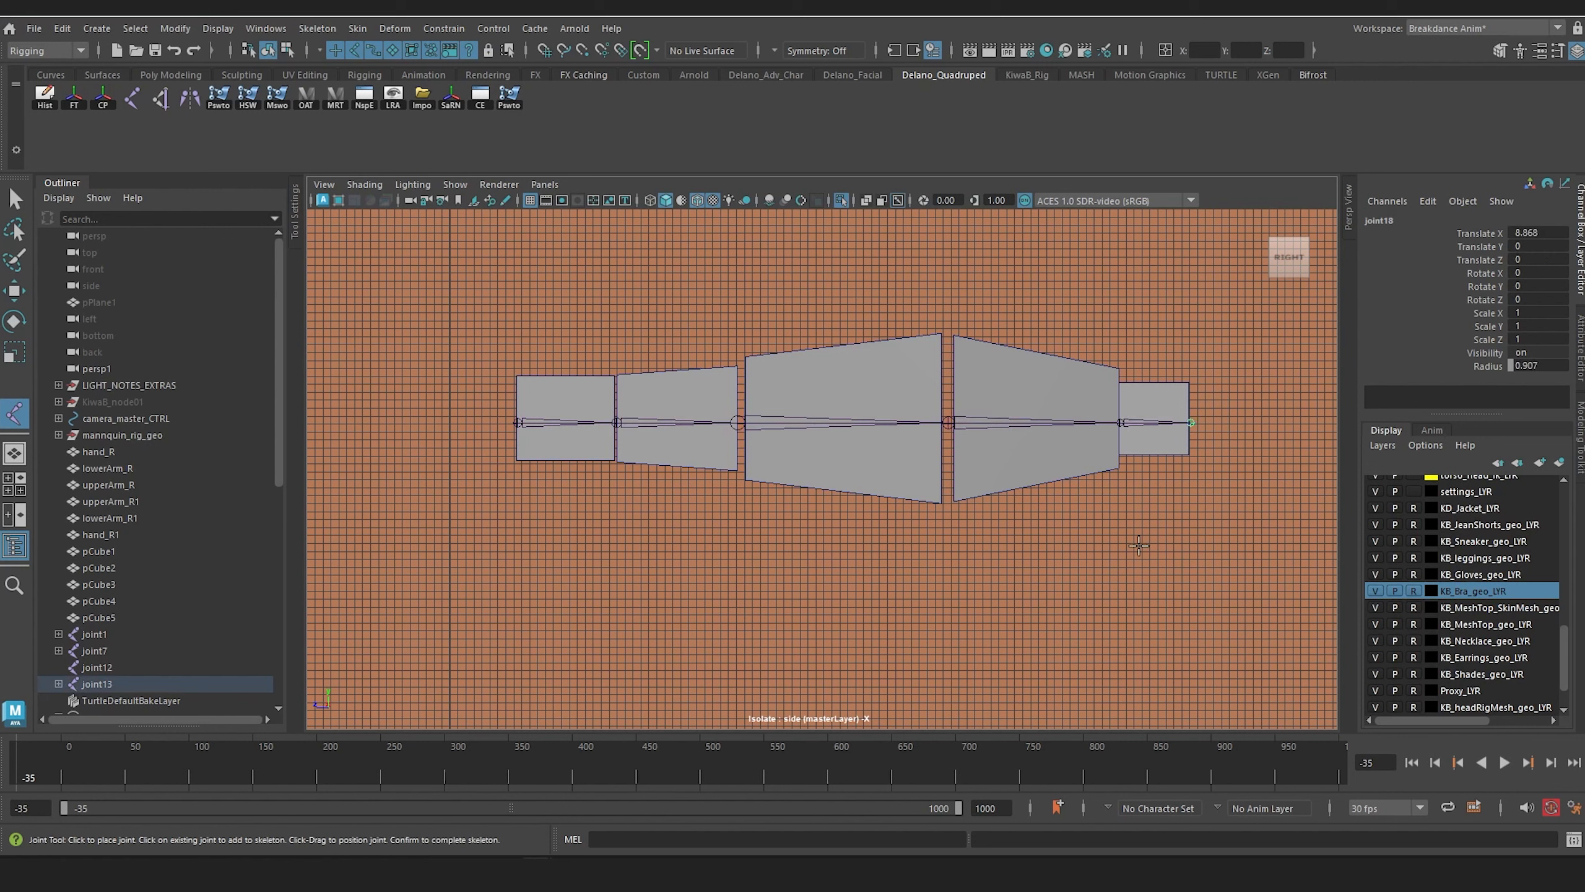
Step: Complete the tail joint chain and show the whole character again in the perspective view
key("Return")
key("space")
left_click_drag(732, 442, 1002, 465)
left_click(844, 202)
scroll(819, 425, "up", 5)
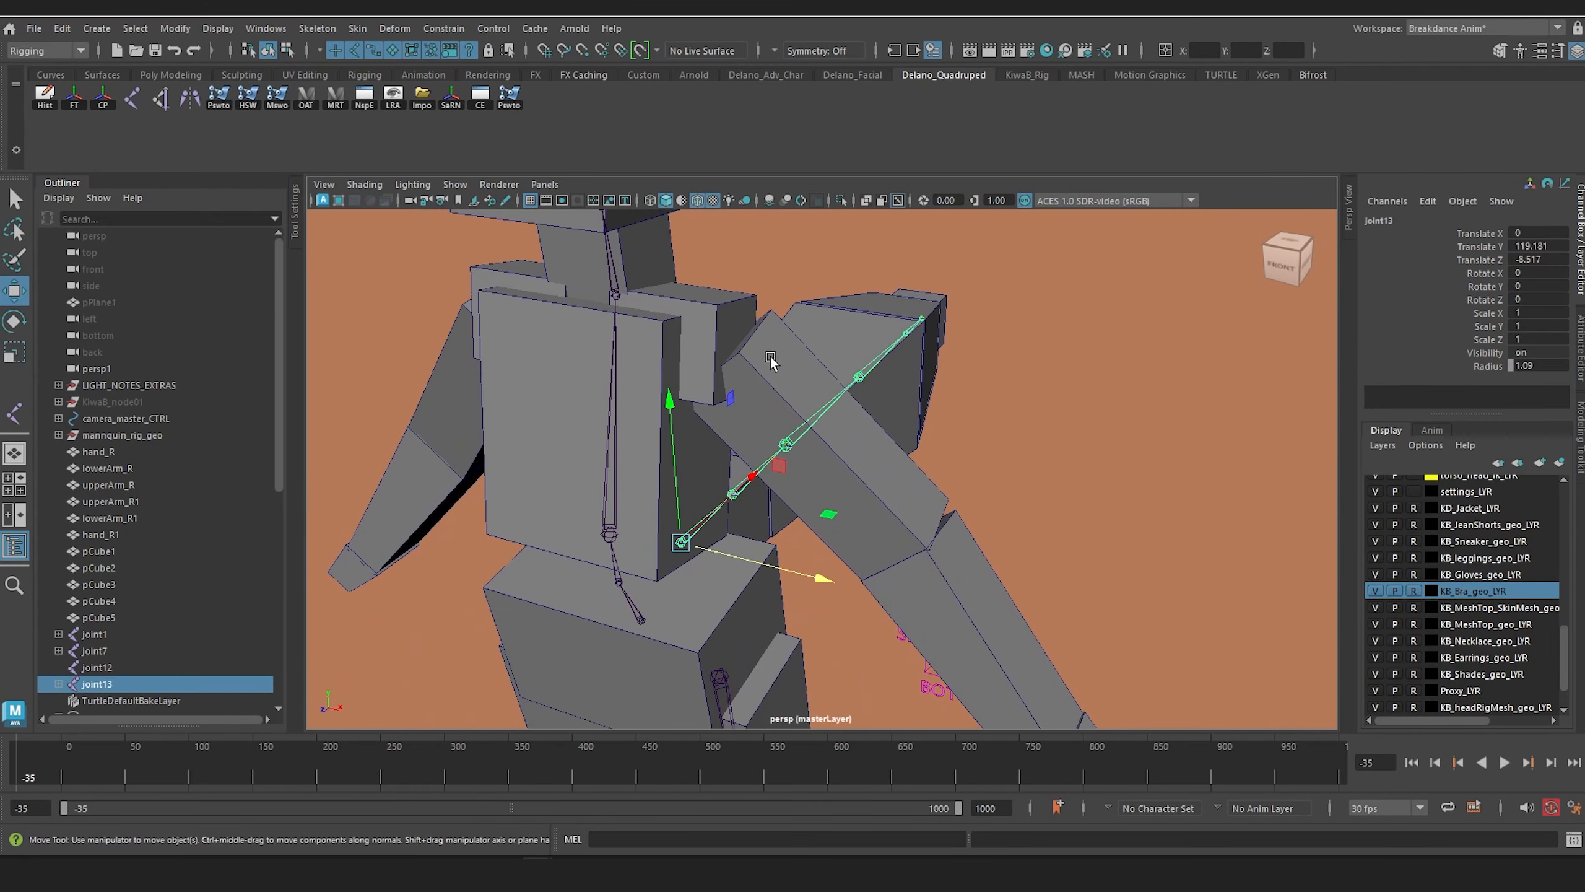
Step: Using the Cluster options, create a cluster on the shoulder-end face of the upperArm_R box
left_click(400, 29)
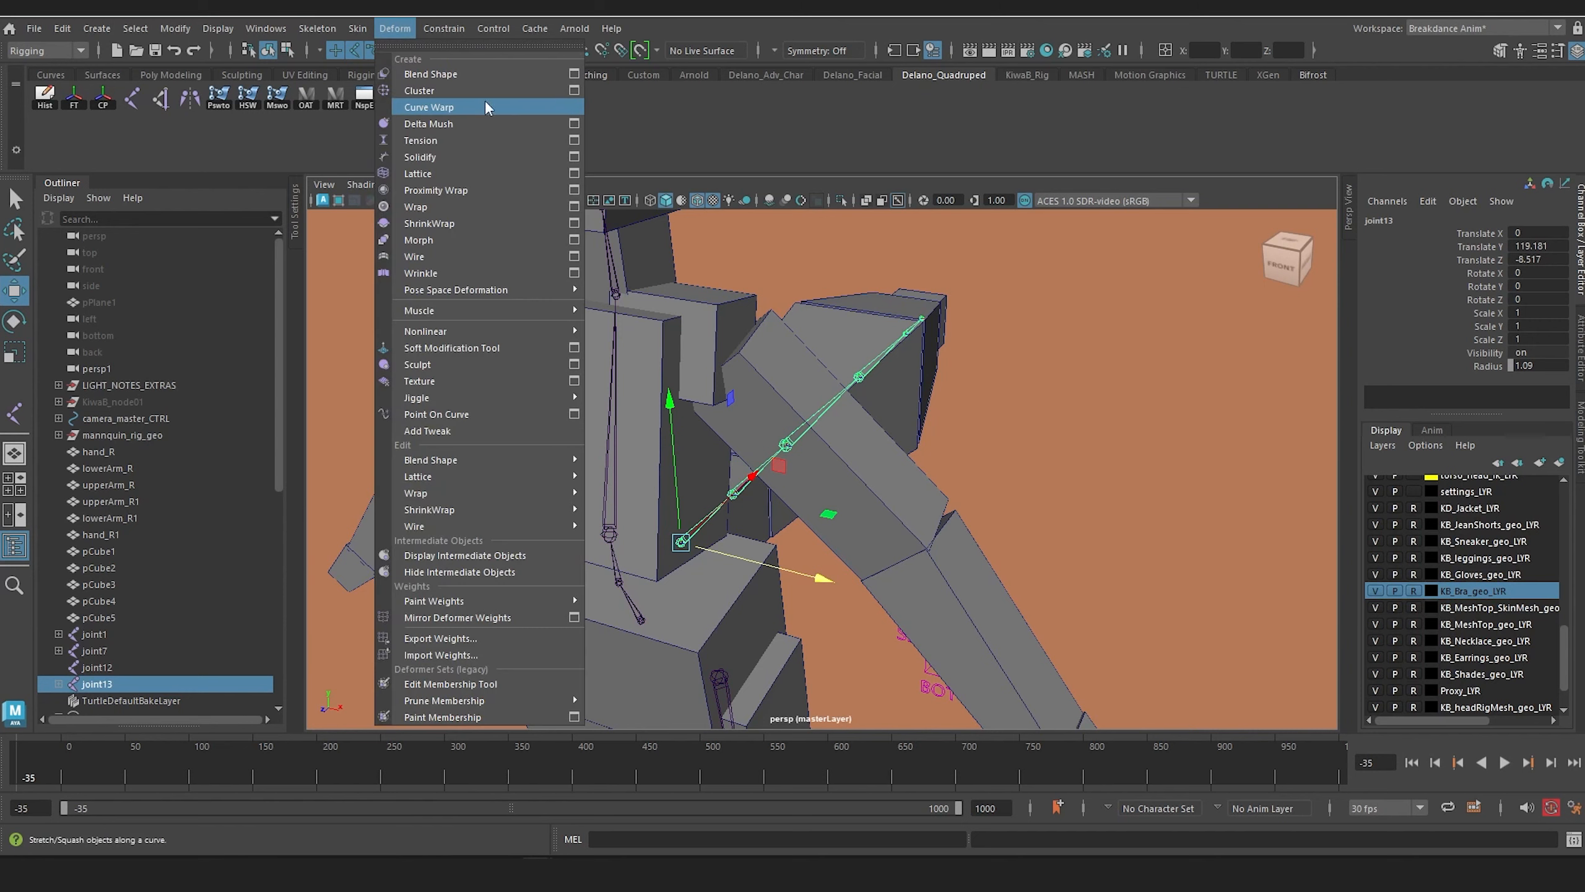
left_click(572, 85)
left_click_drag(1116, 616, 1291, 307)
left_click_drag(987, 354, 821, 378, "alt")
left_click(807, 322)
right_click(806, 304)
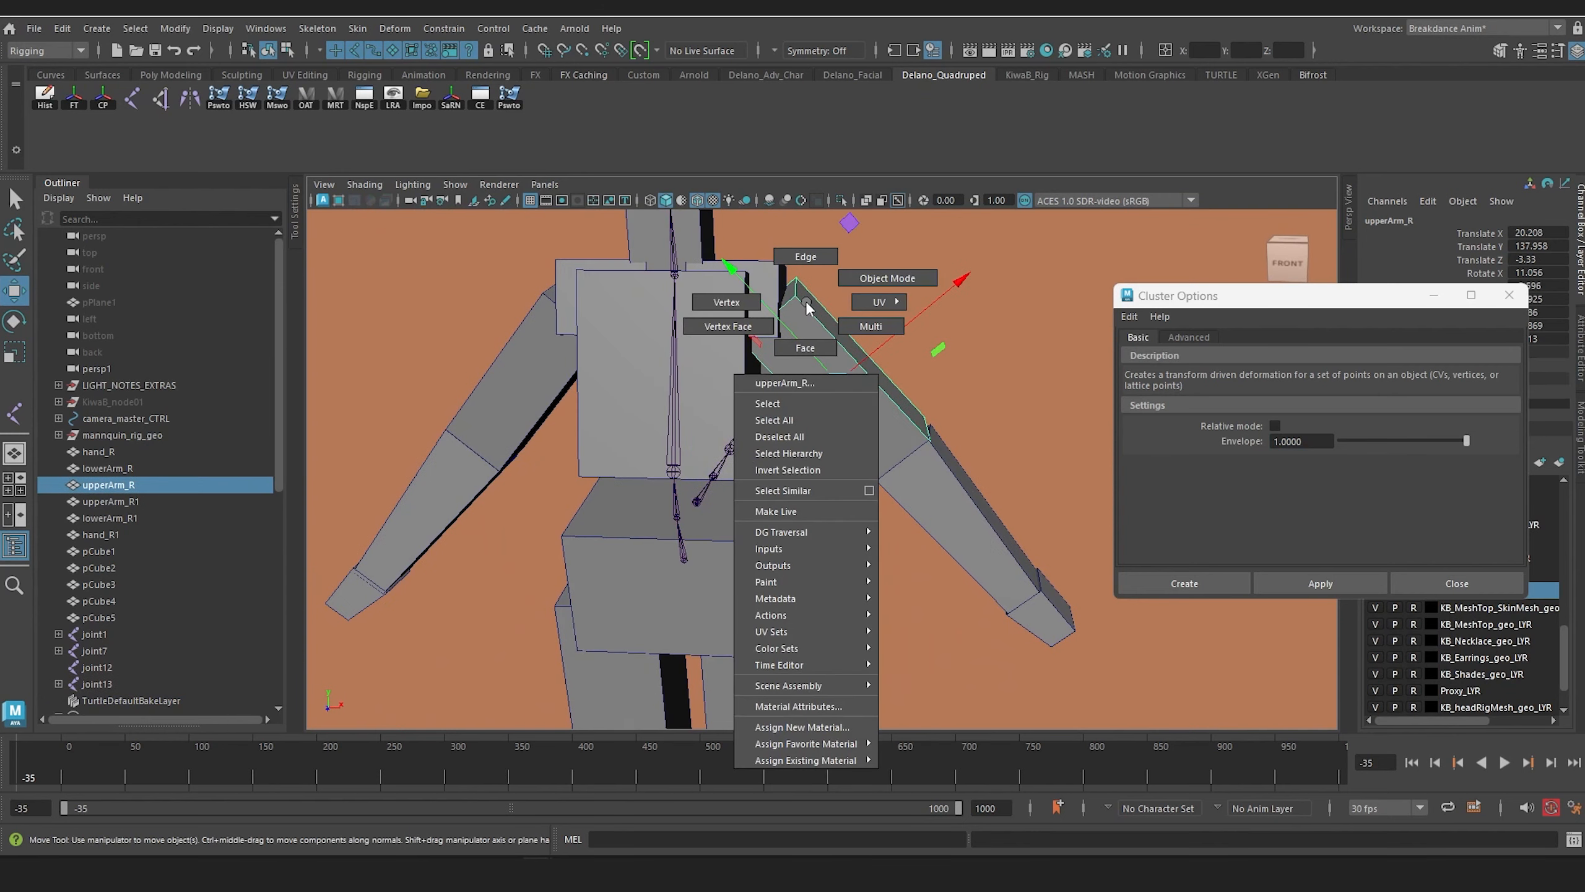
left_click(805, 347)
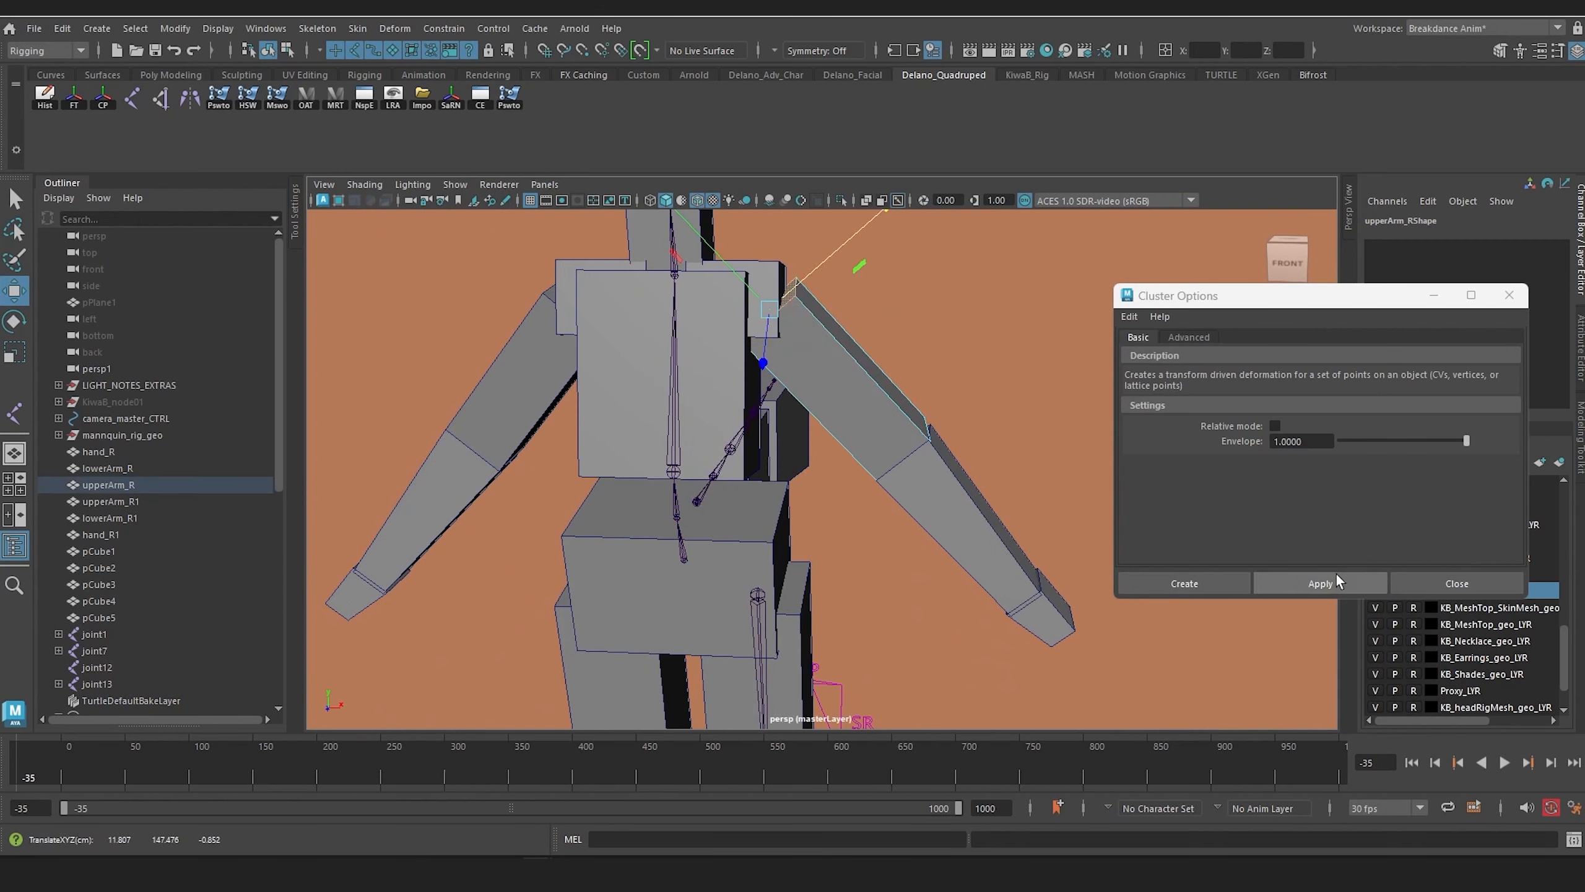
left_click(1319, 587)
Step: Create a cluster on the elbow-end face of the lowerArm_R box
middle_click_drag(805, 373, 747, 348, "alt")
left_click(876, 440)
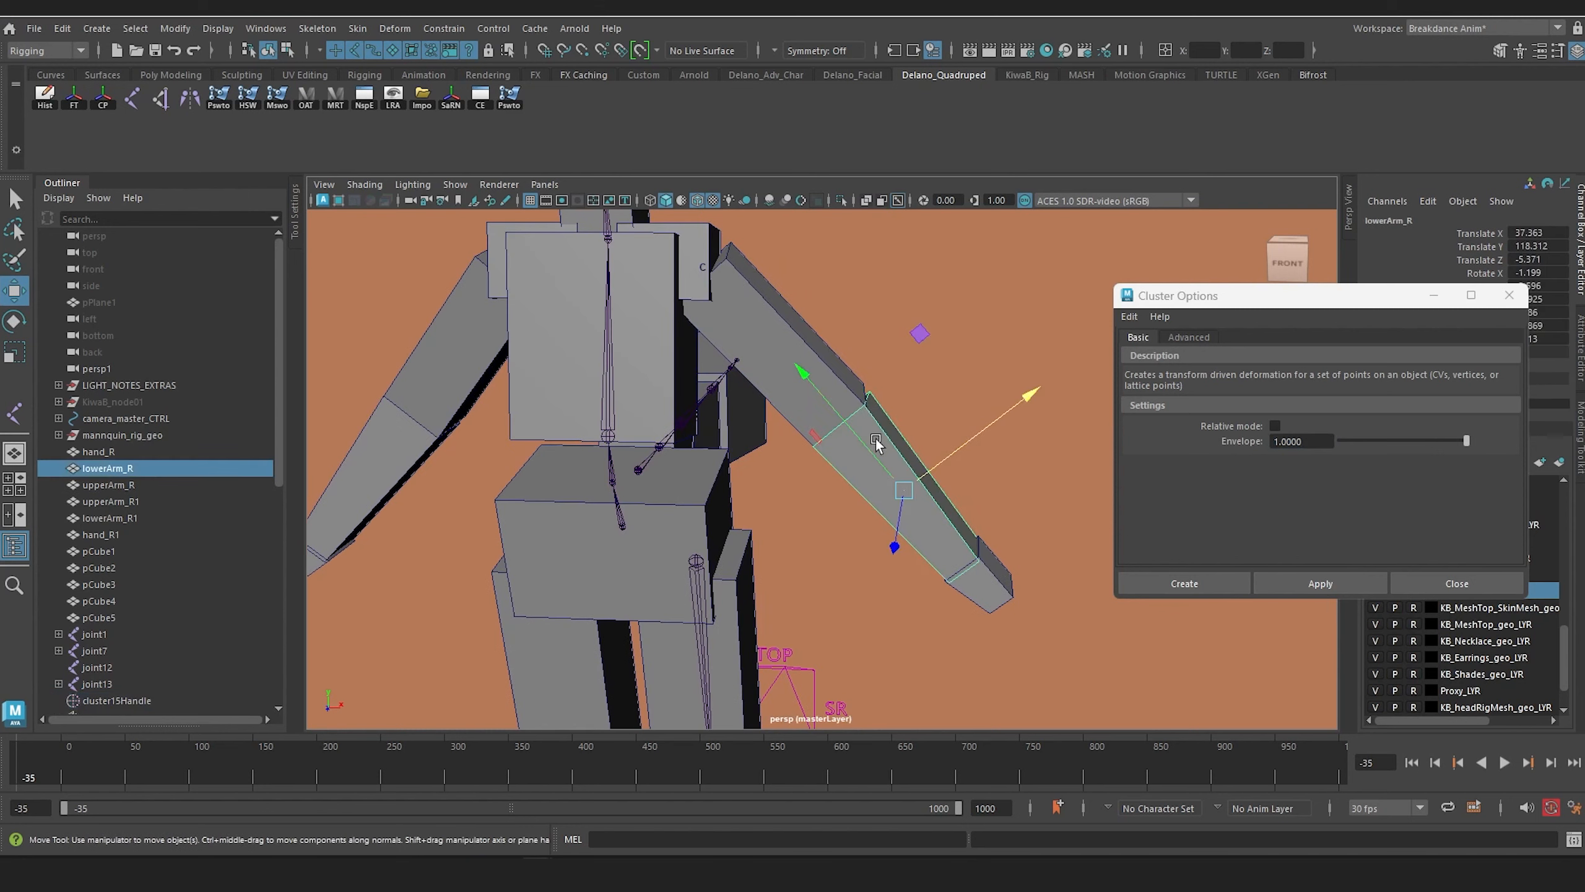
scroll(878, 428, "up", 5)
left_click_drag(880, 406, 840, 460, "alt")
right_click(813, 497)
left_click(813, 431)
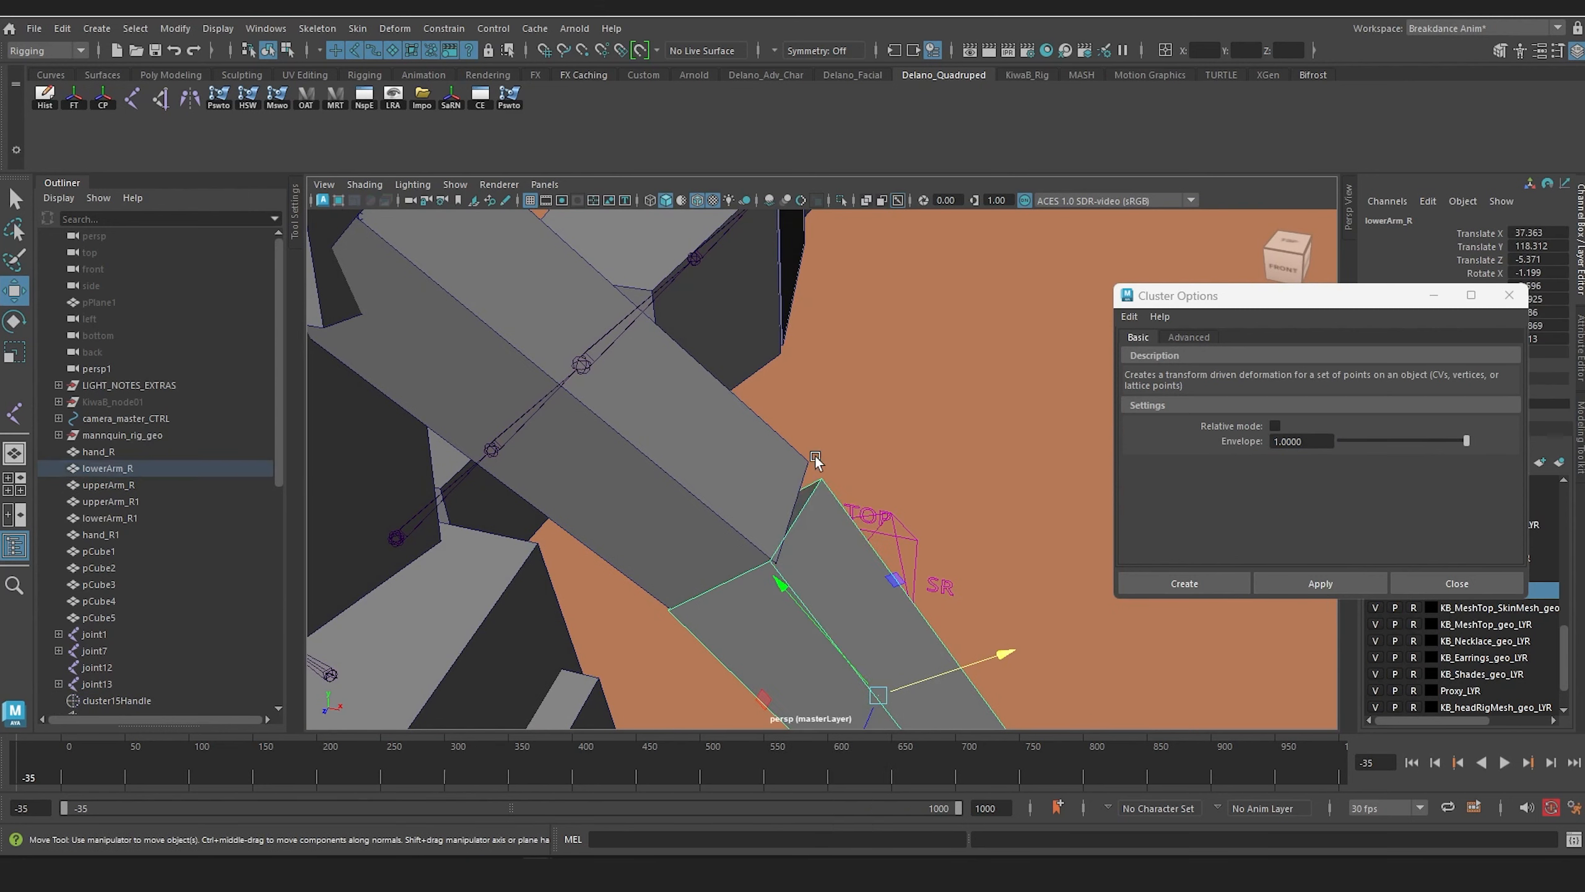
left_click(1293, 585)
Step: Create a cluster on the wrist-end face of the hand_R box
middle_click_drag(948, 627, 904, 339, "alt")
left_click_drag(946, 516, 973, 470, "alt")
left_click(937, 493)
right_click(971, 472)
left_click(969, 426)
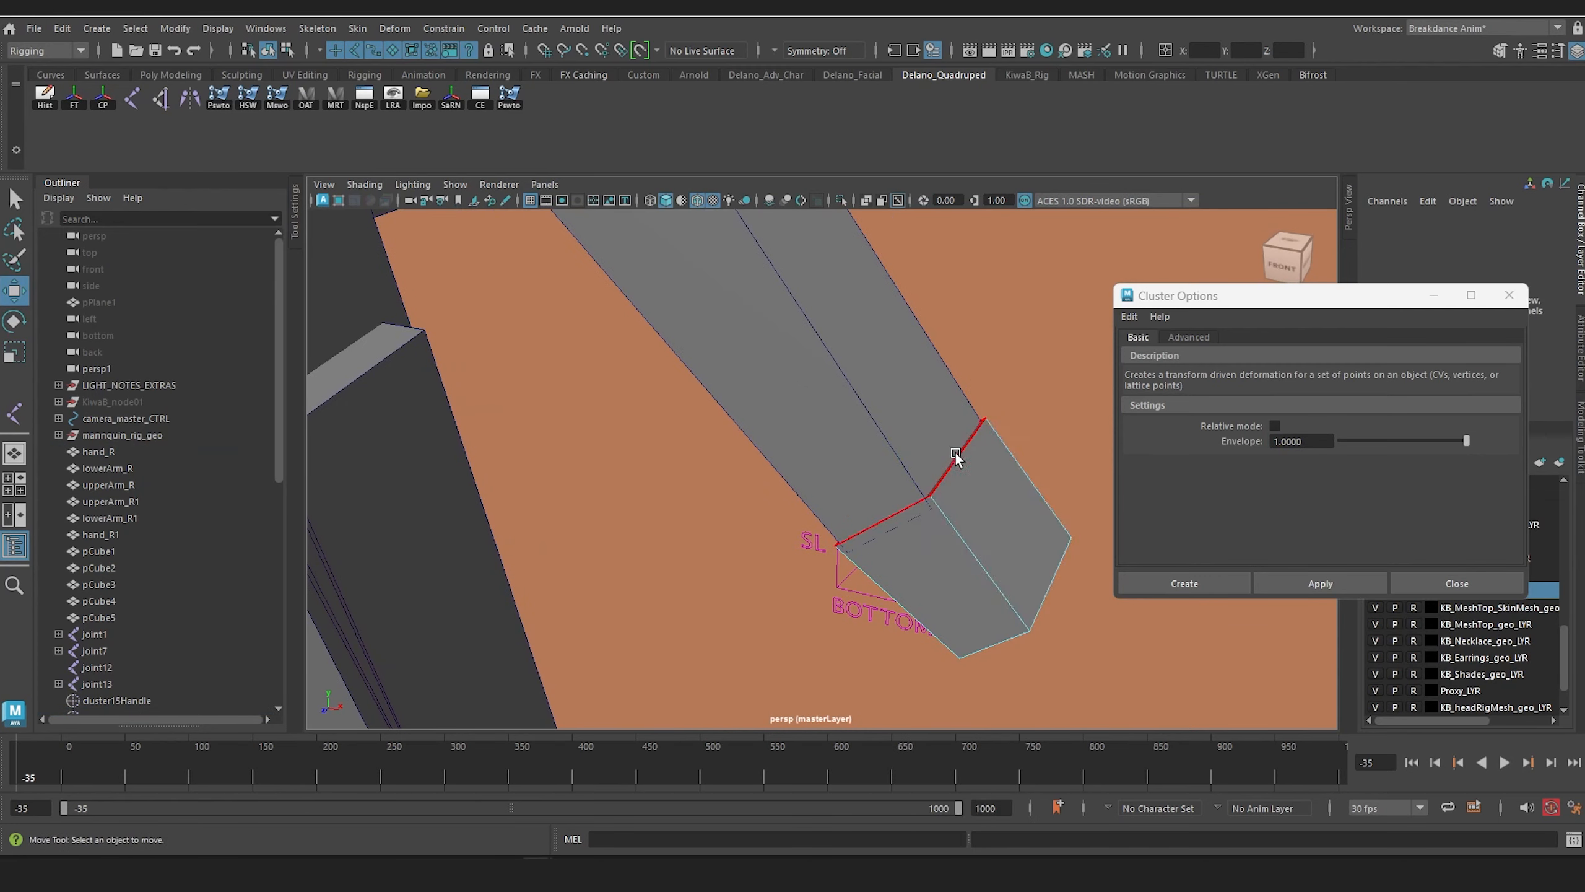
left_click(956, 456)
left_click(1316, 583)
Step: Create another cluster on the fingertip-end face of the hand_R box
left_click_drag(910, 474, 845, 369, "alt")
left_click(835, 267)
right_click_drag(840, 257, 843, 298)
left_click(854, 269)
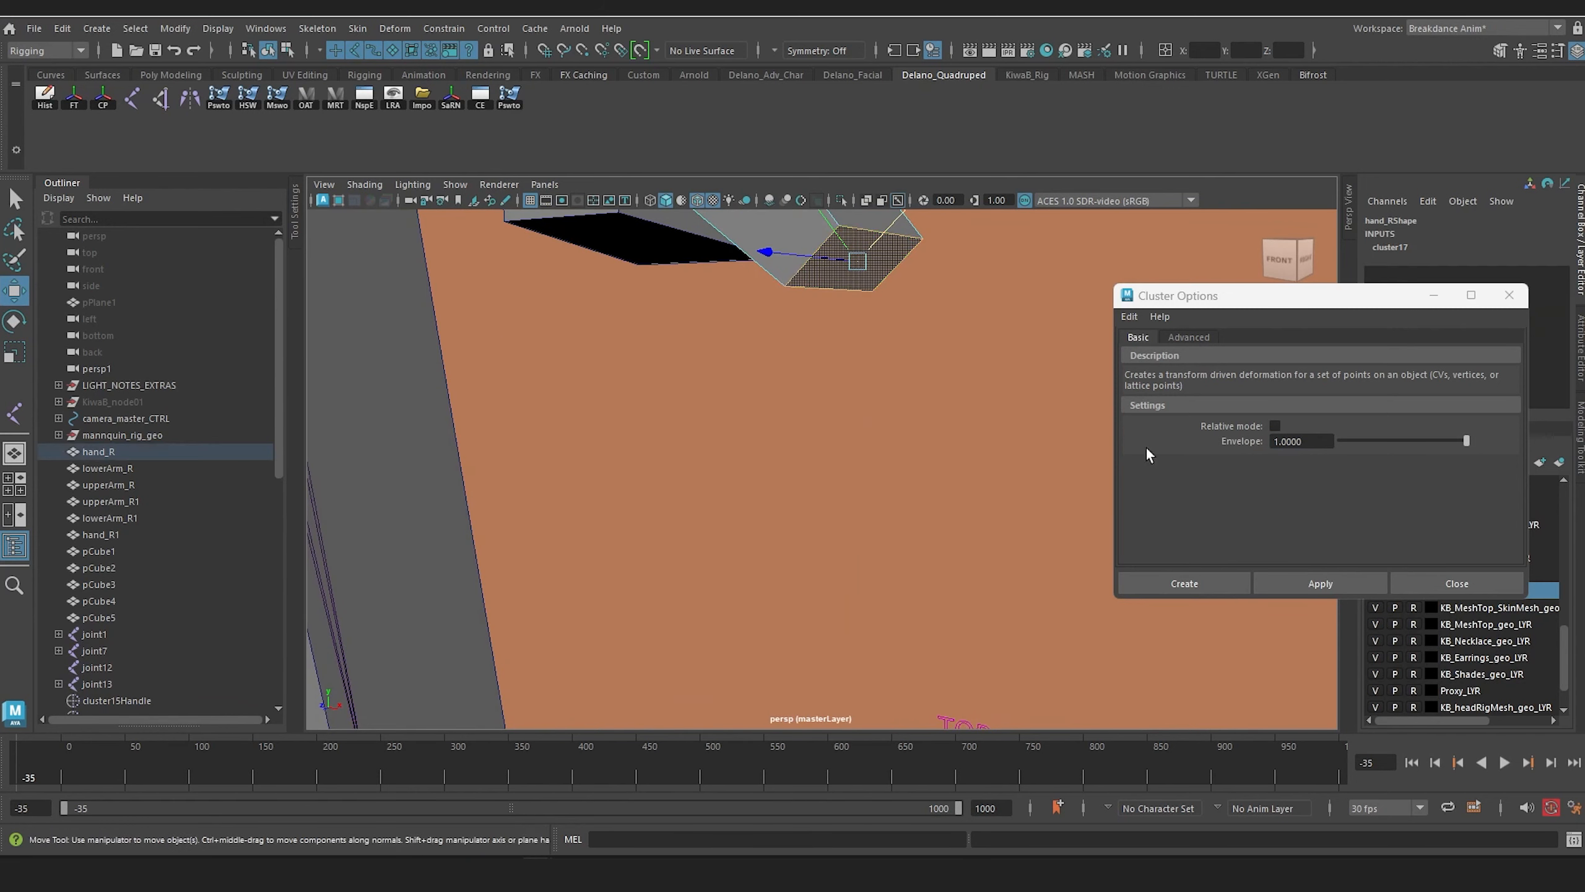
left_click(1328, 581)
Step: Isolate the four arm clusters, cluster15Handle through cluster18Handle, in the perspective view
left_click_drag(725, 493, 823, 605, "alt")
scroll(733, 535, "down", 5)
scroll(187, 480, "down", 8)
left_click(102, 305)
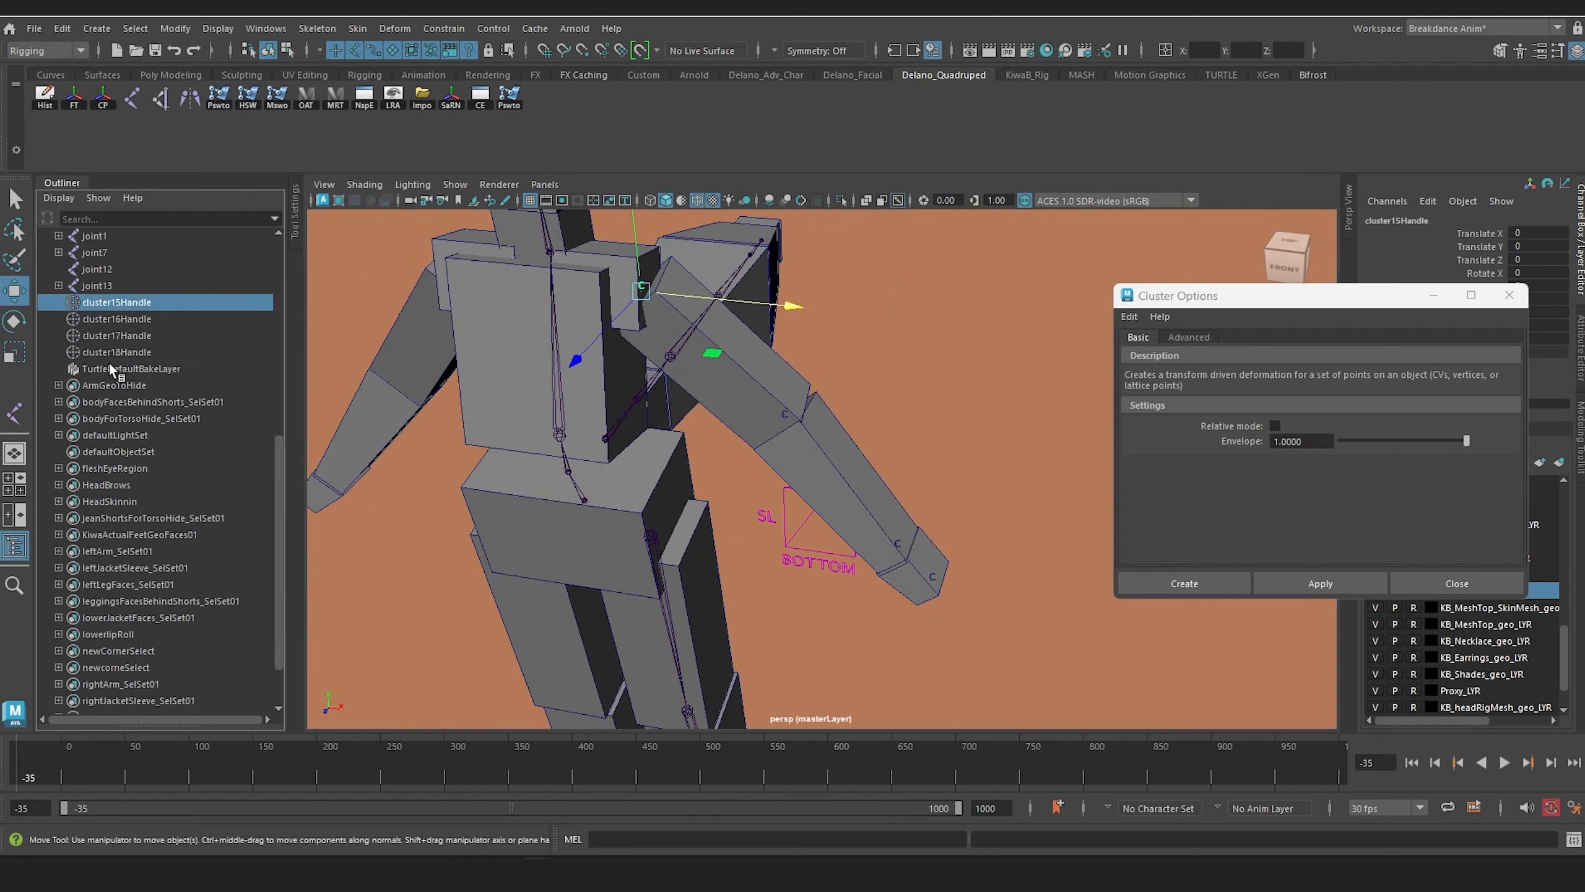
left_click(115, 352, "shift")
left_click(841, 200)
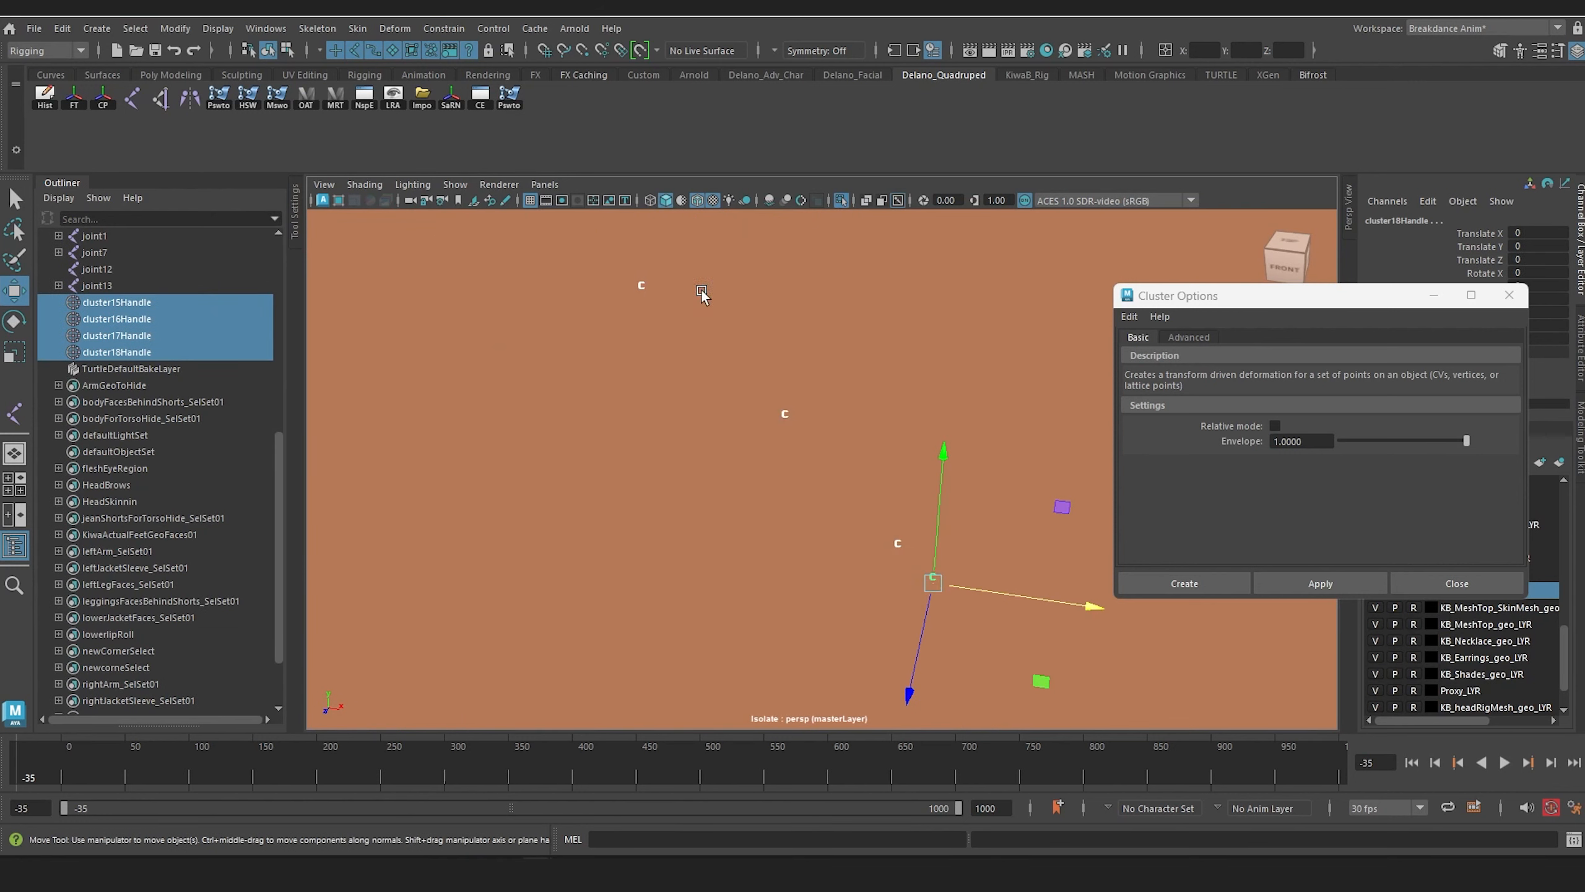
Step: Draw the arm joint chain through the shoulder, elbow, wrist and hand-tip clusters, and show the rest of the character again
left_click(439, 385)
left_click(132, 99)
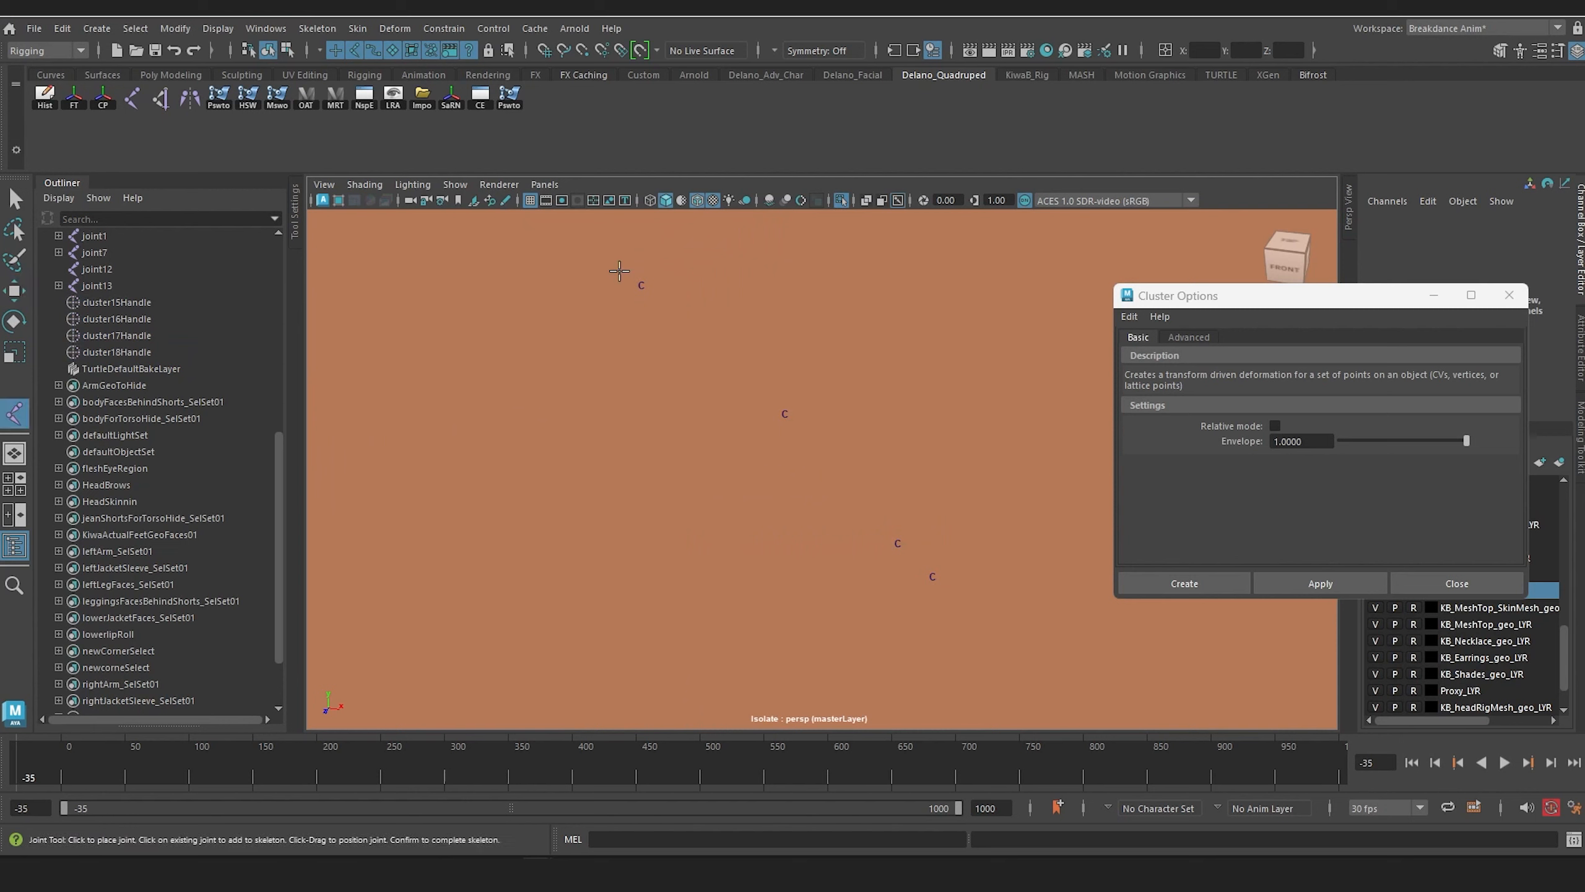
left_click(643, 284)
left_click(781, 418)
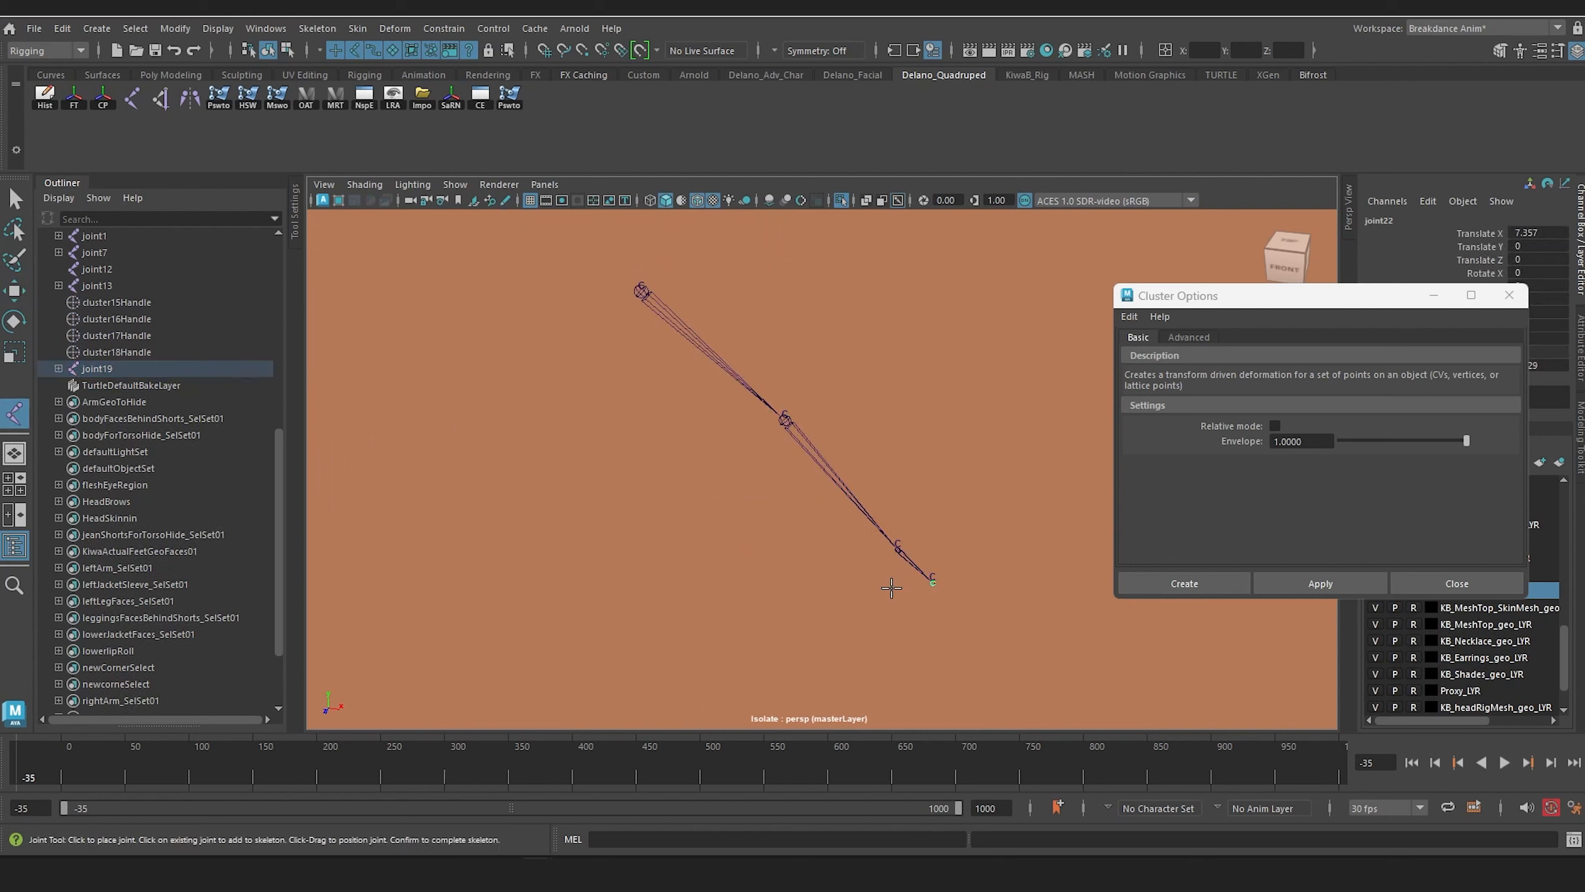
key("Return")
left_click(841, 200)
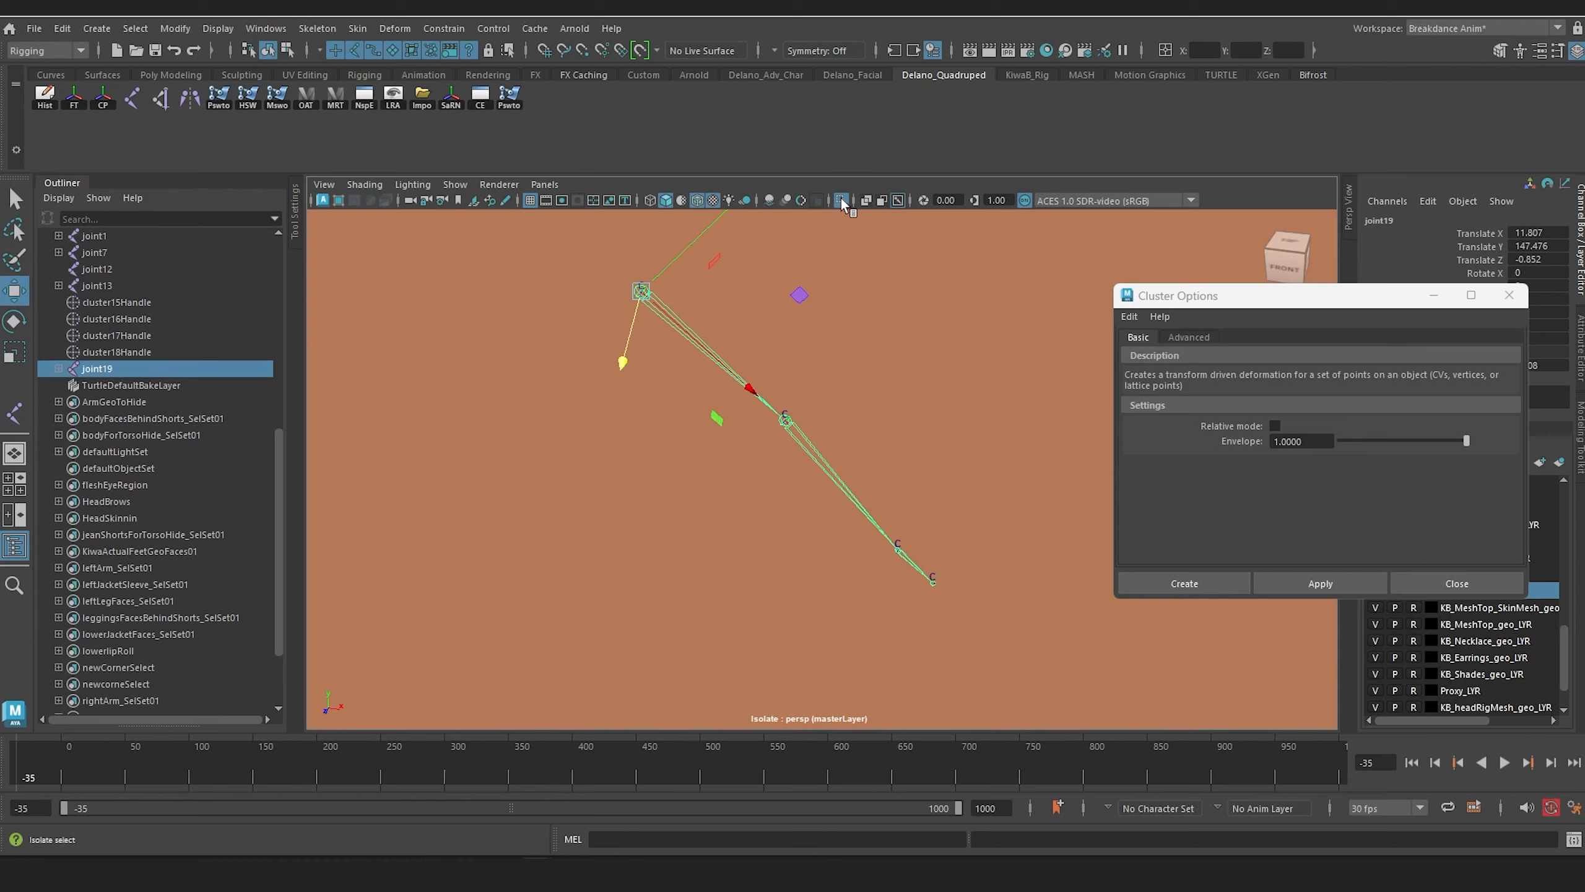
Step: Examine the fit of the arm joint chain and the shoulder area from several angles
left_click_drag(677, 396, 877, 464, "alt")
middle_click_drag(877, 464, 794, 542, "alt")
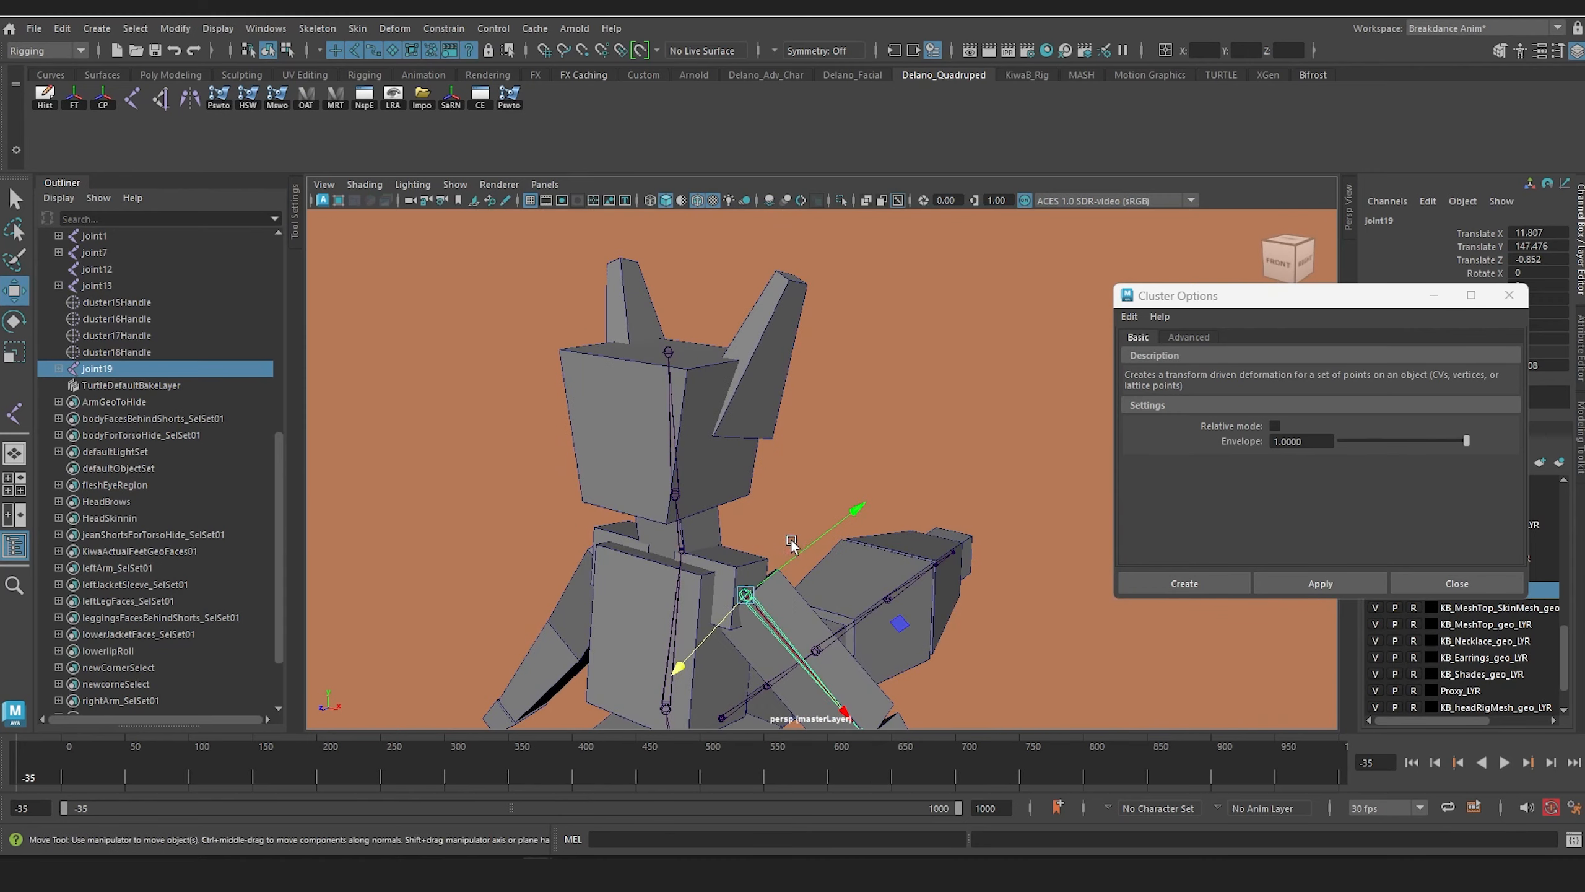
left_click_drag(793, 542, 791, 485, "alt")
scroll(790, 451, "up", 4)
scroll(790, 451, "down", 3)
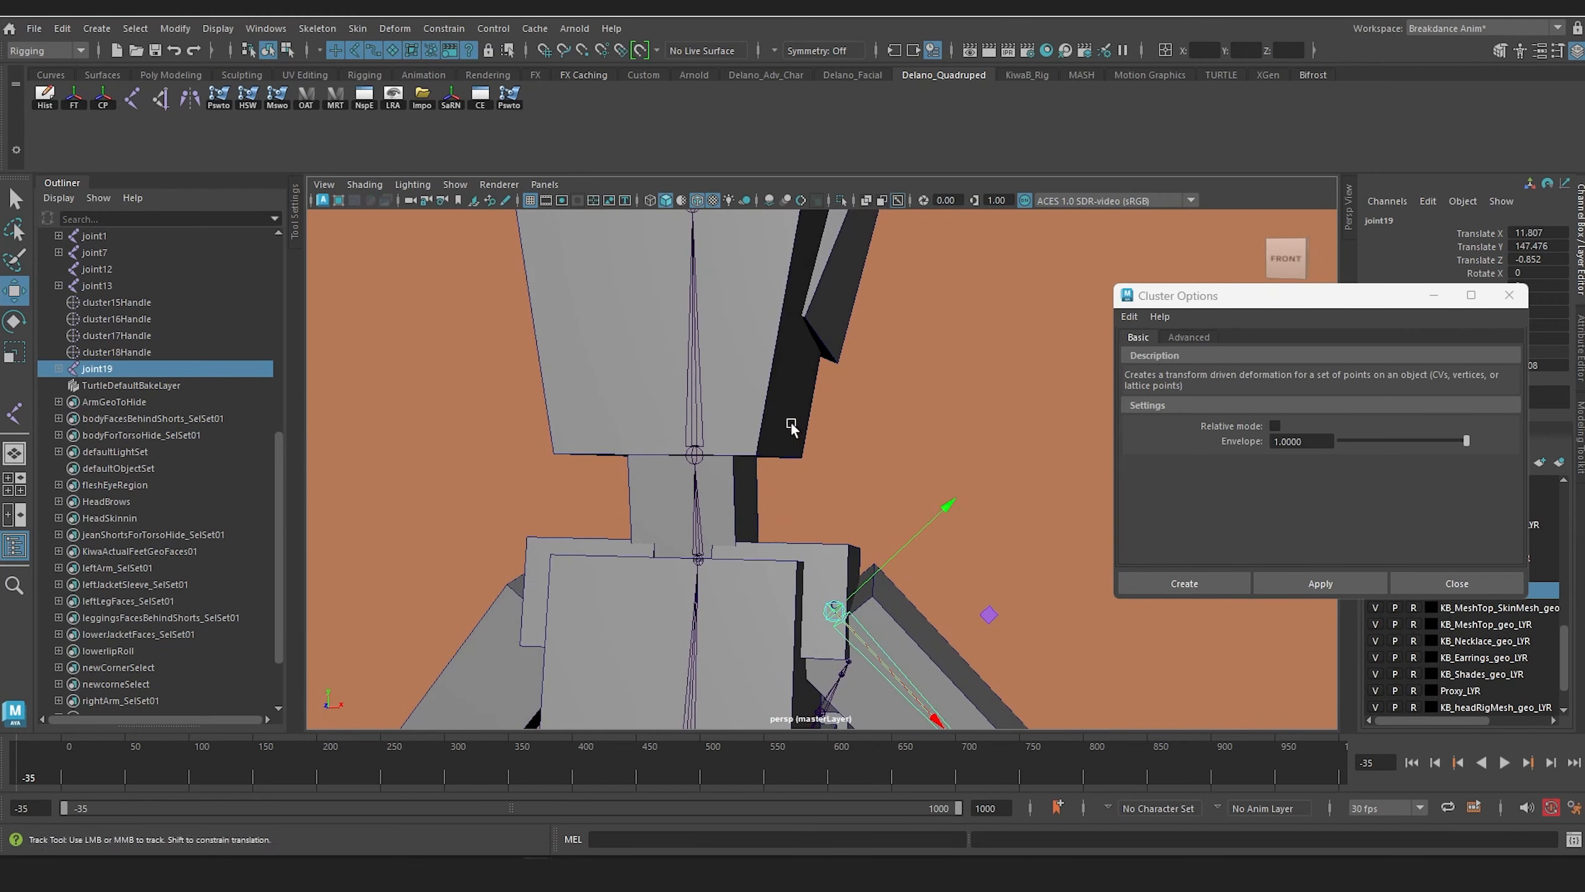
left_click_drag(792, 428, 750, 440, "alt")
middle_click_drag(749, 440, 782, 445, "alt")
scroll(777, 372, "up", 3)
left_click_drag(782, 446, 774, 455, "alt")
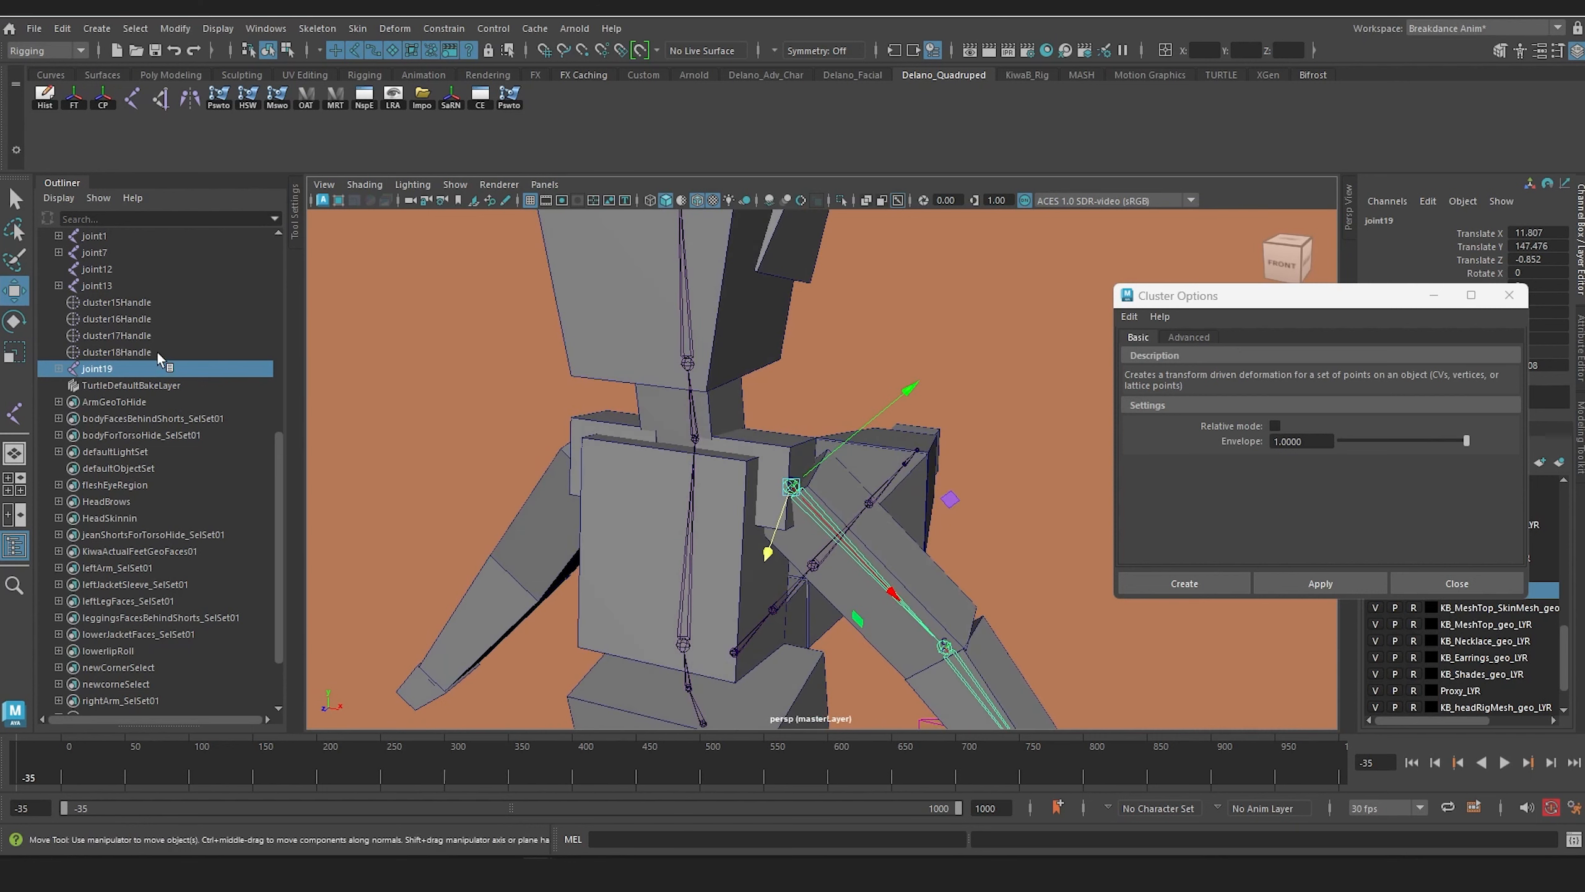
Step: Isolate the left shoulder box together with cluster15Handle and show them in the front view
left_click(111, 303)
left_click(732, 445)
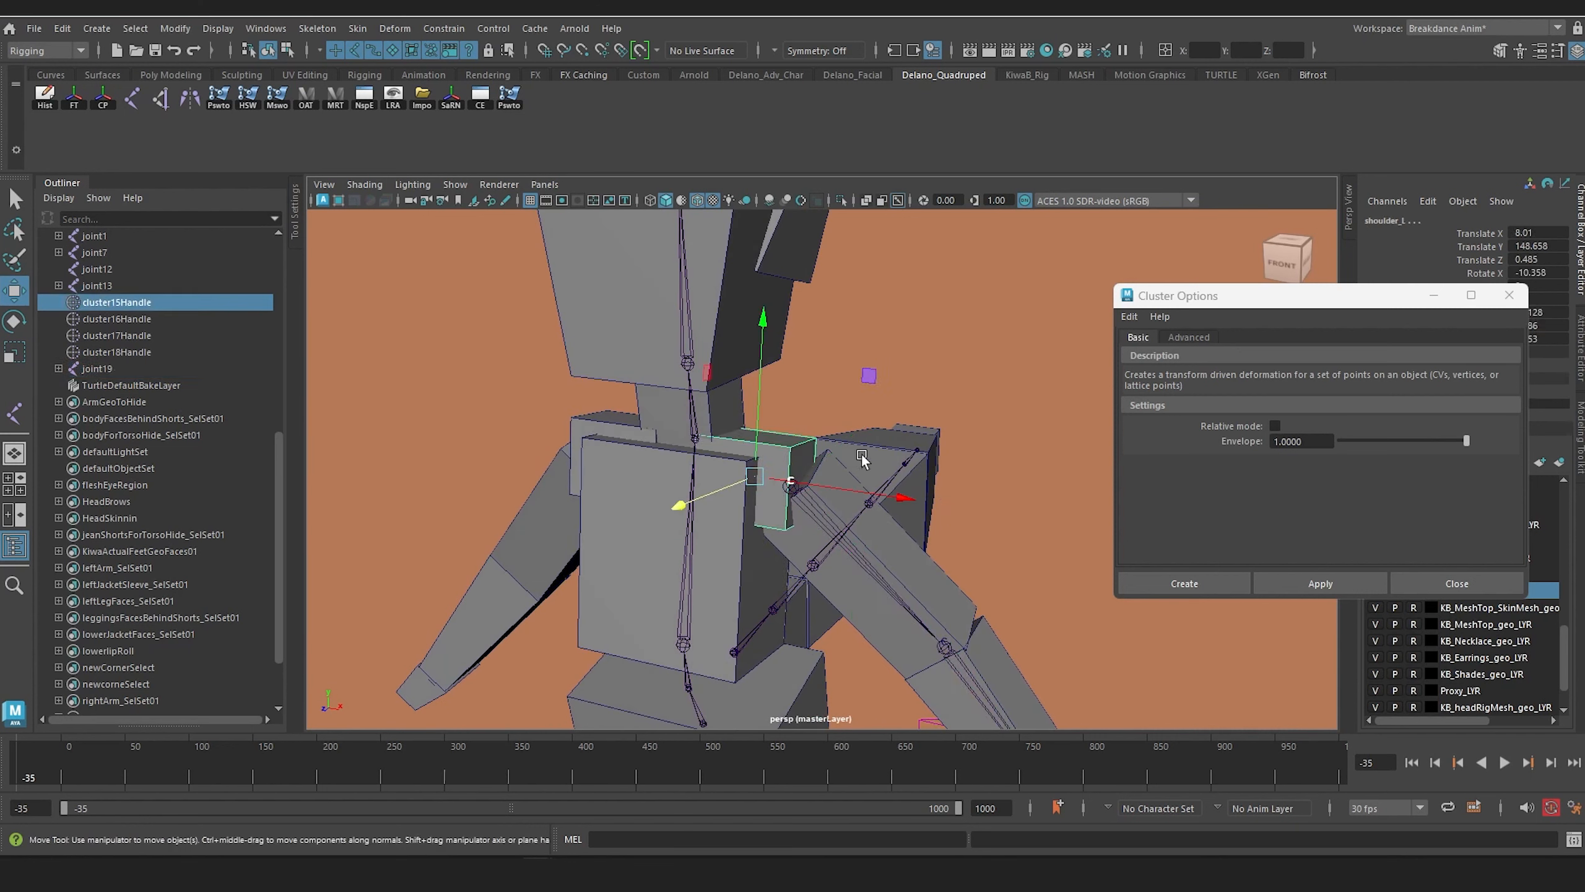
left_click(841, 200)
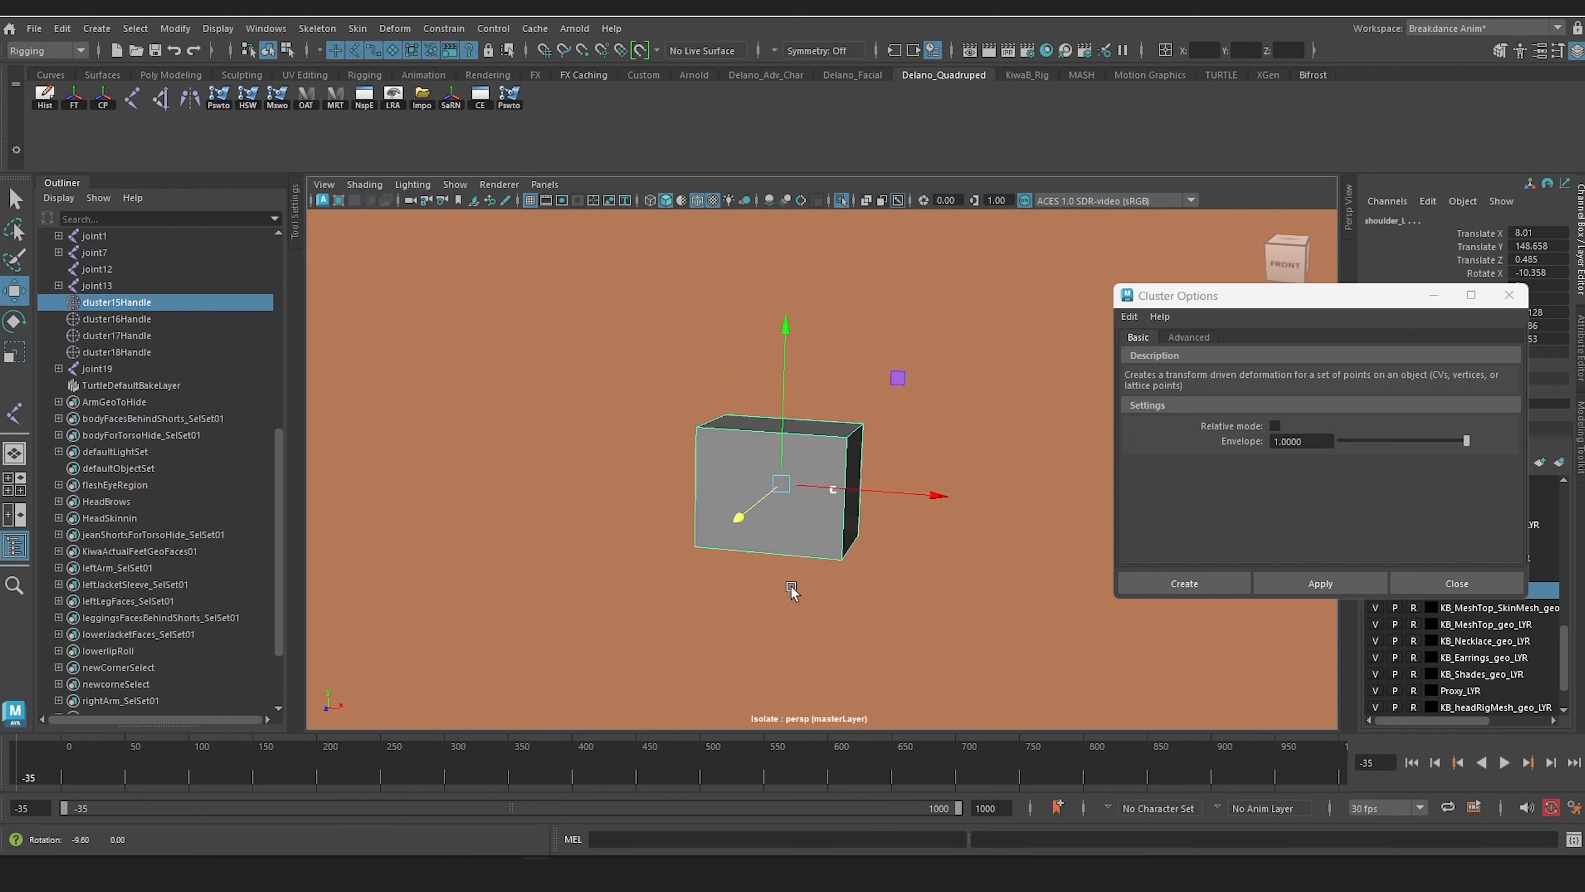
key("space")
left_click(787, 443)
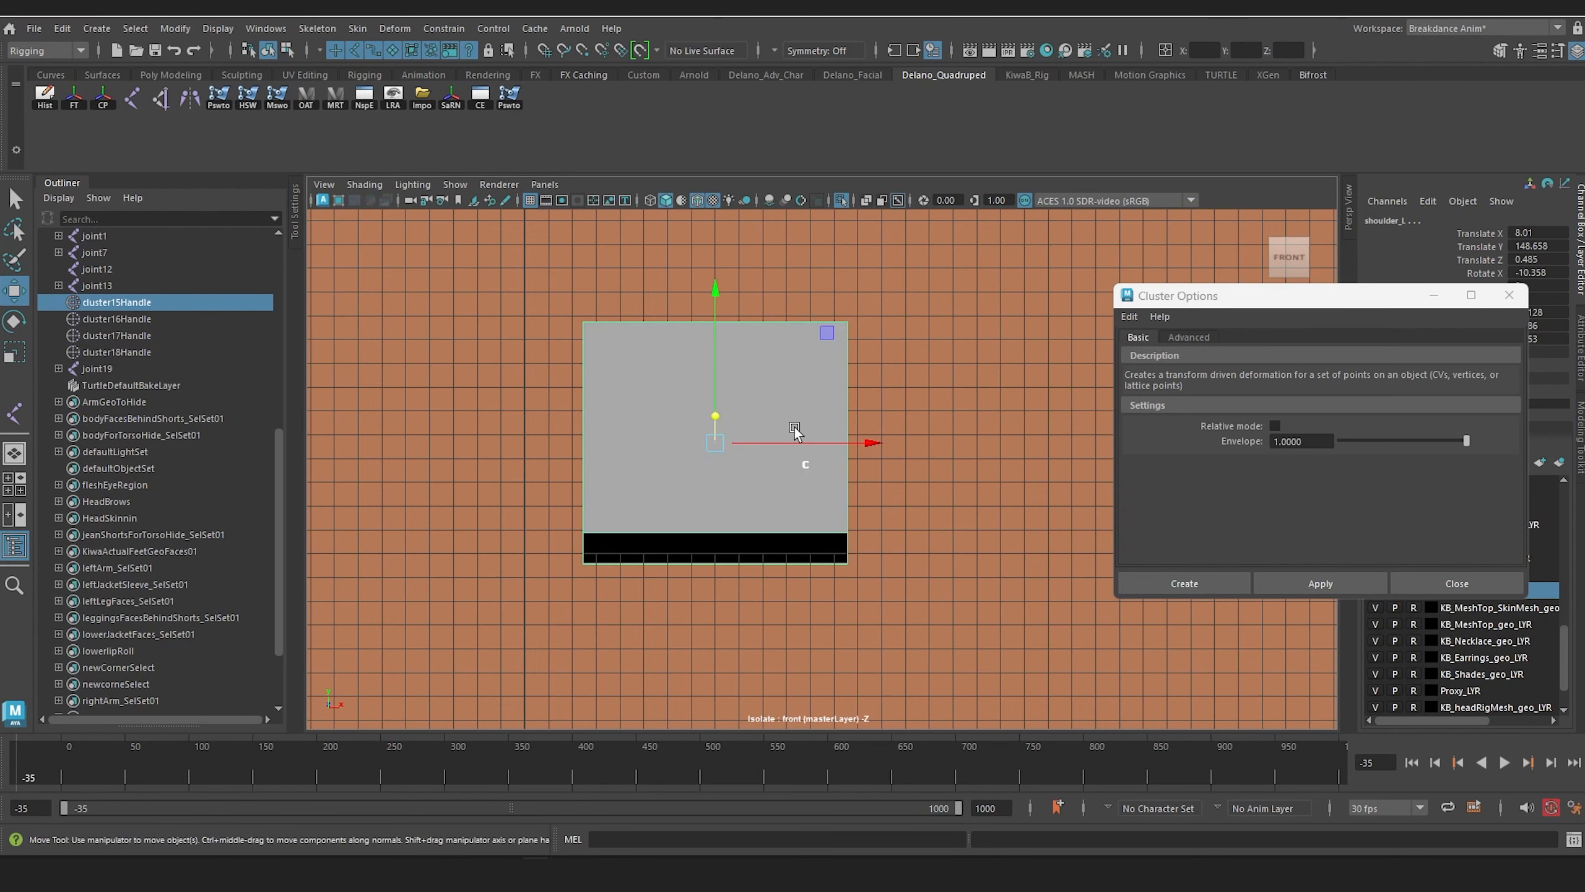
Step: Draw a clavicle joint from the shoulder box's inner edge, about X 2.452, Y 147.938, to the shoulder cluster, and end the isolation
left_click(134, 99)
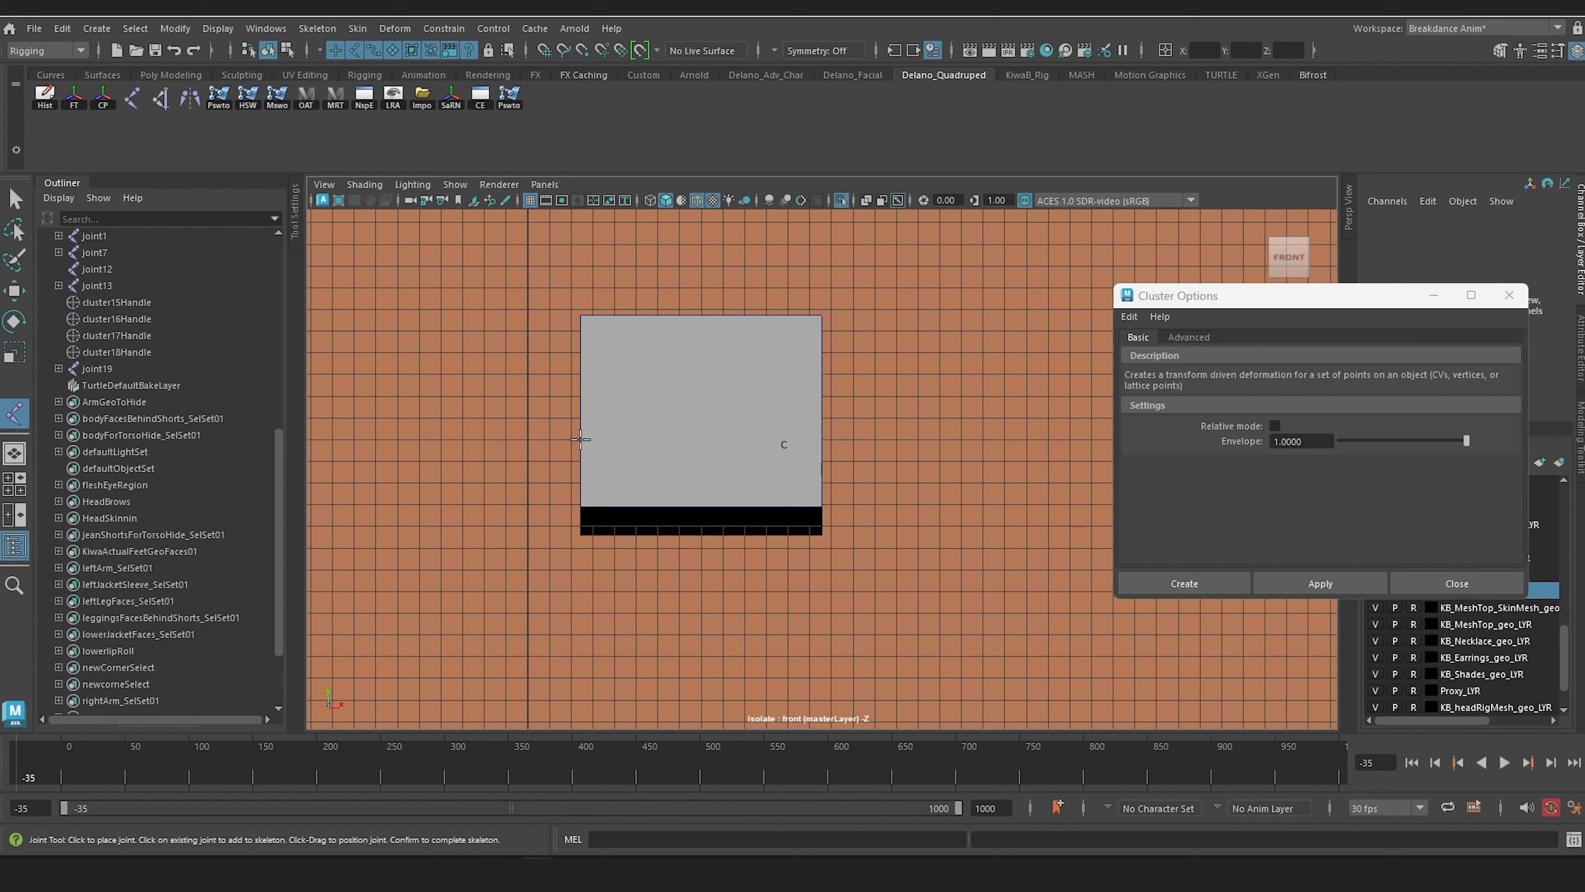
left_click(580, 440)
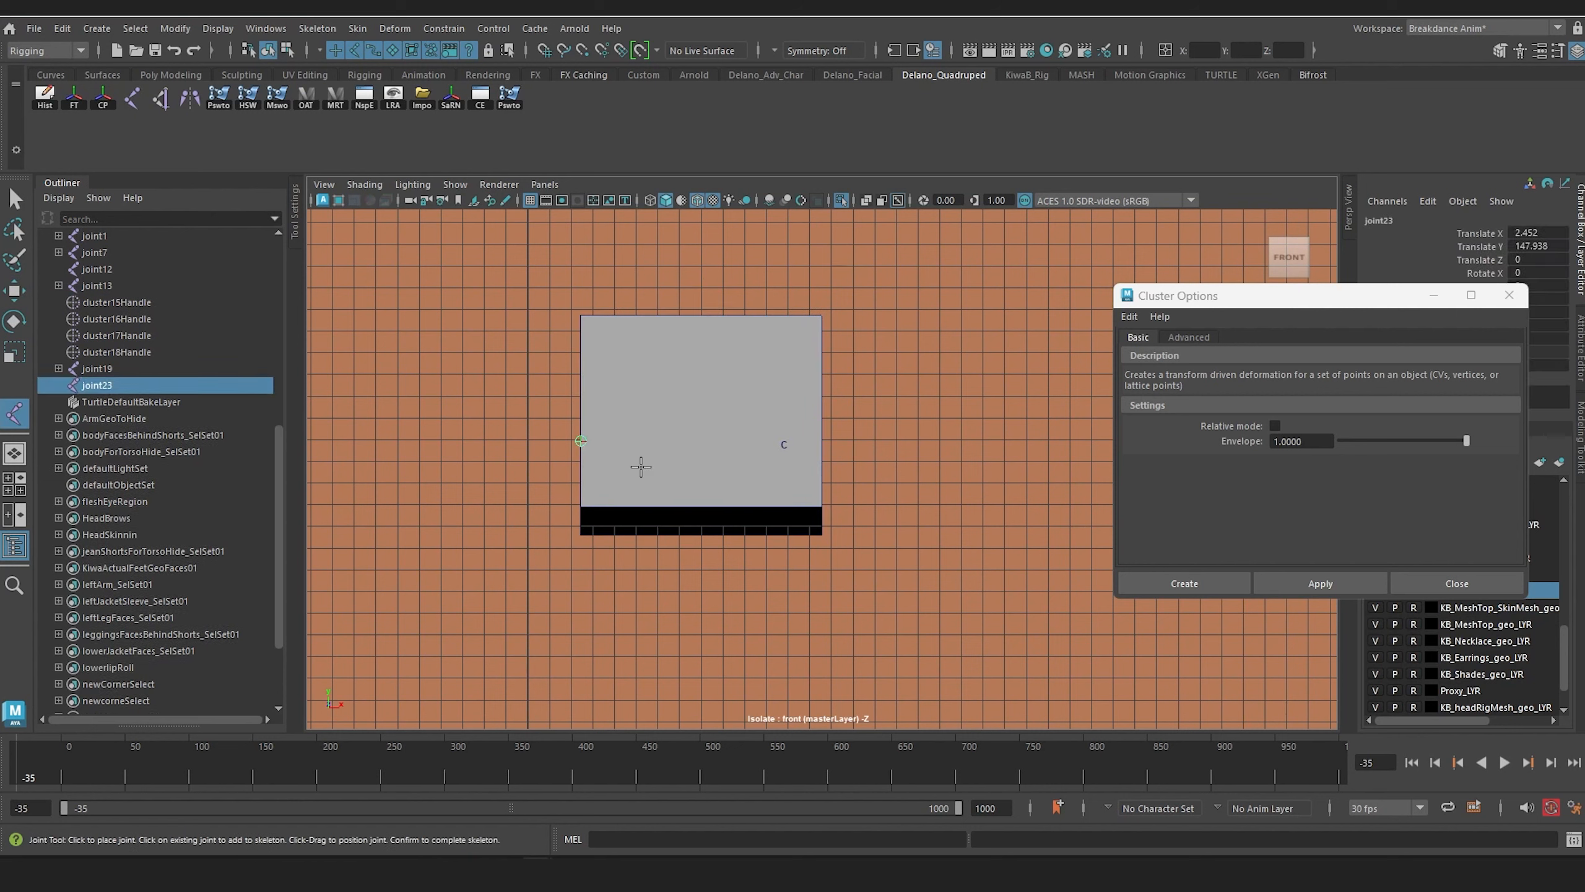
key("space")
left_click_drag(663, 410, 664, 403)
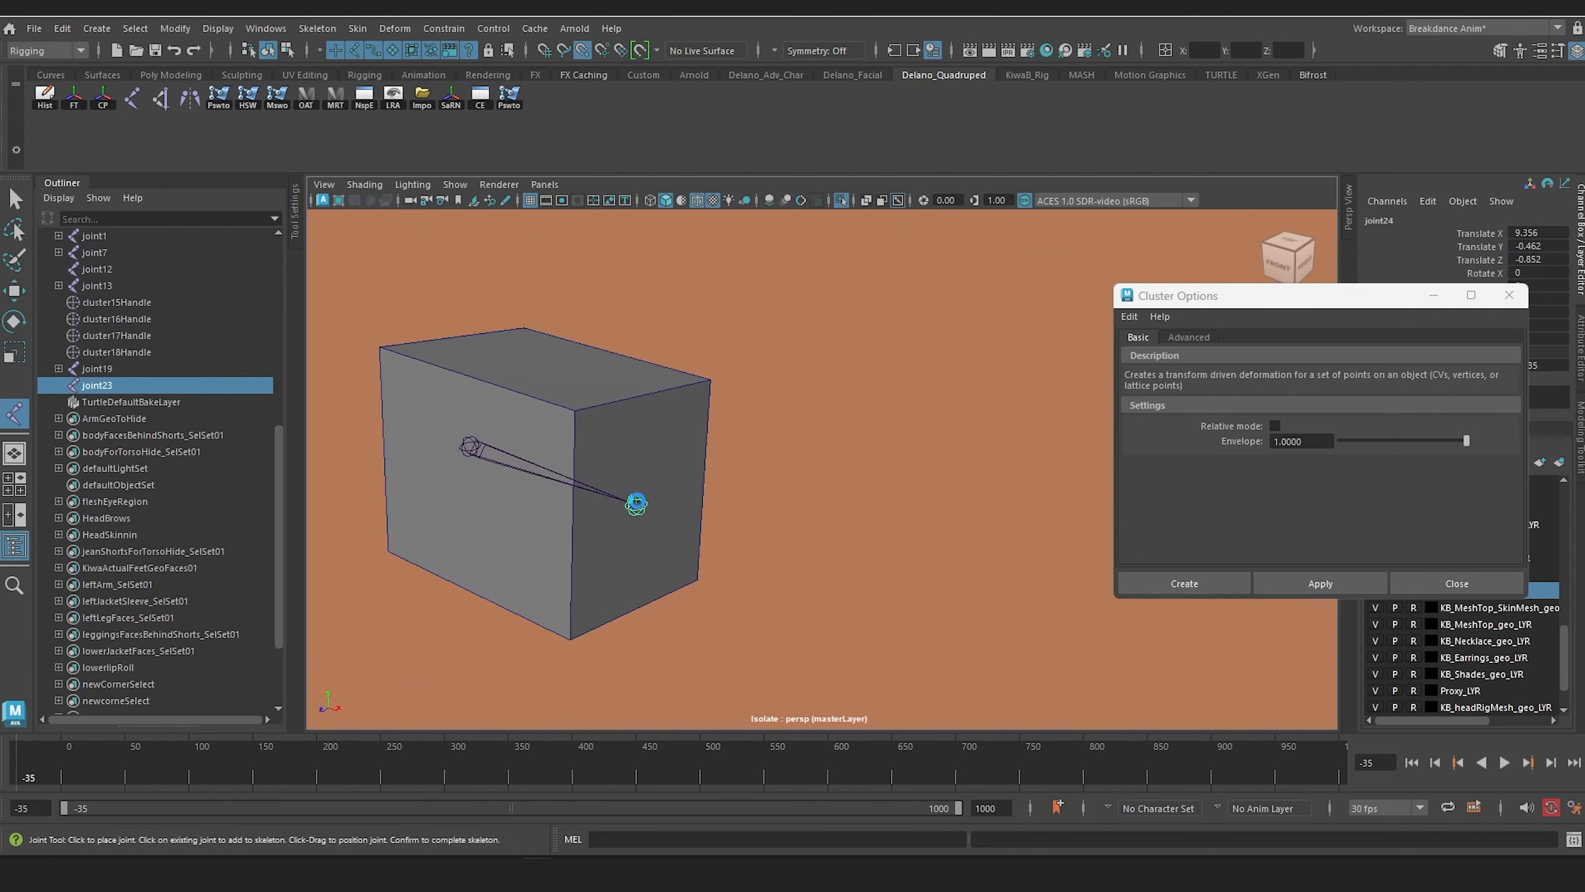
key("Return")
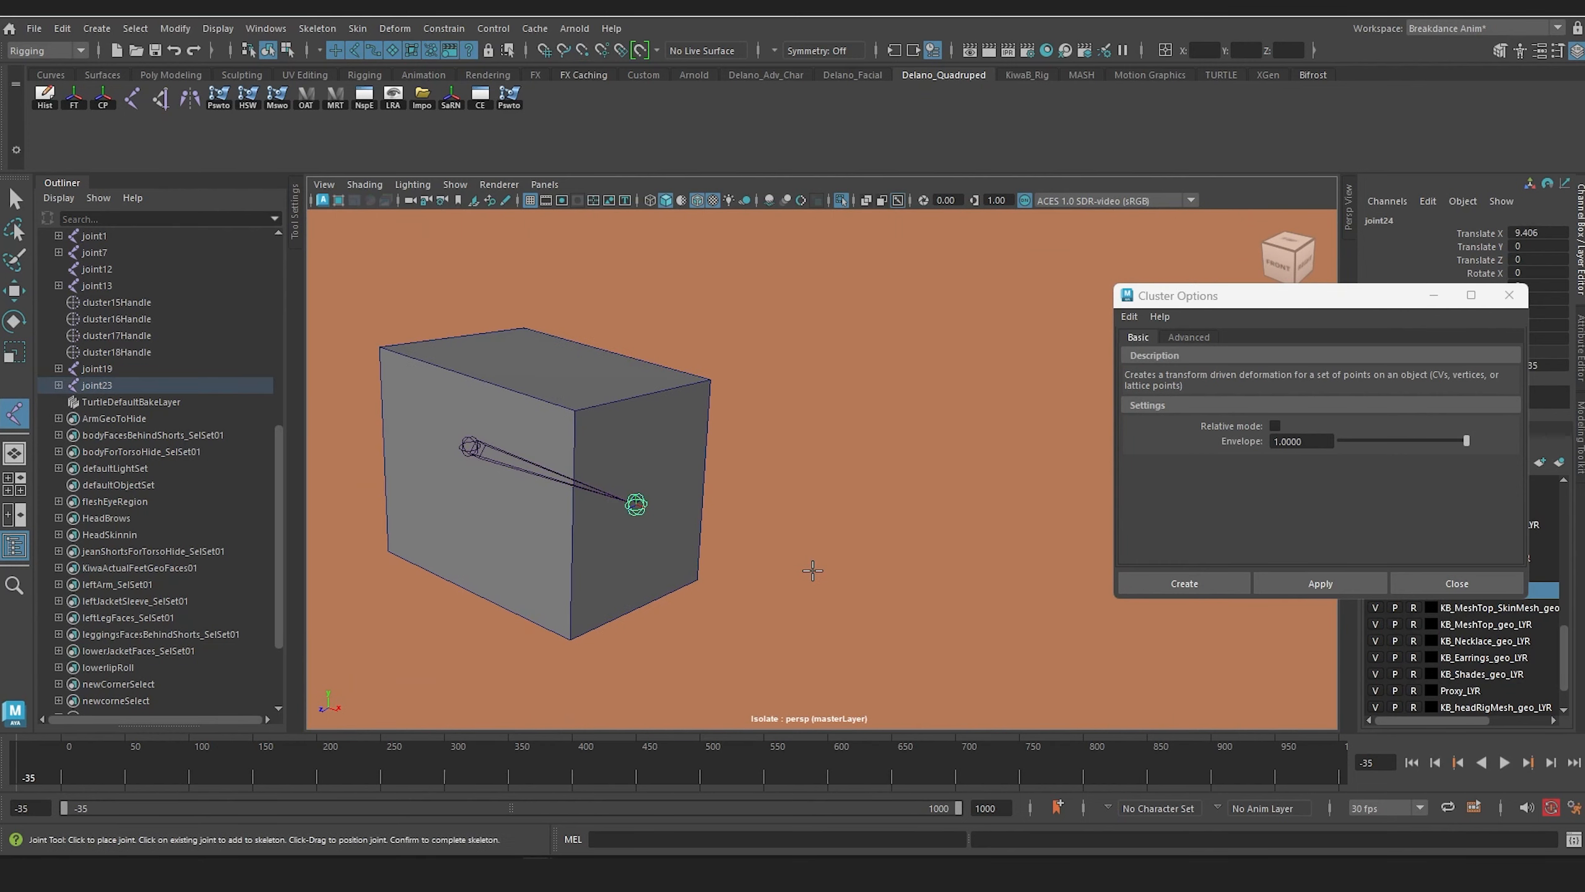
key("w")
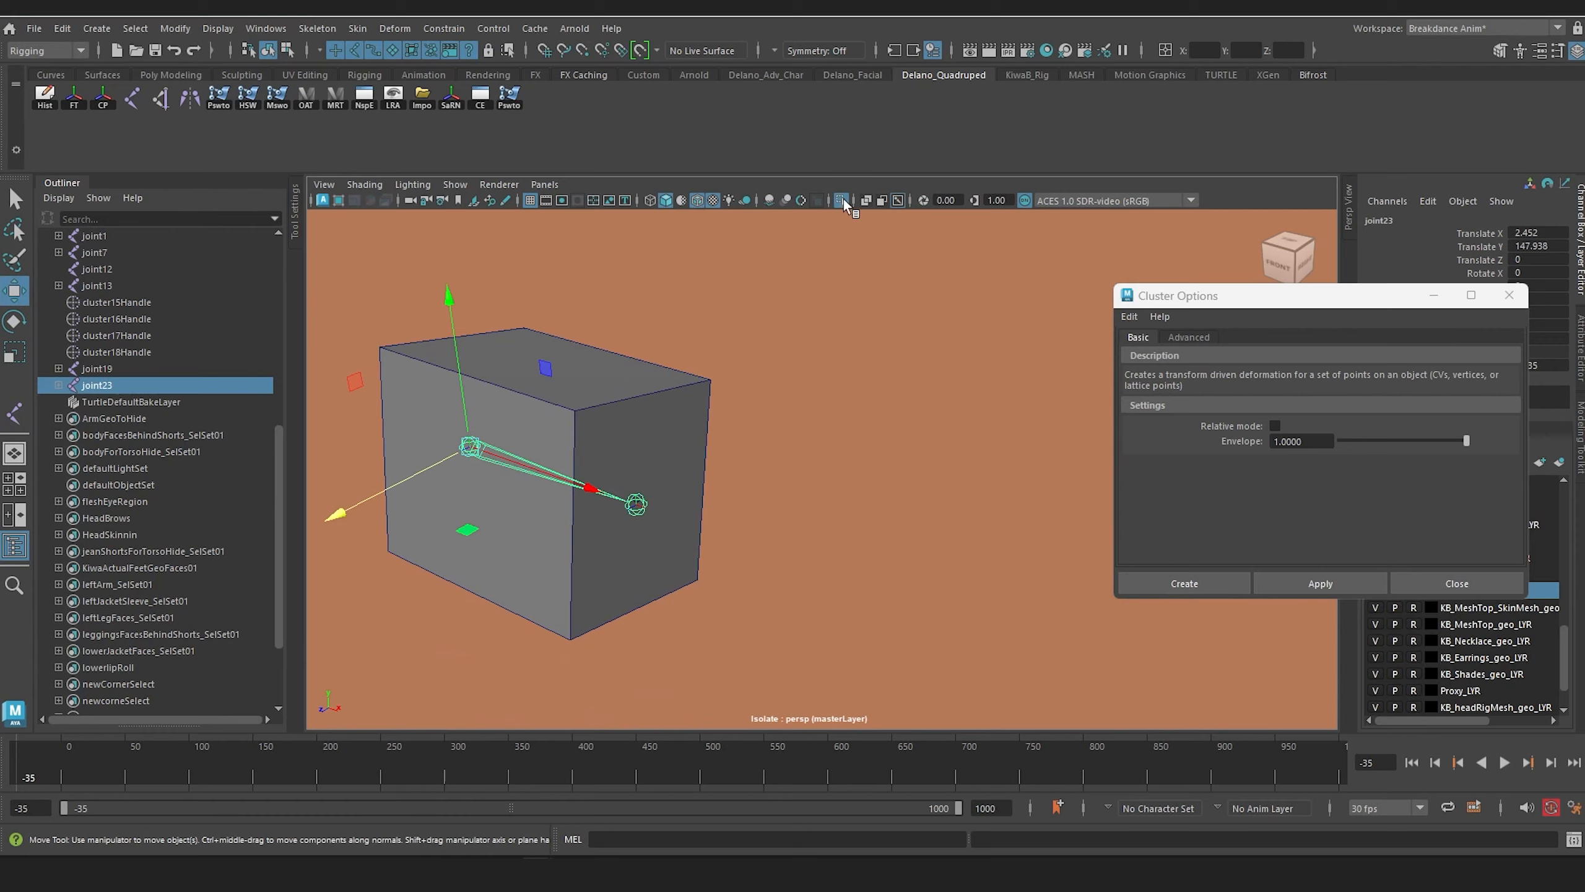
left_click(841, 200)
Step: Inspect the clavicle, arm and head joints inside the boxes from several angles
left_click_drag(840, 405, 871, 419, "alt")
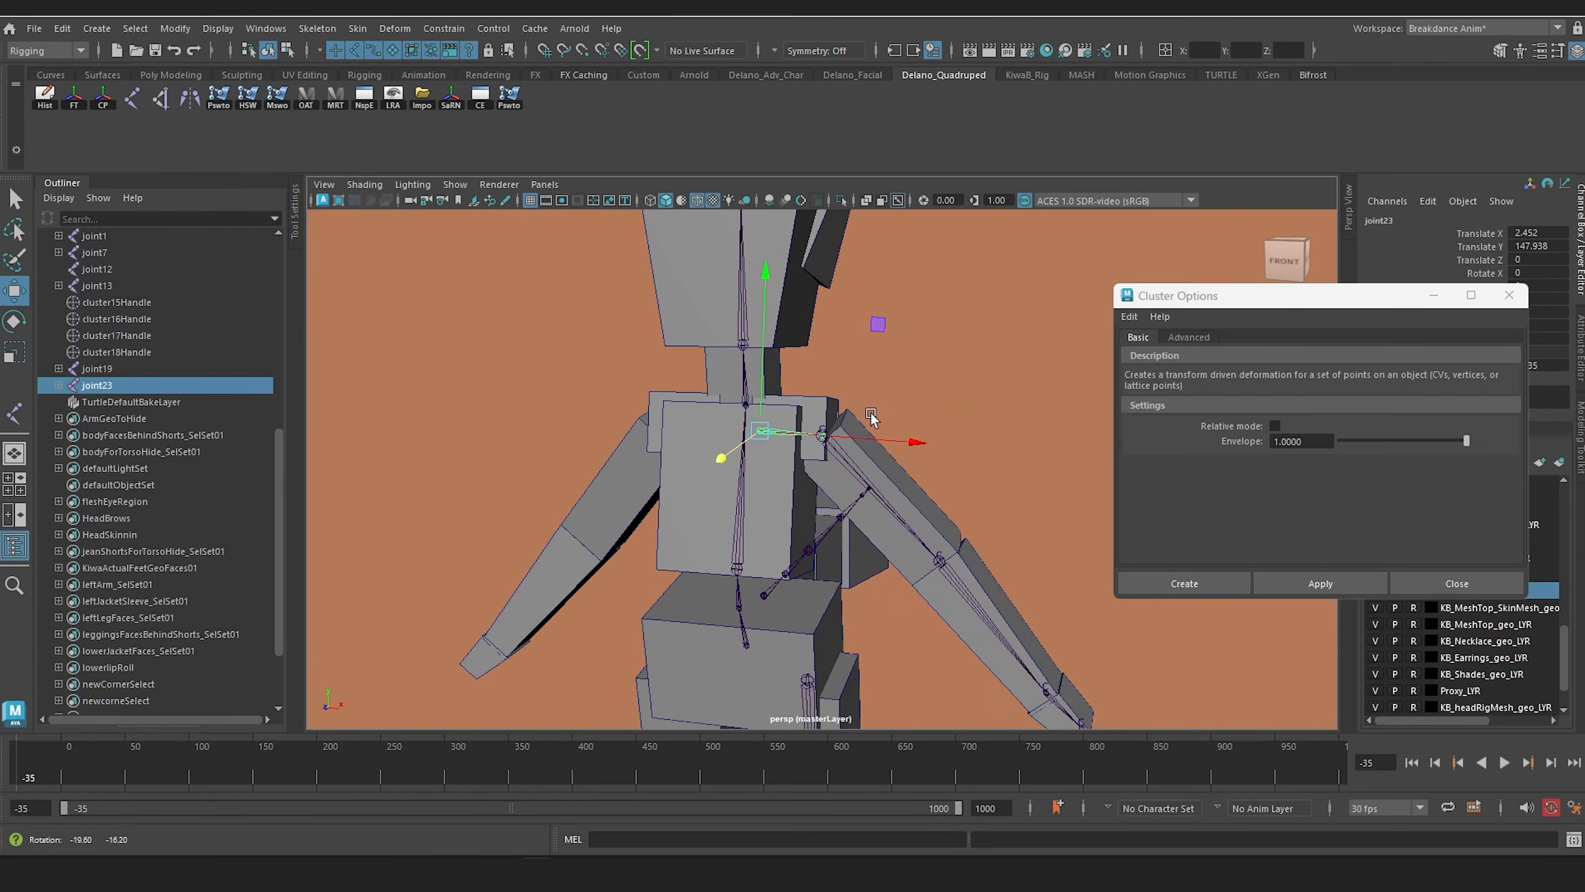
middle_click_drag(821, 452, 750, 353, "alt")
left_click_drag(749, 362, 773, 415, "alt")
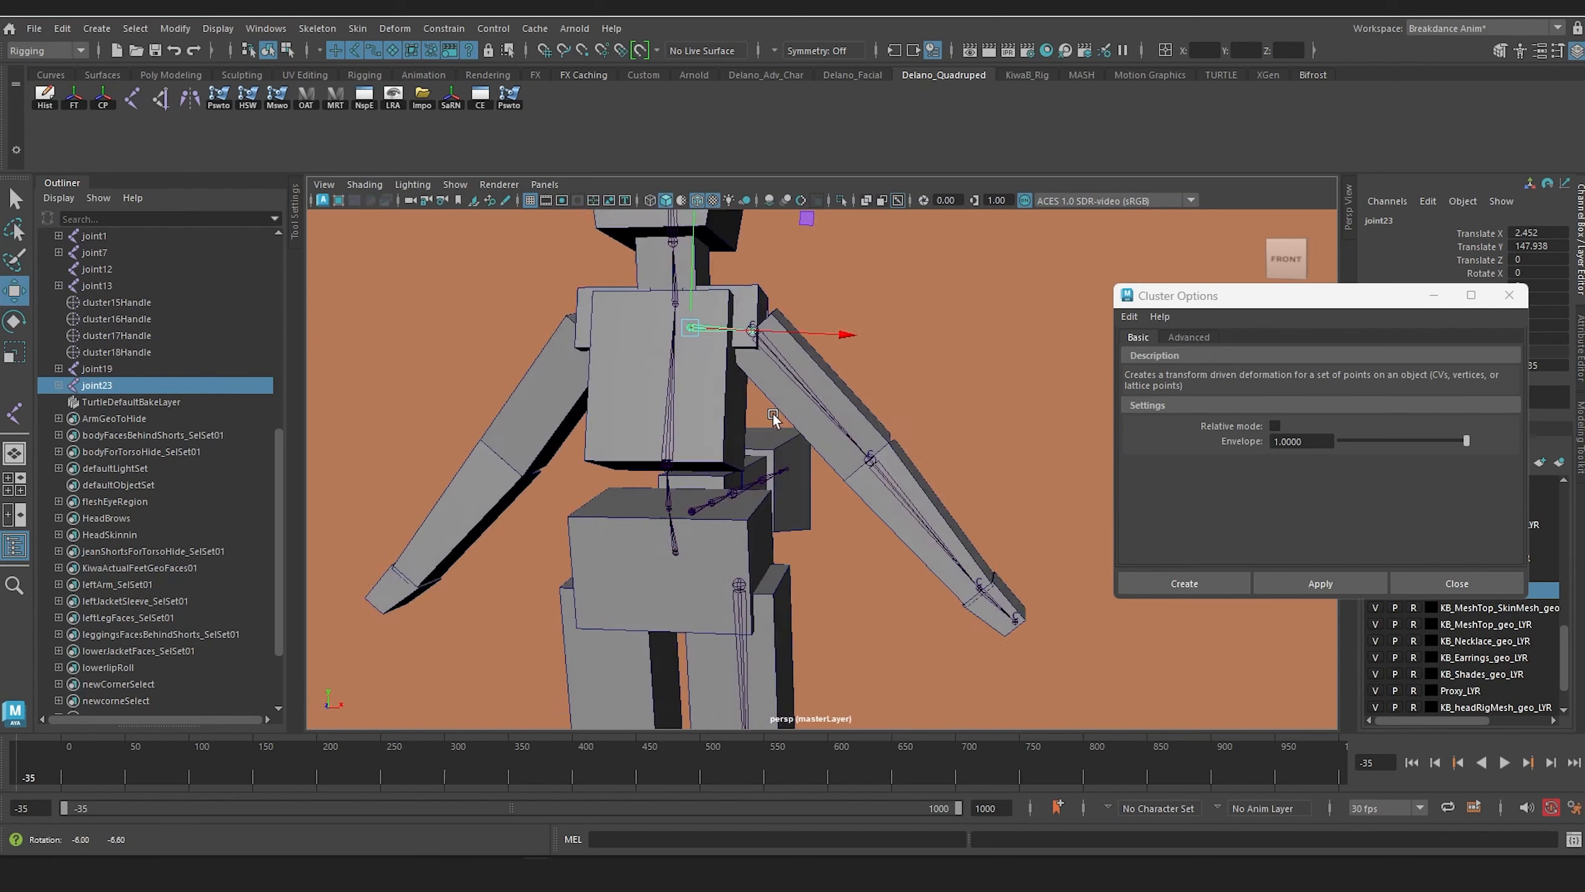
middle_click_drag(774, 416, 795, 442, "alt")
left_click_drag(796, 442, 800, 396, "alt")
scroll(801, 387, "up", 3)
middle_click_drag(805, 375, 867, 524, "alt")
scroll(881, 520, "up", 4)
left_click_drag(881, 519, 862, 503, "alt")
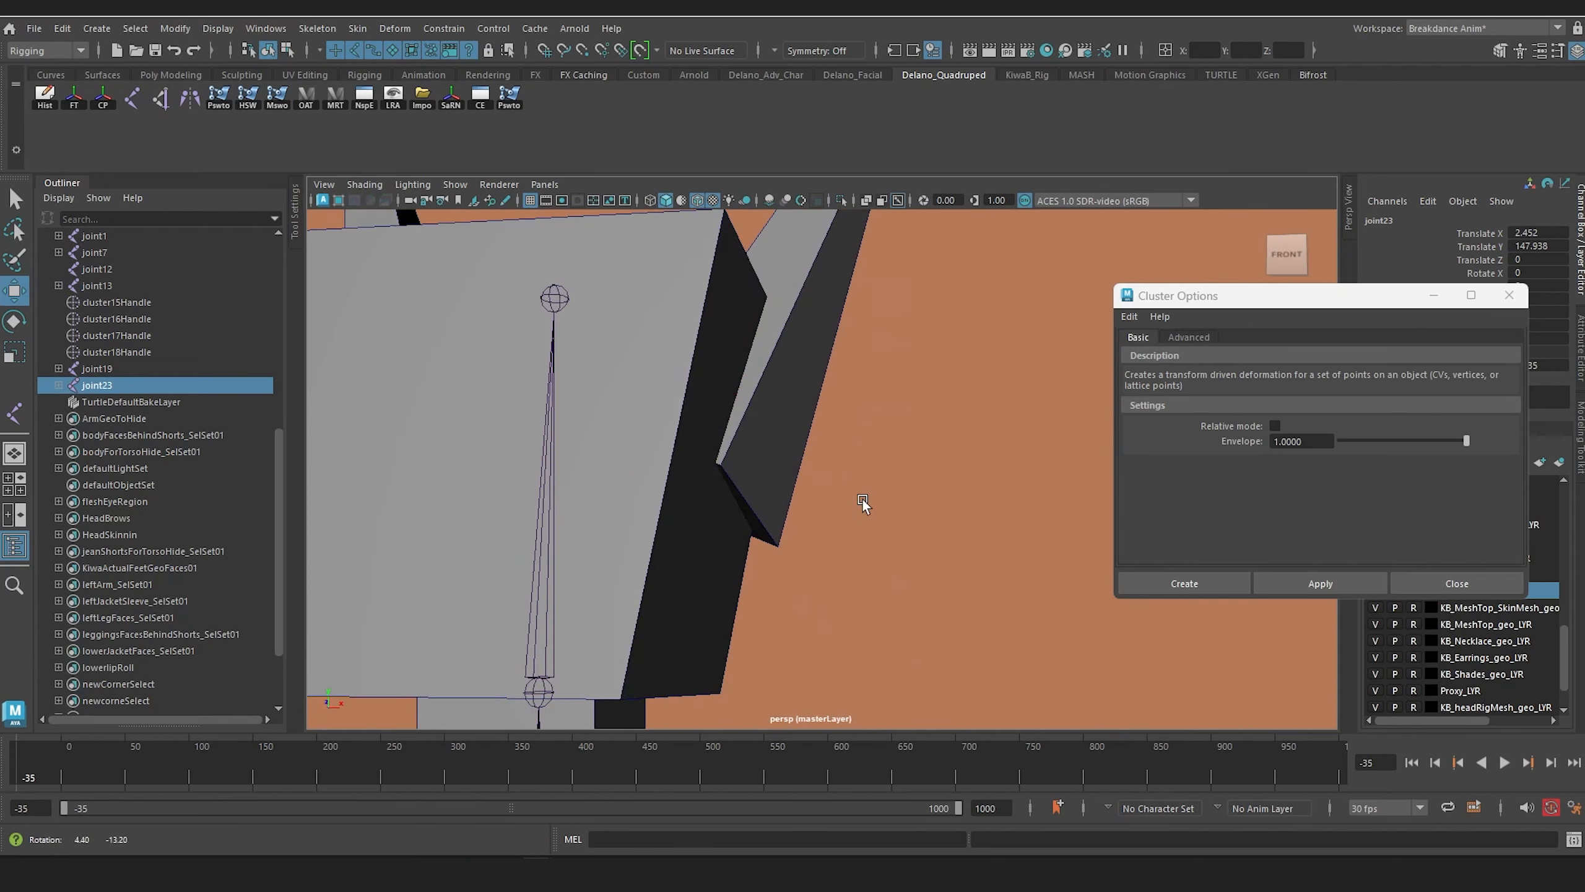
Step: Create a cluster on the base face of the left ear box
scroll(876, 515, "down", 3)
left_click(761, 423)
right_click_drag(765, 459, 766, 428)
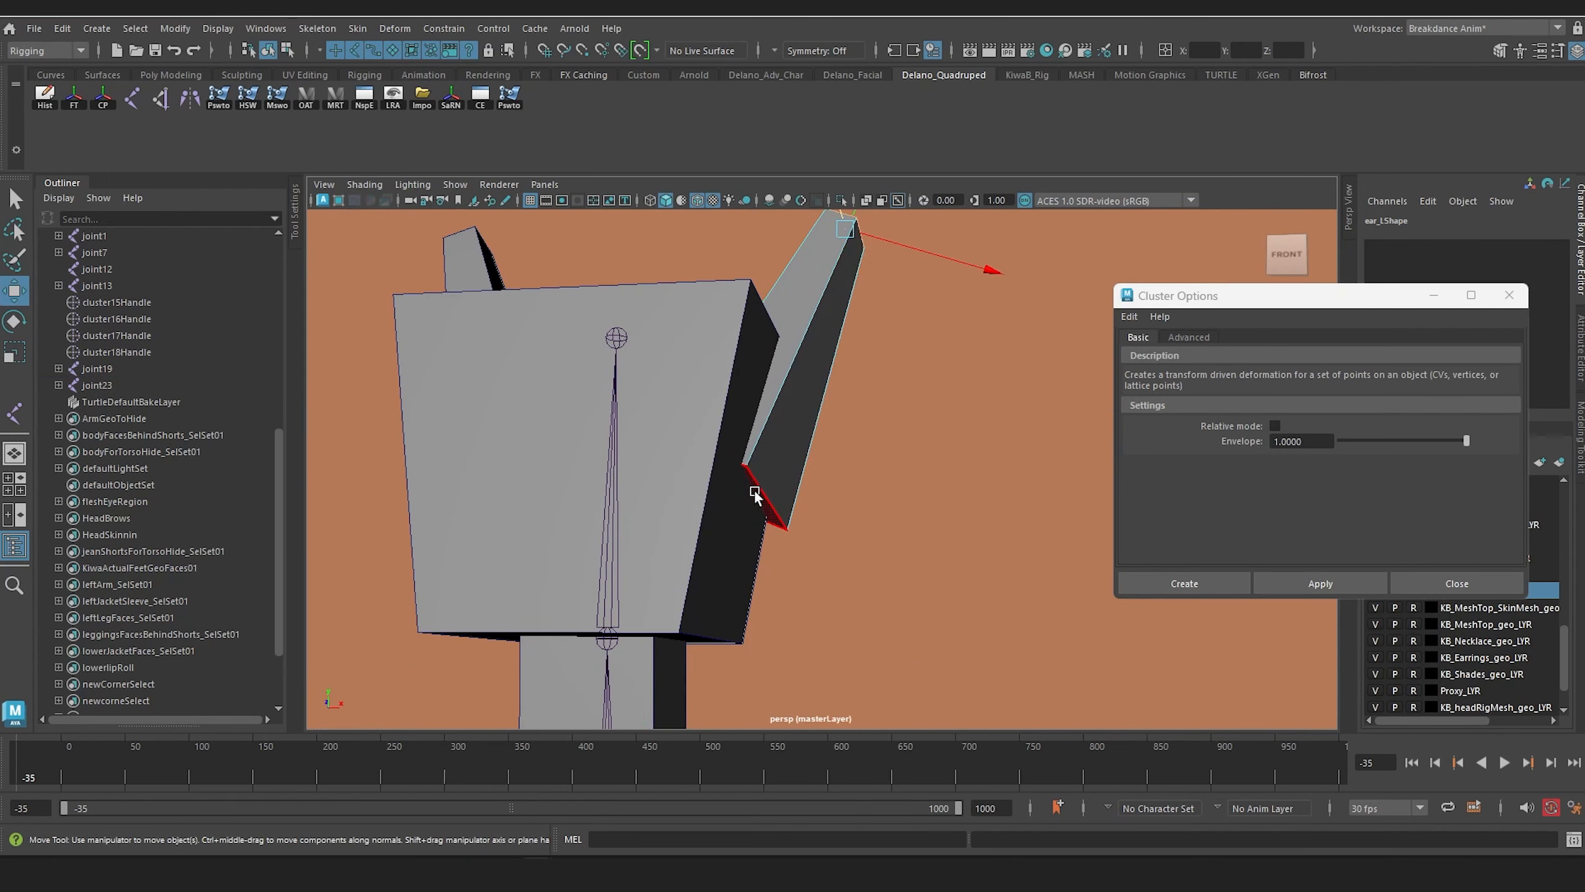
left_click(1317, 590)
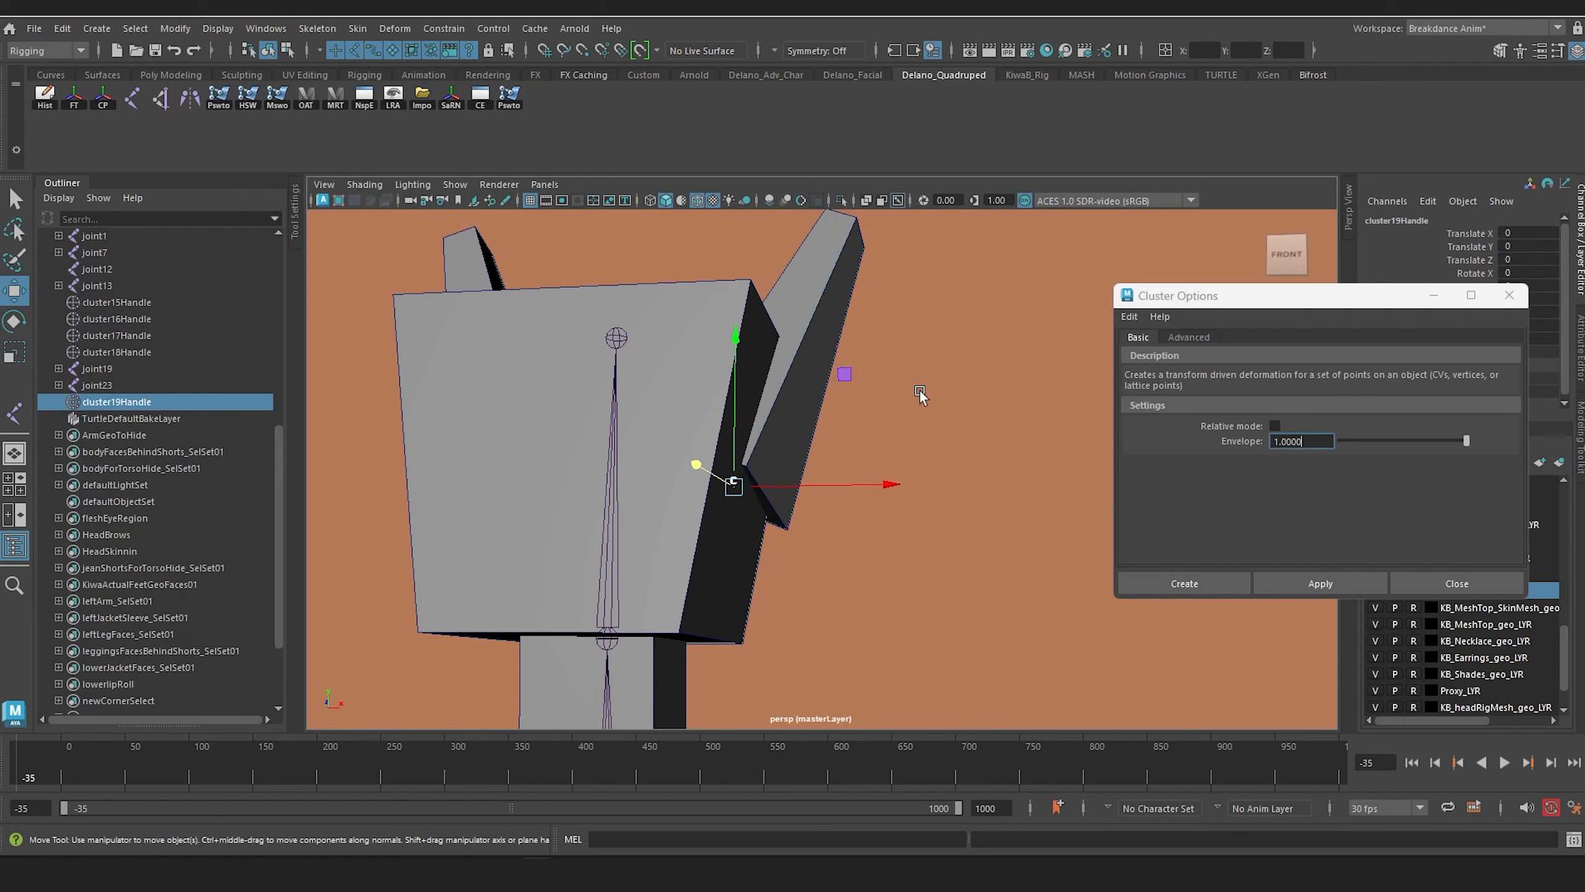
Step: Create a cluster on the tip face of the left ear box
middle_click_drag(920, 393, 886, 496, "alt")
left_click_drag(886, 497, 831, 513, "alt")
left_click(708, 426)
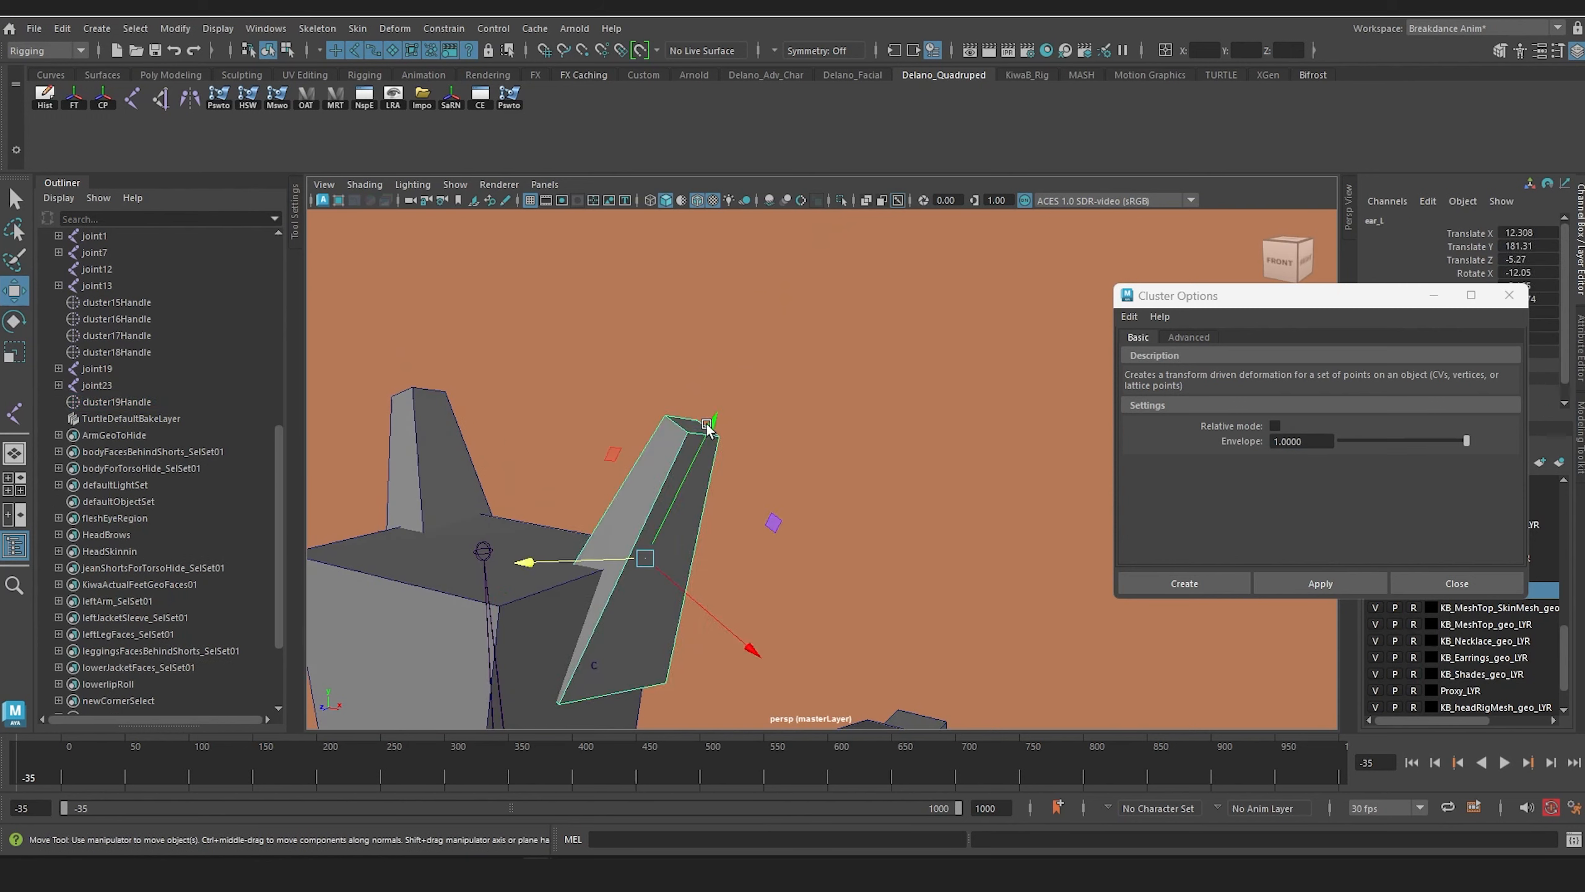
right_click_drag(707, 380, 706, 432)
left_click(705, 428)
left_click(697, 430)
left_click(1331, 585)
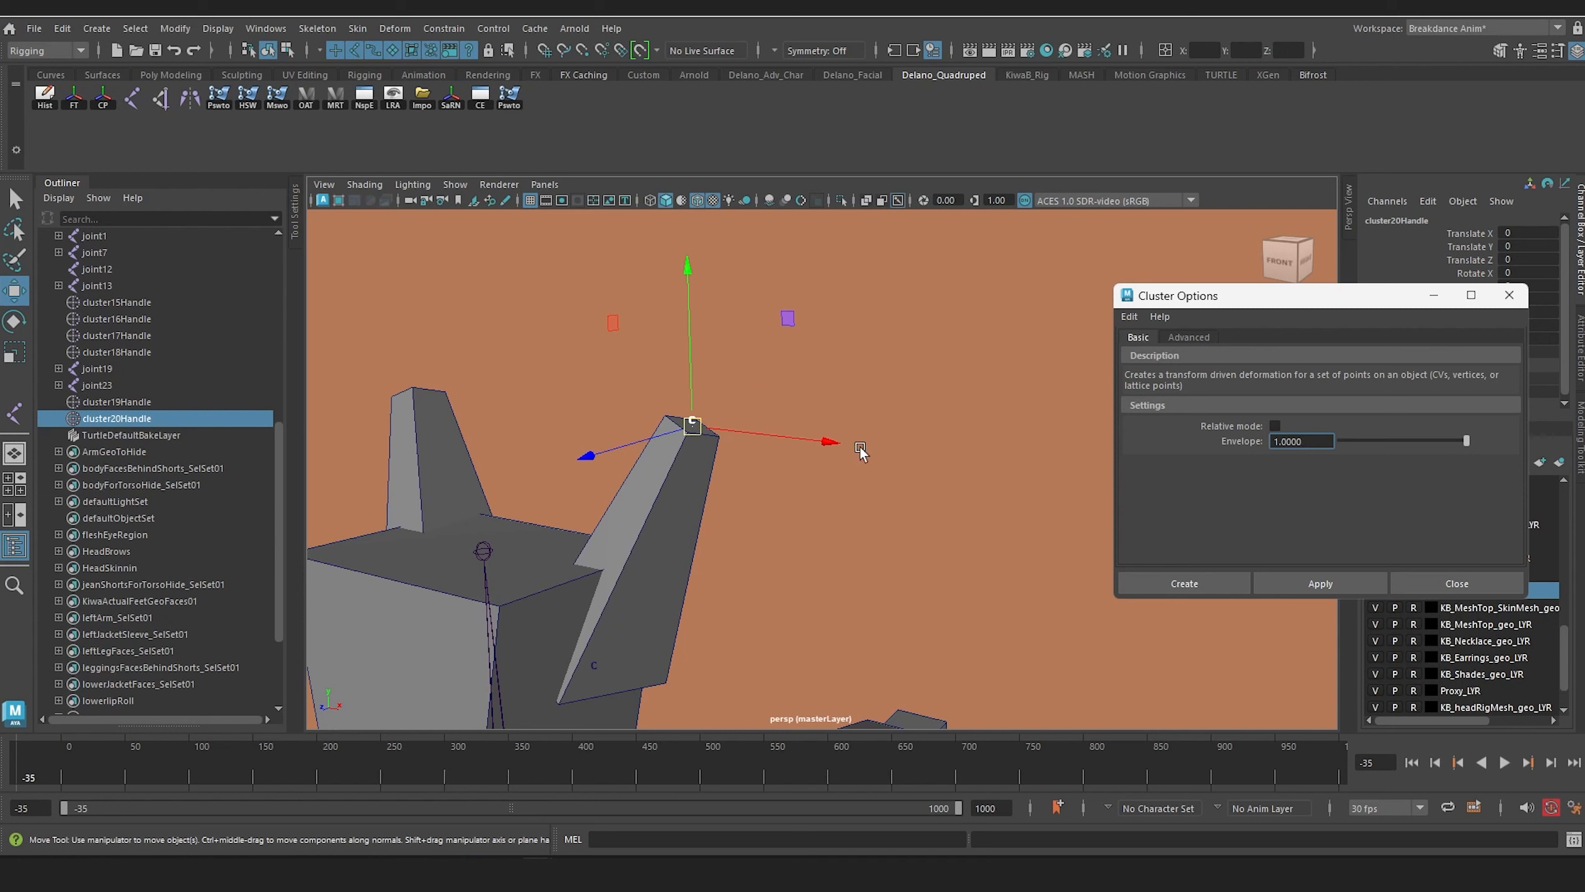
Step: Isolate the two ear clusters, cluster19Handle and cluster20Handle
middle_click_drag(859, 446, 942, 356, "alt")
left_click(141, 401)
left_click(144, 420, "shift")
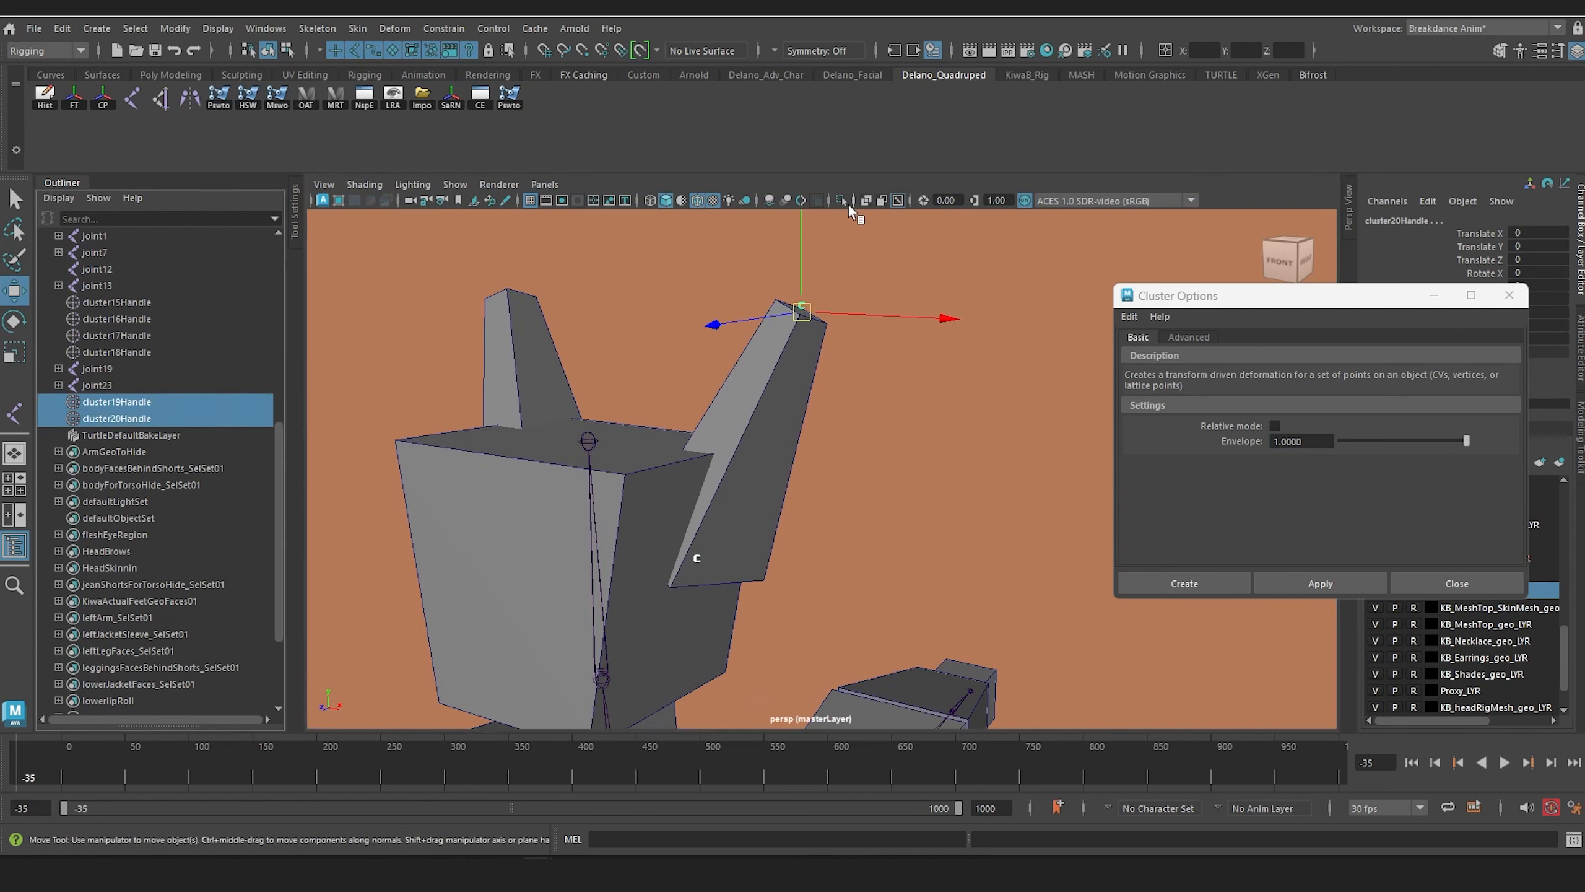
left_click(841, 200)
left_click(602, 371)
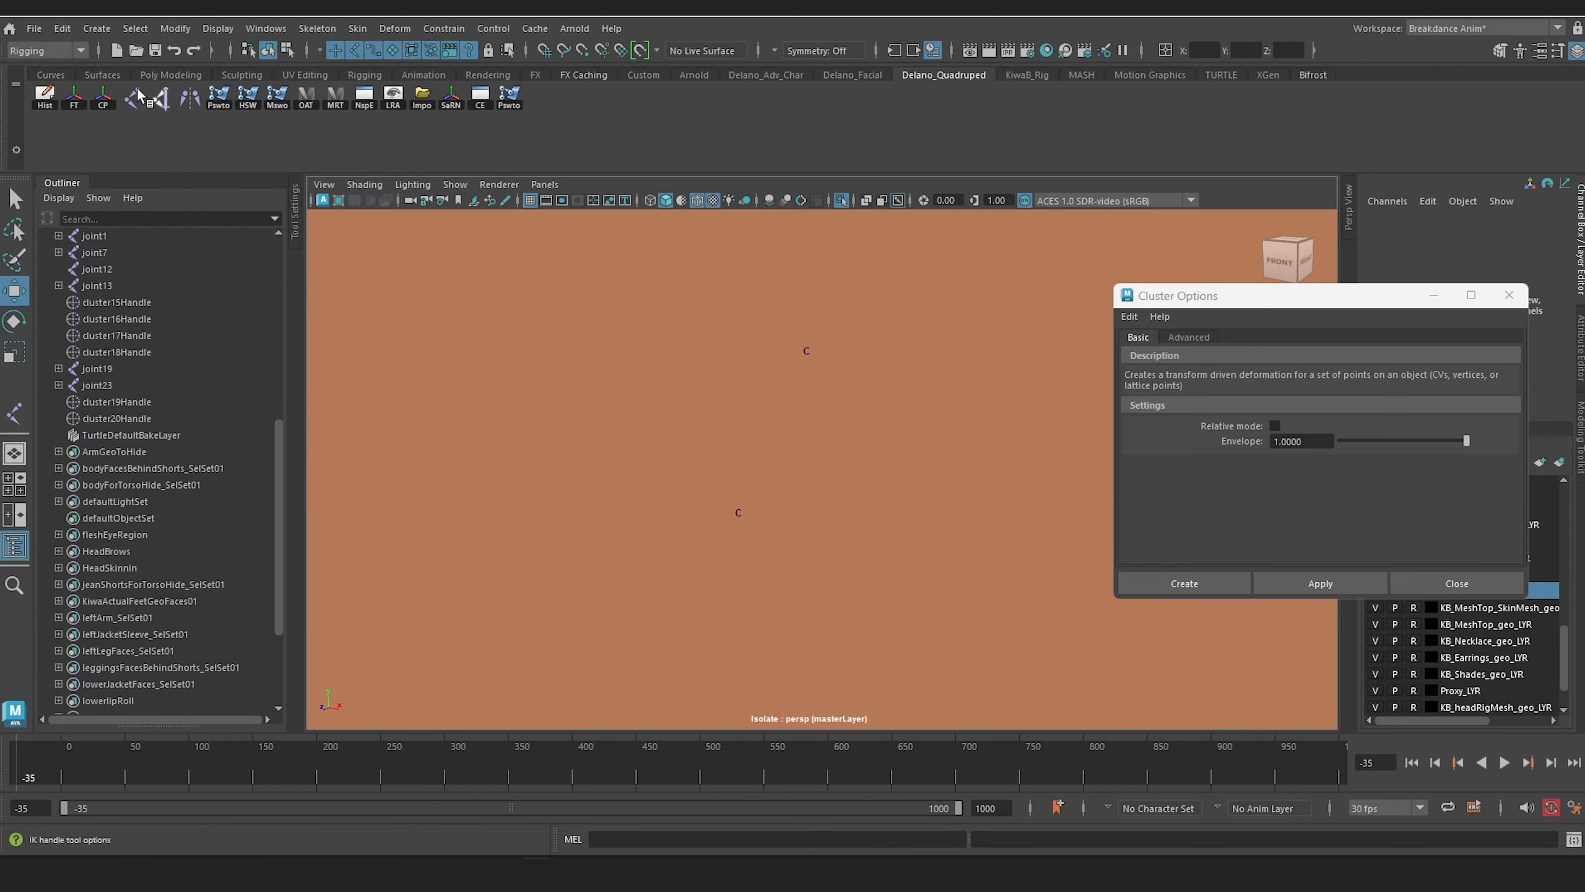
Step: Draw the ear joint chain from the base cluster to the tip cluster, and show the whole character again
left_click(132, 98)
left_click(738, 515)
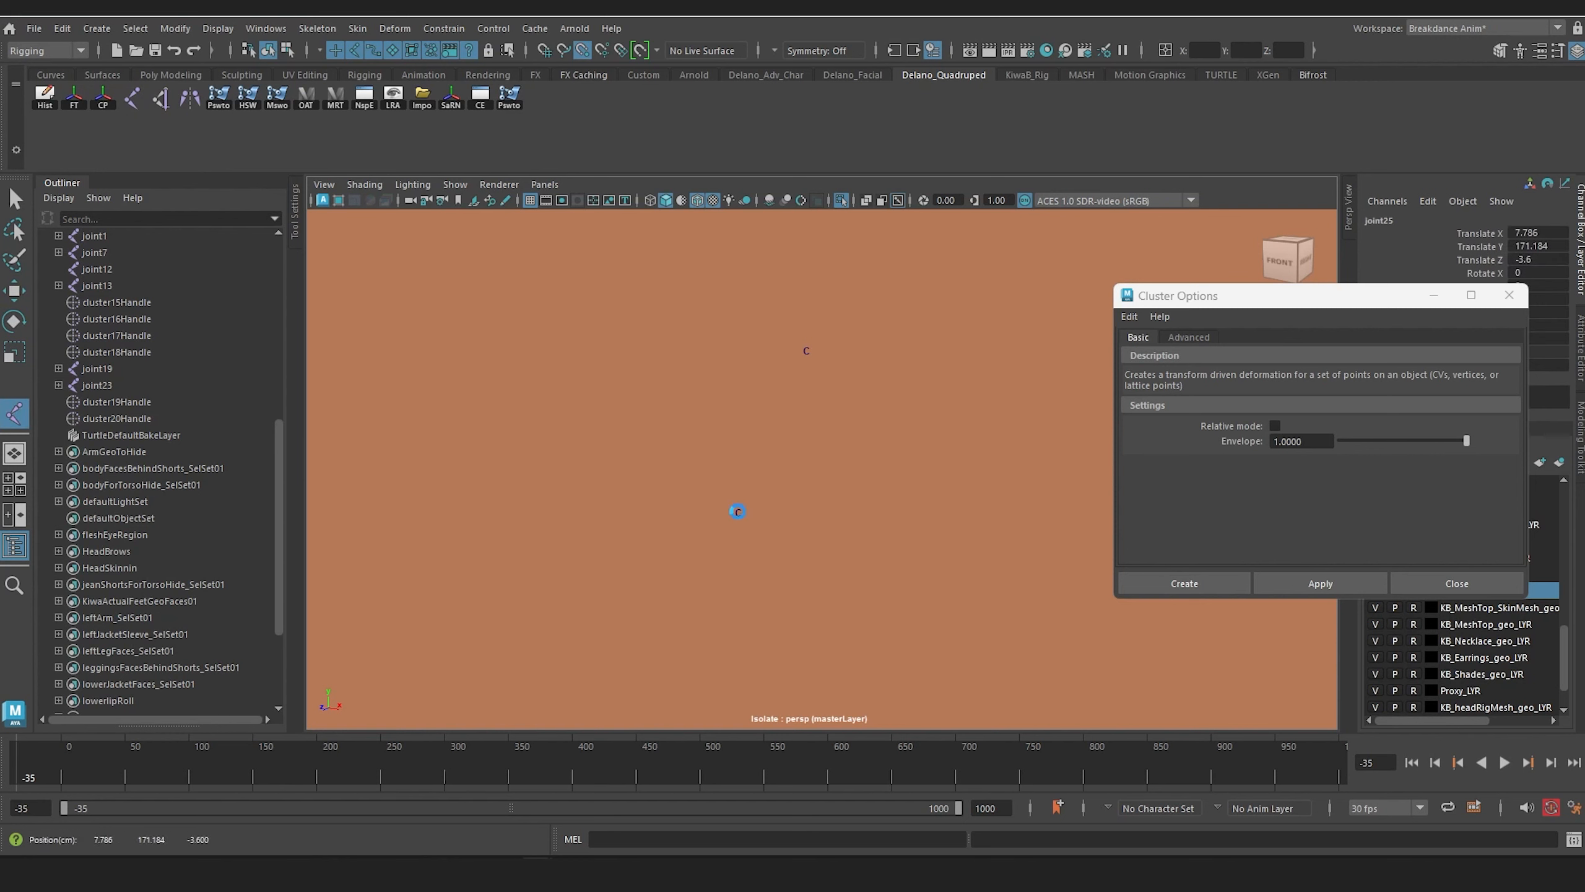
left_click(806, 355)
key("Return")
key("w")
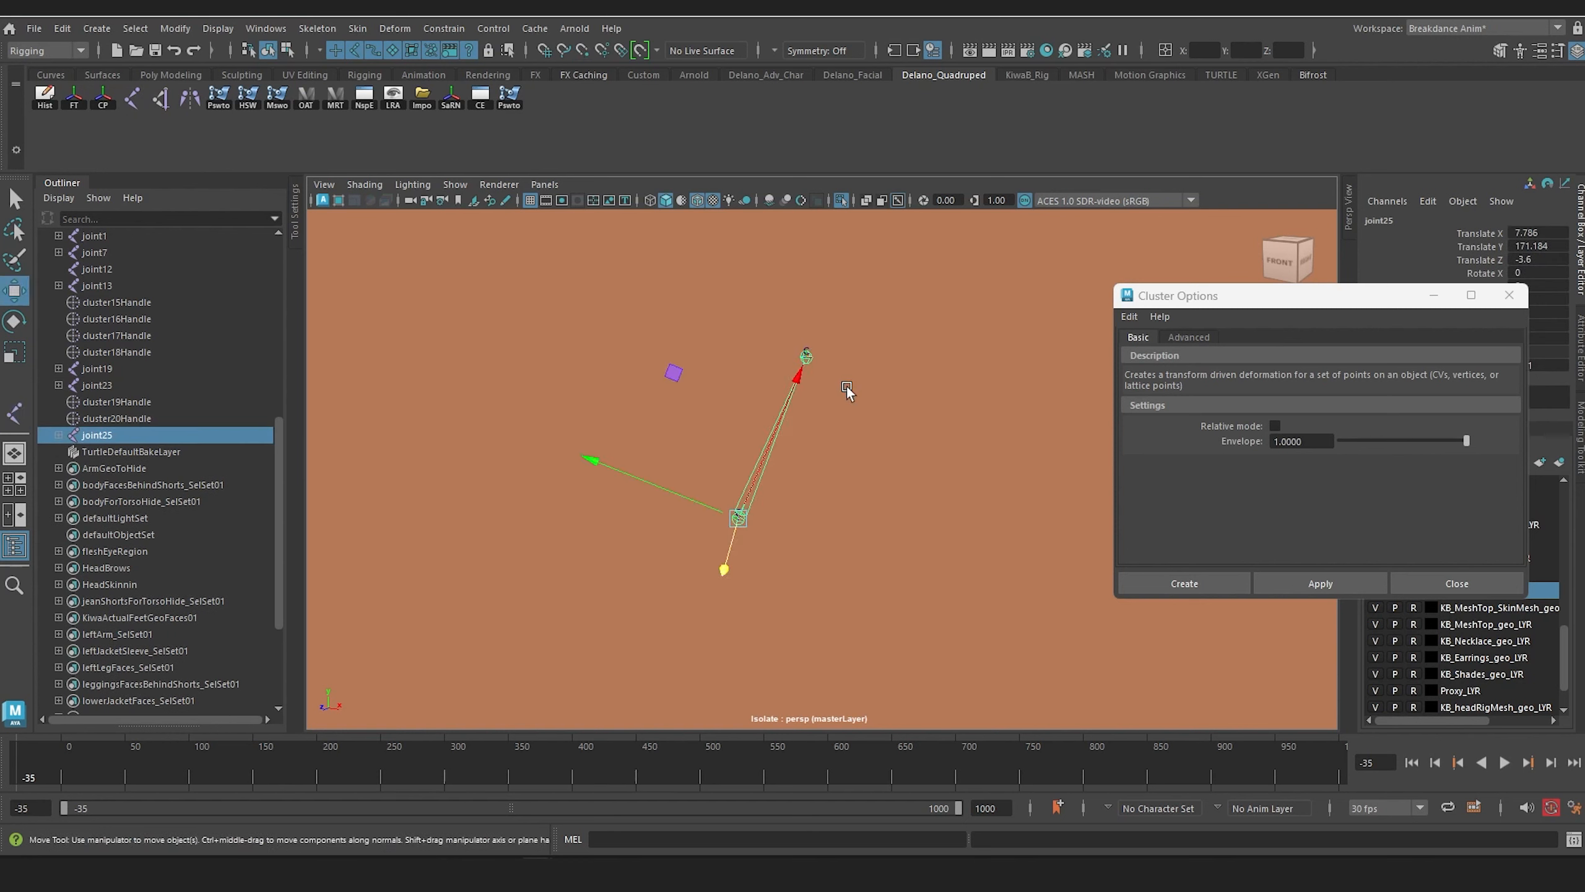
left_click(842, 200)
Step: Examine the ear, arm, leg and tail joint chains inside the boxes from the front and side
scroll(807, 418, "down", 5)
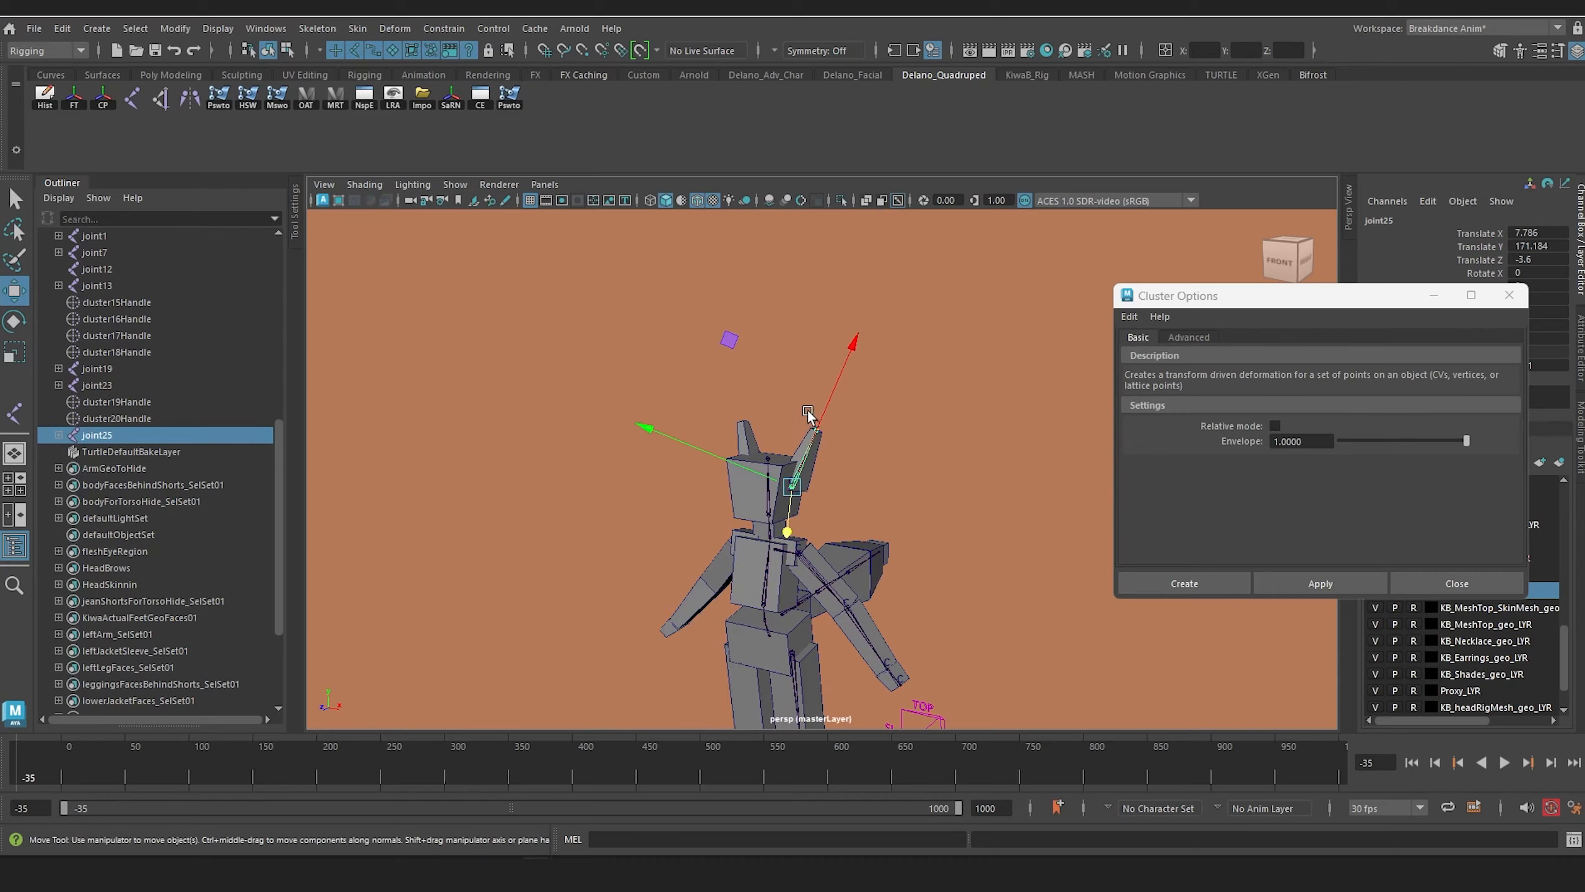
middle_click_drag(807, 417, 771, 299, "alt")
left_click_drag(771, 369, 890, 454, "alt")
scroll(749, 474, "up", 5)
scroll(891, 451, "down", 5)
left_click_drag(847, 399, 758, 398, "alt")
right_click_drag(793, 386, 871, 477, "alt")
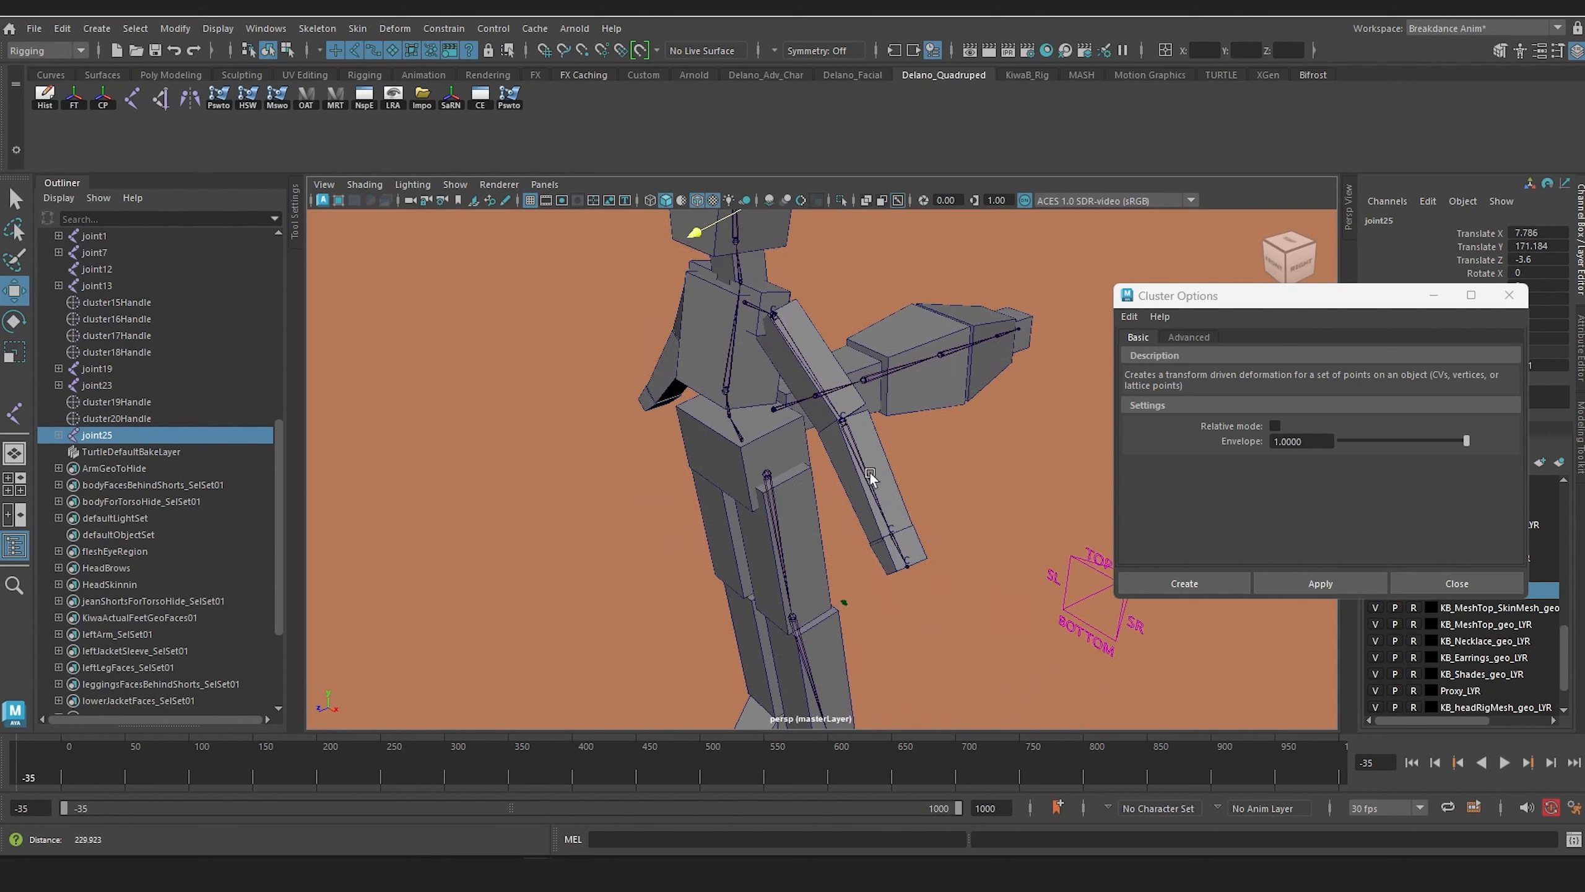
left_click_drag(870, 477, 806, 455, "alt")
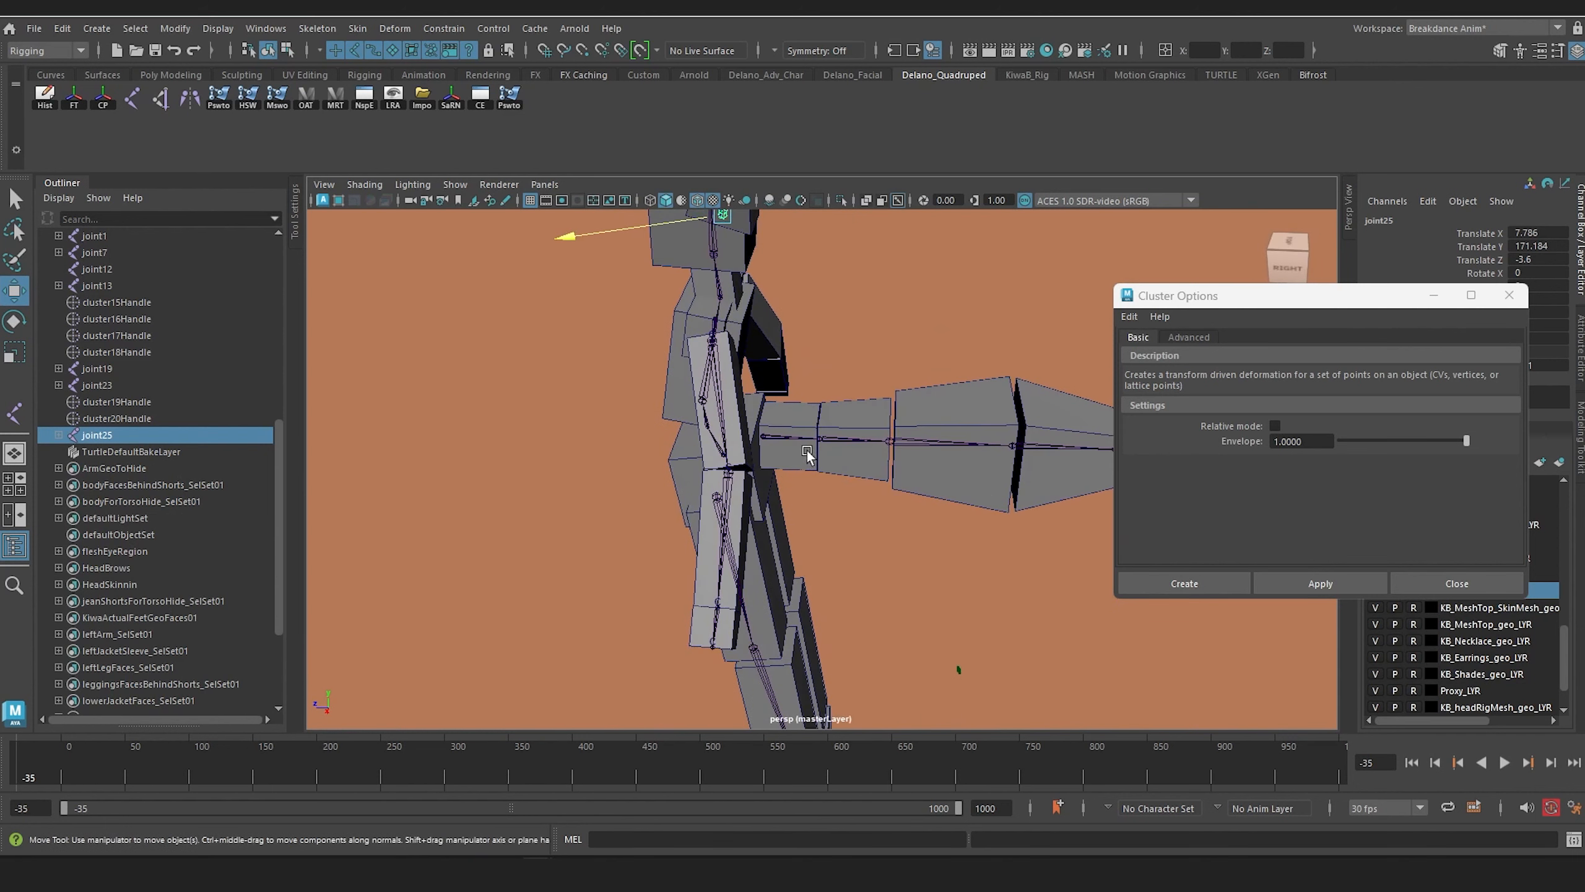
Step: Expand the tail joint hierarchy and rename its root joint tailA
left_click(800, 440)
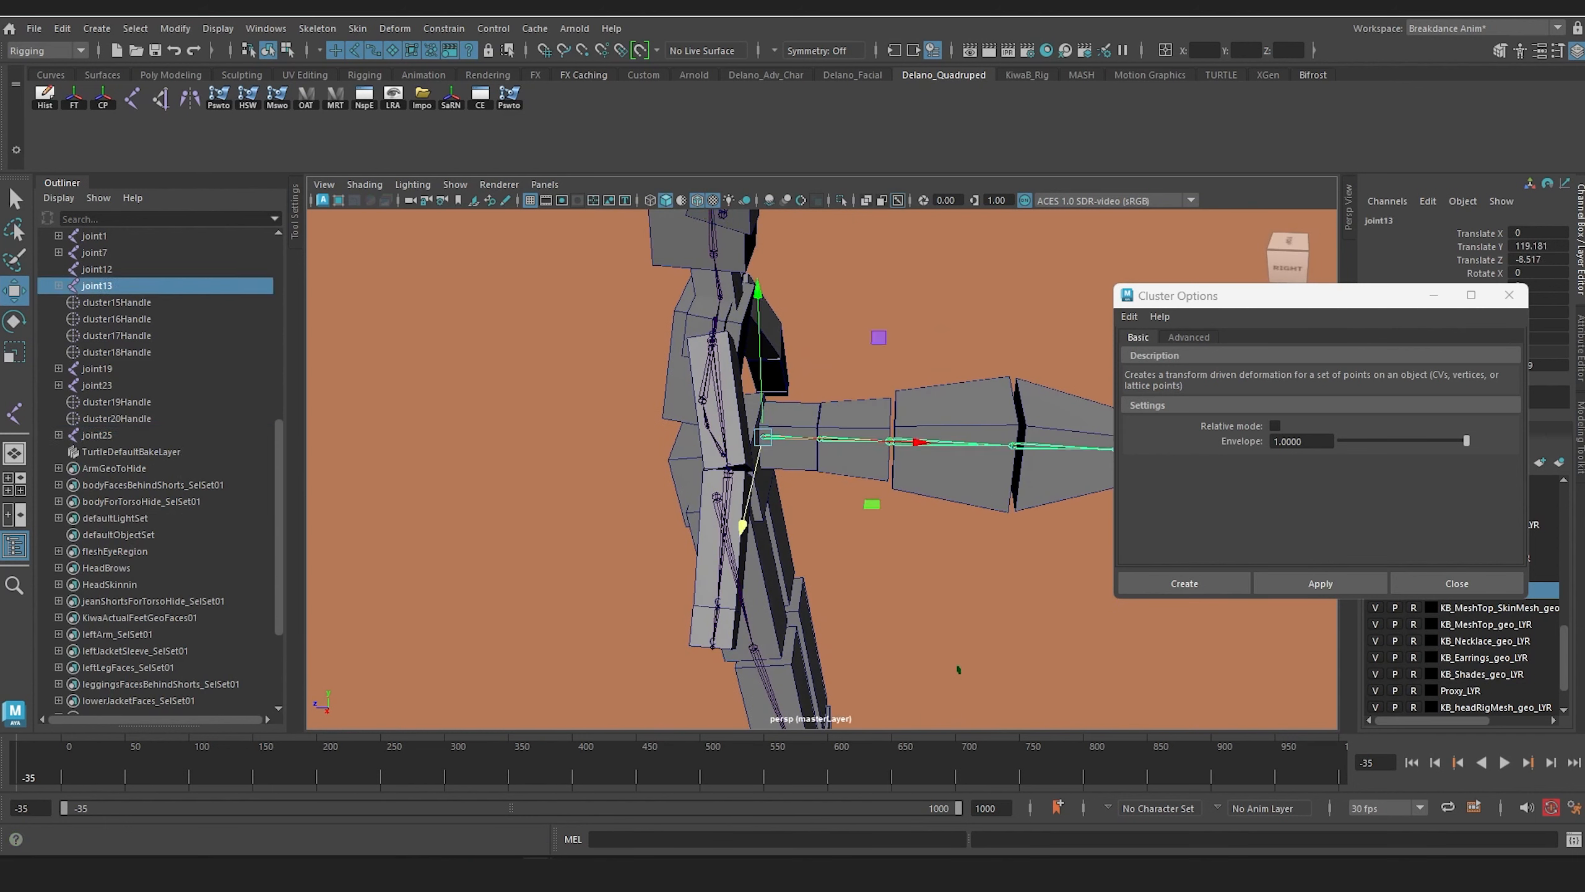
left_click(58, 285)
double_click(97, 286)
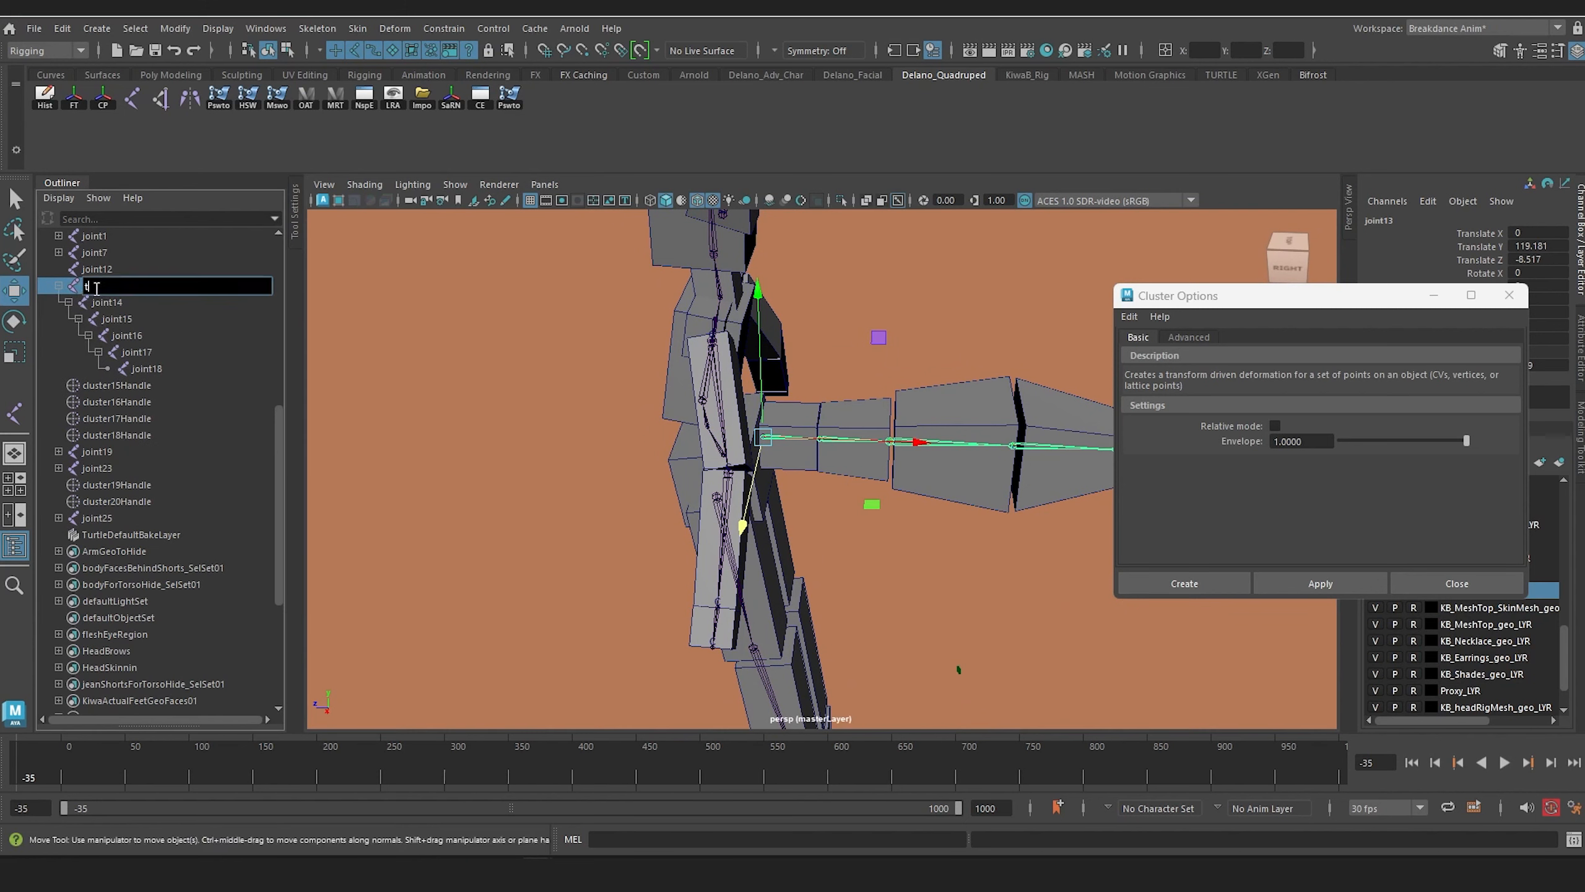
type("tailA")
key("Return")
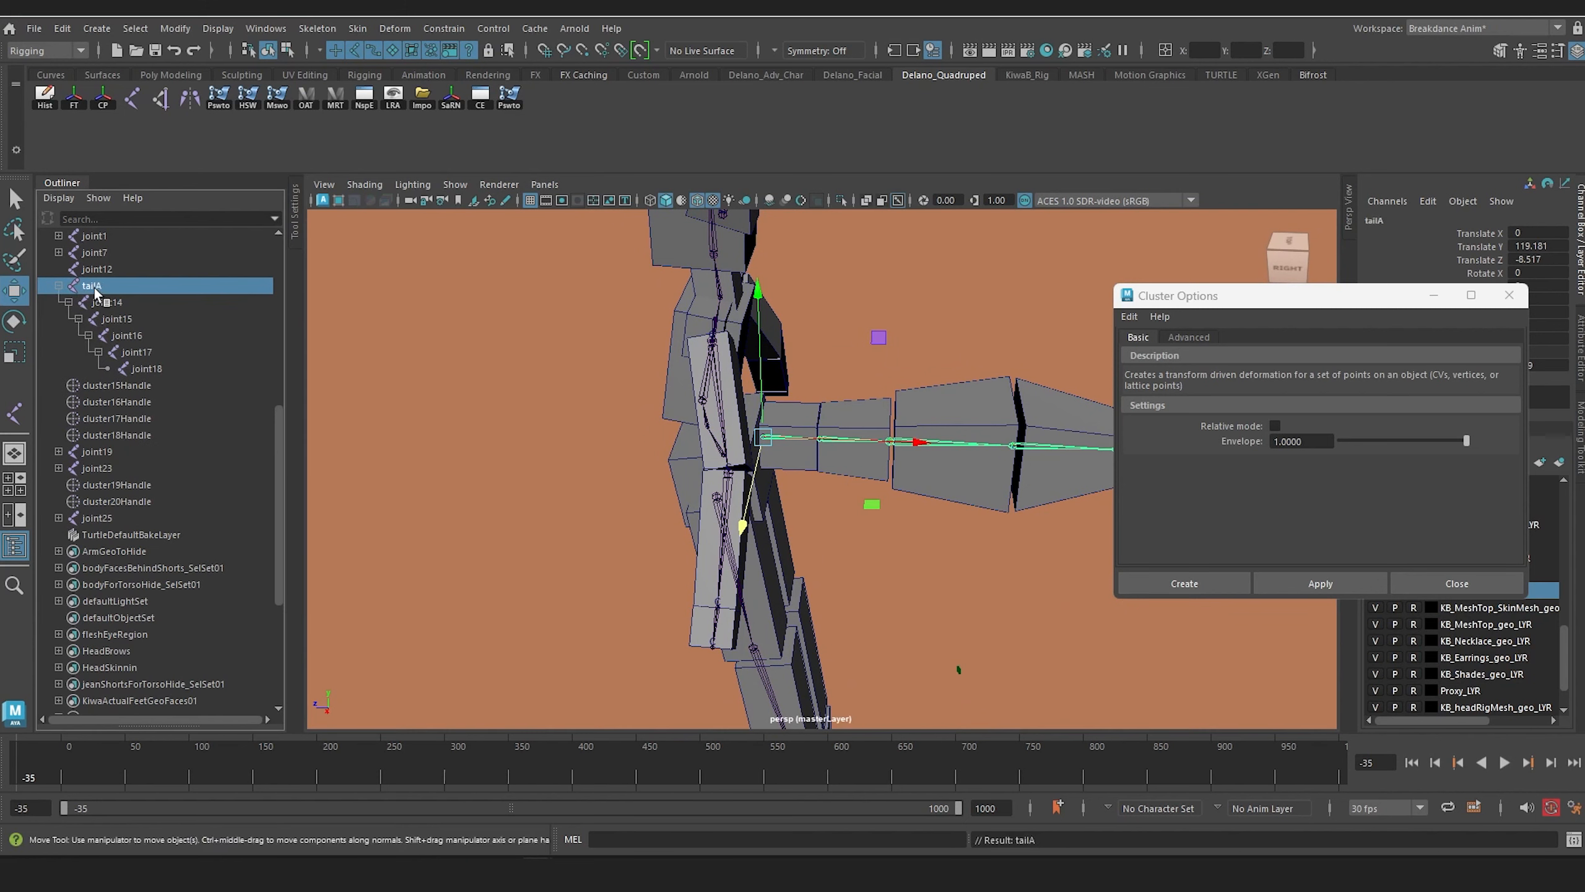
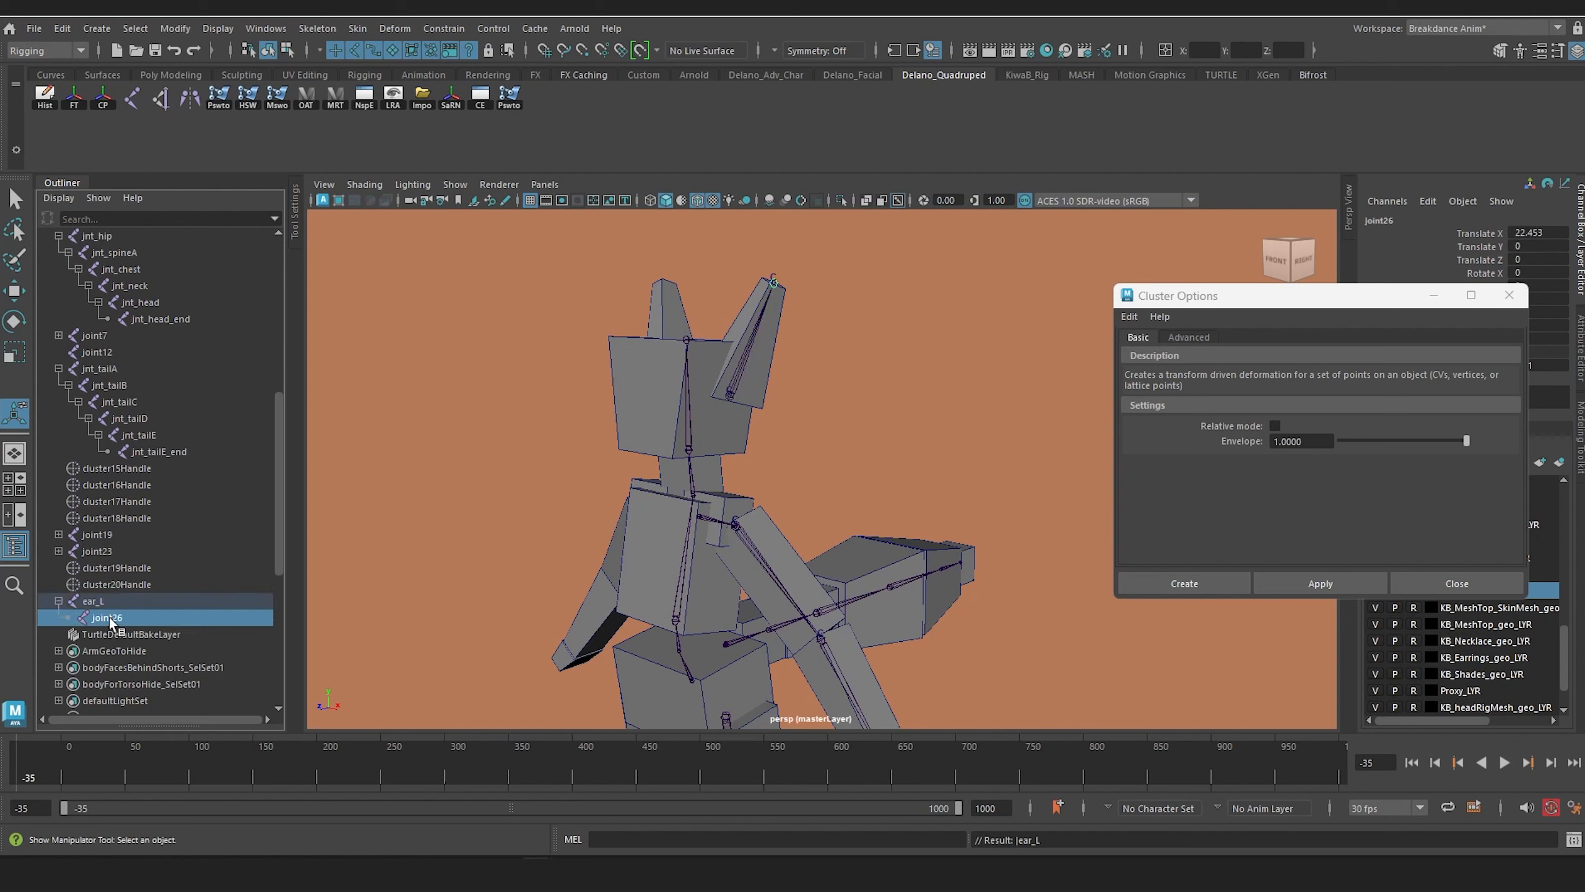
Step: Rename the ear chain's end joint earn_end_L
type("earn_end_L")
key("Return")
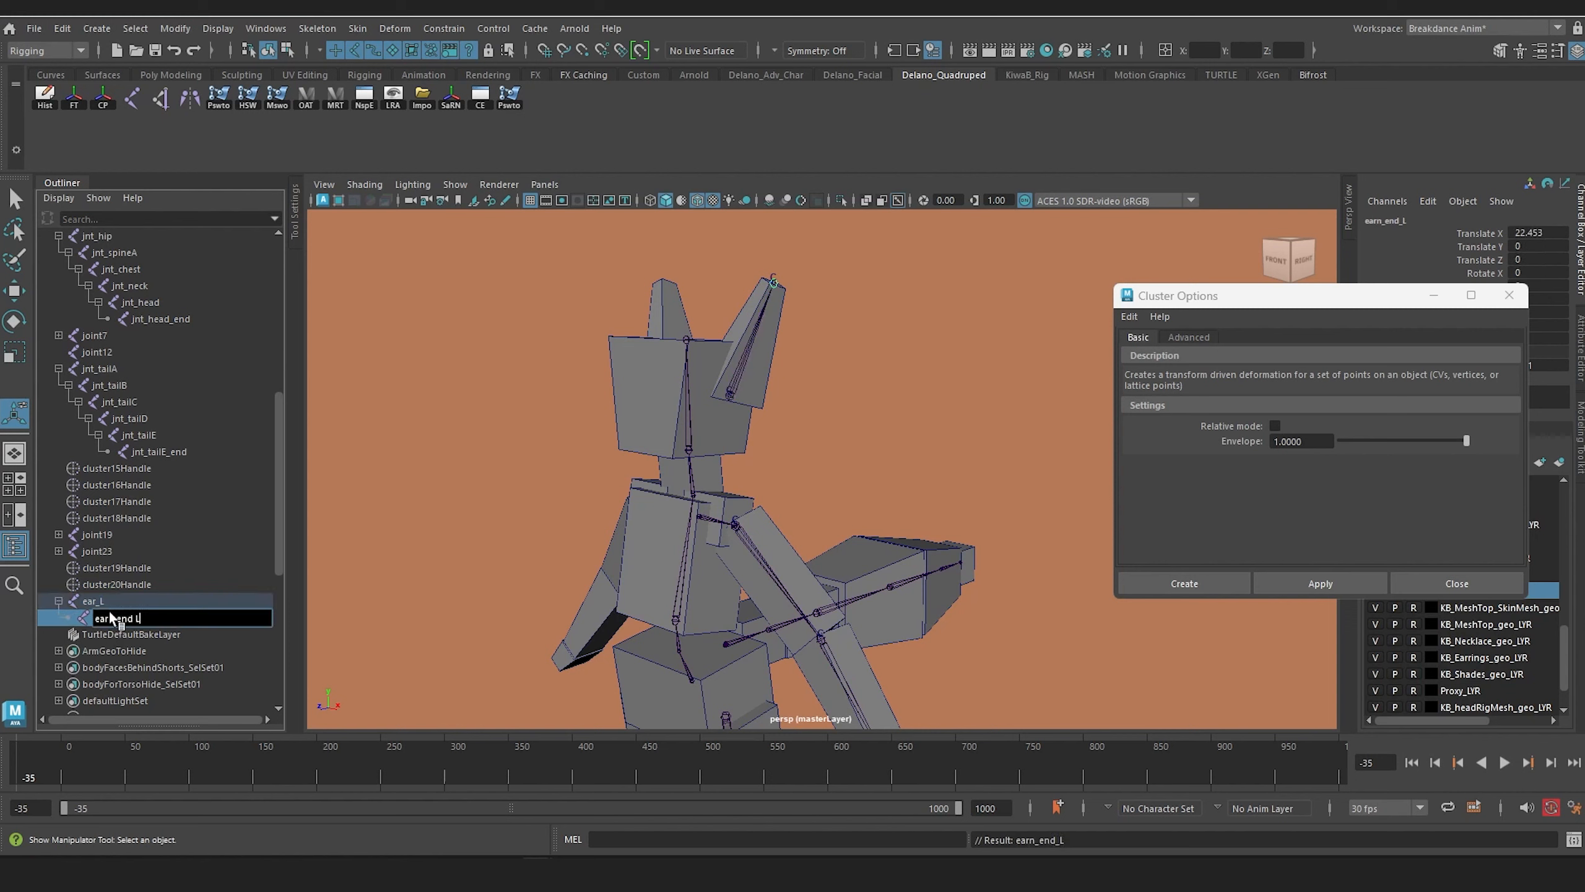
Step: Rename the root joint of the clavicle chain in the upper chest jnt_shoulder_L
scroll(661, 507, "down", 3)
middle_click_drag(659, 446, 654, 291, "alt")
scroll(706, 418, "up", 3)
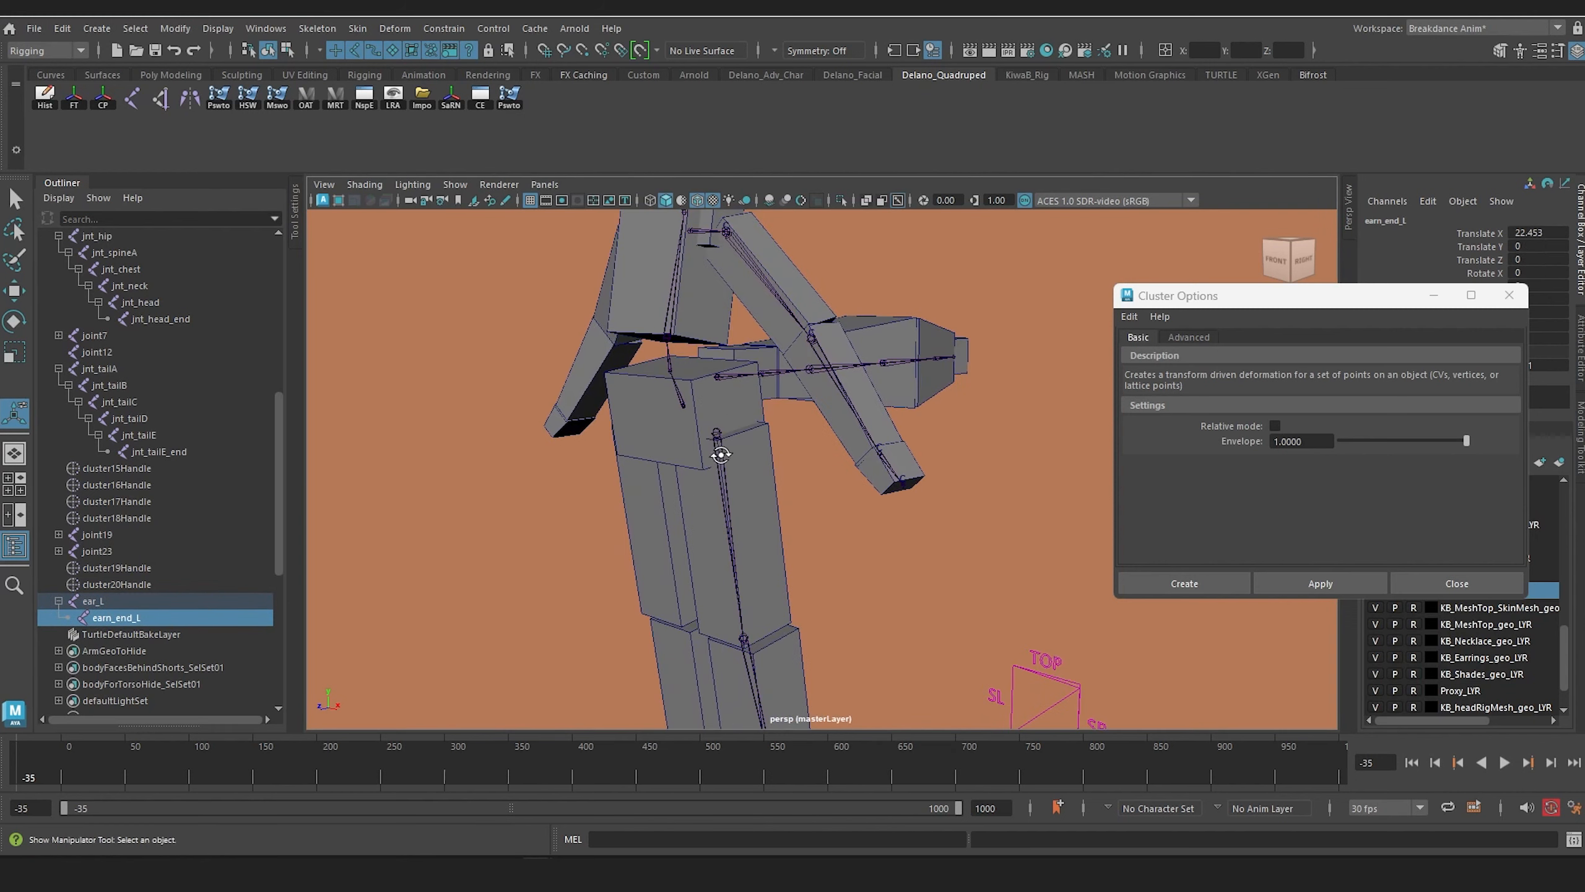
left_click_drag(718, 451, 799, 412, "alt")
scroll(818, 411, "up", 4)
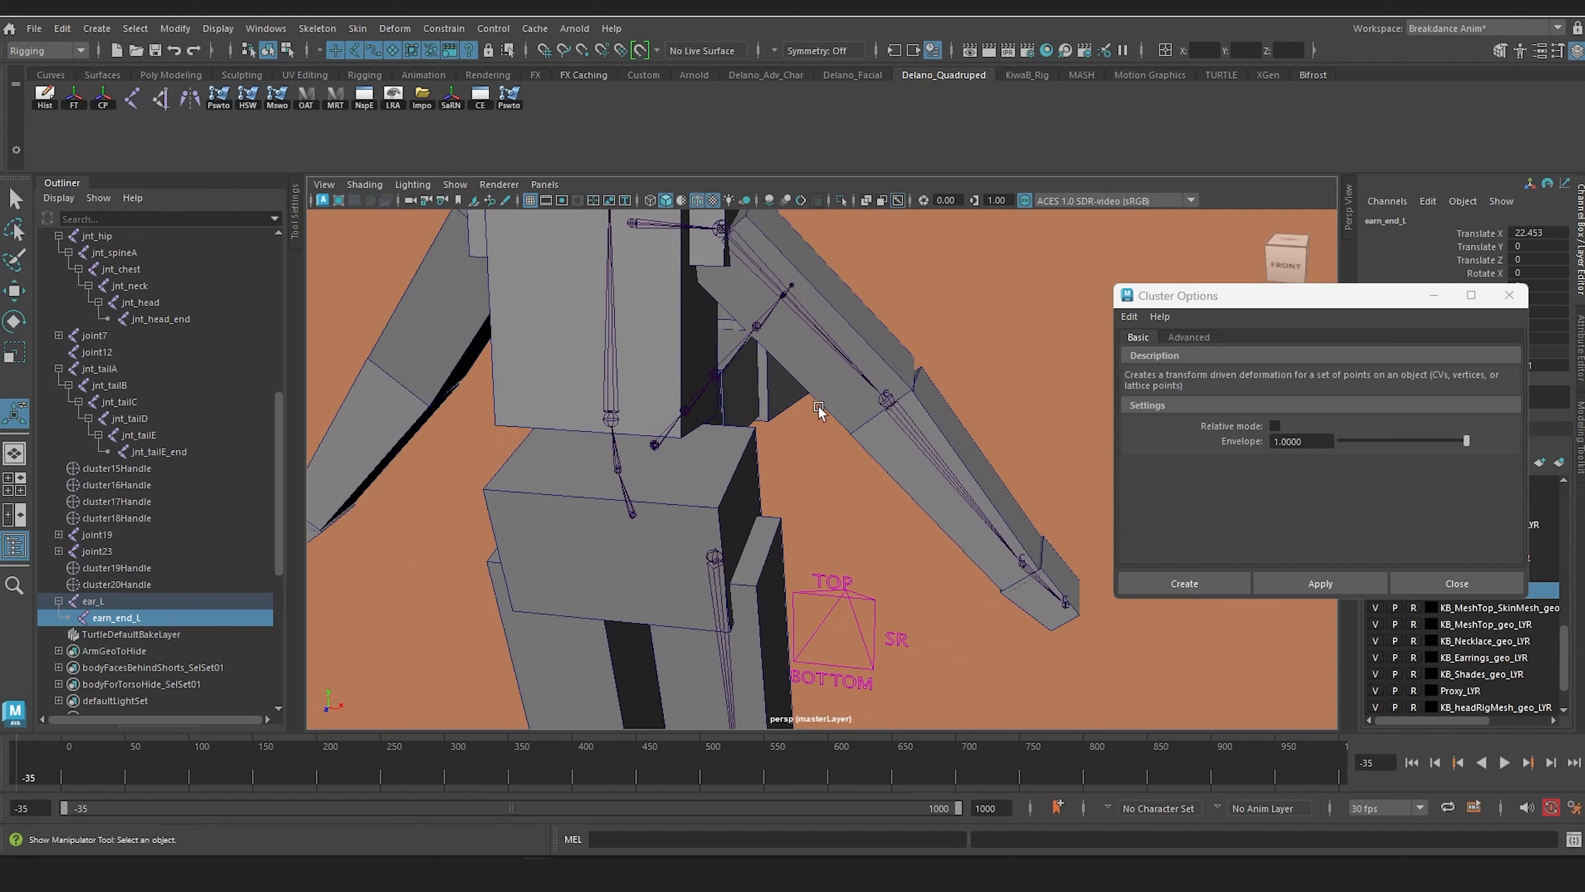
left_click(646, 227)
double_click(100, 551)
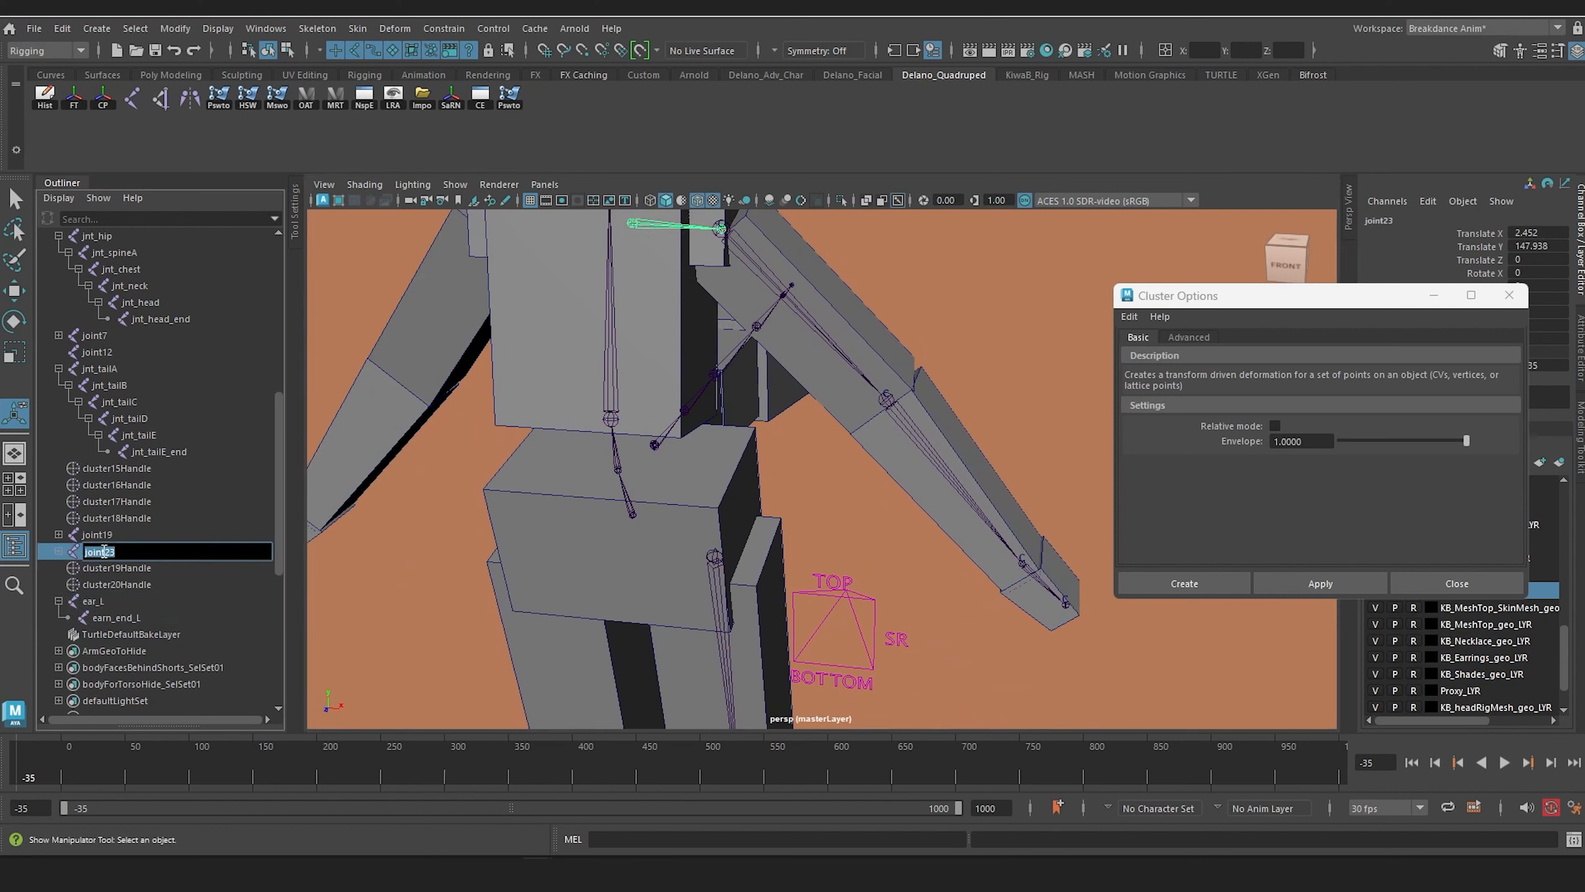
type("jnt_shoulder")
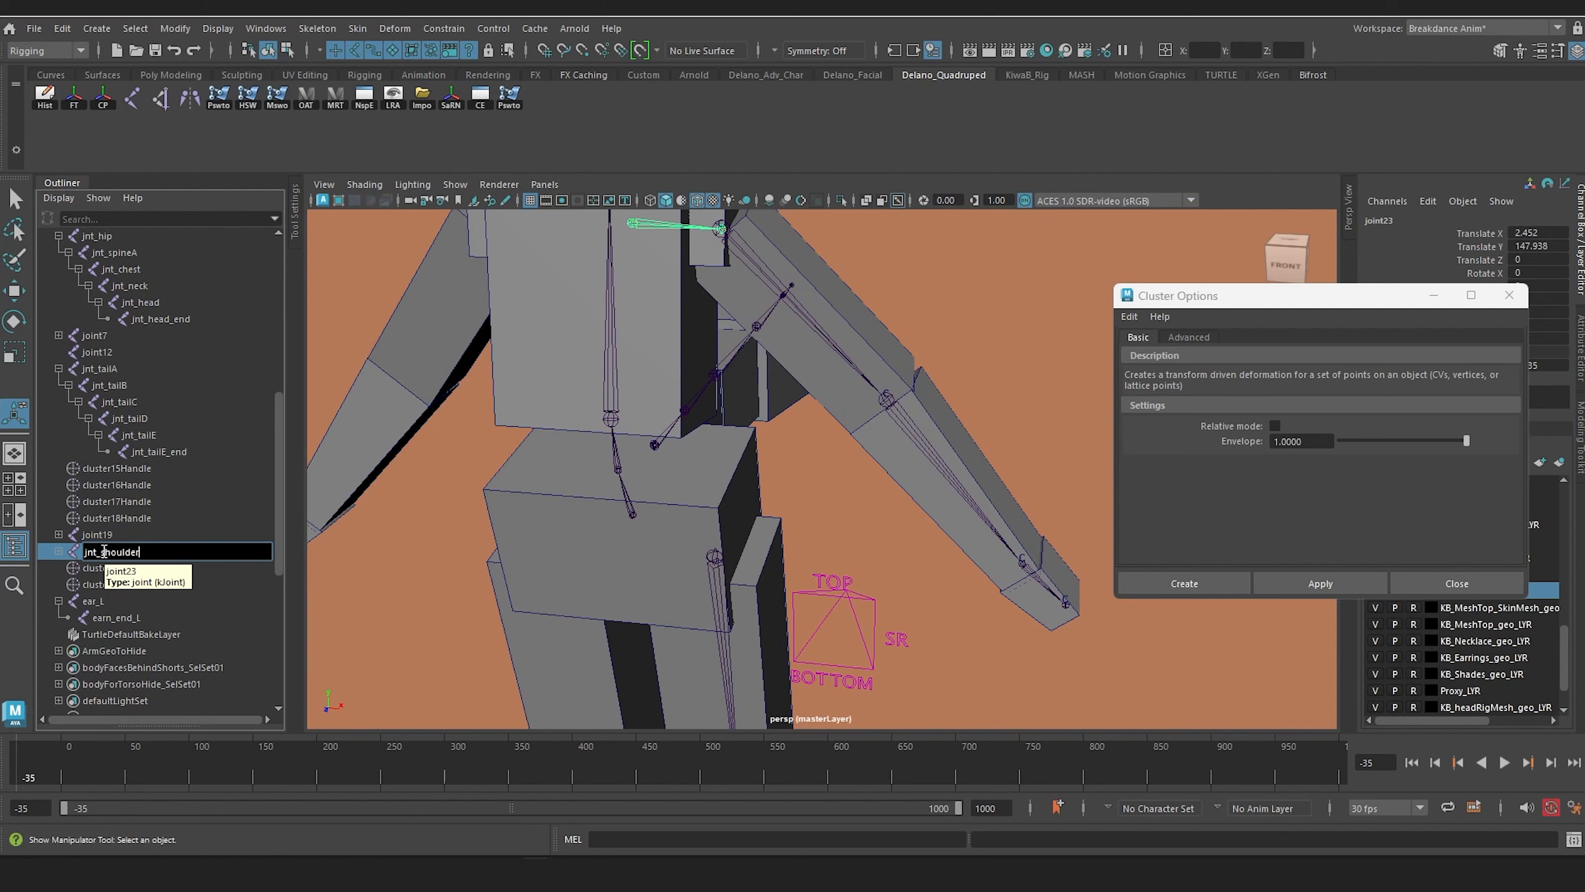
type("_L")
key("Return")
Step: Rename the ear chain's root joint jnt_ear_L and its end joint jnt_ear_end_L
middle_click_drag(762, 216, 786, 364, "alt")
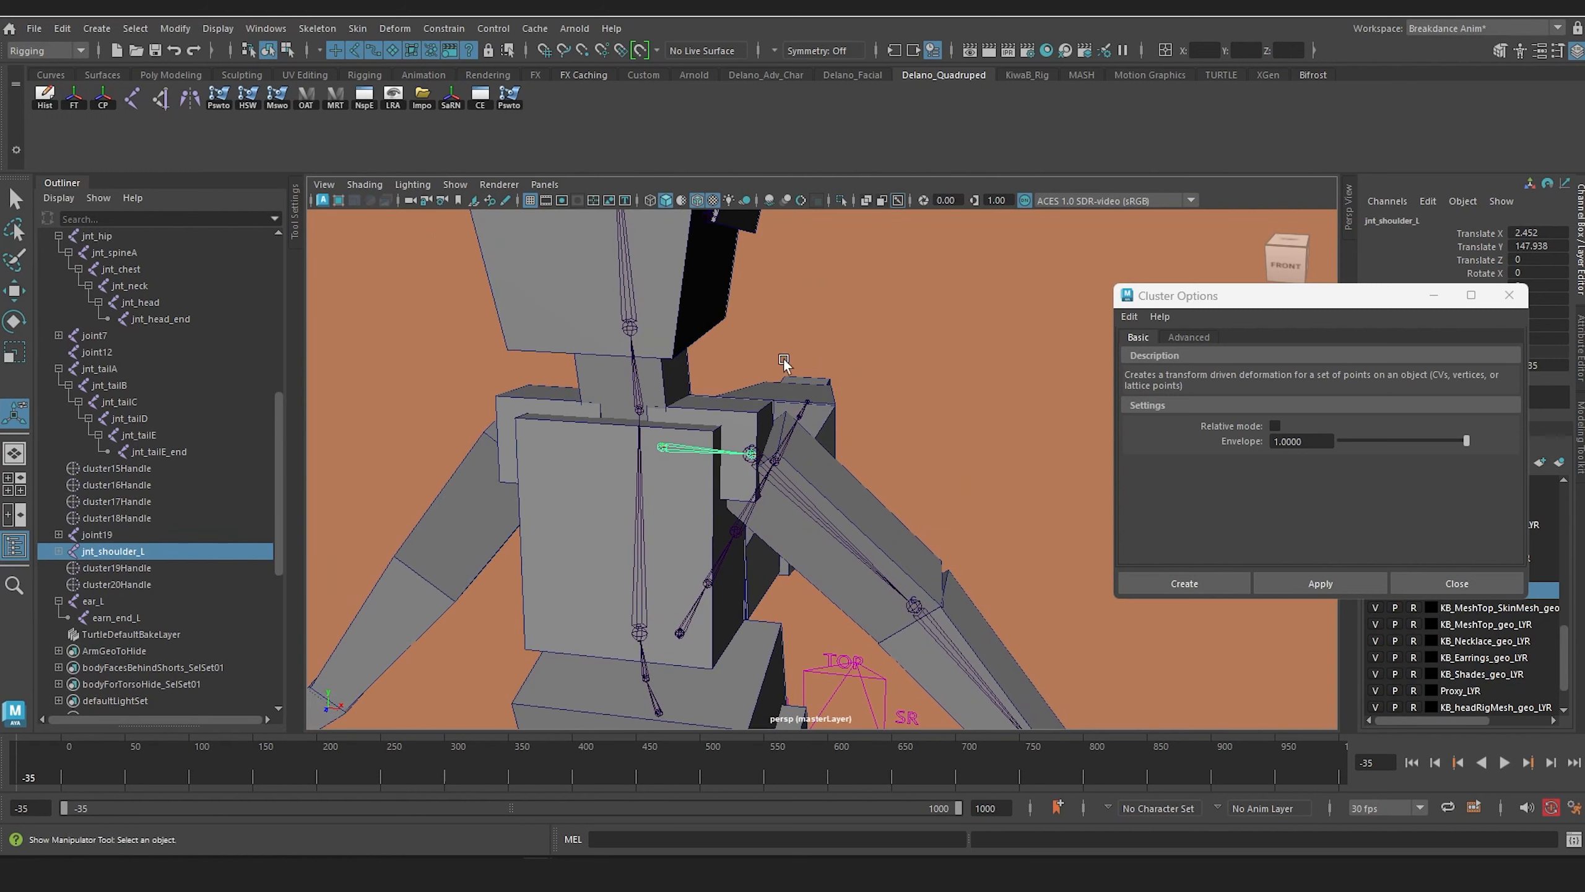
double_click(93, 601)
type("jnt_ear_L")
key("Return")
double_click(111, 618)
type("jnt_ear_end_L")
key("Return")
Step: Expand the shoulder joint and rename its child joint jnt_shoulder_end_L
middle_click_drag(790, 596, 690, 361, "alt")
left_click(59, 551)
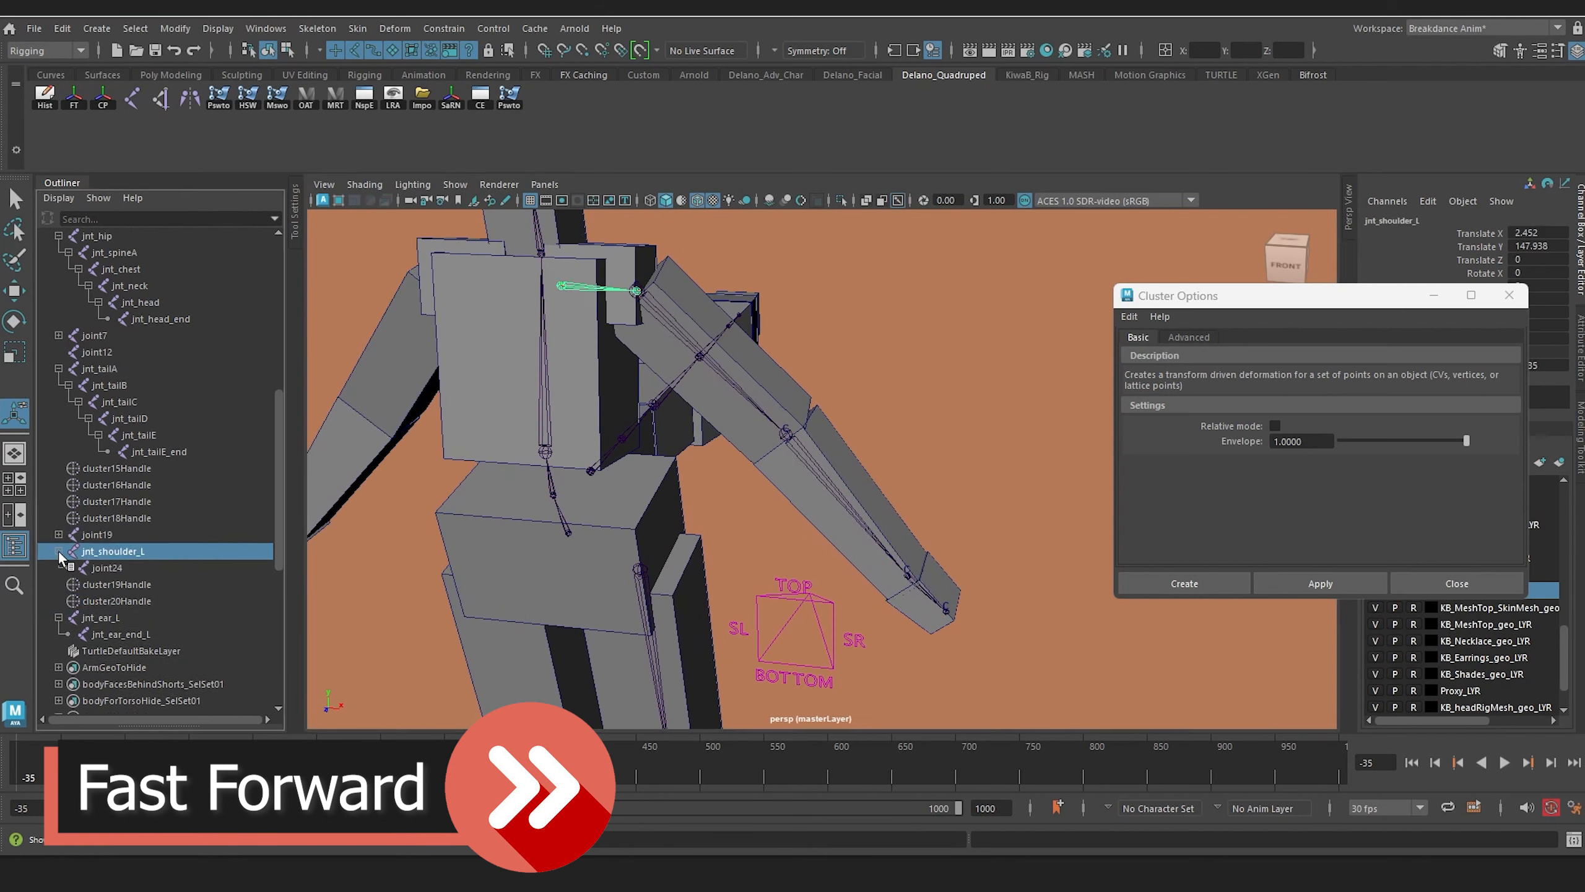
double_click(109, 568)
type("jnt_shoulder_end_L")
Step: Expand the arm chain and rename its first two joints jnt_upperArm_L and jnt_lowerArm_L
left_click(59, 534, "shift")
double_click(97, 535)
type("jnt_upperArm_L")
key("Return")
double_click(111, 553)
type("jnt_lowerArm_L")
key("Return")
Step: Rename the last two arm joints jnt_hand_L and jnt_hand_end_L
double_click(117, 568)
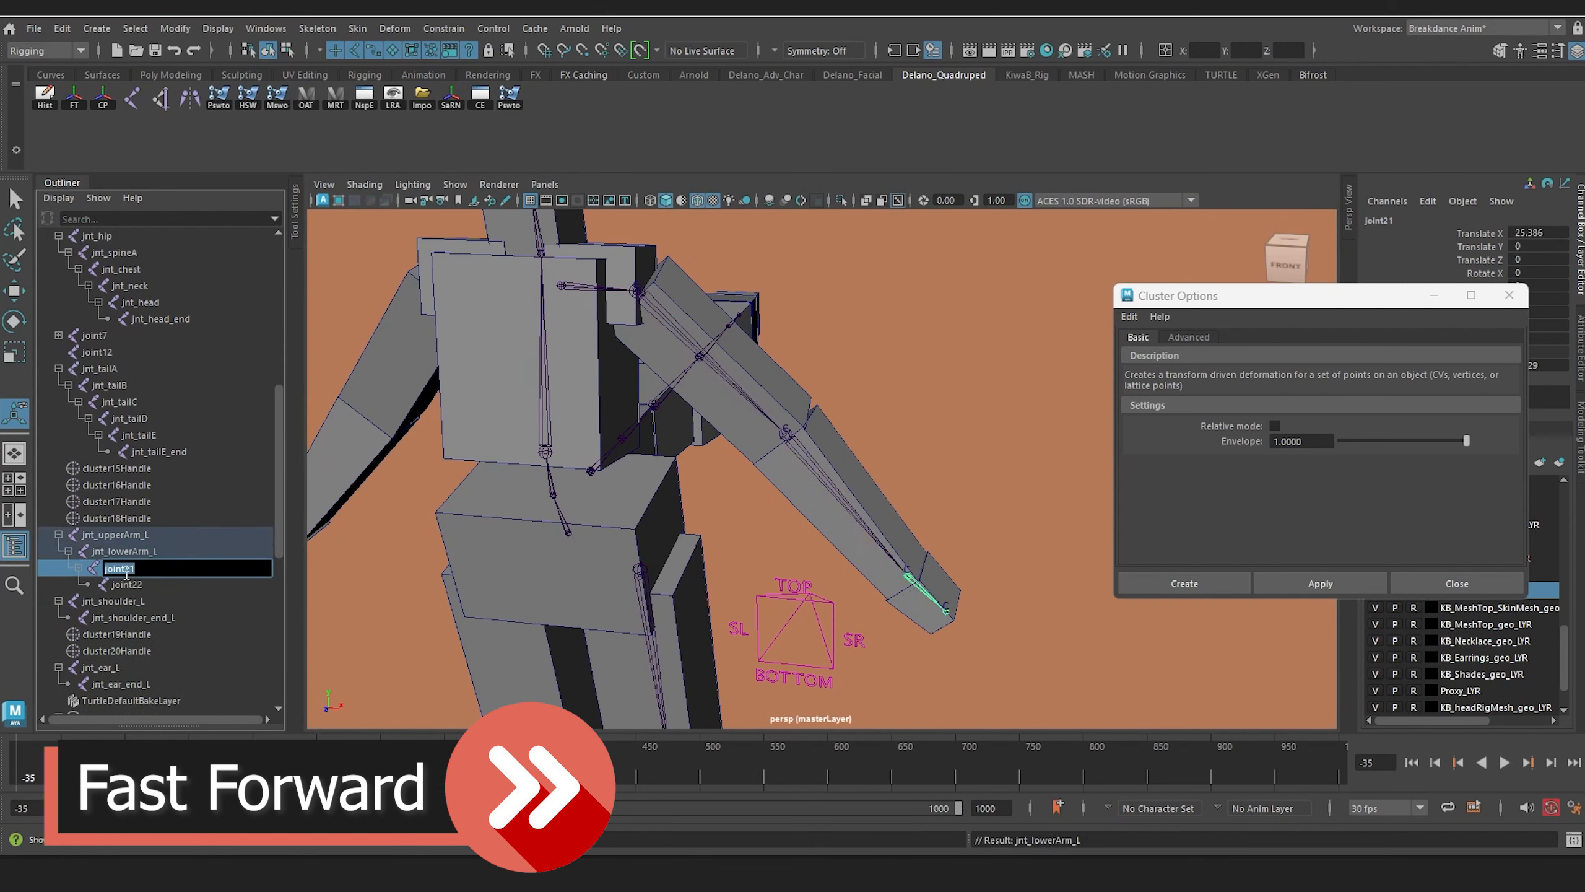
type("jnt_hand_L")
key("Return")
double_click(127, 584)
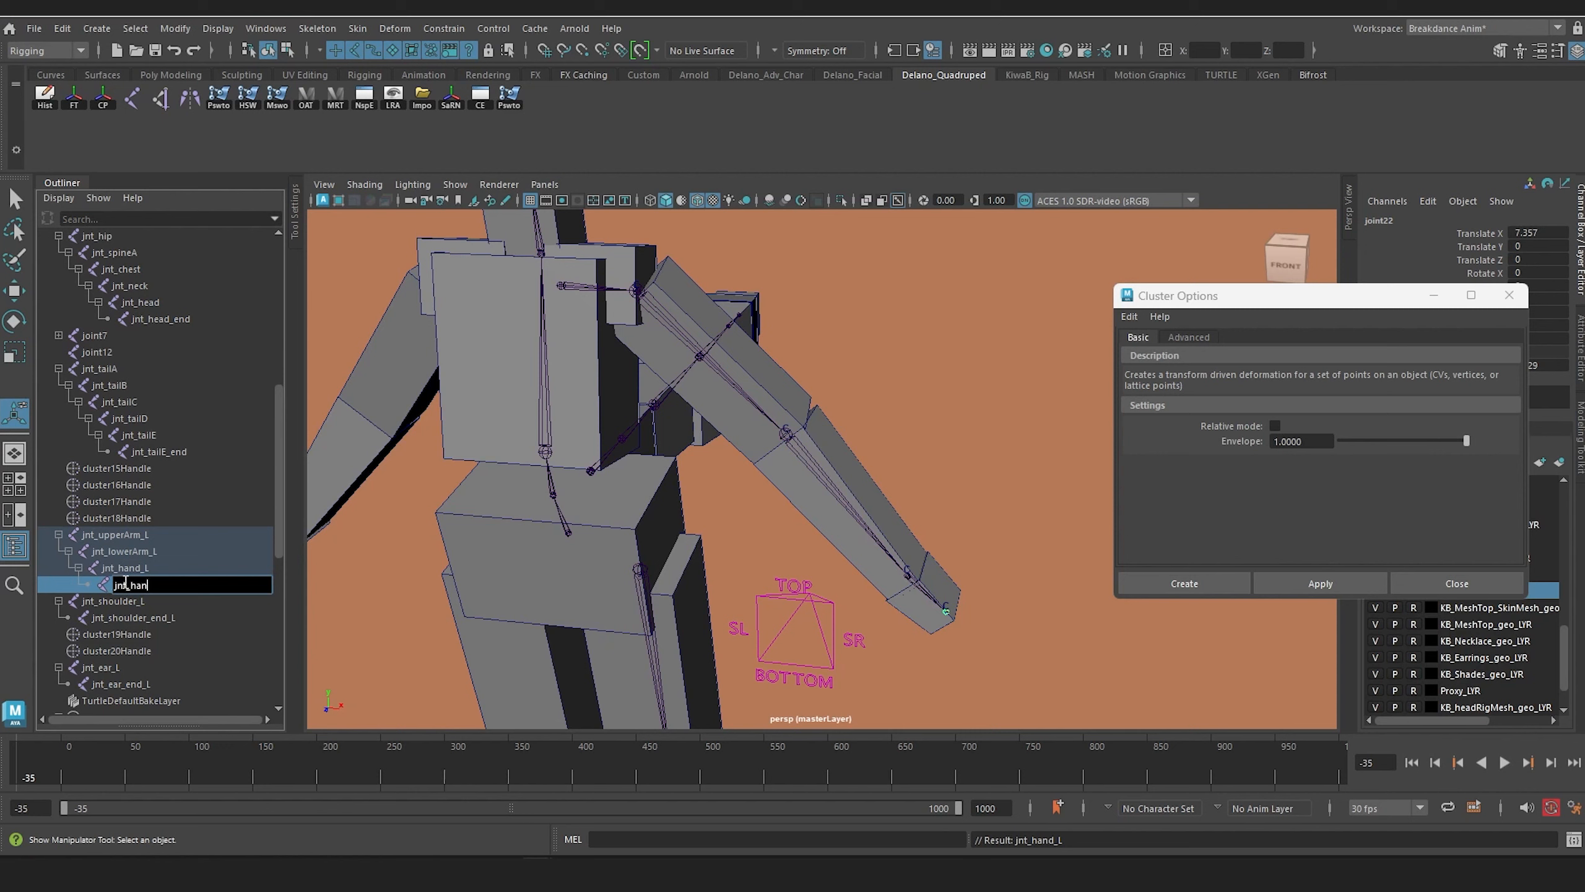
type("jnt_hand_end_L")
key("Return")
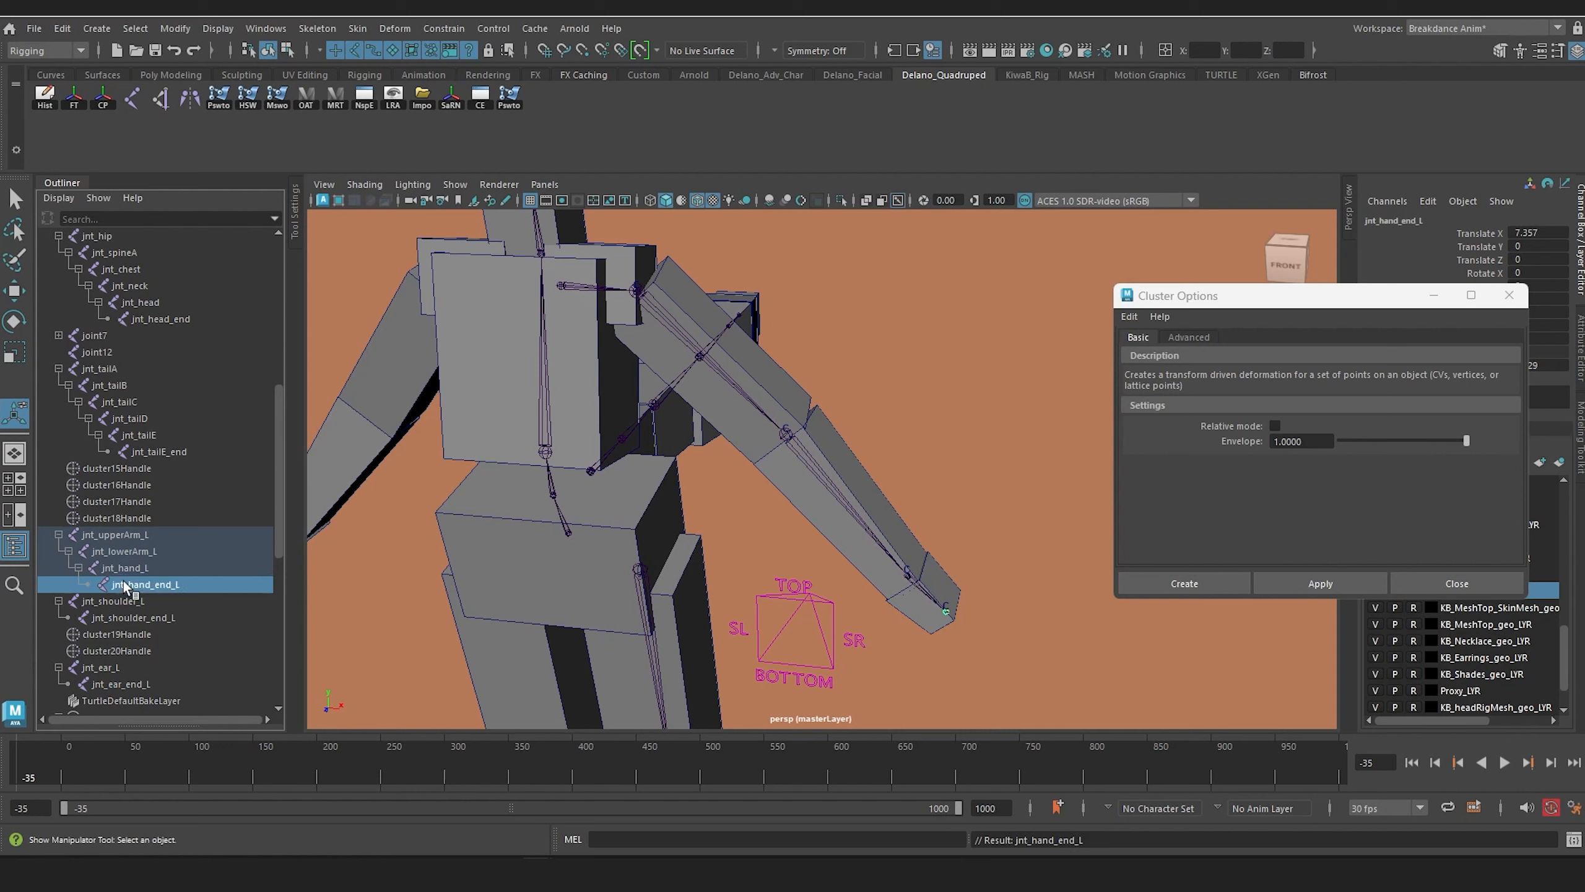
Step: Expand the leg chain and rename its first two joints jnt_upperLeg_L and jnt_lowerLeg_L
scroll(635, 522, "down", 5)
middle_click_drag(705, 637, 736, 488, "alt")
scroll(736, 487, "up", 2)
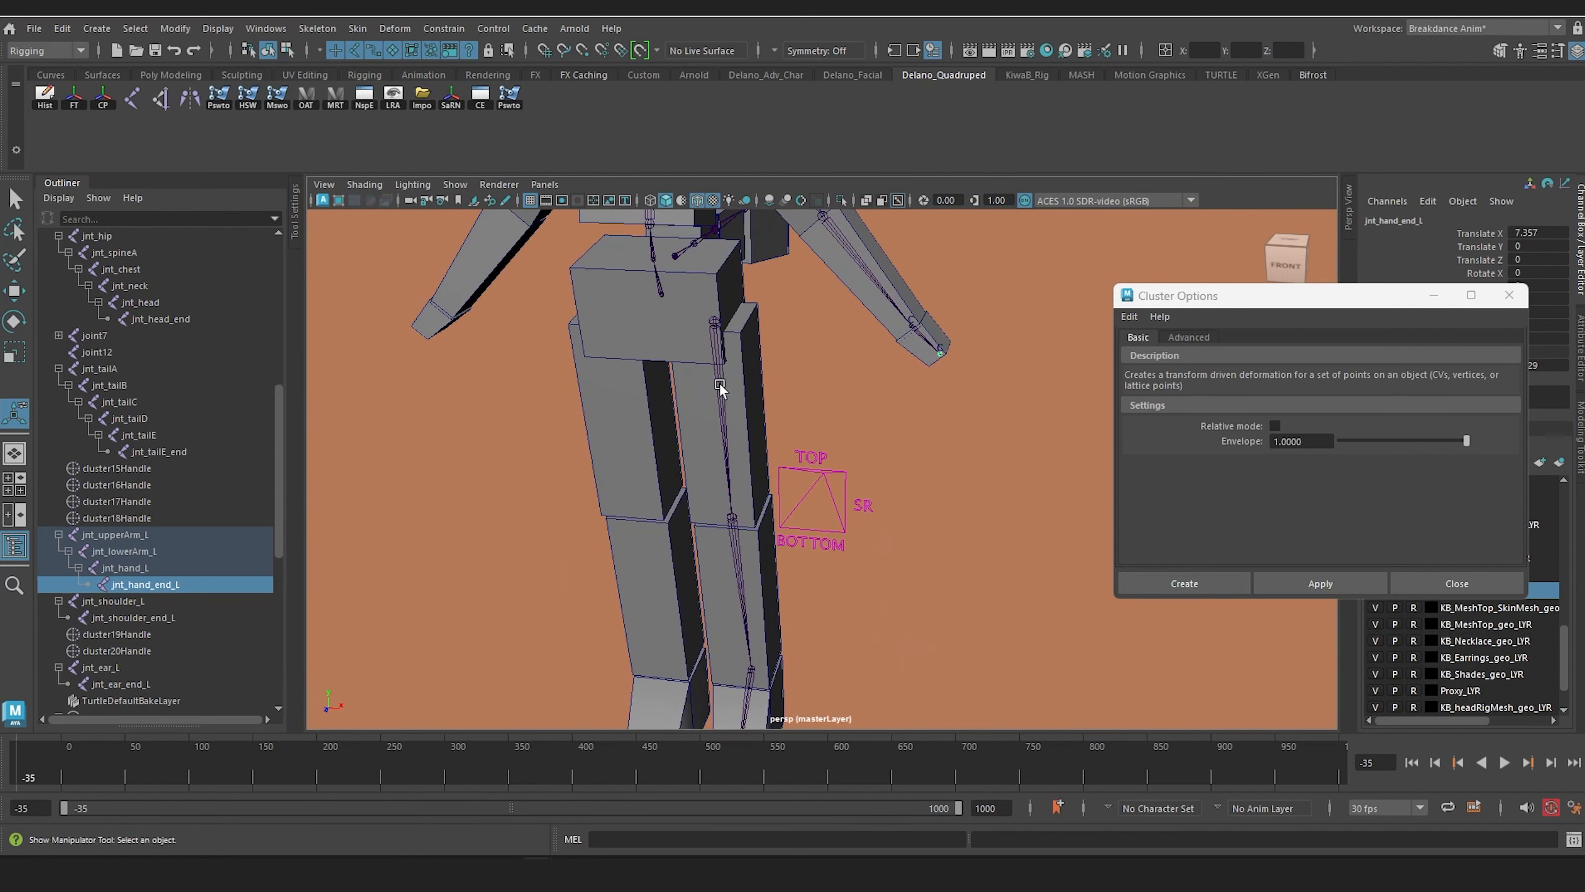
left_click(716, 380)
left_click(58, 337)
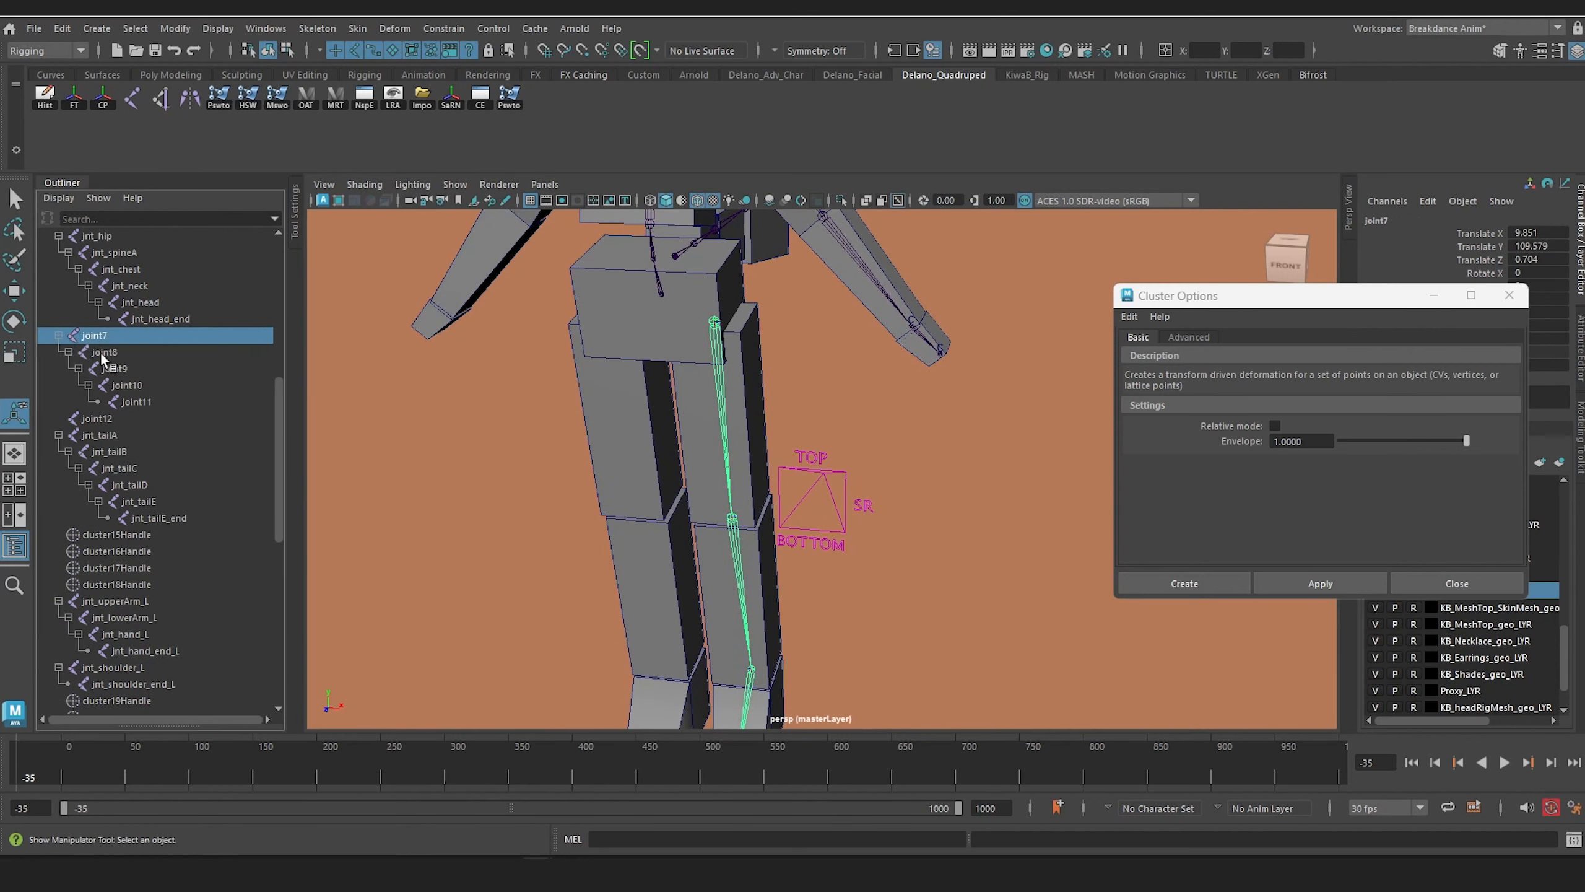
double_click(99, 336)
type("jnt_upperLeg_L")
key("Return")
double_click(105, 352)
type("jnt_lowerLeg_L")
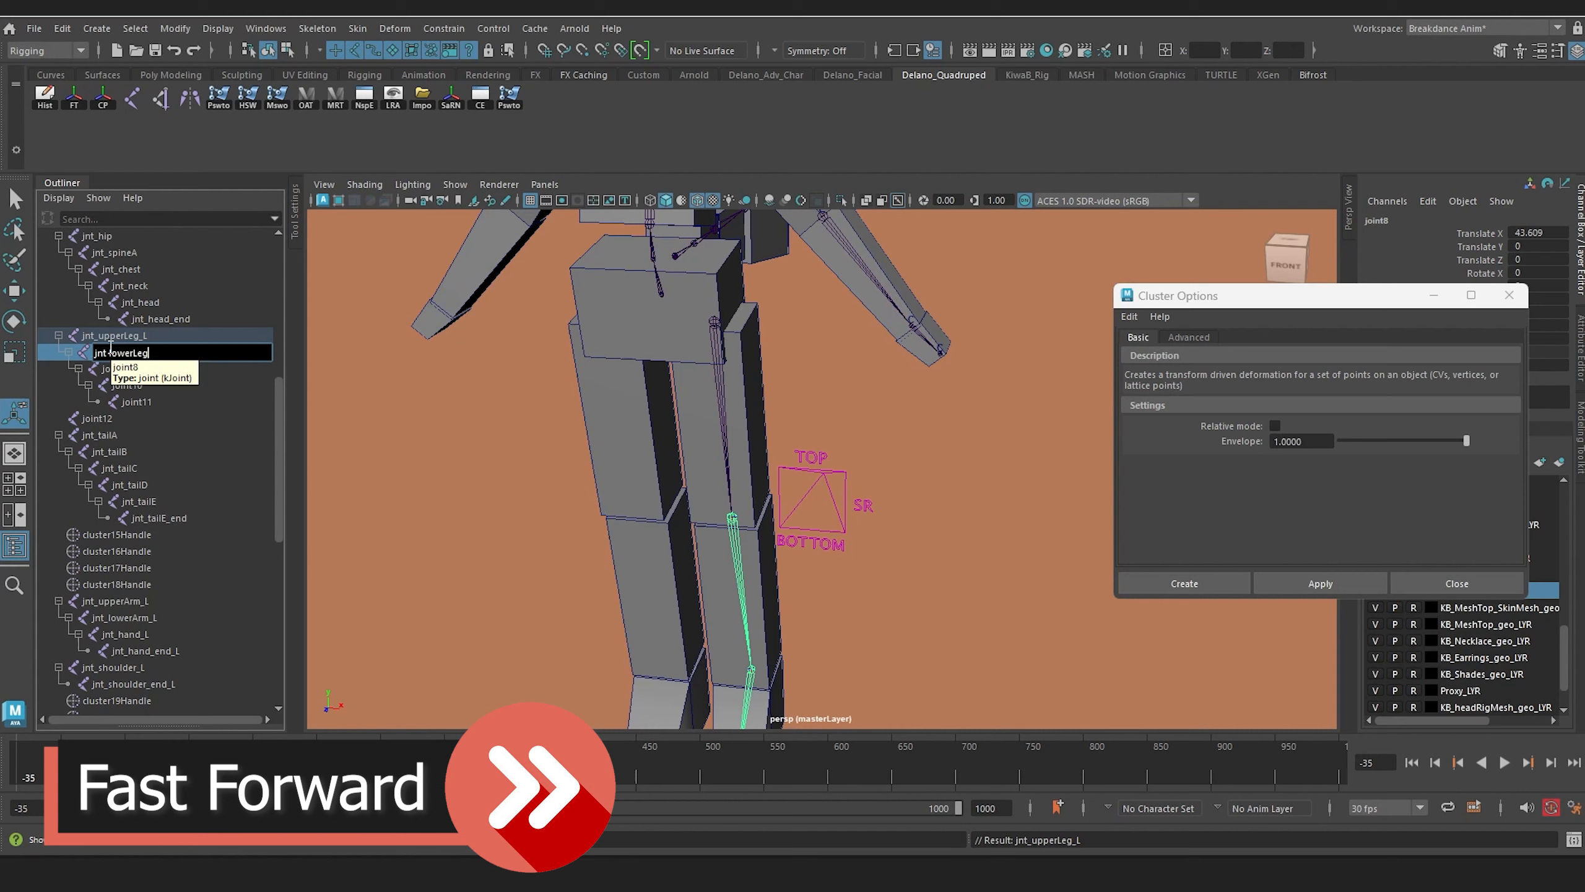
key("Return")
Step: Rename the remaining leg joints, from ankle to toe tip, jnt_foot_L, jnt_ball_L and jnt_ball_end_L
double_click(112, 369)
type("jnt_foot_L")
key("Return")
double_click(133, 385)
type("jnt_ball_L")
key("Return")
middle_click_drag(750, 656, 780, 406, "alt")
left_click_drag(780, 468, 636, 462, "alt")
double_click(138, 405)
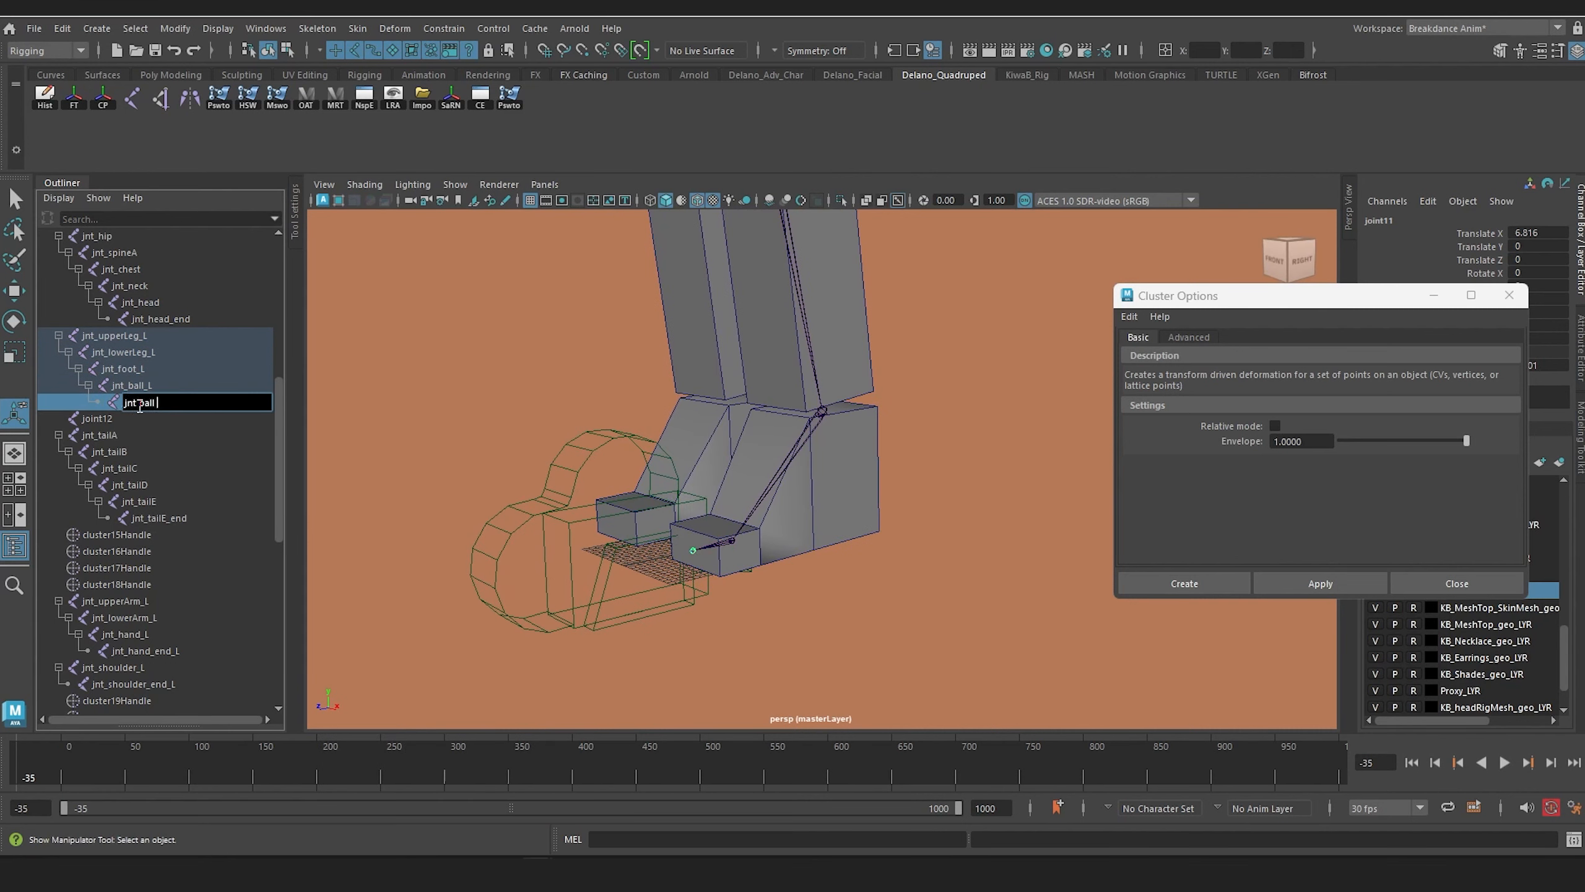
type("jnt_ball_end_L")
key("Return")
Step: Delete the stray single joint joint12 near the tail base
scroll(810, 358, "down", 6)
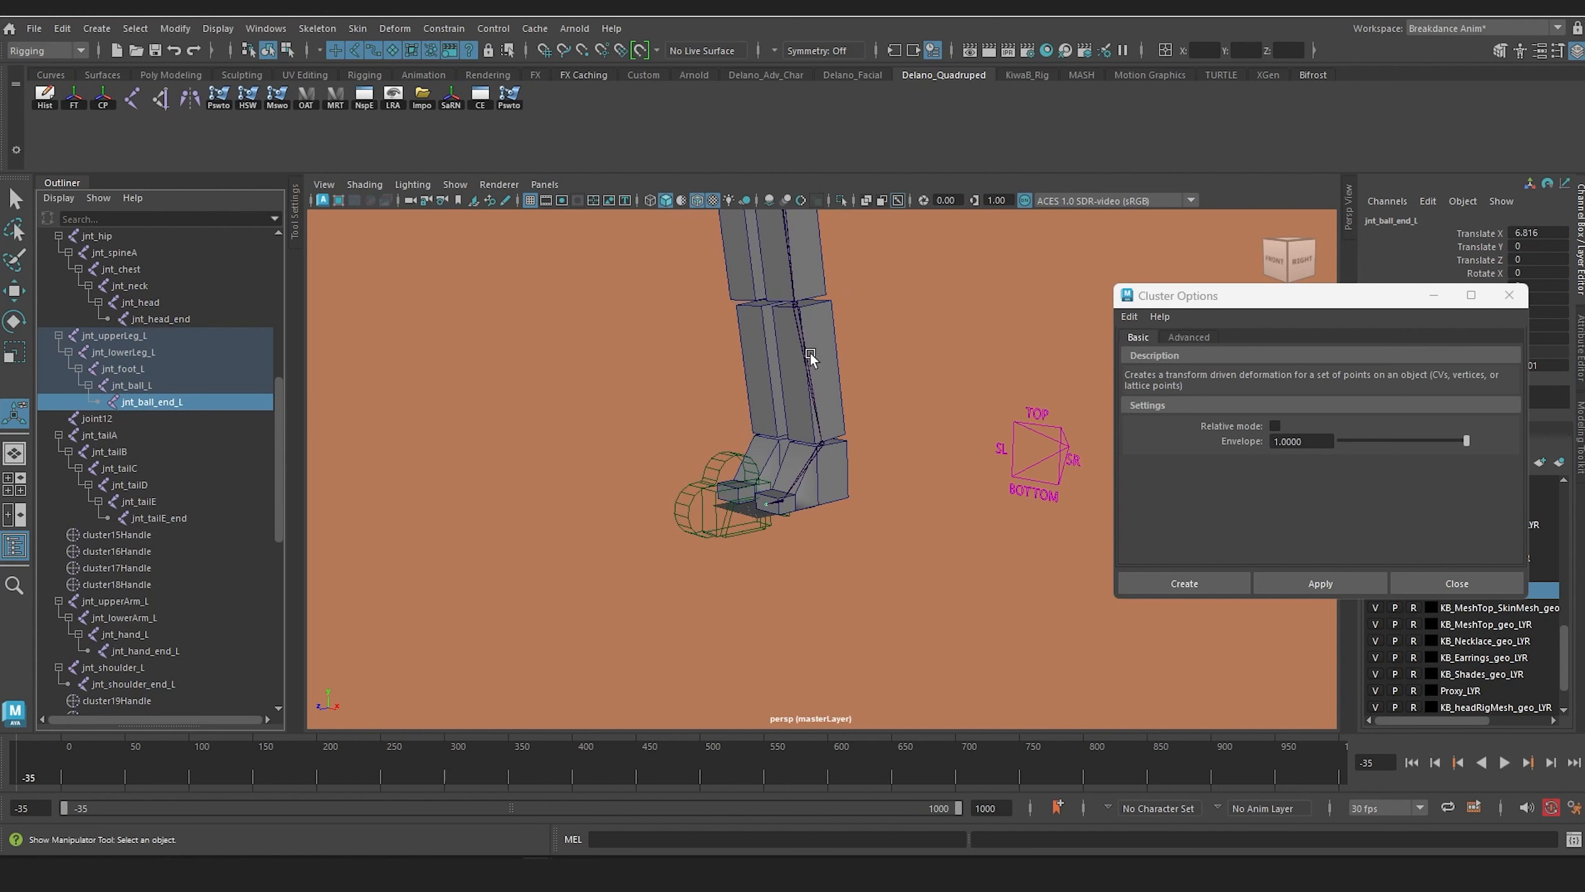
middle_click_drag(810, 358, 793, 595, "alt")
left_click_drag(793, 594, 846, 604, "alt")
middle_click_drag(814, 516, 875, 635, "alt")
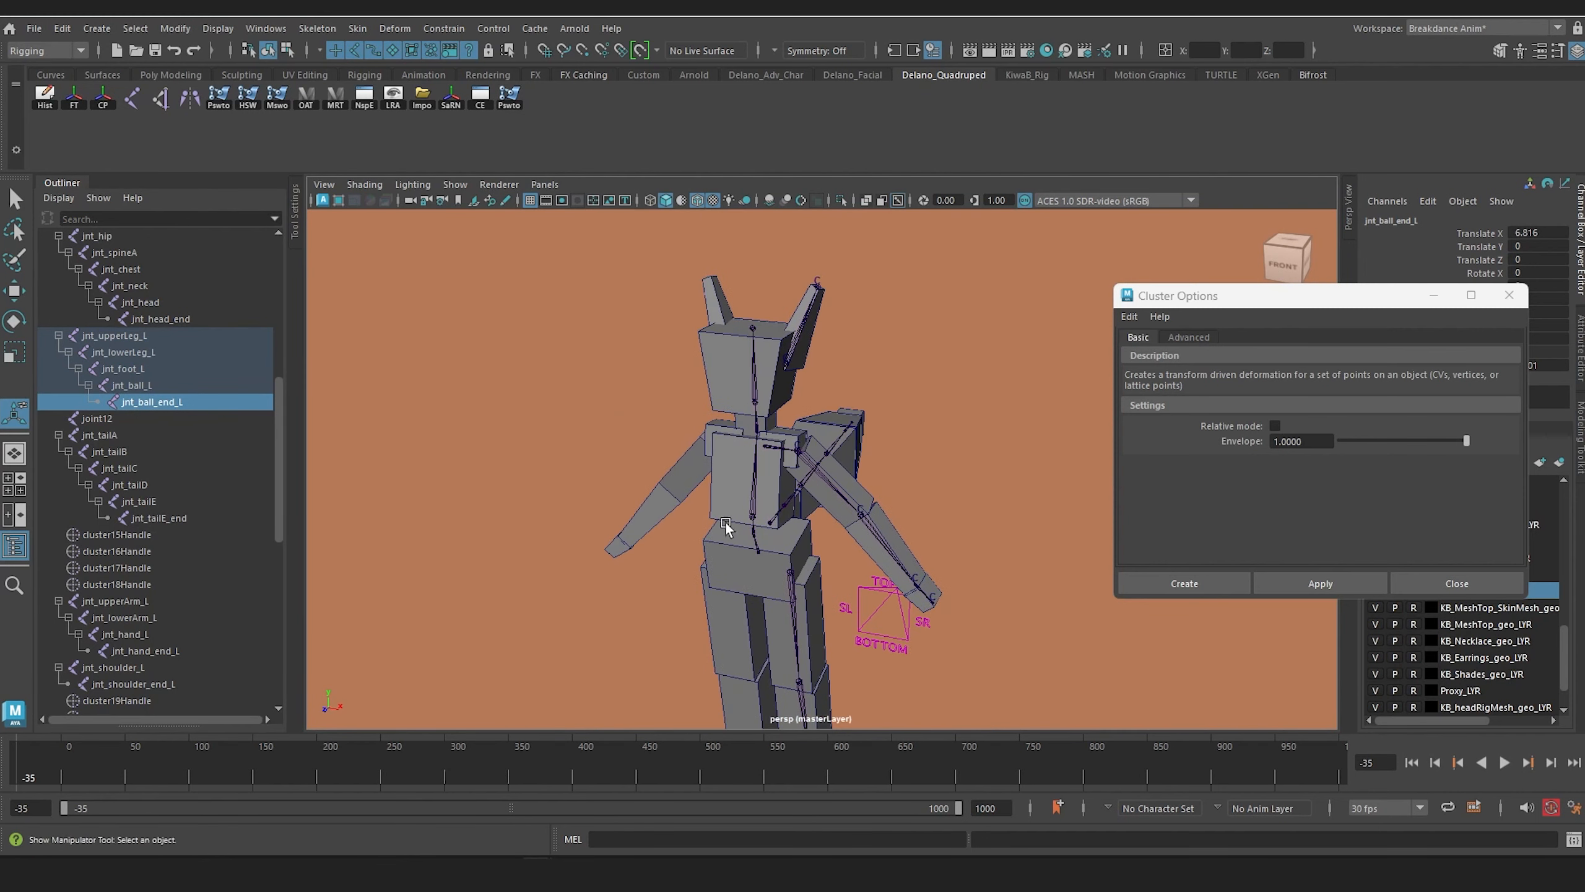
left_click(93, 419)
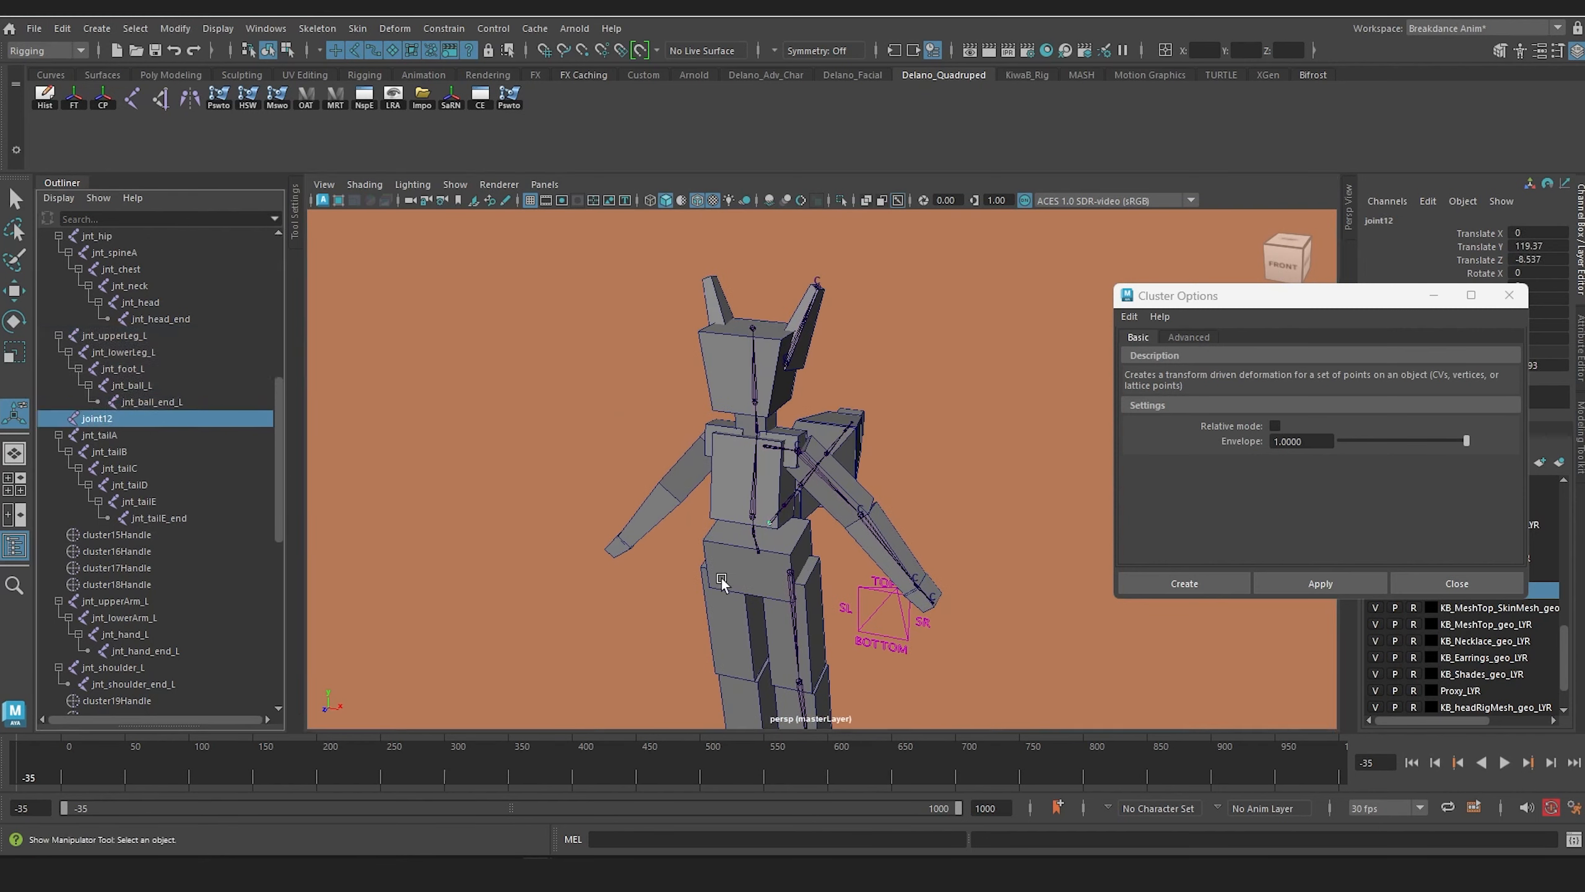
left_click_drag(722, 579, 584, 555, "alt")
scroll(585, 555, "up", 6)
key("Delete")
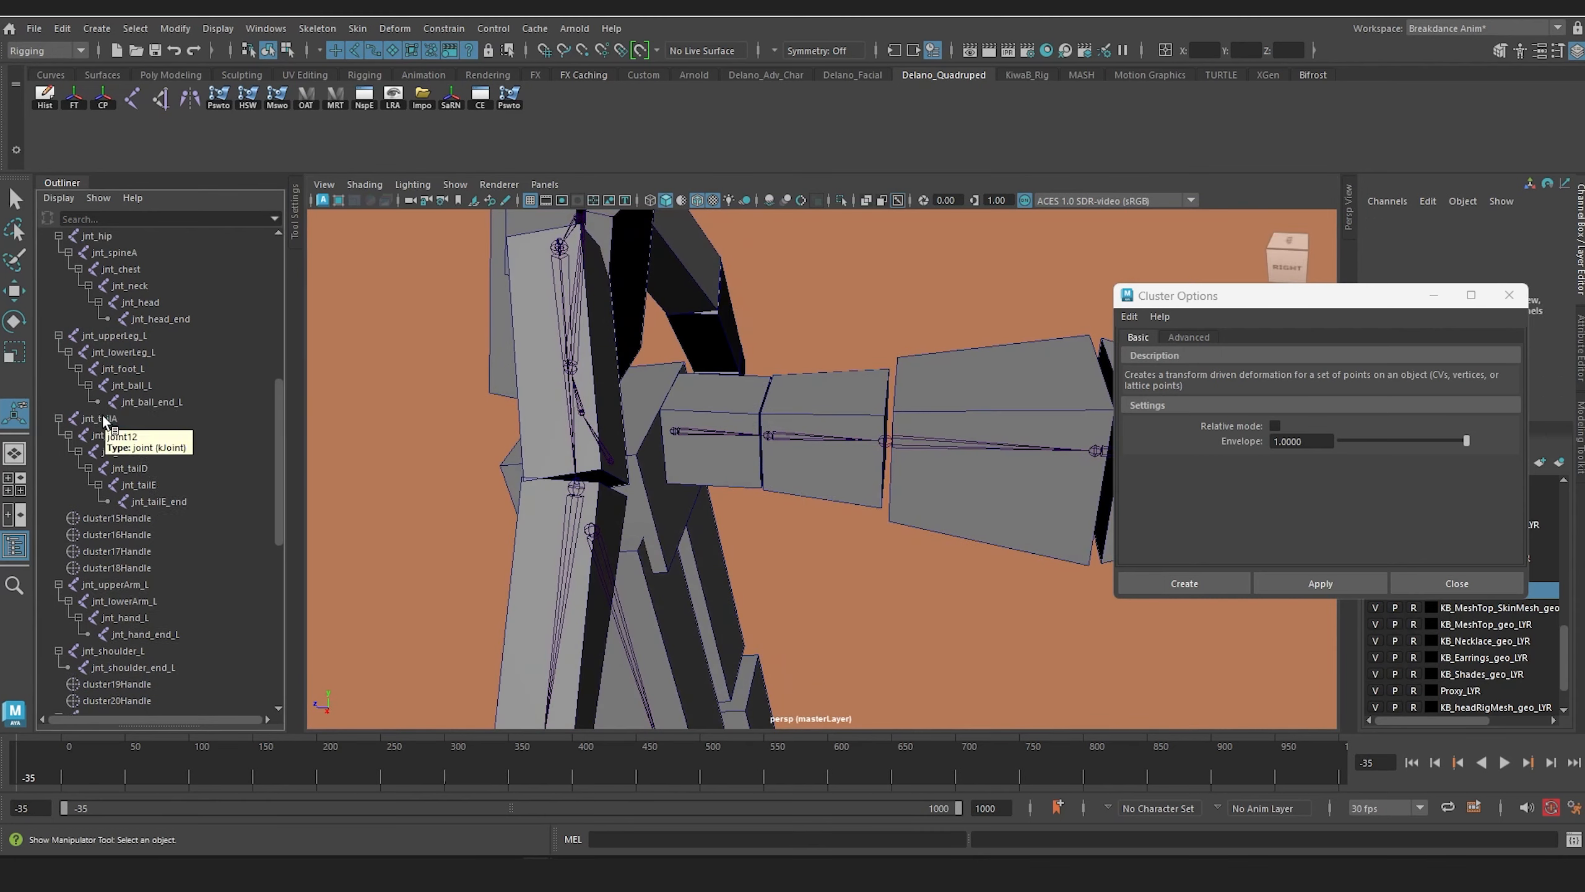
Step: Parent the tail chain's root joint jnt_tailA to jnt_hip
scroll(497, 425, "down", 6)
scroll(596, 399, "up", 8)
left_click(601, 384)
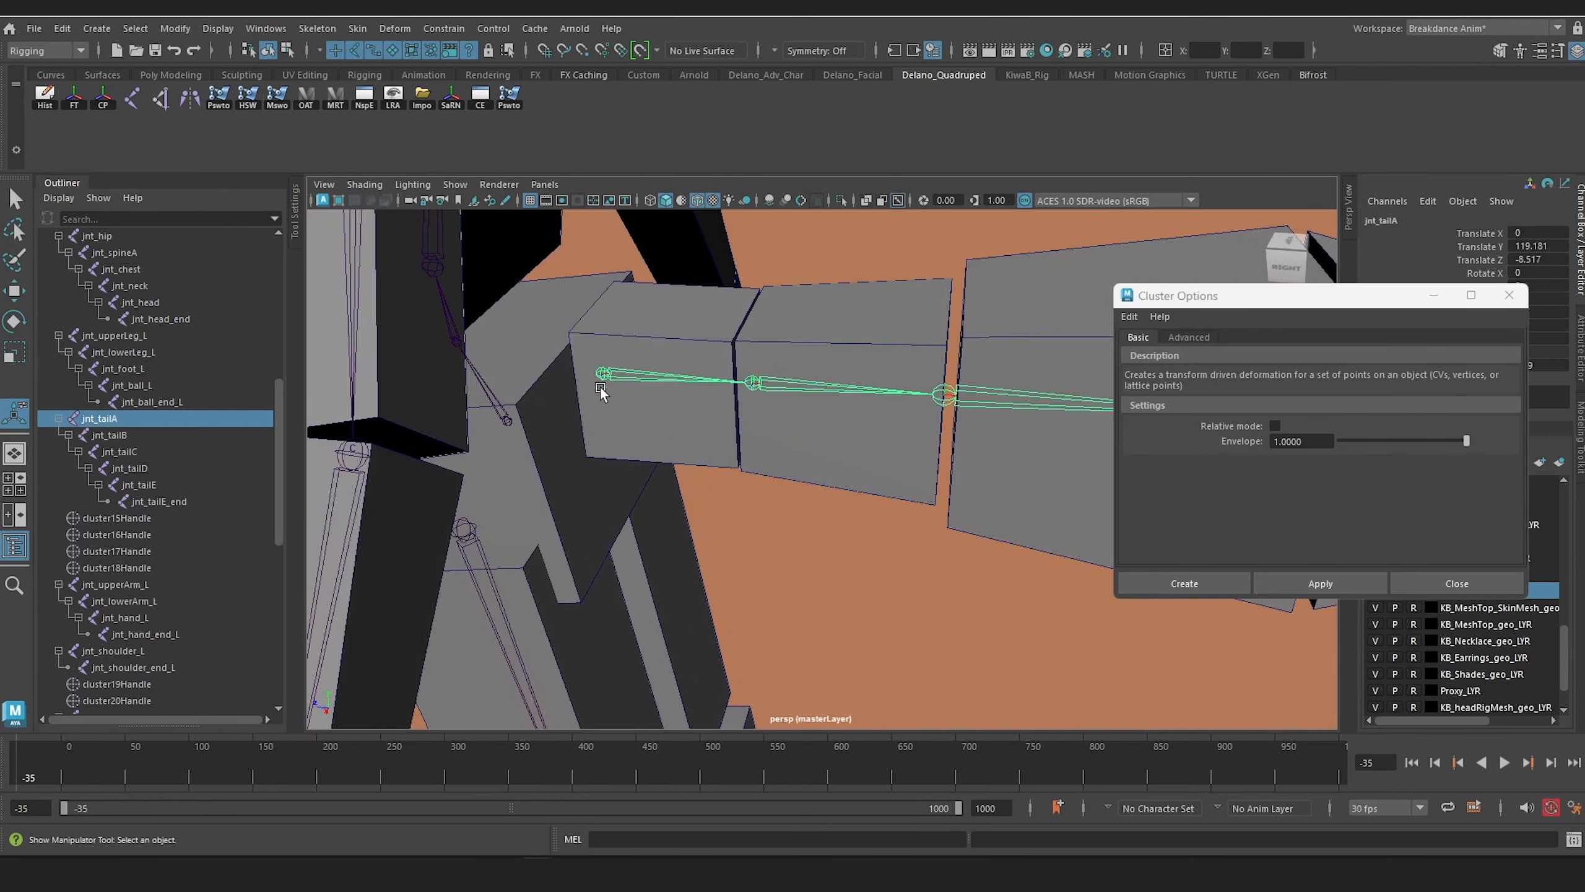
left_click(512, 424, "shift")
key("p")
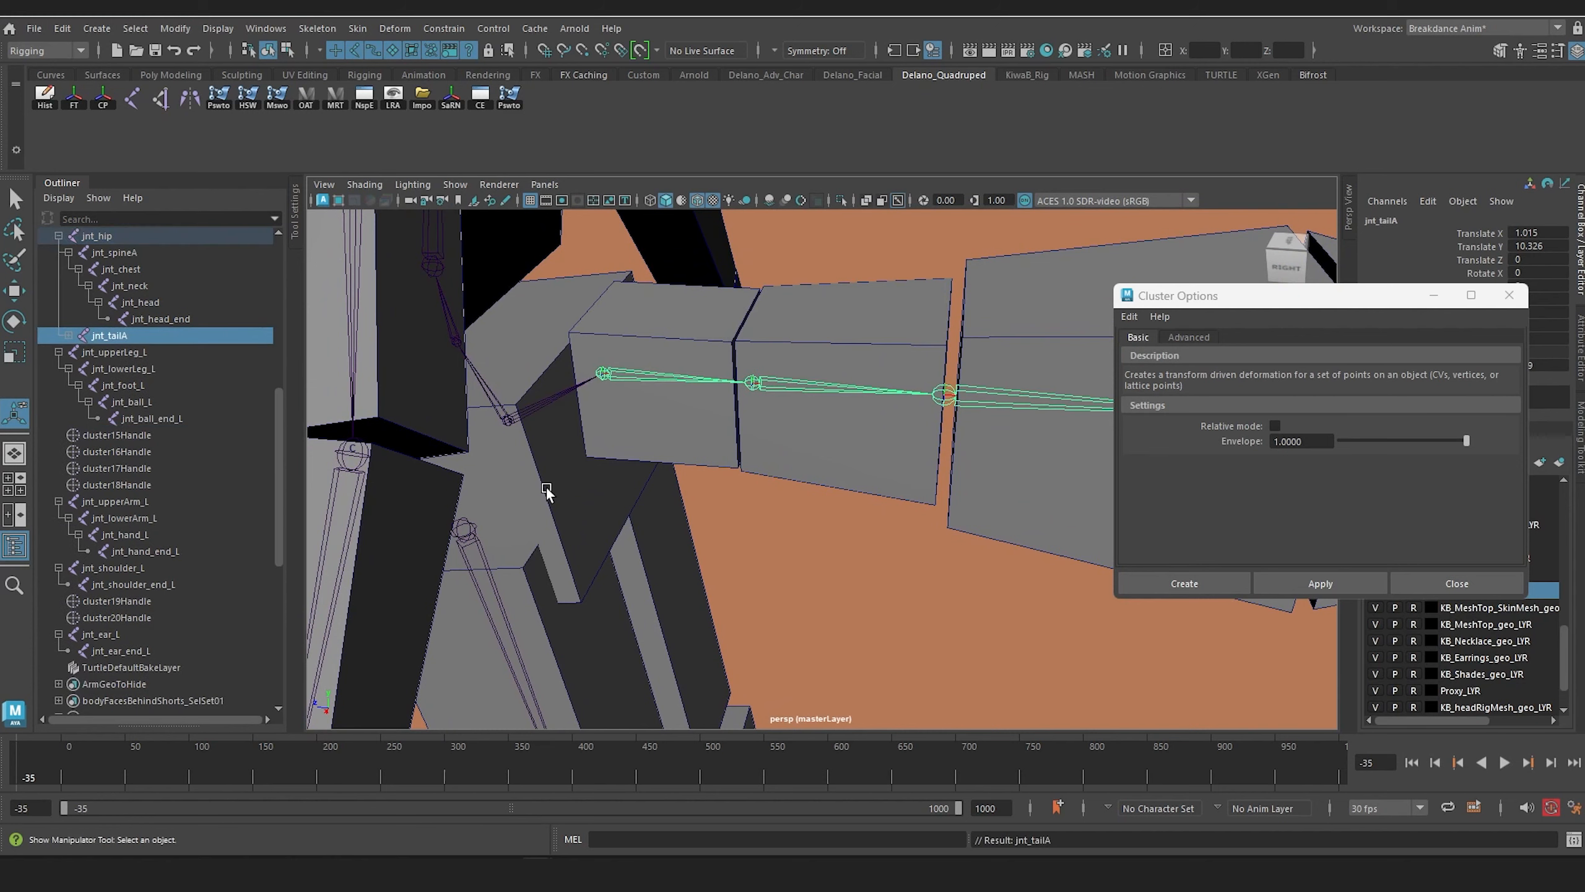
Step: Parent the leg chain's root joint jnt_upperLeg_L to jnt_hip
left_click_drag(546, 492, 758, 561, "alt")
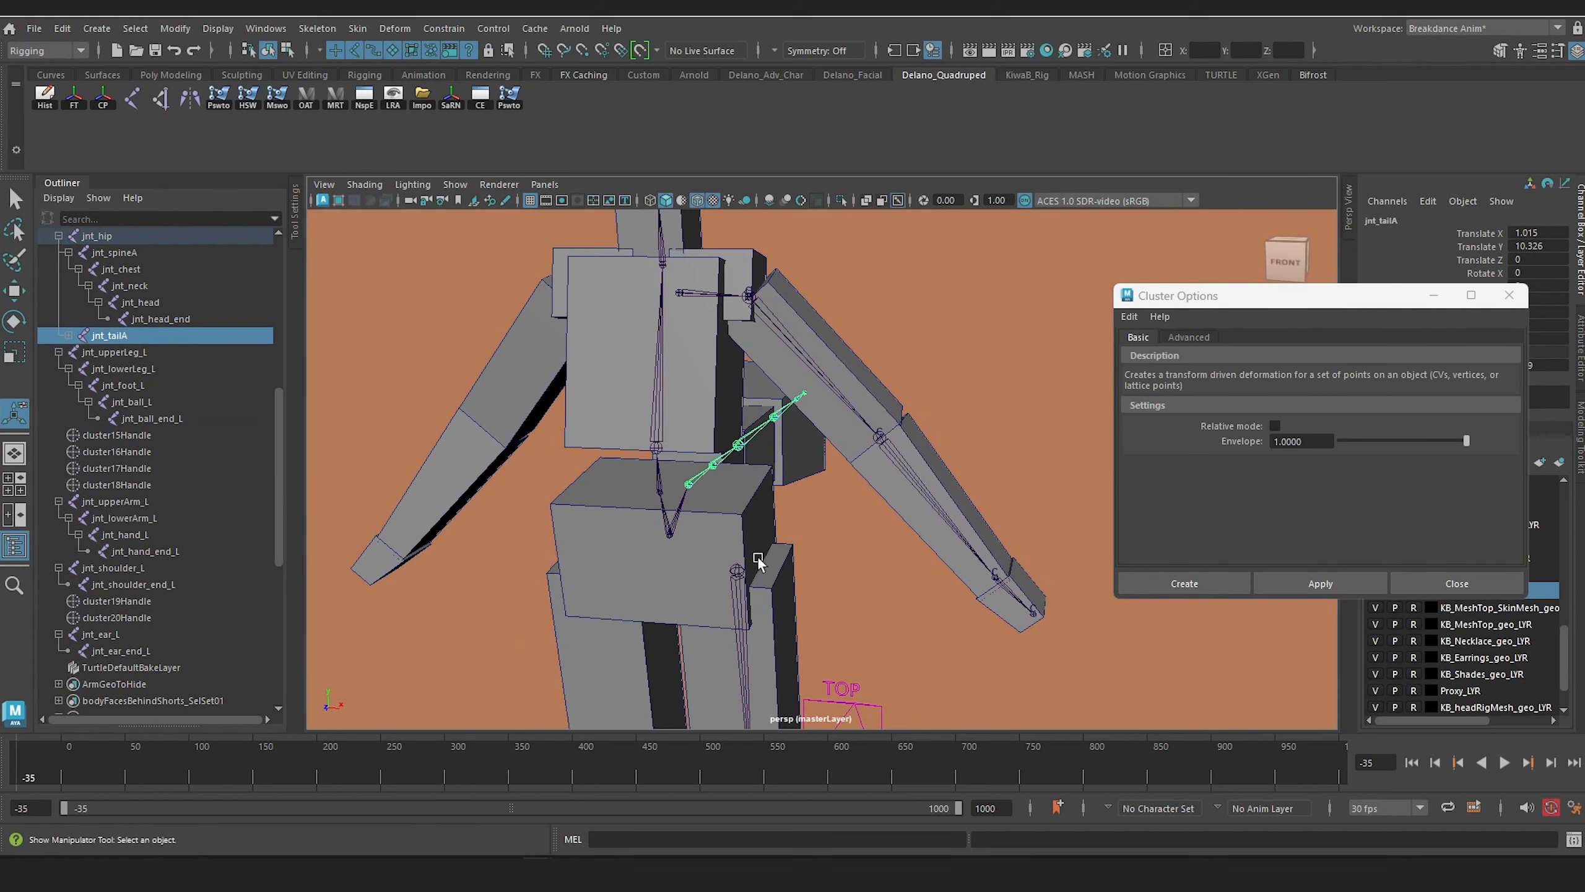
left_click(736, 571)
left_click(667, 538, "shift")
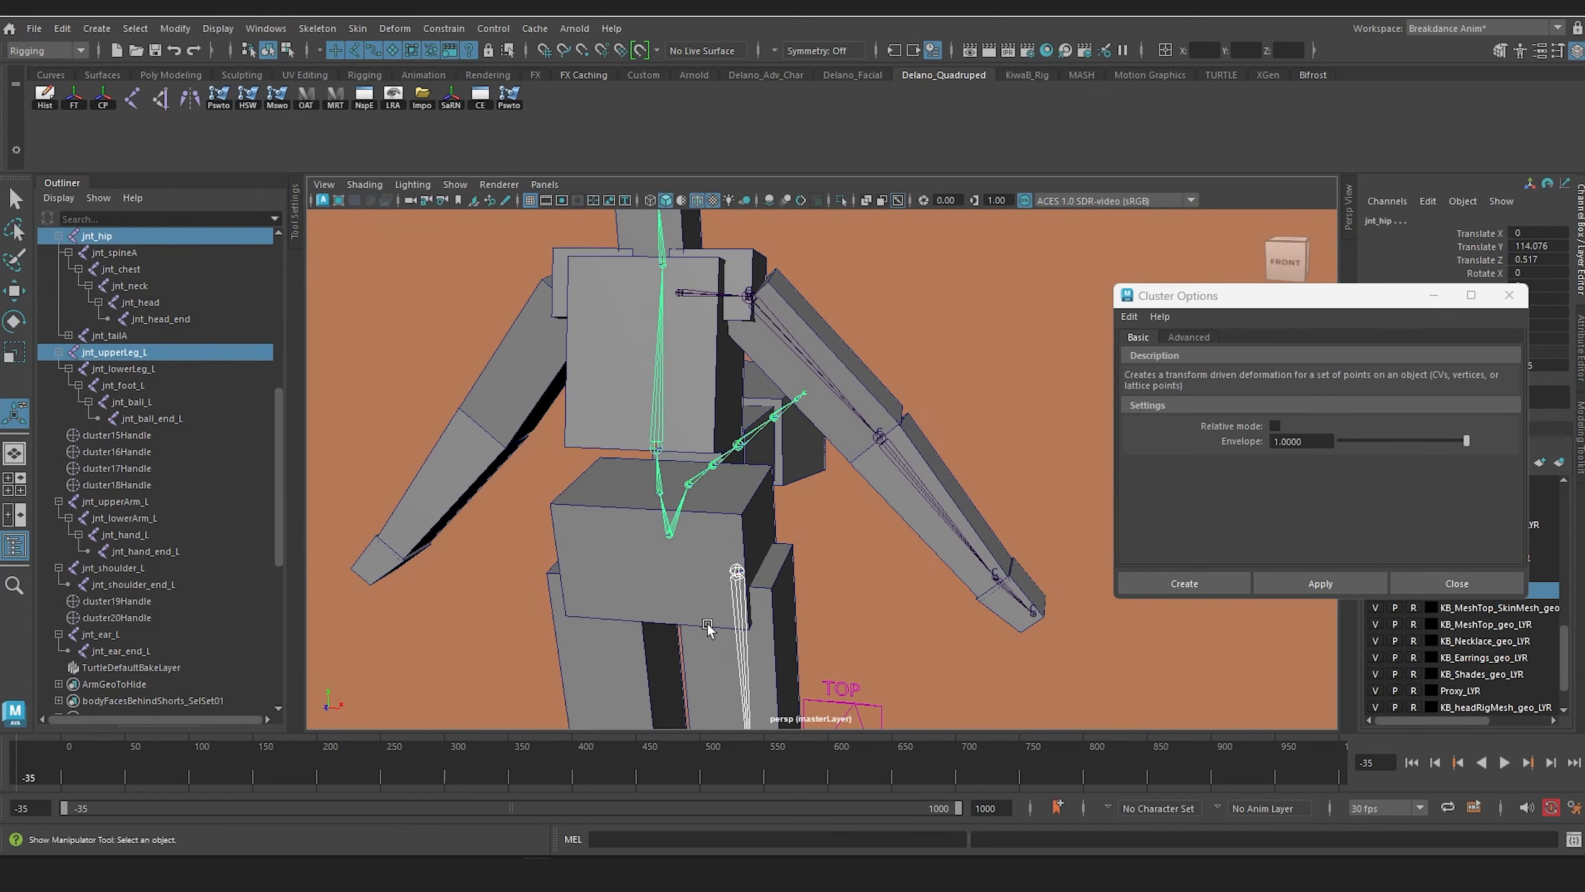
key("p")
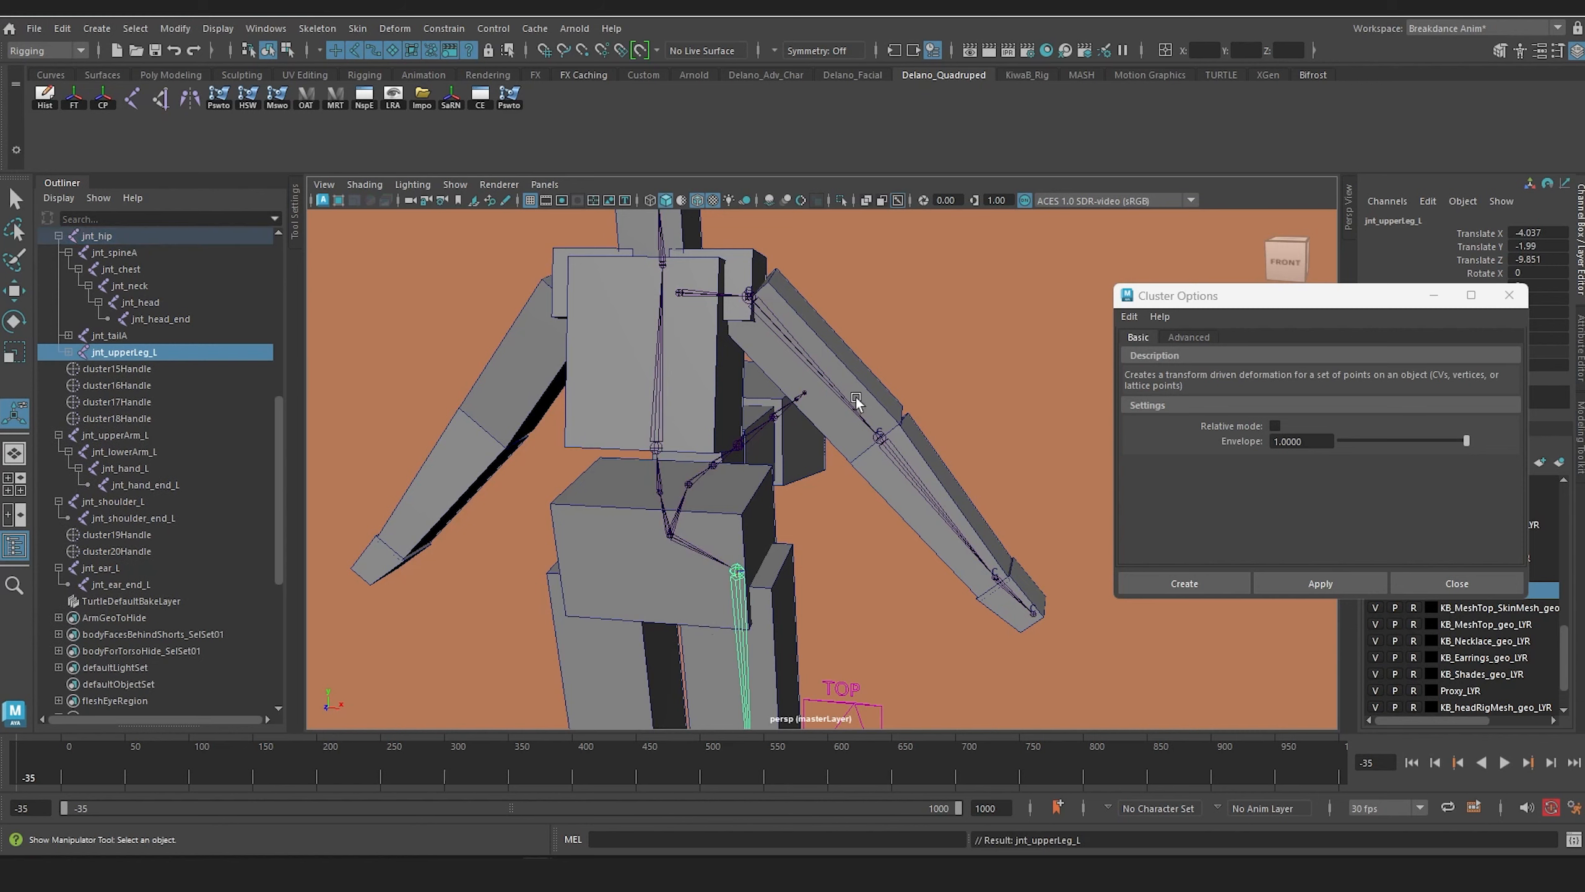
Step: Parent the arm chain's root joint jnt_upperArm_L to jnt_shoulder_end_L
middle_click_drag(866, 398, 930, 478, "alt")
scroll(907, 505, "up", 3)
left_click(913, 542)
scroll(941, 517, "up", 5)
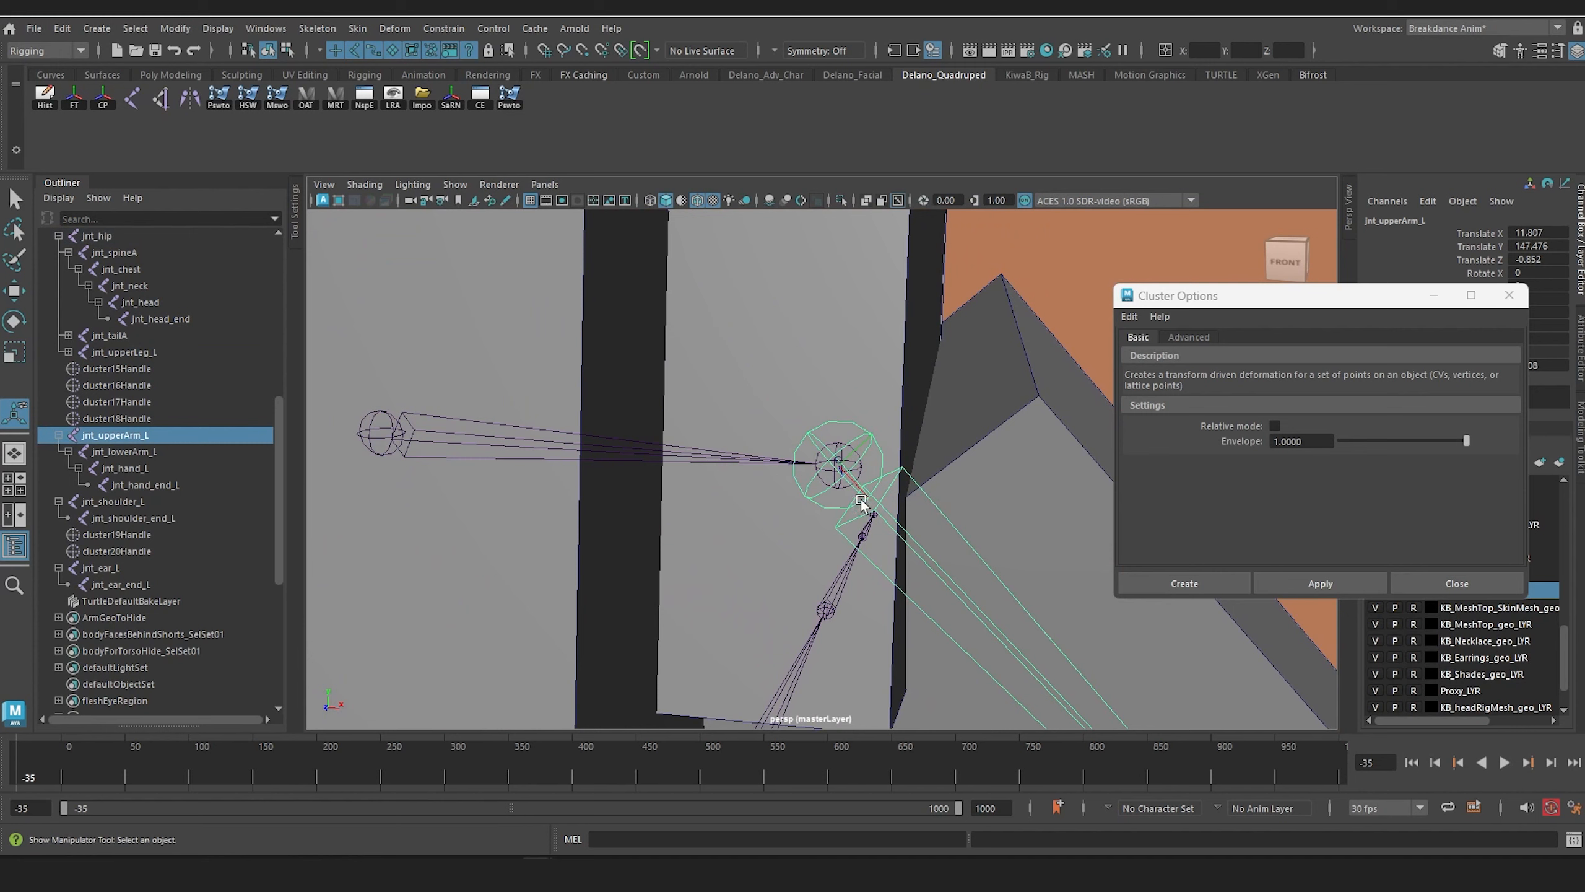
scroll(865, 479, "up", 5)
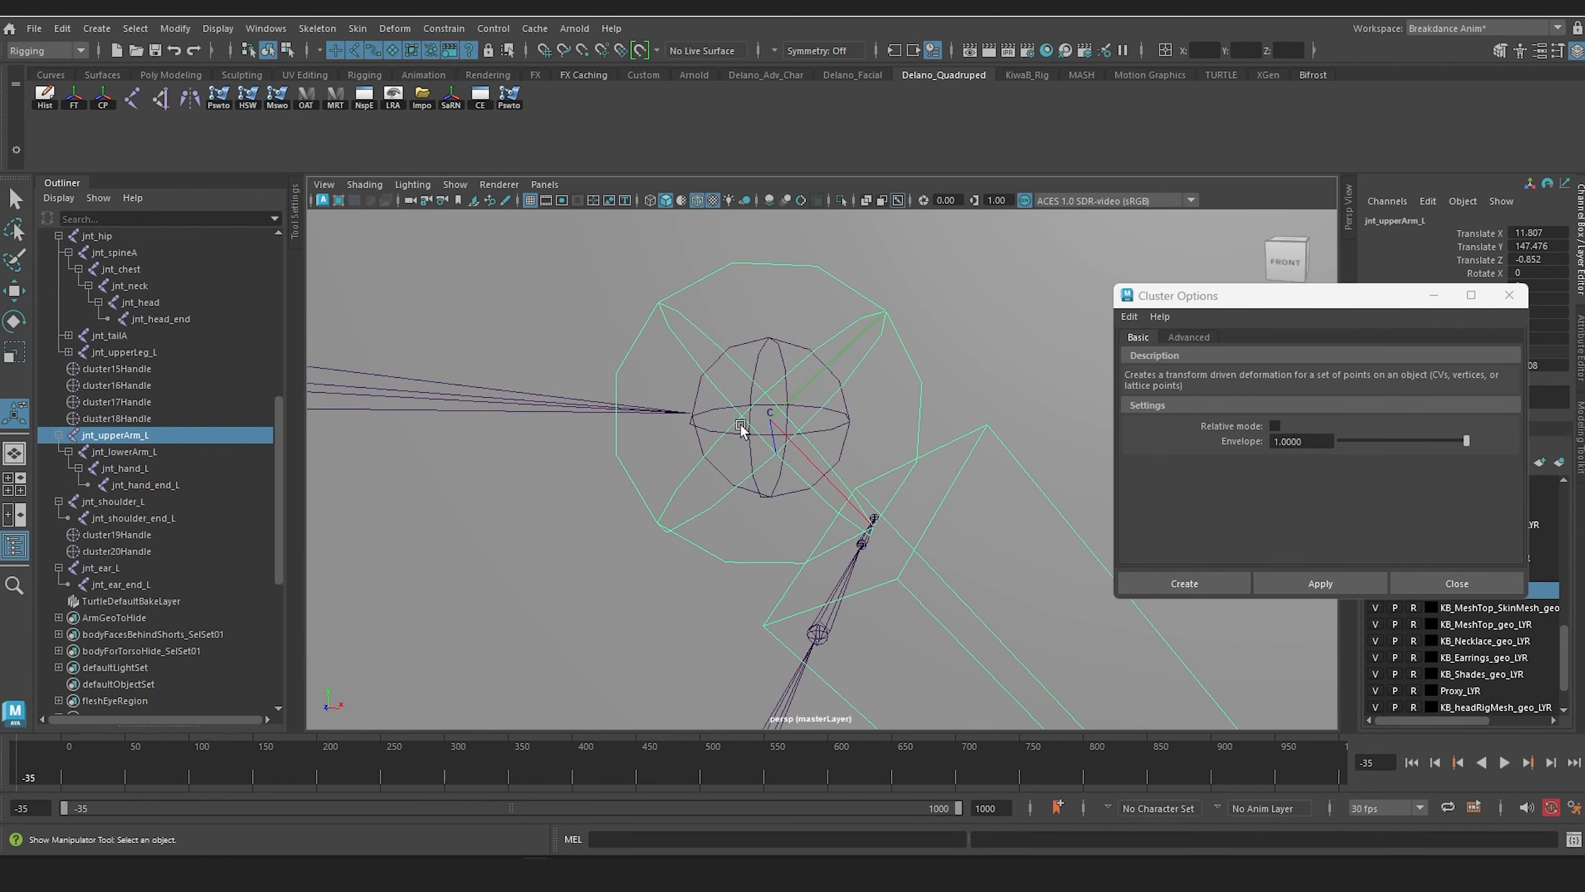
left_click(706, 431, "shift")
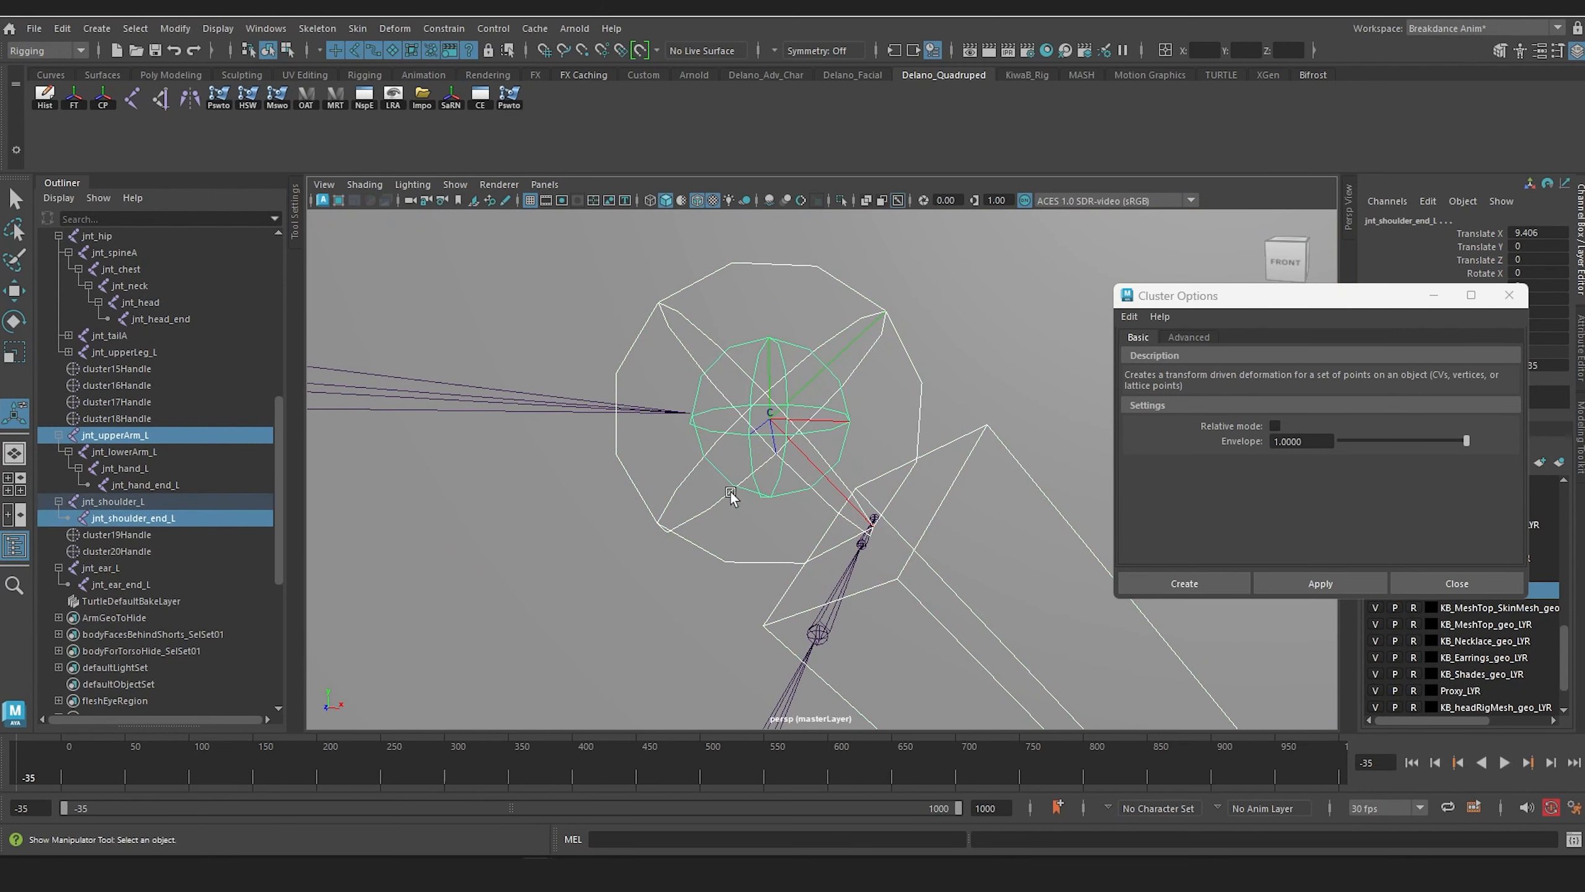
key("p")
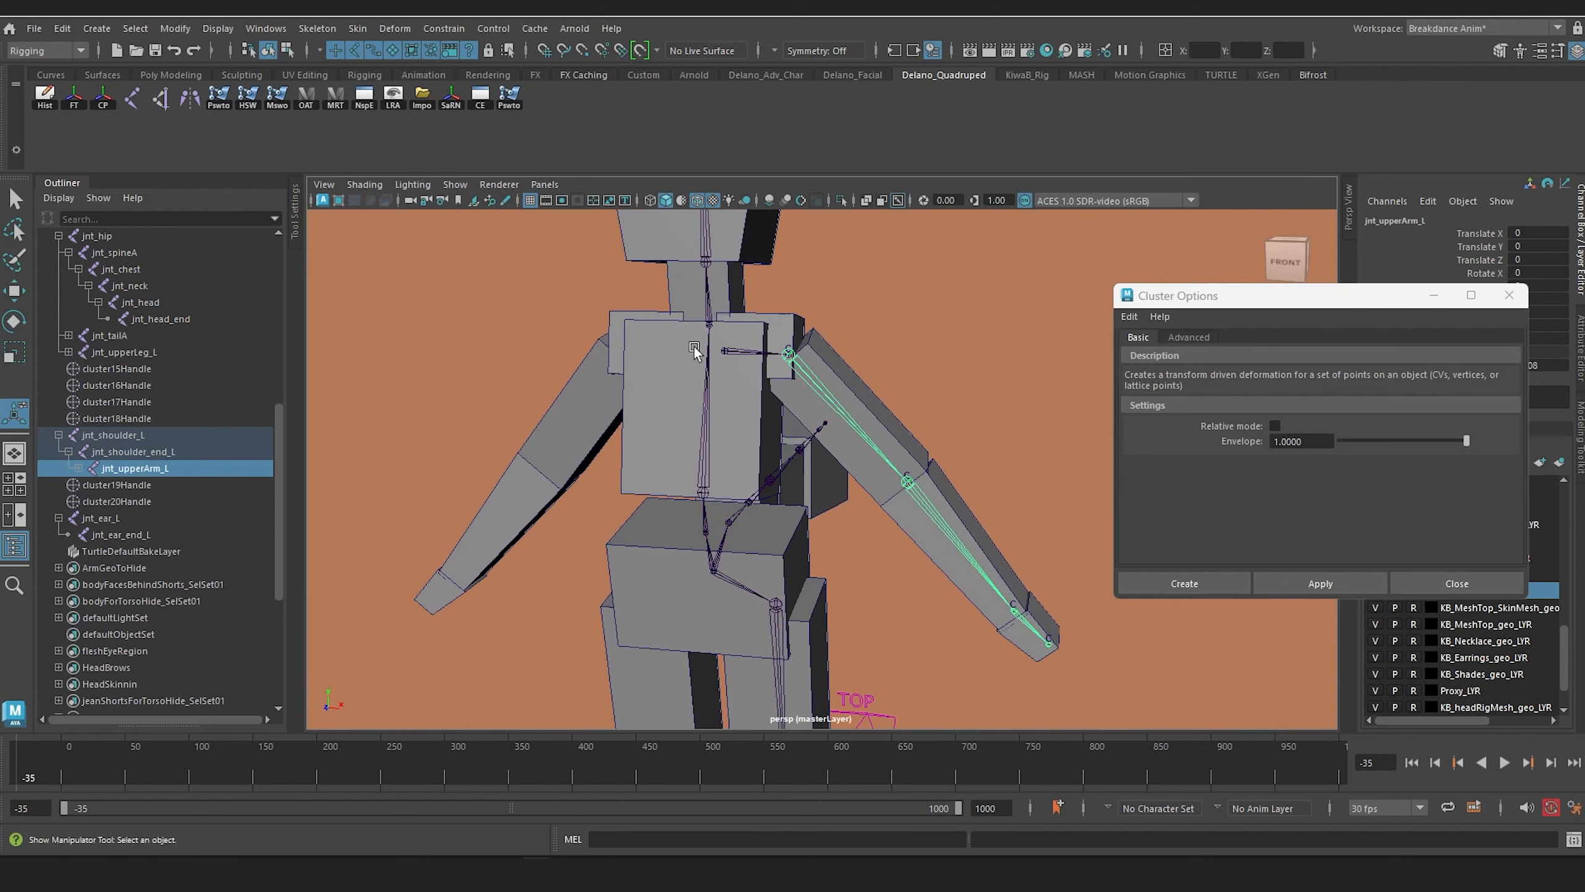
Step: Parent jnt_shoulder_L to jnt_chest and close the Cluster Options window
left_click(739, 379)
scroll(651, 521, "up", 4)
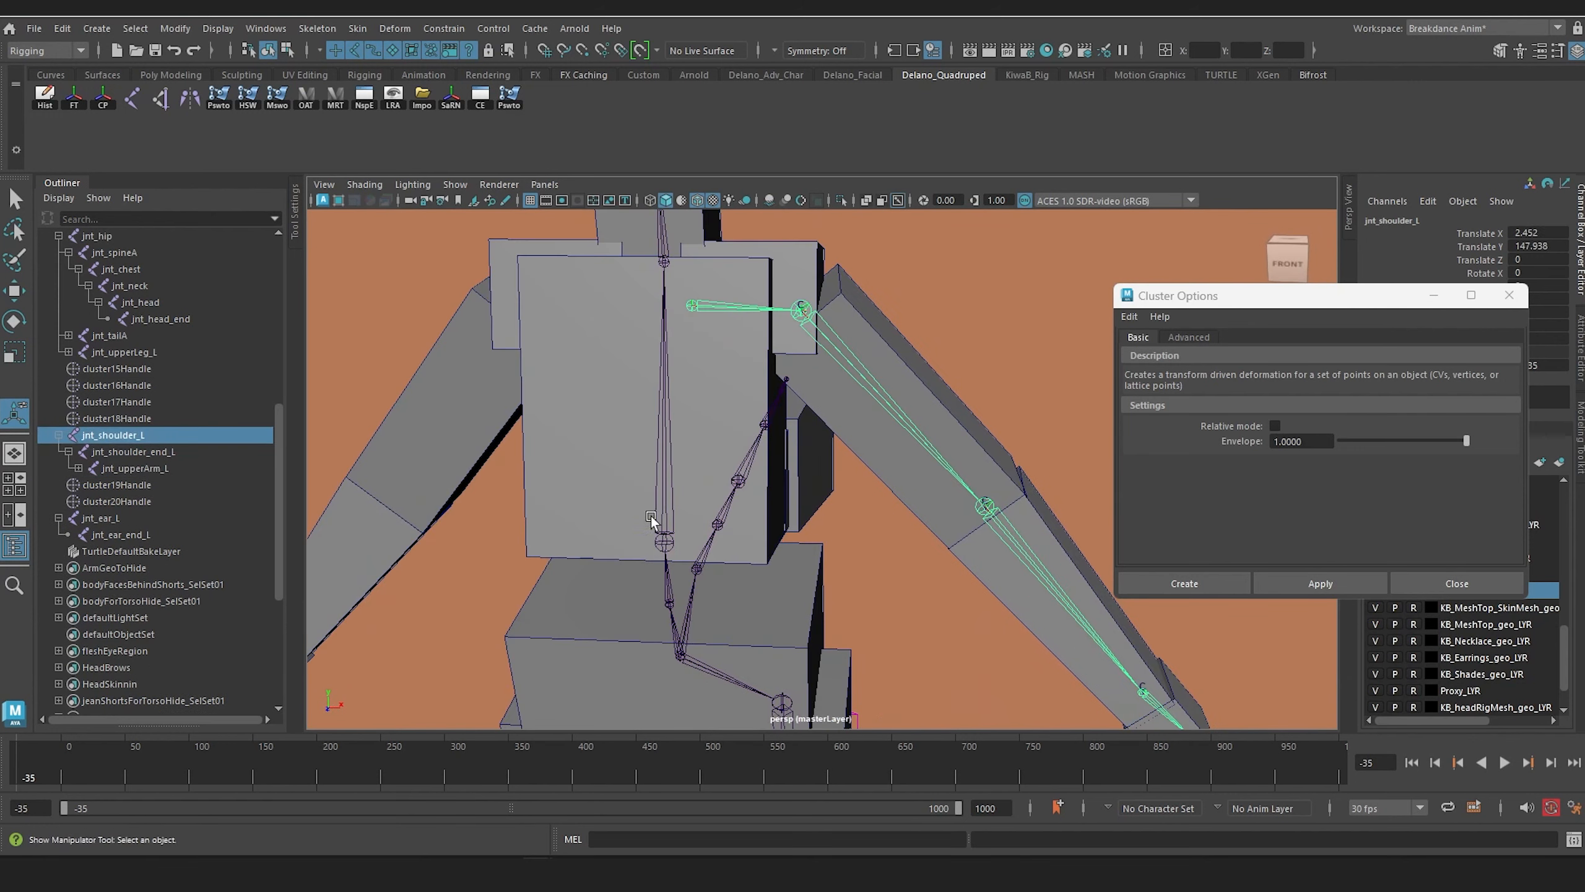
left_click(659, 544, "shift")
key("p")
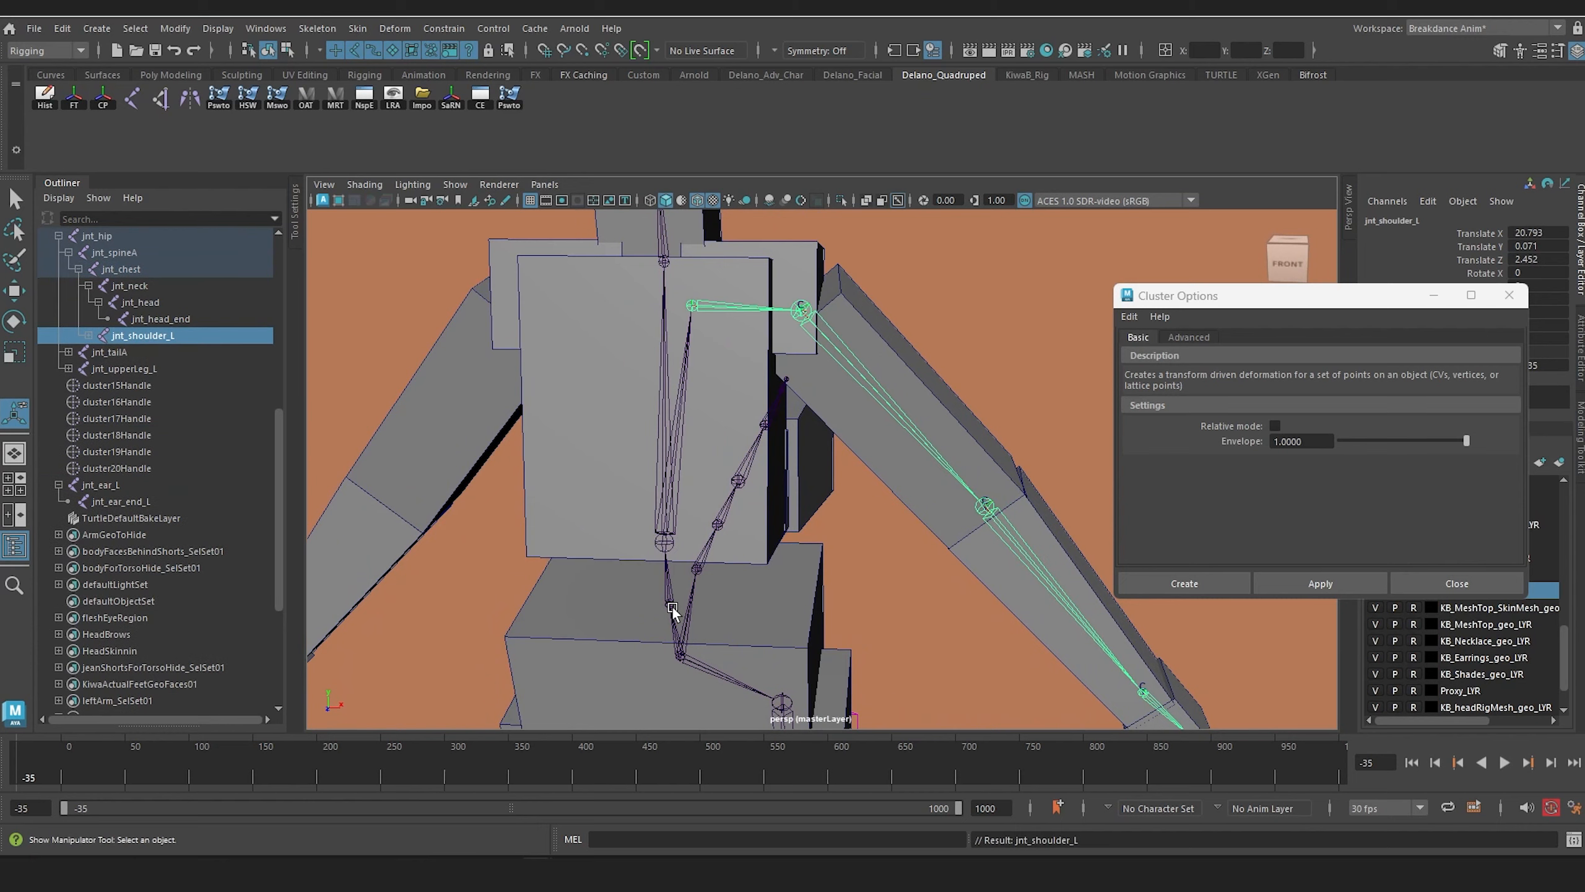
scroll(784, 546, "down", 6)
left_click(1509, 295)
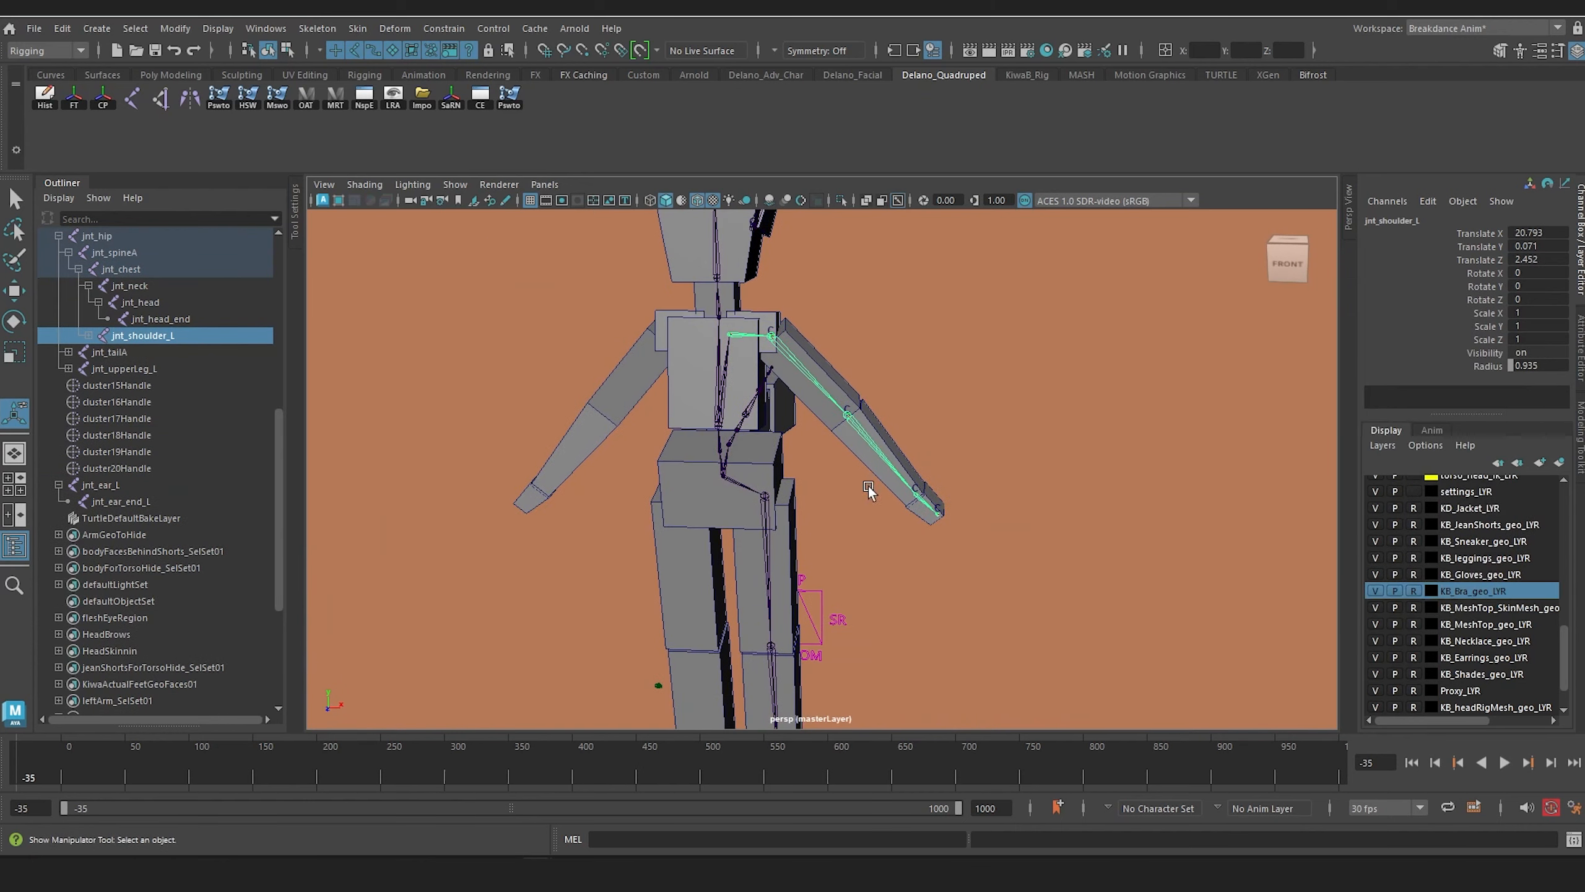
Step: Parent the ear chain's root joint jnt_ear_L to jnt_head
mouse_move(811, 462)
left_mouse_down("alt")
mouse_move(762, 463)
mouse_move(813, 462)
mouse_move(799, 471)
left_mouse_up("alt")
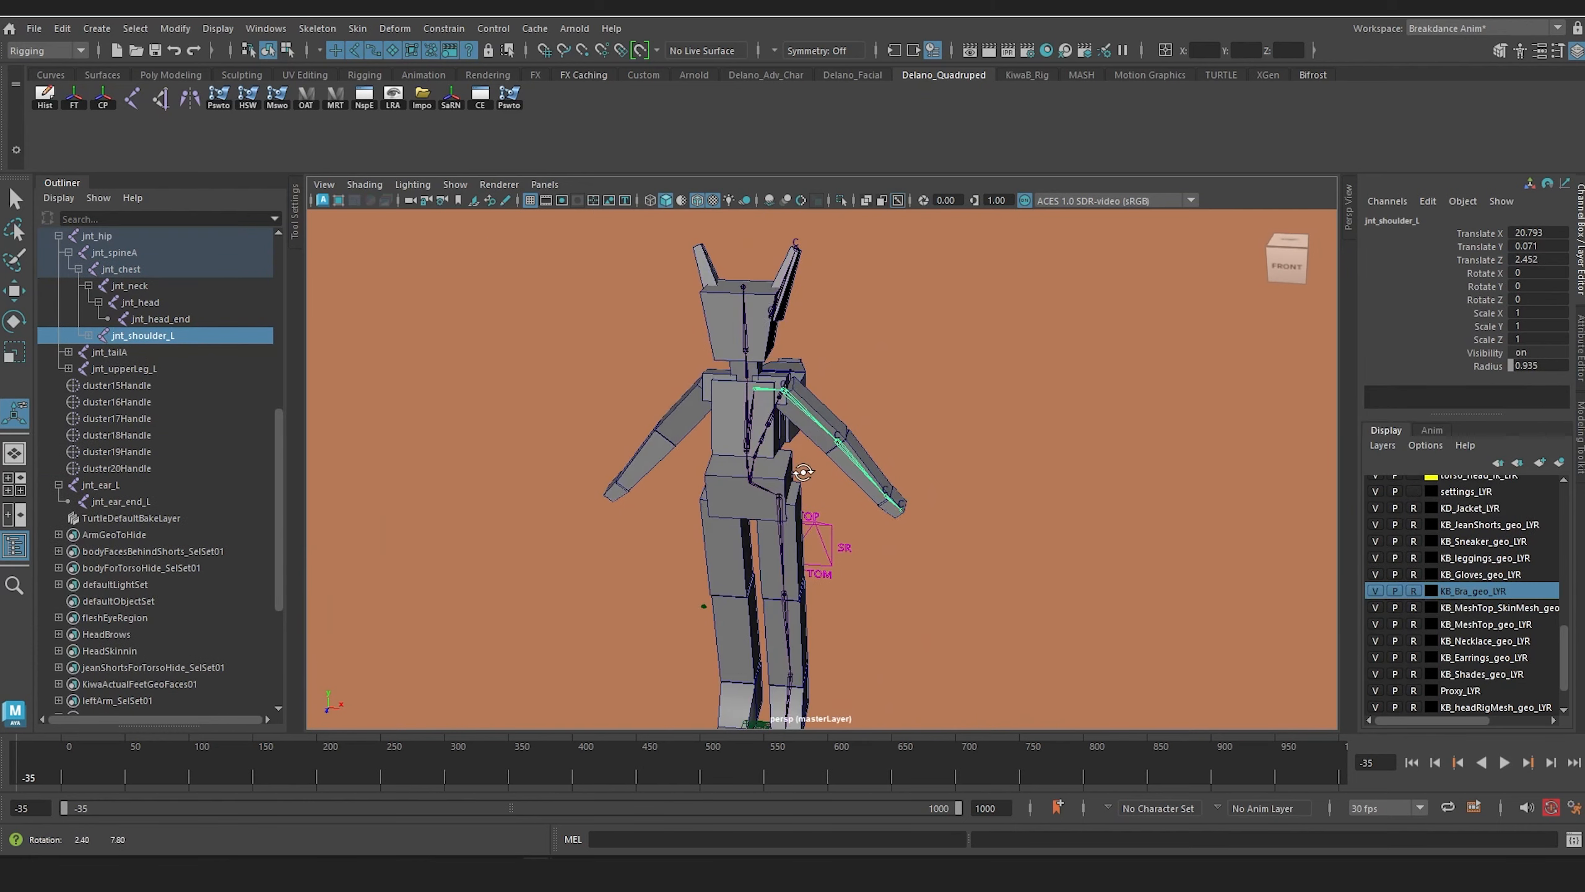
scroll(800, 454, "up", 4)
middle_click_drag(790, 397, 907, 490, "alt")
scroll(923, 603, "up", 5)
scroll(954, 590, "up", 2)
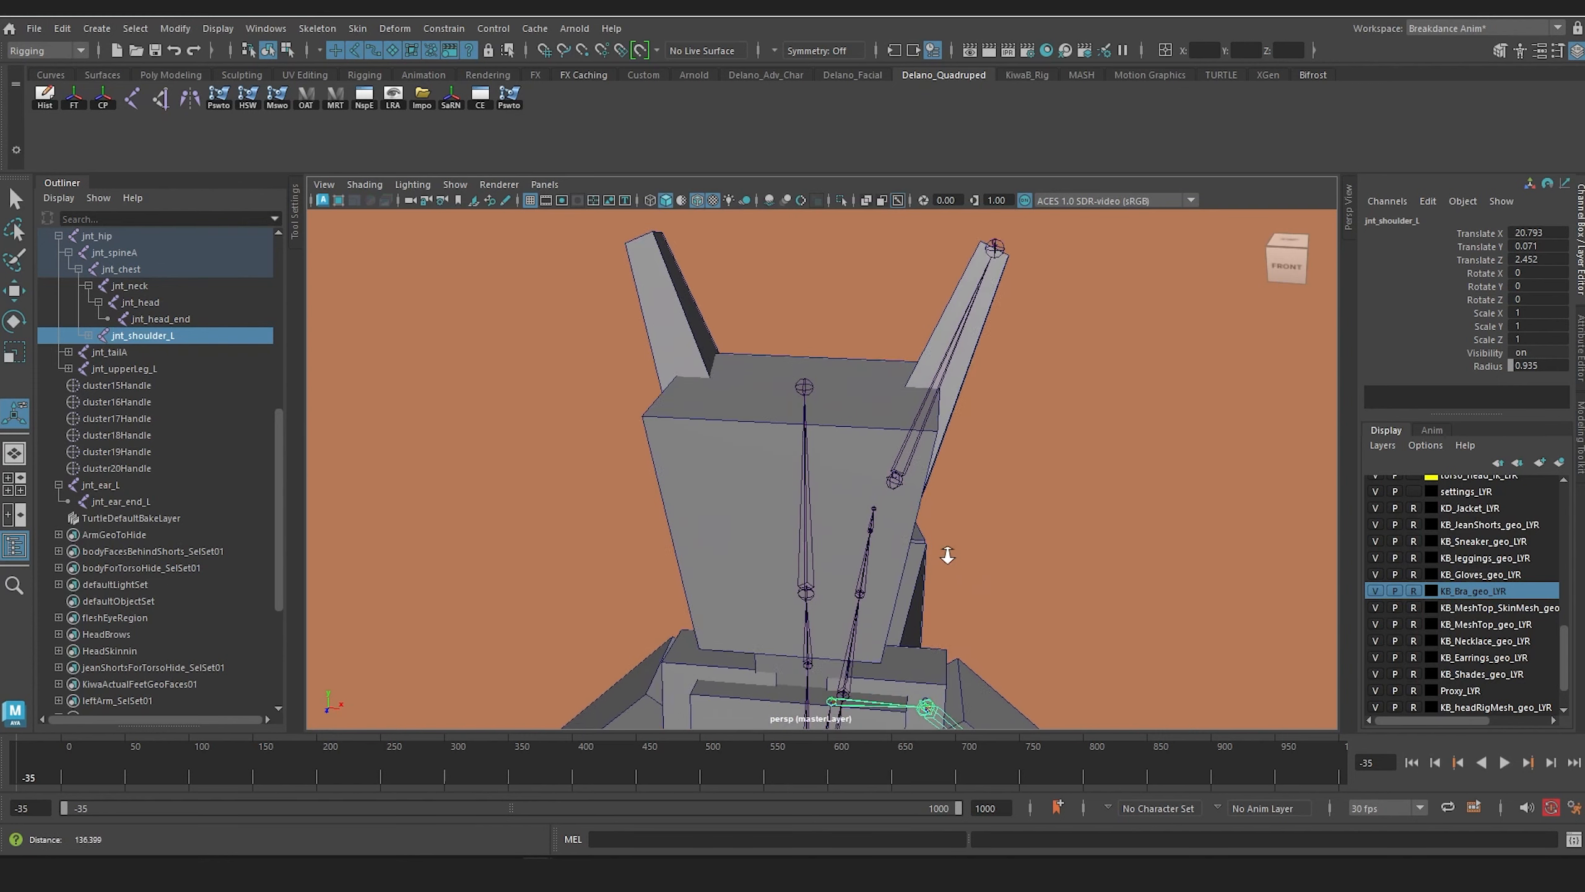
left_click_drag(946, 550, 918, 468, "alt")
left_click(873, 382)
left_click(784, 503, "shift")
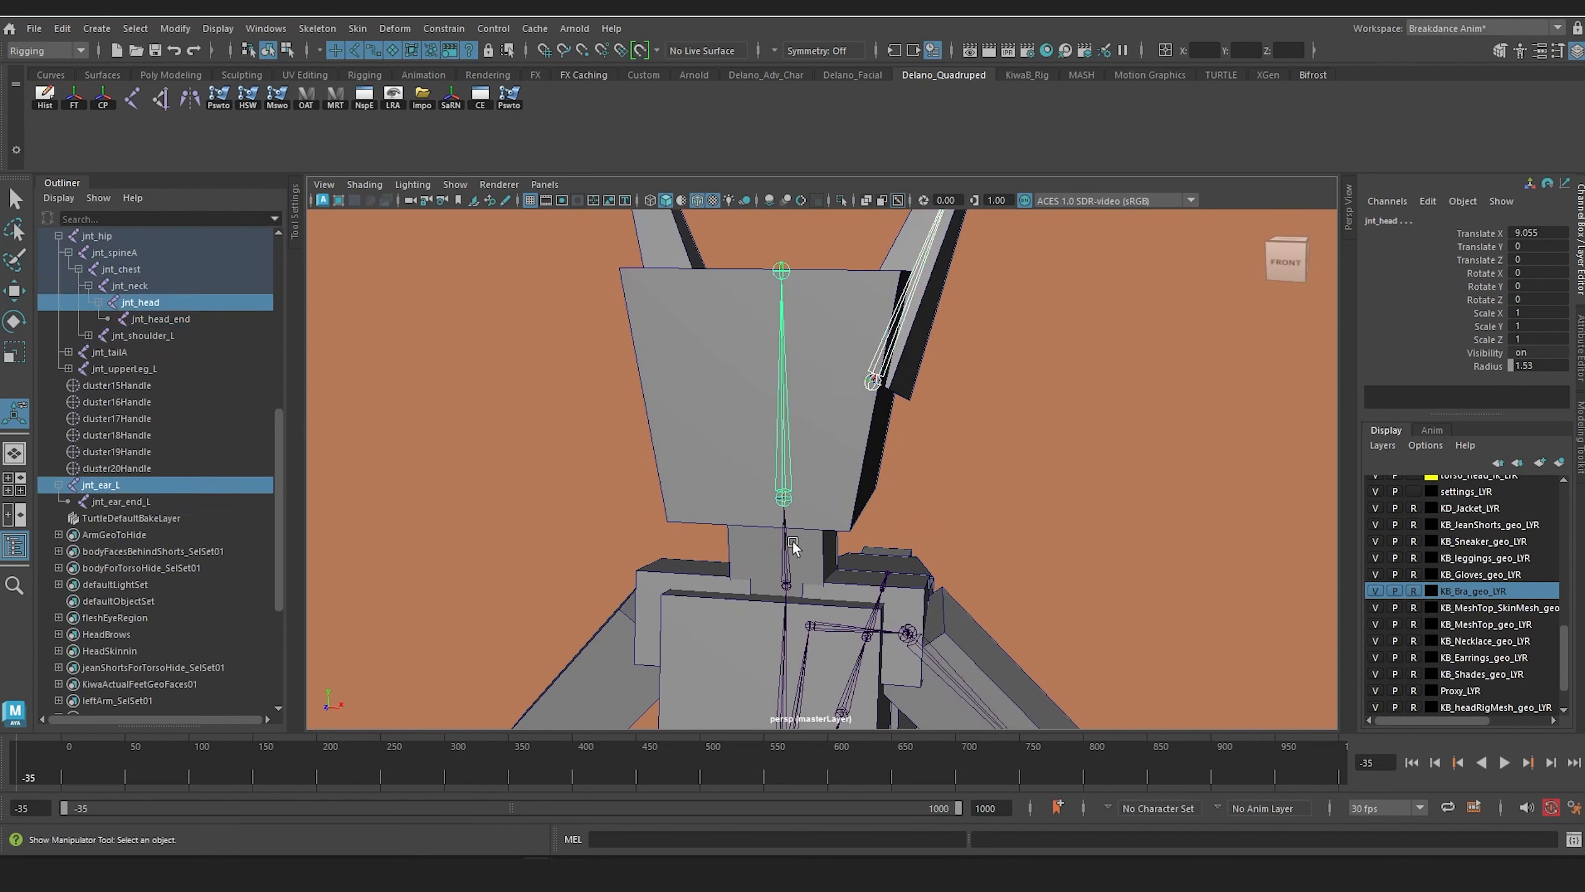
key("p")
Step: Mirror the ear chain jnt_ear_L across YZ with the Behavior function, replacing _L with _R in the duplicated joint names
scroll(1052, 377, "down", 5)
middle_click_drag(1024, 372, 986, 297, "alt")
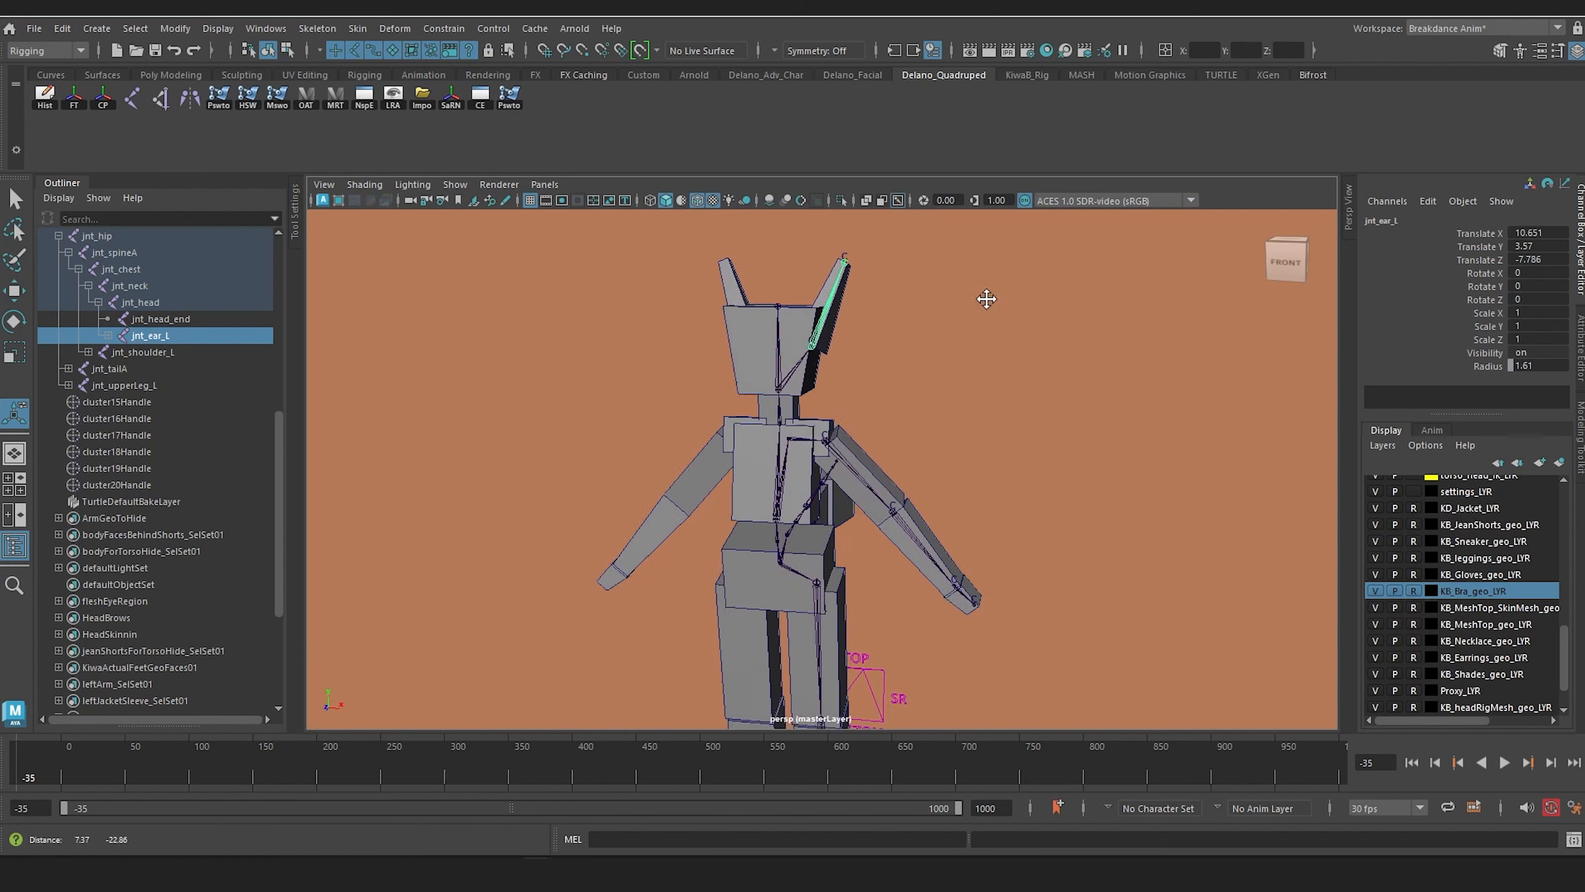
middle_click_drag(987, 297, 973, 400, "alt")
scroll(972, 399, "up", 3)
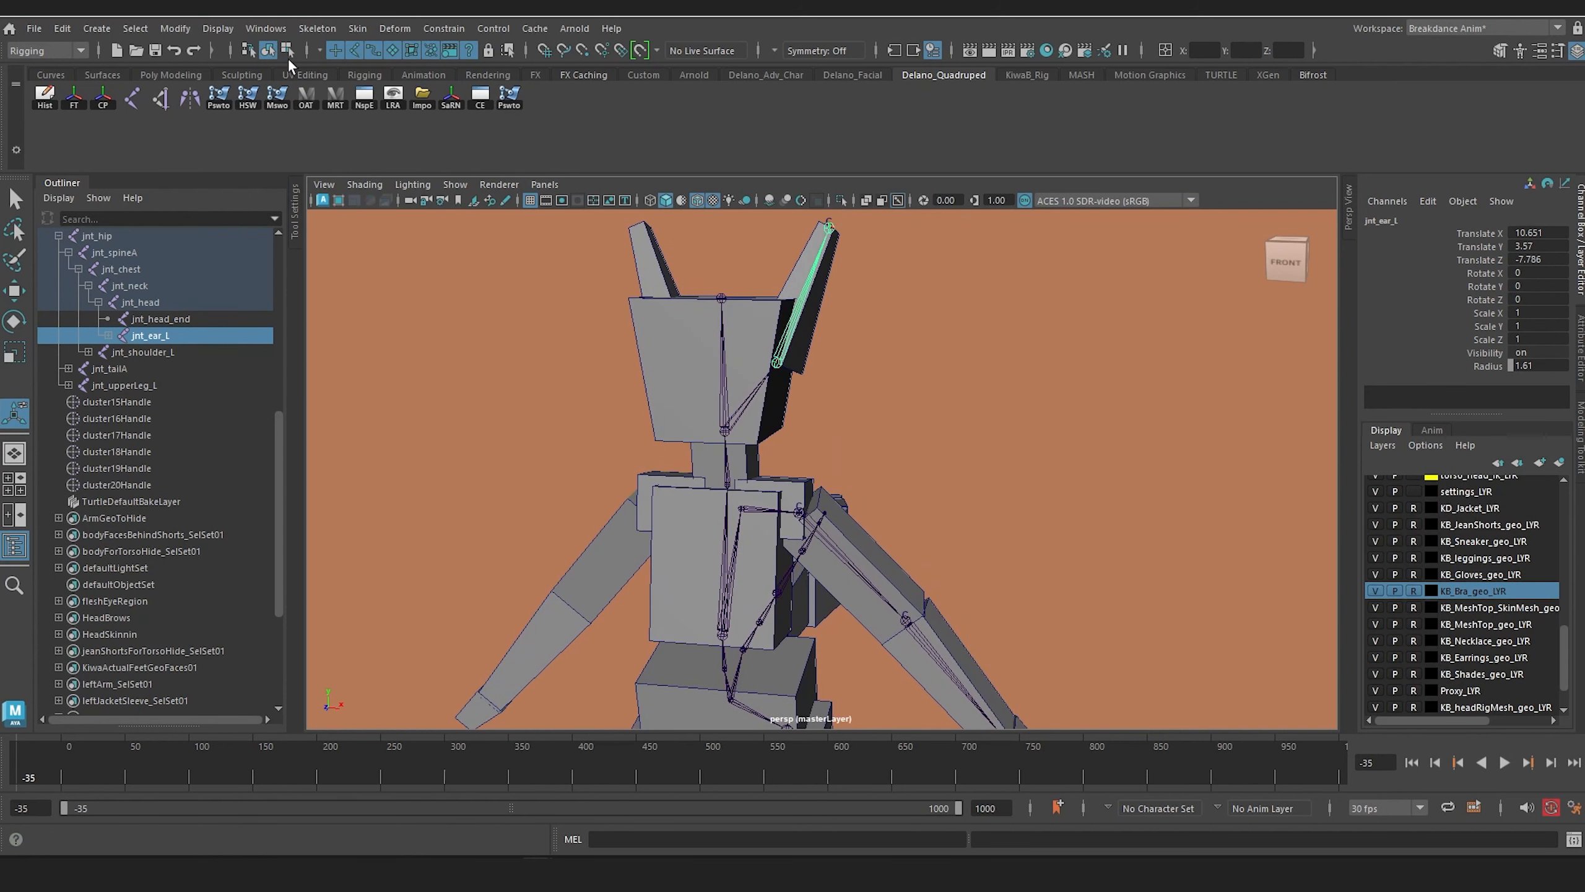
left_click(317, 28)
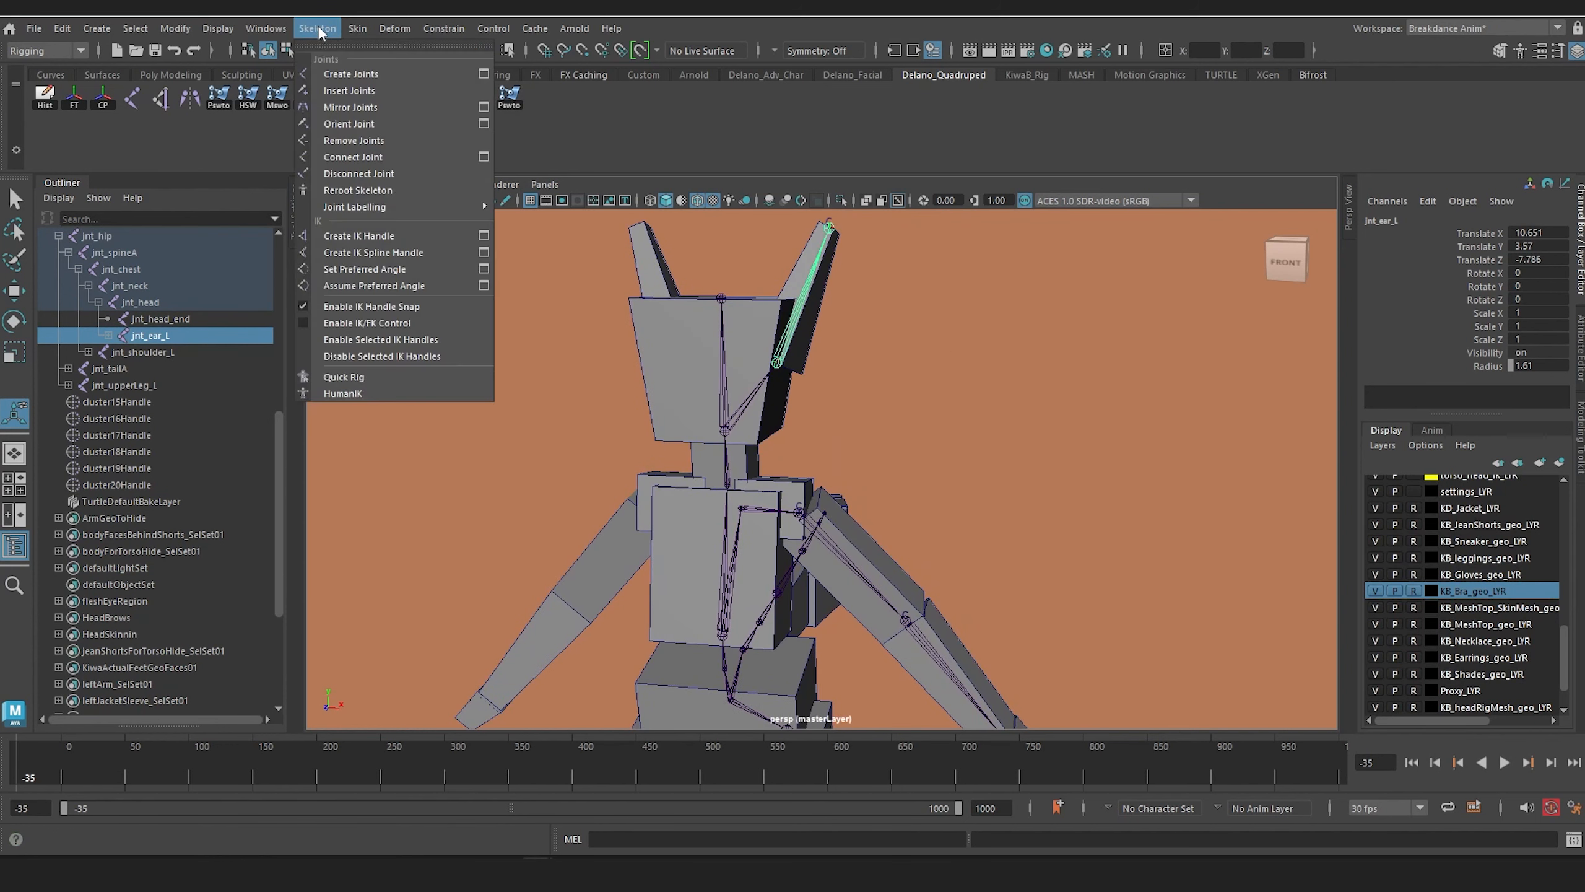
left_click(483, 107)
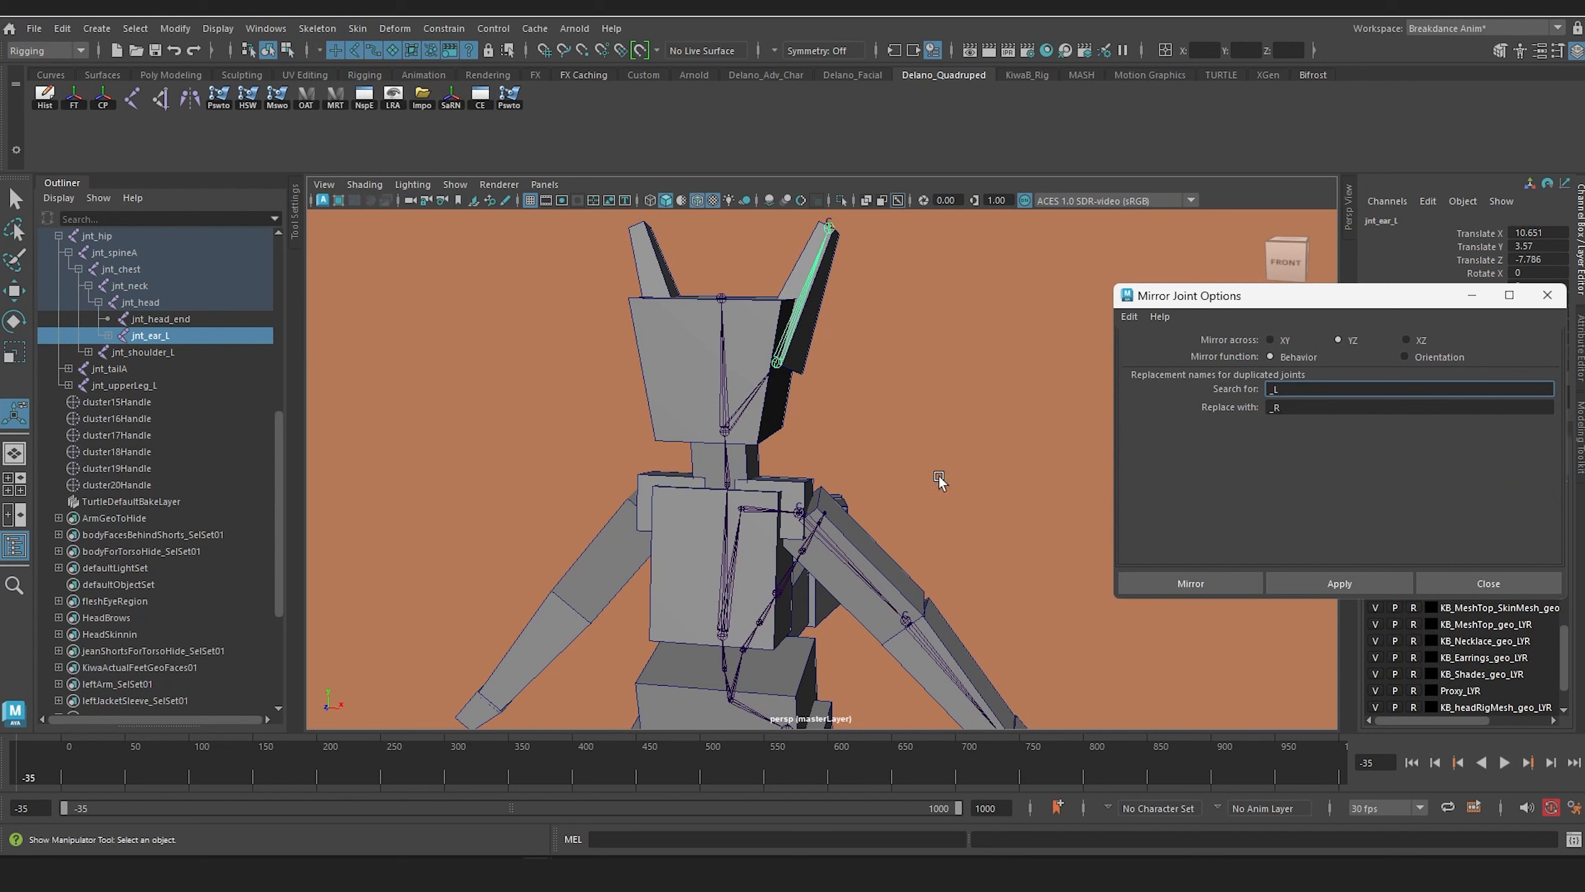
middle_click_drag(771, 438, 767, 396, "alt")
left_click_drag(678, 476, 689, 472, "alt")
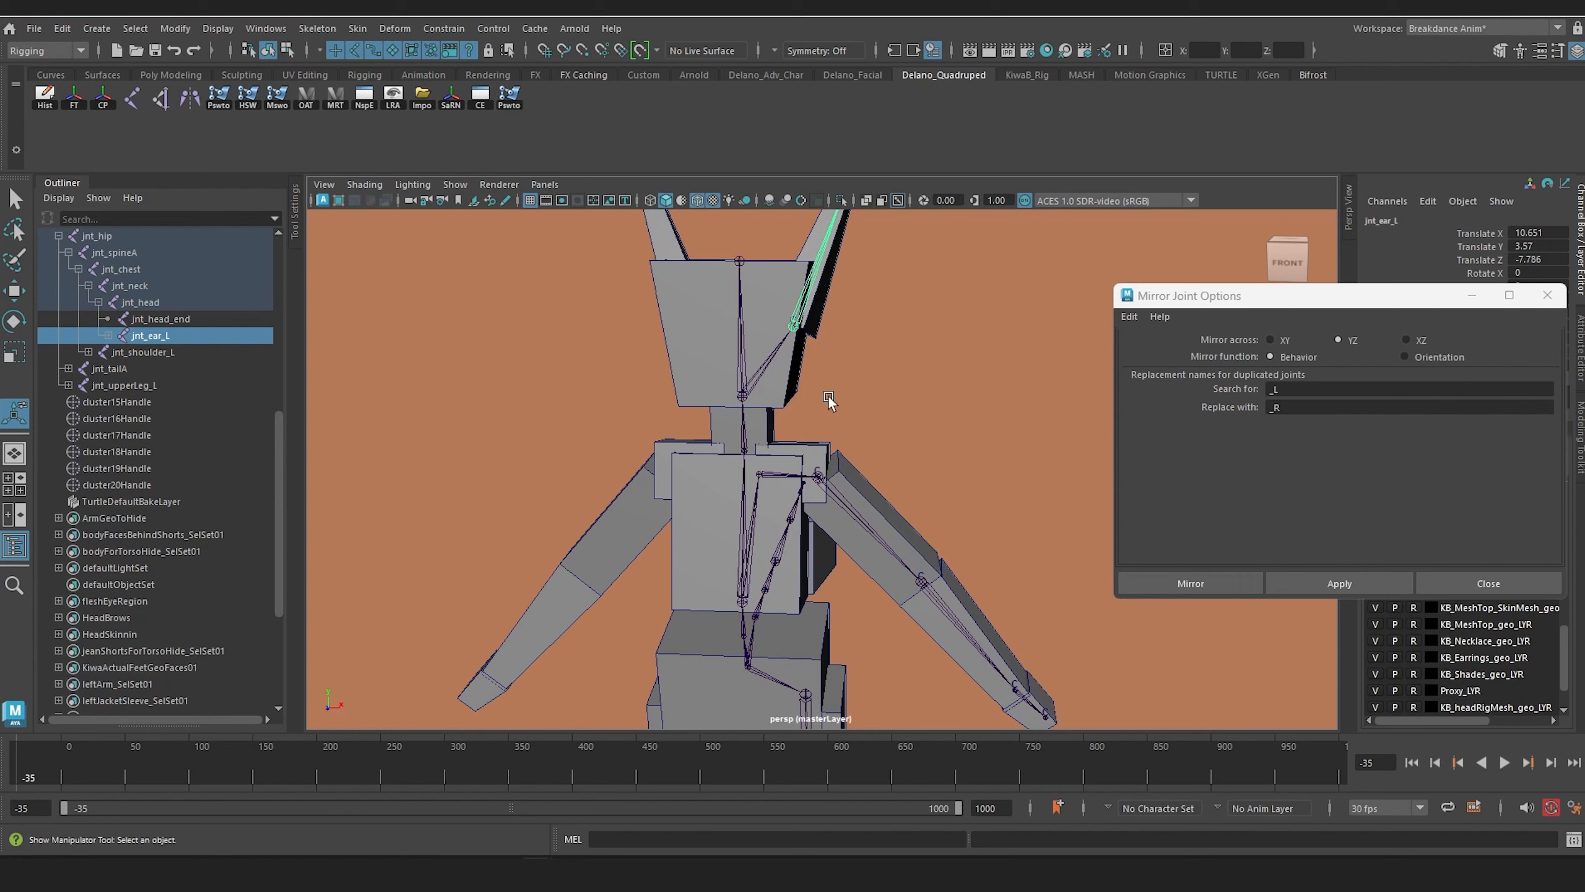
left_click(925, 406)
left_click(788, 328)
middle_click_drag(823, 321, 823, 416, "alt")
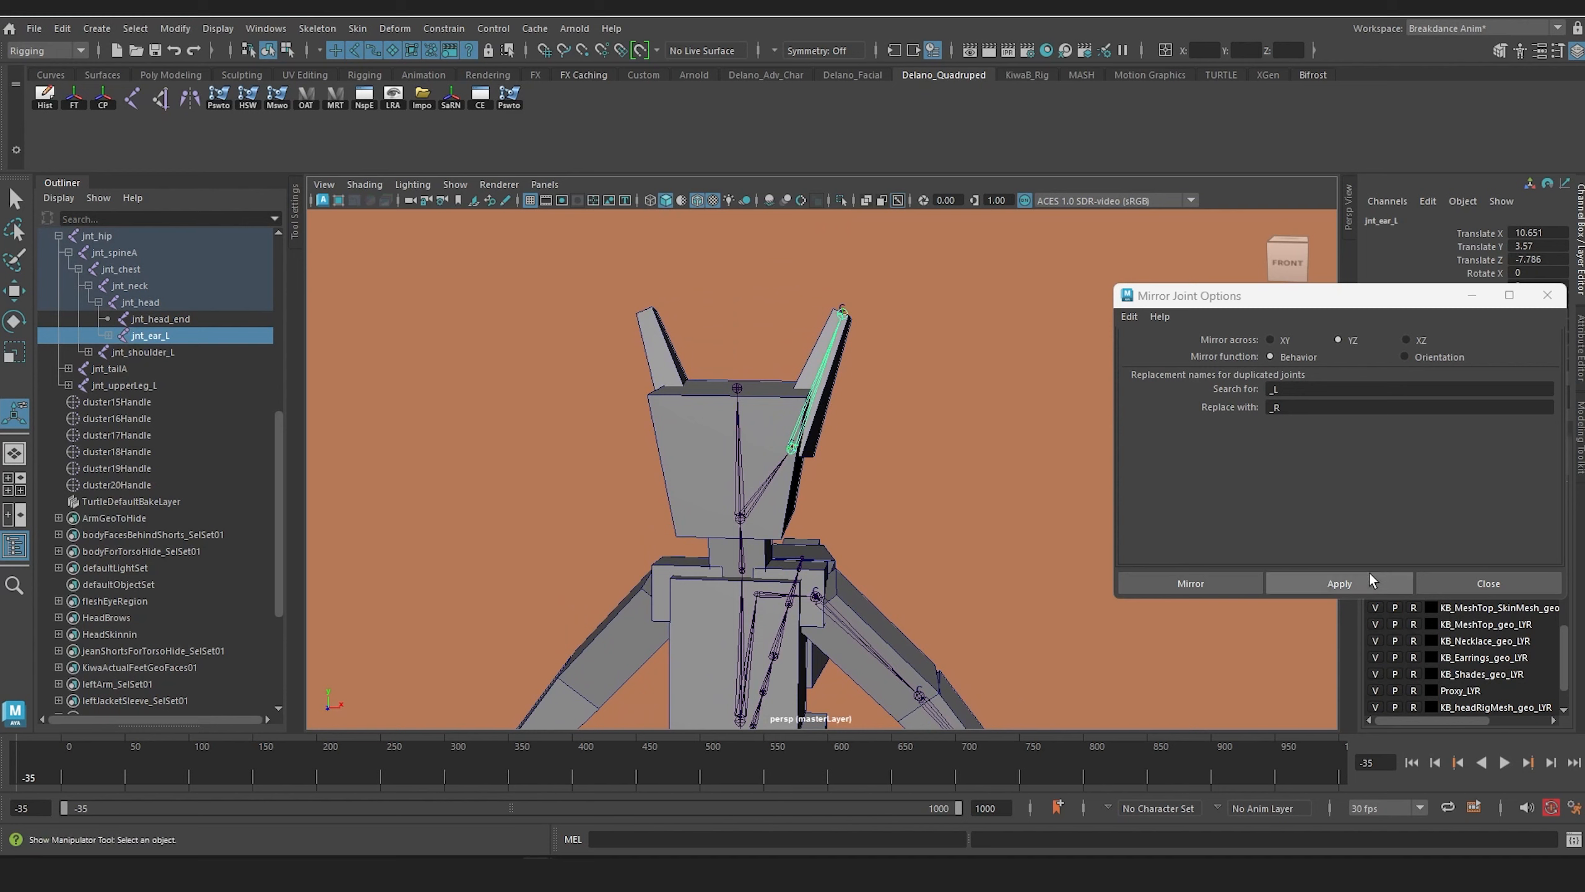
left_click(1348, 582)
Step: Mirror the shoulder and arm chain from jnt_shoulder_L across YZ, using the same _L to _R renaming
middle_click_drag(956, 496, 906, 372, "alt")
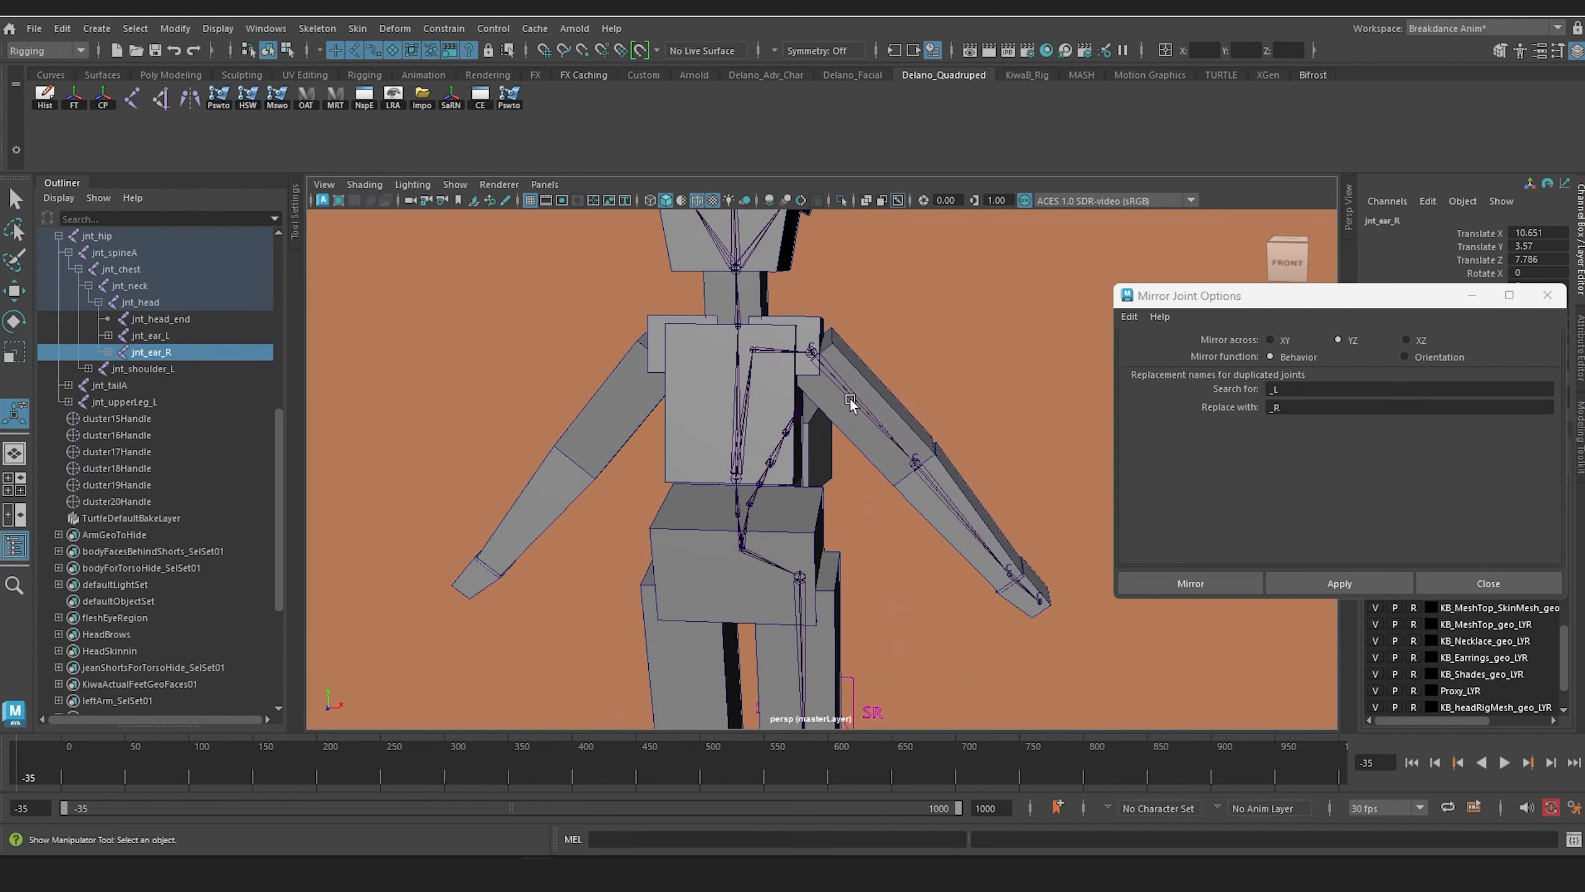
right_click_drag(849, 399, 878, 466, "alt")
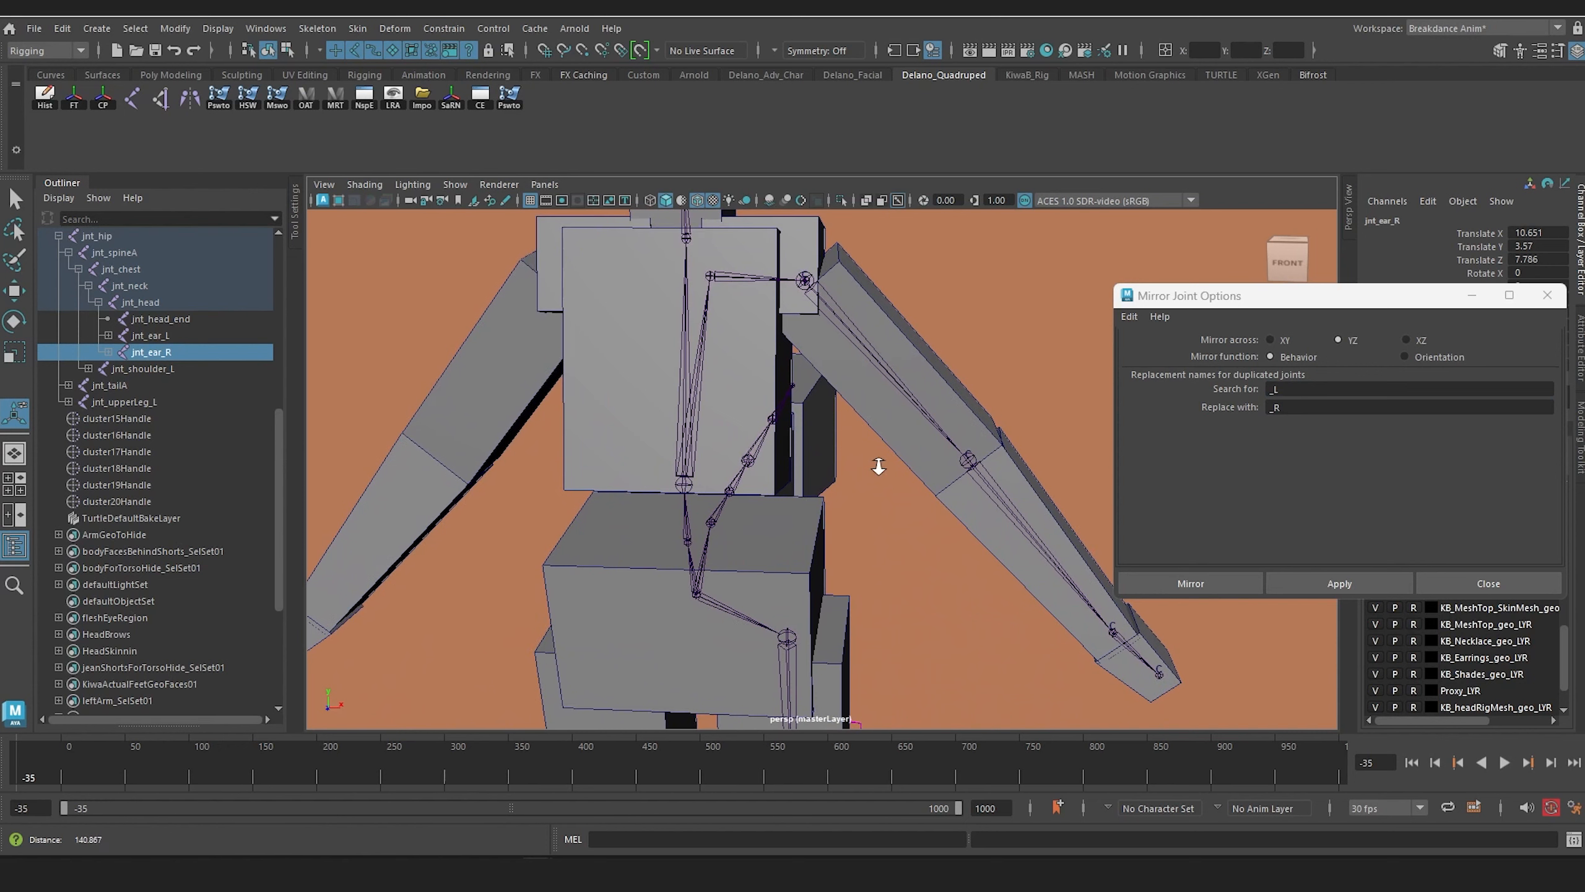
left_click(752, 279)
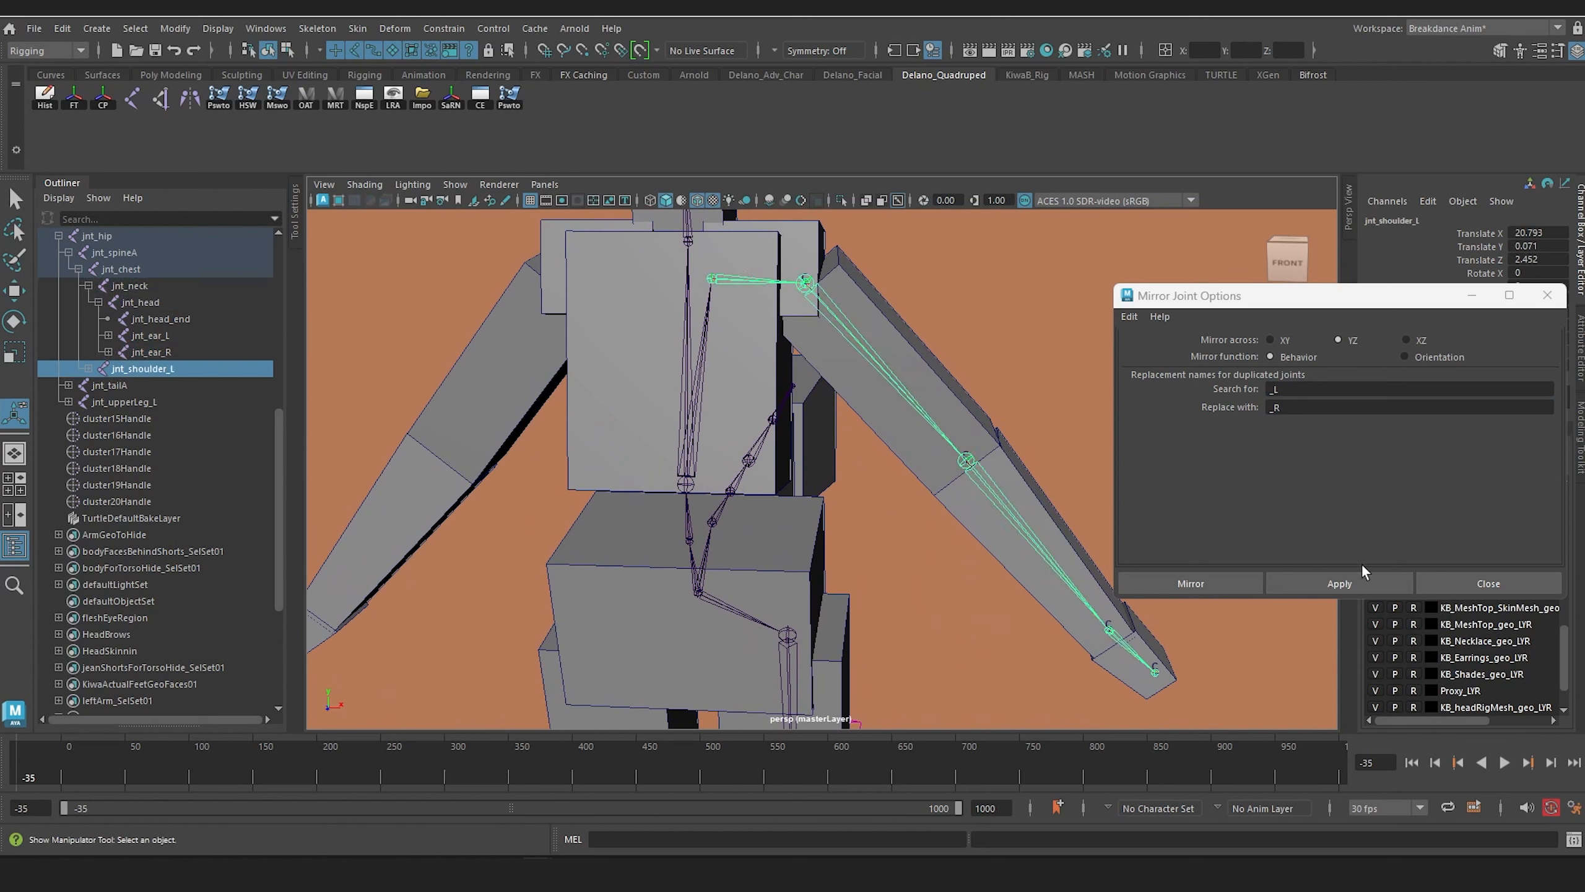
left_click(1339, 582)
Step: Mirror the leg chain from jnt_upperLeg_L across YZ, using the same _L to _R renaming
scroll(718, 393, "down", 3)
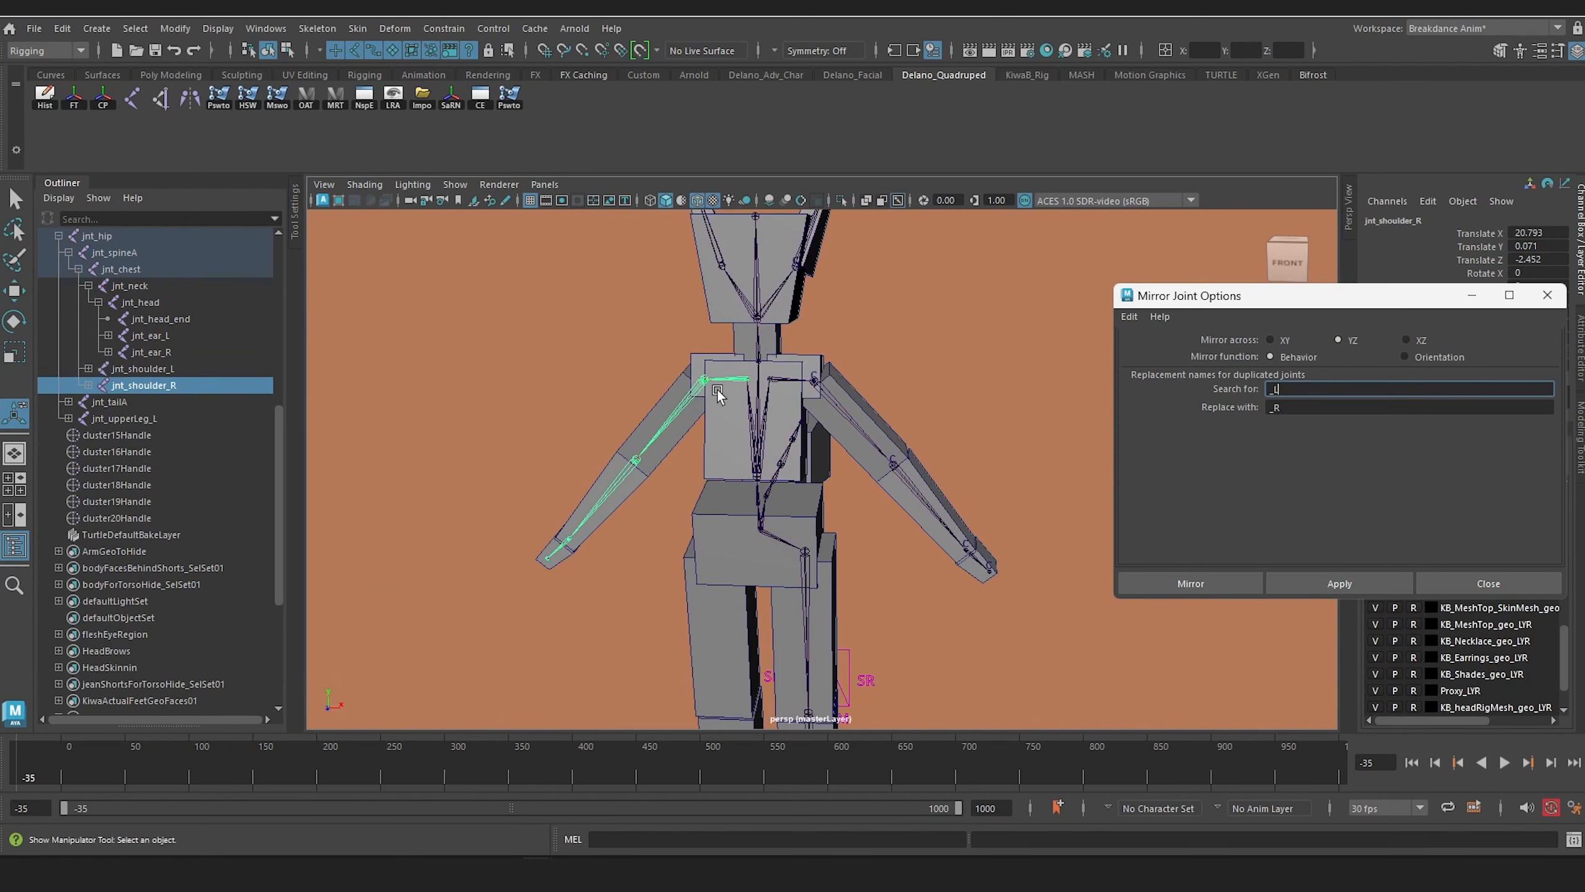
middle_click_drag(786, 476, 769, 358, "alt")
scroll(770, 357, "up", 3)
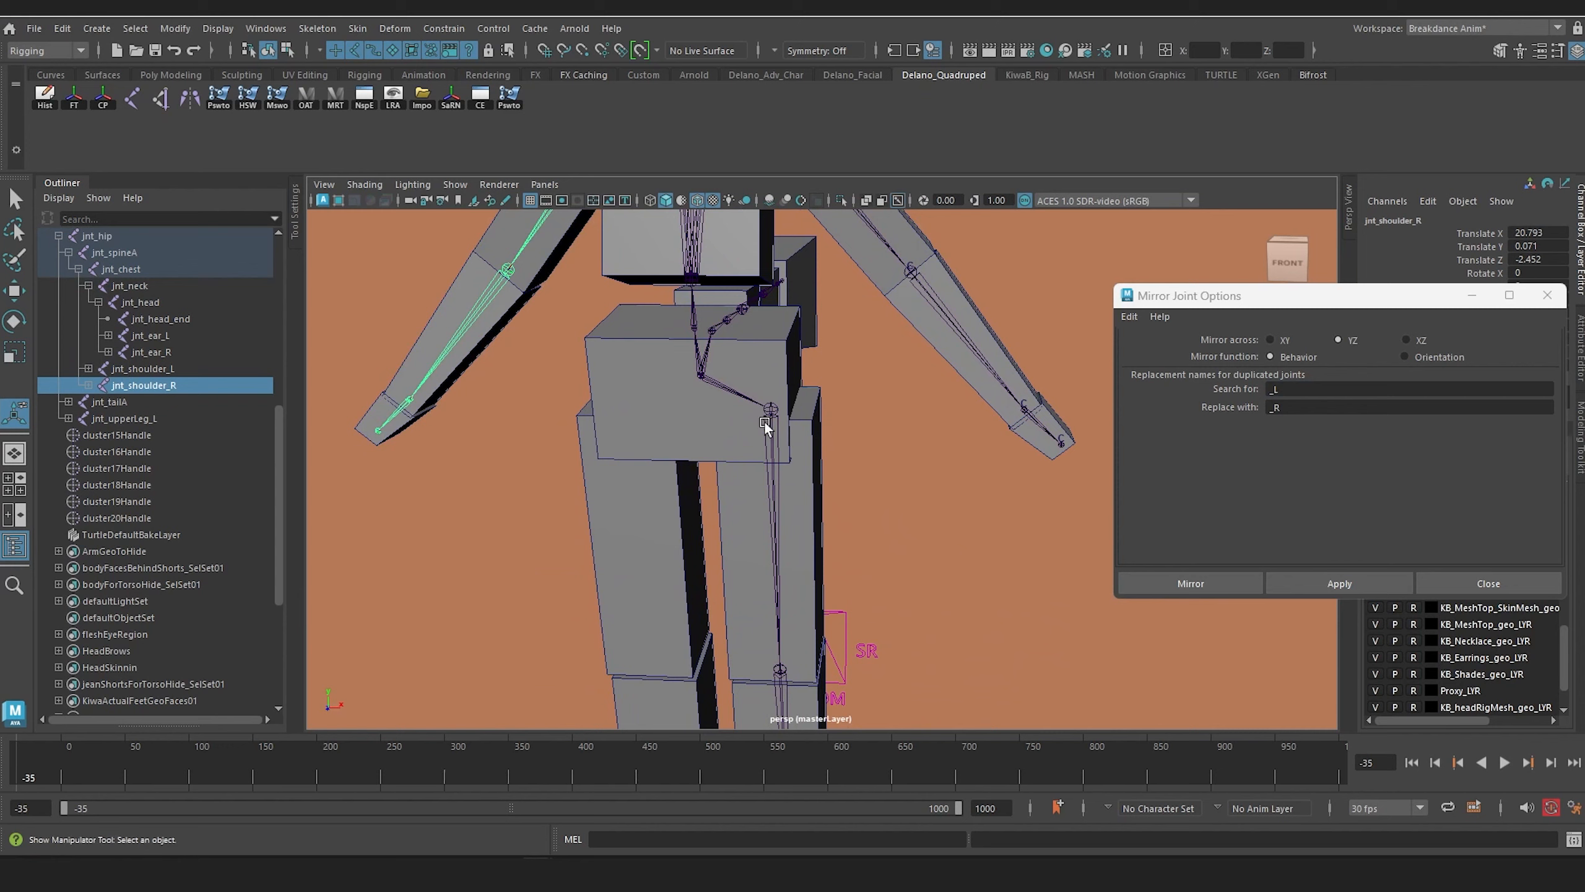
left_click(766, 427)
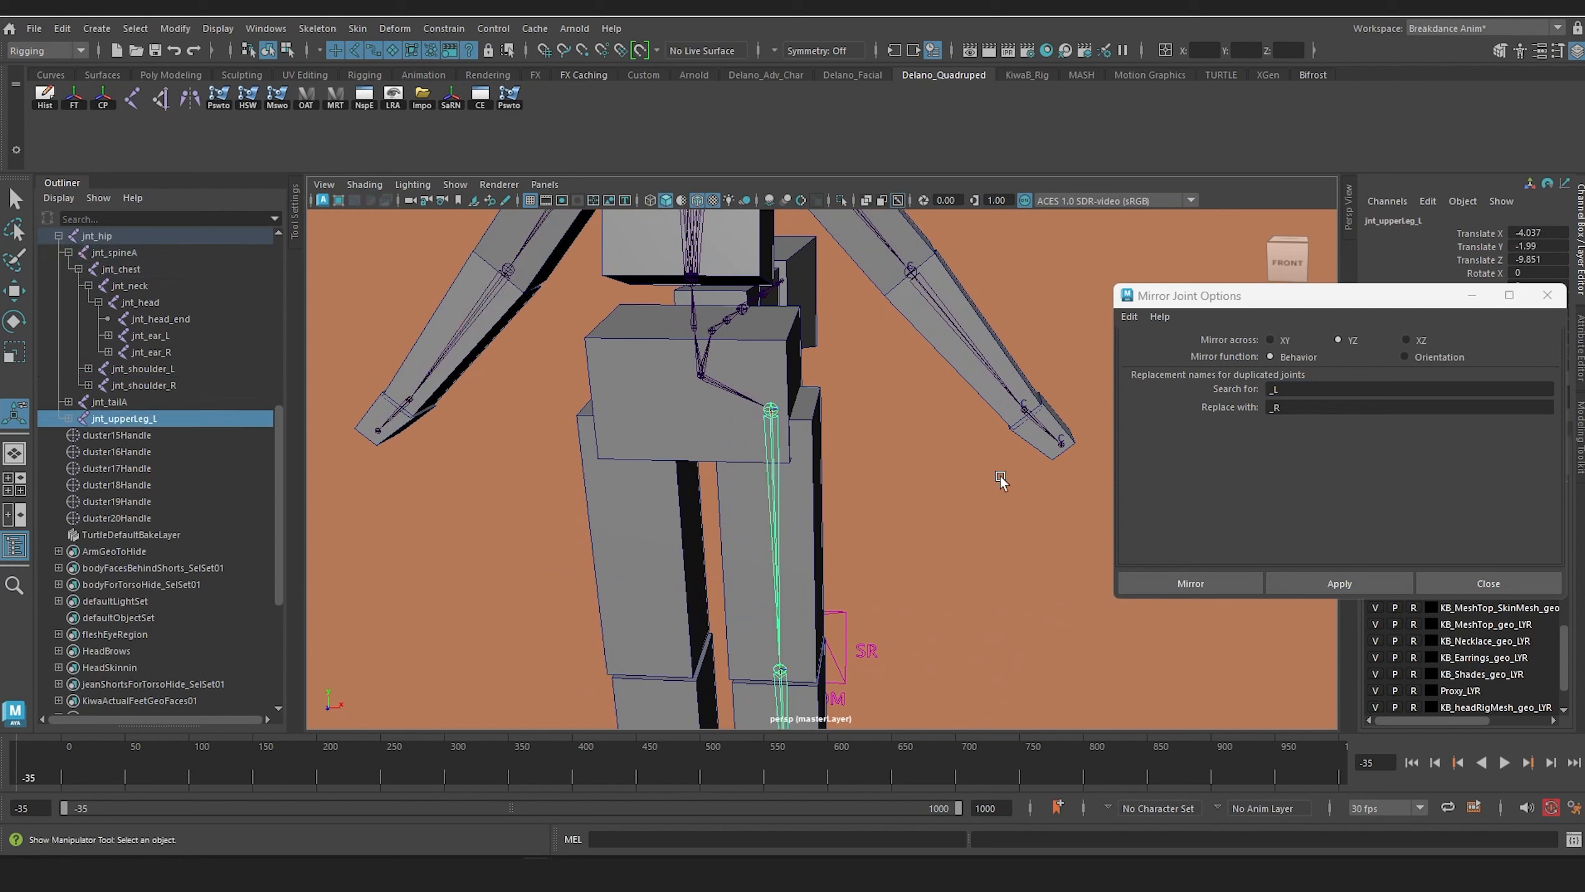
left_click(1360, 582)
Step: Parent the left toe box of the proxy mesh to jnt_ball_L
scroll(888, 420, "down", 3)
left_click_drag(888, 421, 866, 504, "alt")
middle_click_drag(866, 503, 858, 309, "alt")
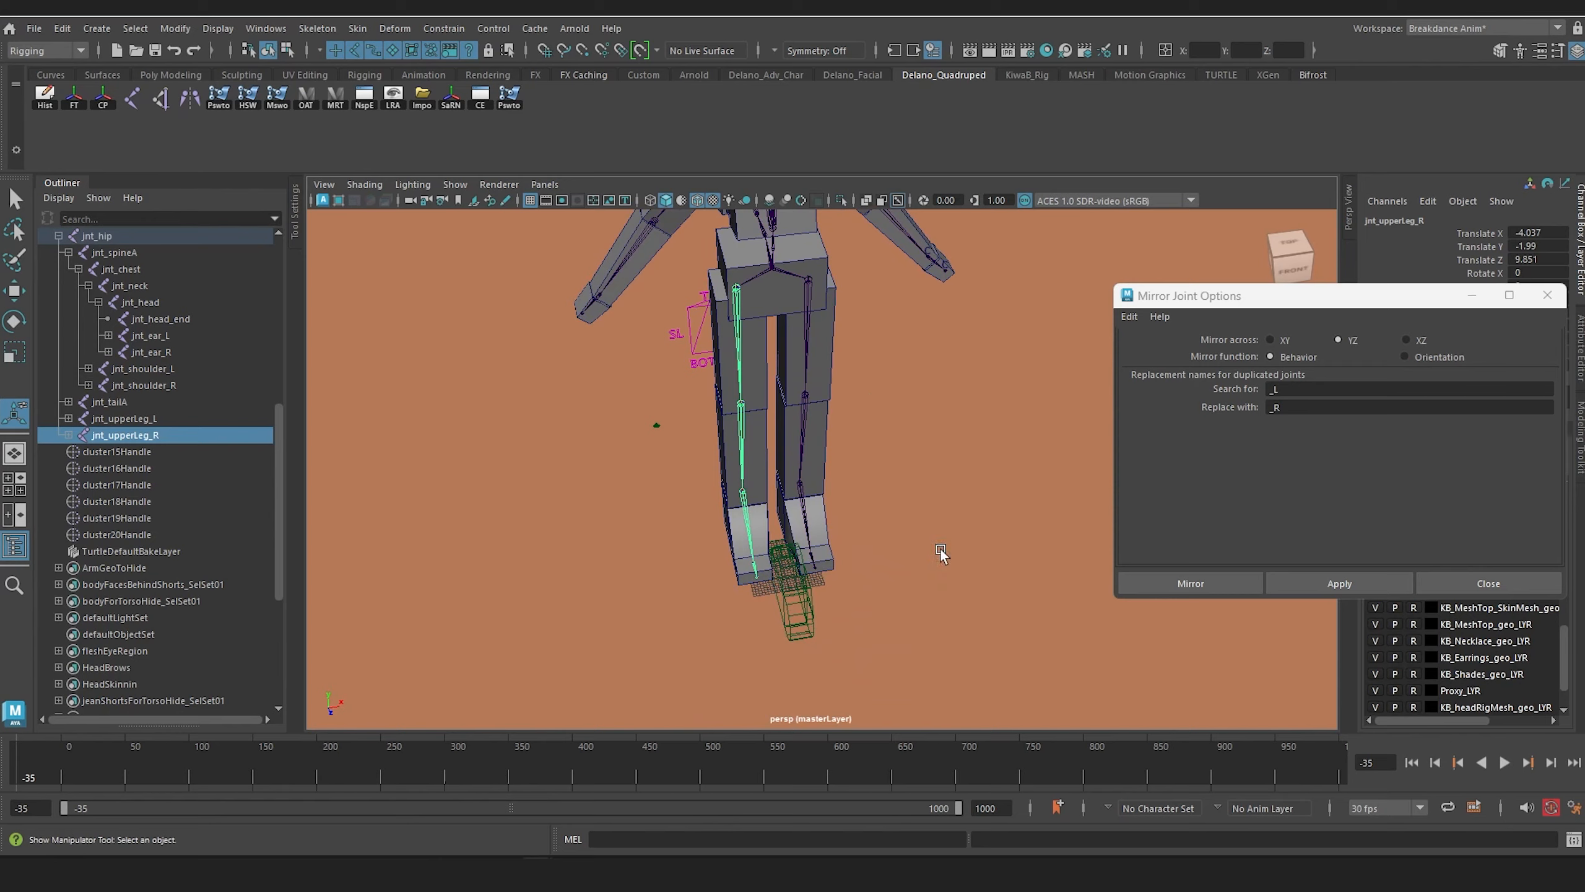
left_click_drag(941, 552, 834, 571, "alt")
scroll(841, 570, "up", 3)
middle_click_drag(840, 570, 803, 378, "alt")
scroll(838, 443, "down", 3)
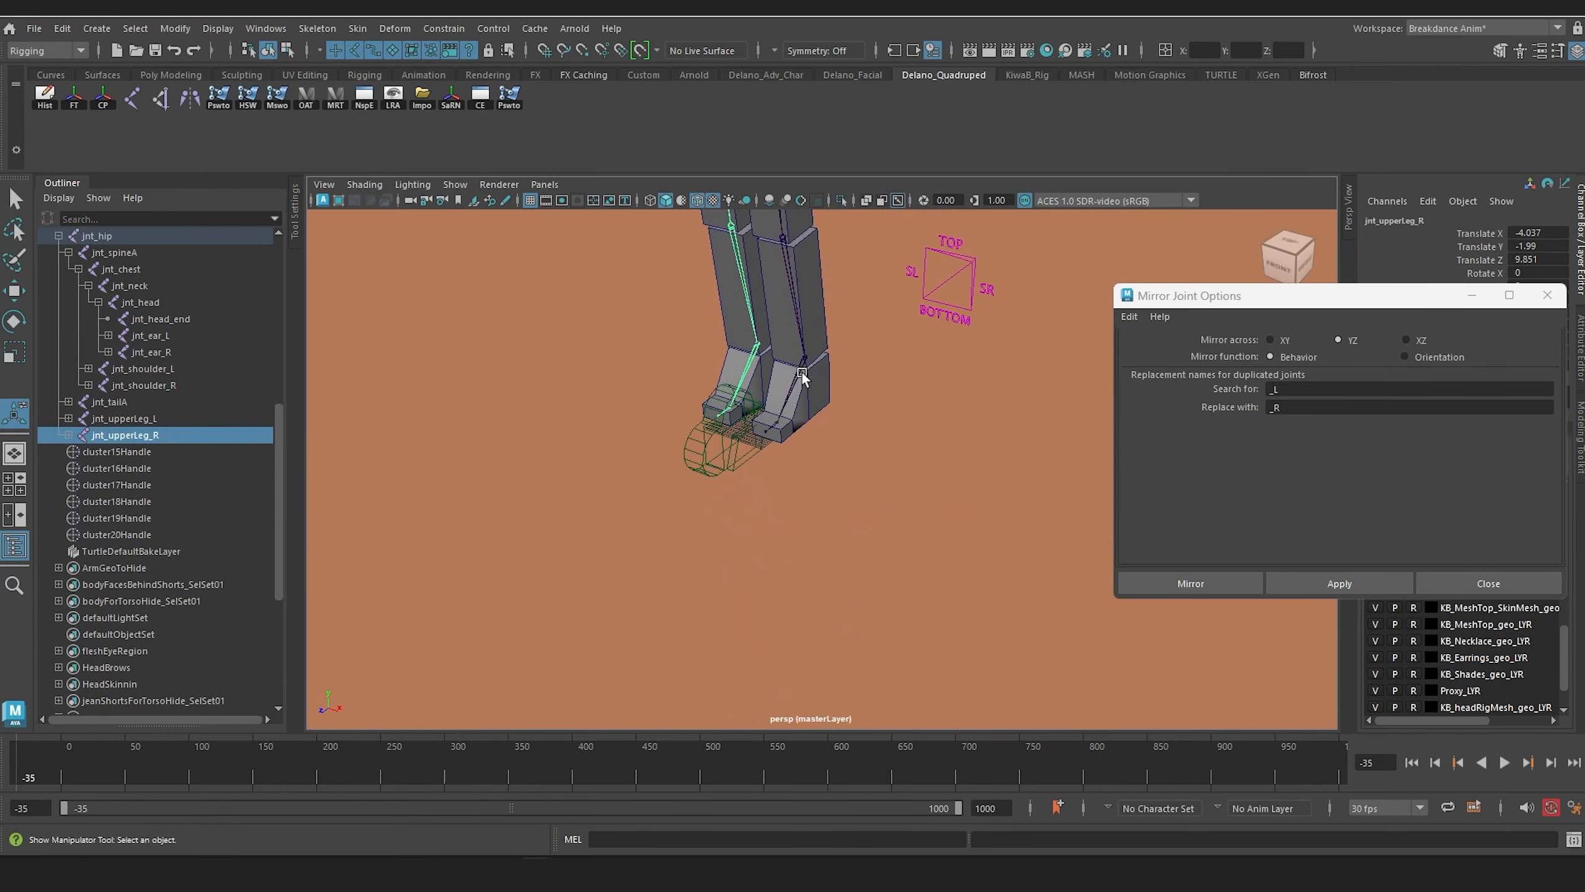
right_click_drag(803, 379, 1092, 695, "alt")
middle_click_drag(821, 400, 934, 618, "alt")
scroll(934, 617, "up", 1)
middle_click_drag(819, 474, 853, 646, "alt")
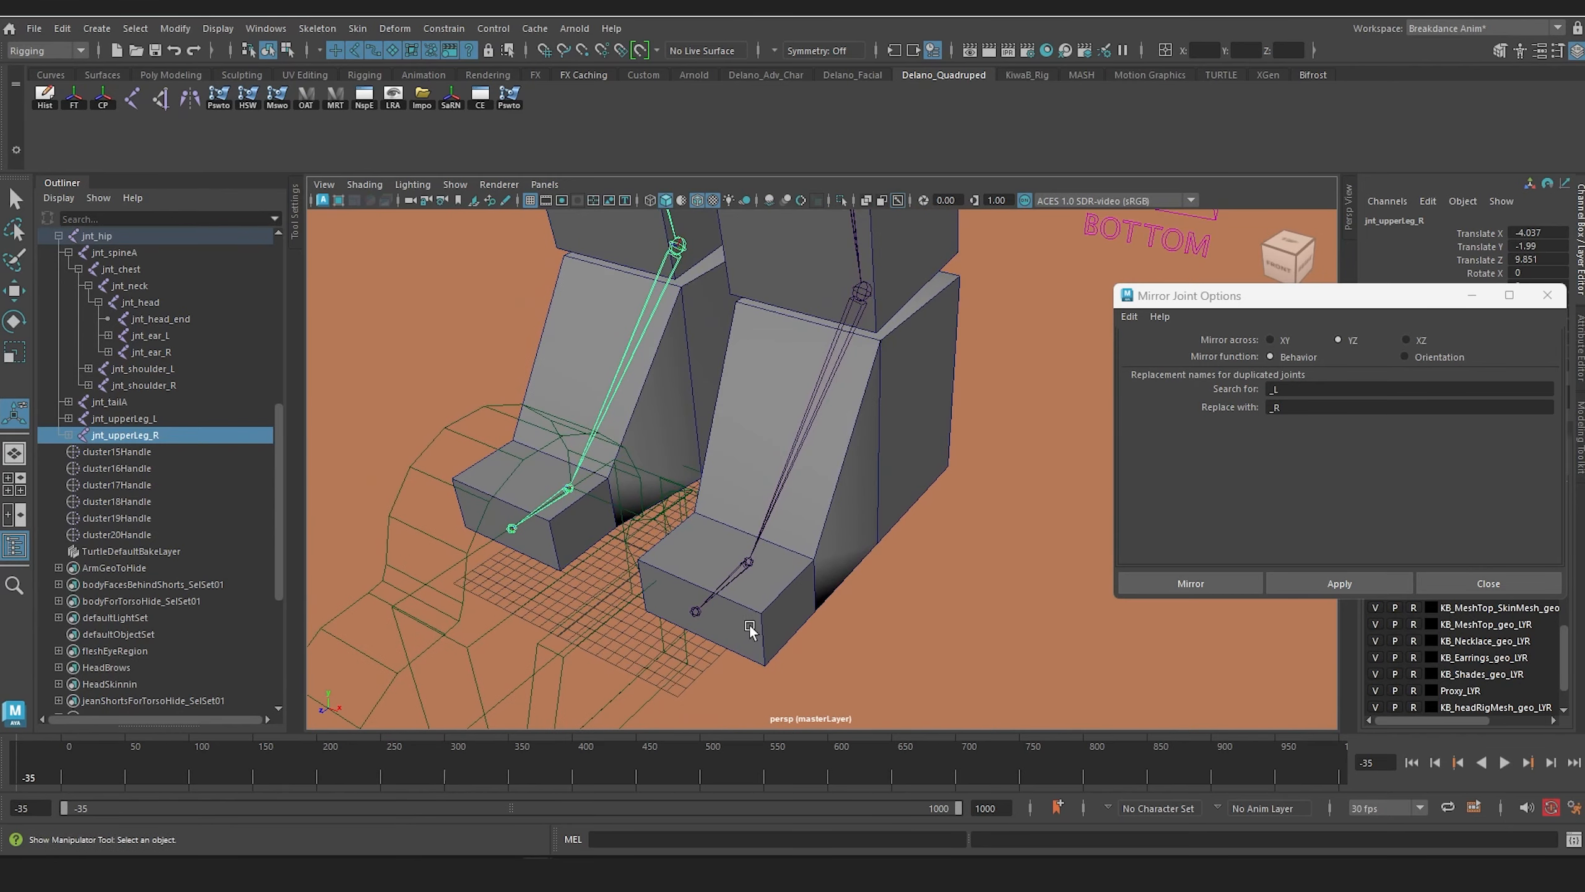
left_click(761, 595)
left_click(739, 571)
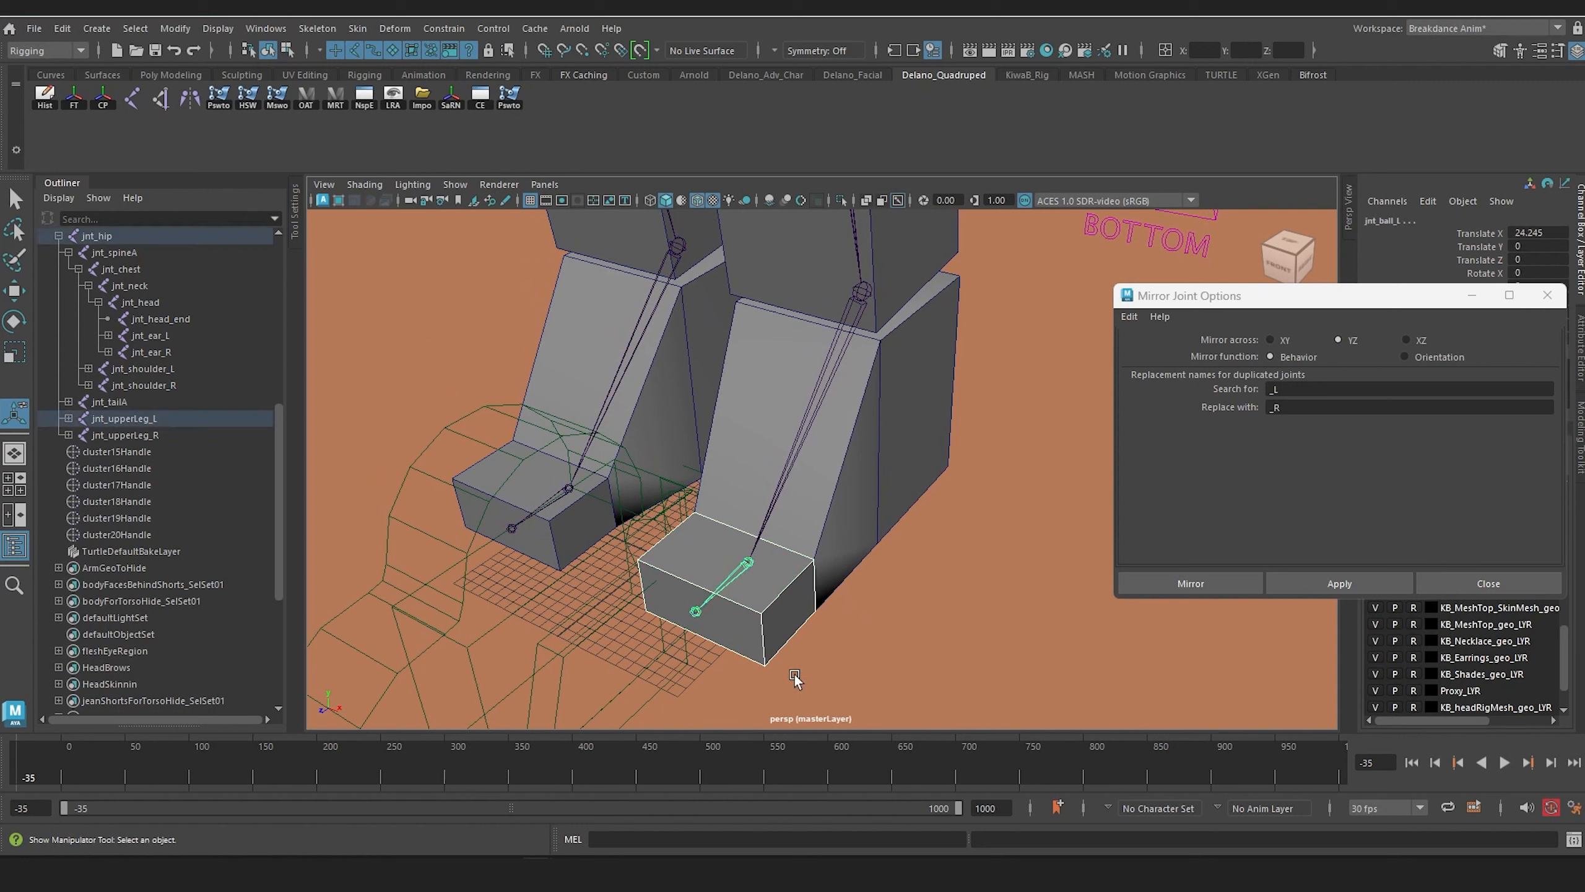
key("Up")
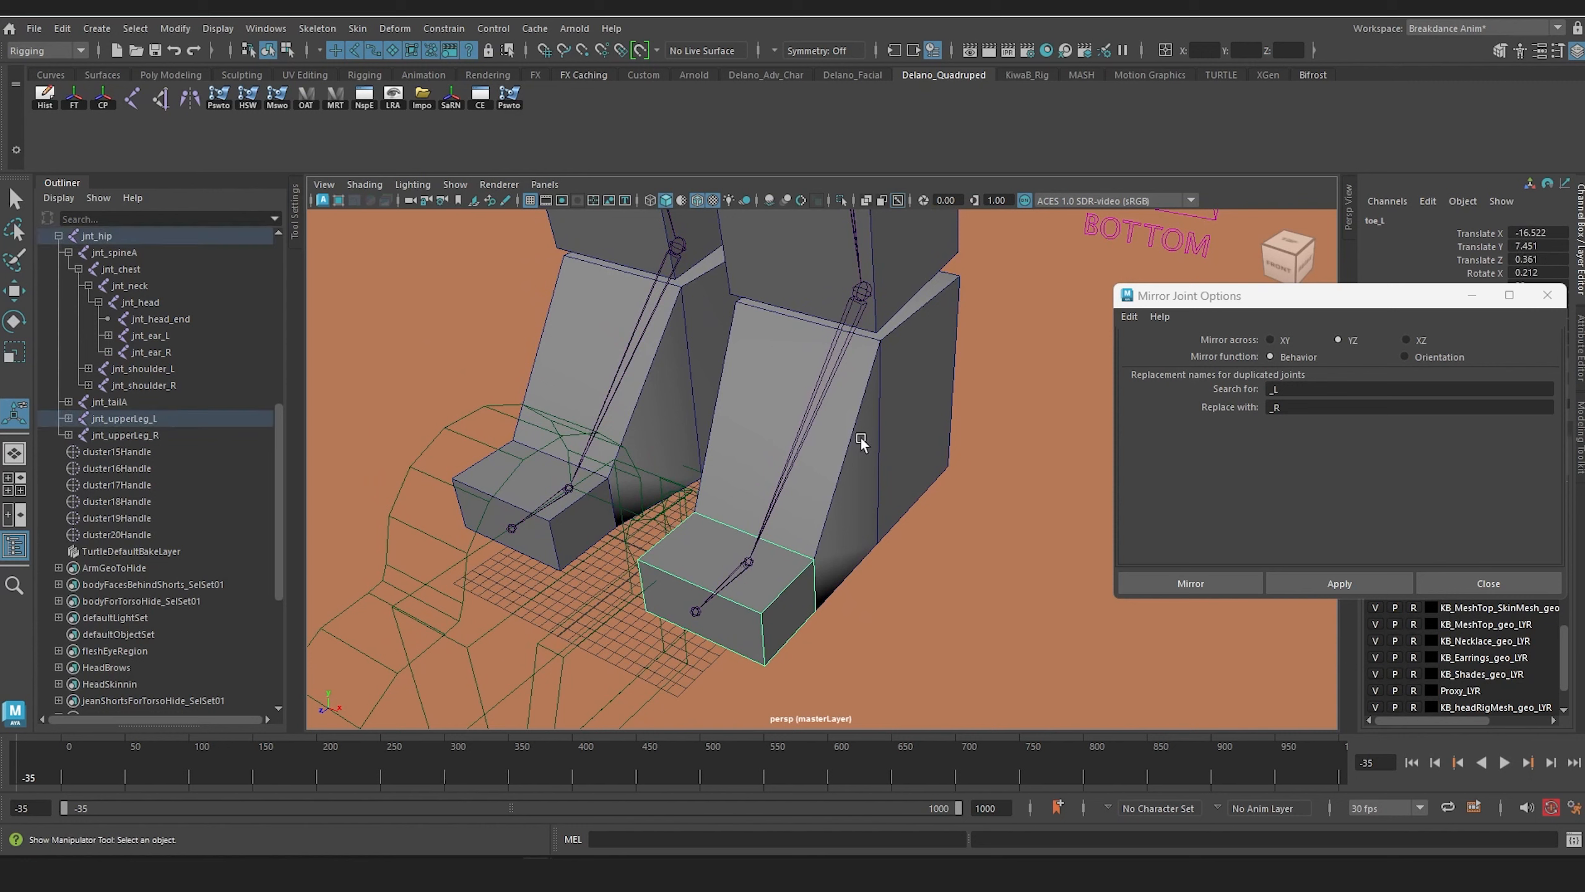
Step: Parent the foot_L box to the left ankle joint above jnt_ball_L
left_click(827, 392)
left_click(817, 400)
key("p")
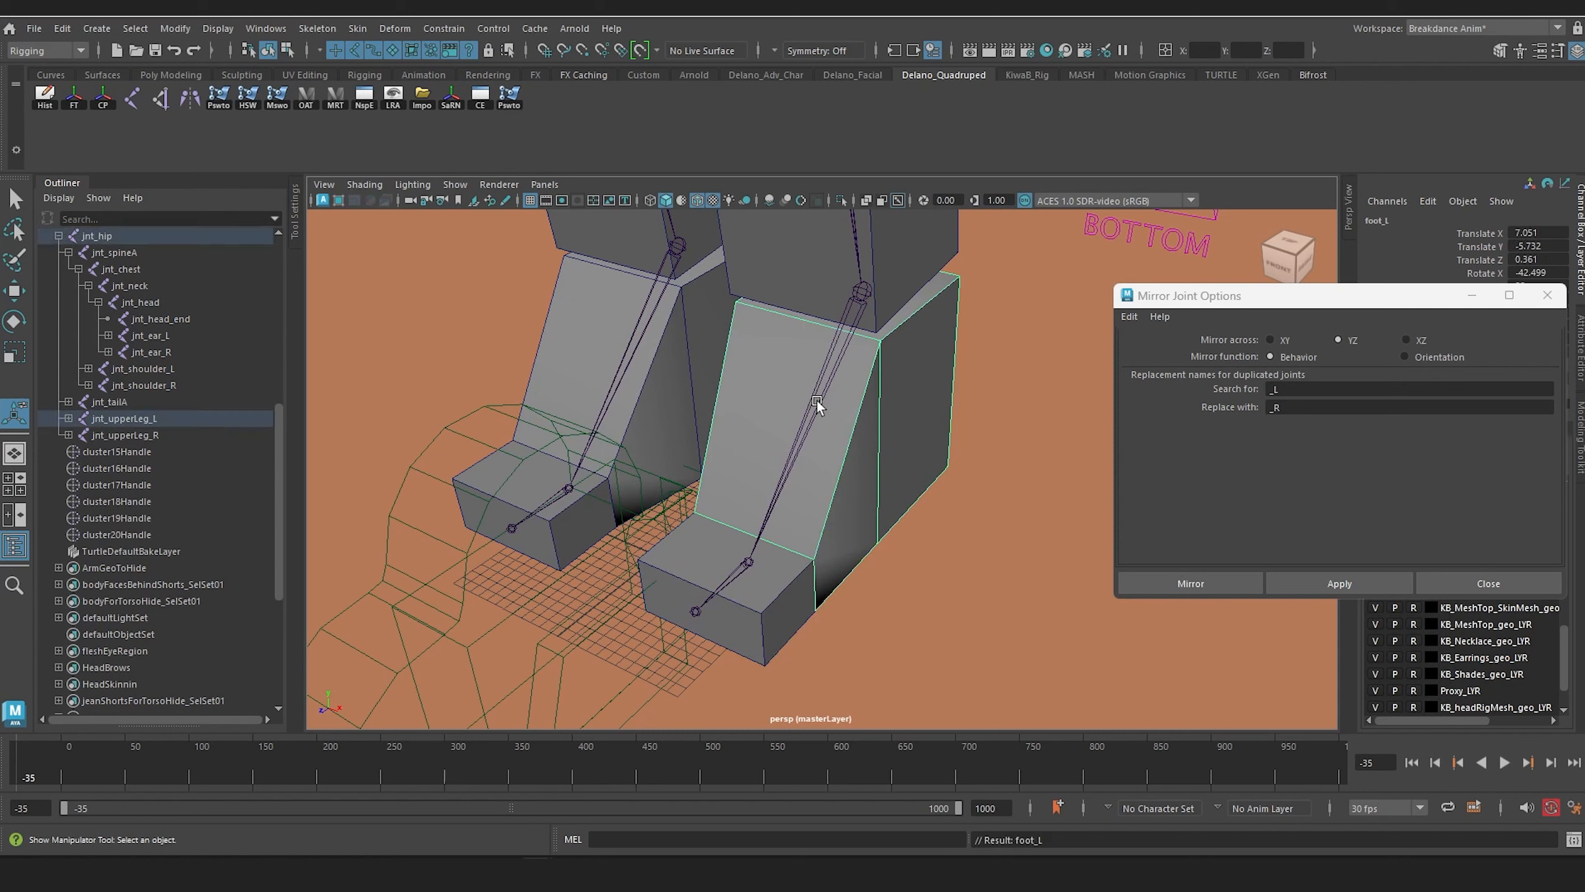
Step: Parent the left lower-leg box to the left knee joint and the left upper-leg box to jnt_upperLeg_L
scroll(817, 400, "down", 5)
middle_click_drag(857, 351, 863, 611, "alt")
left_click_drag(863, 611, 866, 520, "alt")
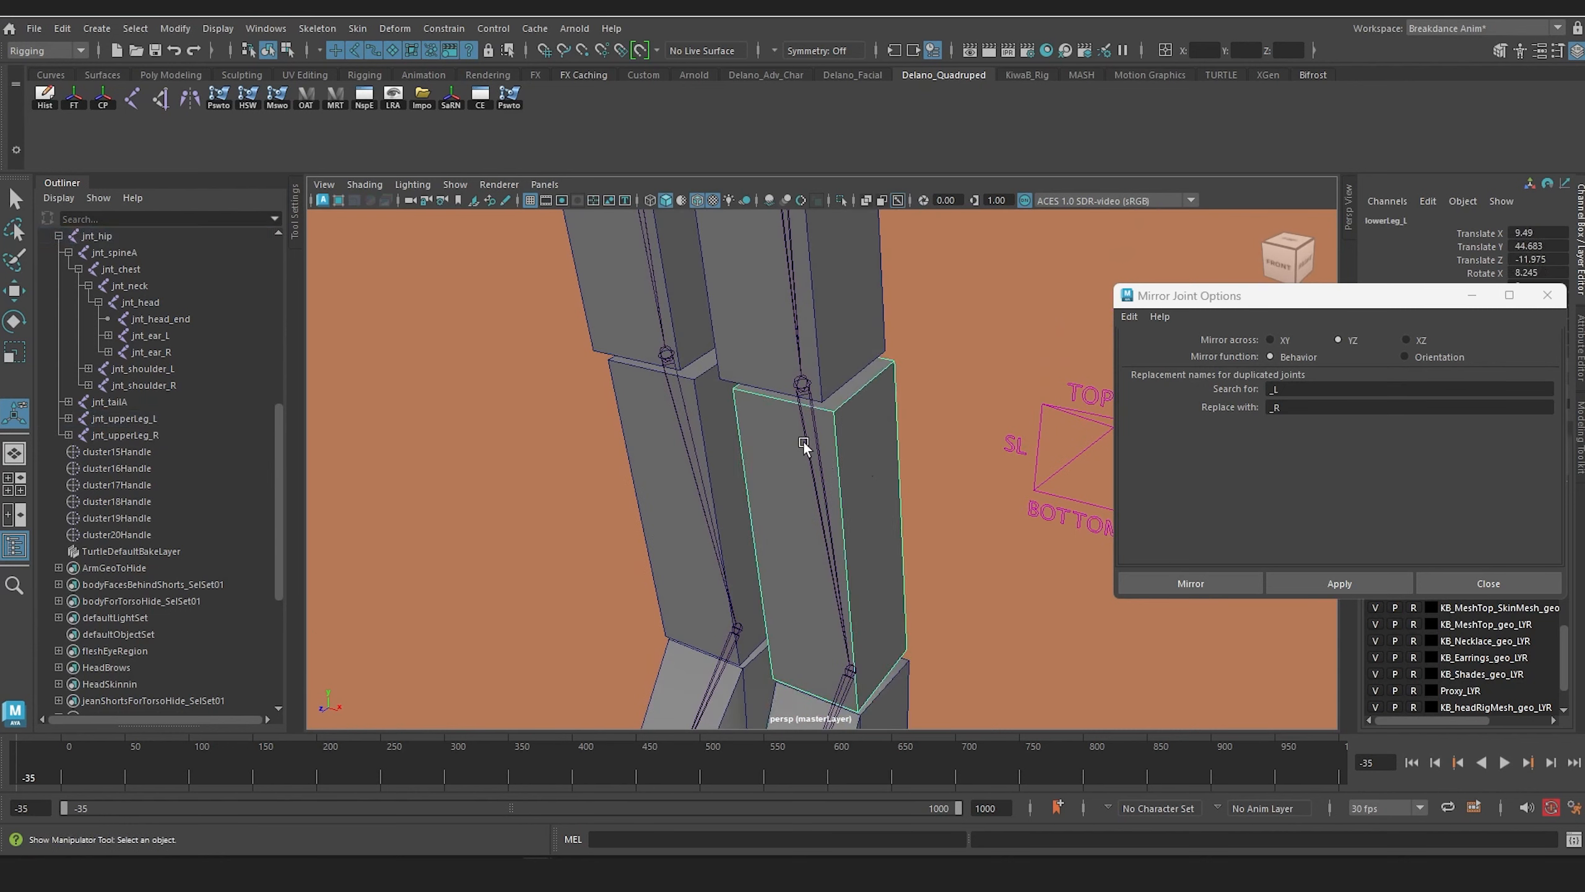
left_click(812, 465)
key("Down")
scroll(862, 459, "down", 3)
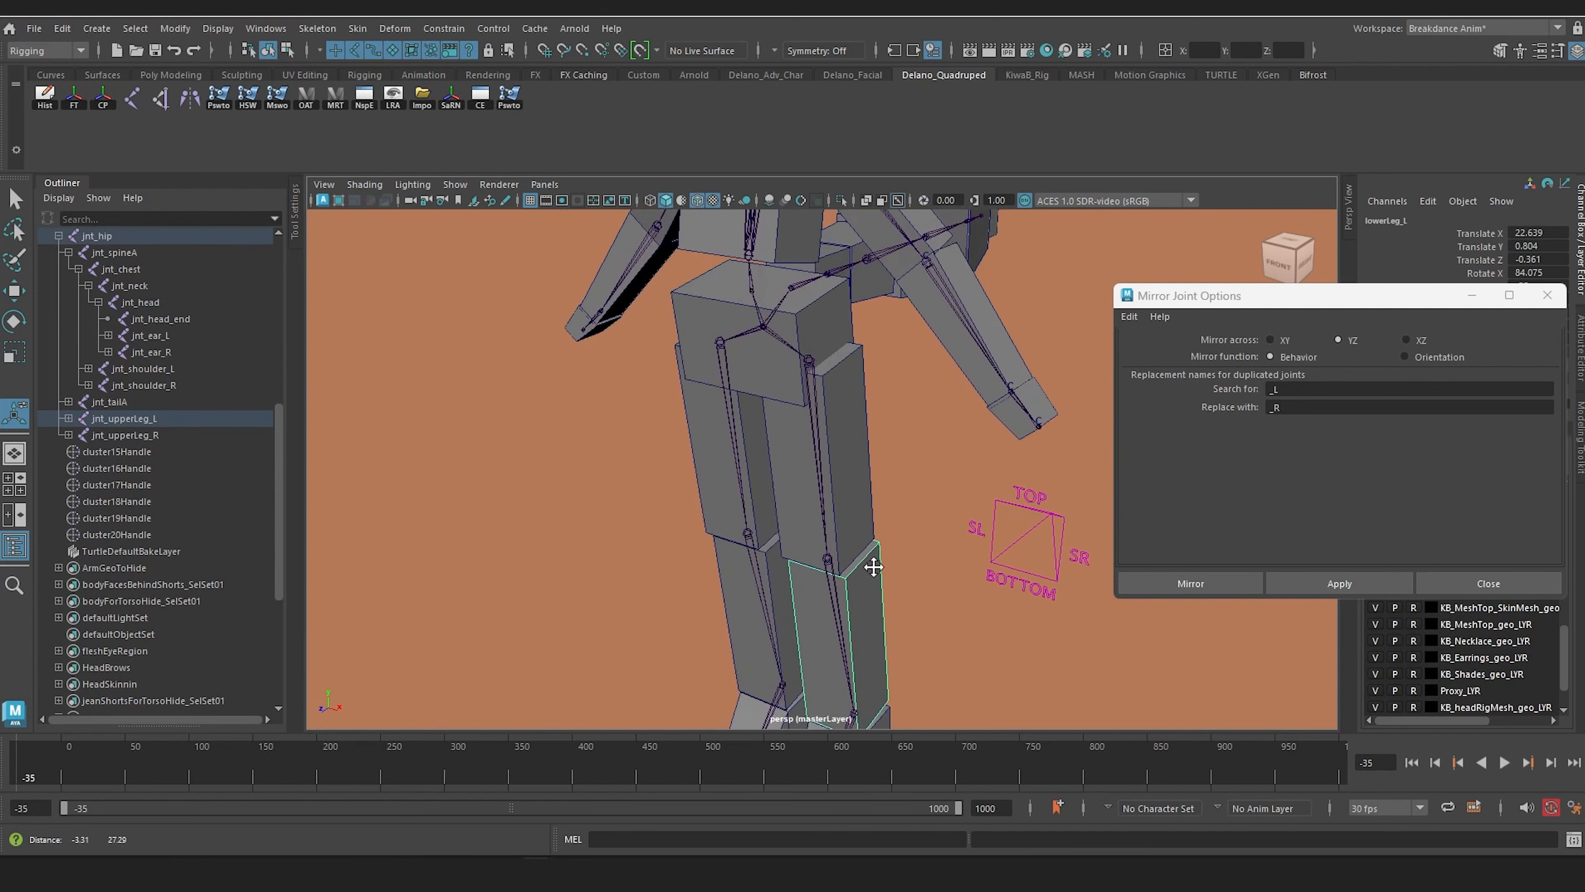
left_click(831, 494)
key("p")
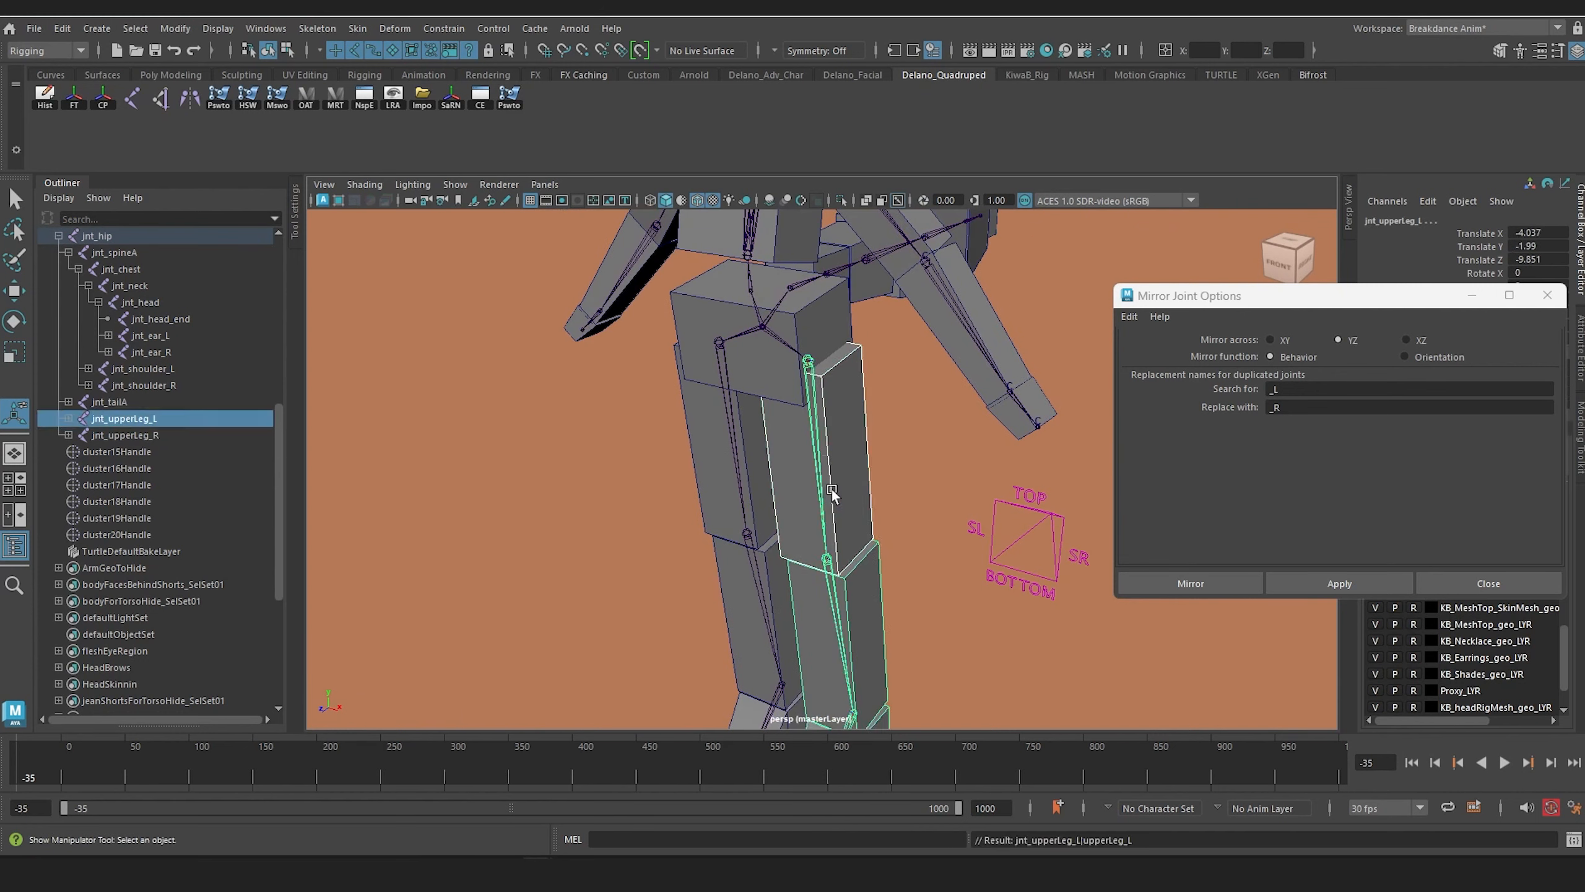
Step: Parent the right toe box to jnt_ball_R and the foot_R box to the right ankle joint
middle_click_drag(741, 608, 765, 435, "alt")
scroll(780, 496, "up", 3)
left_click_drag(740, 565, 680, 652, "alt")
left_click(712, 608)
left_click(726, 597)
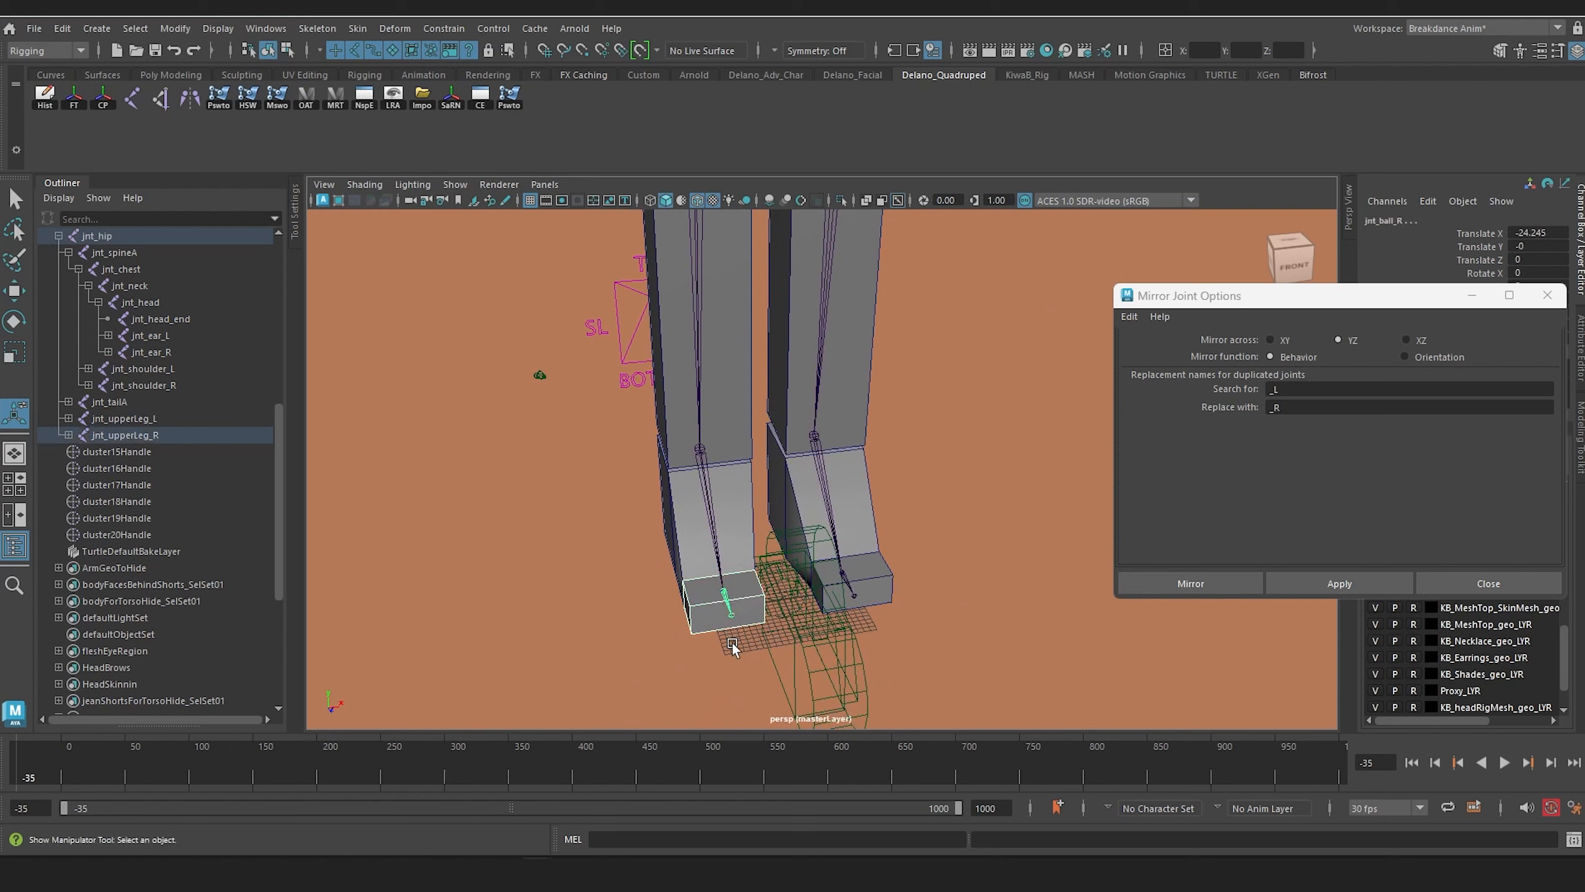
key("p")
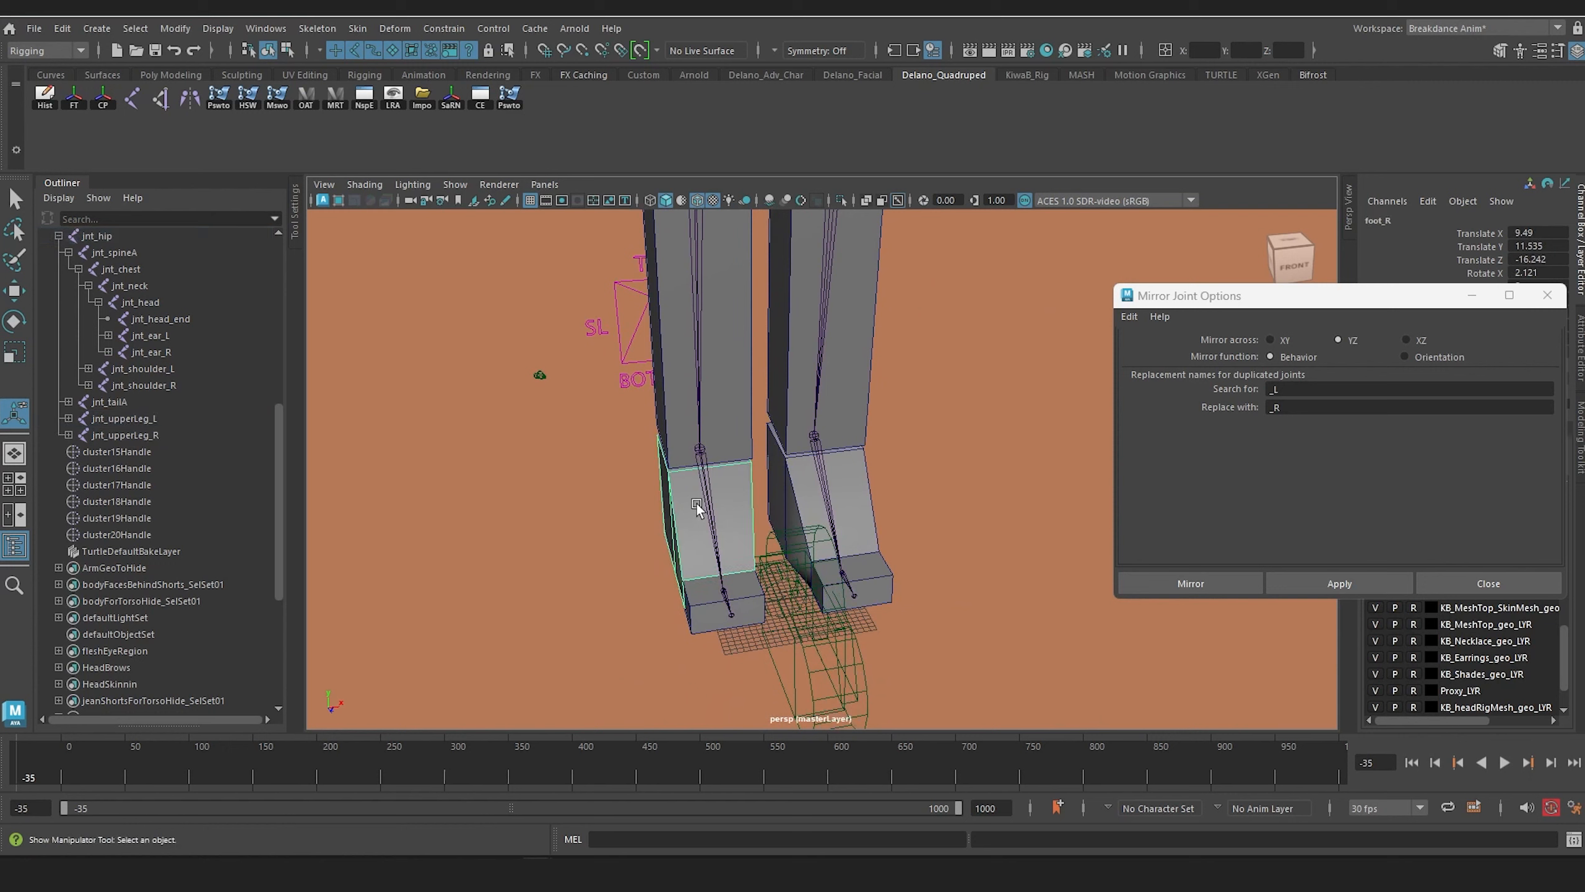
left_click(706, 502)
key("p")
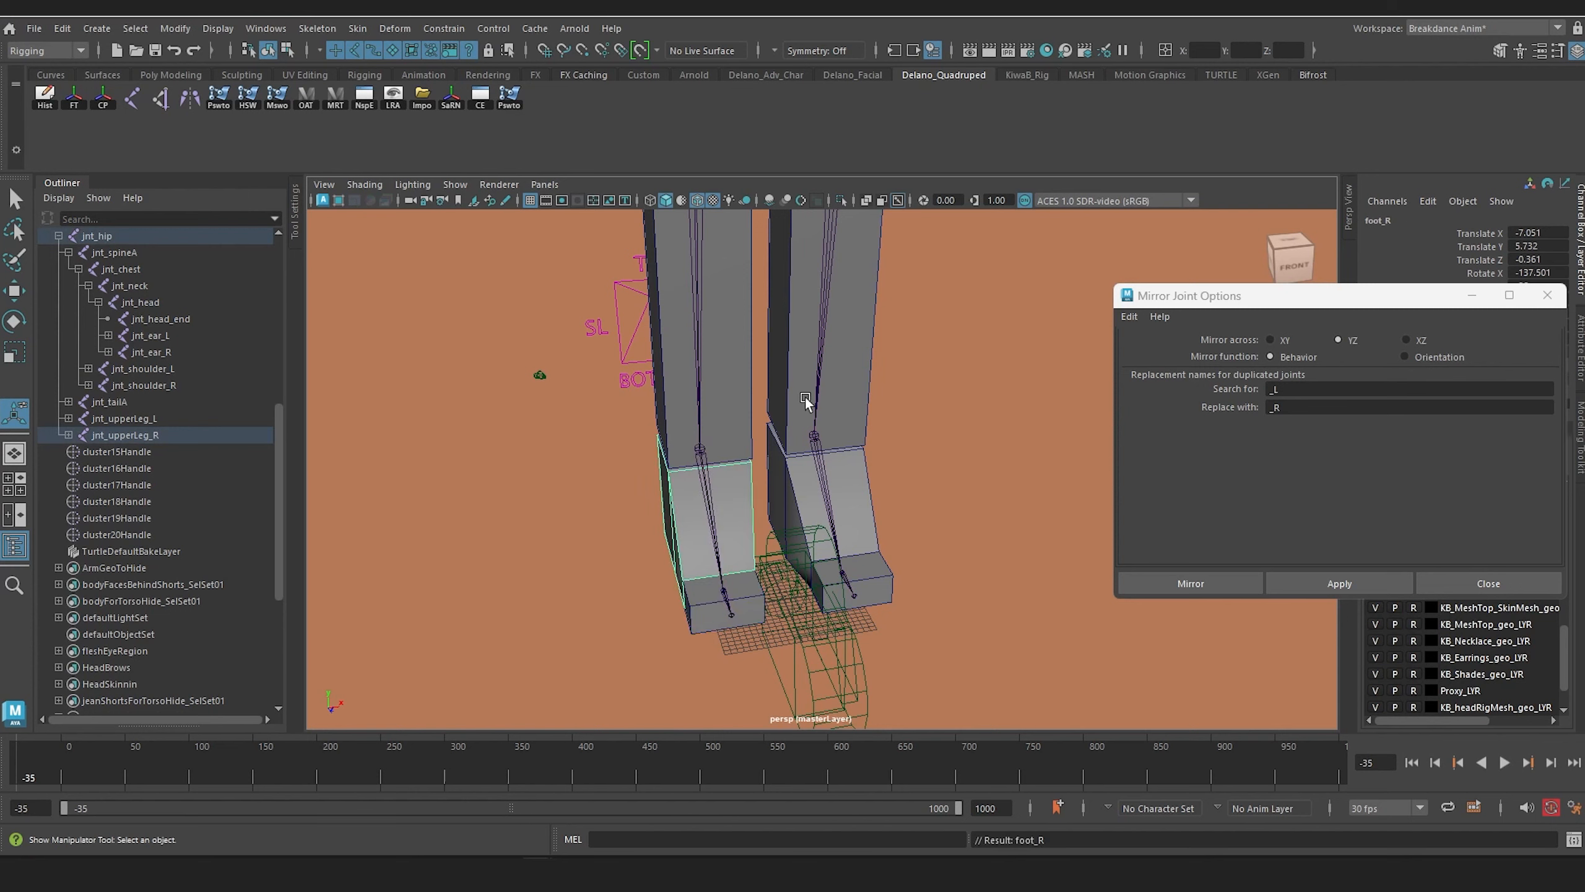
Step: Parent the right lower-leg box to jnt_lowerLeg_R and the right upper-leg box to jnt_upperLeg_R
middle_click_drag(805, 397, 869, 639, "alt")
left_click(781, 478)
left_click(759, 466, "shift")
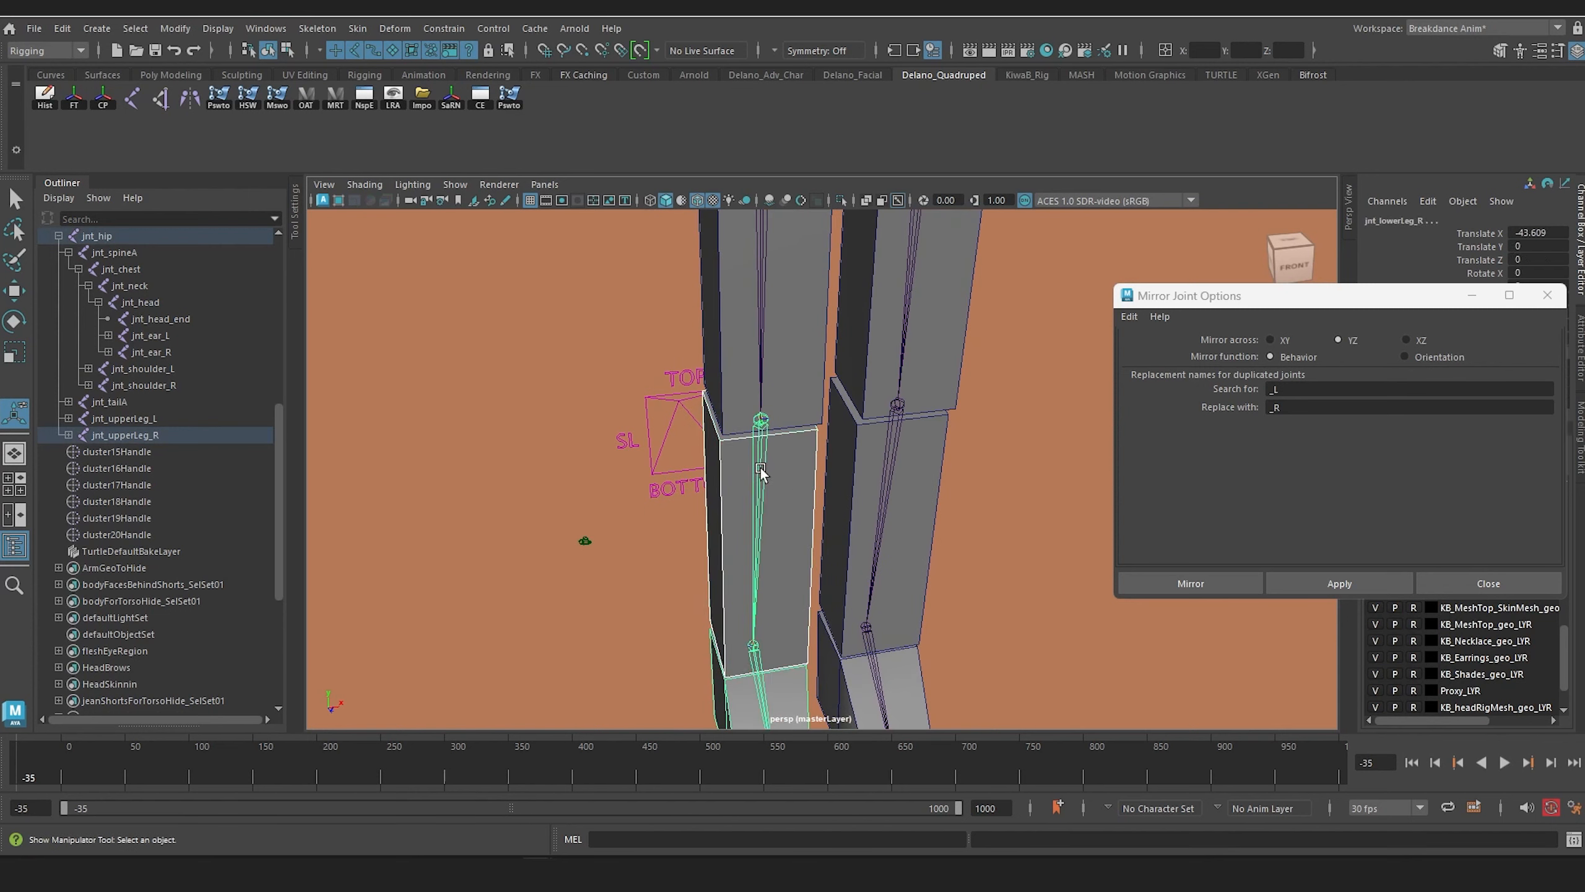
key("p")
scroll(761, 468, "down", 5)
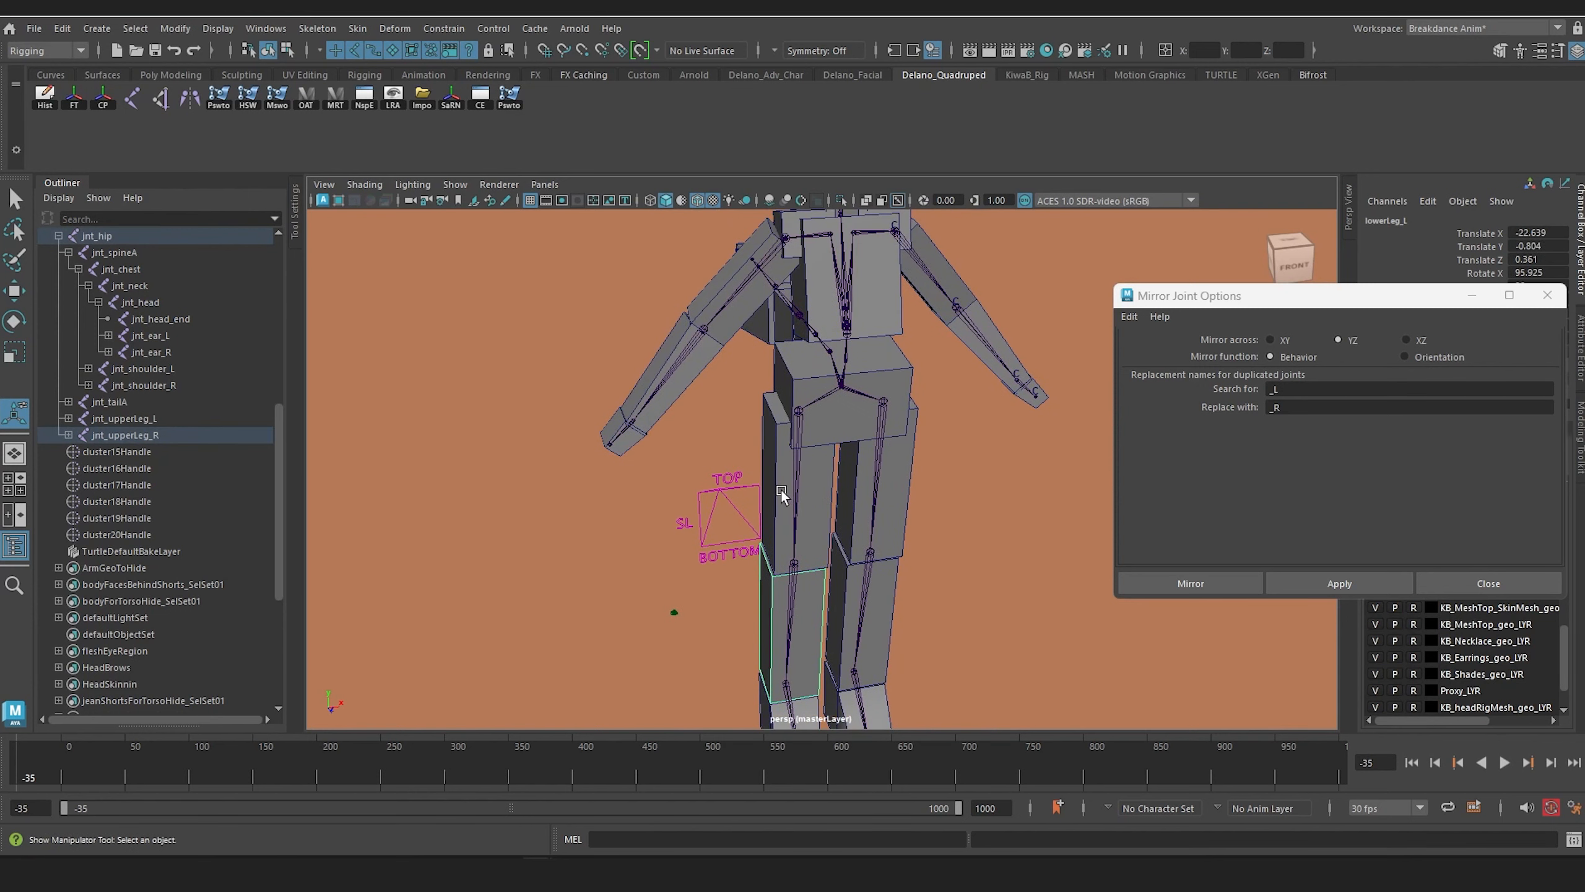
left_click(799, 516)
key("p")
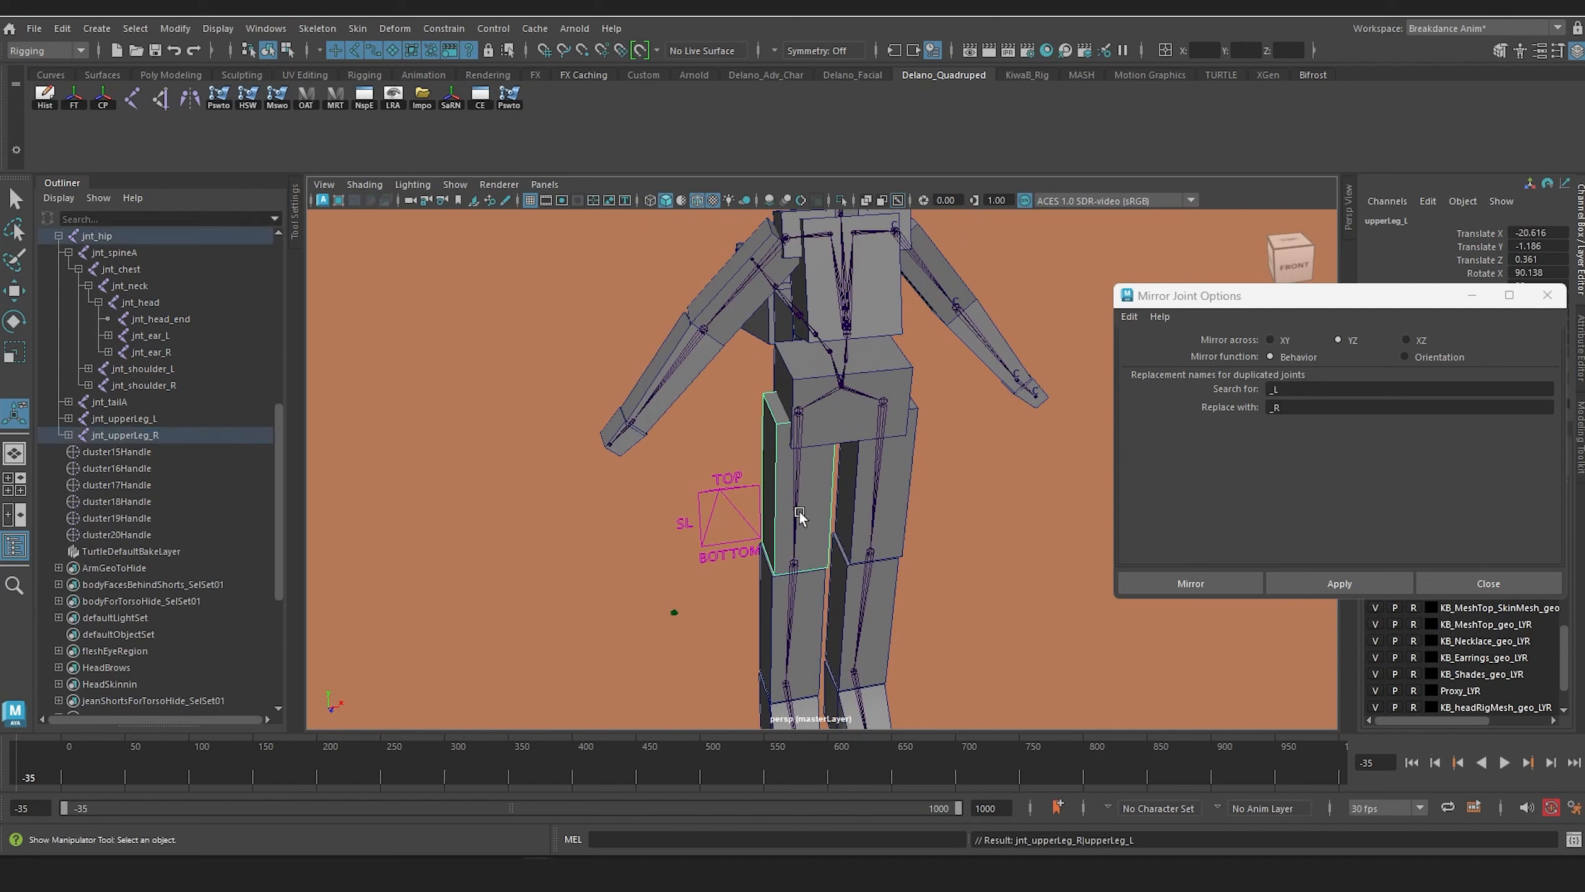
Step: Parent the hip box to jnt_hip
middle_click_drag(808, 412, 787, 549, "alt")
right_click_drag(787, 550, 899, 531, "alt")
left_click_drag(899, 531, 805, 518, "alt")
middle_click_drag(805, 519, 913, 503, "alt")
right_click_drag(912, 503, 999, 618, "alt")
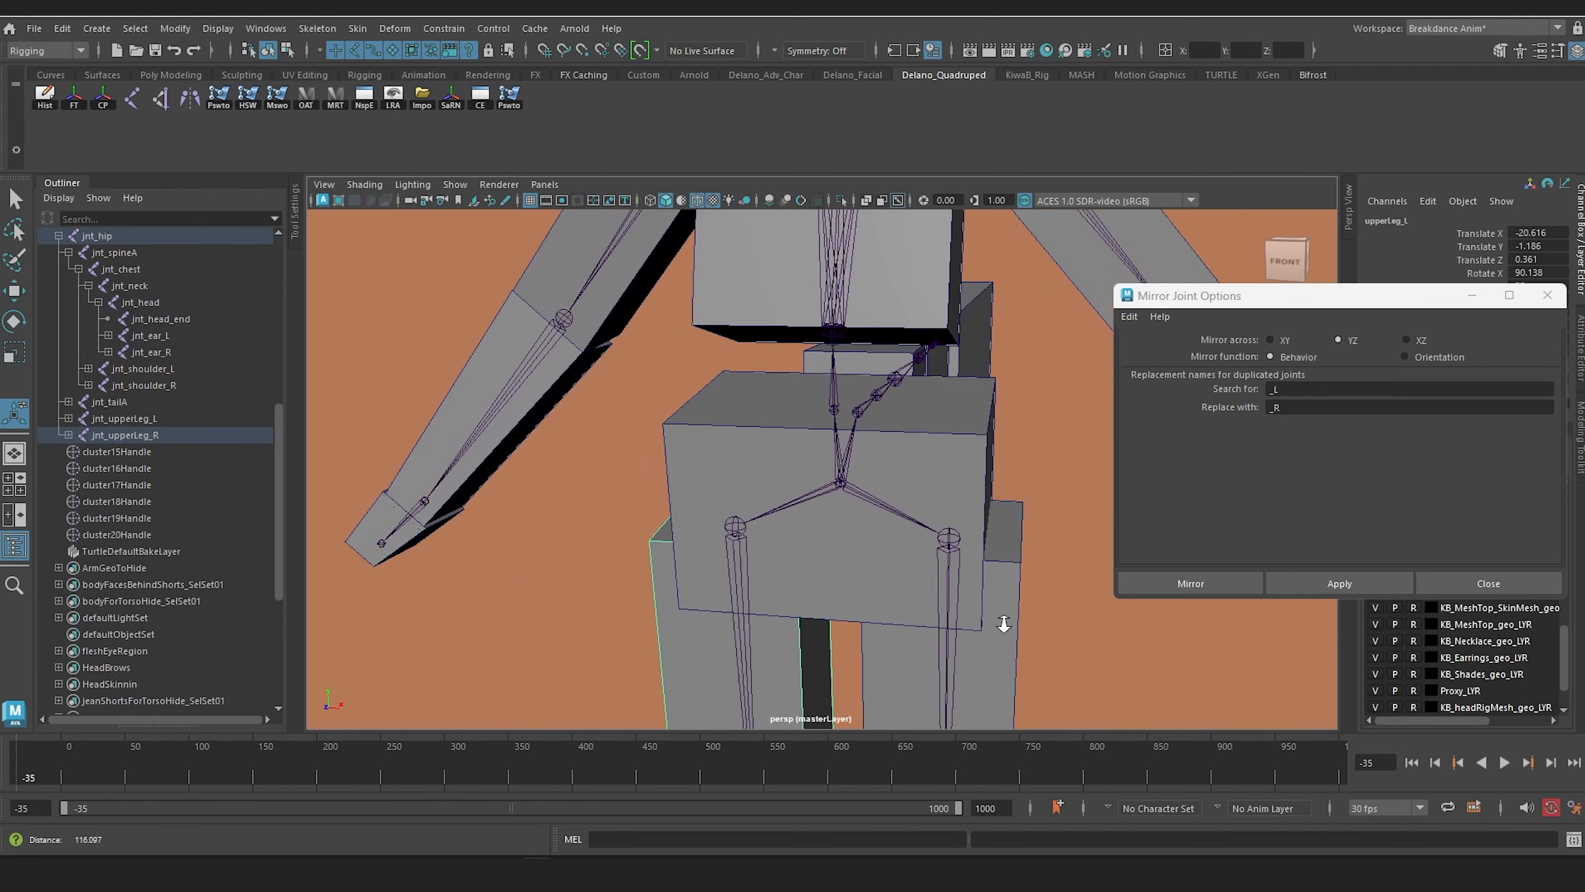
left_click(881, 513)
left_click(845, 487, "shift")
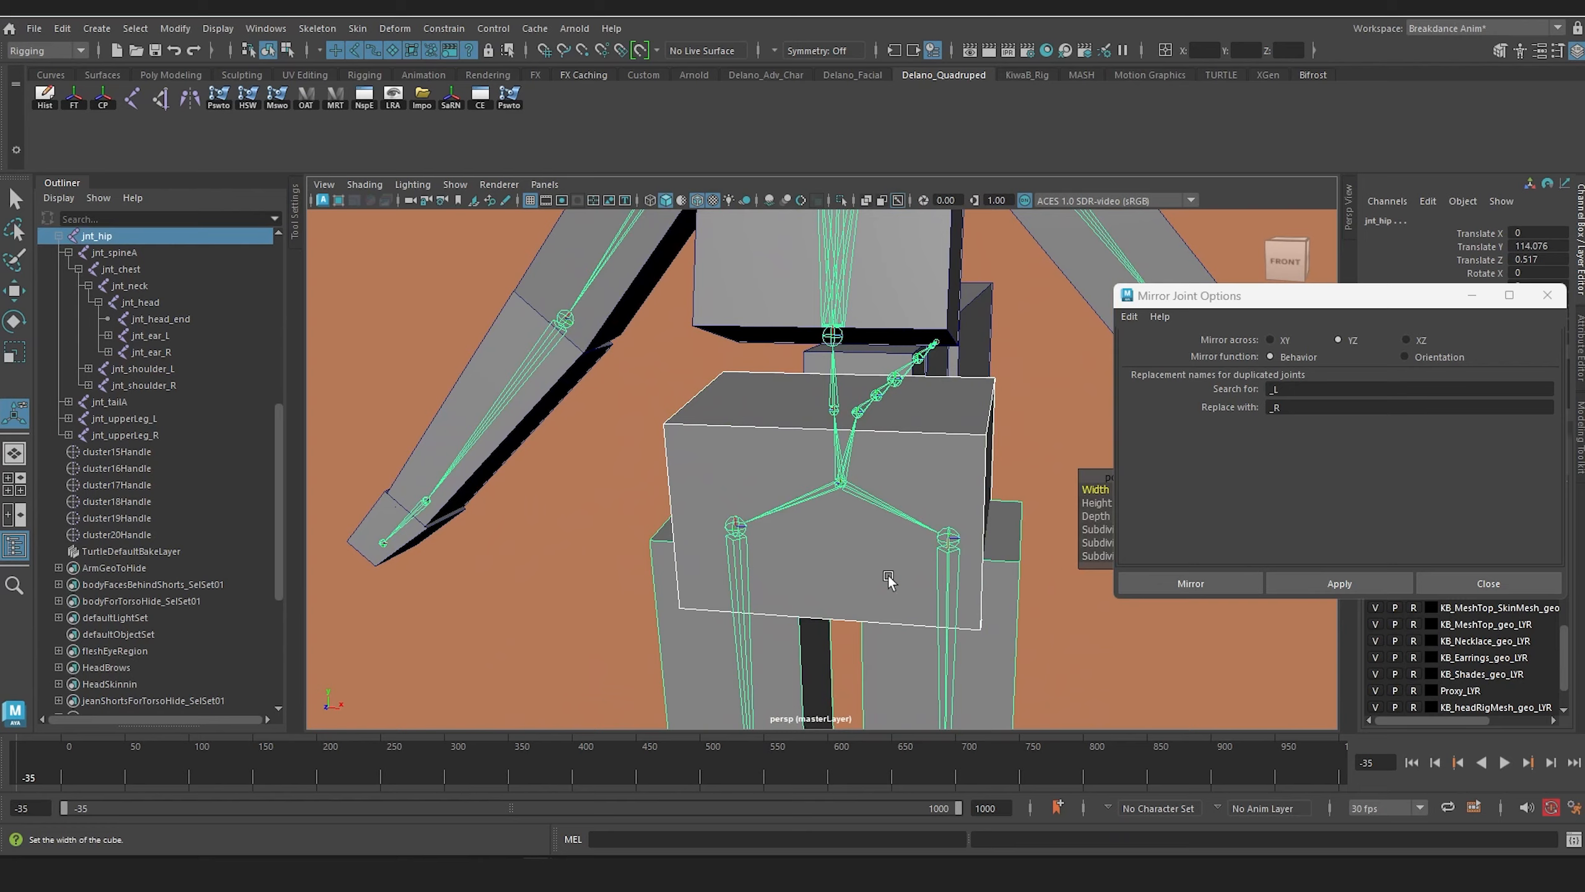
key("p")
Step: Parent the chest box to jnt_chest
left_click_drag(889, 580, 807, 530, "alt")
left_click(824, 471)
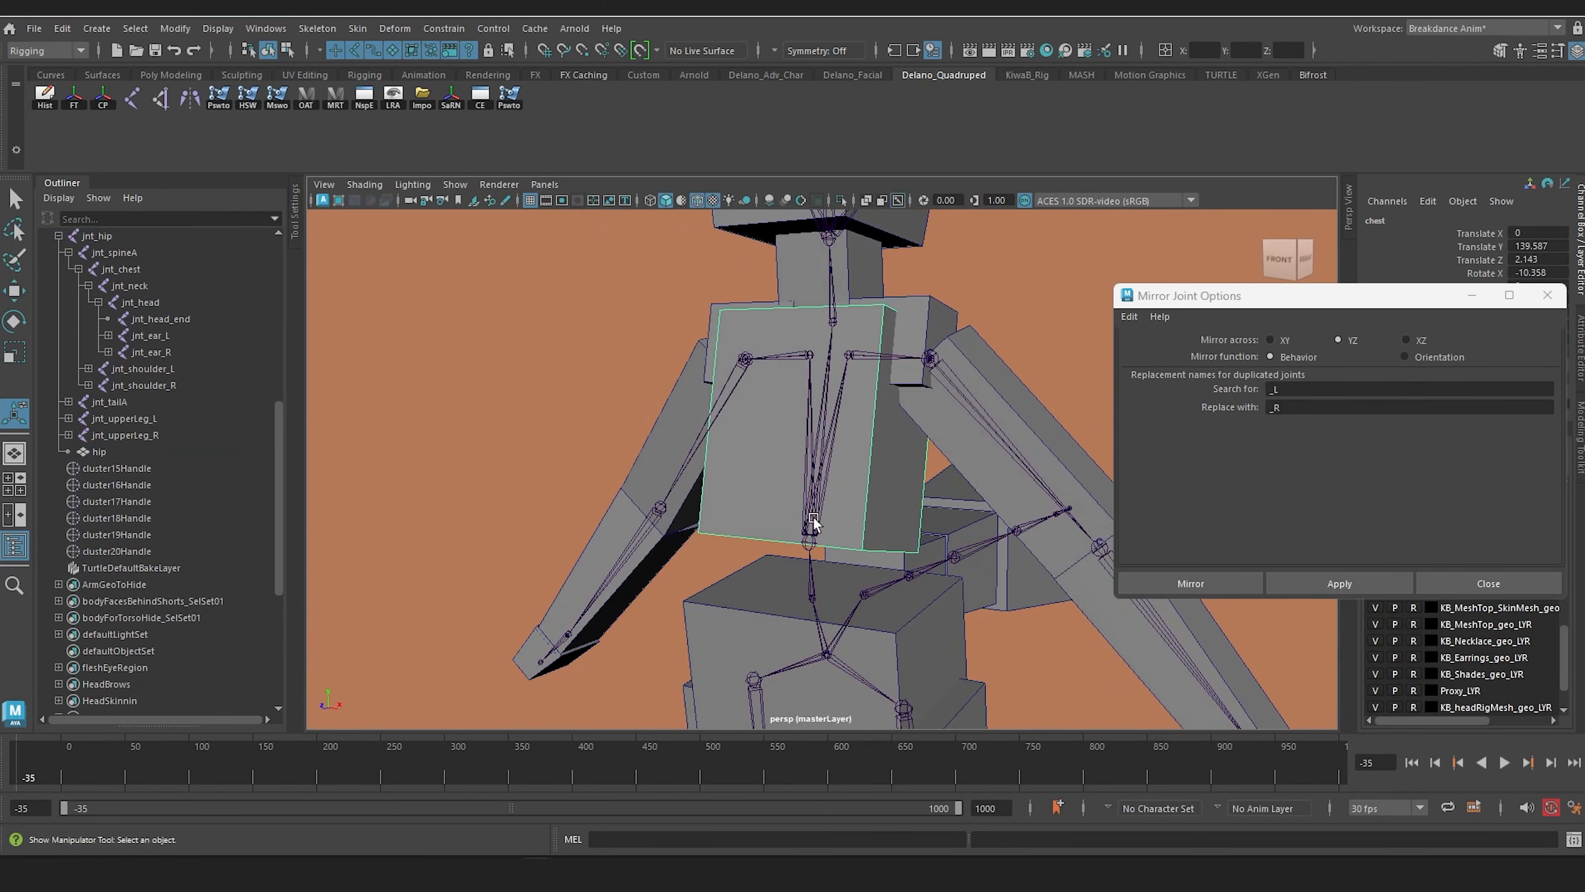
left_click(812, 518)
key("p")
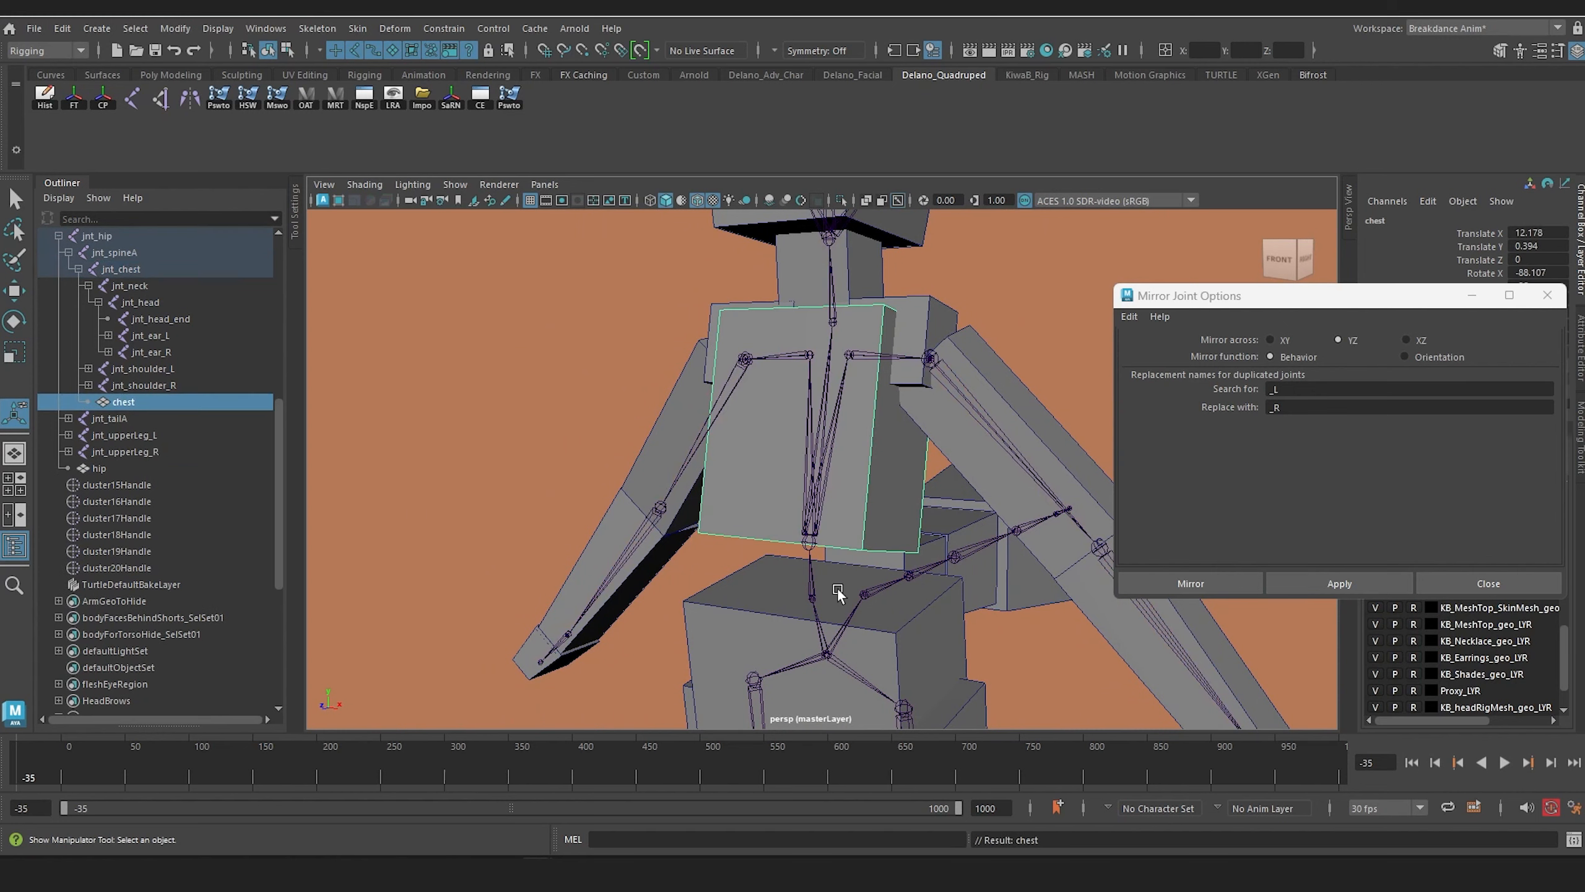
Step: Parent the left shoulder box to jnt_shoulder_L
left_click_drag(837, 588, 829, 437, "alt")
left_click(737, 456)
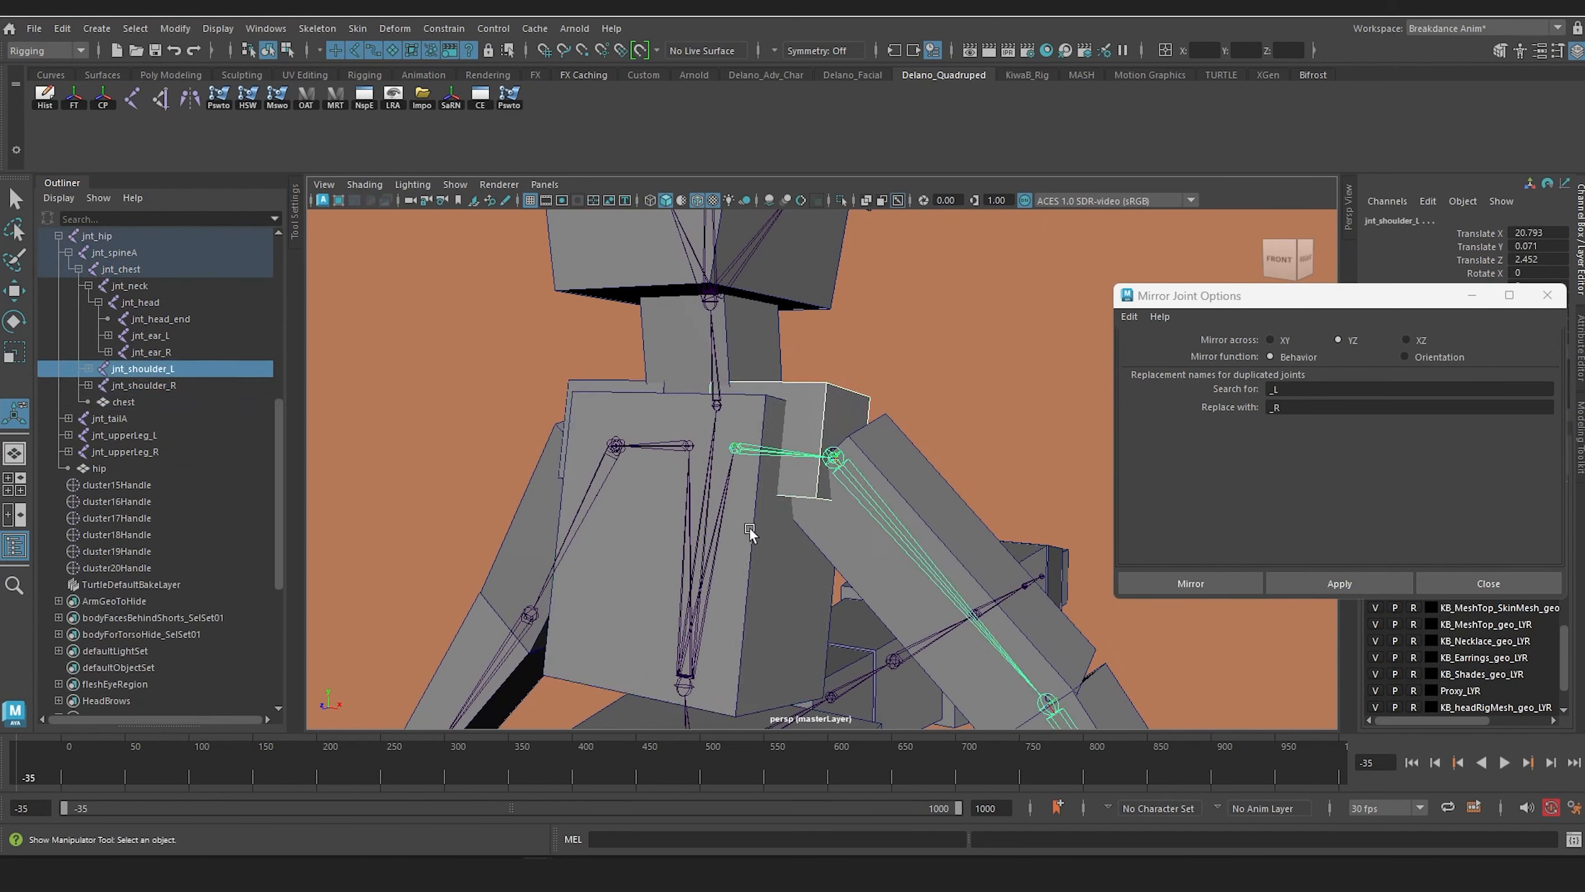
key("p")
Step: Parent the right shoulder box to jnt_shoulder_R
left_click_drag(633, 479, 689, 500, "alt")
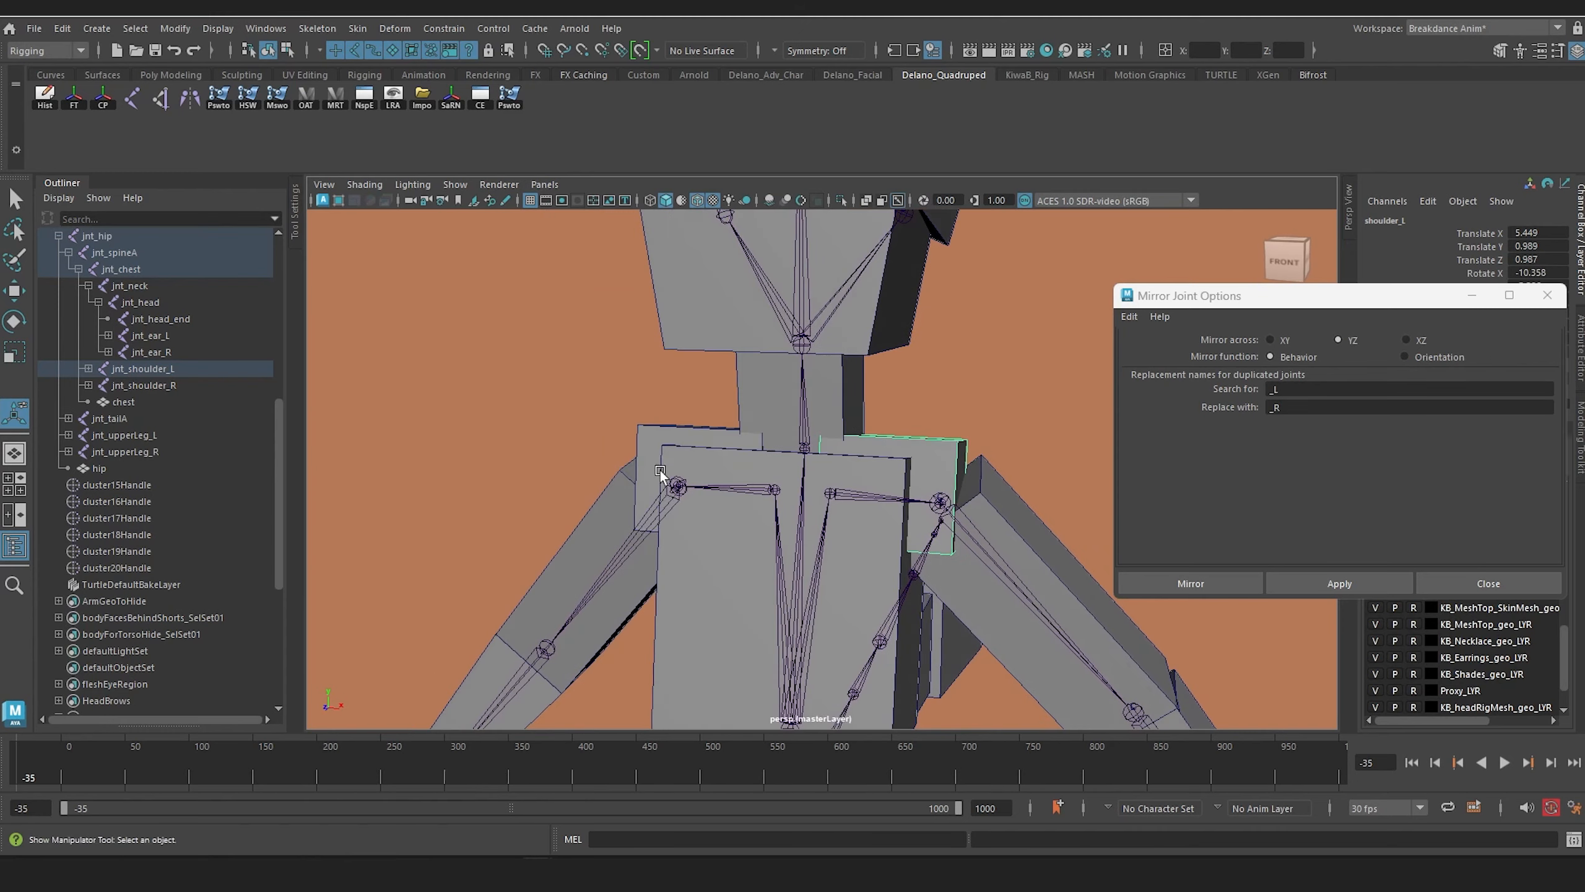
left_click(659, 473)
left_click(735, 490, "shift")
key("p")
Step: Parent the neck, head and ear boxes to their matching joints
left_click(765, 394)
left_click(803, 416, "shift")
key("p")
middle_click_drag(803, 418, 757, 555, "alt")
left_click(717, 437)
left_click(759, 417, "shift")
key("p")
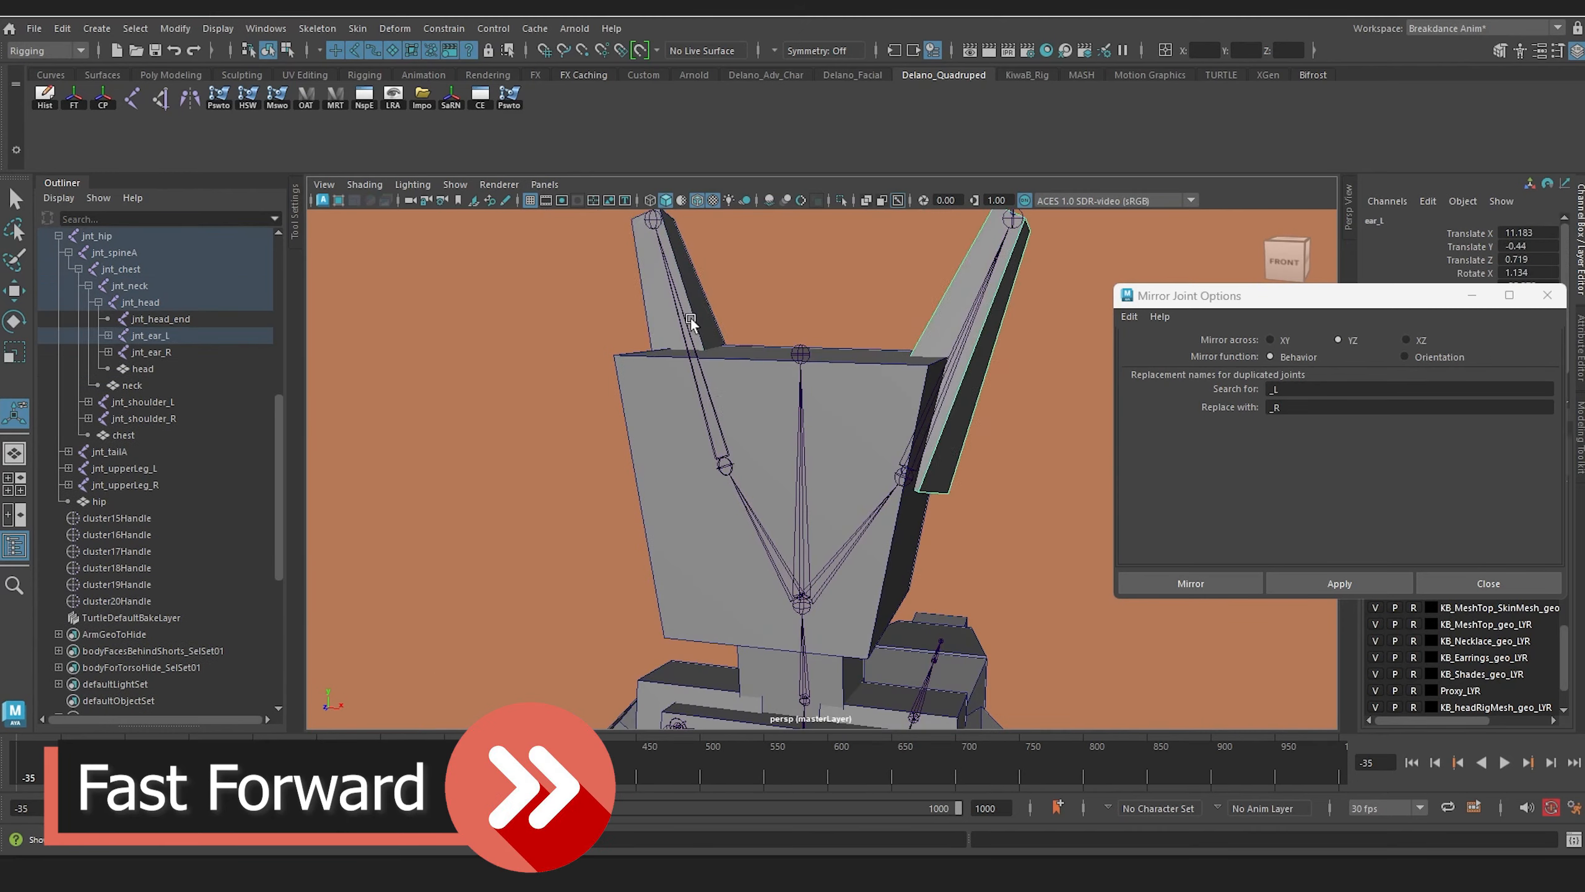
Step: Parent the left arm's boxes to their matching joints, including the left hand box to jnt_hand_L
key("p")
middle_click_drag(868, 631, 803, 414, "alt")
left_click(786, 340)
left_click(758, 359, "shift")
key("p")
left_click(927, 506)
left_click(896, 532, "shift")
Step: Parent the right hand box to the right hand joint and the right lower-arm box to jnt_lowerArm_R
key("p")
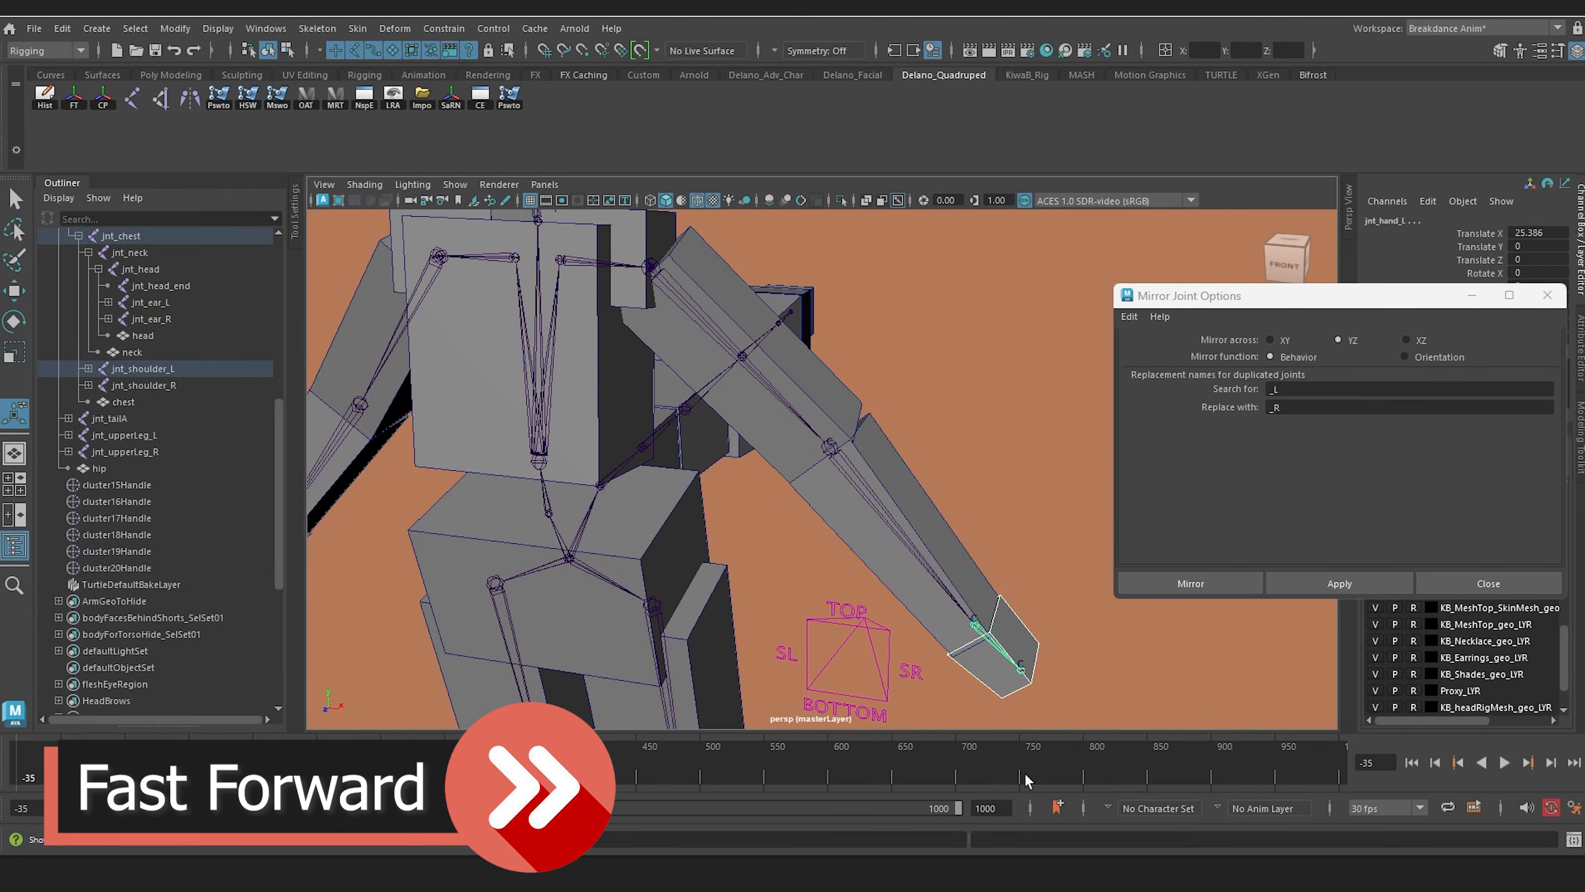
left_click(467, 564)
left_click(485, 586, "shift")
key("p")
left_click(618, 470)
left_click(626, 417, "shift")
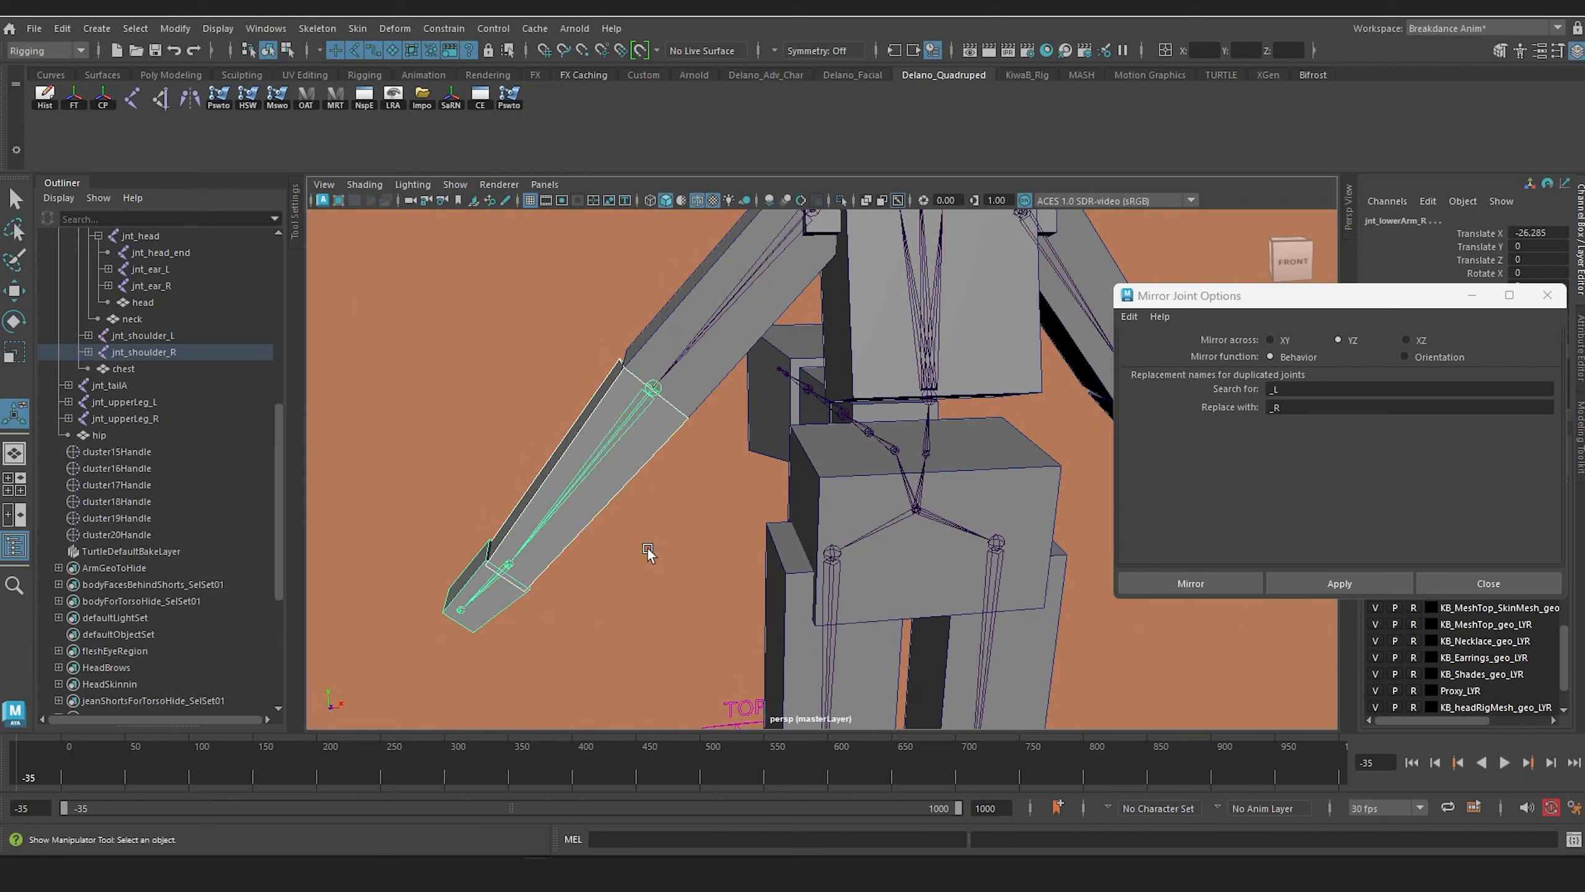
key("p")
Step: Parent the right upper-arm box to the right upper-arm joint
left_click(752, 280)
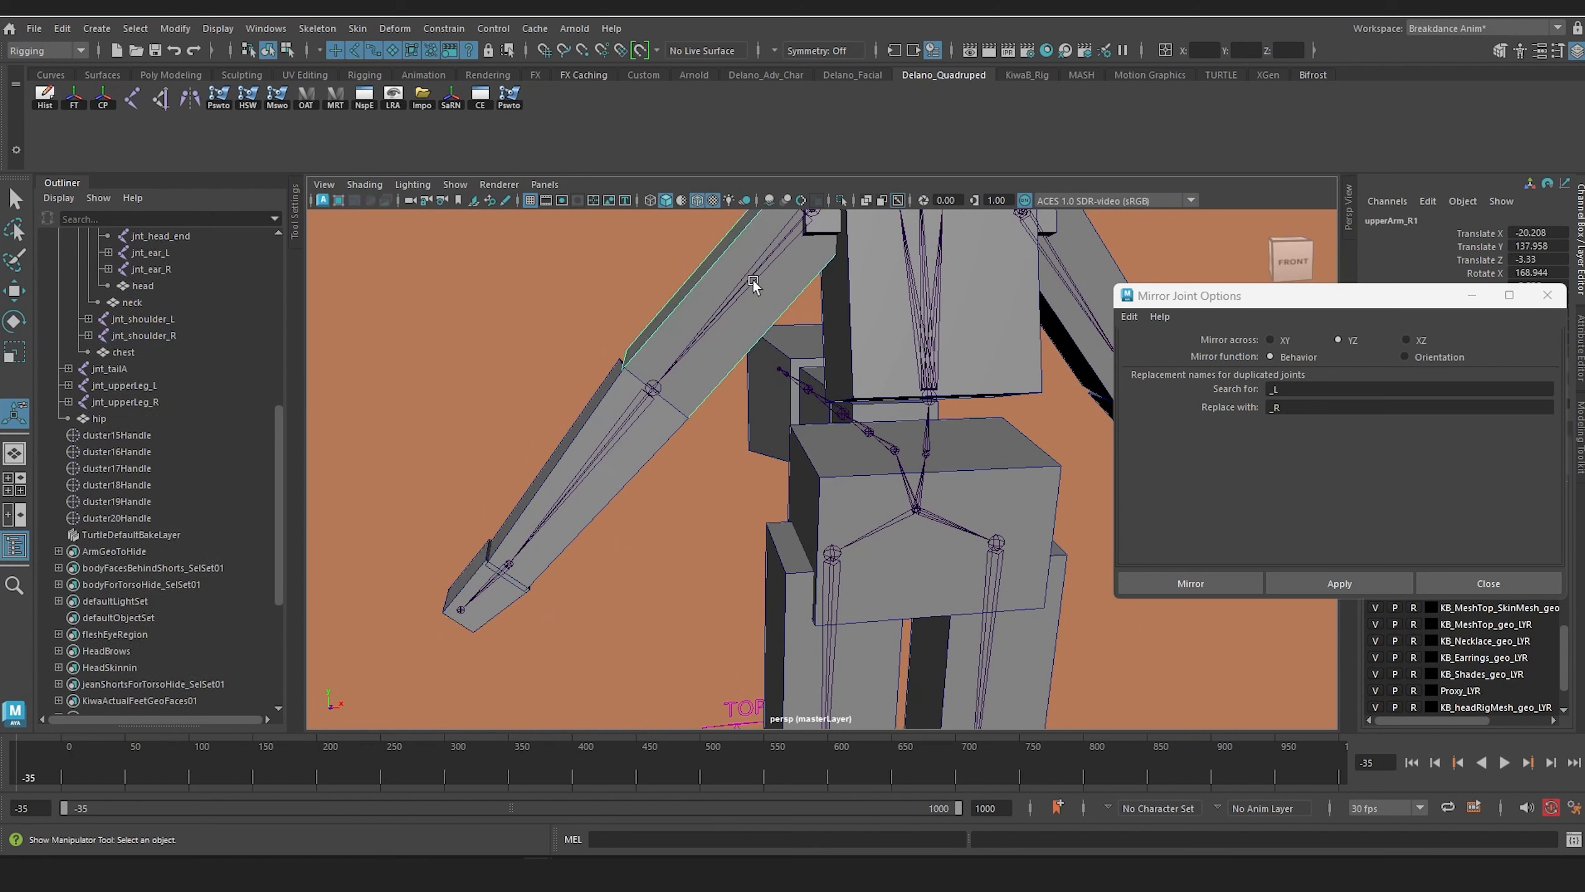
left_click(786, 353, "shift")
key("p")
Step: Parent the two tail boxes nearest the hip to their matching joints, starting with the base box to jnt_tailA
left_click_drag(785, 352, 757, 520, "alt")
right_click_drag(757, 520, 833, 531, "alt")
left_click(837, 513)
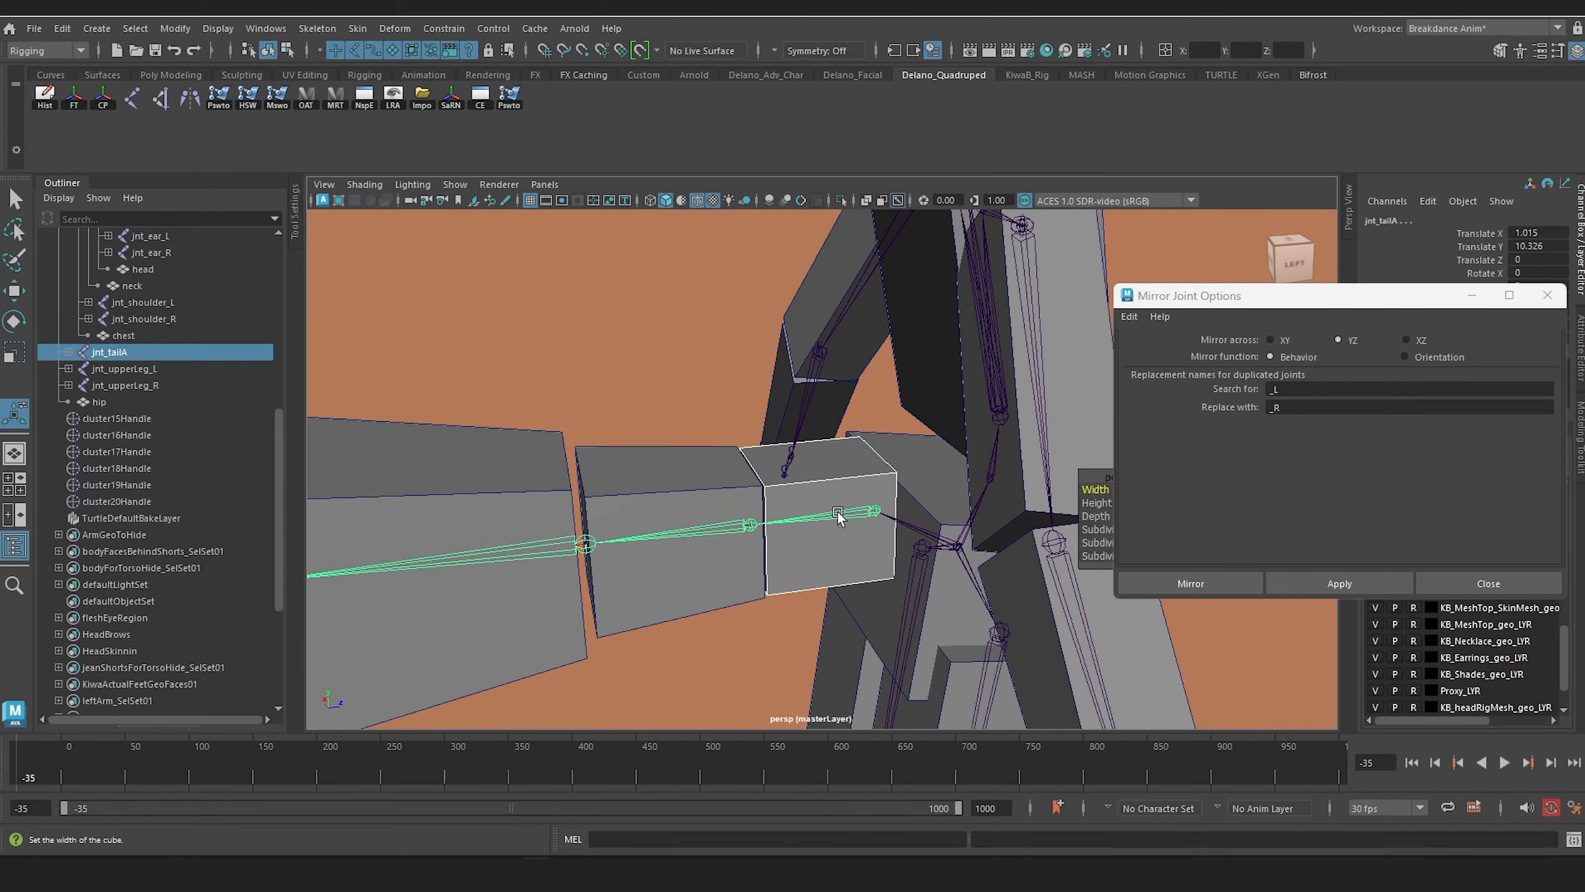
key("p")
left_click(717, 580)
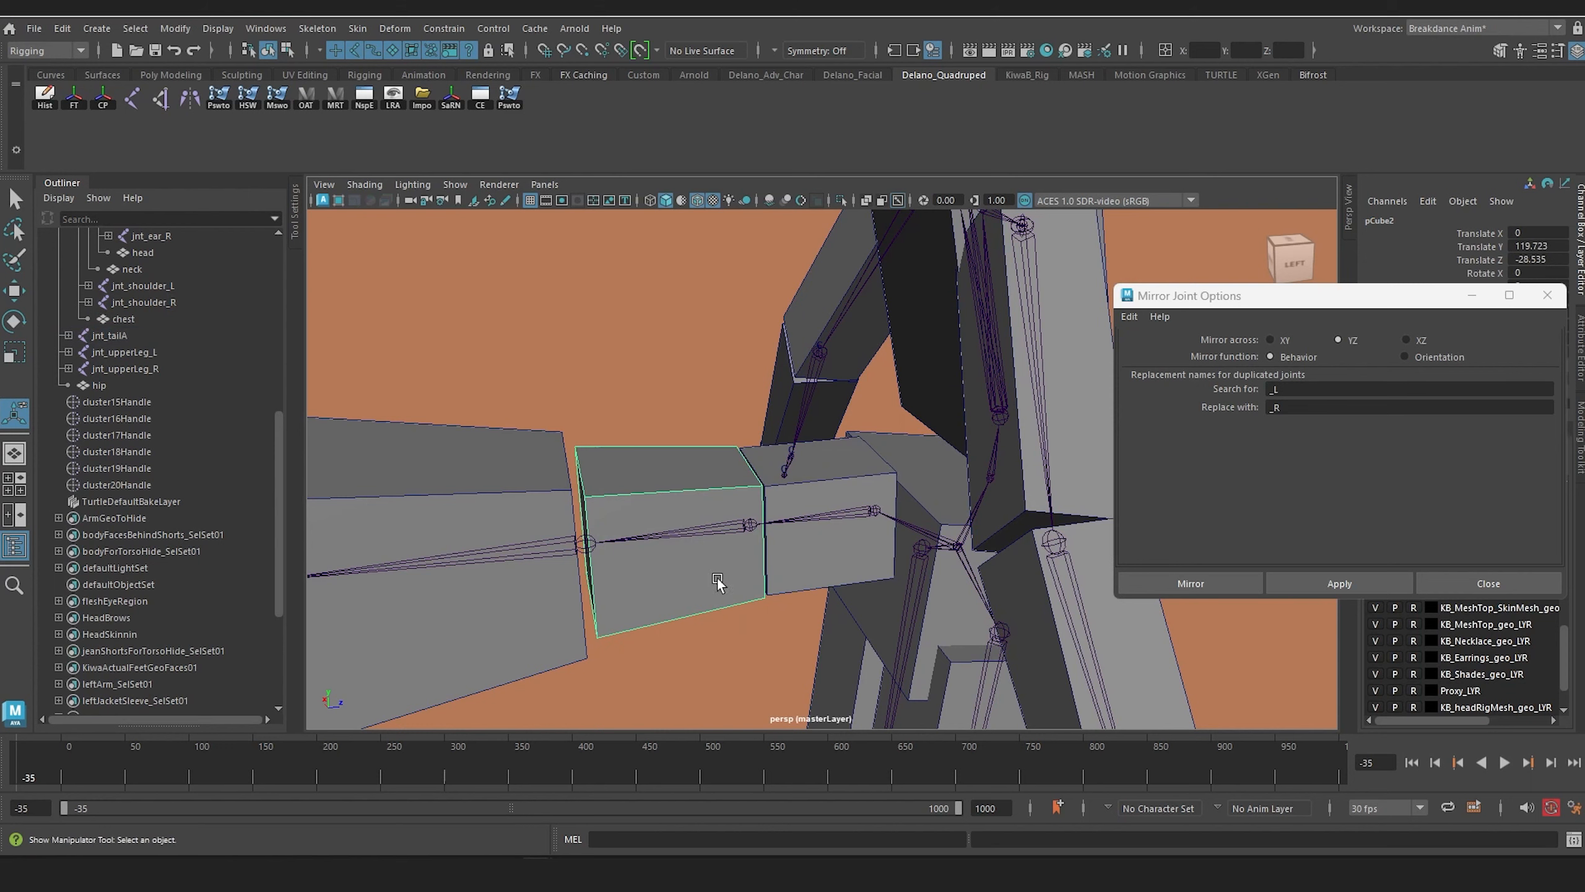
left_click(705, 535, "shift")
key("p")
Step: Parent the remaining tail boxes, from the one at jnt_tailC out to the tip, to their matching joints
middle_click_drag(704, 541, 811, 540, "alt")
left_click(746, 564)
left_click(743, 528, "shift")
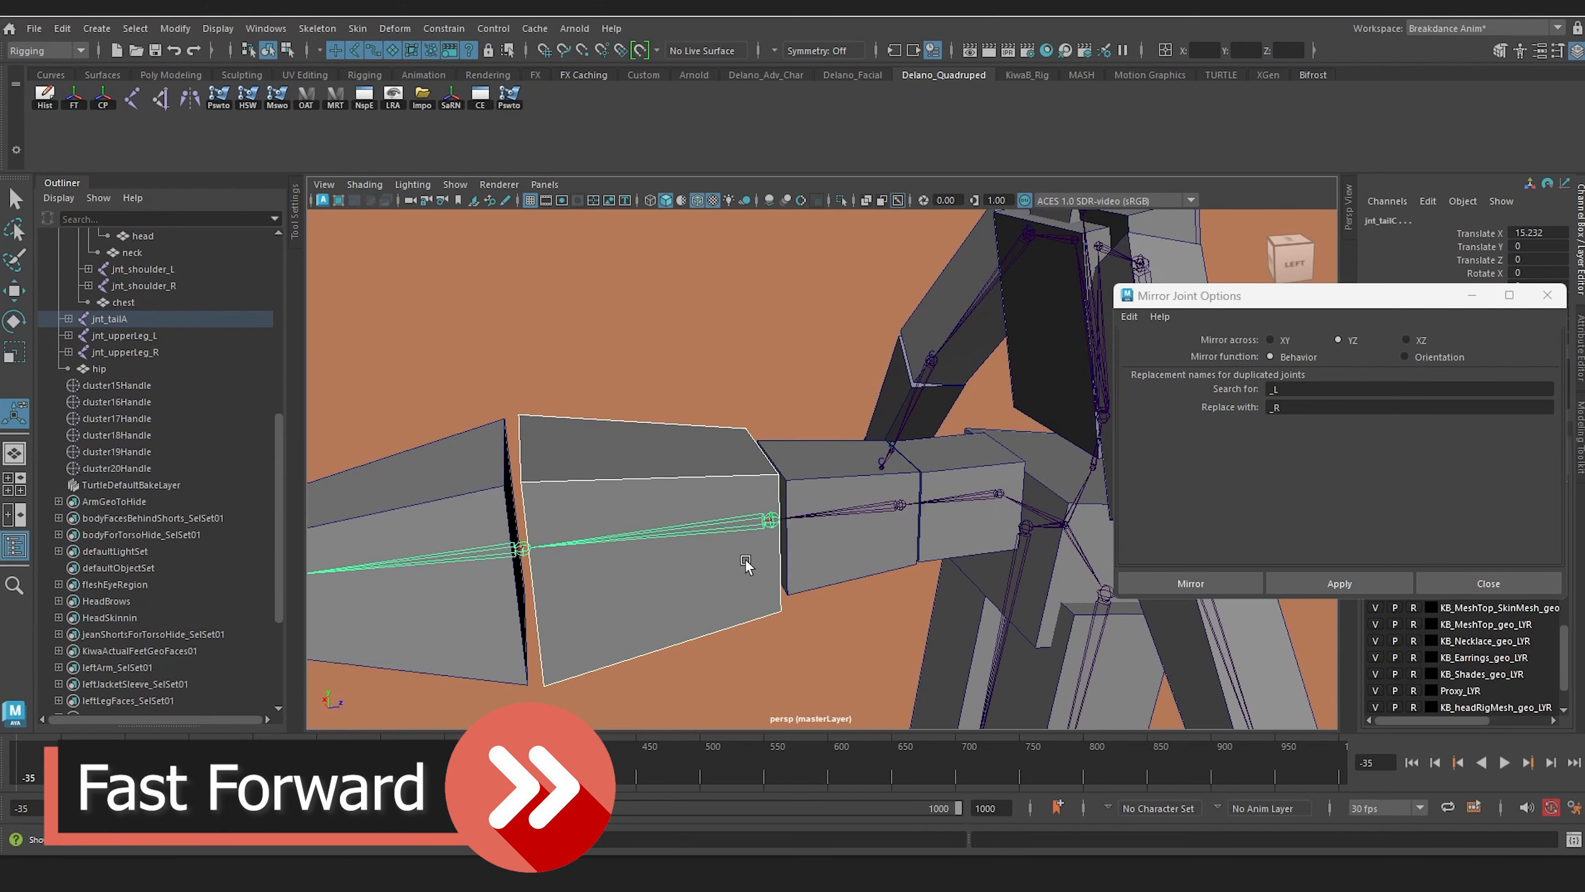
key("p")
left_click(476, 577)
left_click(477, 552, "shift")
key("p")
left_click(519, 517)
left_click(532, 527, "shift")
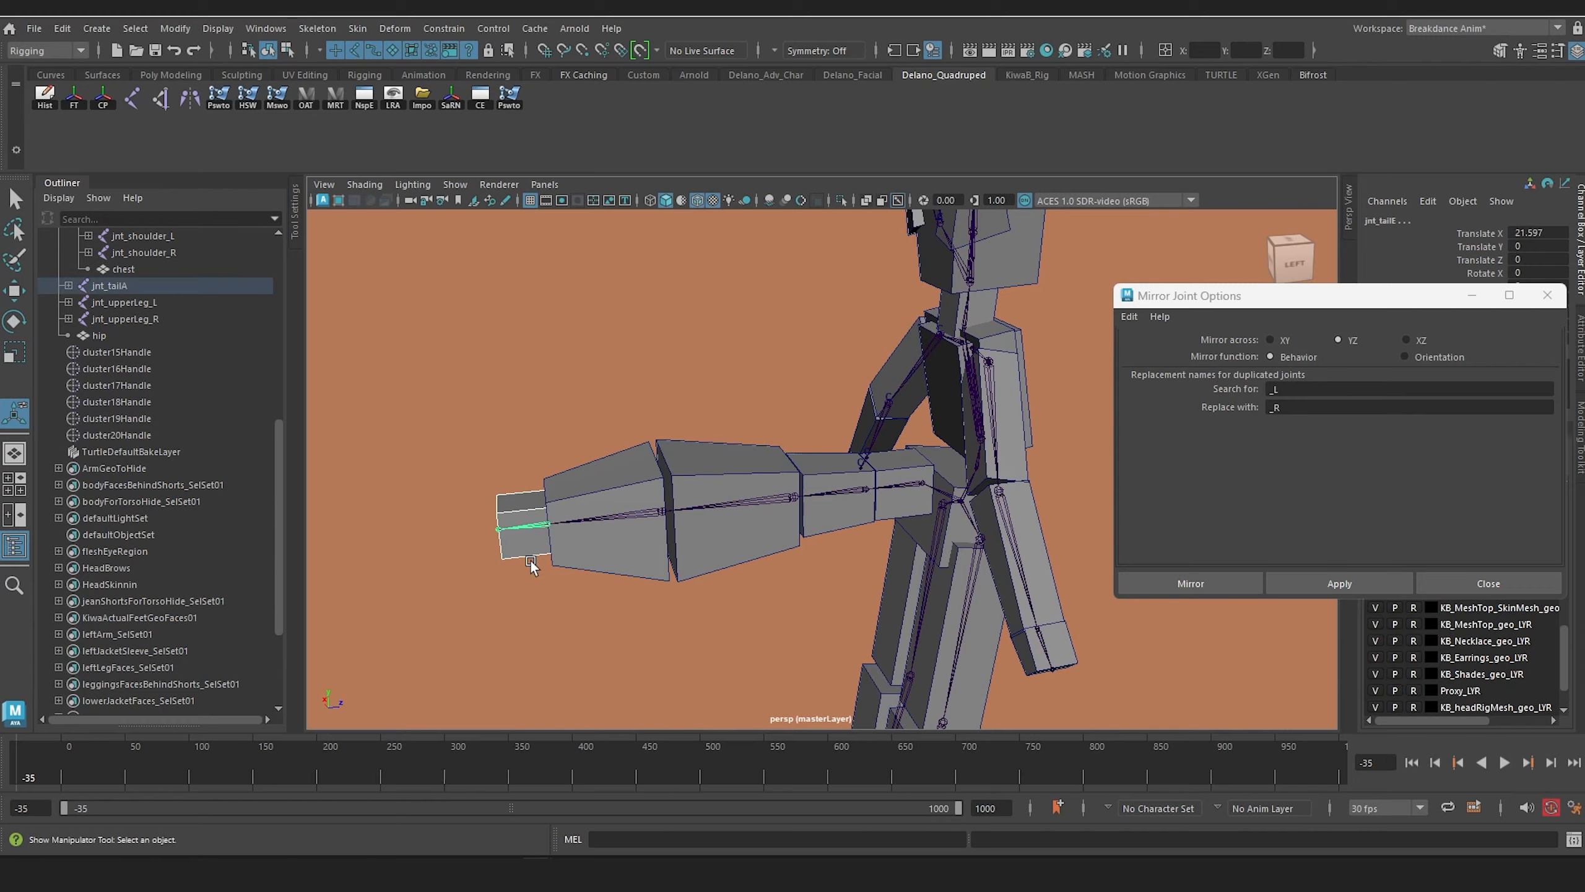
key("p")
Step: Test the proxy rig's upper body by rotating joints including jnt_upperArm_L, and undo the rotations
scroll(732, 558, "down", 4)
left_click_drag(730, 549, 602, 493, "alt")
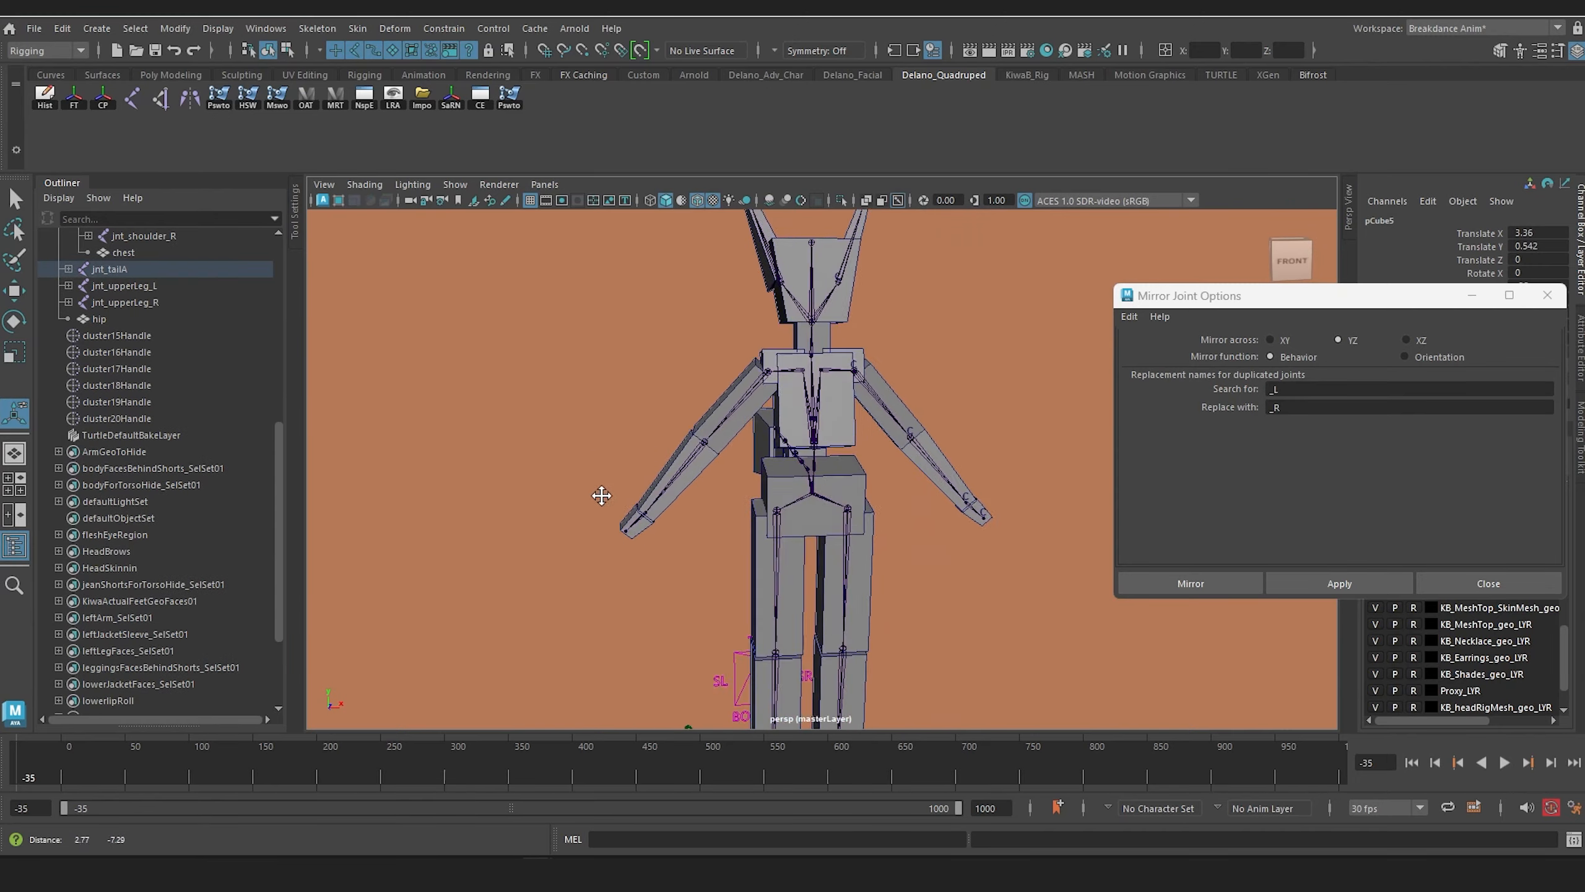
middle_click_drag(602, 492, 583, 428, "alt")
left_click(785, 433)
scroll(821, 495, "down", 3)
key("e")
left_click_drag(815, 407, 427, 268)
key("ctrl+z")
scroll(874, 441, "up", 4)
left_click(658, 348)
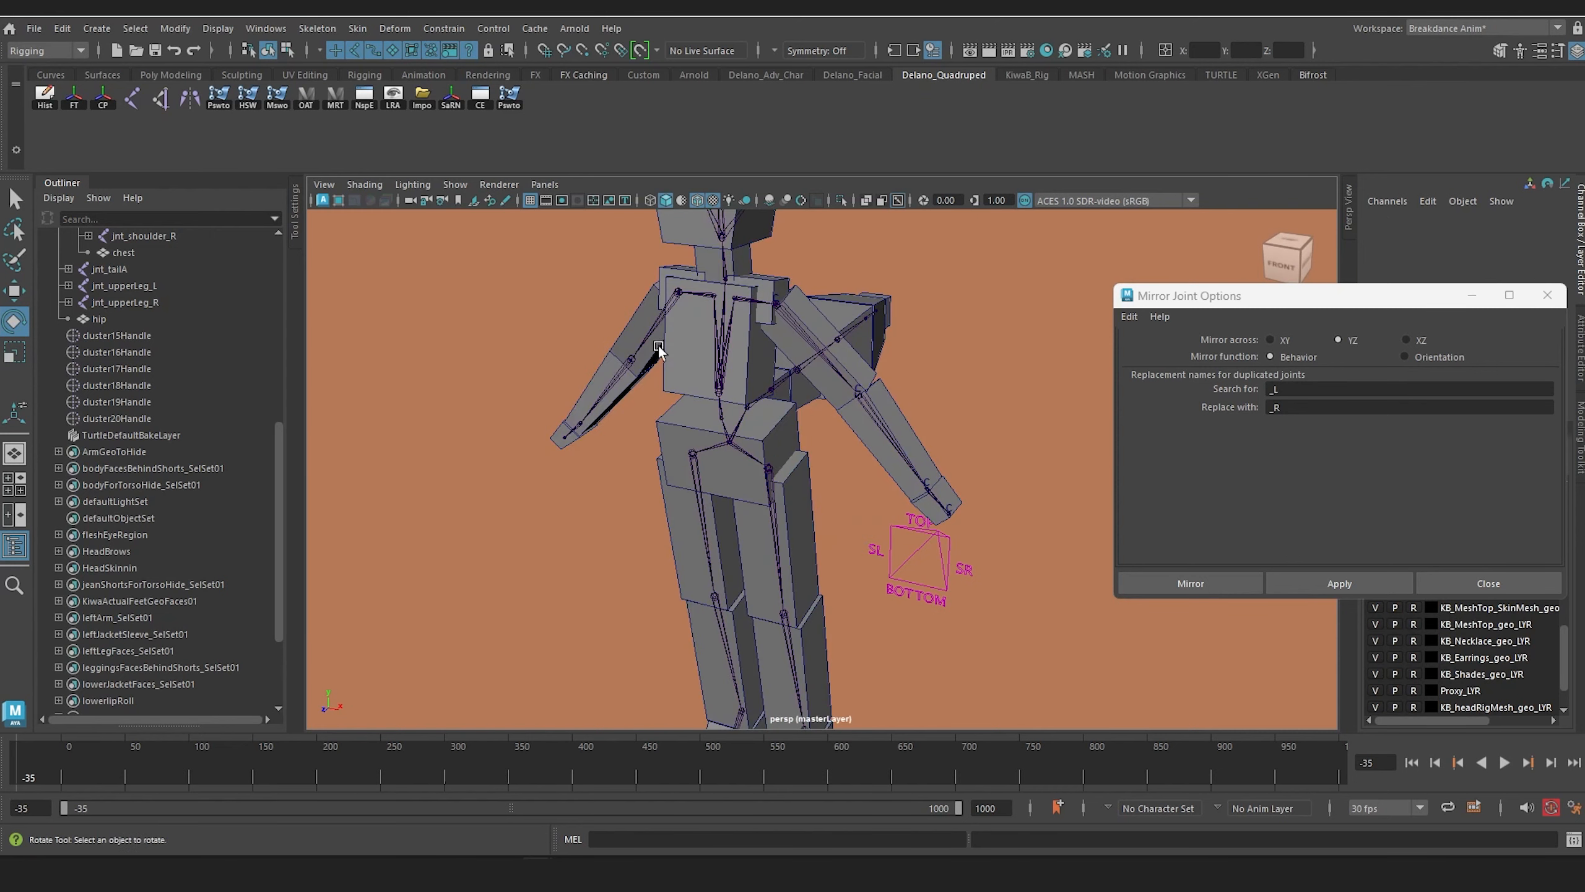
left_click(789, 312)
scroll(795, 413, "down", 2)
left_click_drag(796, 418, 839, 412, "alt")
left_click_drag(886, 297, 828, 266)
key("ctrl+z")
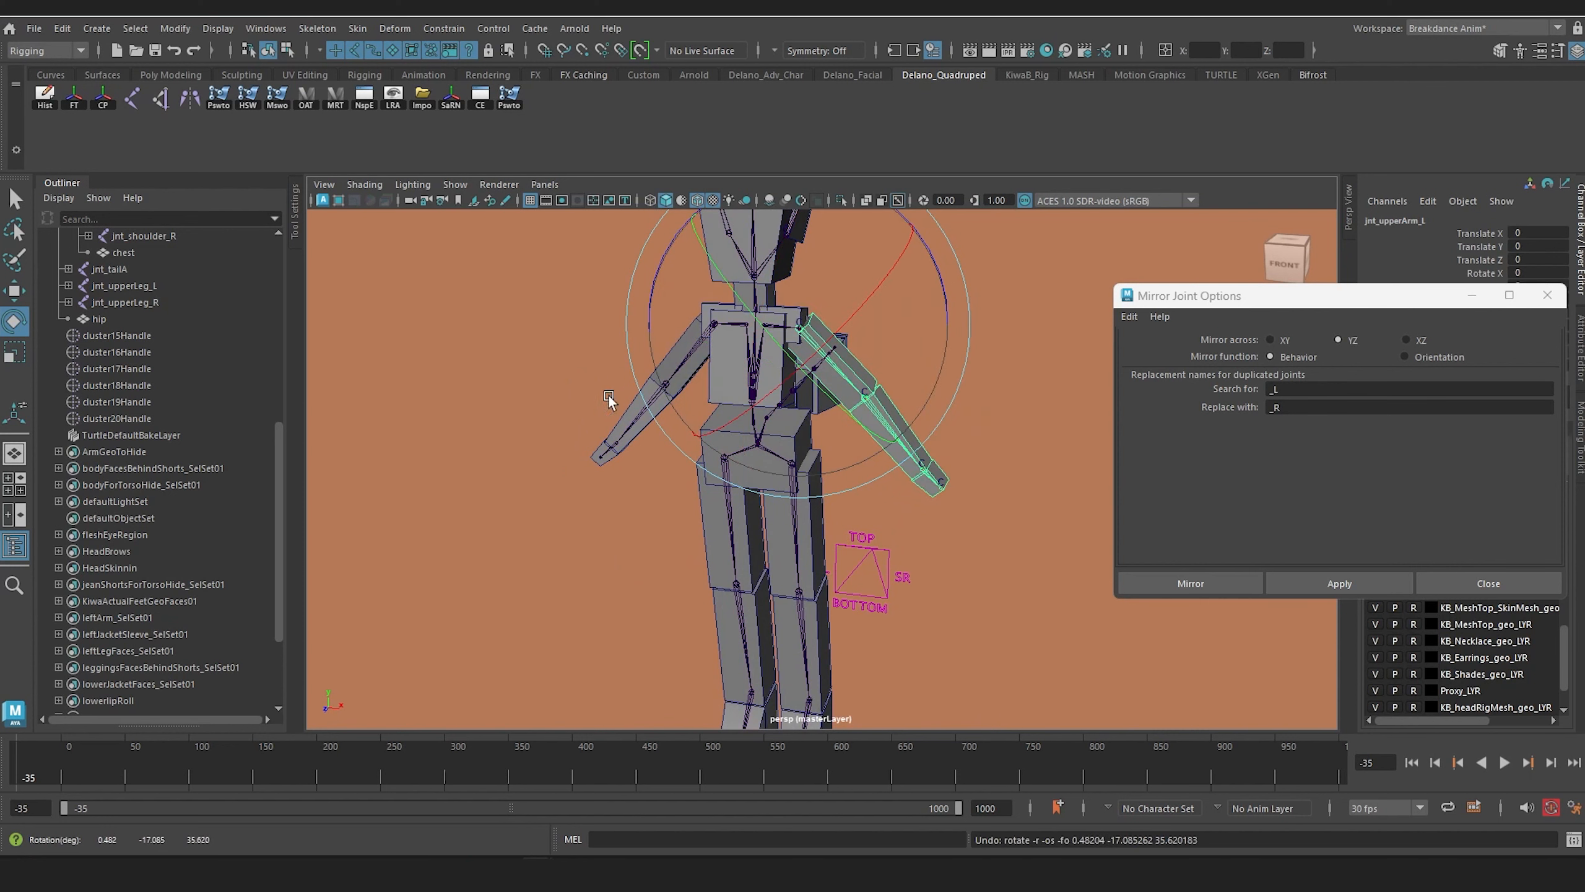
Step: Test the left leg by rotating jnt_upperLeg_L forward and bending jnt_lowerLeg_L, and undo the rotations
left_click(849, 590)
left_click(796, 523)
left_click_drag(775, 372, 650, 580)
scroll(850, 602, "down", 3)
left_click(589, 531)
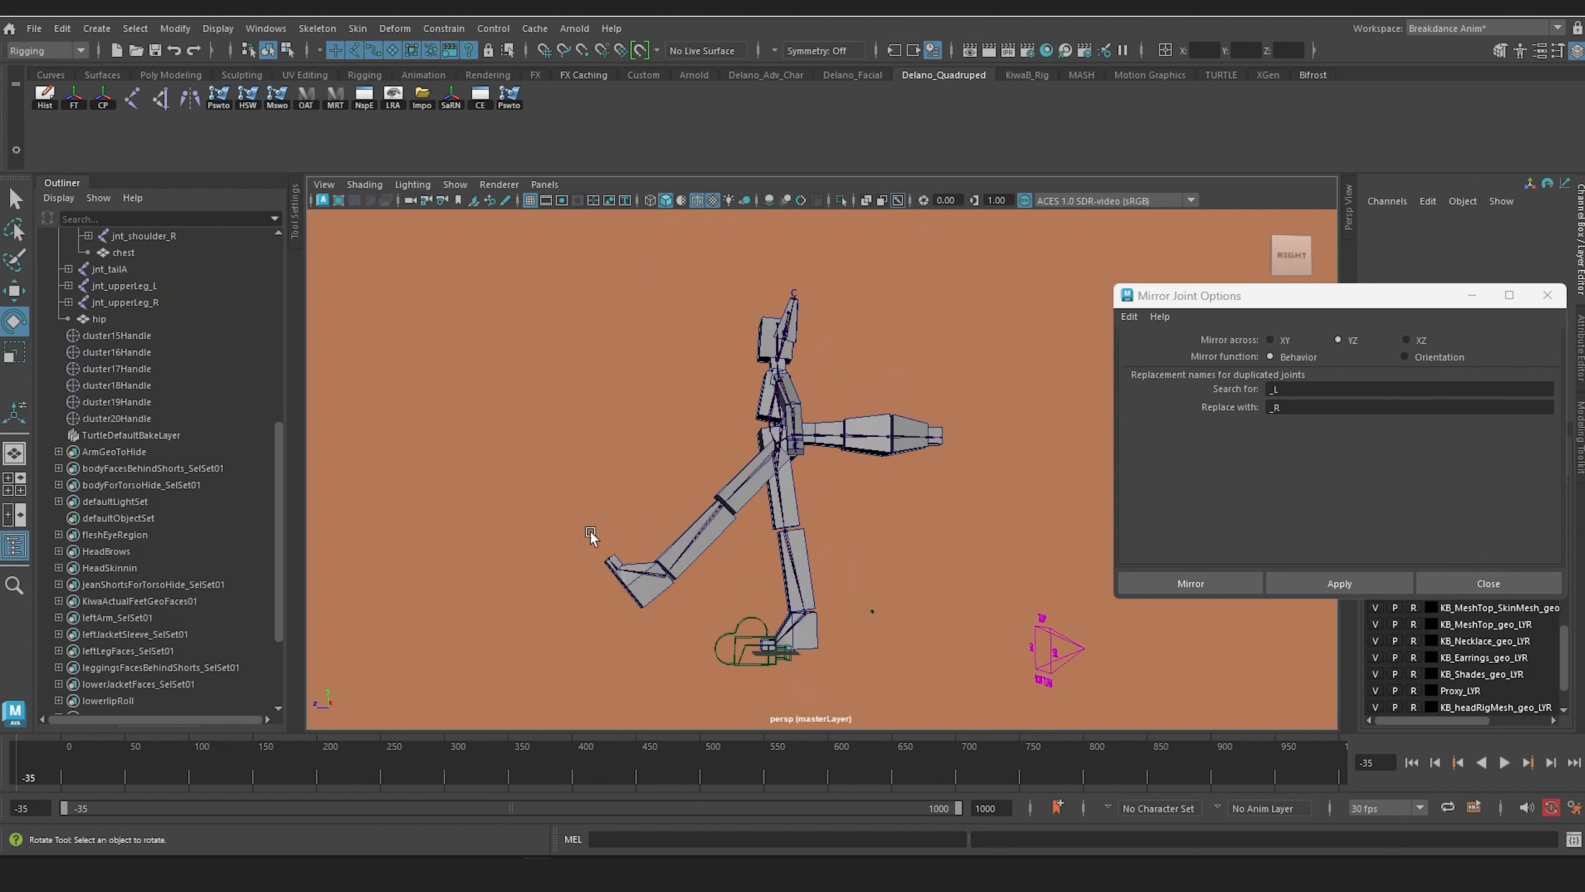
left_click(712, 509)
left_click_drag(607, 481, 690, 565)
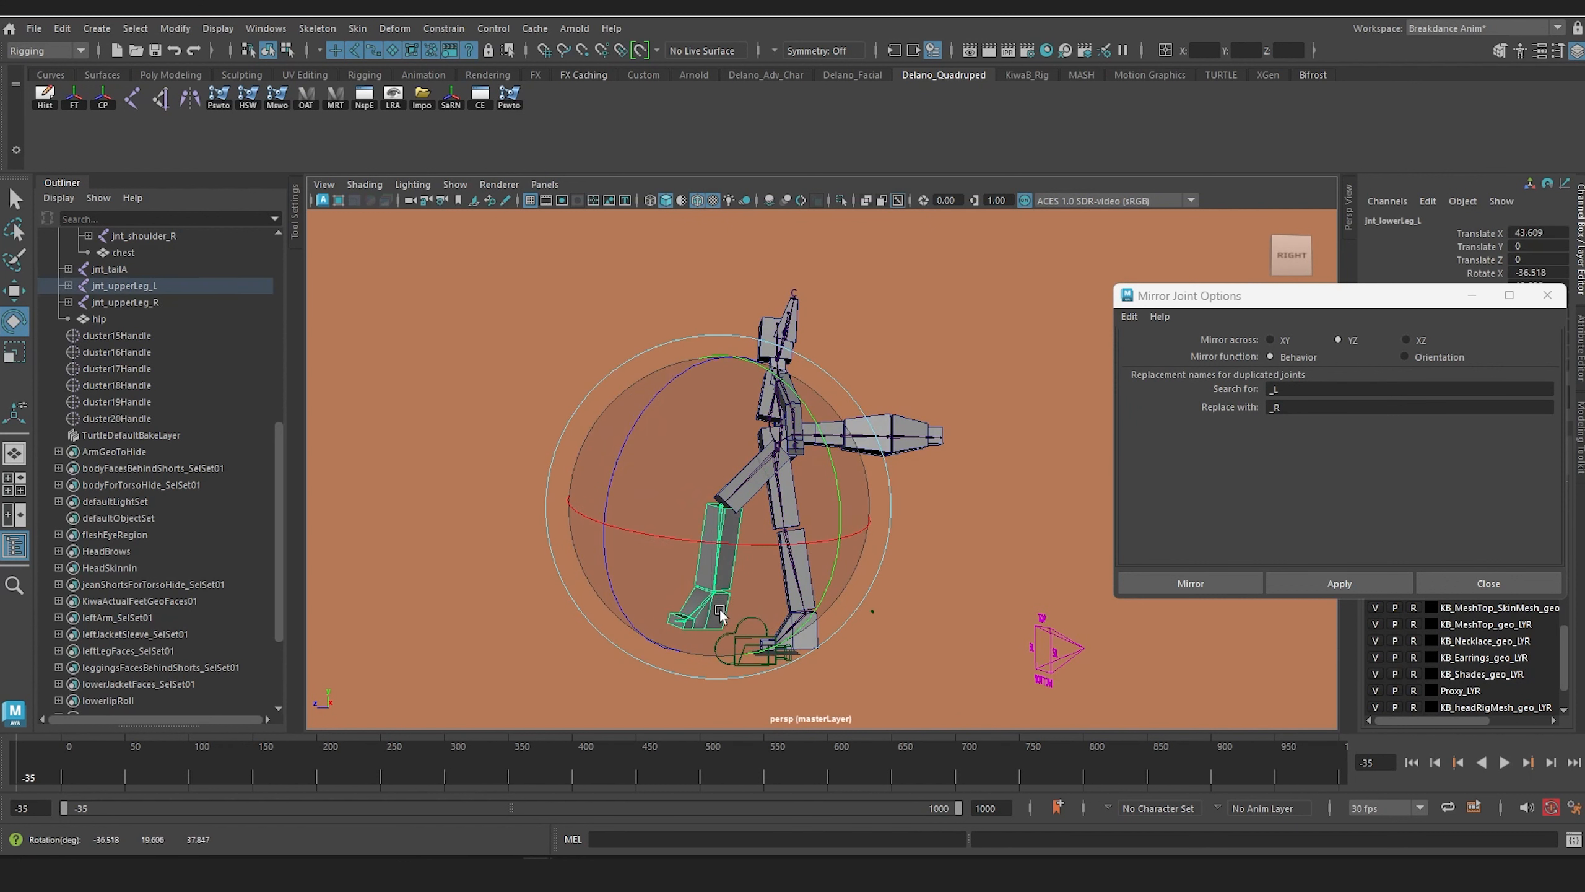
key("ctrl+z")
key("ctrl+z")
key("ctrl+z")
key("ctrl+z")
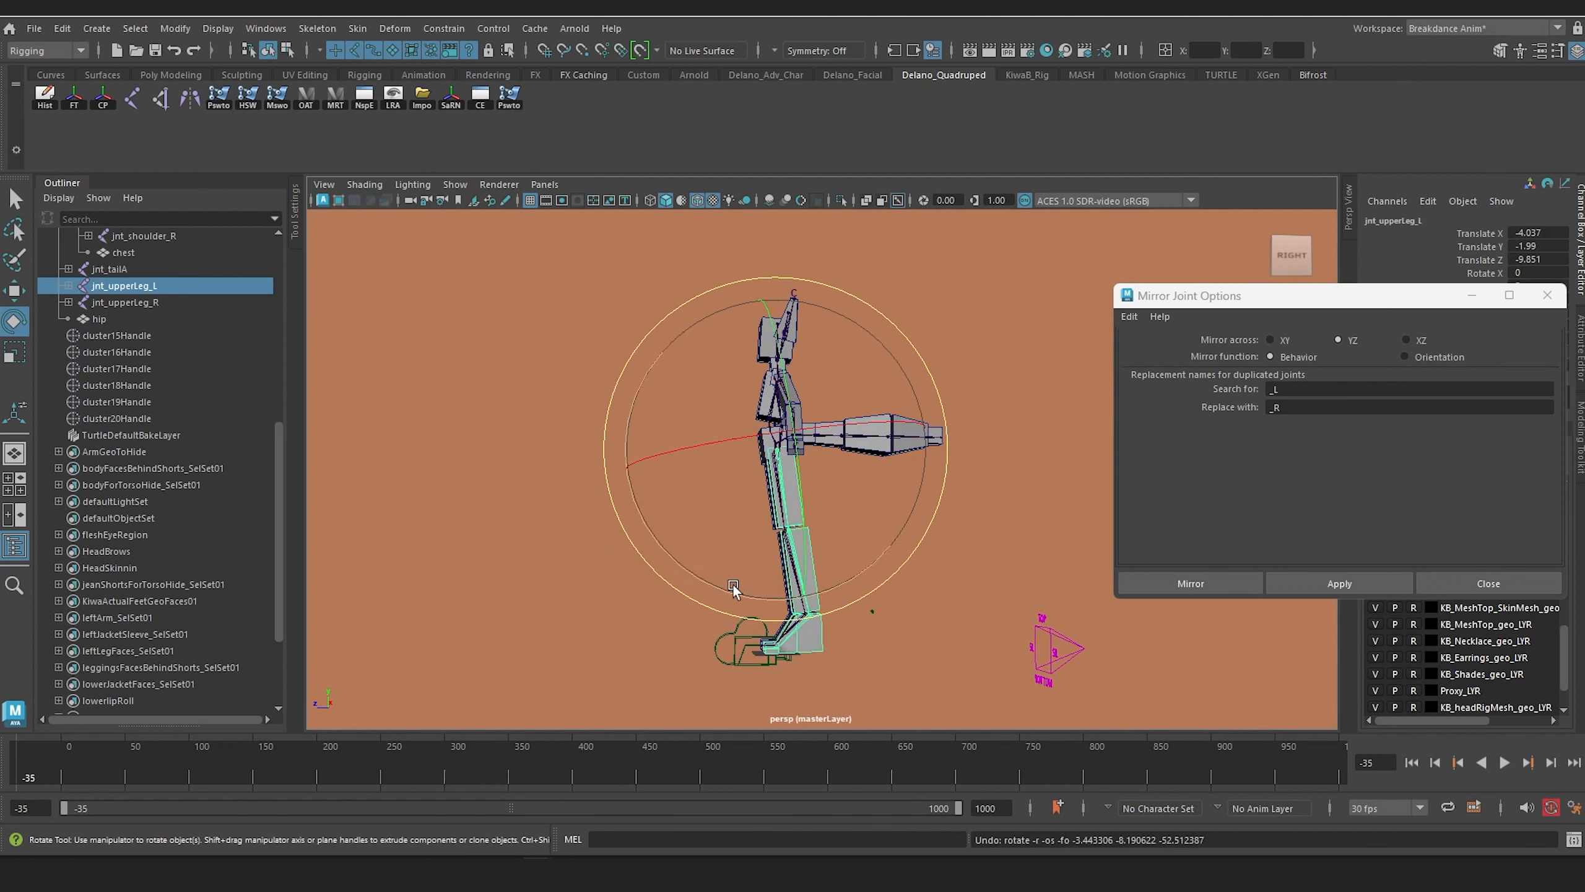
Step: Close the Mirror Joint Options window
scroll(758, 536, "up", 3)
left_click_drag(765, 529, 630, 550, "alt")
left_click(1547, 296)
Step: Examine the arm and torso joints from several angles, checking the transform values of jnt_upperArm_R and jnt_lowerArm_R
scroll(696, 605, "up", 3)
left_click_drag(696, 604, 696, 508, "alt")
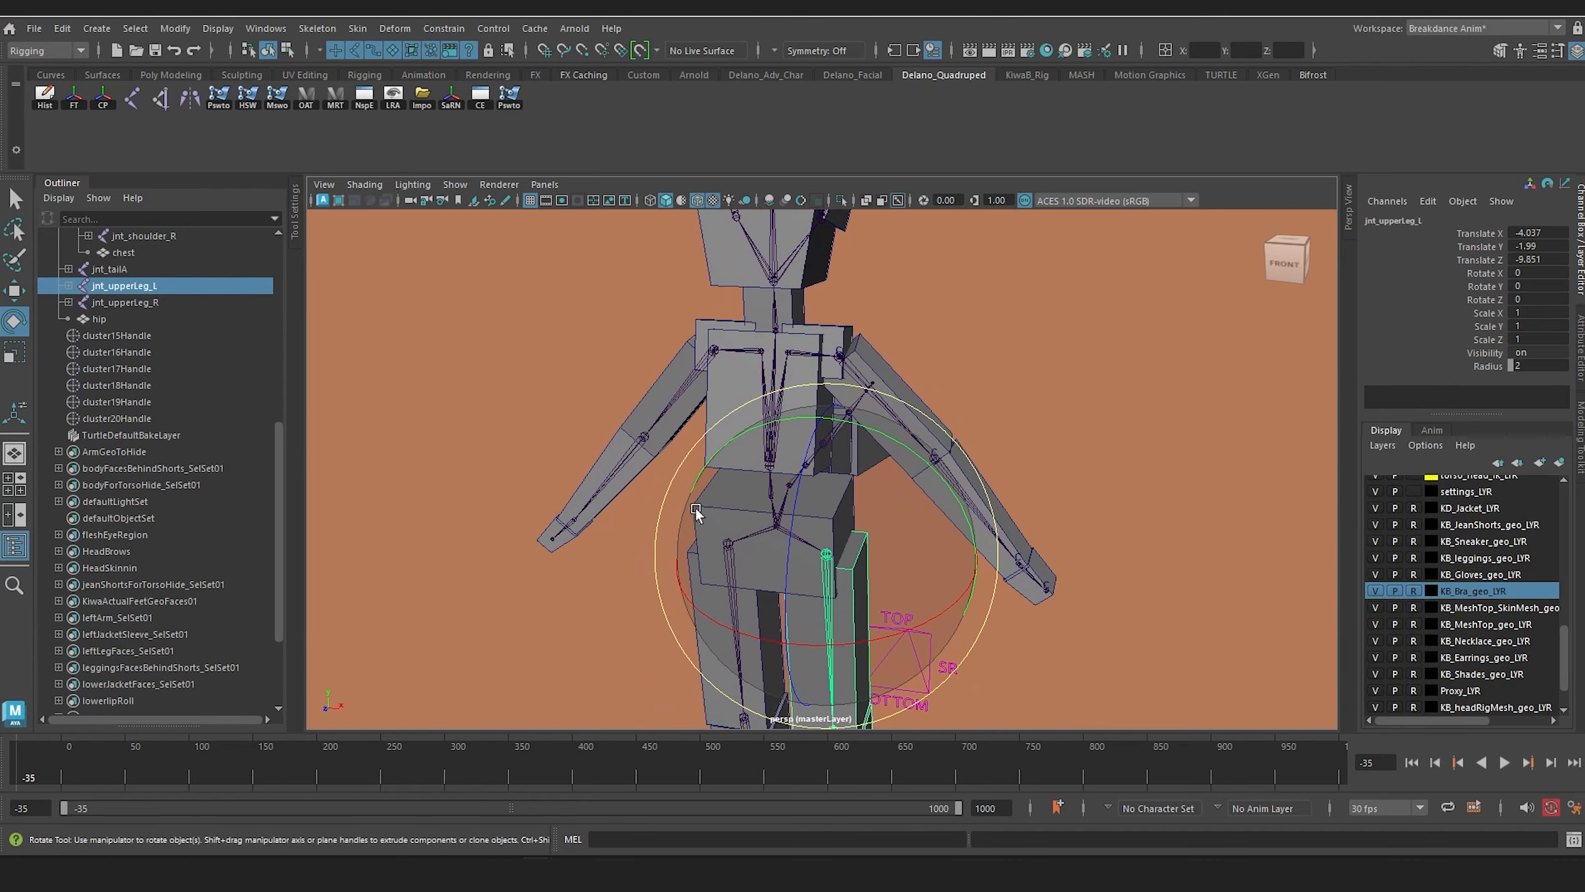
mouse_move(847, 424)
left_mouse_down("alt")
mouse_move(728, 438)
mouse_move(827, 428)
left_mouse_up("alt")
scroll(800, 437, "up", 4)
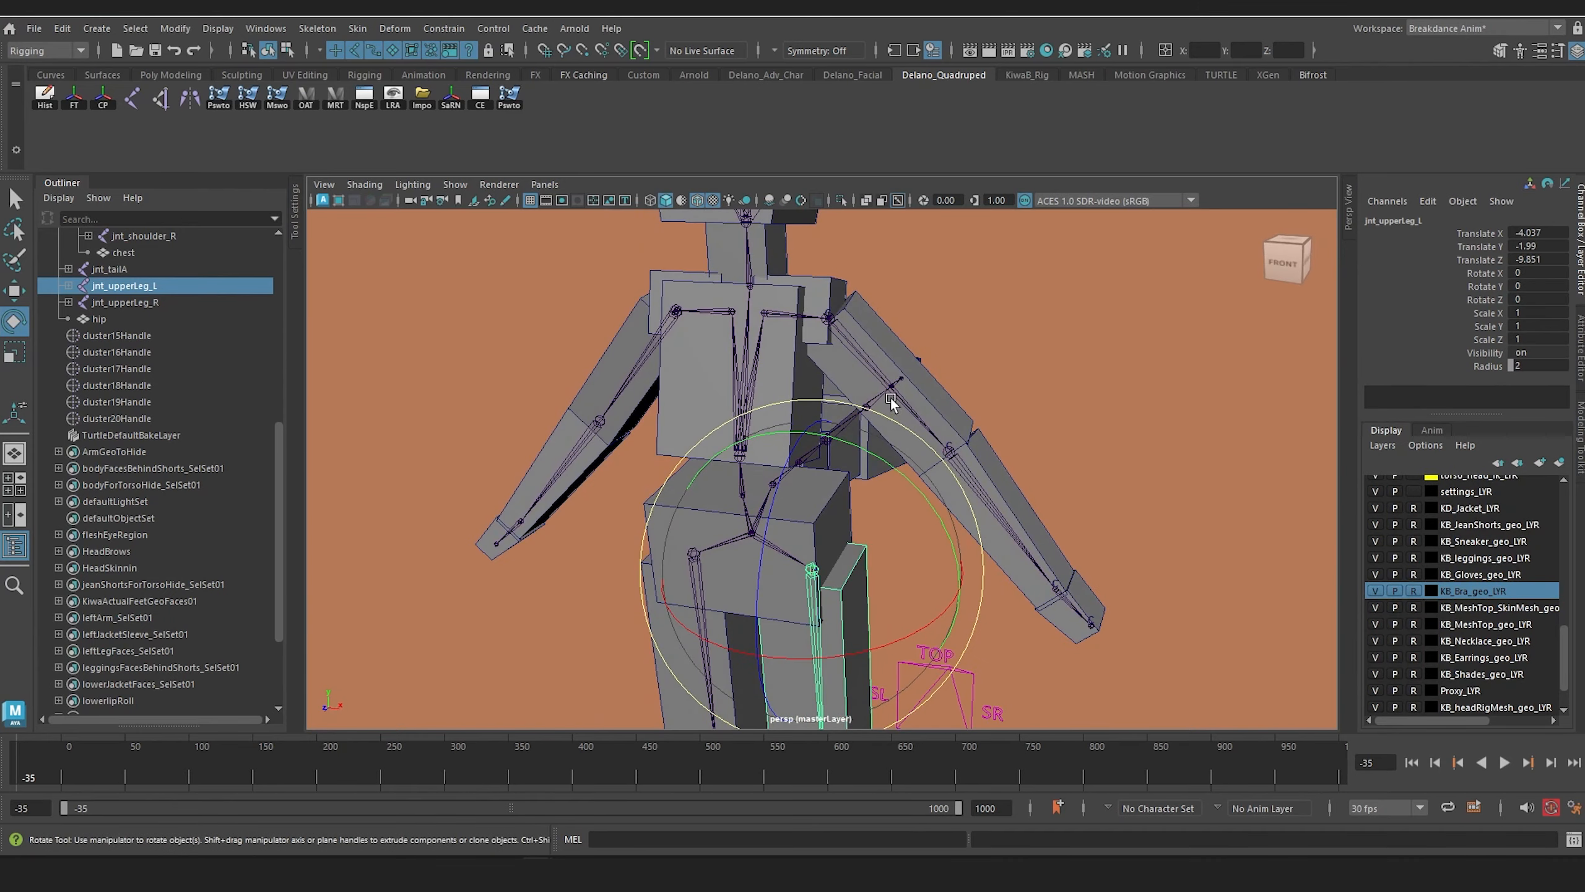
scroll(934, 395, "up", 1)
scroll(1011, 431, "down", 1)
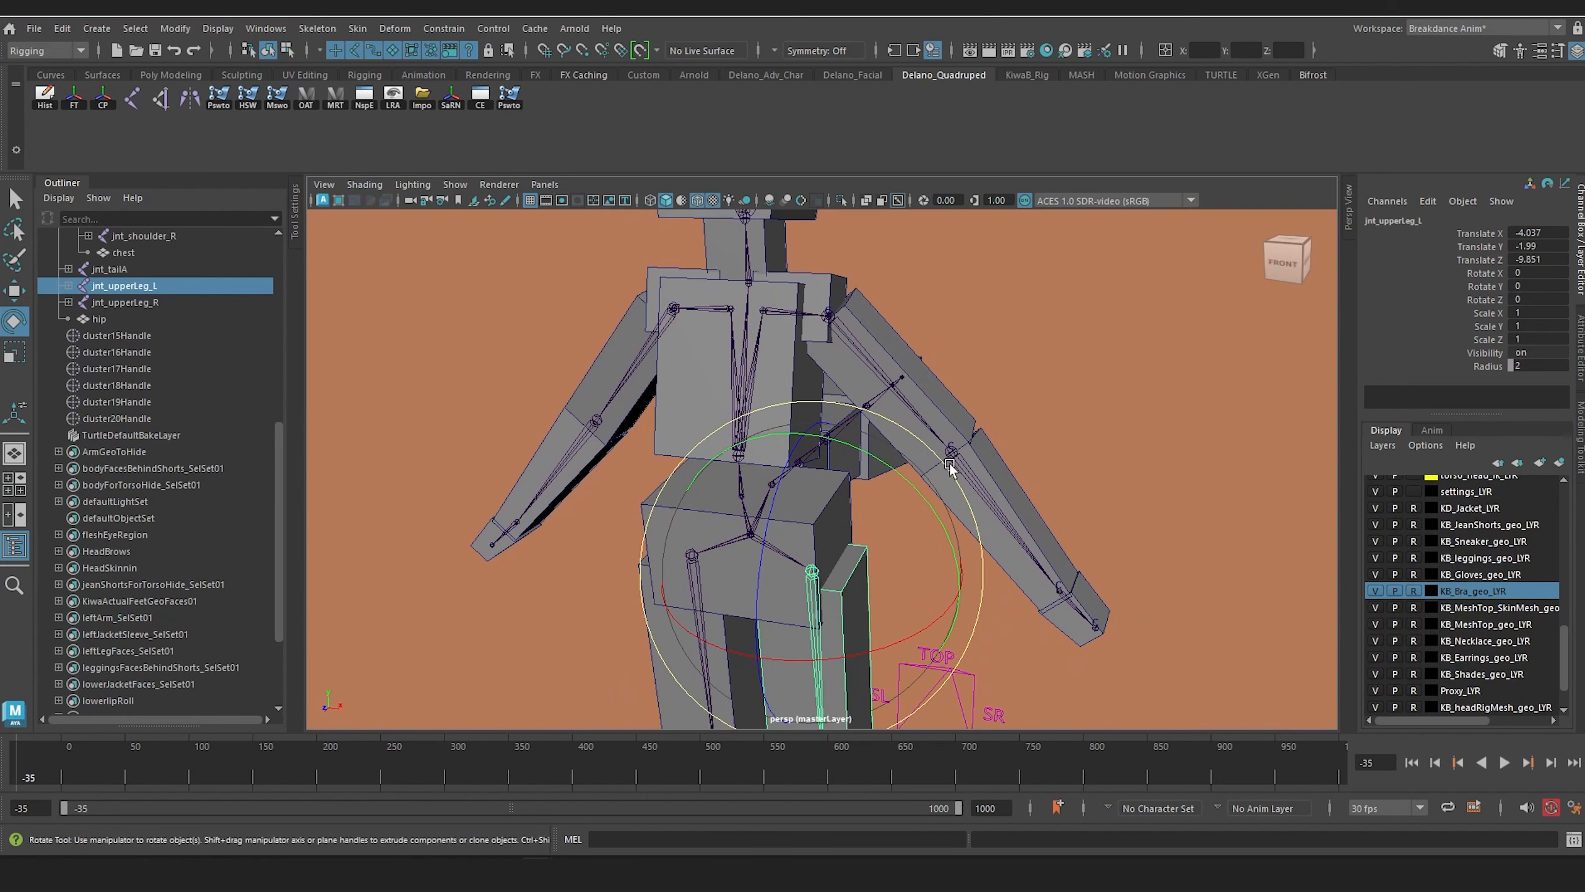
left_click_drag(949, 463, 955, 475, "alt")
left_click(654, 368)
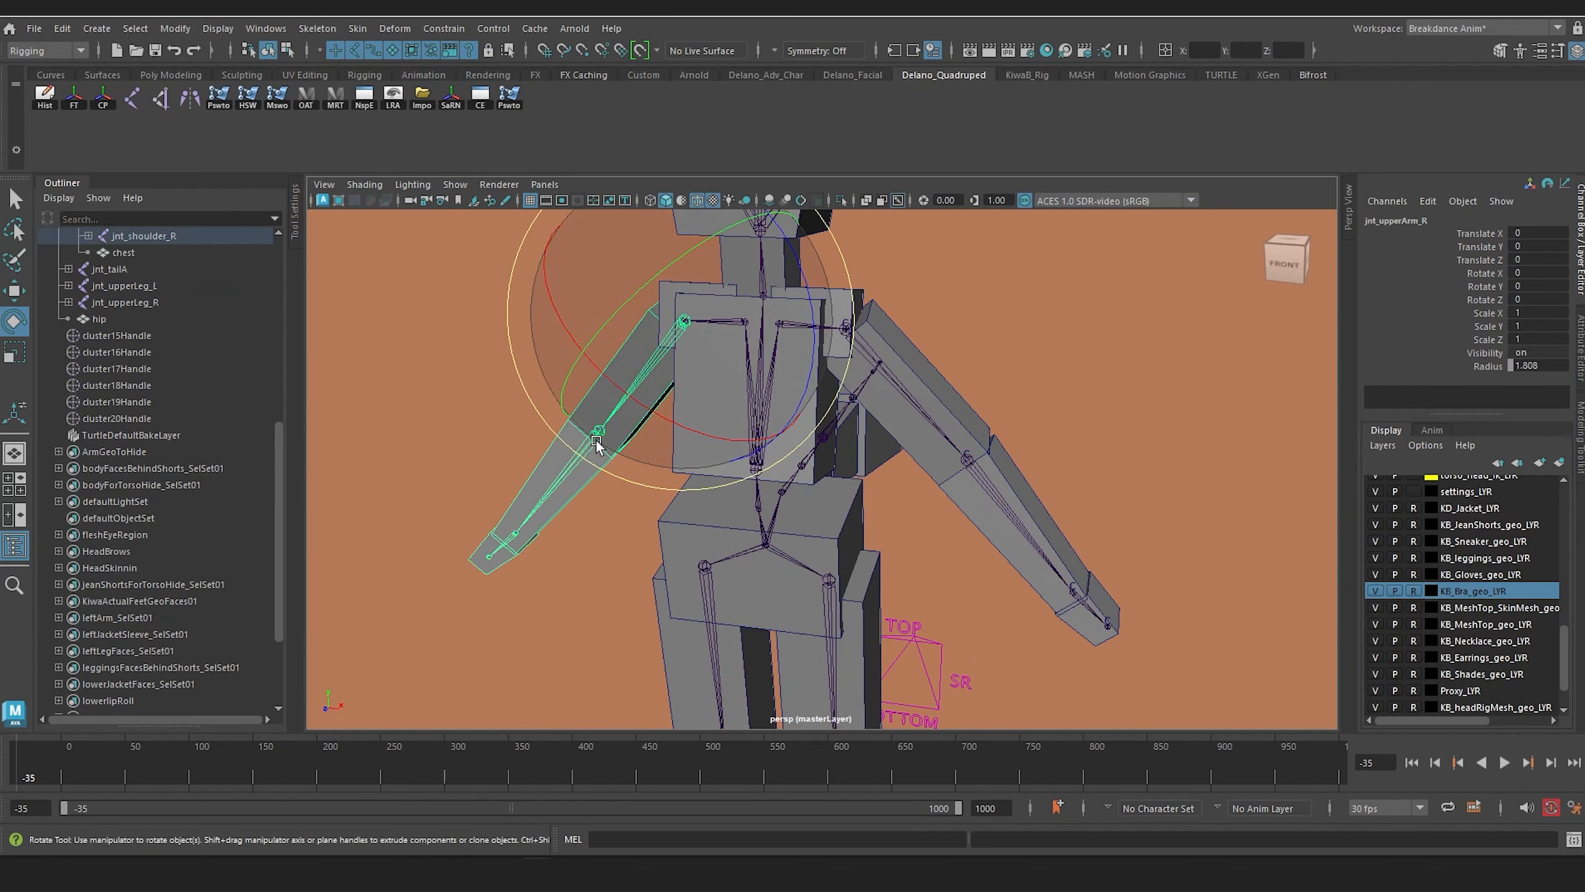
left_click(548, 486)
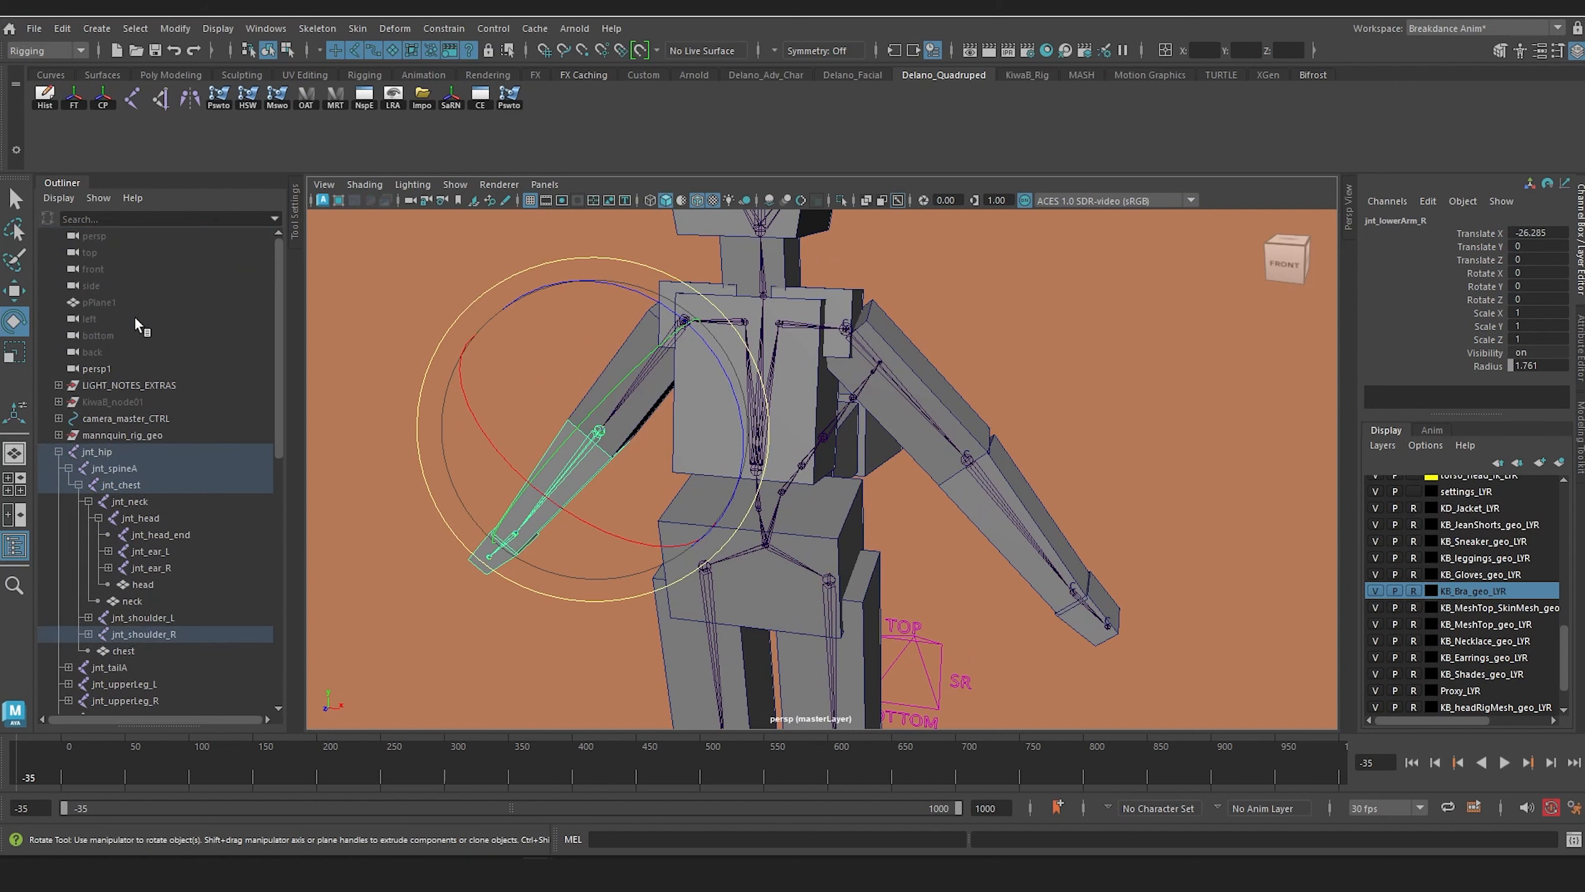
left_click_drag(901, 399, 1036, 381, "alt")
left_click(1083, 301)
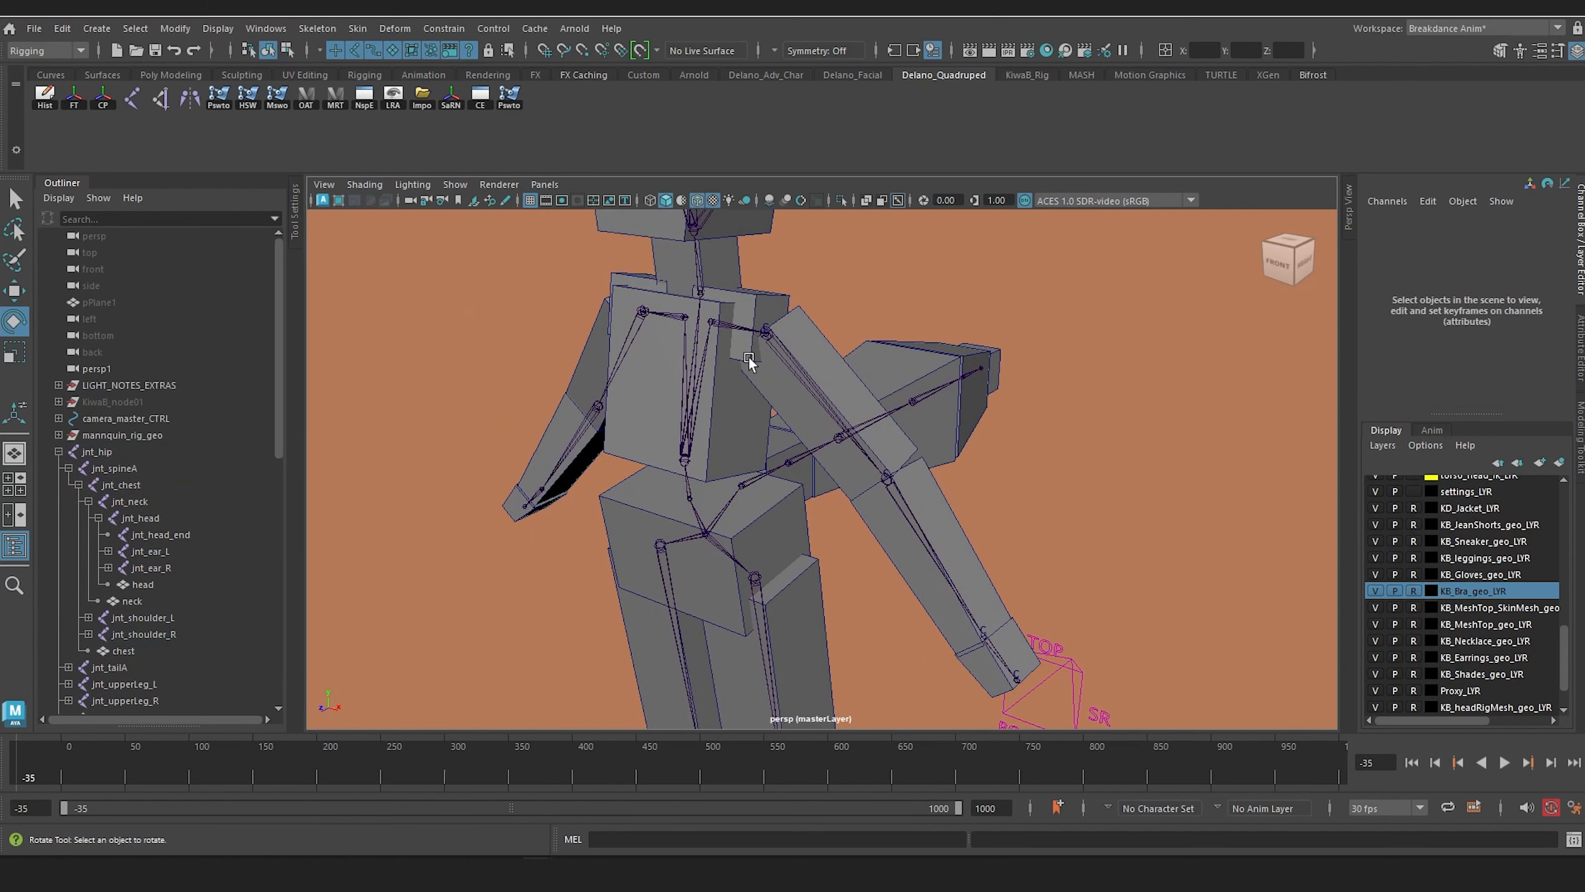
Step: Save the attributes of jnt_upperArm_L as a joint preset named jnt_upperArm_L and clear the selection
left_click(795, 362)
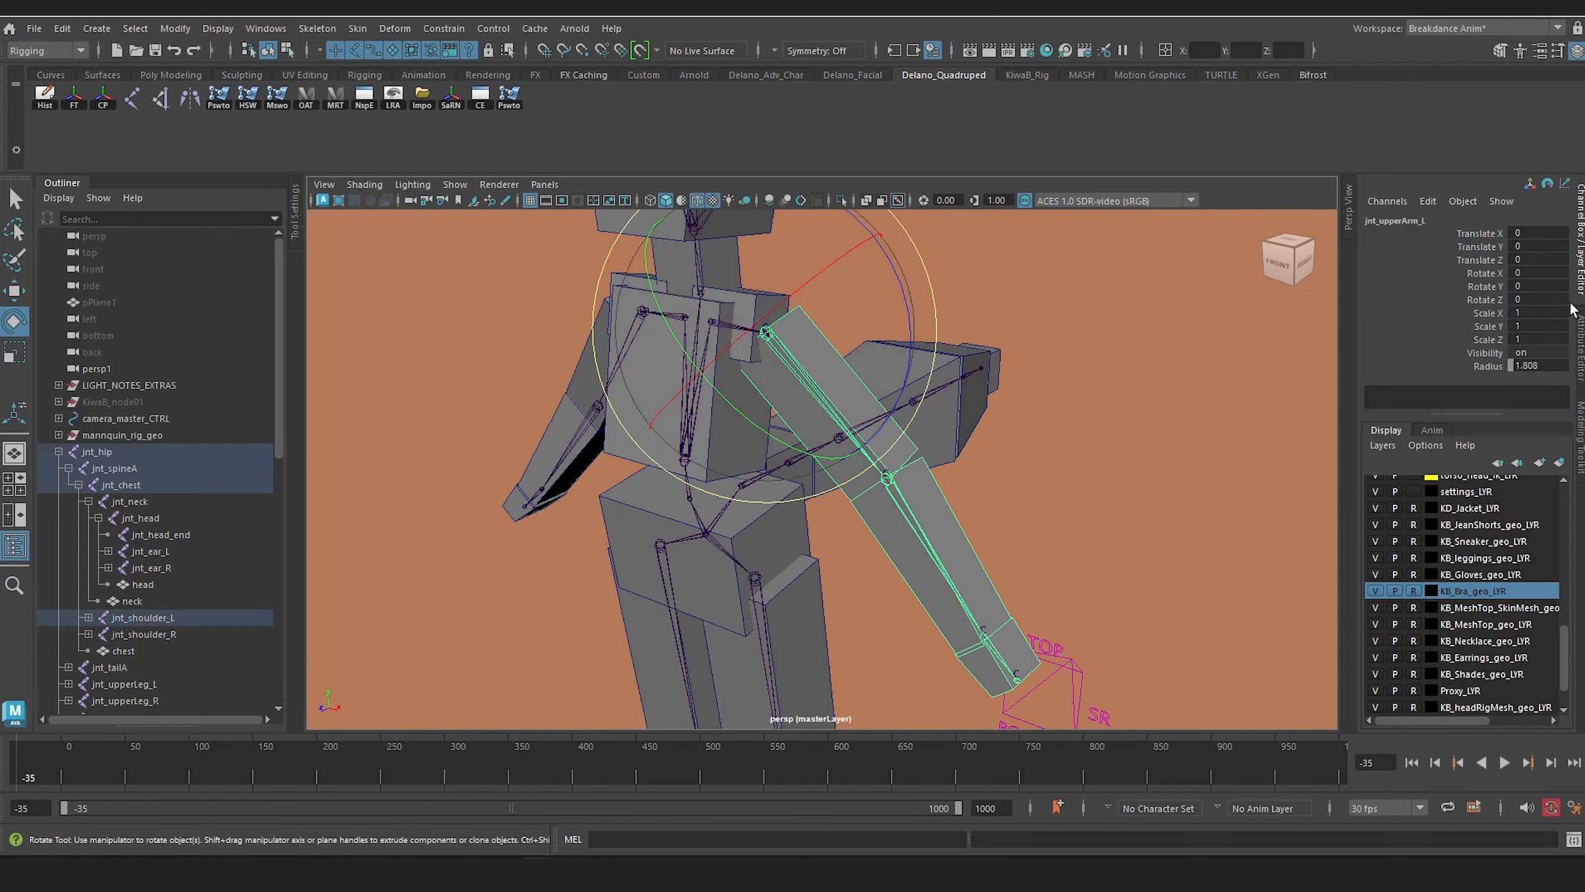
left_click(1582, 347)
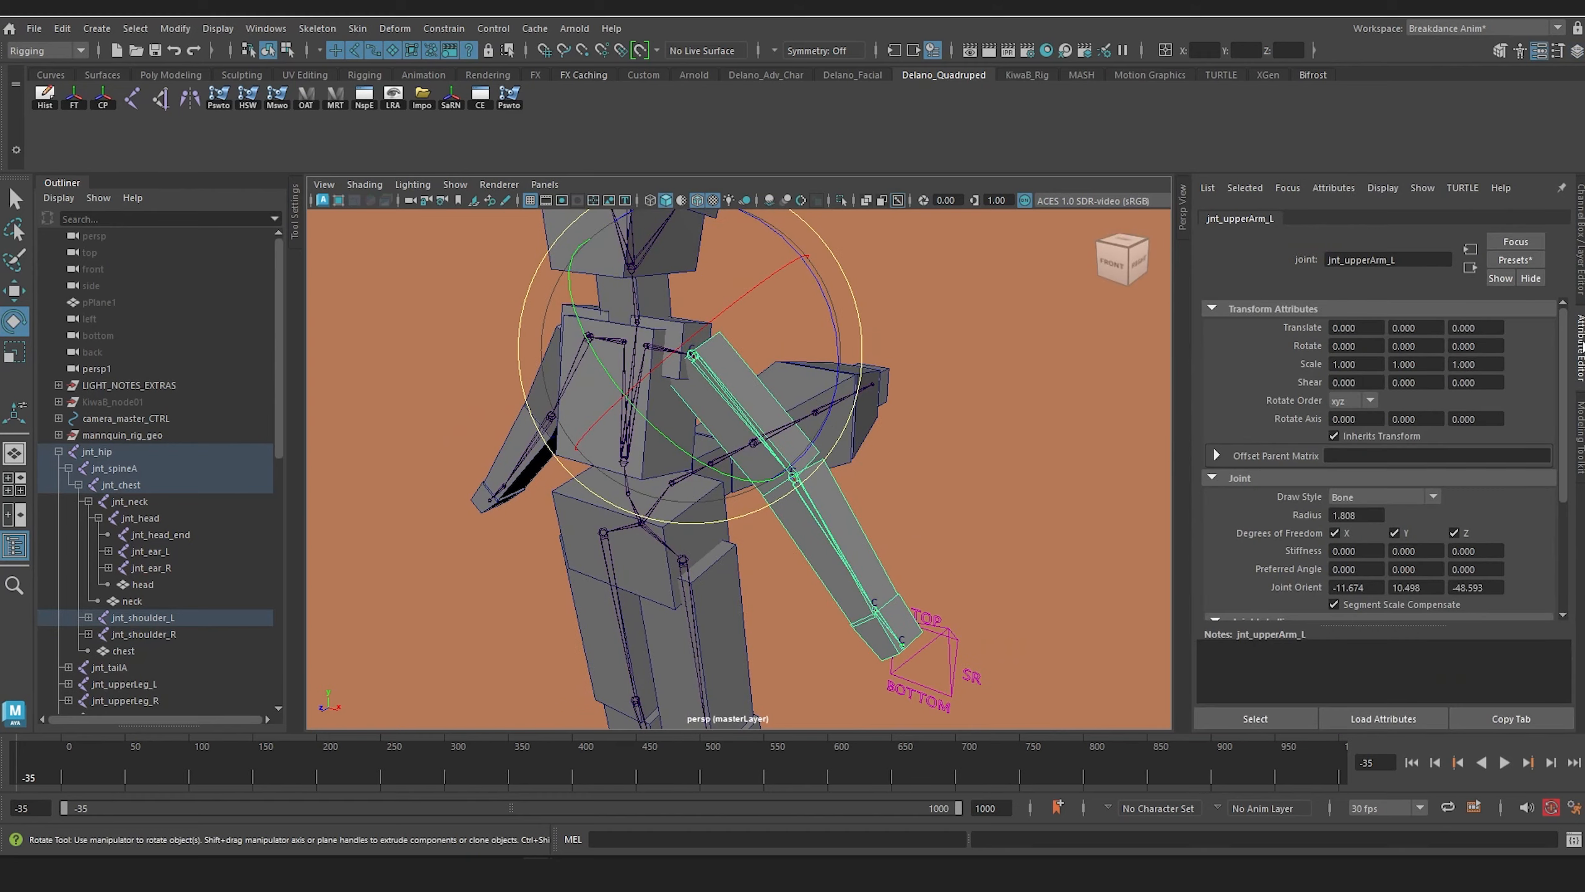
left_click(1508, 256)
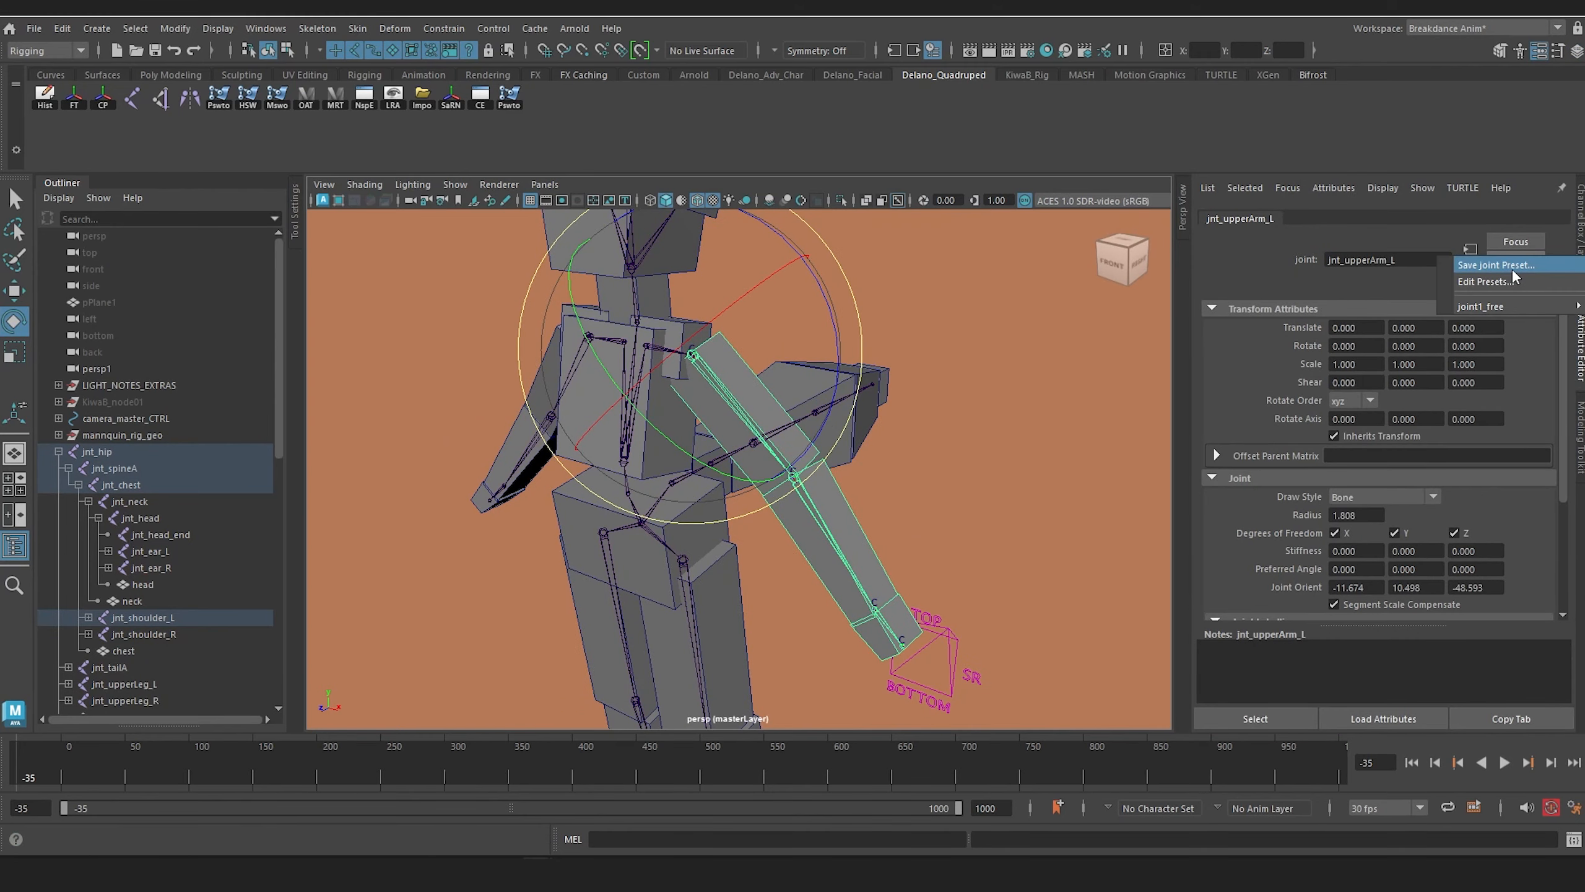
left_click(1511, 268)
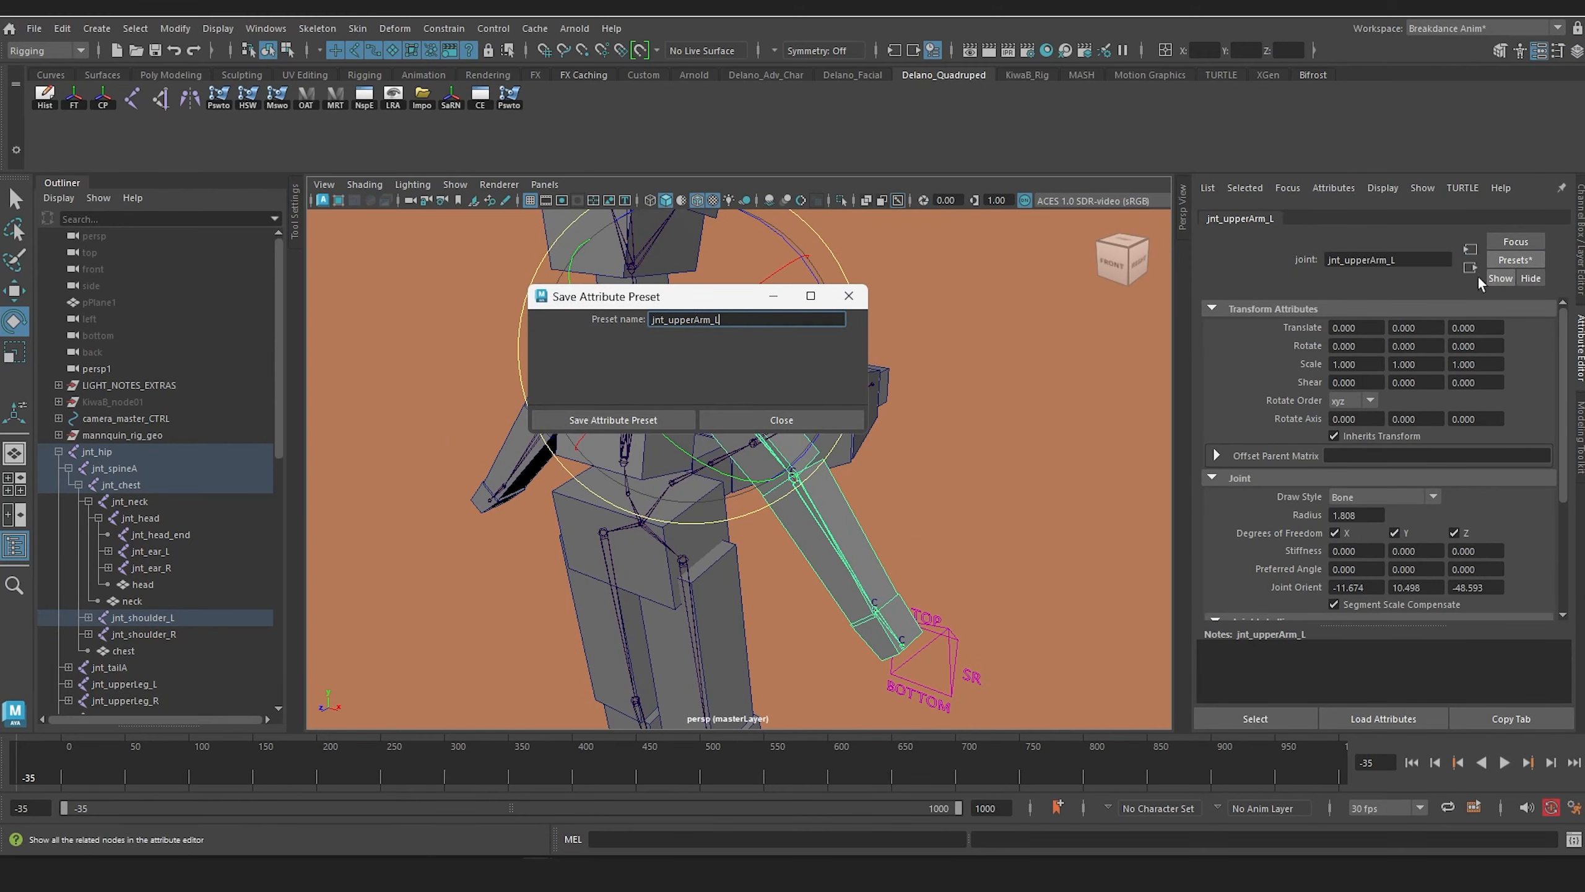
left_click(605, 421)
left_click_drag(1061, 432, 1078, 455, "alt")
left_click(1077, 456)
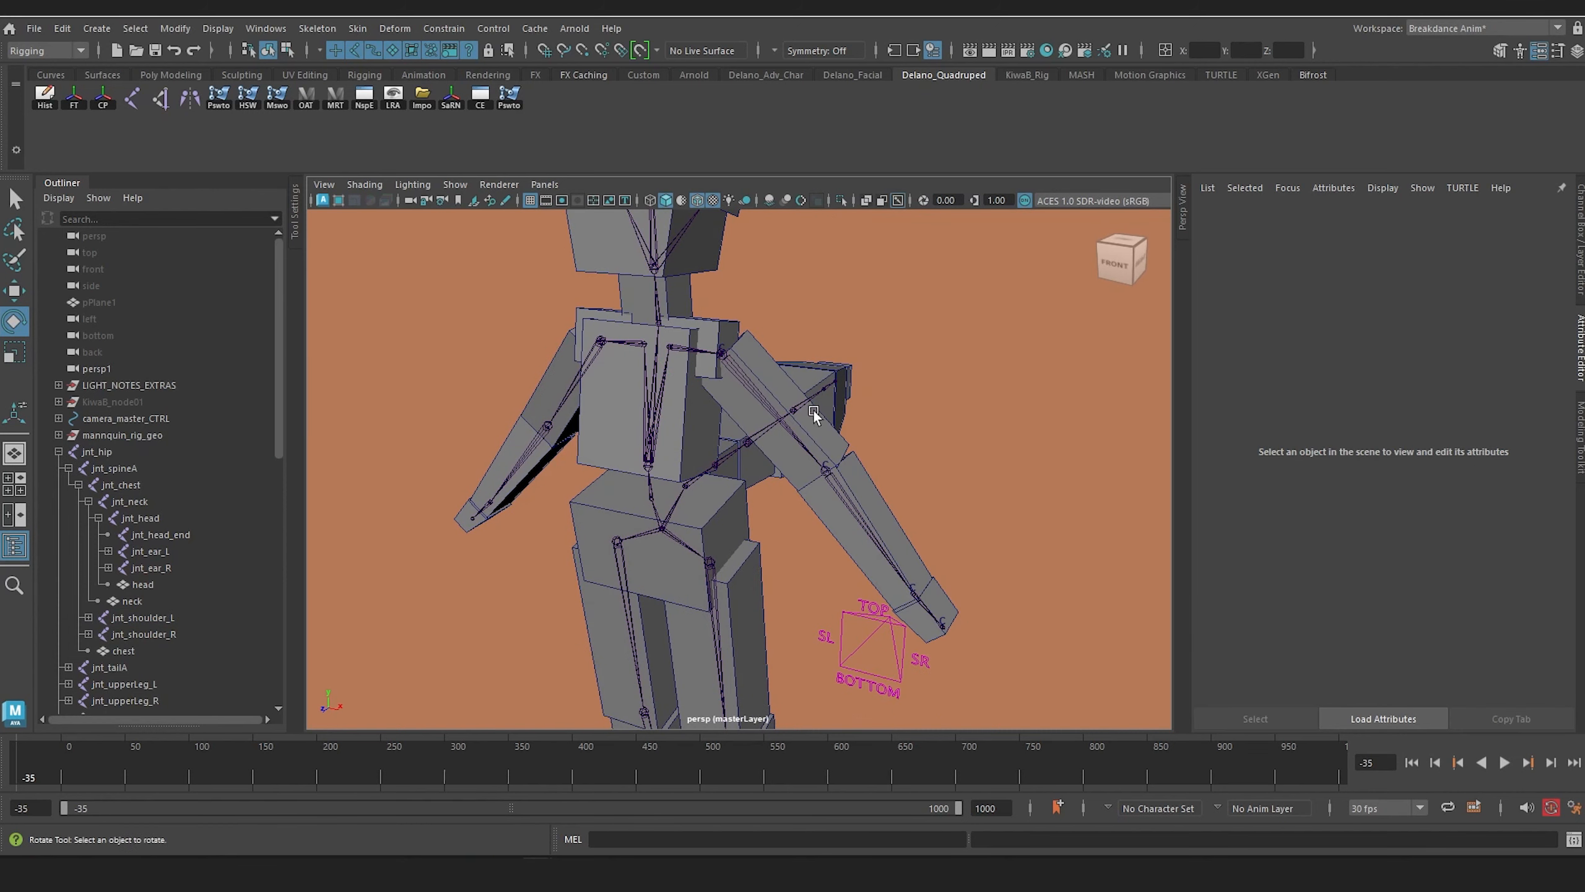
Step: Rotate jnt_upperArm_L to about -18, -28, 46 degrees and move it outward, away from the shoulder
left_click(753, 392)
left_click_drag(824, 370, 726, 257)
key("w")
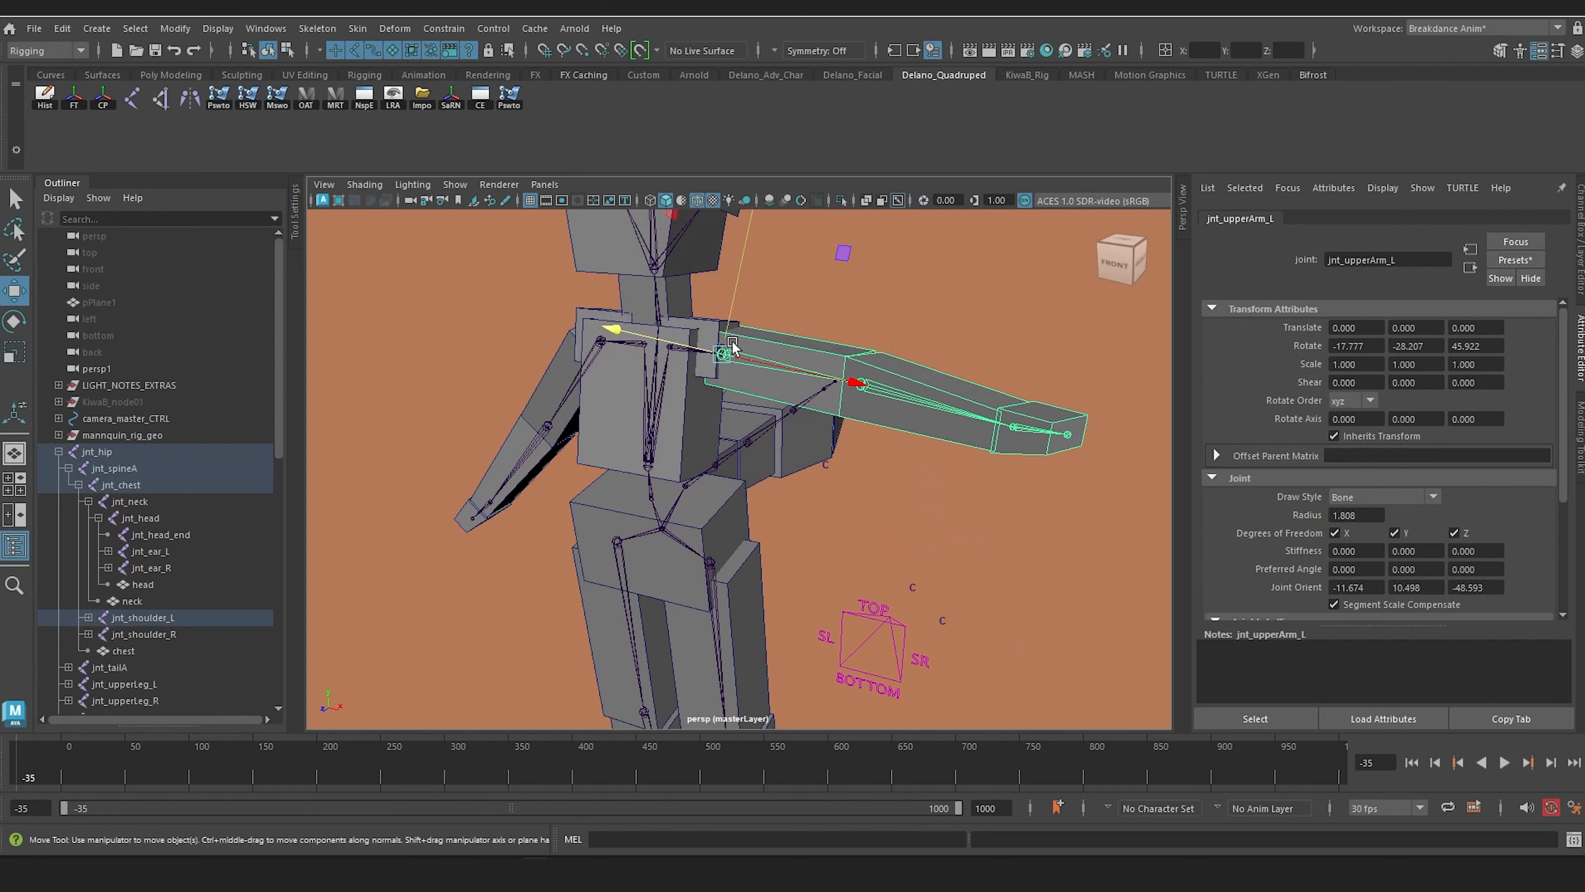
left_click_drag(732, 346, 807, 328)
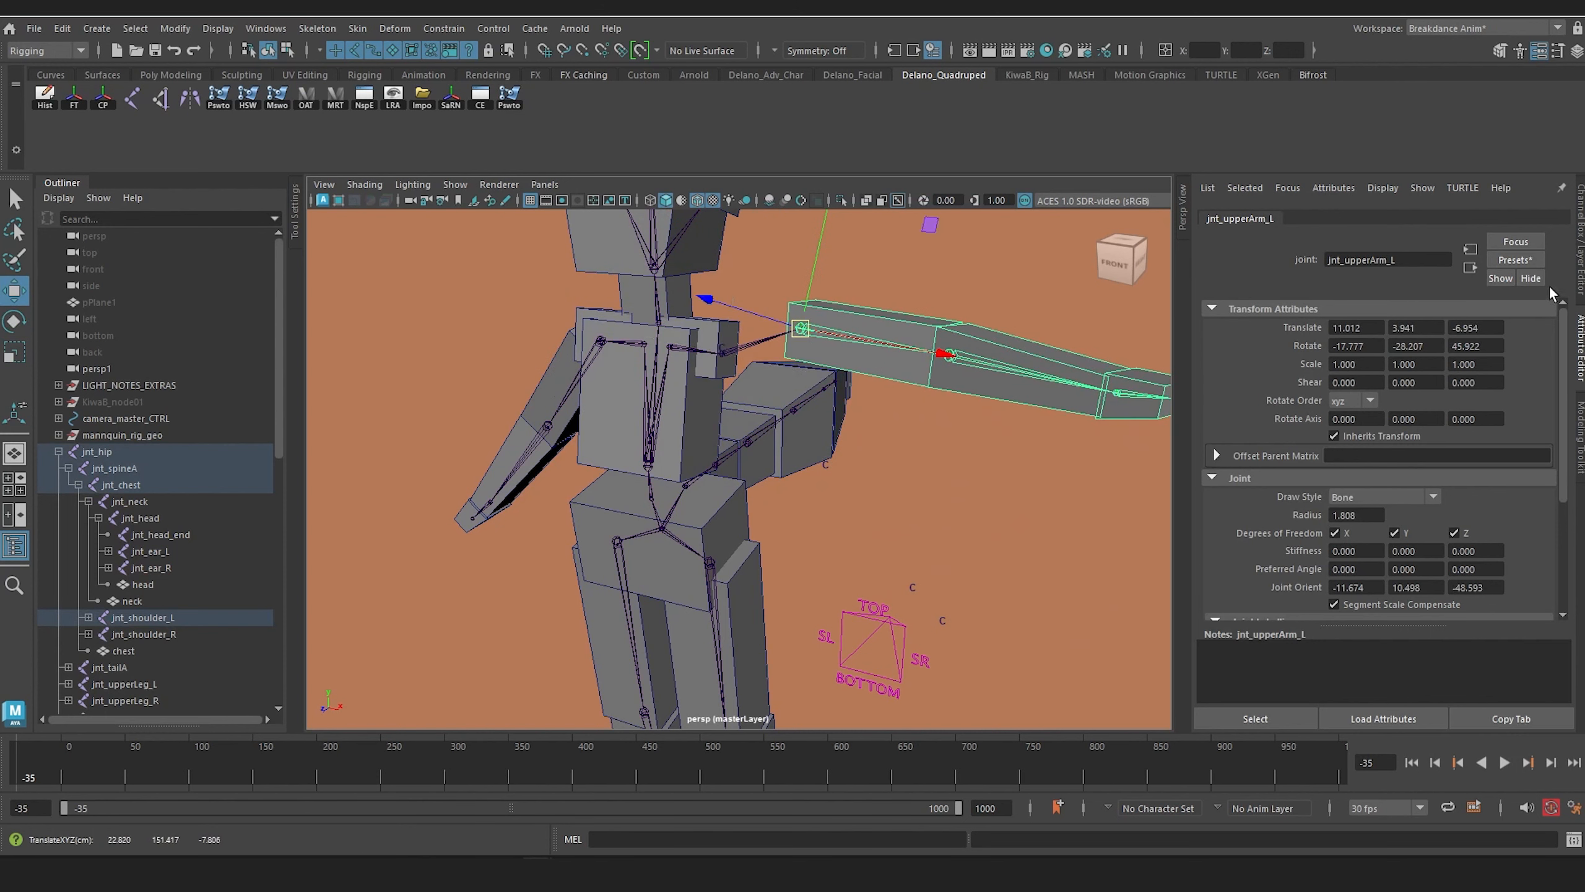
Step: Restore jnt_upperArm_L to its rest pose by applying the saved jnt_upperArm_L preset with Replace
left_click(1532, 259)
mouse_move(1528, 312)
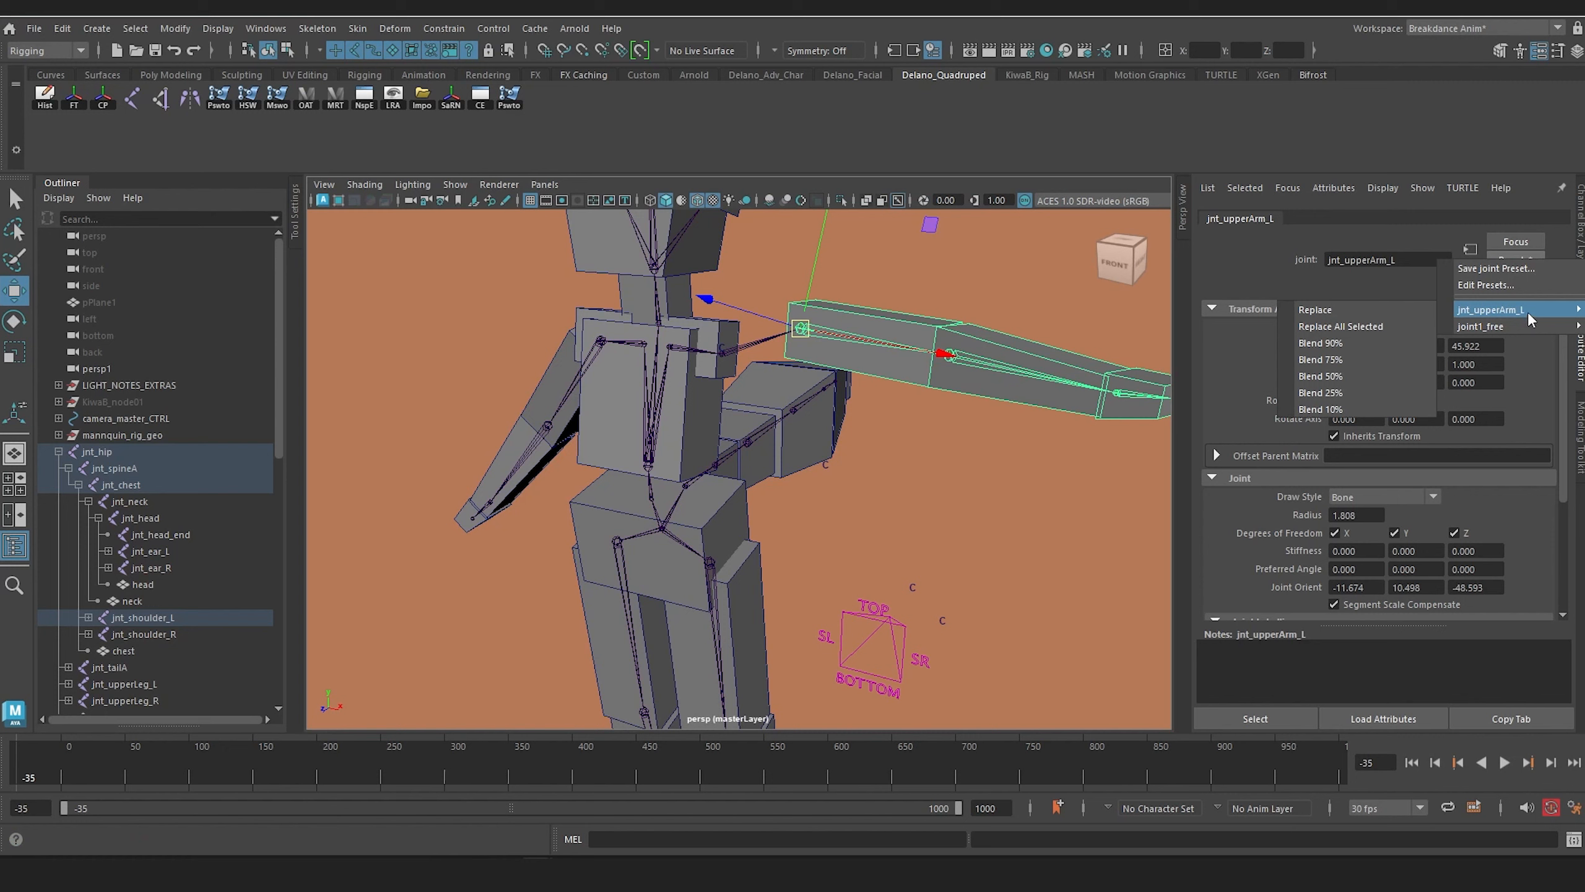
left_click(1373, 309)
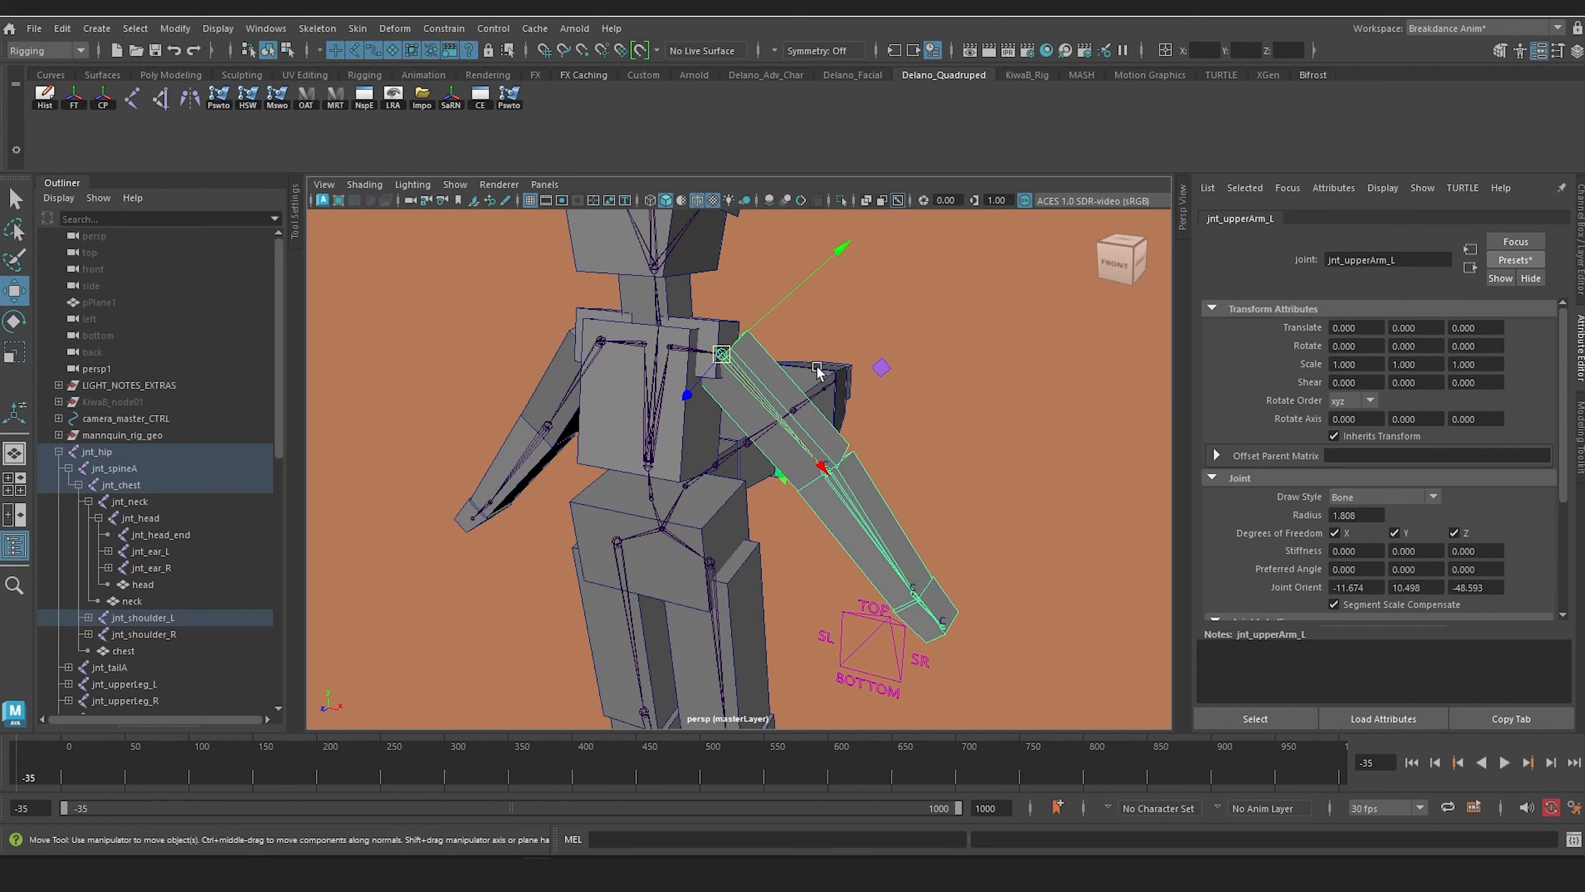
left_click(855, 508)
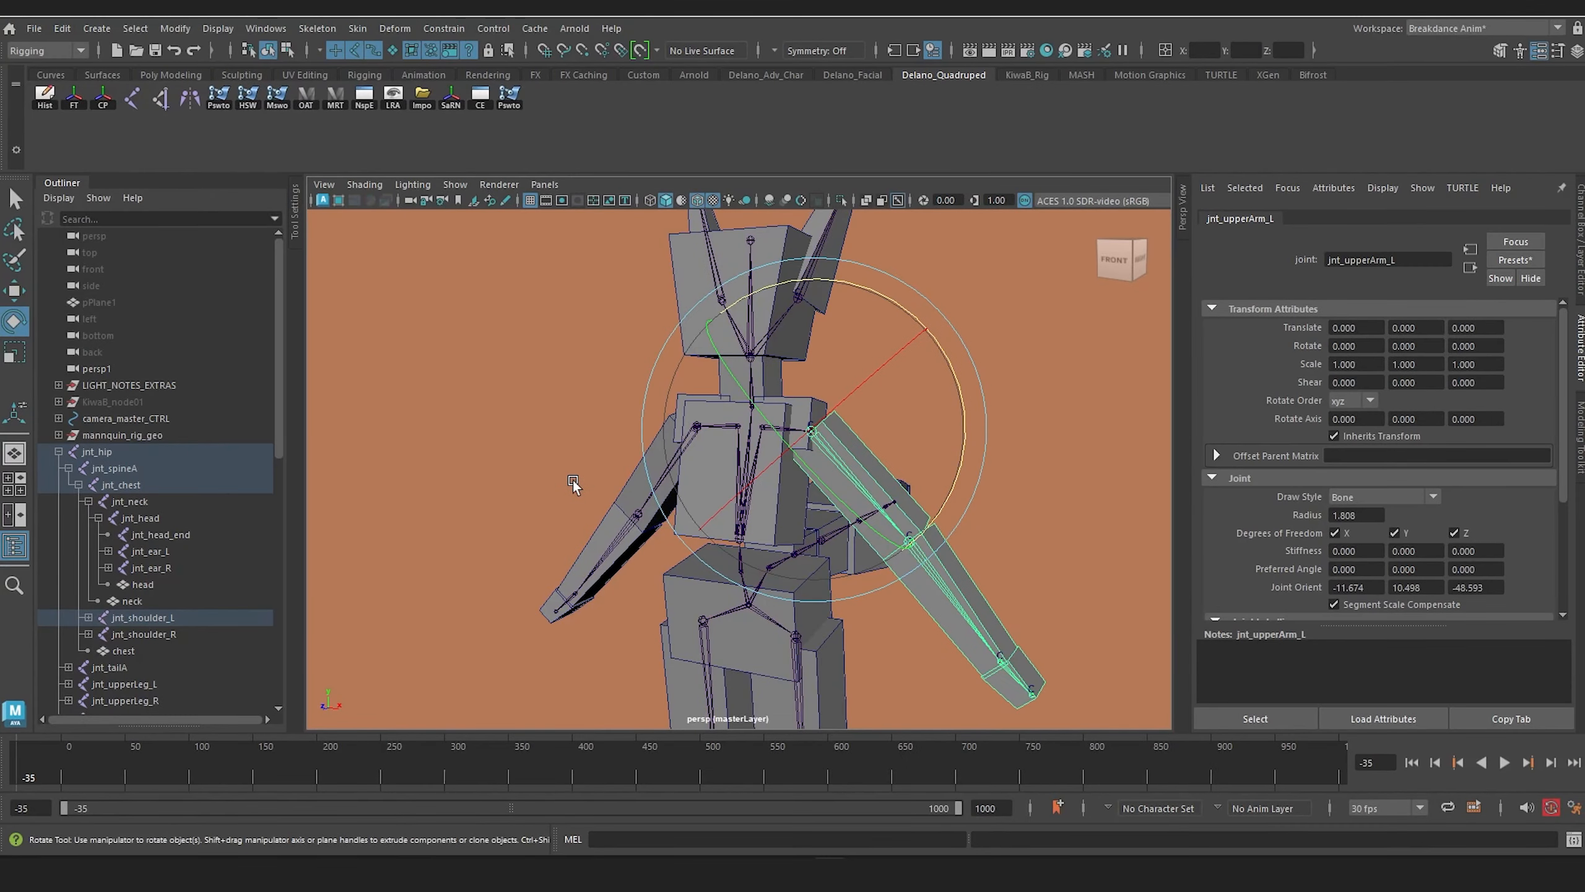
Step: Select jnt_hip and open its attribute presets
mouse_move(572, 480)
left_mouse_down("alt")
mouse_move(606, 481)
mouse_move(574, 468)
left_mouse_up("alt")
middle_click_drag(575, 467, 578, 427, "alt")
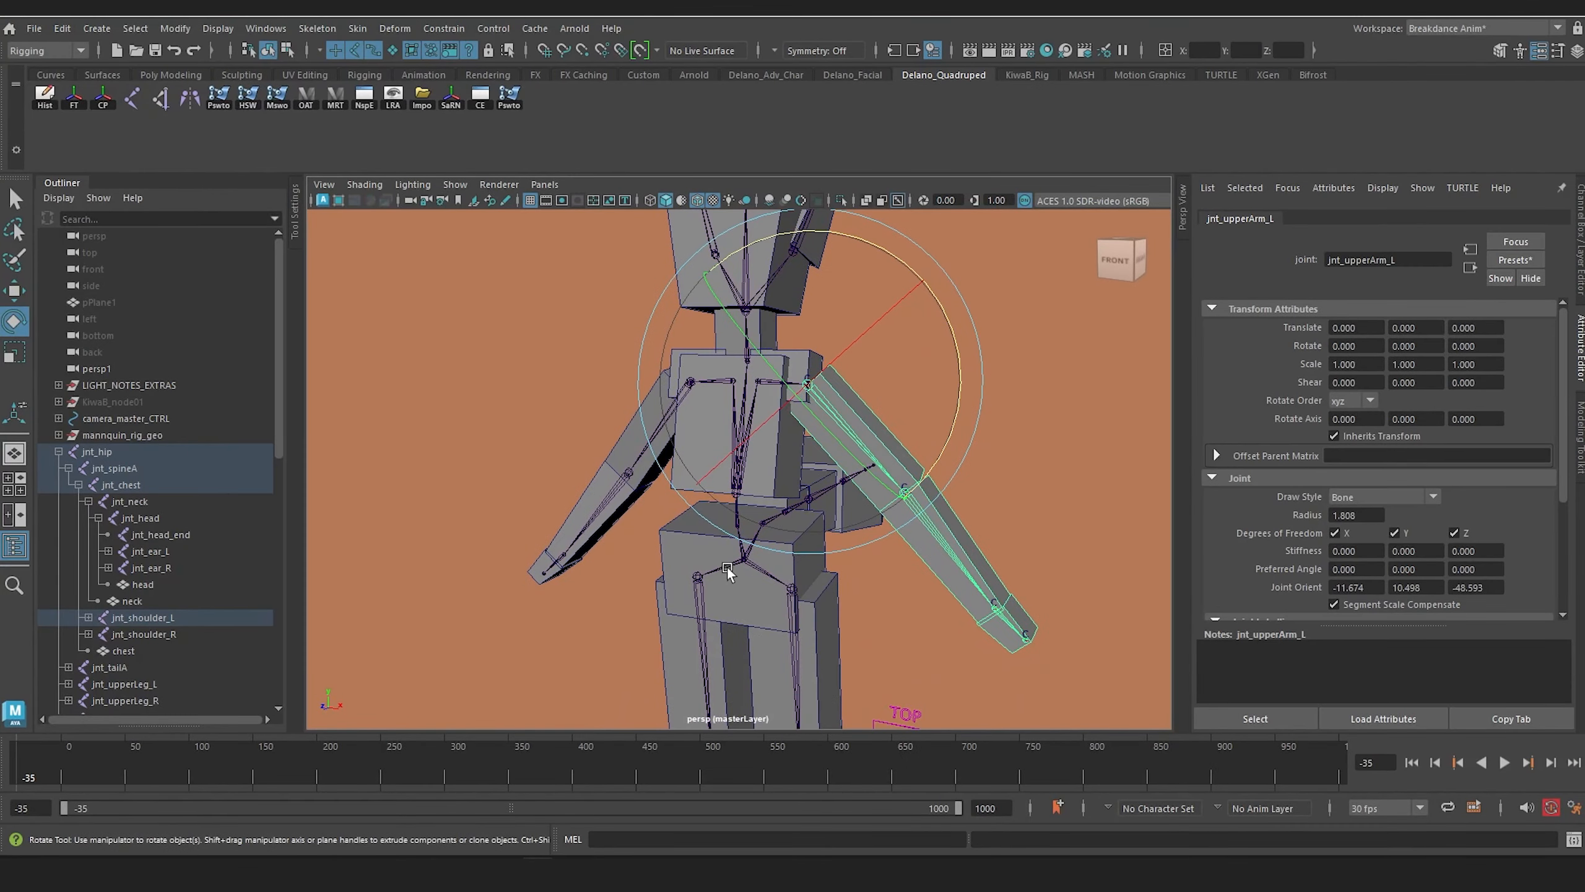
left_click(725, 566)
middle_click_drag(834, 552, 839, 528, "alt")
left_click_drag(841, 527, 826, 526, "alt")
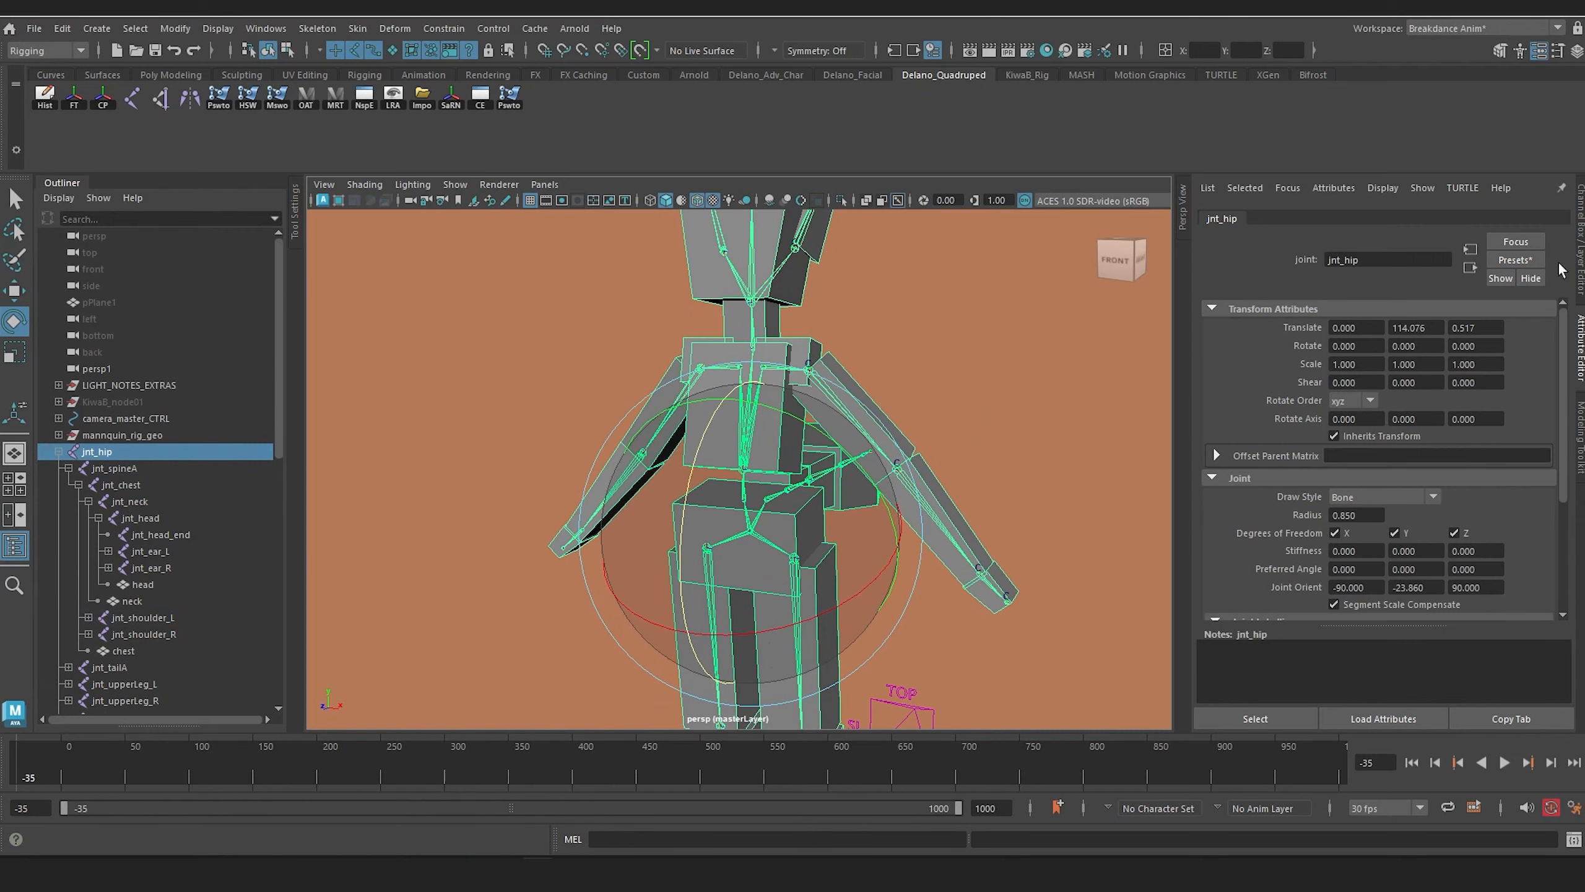
left_click(1515, 259)
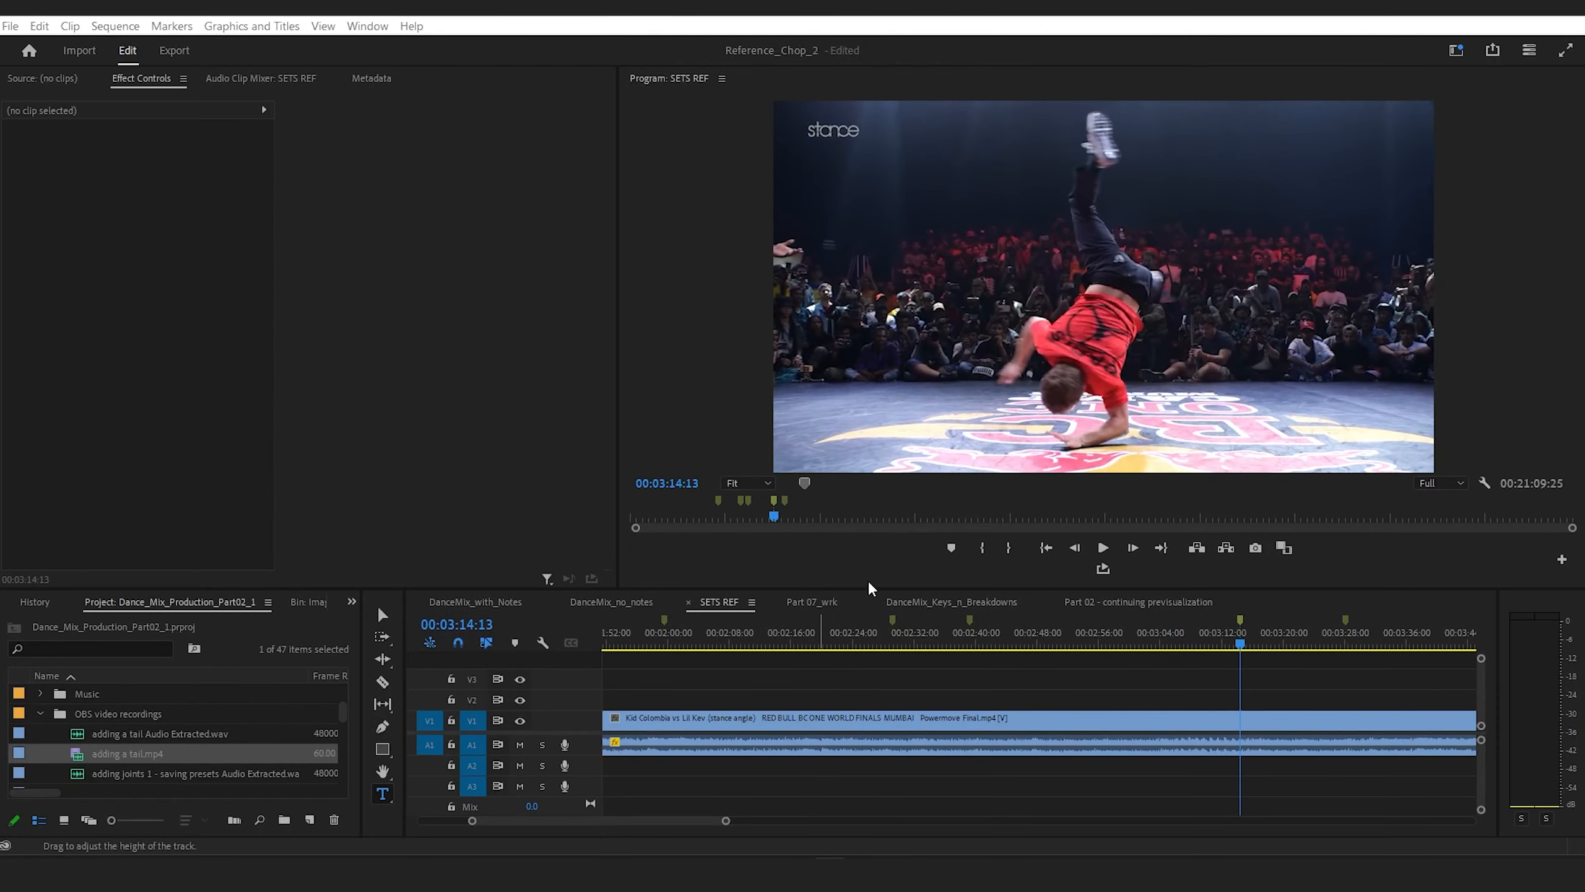
Step: Switch to Premiere Pro, enlarge the program preview and scrub the SETS REF sequence to 00:03:28:02
left_click_drag(869, 587, 869, 654)
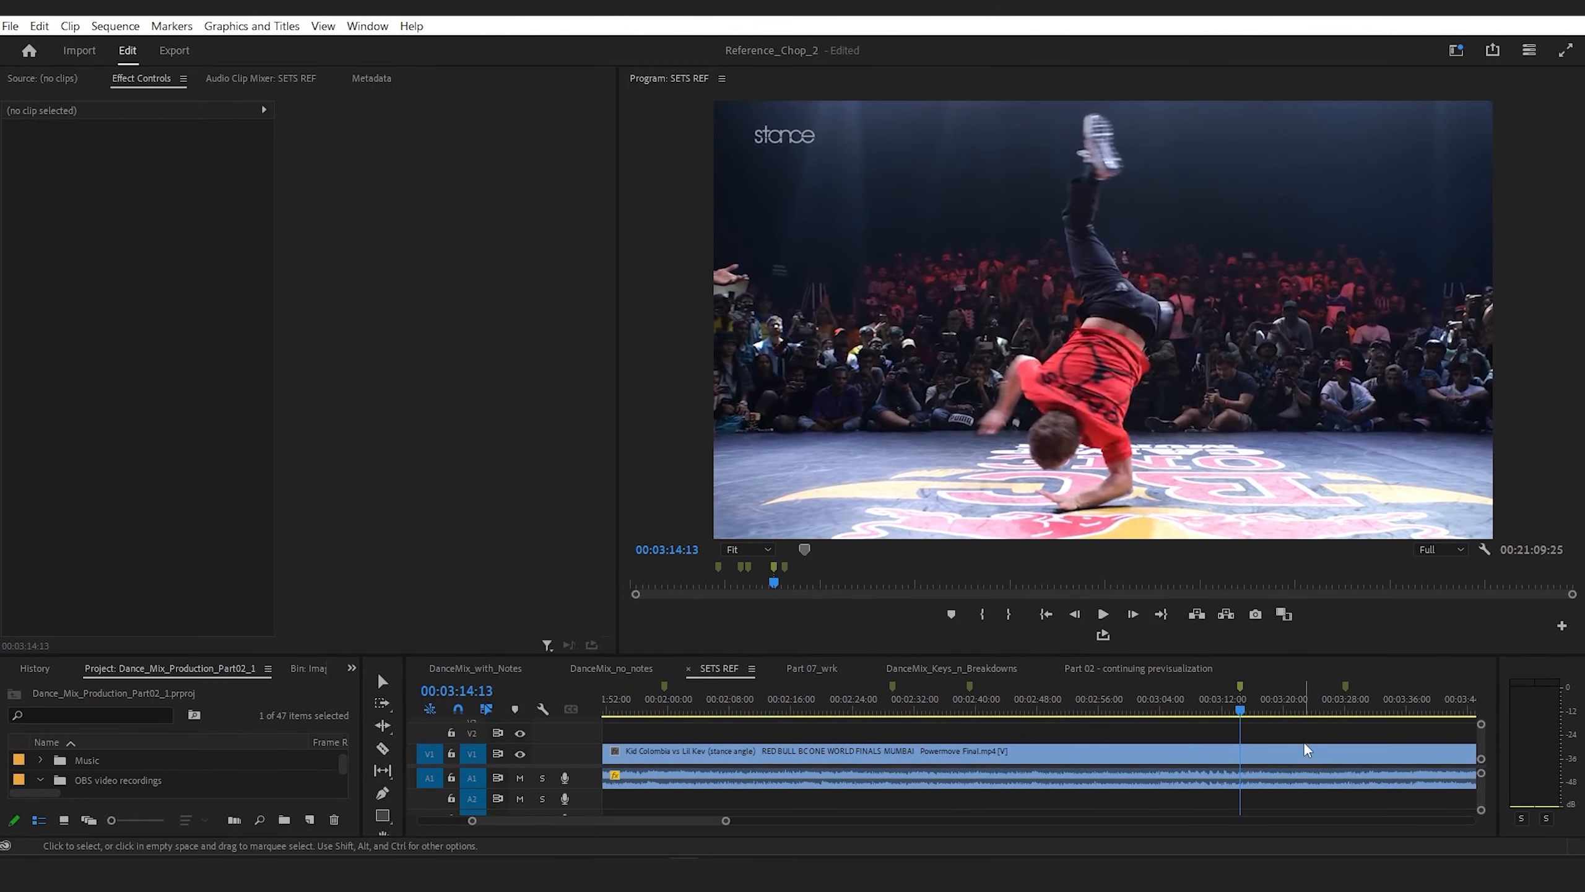
mouse_move(1228, 711)
left_mouse_down()
mouse_move(1107, 735)
mouse_move(966, 725)
mouse_move(1340, 719)
mouse_move(1348, 692)
left_mouse_up()
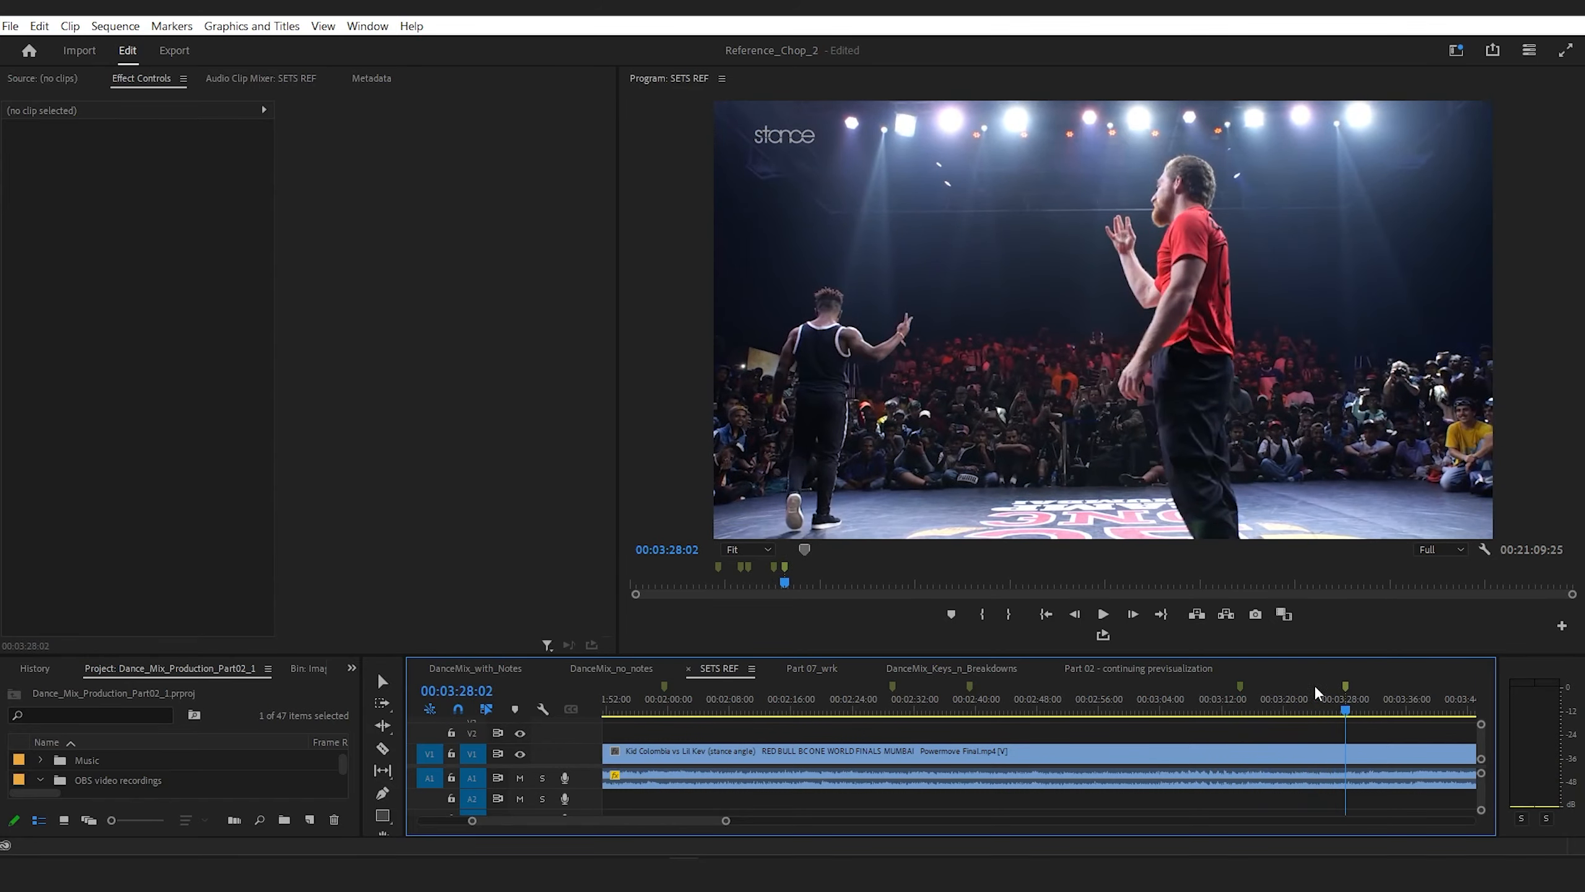
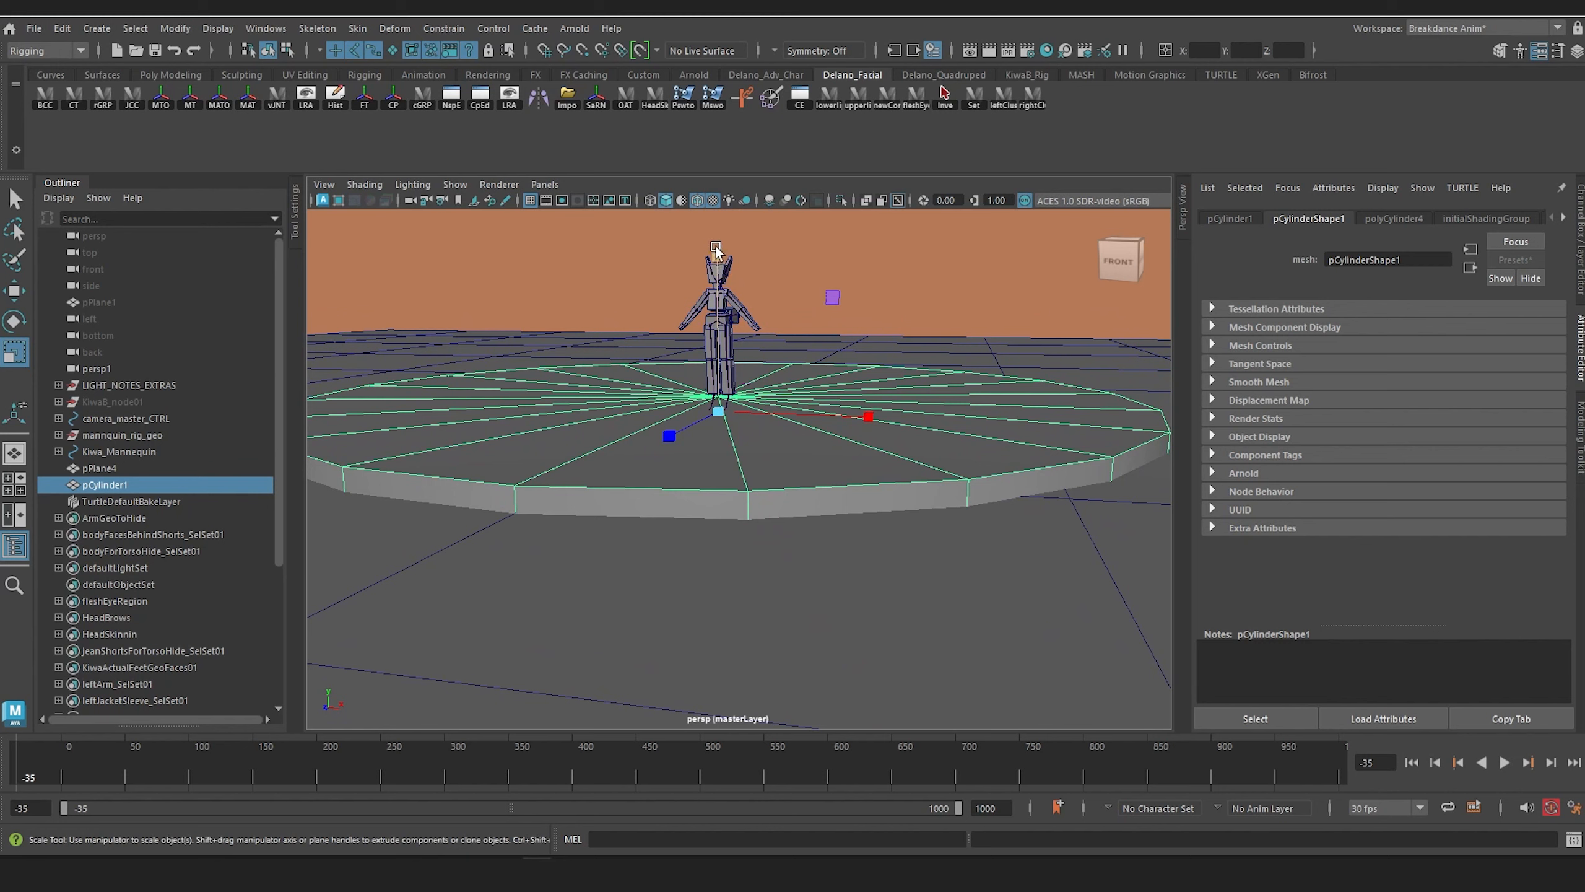
Step: Flatten the stage disc pCylinder1 vertically and lower it to about 3.96 in Translate Y on the floor
mouse_move(716, 248)
left_mouse_down()
mouse_move(717, 288)
mouse_move(717, 236)
left_mouse_up()
key("w")
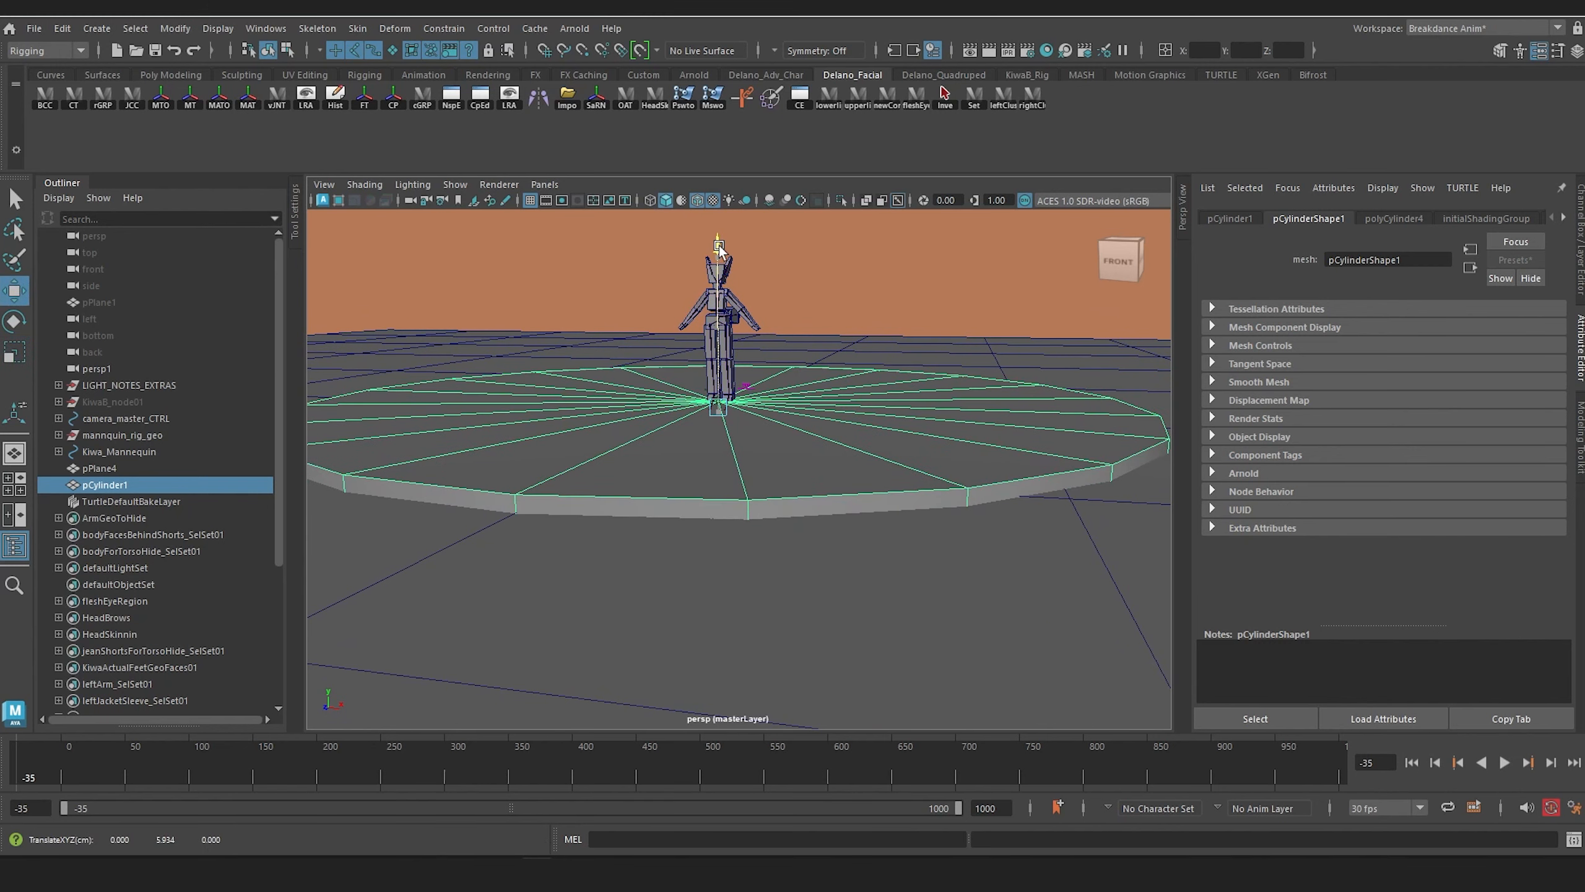
key("r")
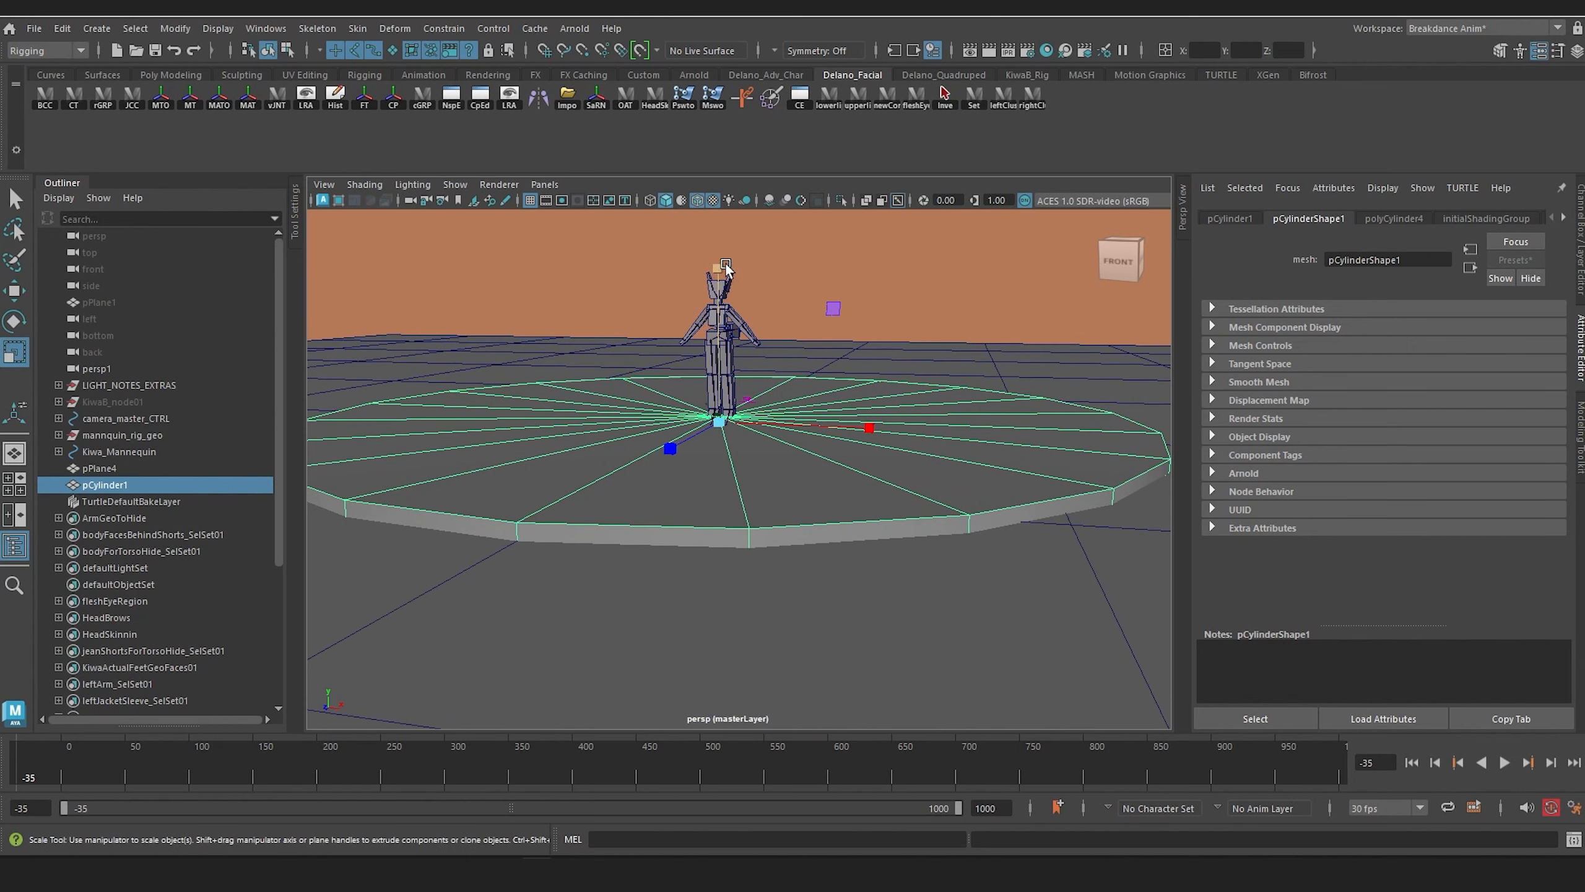
left_click_drag(719, 271, 734, 317)
key("w")
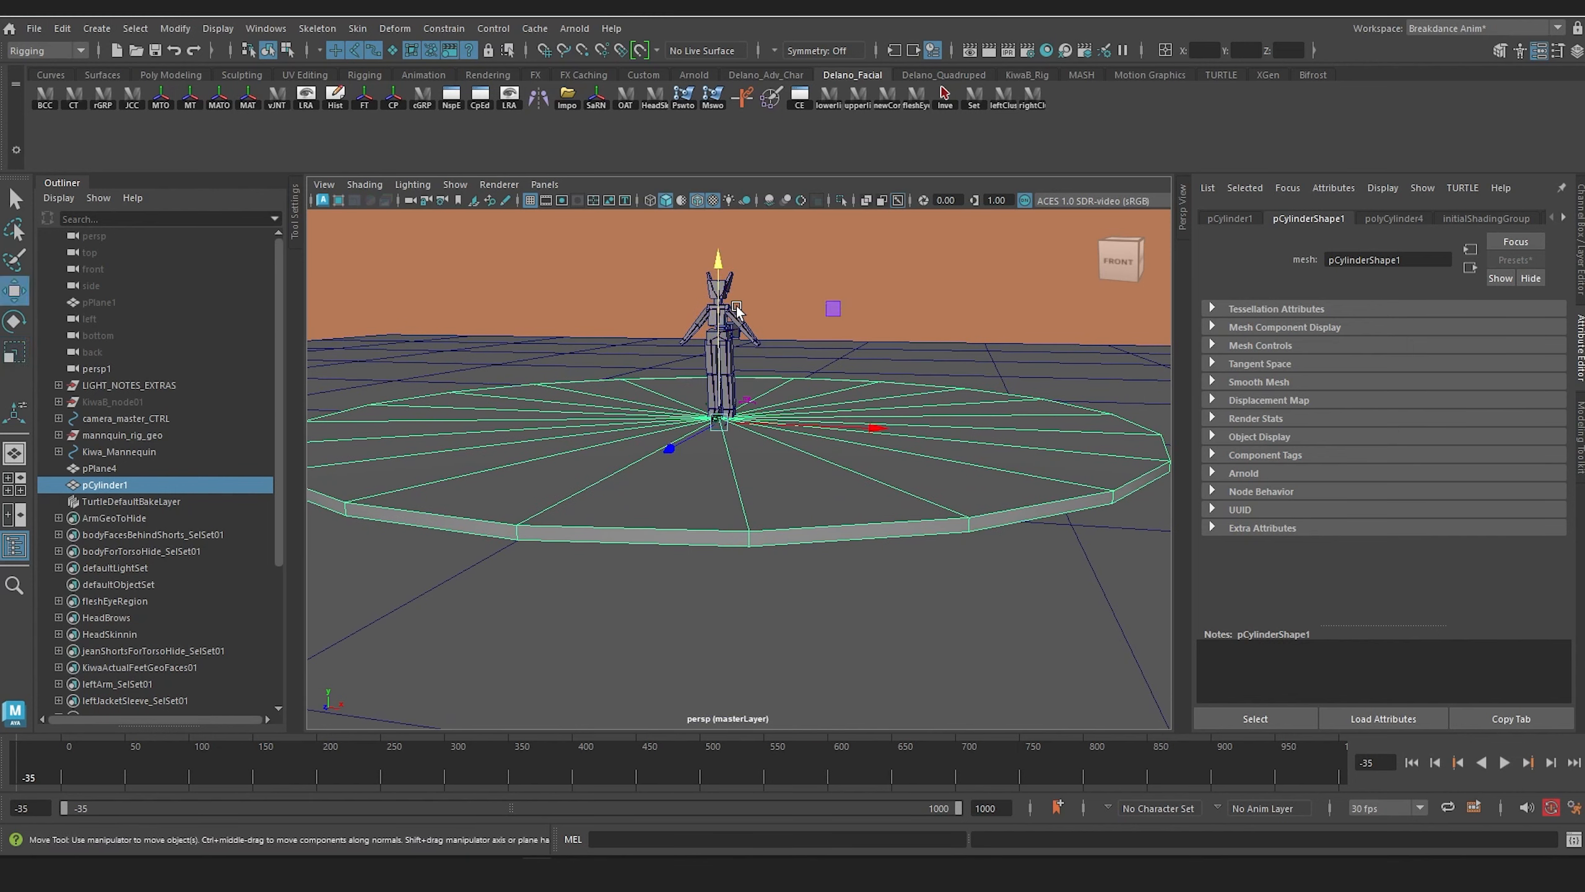
mouse_move(720, 256)
left_mouse_down()
mouse_move(723, 275)
mouse_move(723, 259)
left_mouse_up()
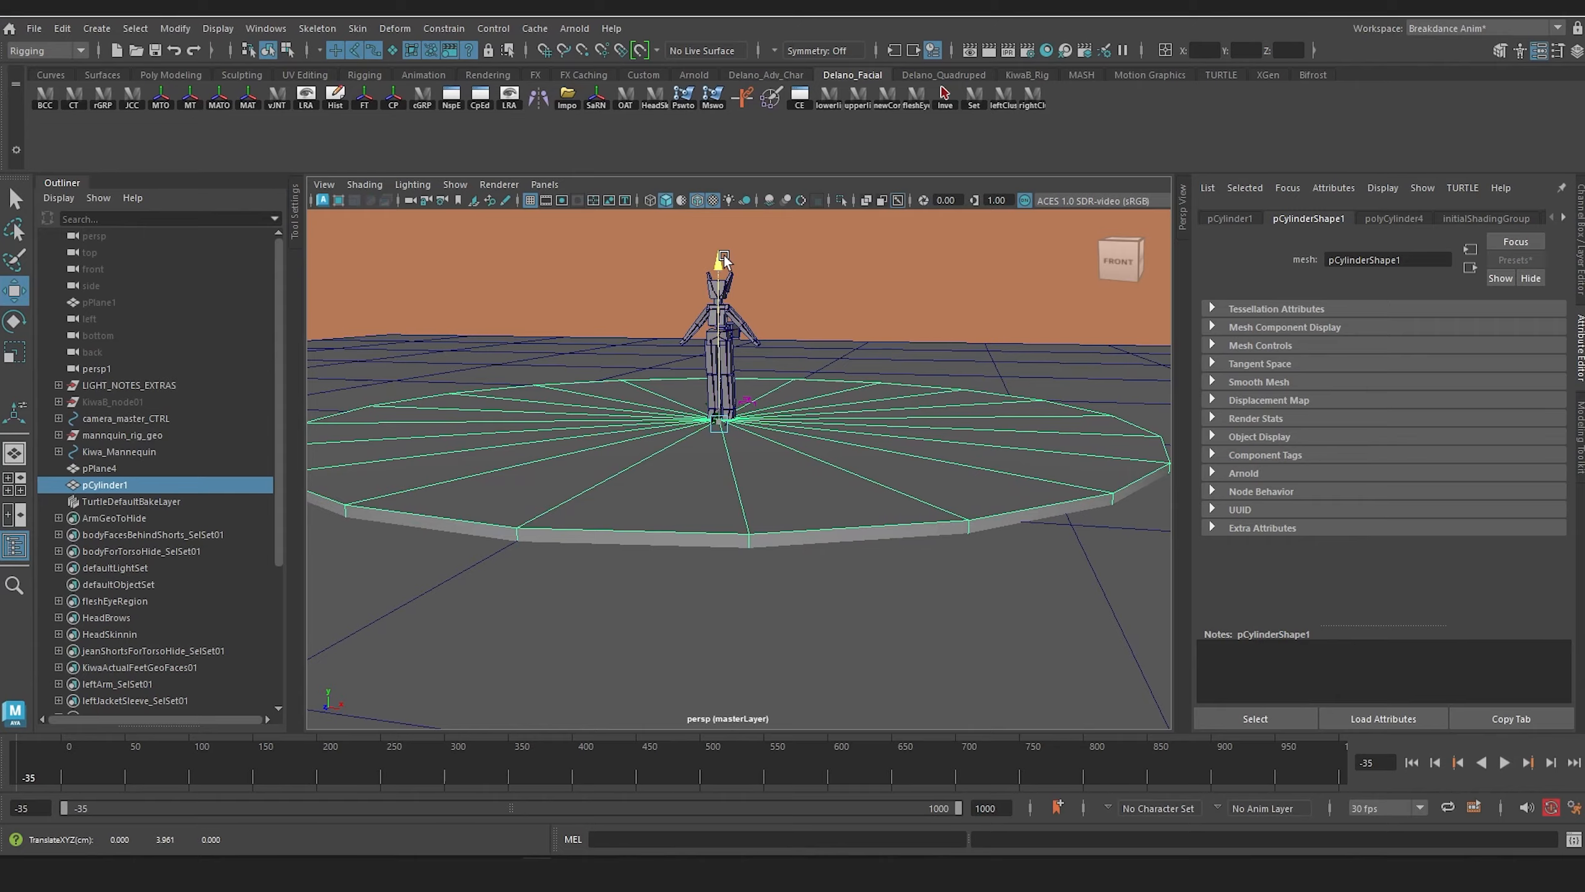
Step: Enlarge the stage disc around the figure to a scale of about 635.5 in X and Z and 5 in Y
right_click_drag(811, 293, 765, 308, "alt")
left_click_drag(764, 307, 694, 375, "alt")
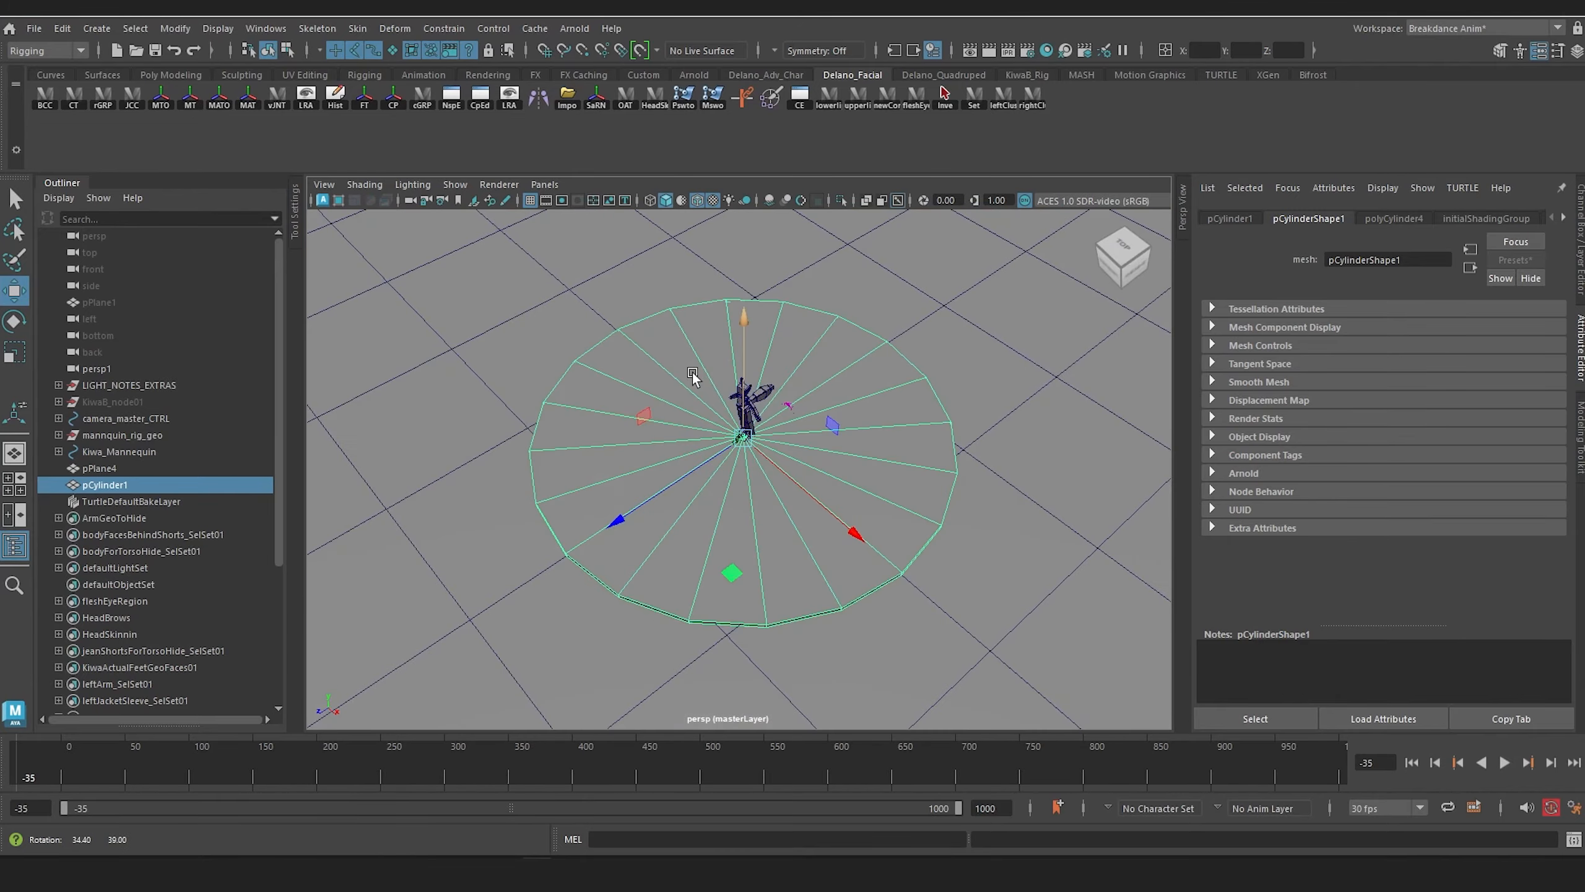
right_click_drag(694, 375, 826, 382, "alt")
left_click_drag(826, 382, 889, 337, "alt")
right_click_drag(889, 338, 856, 359, "alt")
key("r")
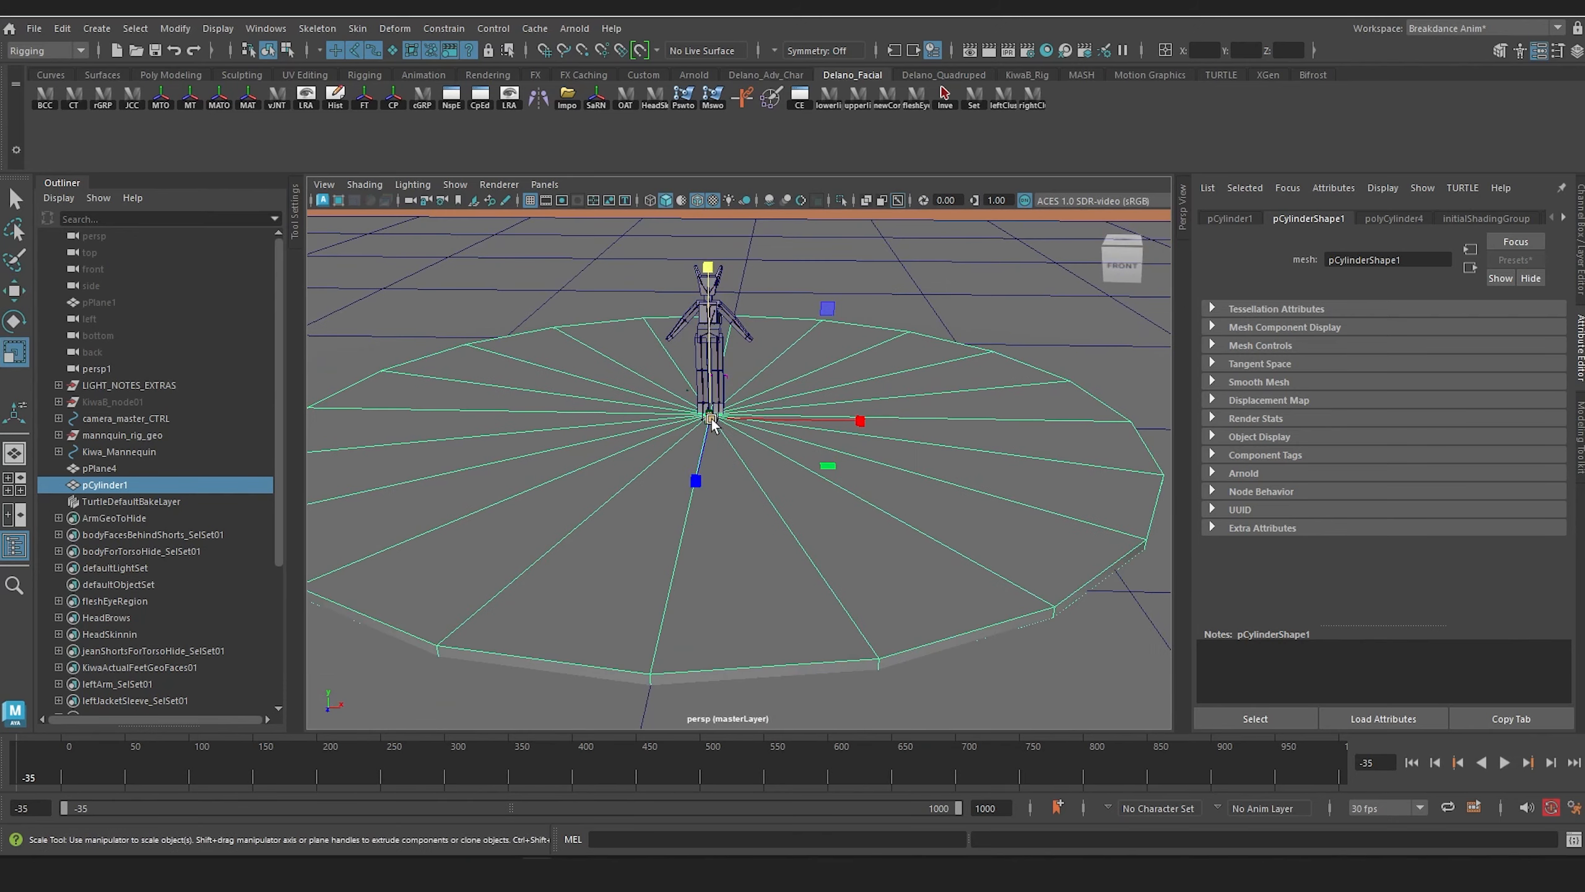
left_click_drag(712, 420, 837, 425)
right_click_drag(848, 424, 811, 420, "alt")
left_click_drag(811, 420, 758, 393, "alt")
left_click_drag(734, 285, 736, 321)
right_click_drag(736, 321, 764, 350, "alt")
left_click_drag(718, 356, 745, 359, "alt")
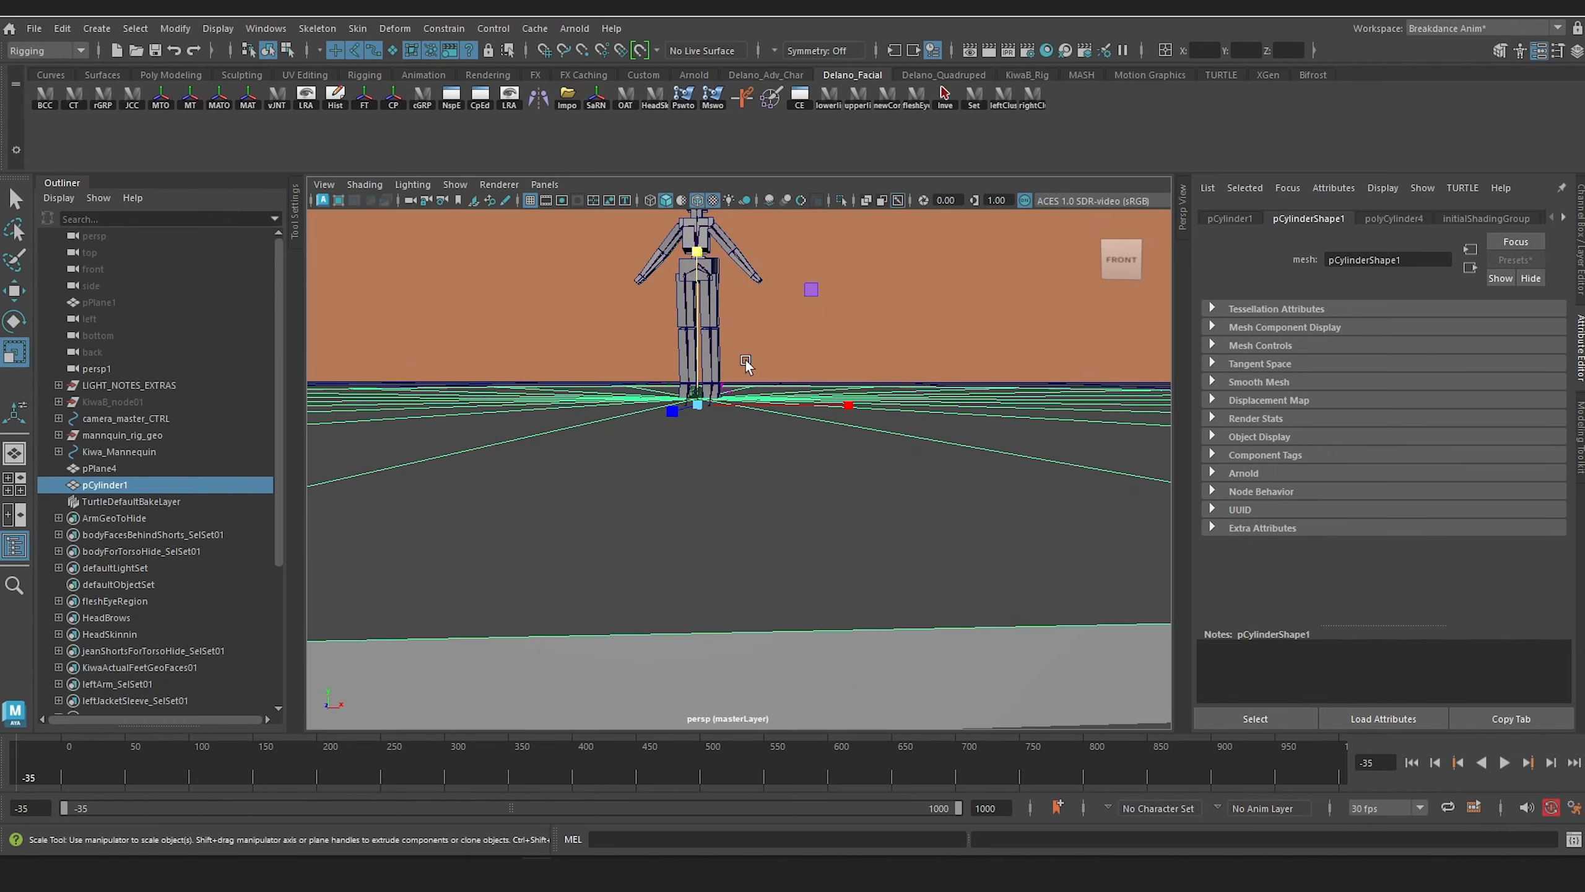
Step: Clear the selection and inspect the figure's proportions against the stage disc from the front, side and above
left_click(680, 310)
key("f")
scroll(701, 356, "up", 8)
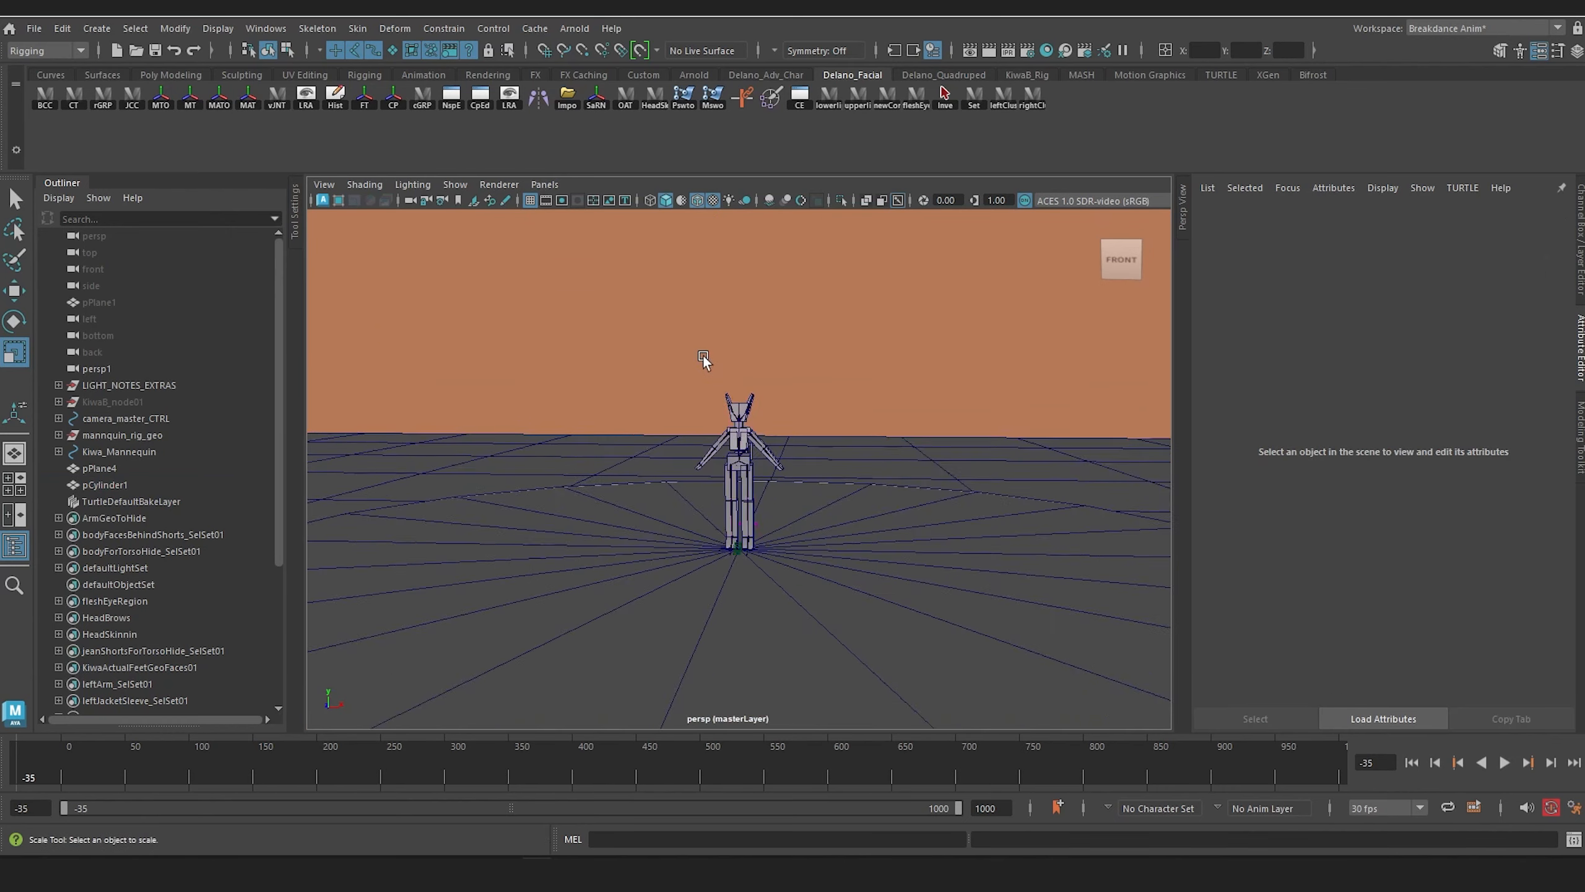
scroll(704, 356, "up", 8)
left_click_drag(705, 357, 593, 387, "alt")
scroll(829, 394, "down", 4)
scroll(699, 374, "down", 8)
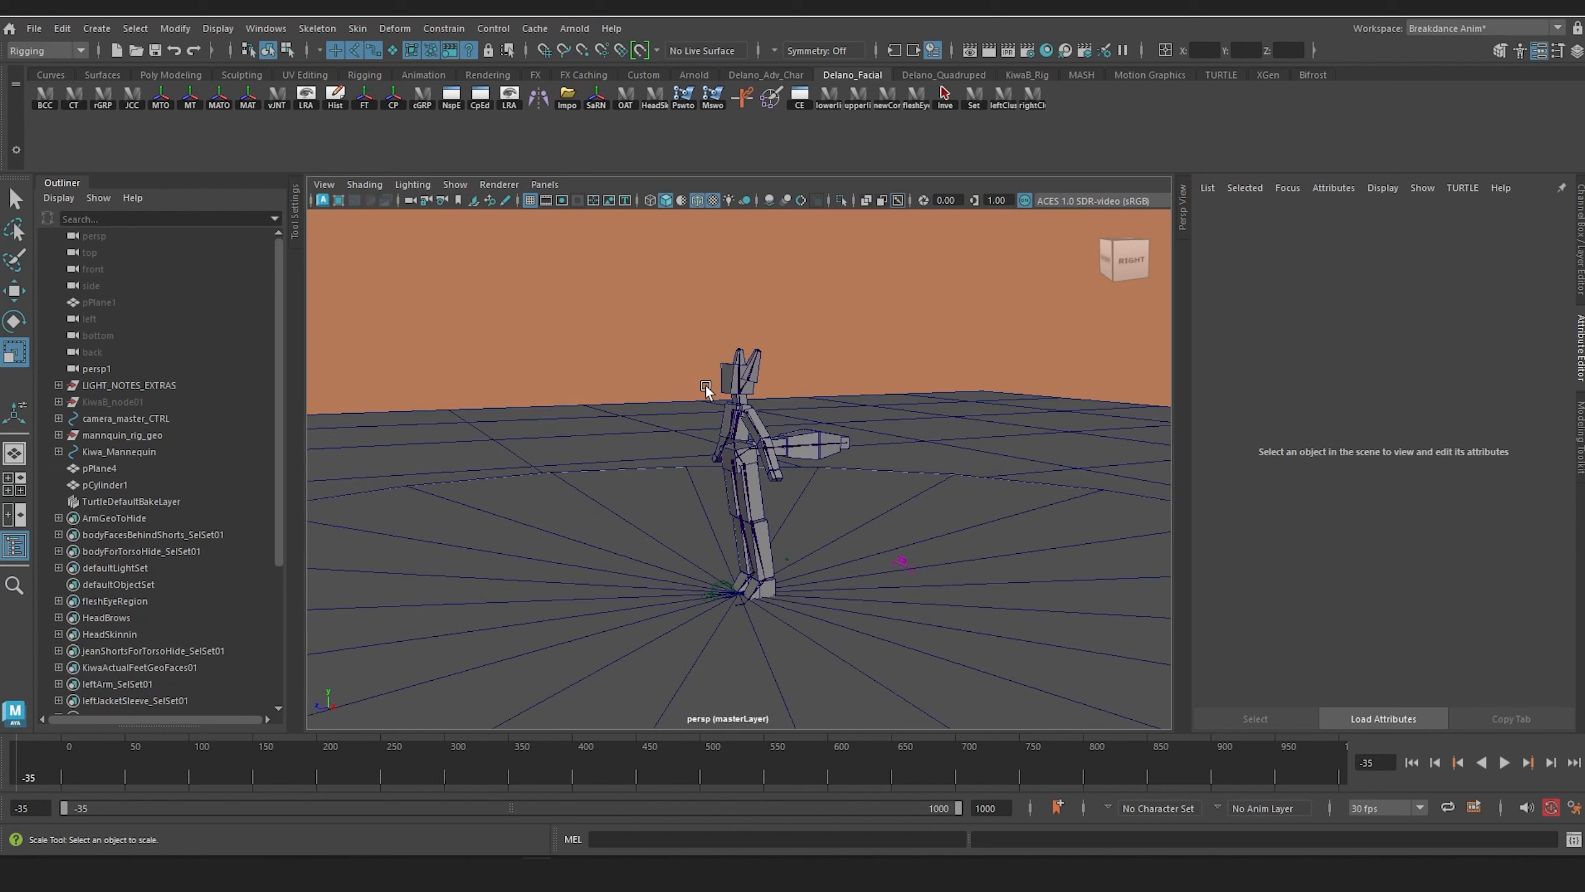
left_click_drag(708, 382, 756, 324, "alt")
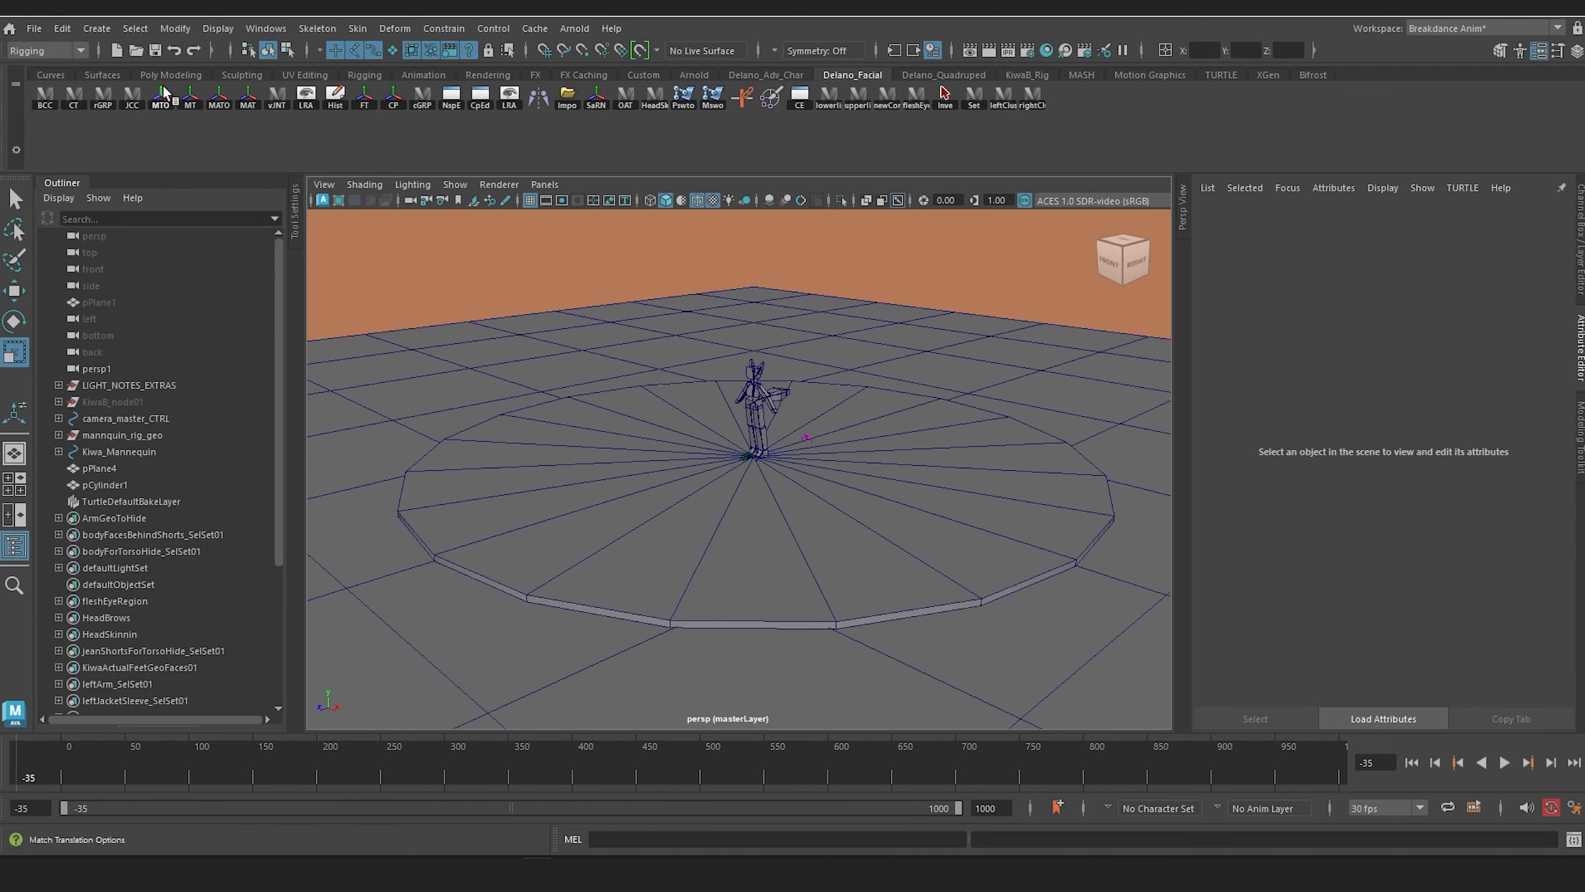
Step: Create a polygon cylinder and scale it up until it surrounds the floor area
left_click(99, 28)
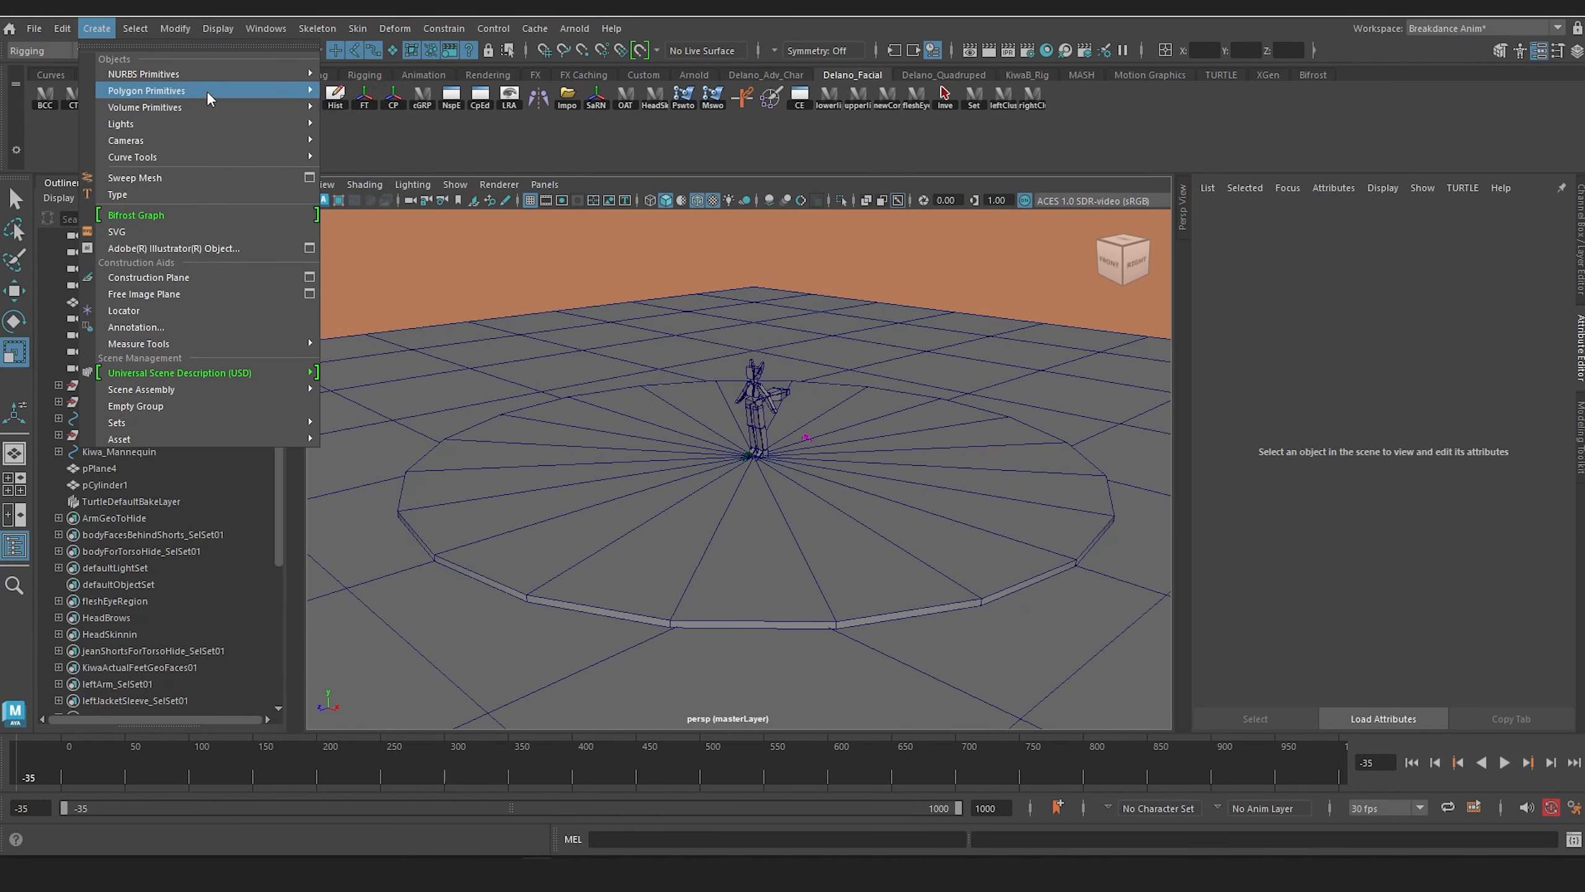
mouse_move(207, 91)
left_click(387, 125)
scroll(828, 378, "down", 5)
left_click_drag(828, 378, 1367, 598, "alt")
scroll(756, 500, "down", 8)
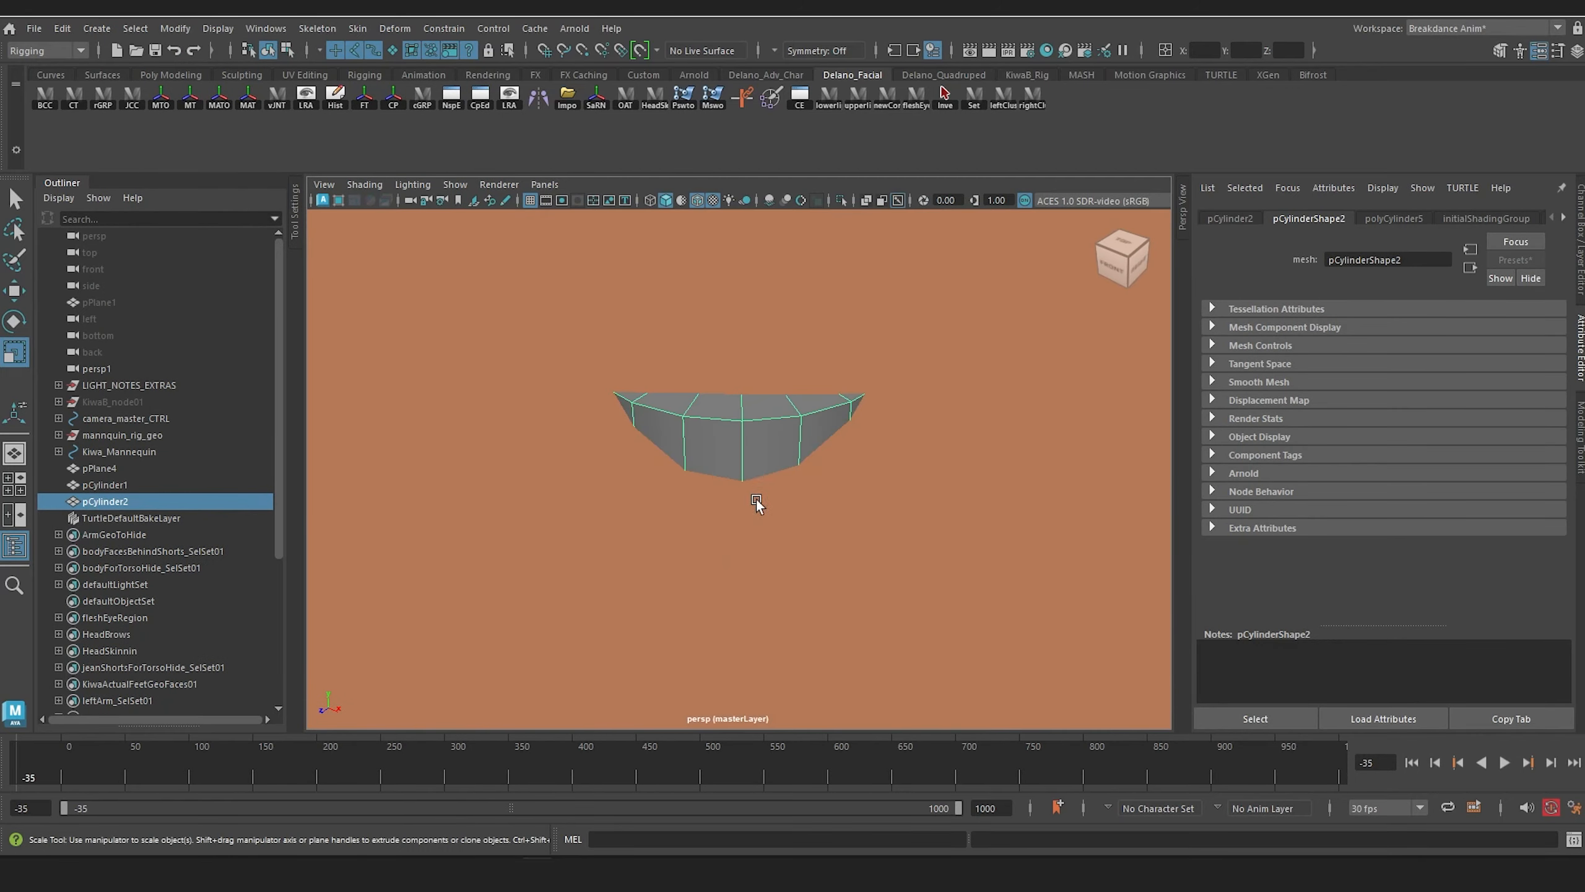
left_click_drag(755, 500, 730, 485, "alt")
scroll(731, 484, "up", 5)
middle_click_drag(759, 367, 776, 532, "alt")
left_click_drag(776, 532, 661, 514, "alt")
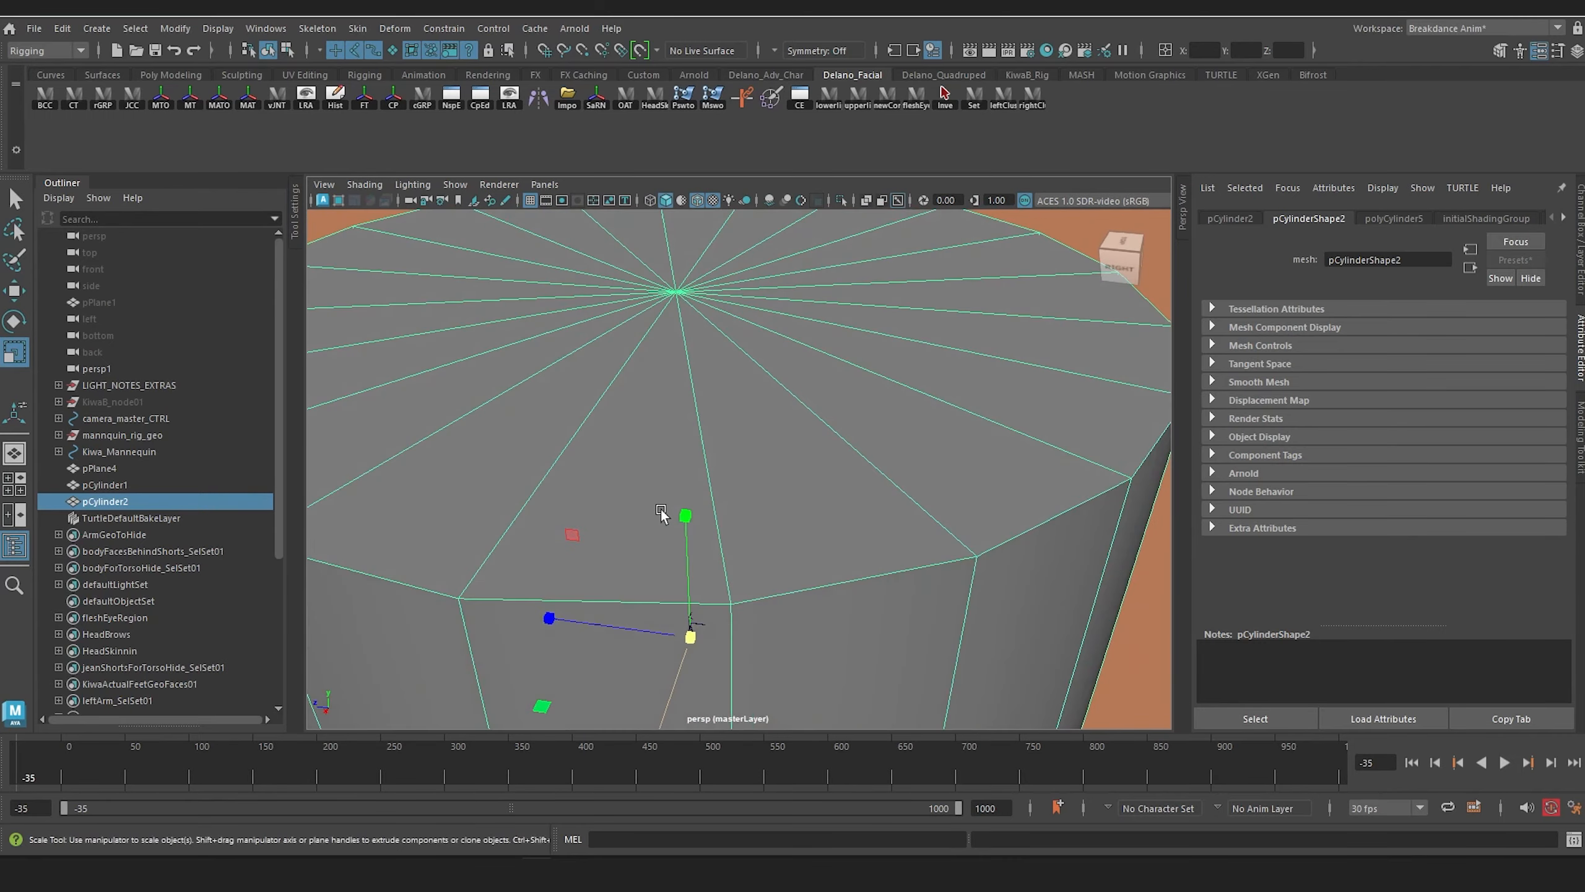
Step: Select the large cylinder's side faces, invert the face selection and delete the cap faces
right_click(673, 342)
right_click_drag(673, 341, 675, 382)
scroll(676, 386, "down", 5)
left_click_drag(678, 413, 647, 371, "alt")
left_click_drag(501, 429, 712, 467, "alt")
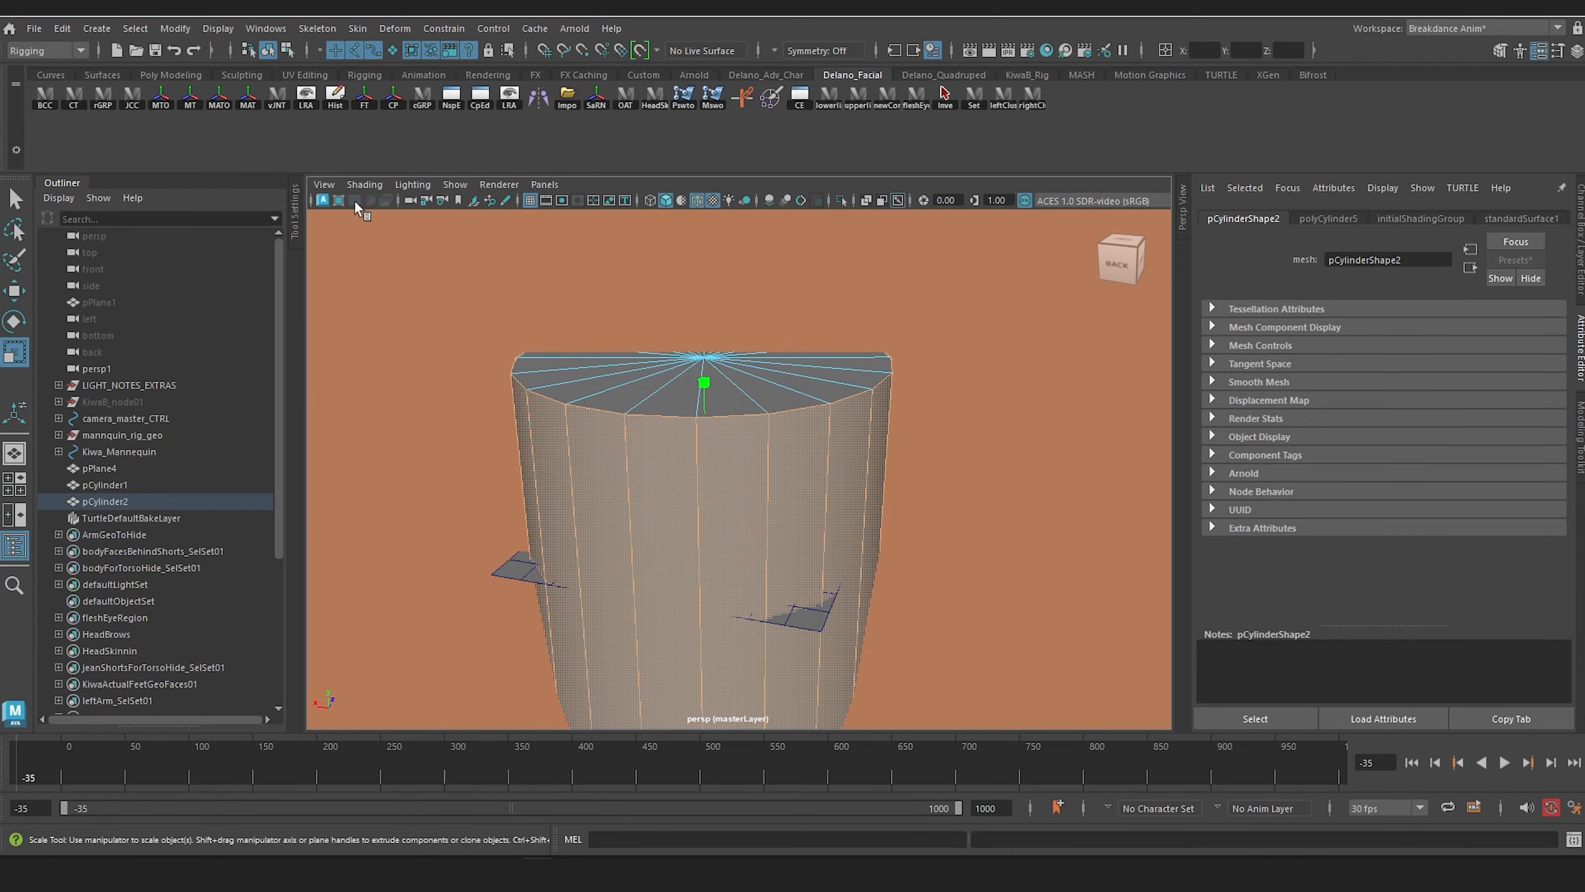
left_click(135, 28)
left_click(202, 129)
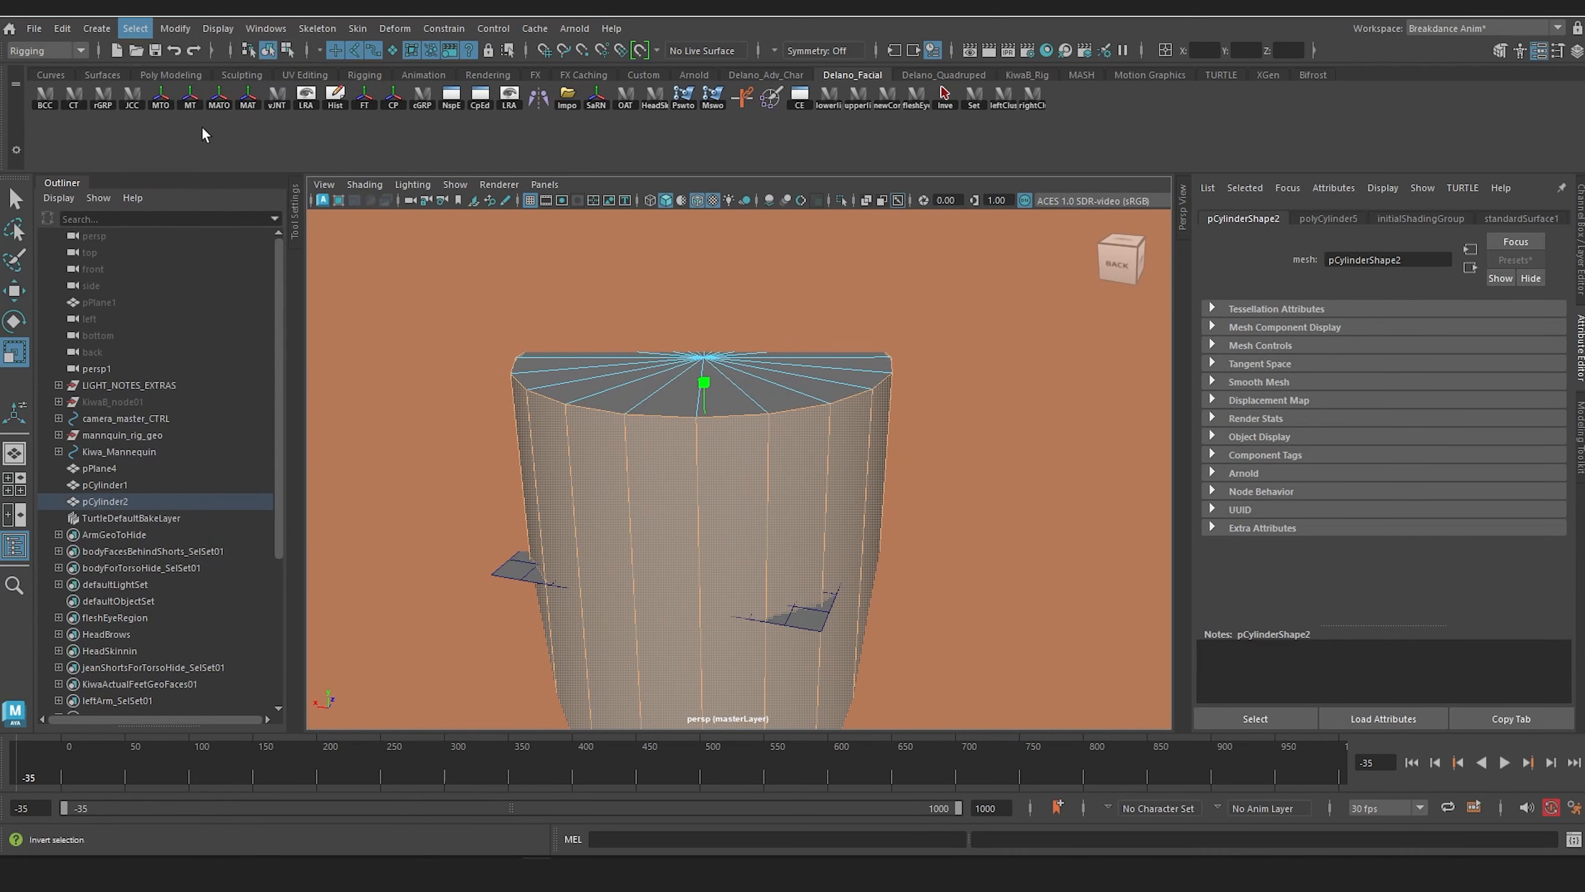
key("Delete")
Step: Reduce the open cylinder's height and raise it so it forms a low circular wall around the stage
left_click_drag(611, 462, 785, 494, "alt")
right_click_drag(651, 379, 739, 357)
left_click_drag(698, 406, 721, 528)
key("w")
left_click_drag(699, 414, 717, 373)
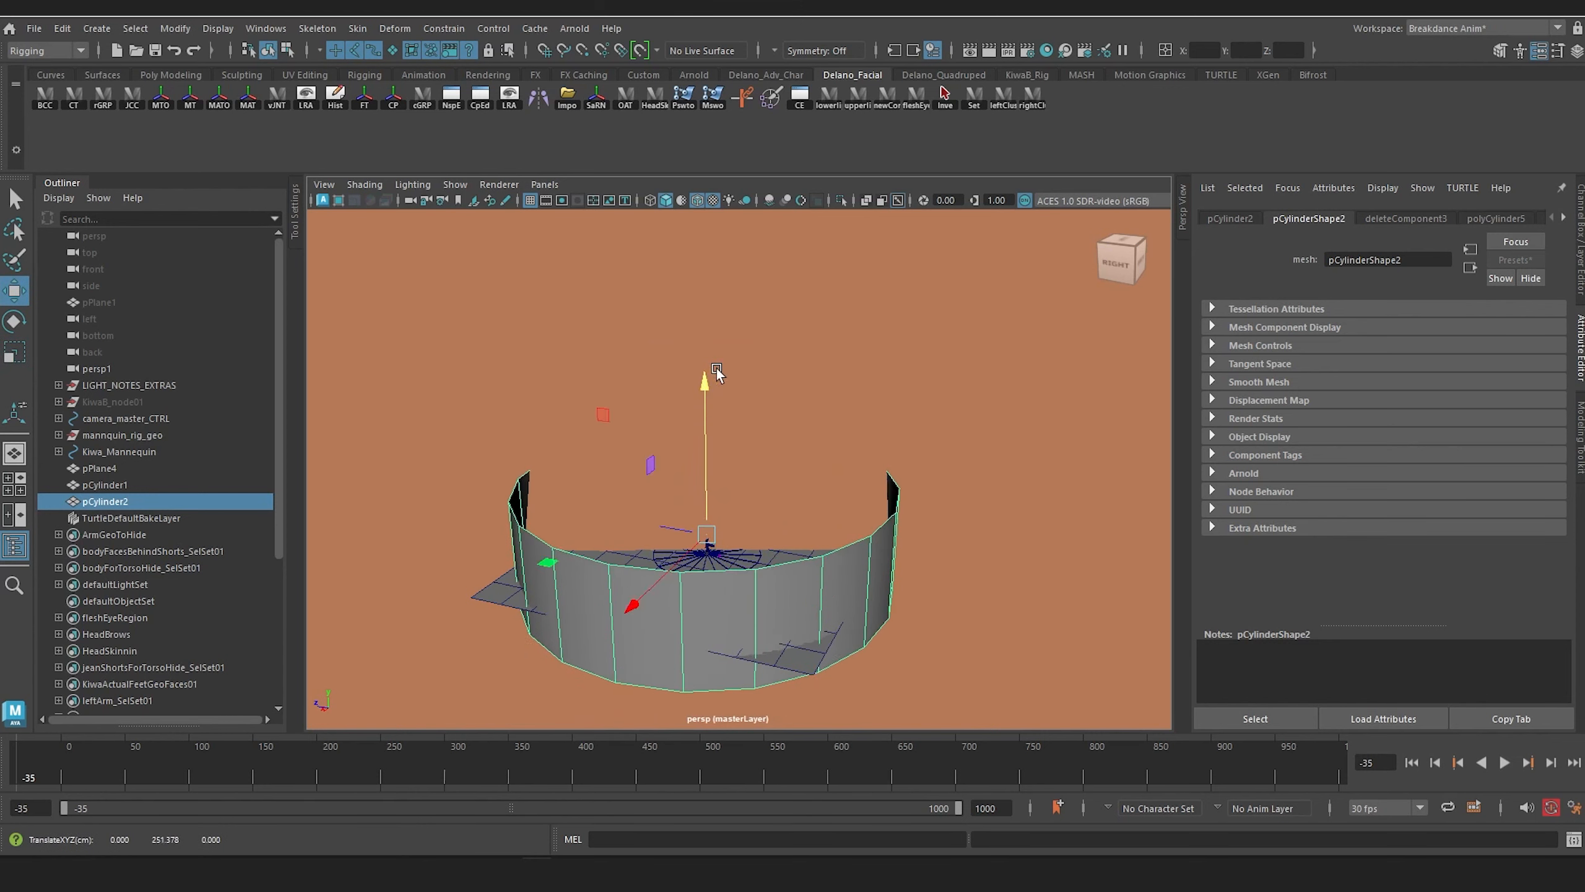
Step: Select the persp camera by name and set its Far Clip Plane to 100000
left_click(1162, 51)
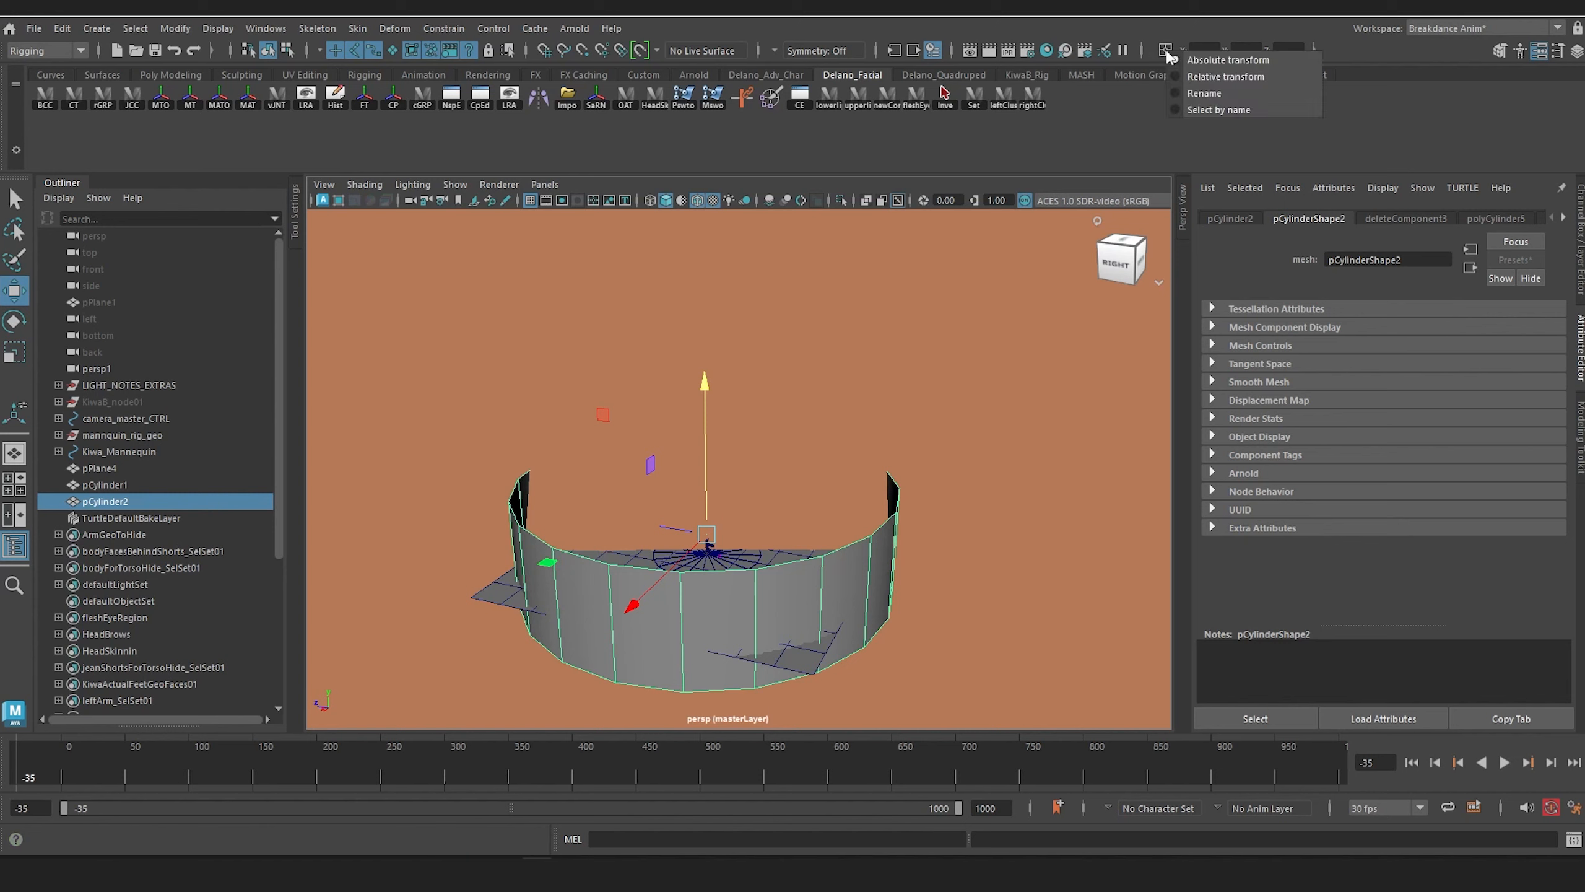
left_click(1209, 110)
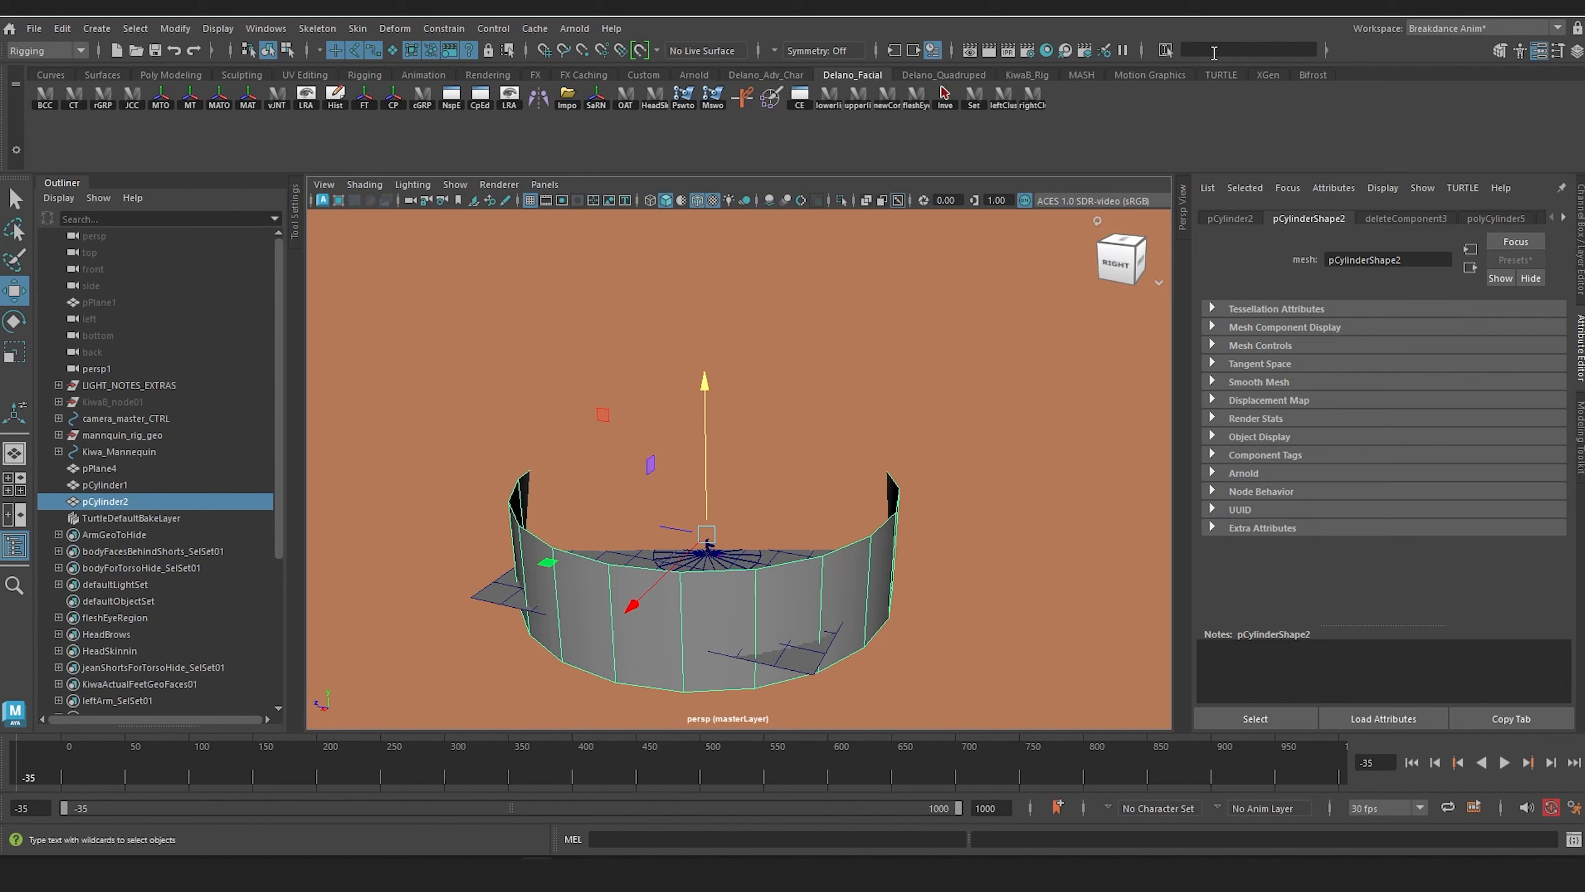
type("persp")
key("Return")
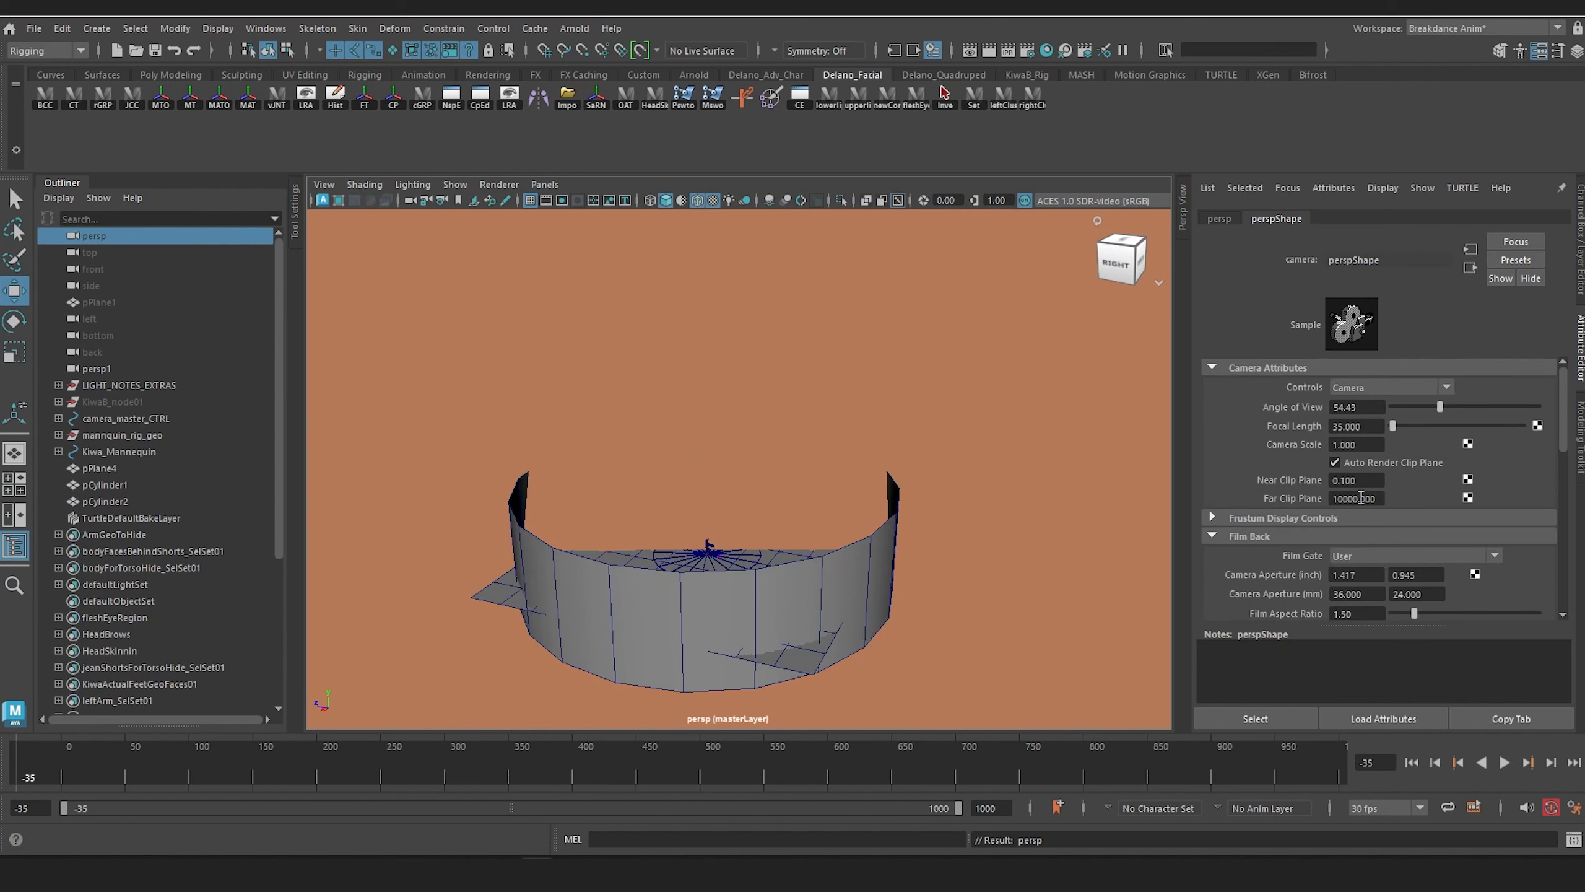
type("0")
key("Return")
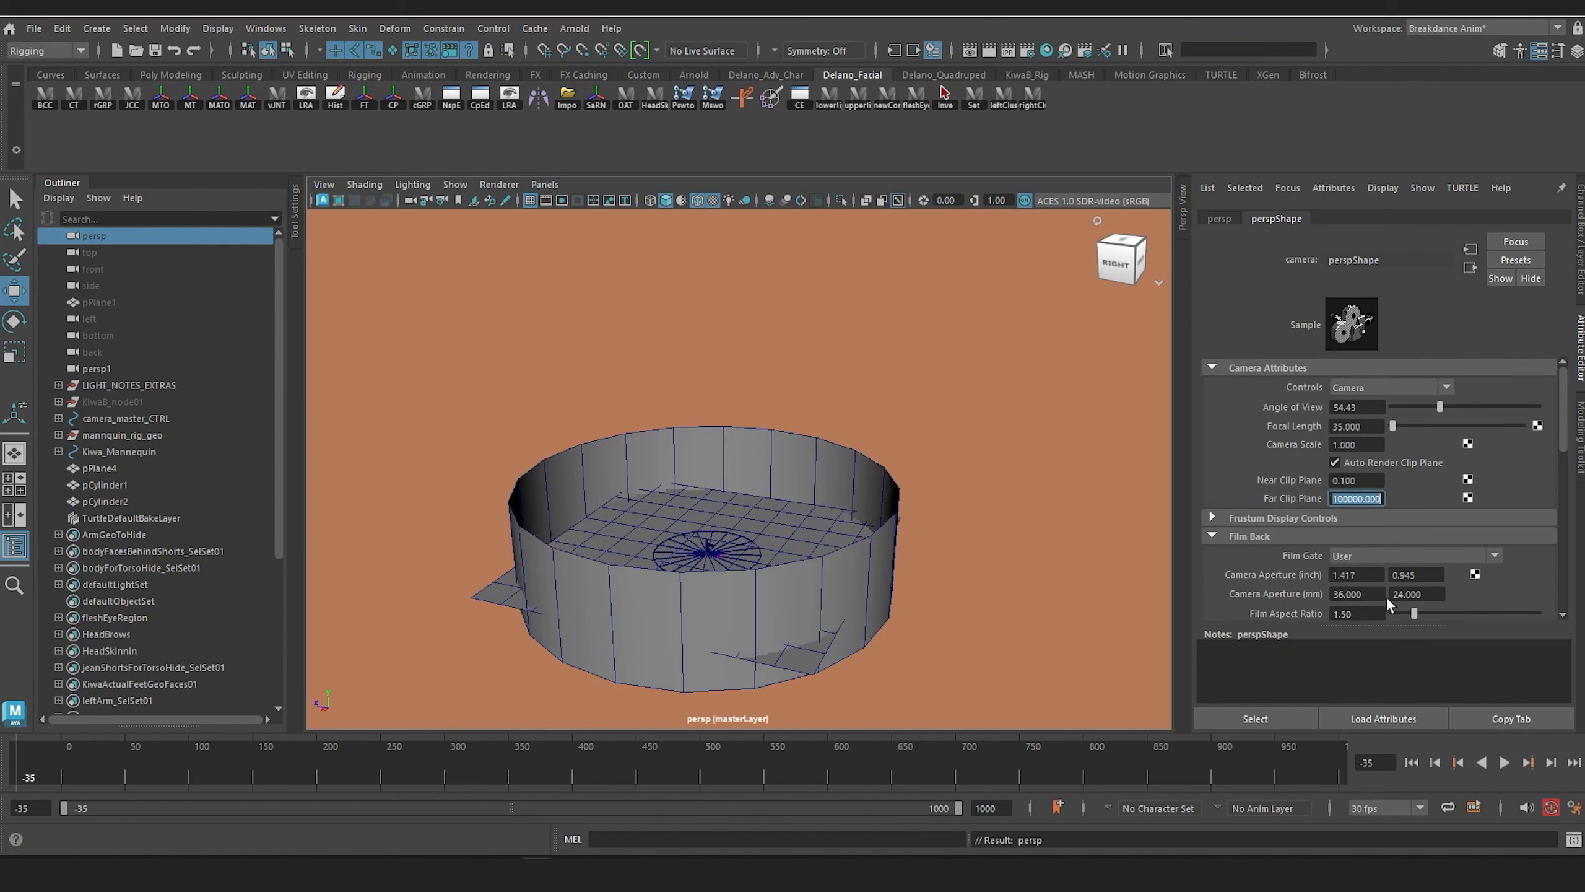
Step: Scale the floor plane pPlane4 up so it extends past the circular wall
scroll(650, 480, "up", 7)
middle_click_drag(650, 479, 736, 435, "alt")
scroll(736, 436, "up", 4)
left_click_drag(735, 435, 715, 549, "alt")
scroll(696, 504, "down", 7)
left_click(729, 417)
left_click(615, 457)
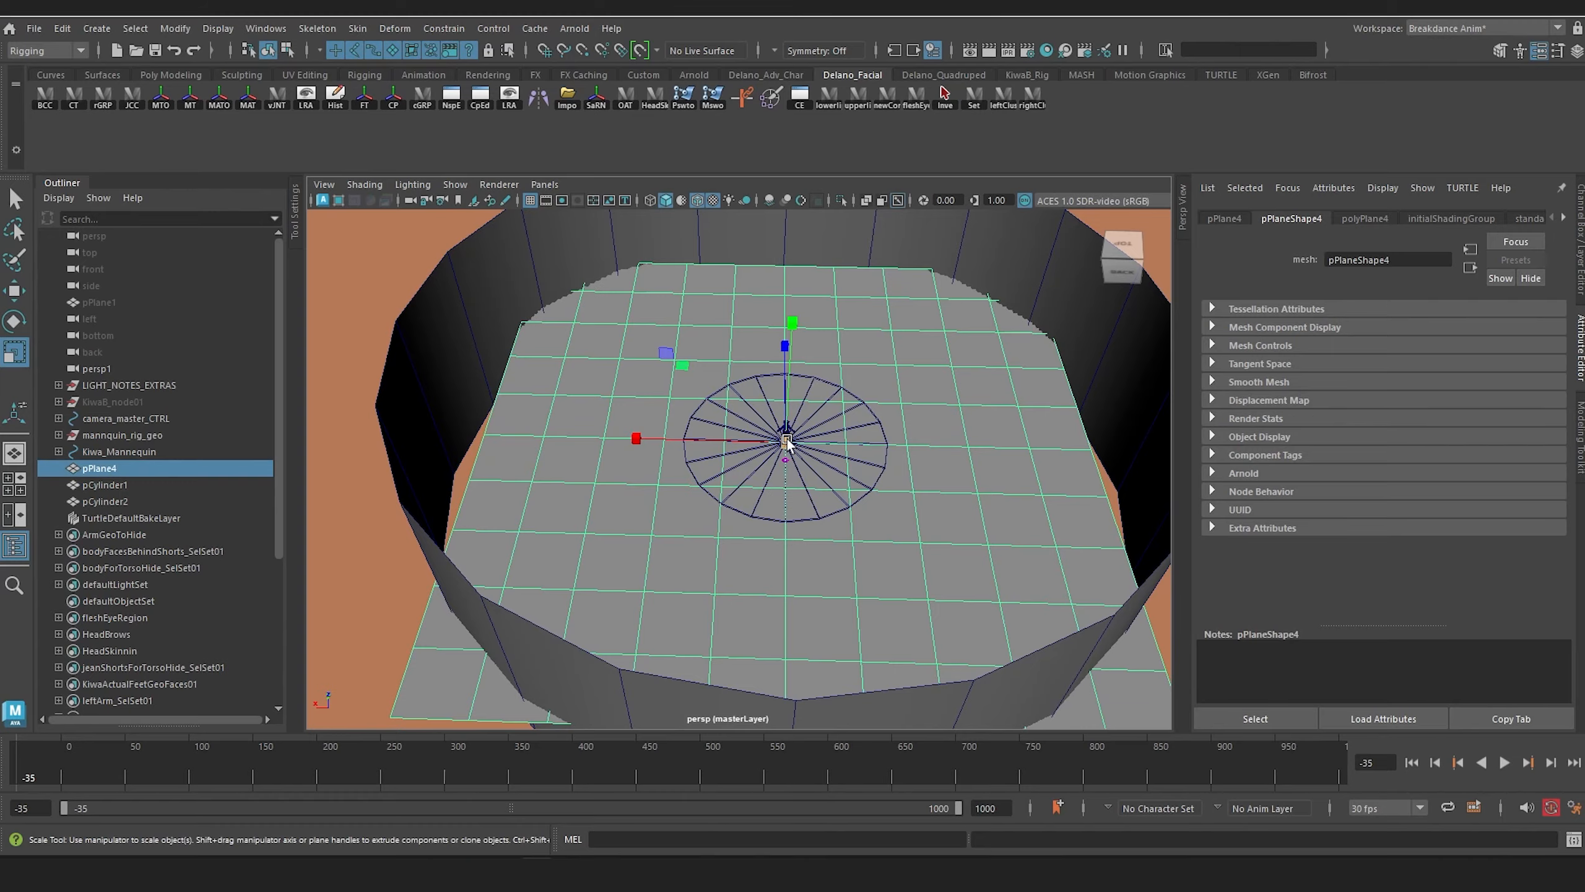
left_click_drag(786, 441, 887, 399)
scroll(818, 448, "up", 8)
scroll(812, 335, "up", 5)
middle_click_drag(812, 336, 740, 422, "alt")
left_click_drag(796, 415, 559, 337, "alt")
left_click(904, 402)
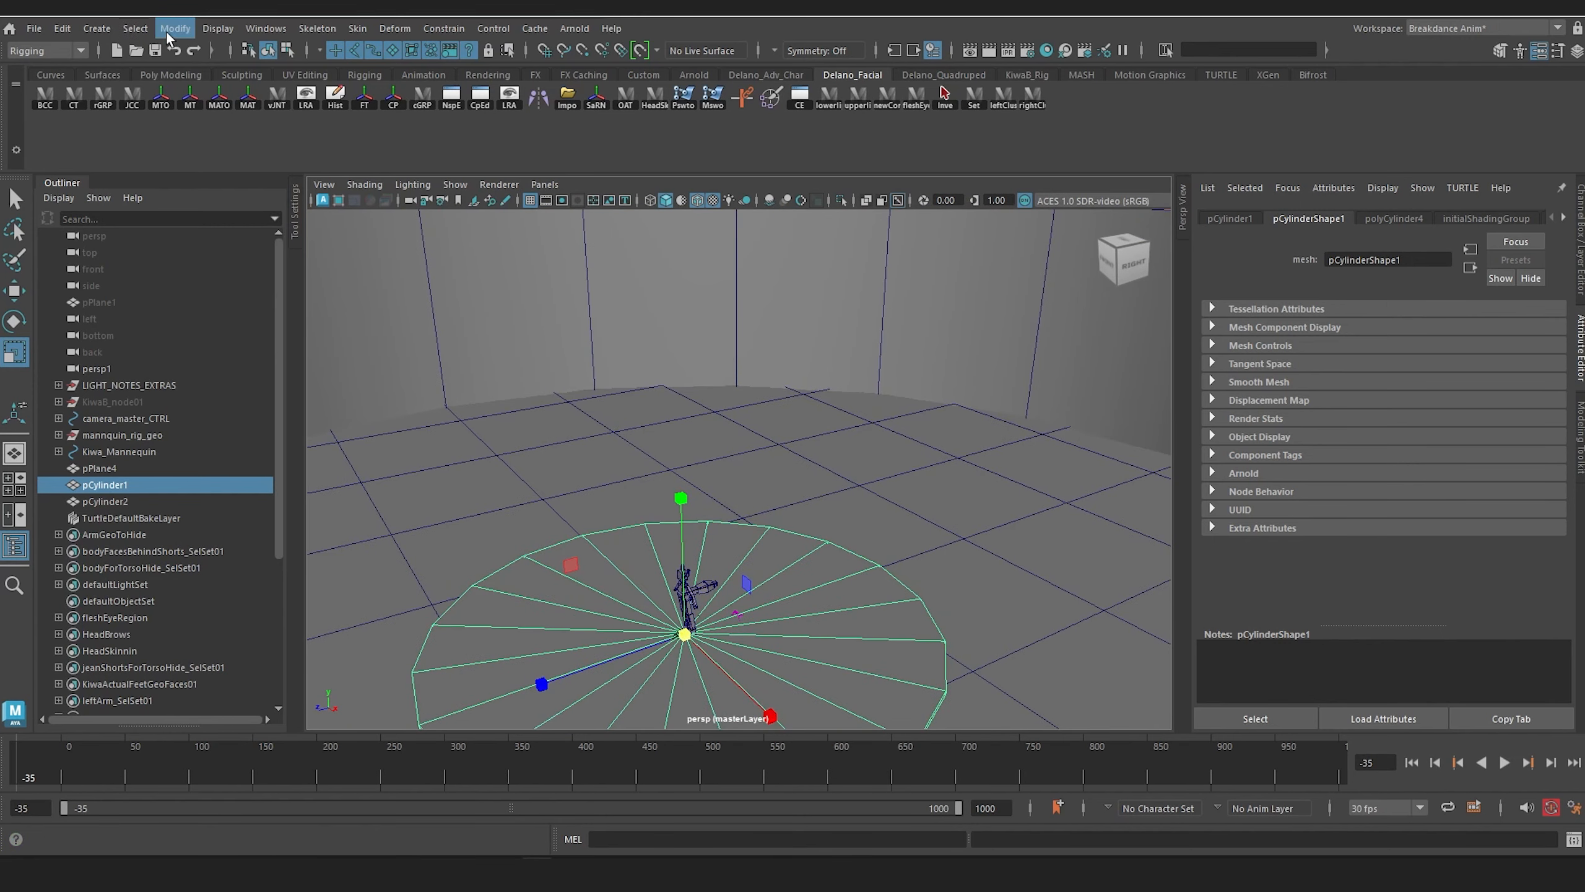
Step: Create a polygon pipe, raise it above the figure to about Y 448.5 and scale it uniformly to about 217.5
left_click(96, 27)
mouse_move(275, 97)
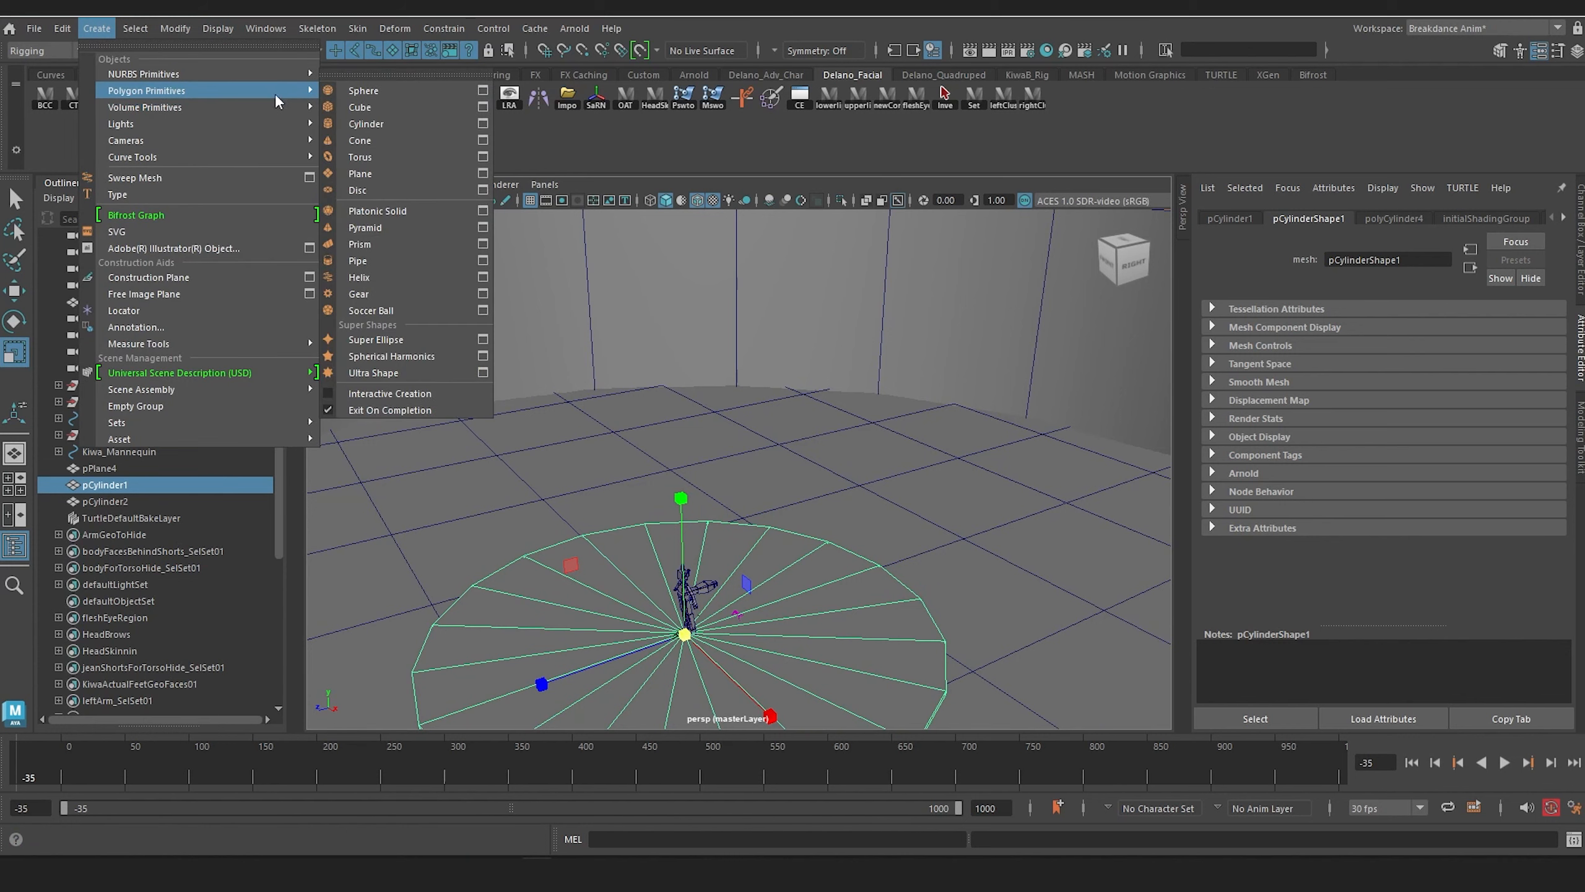
left_click(397, 262)
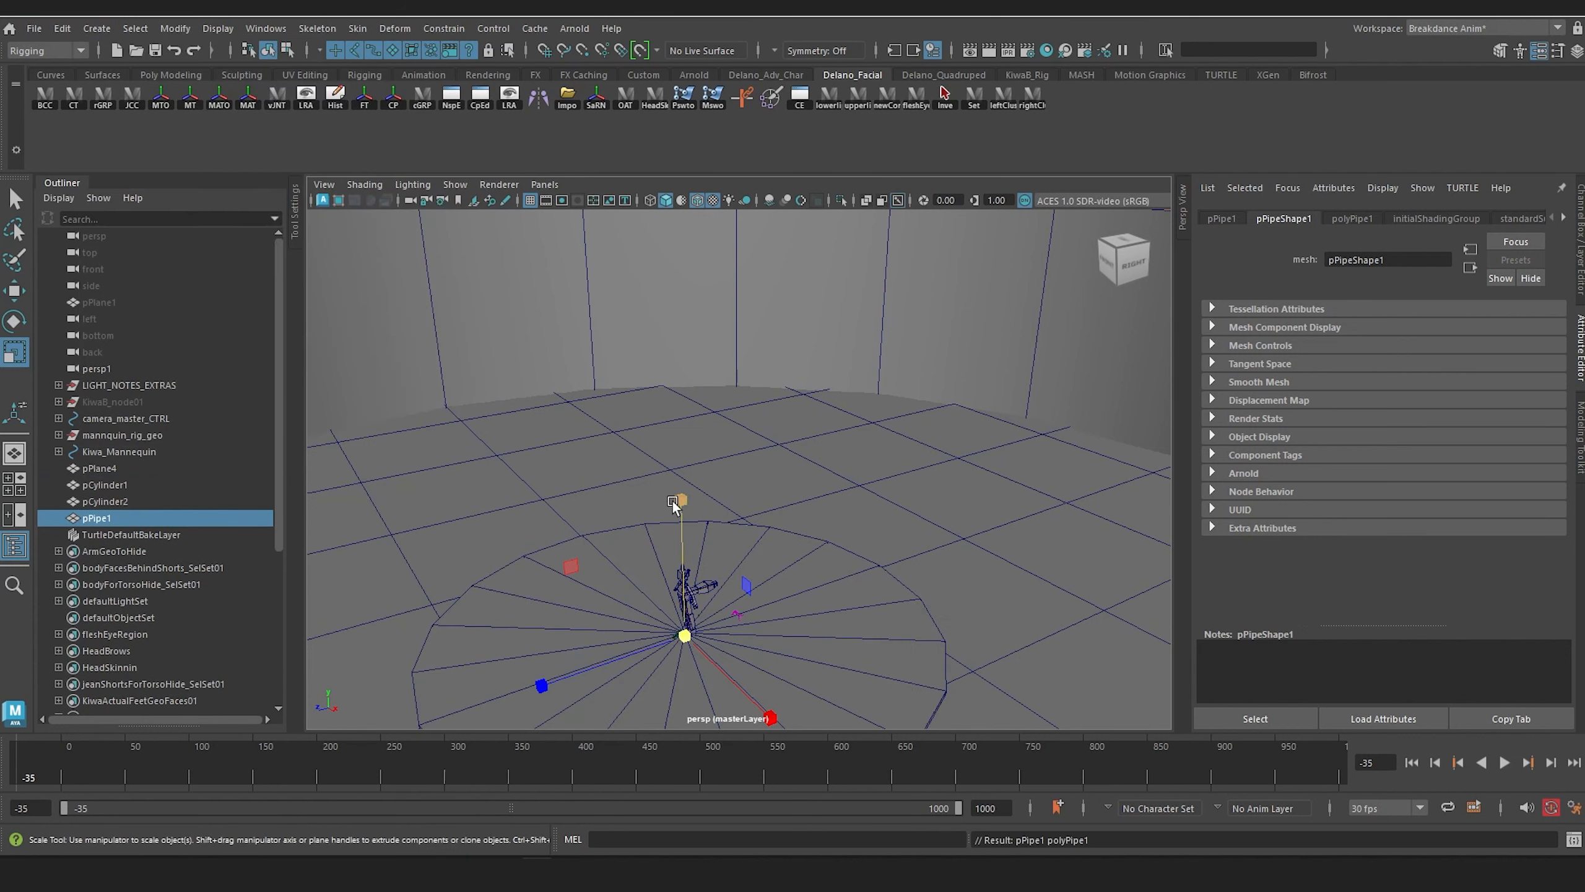
left_click_drag(688, 528, 705, 302, "alt")
scroll(685, 451, "down", 2)
key("w")
key("r")
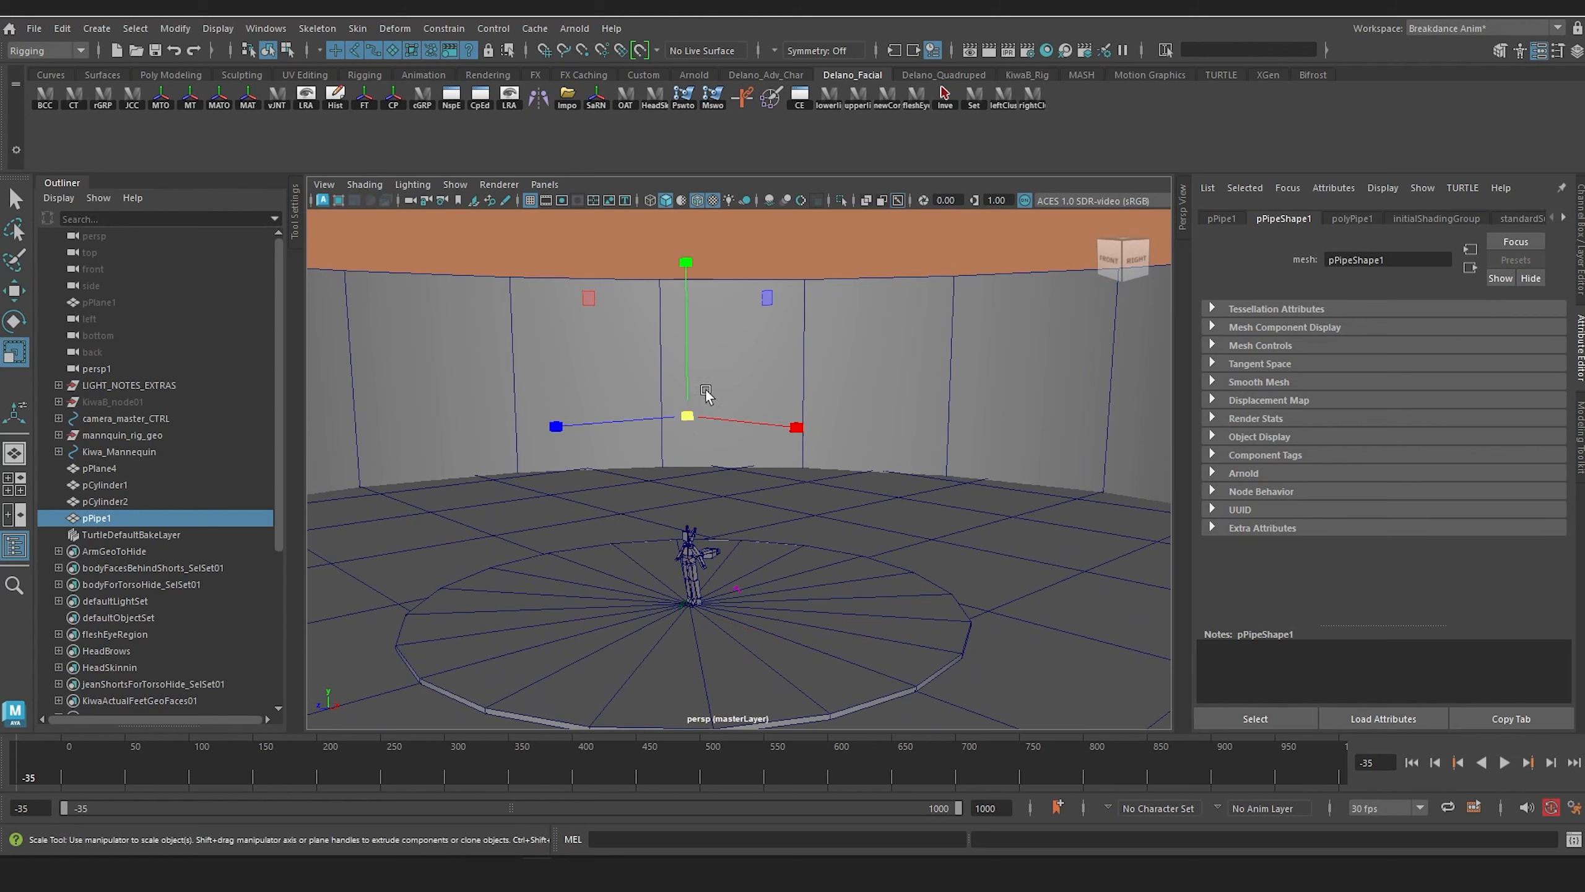
left_click_drag(686, 417, 717, 445)
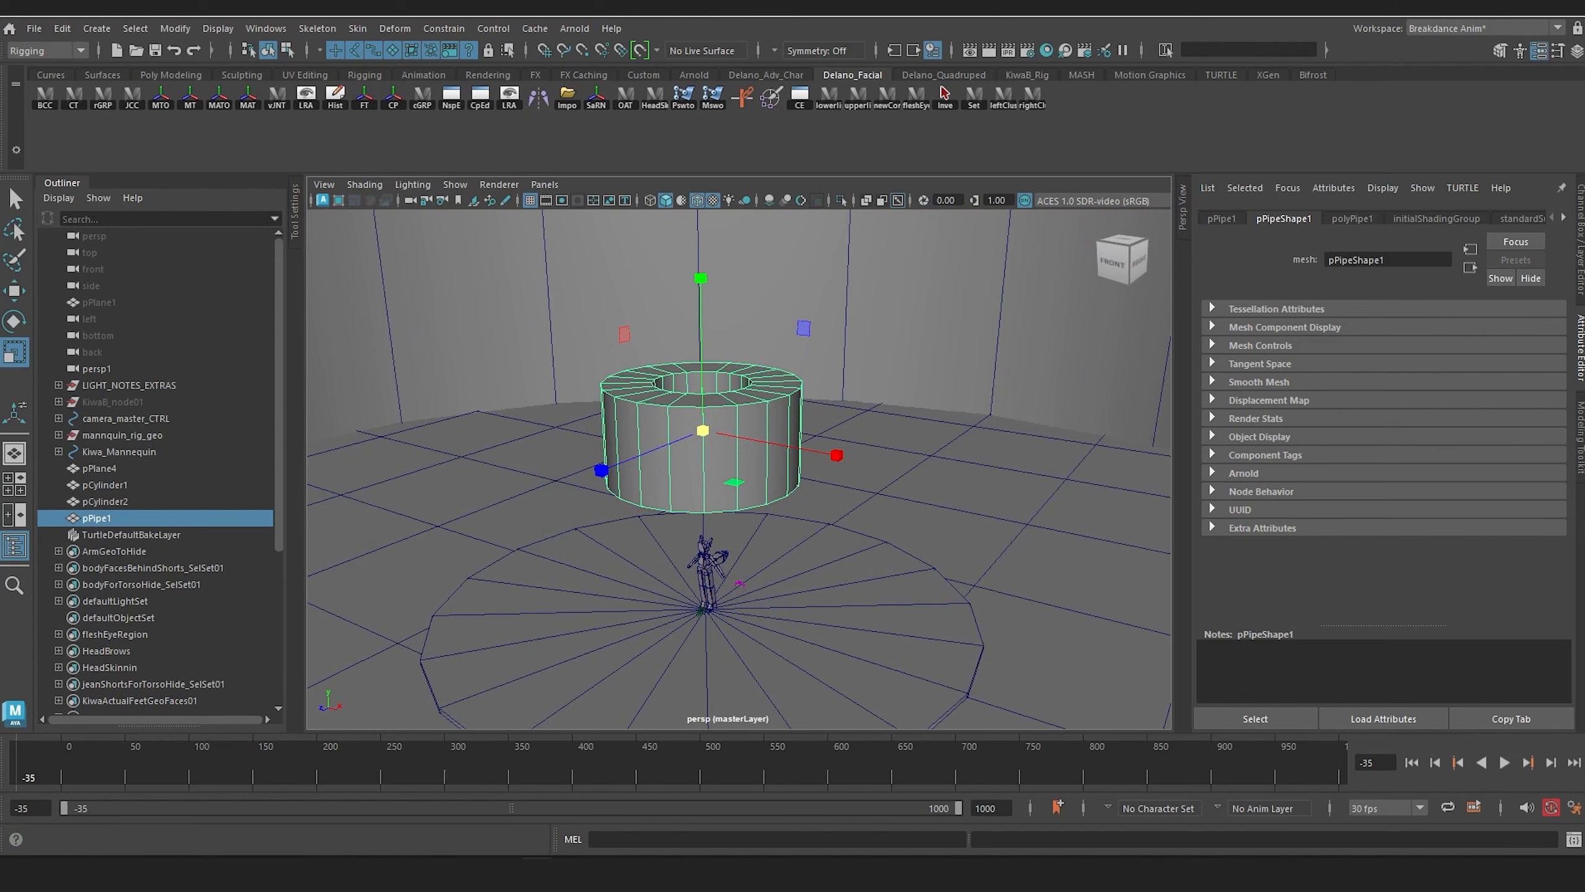
Step: Set the pipe's Thickness to 0.16 and its Height to 0.32 to form a slim overhead ring
key("ctrl+a")
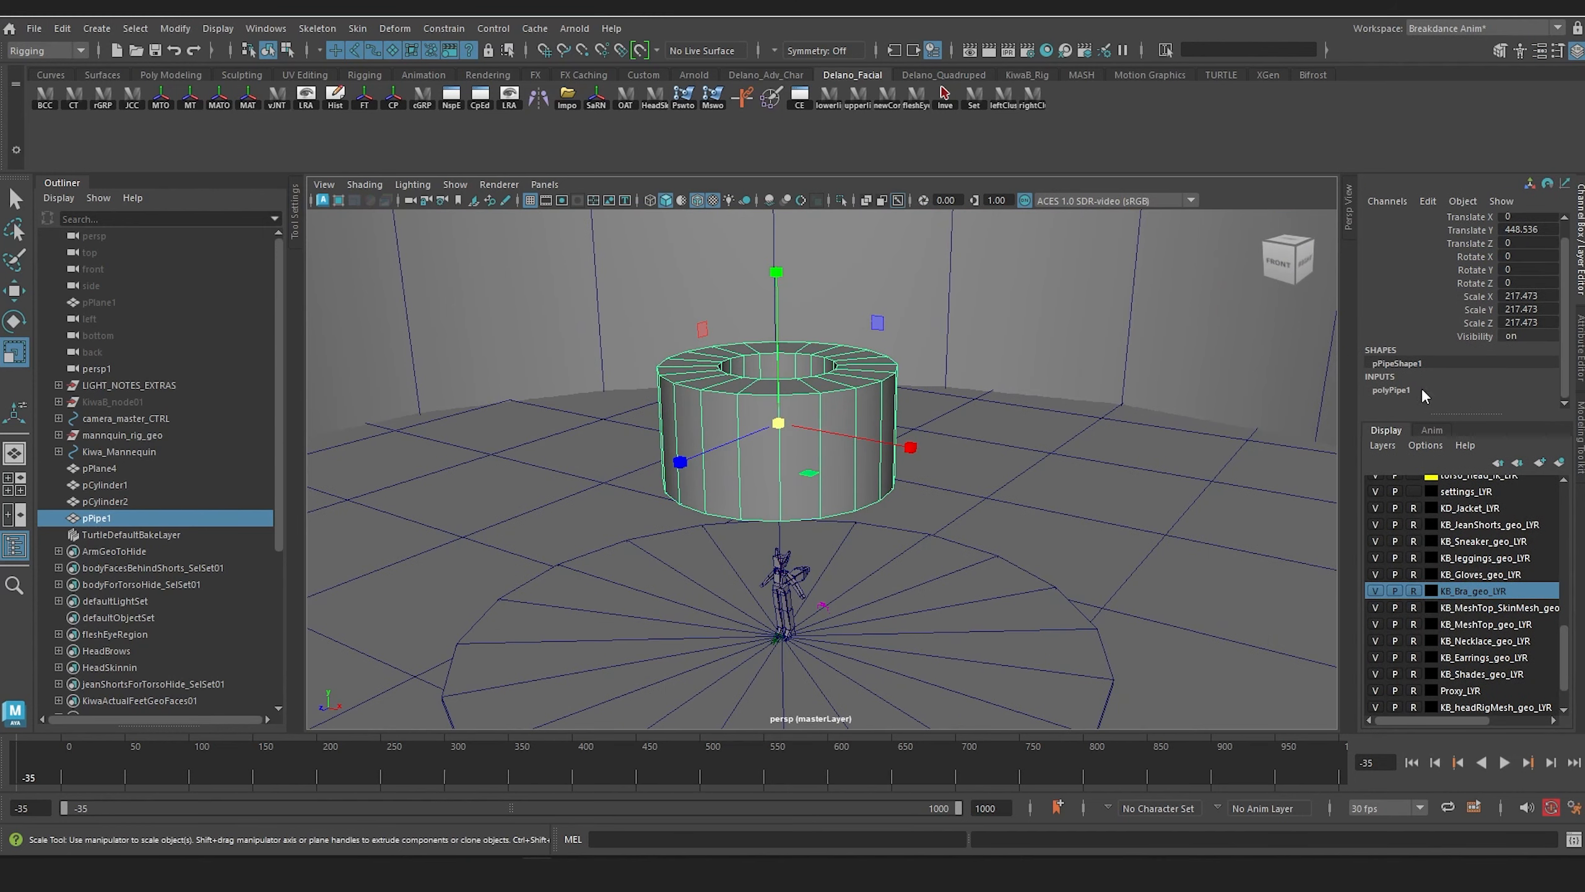
left_click(1395, 405)
left_click(1472, 309)
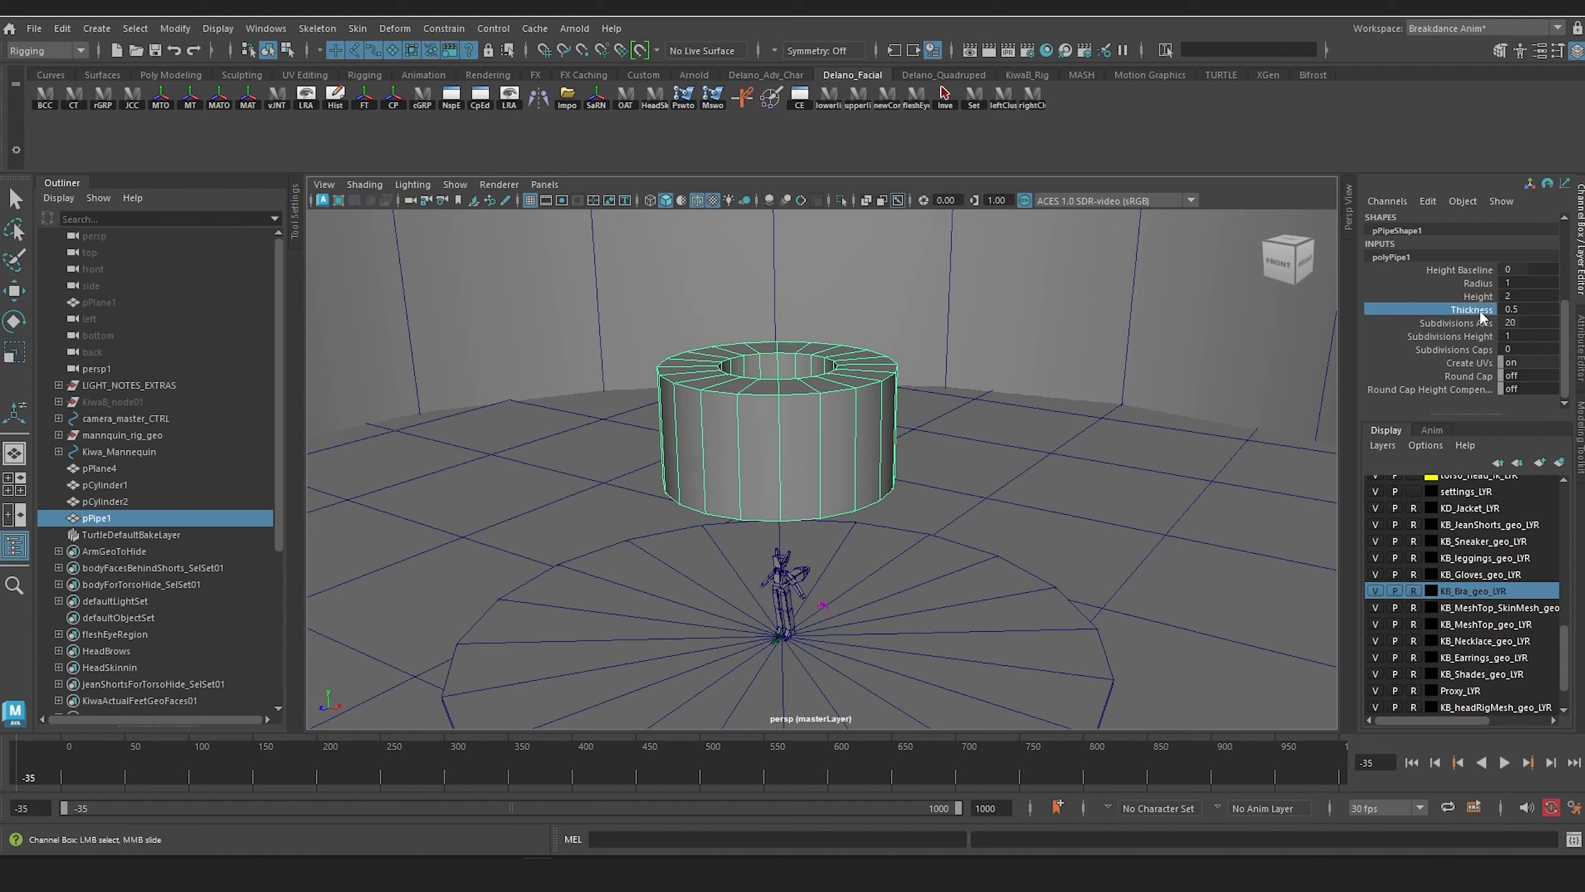
middle_click_drag(1120, 357, 929, 358)
left_click(1501, 295)
scroll(888, 454, "up", 5)
left_click_drag(888, 461, 922, 407, "alt")
middle_click_drag(922, 406, 927, 430, "alt")
mouse_move(927, 430)
left_mouse_down("alt")
mouse_move(938, 460)
mouse_move(908, 419)
left_mouse_up("alt")
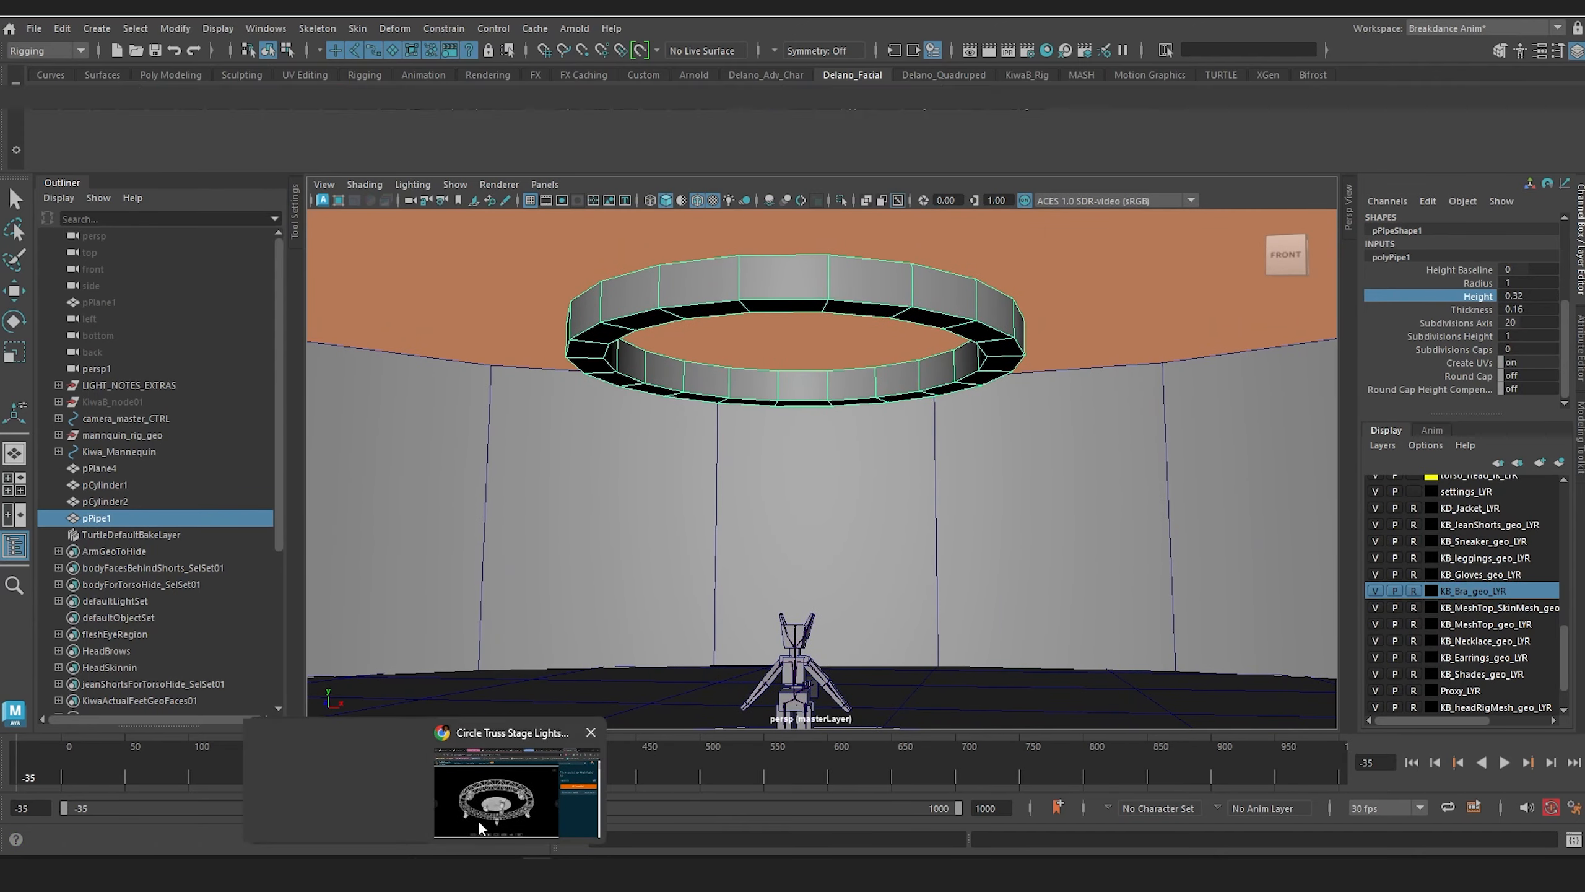
Step: Switch to the browser to examine the Circle Truss Stage Studio Lights 01 reference, and return to Maya
left_click(478, 820)
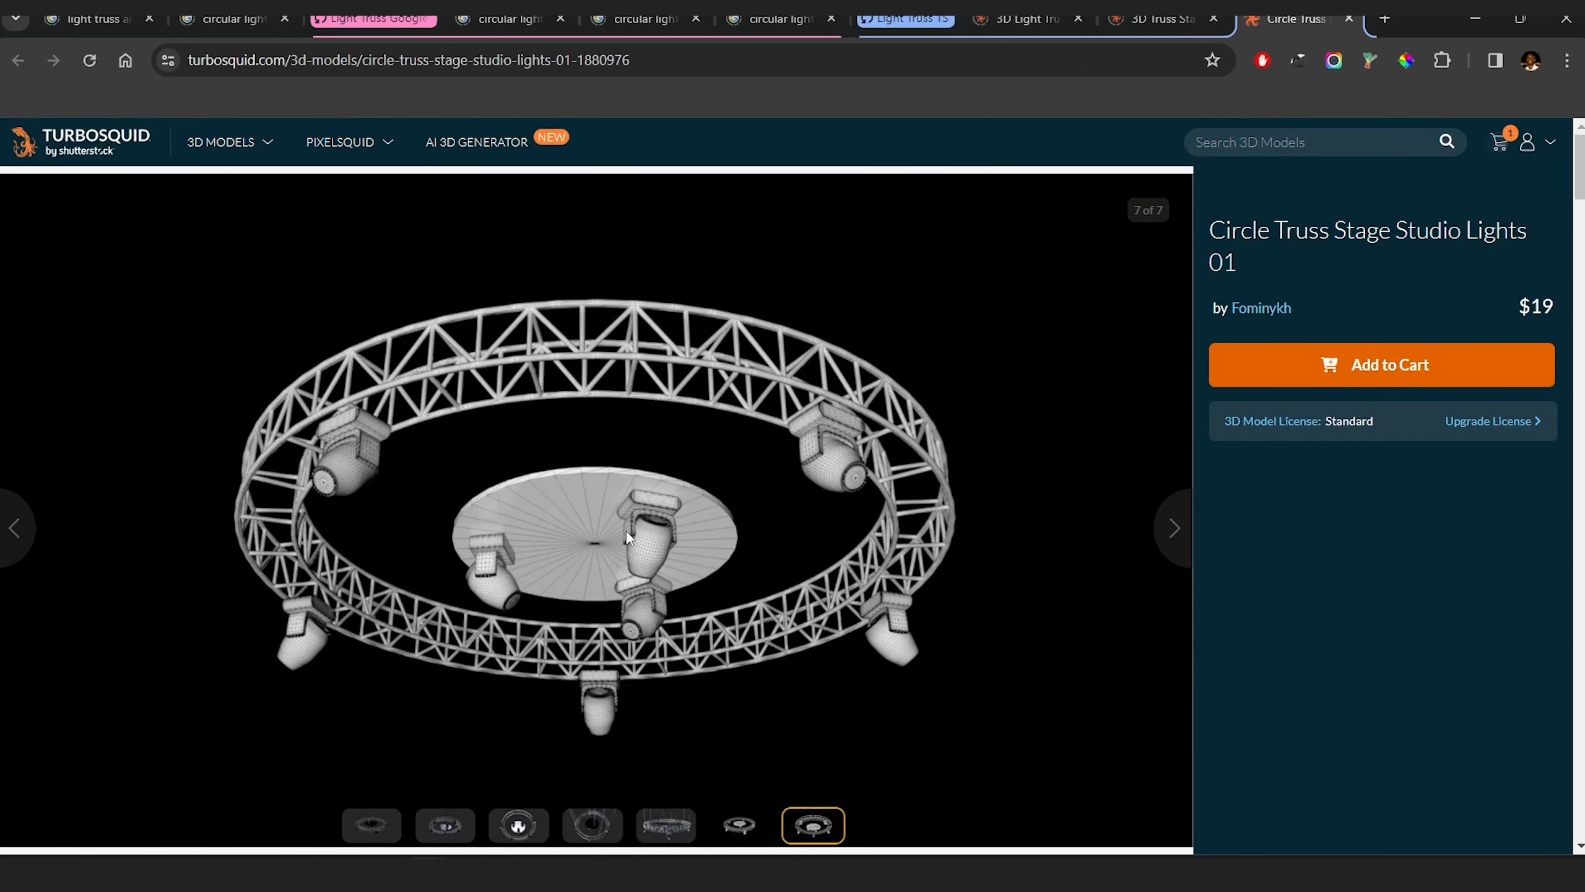
left_click(1476, 20)
left_click_drag(870, 362, 898, 281, "alt")
middle_click_drag(897, 281, 897, 327, "alt")
Step: Move the pipe ring higher above the figure
key("w")
key("r")
key("w")
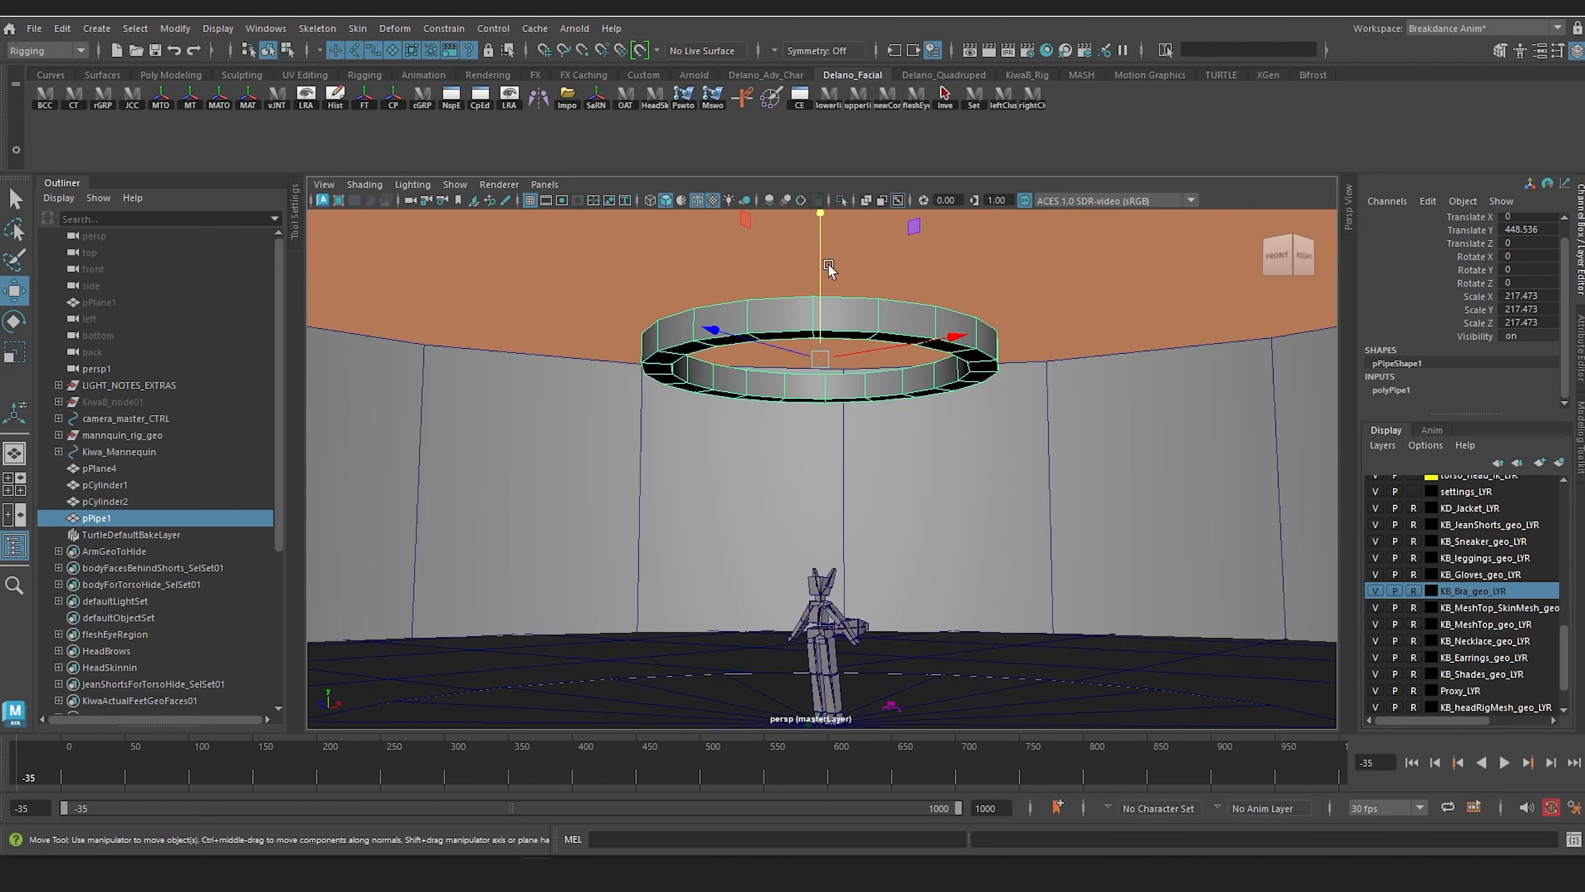
left_click_drag(830, 275, 841, 171)
middle_click_drag(840, 171, 811, 299, "alt")
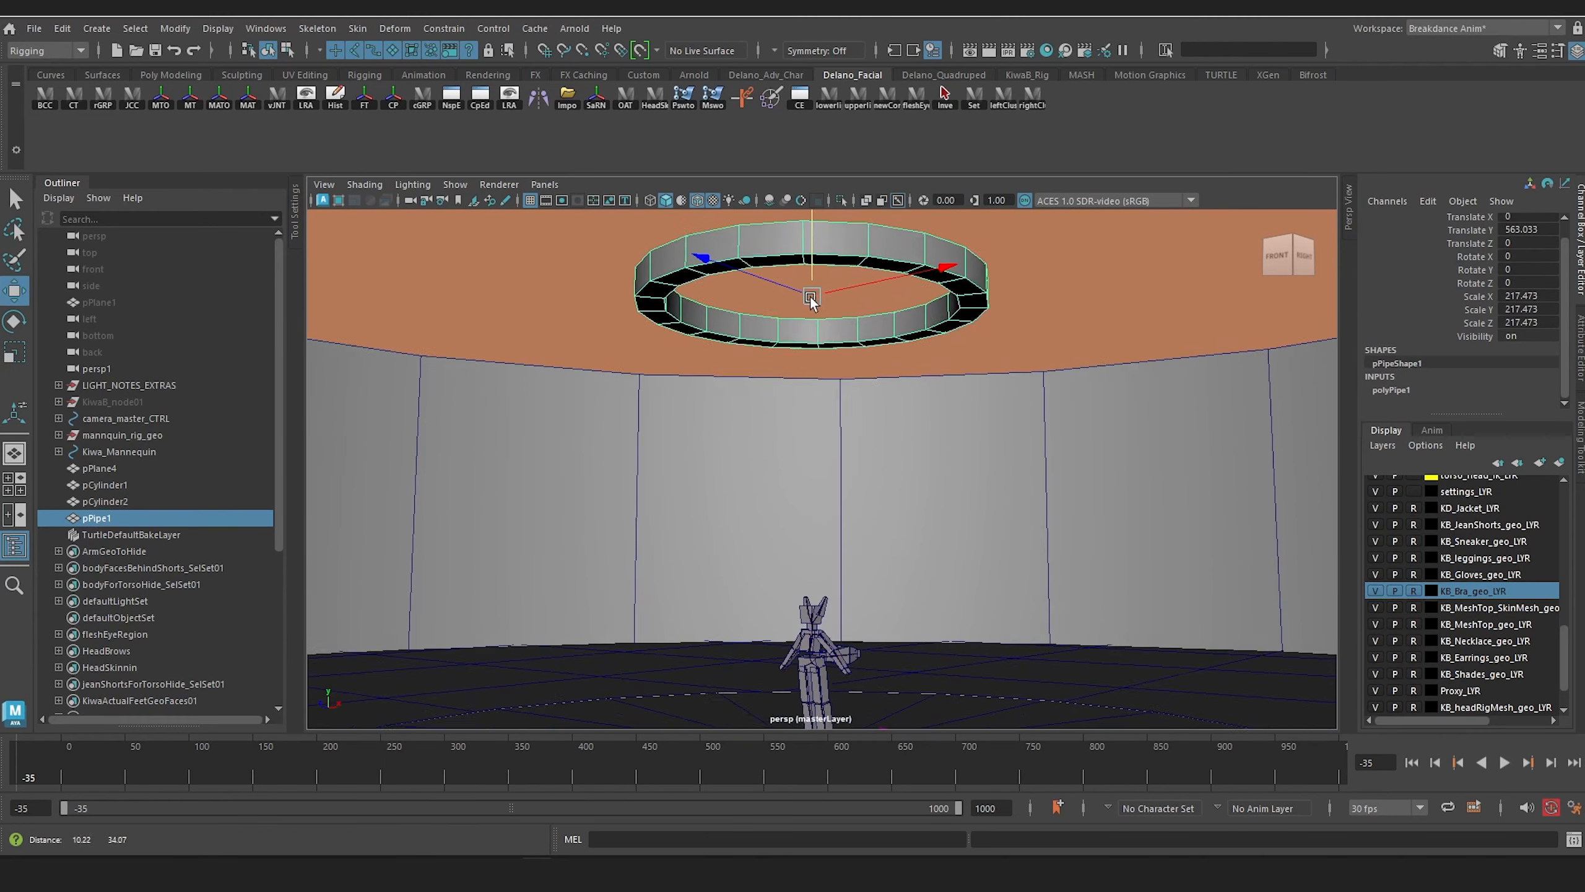
left_click_drag(811, 299, 727, 356, "alt")
middle_click_drag(867, 575, 881, 390, "alt")
Step: Duplicate the stage disc, raise the copy to about Y 556.5 inside the ring and scale it to about 119.8 in X and Z
left_click(700, 646)
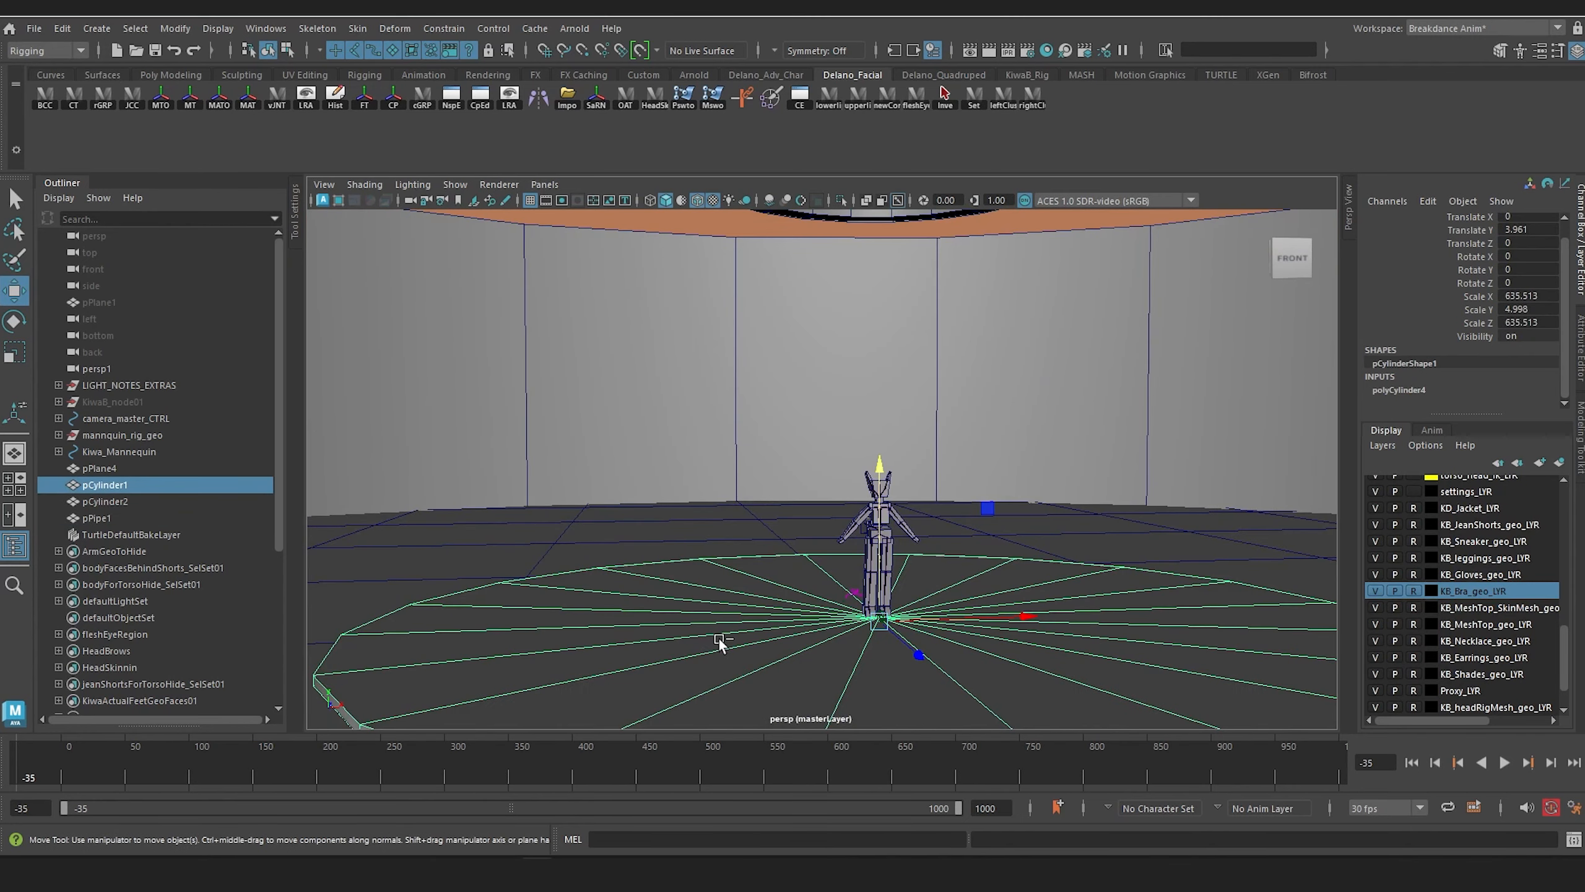
key("ctrl+d")
scroll(891, 505, "down", 4)
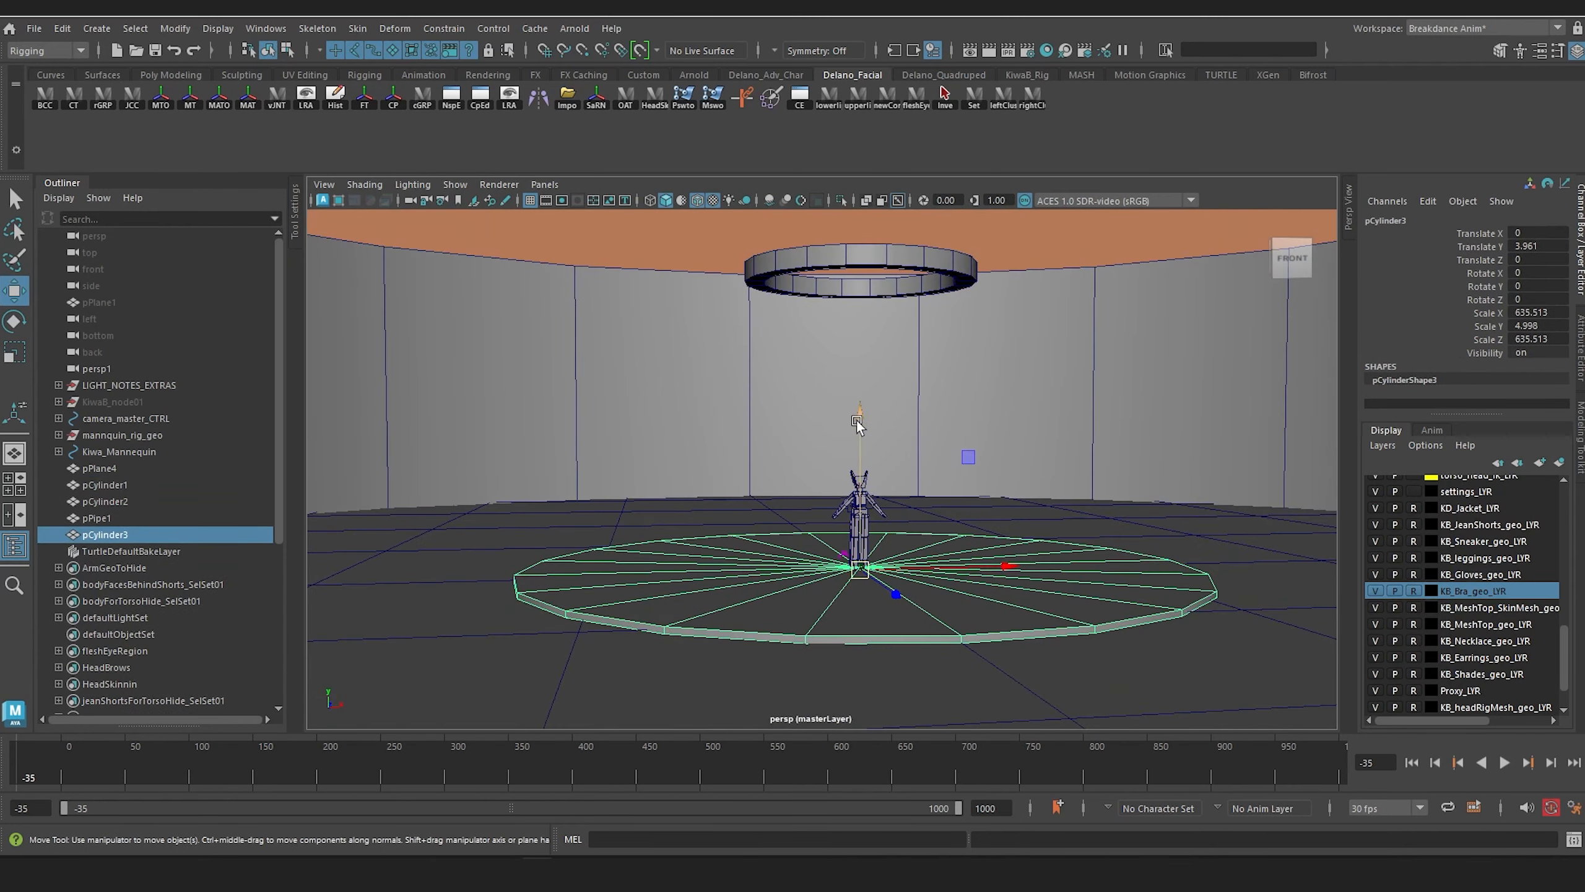
left_click_drag(857, 420, 886, 135)
key("r")
left_click_drag(860, 278, 472, 292)
key("w")
key("f")
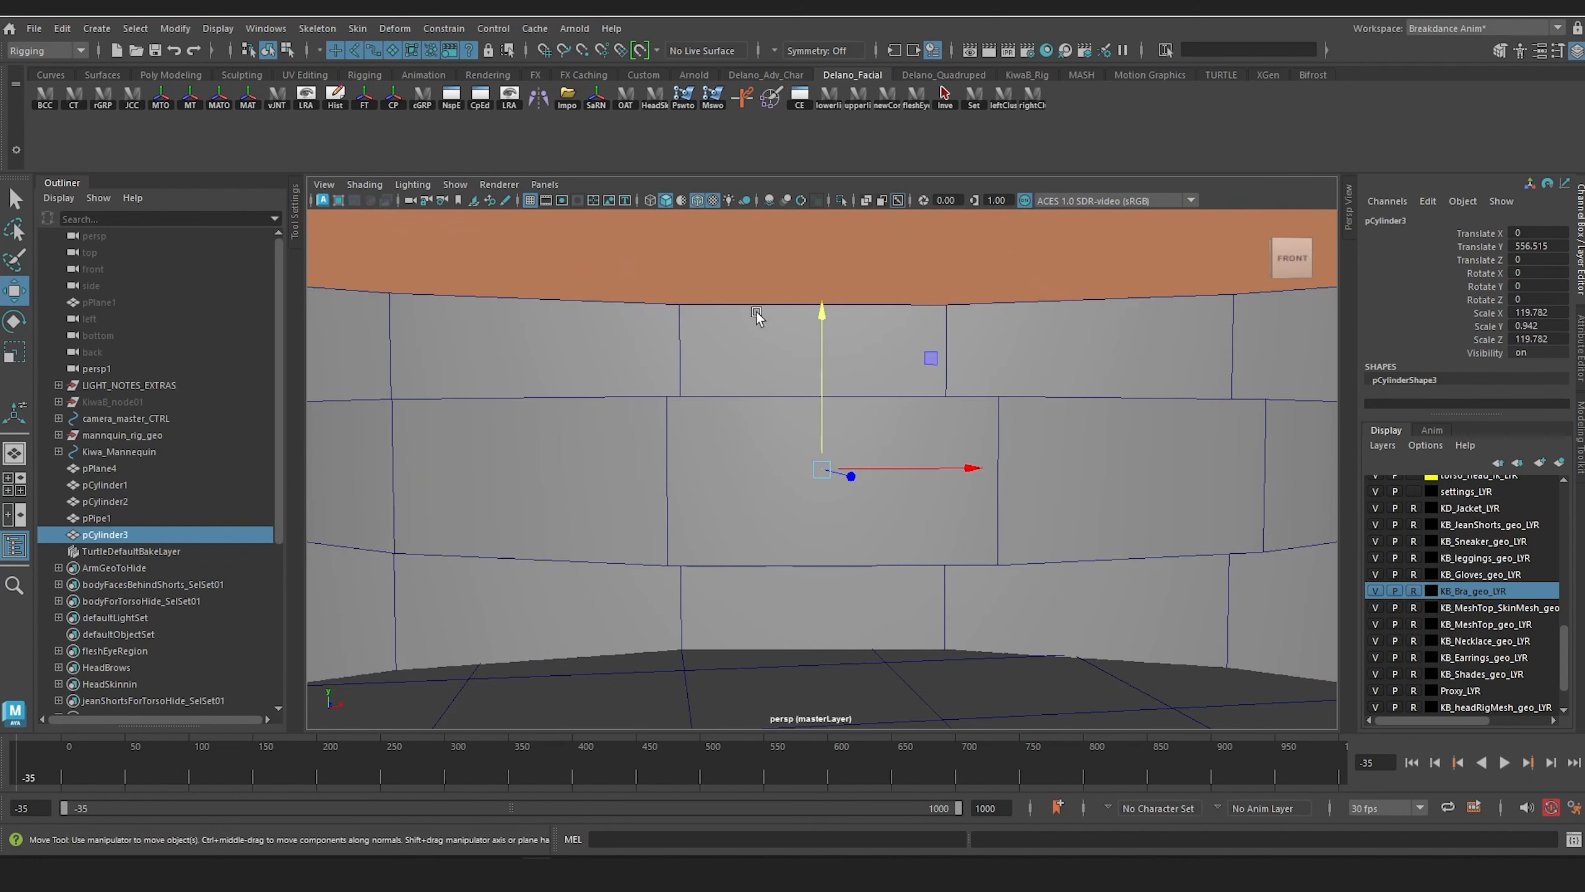
scroll(756, 313, "down", 5)
left_click_drag(909, 413, 767, 406, "alt")
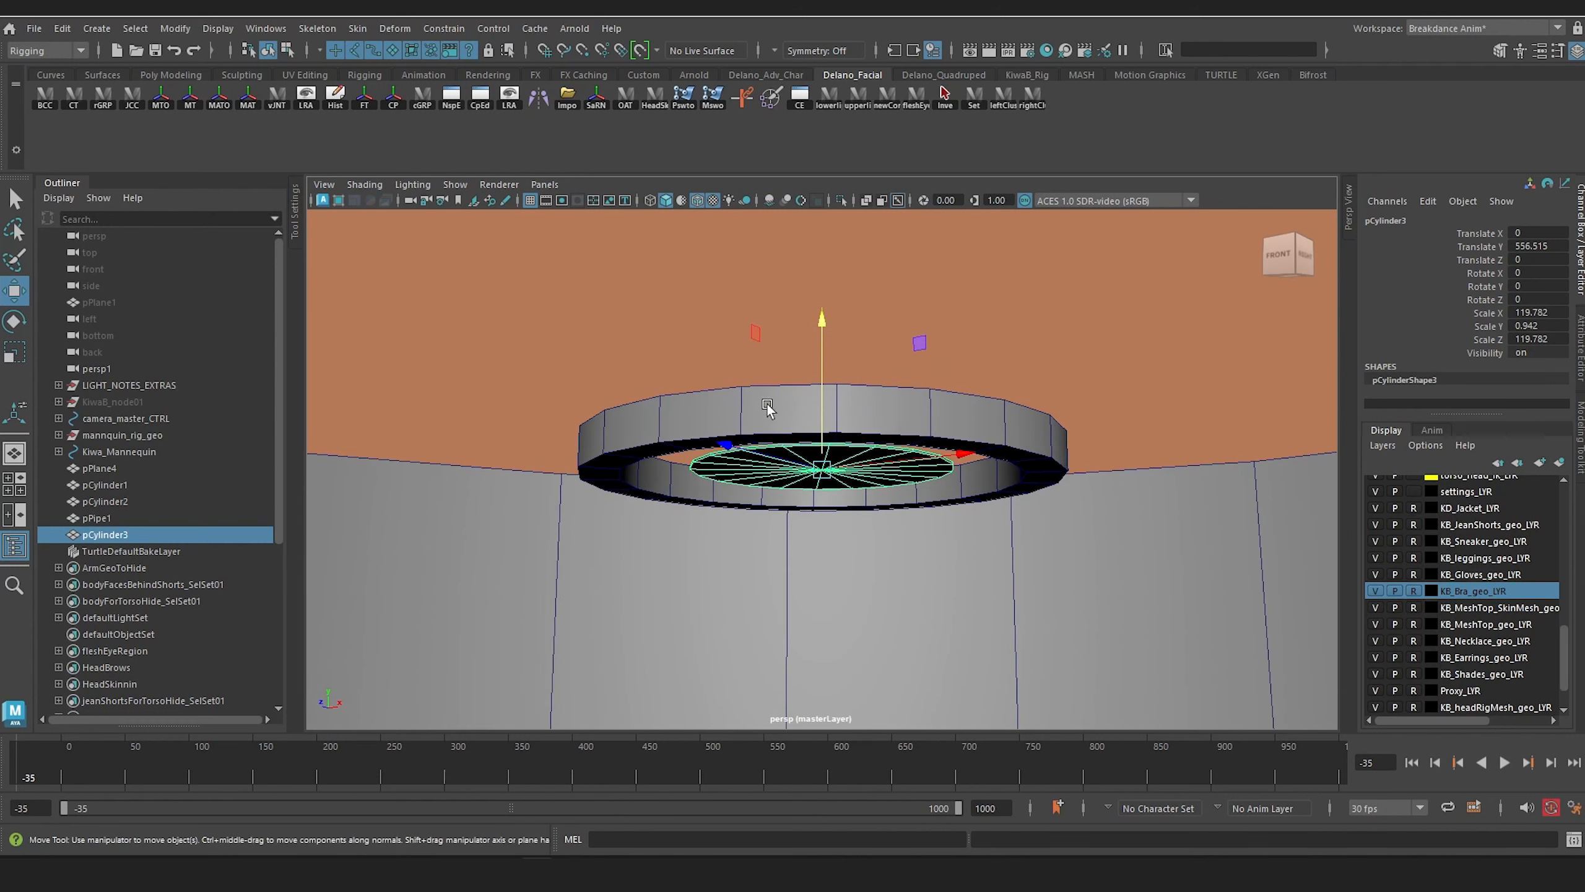
Step: Lower the overhead disc copy to about Y 545.2 and thicken it to about 2.1 in Y
left_click_drag(821, 321, 822, 213)
key("r")
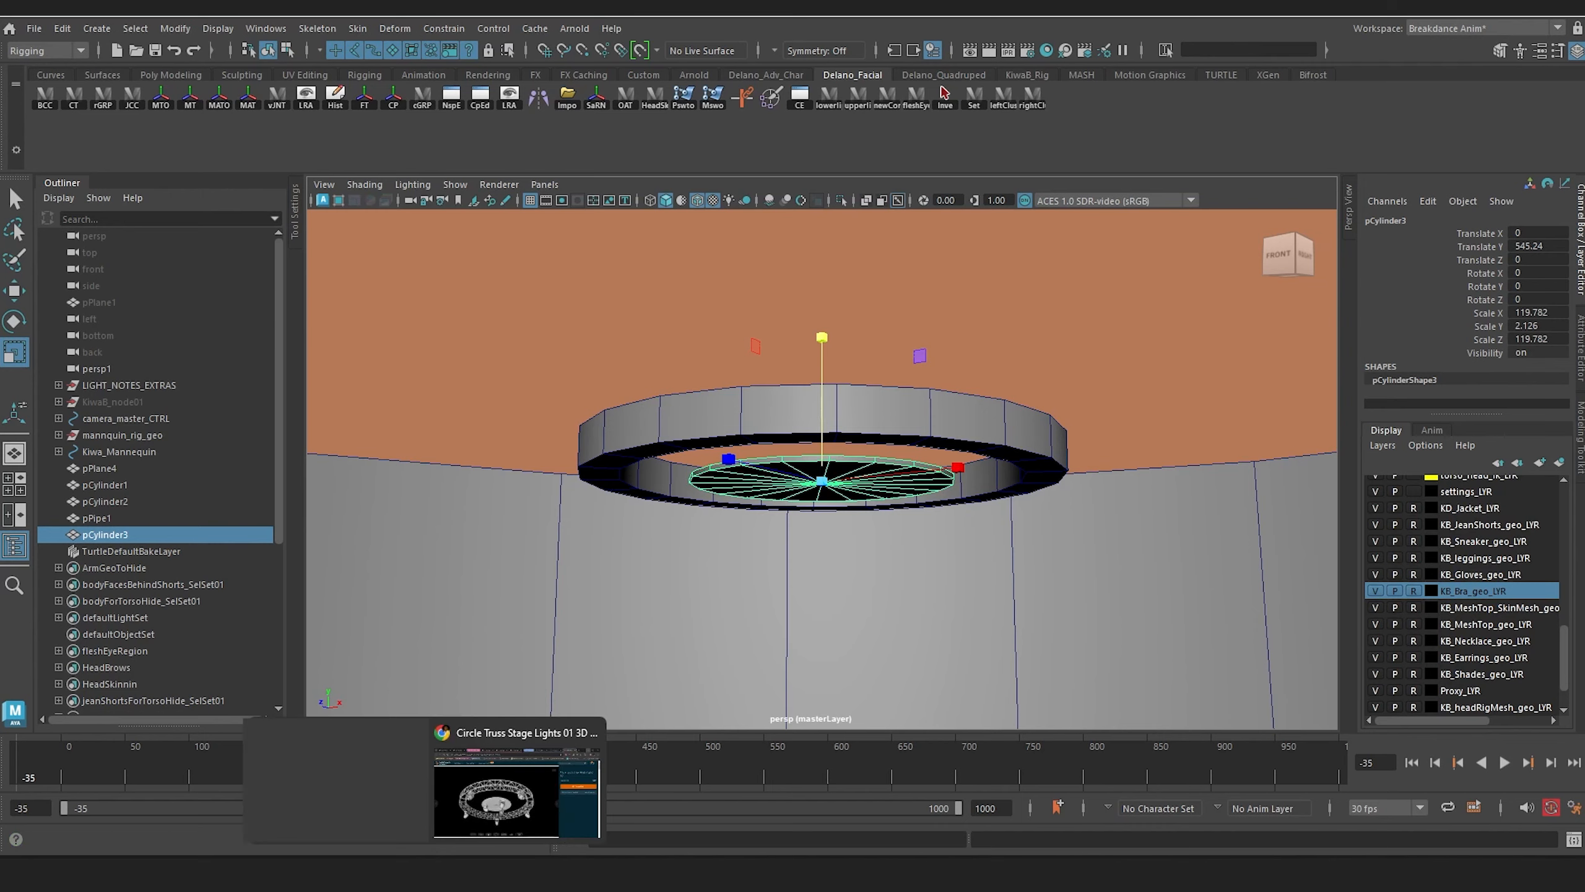
Step: Switch to the browser to examine the third and second preview images of the circle truss reference, and return to Maya
left_click(512, 753)
left_click(499, 835)
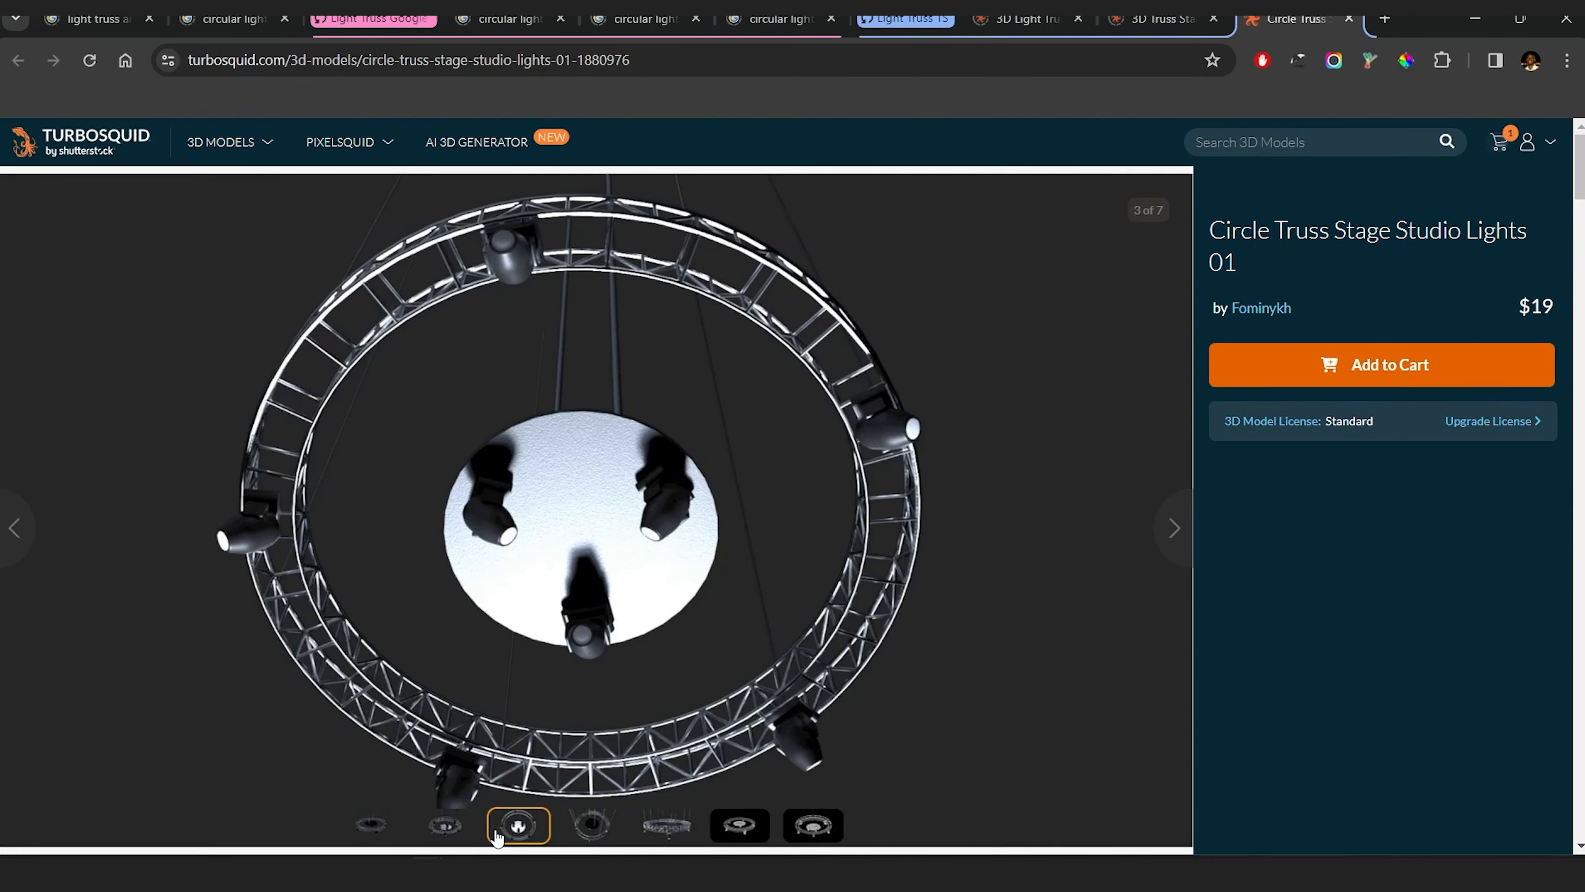
left_click(451, 834)
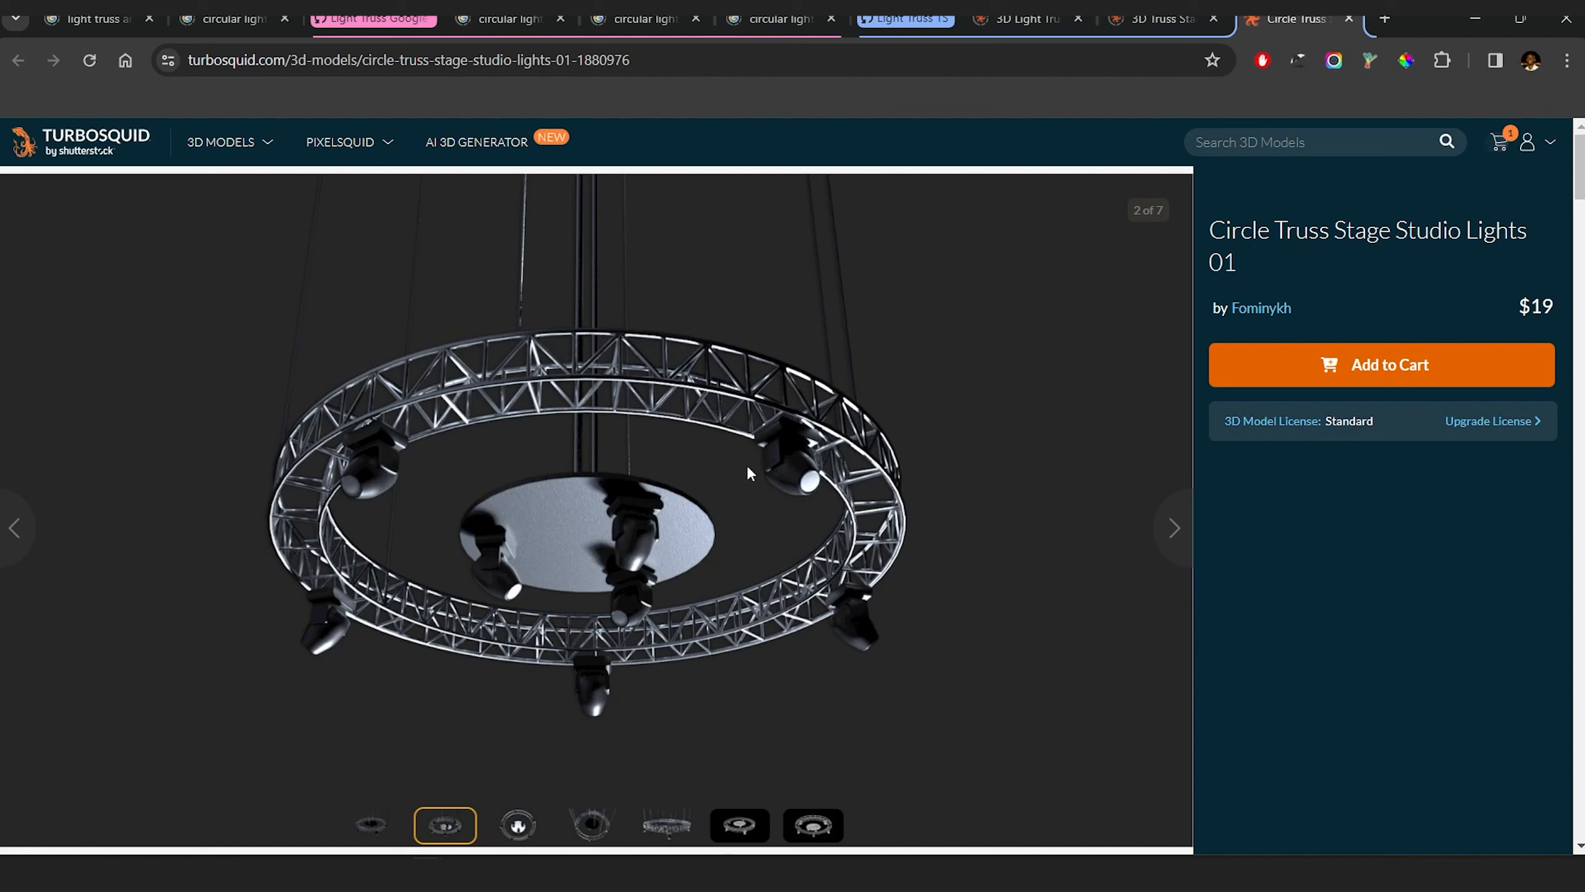
left_click(1475, 19)
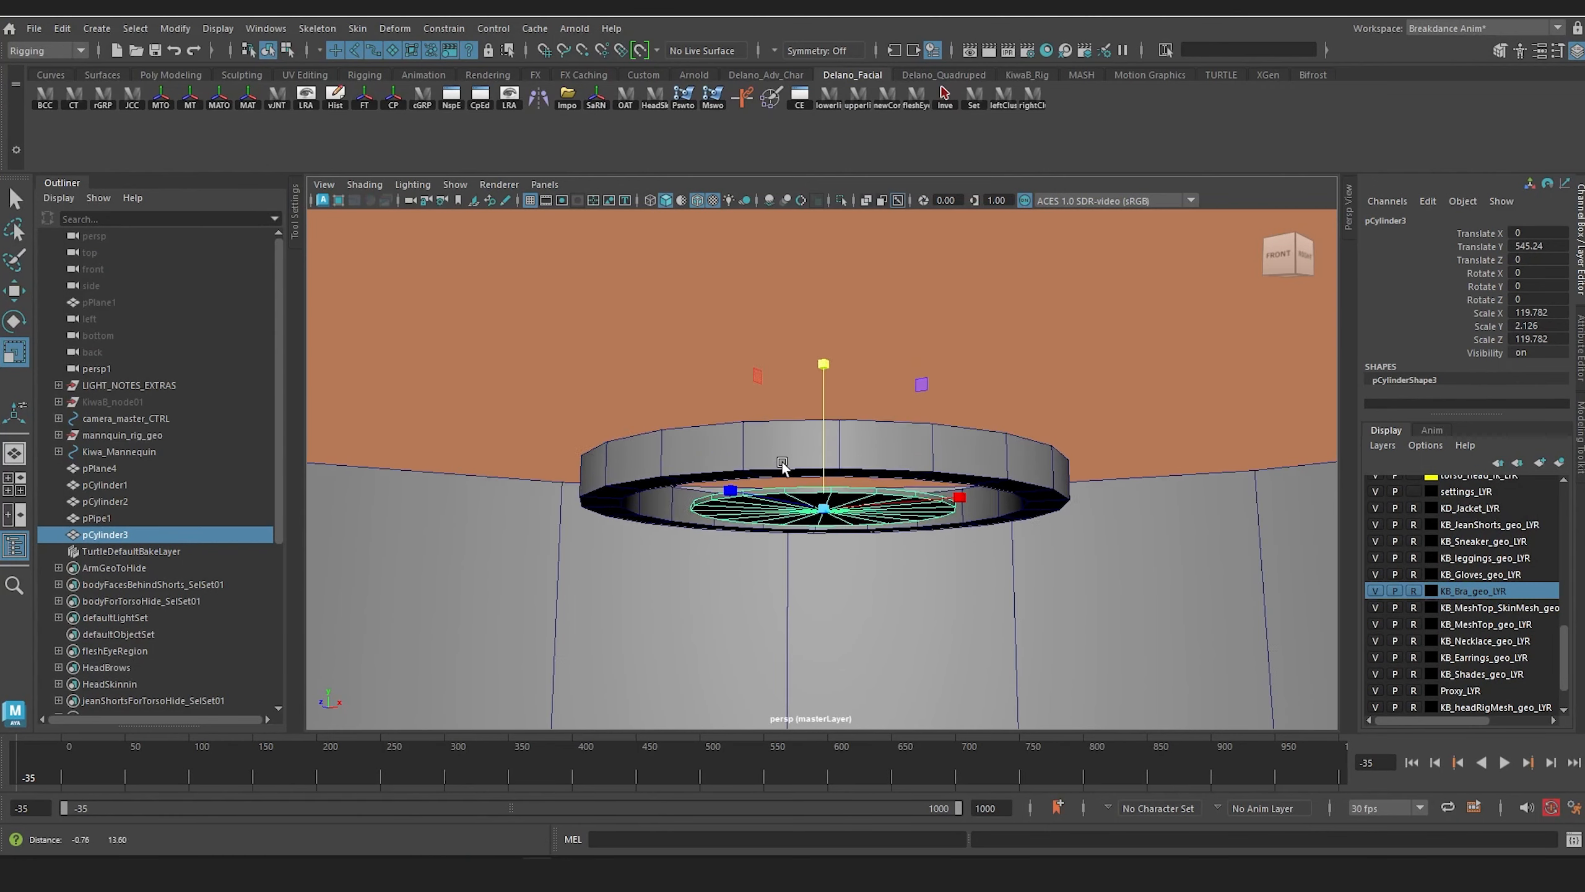
Step: Create a polygon cube and raise it to about Y 561.7 at the height of the overhead ring
scroll(781, 465, "down", 2)
left_click_drag(782, 465, 779, 515, "alt")
left_click(602, 262)
middle_click_drag(601, 262, 607, 294, "alt")
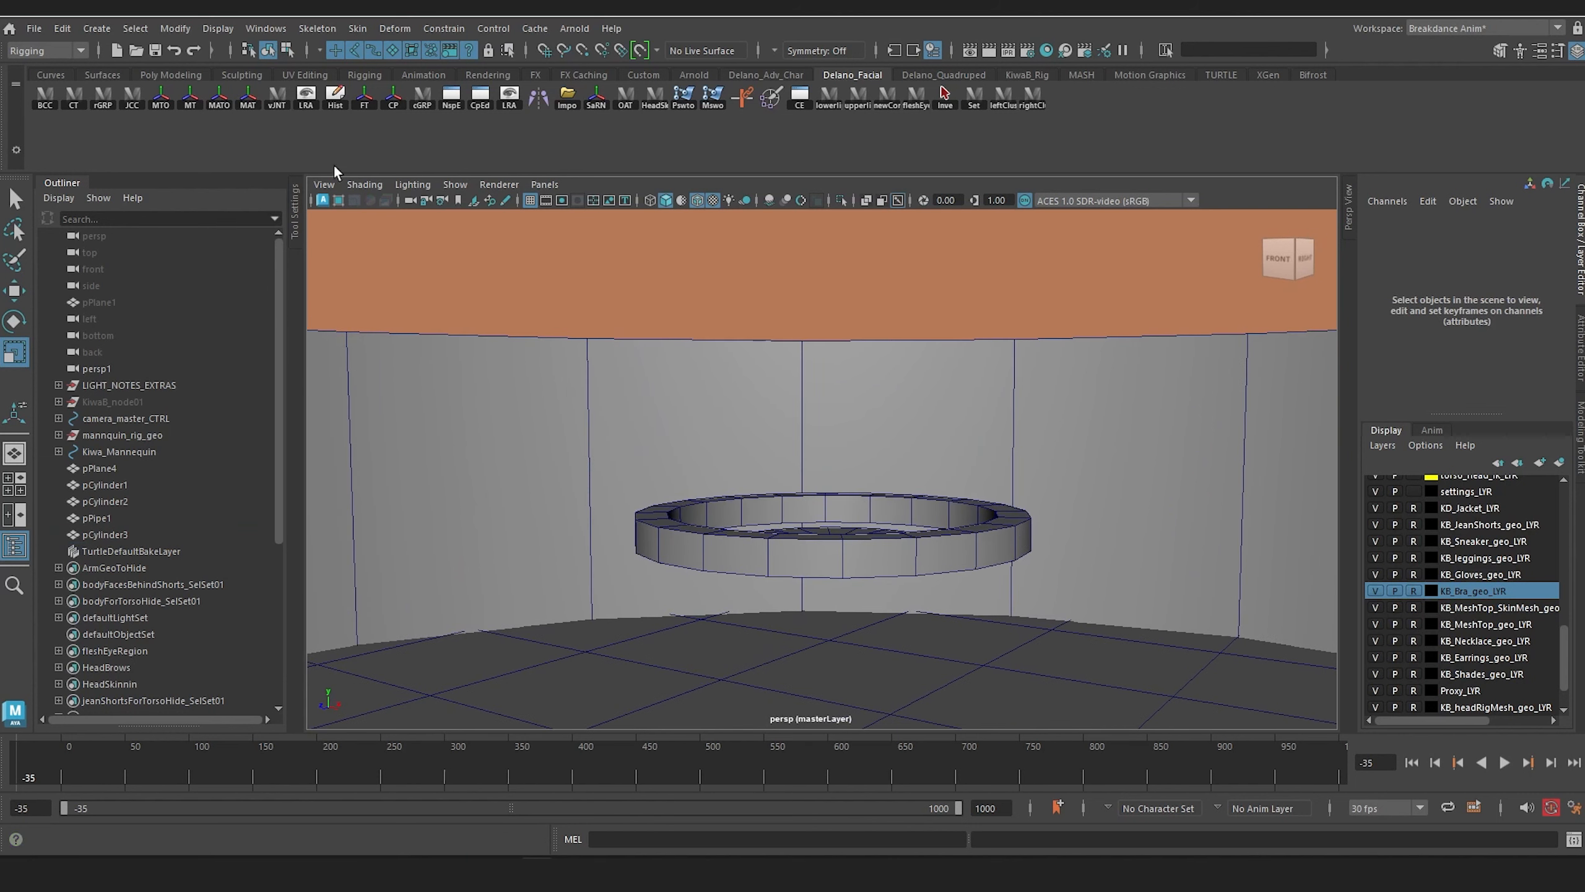
left_click(103, 28)
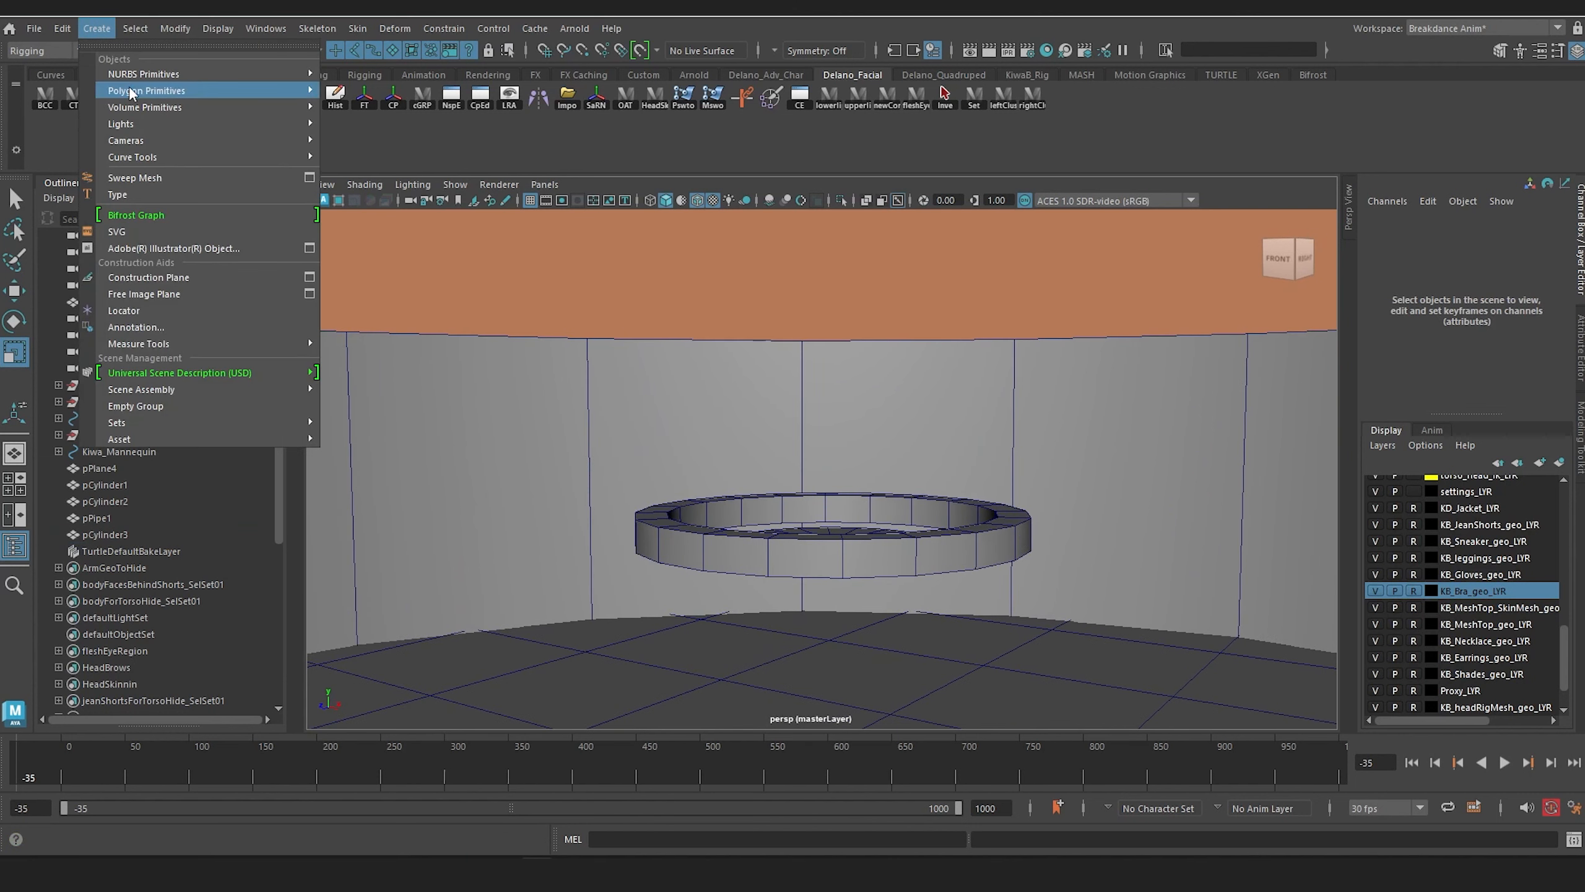
mouse_move(150, 94)
left_click(416, 116)
scroll(842, 454, "down", 3)
left_click_drag(842, 454, 892, 468, "alt")
key("w")
left_click_drag(828, 618, 834, 552)
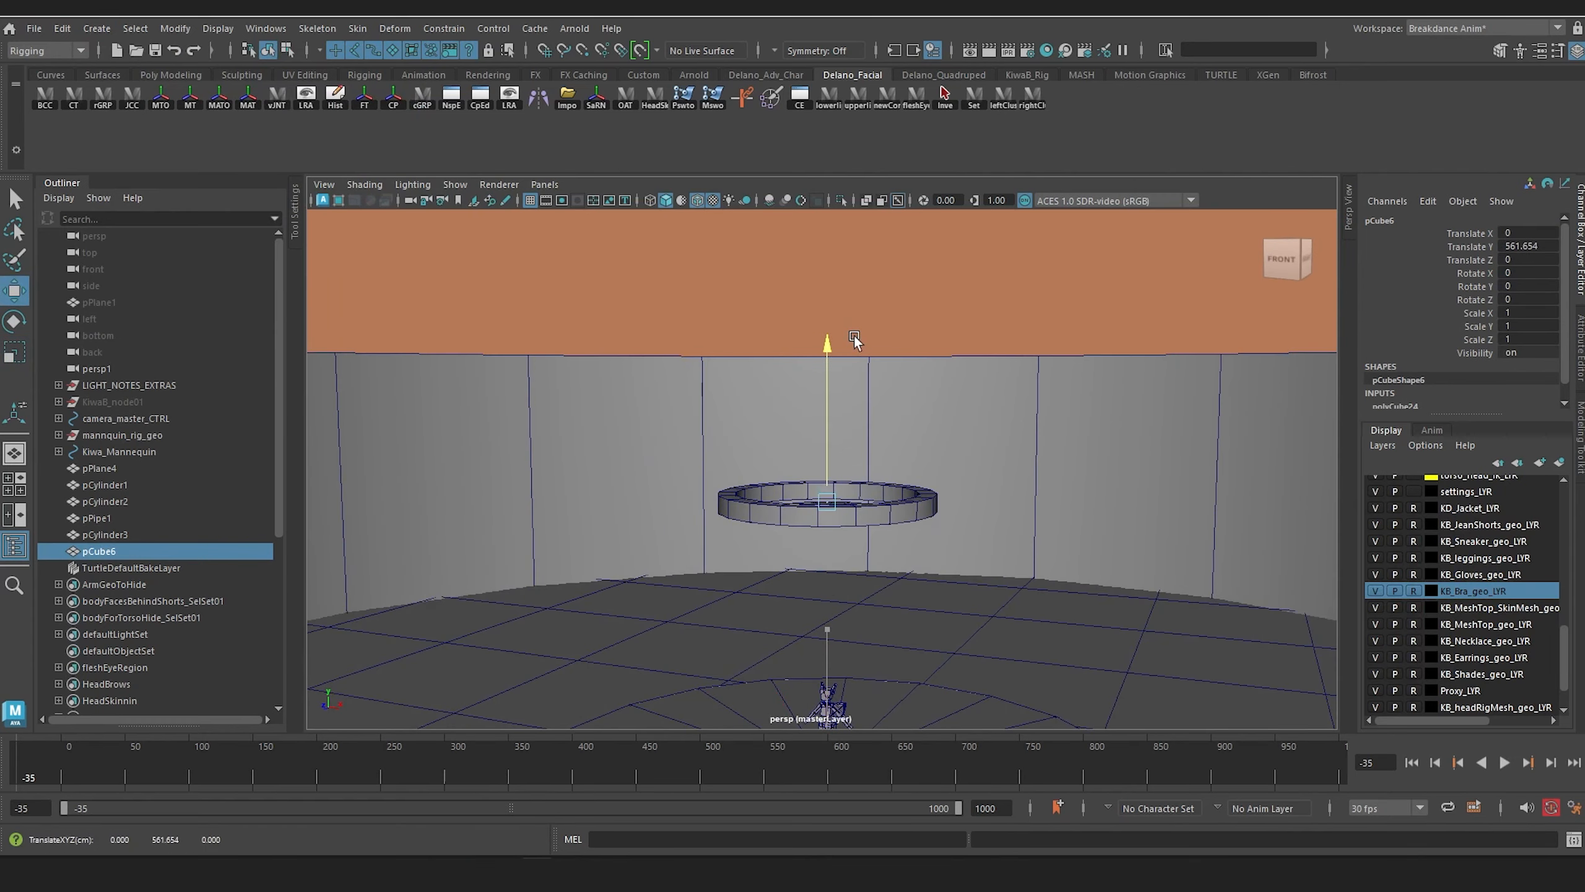
Step: Move the cube onto the far rim of the ring, at about Y 563.3 and Z -201.4
left_click_drag(855, 336, 855, 335)
scroll(878, 374, "up", 2)
left_click_drag(850, 427, 702, 479, "alt")
left_click_drag(676, 543, 795, 518)
left_click_drag(976, 581, 978, 497, "alt")
Step: Scale the cube into an upright post of about 20.3 in X and Z and 113.2 in Y
key("r")
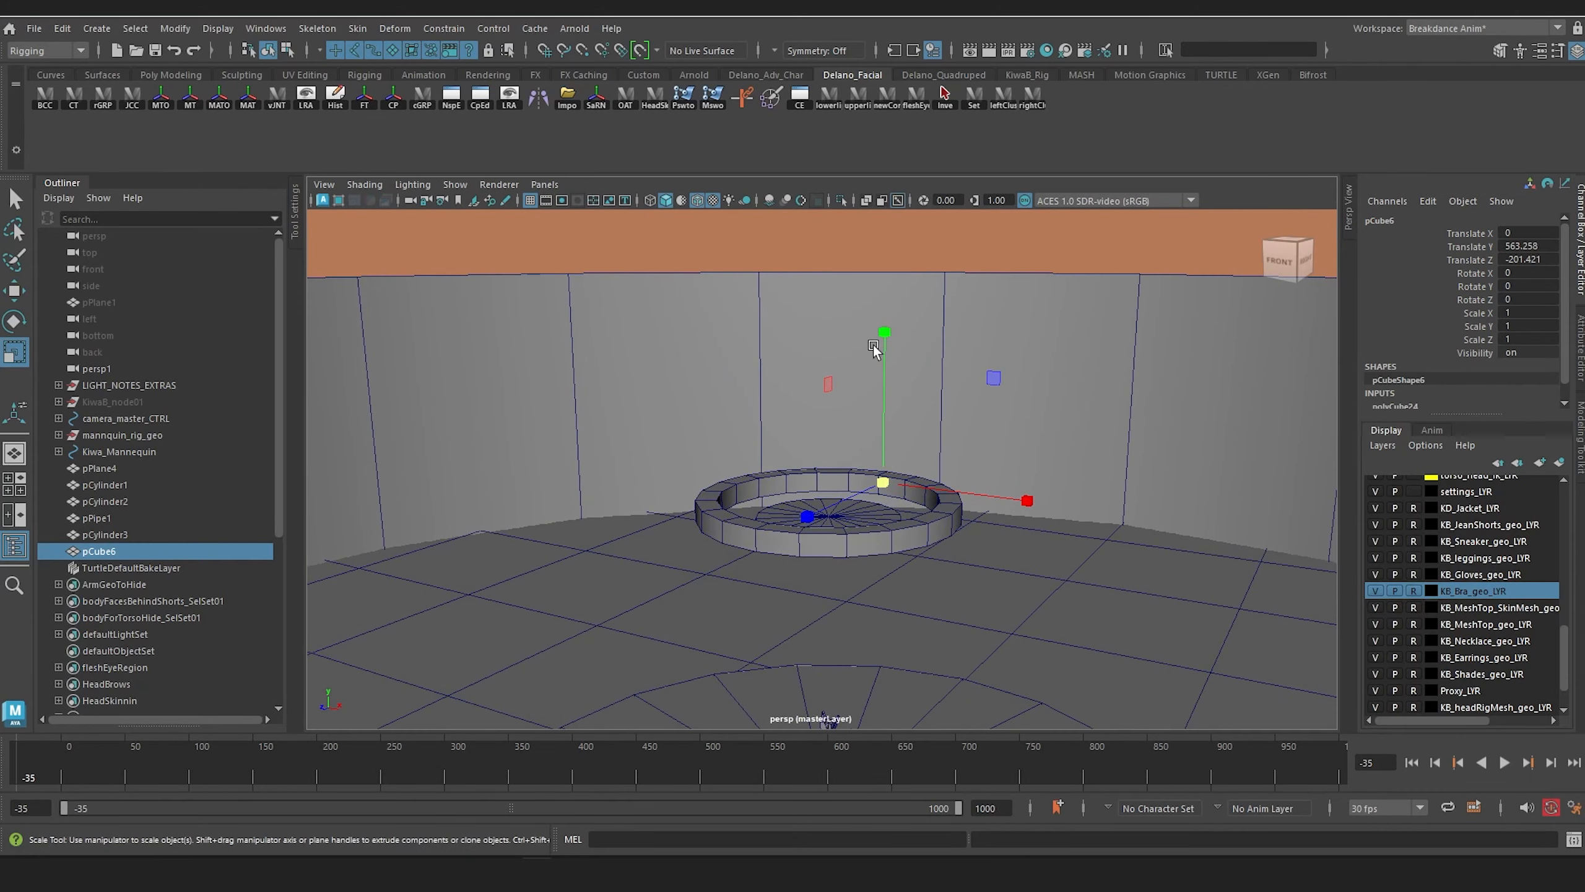
left_click_drag(882, 342, 885, 212)
left_click_drag(881, 480, 894, 486)
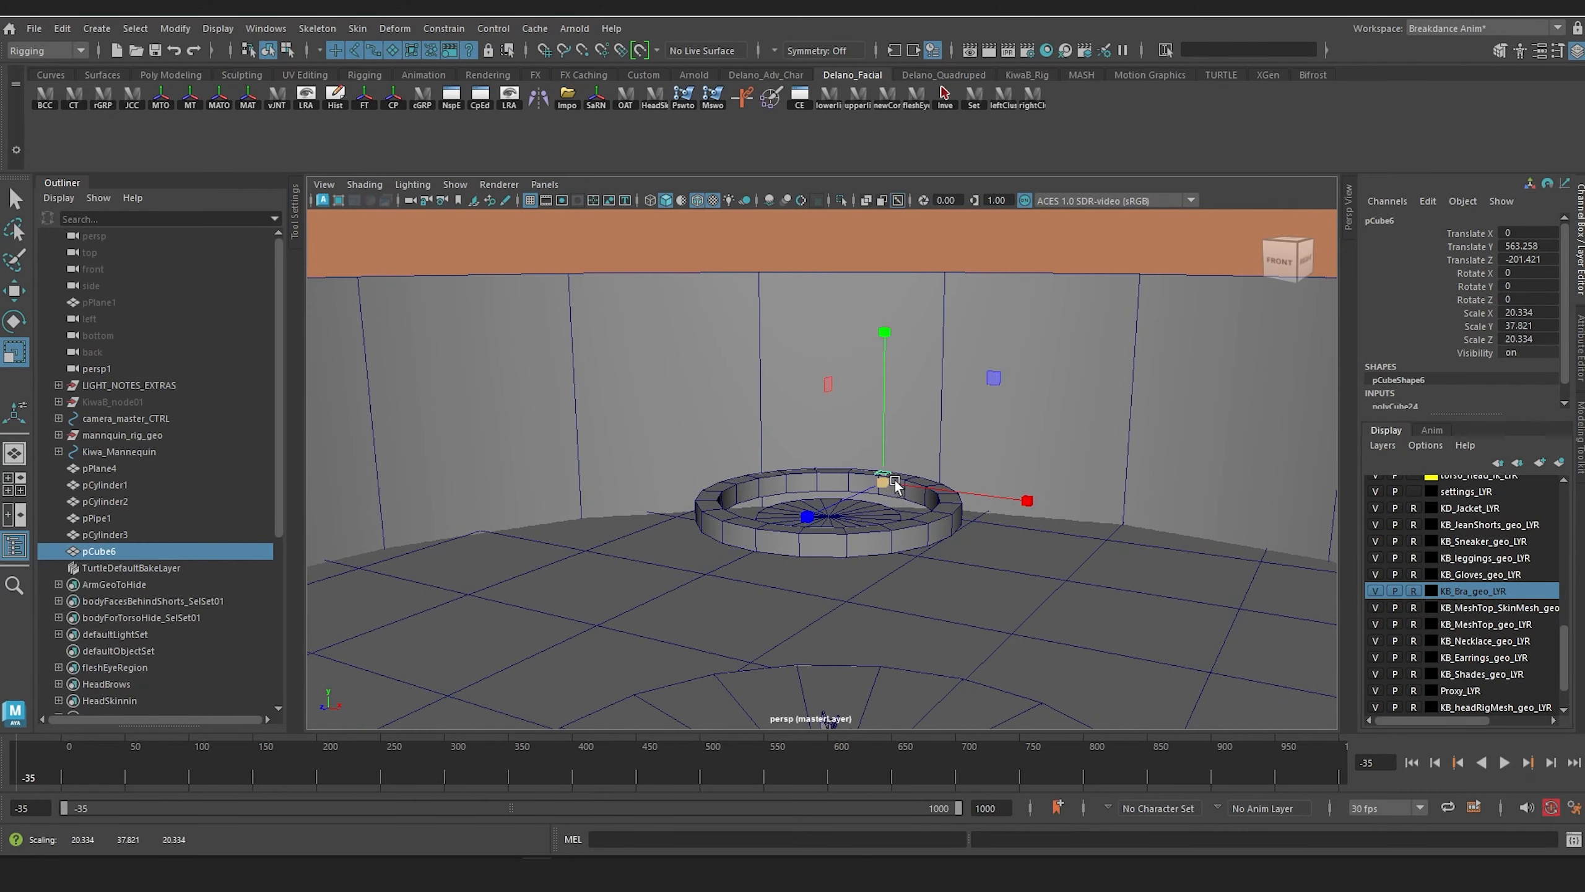
key("w")
key("r")
left_click_drag(884, 403, 898, 253)
Step: Raise the post to about Y 622 and move its pivot down to its base
key("w")
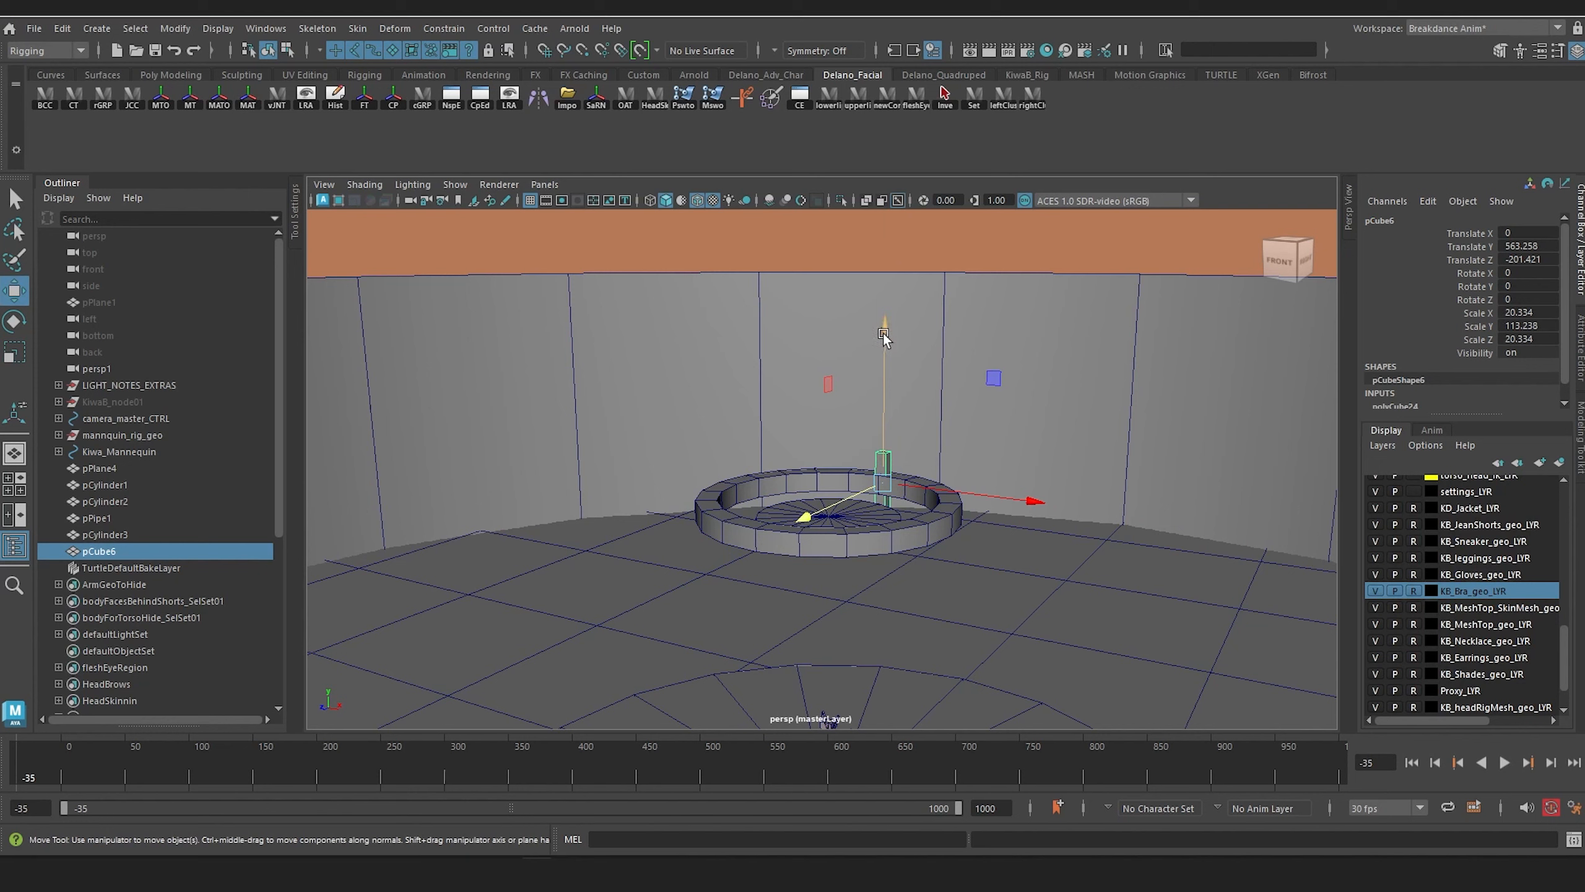
left_click_drag(884, 332, 892, 224)
key("d")
Step: Stretch the post upward to about 847.2 in Y and thin it to about 10.95 in X and Z
key("r")
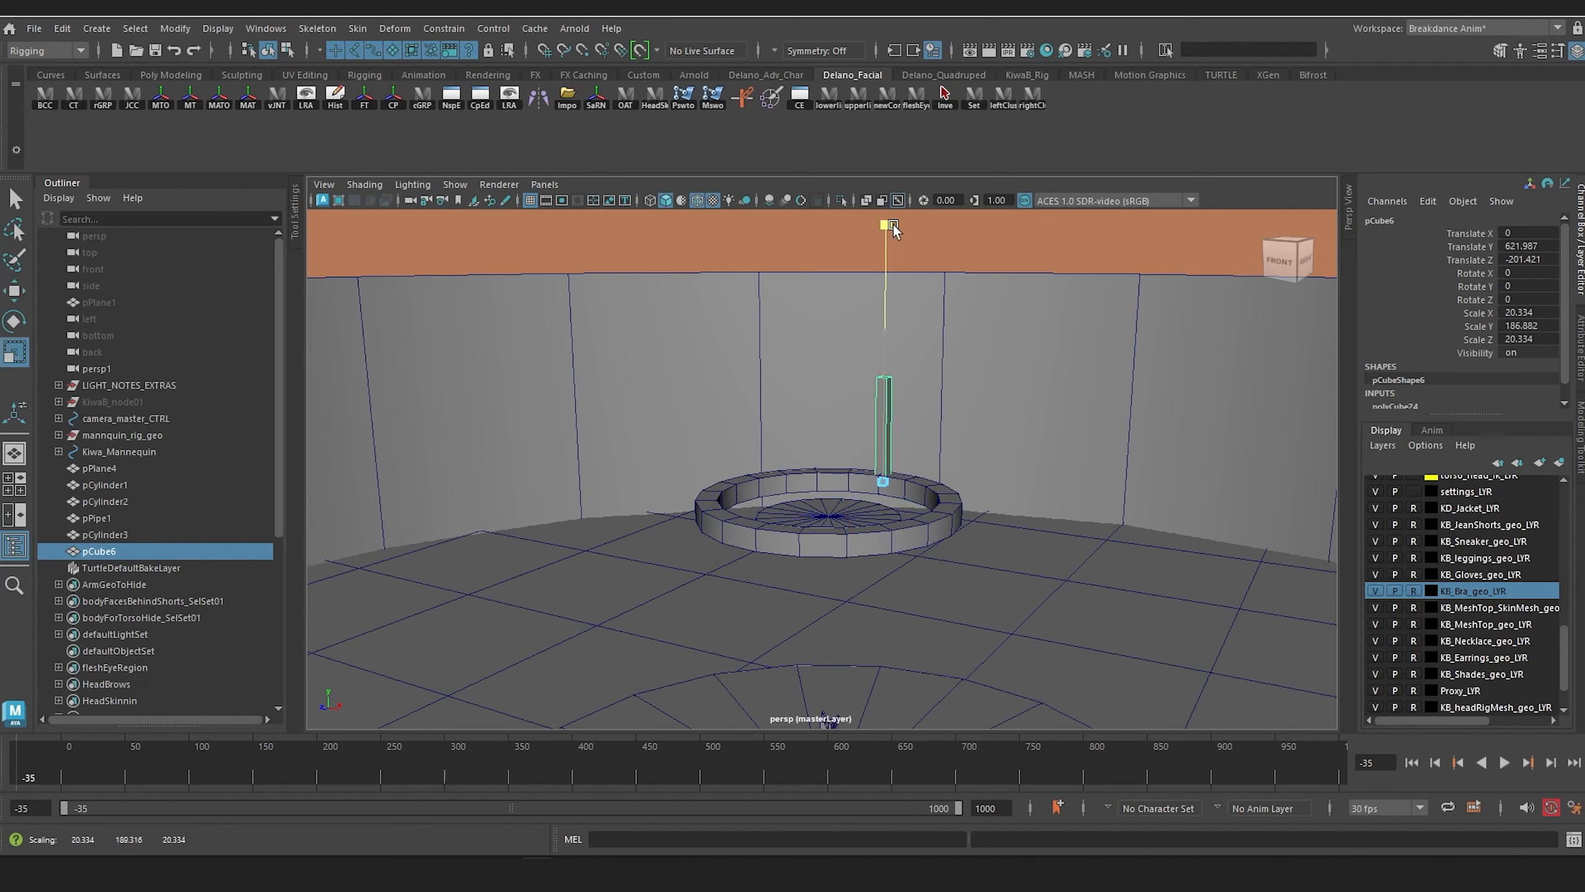
middle_click_drag(868, 503, 875, 586, "alt")
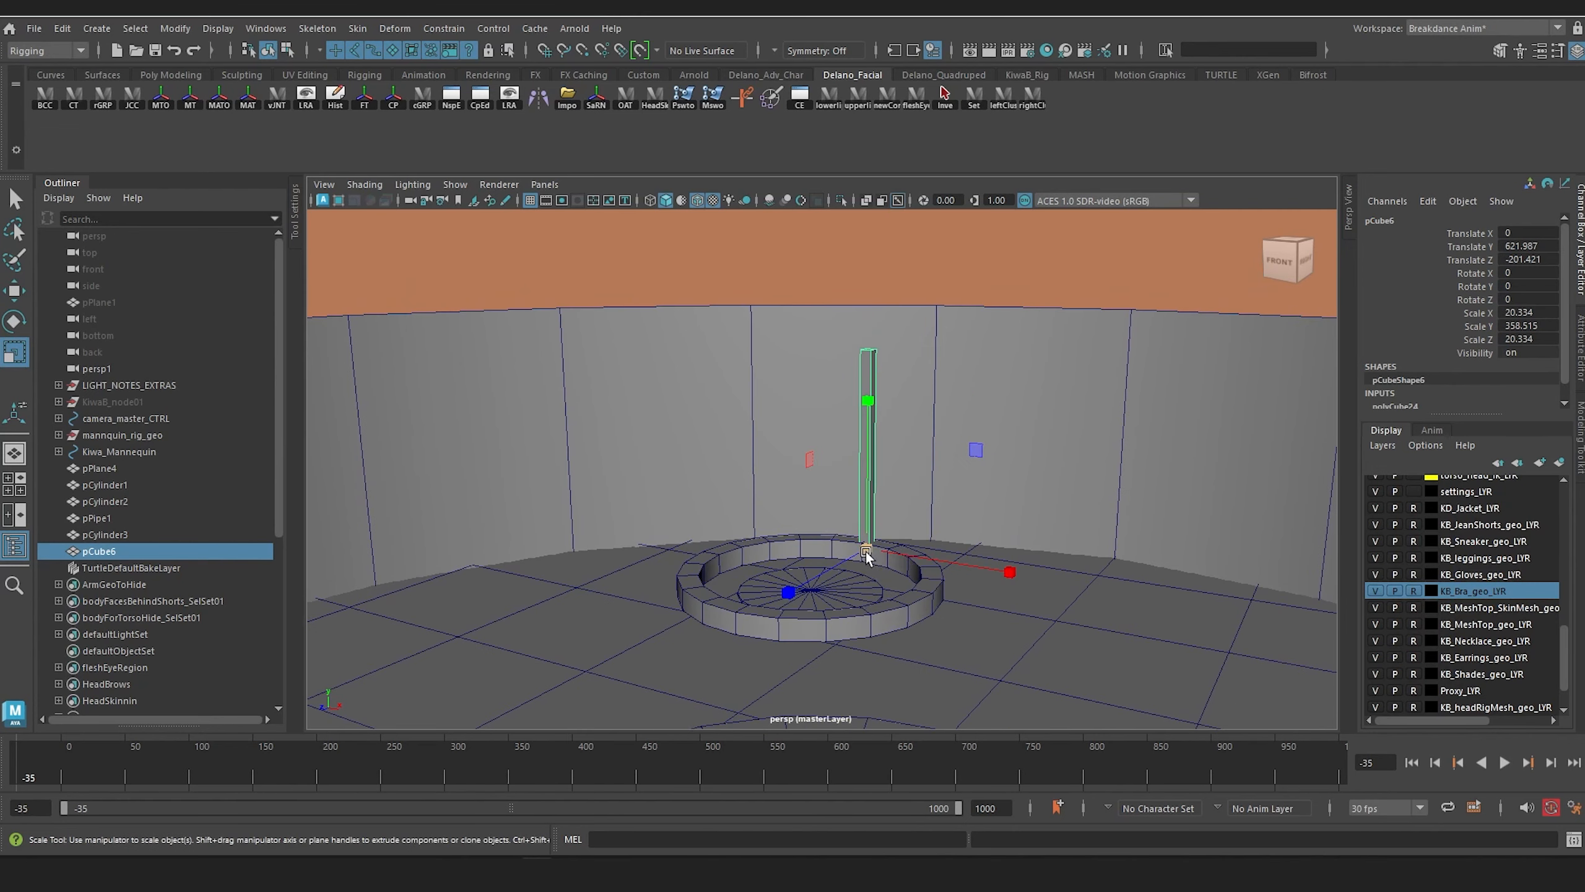
left_click_drag(865, 551, 869, 450)
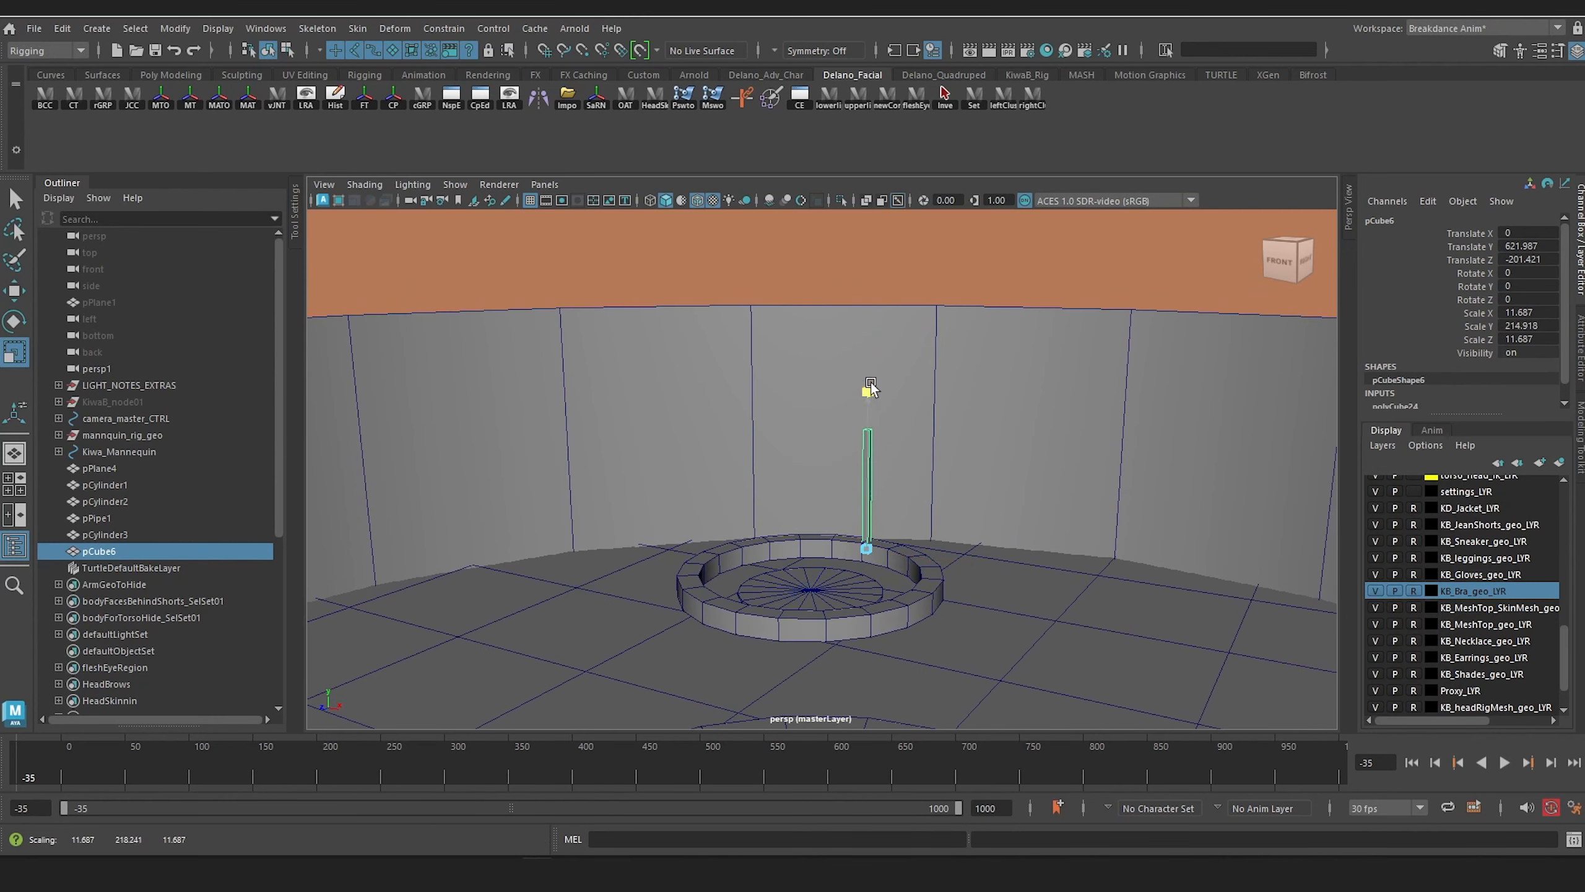
left_click_drag(910, 143, 911, 143)
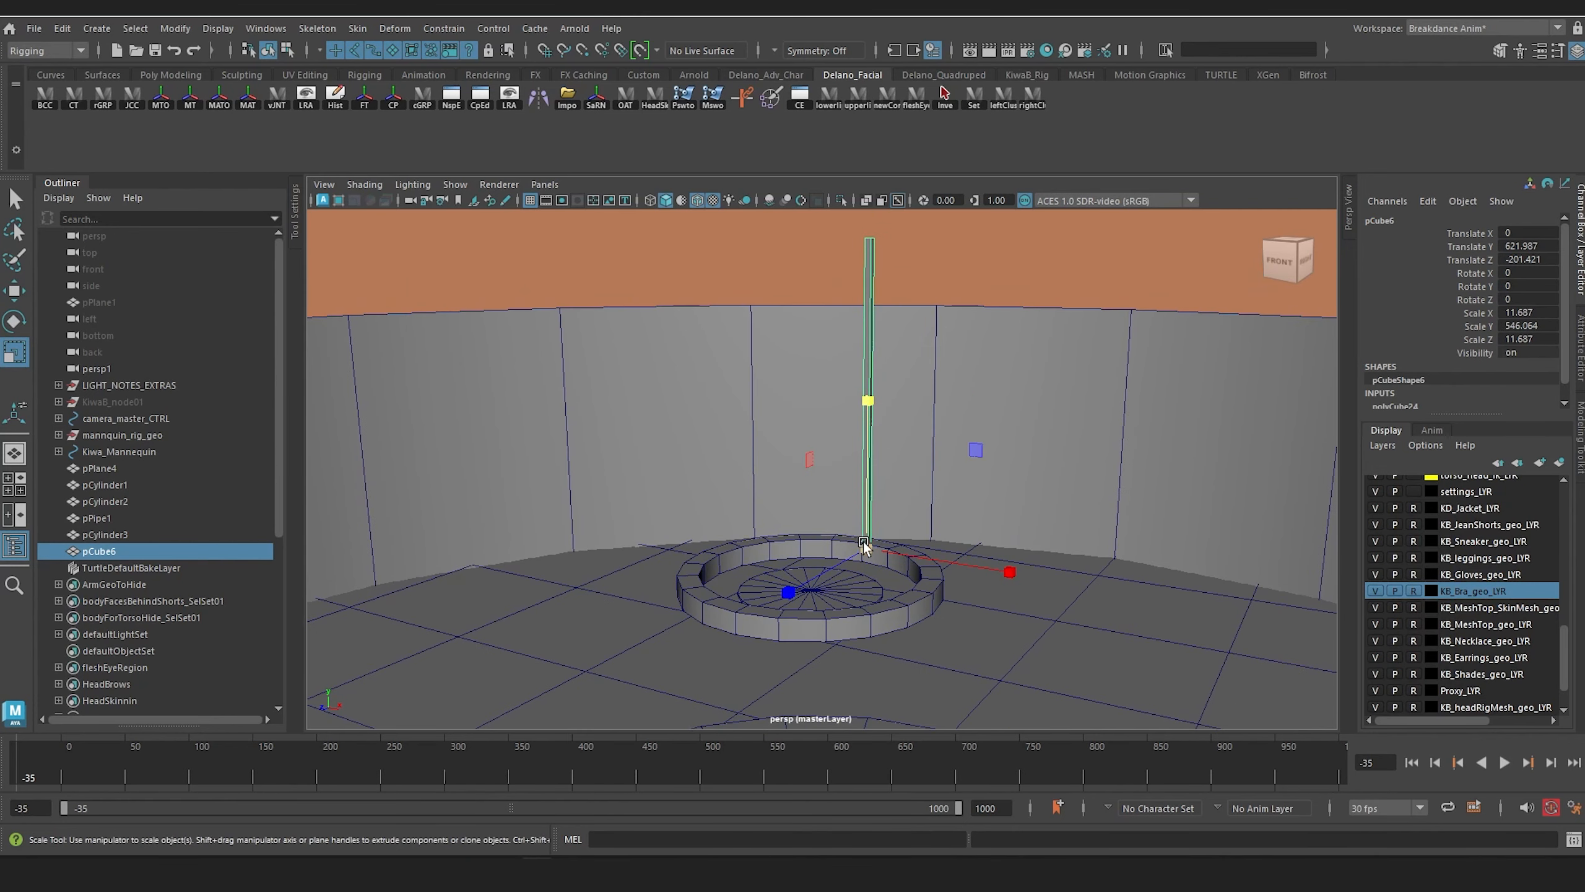
left_click_drag(864, 546, 849, 545)
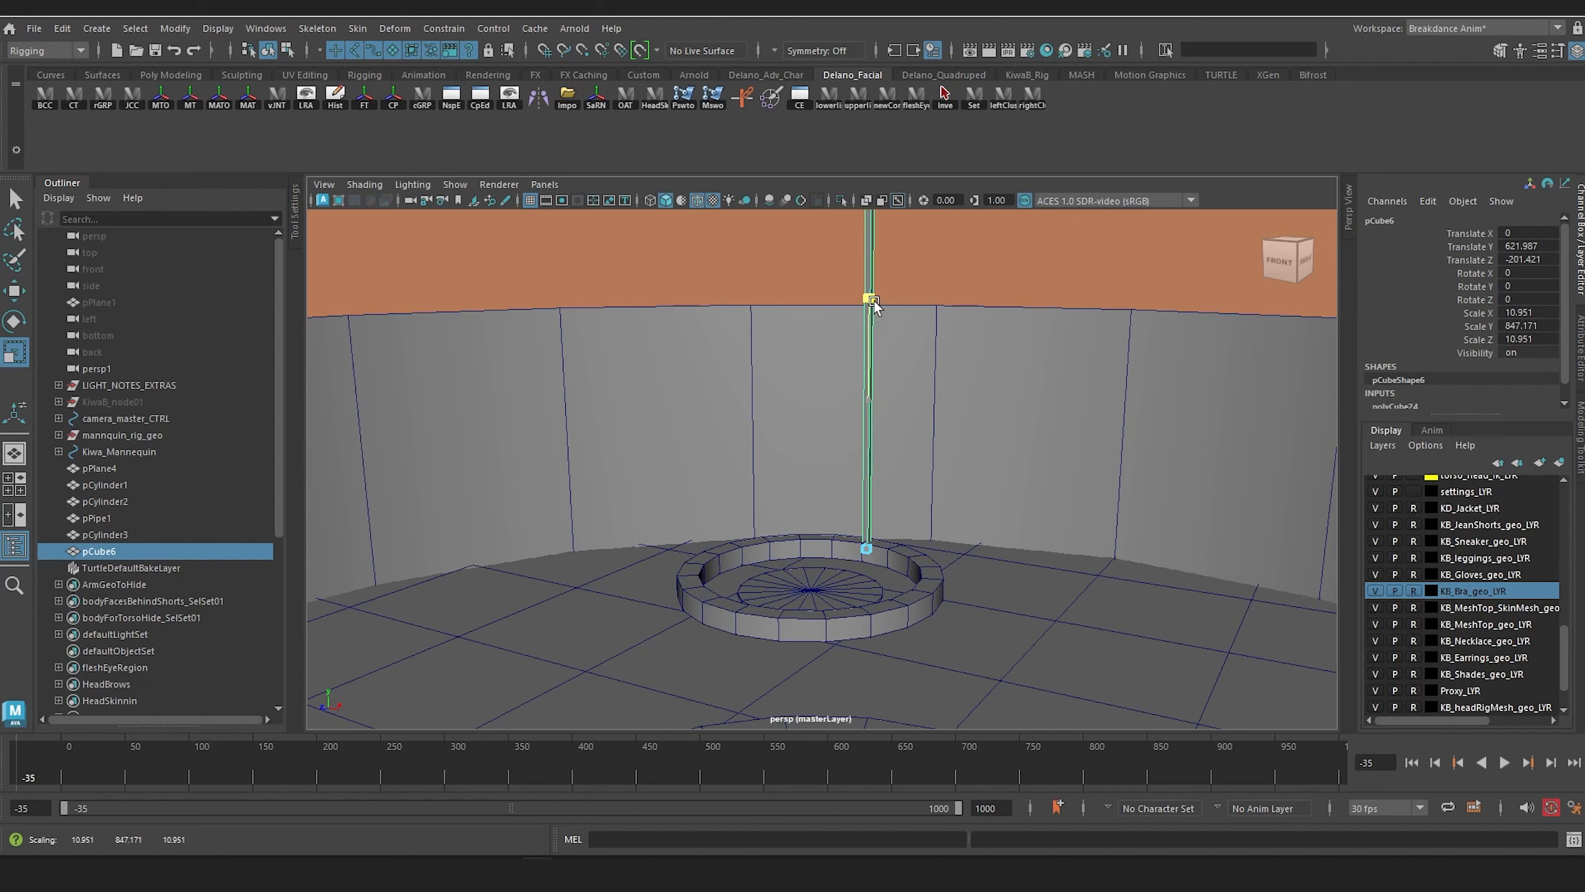
Step: Examine the post's height above the ring, compare it with the truss reference's fifth preview image in the browser, and return to Maya
scroll(888, 496, "down", 3)
left_click_drag(888, 496, 877, 448, "alt")
scroll(846, 496, "up", 3)
scroll(880, 453, "up", 3)
middle_click_drag(881, 454, 881, 560, "alt")
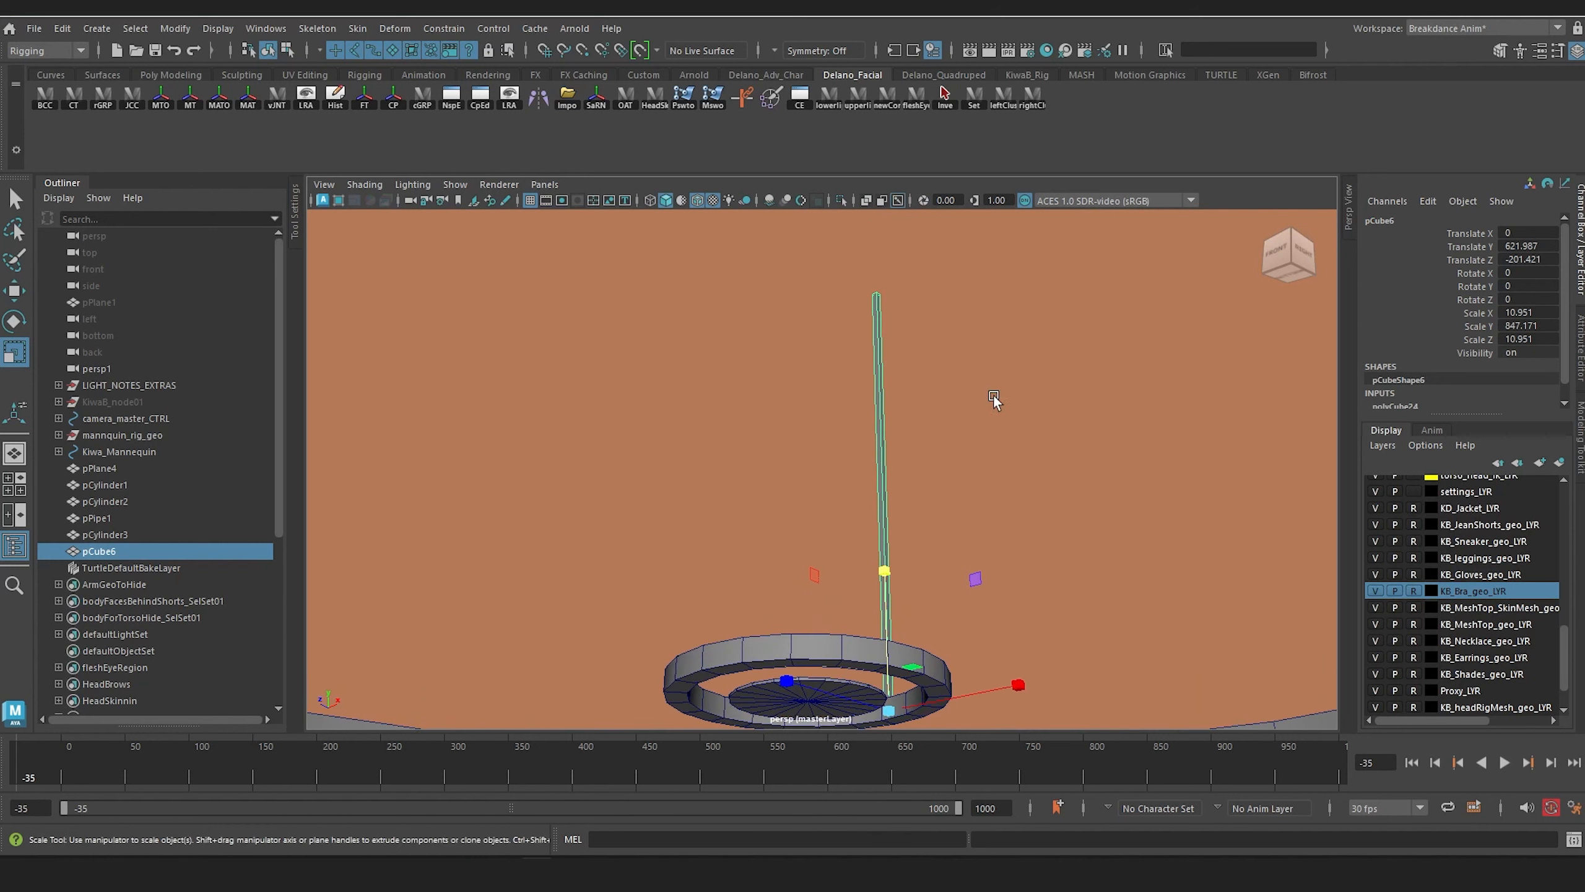
left_click_drag(994, 399, 858, 463, "alt")
middle_click_drag(858, 463, 845, 317, "alt")
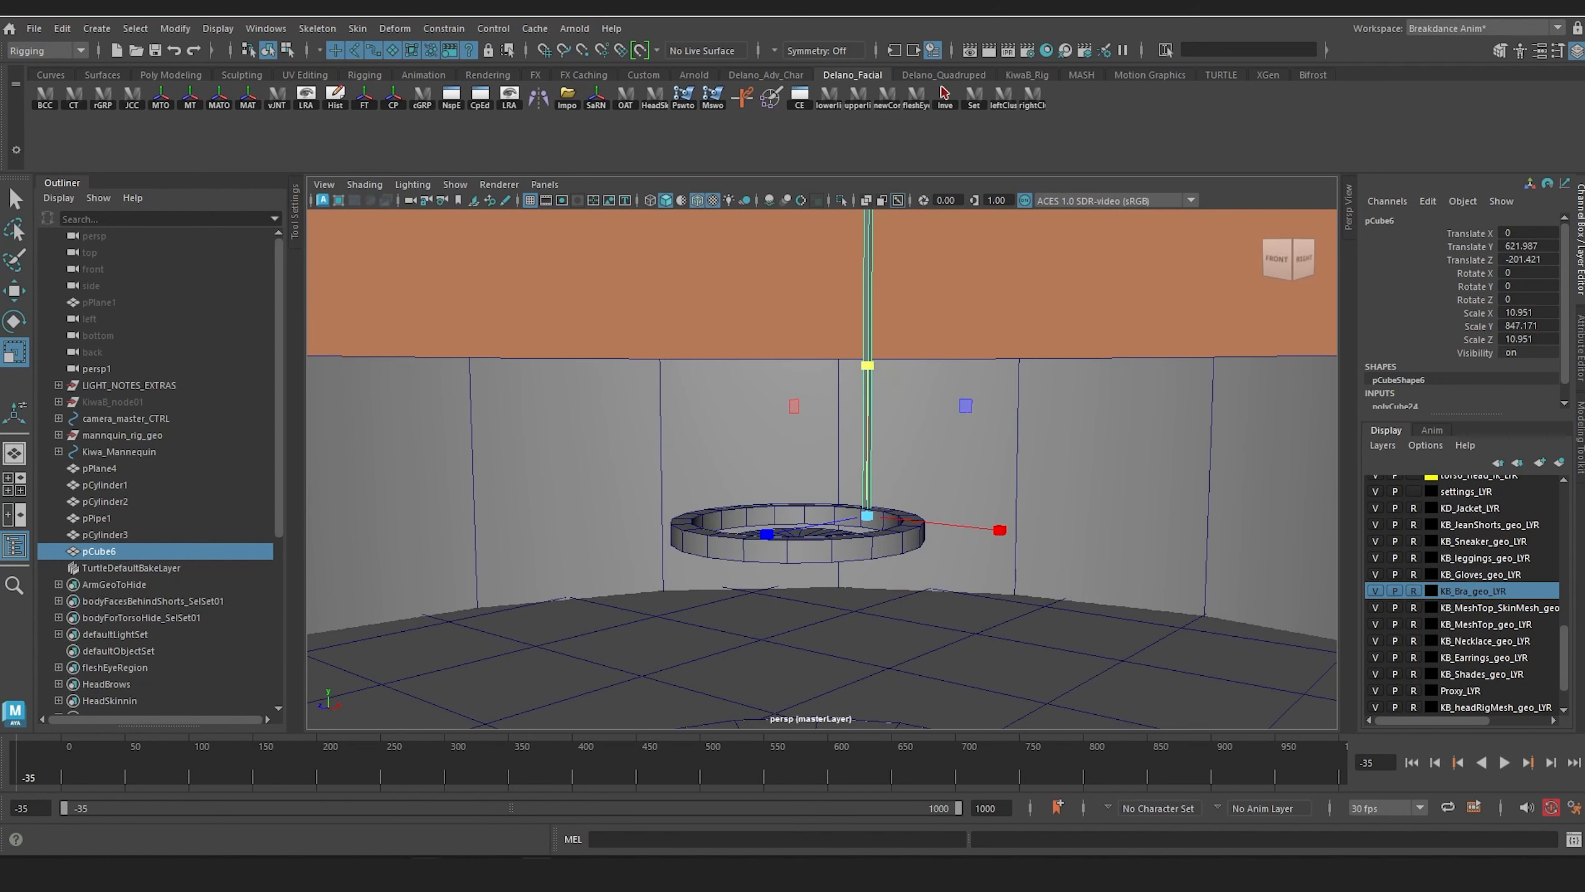
mouse_move(384, 843)
left_click(530, 781)
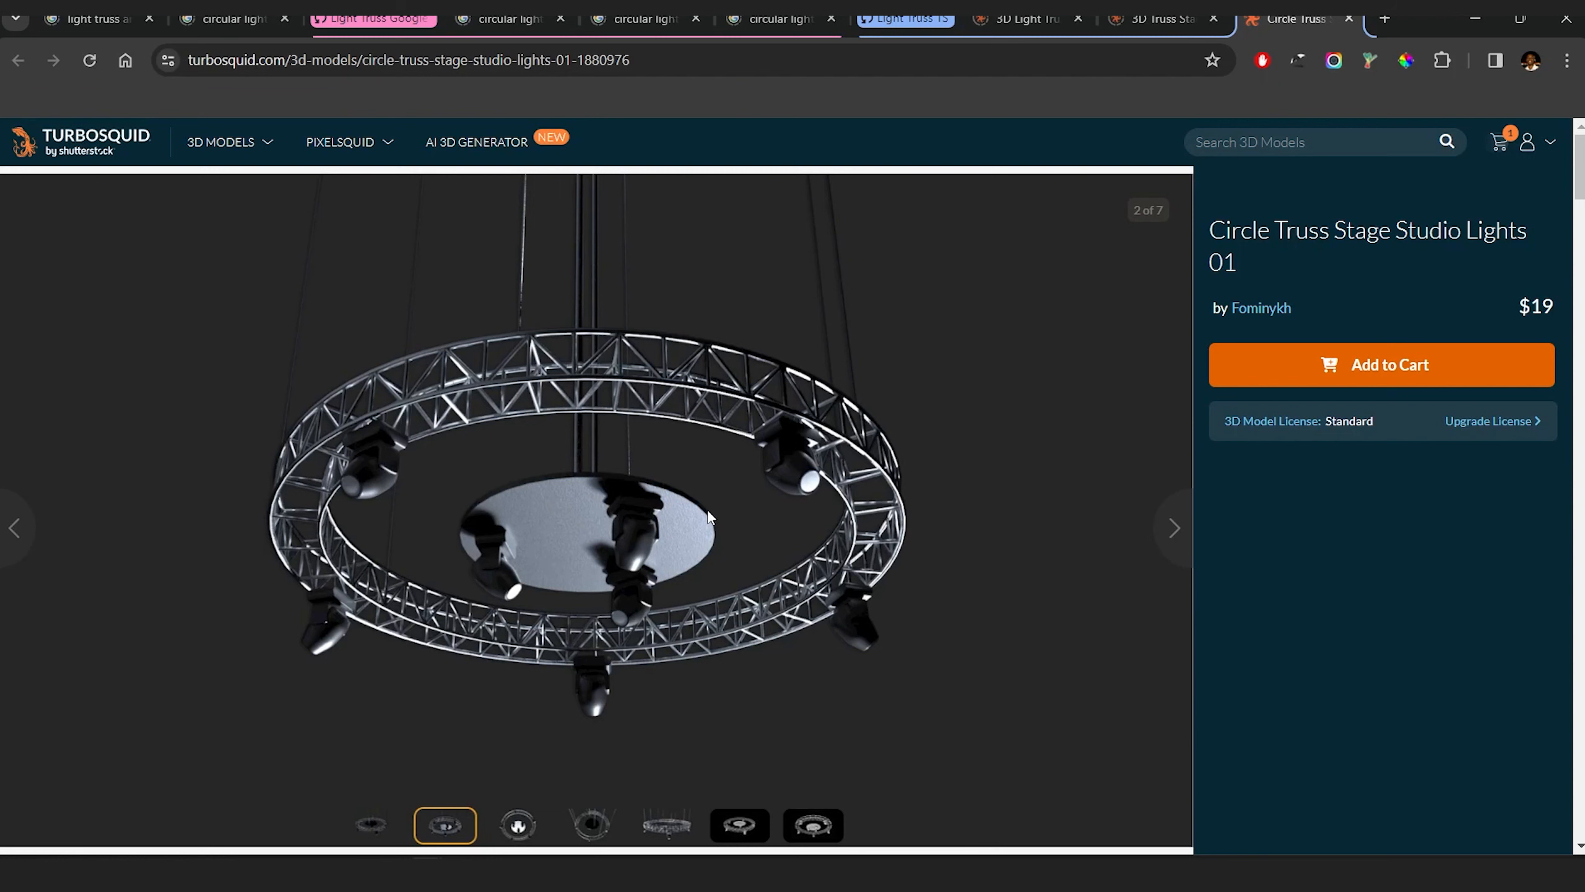
left_click(663, 827)
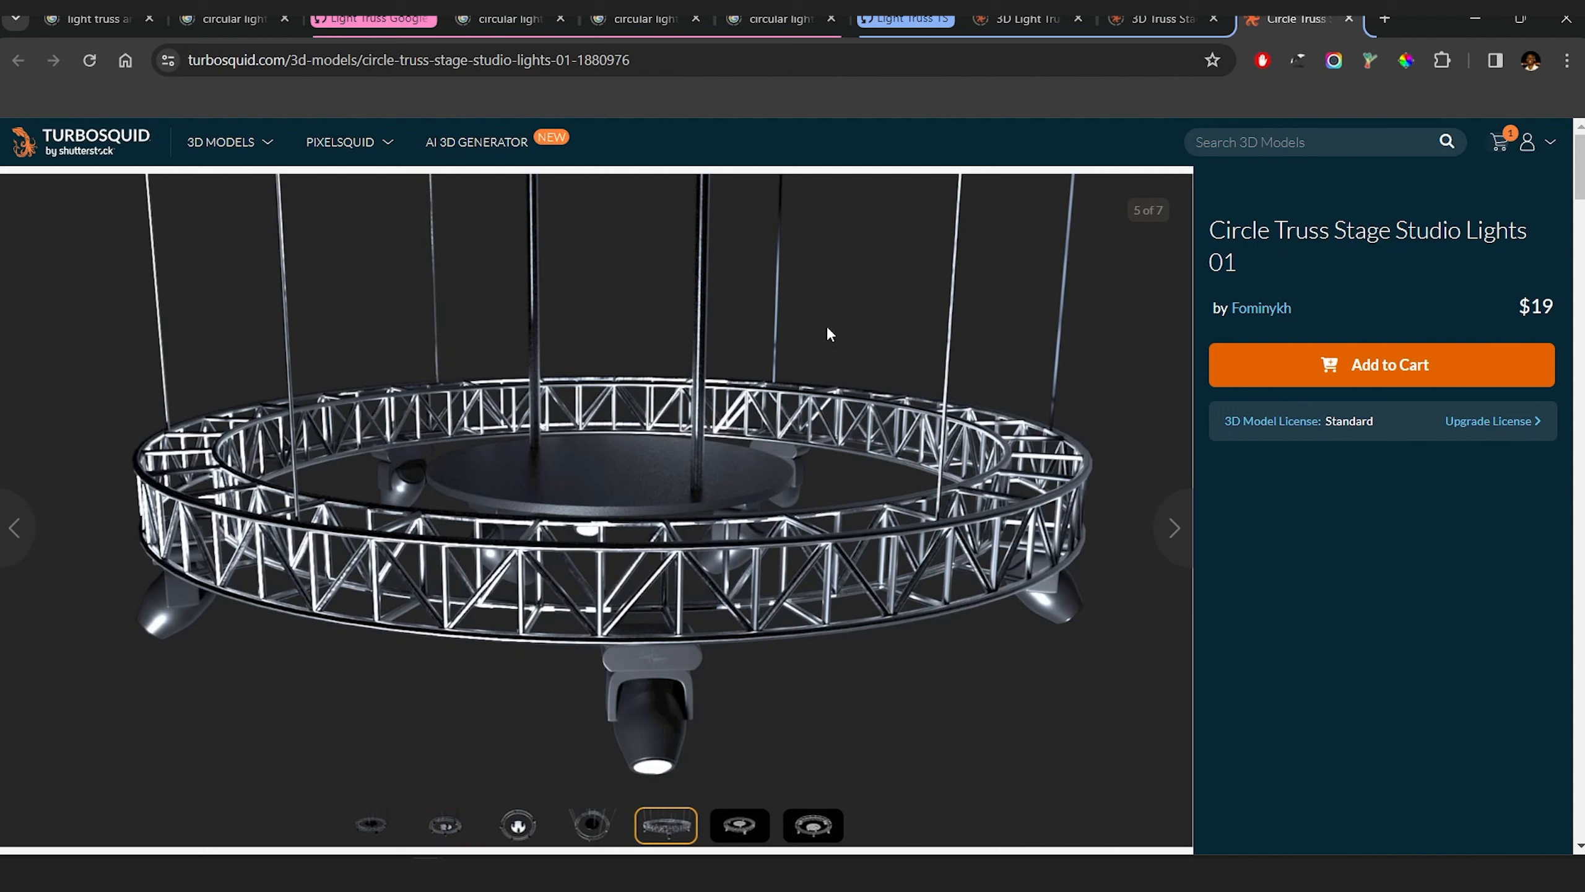
left_click(1488, 18)
Step: Scale the post down slightly to about 10.6 in X and Z and 823.7 in Y
left_click_drag(1033, 346, 865, 368, "alt")
scroll(761, 459, "down", 5)
mouse_move(751, 456)
left_mouse_down("alt")
mouse_move(746, 487)
mouse_move(742, 449)
left_mouse_up("alt")
Step: Move the post's pivot to the center of the ring using the top view, and return to the perspective view
key("space")
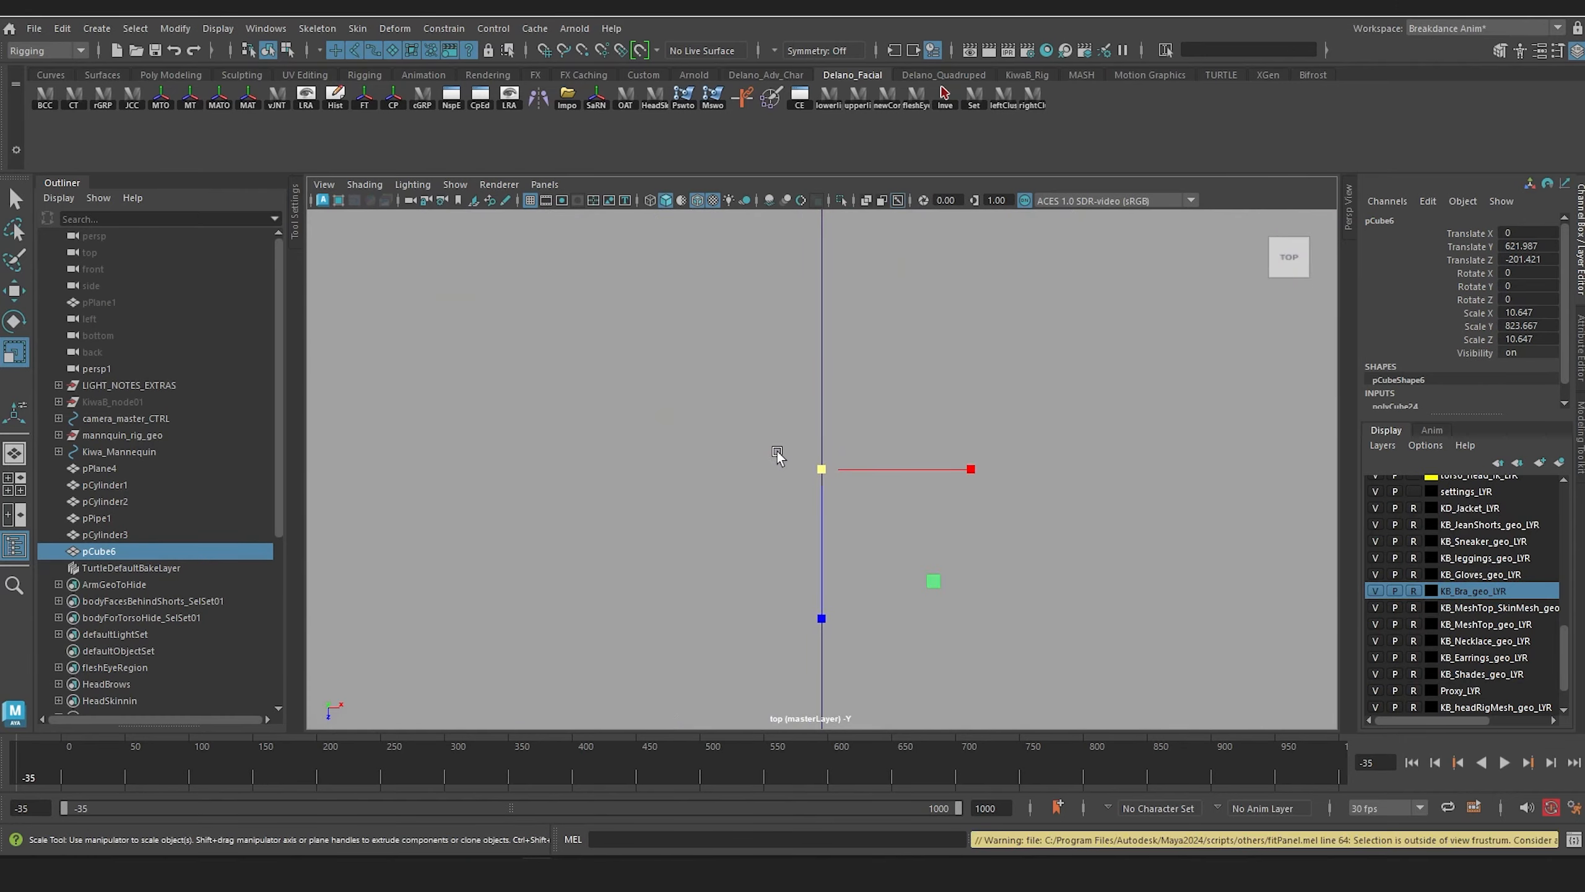
middle_click_drag(787, 447, 789, 269, "alt")
scroll(834, 347, "up", 5)
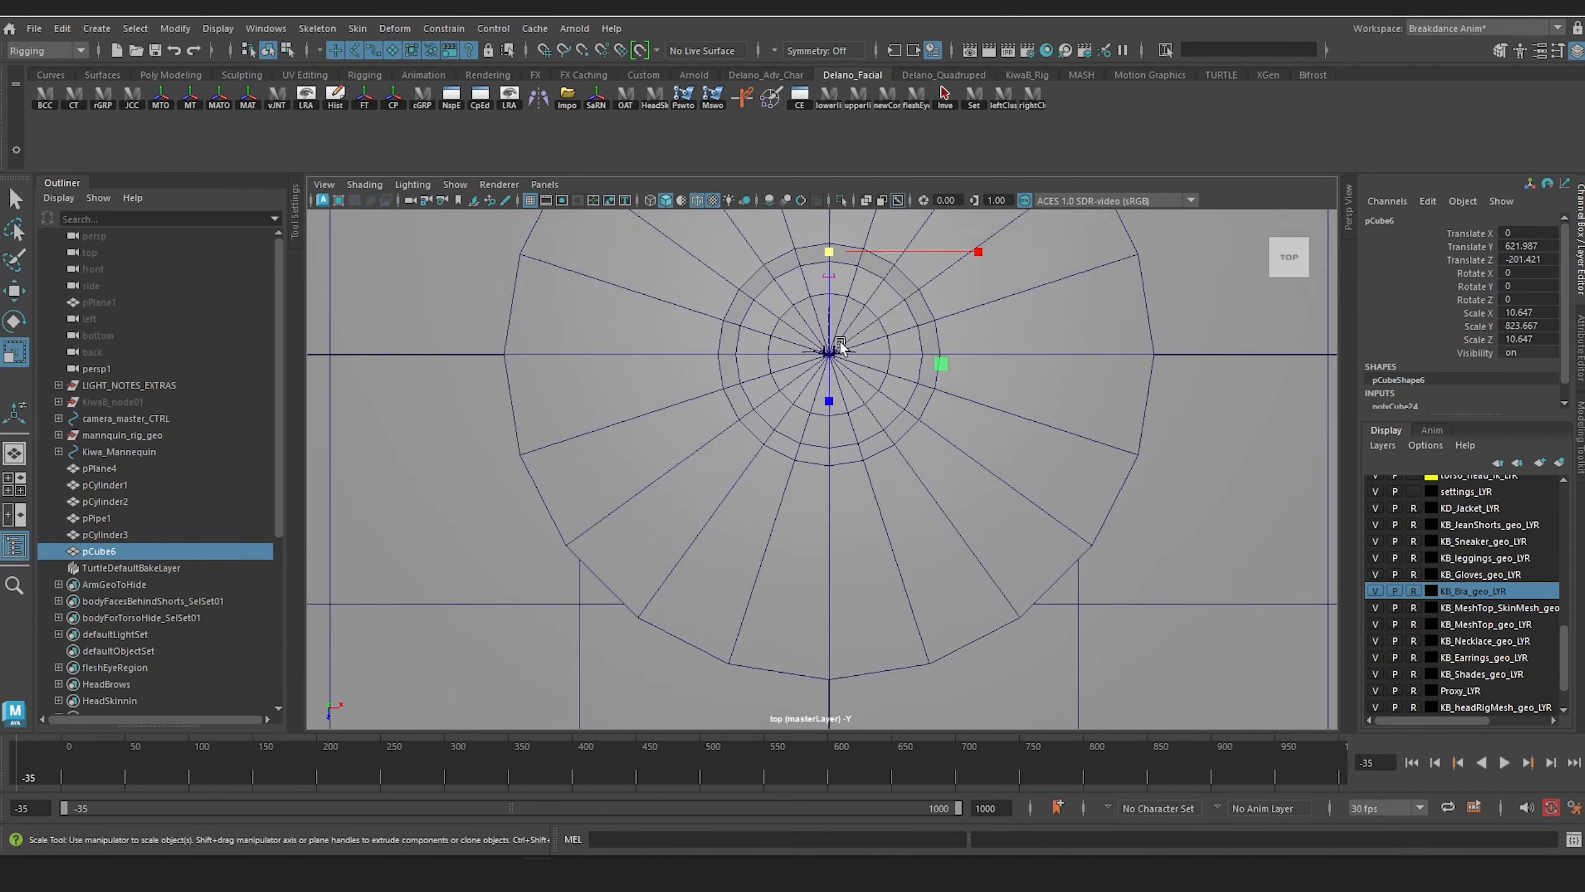
middle_click_drag(837, 331, 841, 497, "alt")
scroll(841, 494, "up", 4)
key("w")
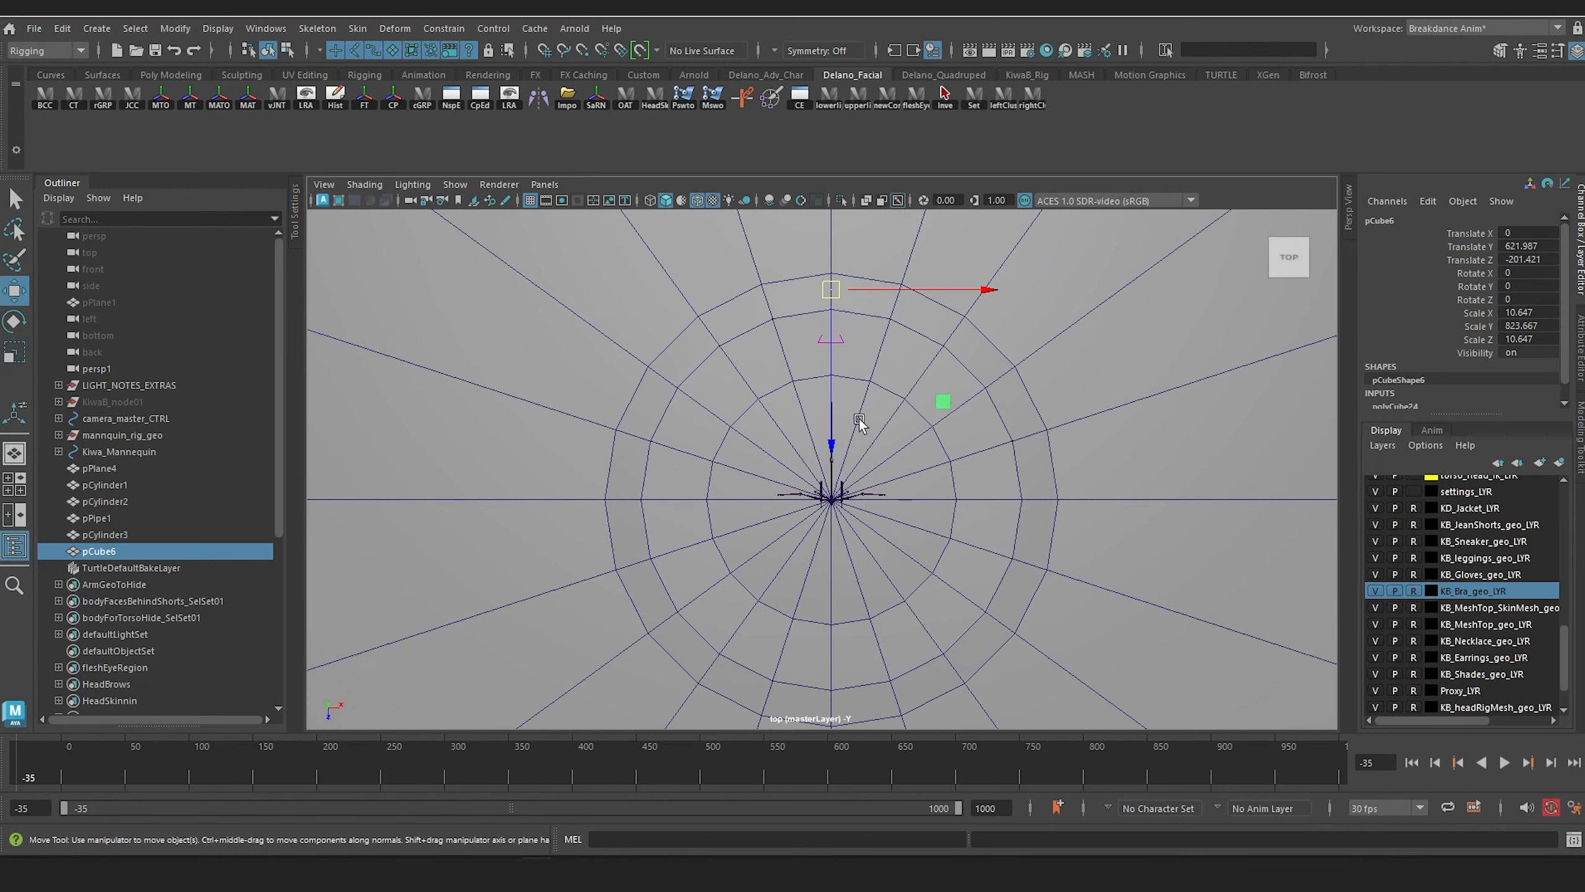
key("d")
left_click_drag(837, 415, 834, 608)
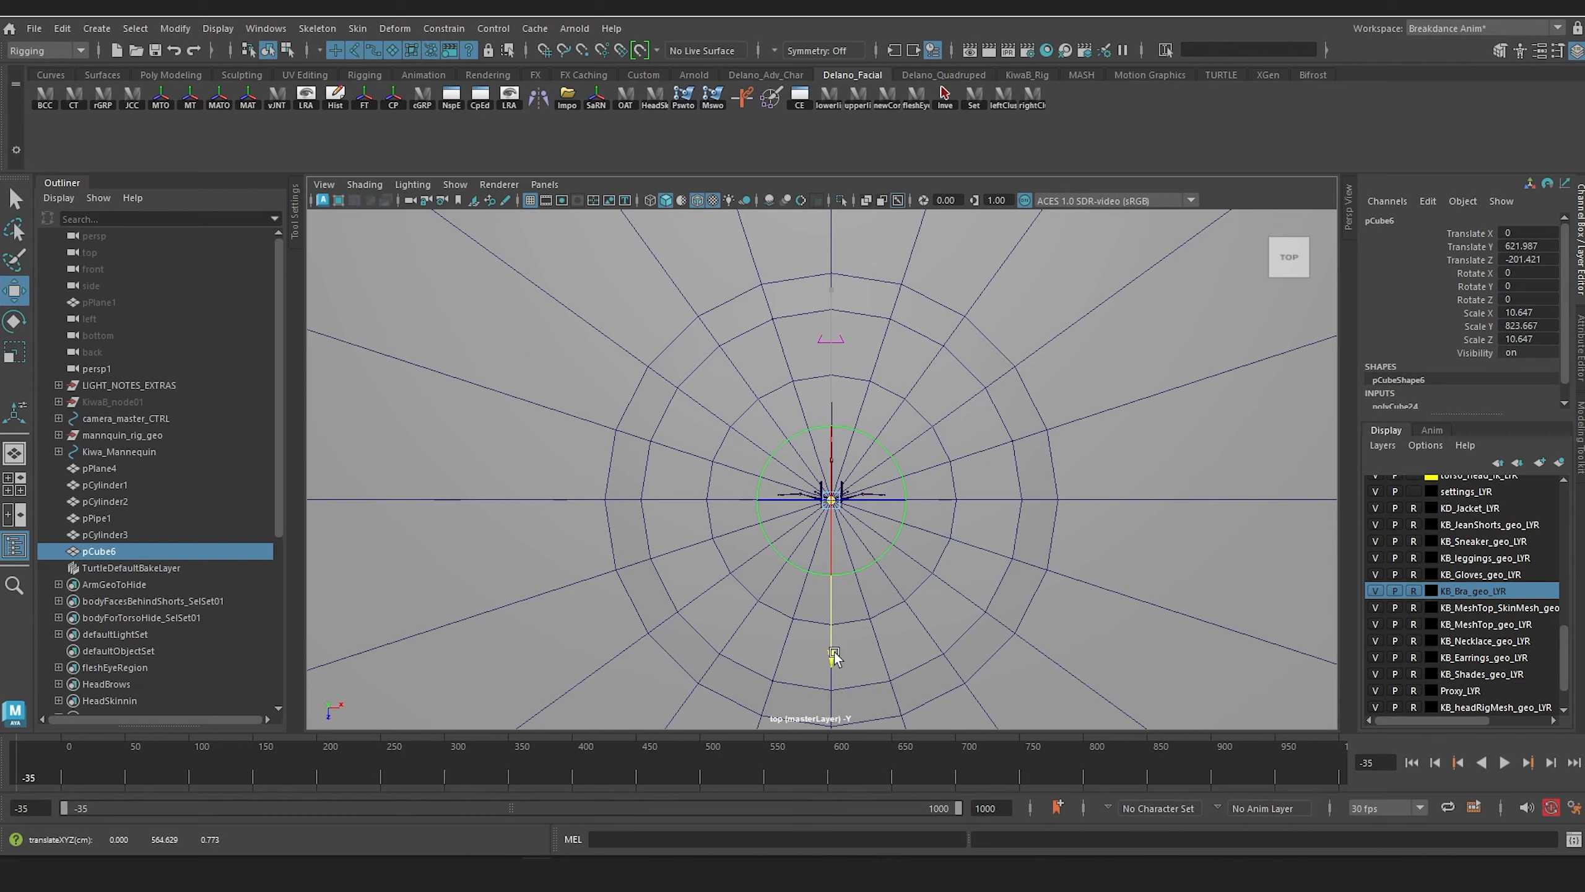
key("space")
left_click_drag(835, 595, 836, 545)
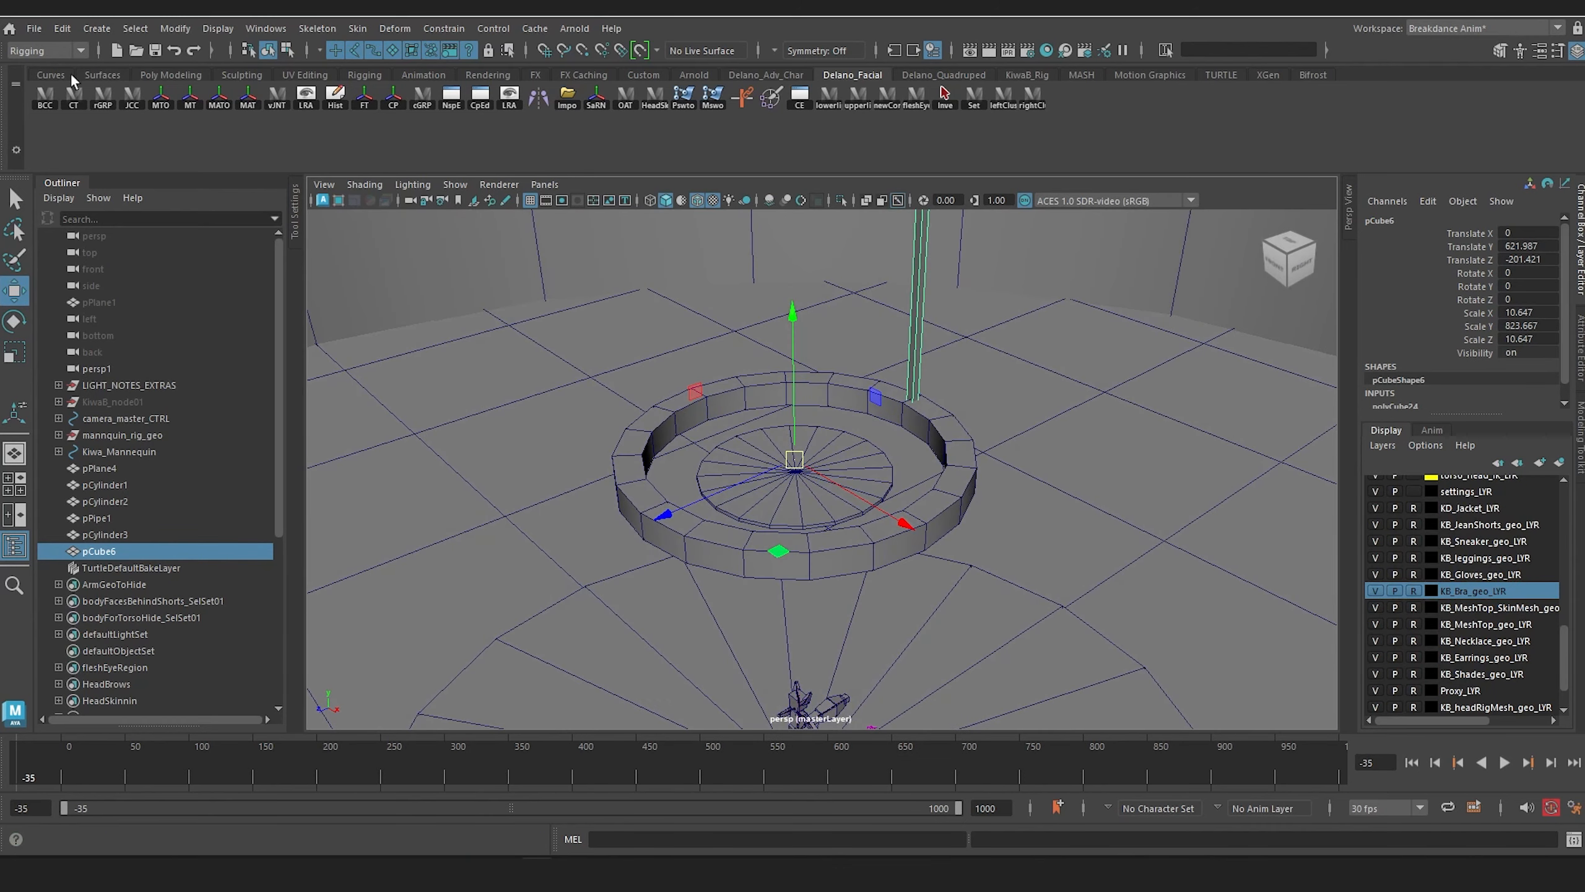
Step: Reset the Duplicate Special options and set them to 6 copies with a Y rotation of 30
left_click(63, 28)
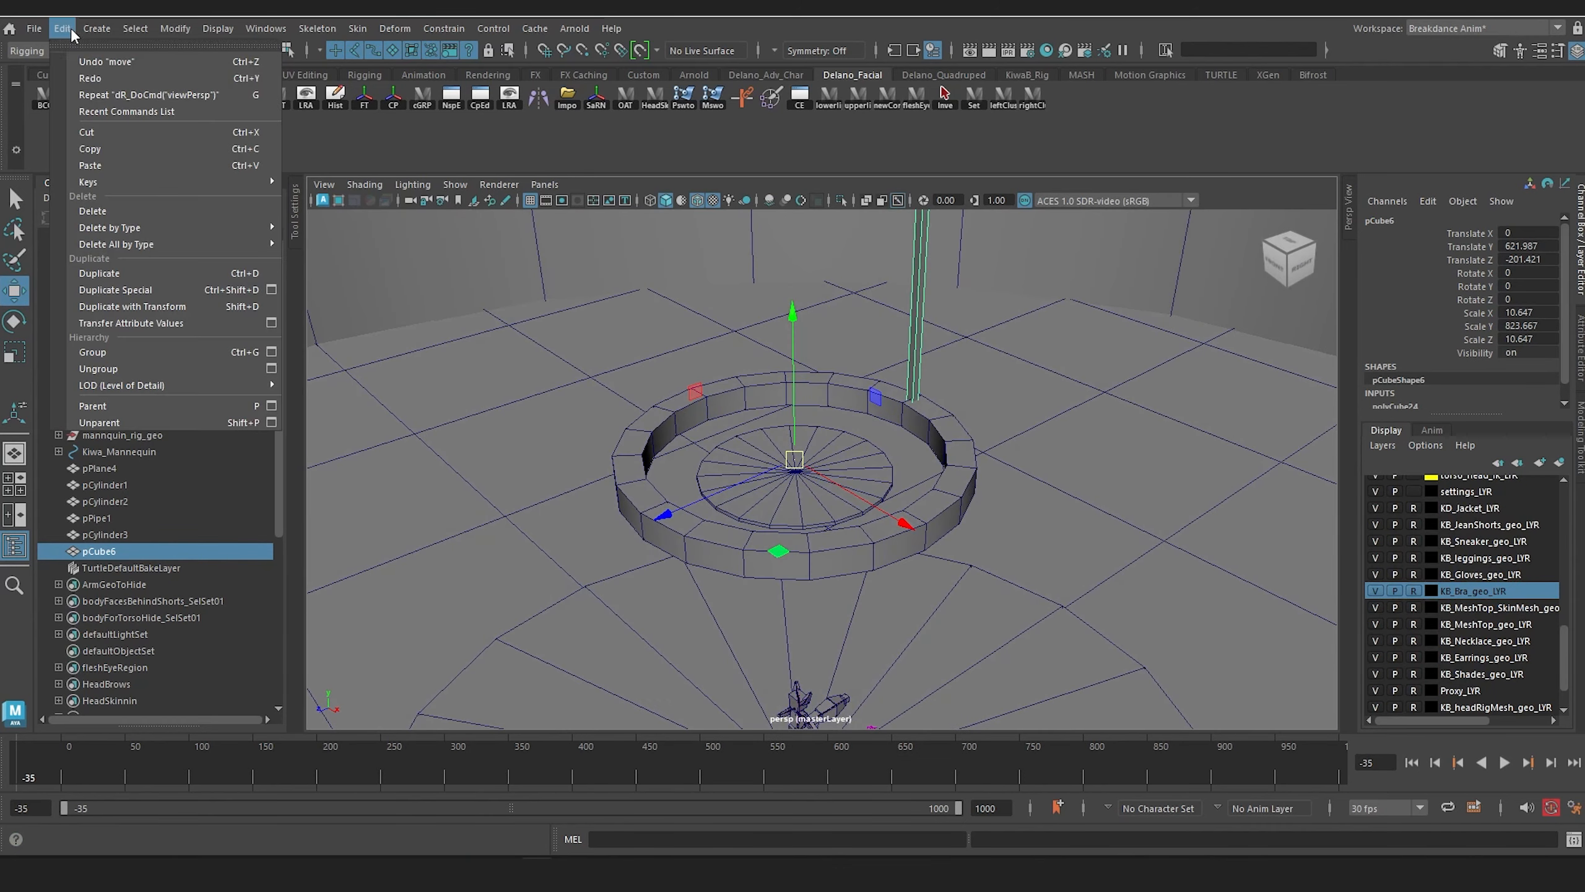
left_click(271, 290)
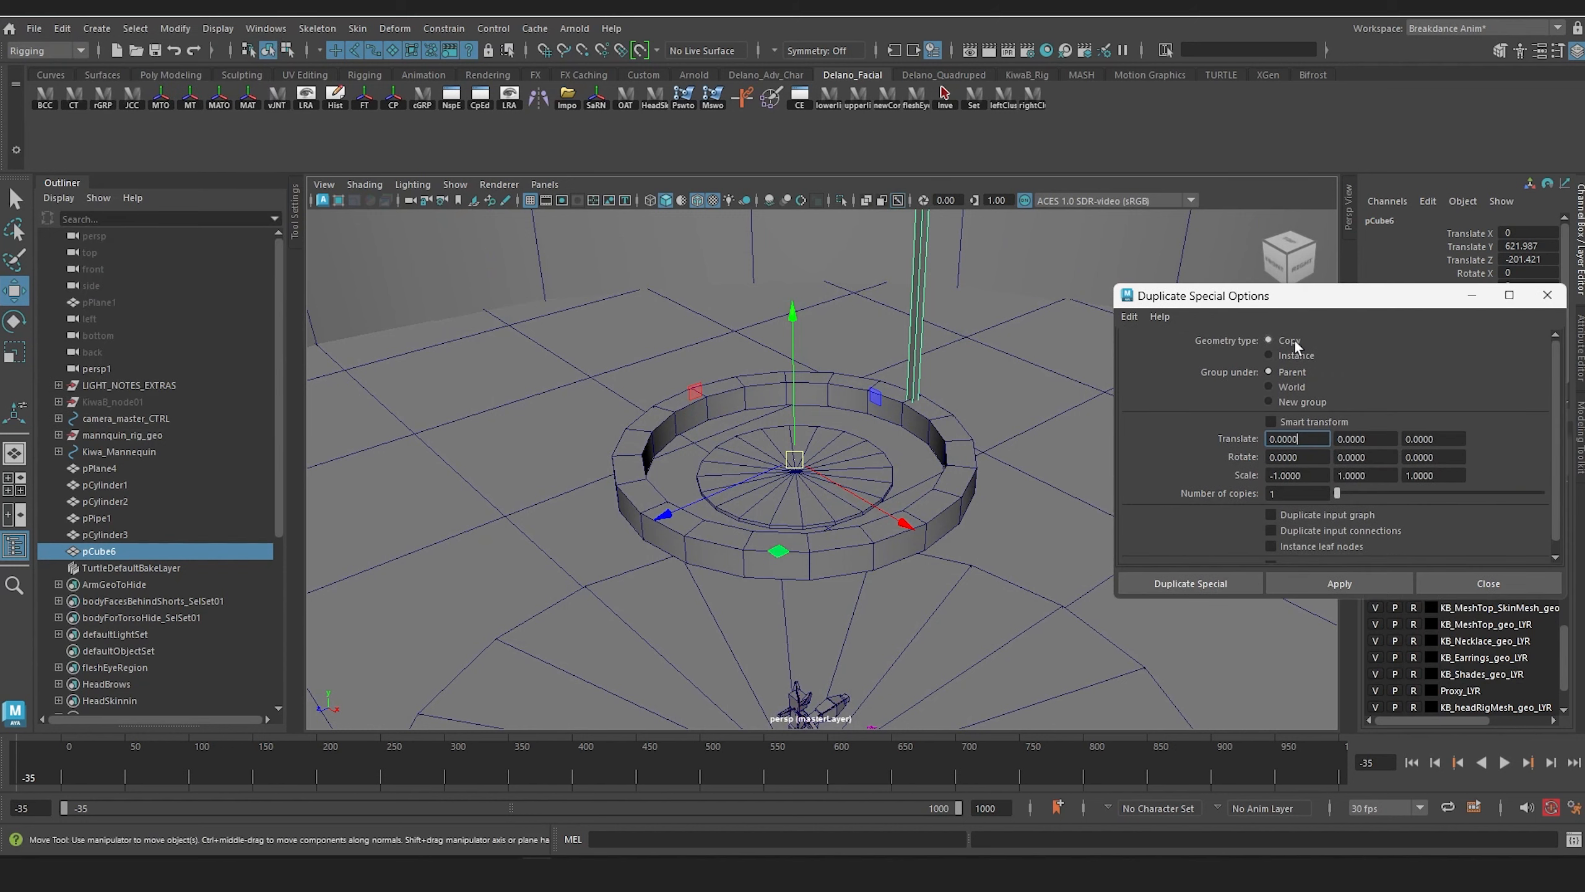
left_click_drag(1335, 305, 1276, 244)
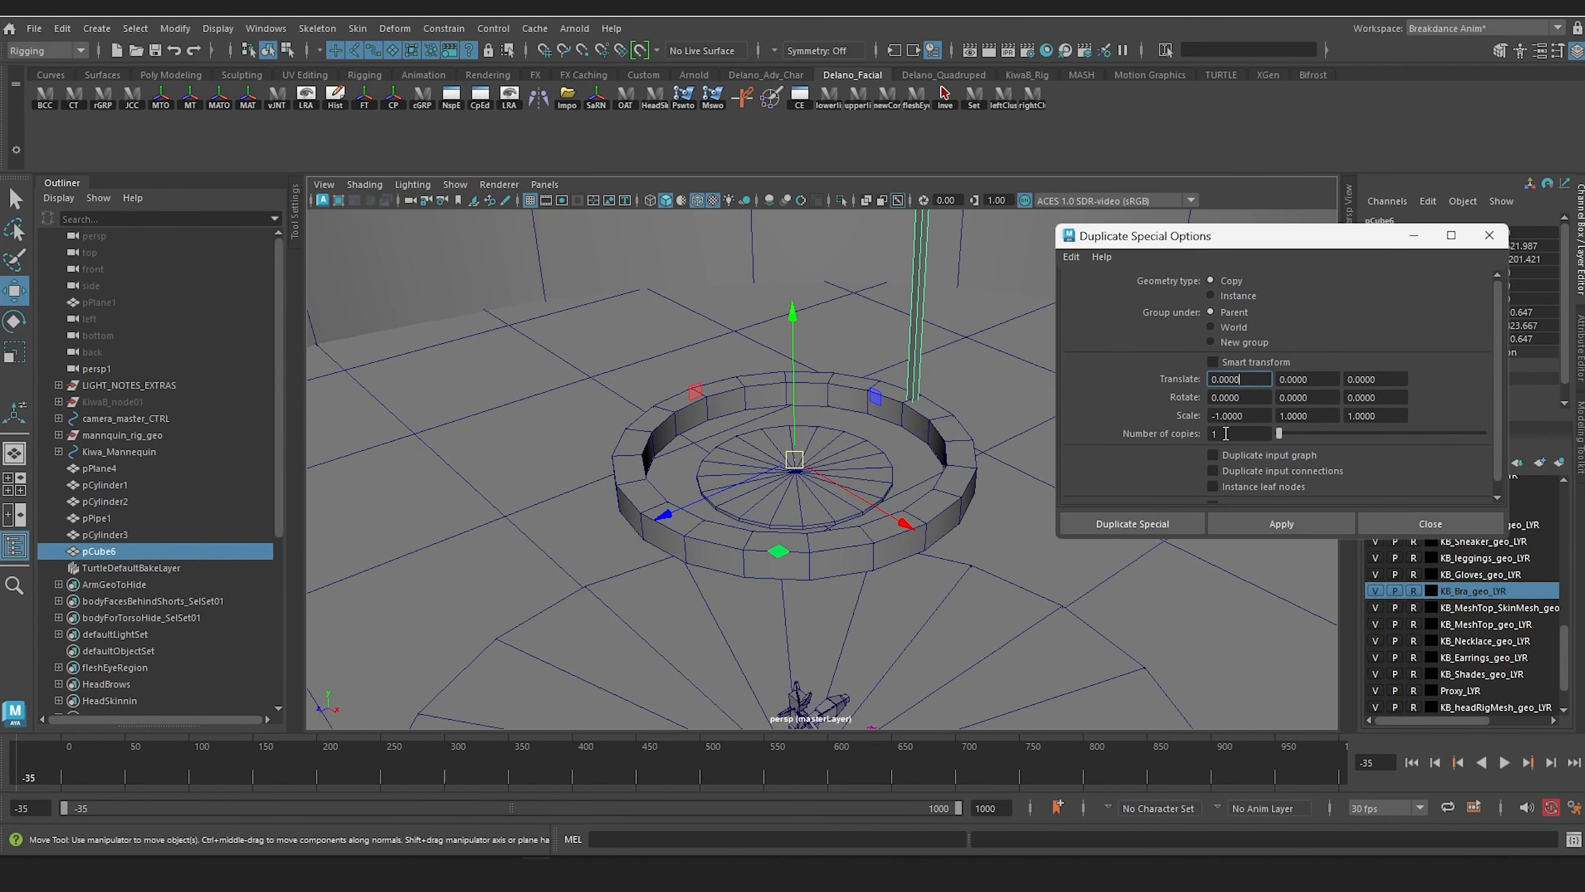
left_click(1071, 256)
left_click_drag(1295, 434, 1297, 434)
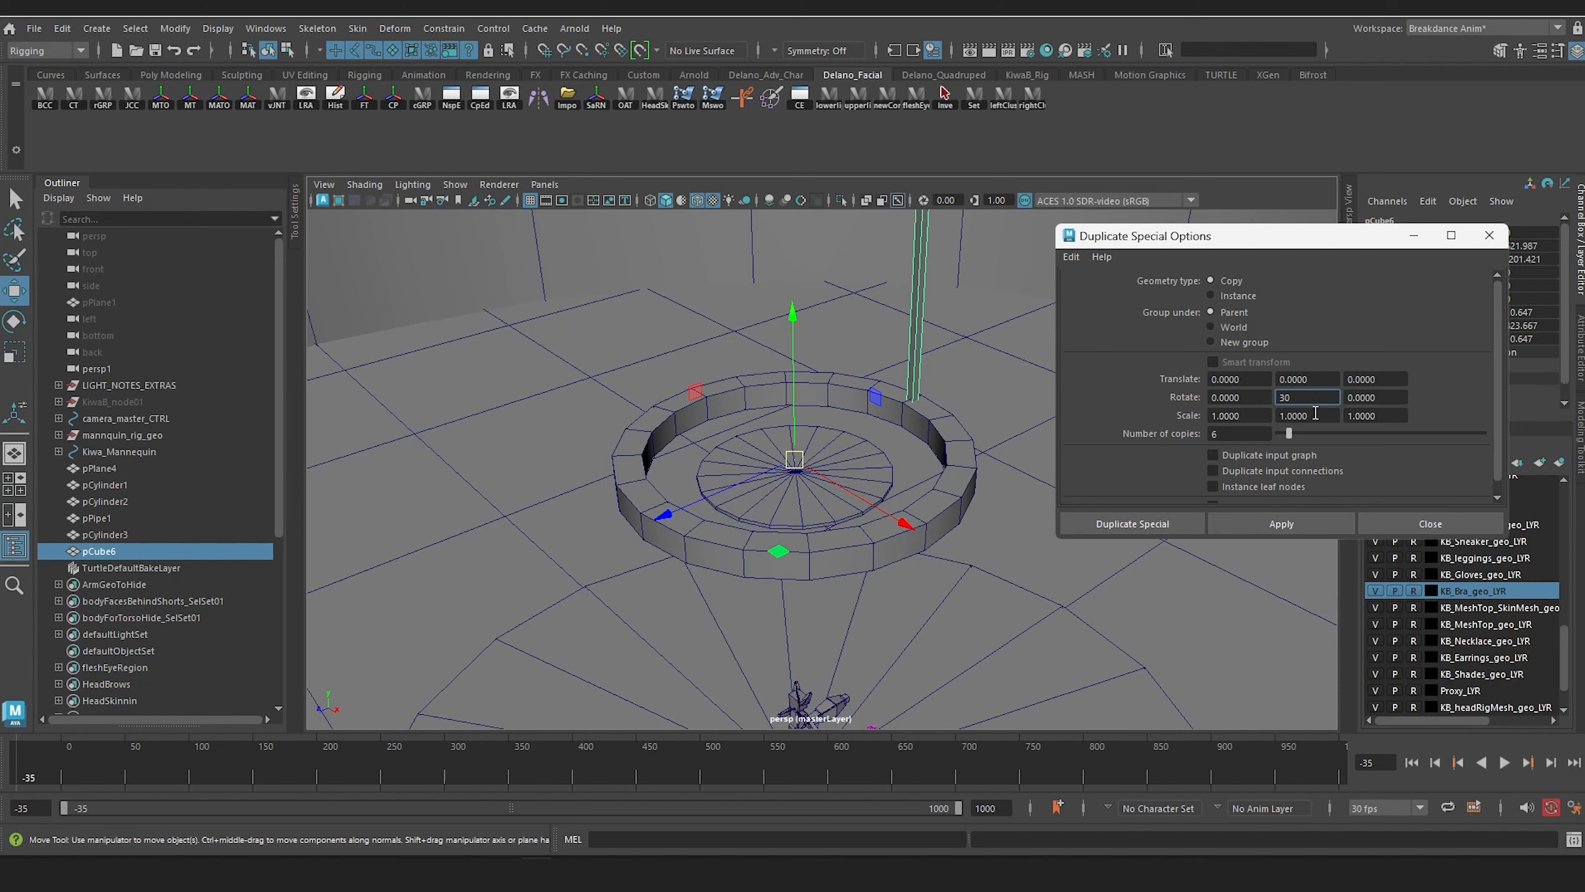
Step: Try duplicating the post around the ring with the 30-degree rotation, and undo the duplication
left_click(1280, 524)
left_click_drag(821, 382, 759, 362, "alt")
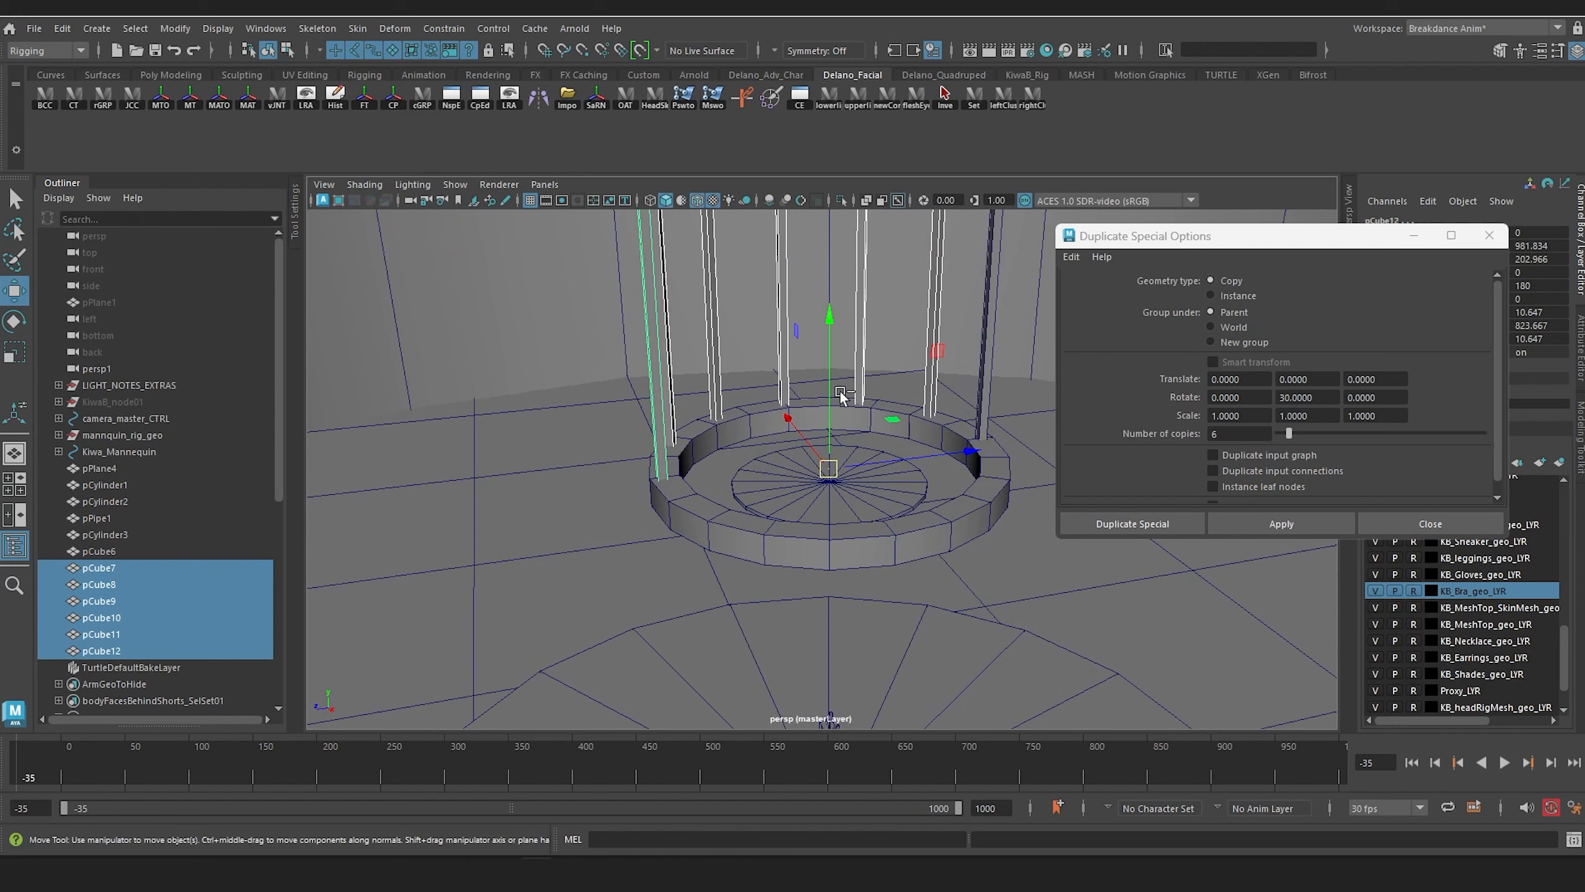
key("ctrl+z")
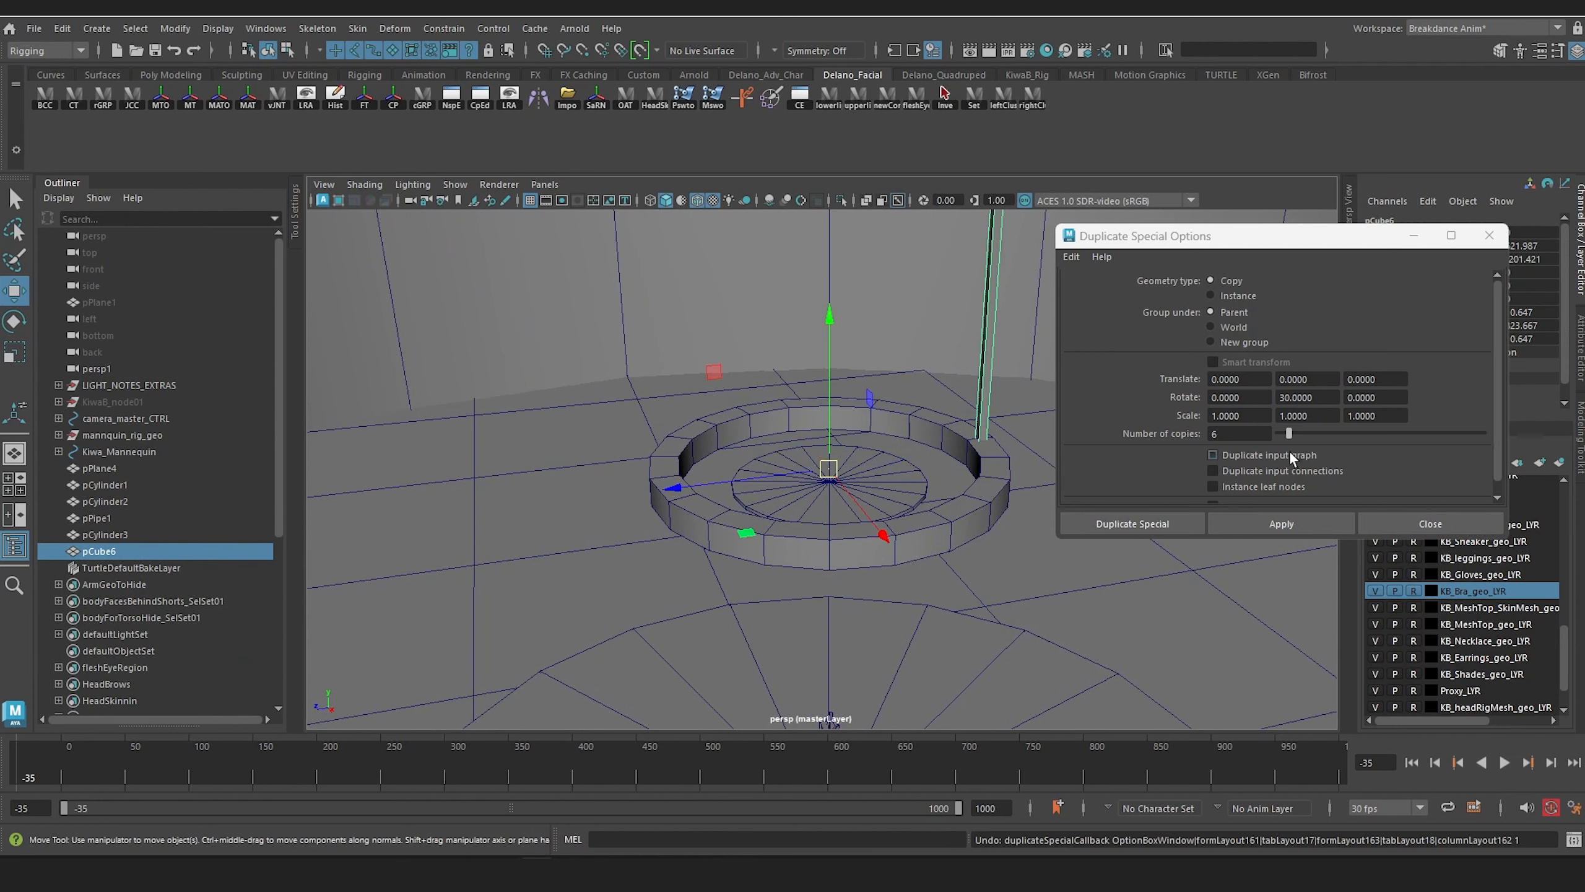
Step: Set the duplication's Y rotation to 60 and create the 6 post copies around the ring
left_click(1321, 397)
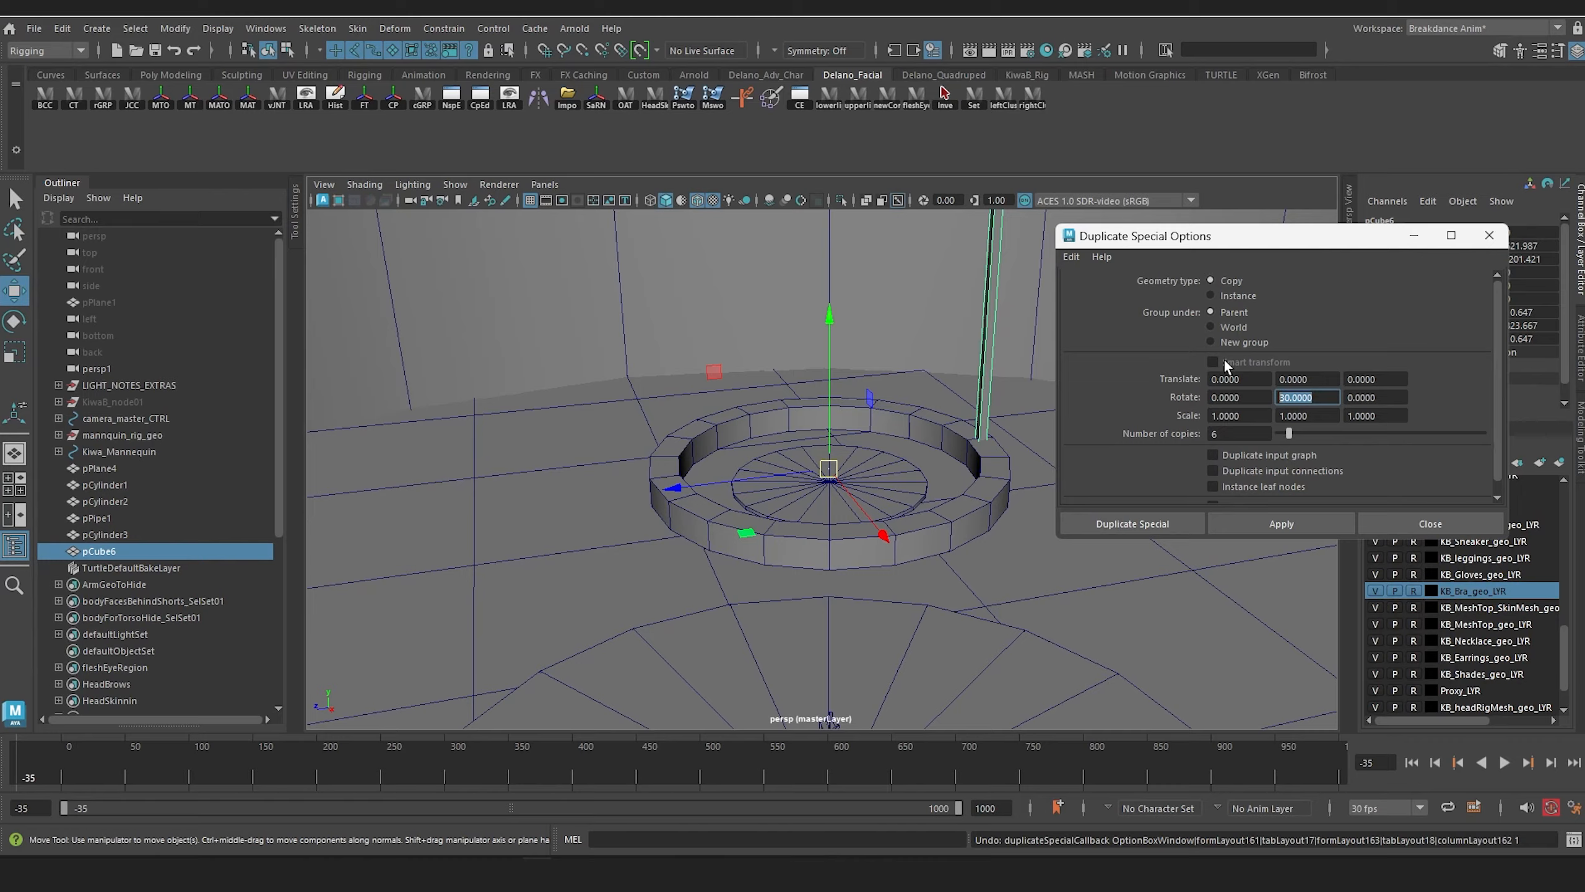
left_click(1296, 523)
left_click_drag(936, 493, 612, 449, "alt")
middle_click_drag(723, 391, 724, 439, "alt")
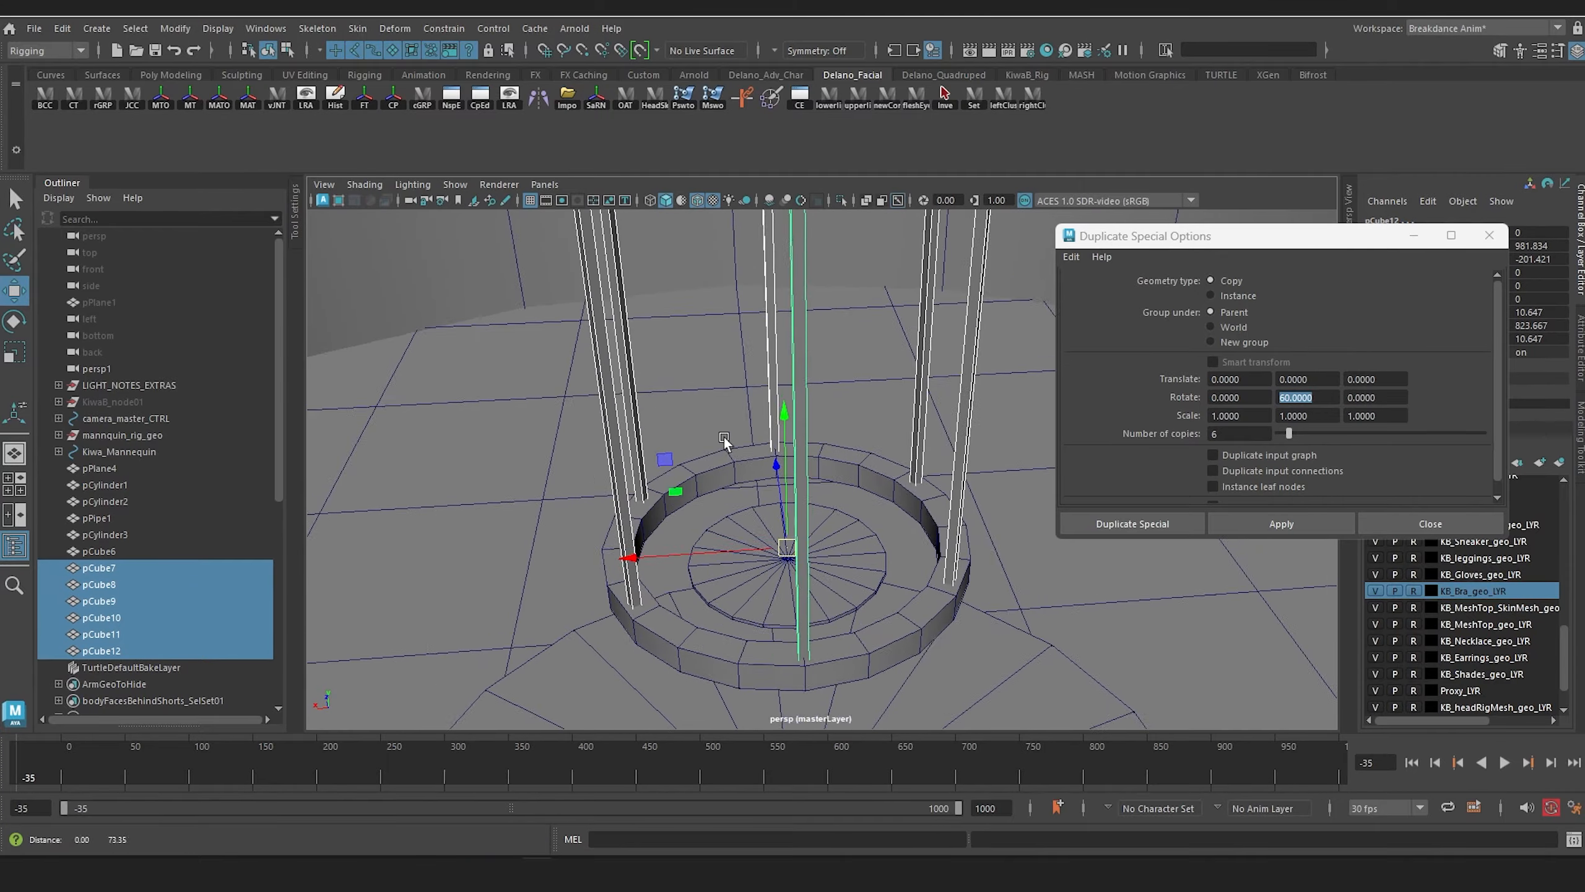
mouse_move(724, 437)
left_mouse_down("alt")
mouse_move(813, 486)
mouse_move(799, 444)
mouse_move(726, 441)
left_mouse_up("alt")
Step: Select all the upright posts around the ring for scaling and inspect their placement
left_click(551, 318)
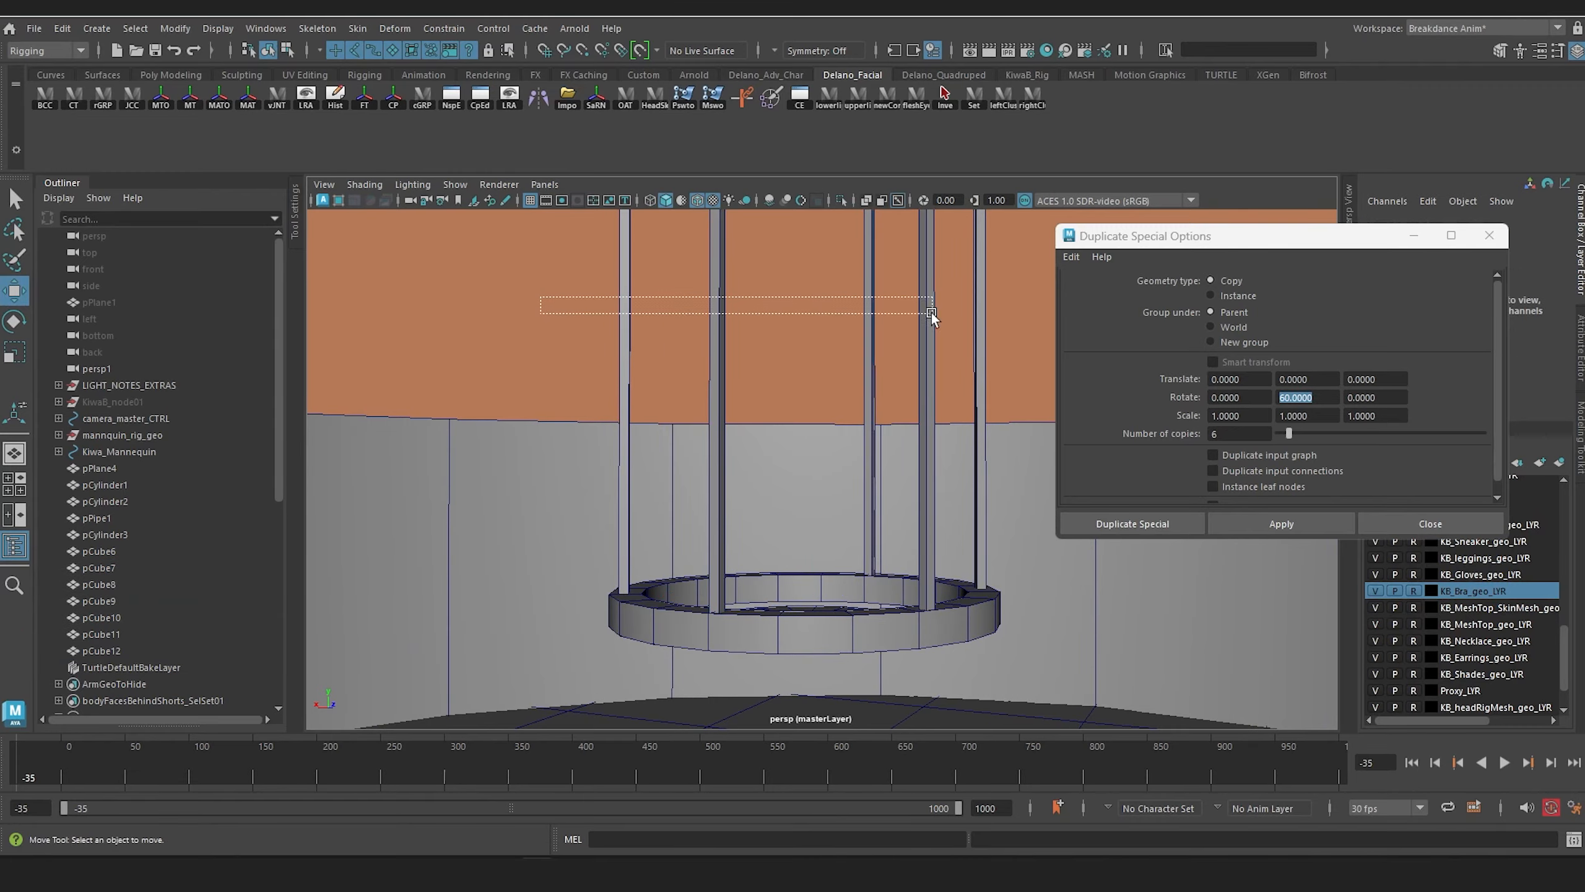
left_click_drag(932, 313, 933, 315)
key("r")
left_click_drag(766, 545, 805, 517, "alt")
left_click_drag(895, 535, 749, 491, "alt")
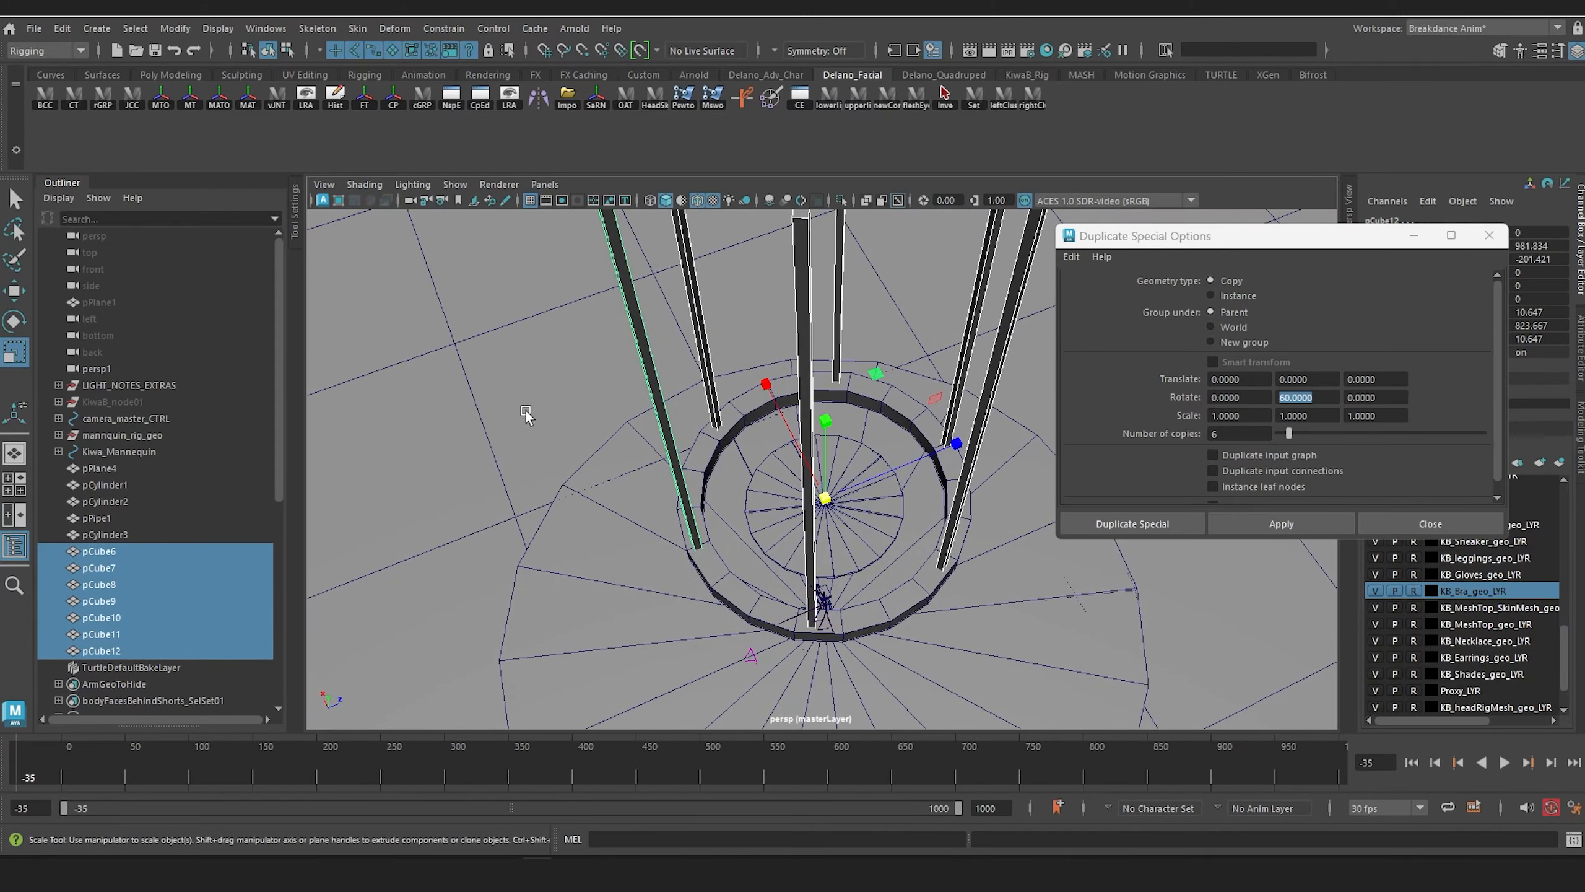
Step: Duplicate one outer ring post twice, moving the copies inward along Z to either side of the ring's centre
left_click(500, 405)
left_click(682, 486)
left_click_drag(792, 555, 768, 564, "alt")
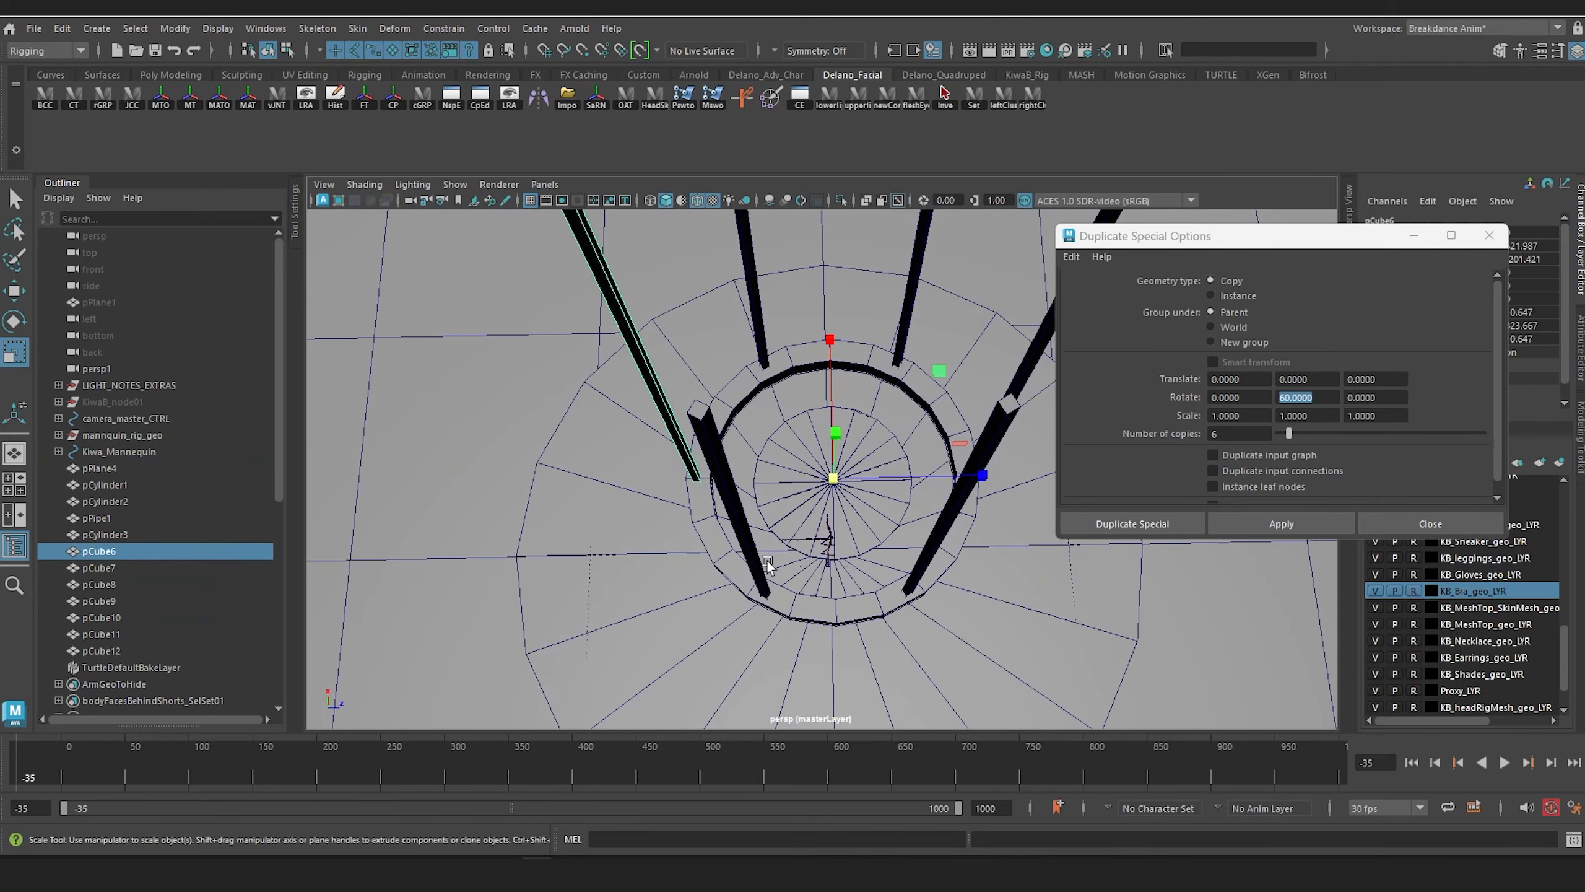
key("ctrl+d")
key("w")
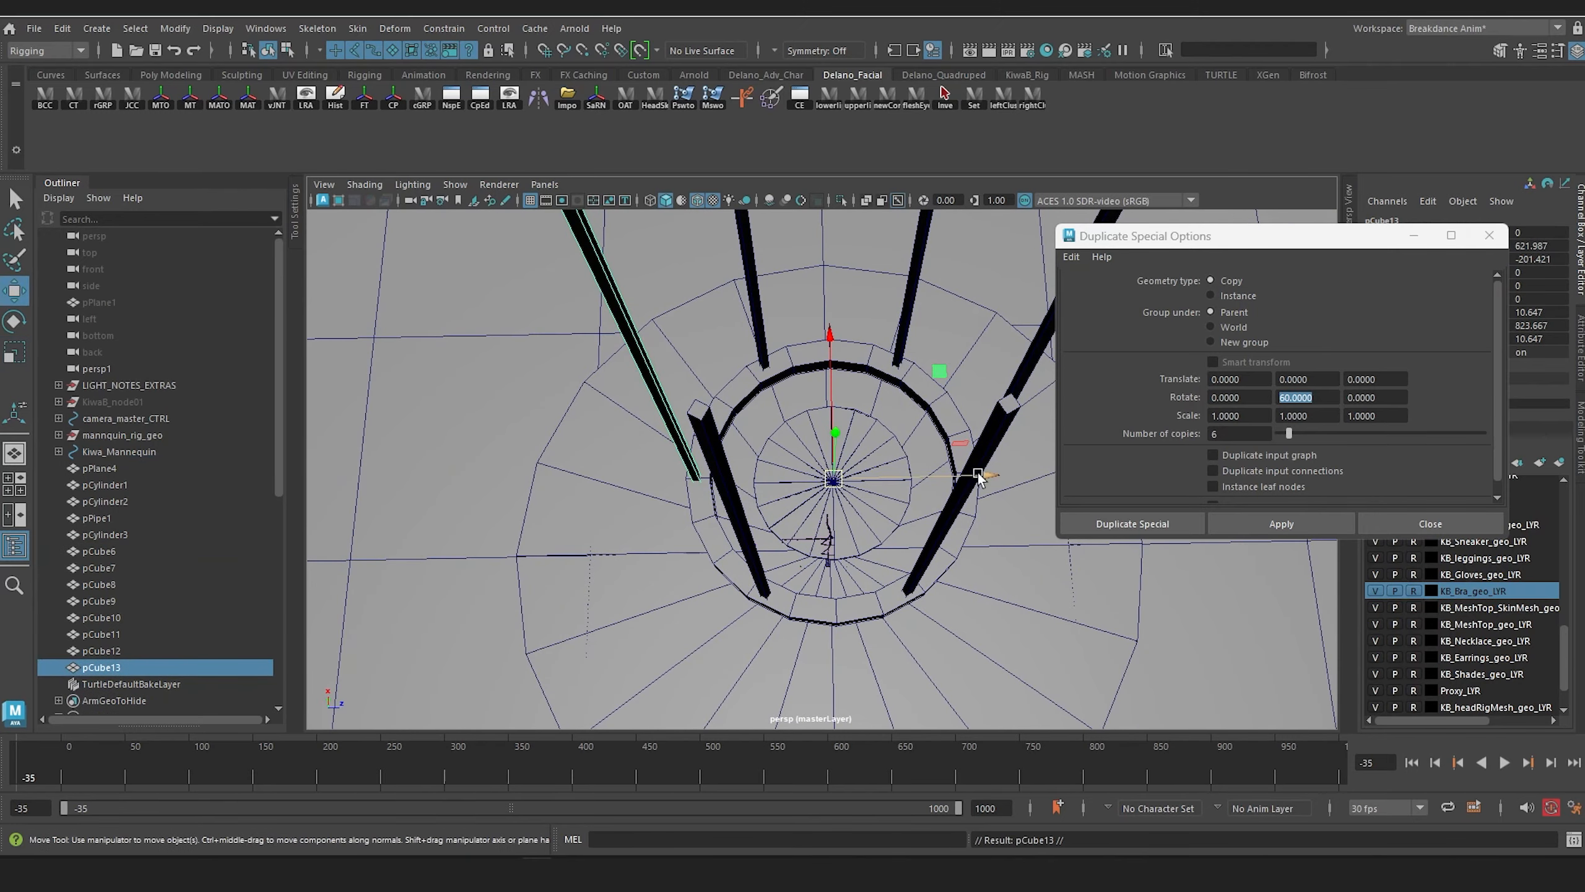
left_click_drag(964, 489, 1135, 483)
key("ctrl+d")
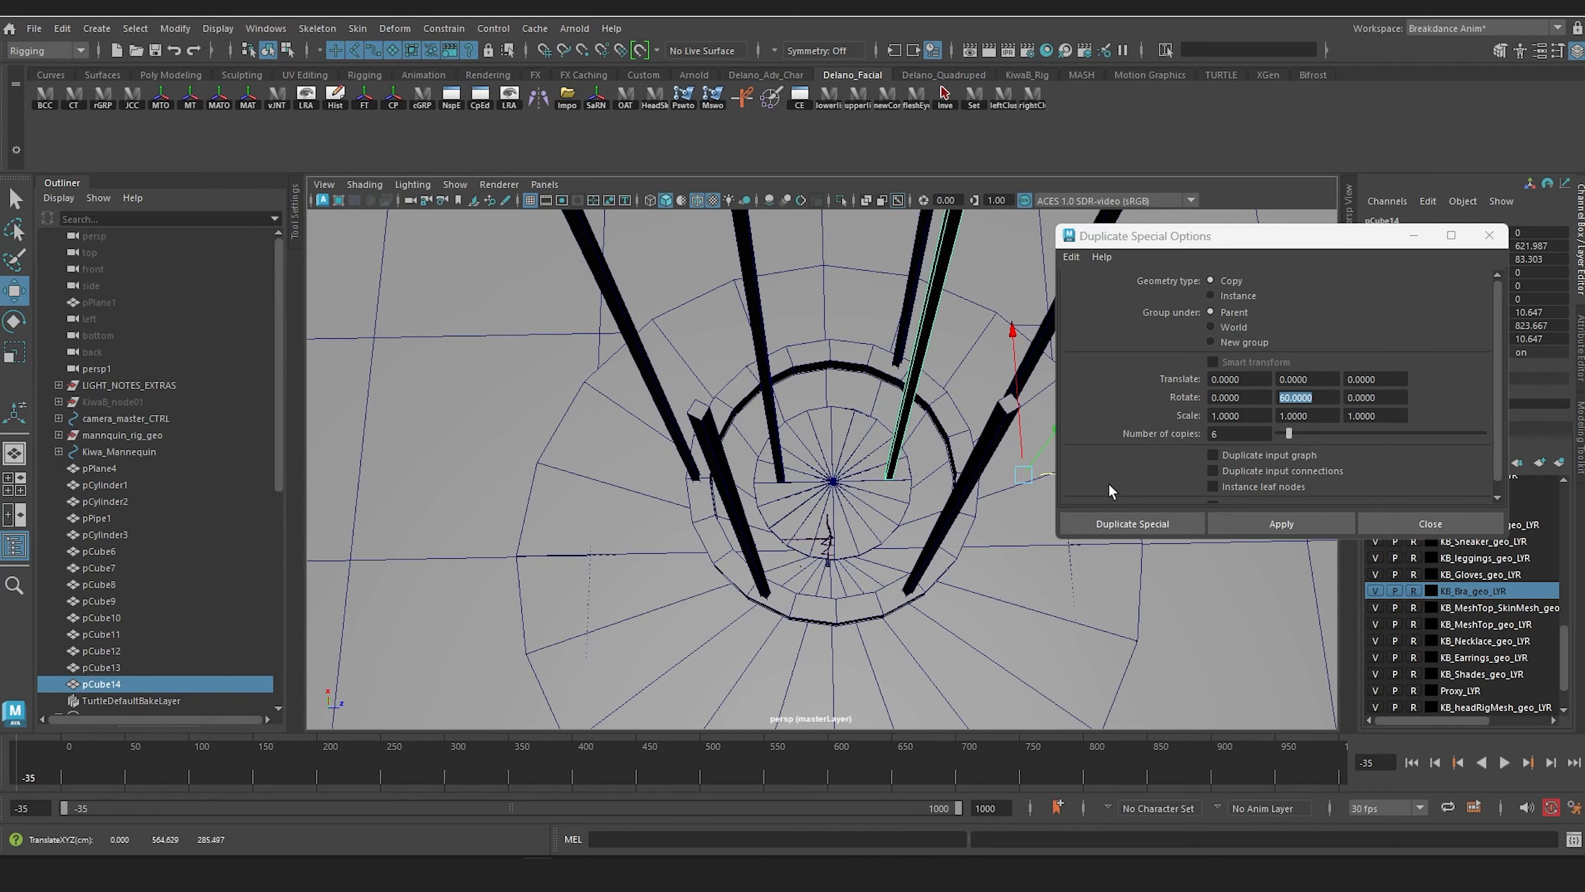
Step: Create a polygon cube, raise it above the figure's head and scale it up uniformly to about 28
left_click_drag(973, 449, 916, 514, "alt")
left_click_drag(836, 465, 587, 294, "alt")
scroll(749, 445, "up", 5)
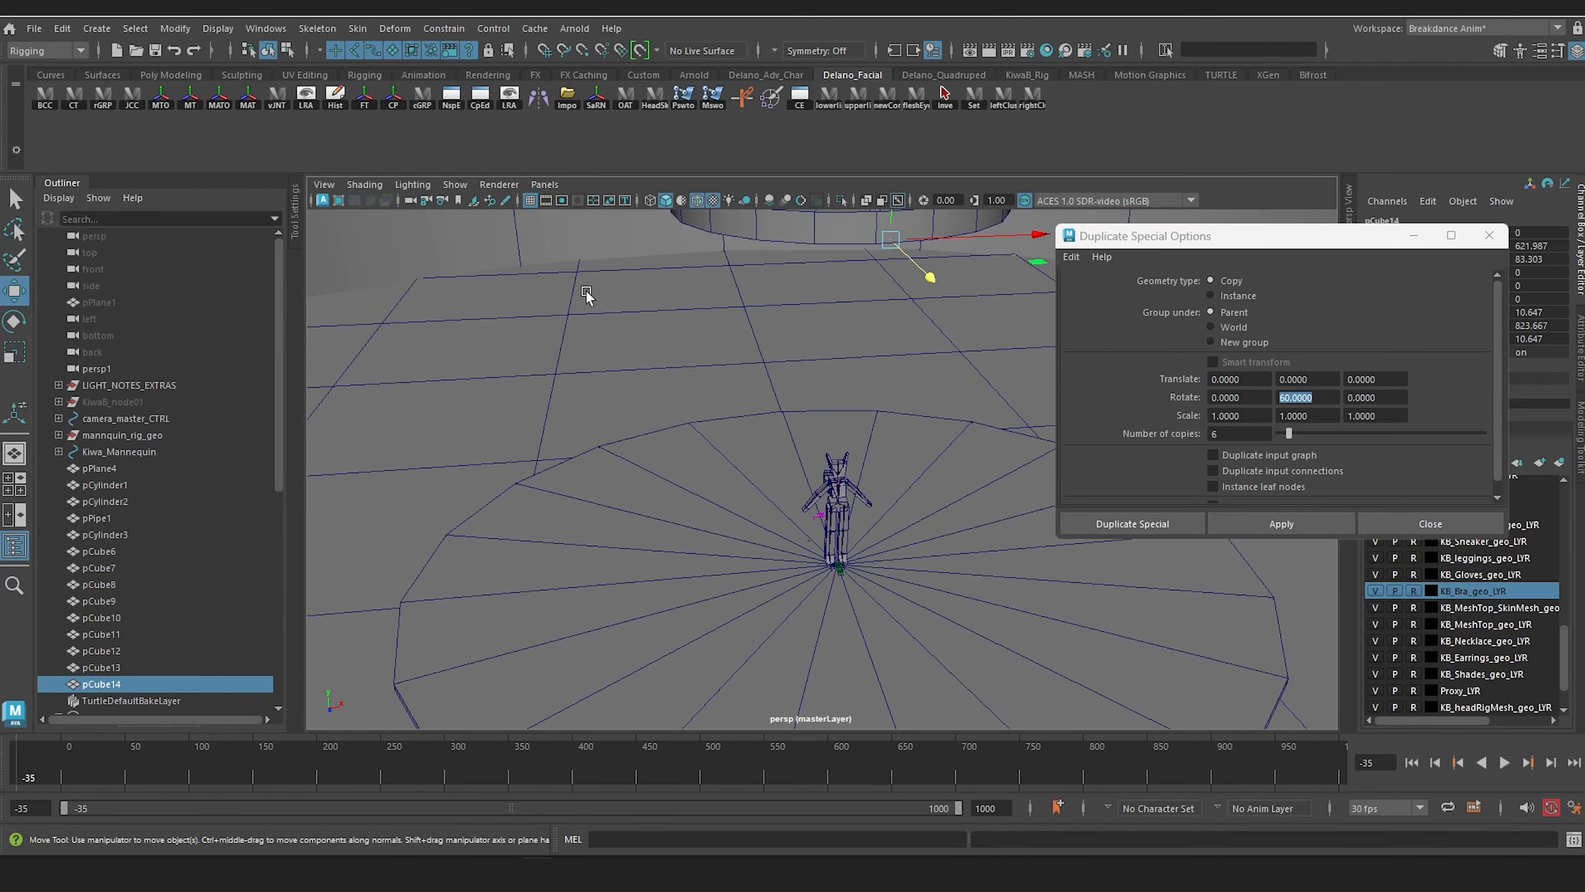
left_click(97, 28)
mouse_move(184, 90)
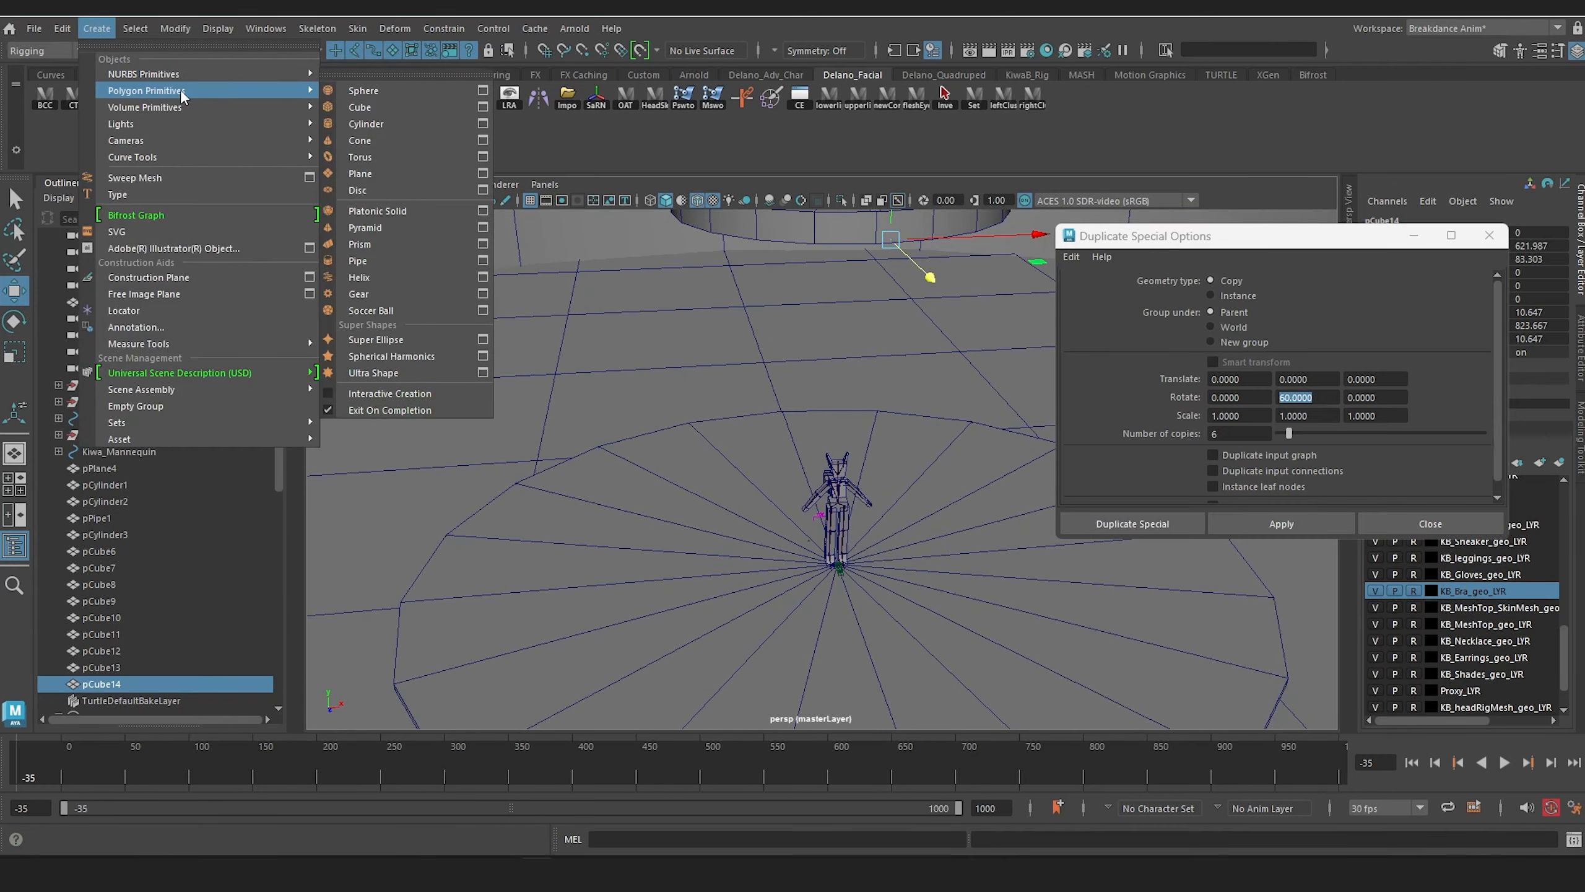
left_click(377, 106)
left_click_drag(699, 400, 690, 418, "alt")
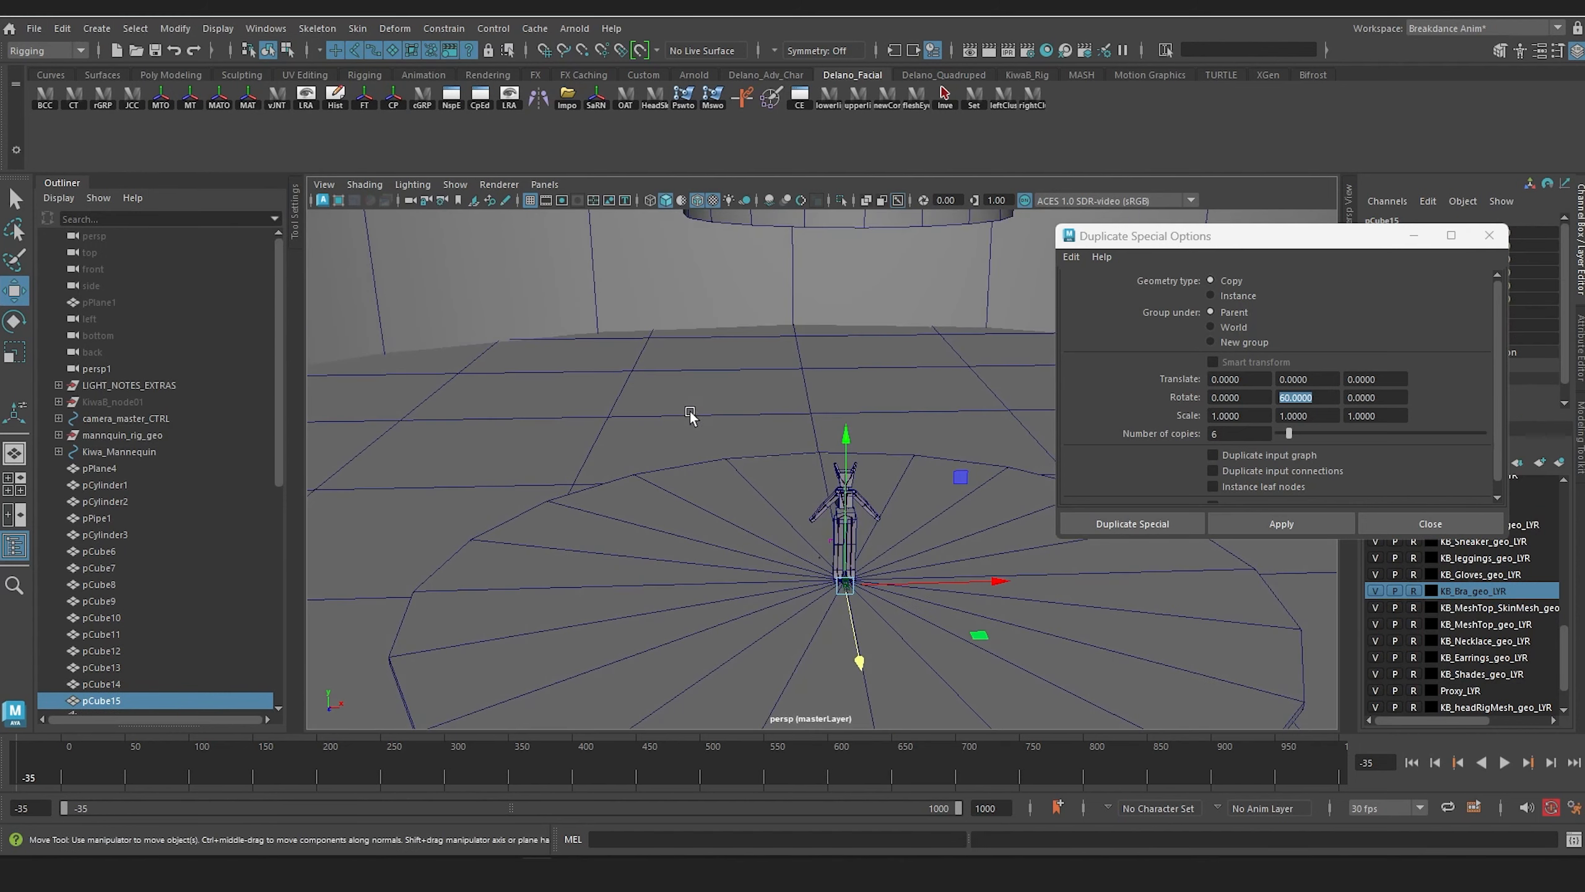
left_click_drag(845, 446, 847, 268)
key("r")
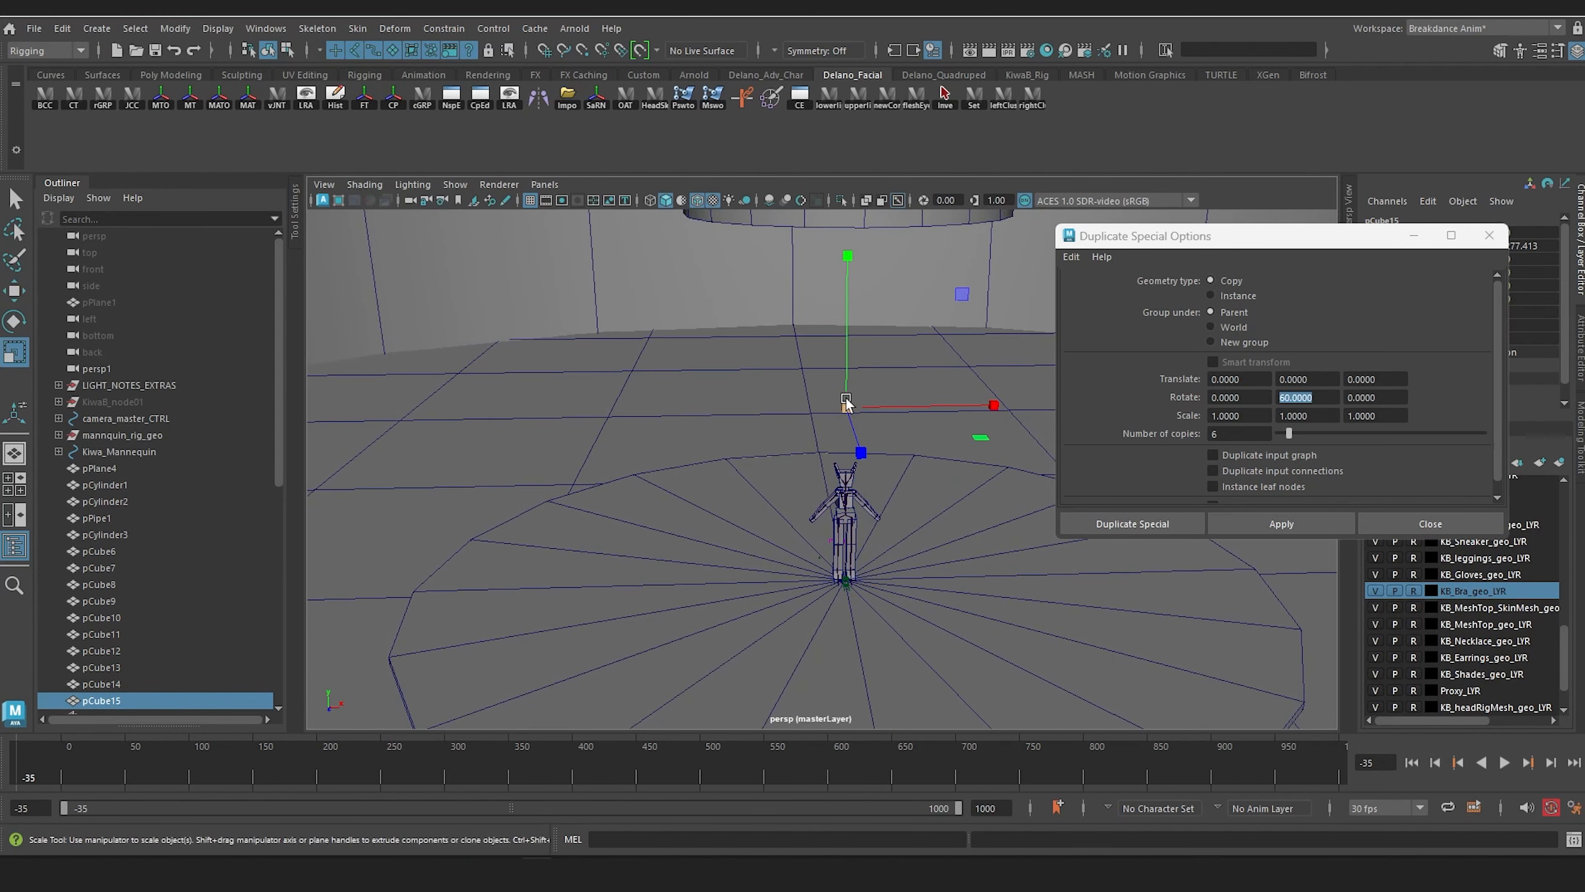
left_click_drag(846, 406, 866, 415)
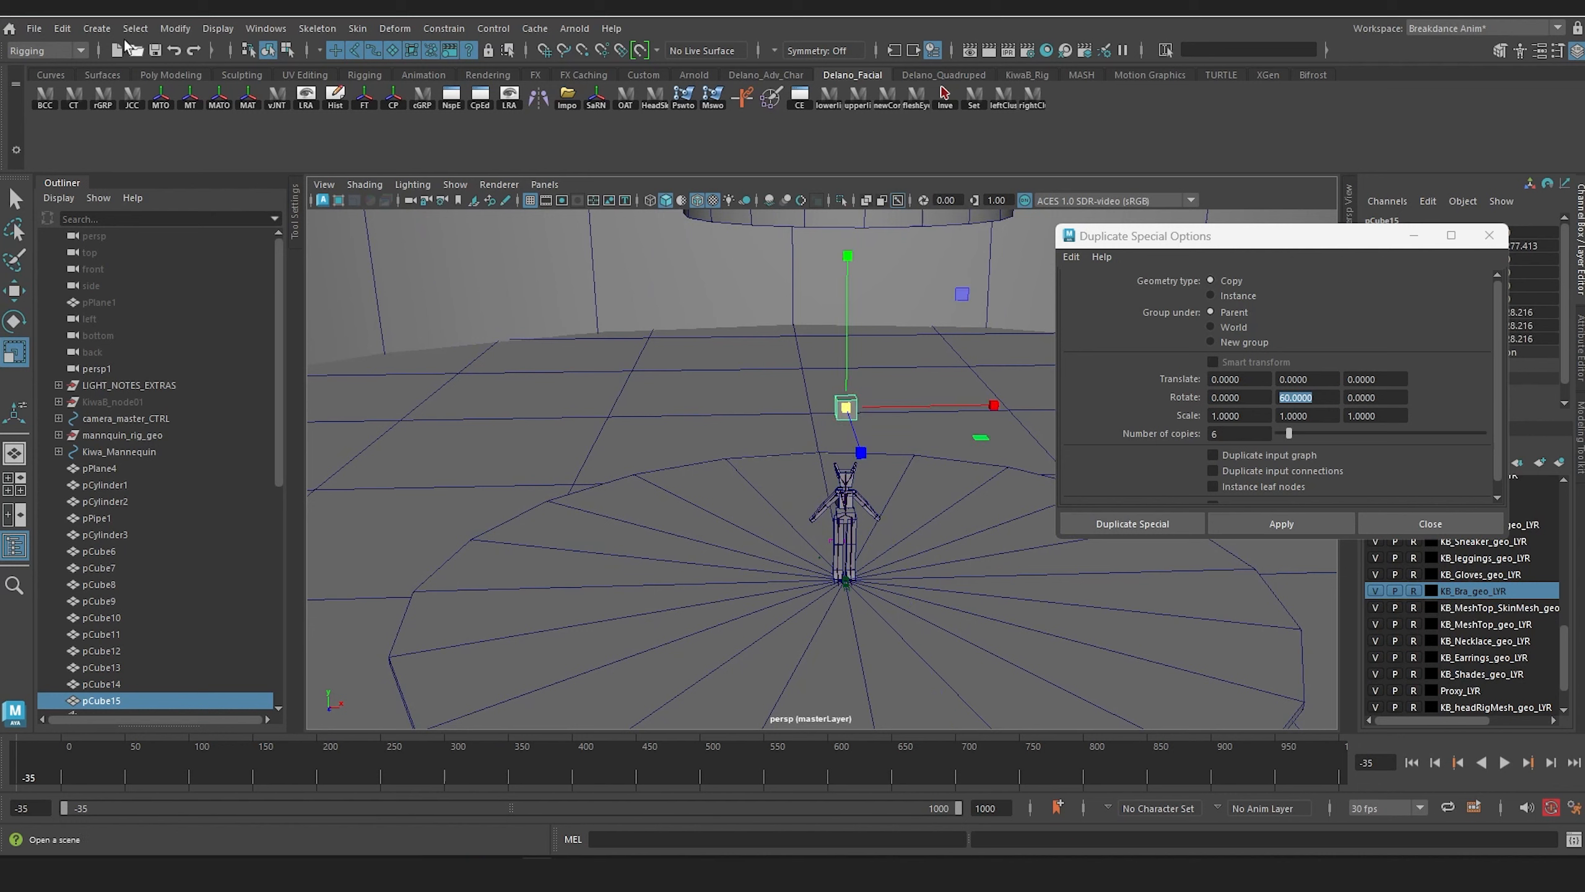
Step: Create a polygon cylinder and raise it along Y to about 251 cm, just below the cube
left_click(97, 28)
mouse_move(221, 92)
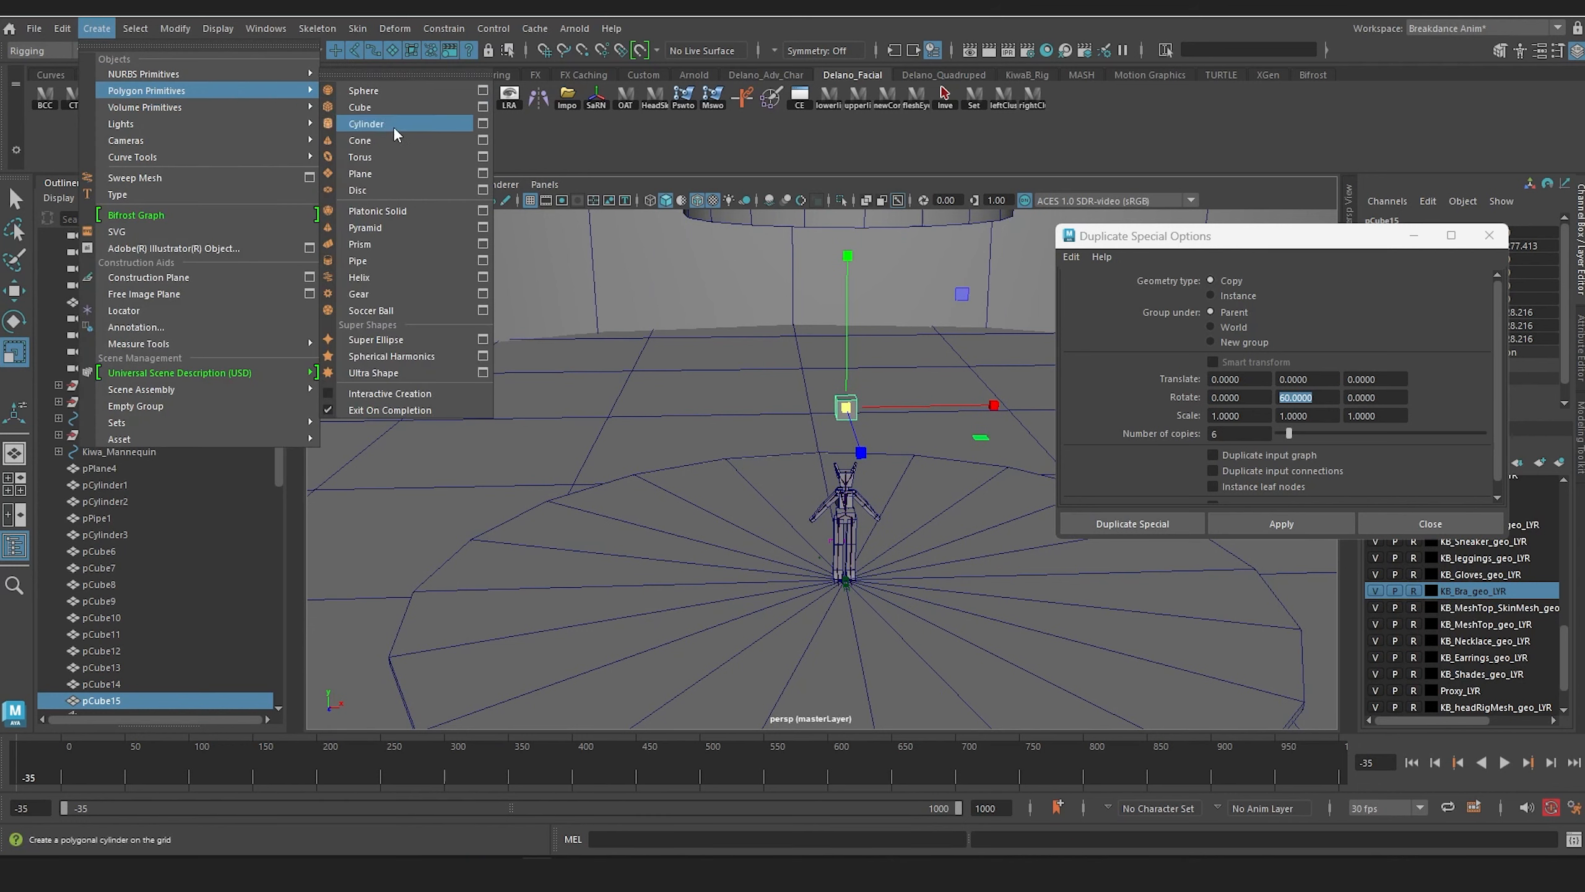
left_click(394, 124)
key("w")
left_click_drag(841, 476, 859, 273)
key("f")
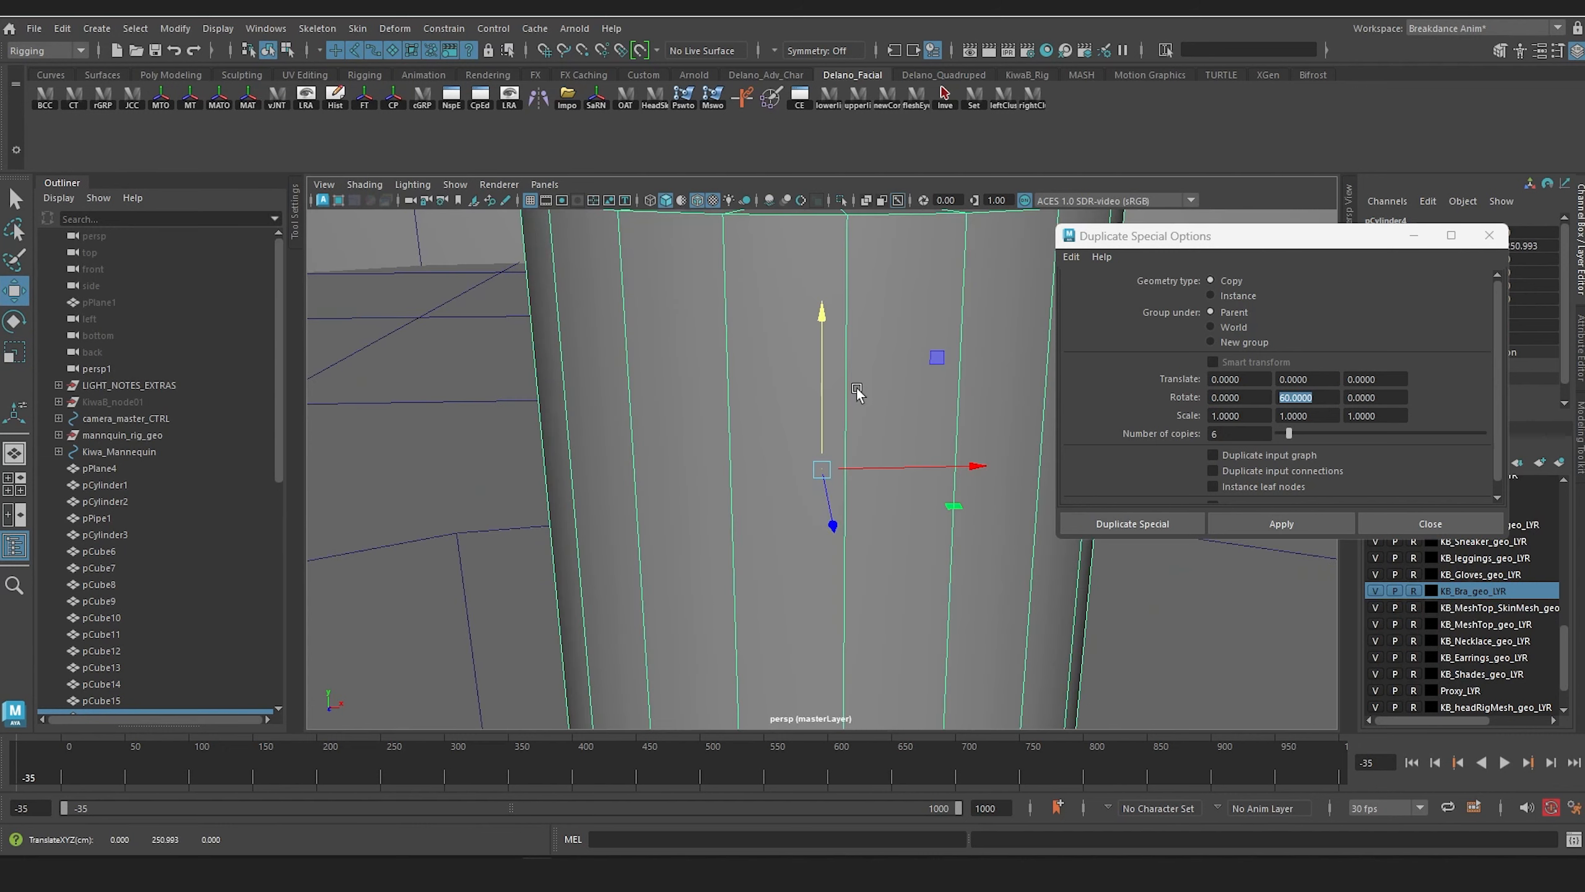
Step: Scale the cylinder up uniformly until it is nearly as wide as the cube
right_click_drag(856, 392, 822, 397, "alt")
left_click_drag(822, 398, 847, 402, "alt")
right_click_drag(847, 403, 810, 403, "alt")
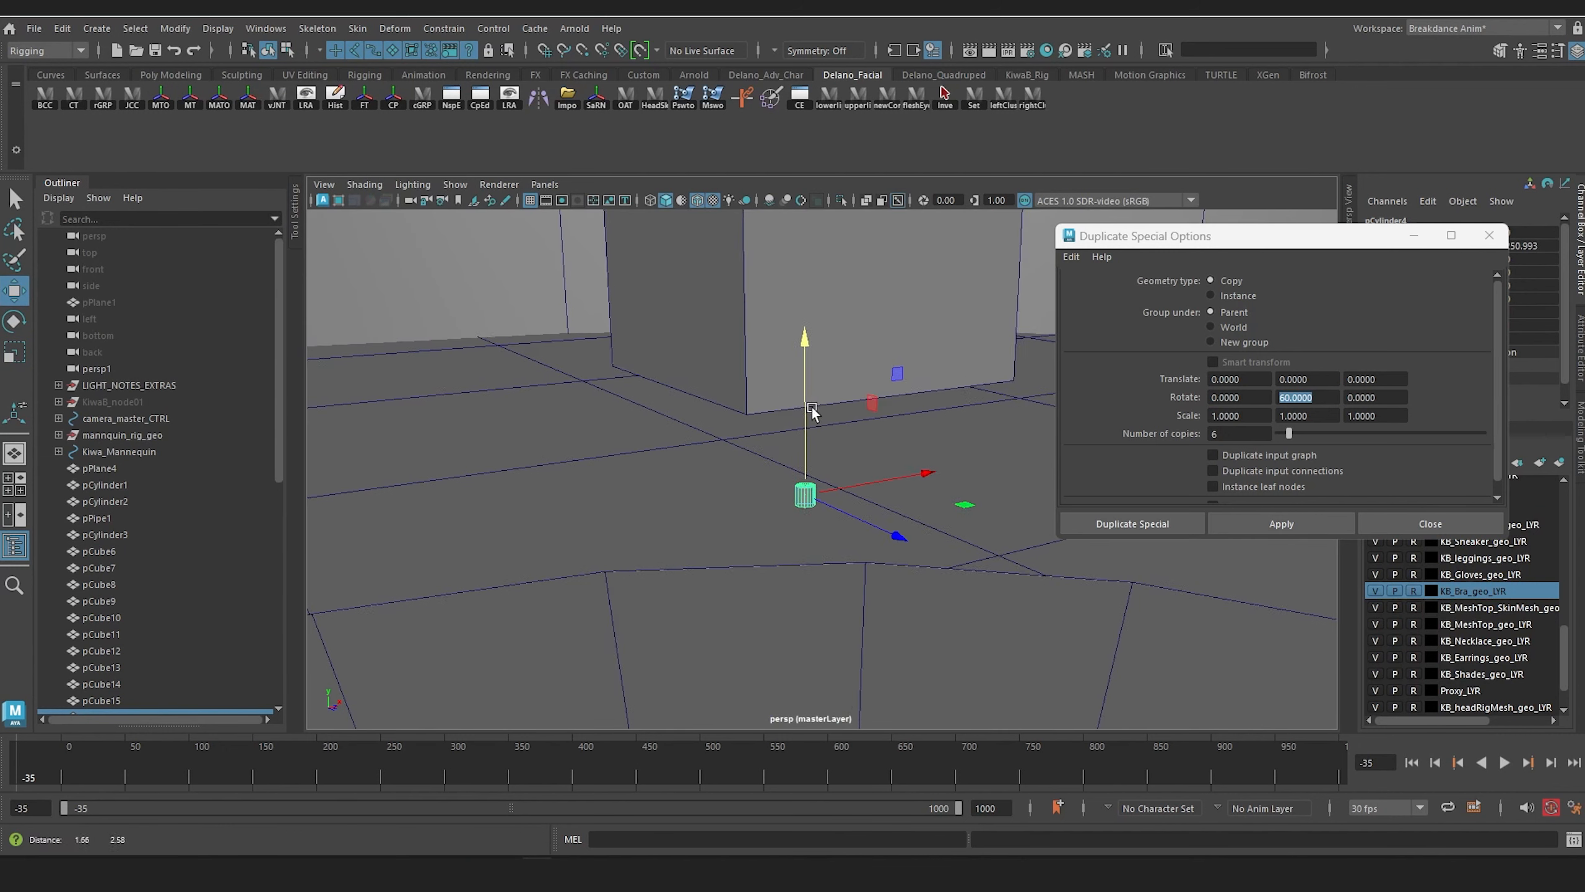
left_click_drag(810, 402, 828, 417, "alt")
right_click_drag(828, 418, 805, 419, "alt")
left_click_drag(805, 420, 840, 430, "alt")
key("r")
left_click_drag(815, 487, 969, 527)
Step: Tilt the cylinder about 46 degrees so it angles diagonally beneath the cube like a spotlight head
key("w")
key("e")
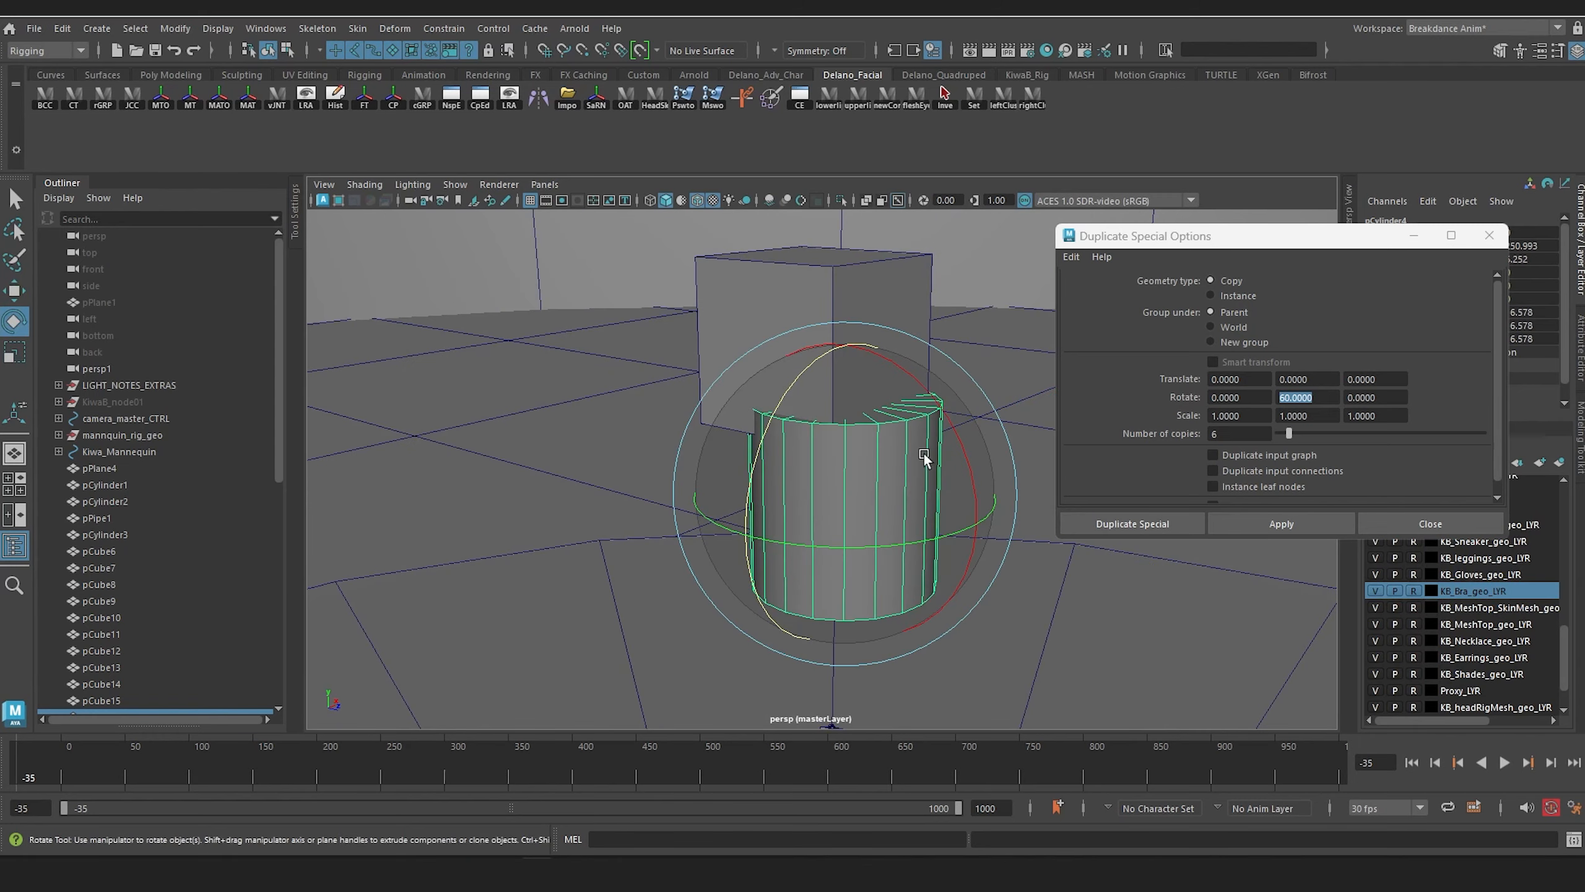
left_click_drag(938, 420, 961, 377)
key("w")
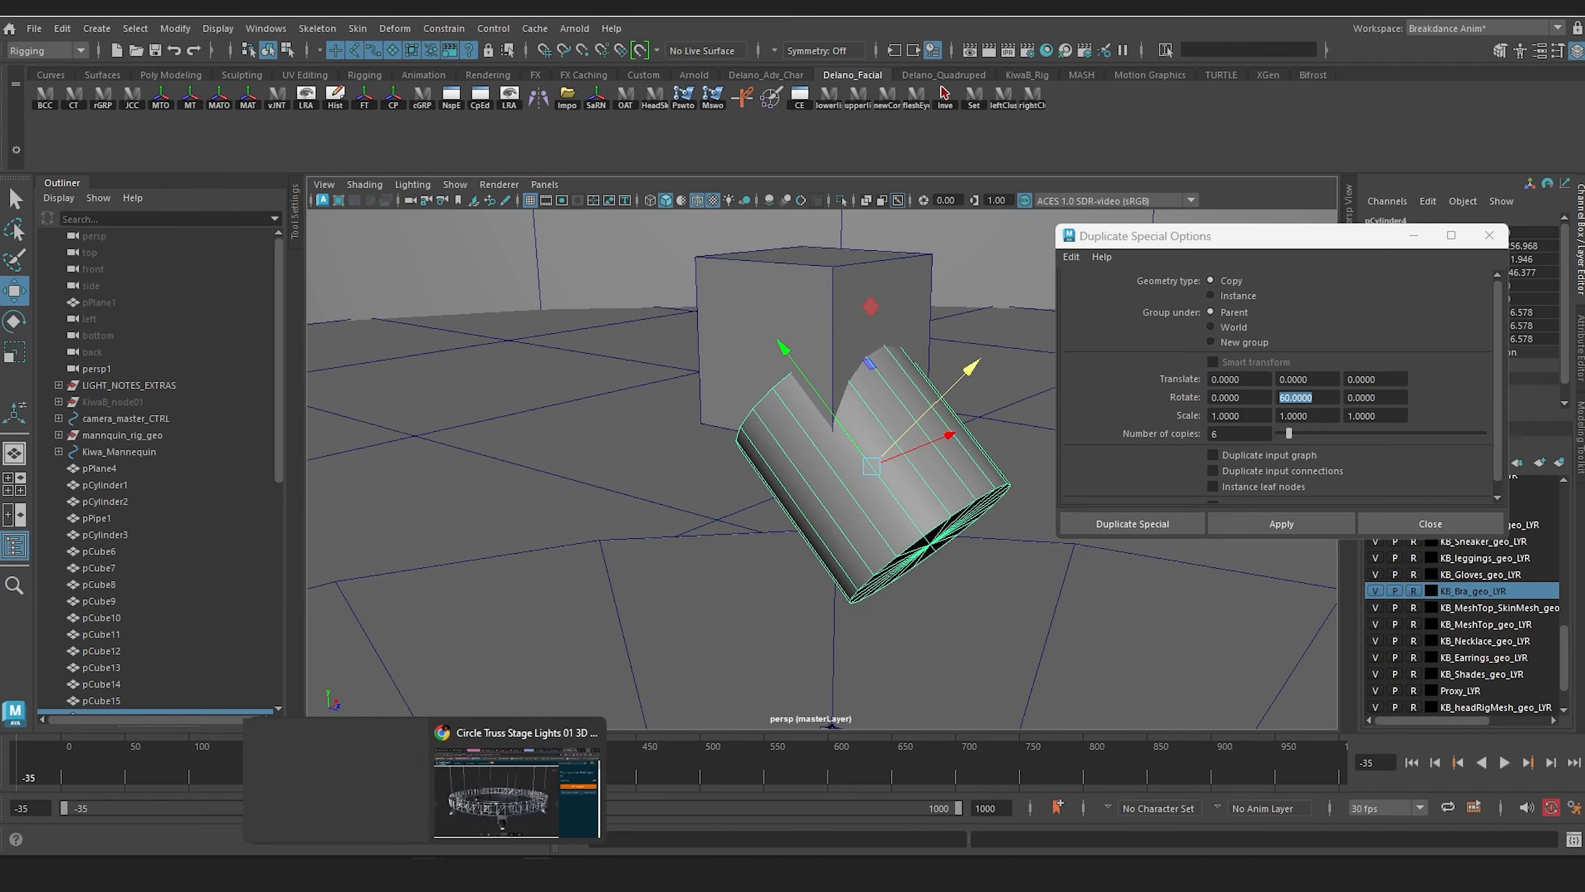
Step: Check the circle truss stage light reference in the browser, scale the cylinder down slightly and move it up against the cube
left_click(493, 807)
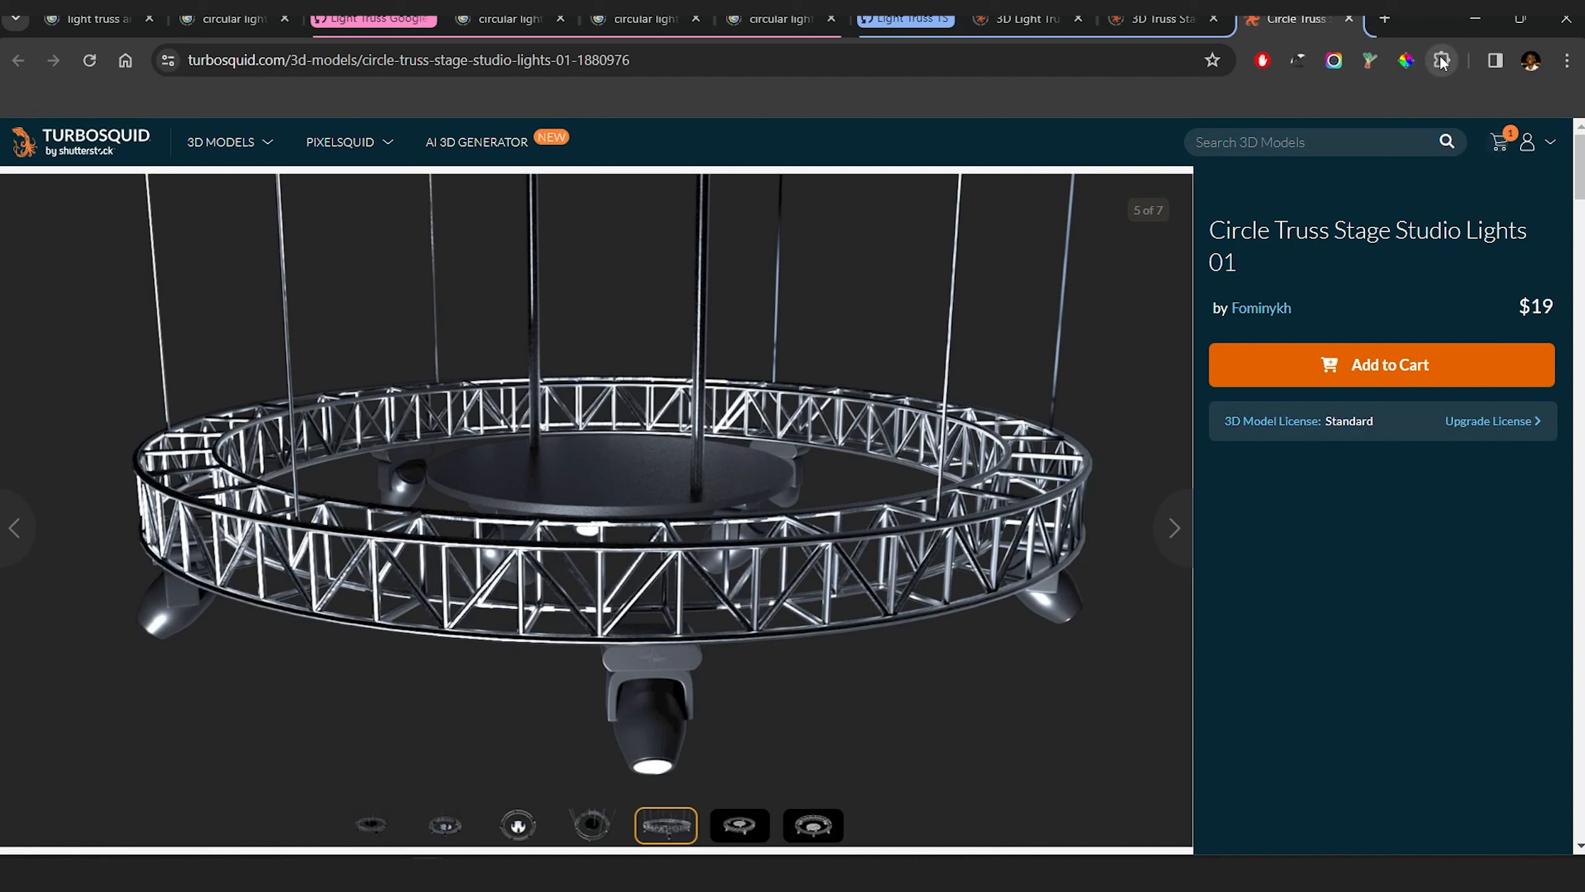
left_click(1474, 20)
left_click_drag(750, 531, 608, 520, "alt")
key("r")
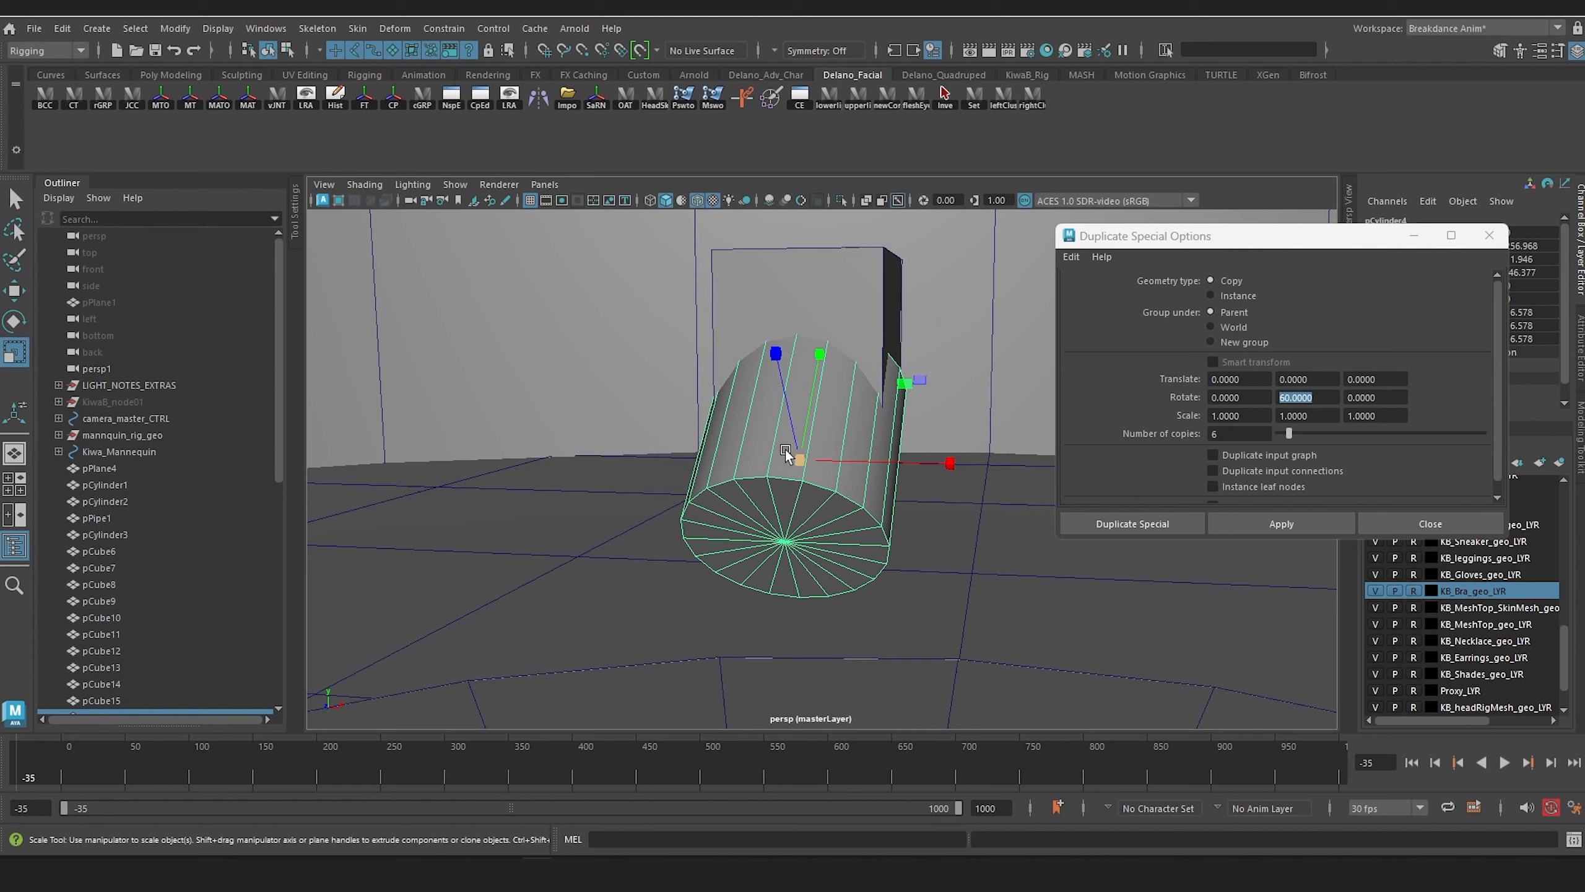
left_click_drag(788, 459, 760, 461)
key("w")
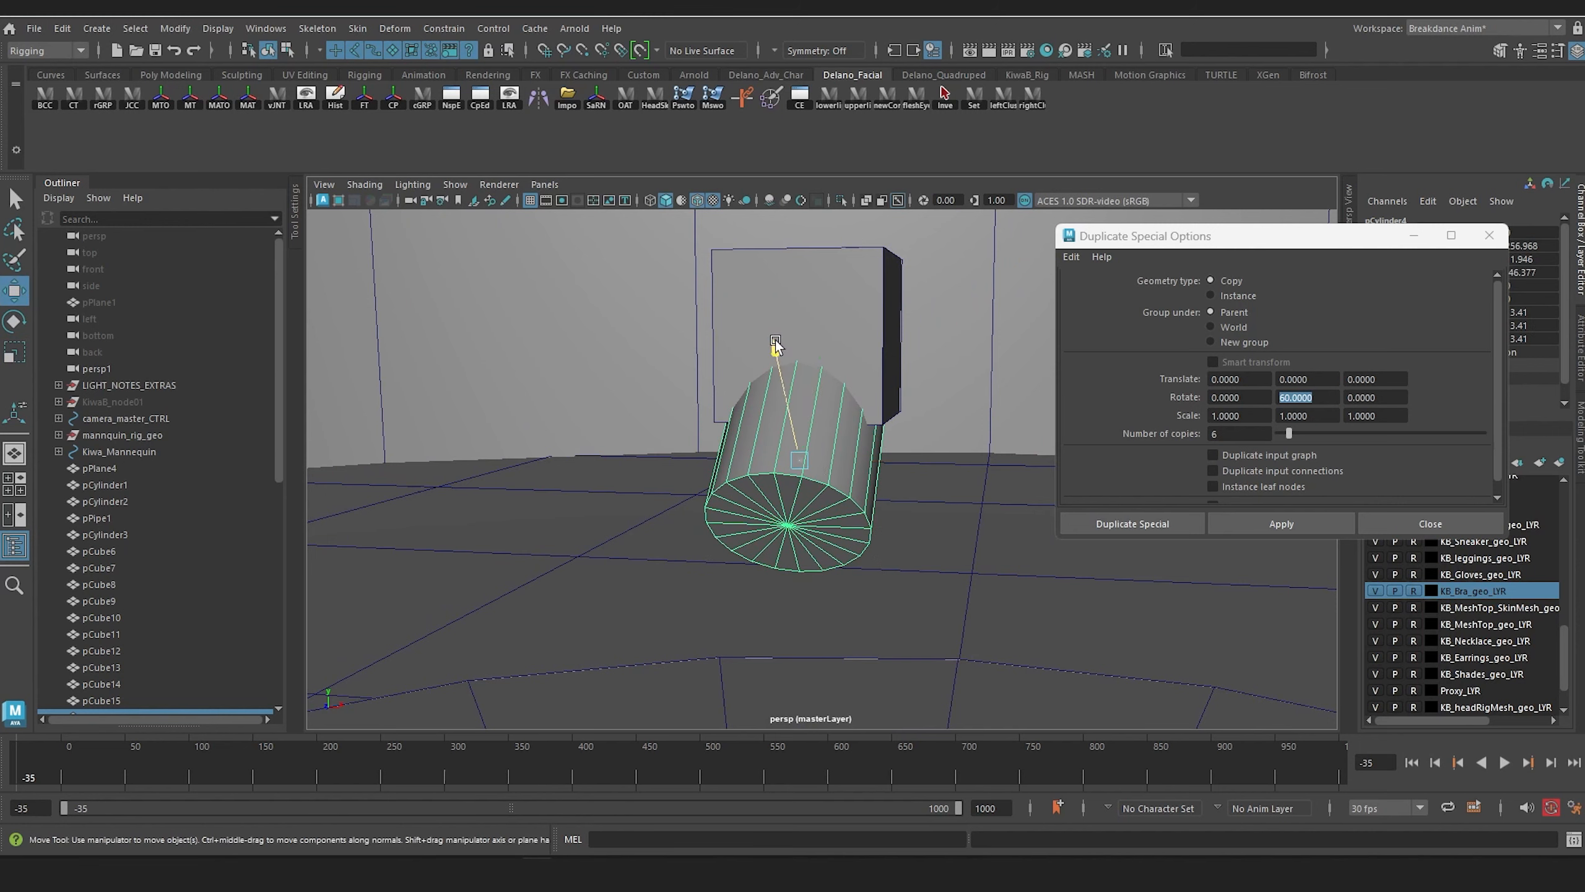
left_click_drag(775, 342, 765, 317)
left_click_drag(774, 341, 869, 370, "alt")
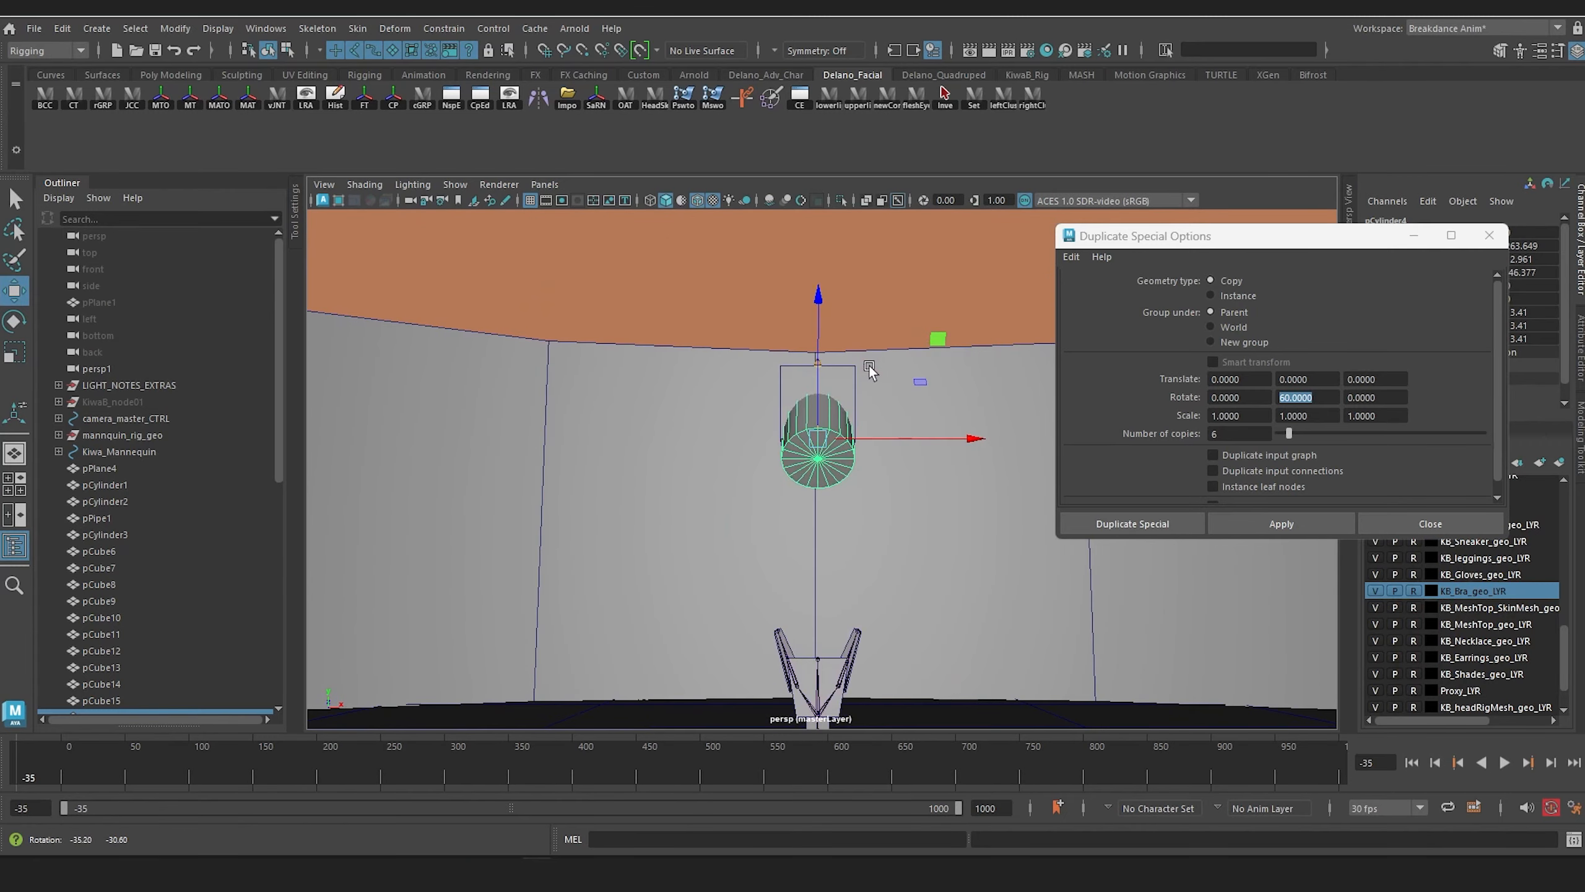
Step: Select all the triangular faces of the cylinder's lower front cap as the light's emitting surface
left_click(626, 303)
scroll(788, 466, "up", 5)
mouse_move(787, 466)
left_mouse_down("alt")
mouse_move(954, 471)
mouse_move(741, 458)
mouse_move(822, 457)
mouse_move(808, 432)
mouse_move(797, 443)
left_mouse_up("alt")
right_click_drag(829, 380, 830, 412)
left_click(836, 393)
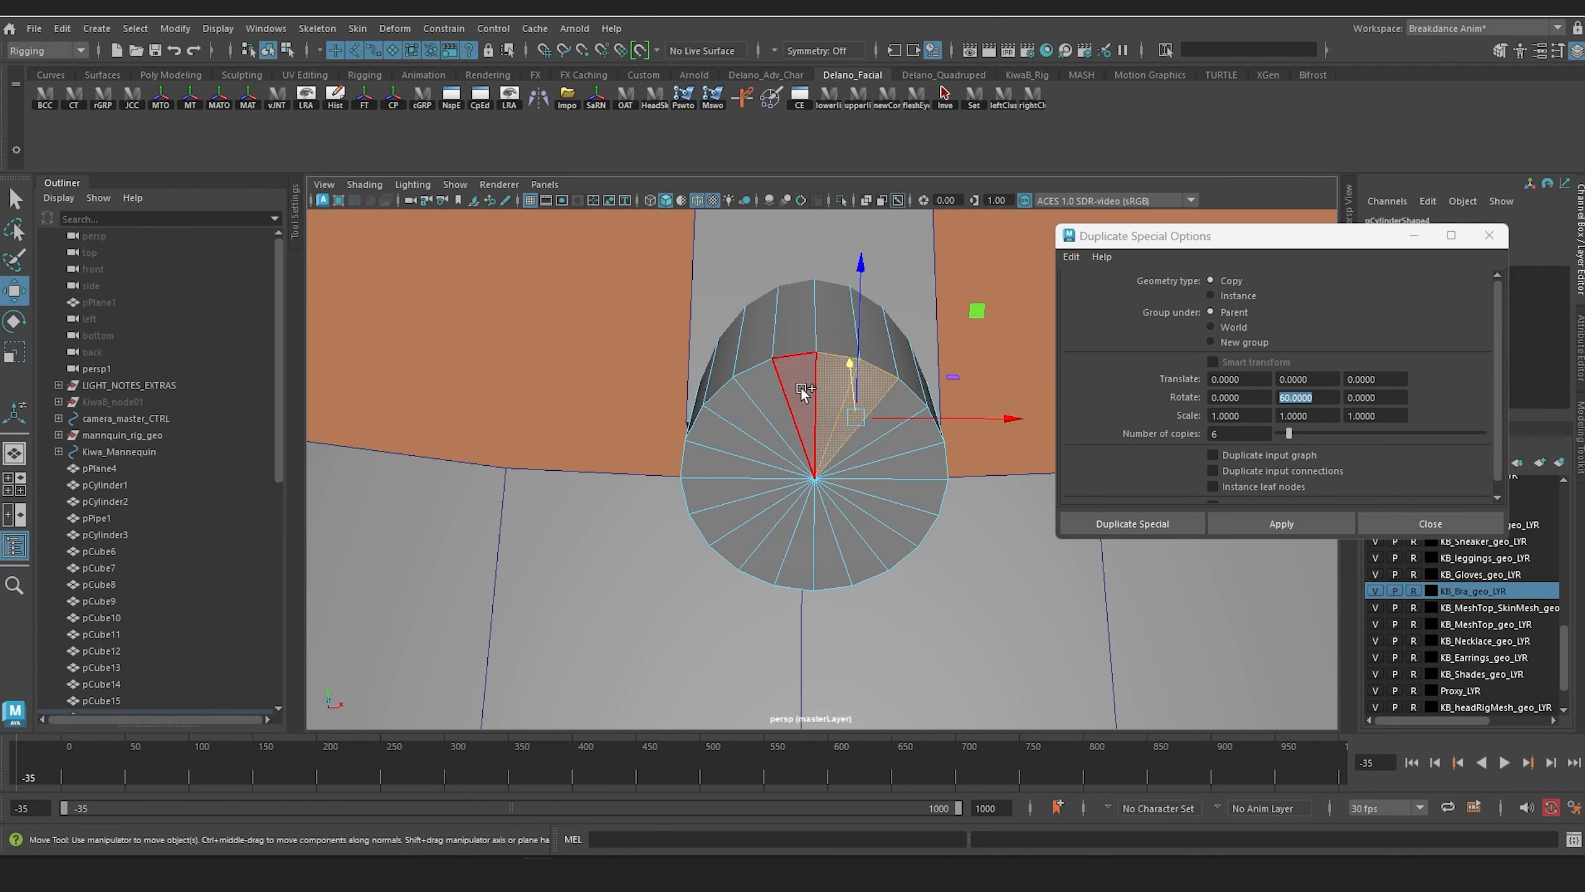
left_click(800, 388, "shift")
left_click(775, 411, "shift")
left_click(755, 428, "shift")
left_click(747, 440, "shift")
left_click(742, 466, "shift")
left_click(746, 488, "shift")
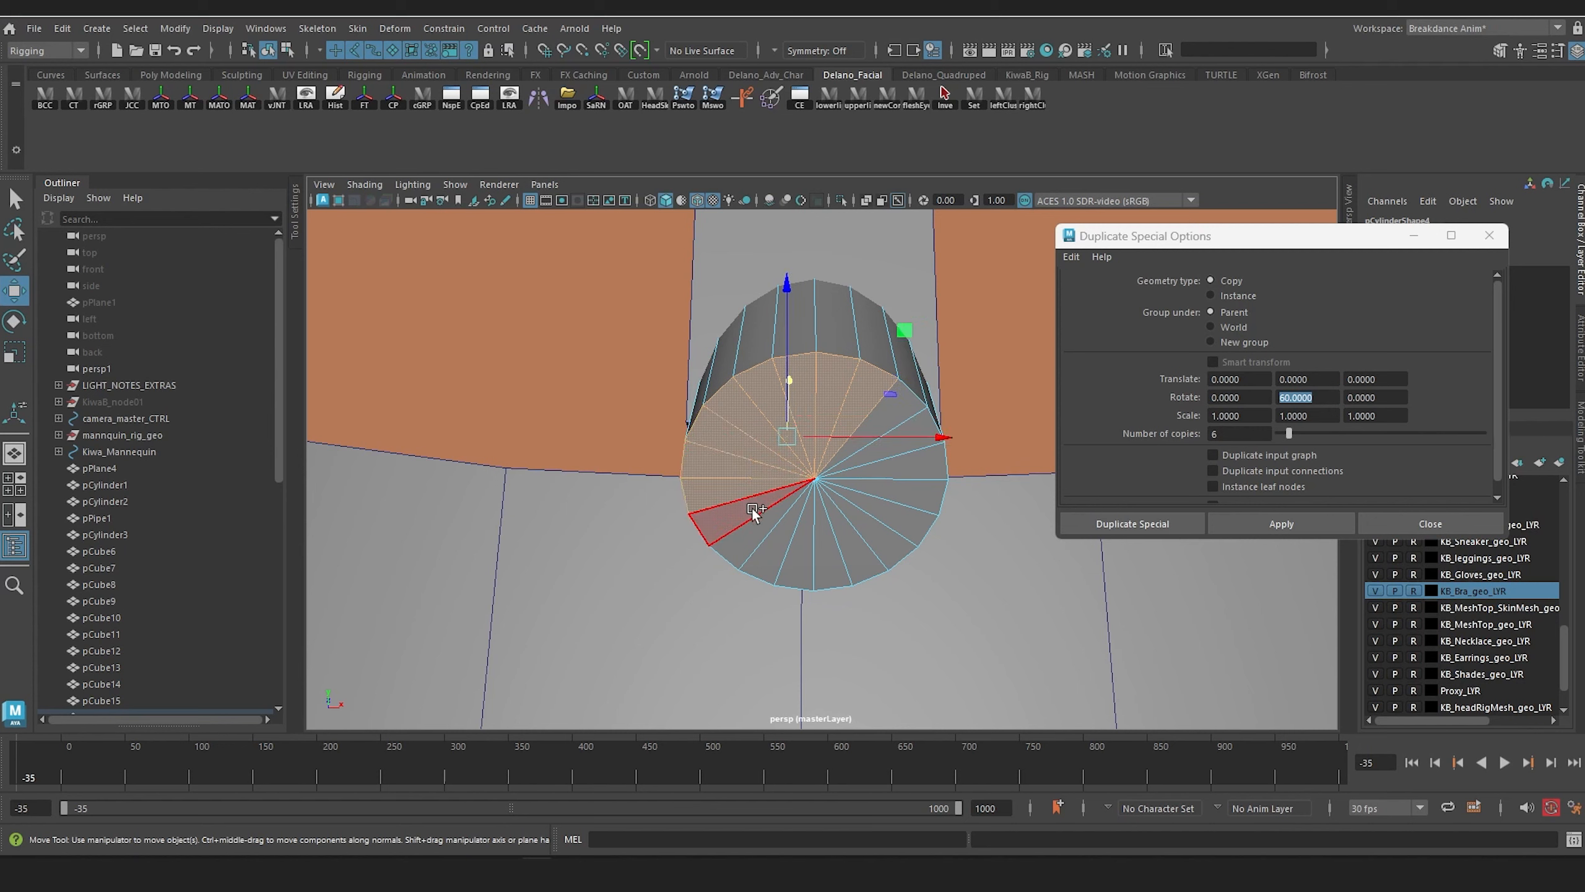
left_click(751, 506, "shift")
left_click(763, 525, "shift")
left_click(782, 538, "shift")
left_click(803, 543, "shift")
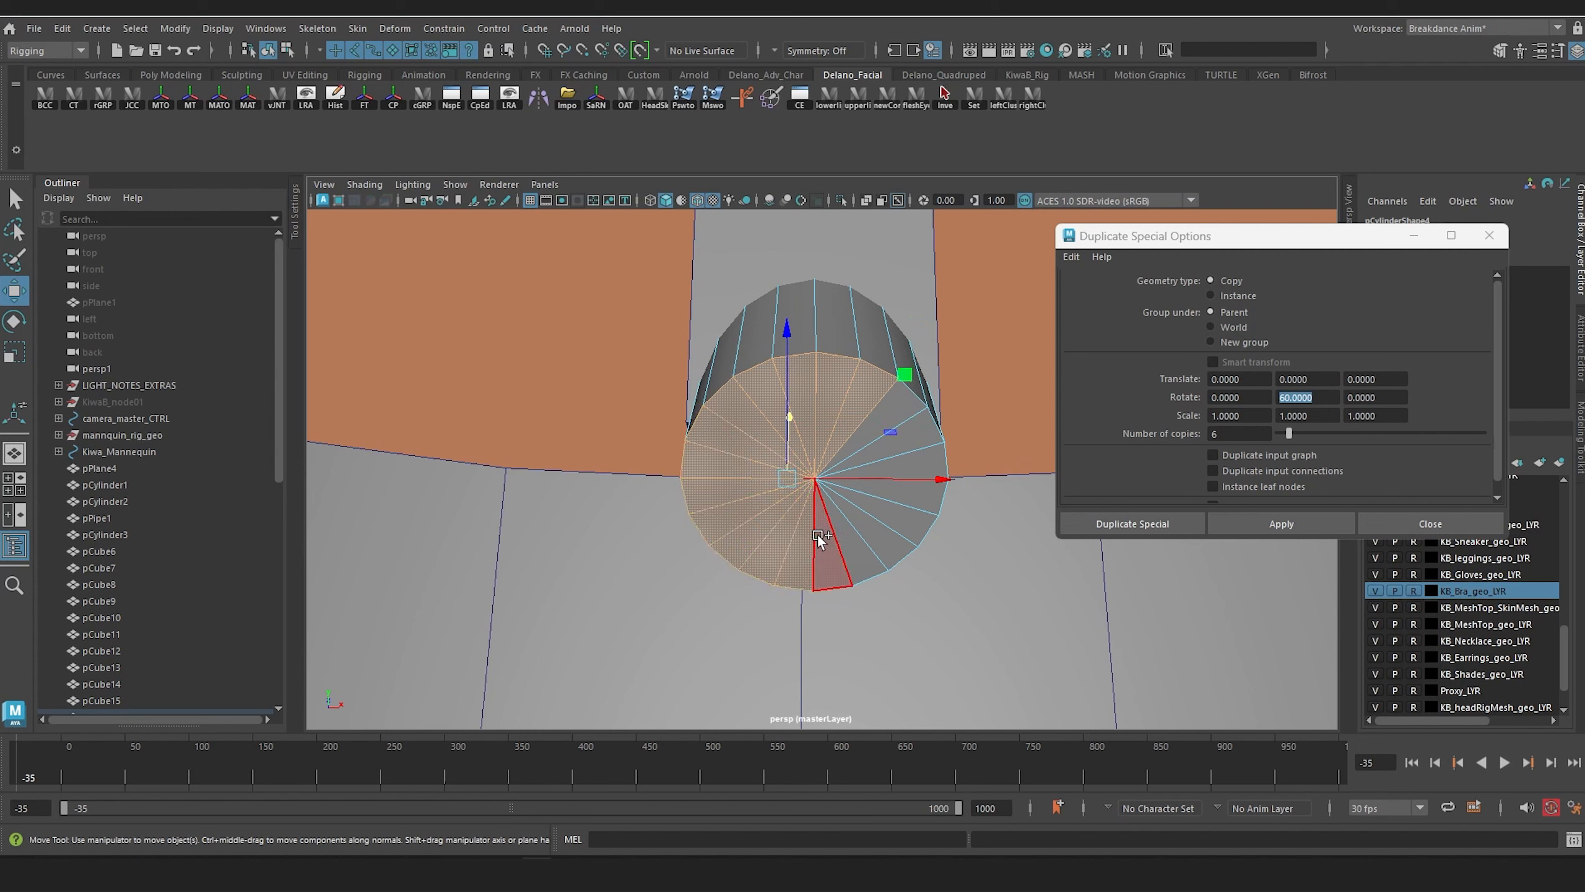
left_click(855, 535, "shift")
left_click(889, 514, "shift")
left_click(899, 494, "shift")
left_click(909, 458, "shift")
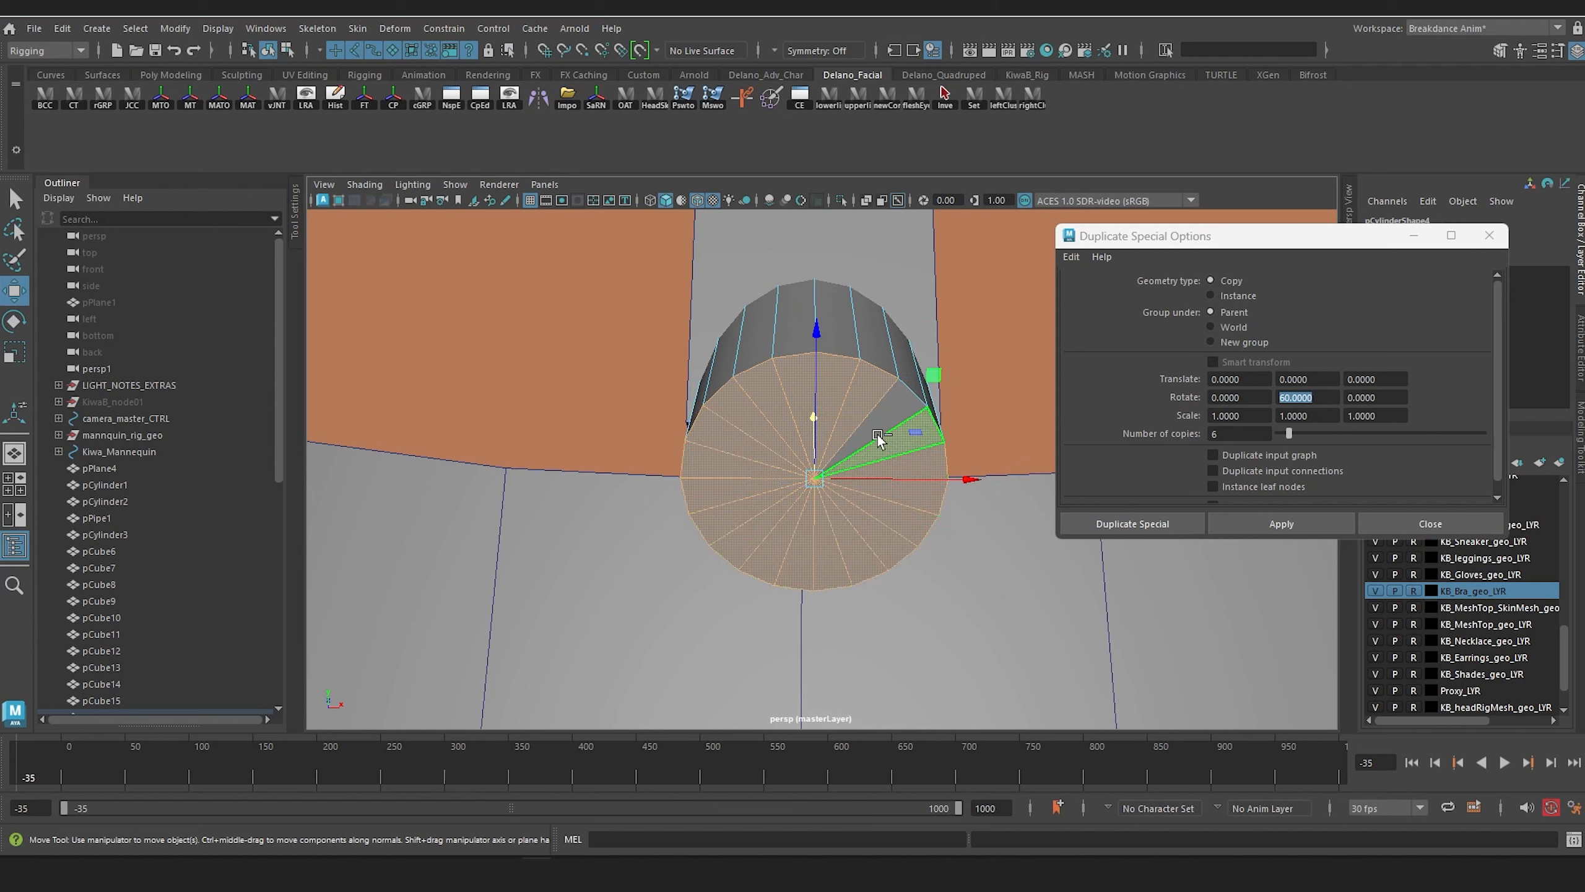
Step: Assign a new Surface Shader to the selected cap faces and set its Out Color to white
right_click_drag(833, 379, 834, 496)
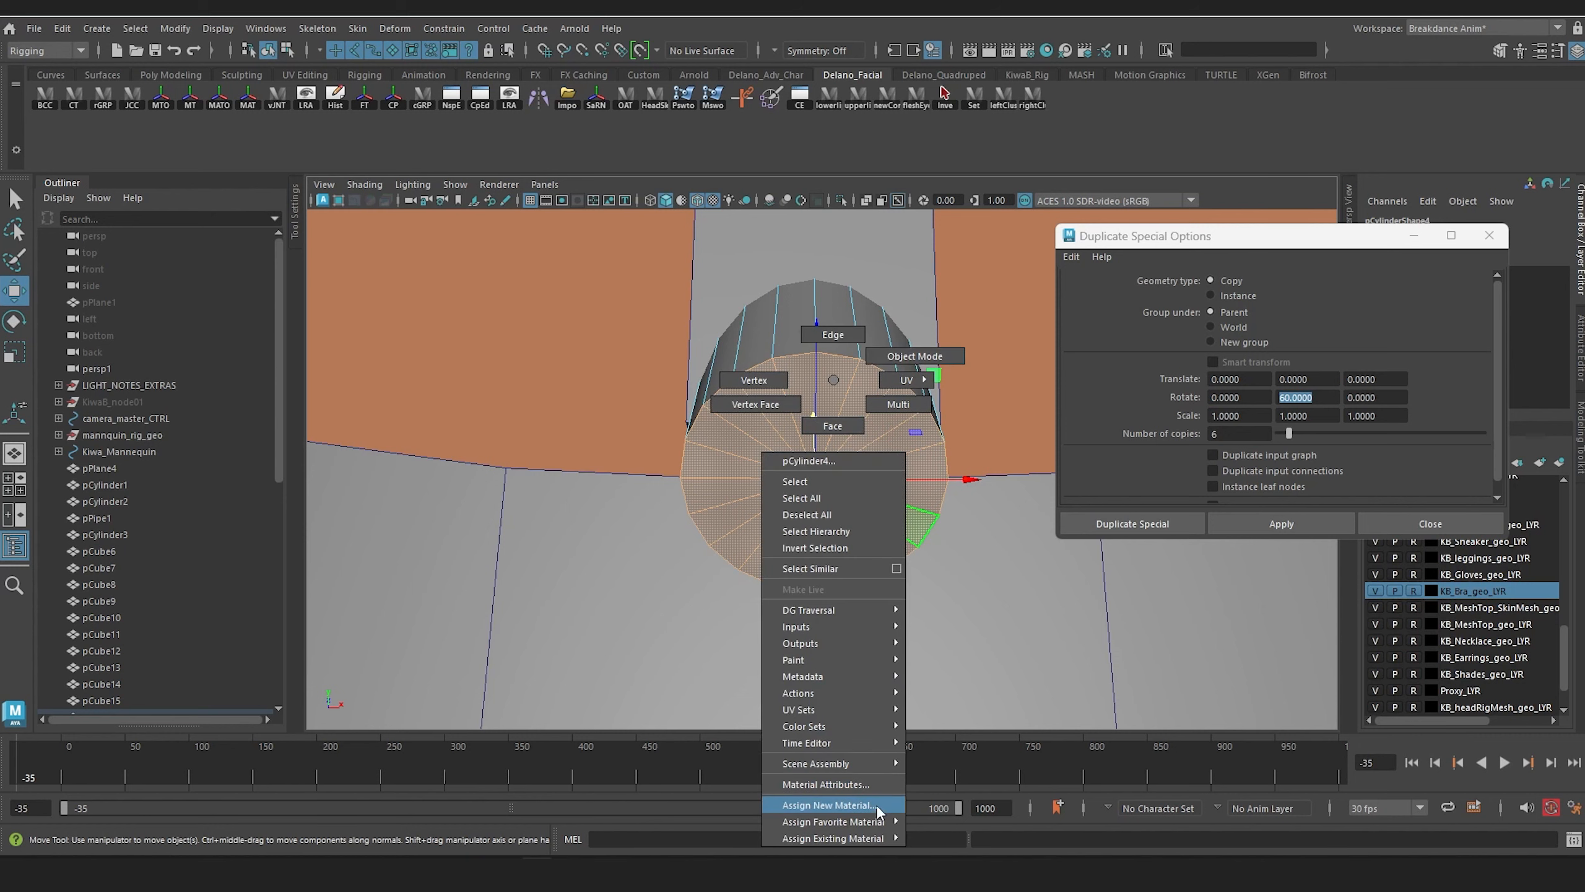
right_click_drag(877, 804, 877, 805)
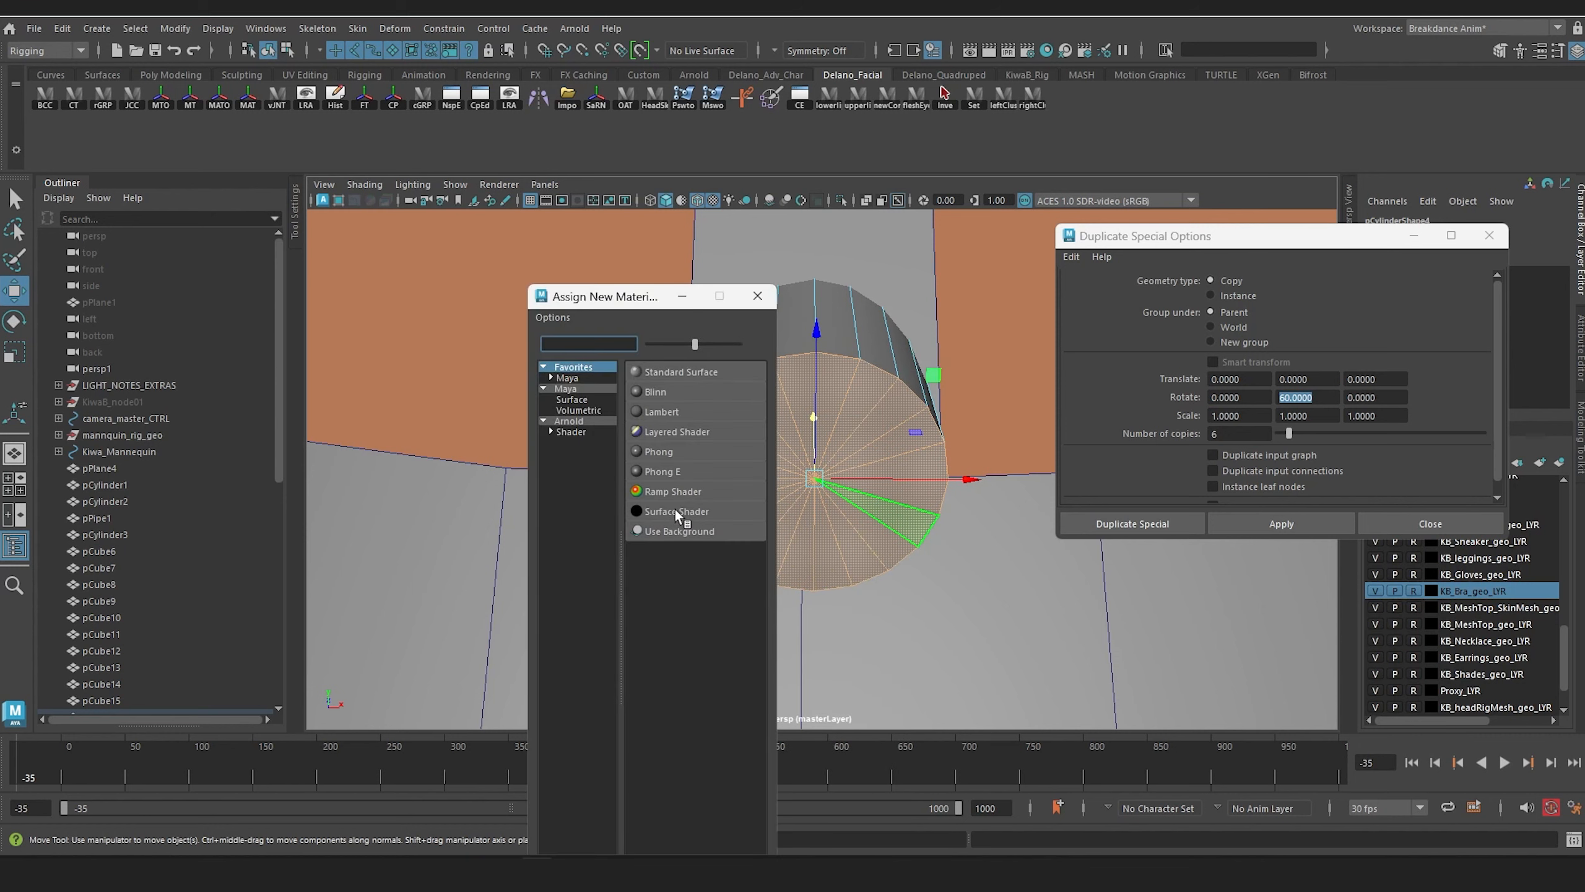
left_click(675, 509)
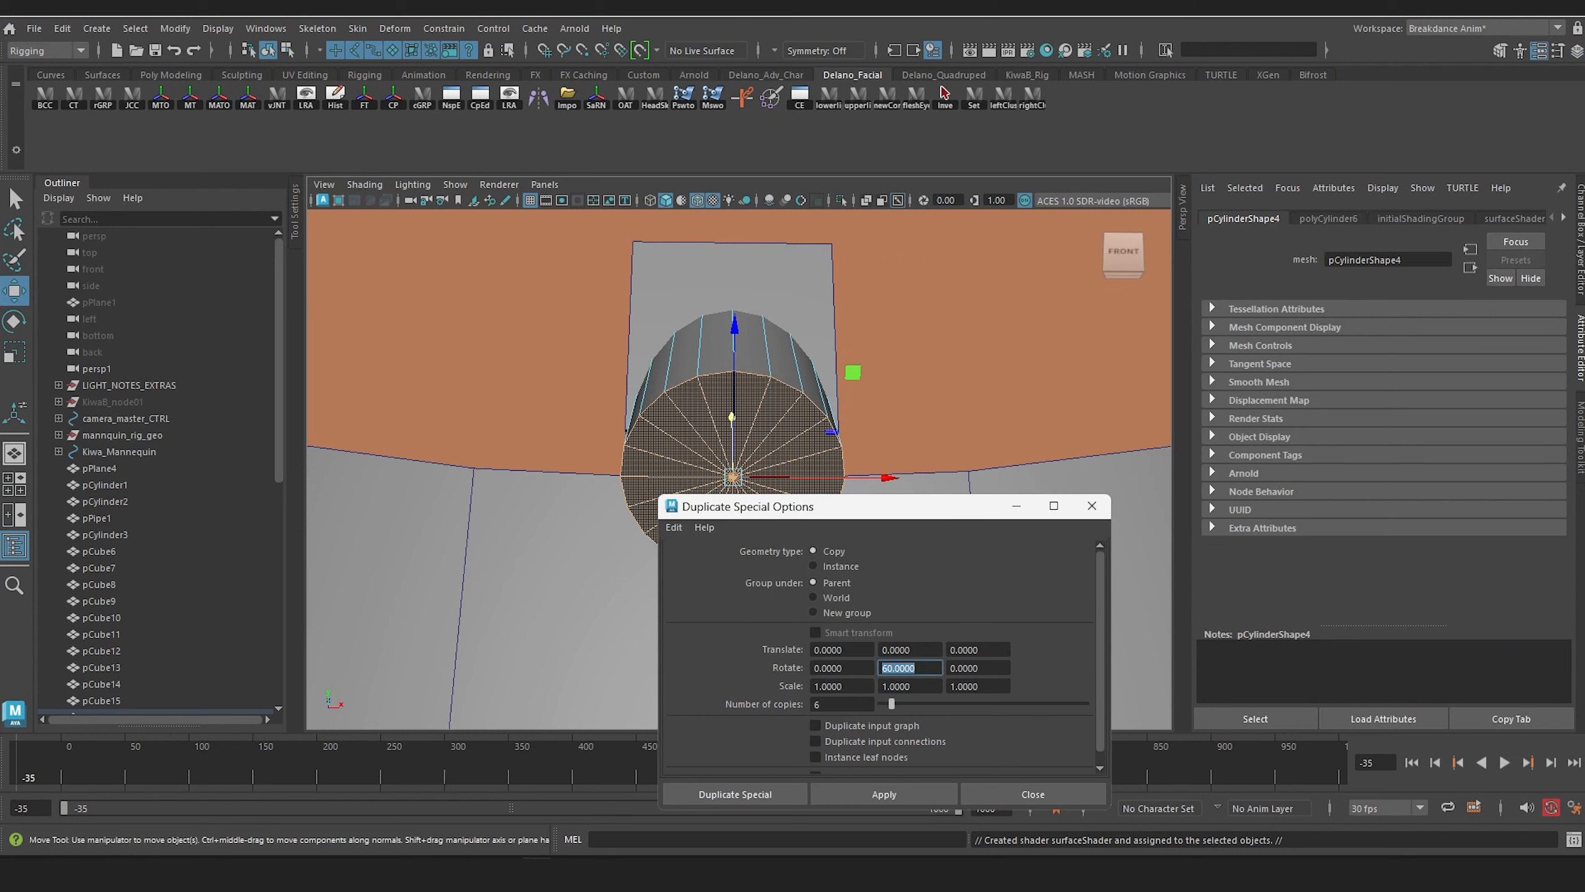
key("ctrl+a")
left_click(1579, 329)
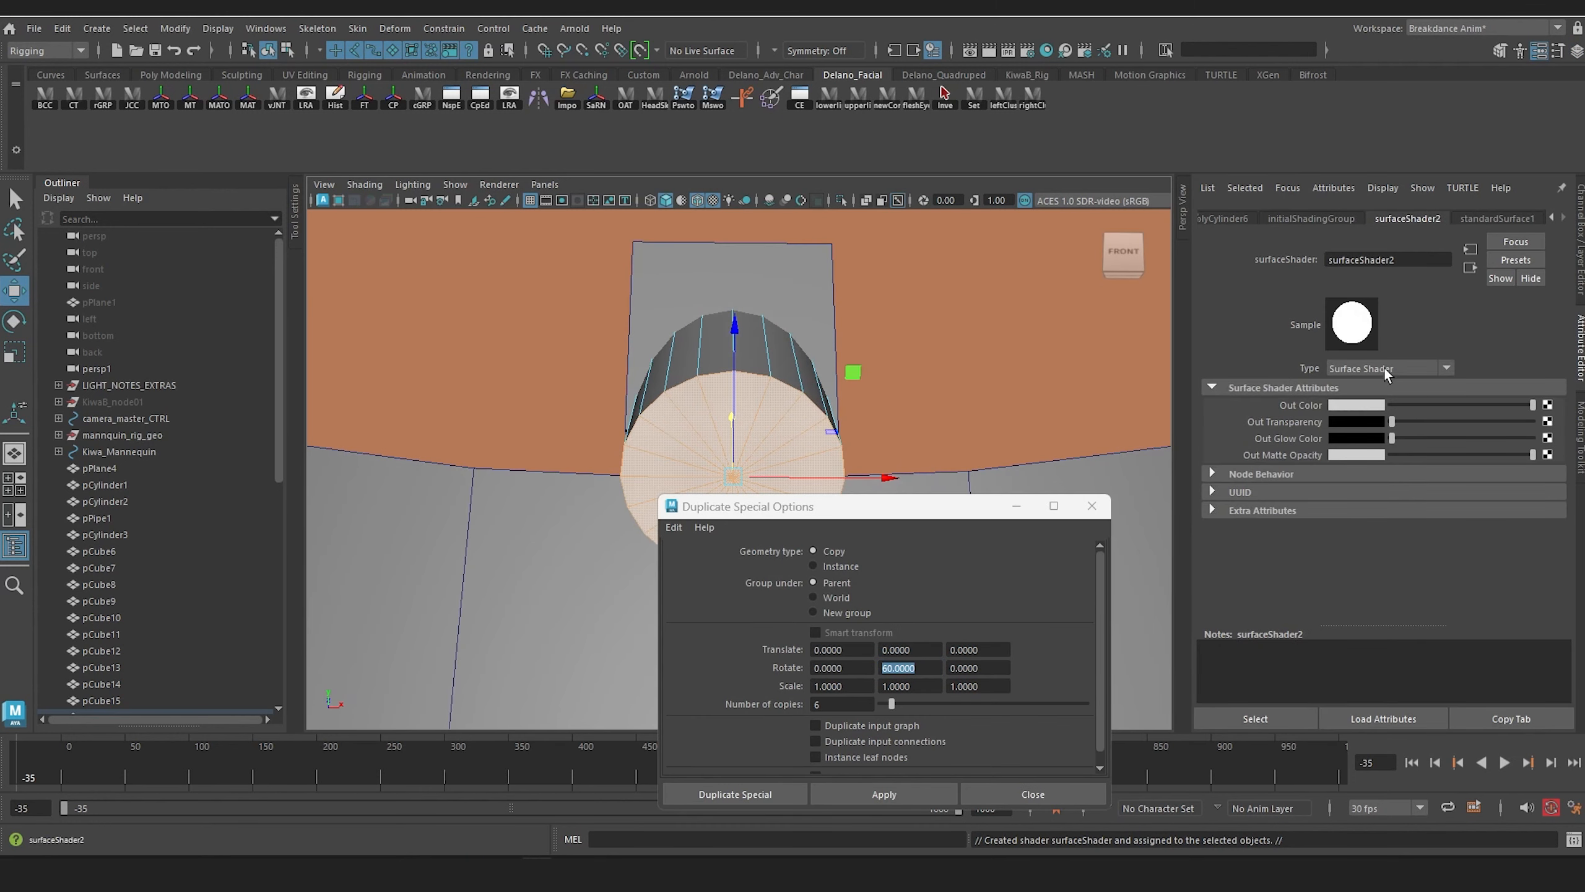
Step: Darken the base color of the standardSurface1 material and save the scene
left_click(1529, 219)
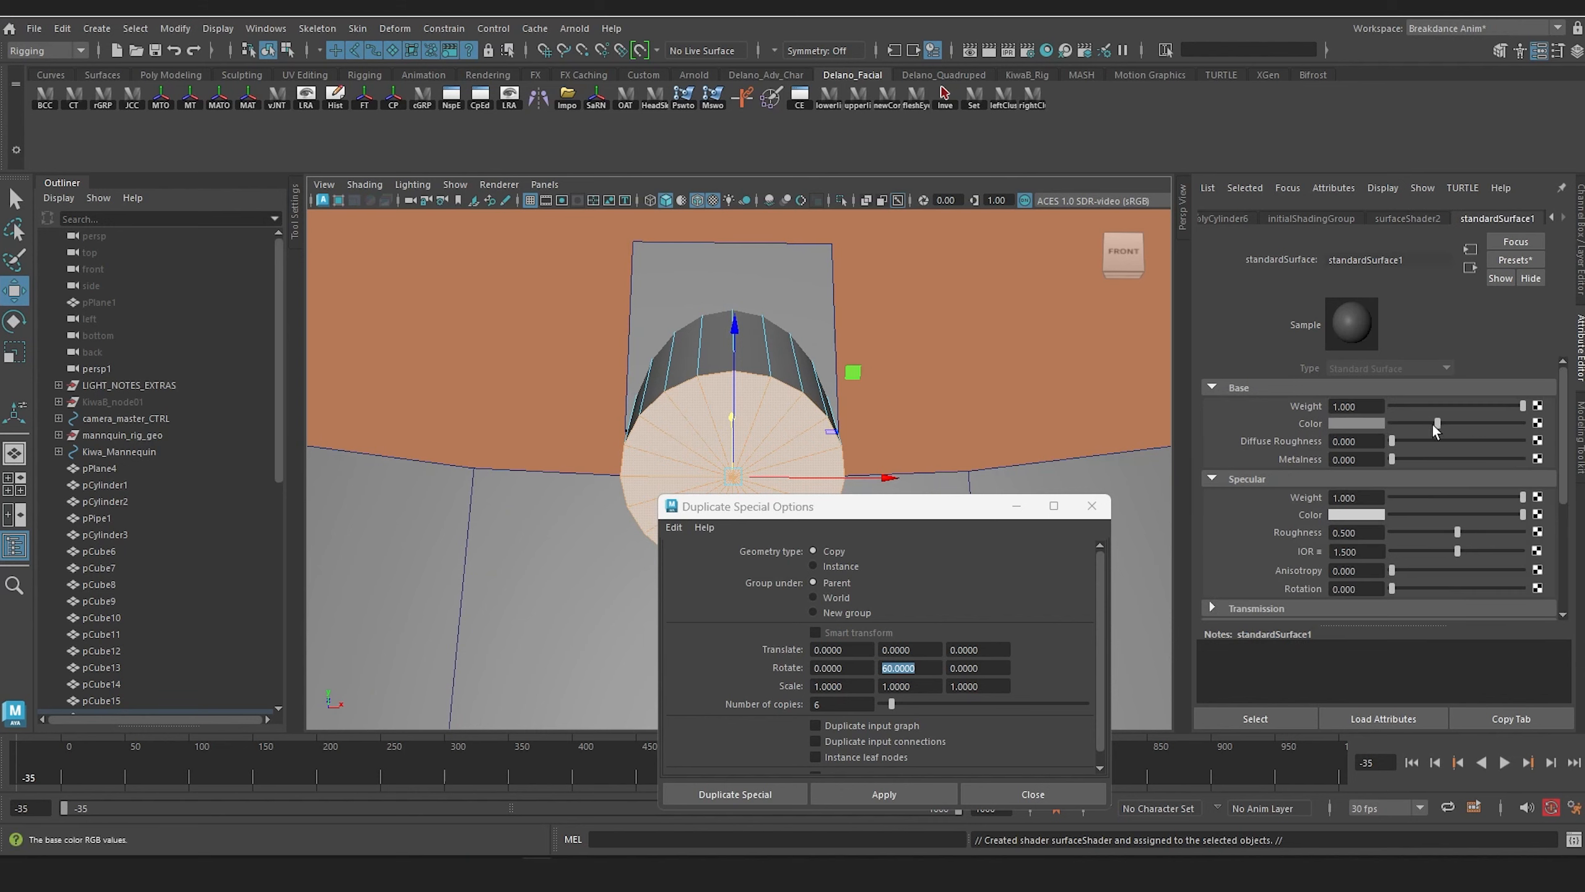
left_click_drag(1436, 427, 1418, 424)
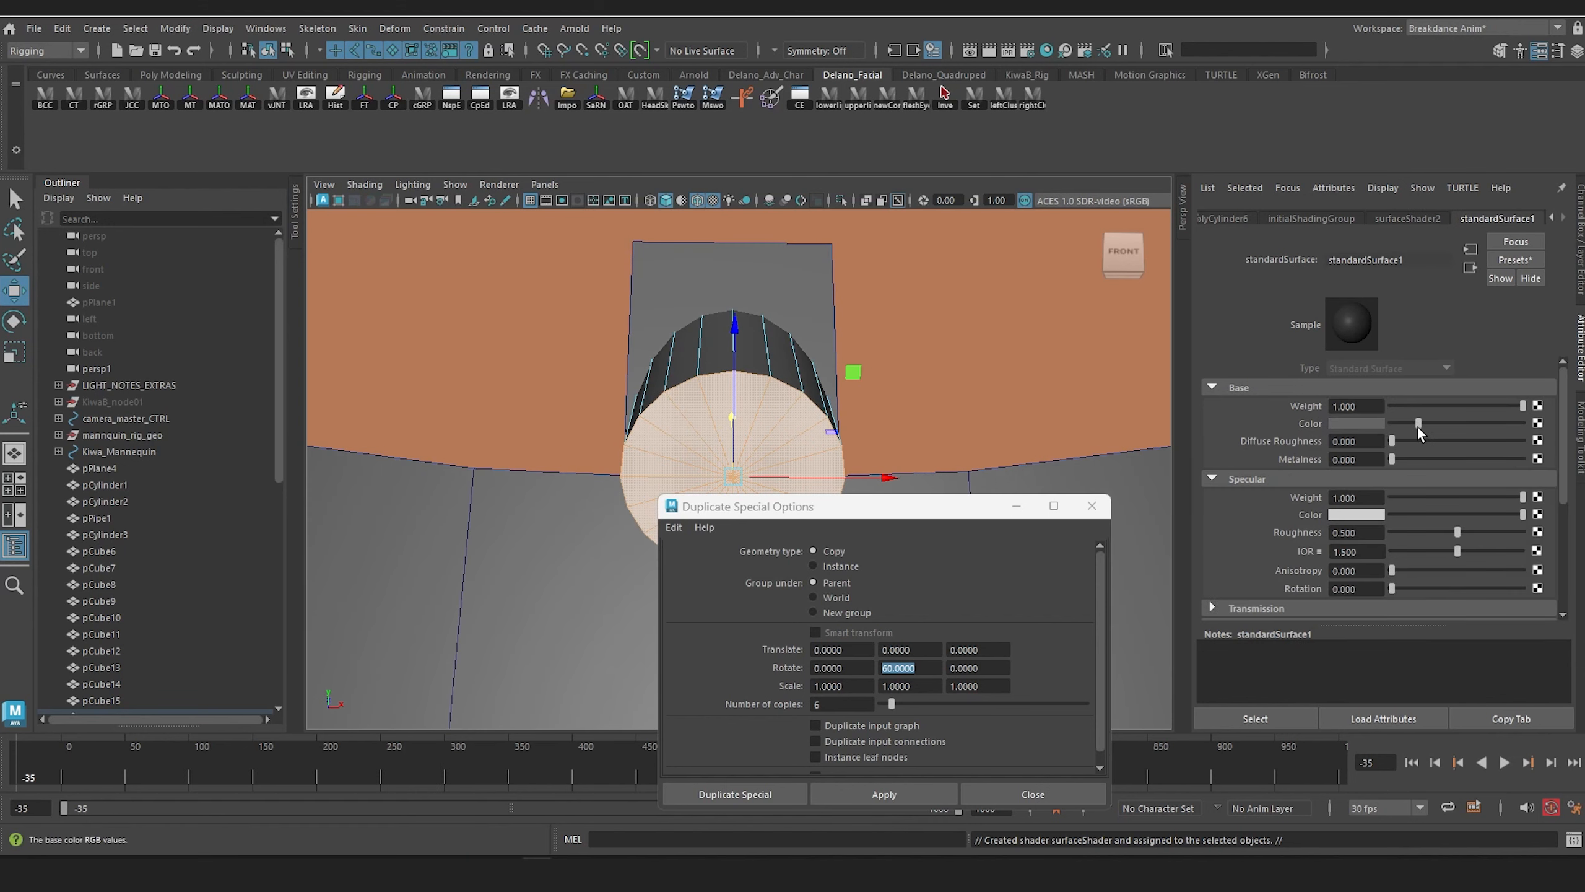
left_click_drag(829, 513, 1281, 472)
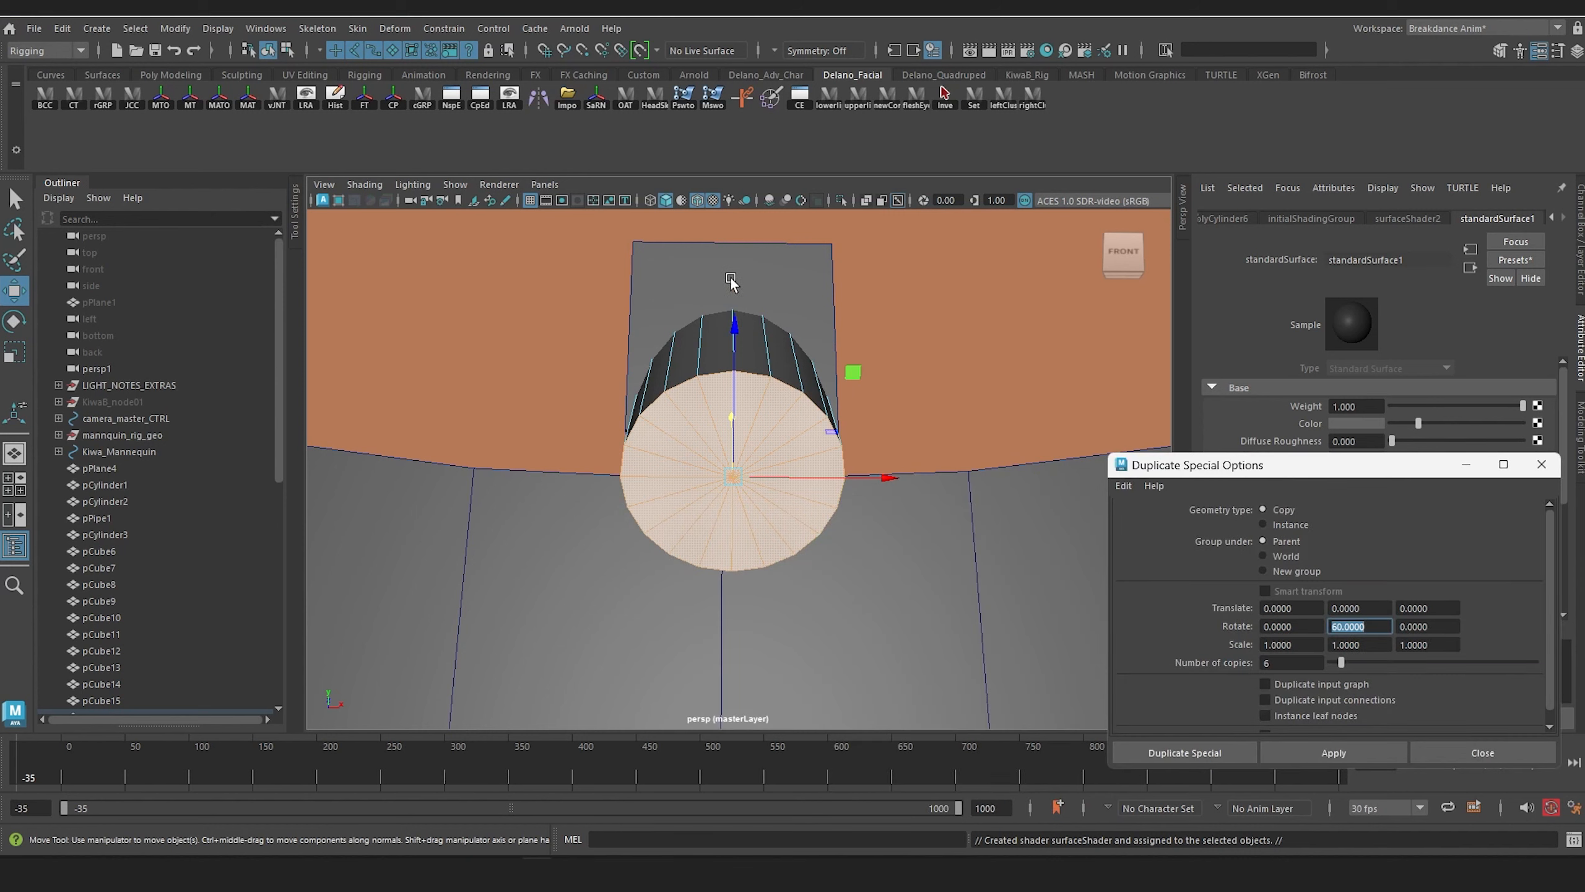
key("ctrl+s")
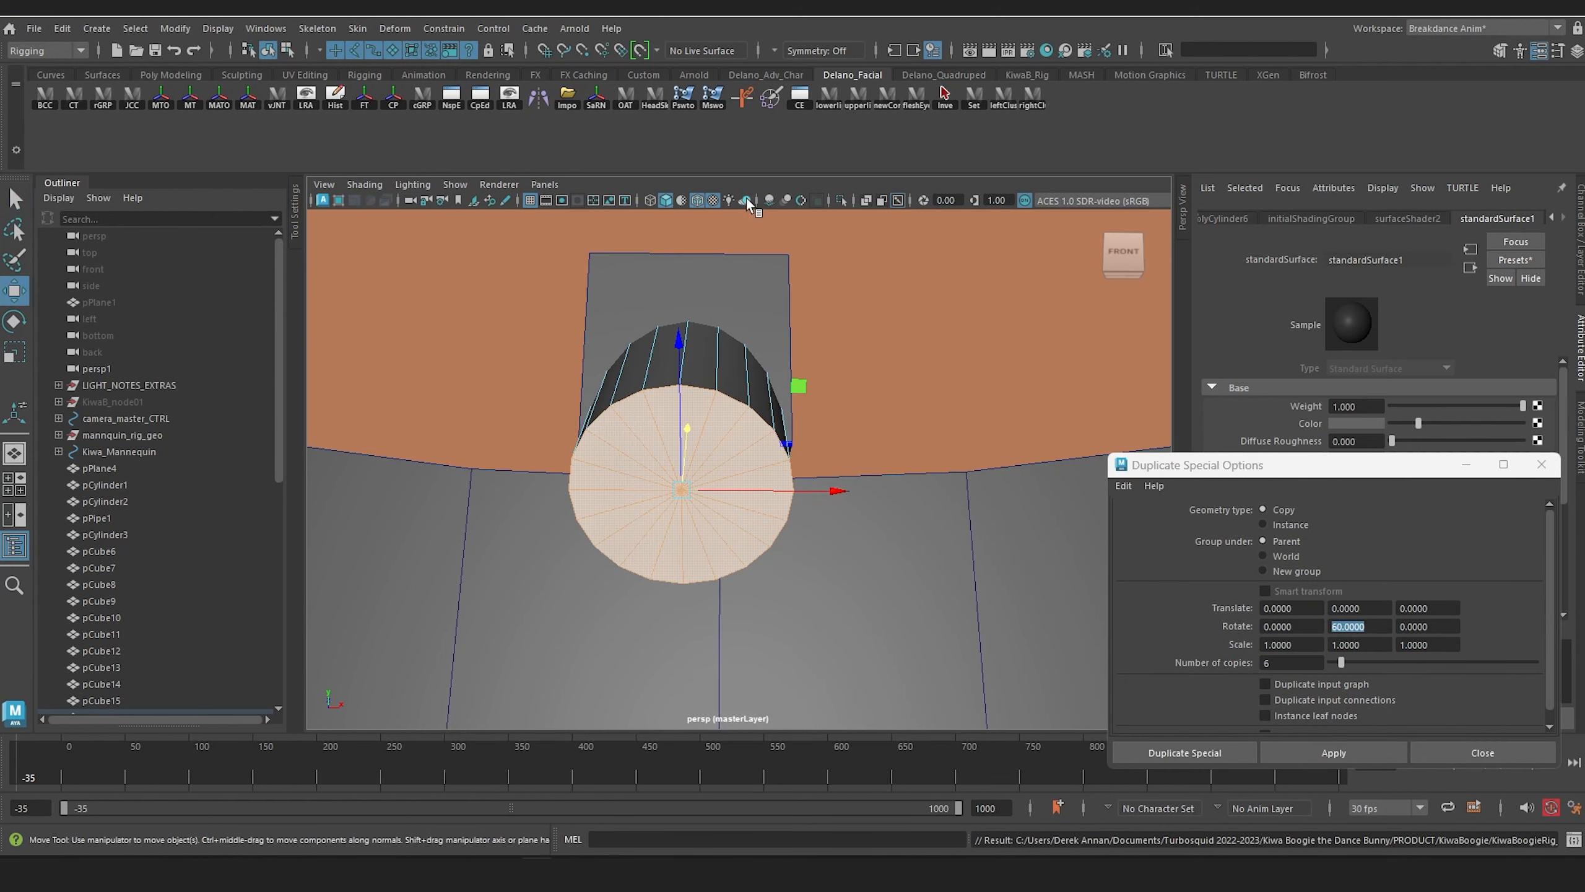
Step: Turn on shadows and screen space ambient occlusion for the perspective view
left_click(745, 200)
scroll(806, 313, "down", 3)
middle_click_drag(806, 312, 790, 290, "alt")
left_click_drag(790, 290, 778, 286, "alt")
scroll(778, 286, "up", 5)
middle_click_drag(779, 216, 791, 244, "alt")
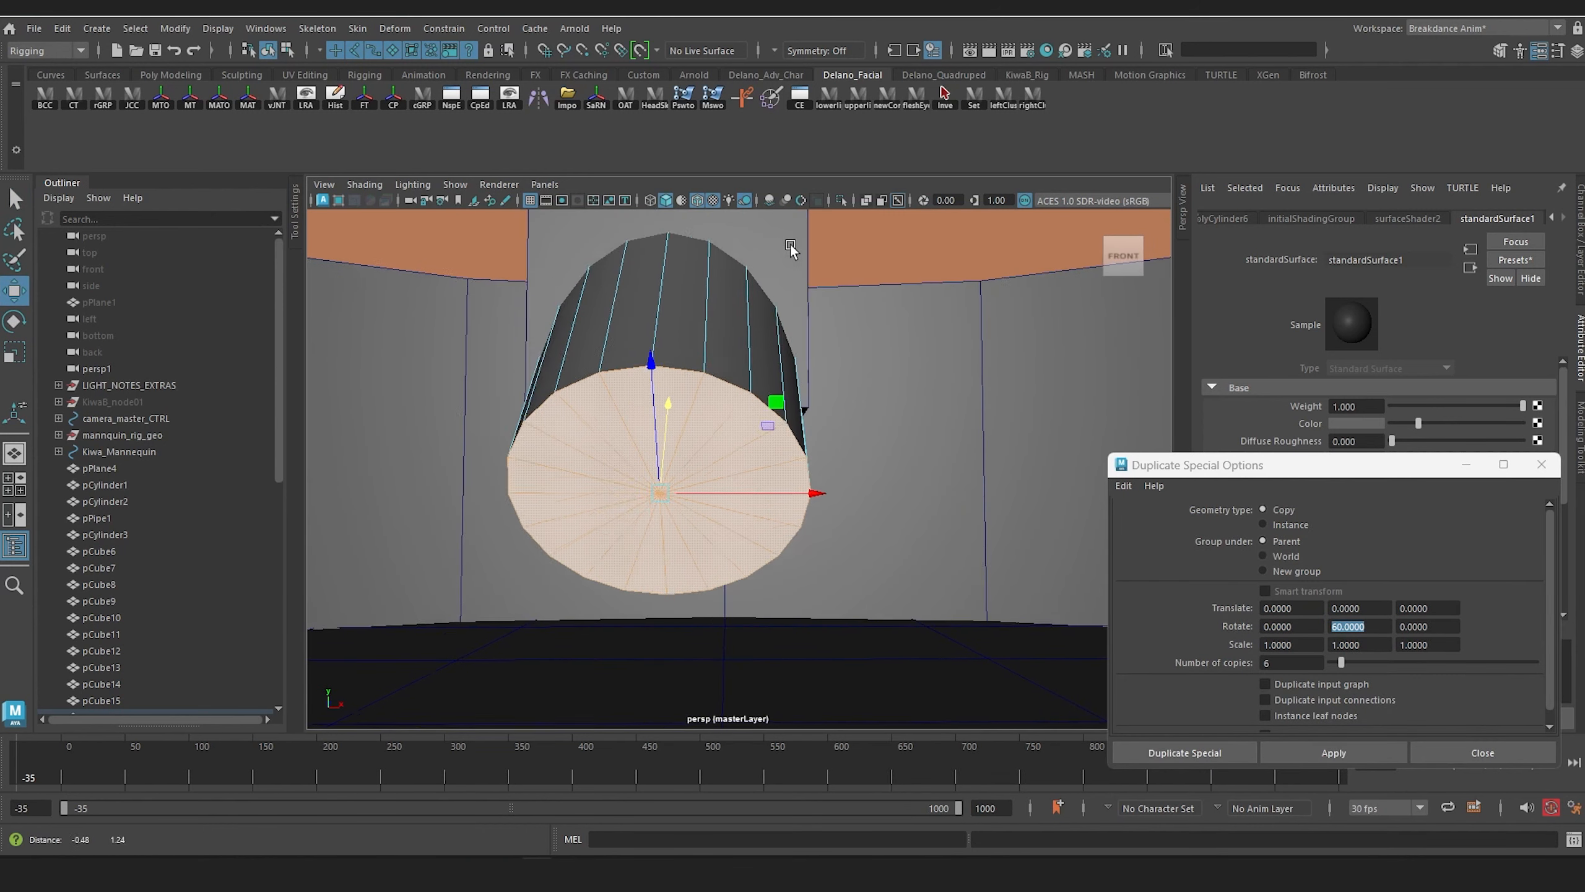
left_click_drag(790, 247, 785, 220, "alt")
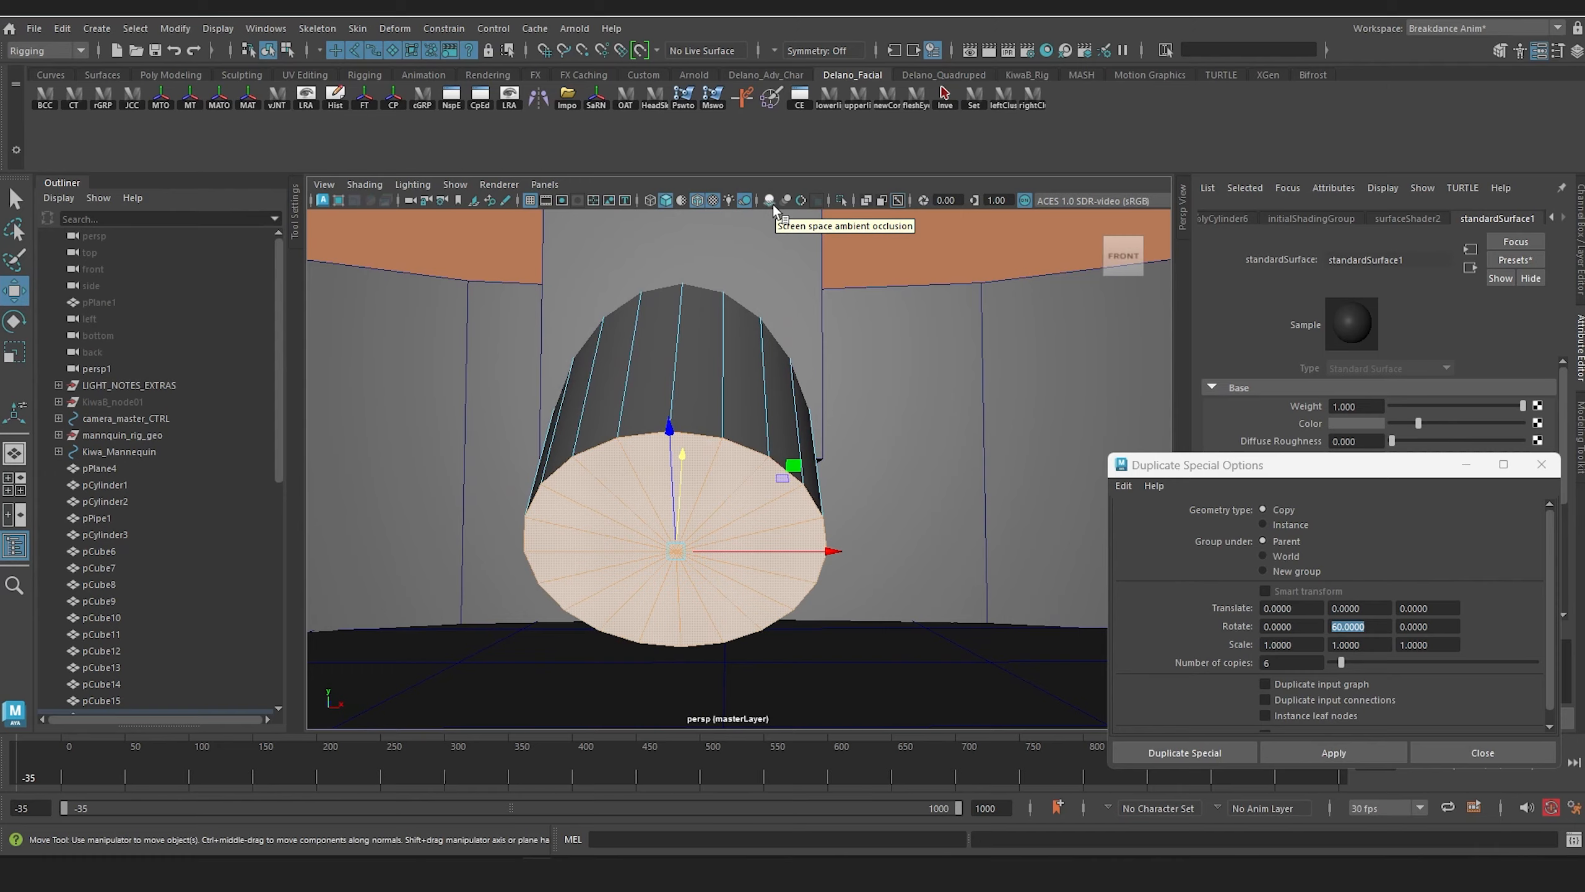
left_click(769, 200)
Step: Parent the angled lamp cylinder to the cube housing so they form one light fixture
scroll(849, 441, "down", 2)
scroll(850, 440, "down", 4)
middle_click_drag(850, 441, 852, 287, "alt")
scroll(861, 337, "down", 5)
left_click_drag(874, 398, 852, 473, "alt")
scroll(806, 498, "up", 5)
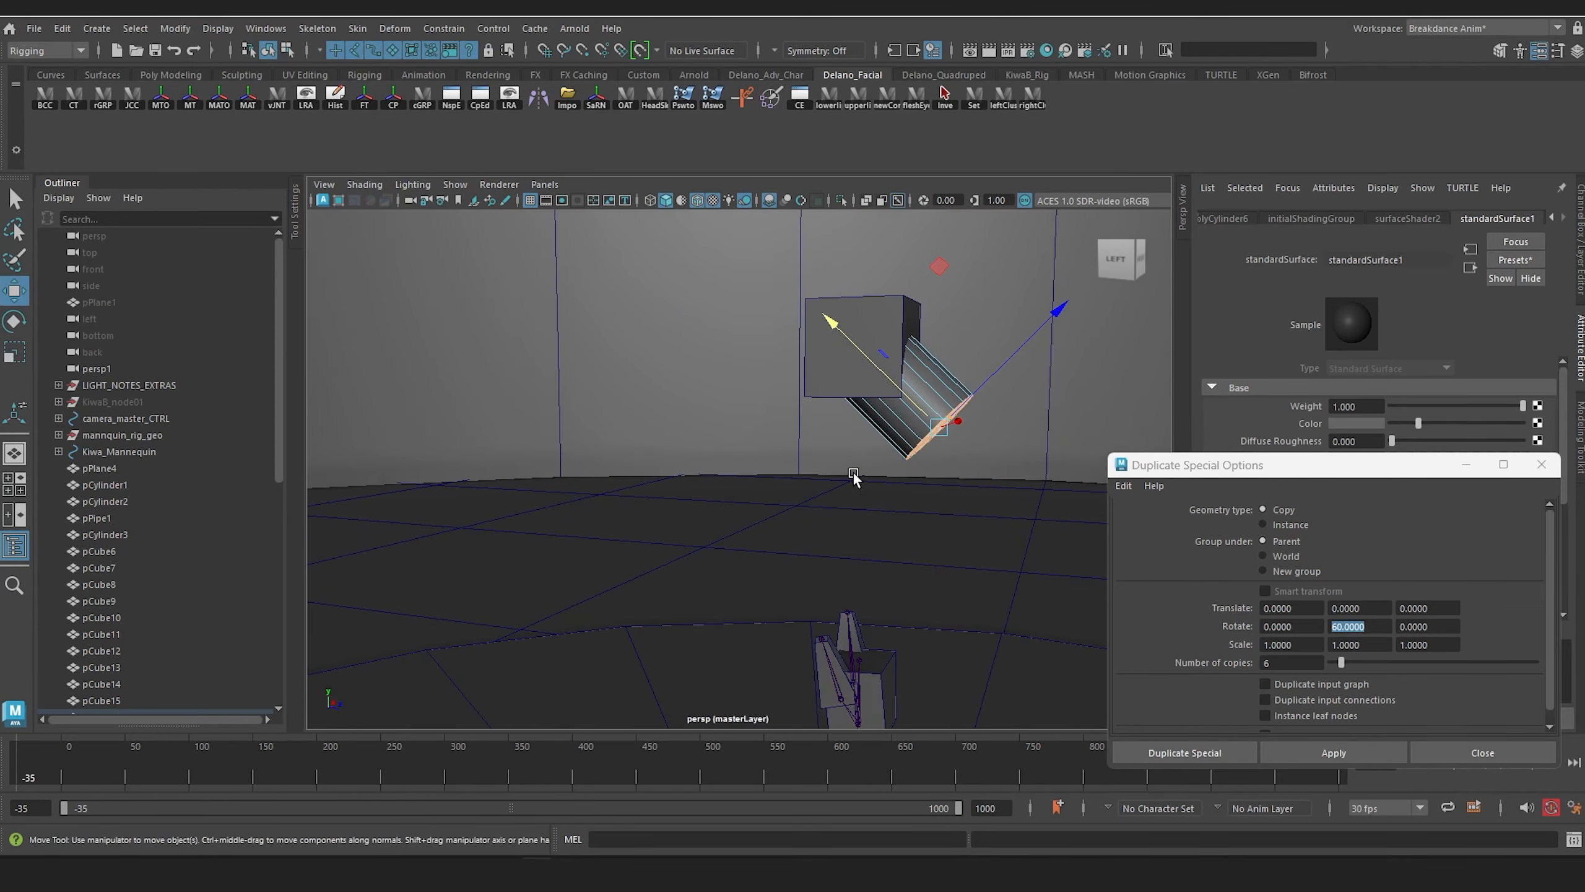
middle_click_drag(835, 396, 785, 445, "alt")
right_click_drag(848, 429, 932, 364)
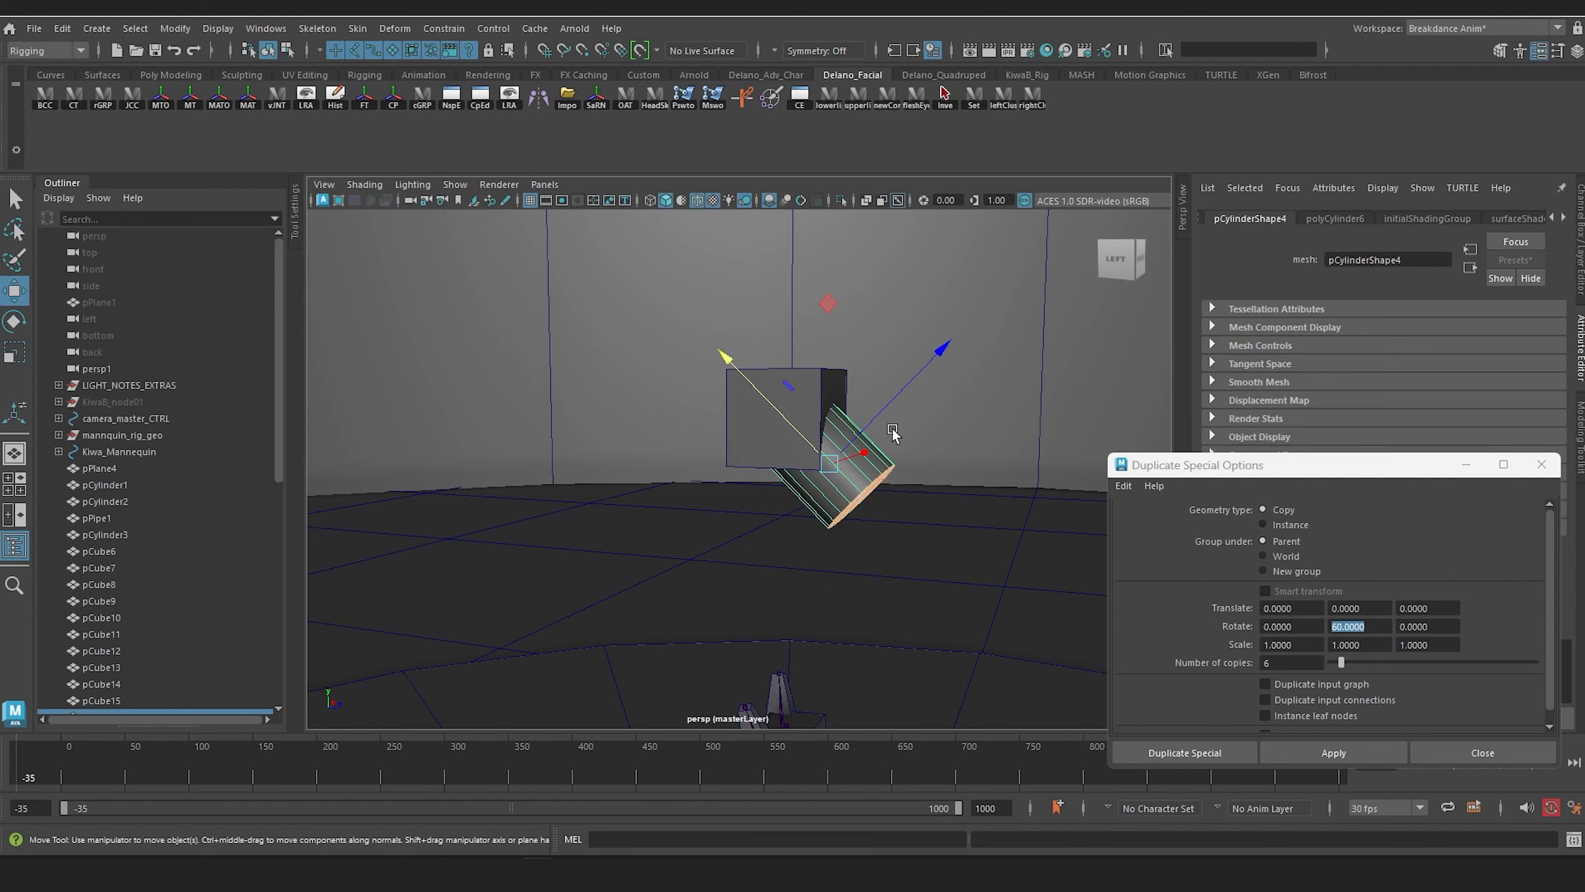
left_click(819, 509)
left_click(715, 487)
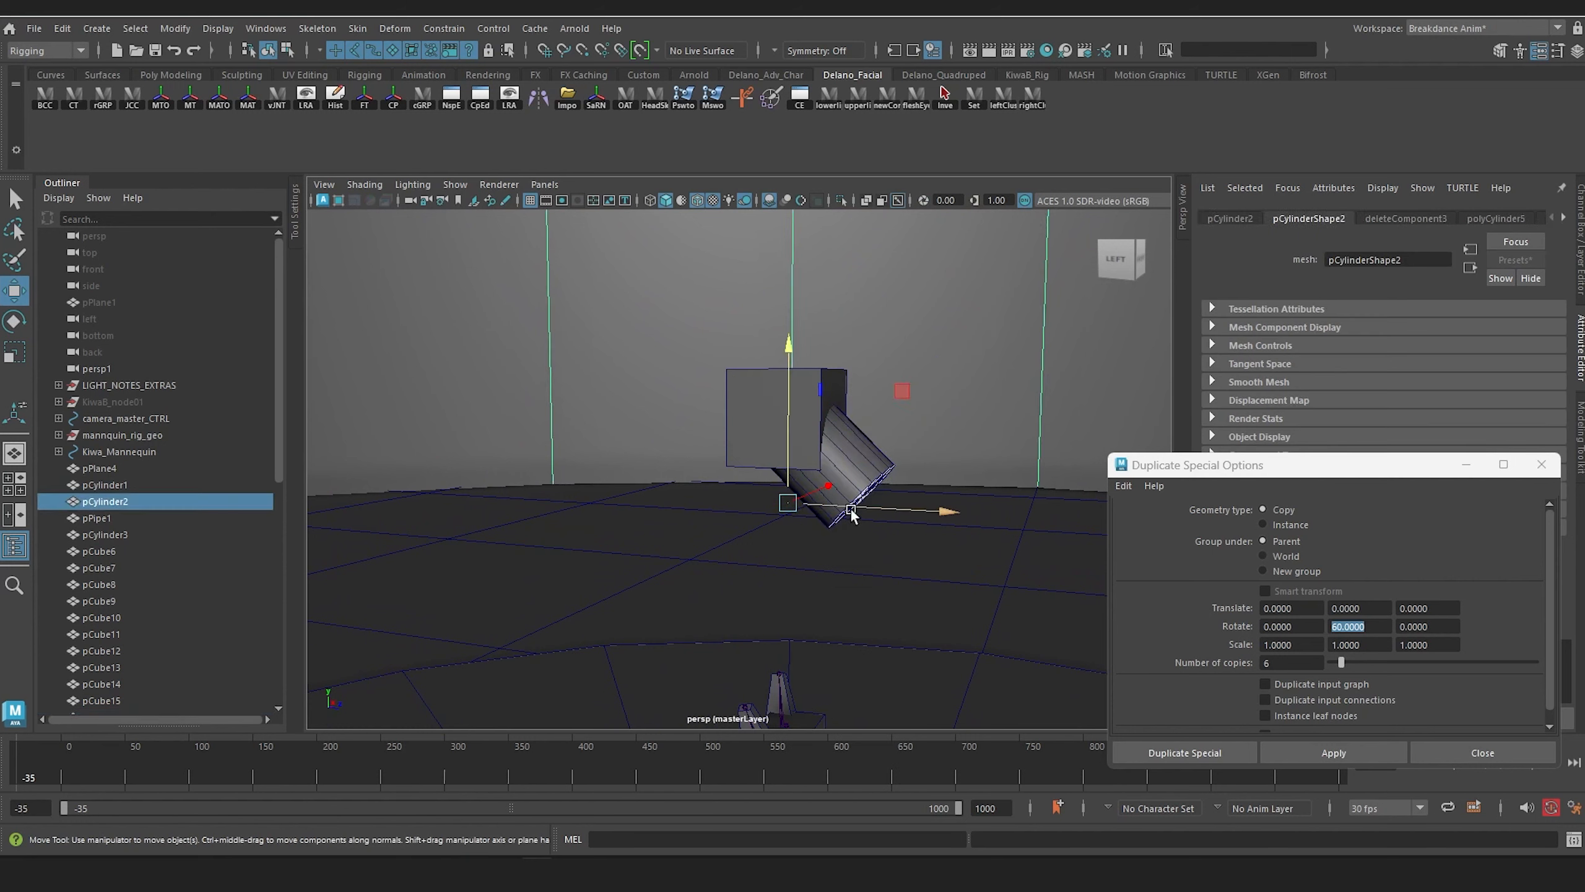
left_click(850, 469)
left_click(769, 456)
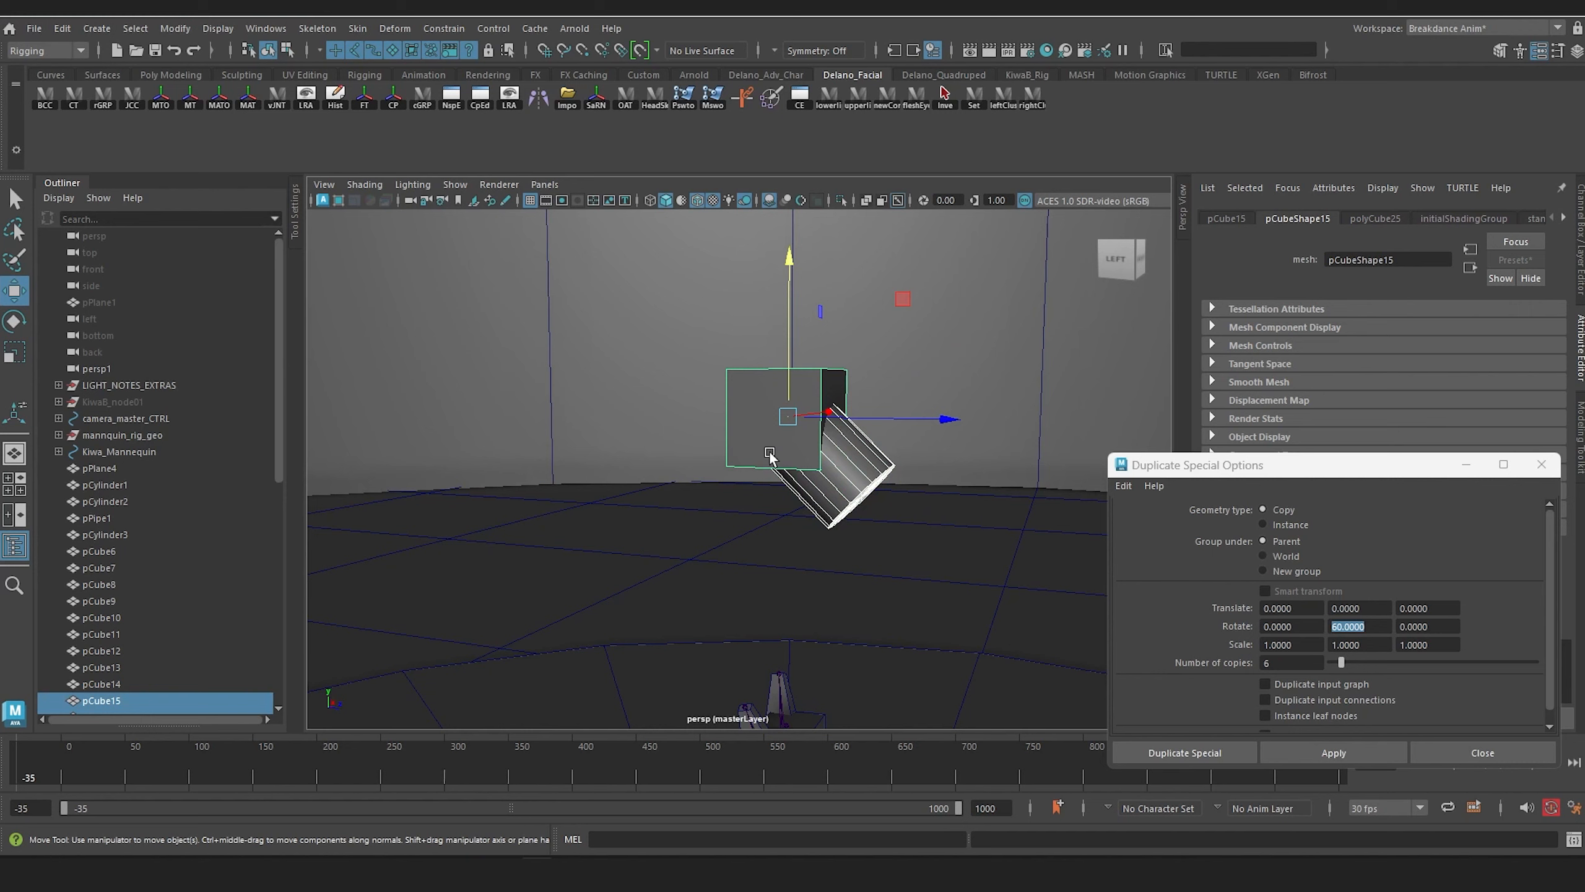
key("p")
Step: Raise the light fixture to the truss ring and move it out beneath the ring's rim, at about Y 532 and Z 202 cm
left_click(754, 450)
scroll(807, 385, "down", 6)
middle_click_drag(807, 385, 835, 545, "alt")
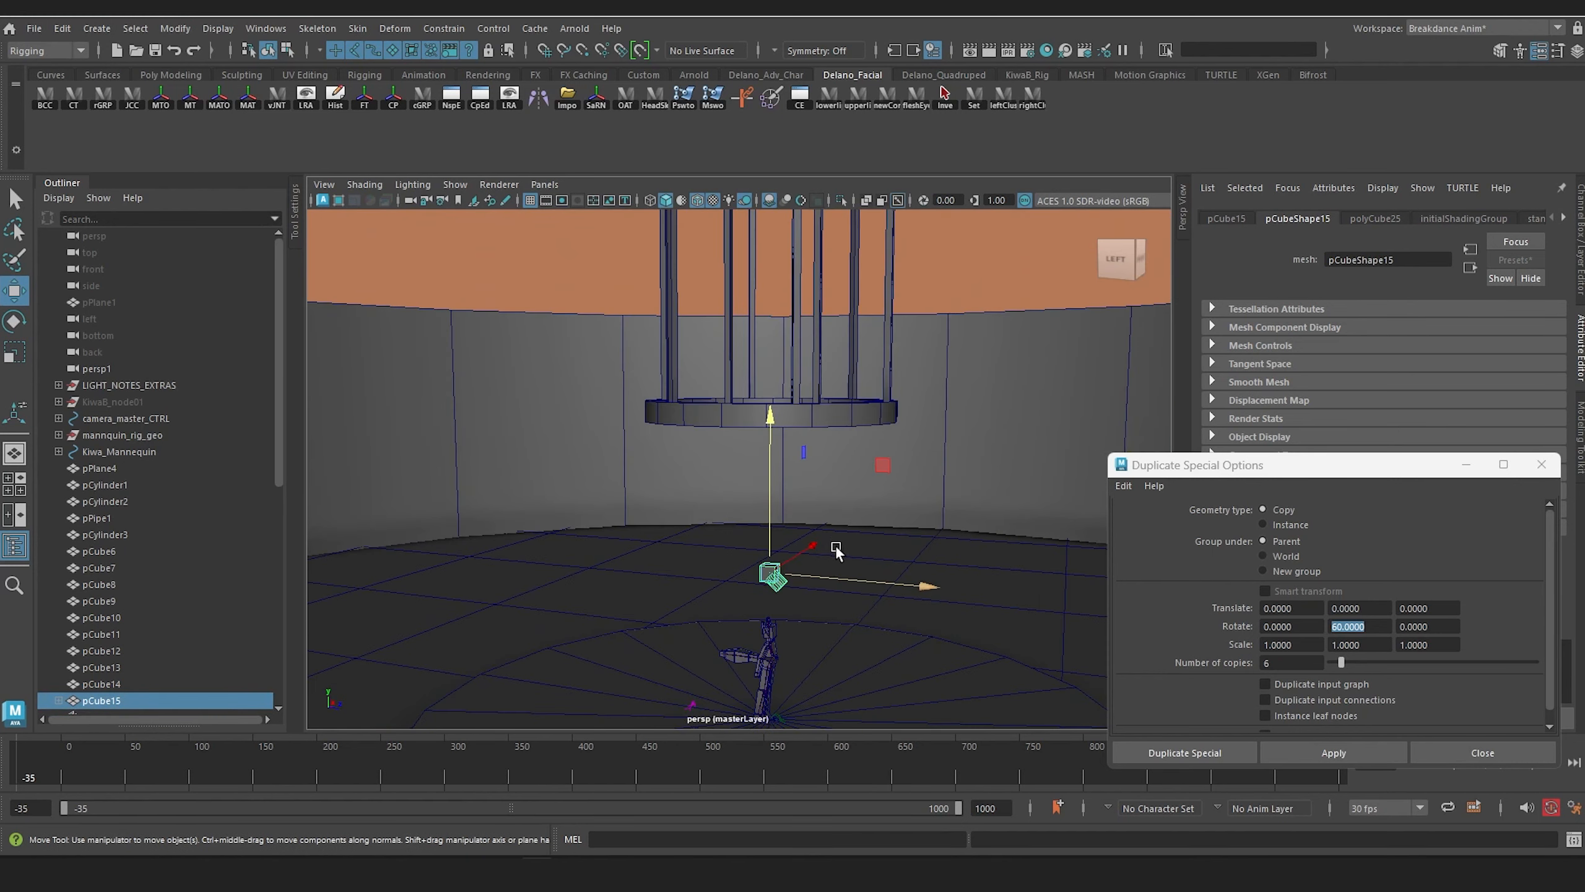
left_click_drag(835, 545, 802, 232, "alt")
scroll(741, 513, "up", 3)
middle_click_drag(805, 312, 705, 400, "alt")
left_click_drag(705, 399, 764, 389, "alt")
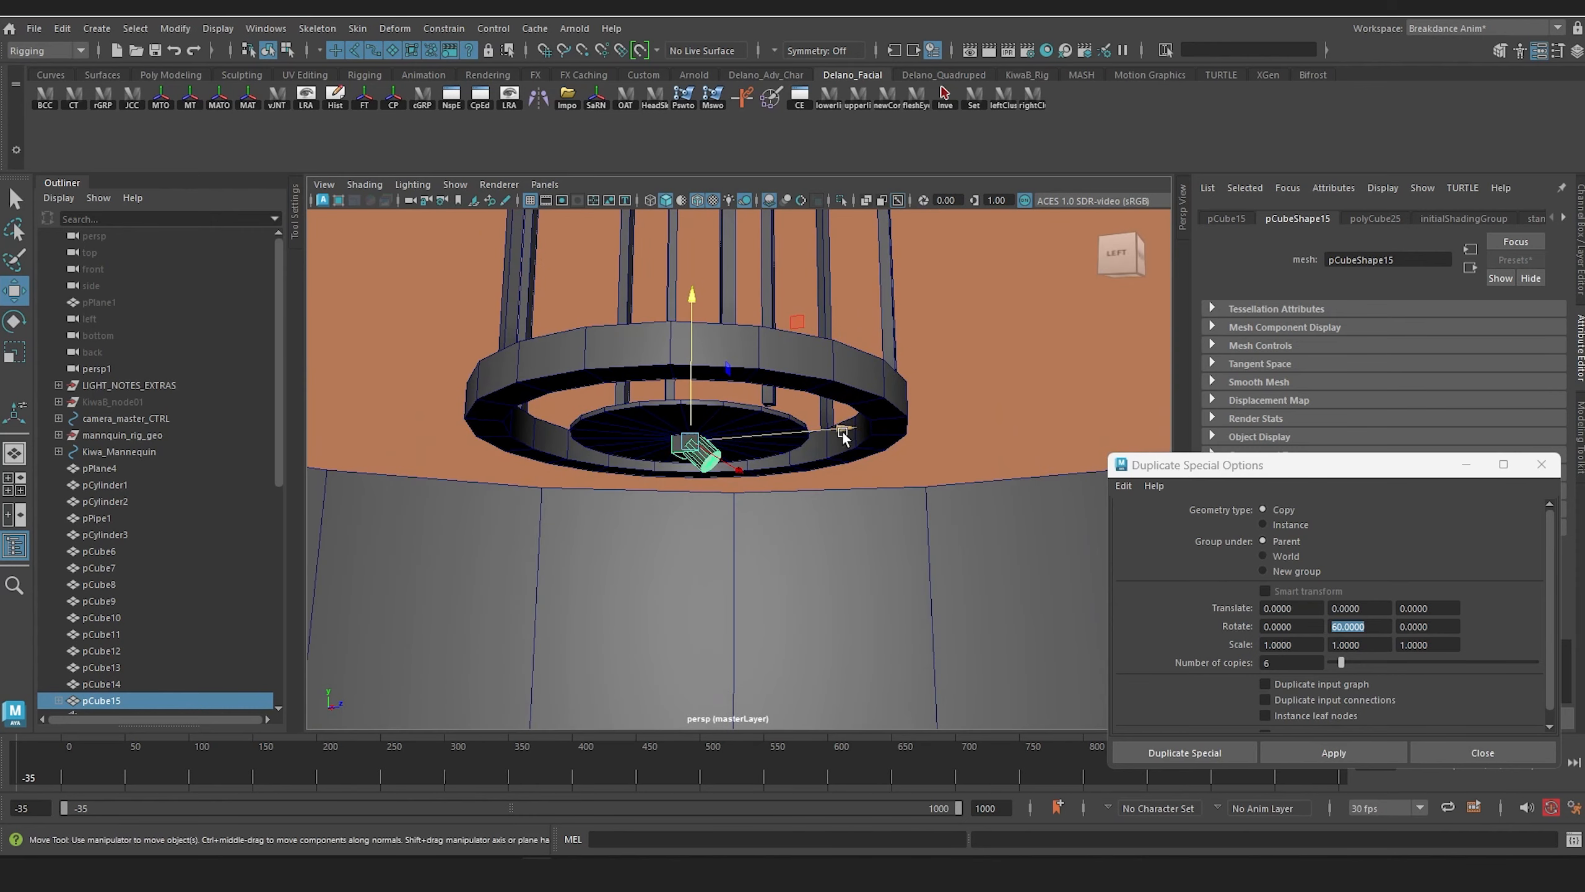
left_click_drag(842, 431, 950, 416)
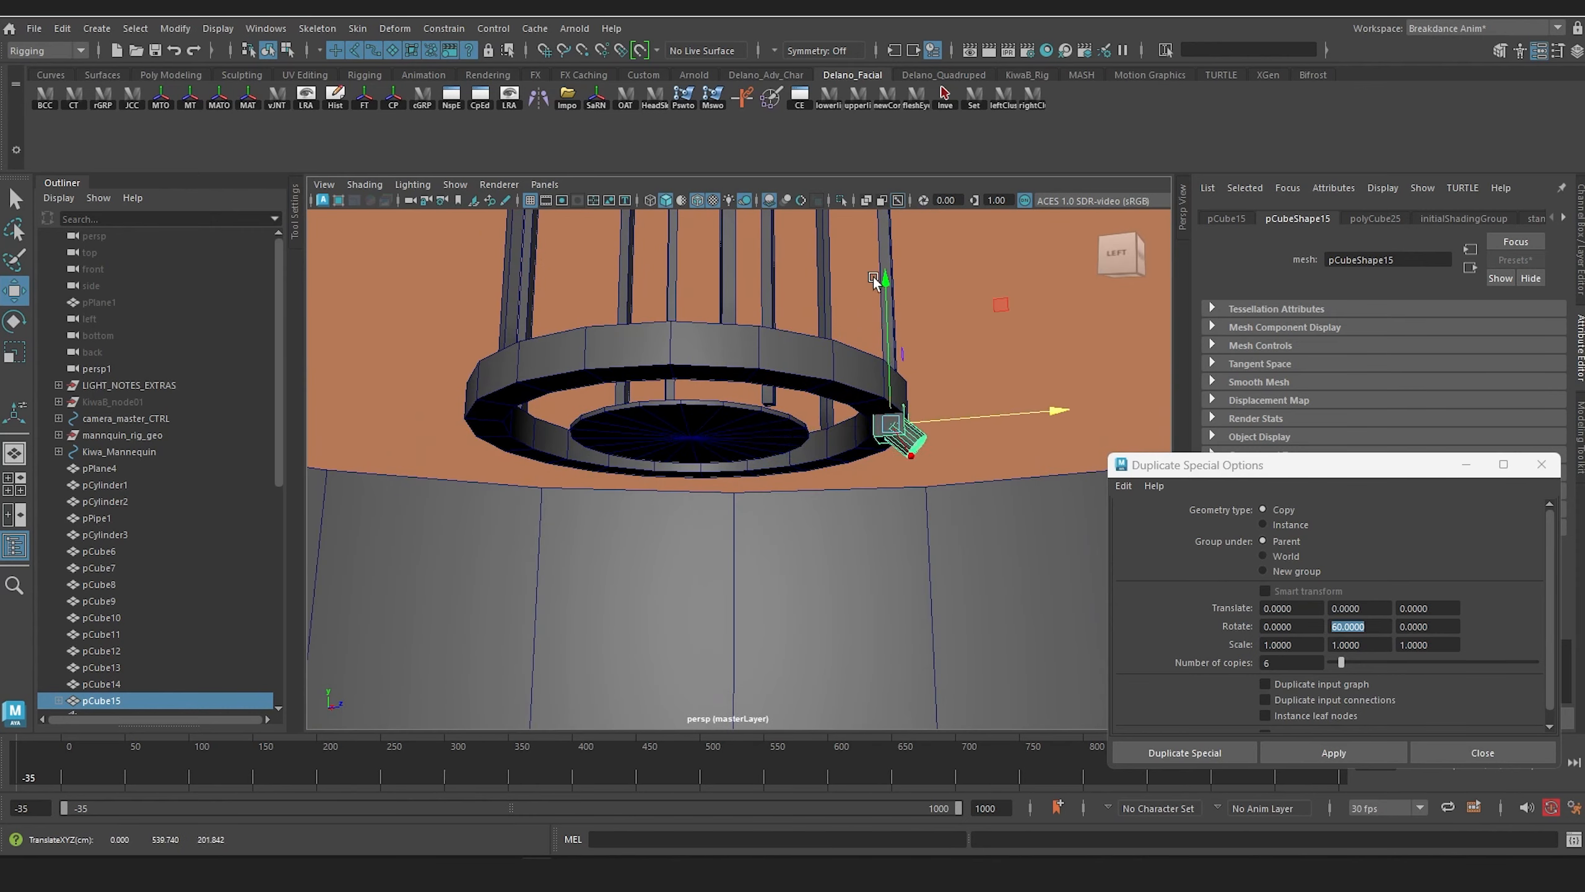
mouse_move(885, 282)
left_mouse_down()
mouse_move(891, 296)
mouse_move(893, 281)
left_mouse_up()
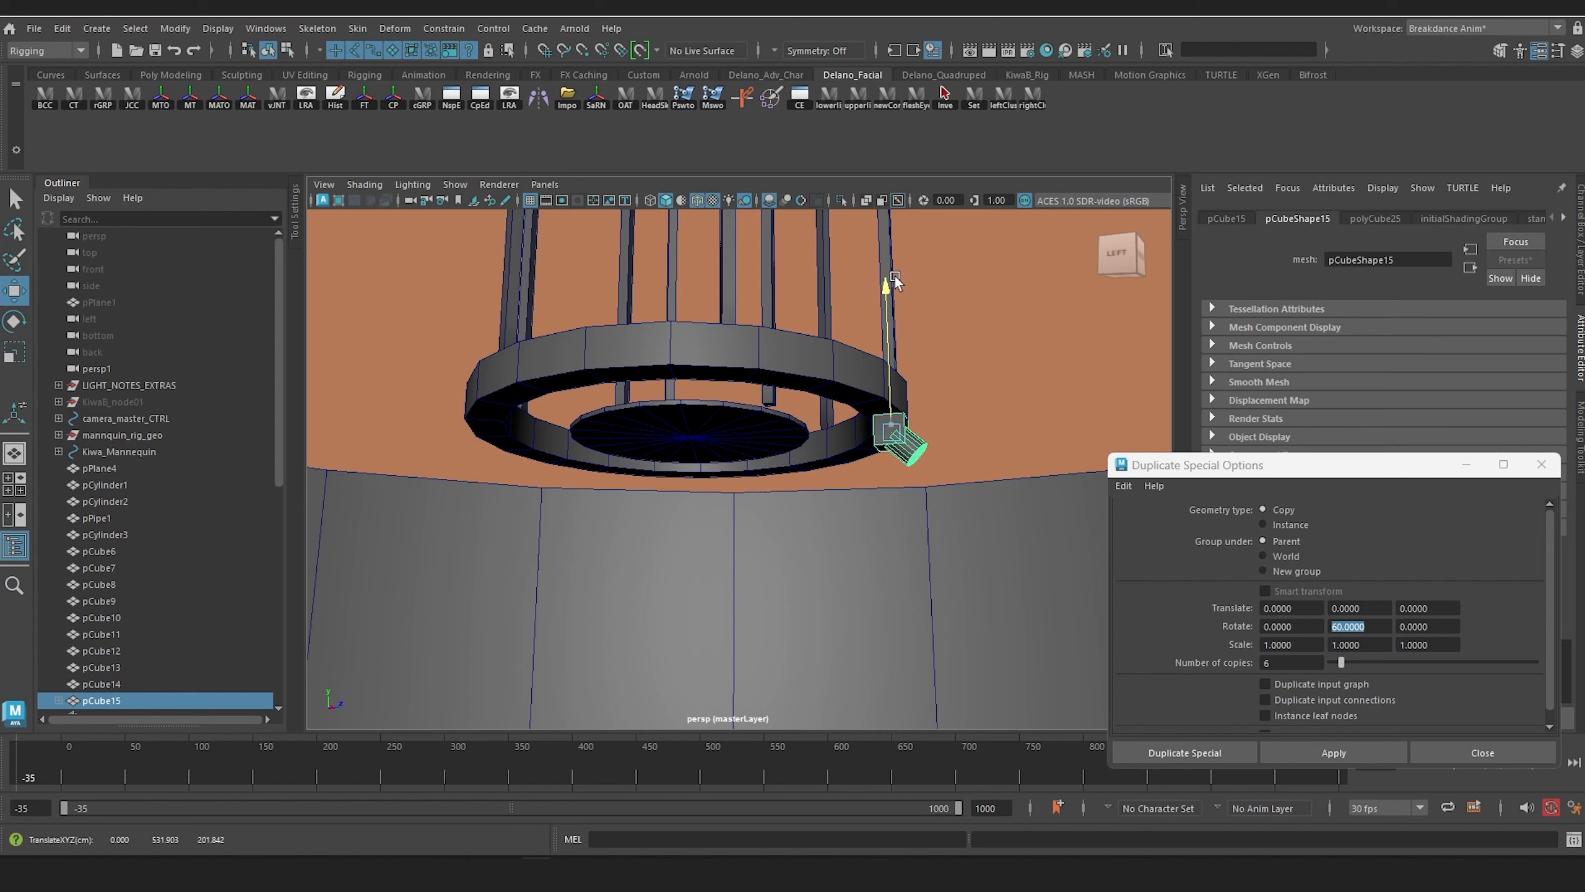
Step: Scale the light fixture uniformly to about 23.19 and raise it against the underside of the truss ring
key("r")
key("f")
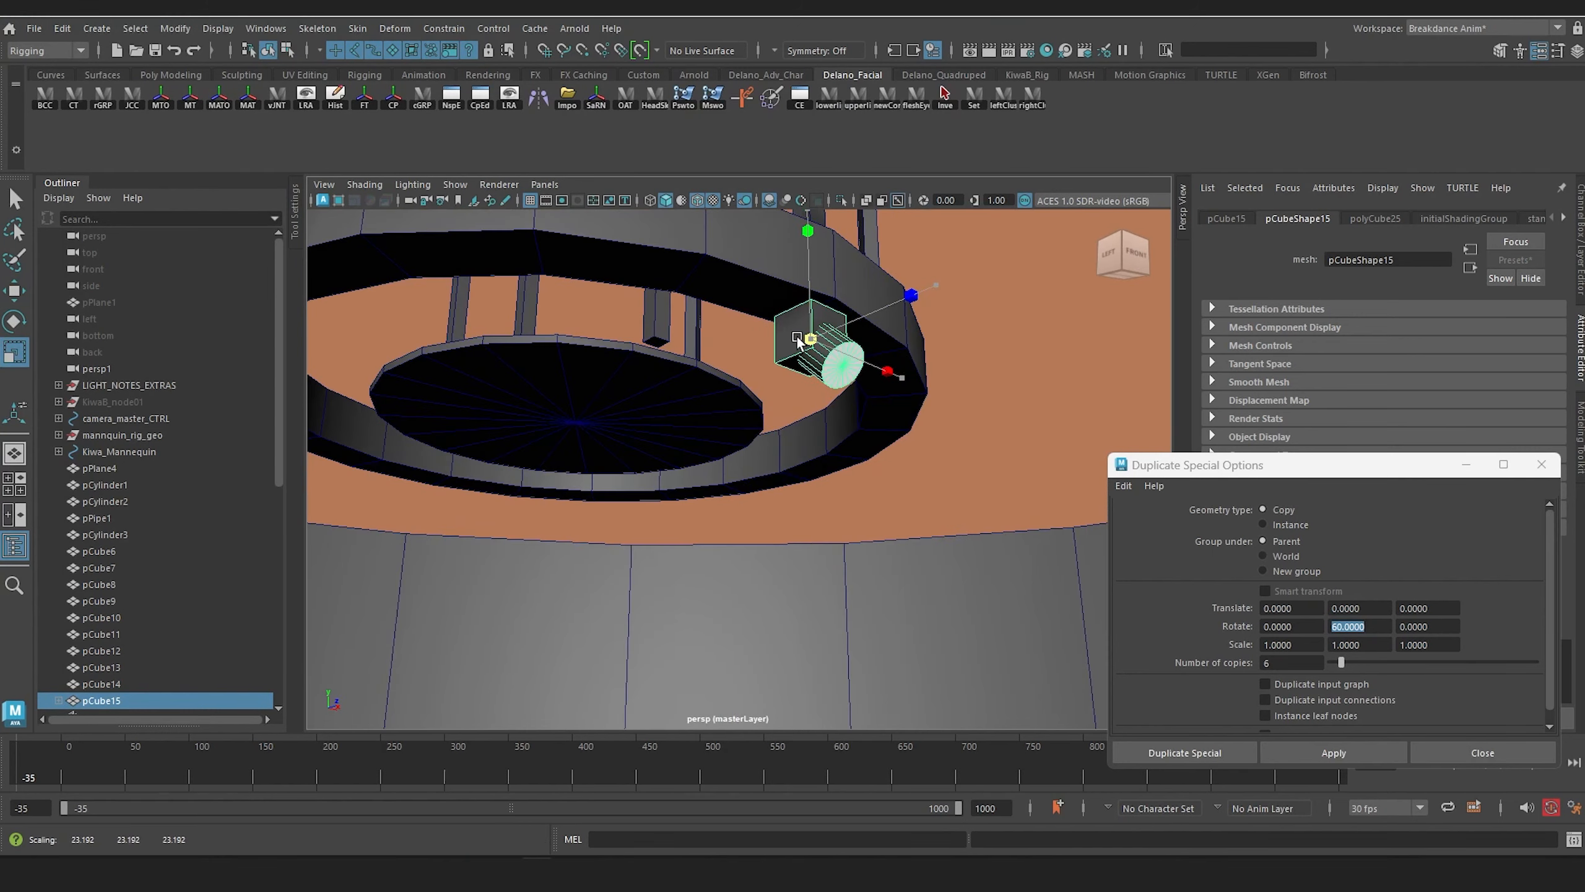
key("w")
left_click_drag(809, 278, 809, 240)
right_click_drag(837, 313, 720, 540, "alt")
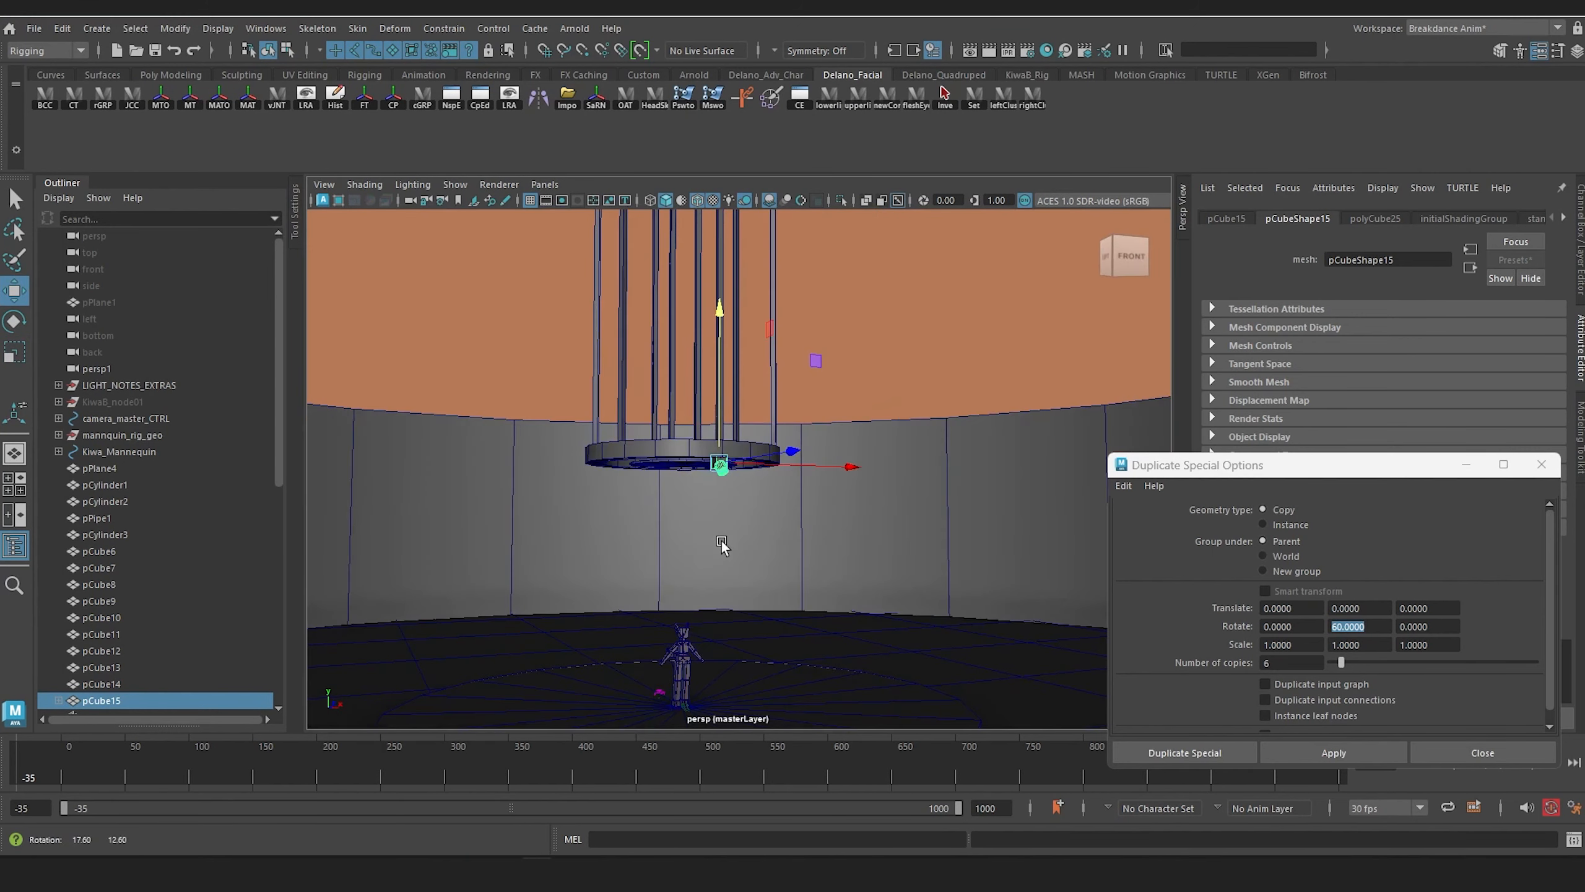
middle_click_drag(721, 540, 742, 416, "alt")
right_click_drag(742, 416, 820, 563, "alt")
left_click_drag(820, 563, 918, 519, "alt")
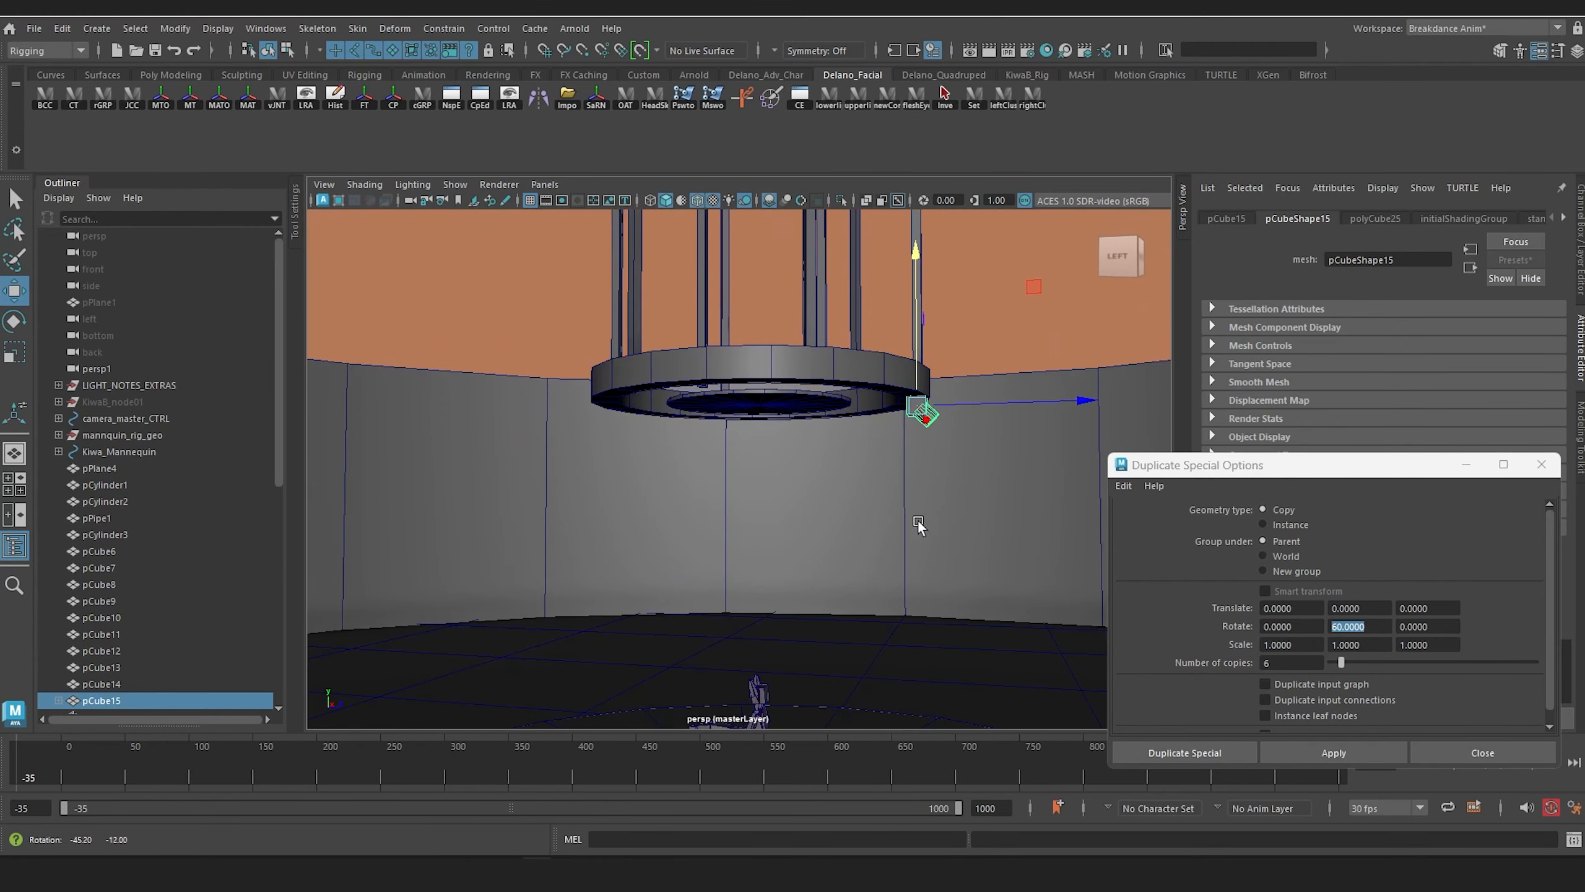
Step: Switch to the browser and examine the spotlight arrangement in the underside view of the Circle Truss Stage Studio Lights 01 reference
left_click(91, 685)
left_click(94, 701)
right_click_drag(736, 396, 780, 425, "alt")
middle_click_drag(780, 425, 696, 493, "alt")
left_click_drag(695, 493, 687, 405, "alt")
mouse_move(425, 873)
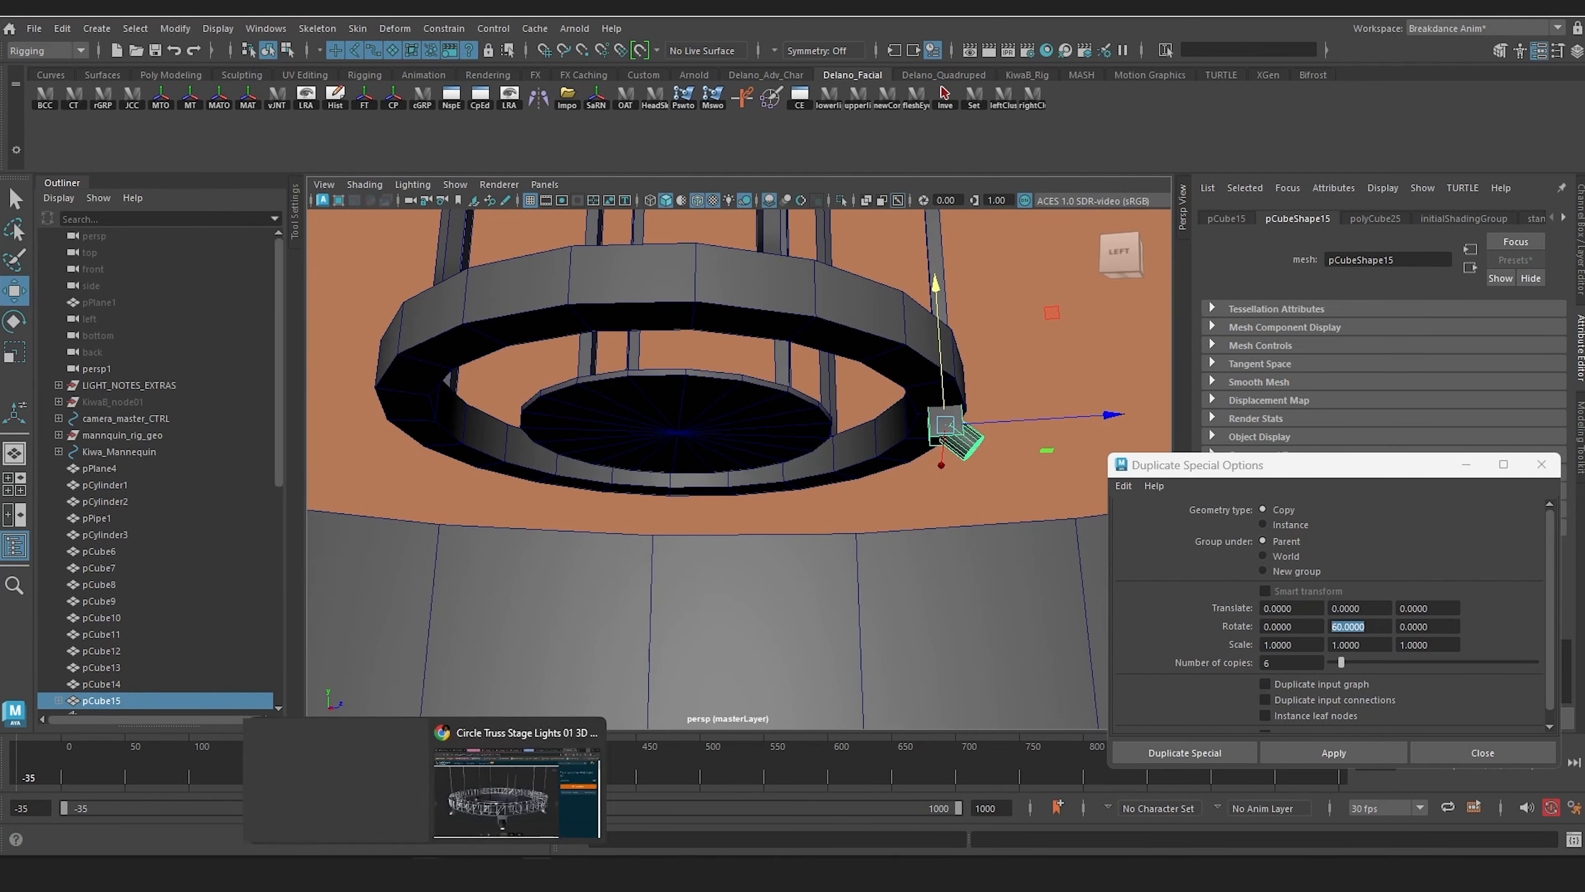
left_click(500, 803)
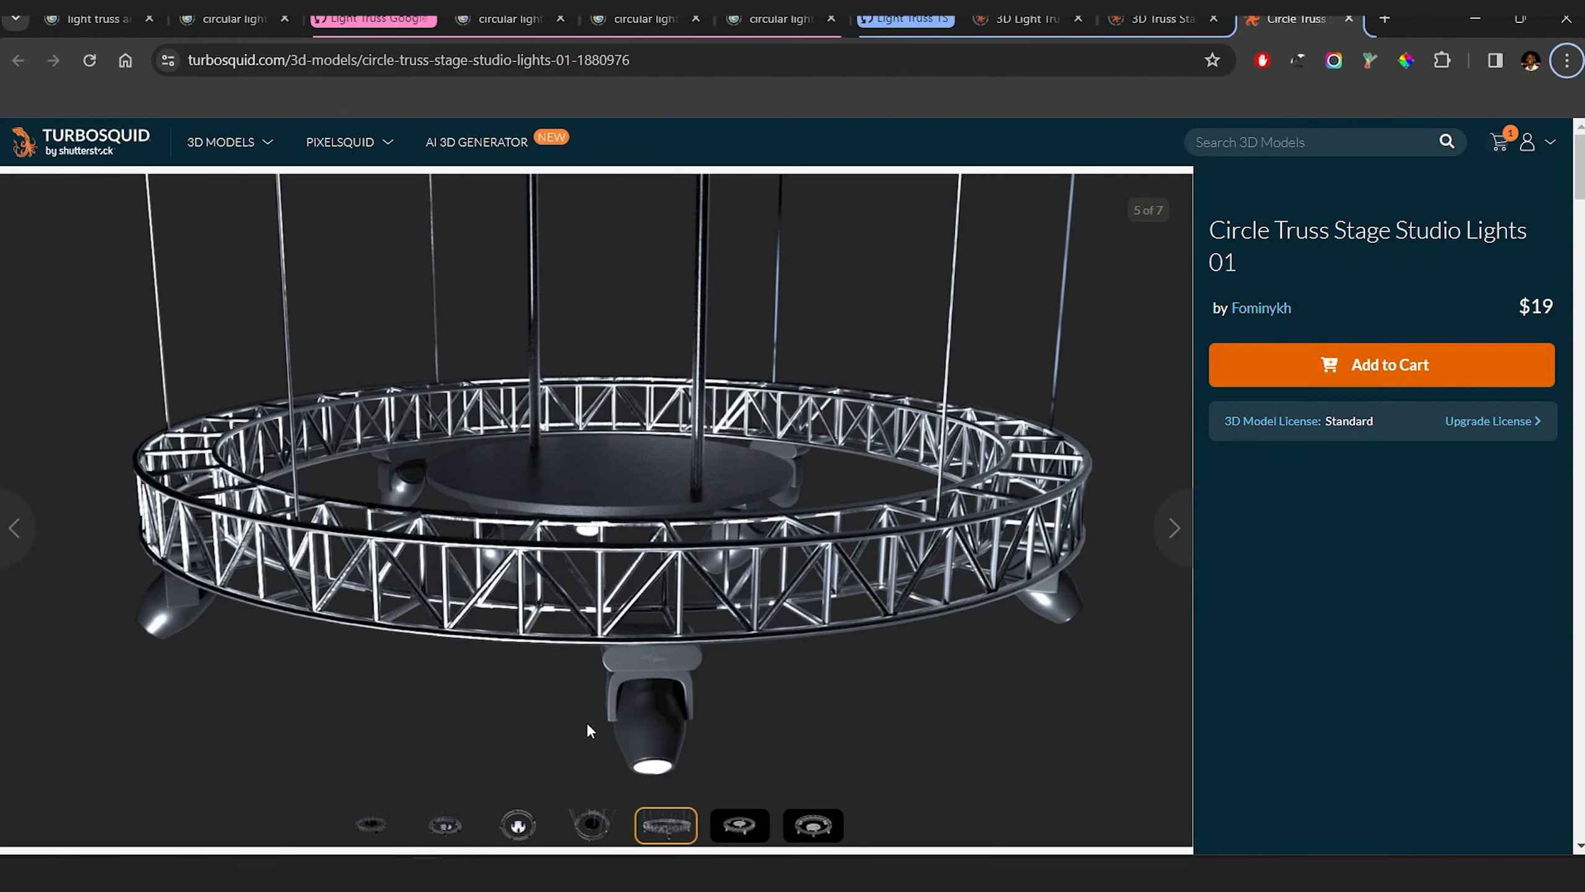
left_click(512, 825)
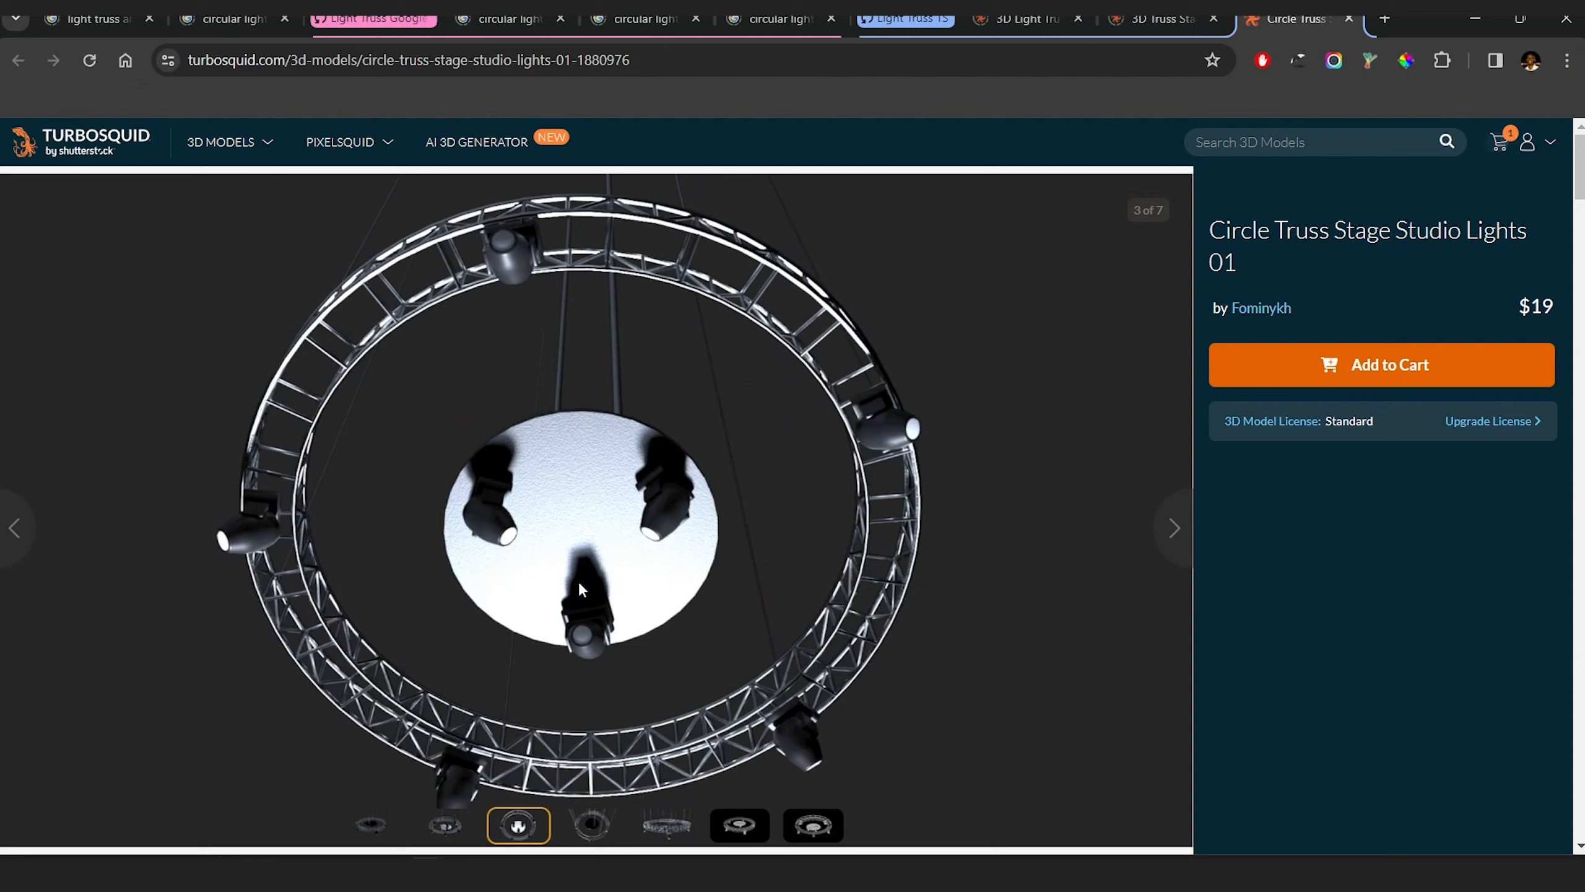
left_click(1468, 25)
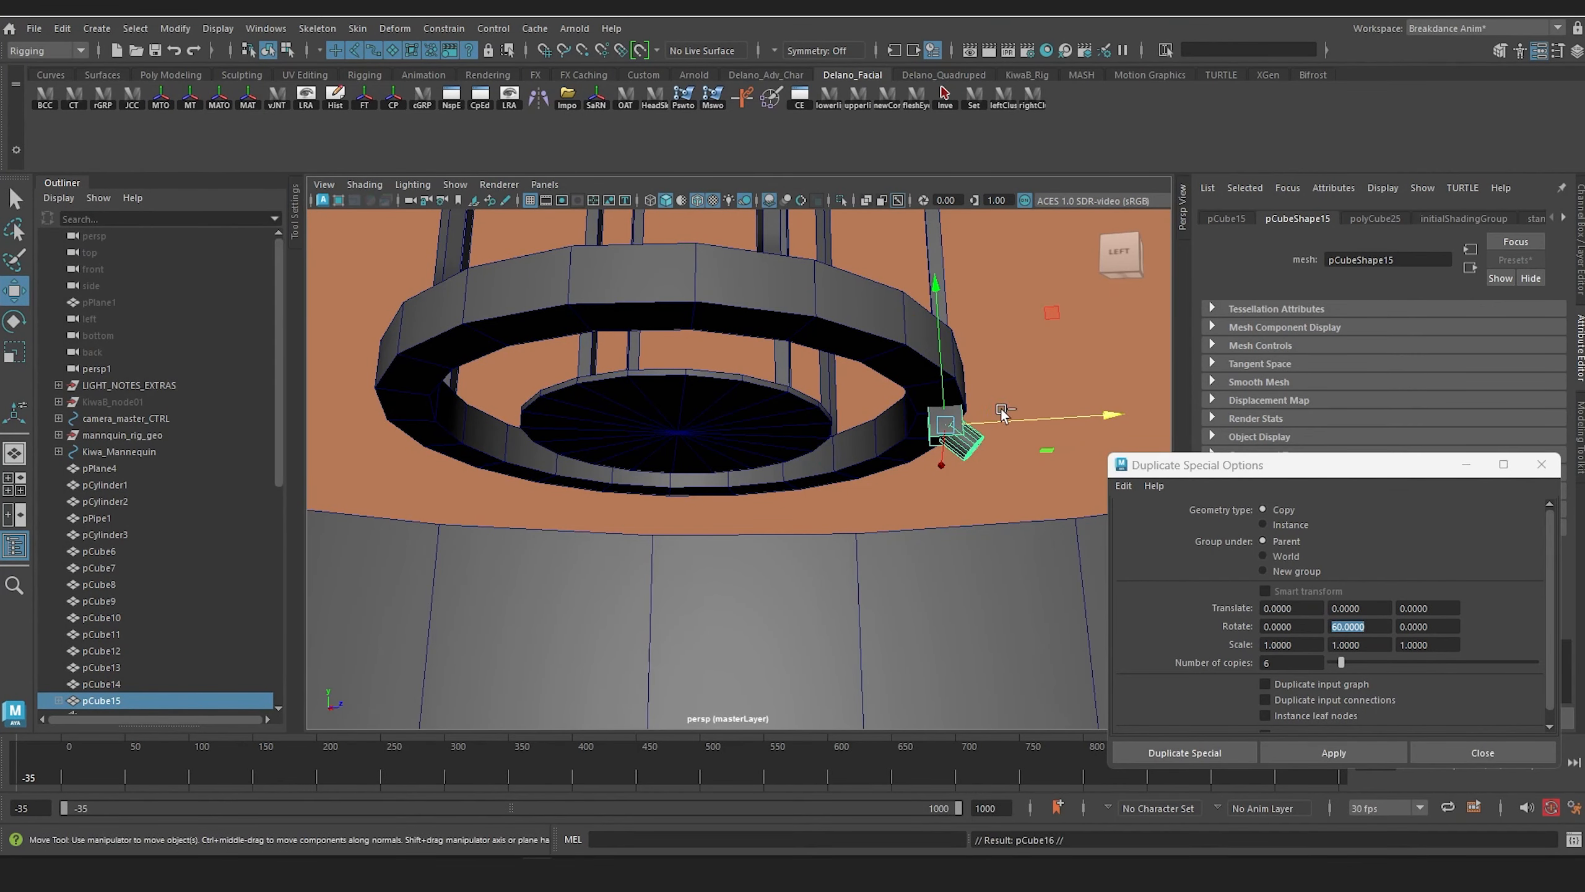
Step: Place a duplicate of the ring fixture under the inner disc, rotated to face the opposite way, with its pivot near the centre
key("ctrl+shift+d")
key("e")
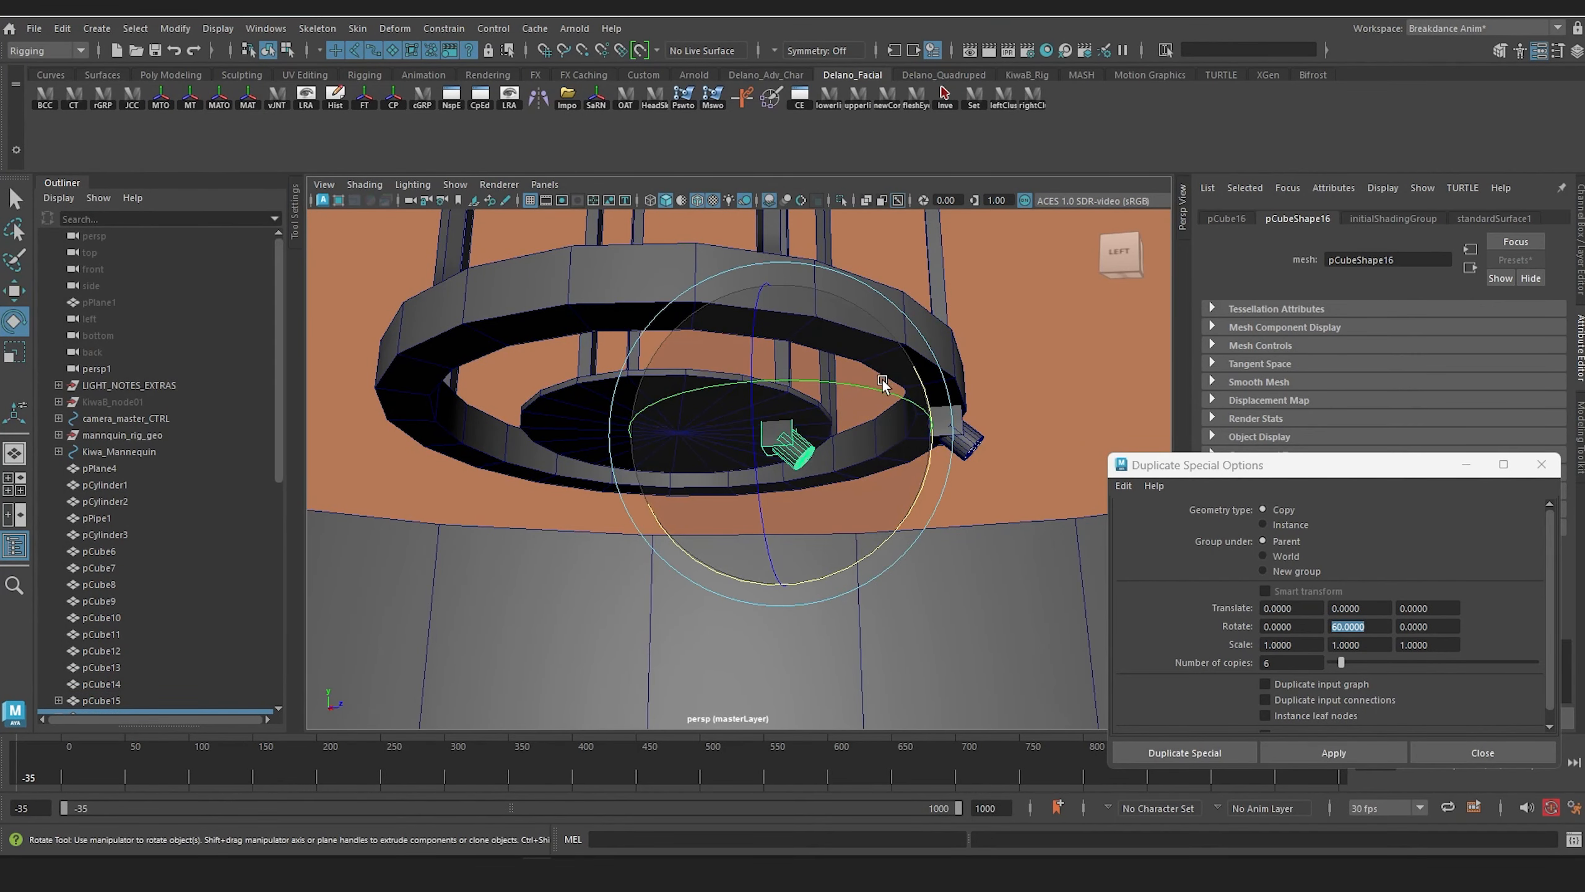
left_click_drag(884, 382, 503, 459)
key("w")
key("d")
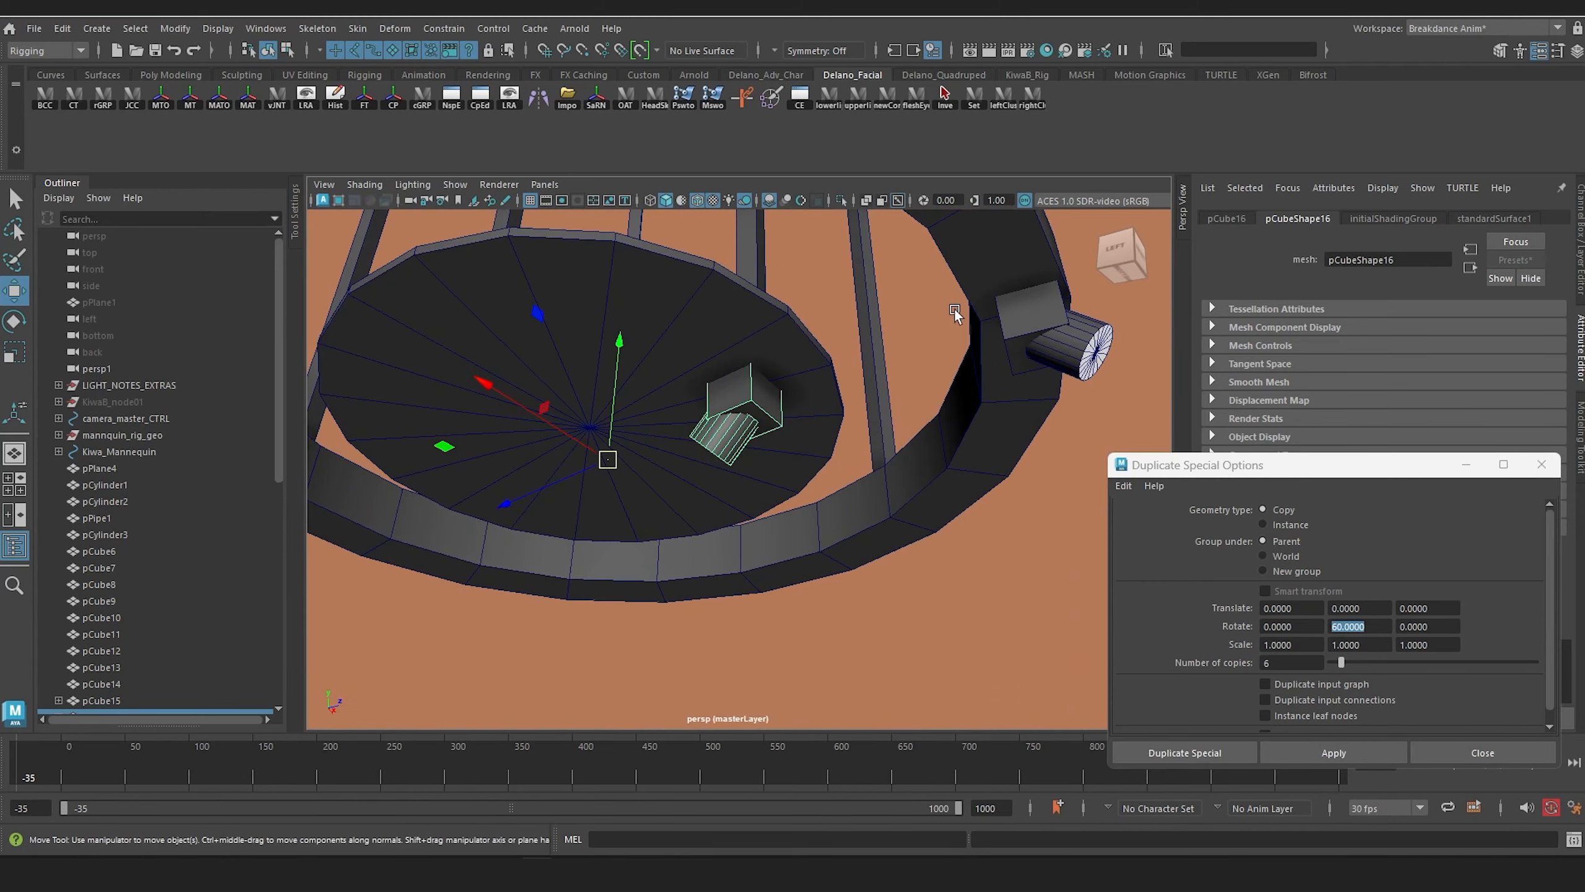
Step: Move the pivot of the original ring fixture to roughly the centre of the inner disc
left_click(996, 325)
left_click_drag(997, 325, 677, 431, "alt")
key("d")
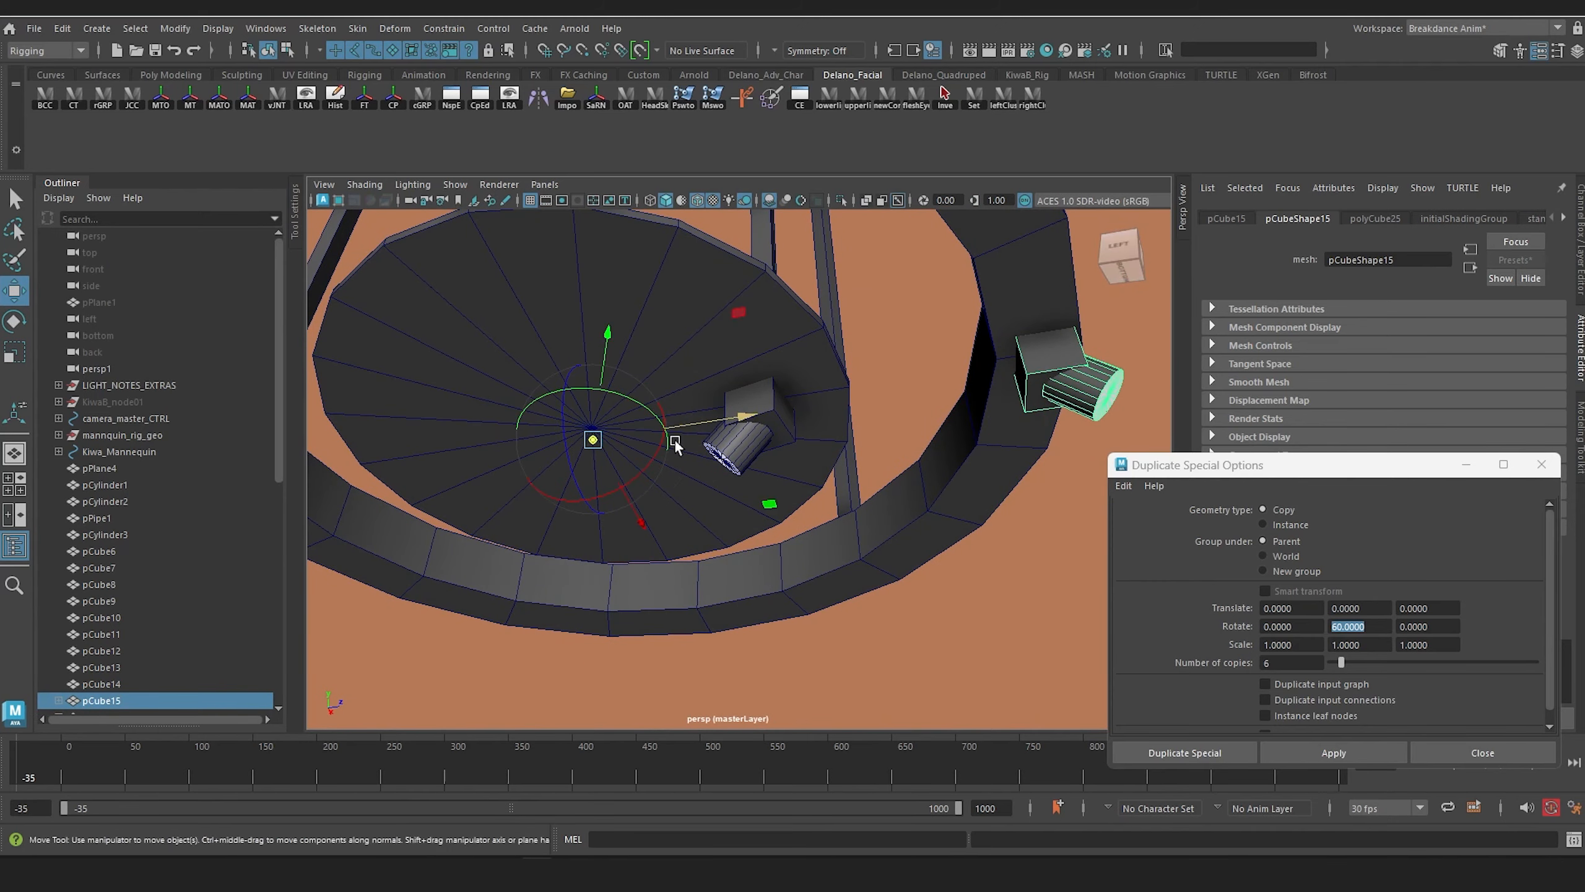
Step: In the top view, align the ring fixture's pivot with the exact centre of the circular stage
key("space")
left_click(643, 468)
left_click_drag(585, 484, 577, 464)
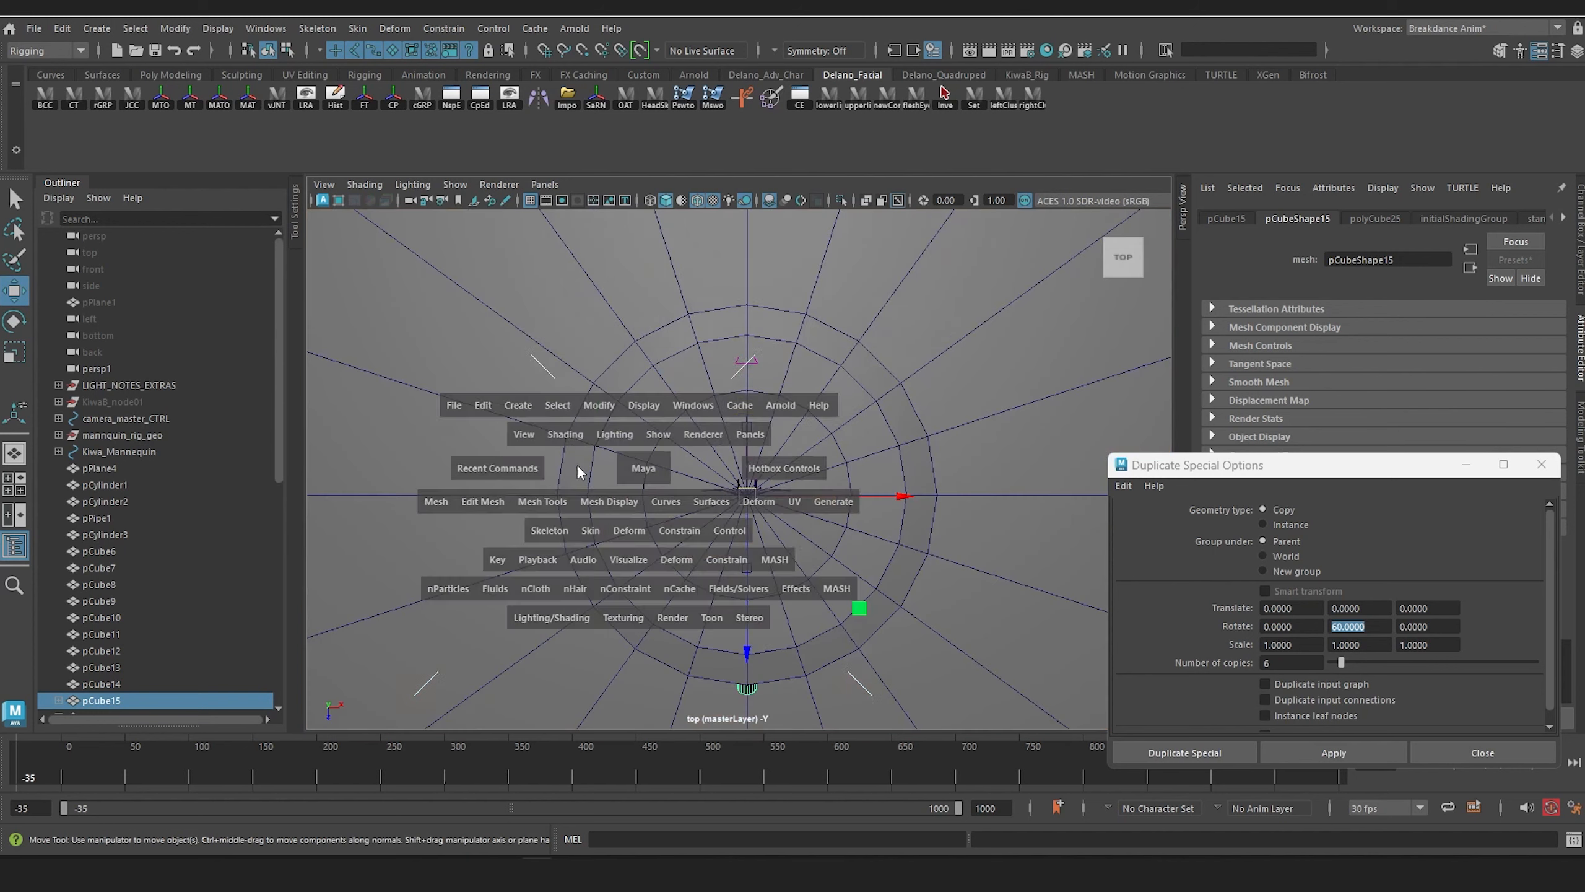
scroll(766, 530, "up", 7)
scroll(806, 520, "down", 9)
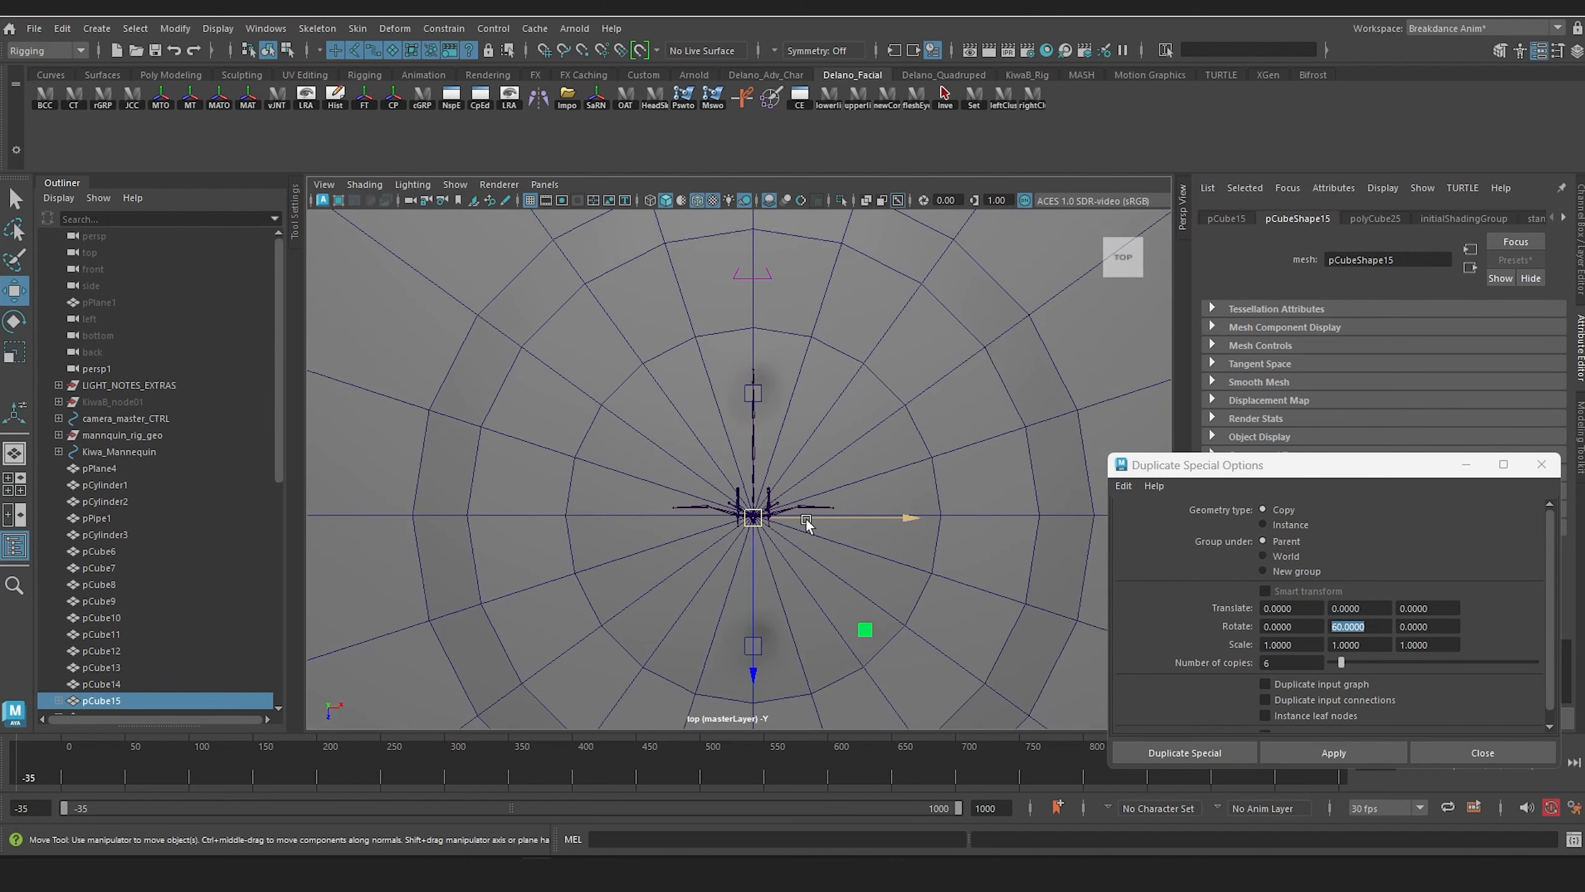
middle_click_drag(806, 505, 805, 444, "alt")
scroll(805, 444, "up", 8)
middle_click_drag(770, 389, 752, 618, "alt")
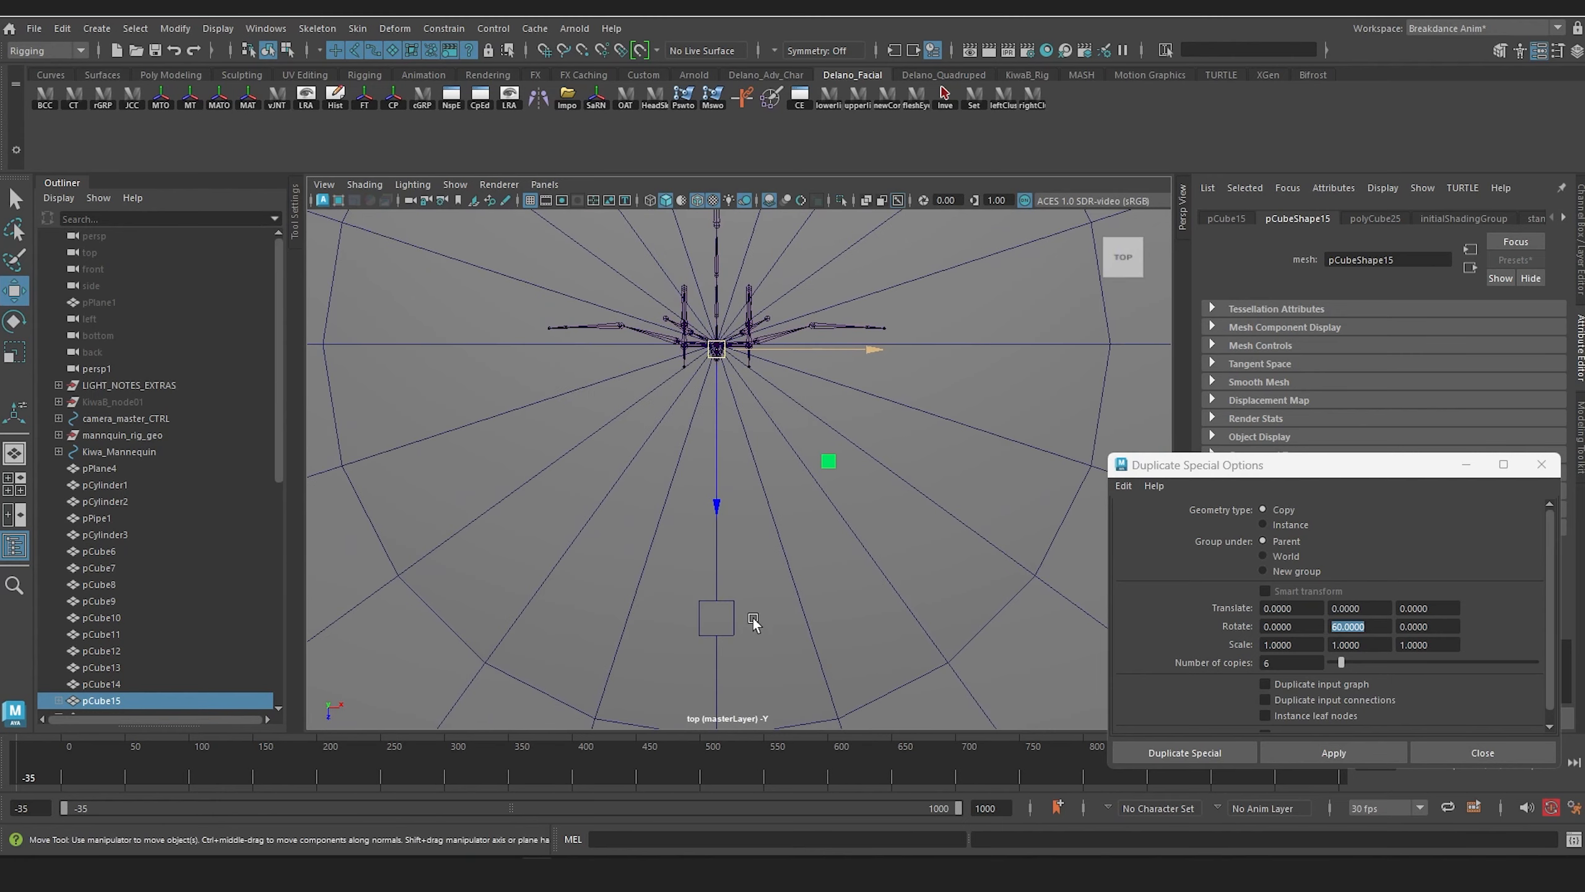
scroll(756, 494, "up", 2)
middle_click_drag(742, 426, 759, 538, "alt")
key("d")
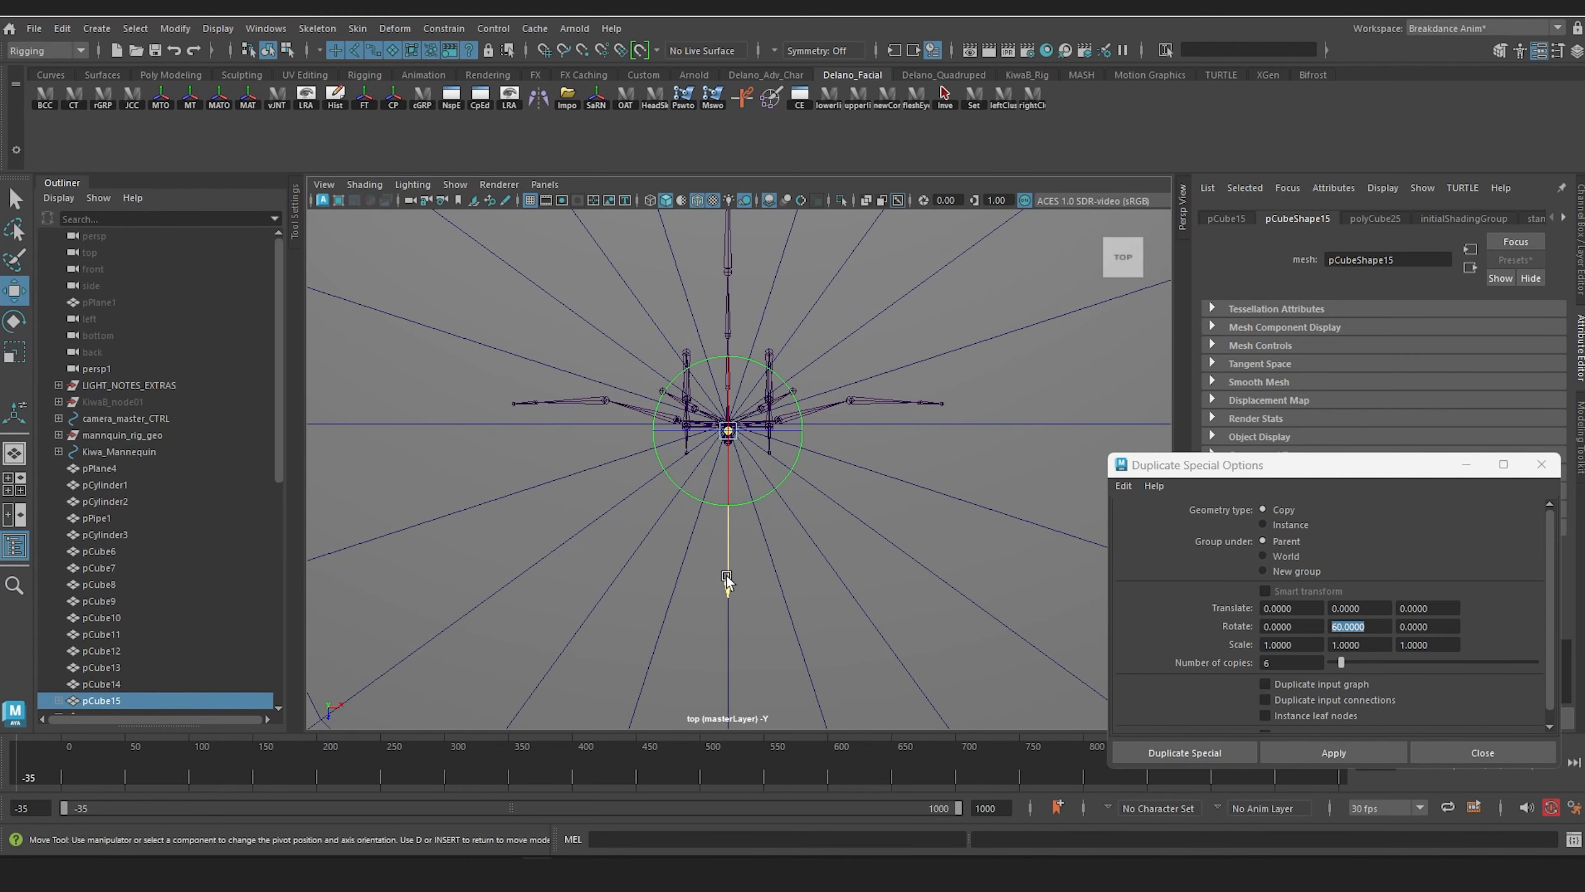
left_click_drag(725, 575, 723, 568)
key("d")
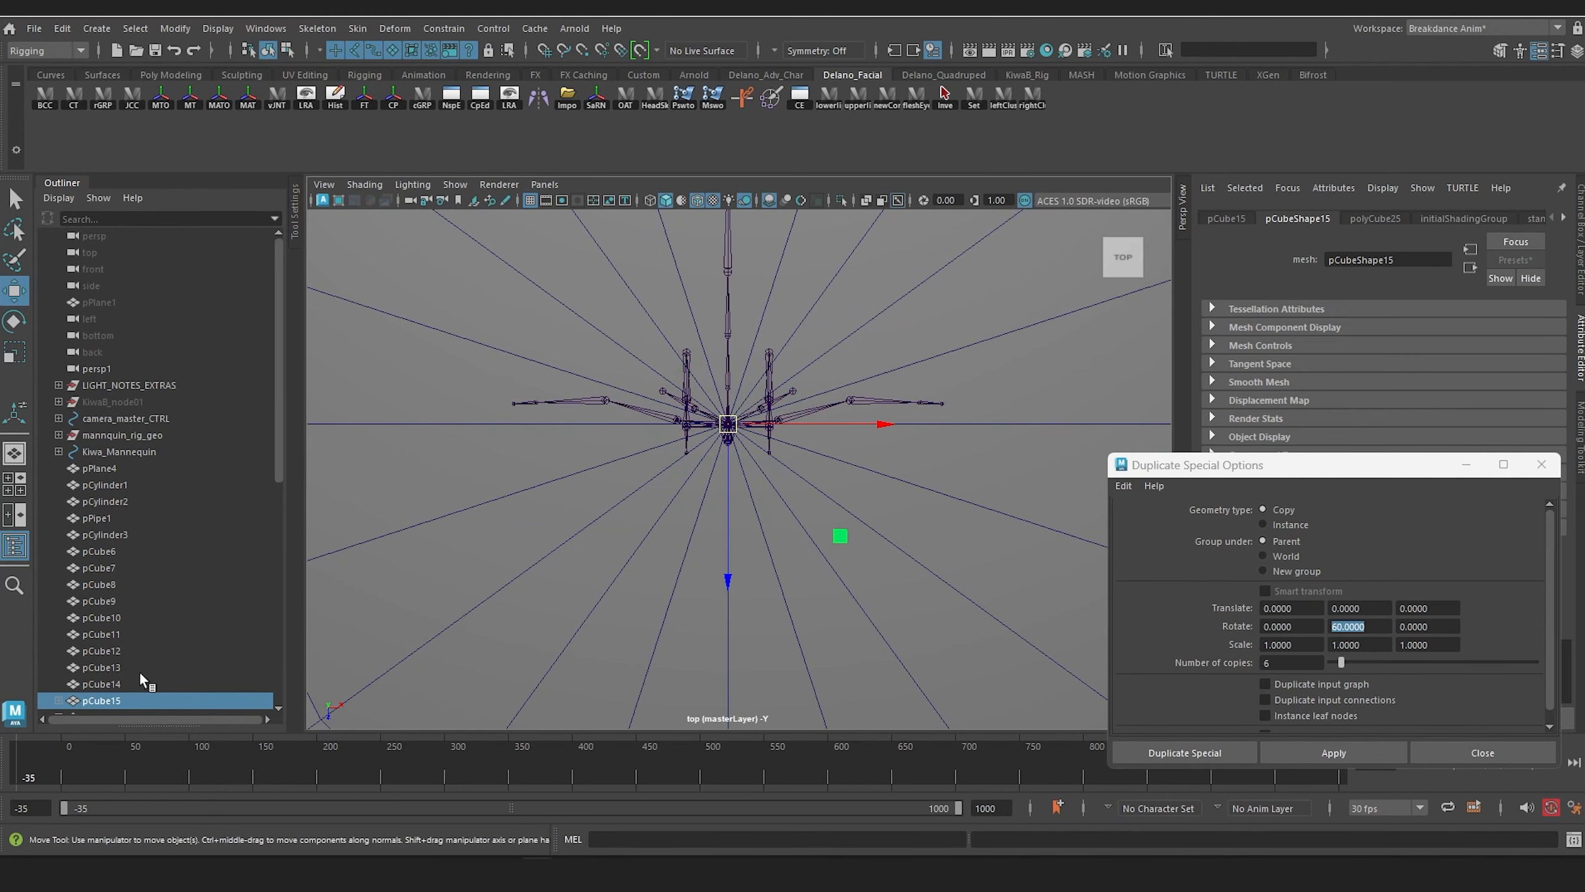
Step: Select the inner disc fixture, pCube16, and align its pivot with the centre of the stage in the top view
scroll(131, 672, "down", 2)
left_click(98, 586)
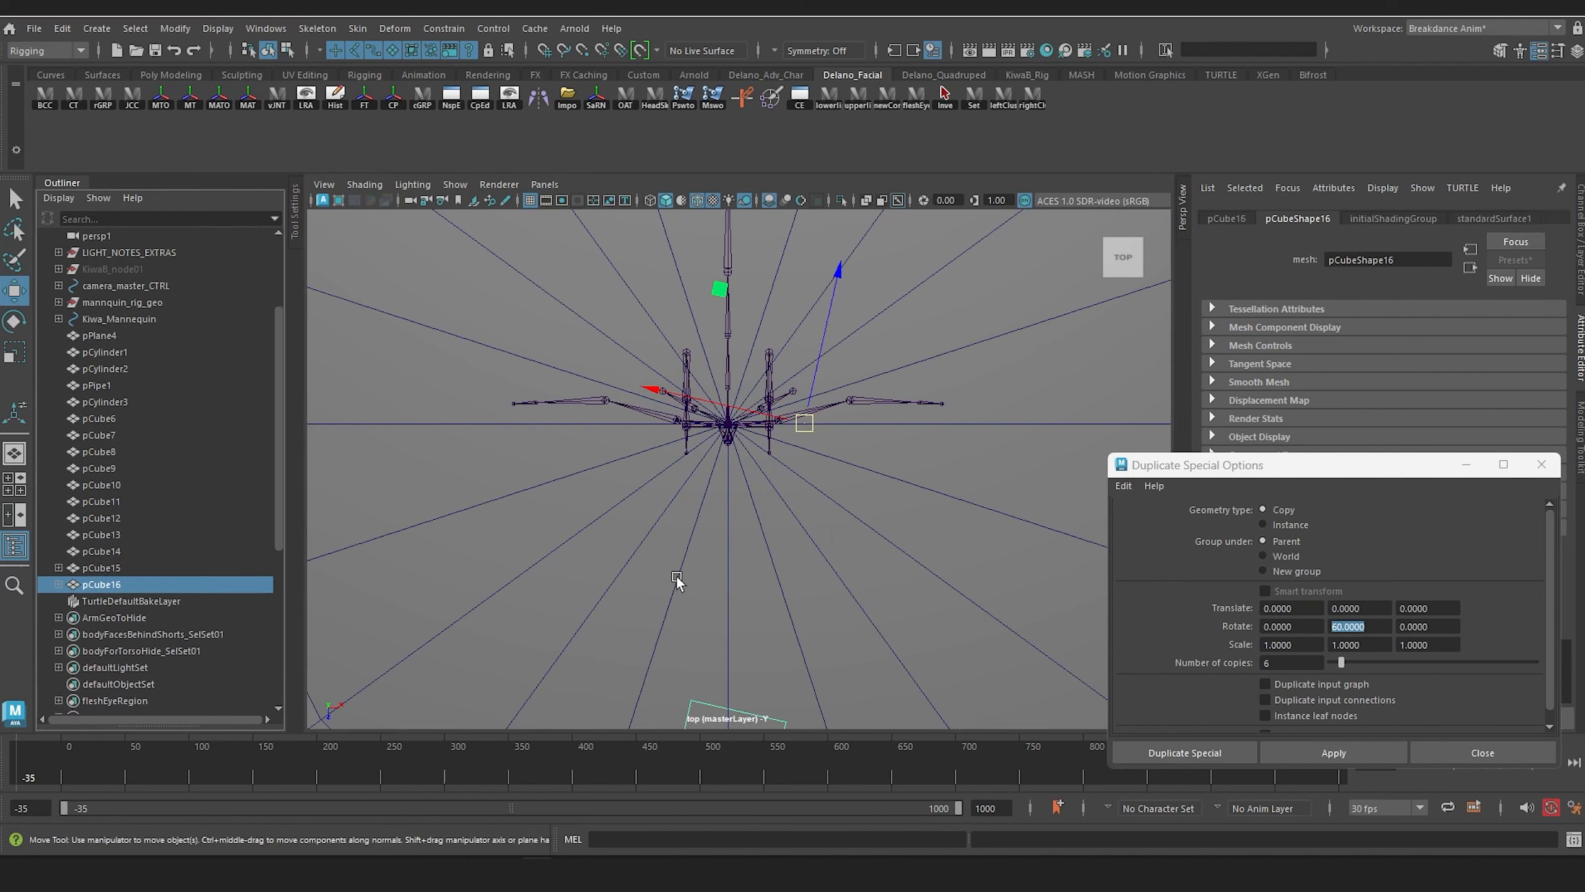
key("d")
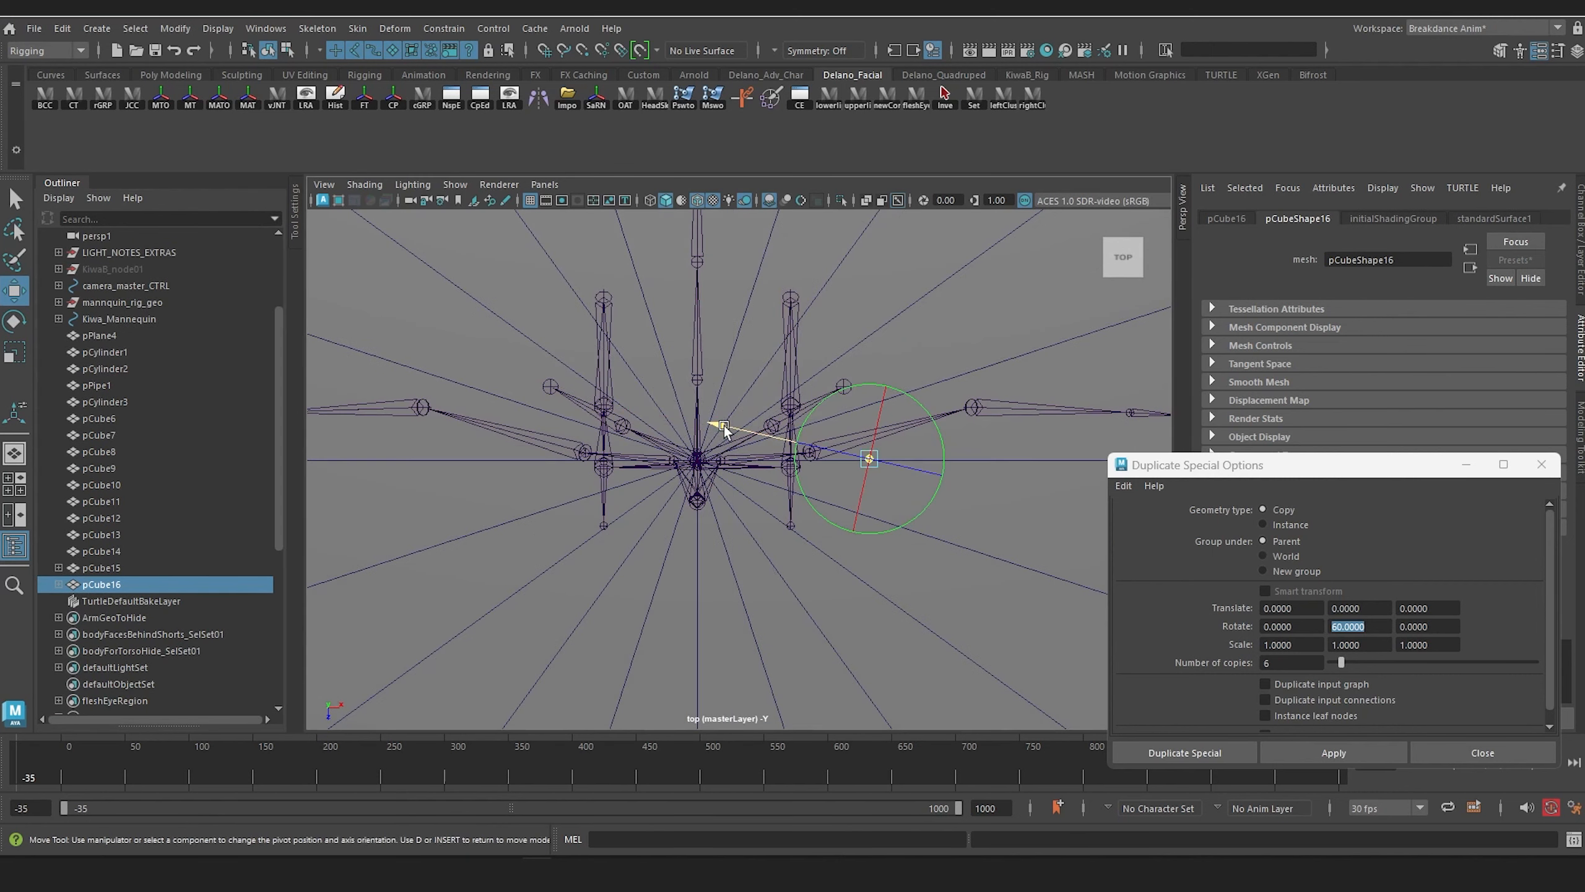
left_click_drag(719, 429, 557, 414)
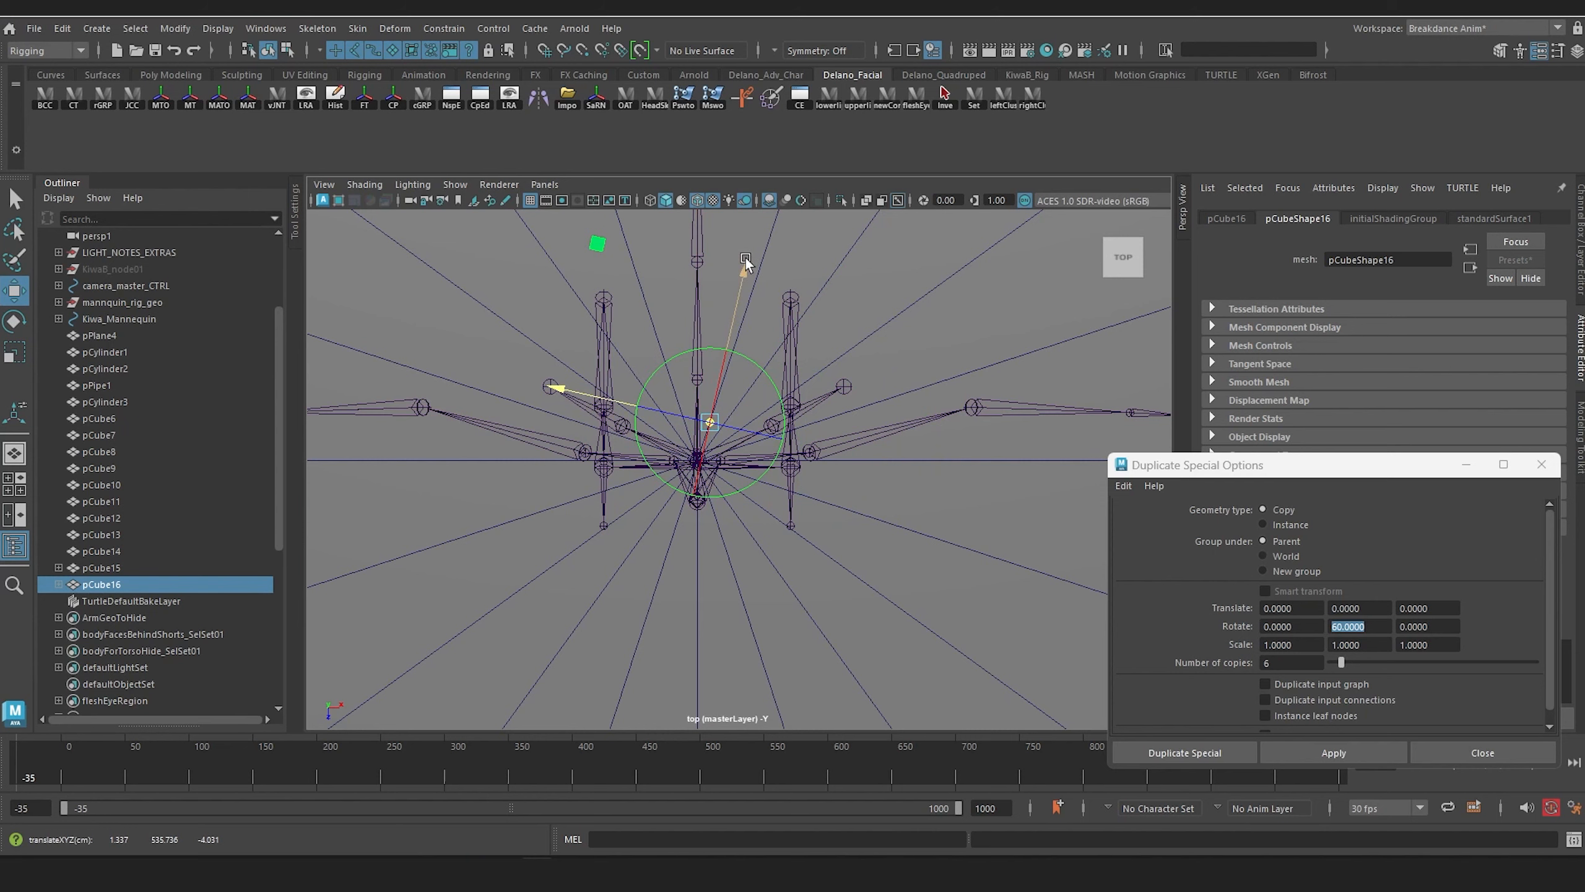
left_click_drag(746, 264, 745, 300)
key("d")
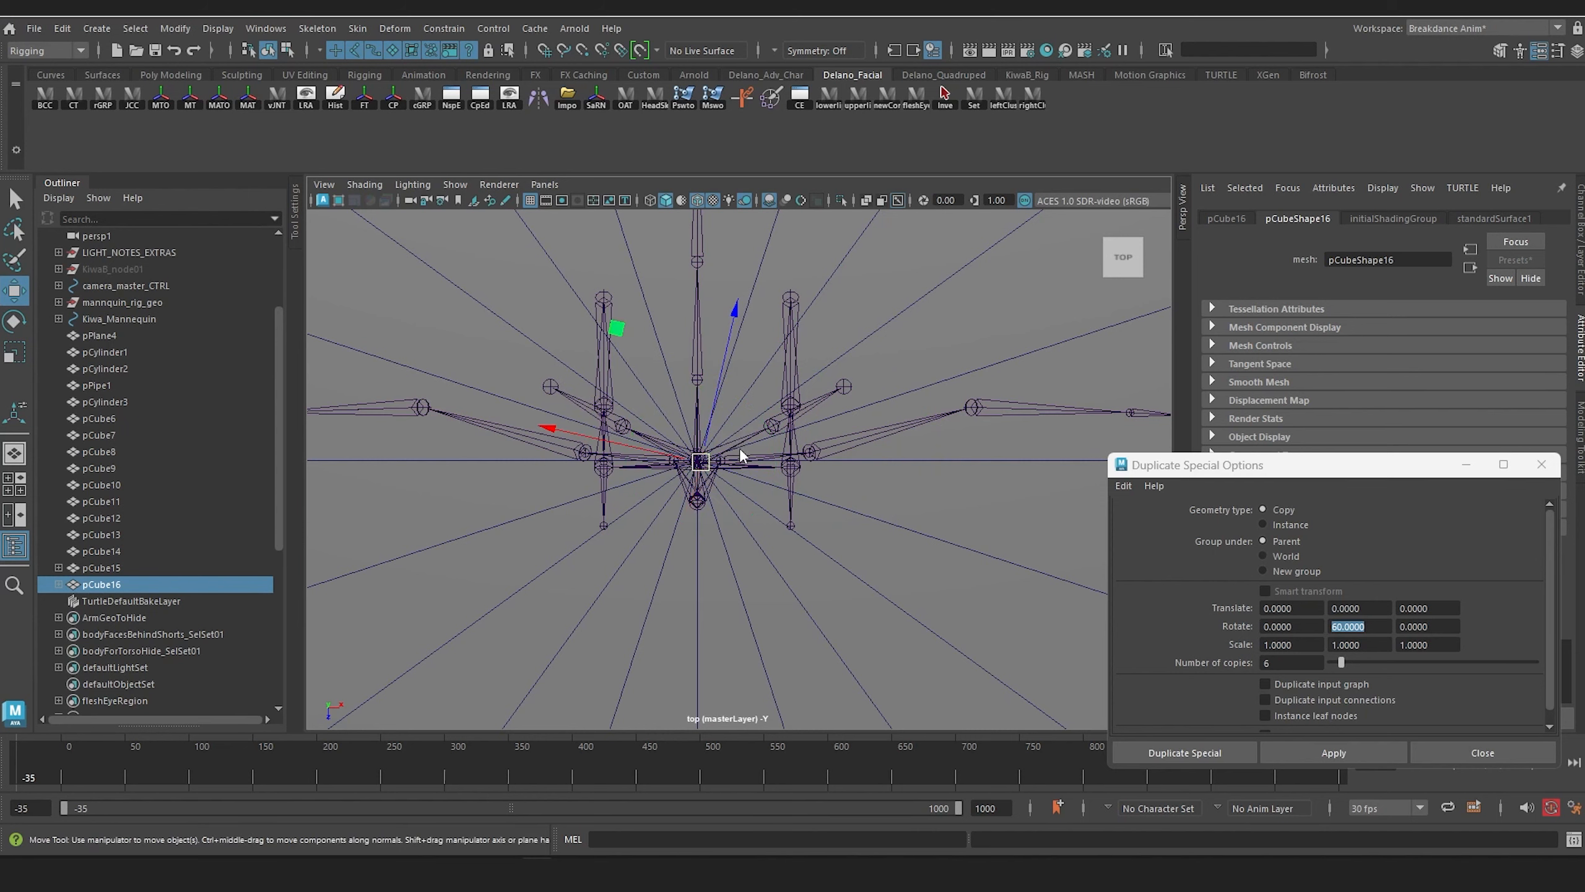
Step: In the perspective view, apply Duplicate Special to the disc fixture with a Y rotation of 130 and 2 copies
key("space")
left_click_drag(741, 451, 740, 424)
left_click_drag(742, 497, 727, 540, "alt")
scroll(728, 542, "up", 5)
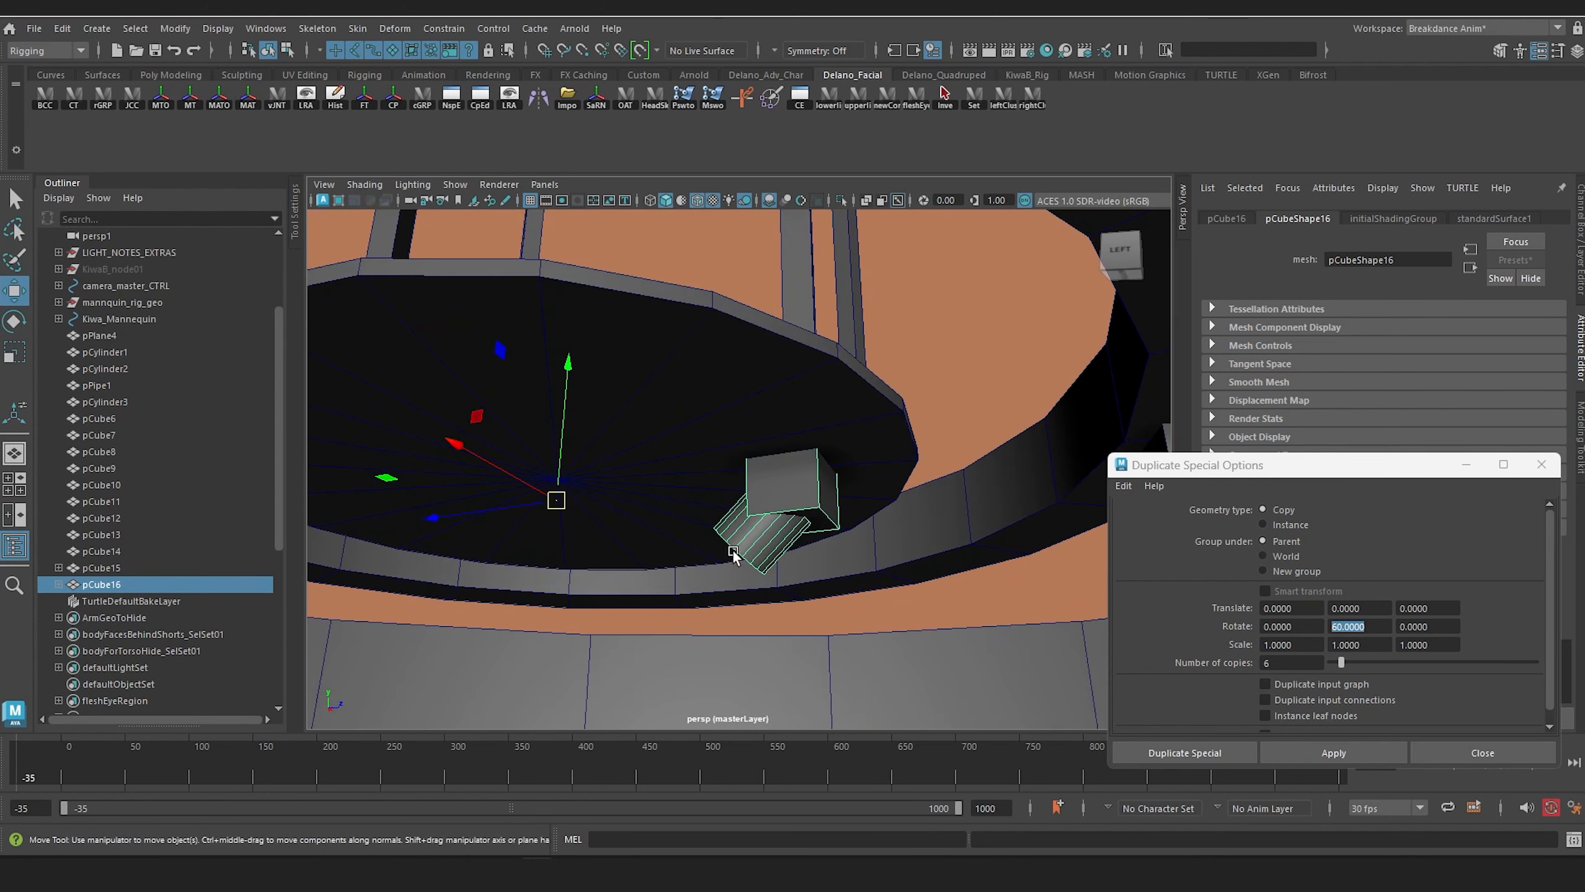
middle_click_drag(740, 524, 750, 450, "alt")
left_click_drag(750, 450, 746, 464, "alt")
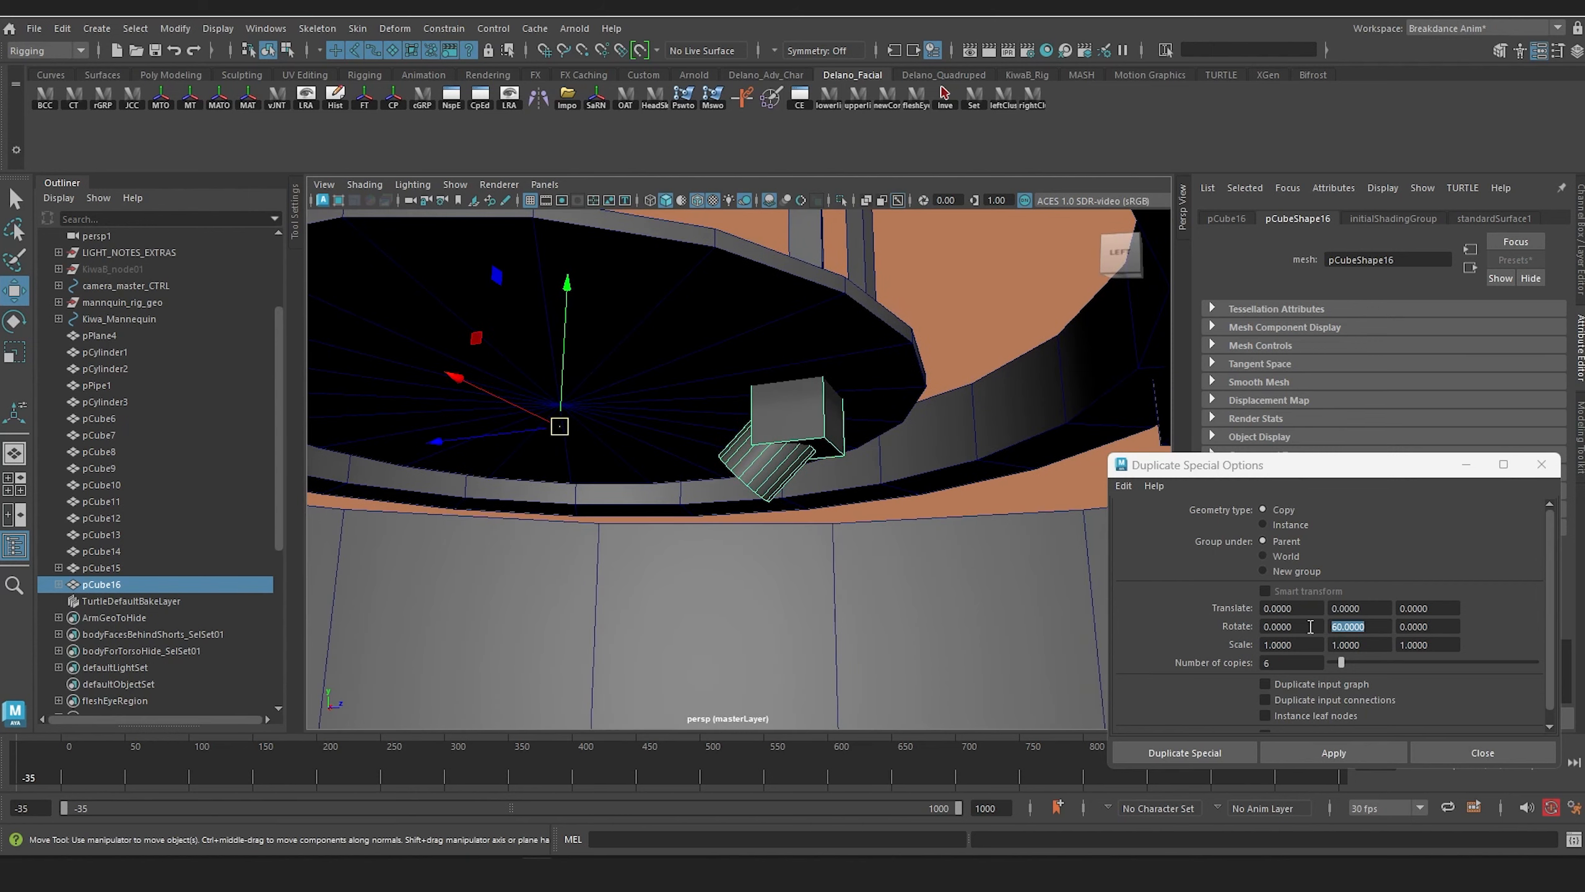
left_click_drag(668, 549, 740, 516, "alt")
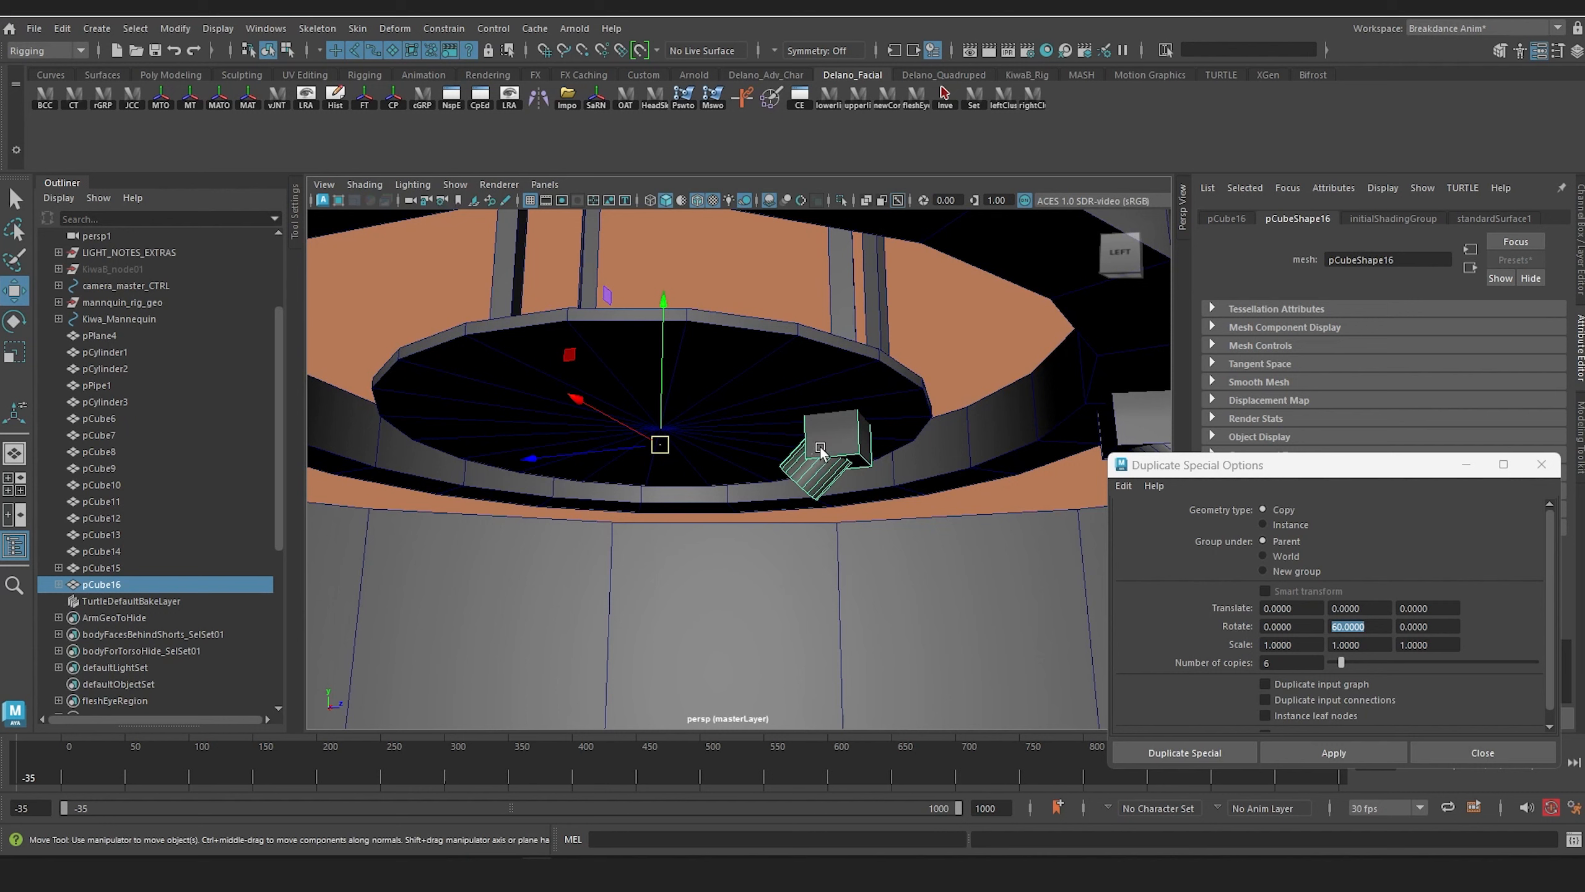
left_click(1378, 626)
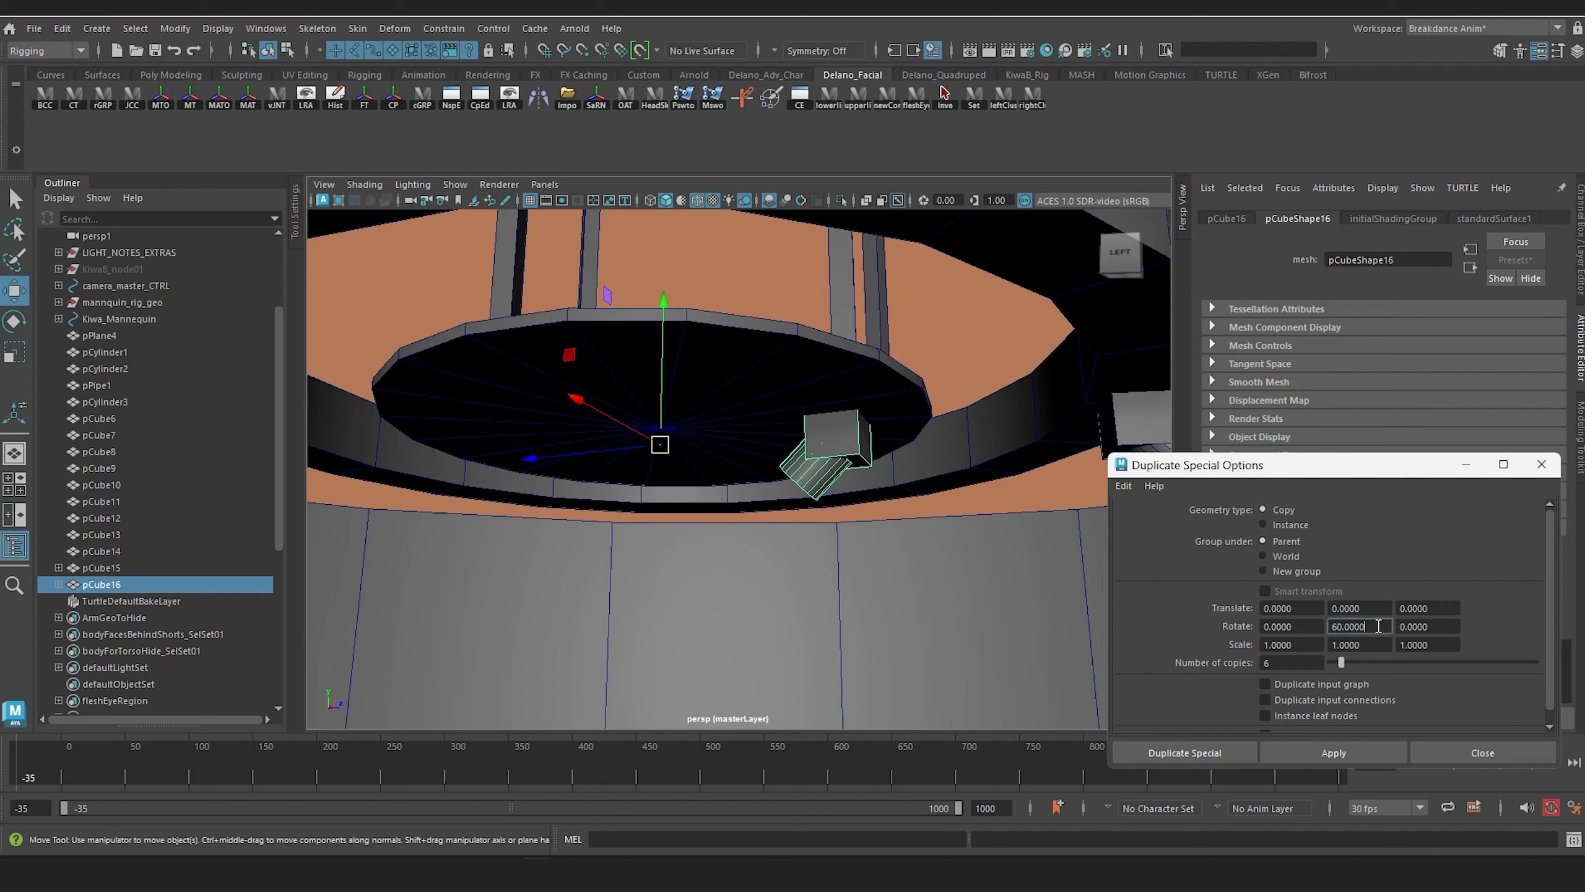
type("130")
key("Return")
left_click_drag(1340, 661, 1331, 660)
left_click(1334, 752)
Step: Undo the disc fixture duplication and reapply it with the 130-degree Y rotation and 2 copies
left_click_drag(1025, 660, 959, 607, "alt")
key("ctrl+z")
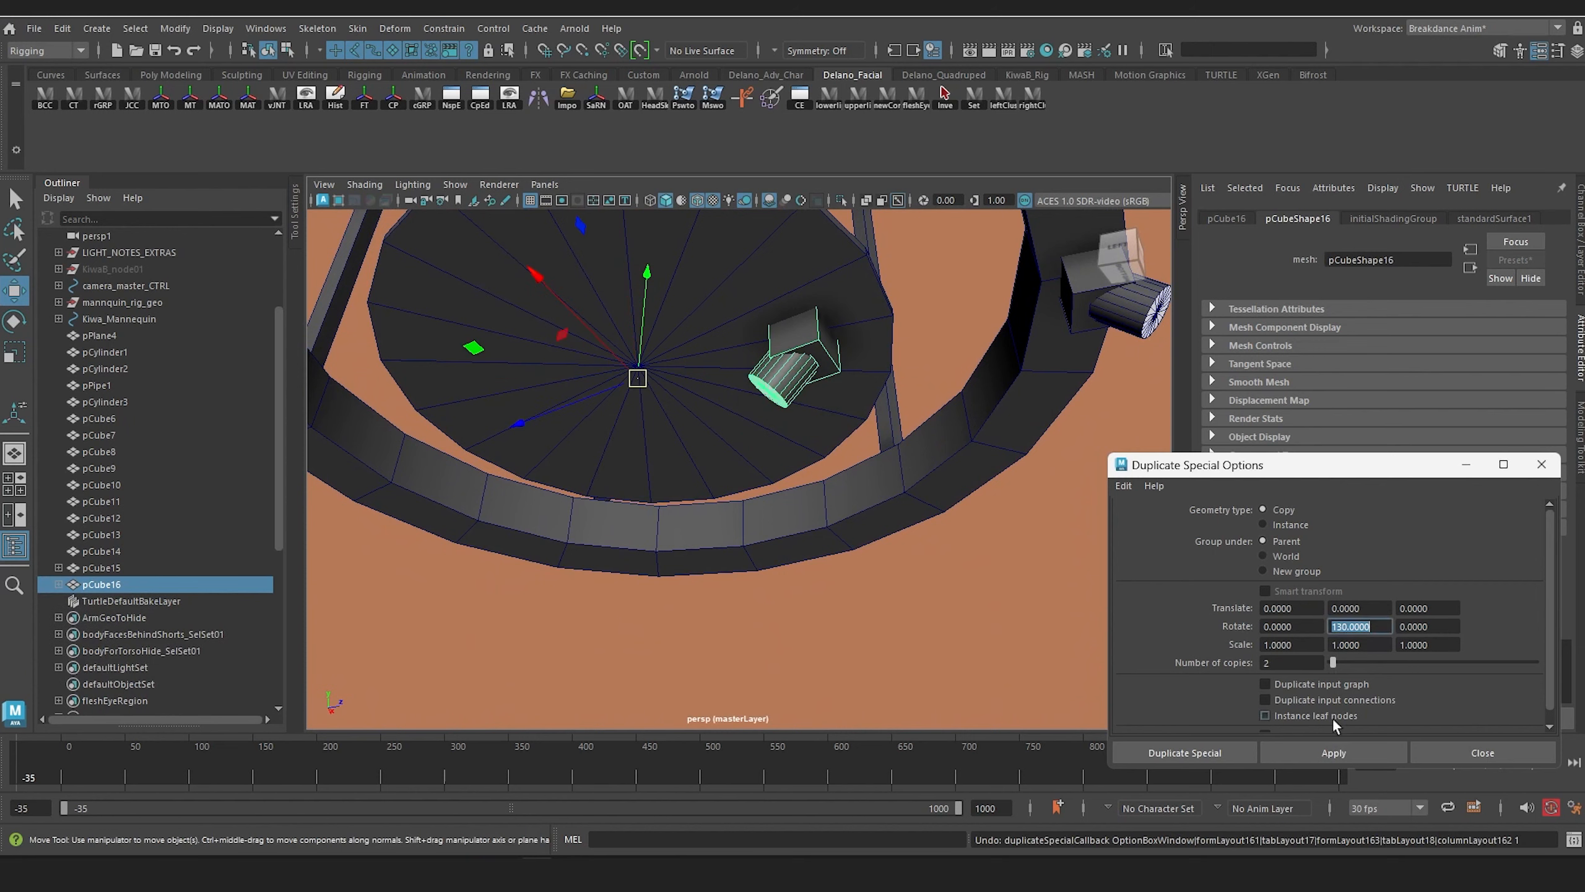
left_click(1334, 752)
left_click_drag(898, 512, 852, 576, "alt")
right_click_drag(852, 576, 817, 528, "alt")
Step: Select the ring fixture, pCube15, and apply Duplicate Special with a Y rotation of 80 and 5 copies
left_click(869, 491)
middle_click_drag(871, 499, 886, 459, "alt")
right_click_drag(886, 459, 892, 481, "alt")
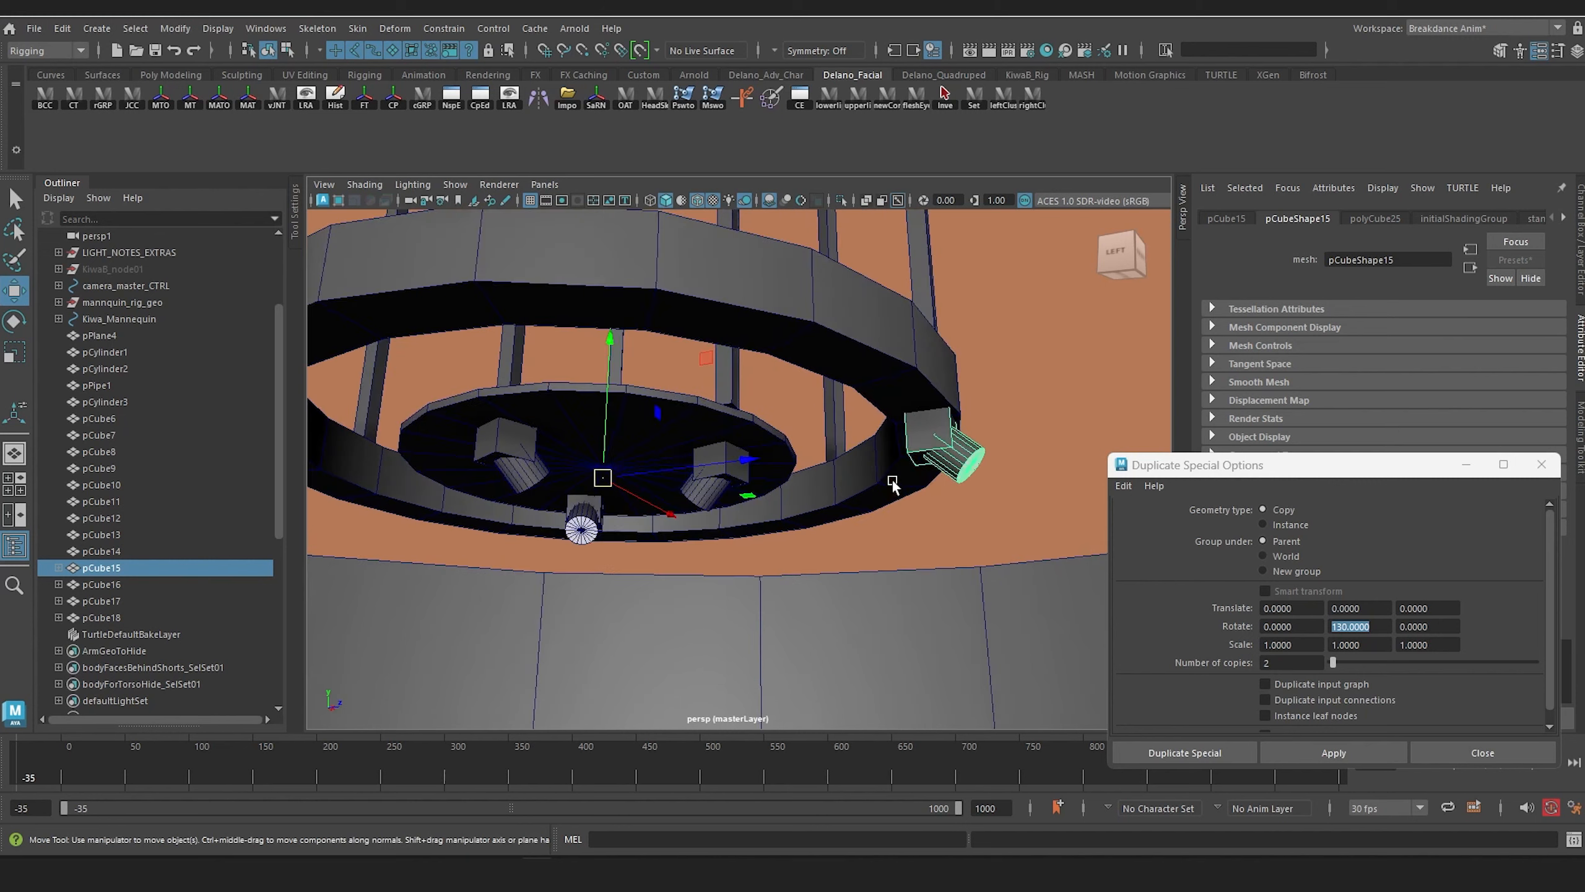
mouse_move(892, 482)
left_mouse_down("alt")
mouse_move(868, 484)
mouse_move(878, 469)
left_mouse_up("alt")
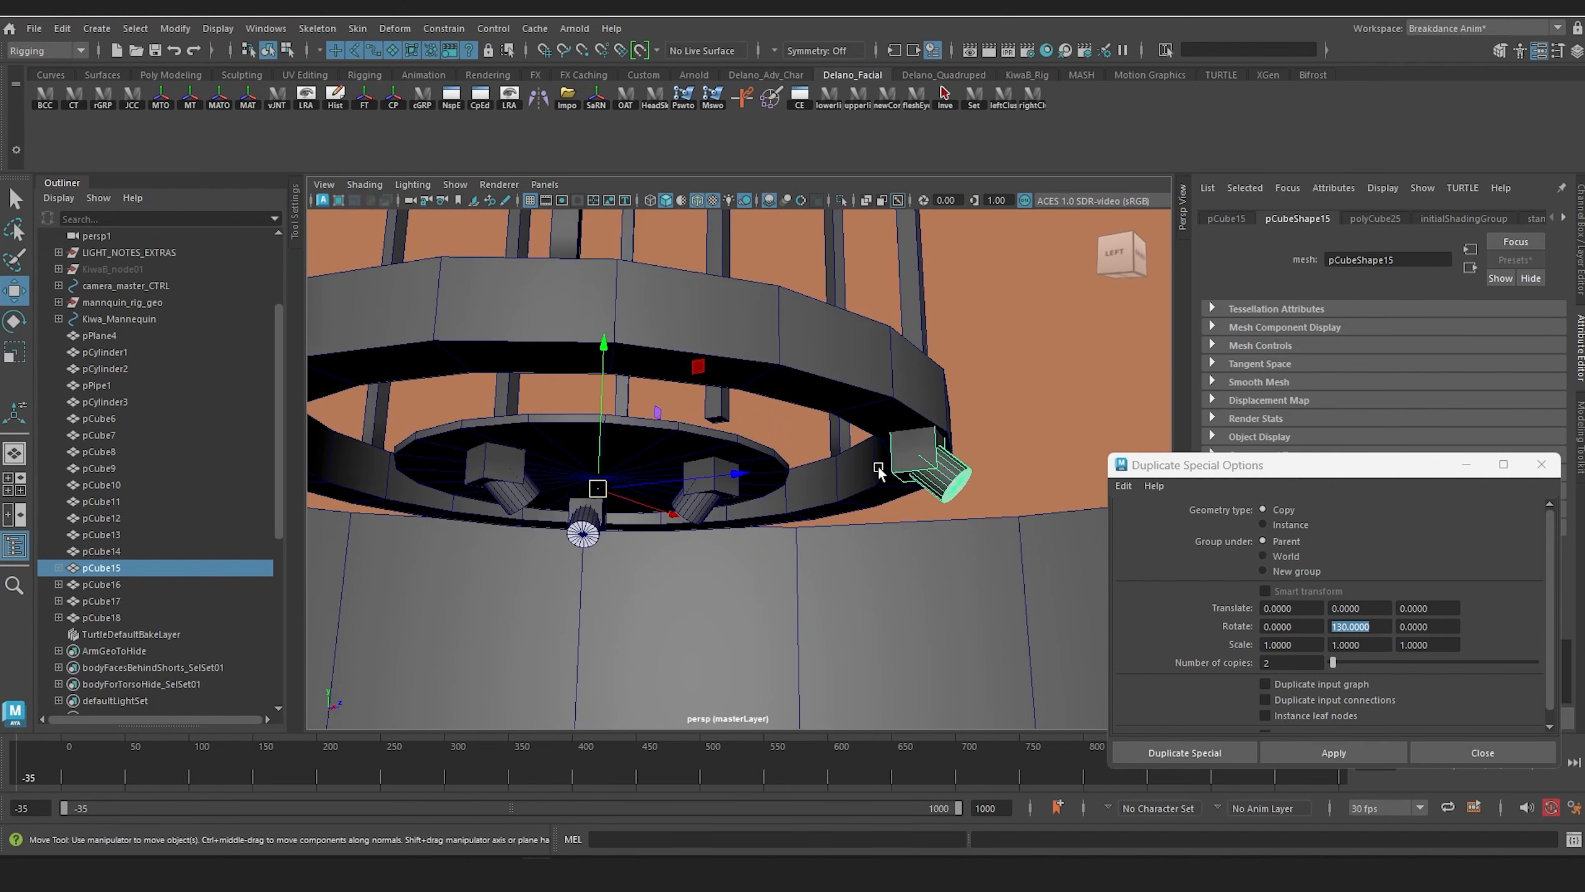
left_click(1376, 626)
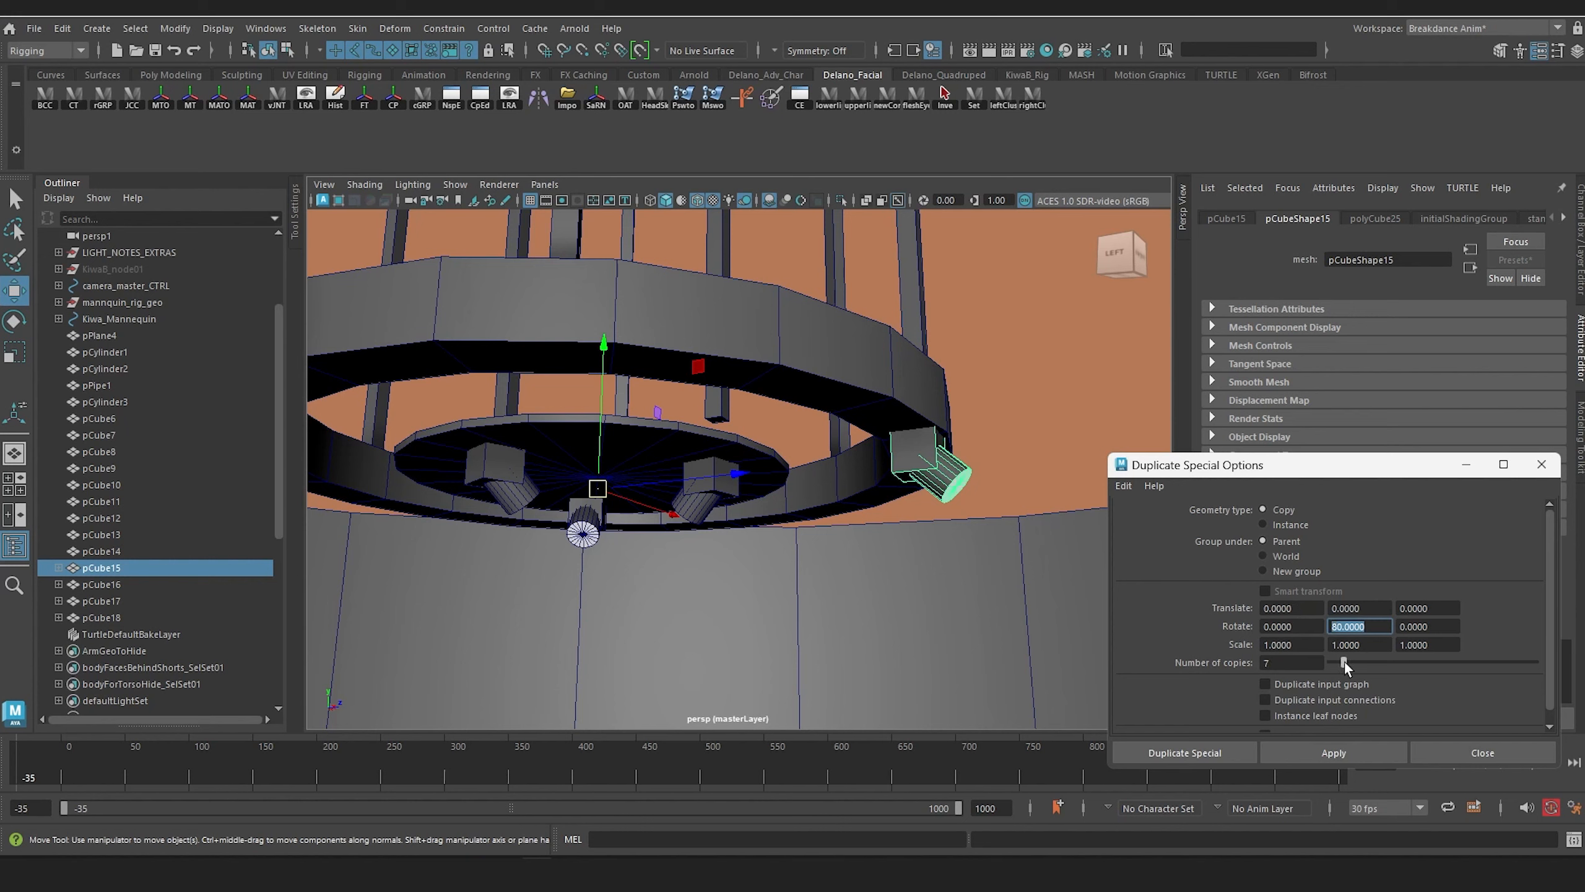
left_click_drag(1341, 662, 1340, 661)
right_click_drag(681, 588, 708, 492, "alt")
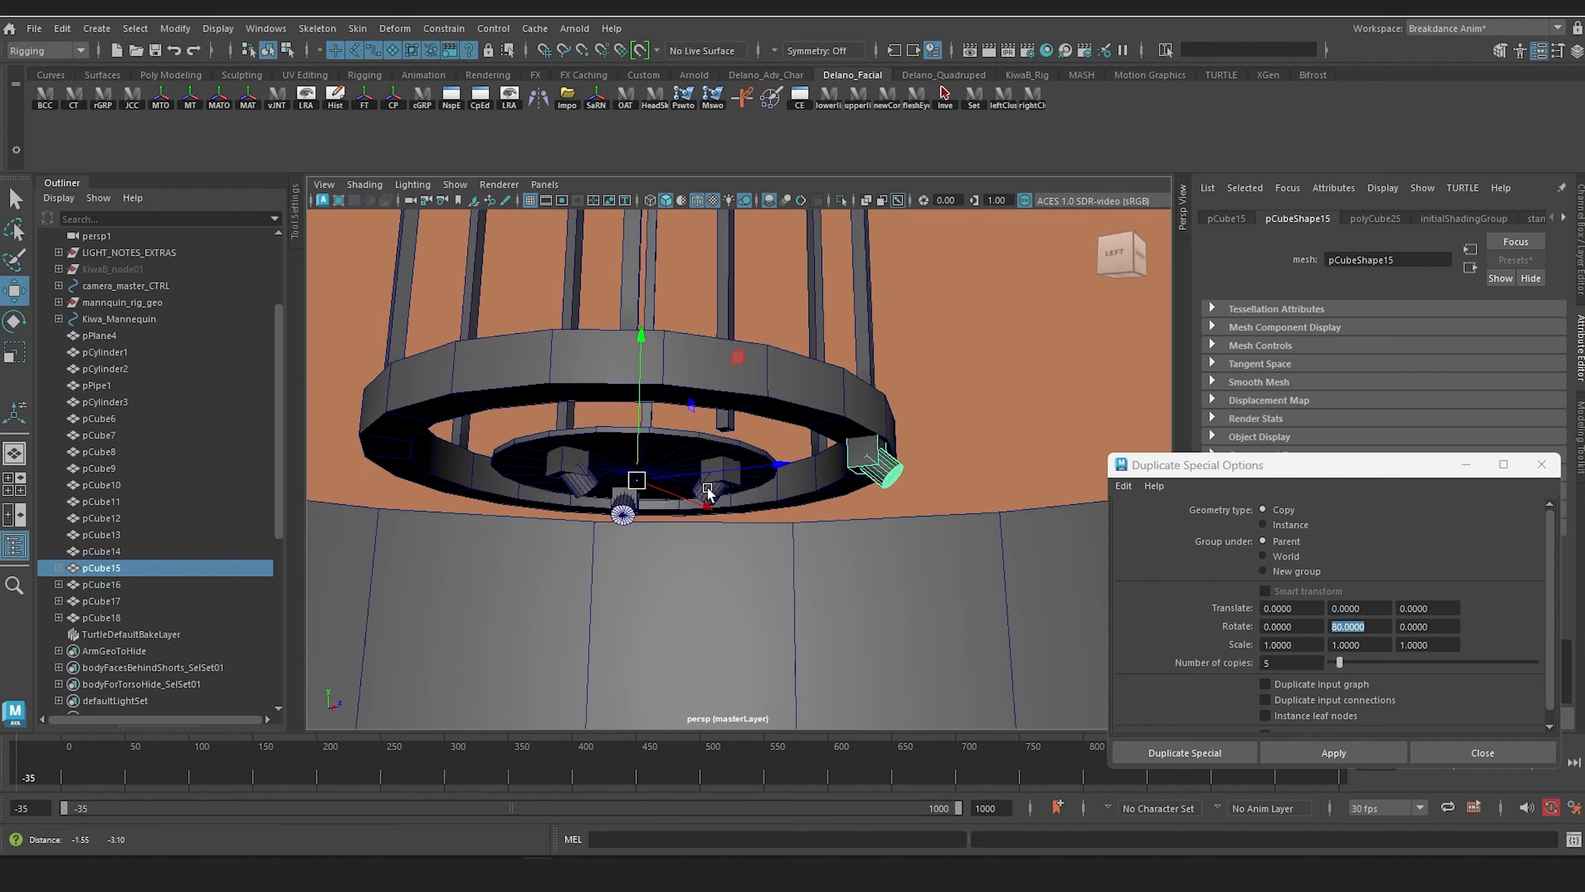
left_click_drag(735, 522, 750, 491, "alt")
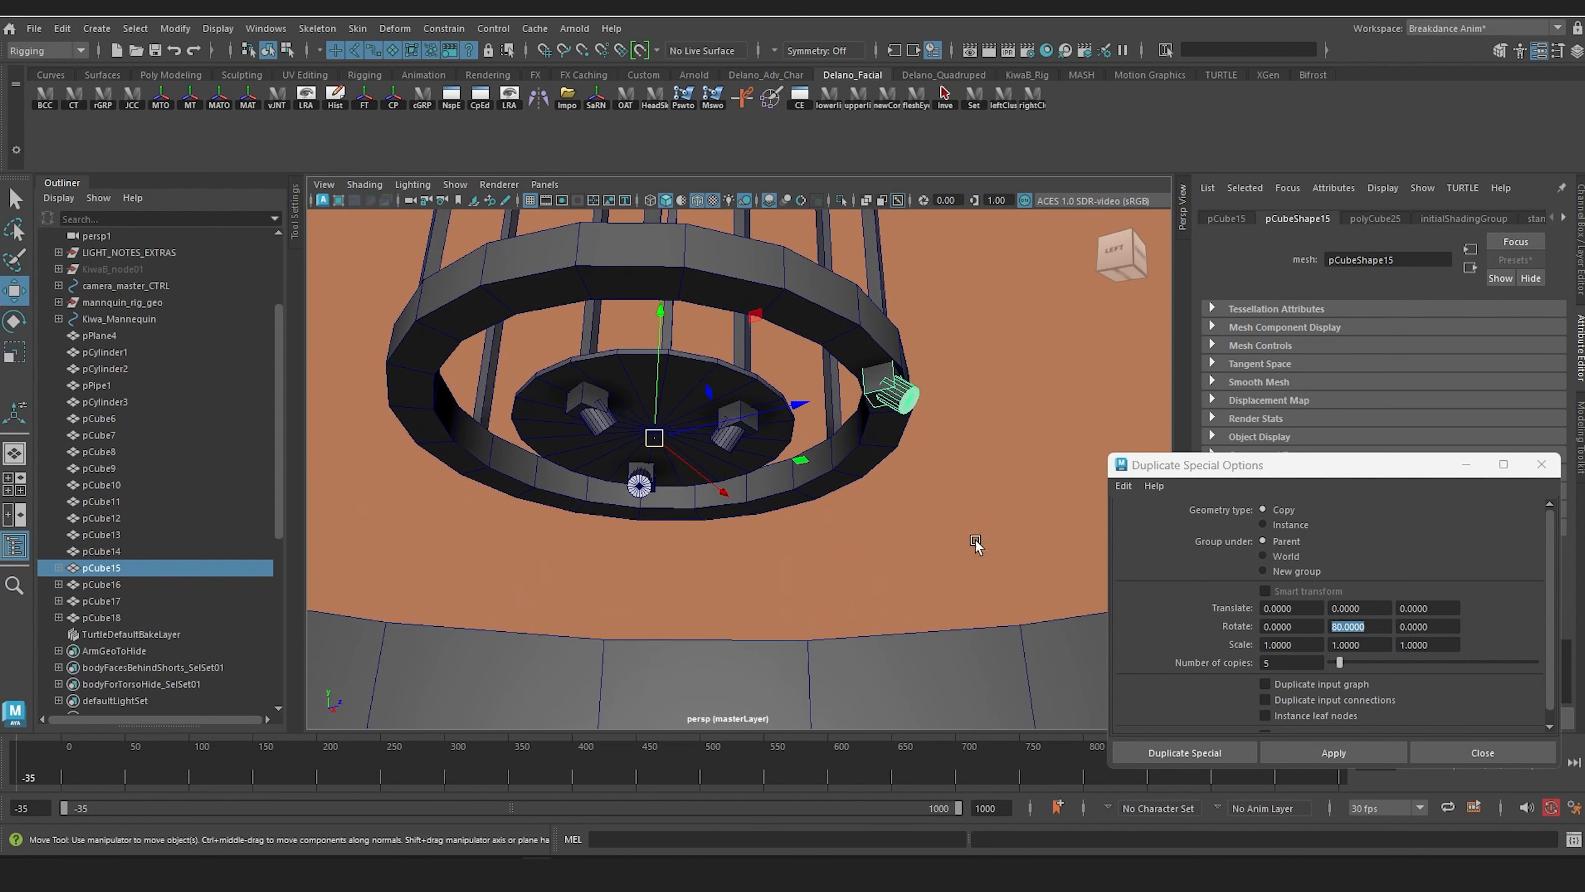
left_click(1353, 751)
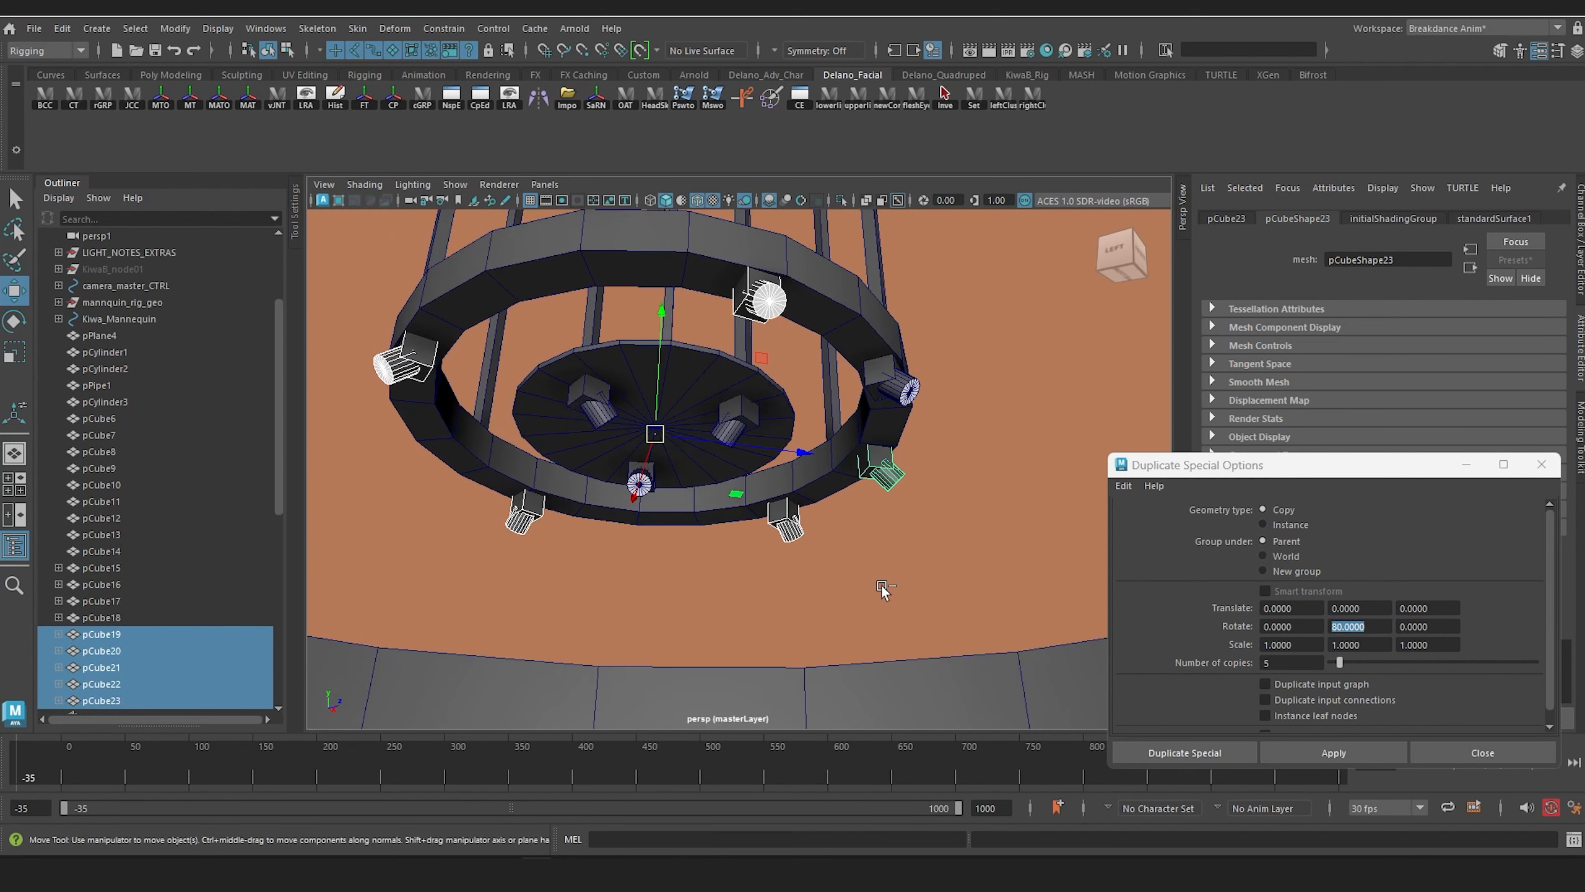
Step: Undo the ring fixture duplication and reapply it with the 80-degree Y rotation and 4 copies
key("ctrl+z")
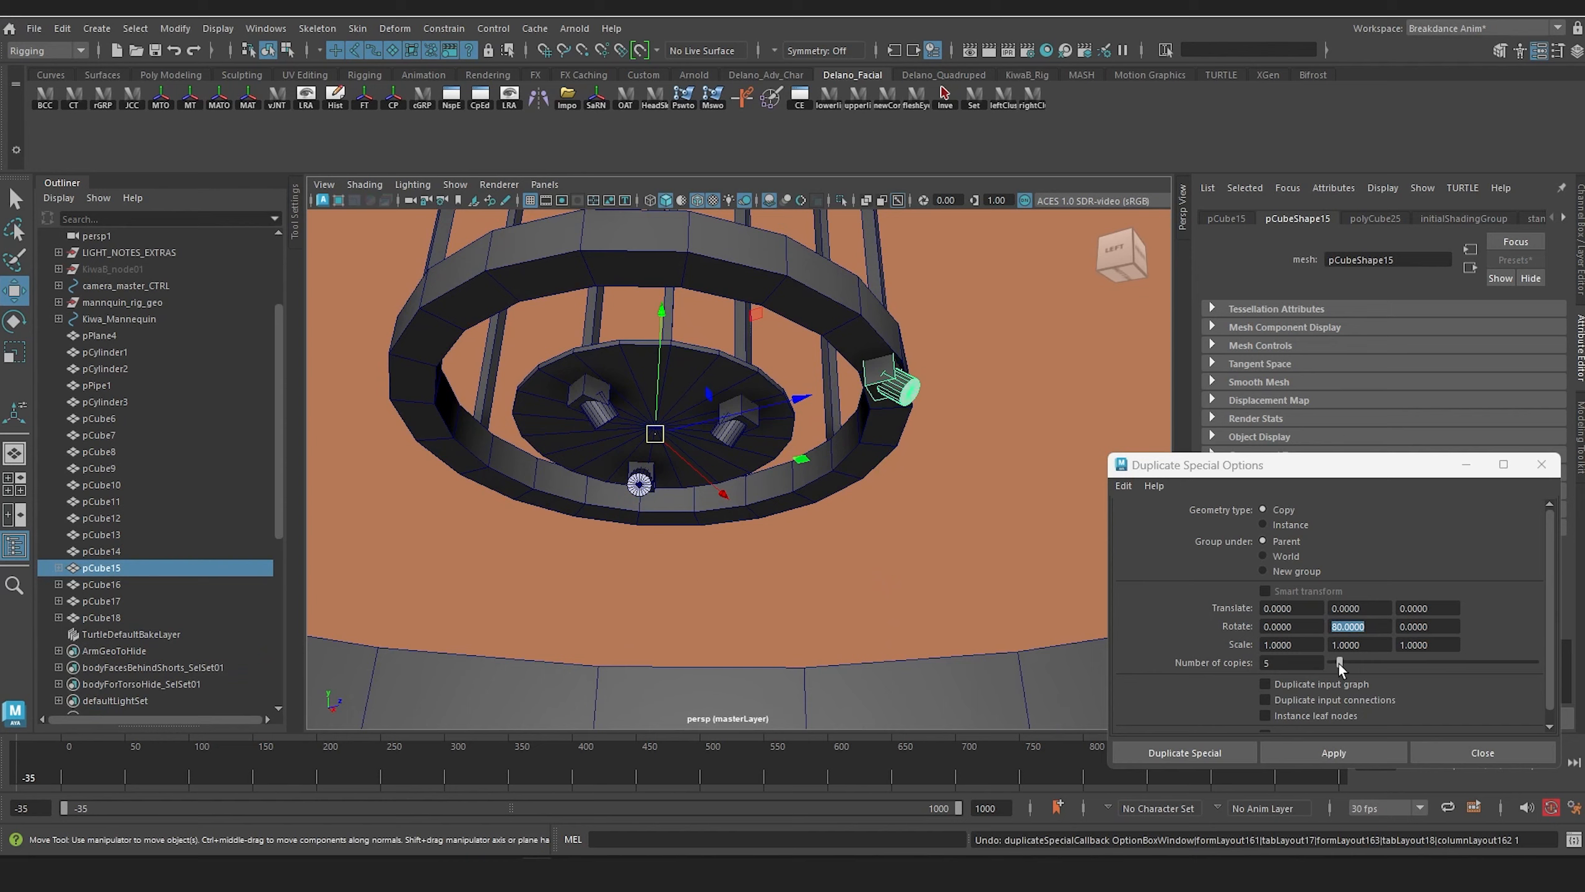
left_click(1329, 752)
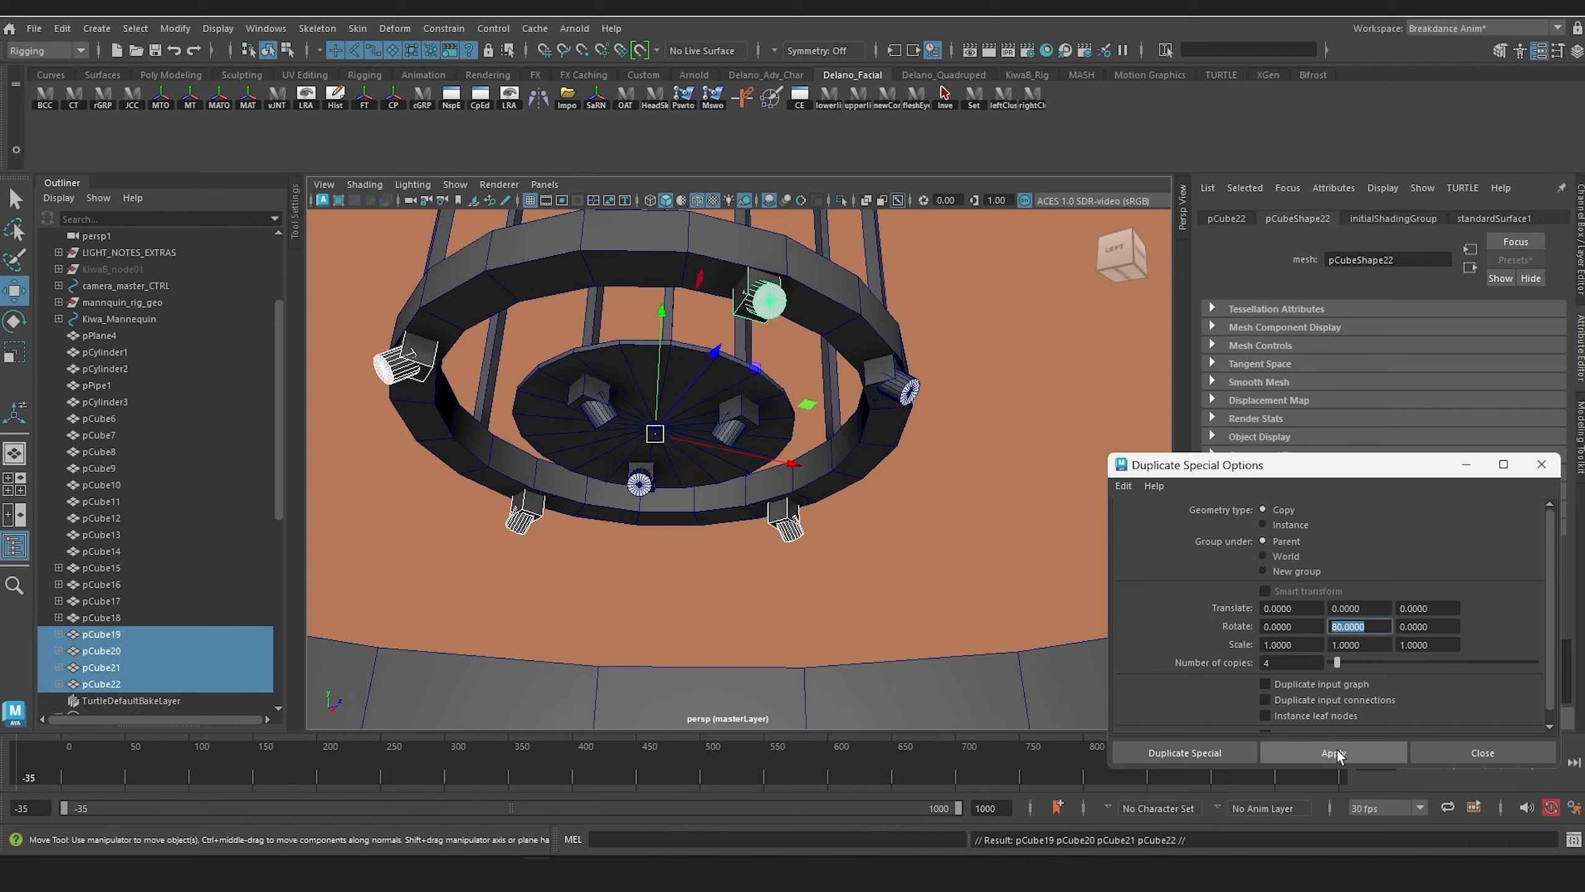
left_click_drag(860, 488, 758, 426, "alt")
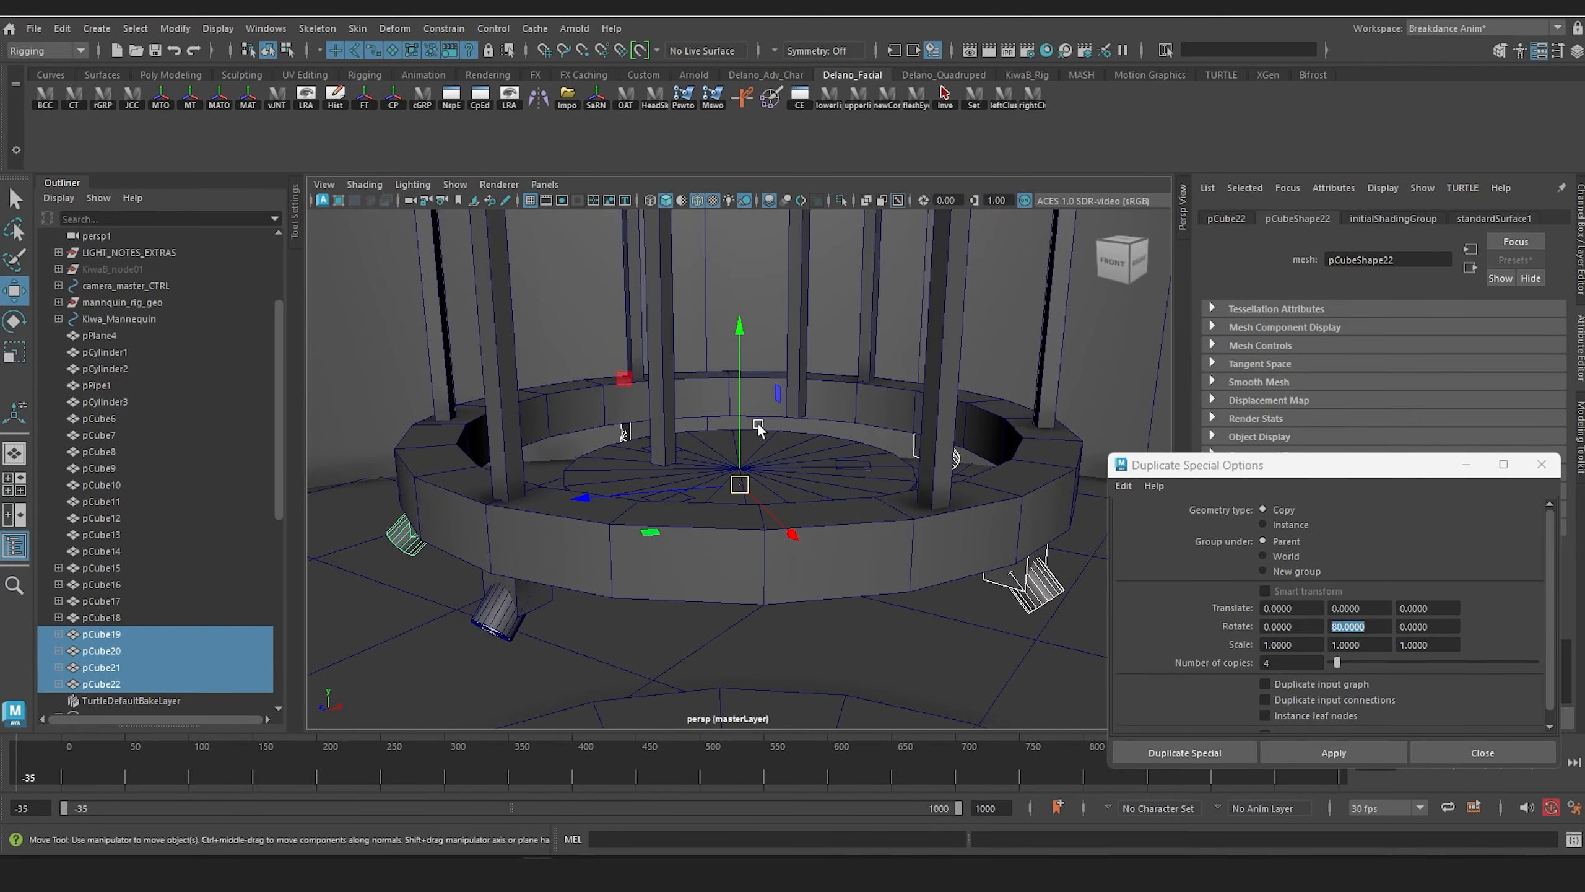
Step: Select the two inner posts, pCube13 and pCube14, and lower them to meet the inner disc
left_click(797, 312)
left_click(664, 345, "shift")
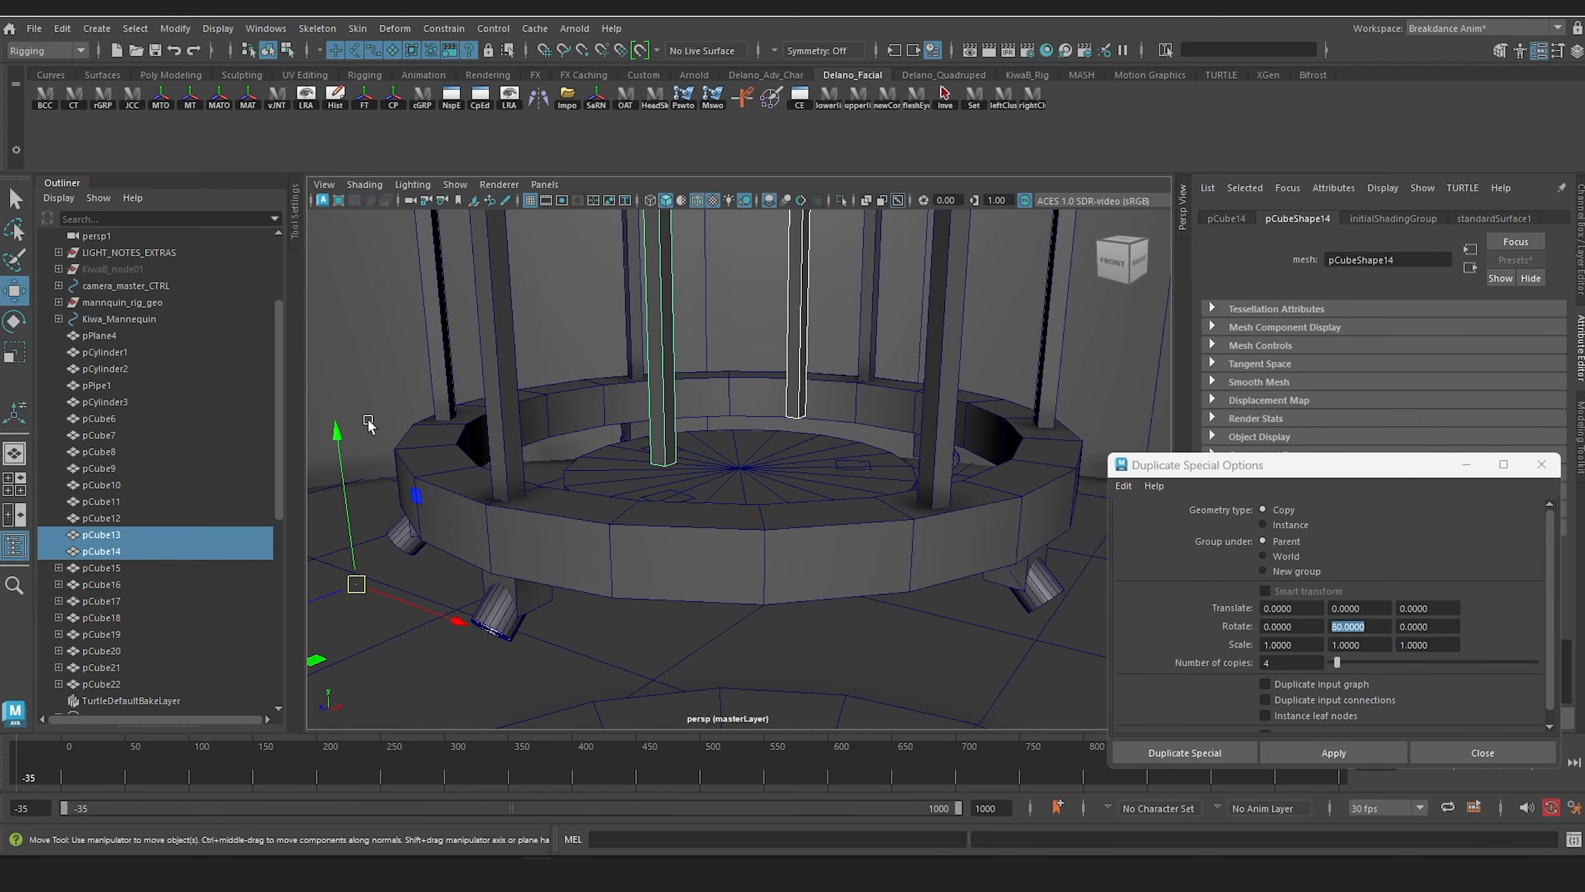
left_click_drag(337, 437, 752, 409)
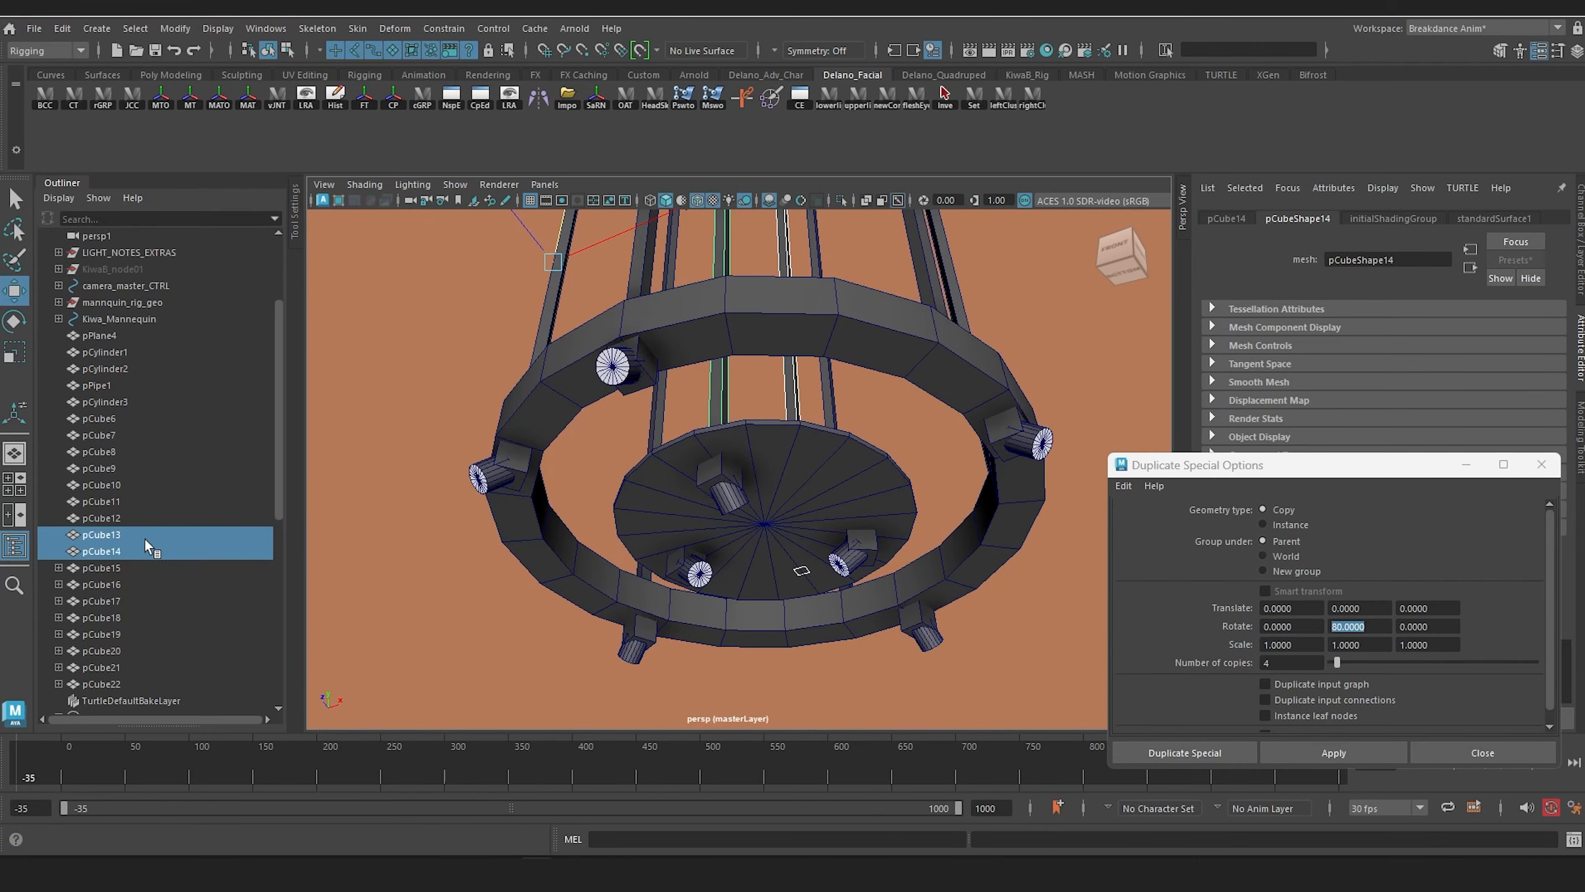
Step: Select all truss parts in the Outliner from pPipe1 through pCube22 and group them
left_click(115, 534)
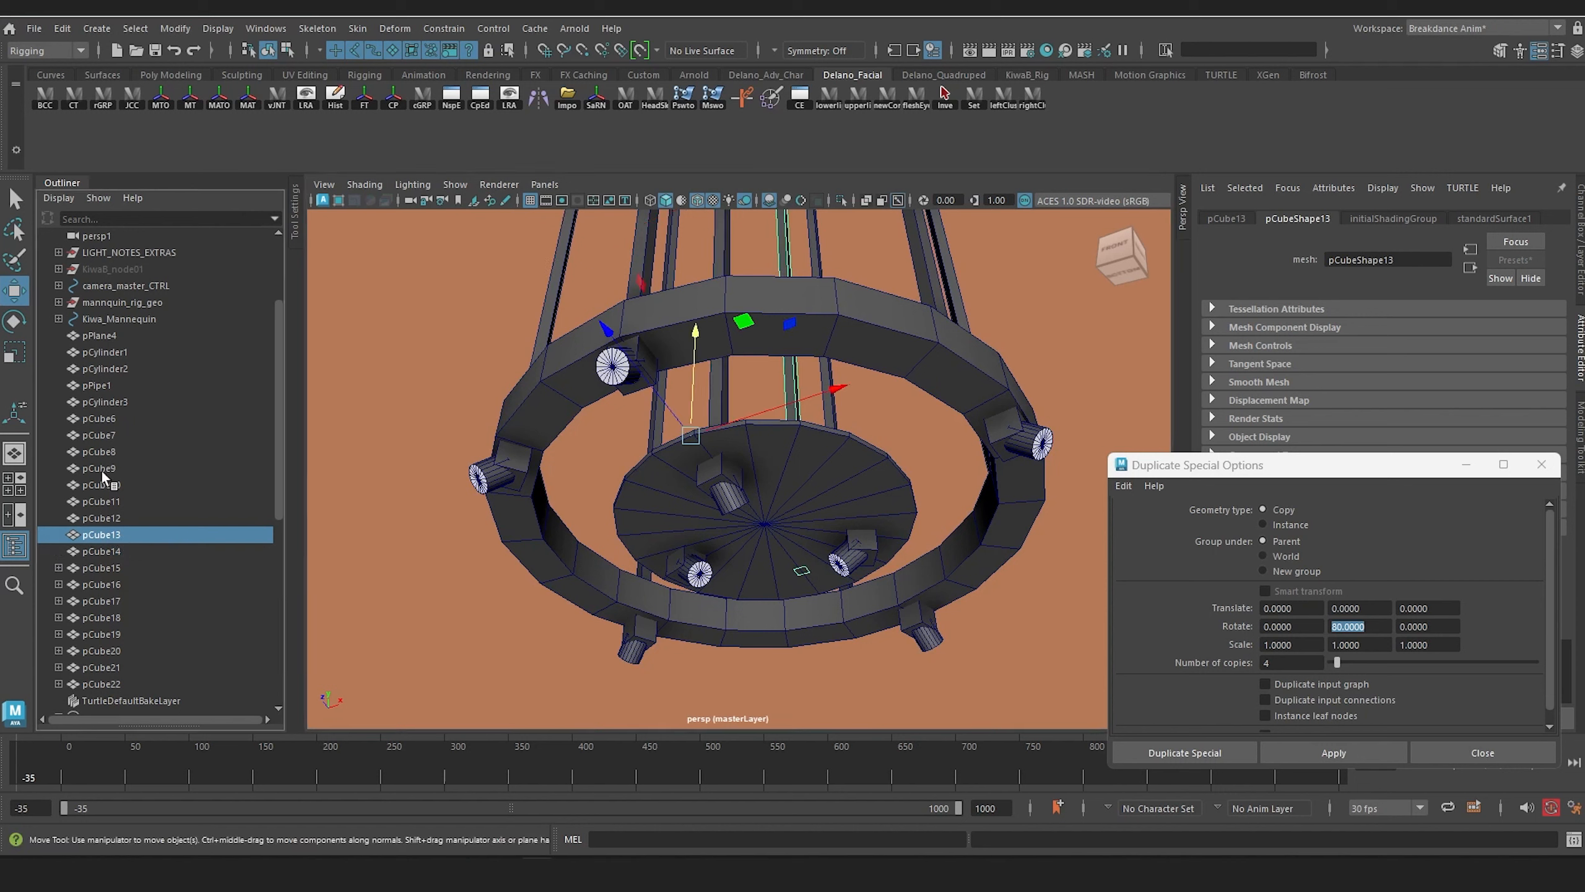
left_click(94, 420)
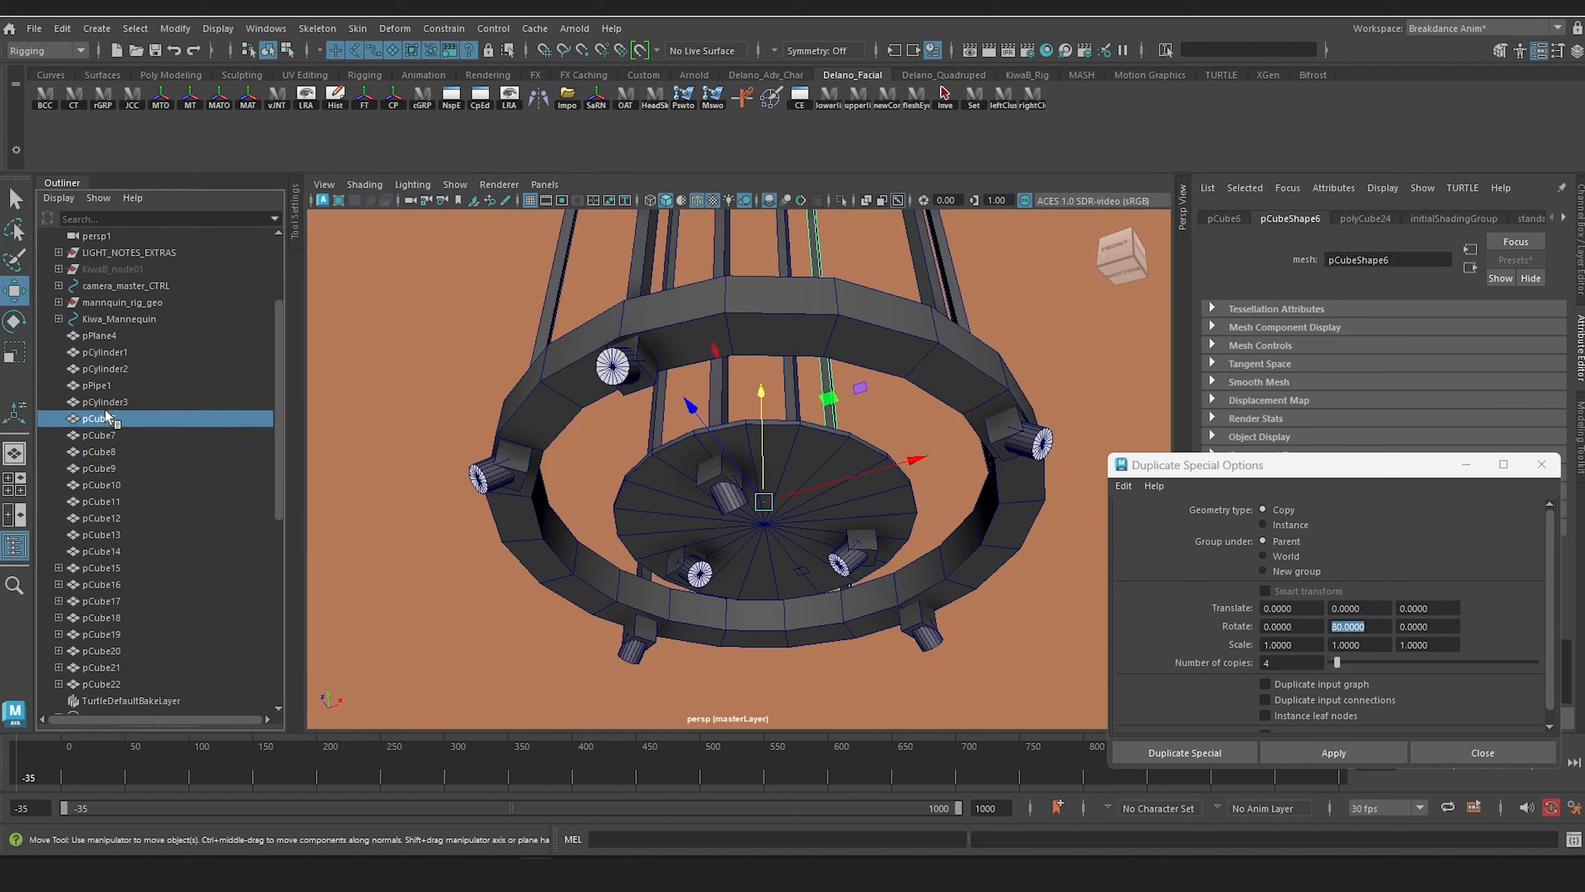
left_click(104, 401)
left_click(100, 386)
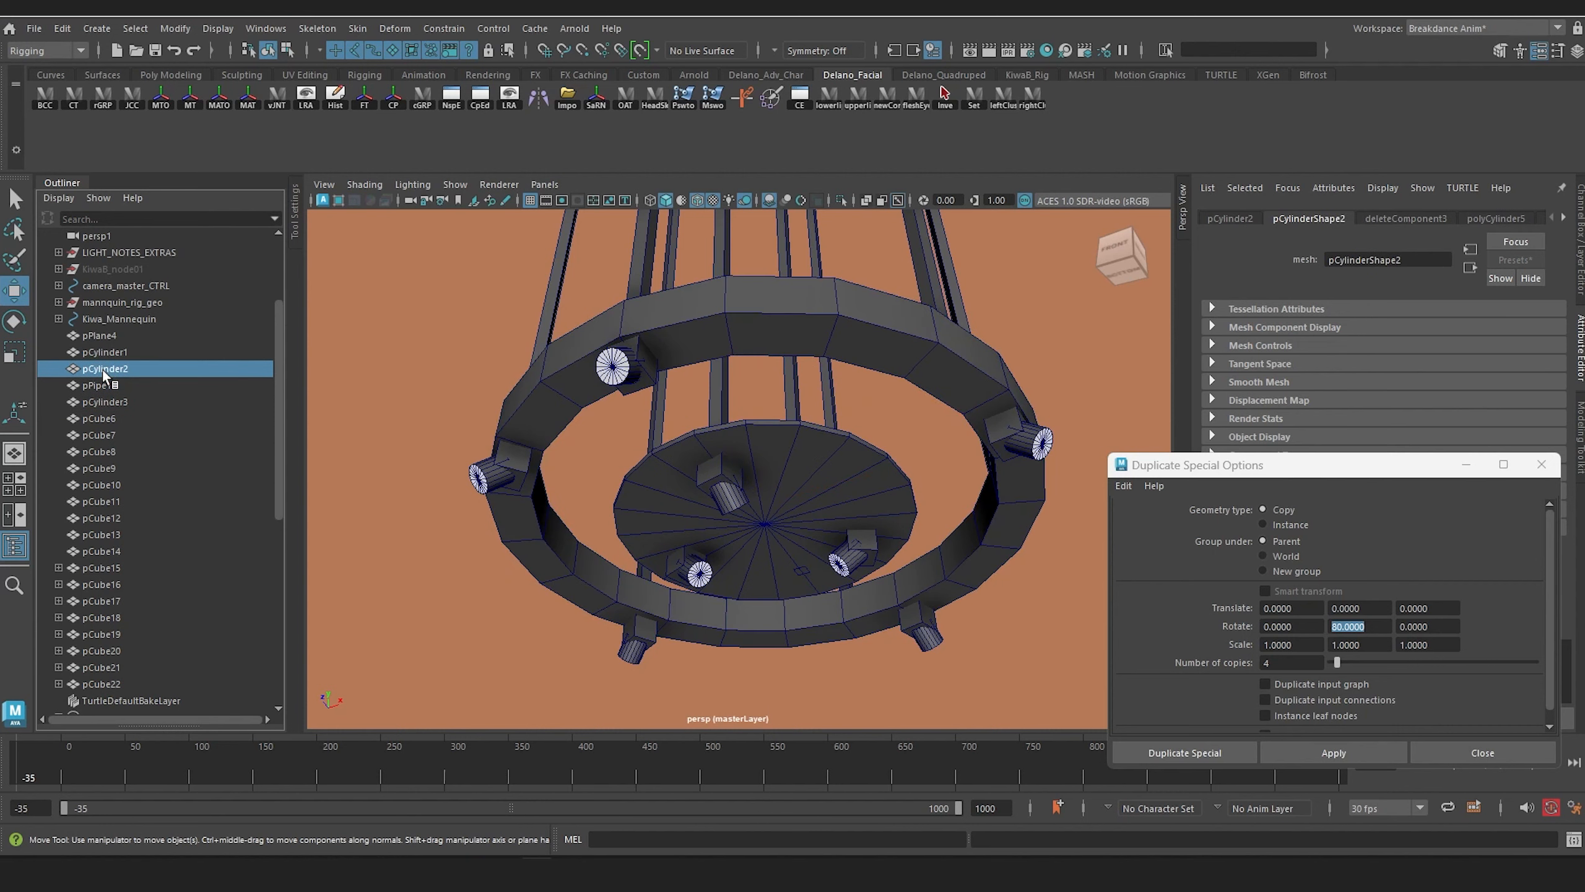
left_click(99, 683, "shift")
key("ctrl+g")
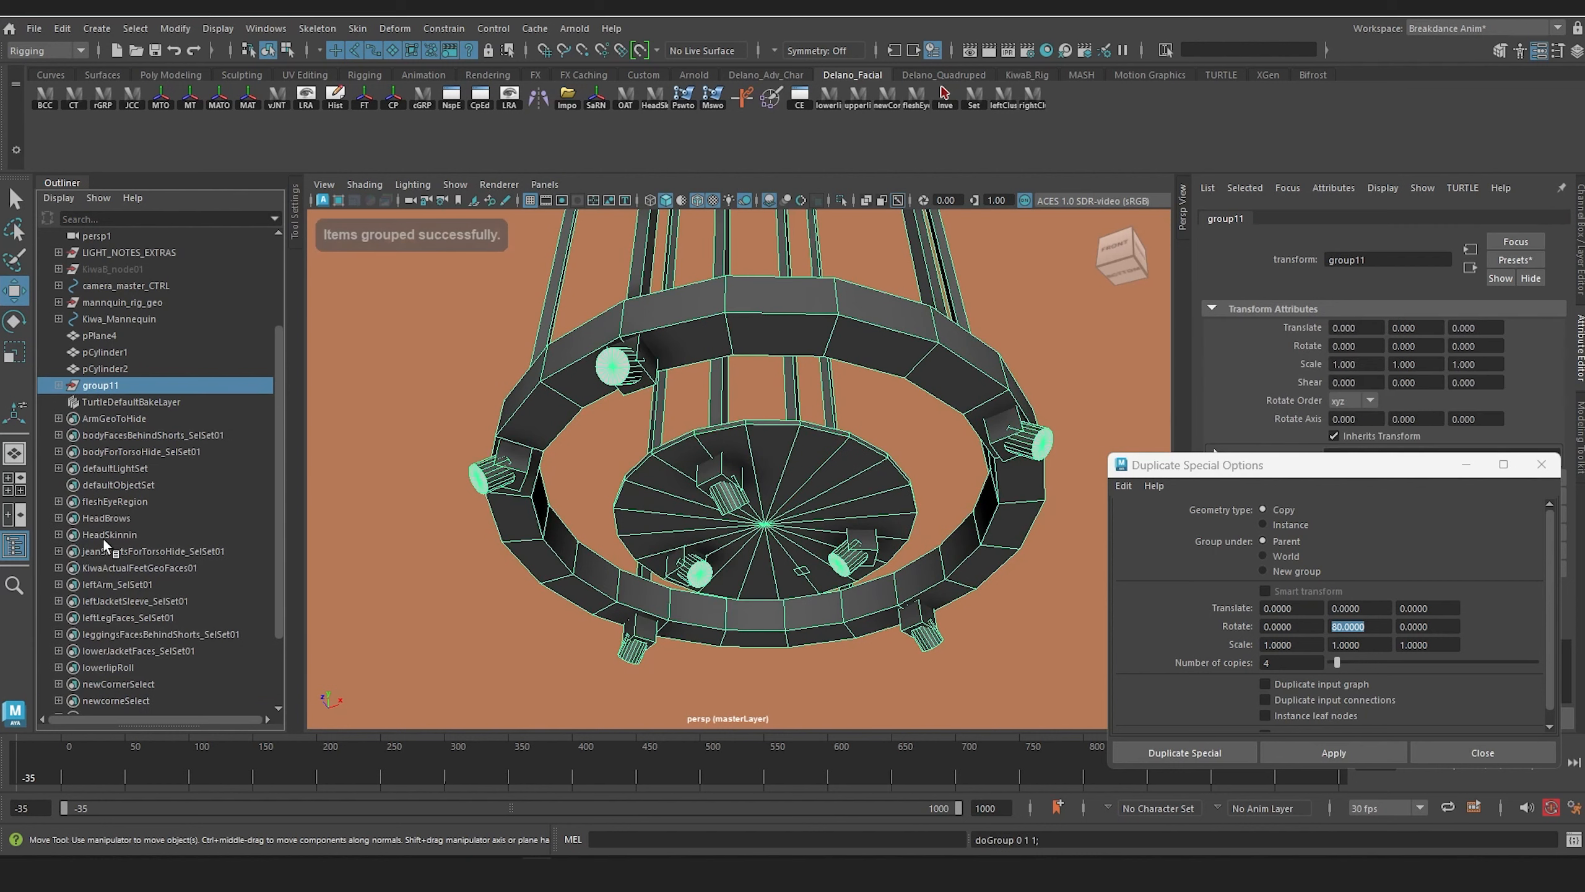
Step: Rename the new truss group Light_Truss_Proxy and save the scene
double_click(105, 385)
type("Li")
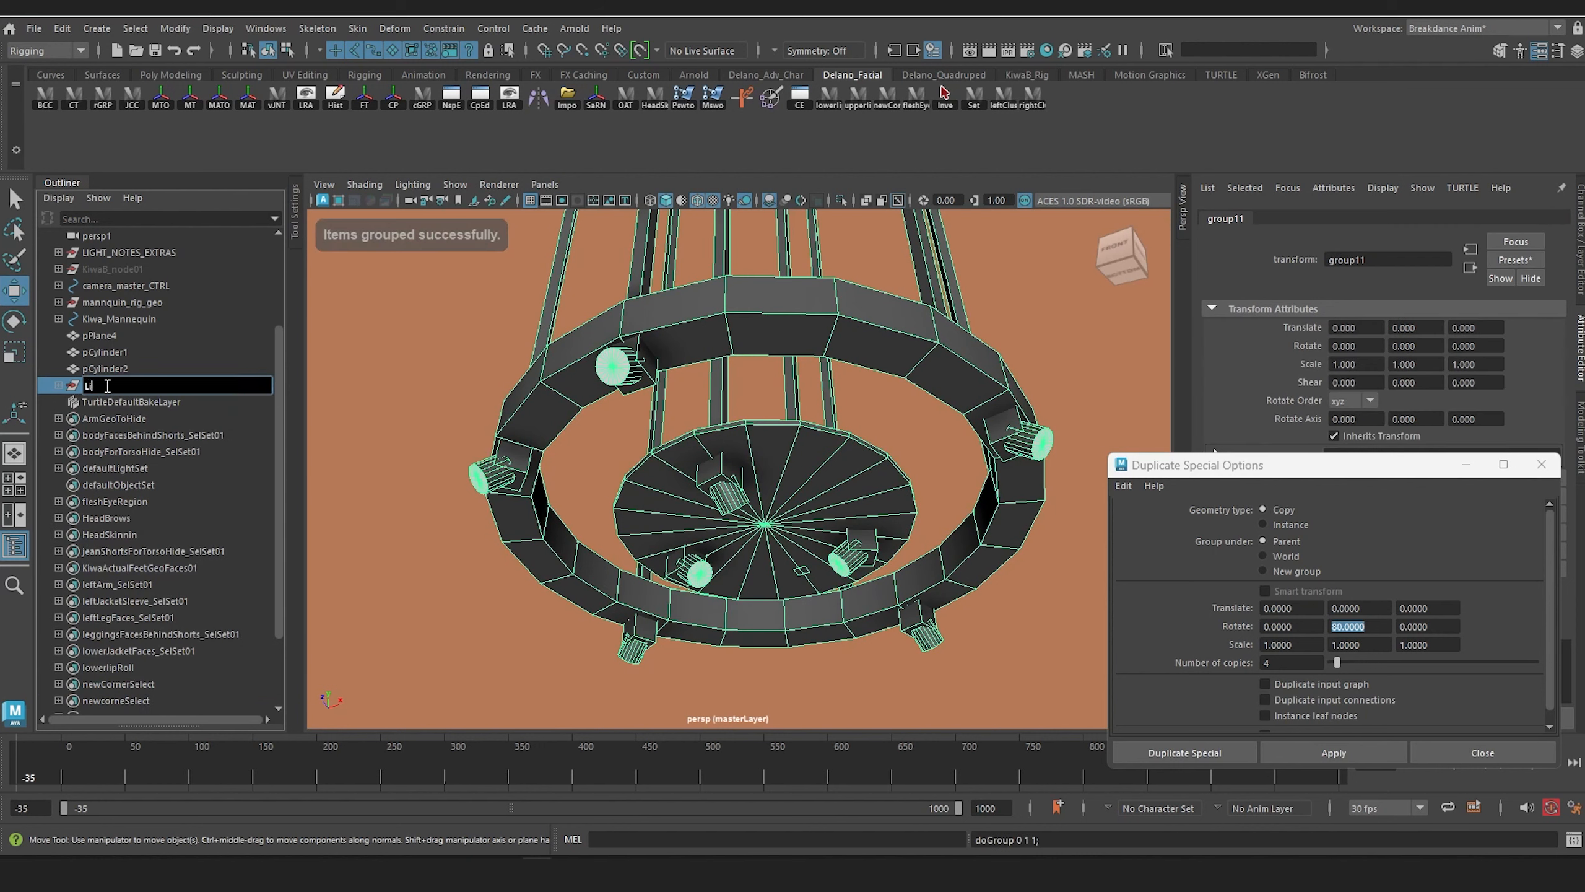
type("ght Truss Proxy")
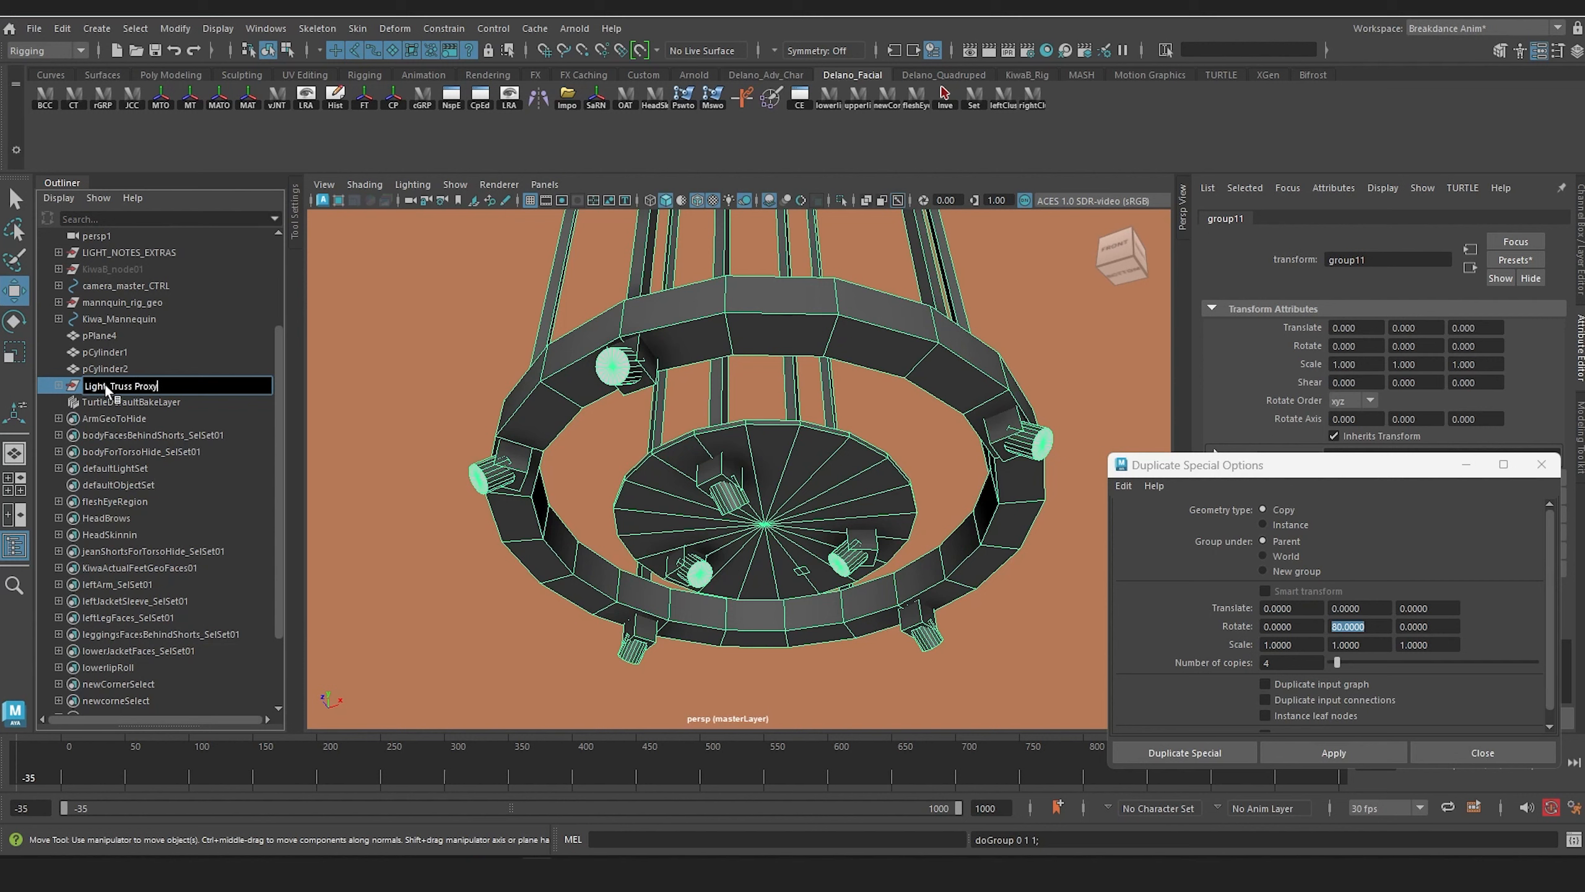
key("Return")
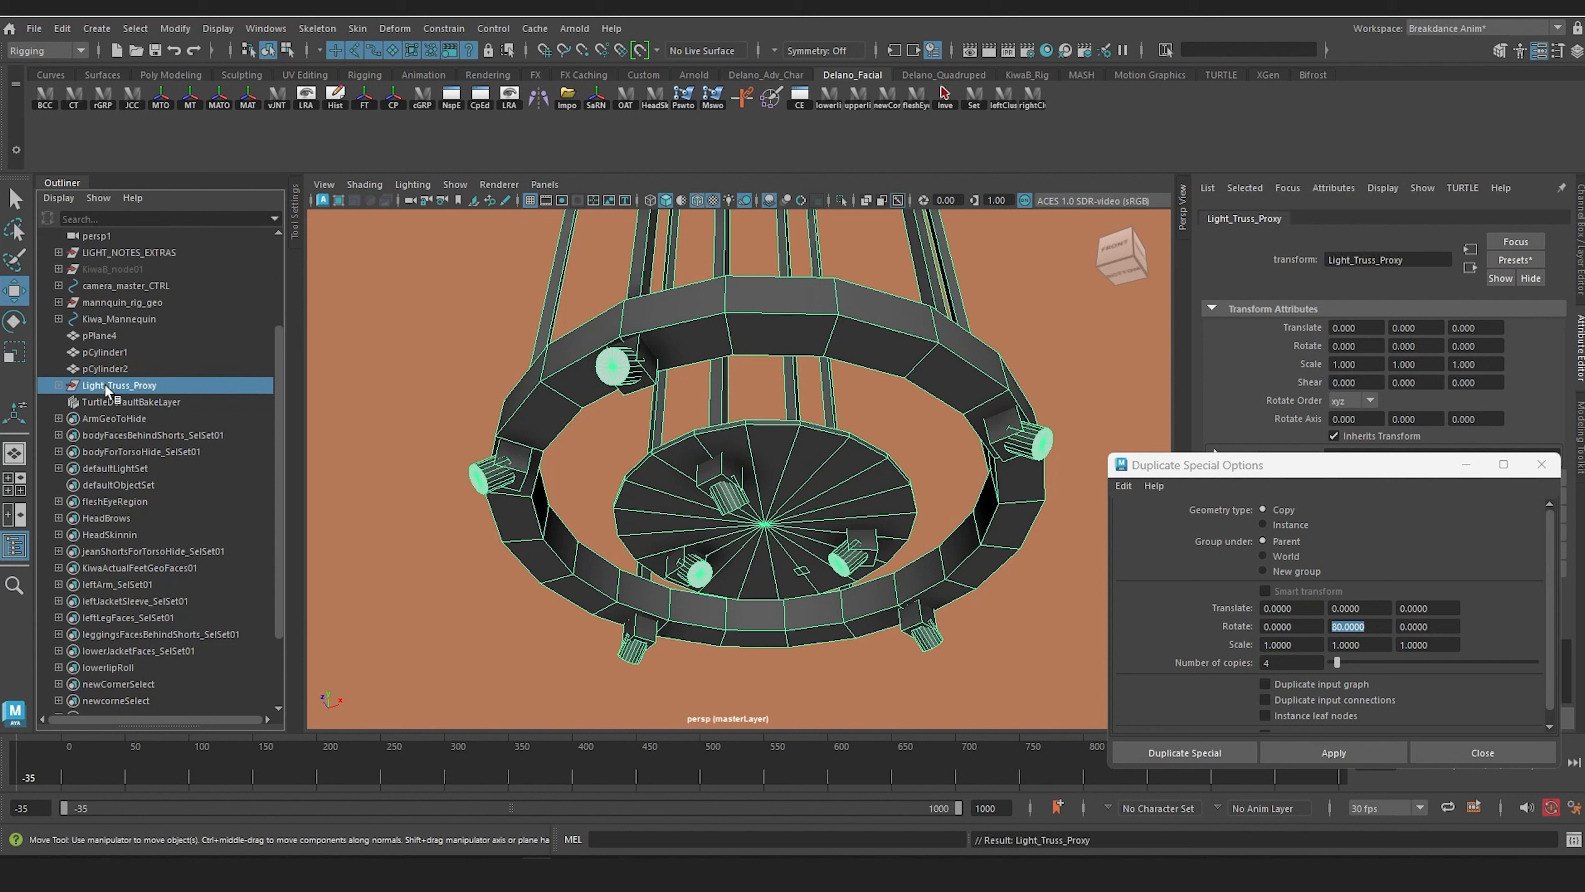
key("q")
key("ctrl+s")
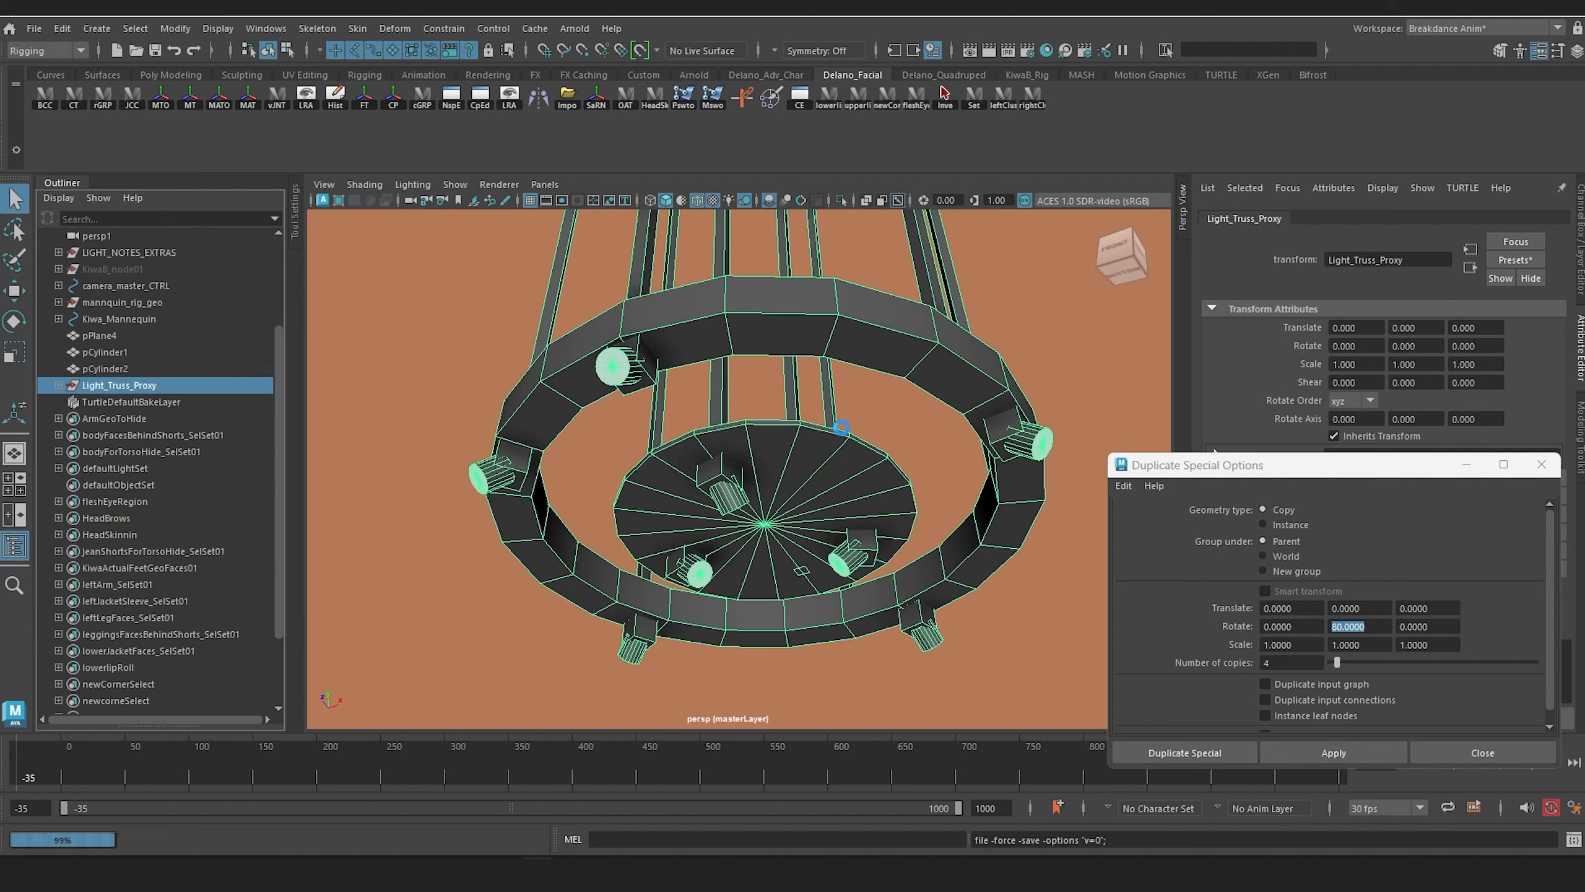
Step: Examine the light truss's height above the figure, switching briefly to Premiere Pro to view the reference footage before returning to Maya
key("w")
scroll(836, 428, "down", 6)
left_click_drag(797, 428, 740, 480, "alt")
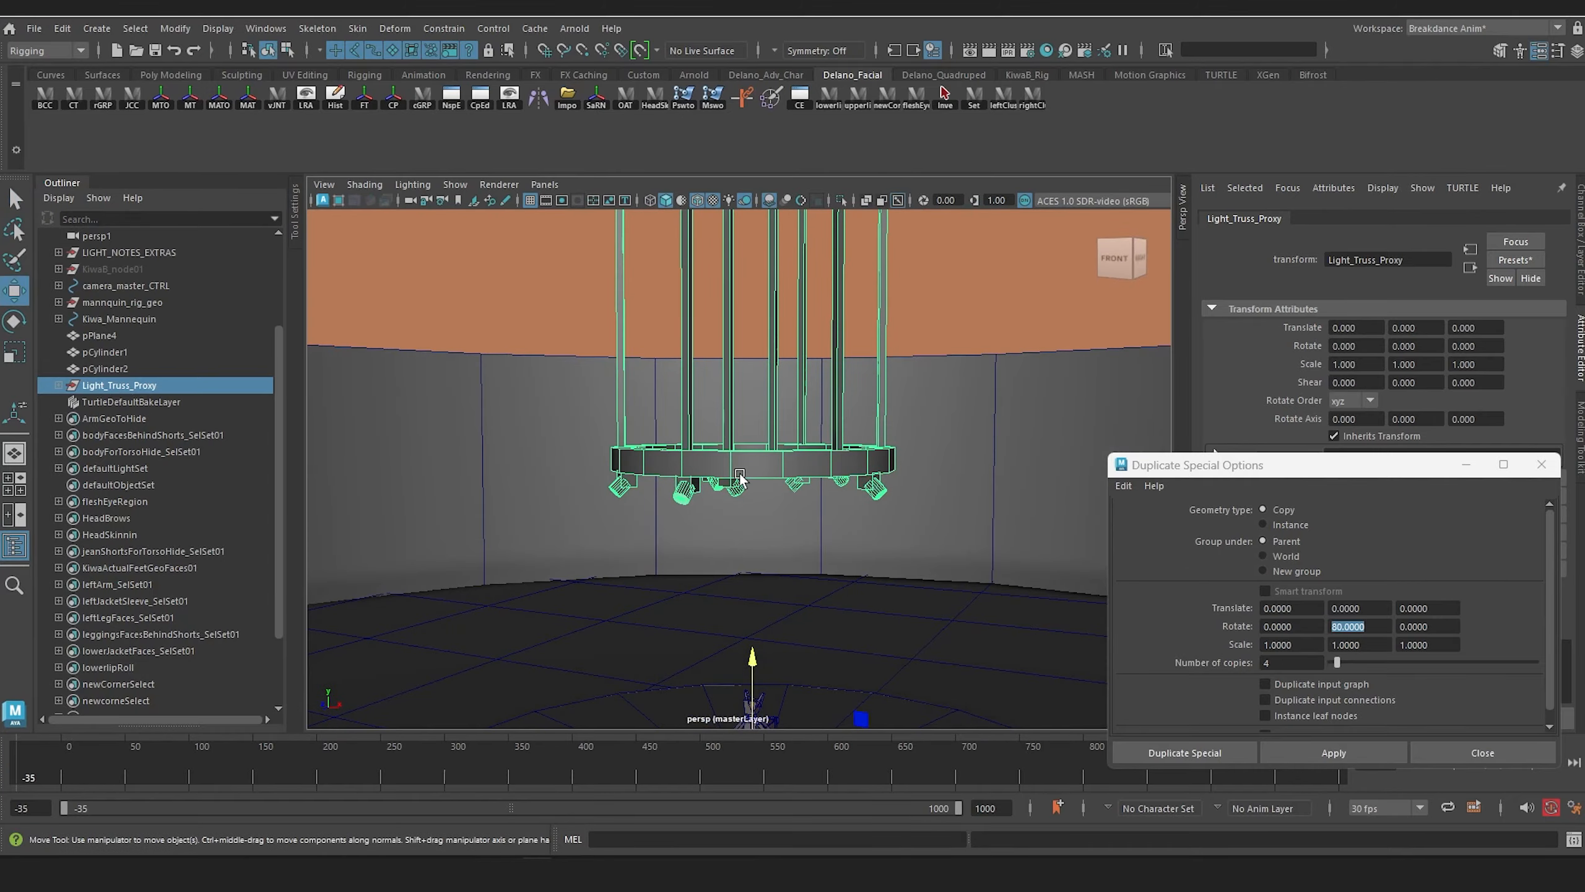
middle_click_drag(740, 479, 768, 382, "alt")
scroll(767, 382, "up", 2)
mouse_move(768, 382)
left_mouse_down("alt")
mouse_move(435, 392)
mouse_move(747, 399)
left_mouse_up("alt")
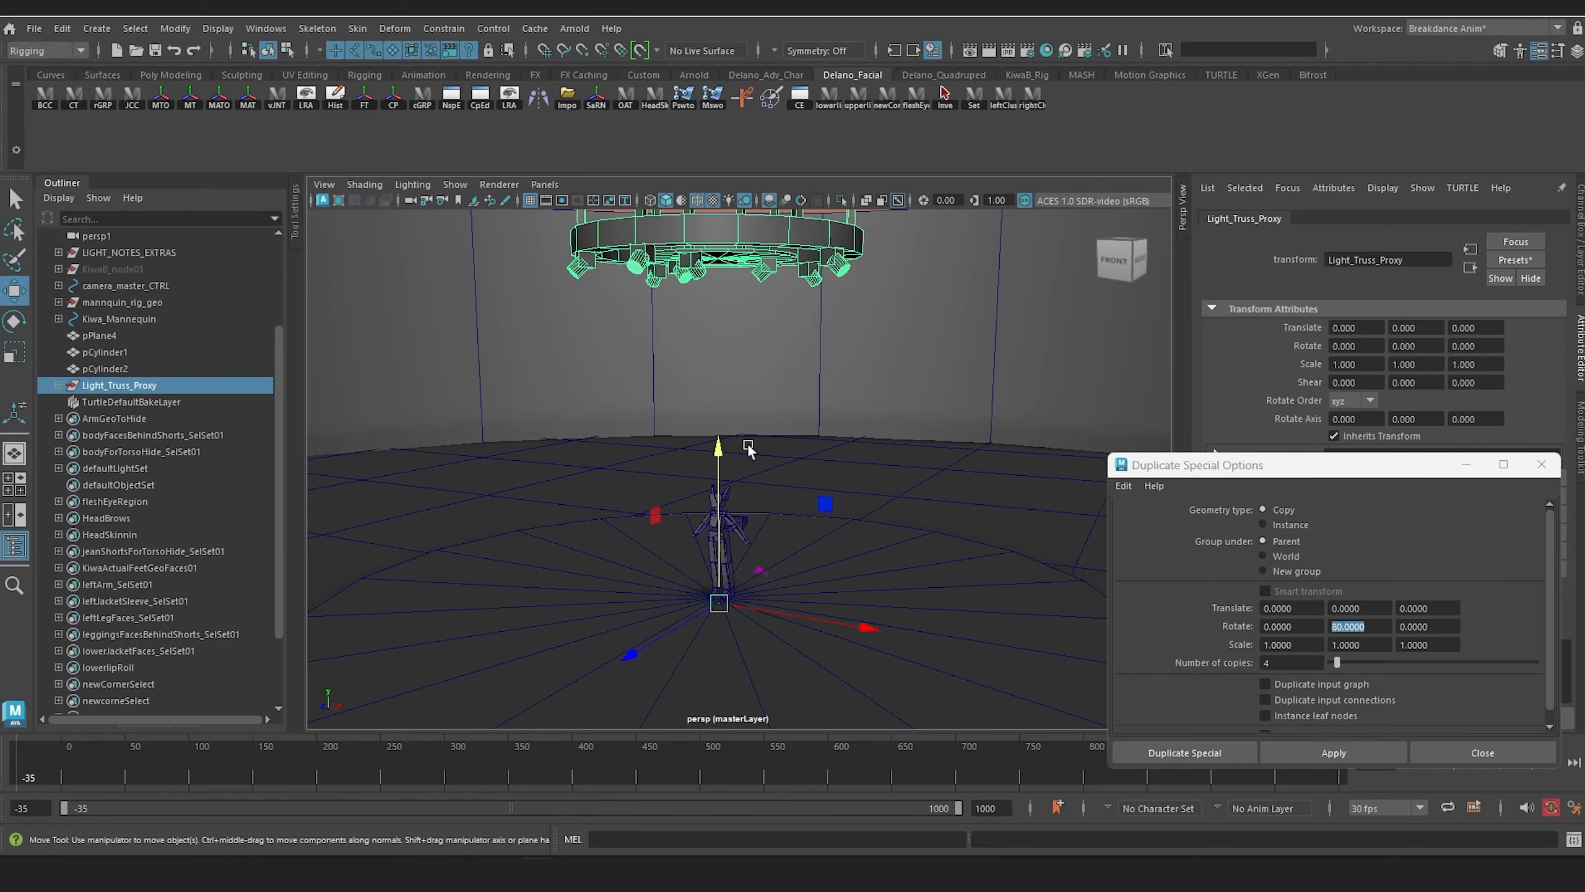
scroll(725, 506, "up", 5)
left_click_drag(724, 512, 811, 389, "alt")
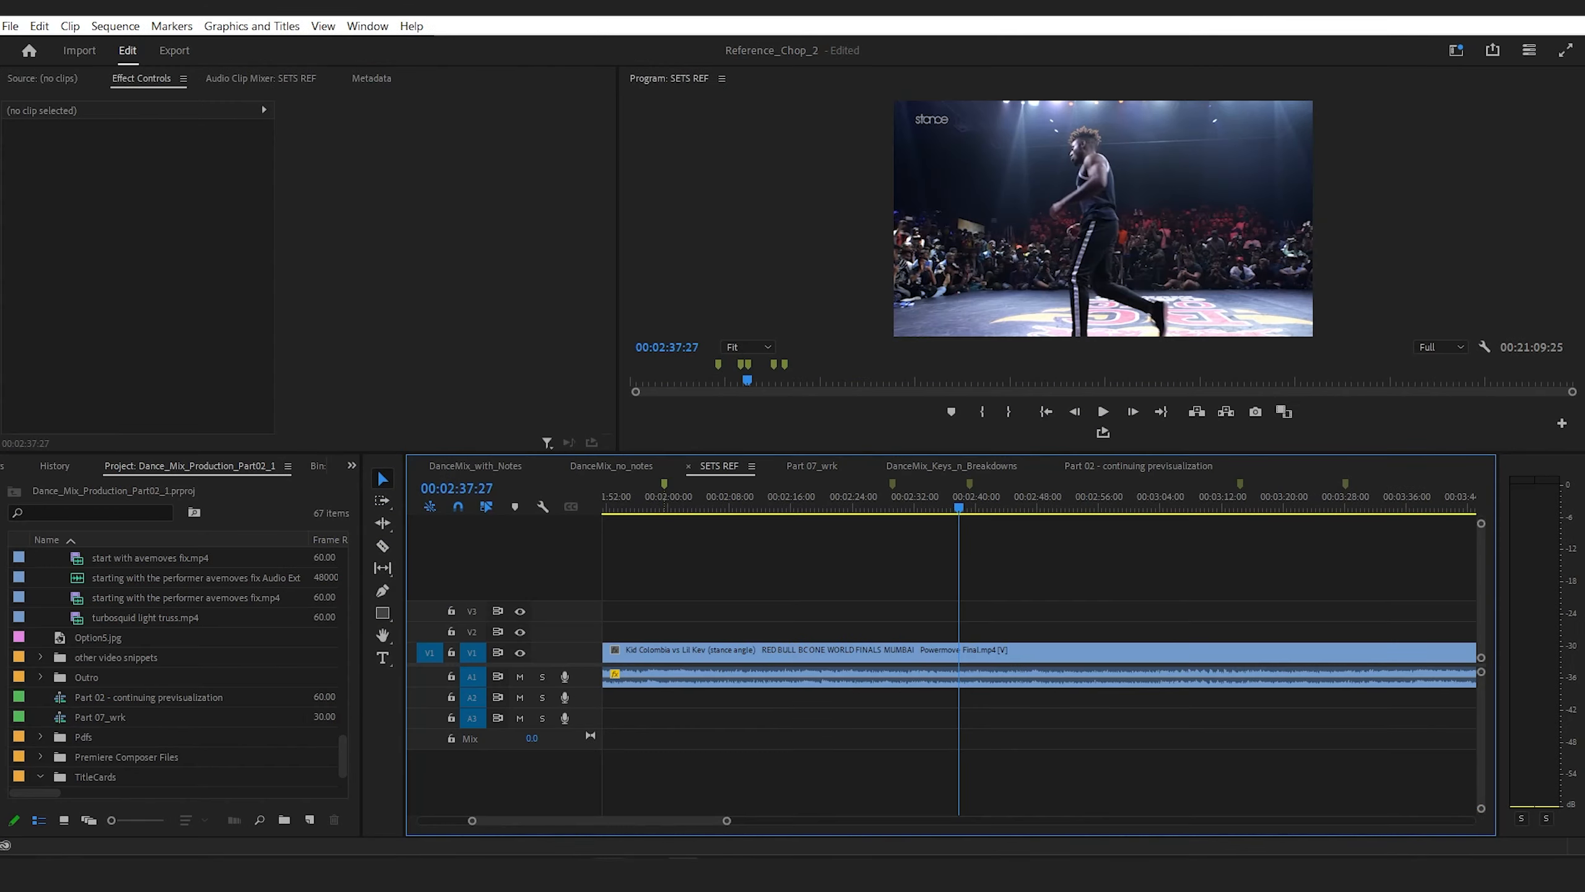
mouse_move(646, 872)
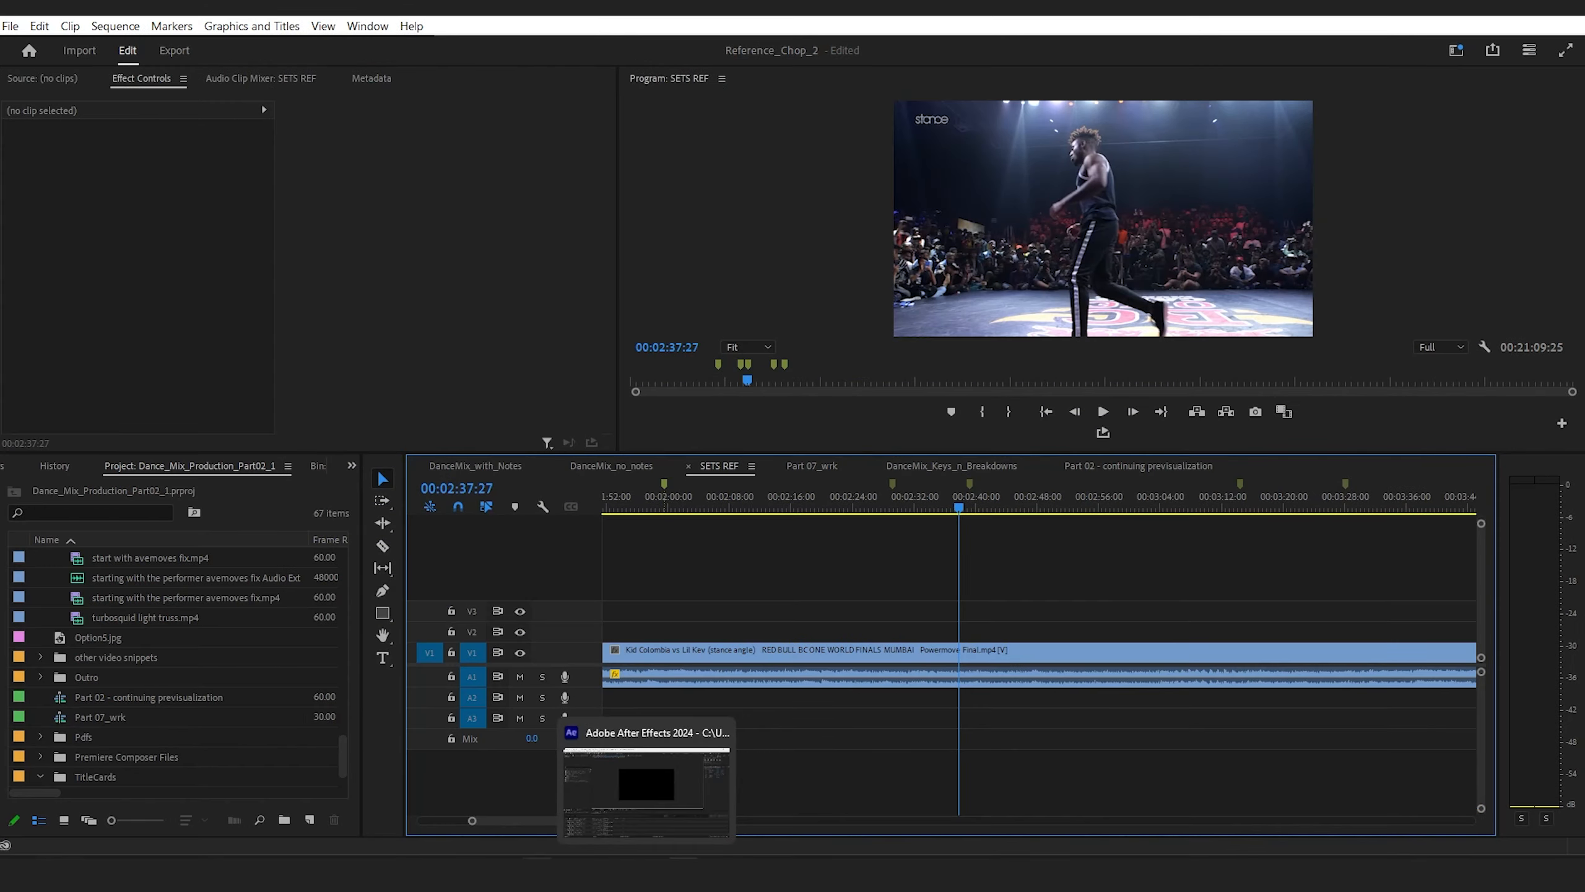
mouse_move(537, 873)
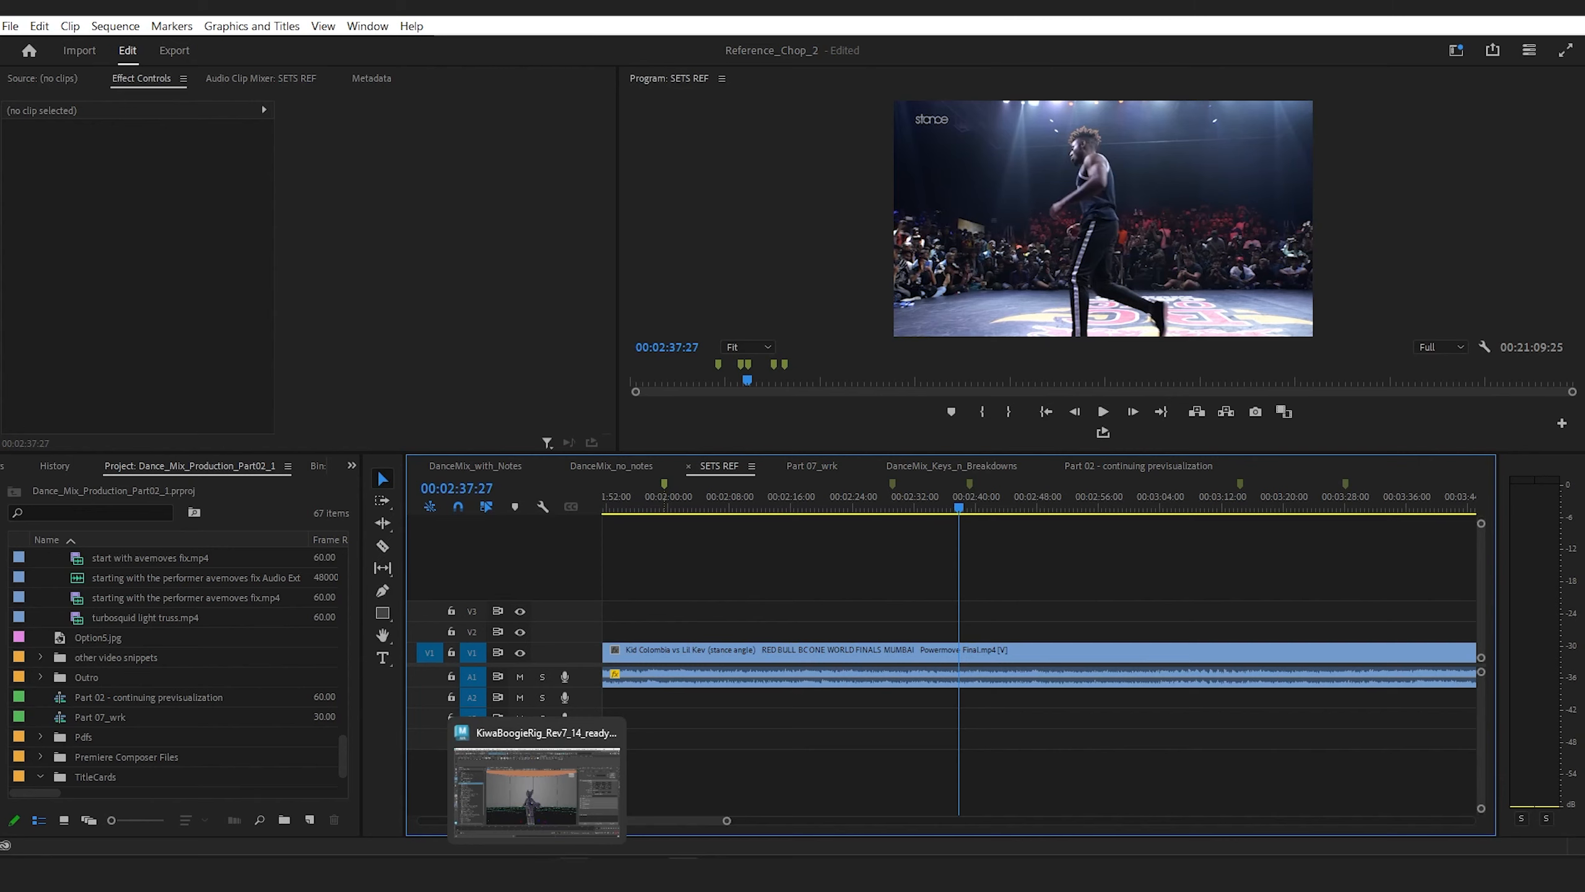
left_click(537, 873)
scroll(732, 531, "down", 5)
left_click_drag(733, 537, 774, 485, "alt")
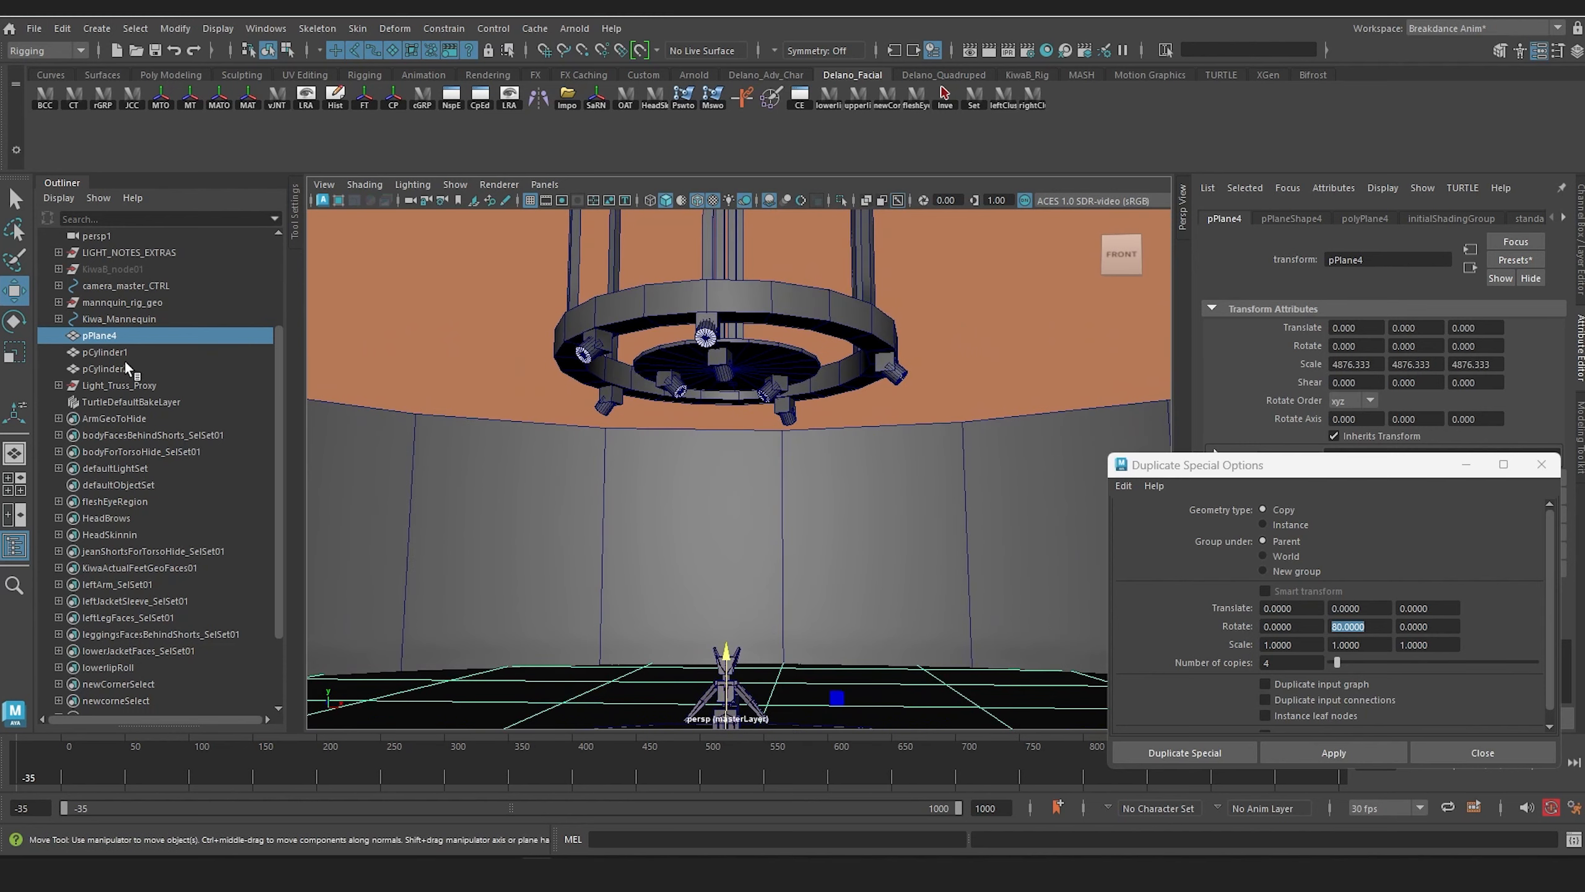
Step: Center the pivot of the Light_Truss_Proxy group and lower the group to a Y translation of about -54.58
left_click(120, 383)
key("f")
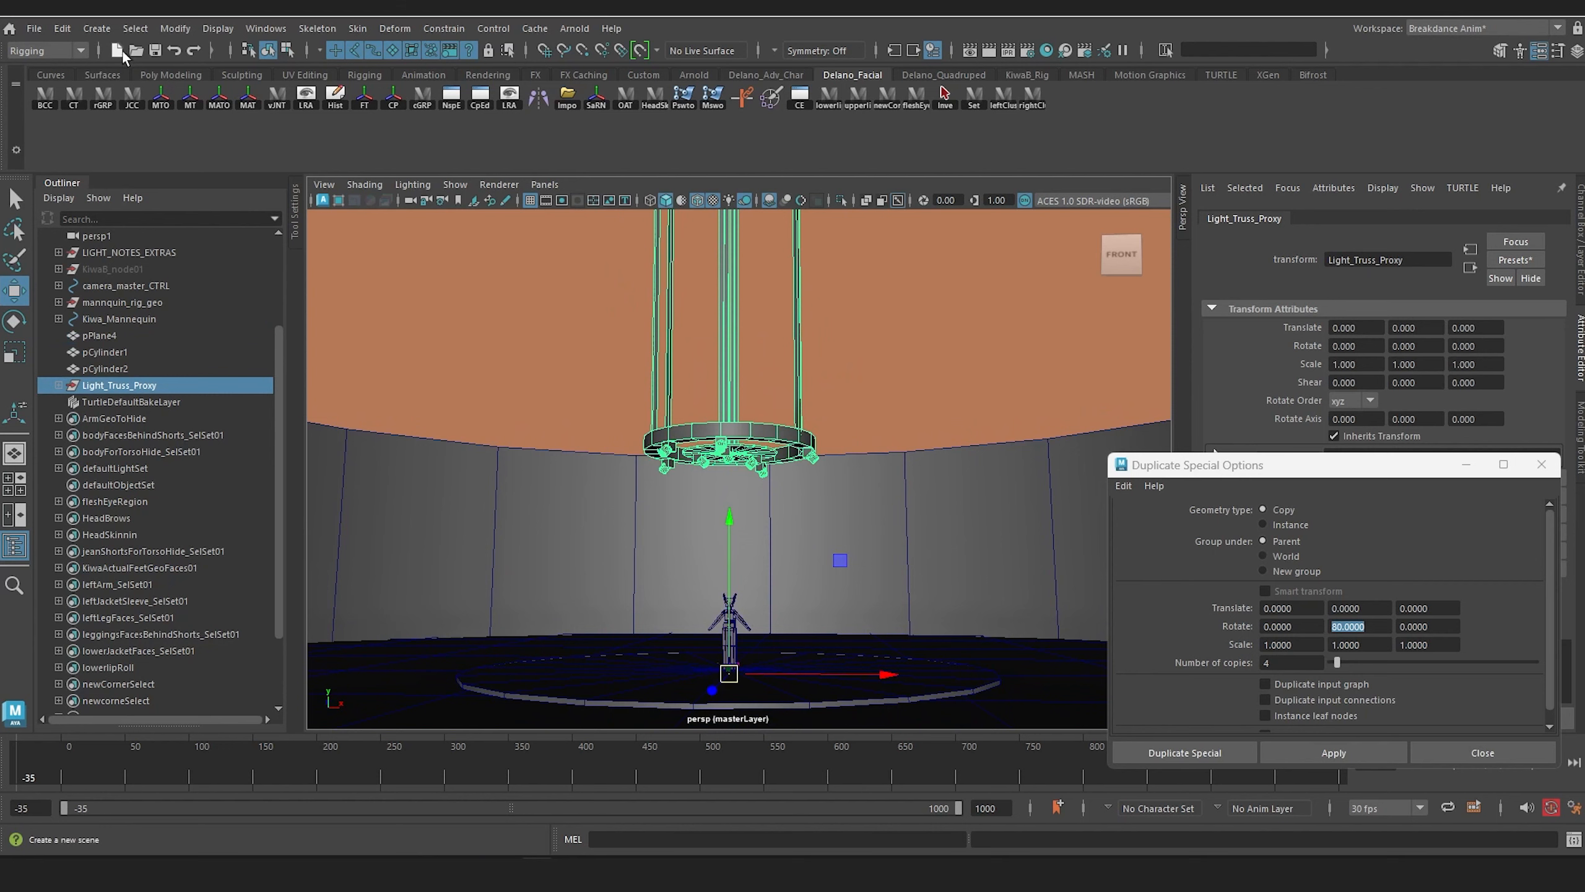
left_click(175, 28)
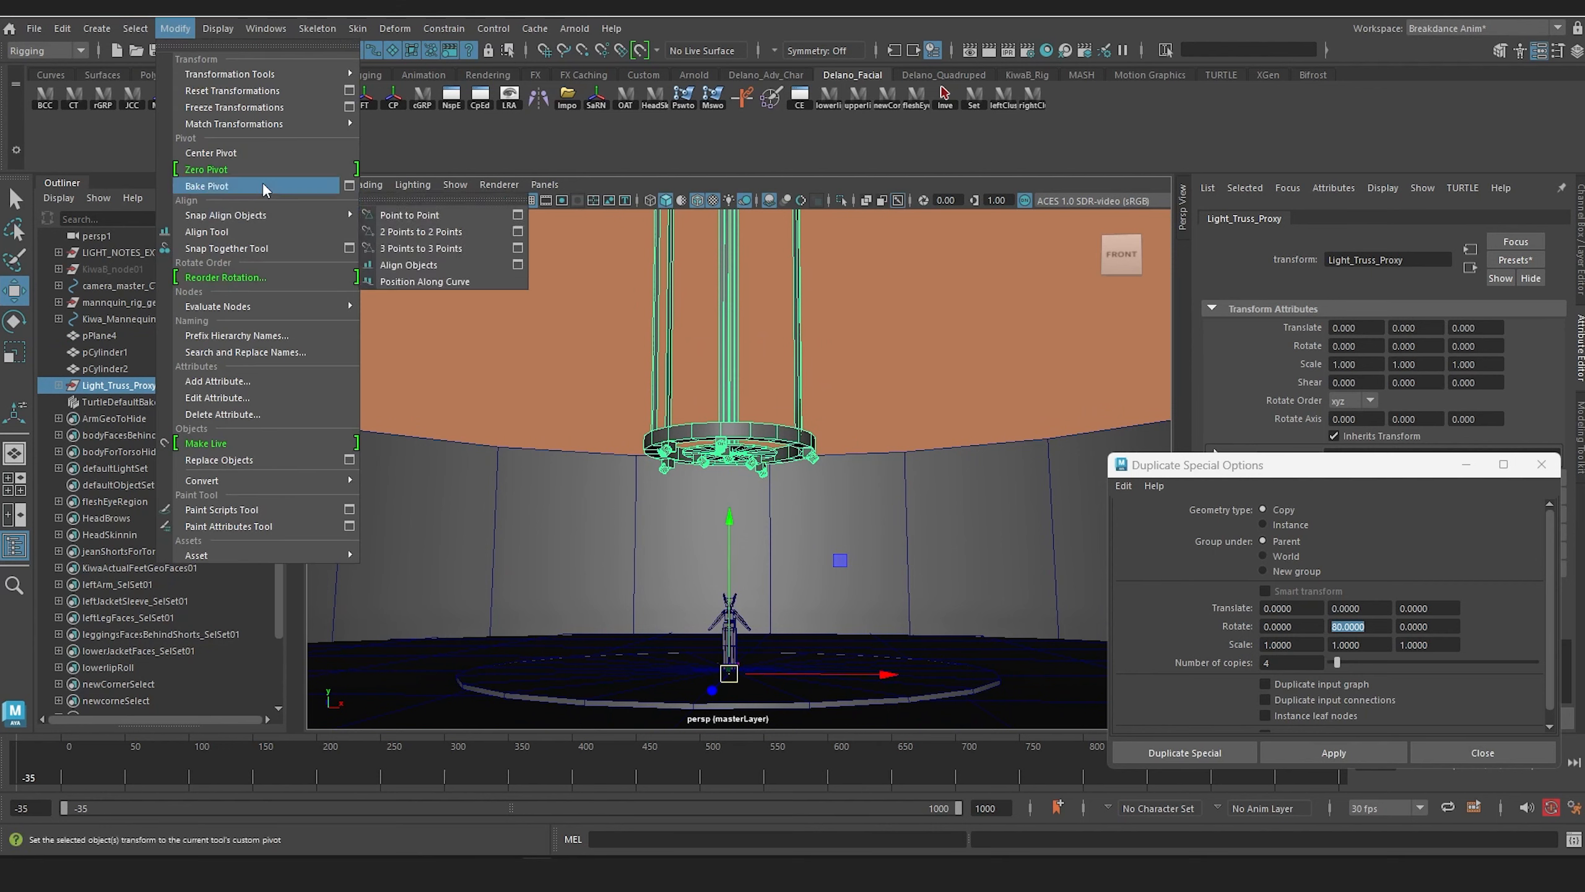
left_click(255, 152)
left_click_drag(728, 257, 731, 277)
middle_click_drag(734, 365, 735, 318, "alt")
Step: Examine the figure on the stage from several angles and distances, including its scale against the floor, back wall and lowered truss
right_click_drag(735, 318, 851, 611, "alt")
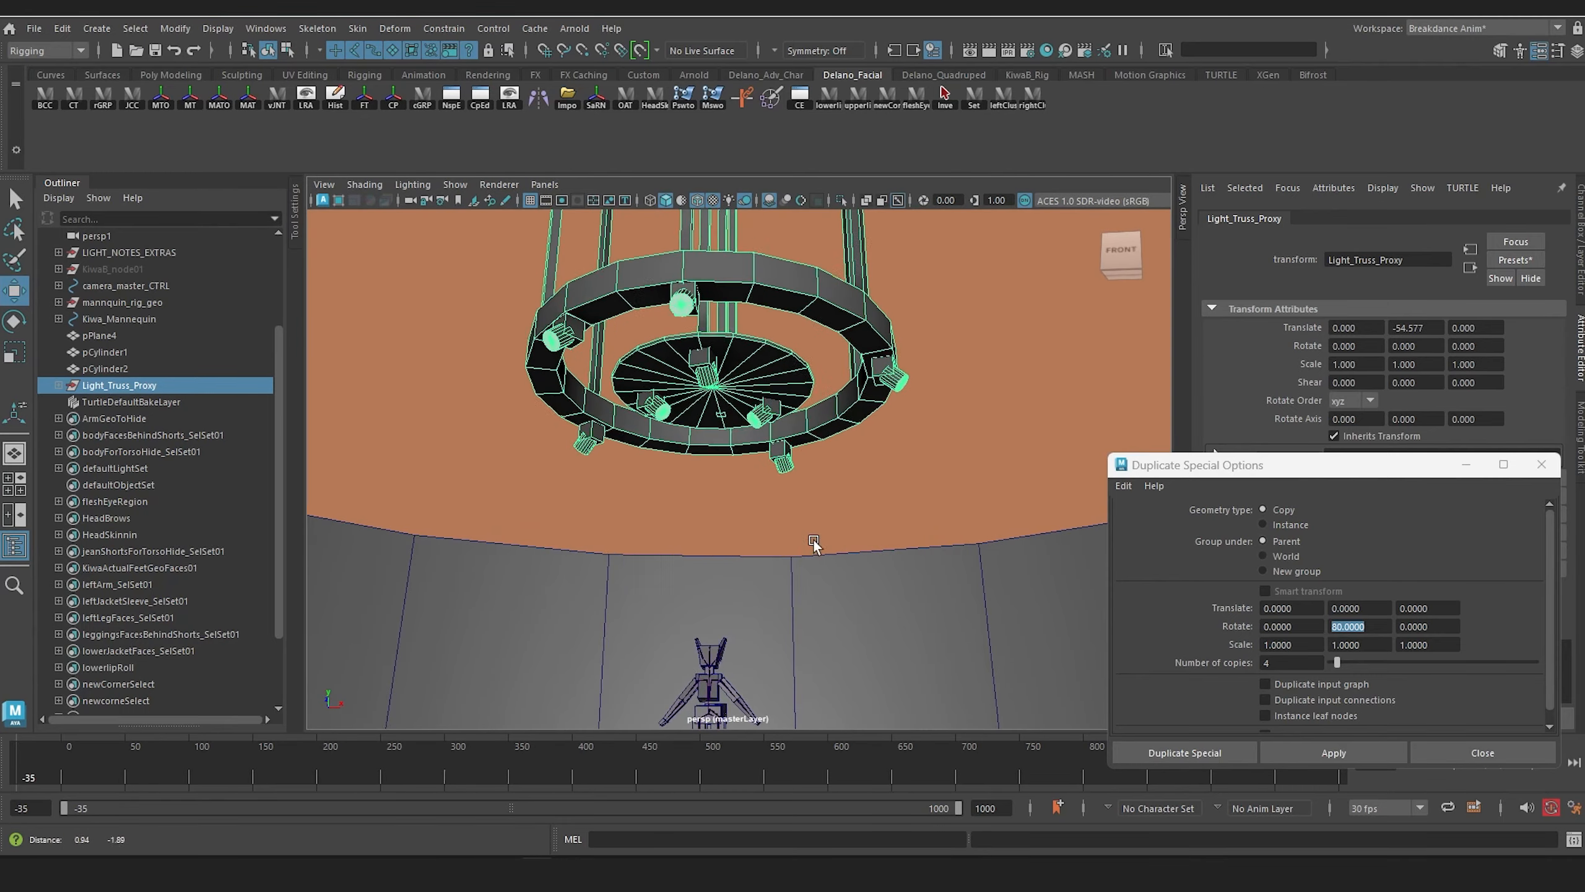
right_click_drag(814, 545, 844, 587, "alt")
left_click_drag(844, 587, 760, 440, "alt")
left_click_drag(688, 666, 585, 486, "alt")
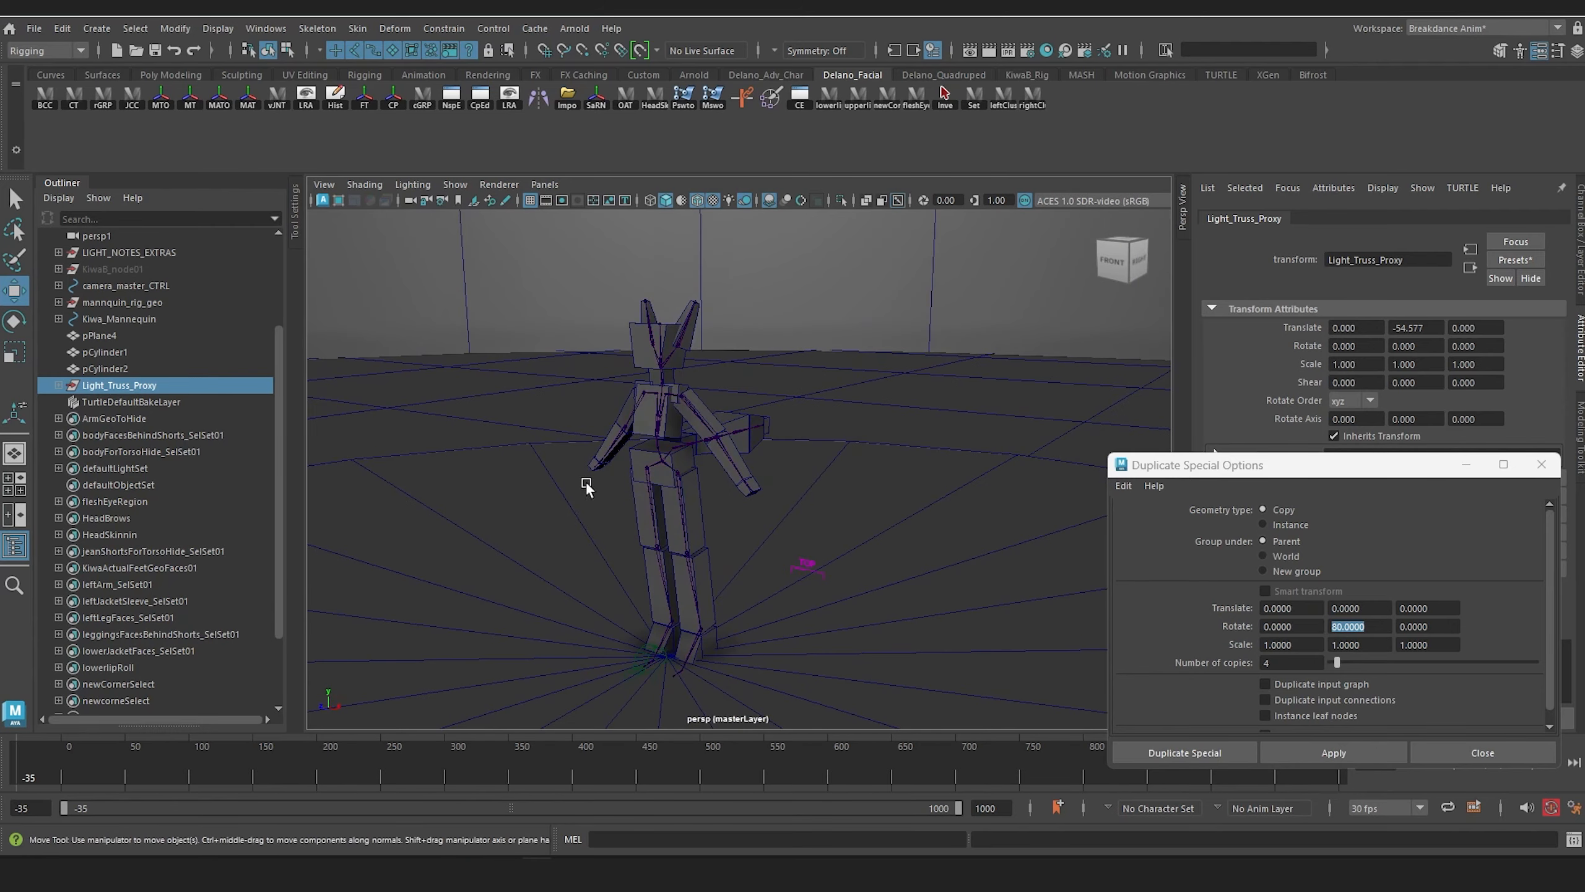
left_click_drag(682, 367, 735, 457, "alt")
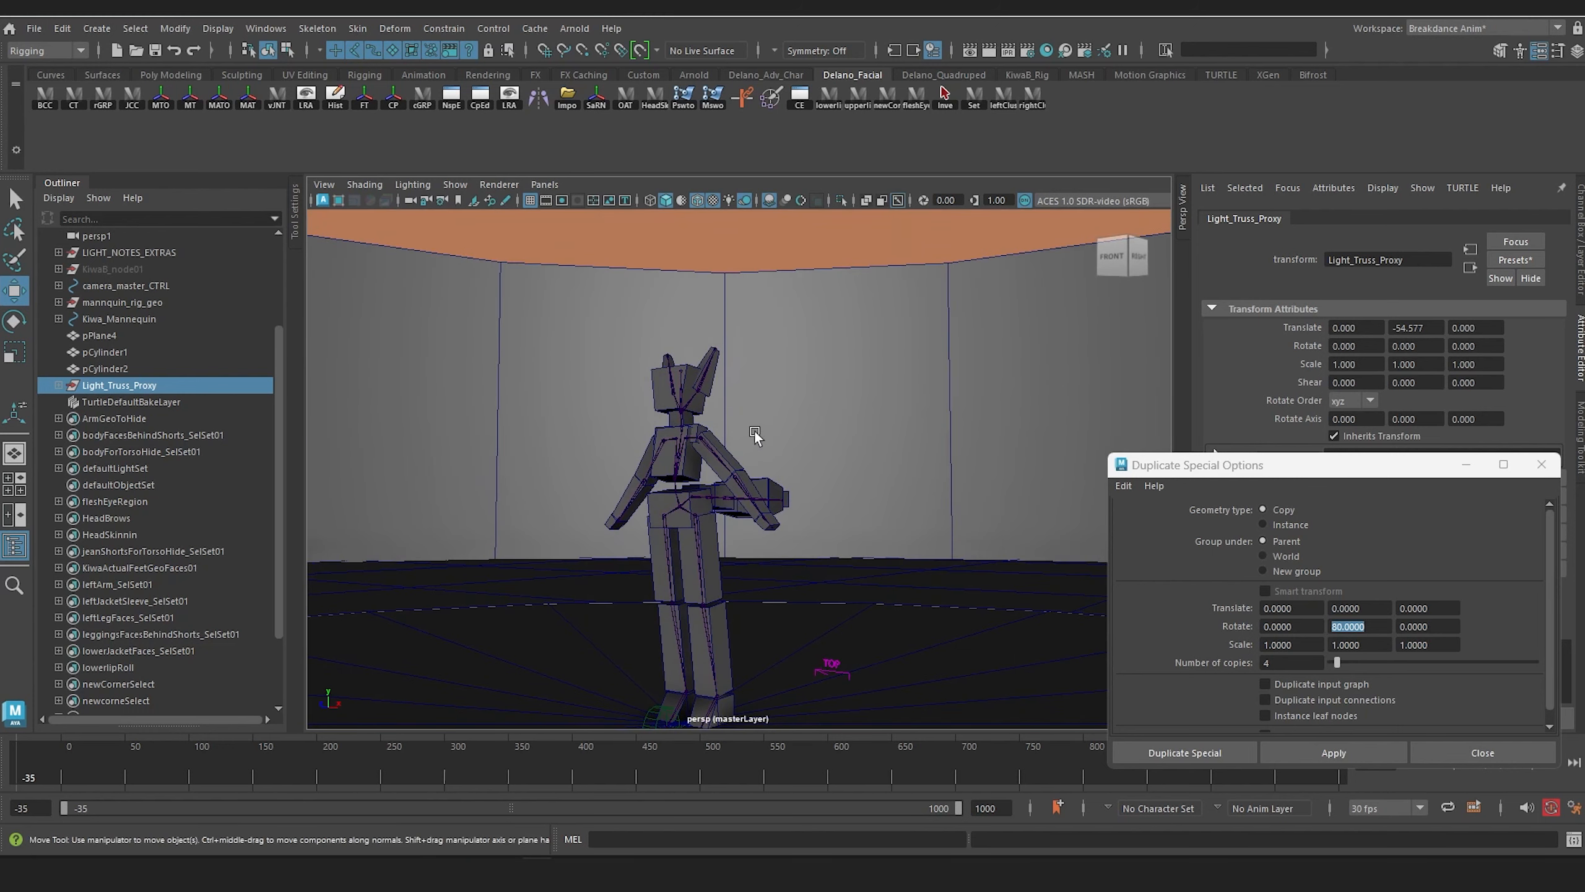
left_click_drag(692, 522, 691, 448, "alt")
scroll(690, 440, "down", 5)
middle_click_drag(692, 438, 765, 496, "alt")
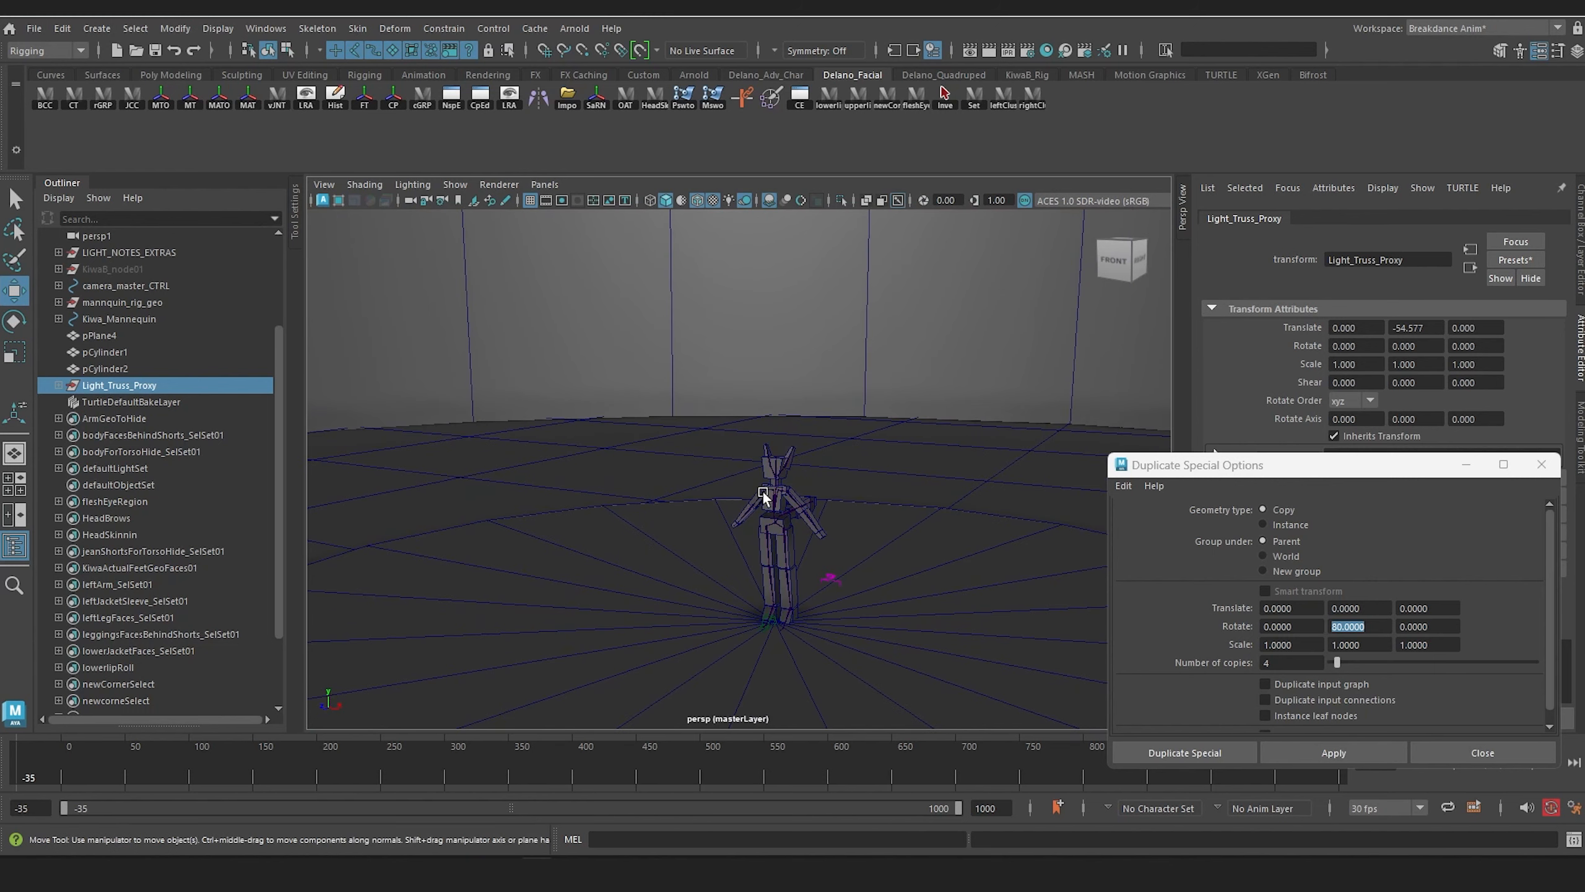
scroll(597, 413, "down", 2)
scroll(598, 415, "up", 2)
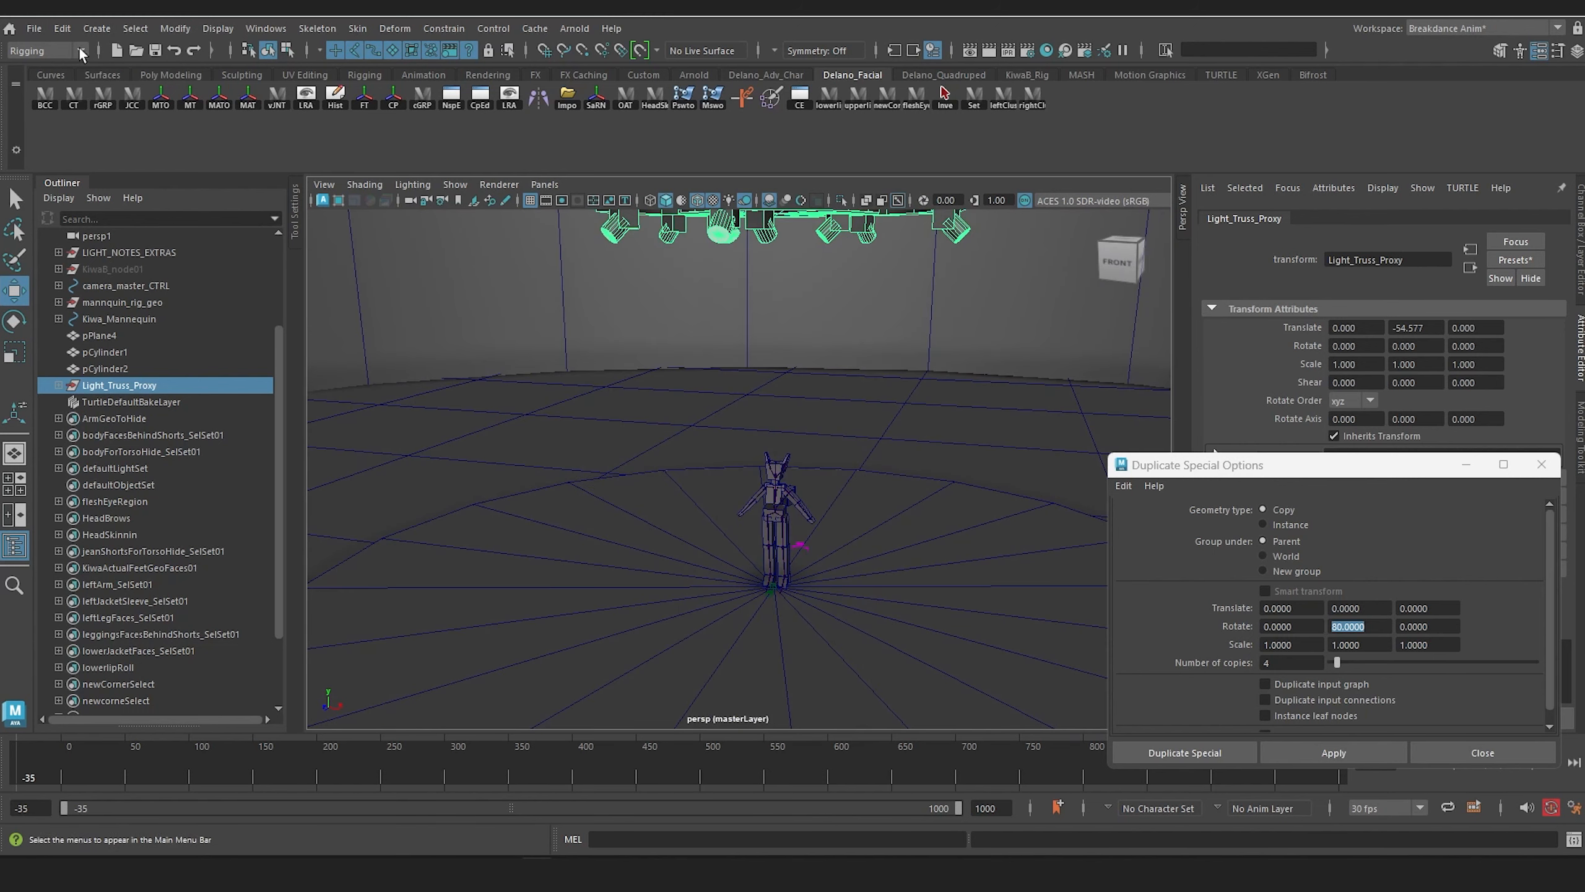
Step: Create a polygon cube, raise it to about Y 192 and scale it into a tall panel of about 10 × 225 × 88
left_click(97, 28)
mouse_move(238, 101)
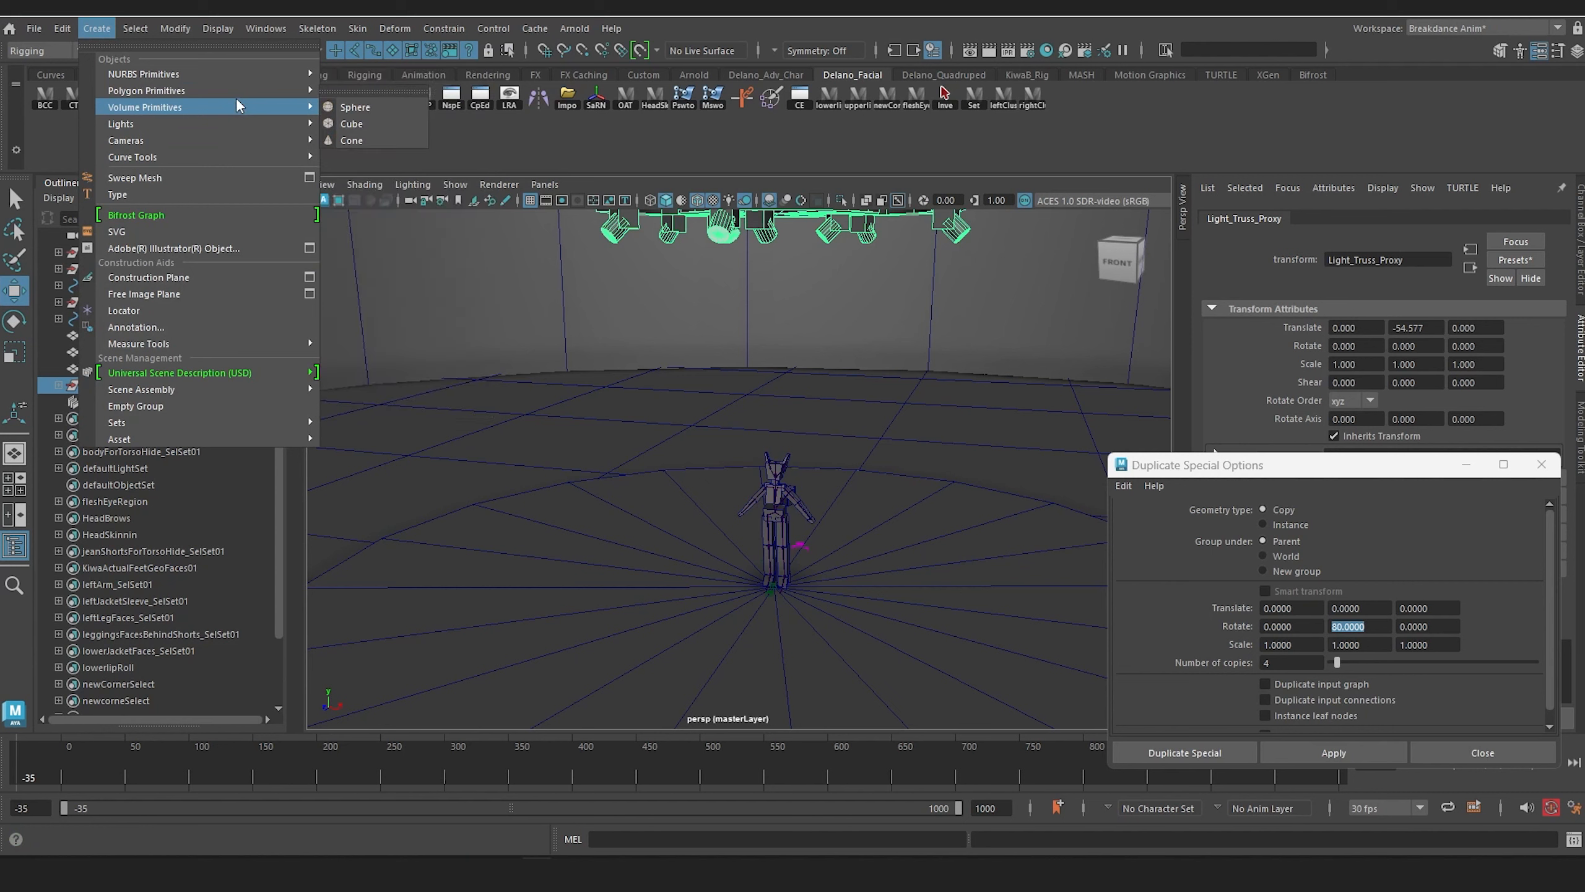
mouse_move(239, 90)
left_click(359, 109)
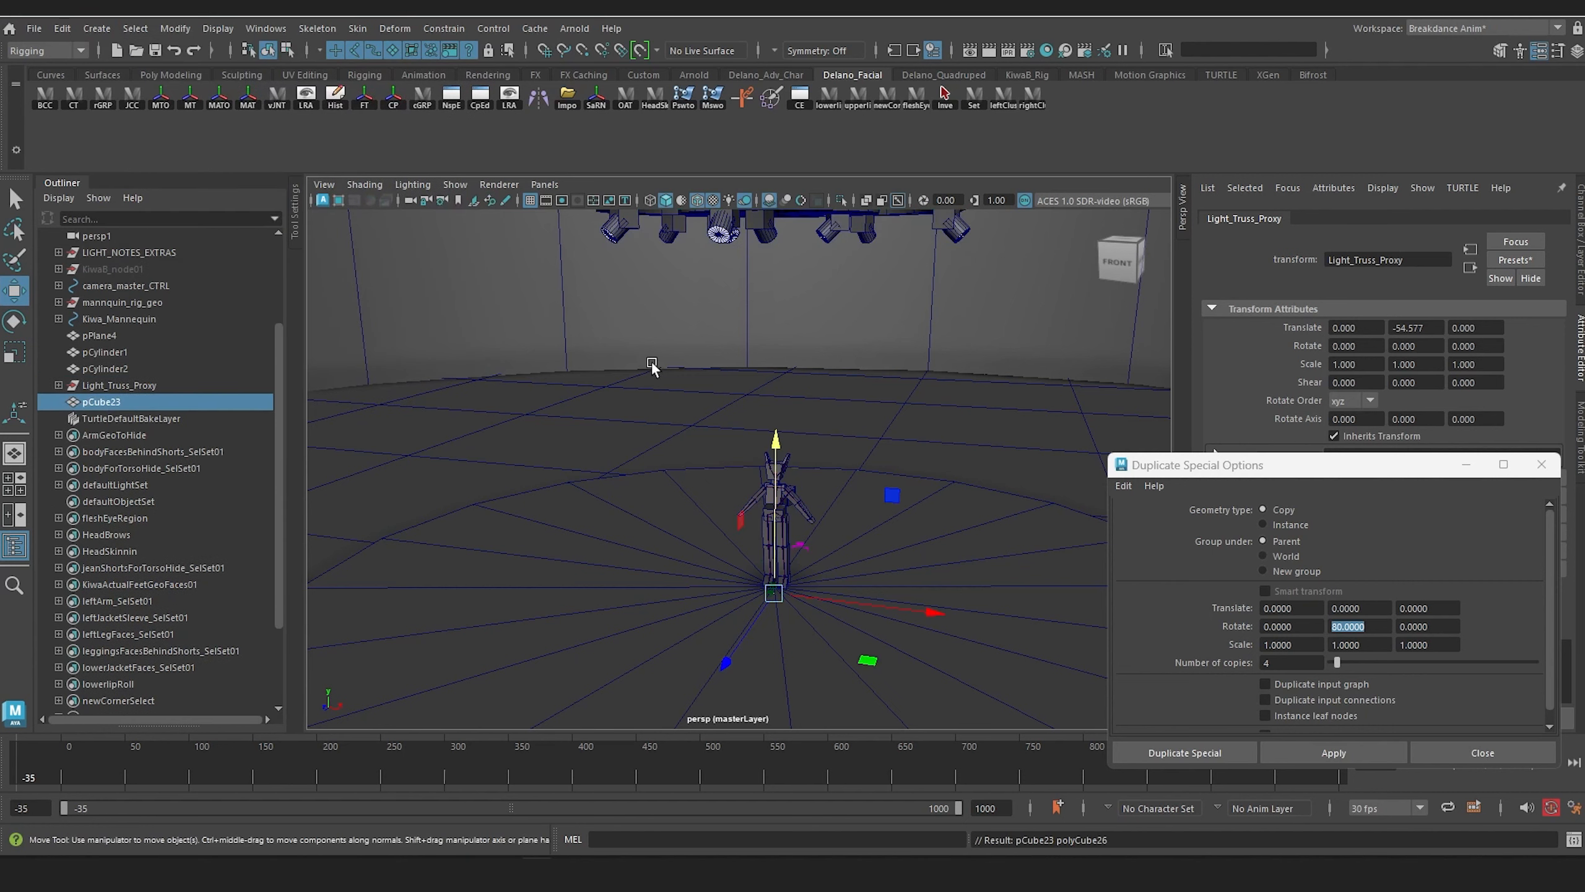
middle_click_drag(651, 363, 751, 396, "alt")
left_click_drag(812, 454, 815, 315)
key("r")
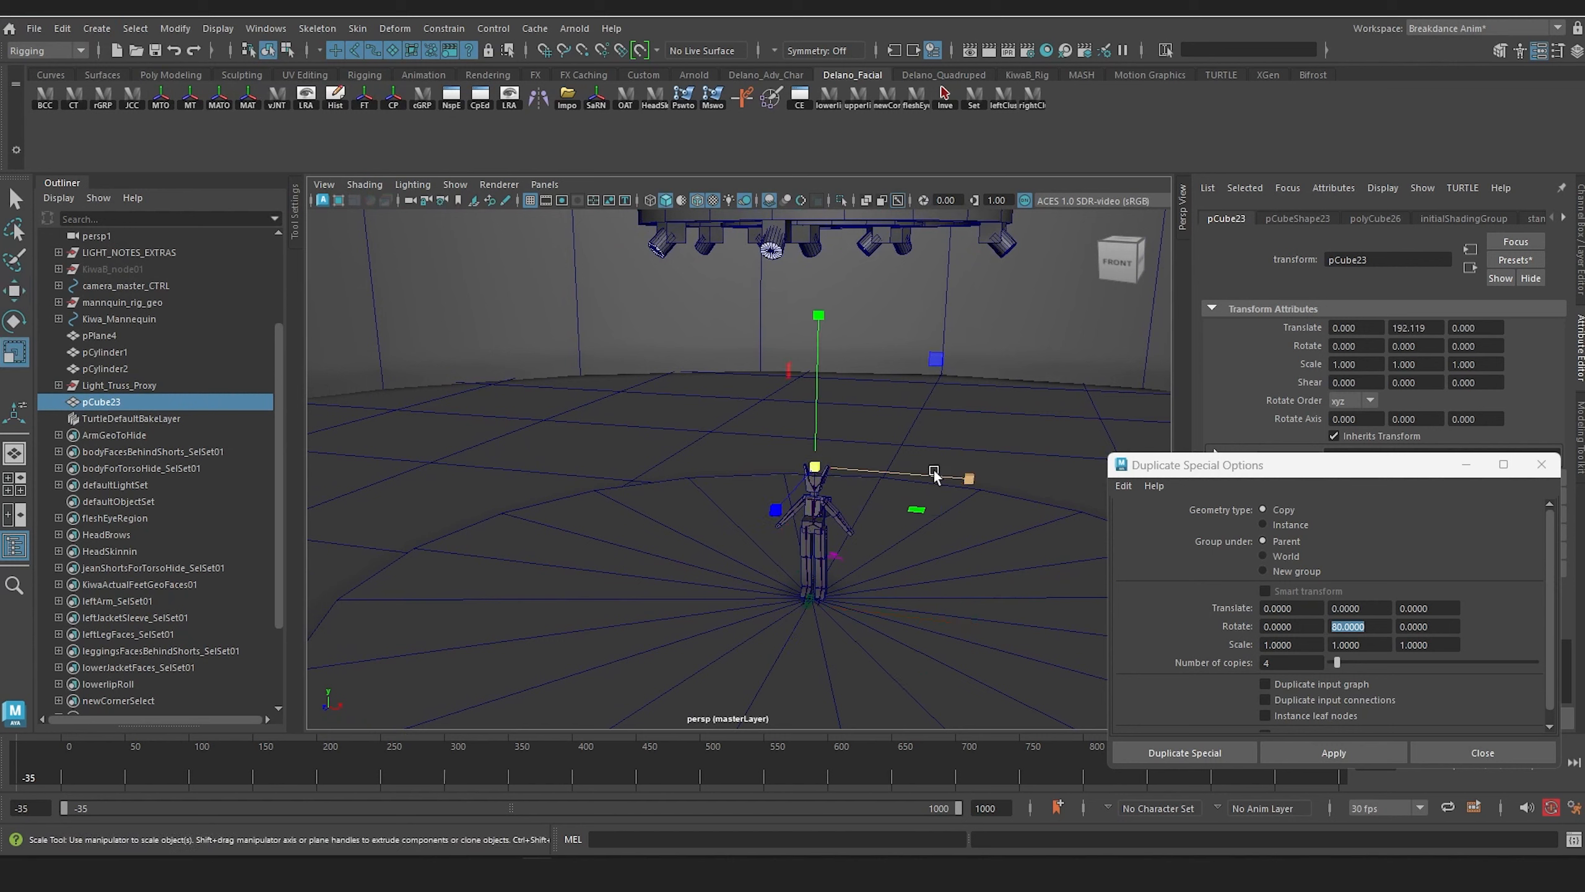
left_click_drag(817, 465, 709, 456)
left_click_drag(603, 492, 696, 485)
left_click_drag(696, 485, 807, 492, "alt")
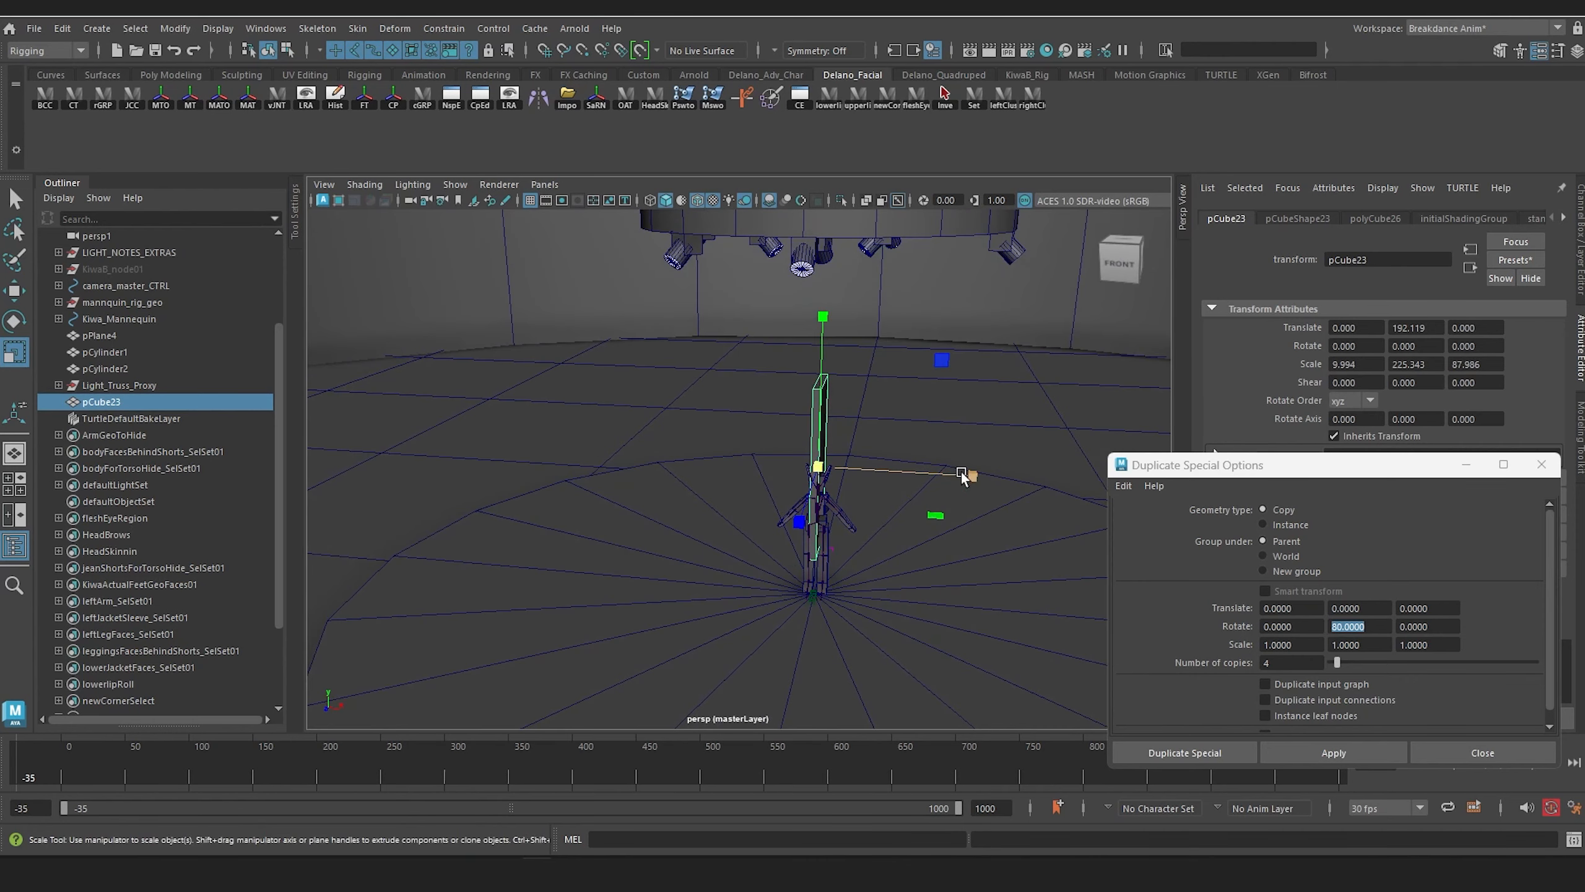
Step: Place the panel beside the stage at about X -734, Y 512 and scale it to about 4.6 thick and 461 high
left_click_drag(961, 473, 745, 403)
key("w")
key("r")
left_click_drag(641, 364, 725, 446)
key("w")
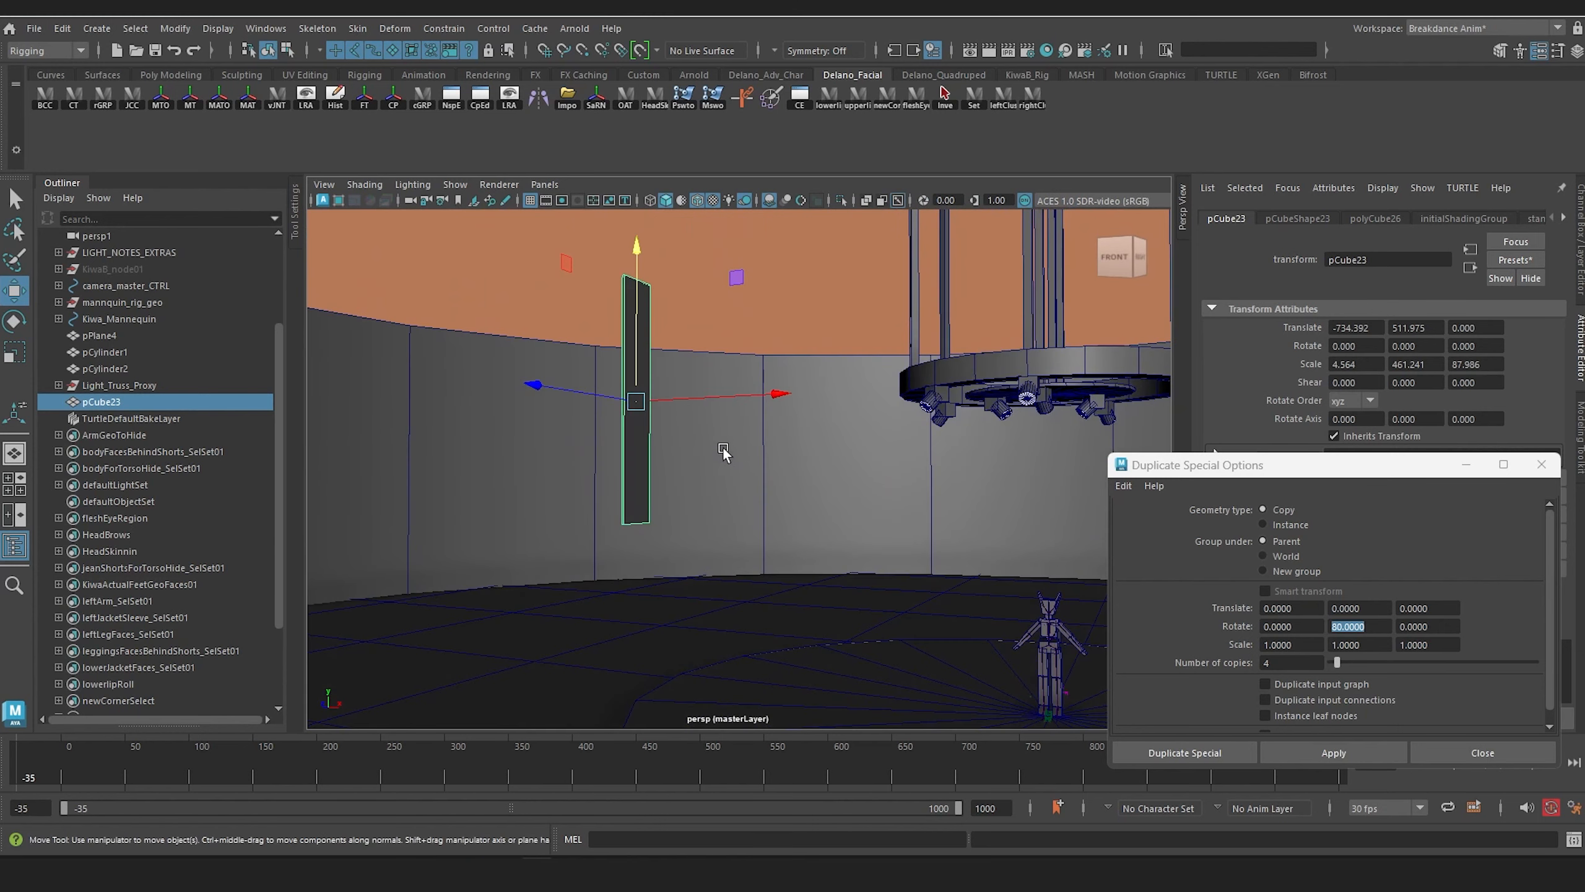
Step: Stretch the panel to a Y scale of about 650 and reposition it at about Y 476, Z -503
key("r")
mouse_move(638, 257)
left_mouse_down()
mouse_move(641, 214)
mouse_move(645, 229)
left_mouse_up()
middle_click_drag(645, 233, 650, 307, "alt")
key("w")
left_click_drag(643, 285, 661, 396)
key("r")
middle_click_drag(657, 352, 663, 397, "alt")
left_click_drag(663, 402, 558, 486, "alt")
scroll(562, 437, "down", 6)
key("w")
left_click_drag(541, 394, 800, 400)
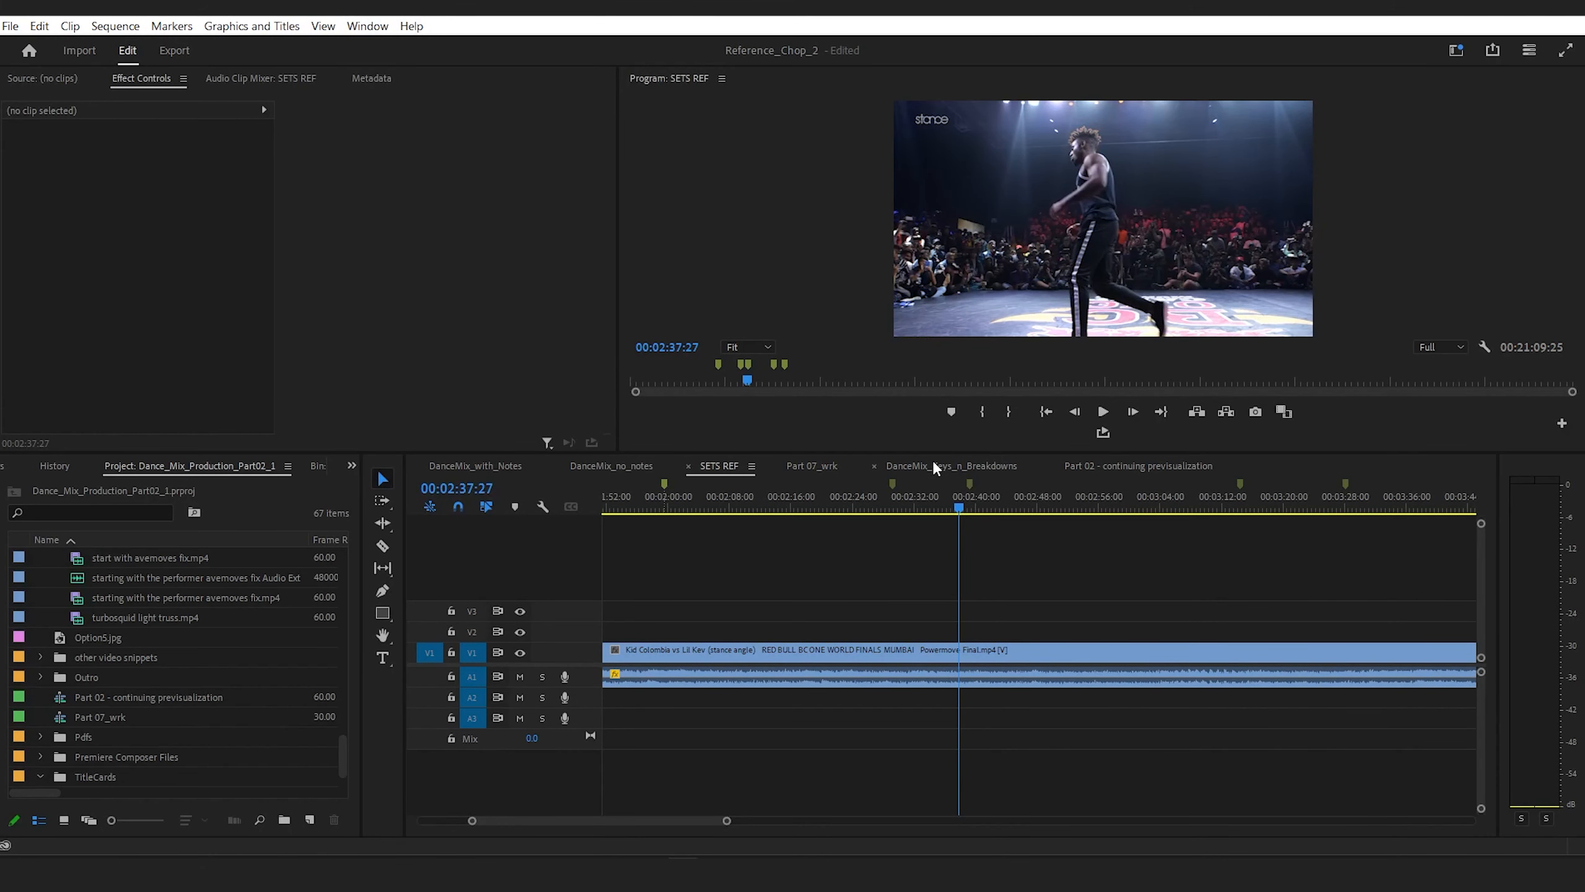
Step: Check the reference footage at 00:02:39:06 in Premiere Pro, and return to Maya to examine the panel up close
left_click(968, 494)
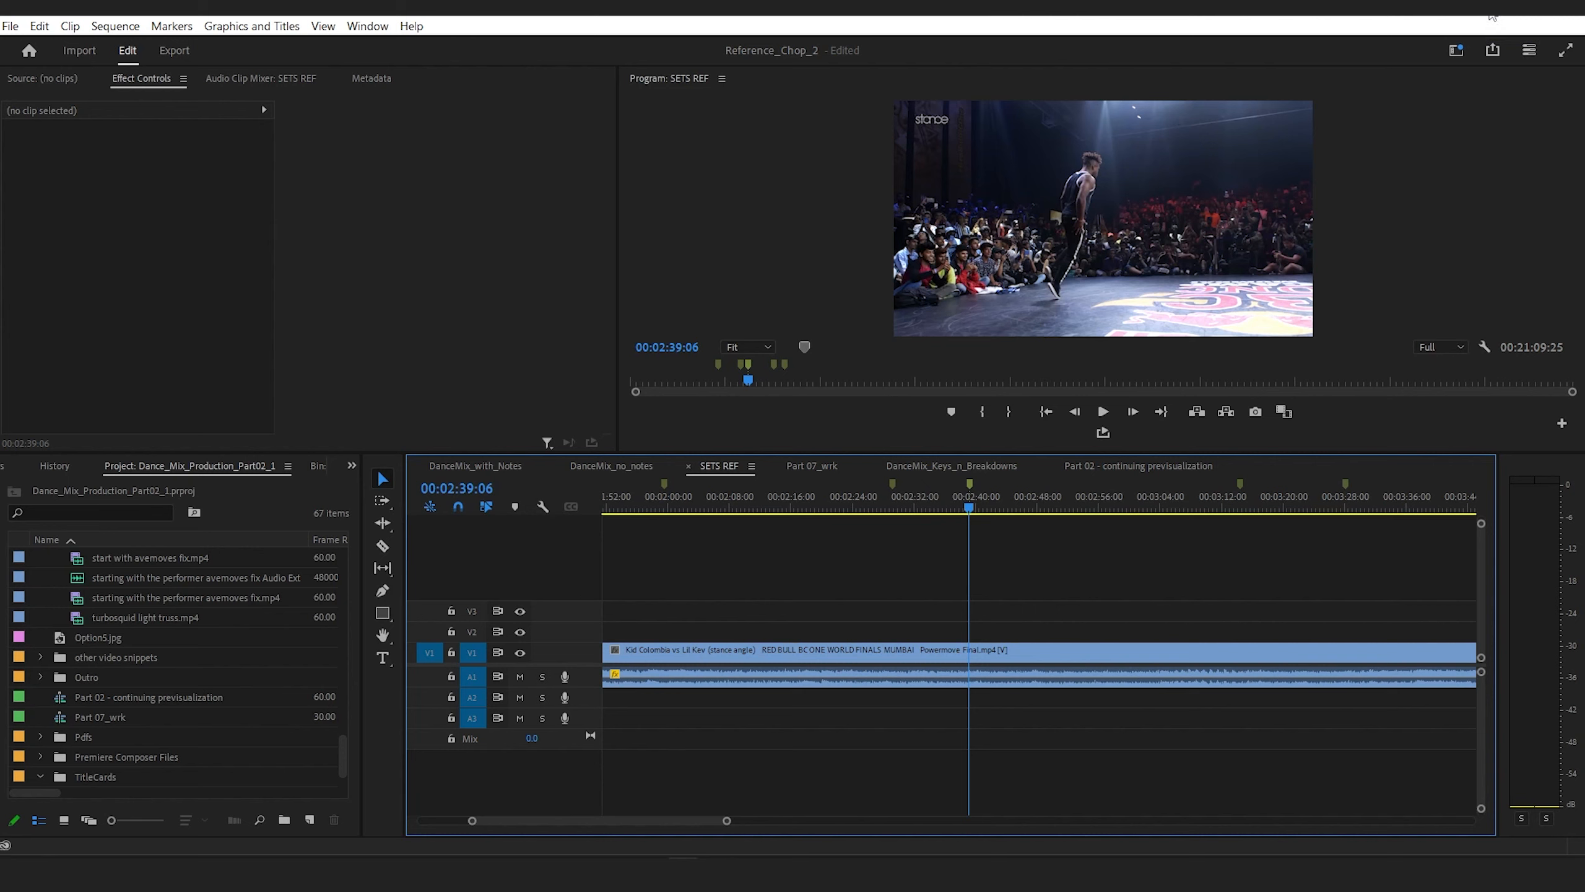
left_click(1491, 17)
middle_click_drag(732, 387, 703, 391, "alt")
left_click_drag(703, 391, 704, 386, "alt")
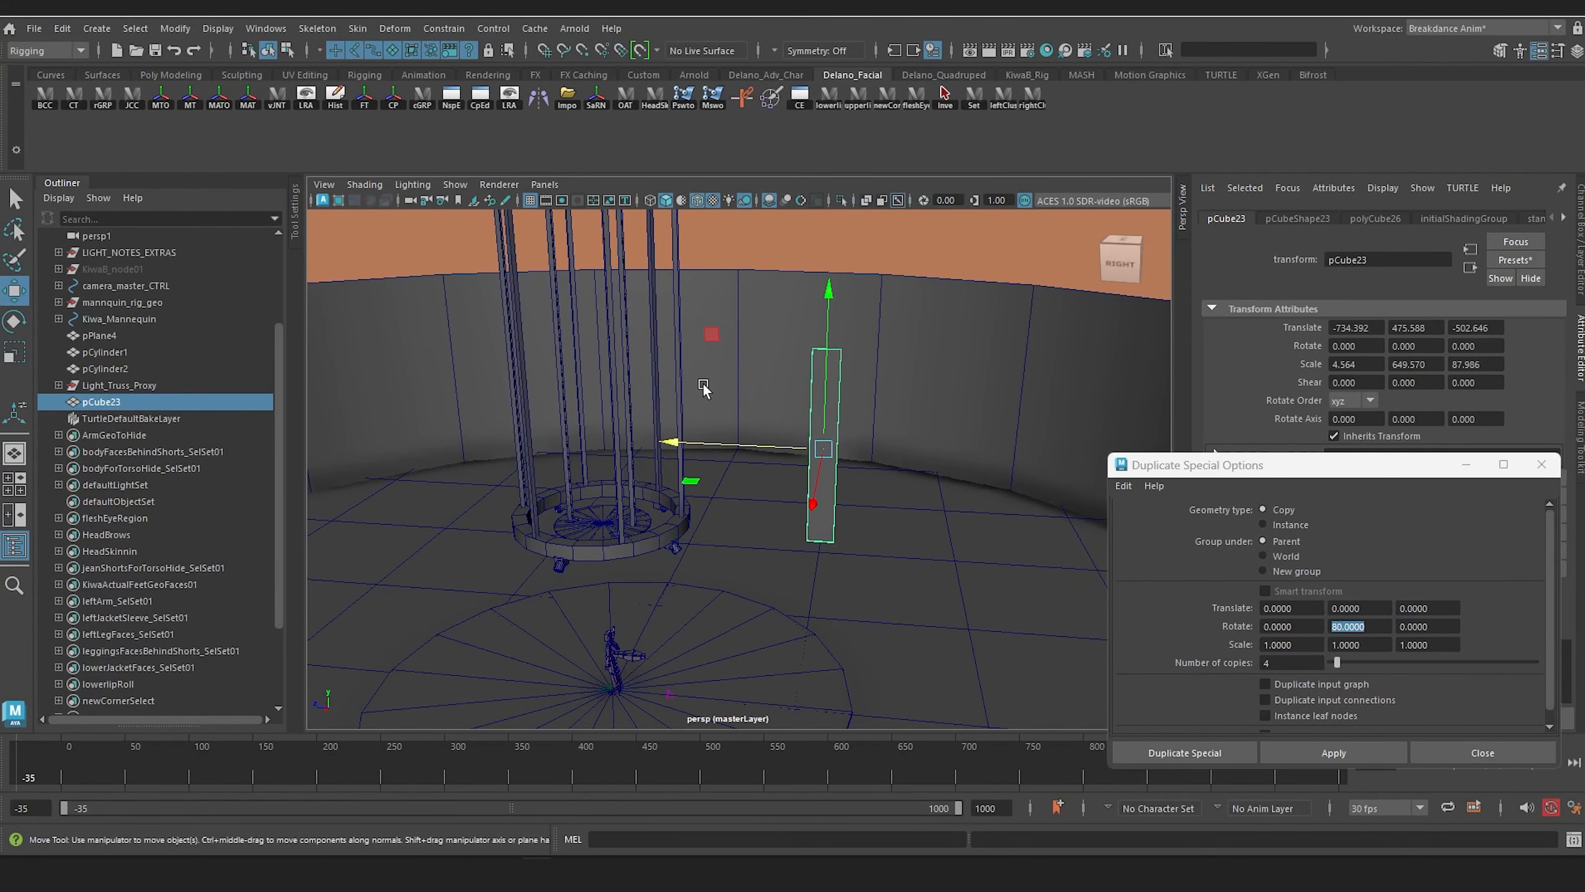
middle_click_drag(704, 386, 739, 418, "alt")
right_click_drag(739, 418, 769, 431, "alt")
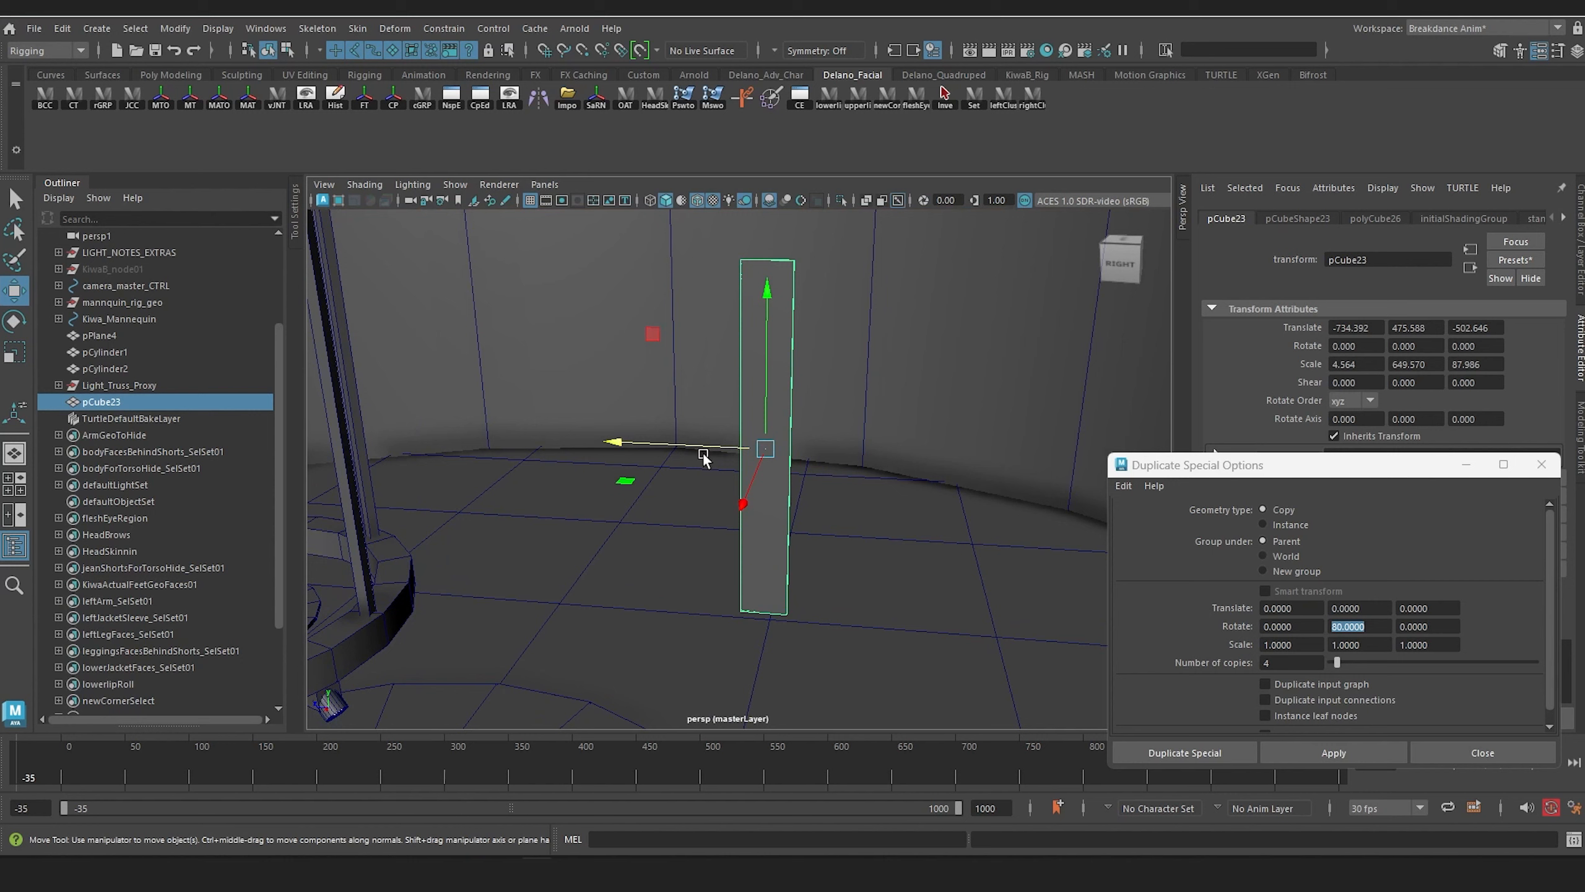
key("ctrl+shift+d")
left_click_drag(625, 442, 567, 446)
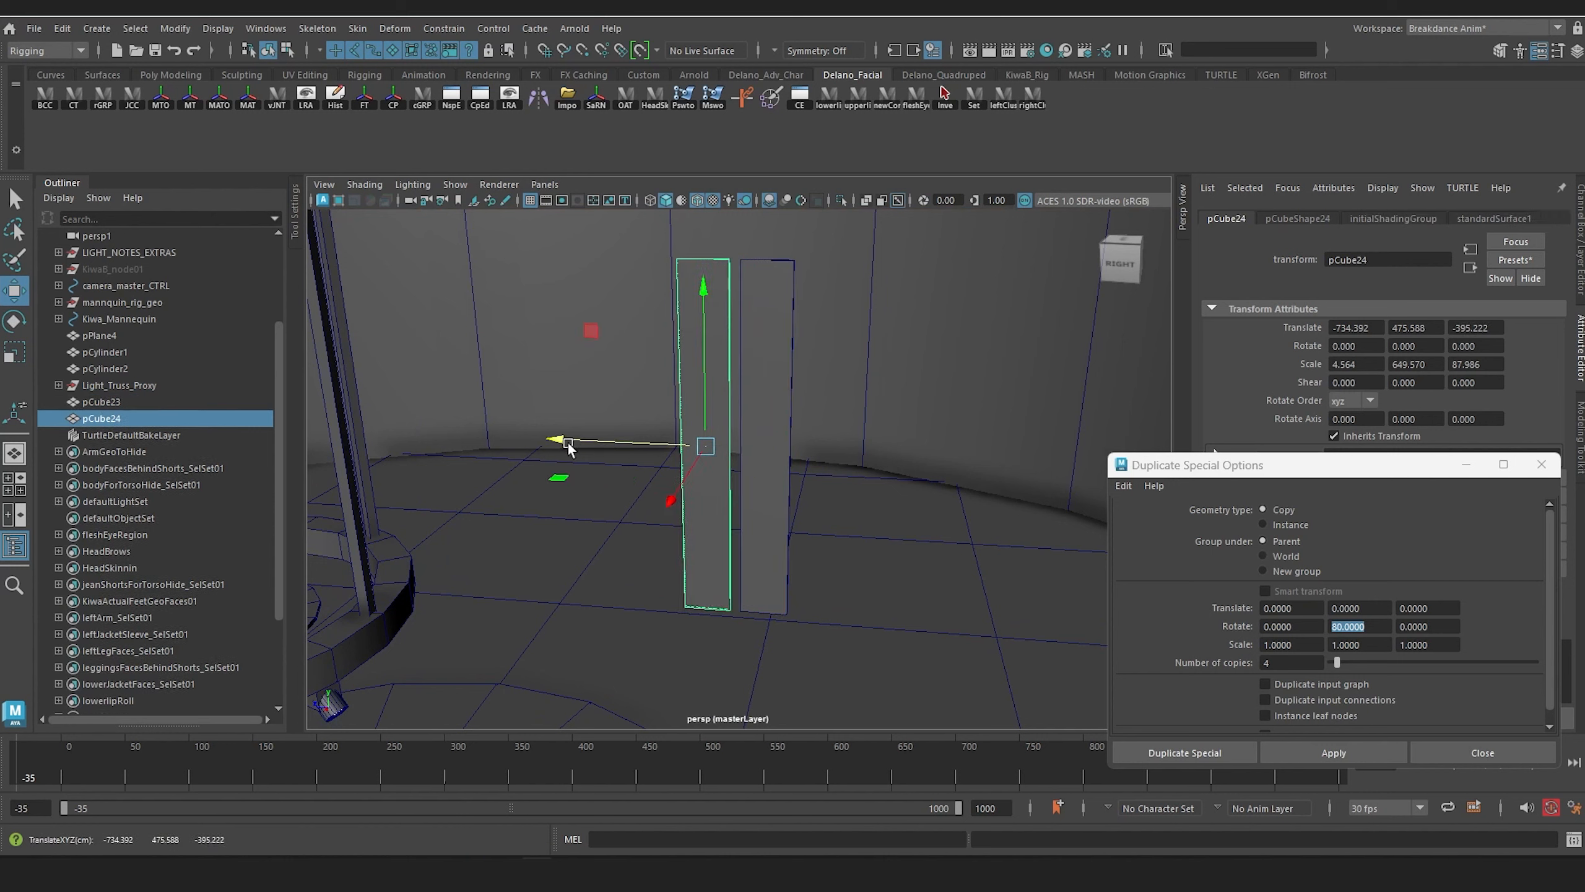
key("ctrl+z")
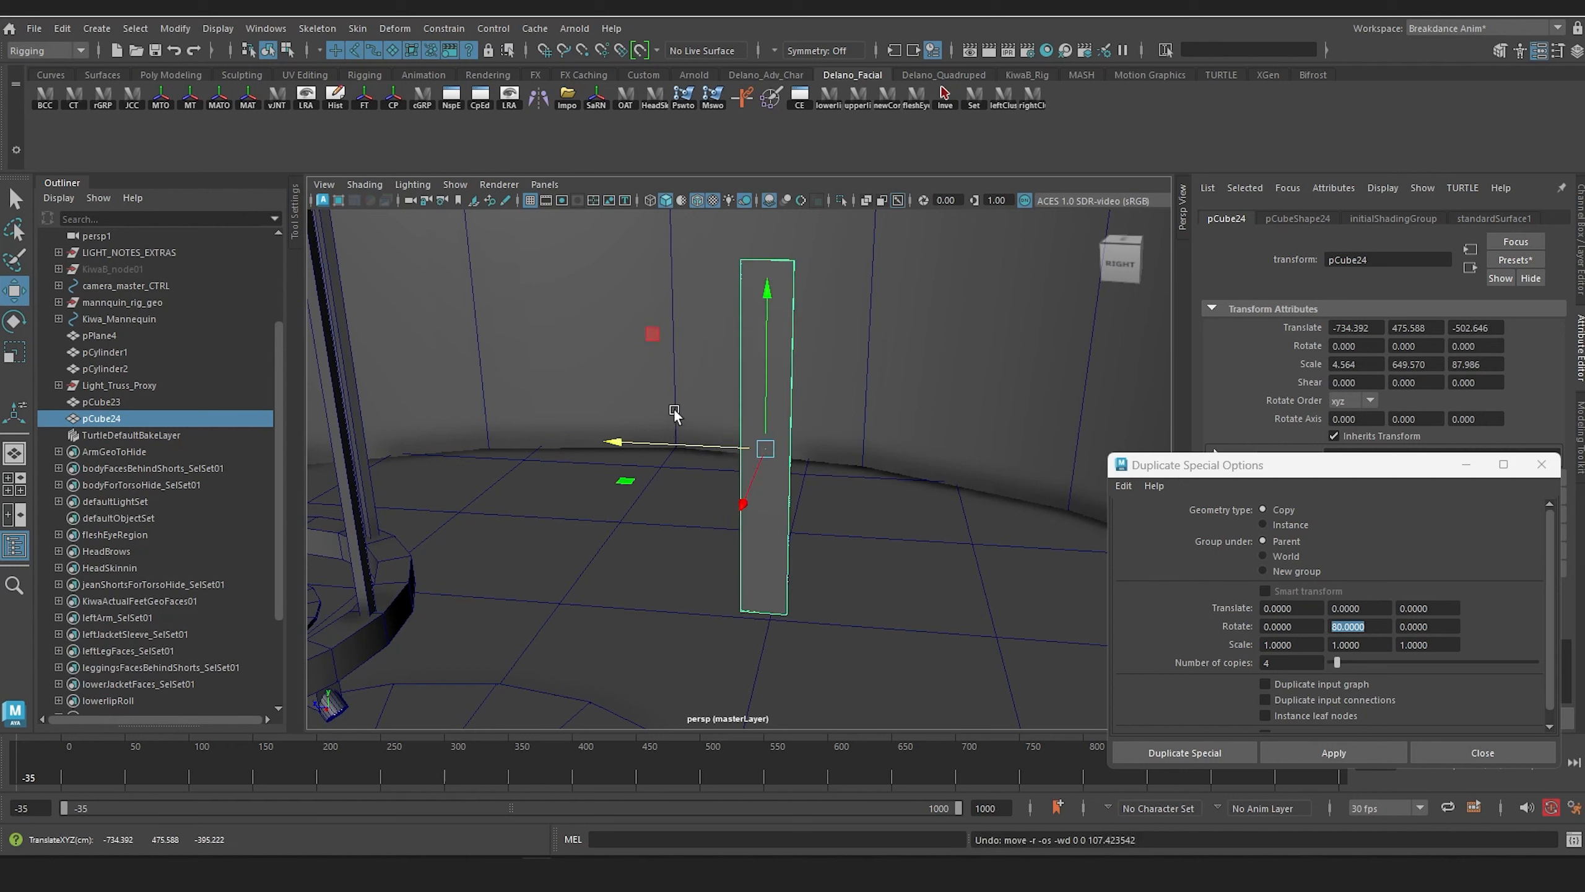
key("ctrl+z")
Step: Freeze the transformations of the tall panel and display its channel values
left_click(775, 381)
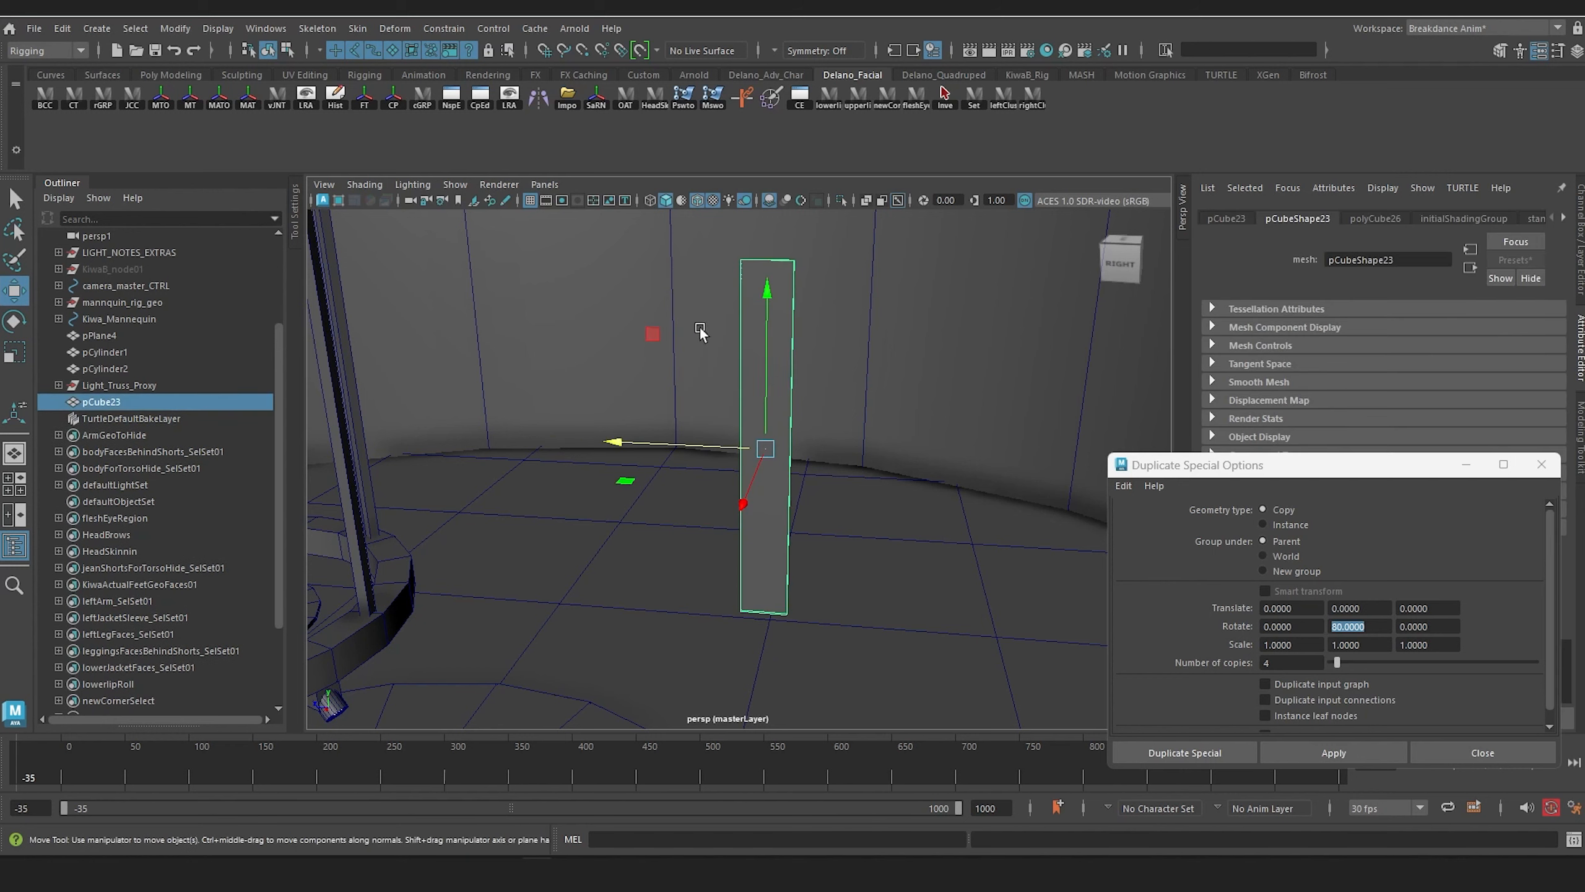
left_click(175, 28)
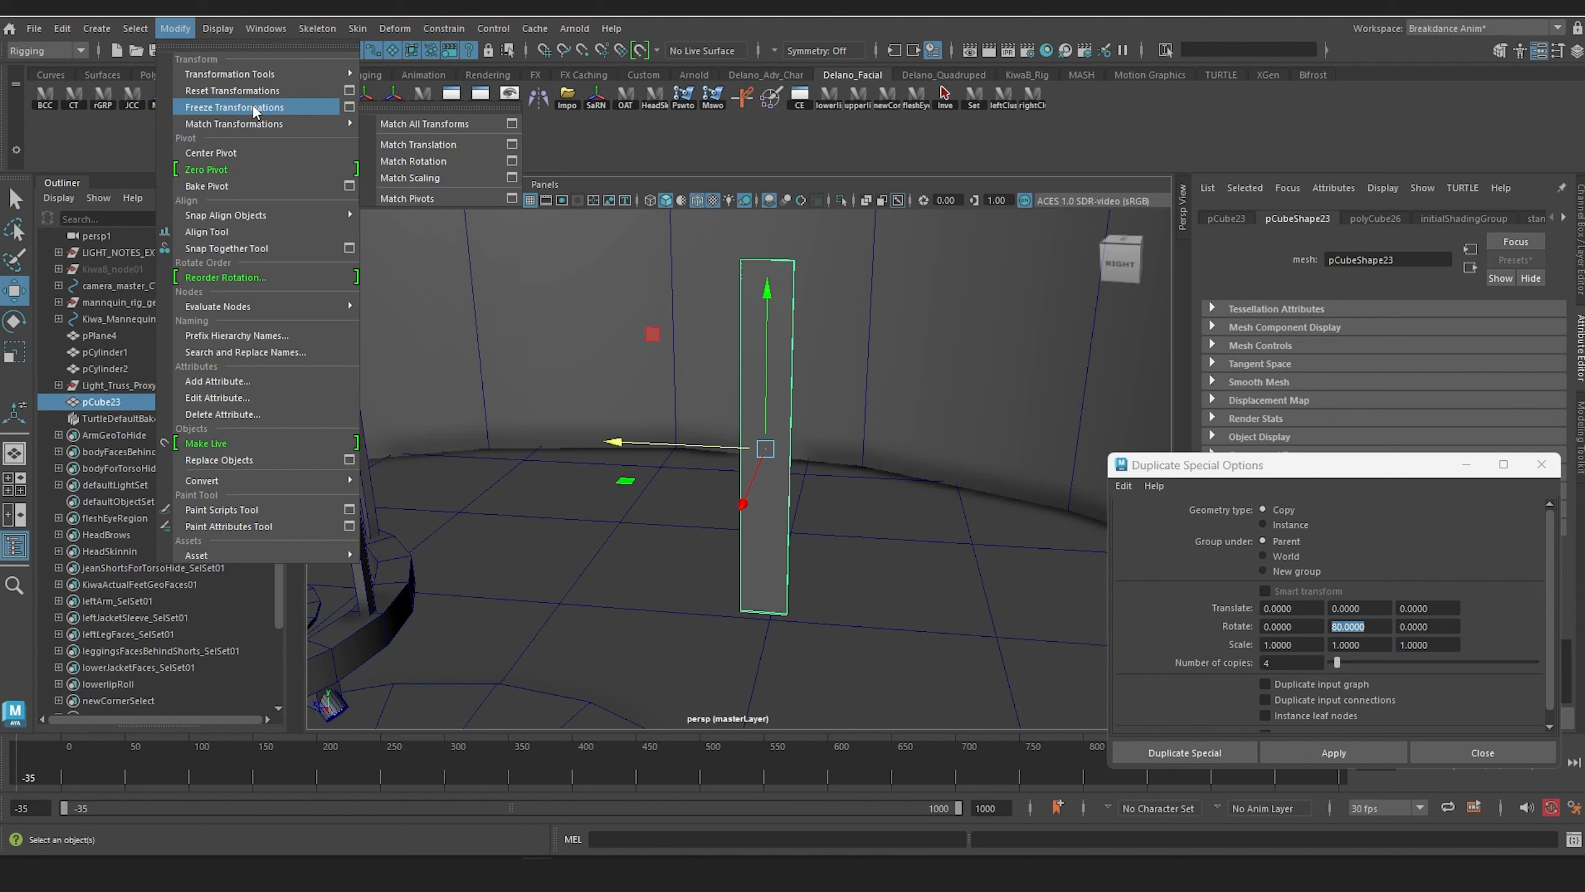
left_click(234, 107)
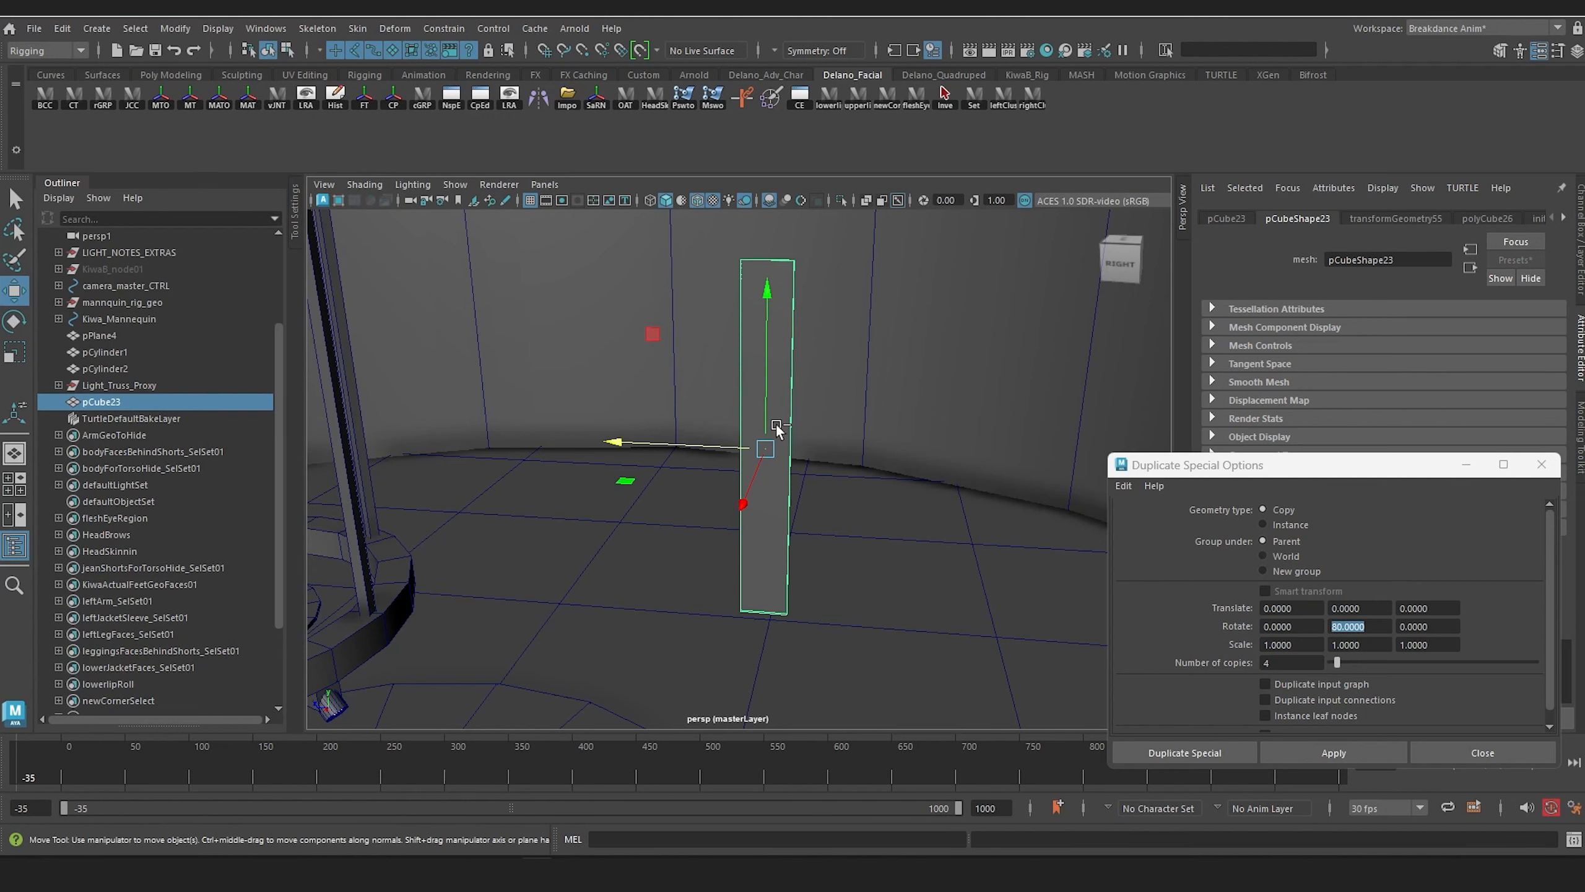
key("ctrl+a")
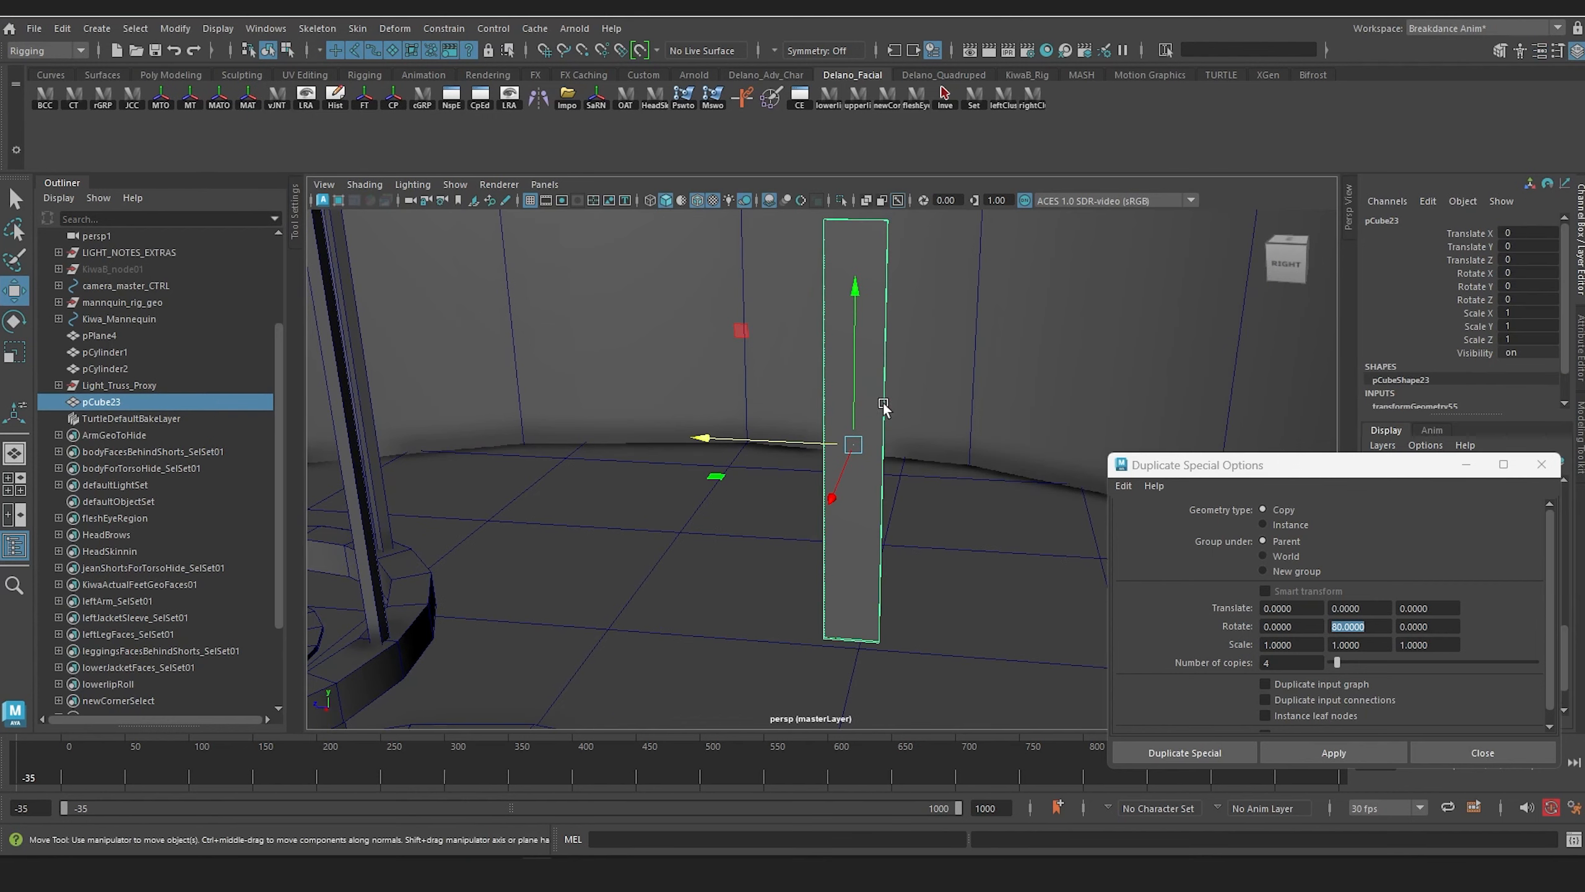
Step: Test the panel spacing with a temporary copy offset about 113 units along Z, and delete that copy
key("ctrl+d")
left_click_drag(712, 438, 642, 436)
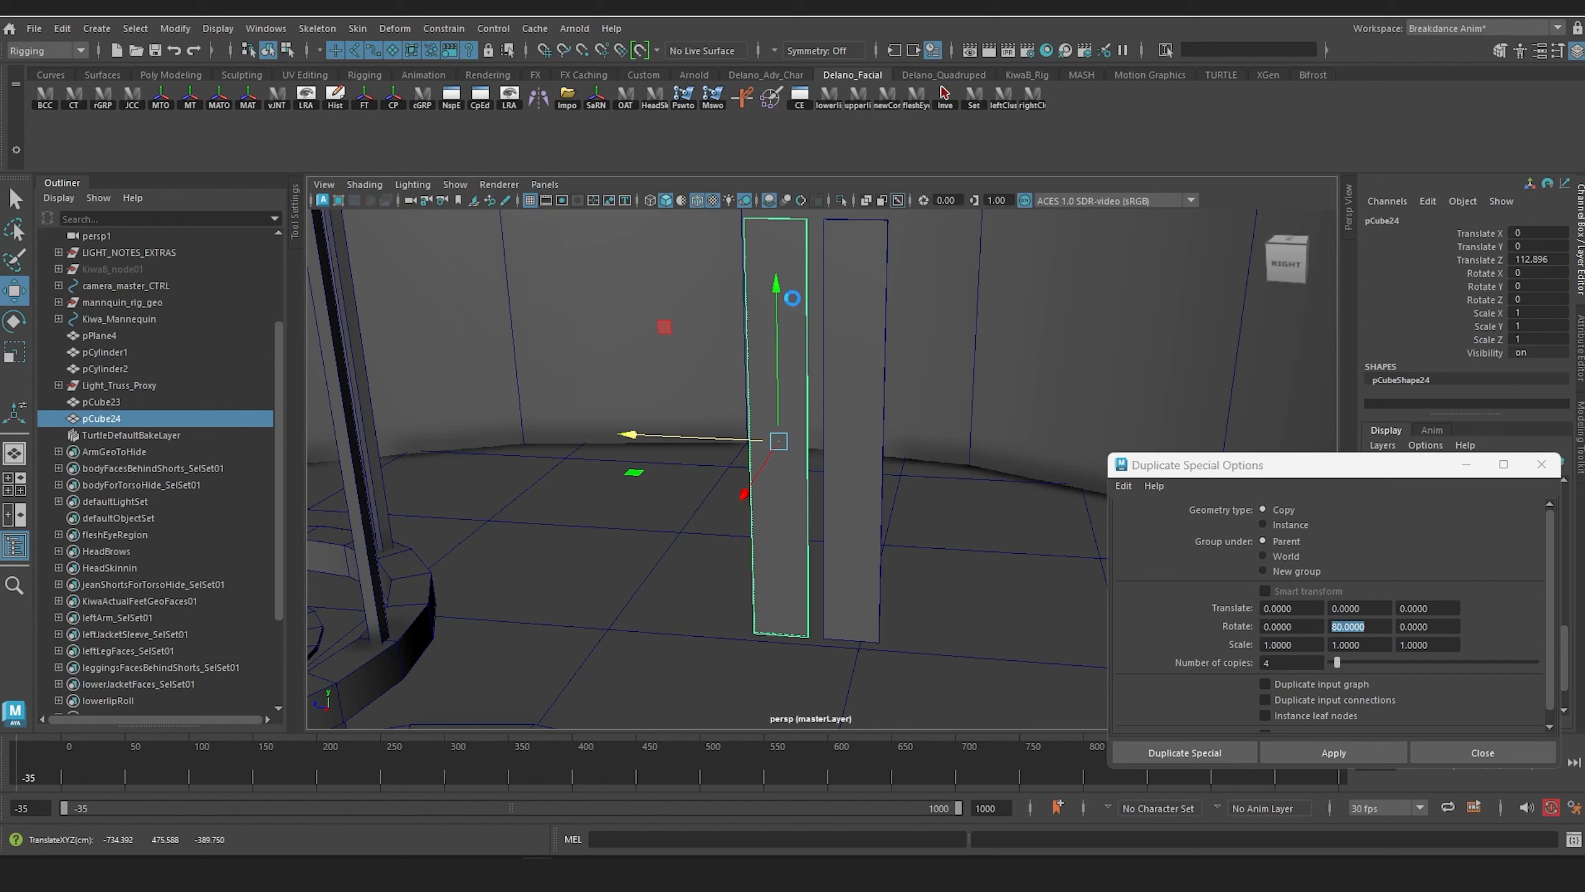
key("Delete")
Step: Create eight copies of the panel with Duplicate Special, using zero rotation and a Z translation of 115
left_click(856, 340)
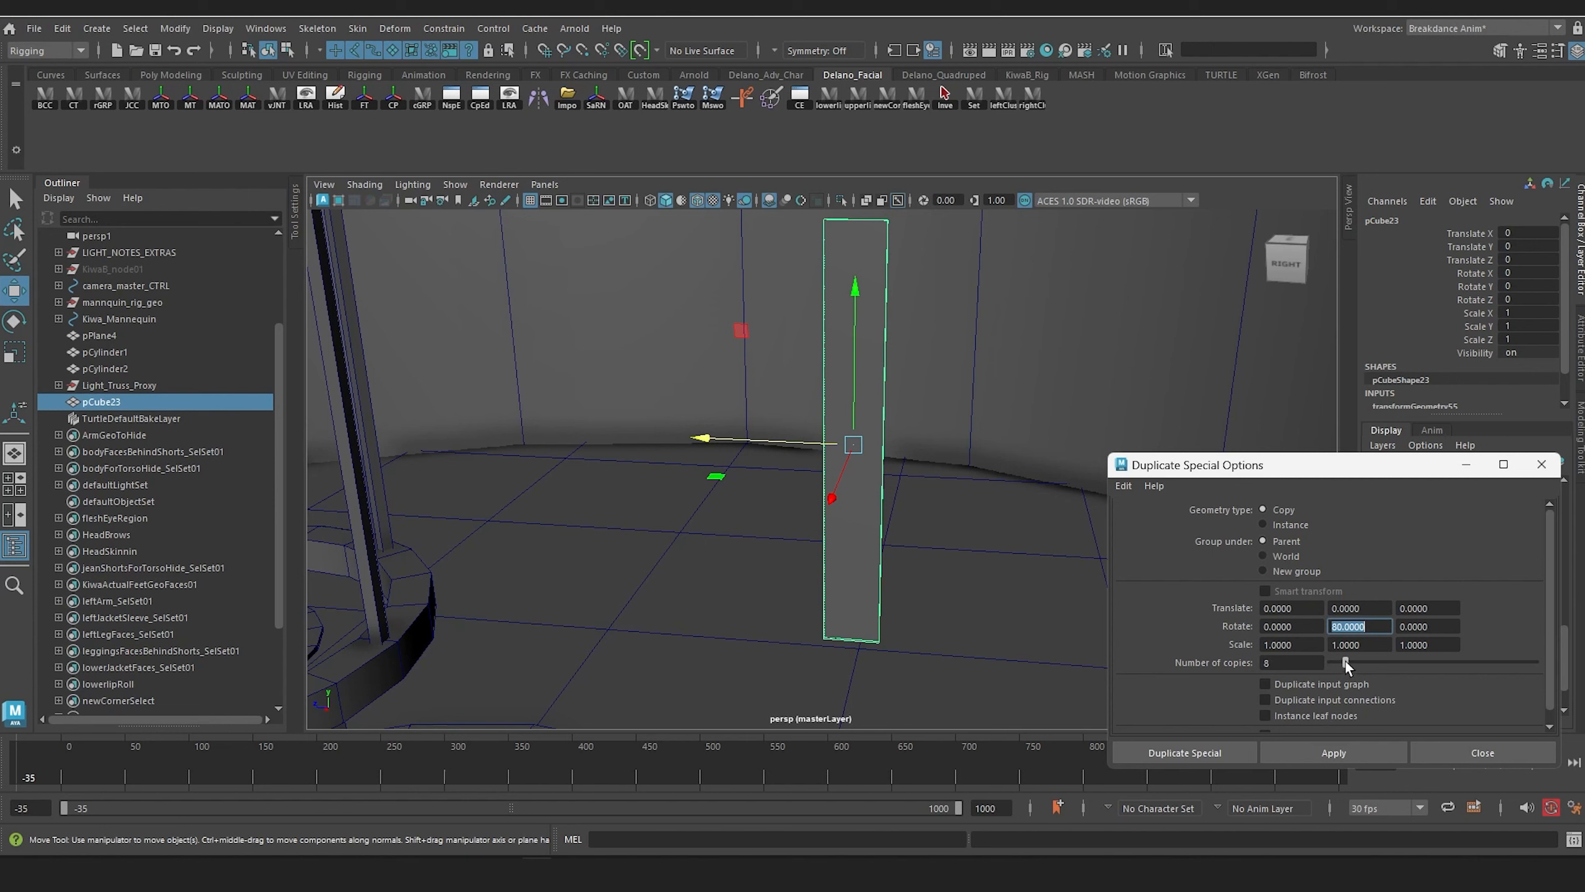
left_click(1361, 625)
type("0")
key("Return")
left_click(1445, 607)
type("115")
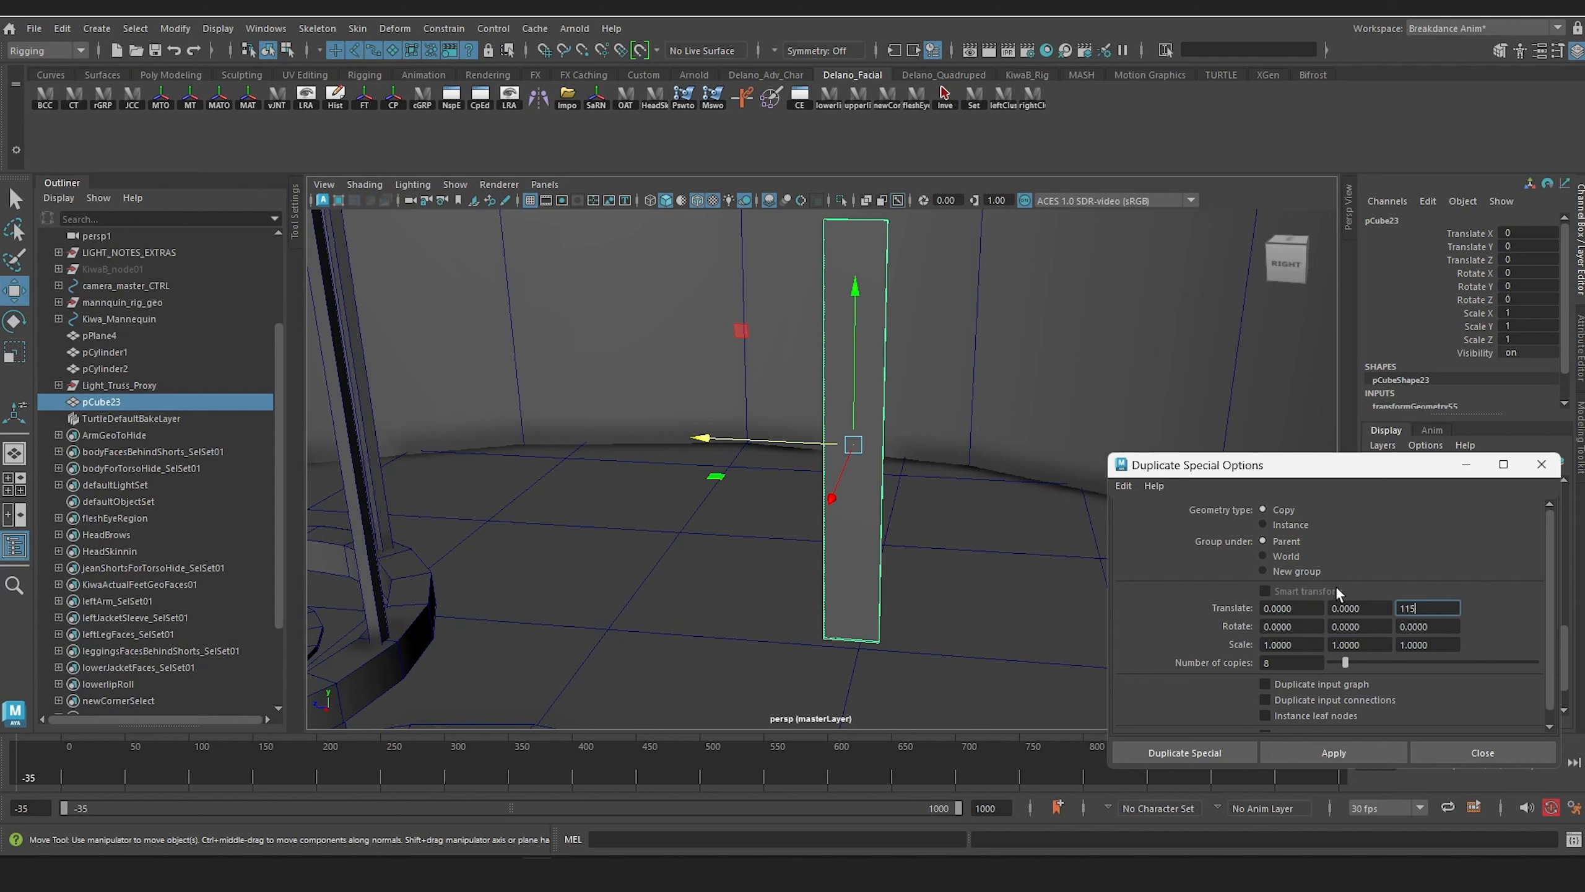
left_click(1334, 752)
key("f")
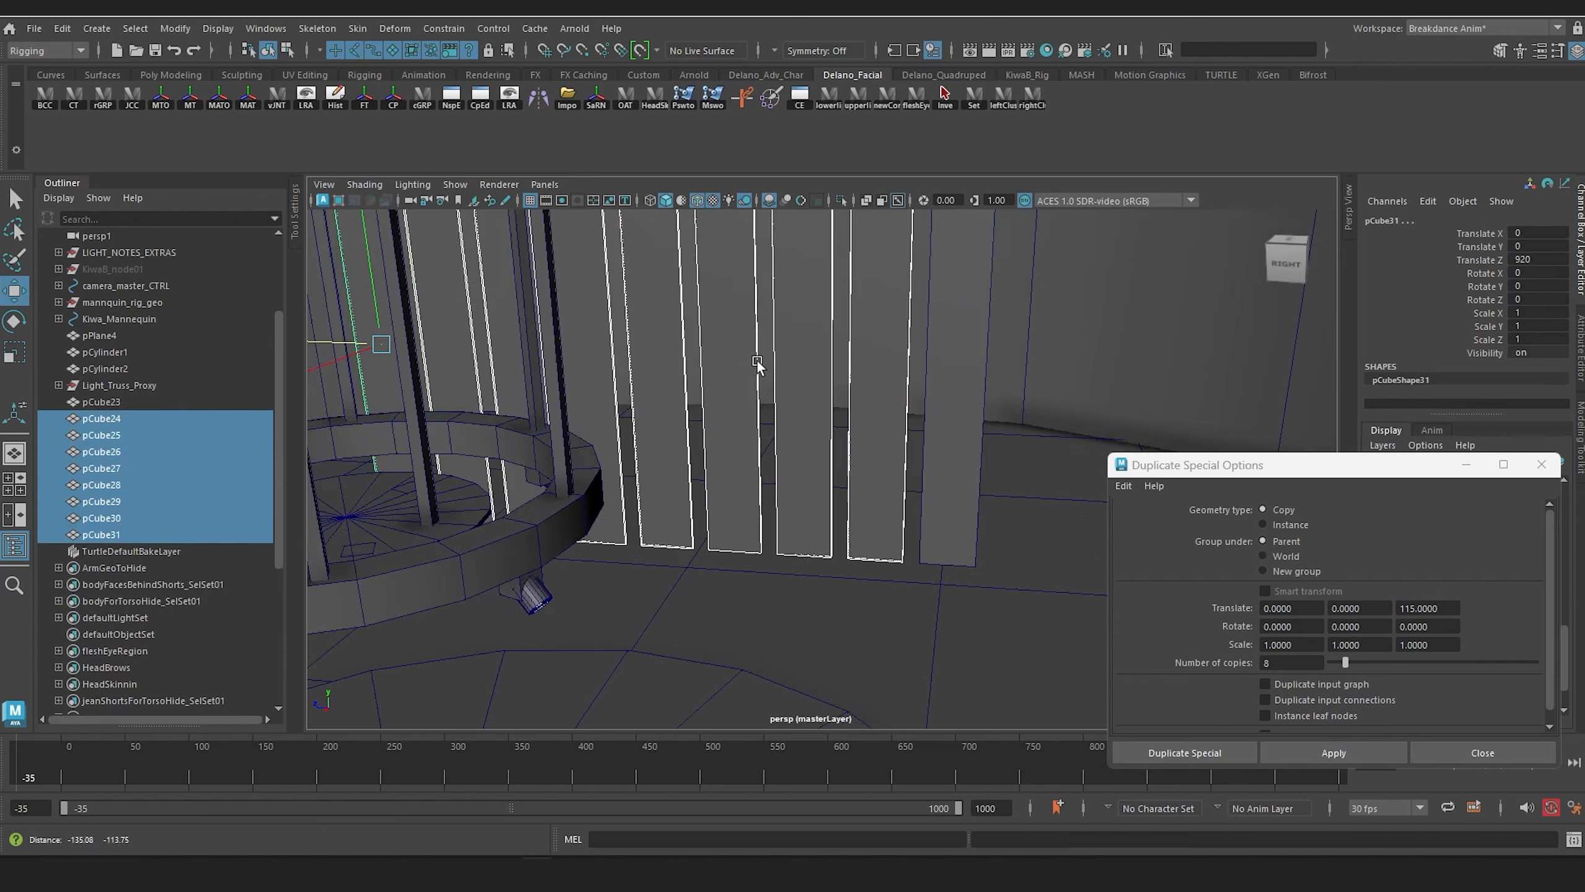
scroll(758, 361, "down", 5)
left_click_drag(761, 400, 777, 354, "alt")
left_click_drag(685, 500, 733, 555, "alt")
left_click(121, 402)
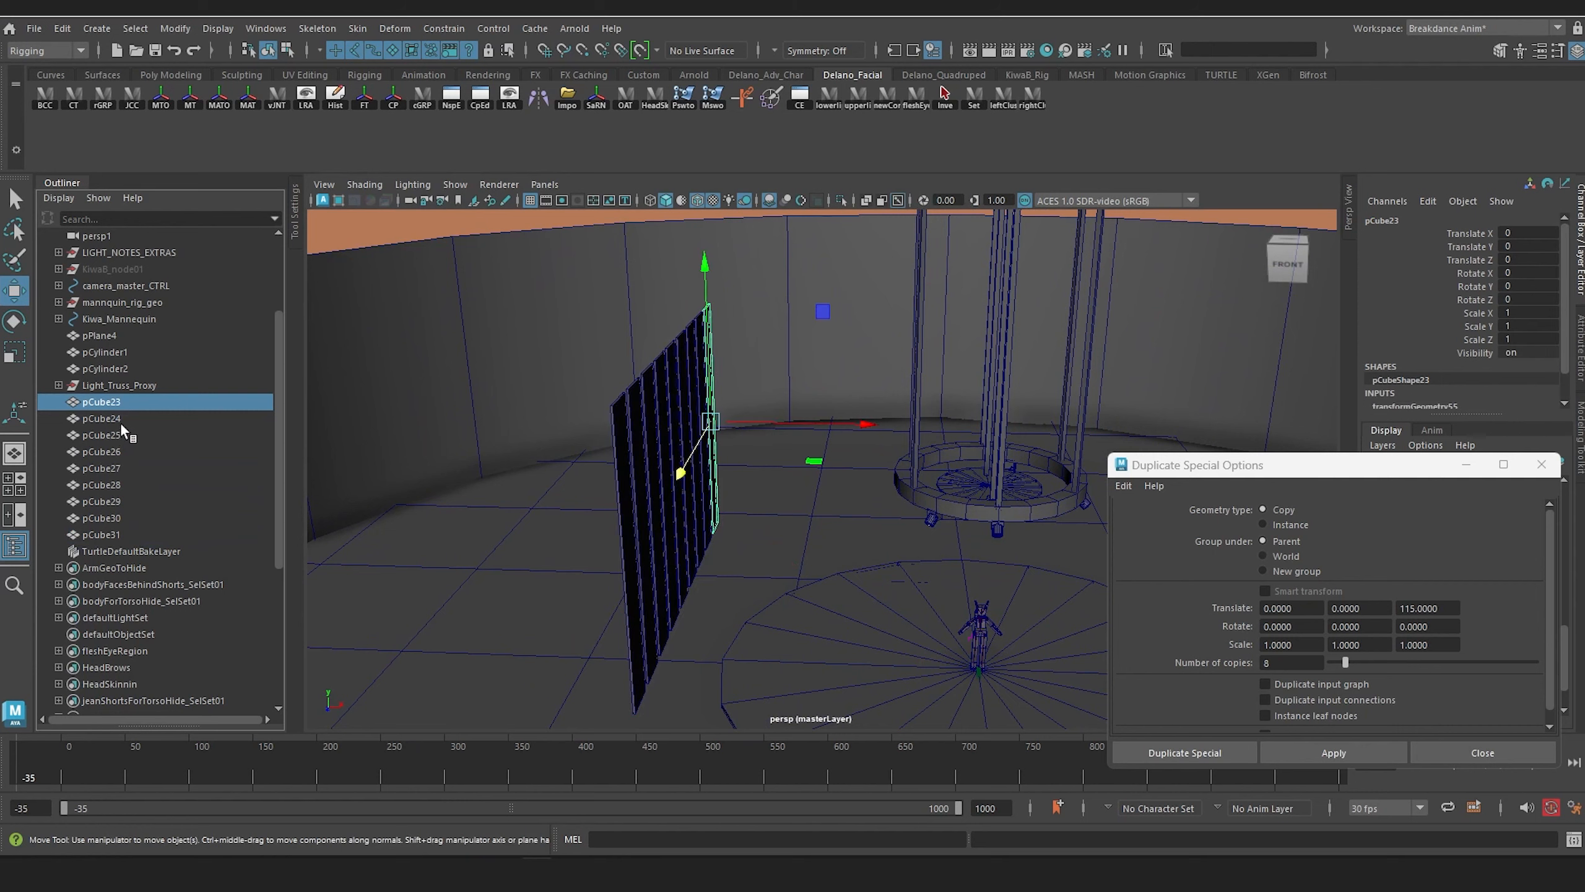
left_click(121, 417)
left_click(121, 532, "shift")
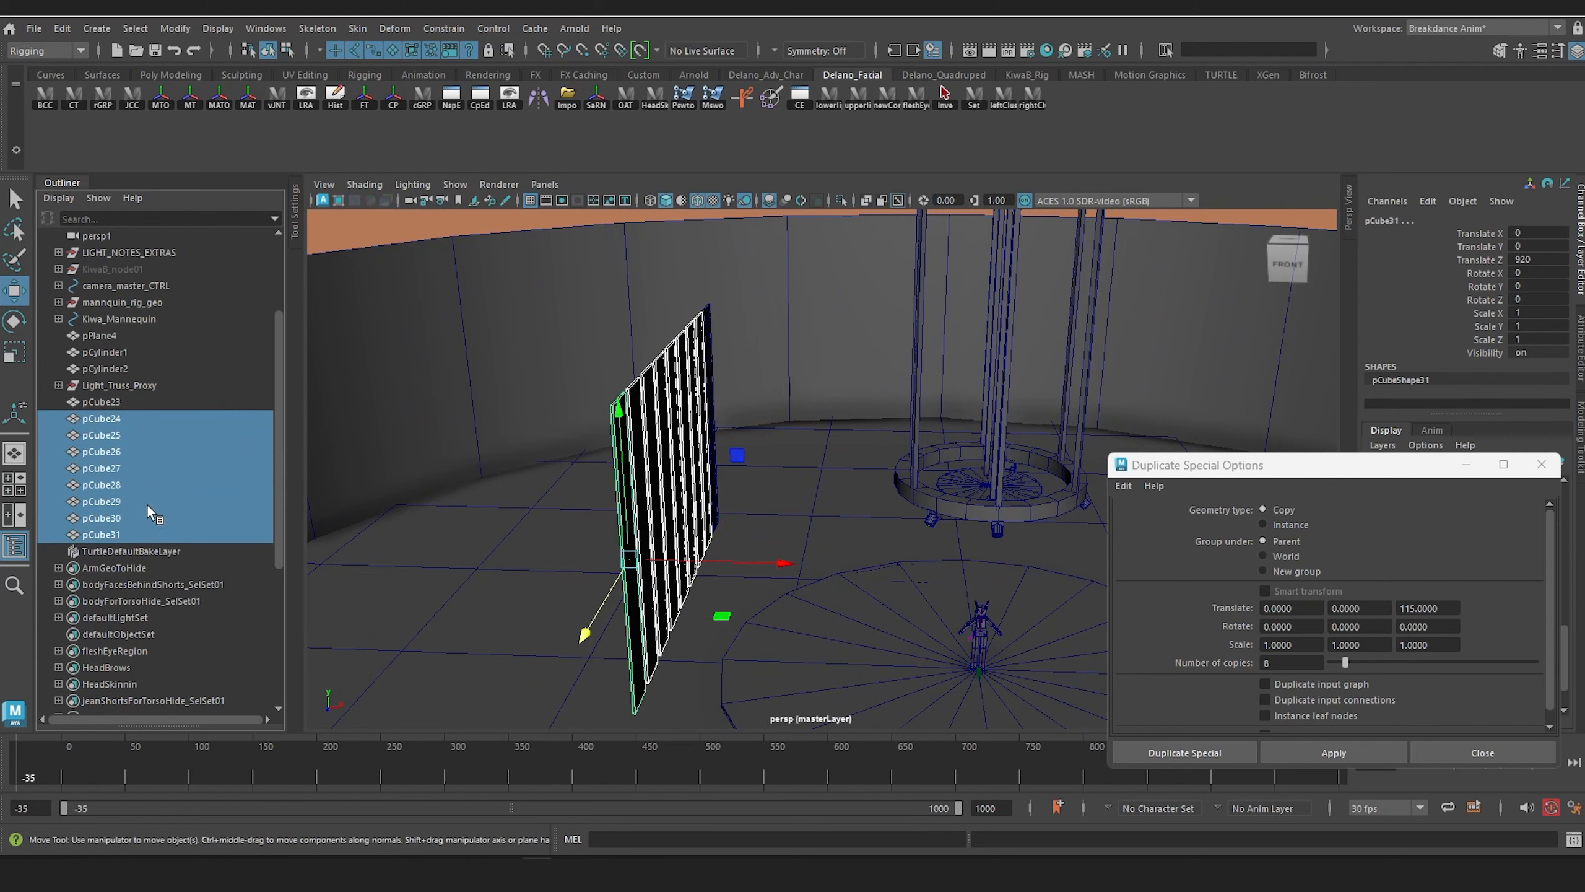
key("ctrl+g")
left_click_drag(741, 535, 692, 523, "alt")
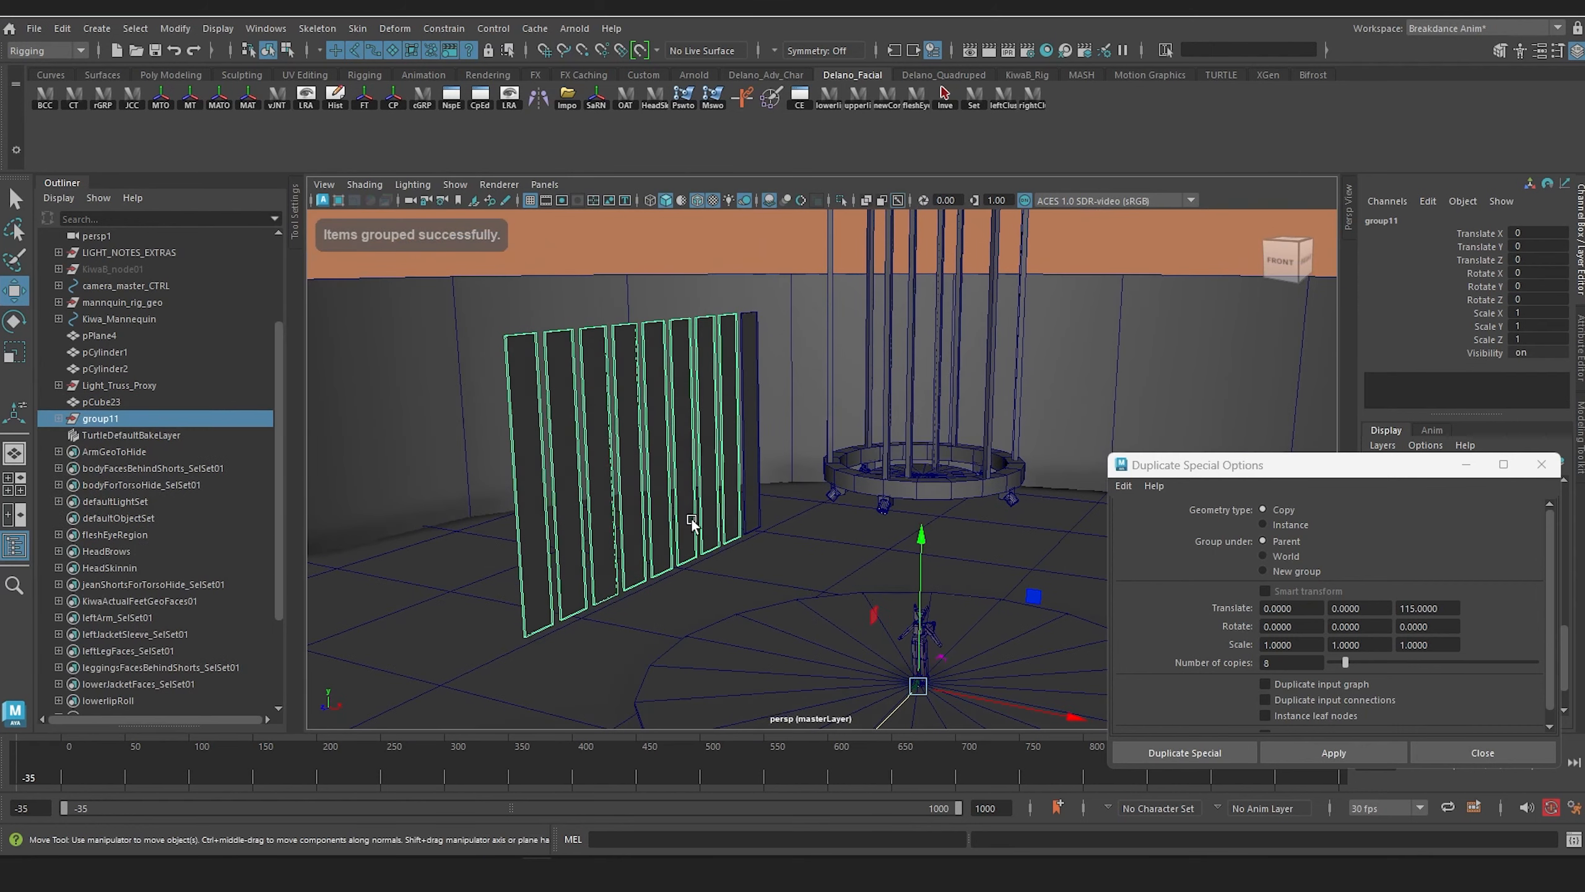
key("ctrl+z")
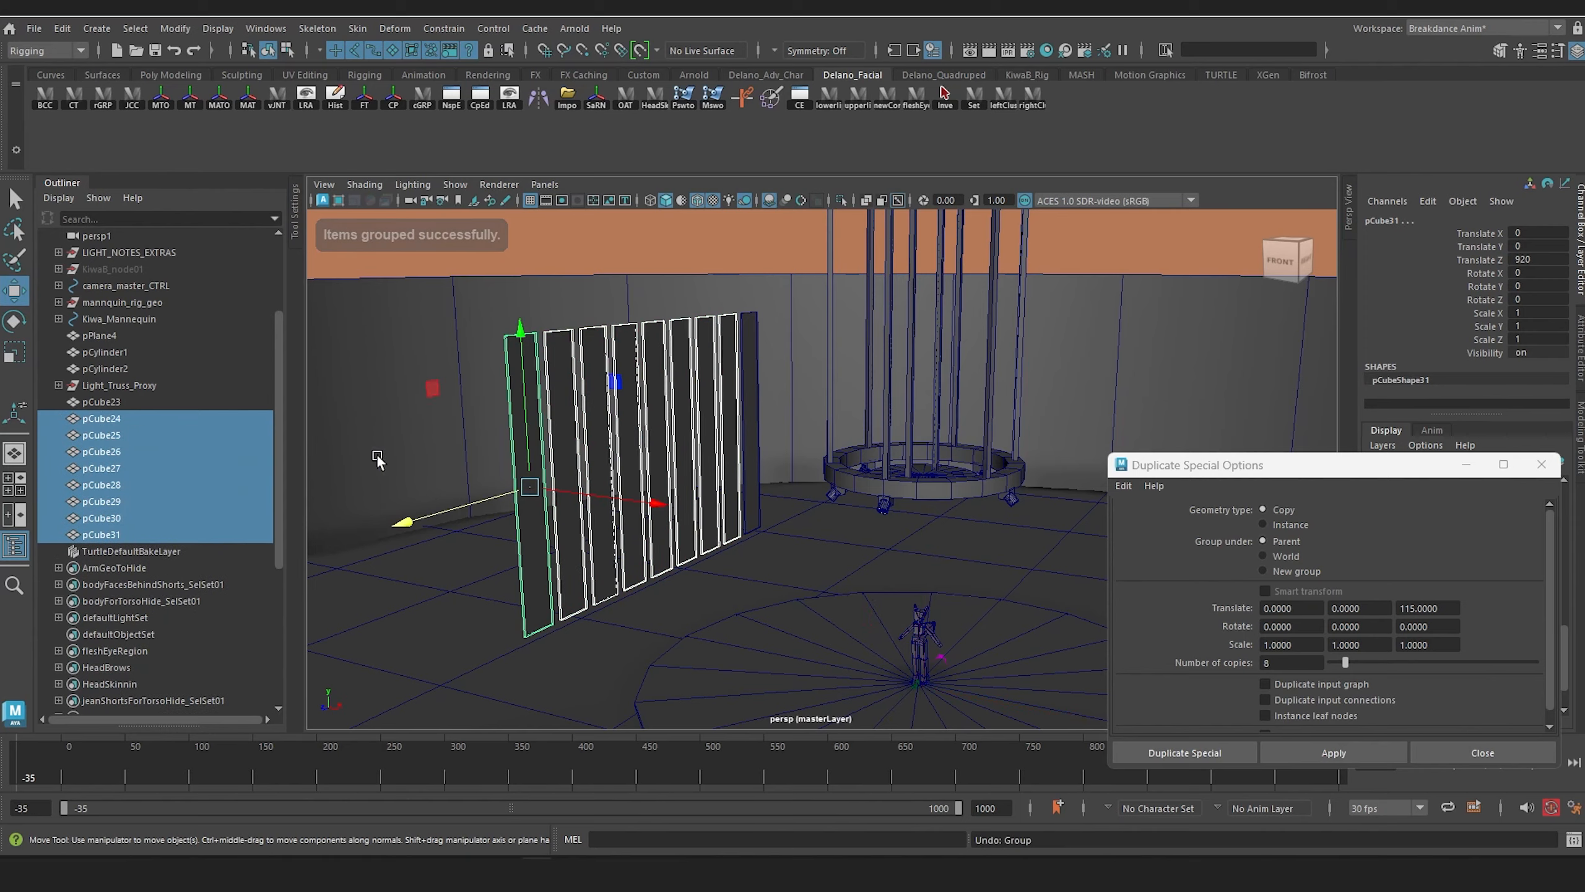
Step: Select all nine panels, pCube23 through pCube31, and move them outward to a Translate X of about -210
left_click(107, 401)
left_click(109, 535, "shift")
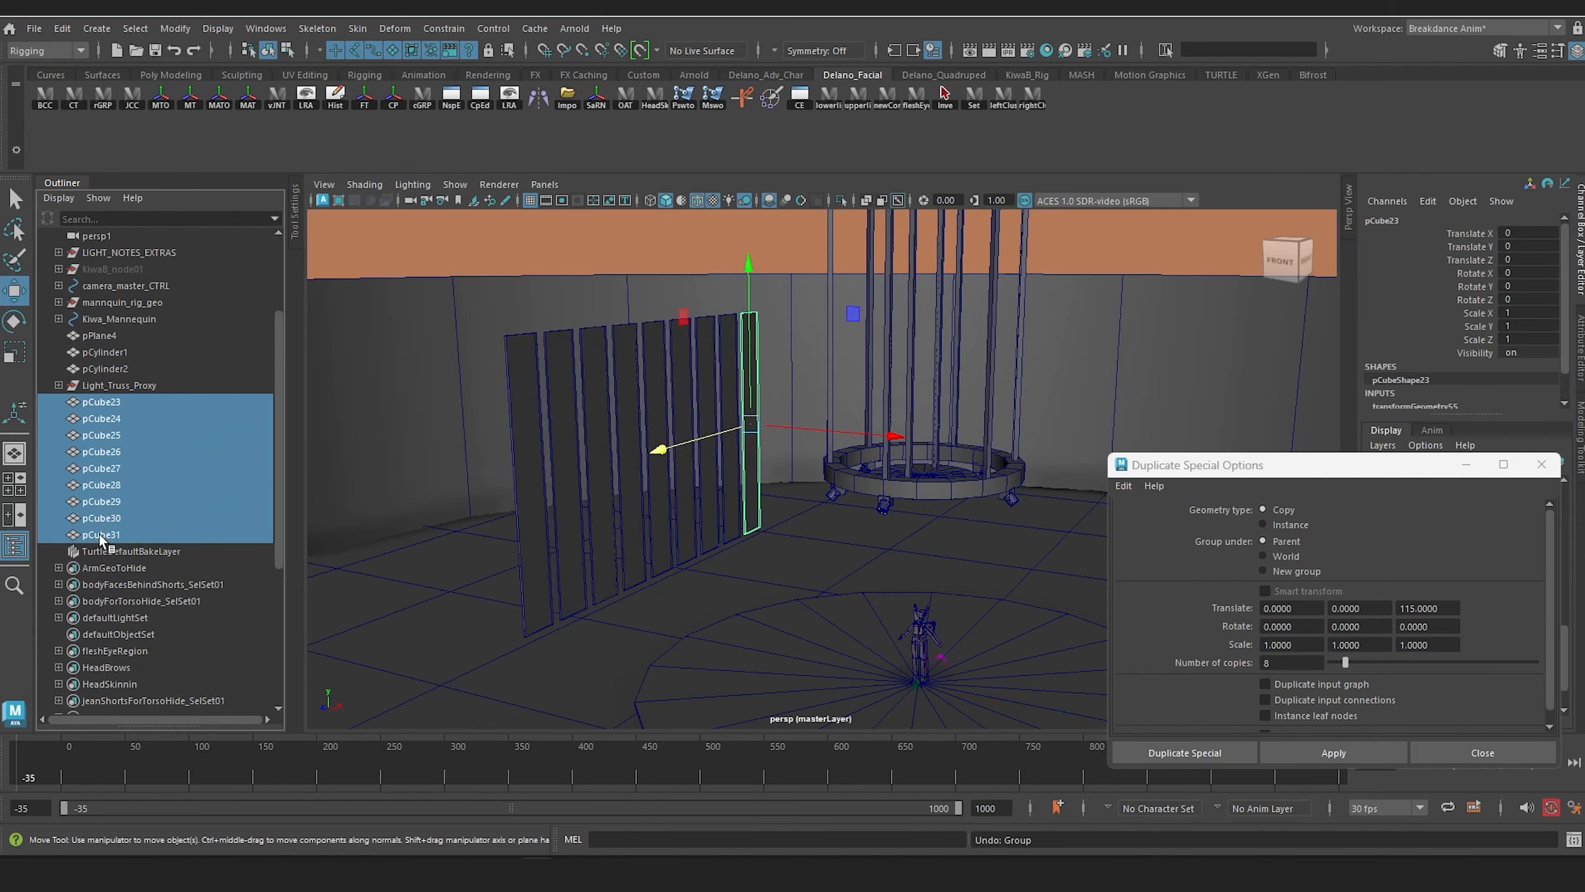
left_click_drag(726, 530, 692, 520, "alt")
left_click_drag(780, 528, 740, 492, "alt")
right_click_drag(739, 492, 796, 562, "alt")
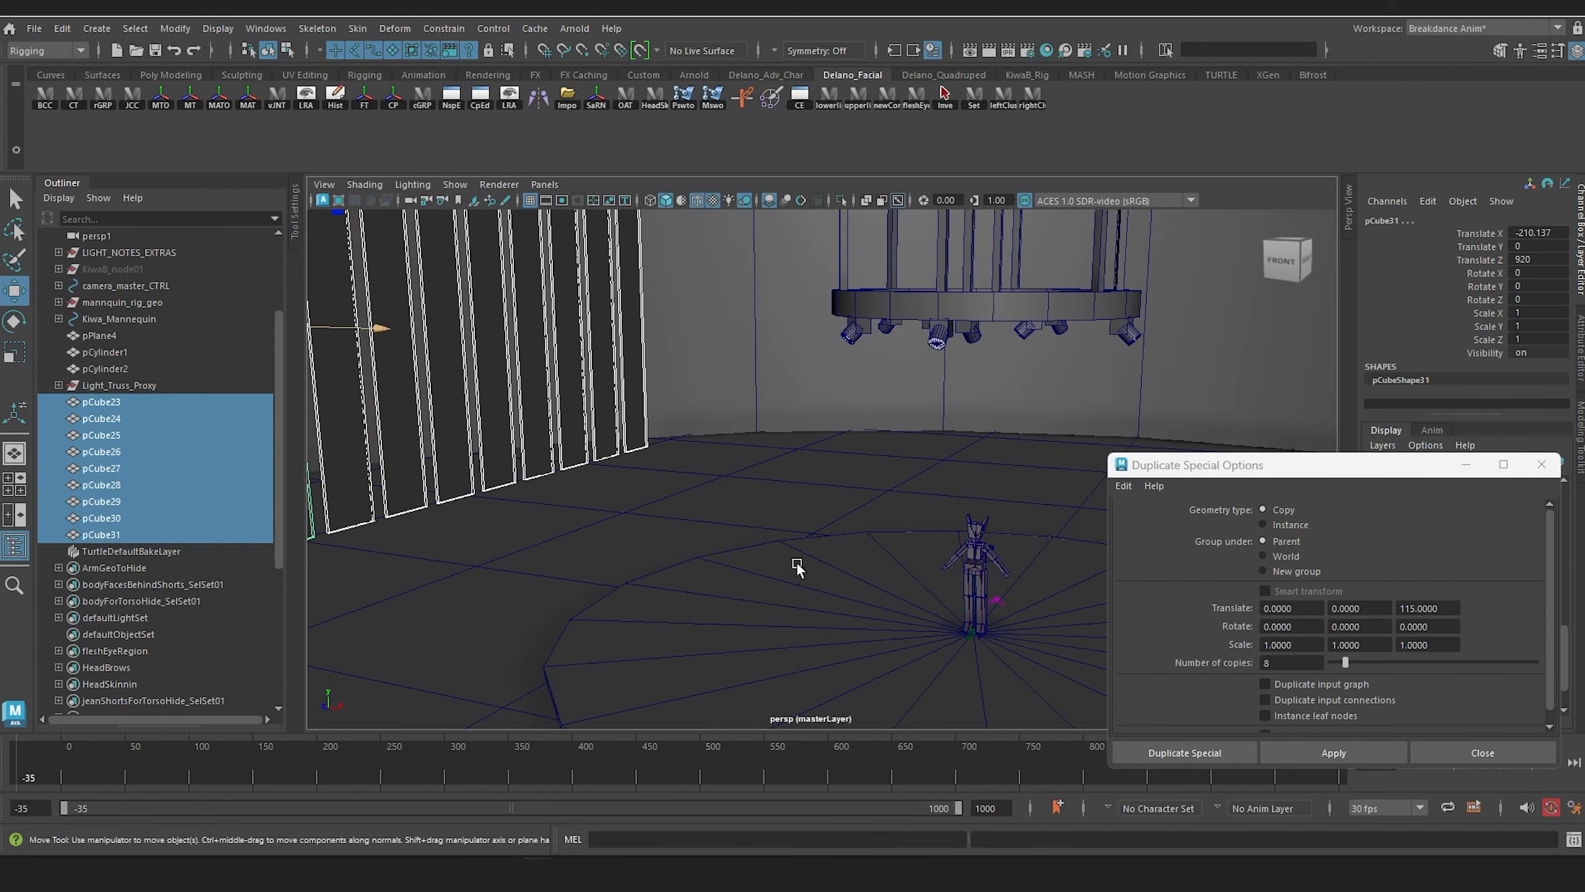
middle_click_drag(668, 562, 705, 506, "alt")
middle_click_drag(639, 428, 717, 468, "alt")
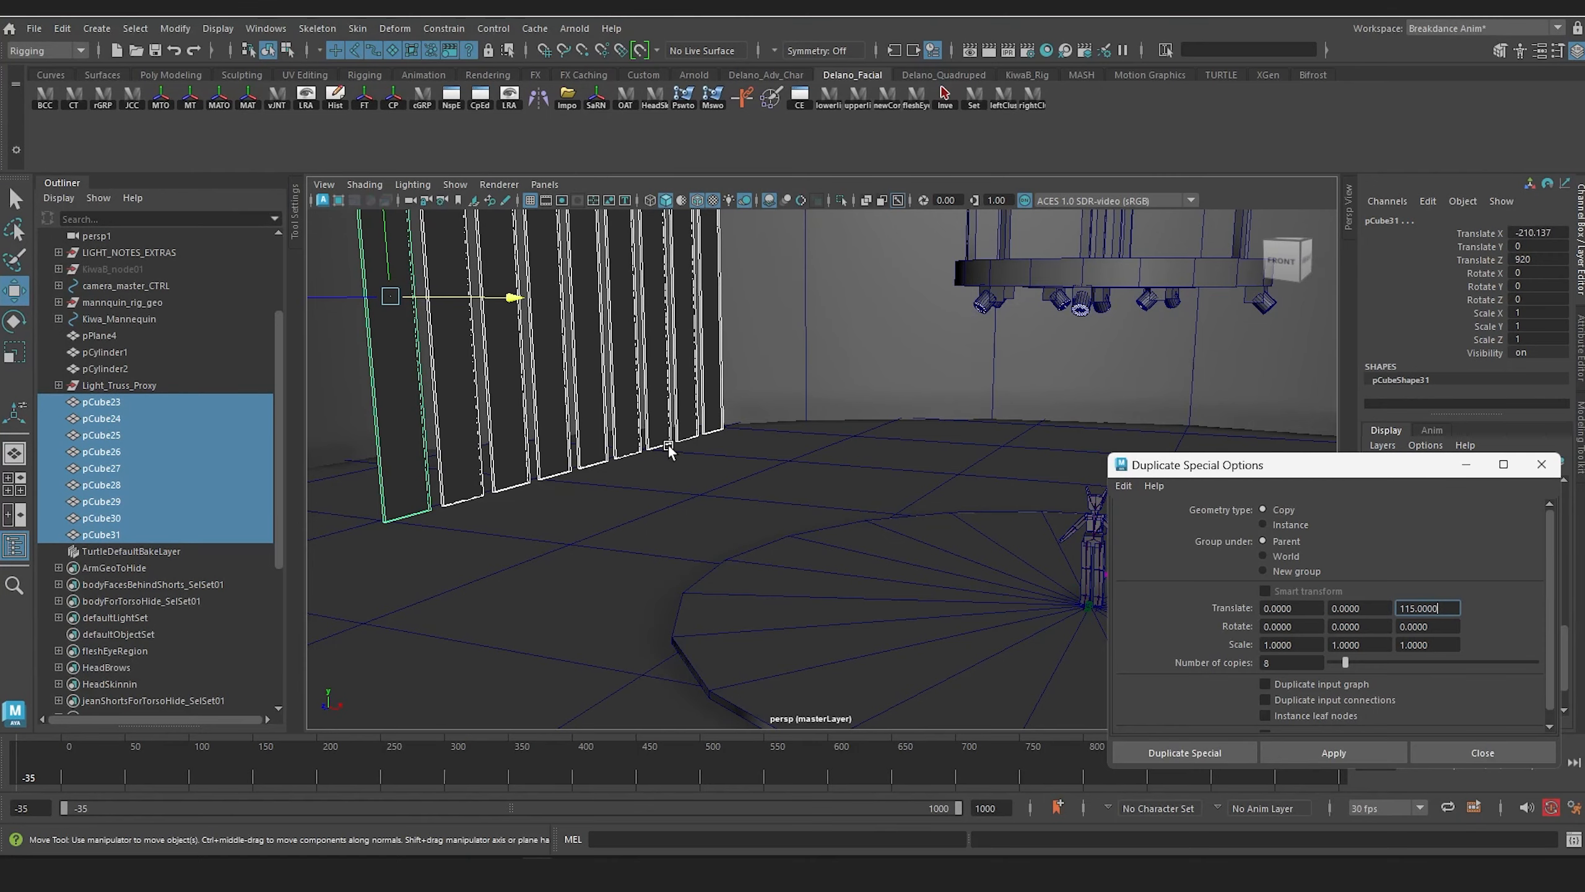
Step: Widen the nine selected panels to a Z scale of about 1.124, narrowing the gaps between them
left_click_drag(668, 446, 535, 422, "alt")
right_click_drag(535, 422, 634, 577, "alt")
left_click_drag(634, 578, 537, 545, "alt")
key("r")
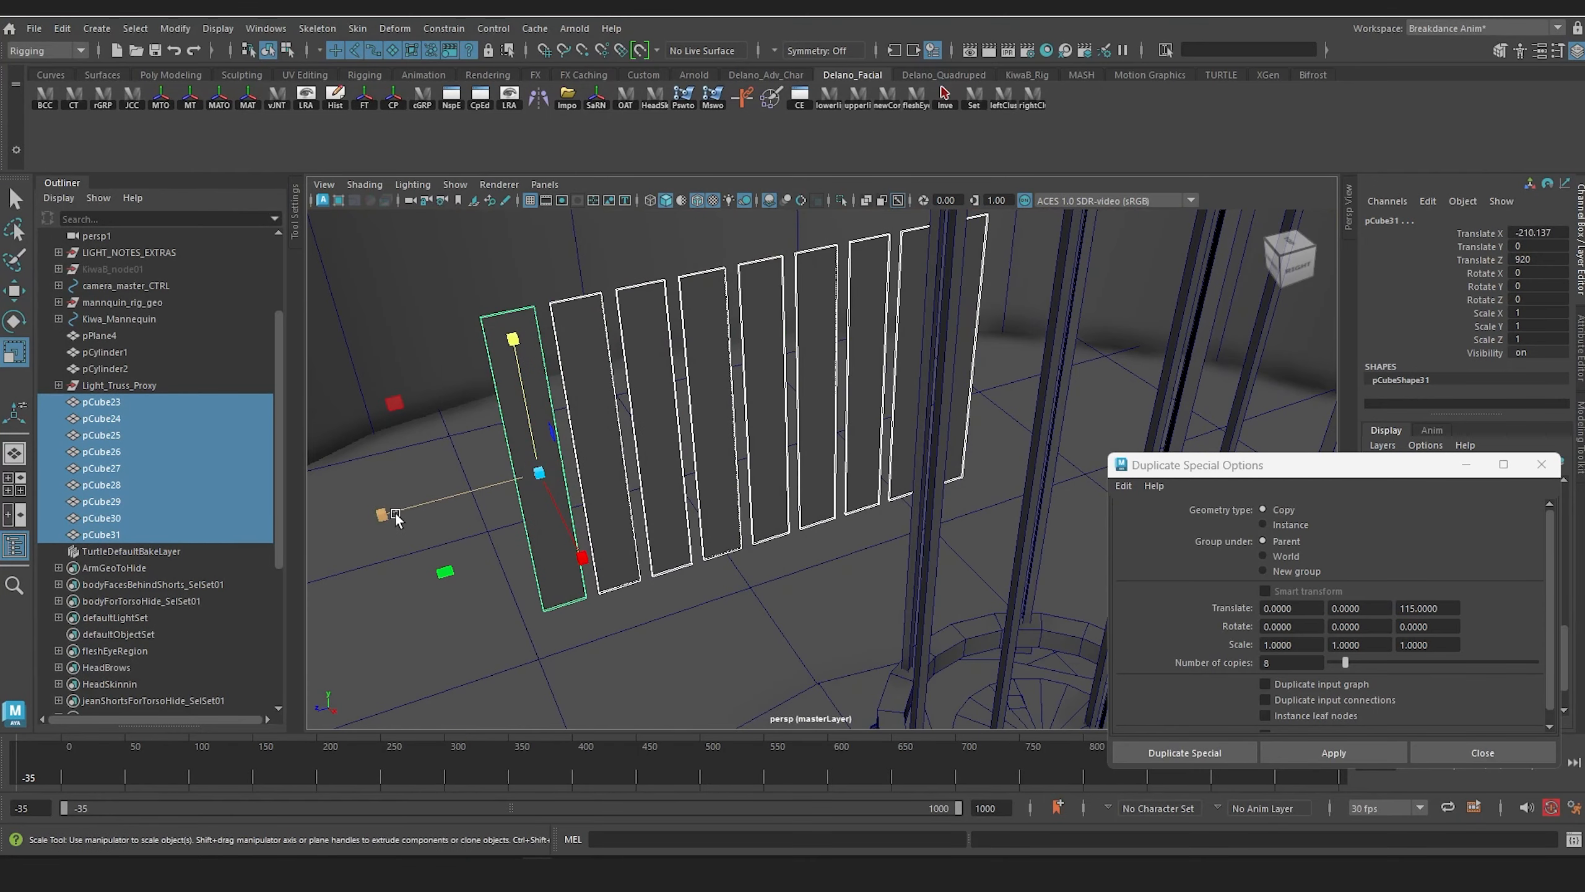
left_click_drag(396, 516, 629, 506)
key("w")
Step: Shift the row of nine panels farther from the stage to a Translate X of about -244.57
left_click_drag(690, 567, 880, 374)
middle_click_drag(880, 375, 726, 364, "alt")
left_click_drag(726, 364, 679, 345, "alt")
middle_click_drag(558, 308, 616, 384, "alt")
scroll(616, 384, "down", 3)
left_click_drag(615, 384, 649, 438, "alt")
middle_click_drag(649, 439, 608, 400, "alt")
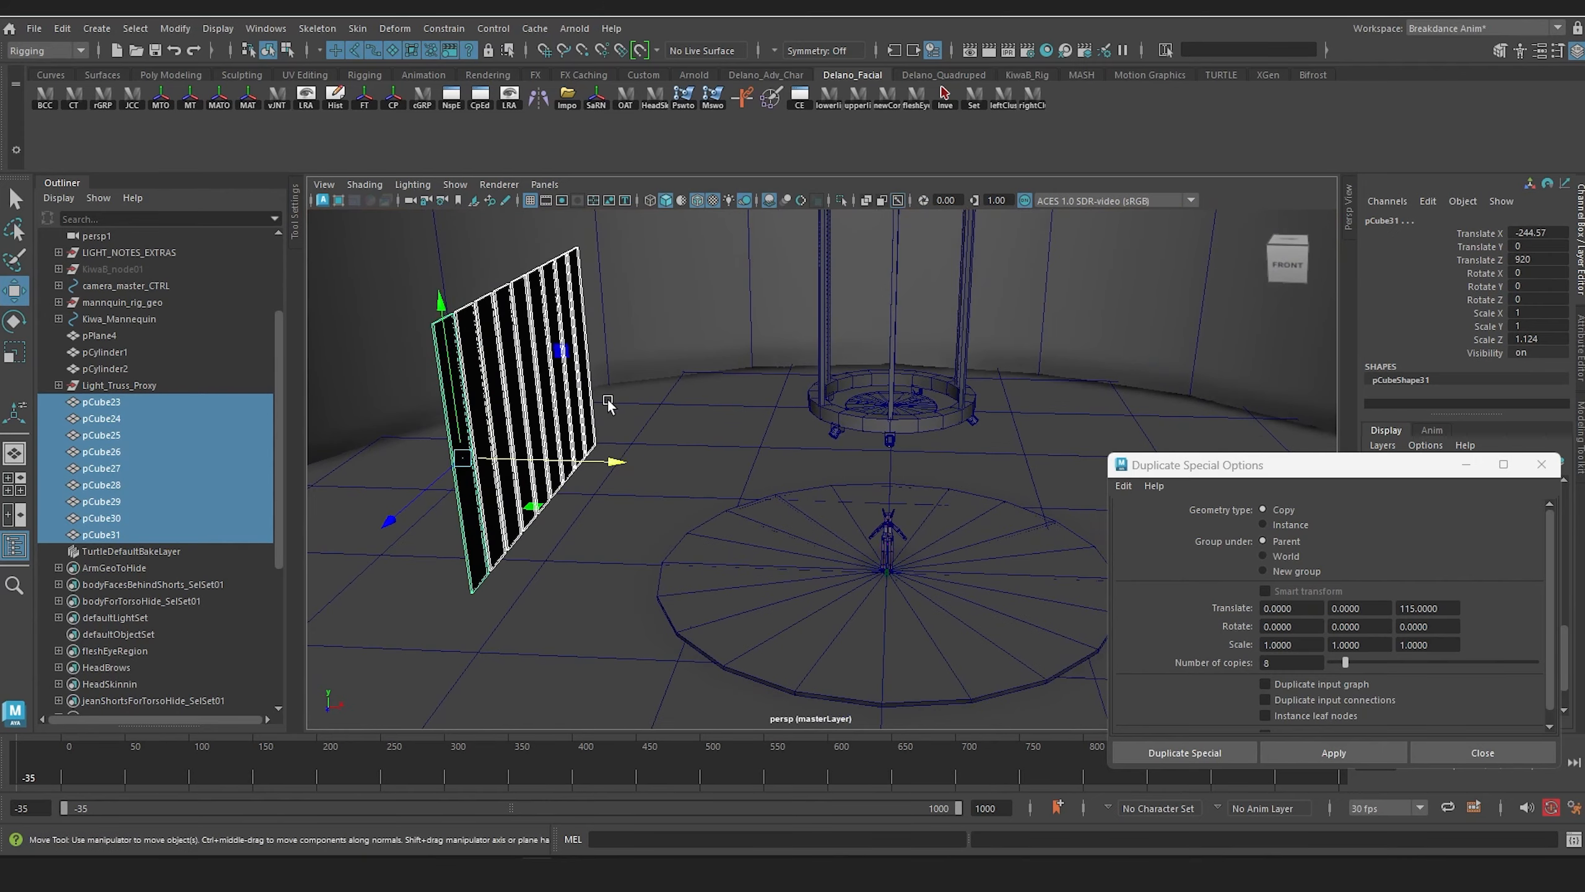
left_click_drag(608, 399, 623, 410, "alt")
Step: Group the nine panels and mirror the group across the stage with reset Duplicate Special options and an X scale of -1
key("ctrl+g")
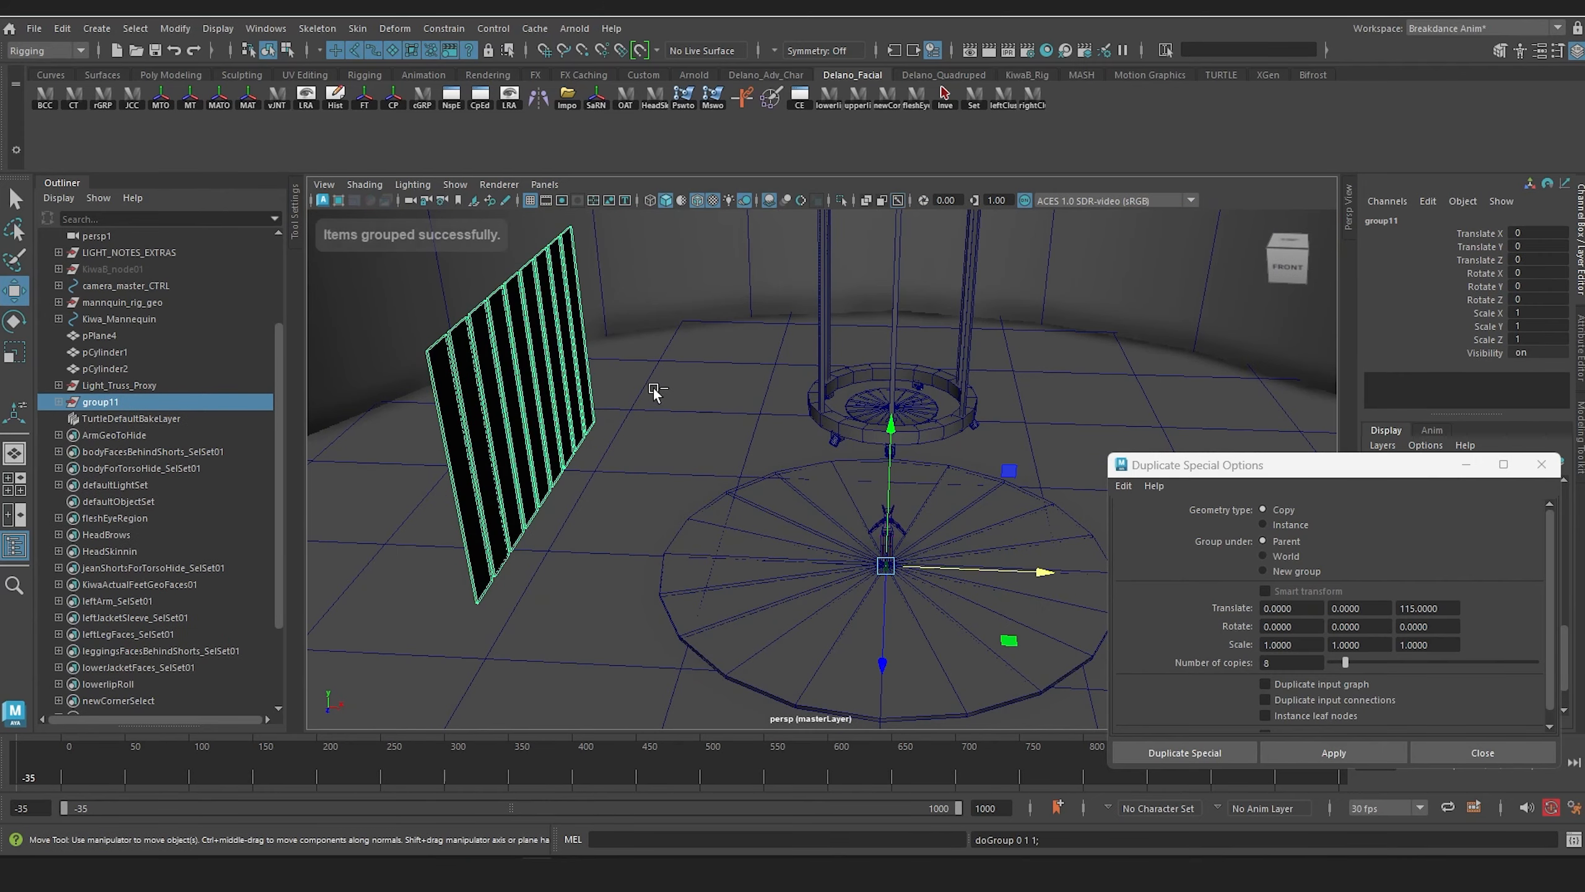
middle_click_drag(752, 405, 659, 382, "alt")
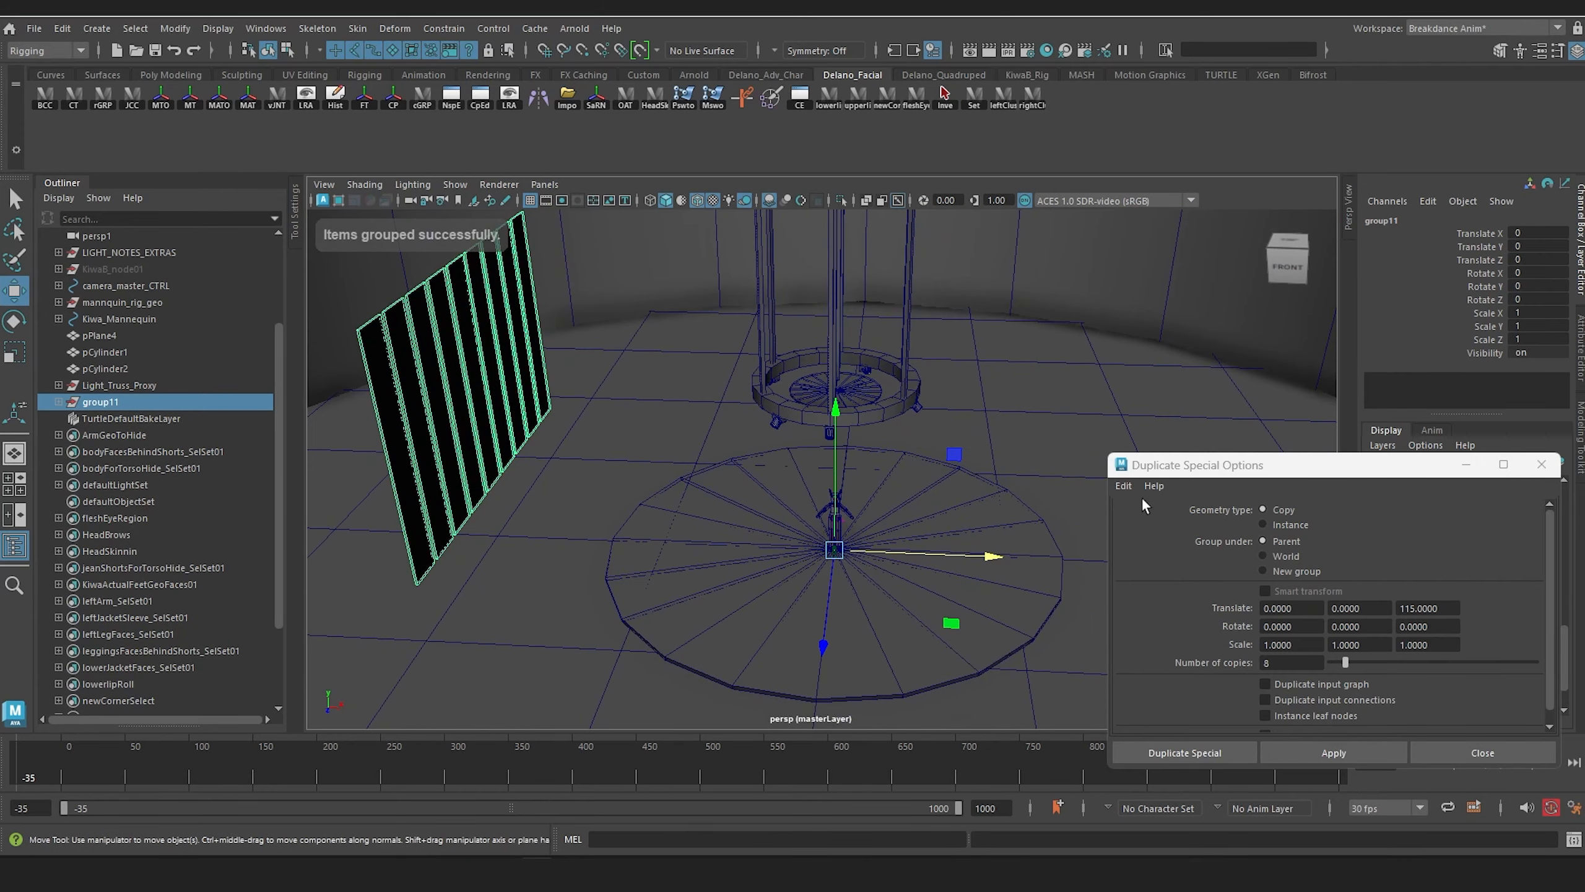
left_click(1123, 485)
left_click(1186, 530)
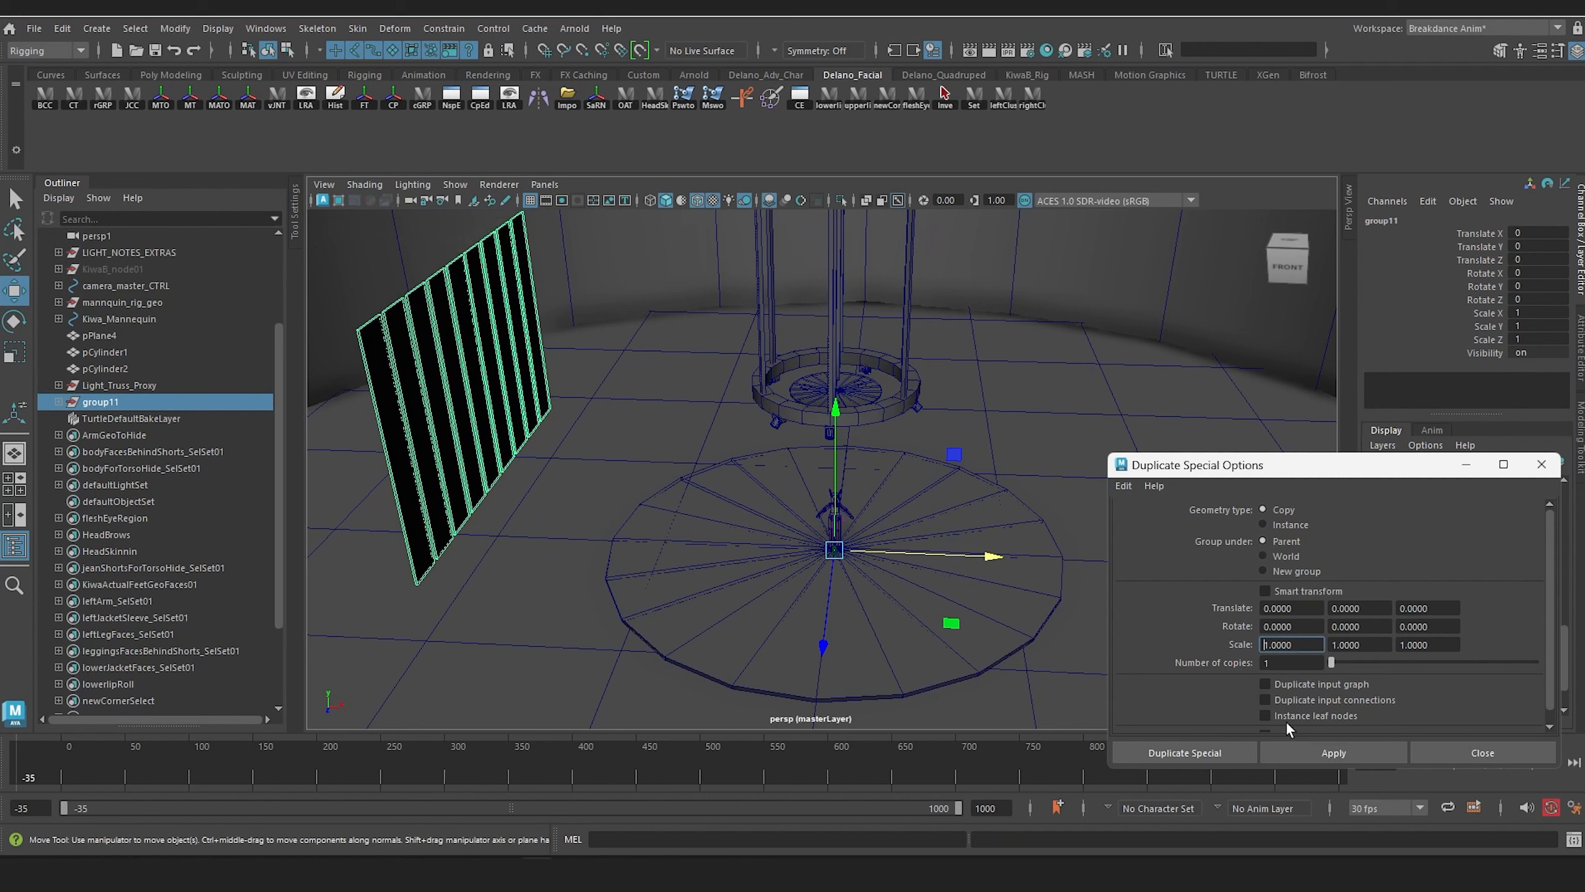
type("-")
left_click(1333, 753)
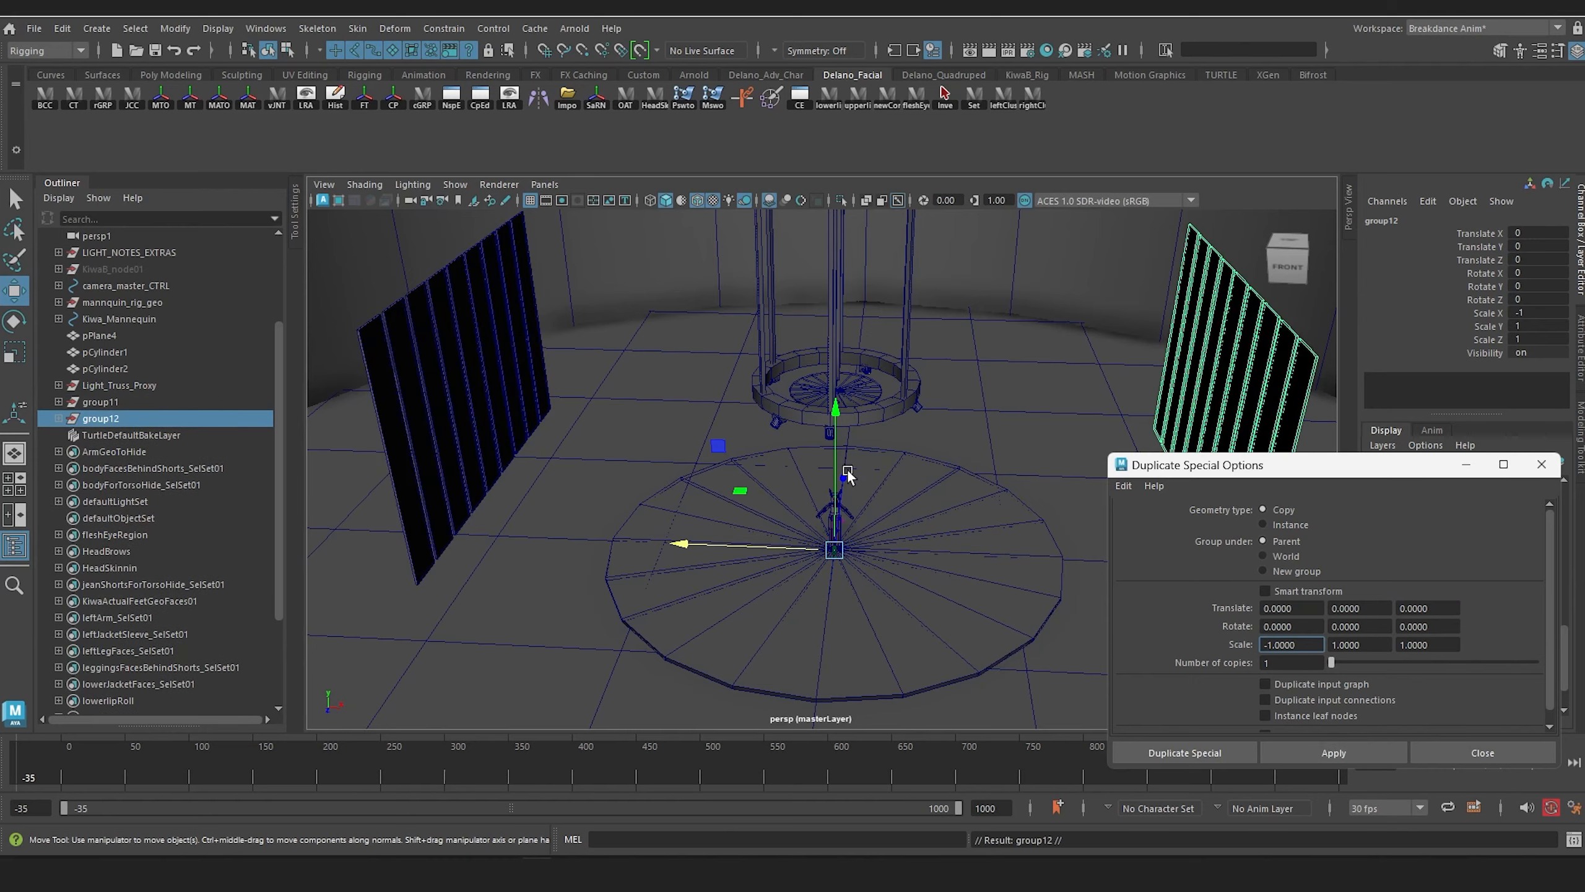
Step: Examine the mirrored panel wall from several angles and at figure height, moving the Duplicate Special options out of the way
mouse_move(780, 493)
left_mouse_down("alt")
mouse_move(677, 496)
mouse_move(771, 487)
left_mouse_up("alt")
middle_click_drag(771, 484, 746, 421, "alt")
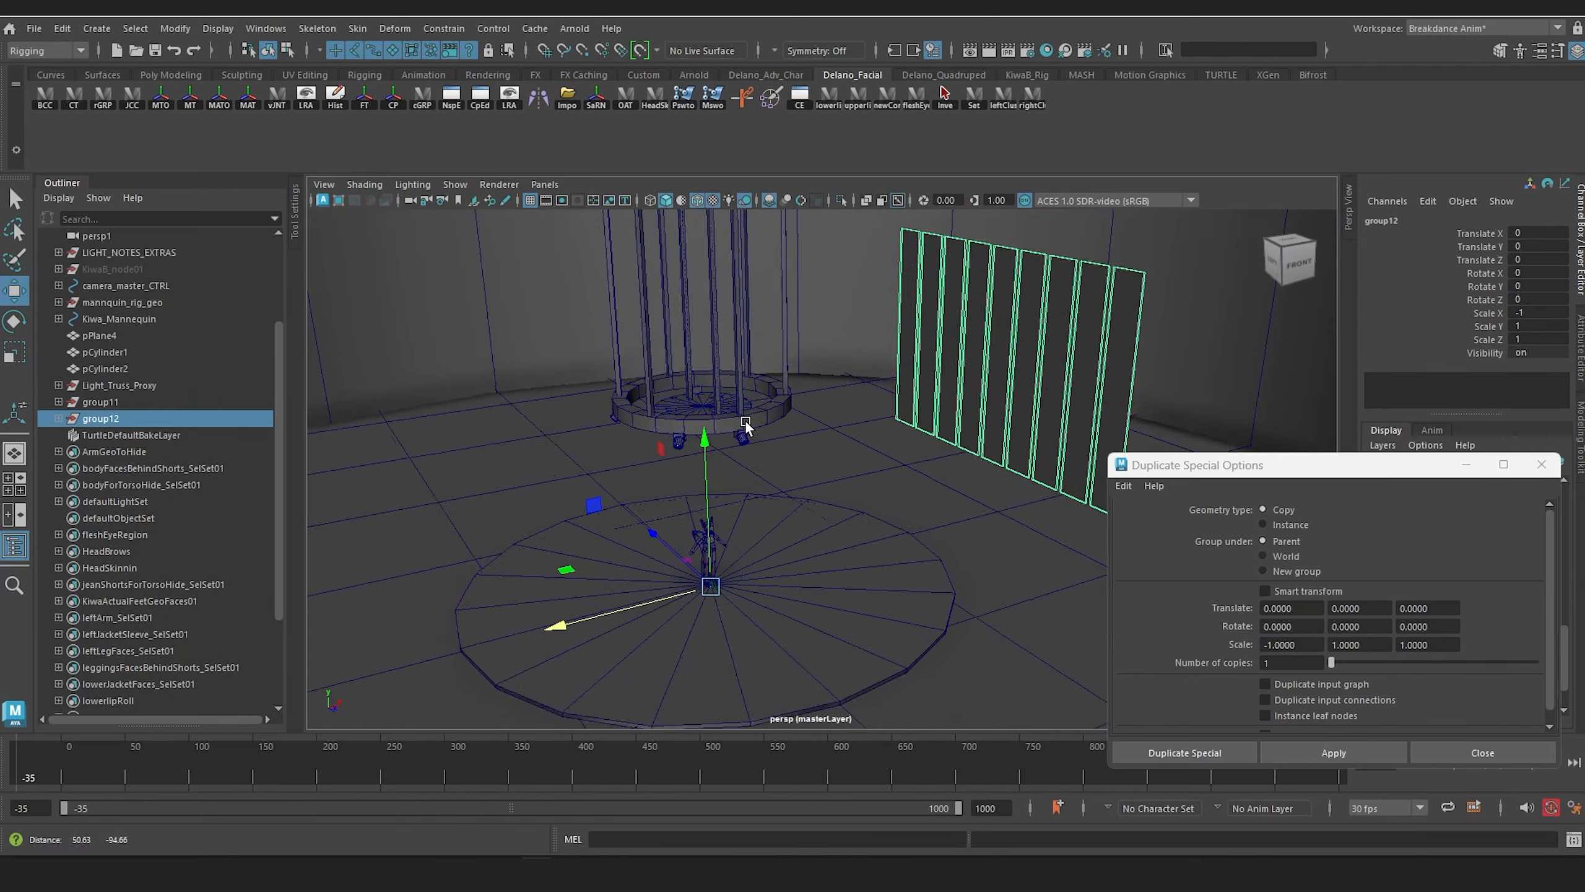
right_click_drag(745, 421, 807, 407, "alt")
left_click_drag(807, 407, 789, 385, "alt")
middle_click_drag(955, 456, 830, 477, "alt")
left_click_drag(830, 475, 838, 458, "alt")
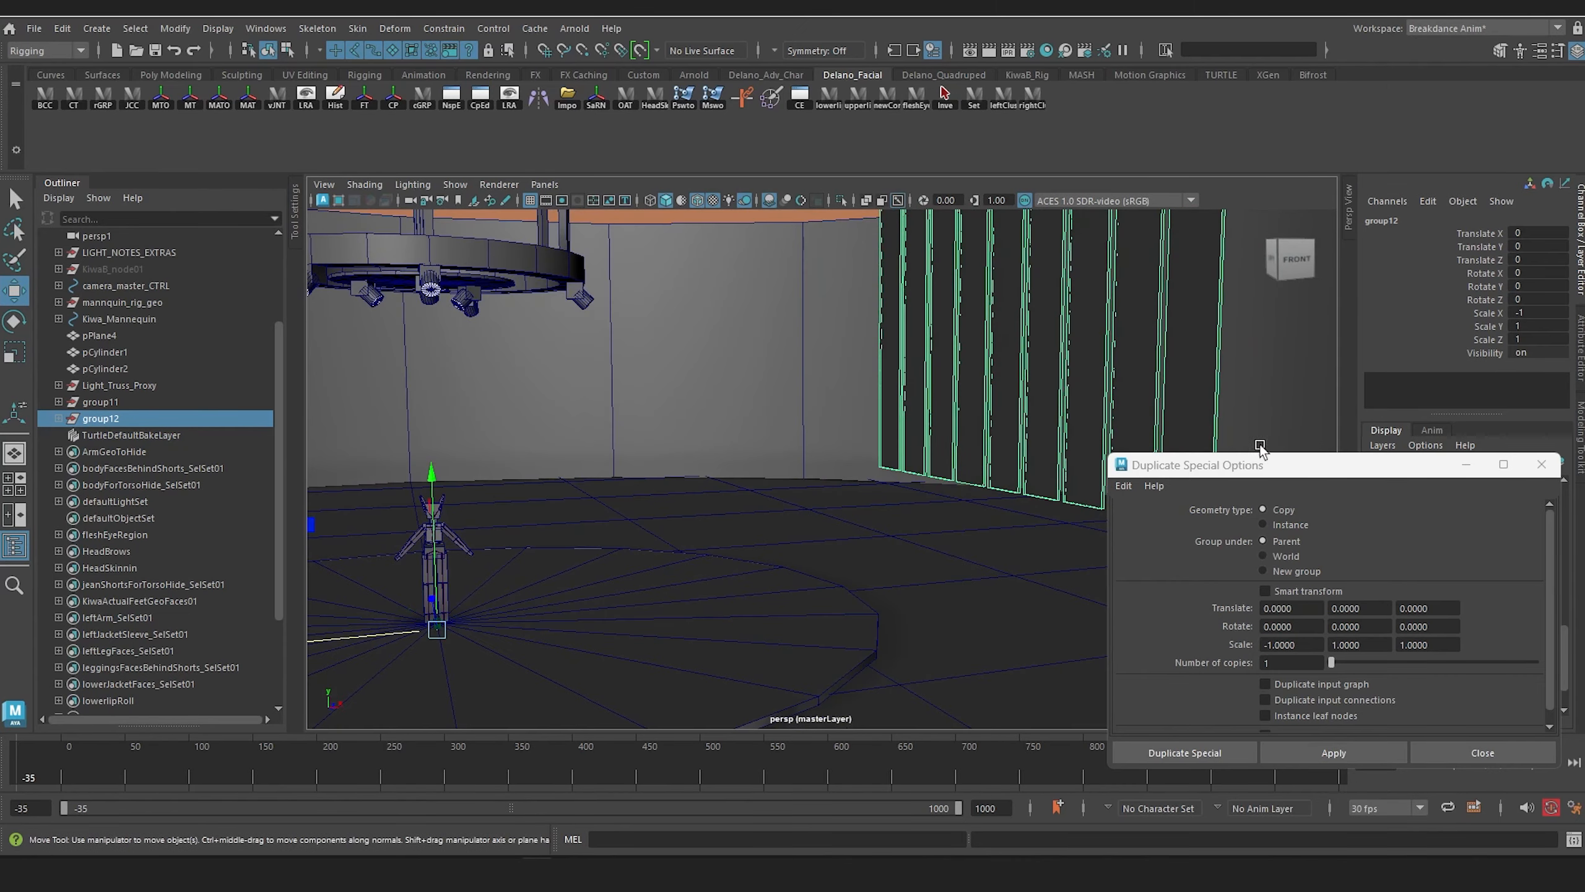
left_click_drag(1300, 473, 1413, 512)
middle_click_drag(1086, 486, 990, 482, "alt")
left_click_drag(990, 482, 995, 480, "alt")
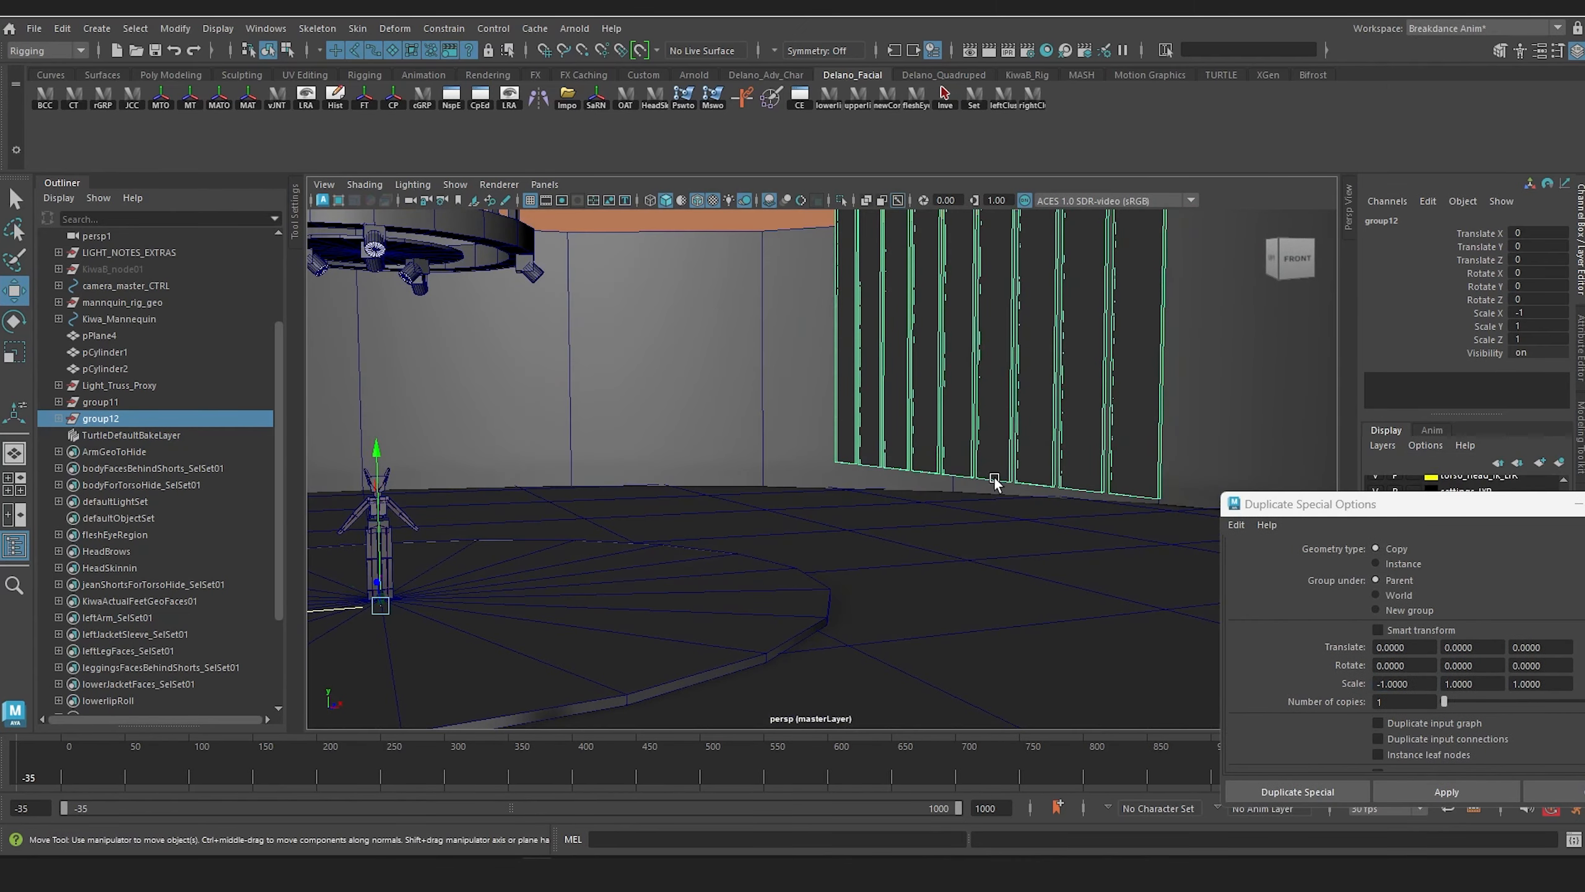
Step: Assign a new Blinn material to all nine panels of the mirrored row
left_click(1143, 403)
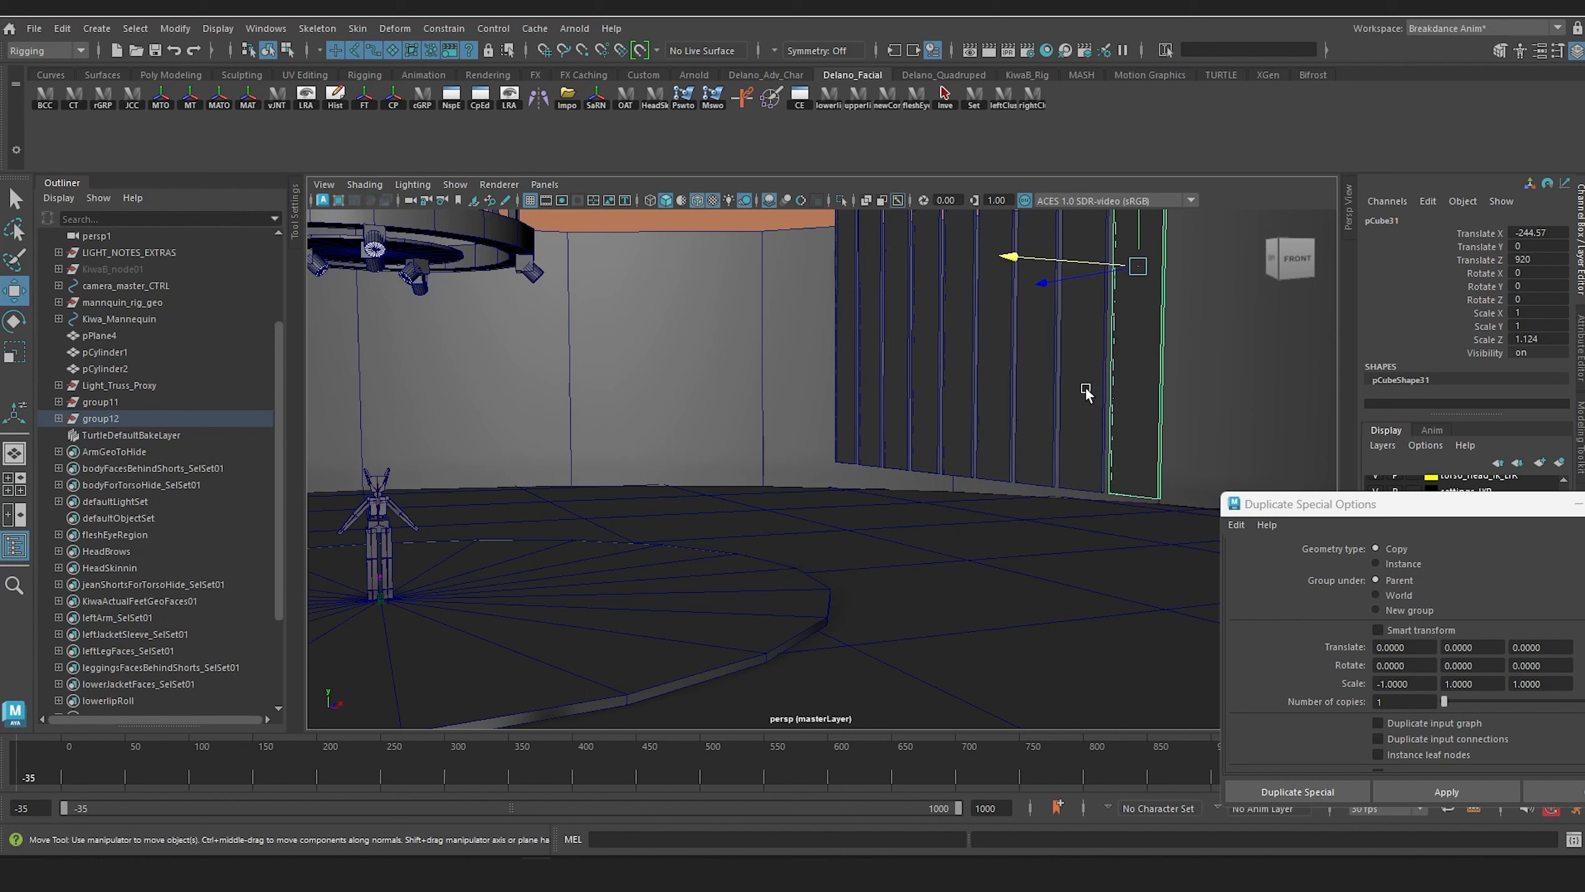
left_click(1086, 392, "shift")
left_click(1039, 393, "shift")
left_click(997, 393, "shift")
left_click(960, 395, "shift")
left_click(930, 395, "shift")
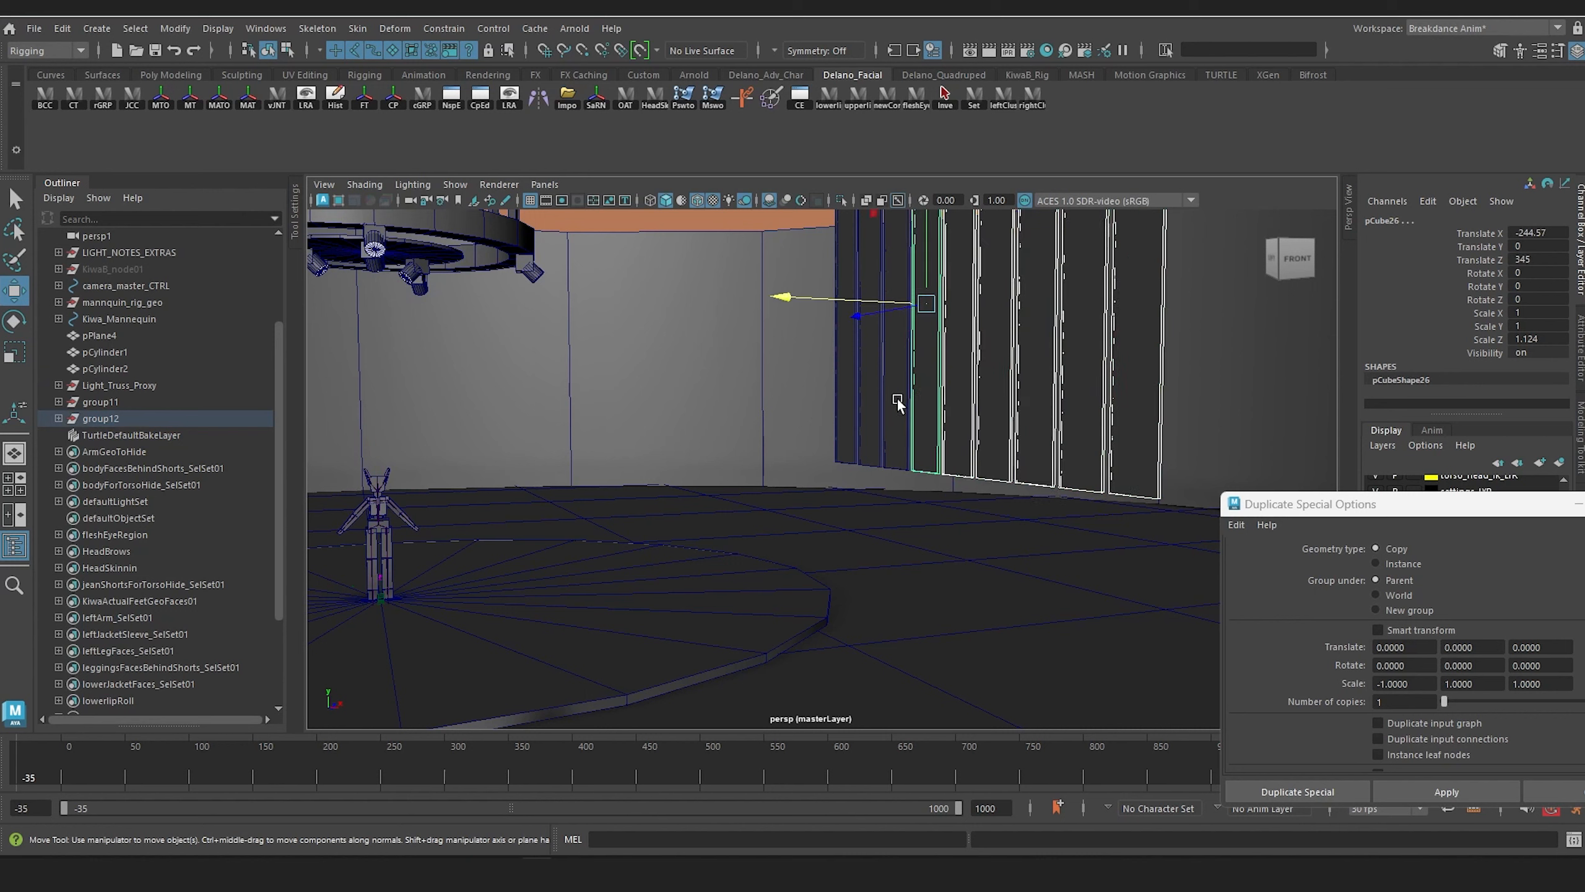
left_click(897, 398, "shift")
left_click(873, 398, "shift")
left_click(850, 401, "shift")
right_click_drag(928, 380, 928, 405)
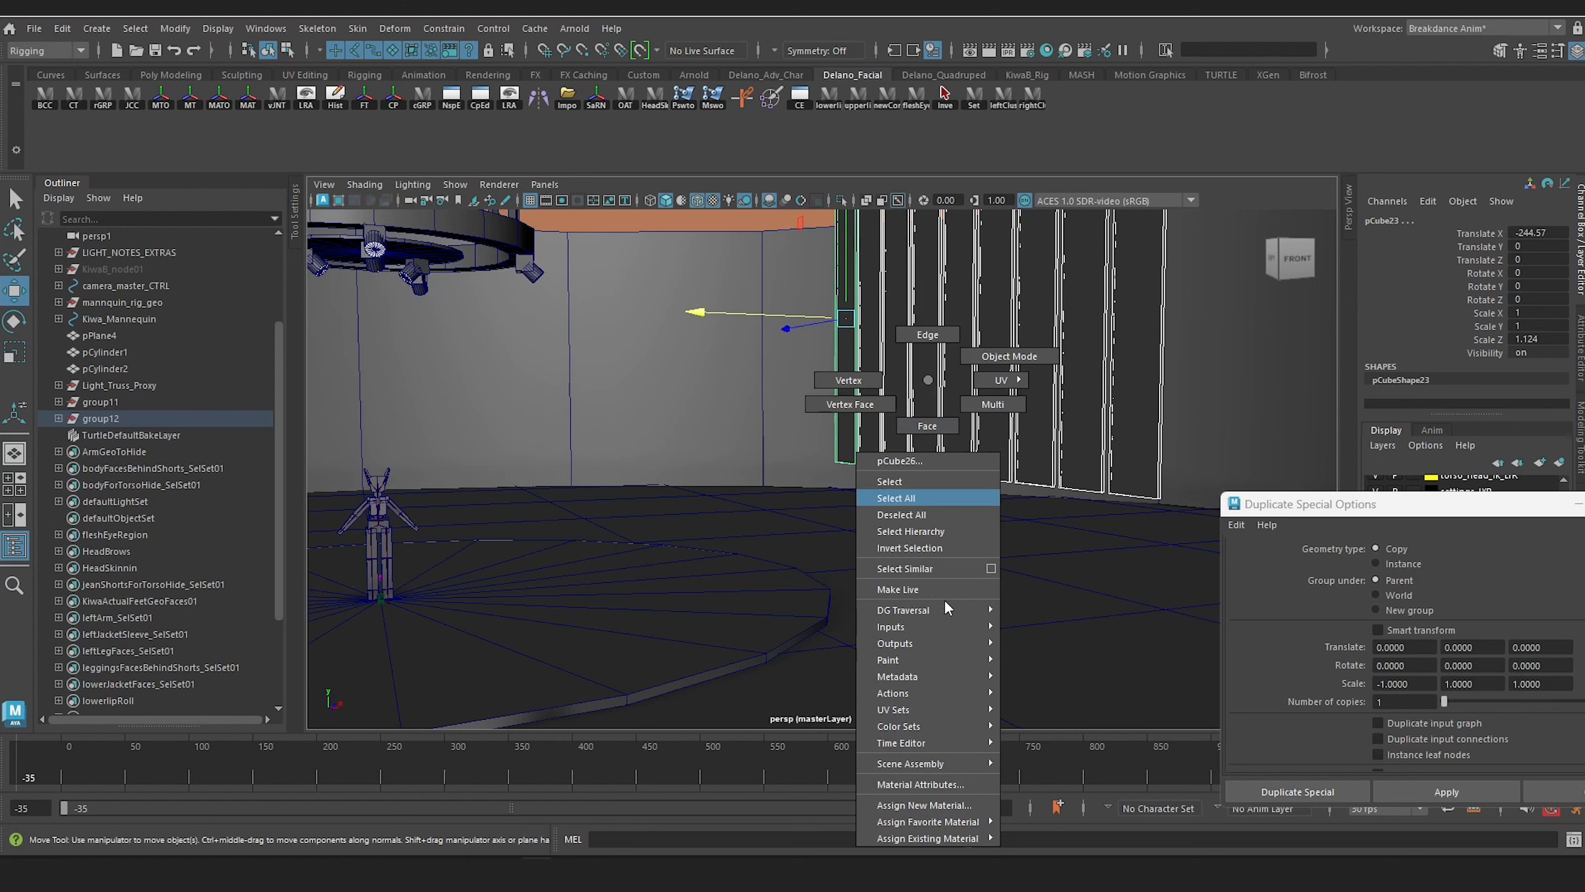
left_click(965, 805)
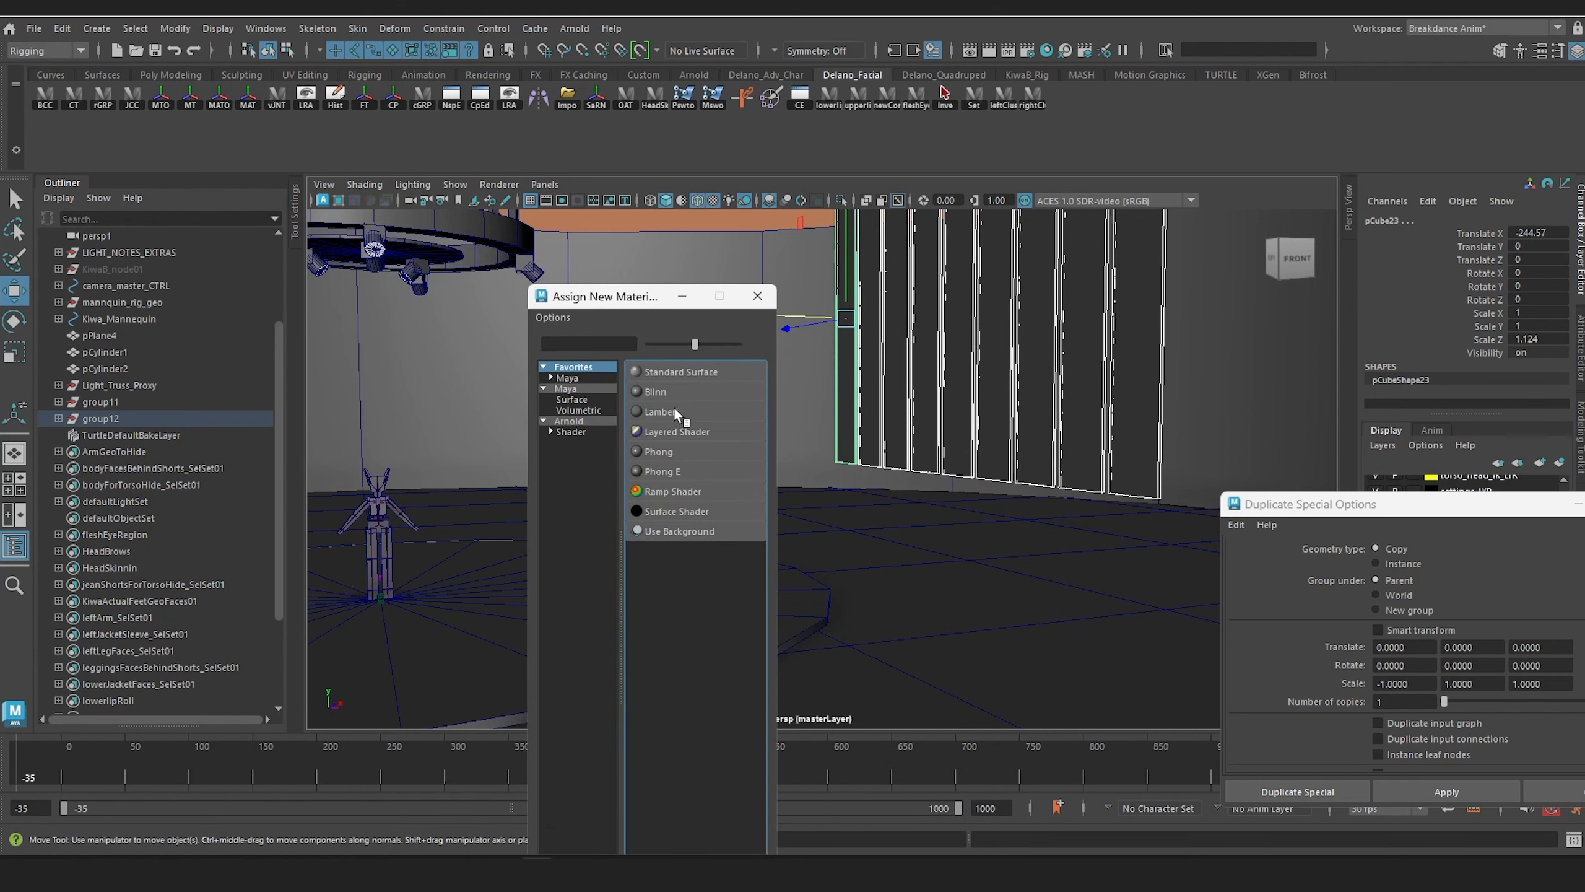
left_click(655, 391)
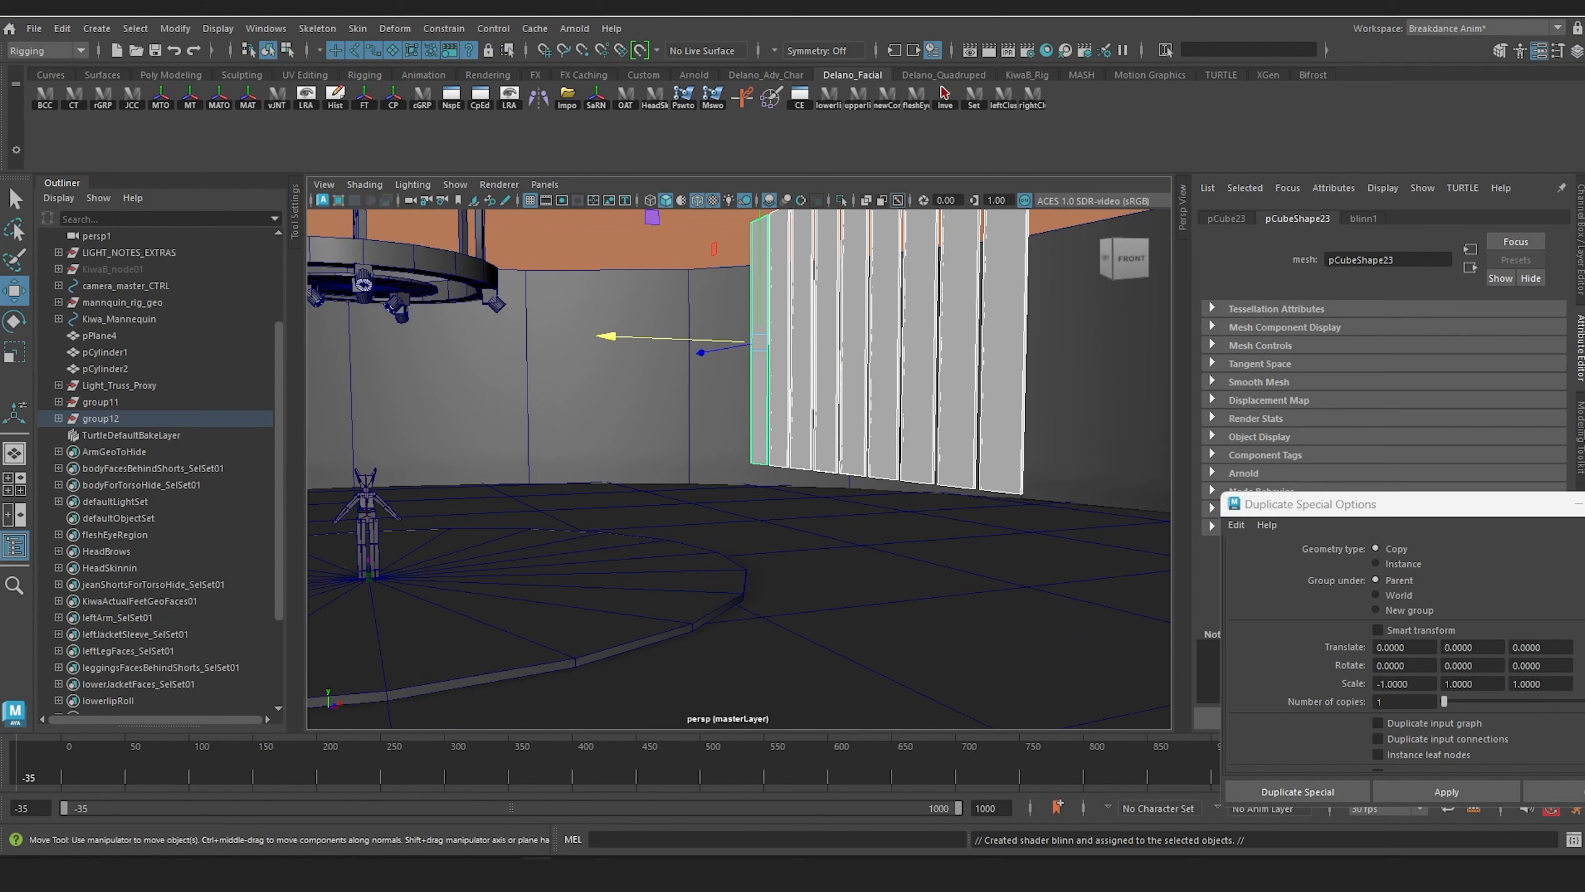
Step: Color the mirrored panels' Blinn material blue with a hue of about 235.38 and saturation of about 0.622, uncovering its attributes first
left_click(1582, 430)
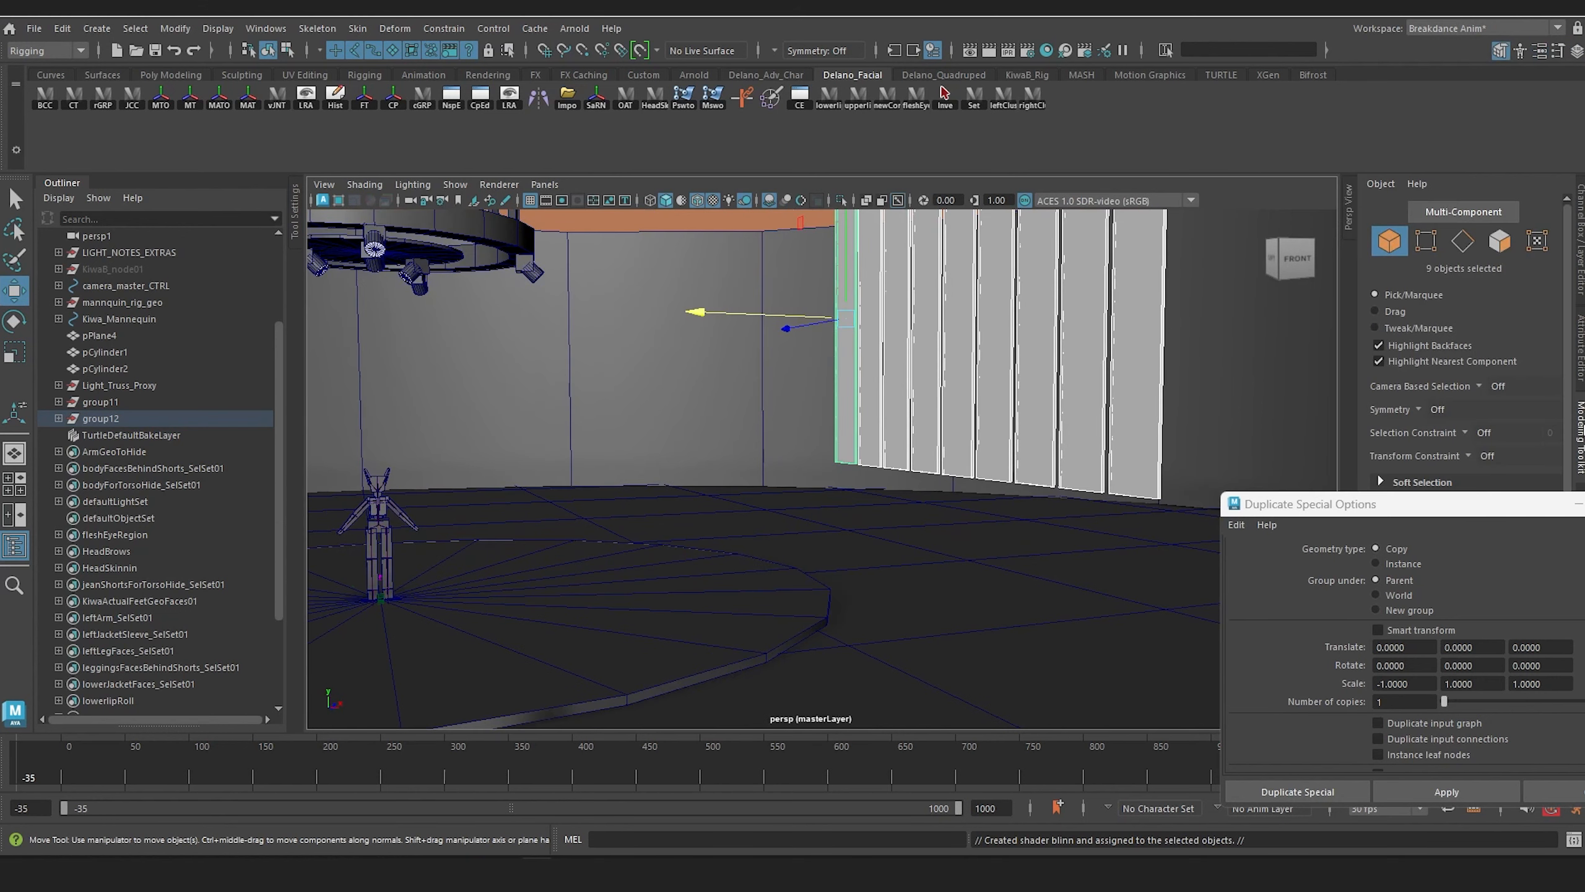
left_click(1581, 347)
left_click(1360, 219)
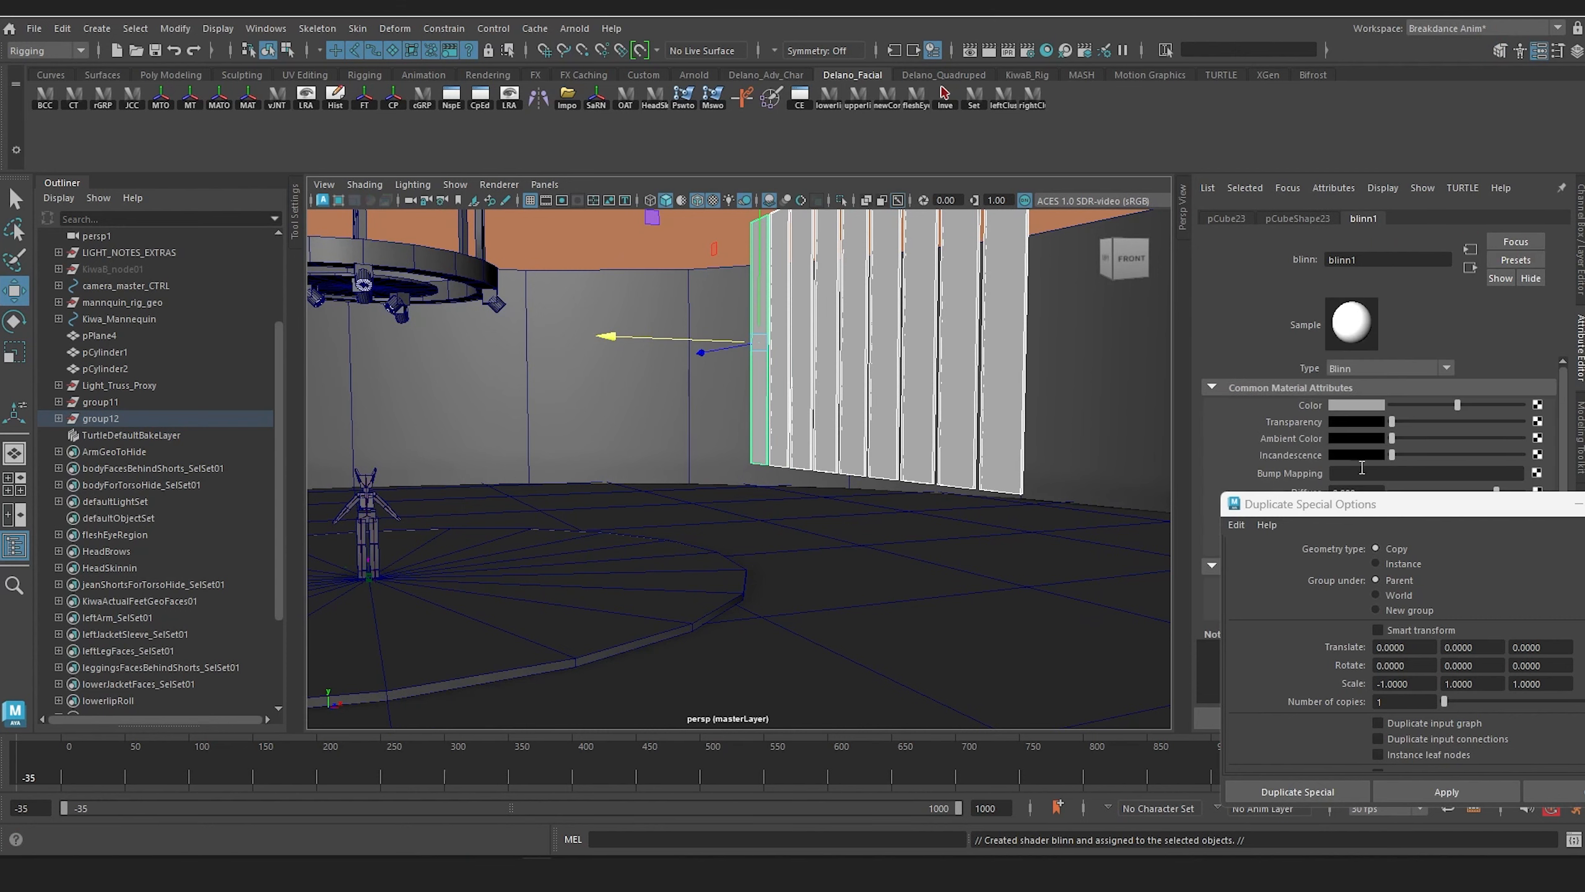
left_click_drag(1334, 519, 1143, 618)
left_click(1367, 404)
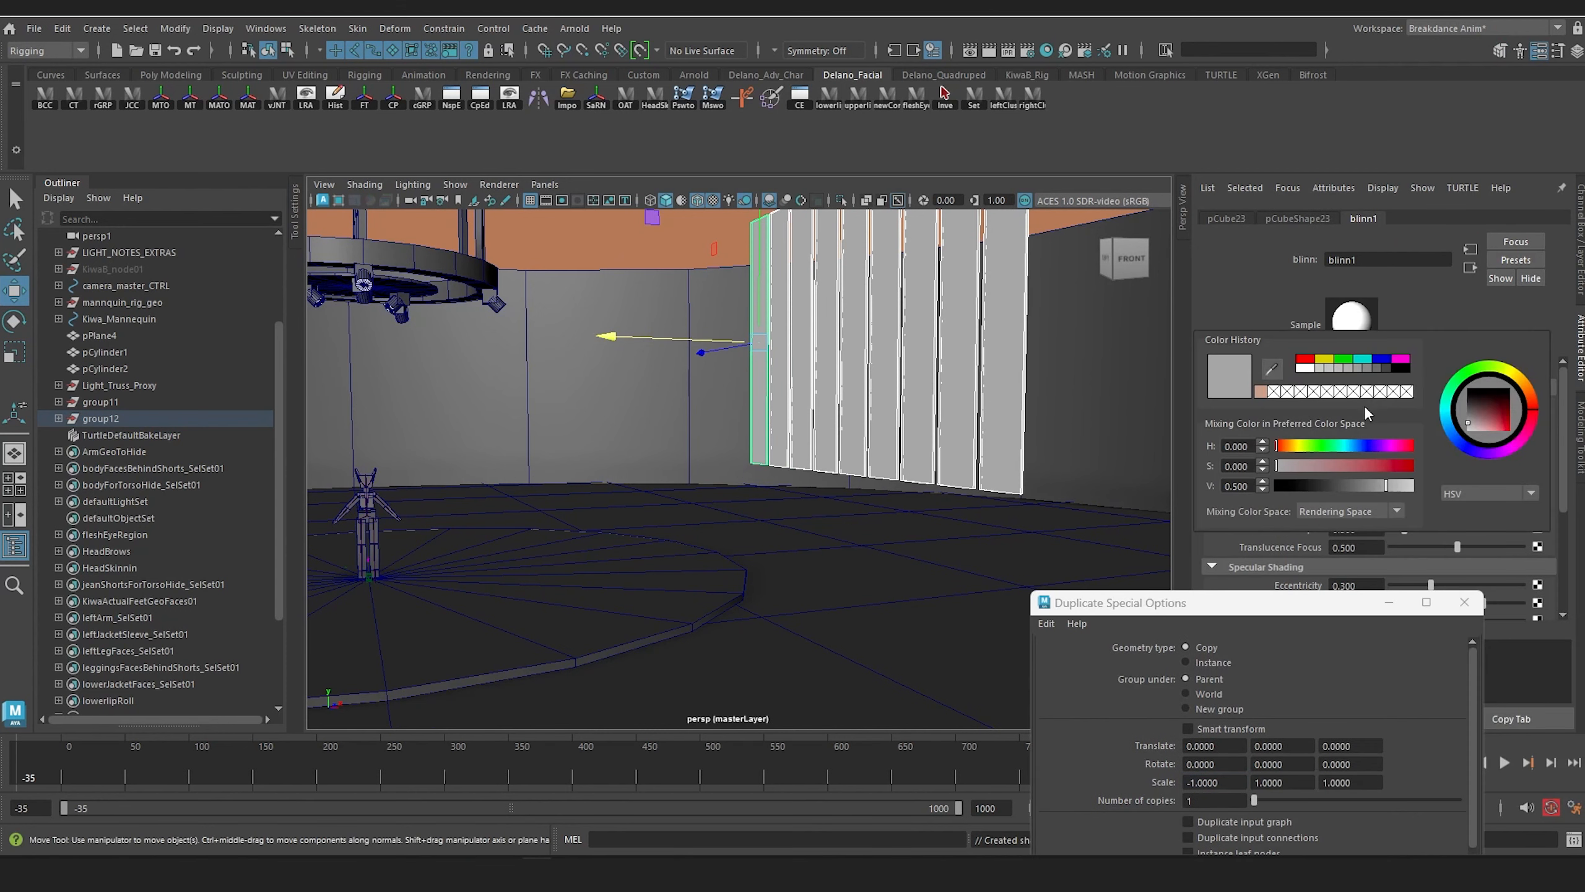
left_click(1364, 445)
left_click_drag(1356, 465, 1358, 465)
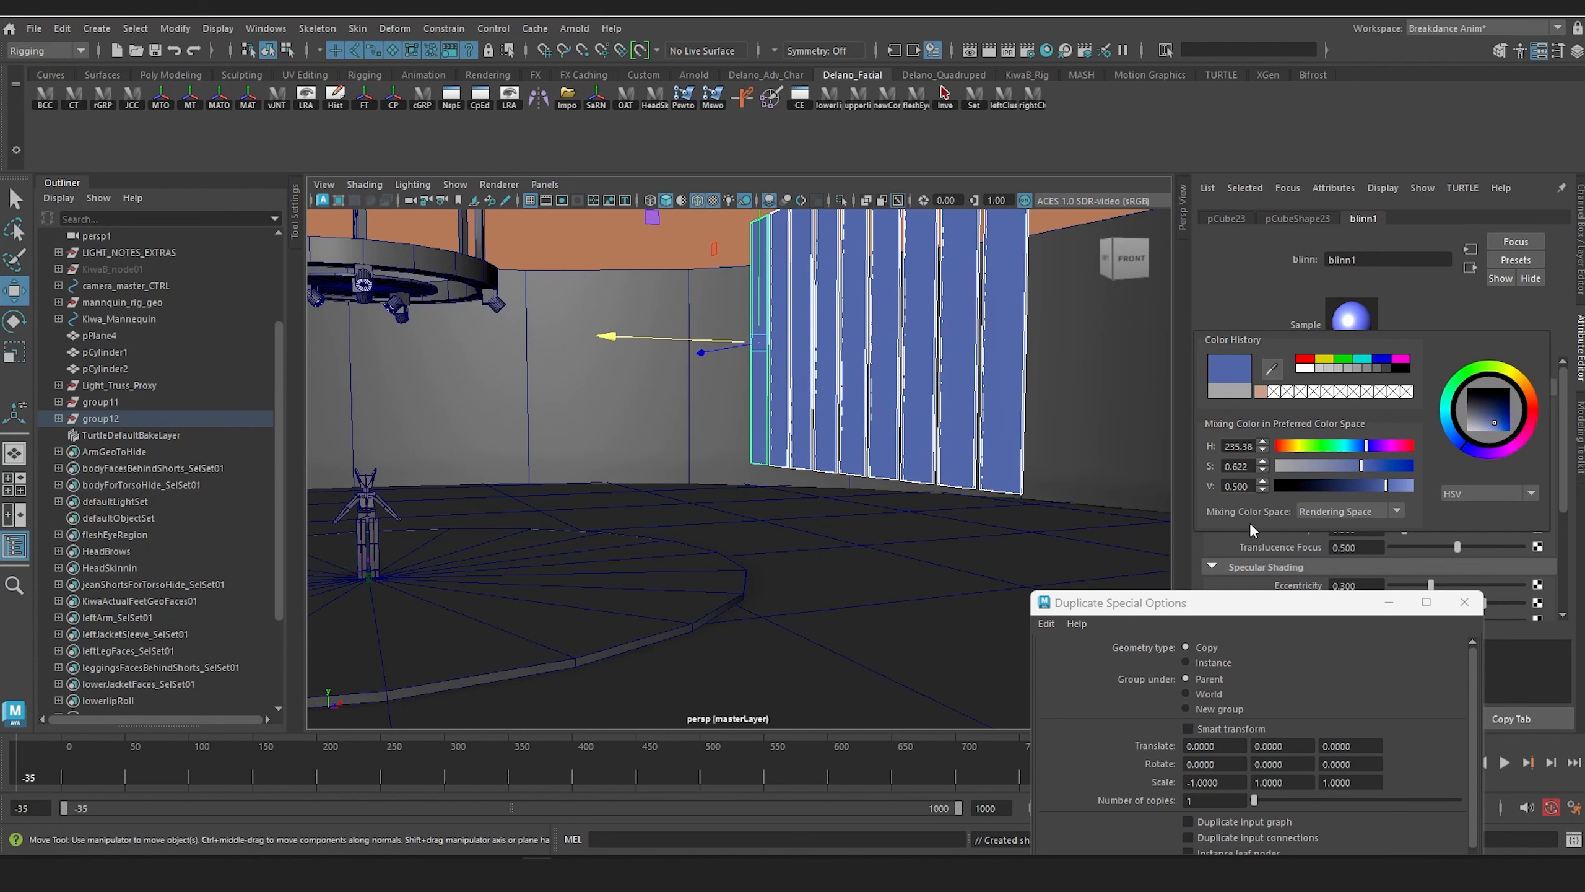
Step: Assign a separate new Blinn material to the whole group11 panel row on the opposite side of the stage
middle_click_drag(640, 410, 771, 413, "alt")
scroll(771, 413, "down", 3)
left_click_drag(771, 413, 739, 458, "alt")
scroll(632, 422, "up", 3)
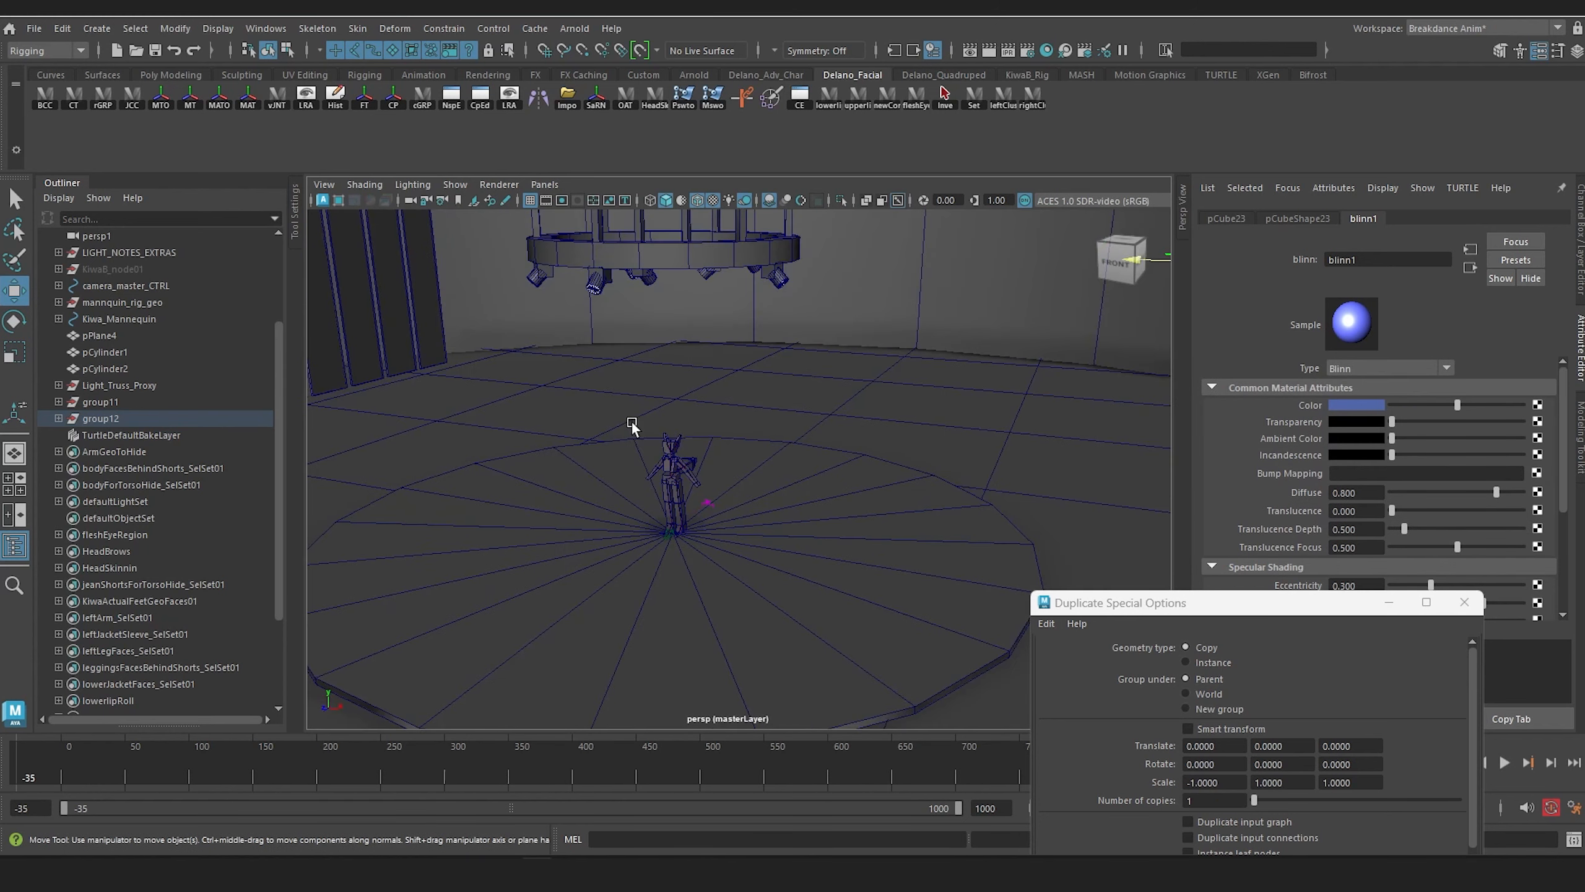
middle_click_drag(632, 423, 809, 503, "alt")
left_click_drag(810, 503, 757, 453, "alt")
left_click(699, 381)
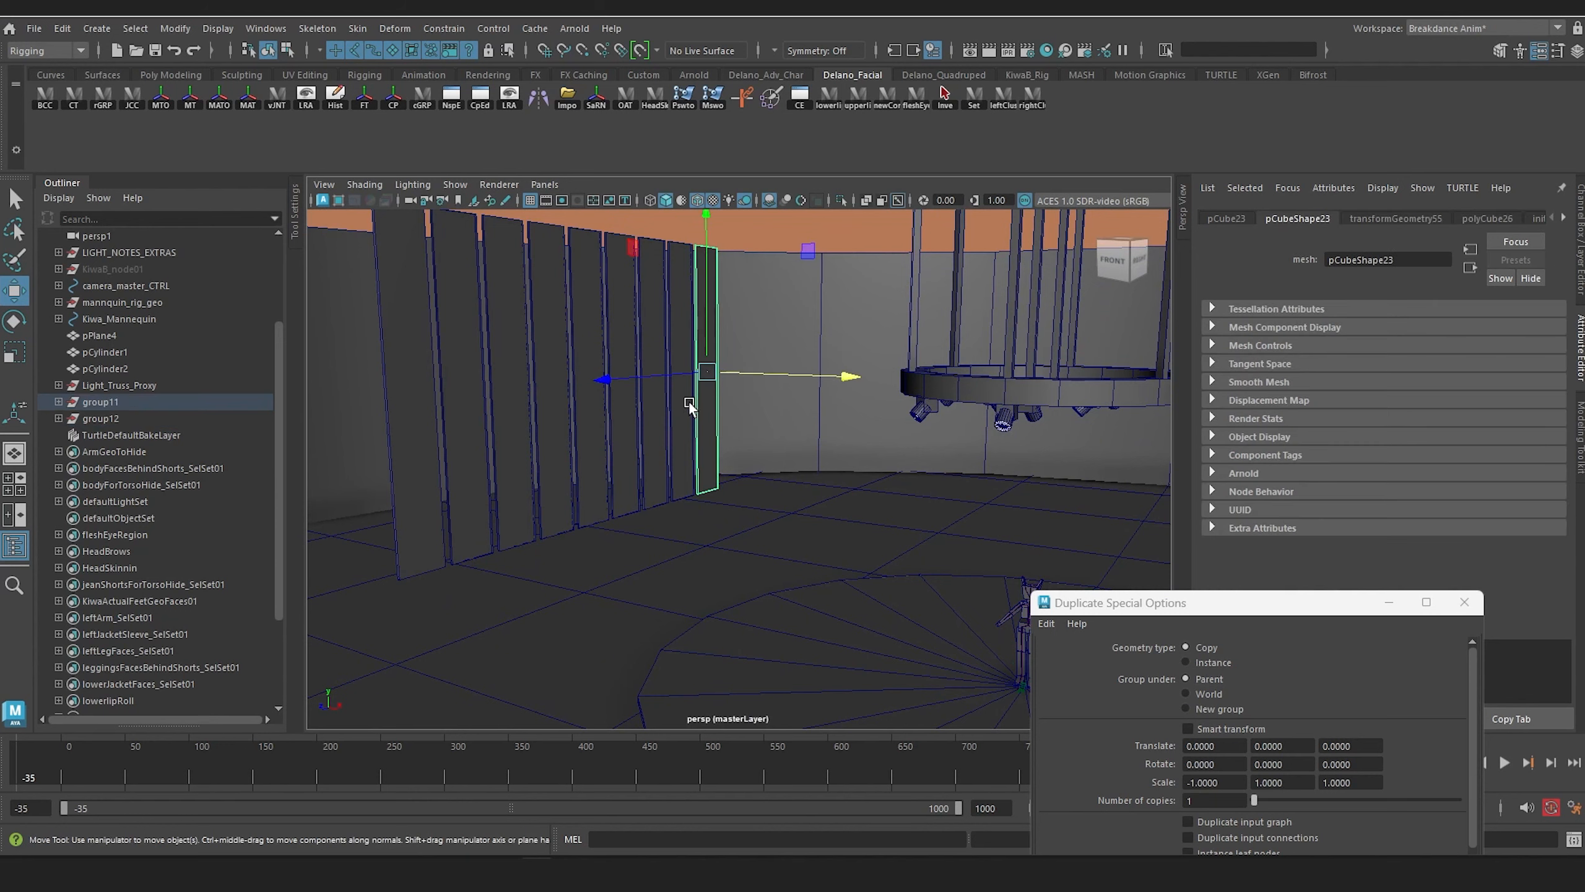
key("ctrl+shift+d")
key("ctrl+shift+d")
left_click(100, 401)
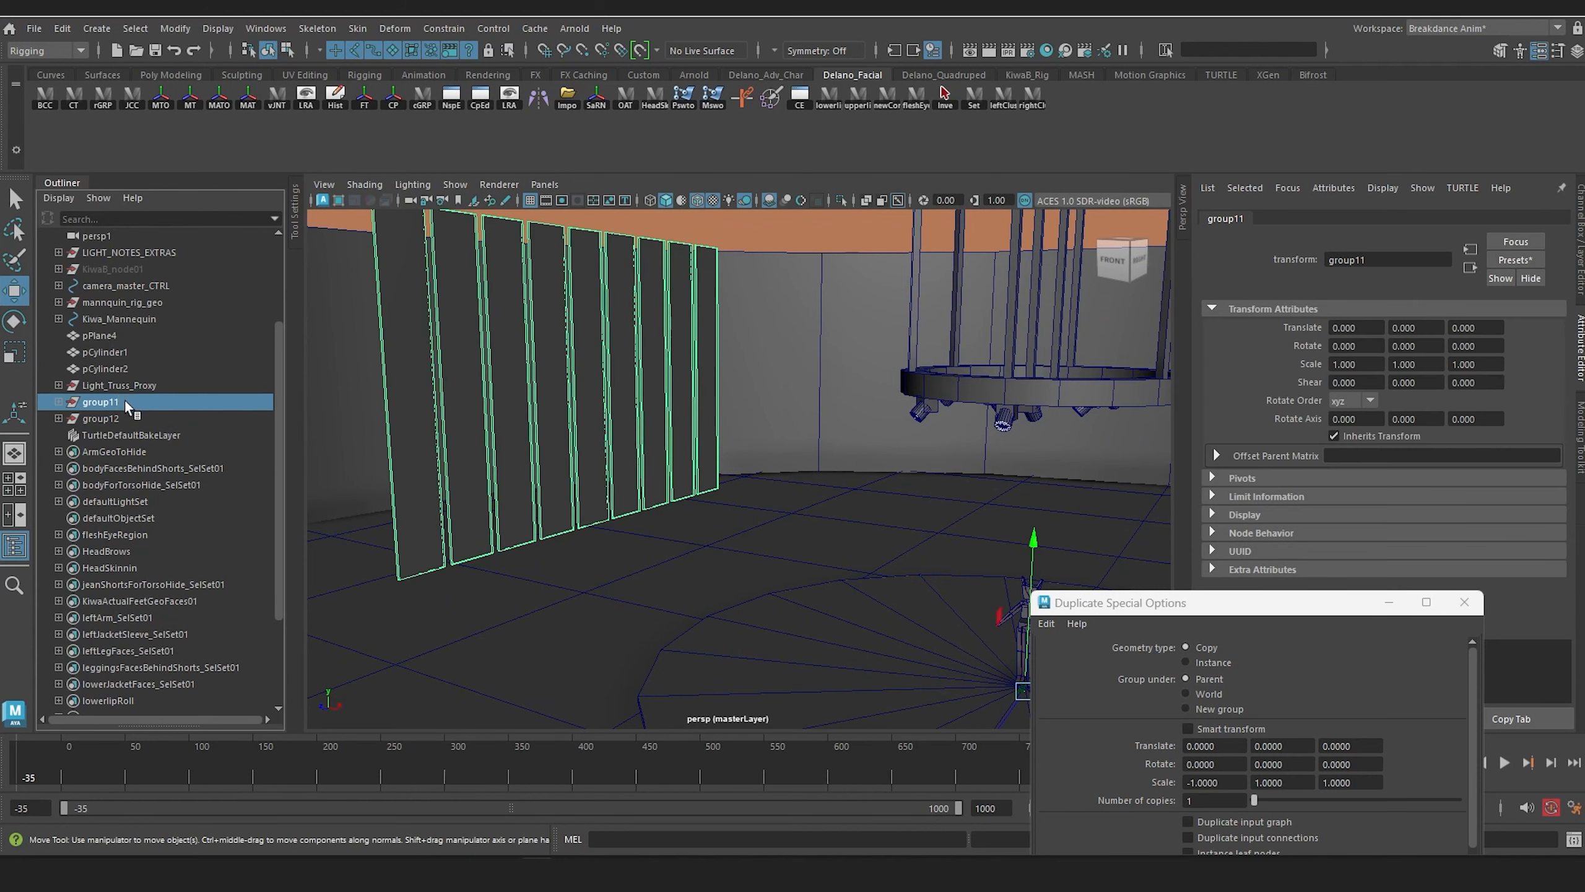
right_click_drag(509, 373, 577, 796)
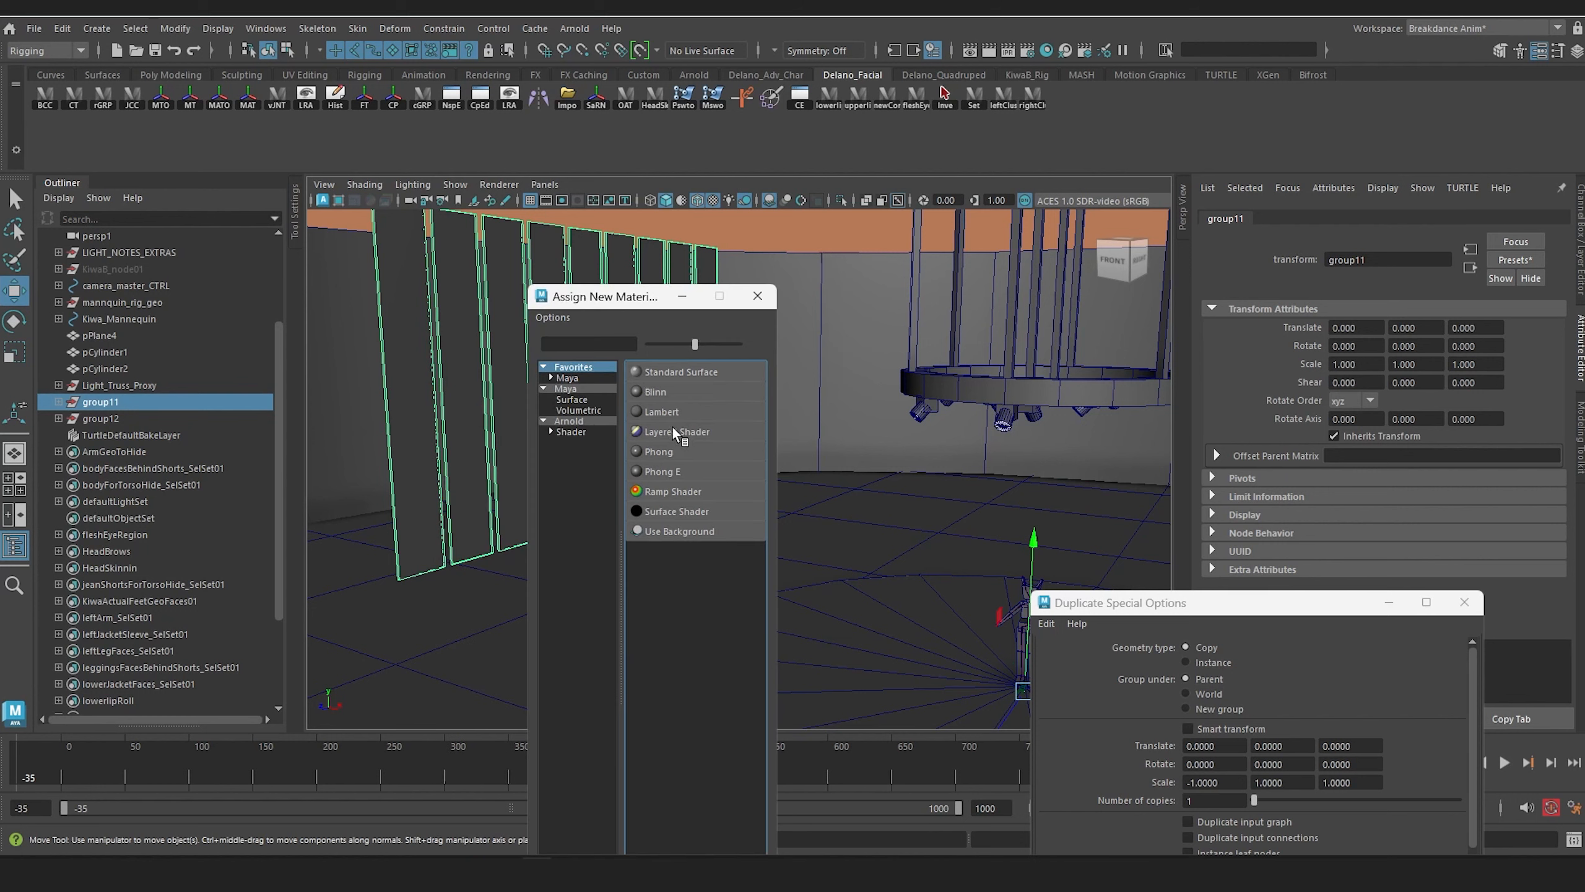
left_click(655, 391)
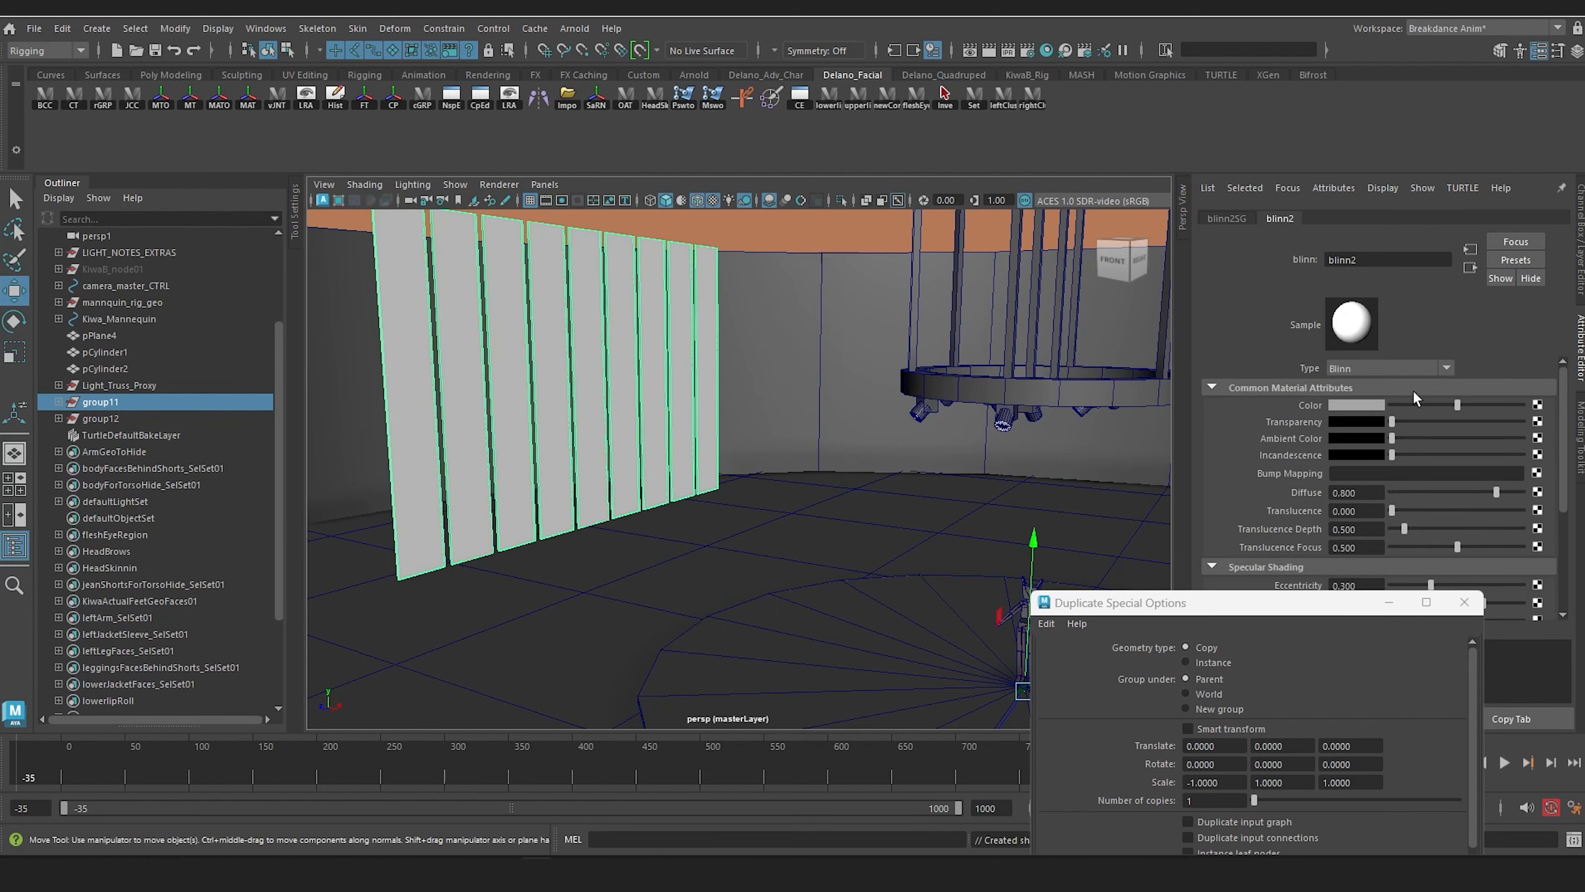
Step: Color group11's Blinn material orange with a hue of about 25.385 and saturation of about 0.744
left_click(1373, 404)
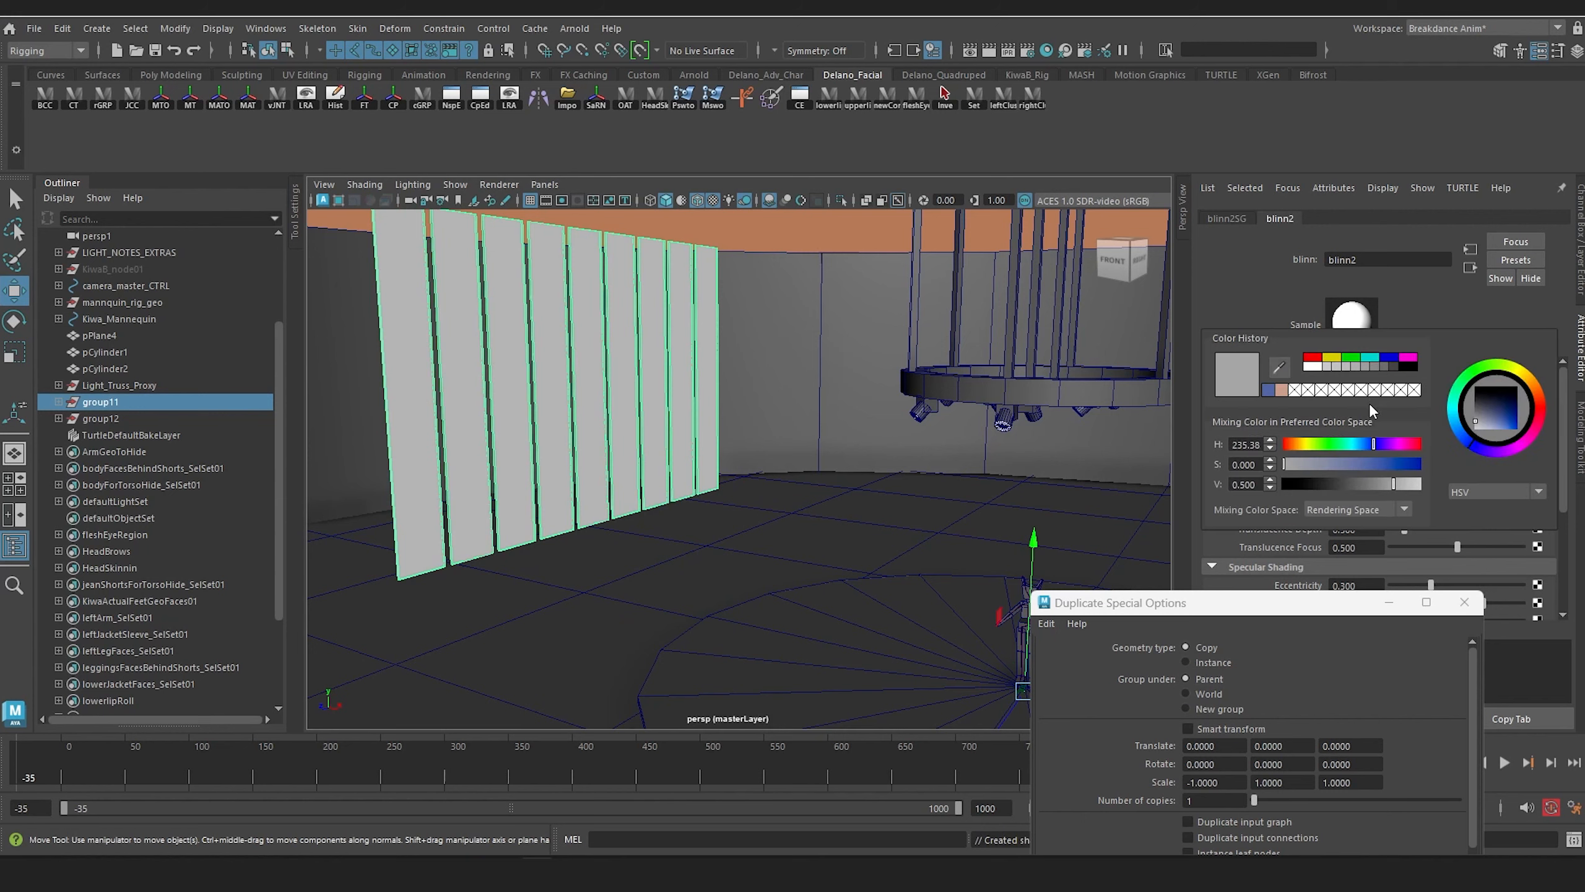
left_click(1295, 443)
left_click(1382, 464)
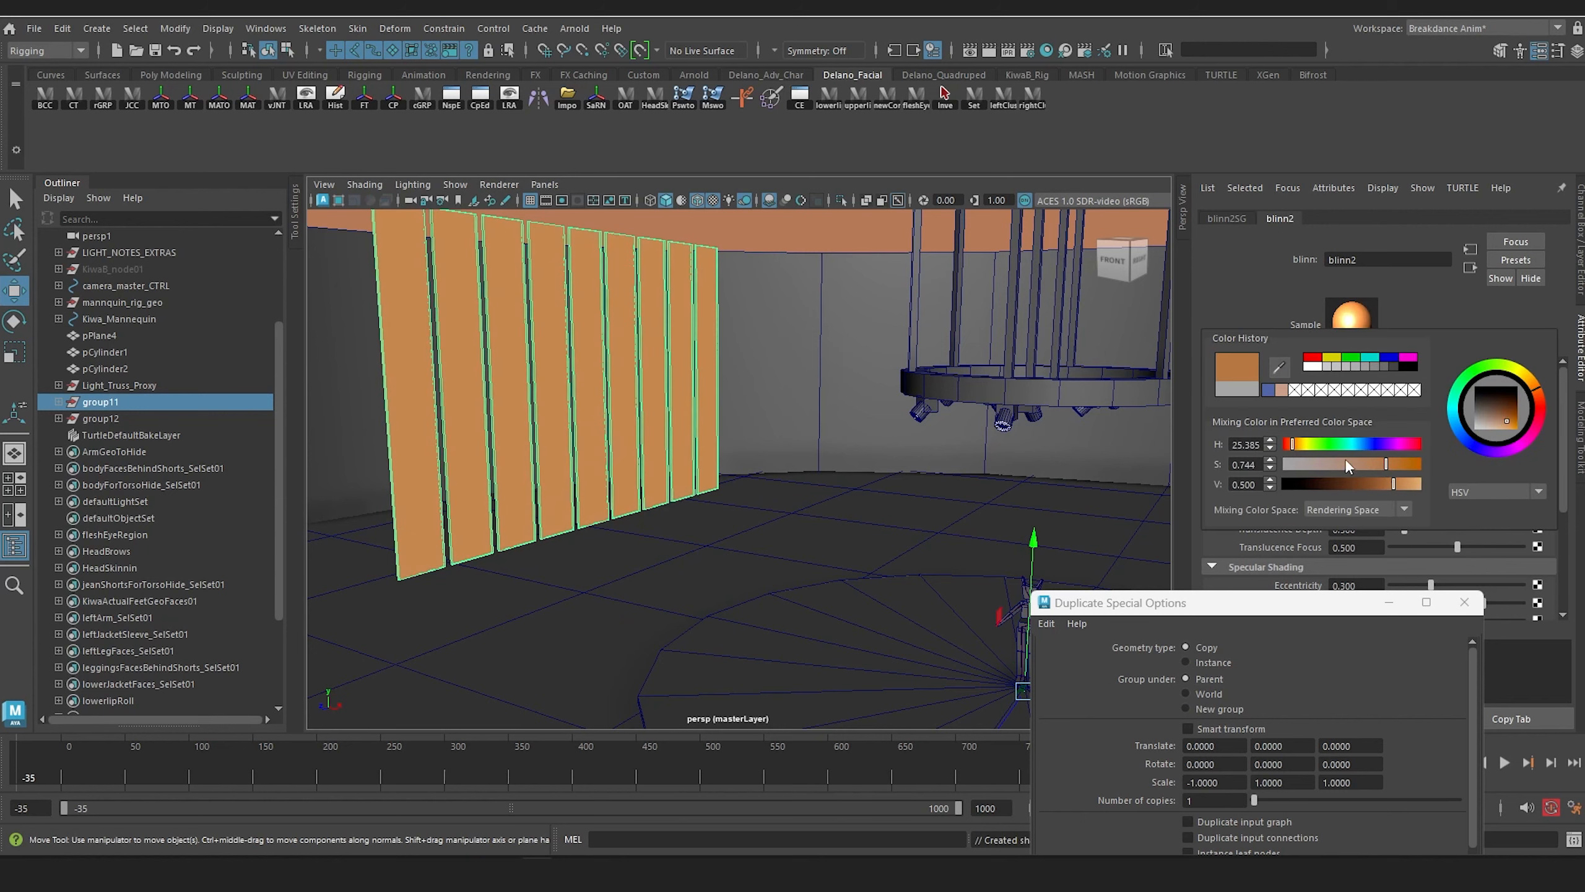
left_click_drag(799, 355, 771, 328, "alt")
Step: Create a polygon cube, offset it beside the figure to a Translate X of about -207.66, and raise it to about 109.88 in Y
left_click(98, 30)
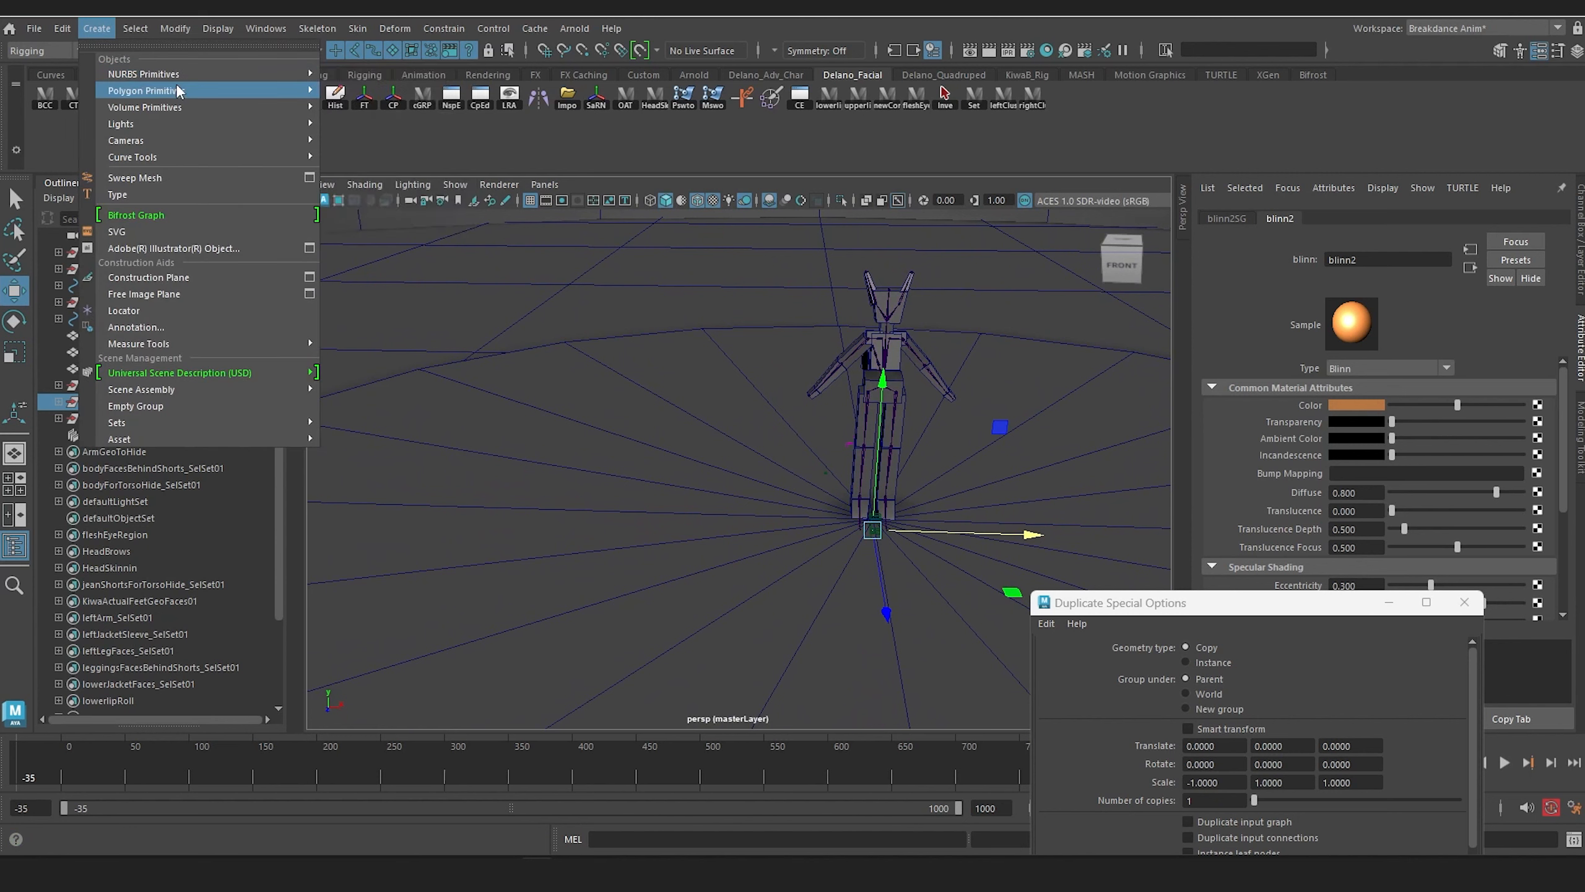
mouse_move(149, 91)
left_click(359, 109)
scroll(790, 386, "down", 3)
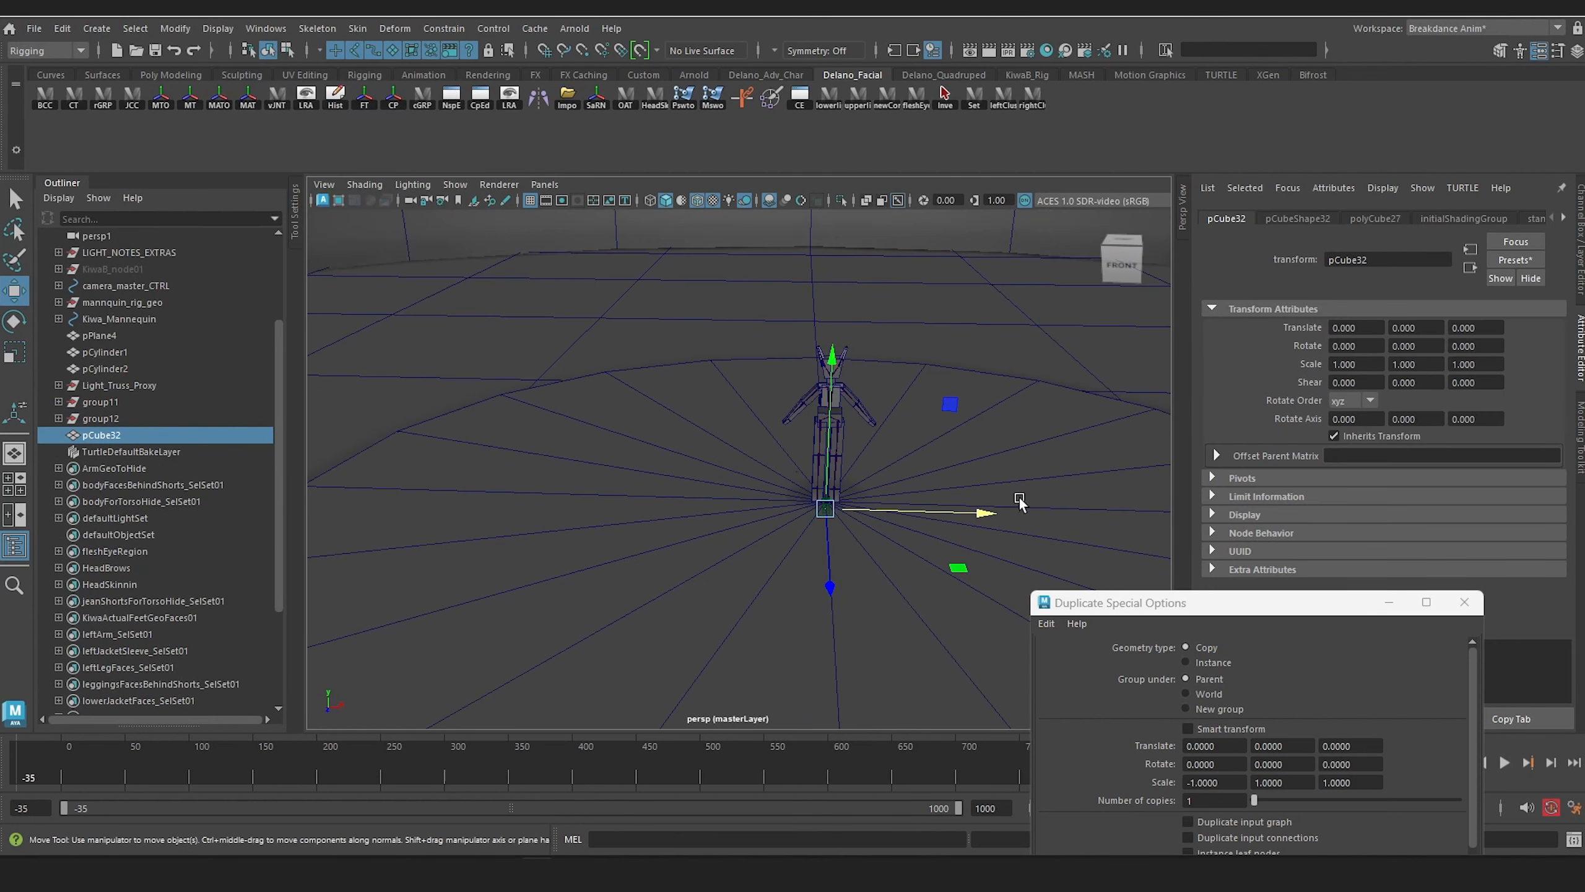
left_click_drag(989, 515, 987, 515)
key("r")
left_click_drag(641, 351, 646, 291)
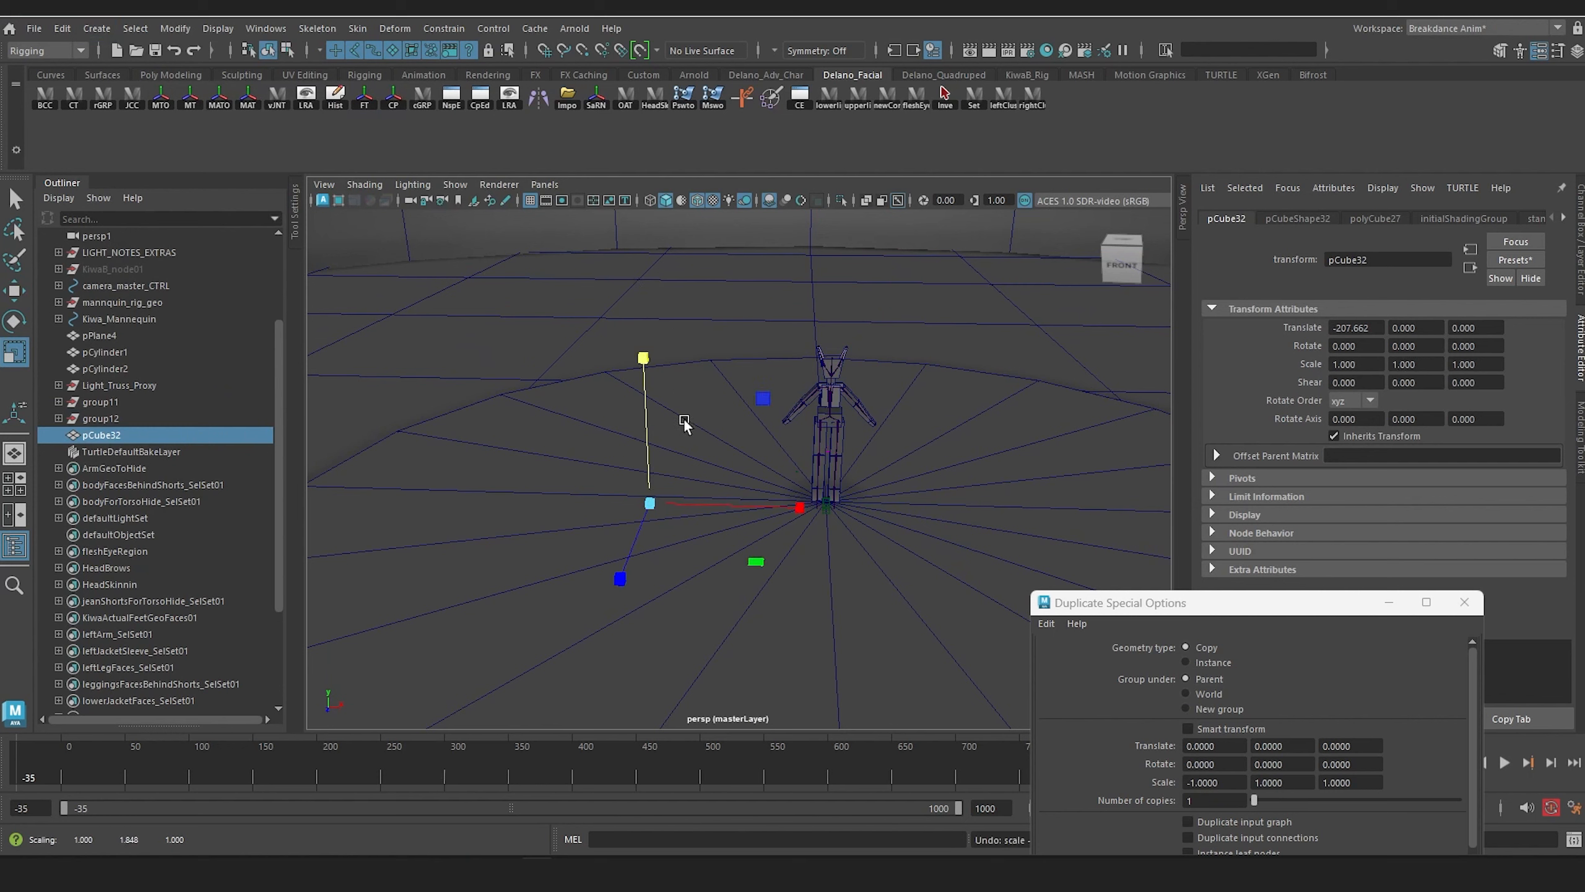
key("w")
left_click_drag(646, 425, 644, 344)
Step: Enlarge the cube uniformly to a scale of about 16.25 and bring it closer to the figure at a Translate X of about -89.09
key("r")
left_click_drag(645, 417, 830, 424)
key("w")
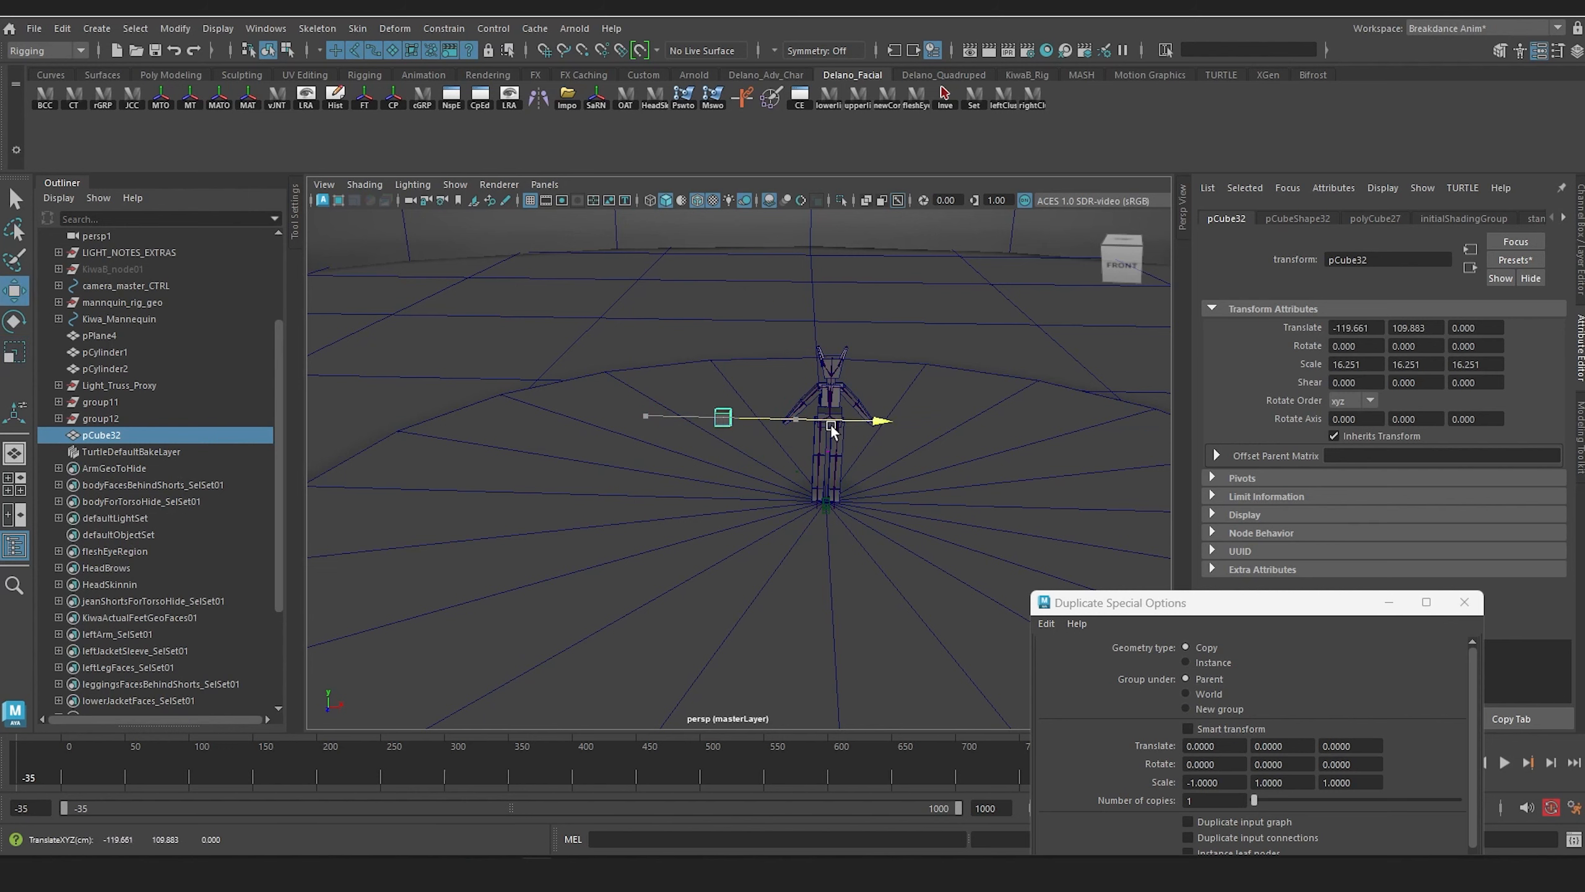
key("f")
scroll(841, 391, "down", 10)
middle_click_drag(839, 391, 695, 351, "alt")
mouse_move(694, 351)
left_mouse_down("alt")
mouse_move(711, 312)
mouse_move(691, 359)
left_mouse_up("alt")
scroll(710, 312, "down", 4)
Step: Stretch and enlarge the cube into a tall torso block scaled to about 29.16 in X and Z and 75.67 in Y
key("r")
left_click_drag(668, 444, 671, 351)
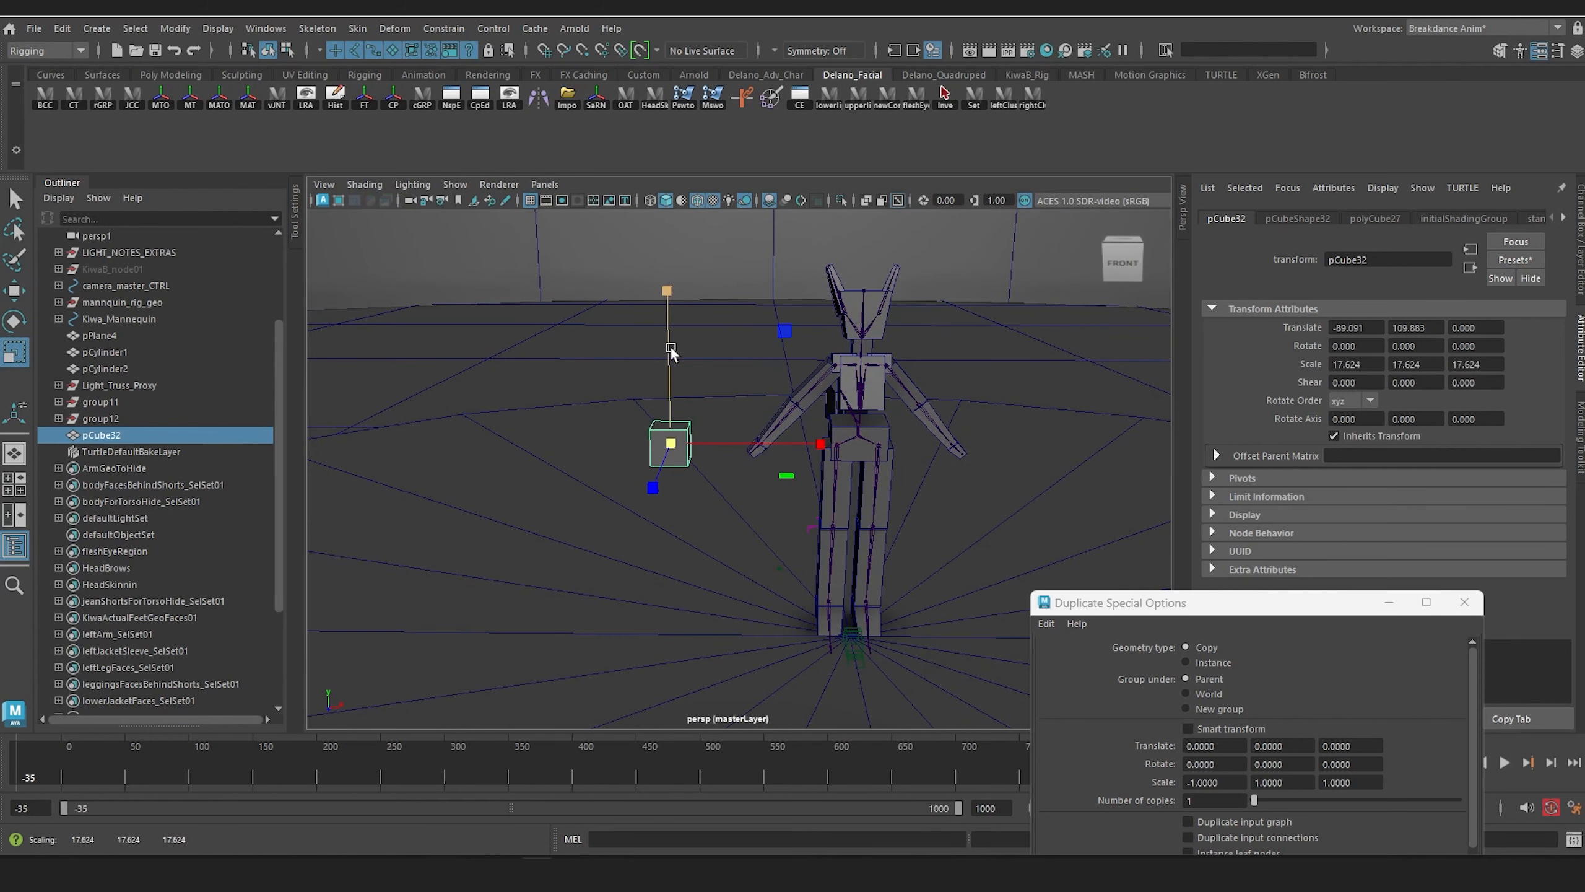
left_click_drag(665, 292, 676, 128)
left_click_drag(674, 63, 675, 58)
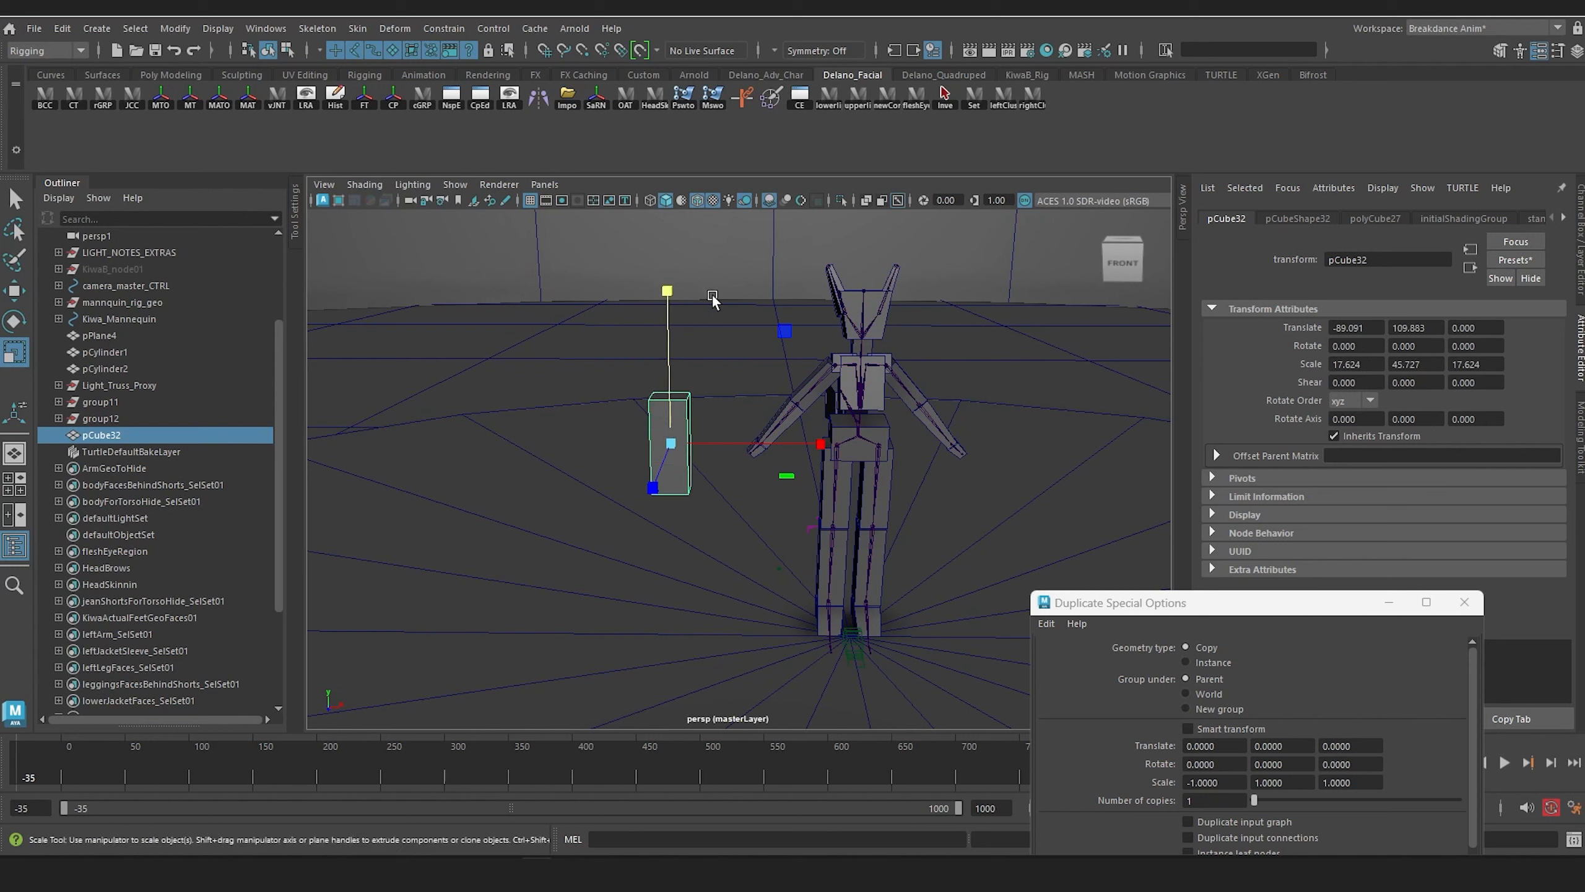
left_click_drag(673, 435, 710, 445)
key("w")
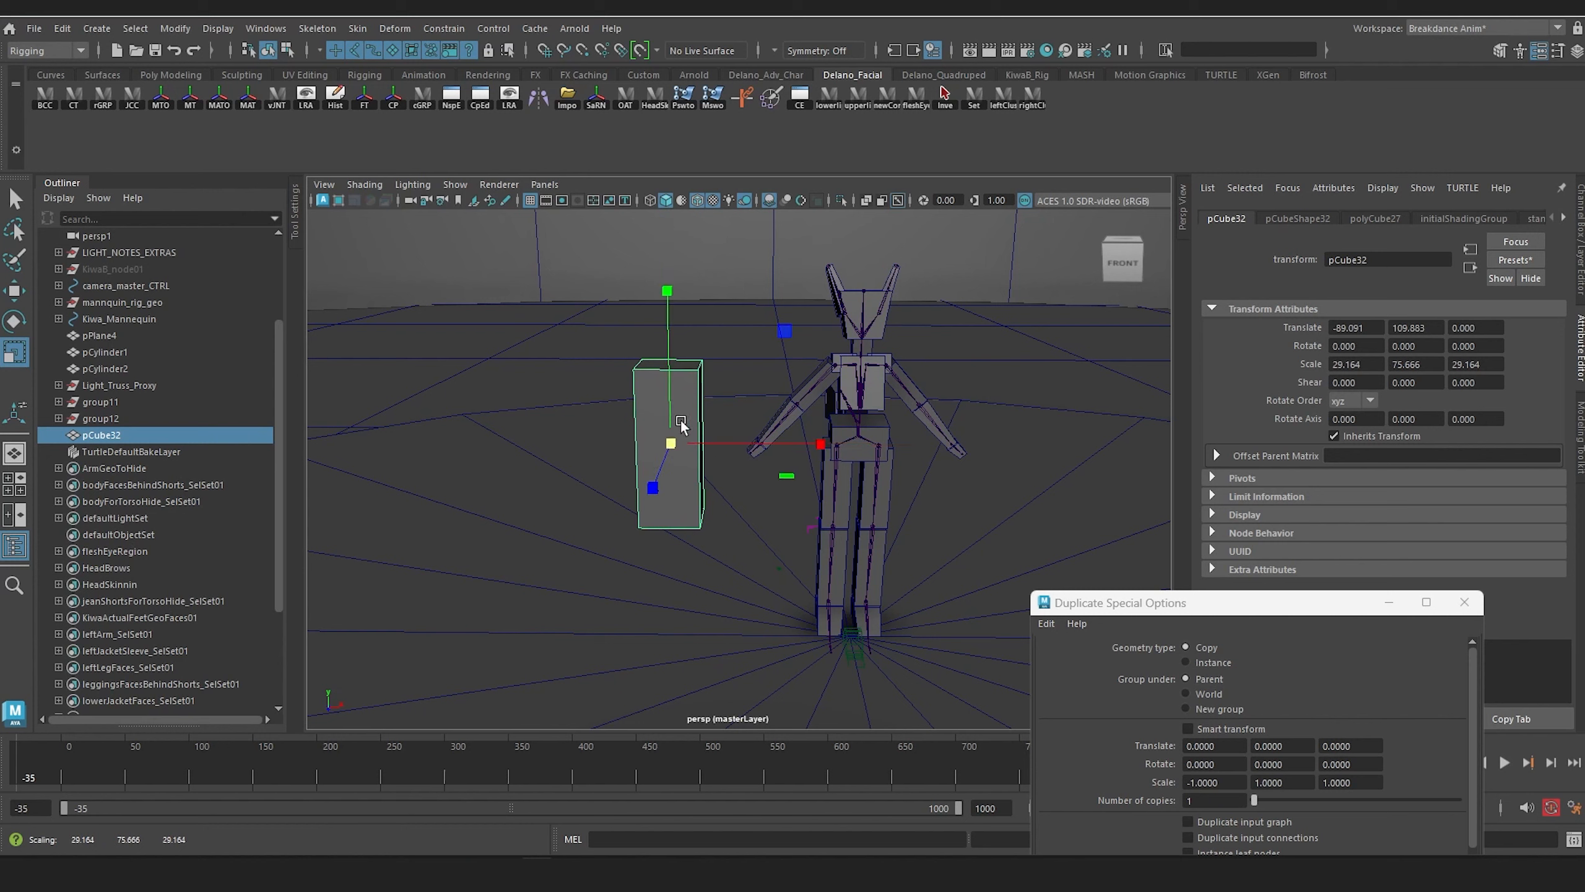
Step: Create a polygon sphere as a head on top of the block, scaled to about 13.63 in X and Y and 15.54 in Z
left_click(97, 28)
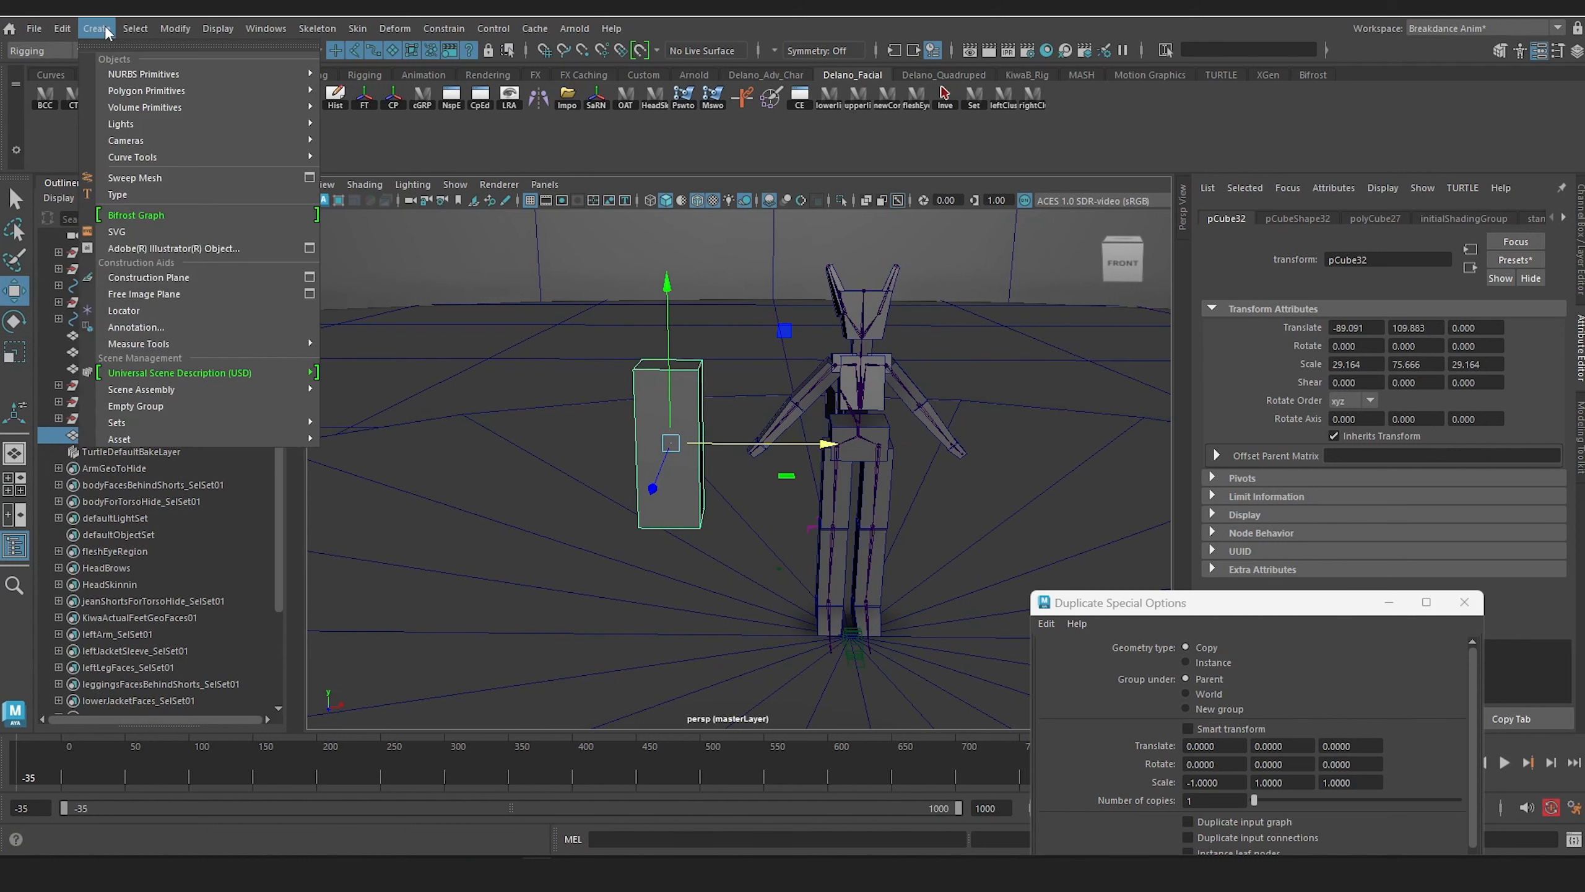
mouse_move(236, 79)
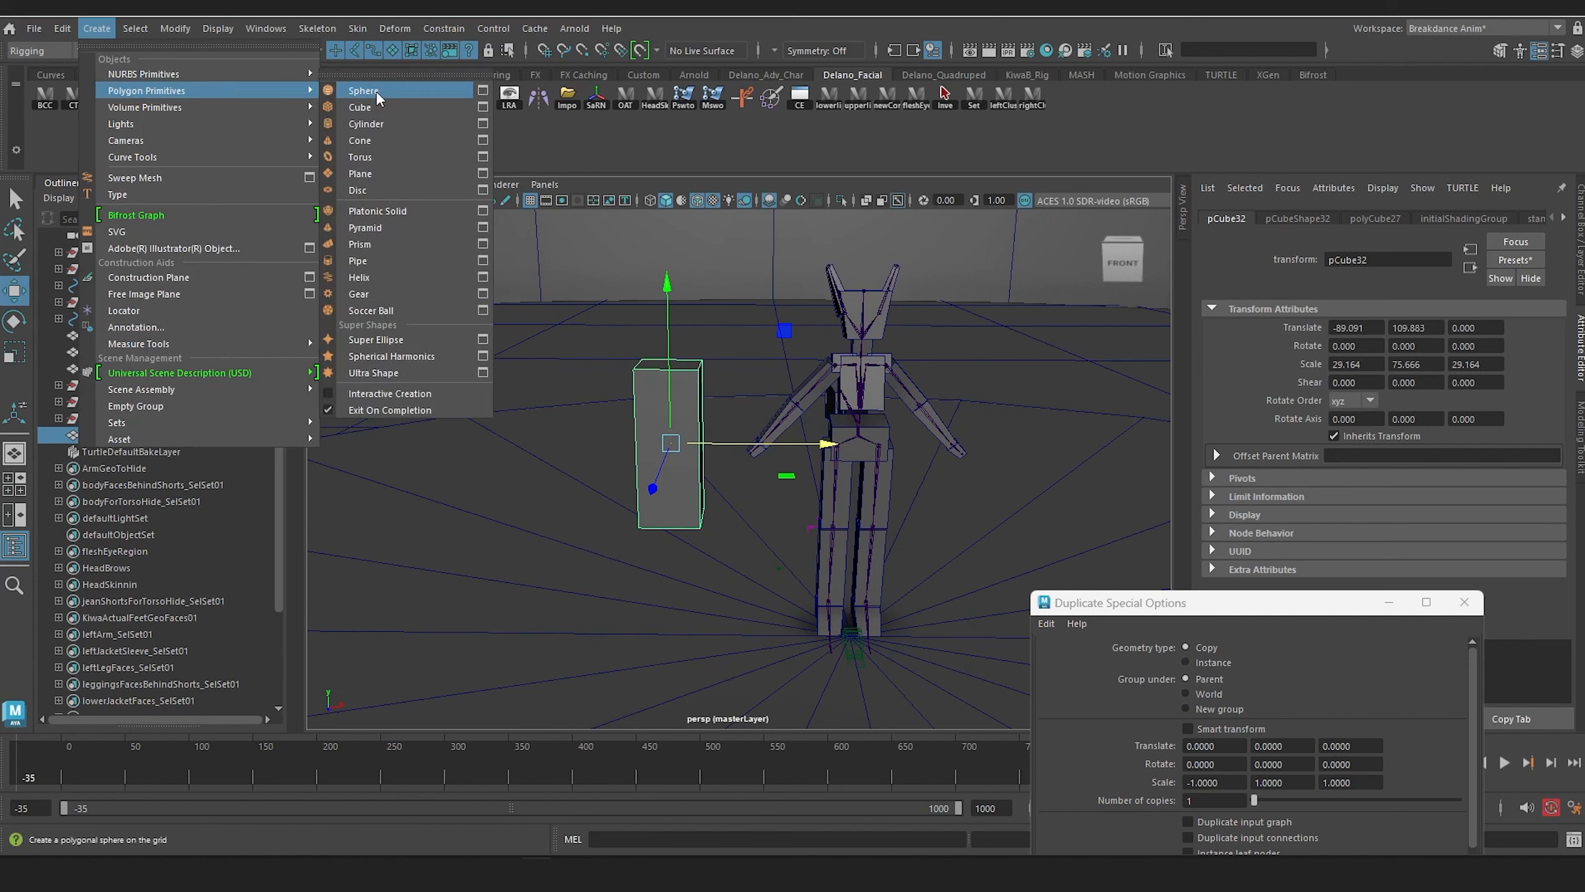
left_click(376, 90)
left_click_drag(1003, 637, 810, 646)
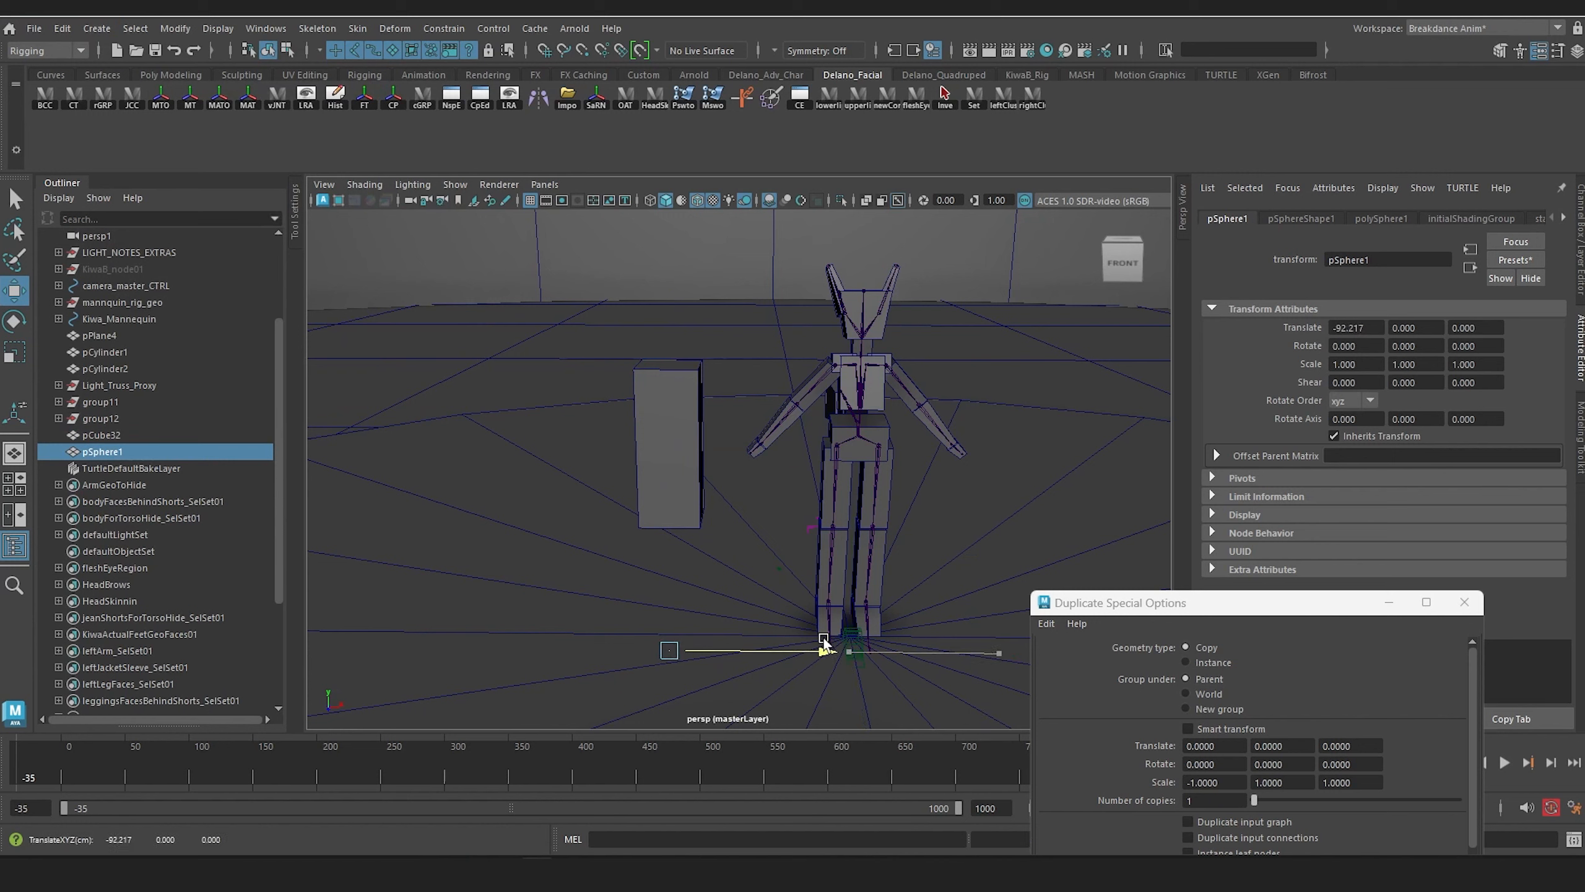
left_click_drag(704, 159, 703, 159)
key("r")
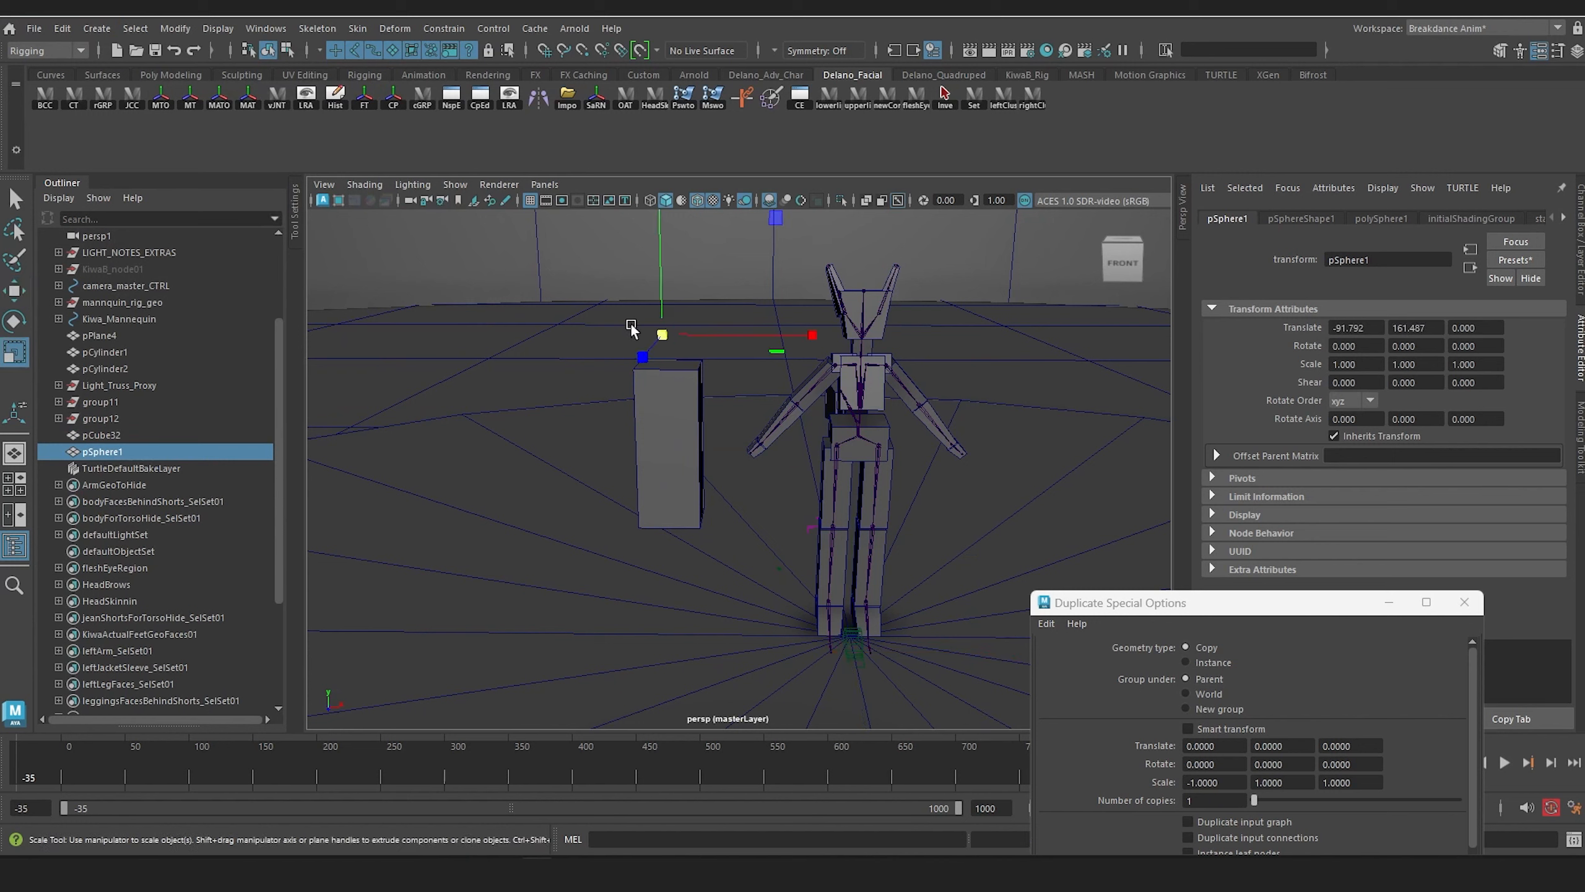
left_click_drag(642, 358, 756, 339)
key("w")
left_click_drag(662, 360, 732, 322, "alt")
Step: Raise the block and sphere together, and duplicate the block below to extend the proxy person's body down to the floor
left_click(734, 407)
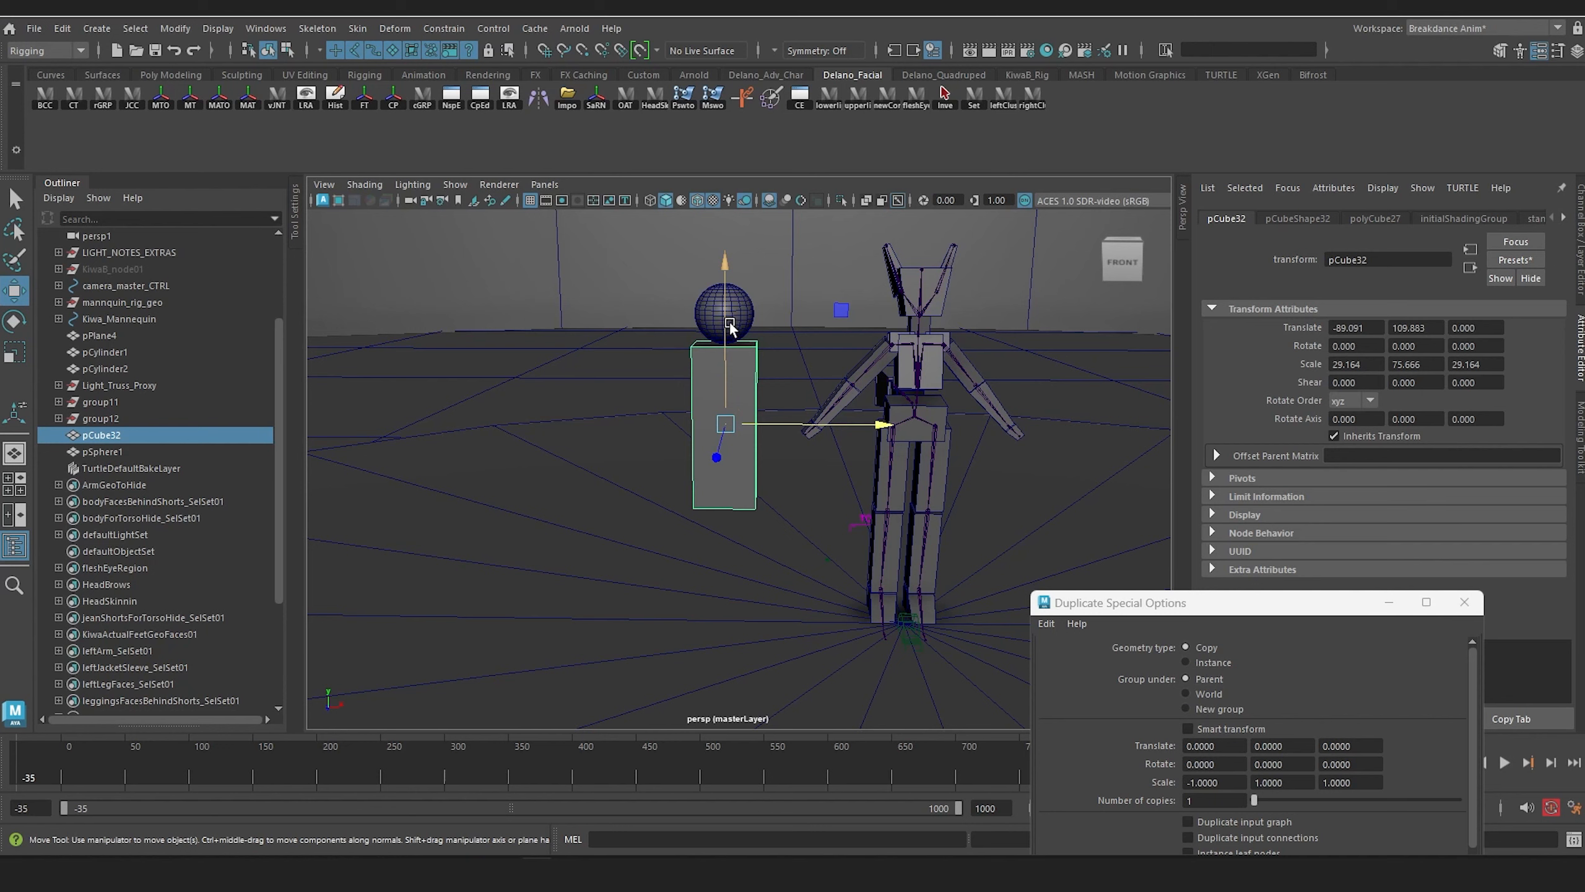
left_click(740, 320, "shift")
left_click_drag(725, 248, 754, 295)
left_click(736, 403)
key("ctrl+d")
Step: Duplicate the upper block and head sphere, placing the copies beside the originals with the sphere at about -147.72 in X and 136.48 in Y
left_click(752, 293)
left_click(747, 261, "shift")
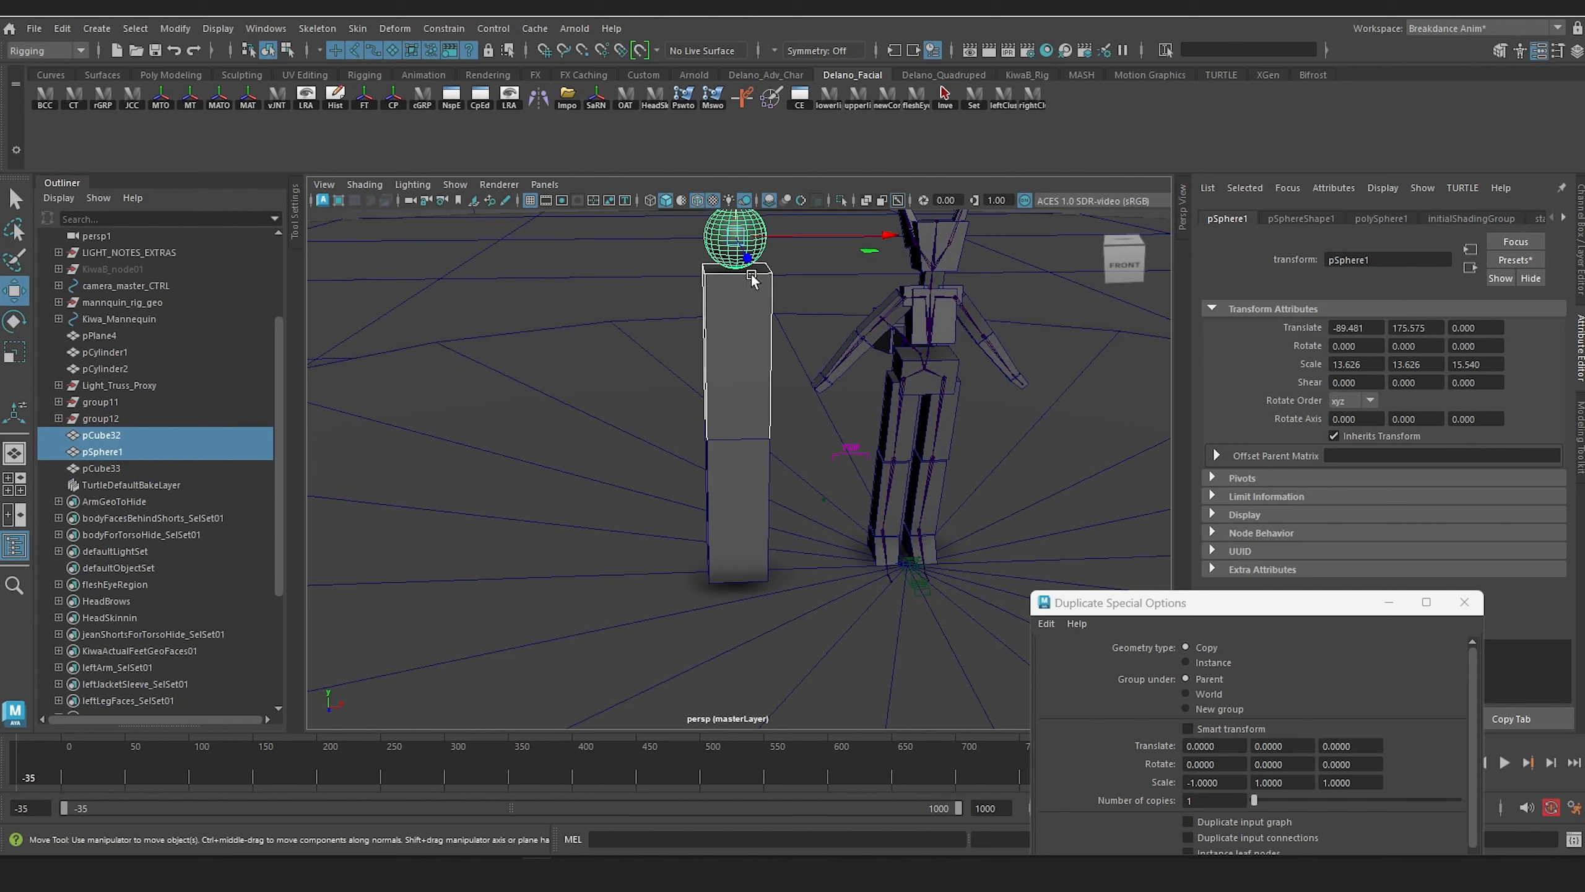
key("ctrl+d")
middle_click_drag(772, 312, 650, 336)
left_click_drag(650, 330, 647, 325, "alt")
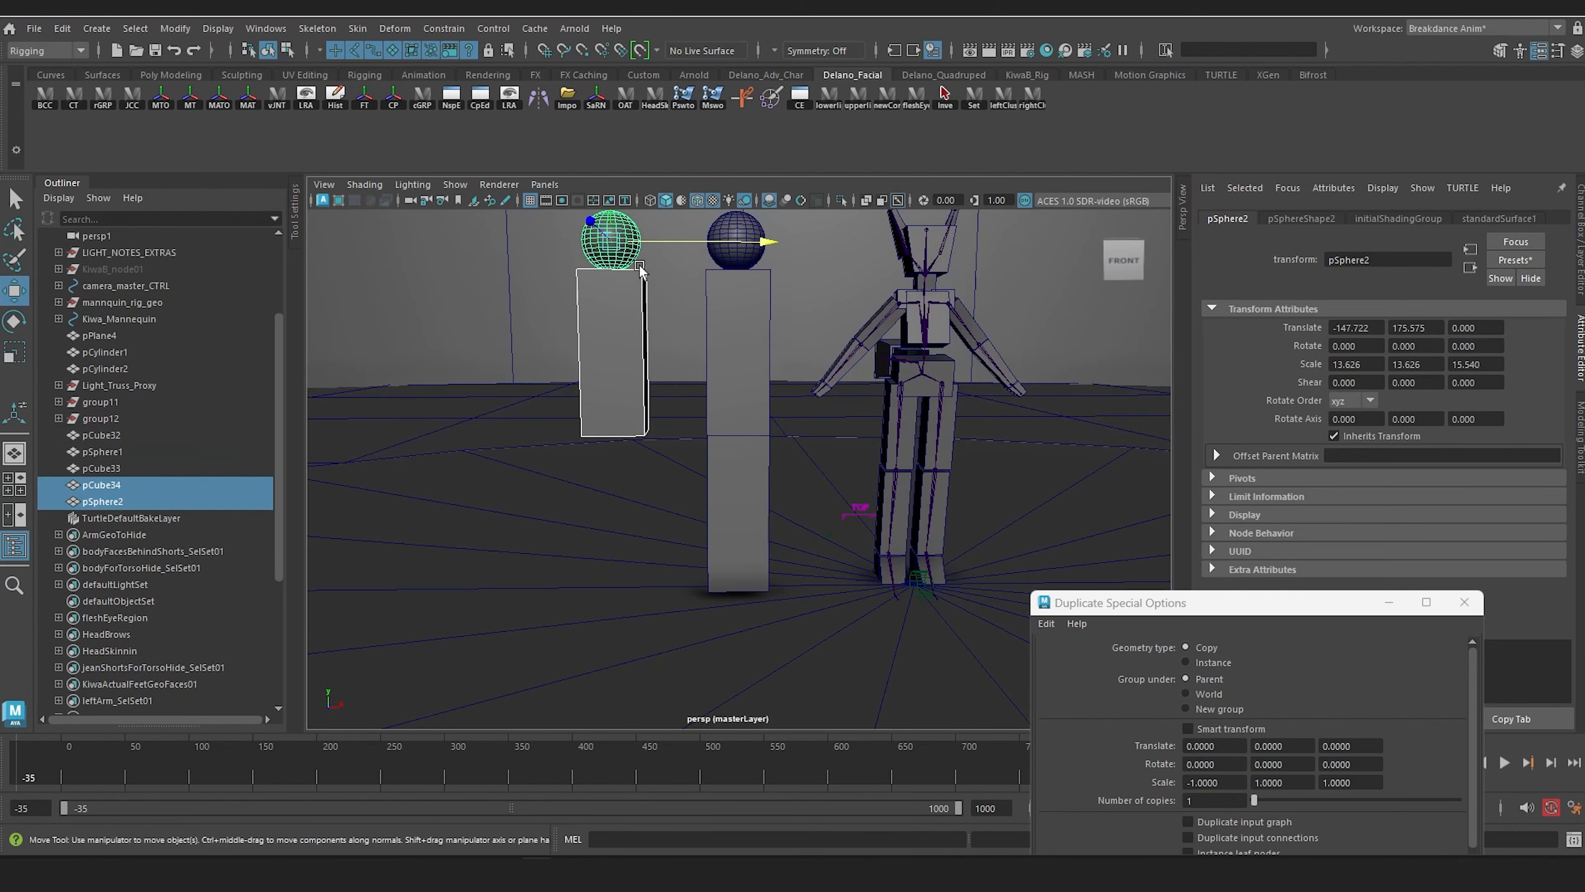
middle_click_drag(639, 267, 683, 323, "alt")
left_click_drag(667, 243, 681, 330)
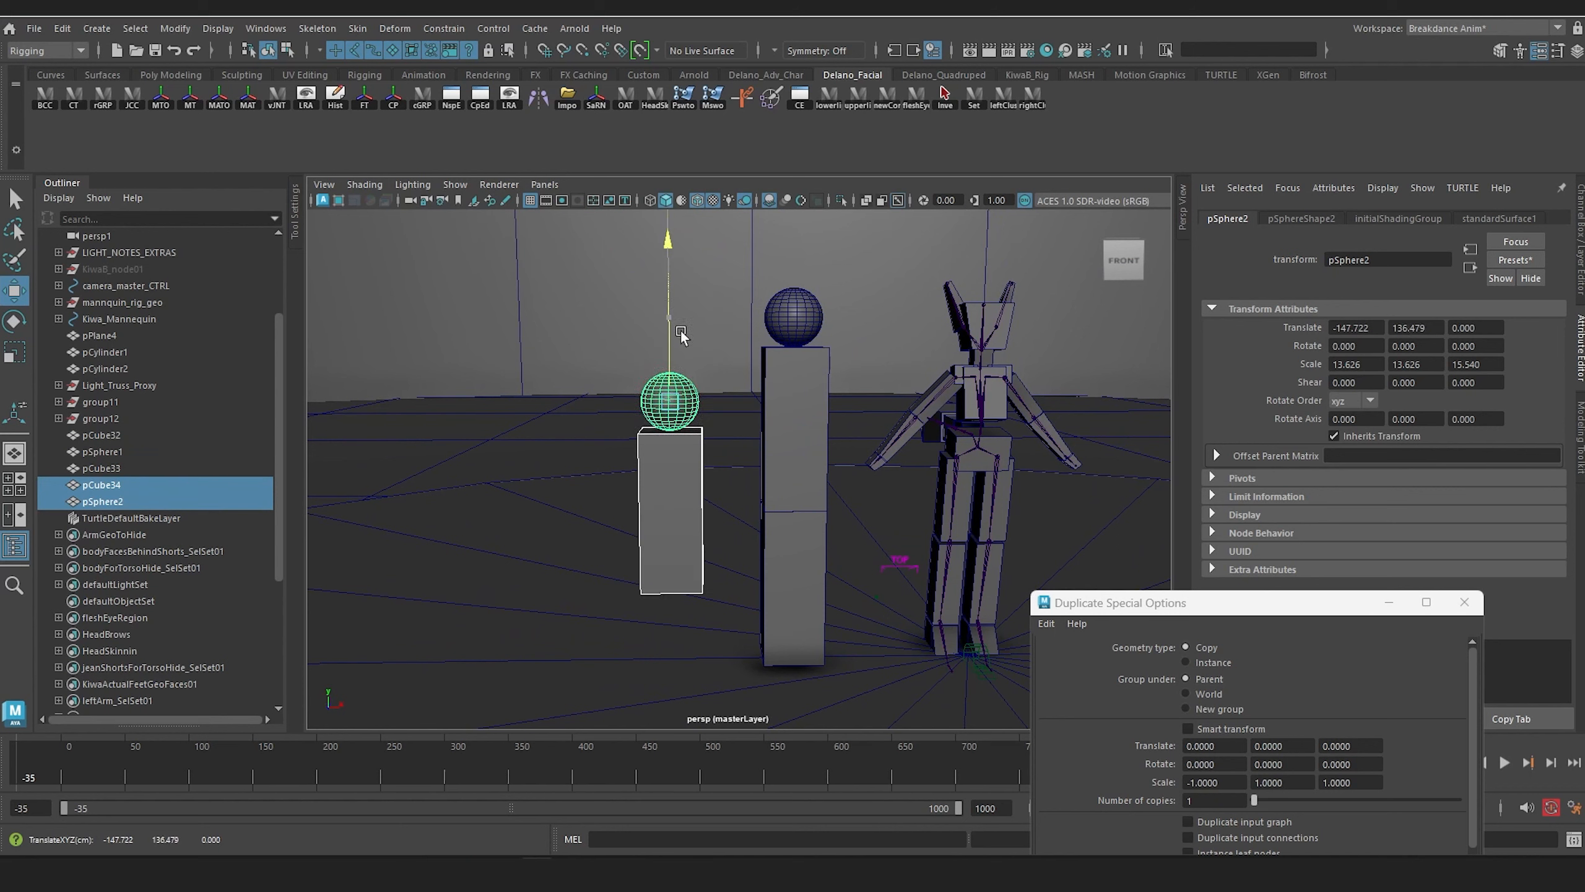
Step: Duplicate the shorter proxy's block, reduce its Y scale to about 37.66, and lower it to a Translate Y of about 27.75 as the base
left_click(699, 515)
middle_click_drag(748, 519, 755, 401, "alt")
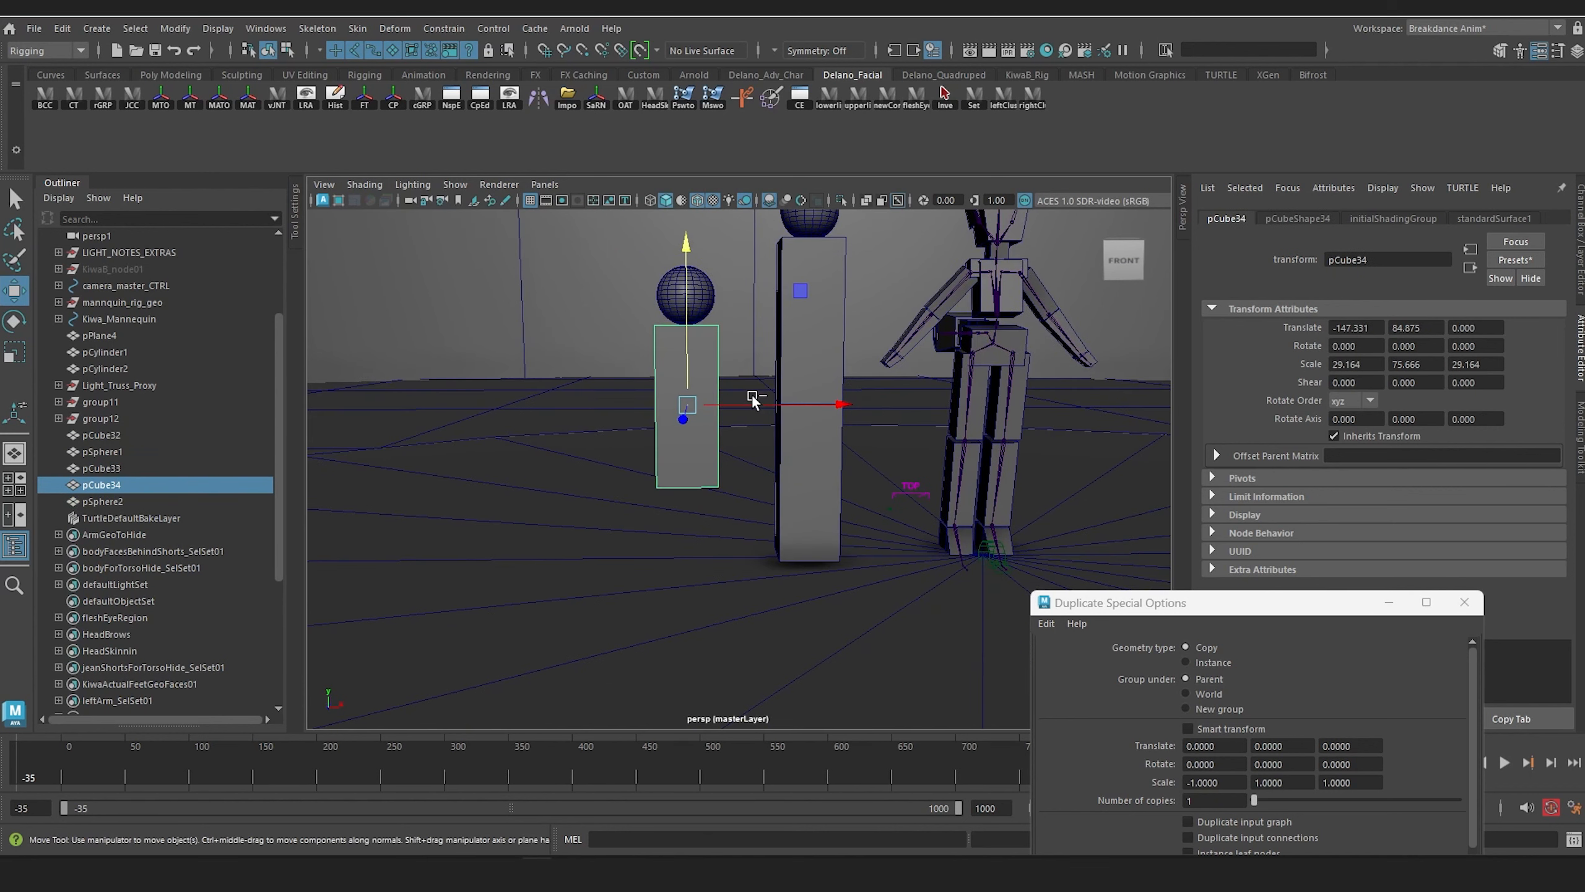
key("ctrl+d")
left_click_drag(688, 251, 703, 422)
key("r")
key("w")
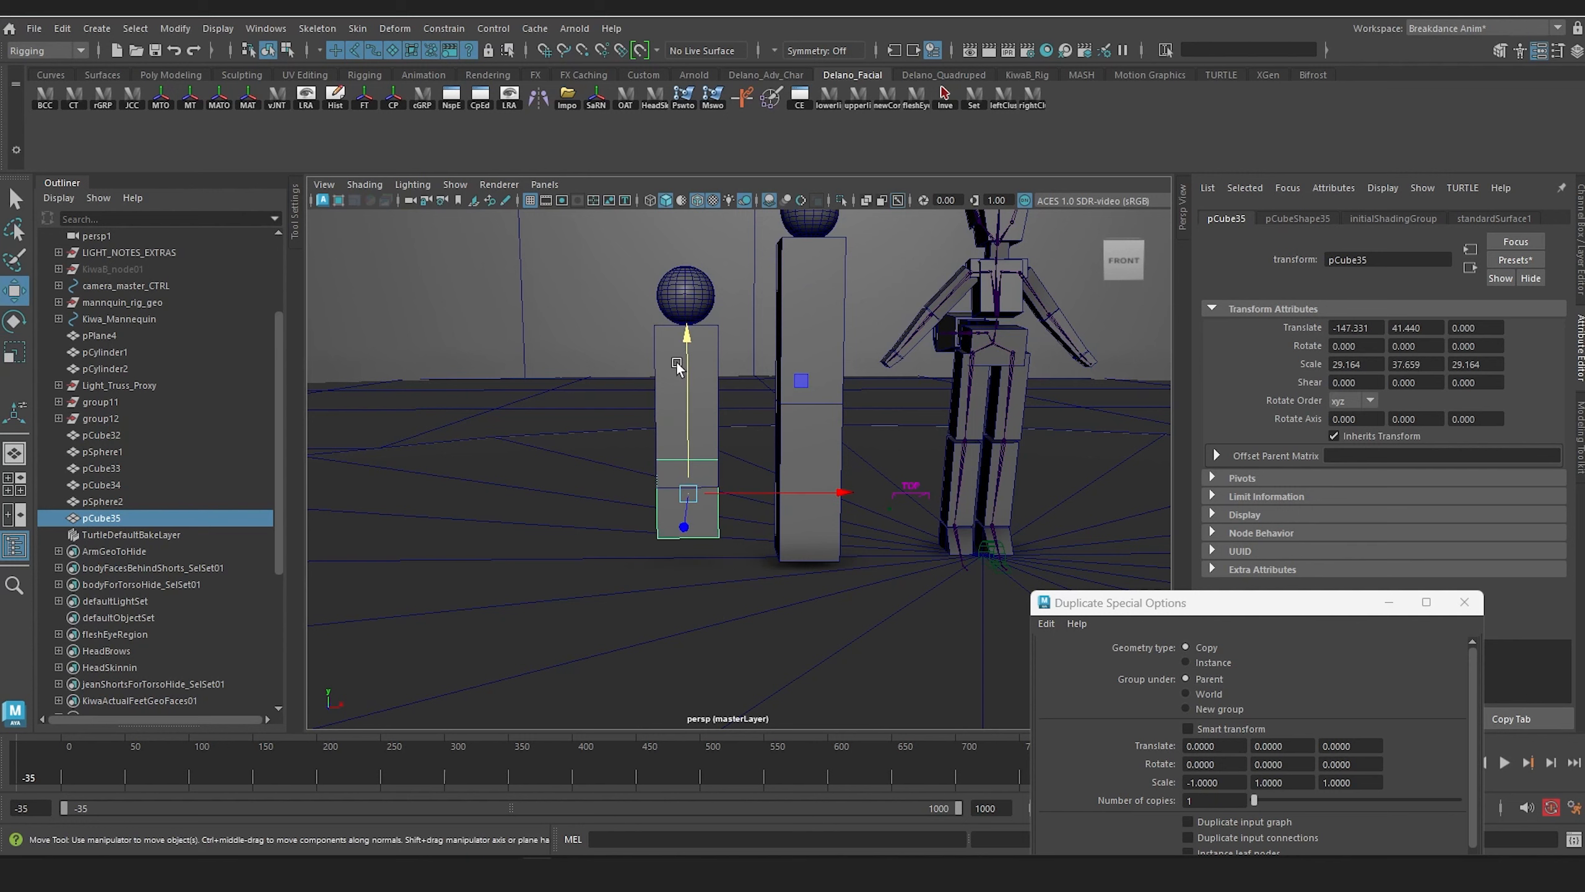
left_click_drag(690, 337, 775, 414)
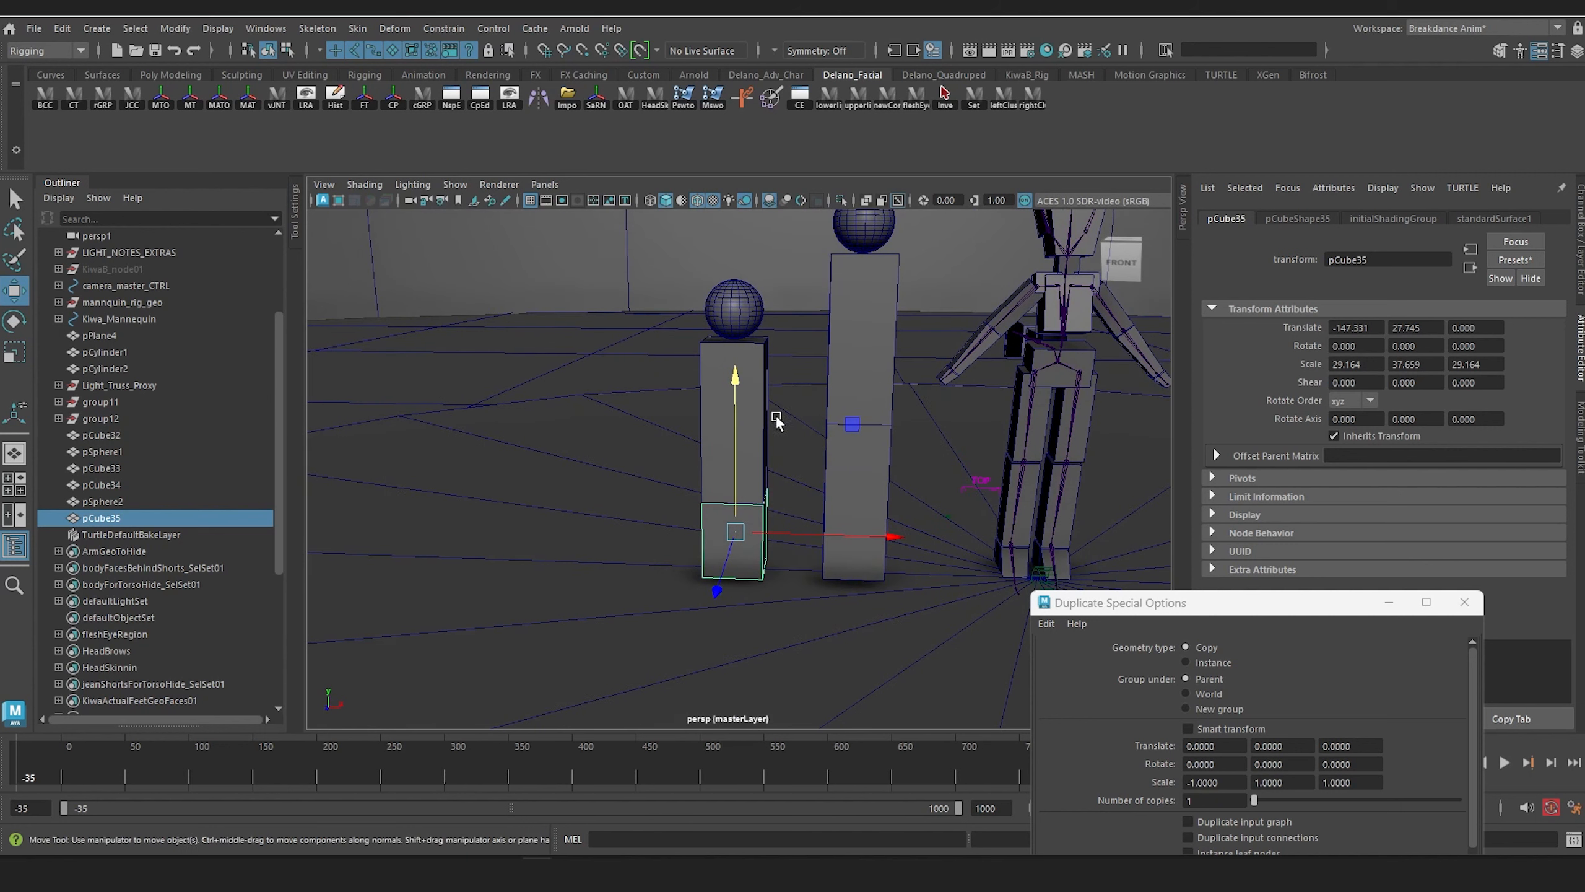
Step: Duplicate the shorter proxy's two blocks and head sphere, moving the copy outward so the sphere sits at about -216.96 in X
left_click(709, 432)
left_click(725, 538, "shift")
left_click(759, 310, "shift")
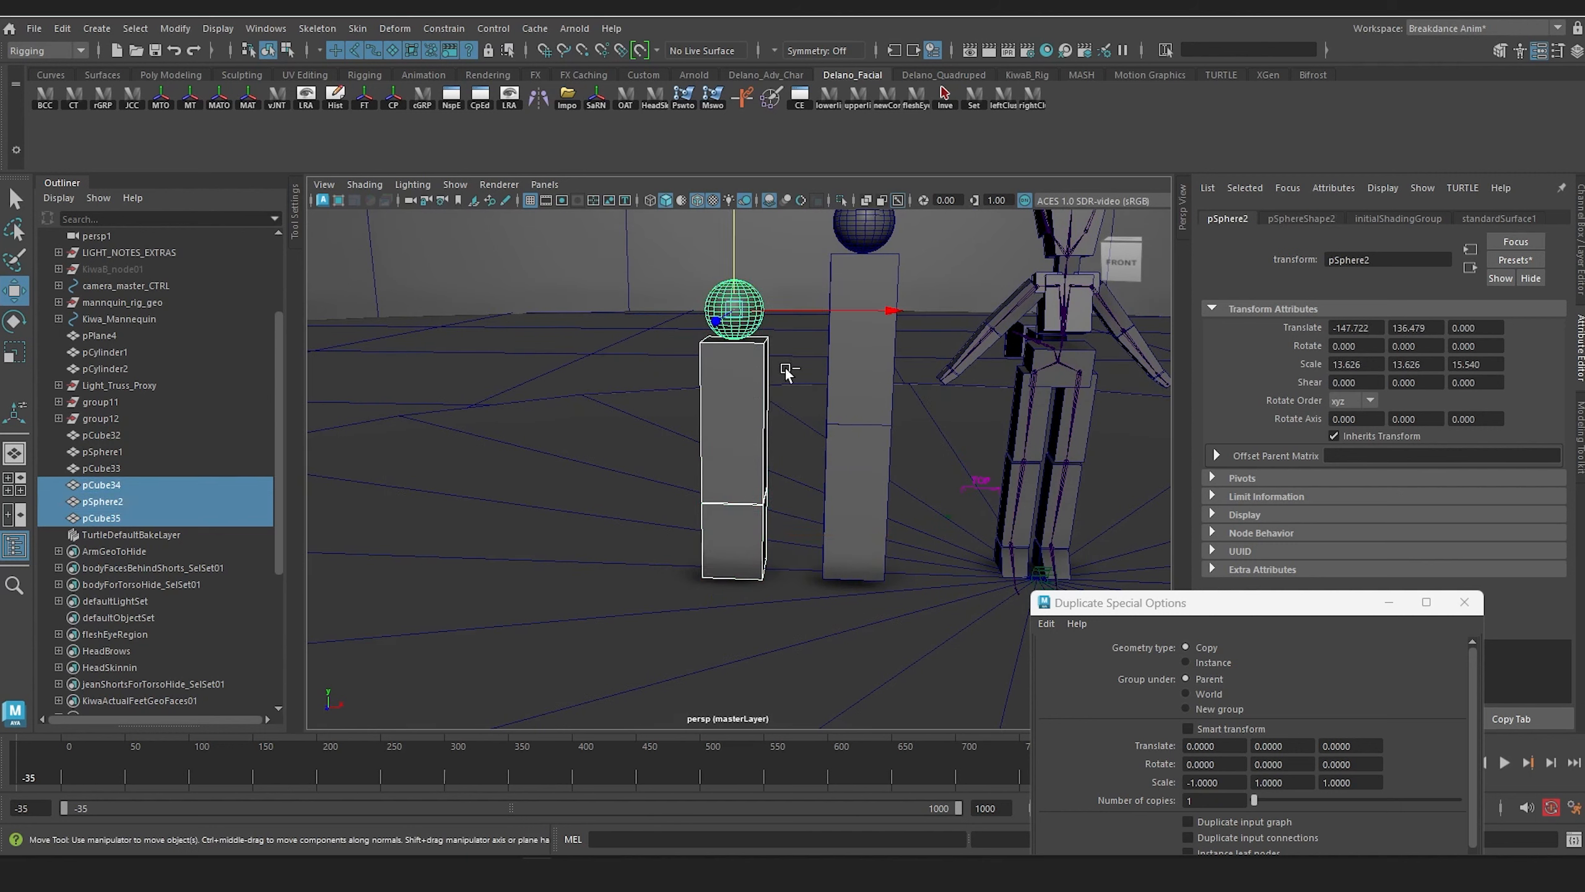
key("ctrl+d")
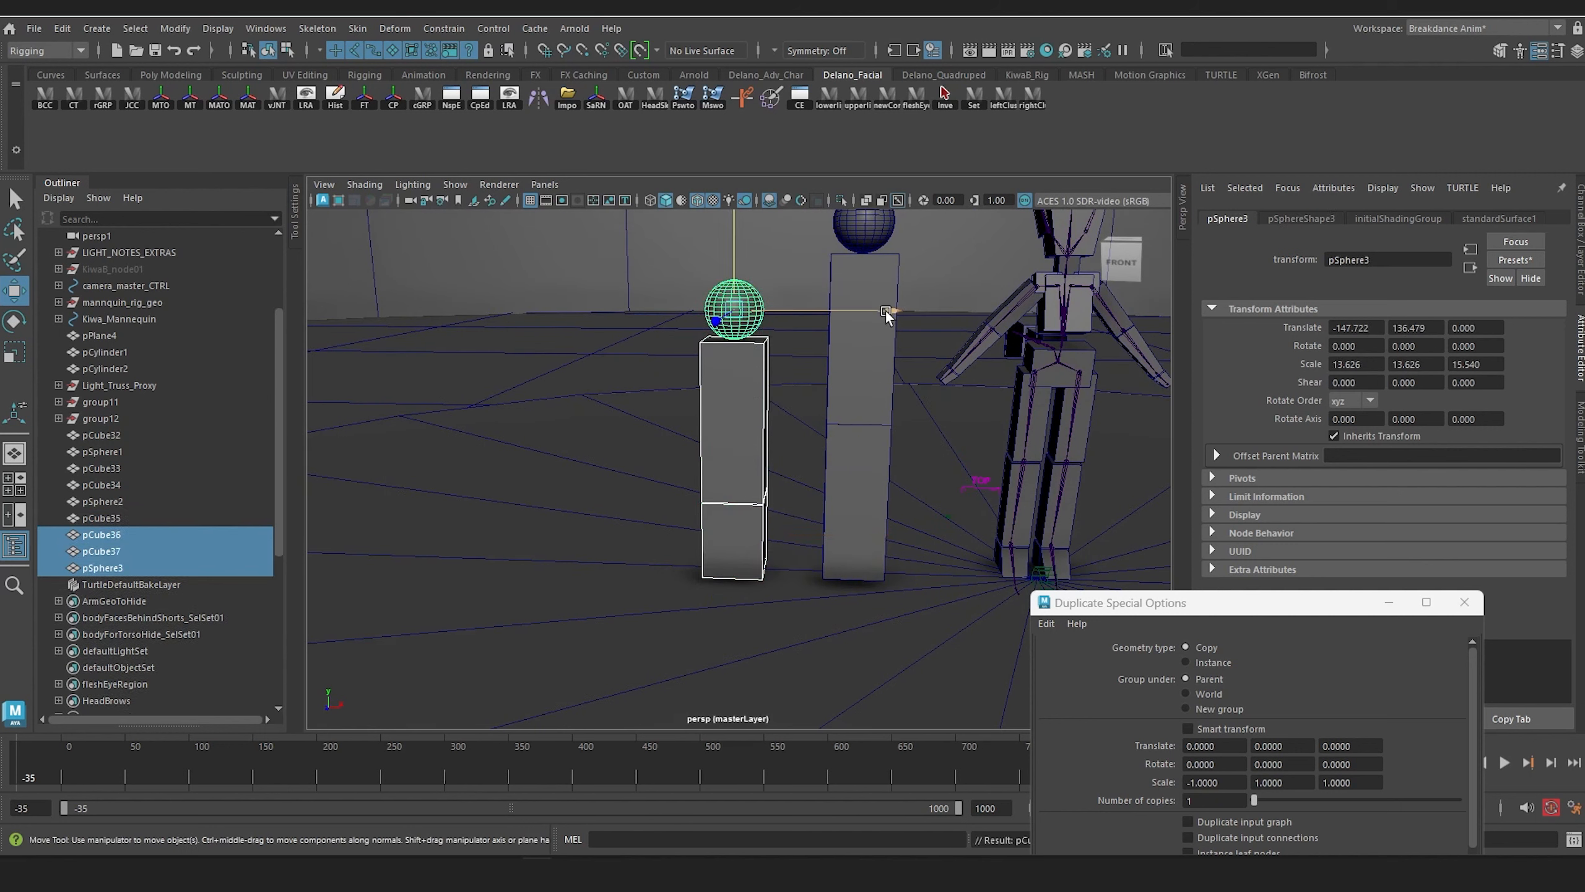
left_click_drag(885, 310, 736, 331)
Step: Delete the copy's lower block, then lower its remaining block and head to the floor, with the sphere at about 96.66 in Y
left_click(606, 535)
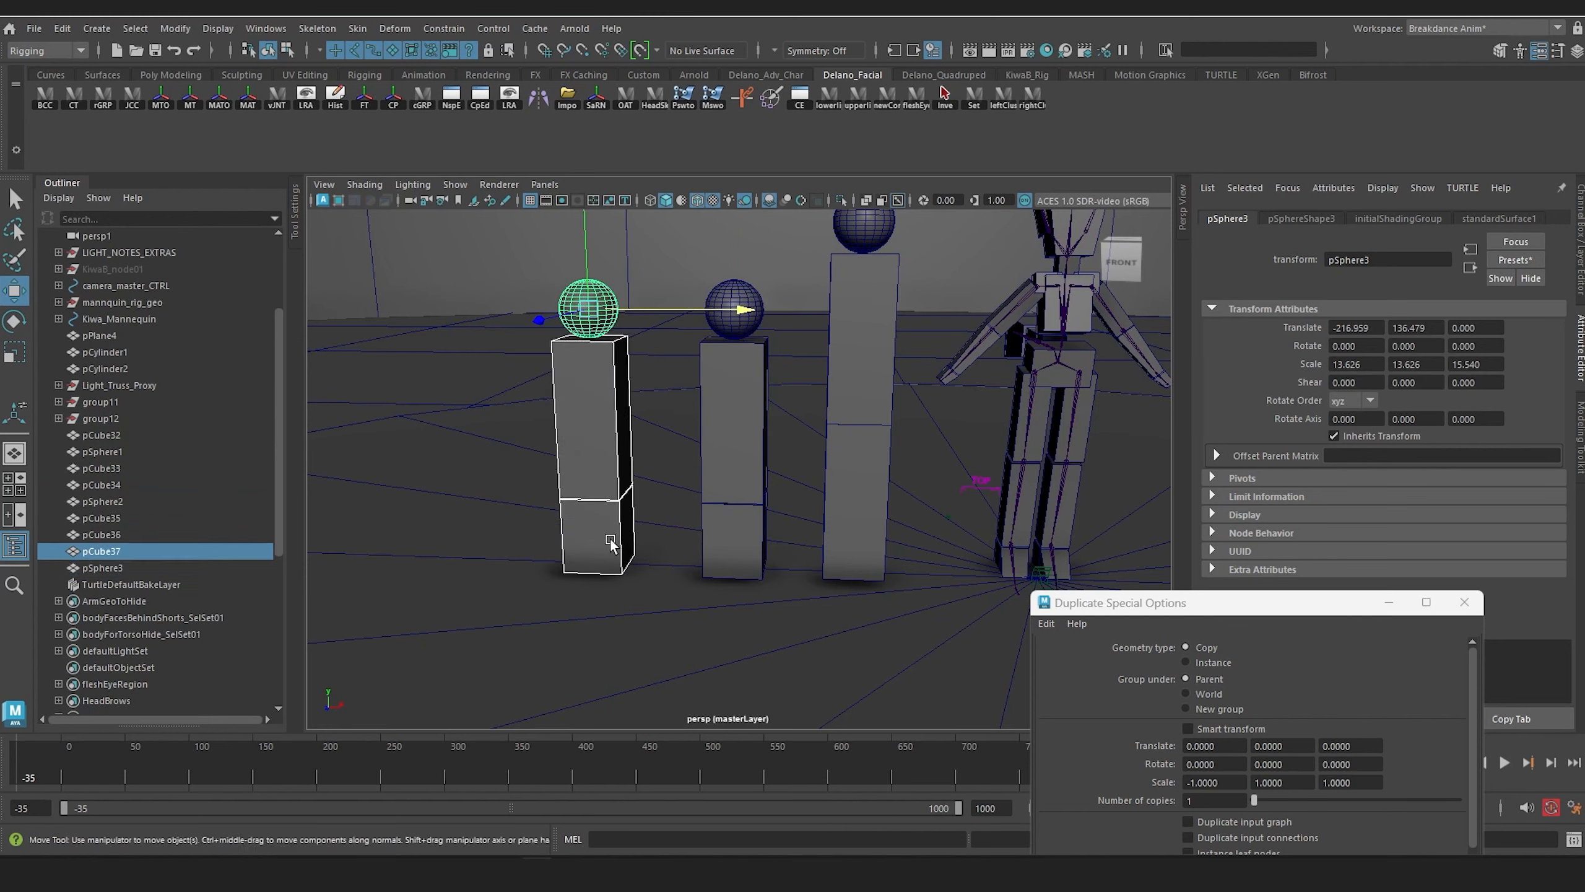
left_click_drag(626, 438, 649, 437, "alt")
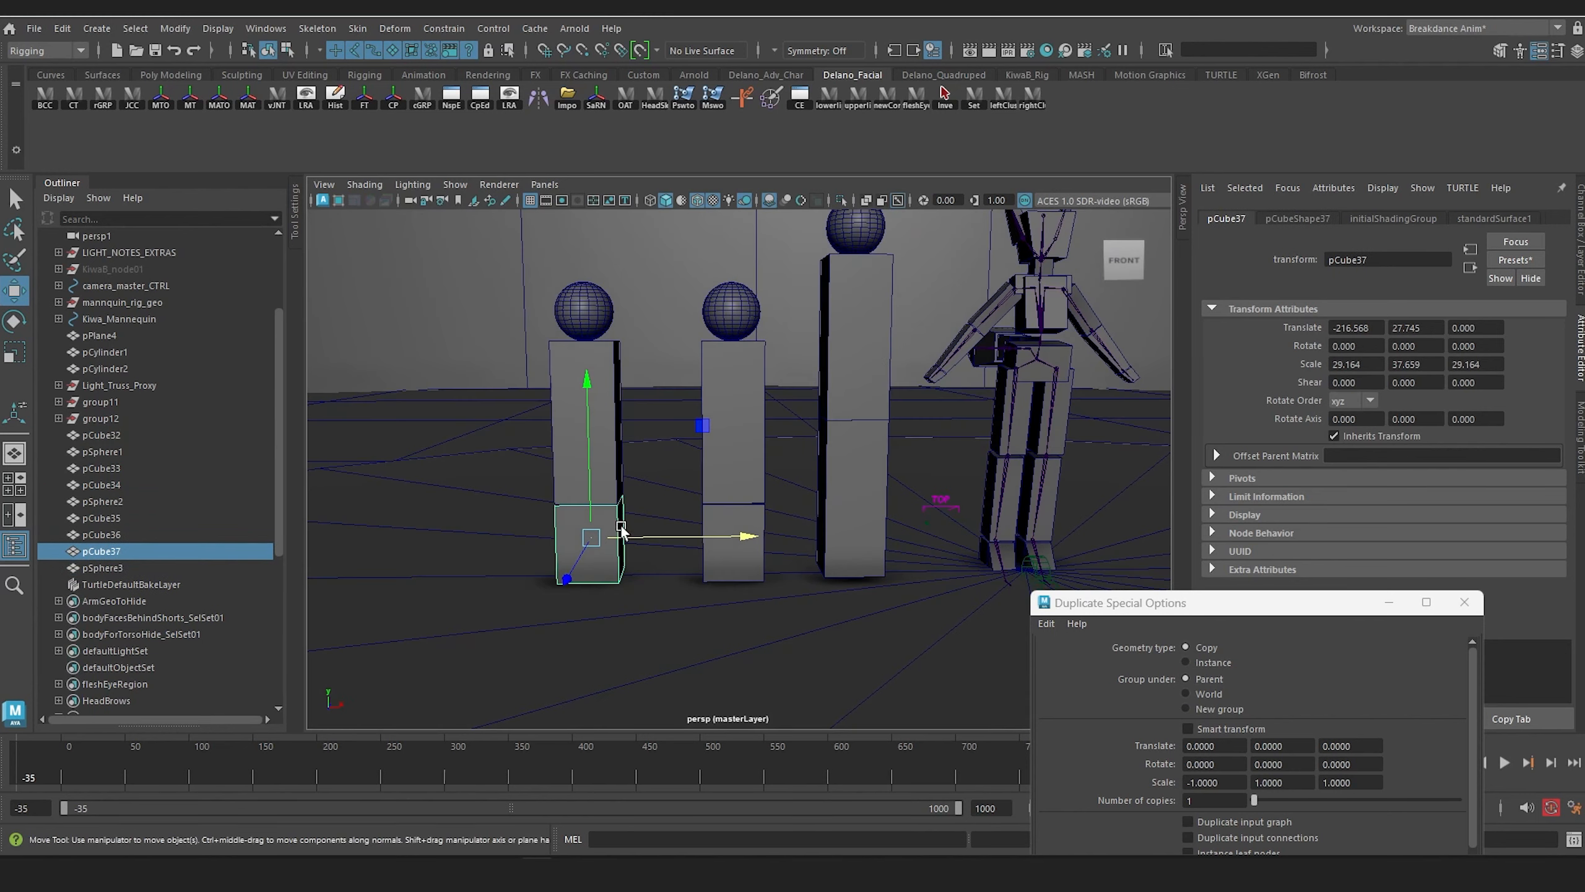
key("Delete")
left_click(606, 417)
left_click(603, 320, "shift")
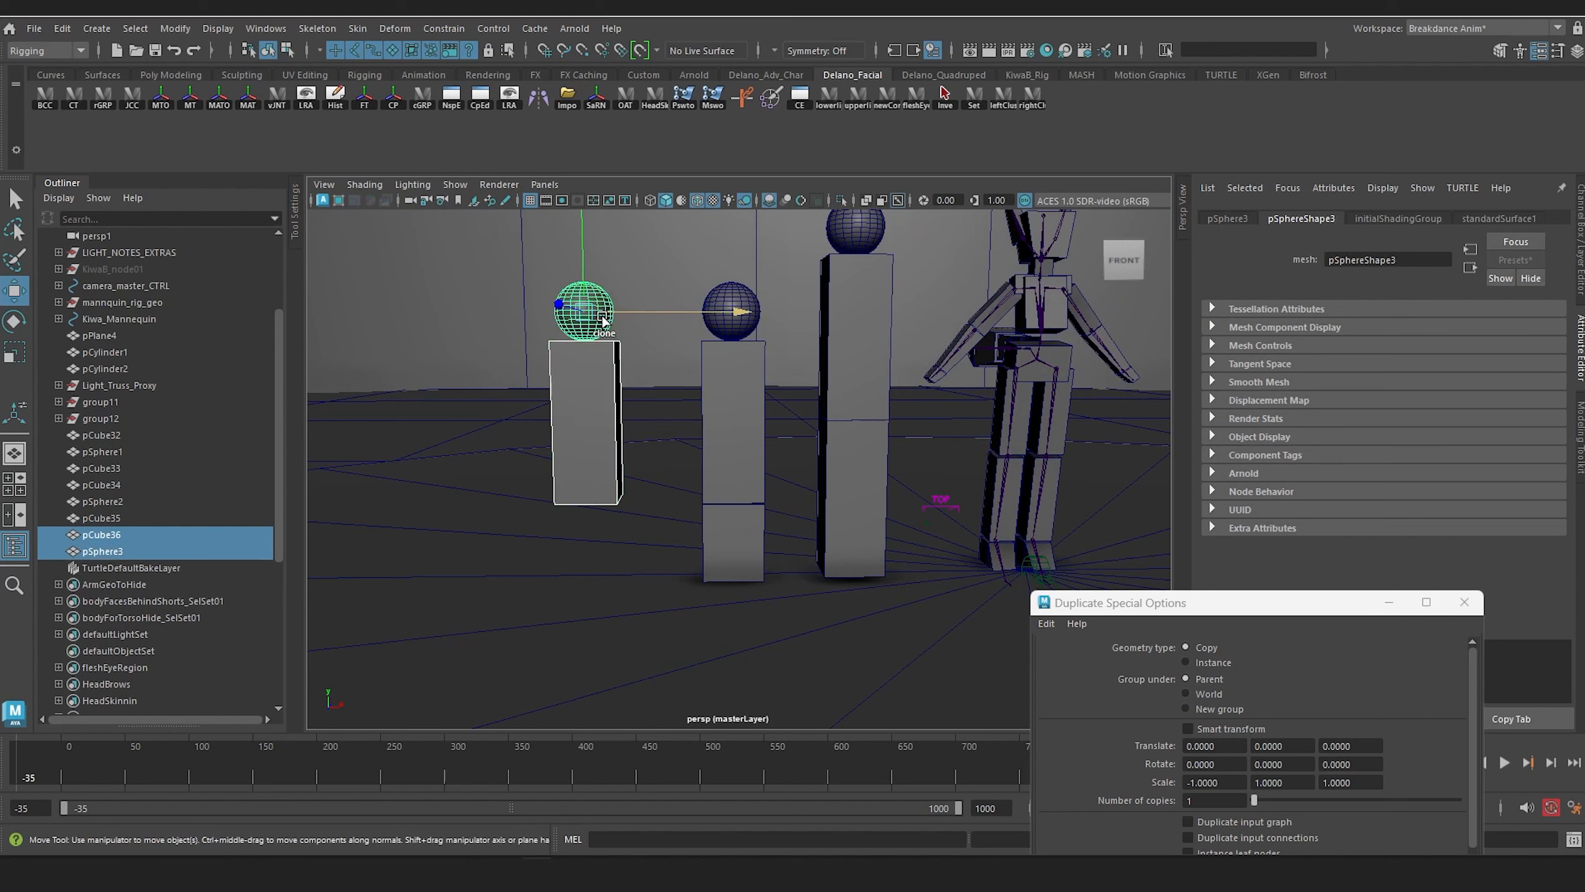
left_click_drag(581, 240, 583, 327)
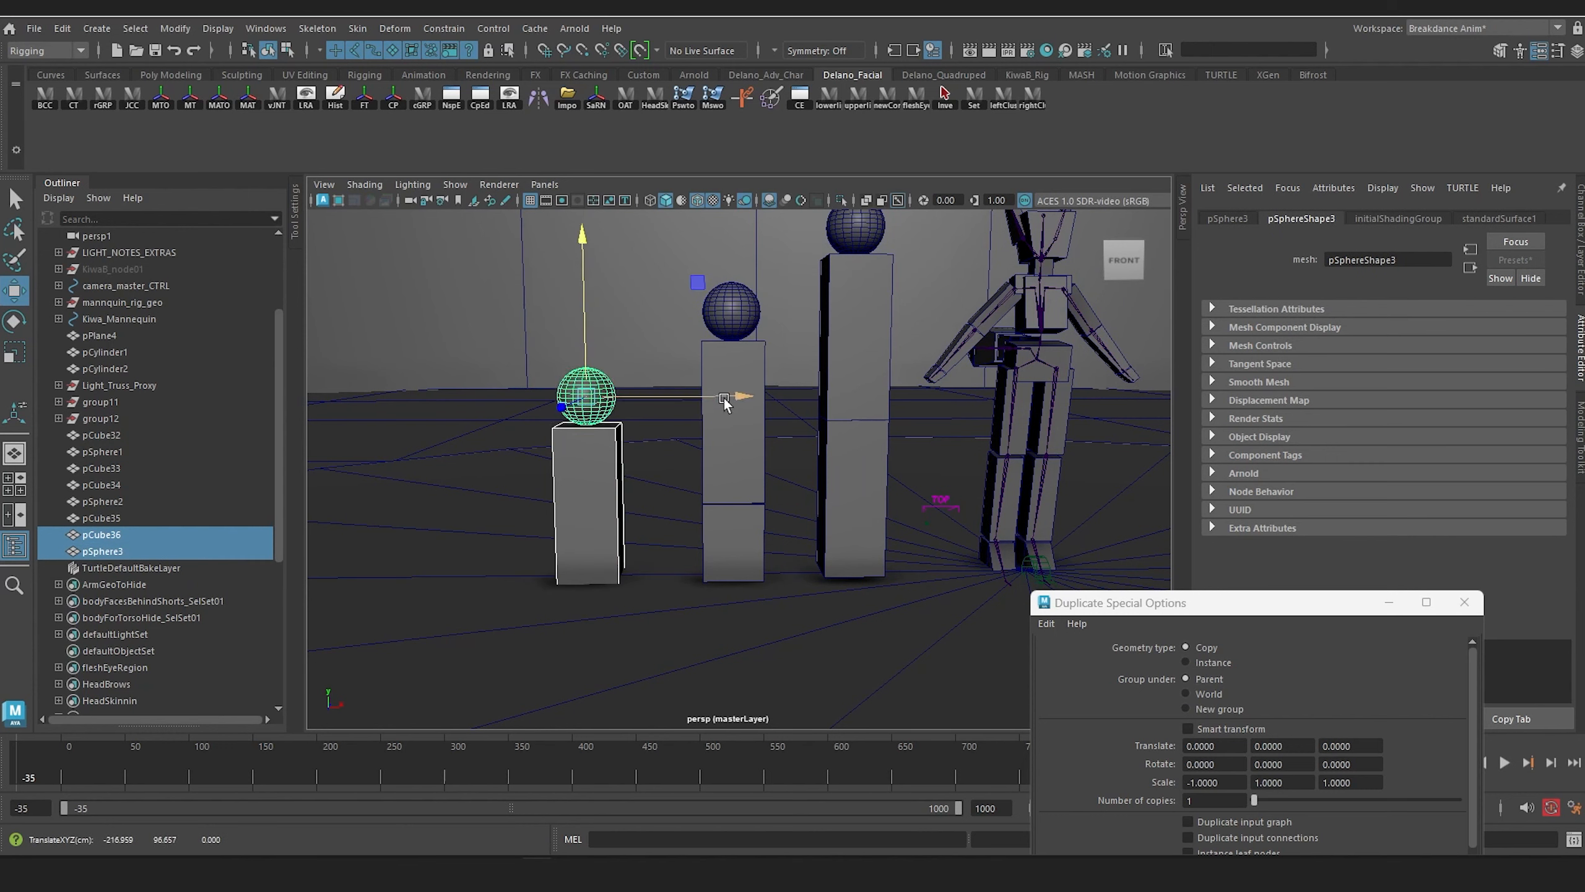
left_click_drag(733, 400, 705, 402)
Step: Duplicate the lowered proxy's body block and tilt the copy diagonally
left_click(589, 541)
scroll(591, 534, "up", 5)
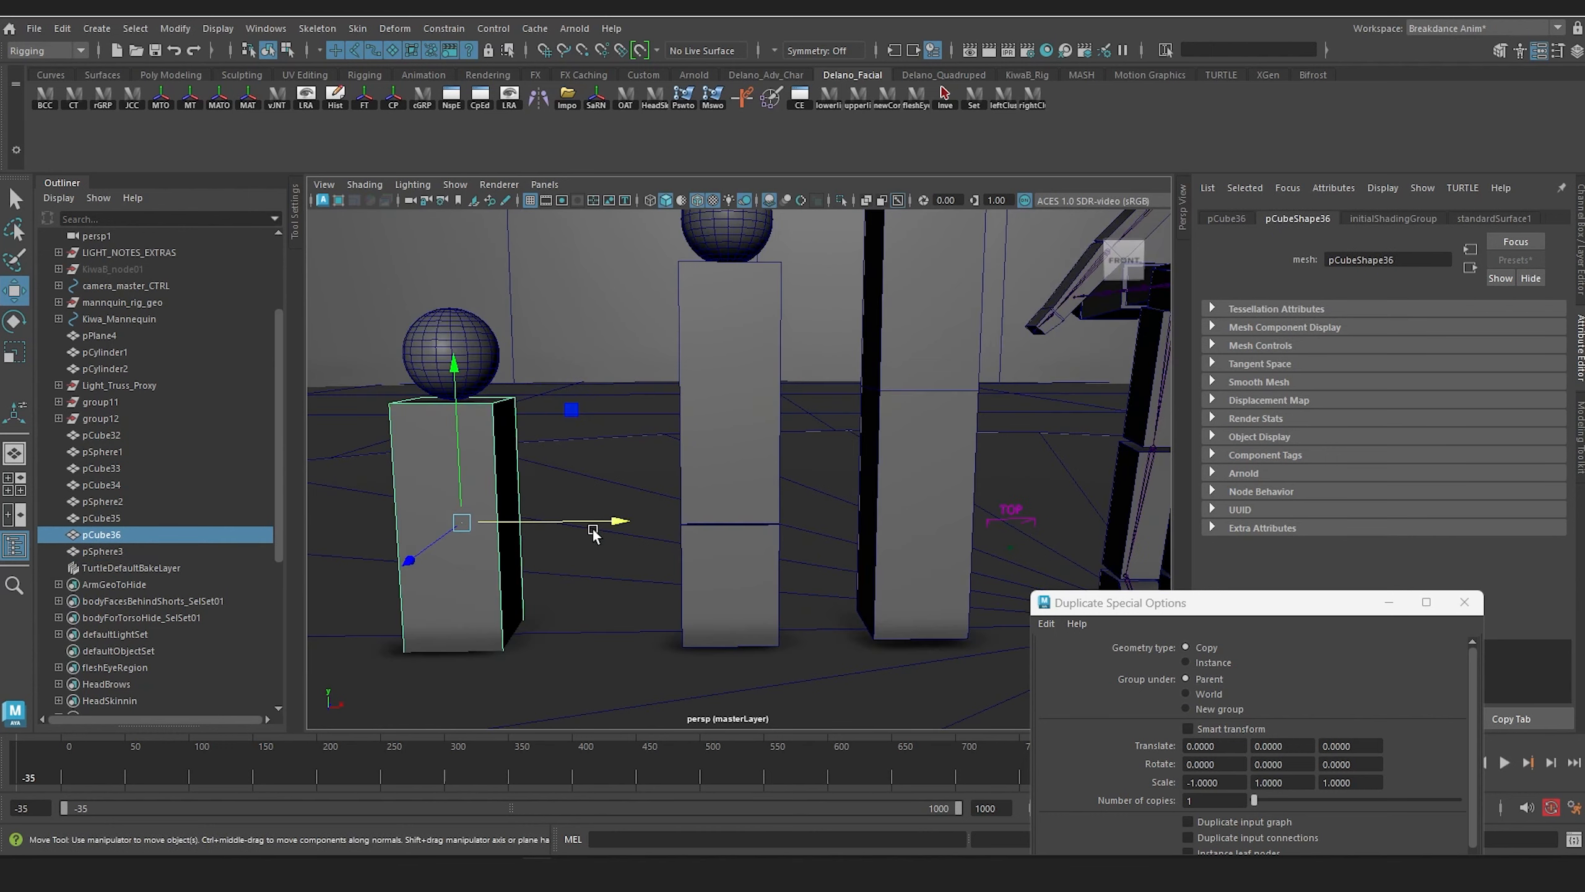
scroll(592, 512, "down", 2)
left_click_drag(593, 468, 699, 597, "alt")
key("ctrl+d")
key("e")
left_click_drag(593, 538, 667, 486)
Step: Scale the tilted block down to about 12.86 by 33.37 by 12.86 and angle it in front of the body's base as a leg
key("r")
left_click_drag(627, 540, 525, 533)
key("w")
left_click_drag(551, 447, 598, 511)
key("e")
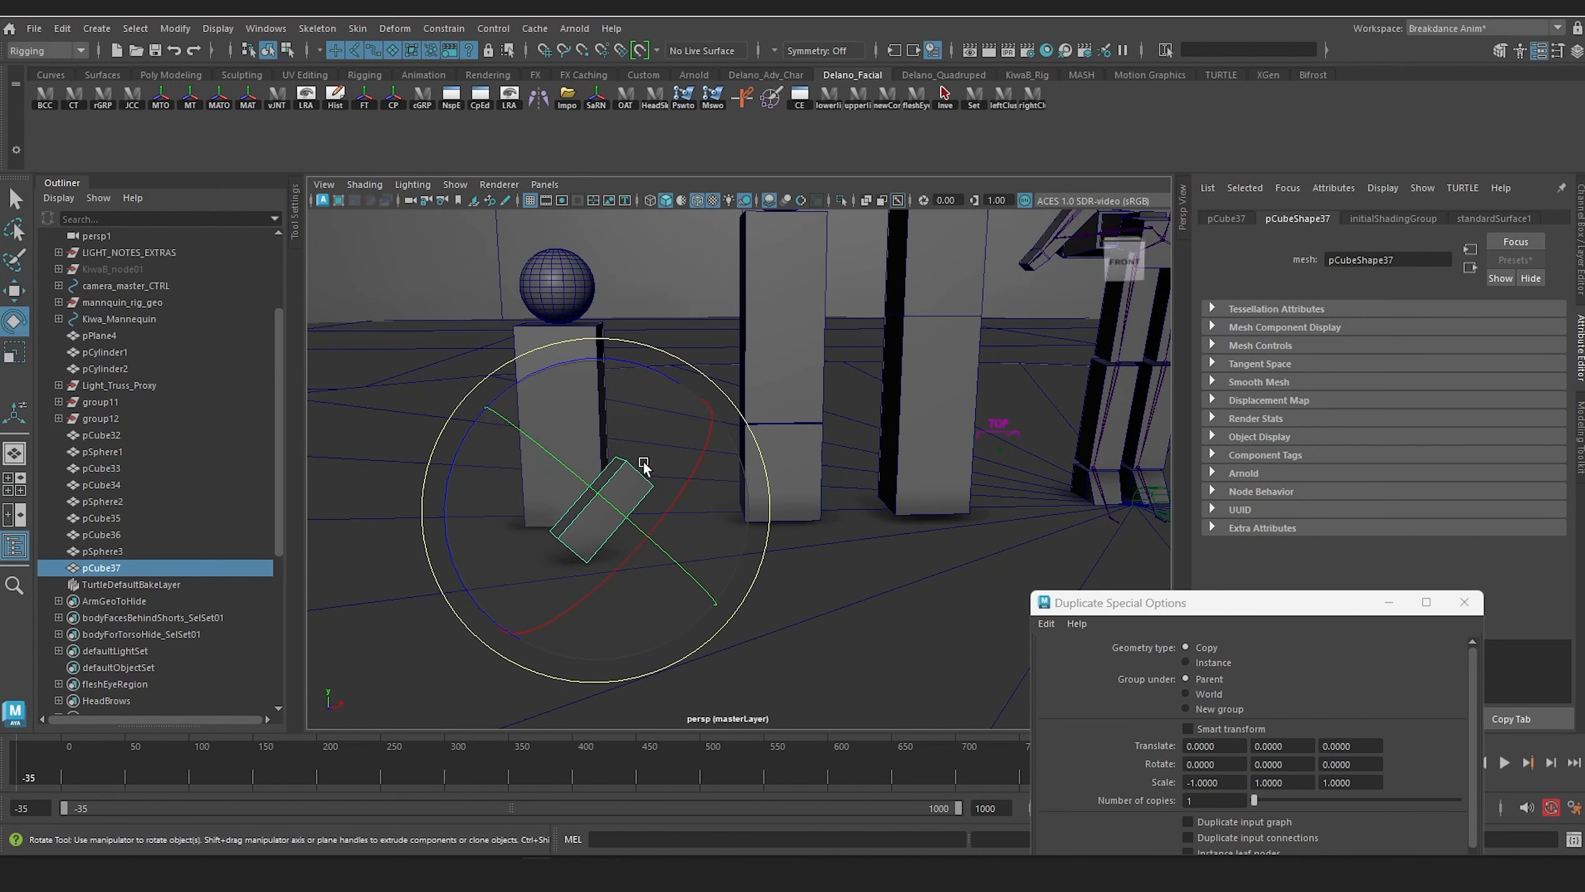
left_click_drag(637, 423, 584, 549)
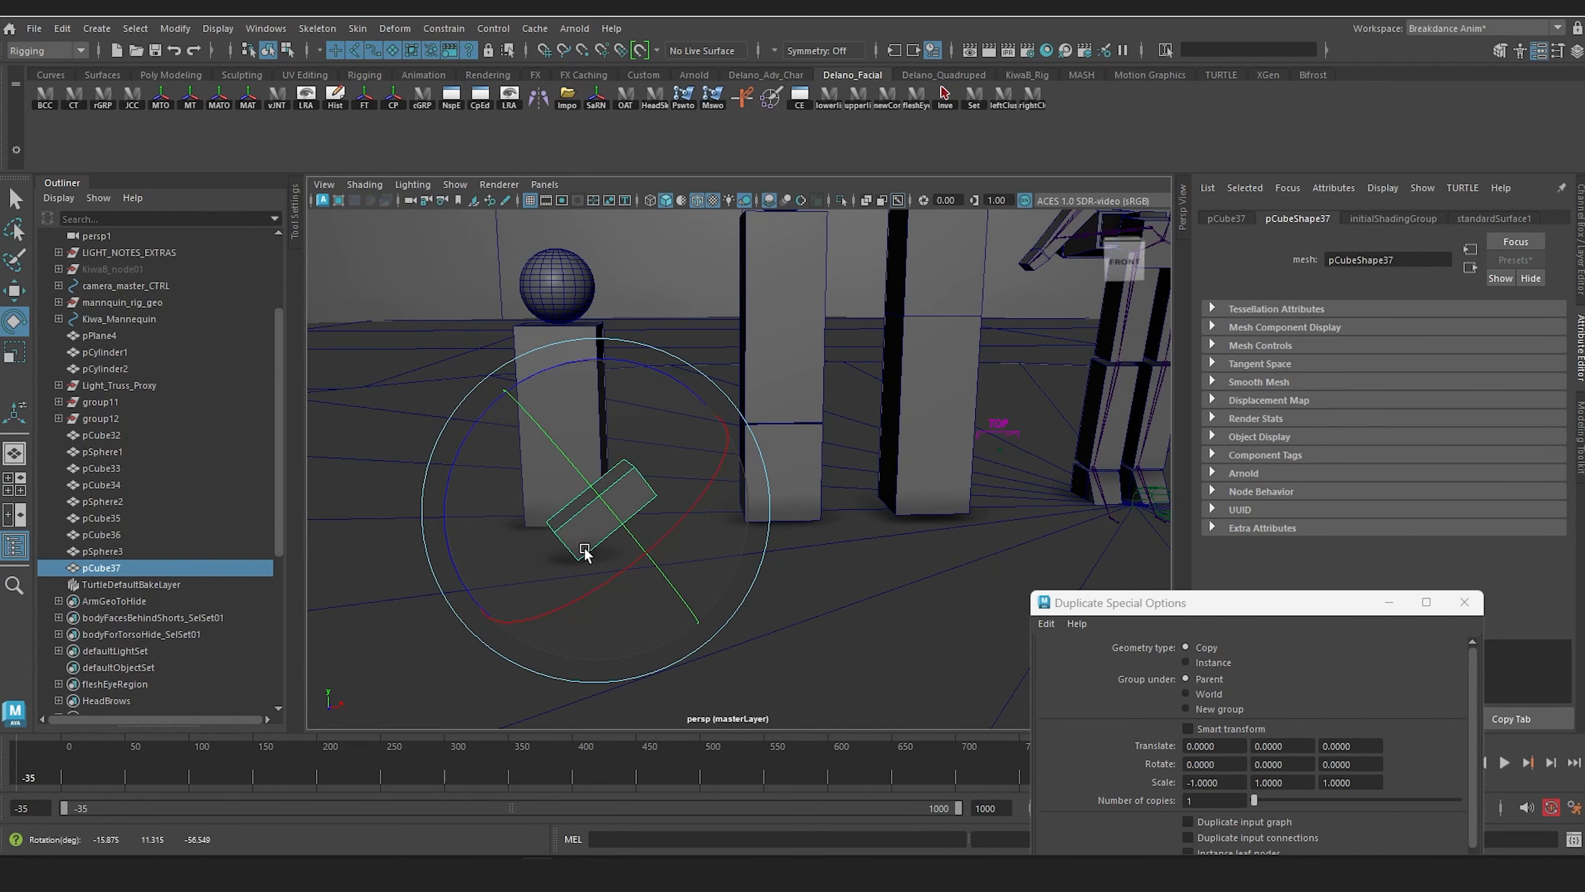
Step: Duplicate the leg block, rotate it to the opposite slant, and place it beside the first to form a crossed-leg V
key("ctrl+d")
left_click_drag(662, 436, 424, 456)
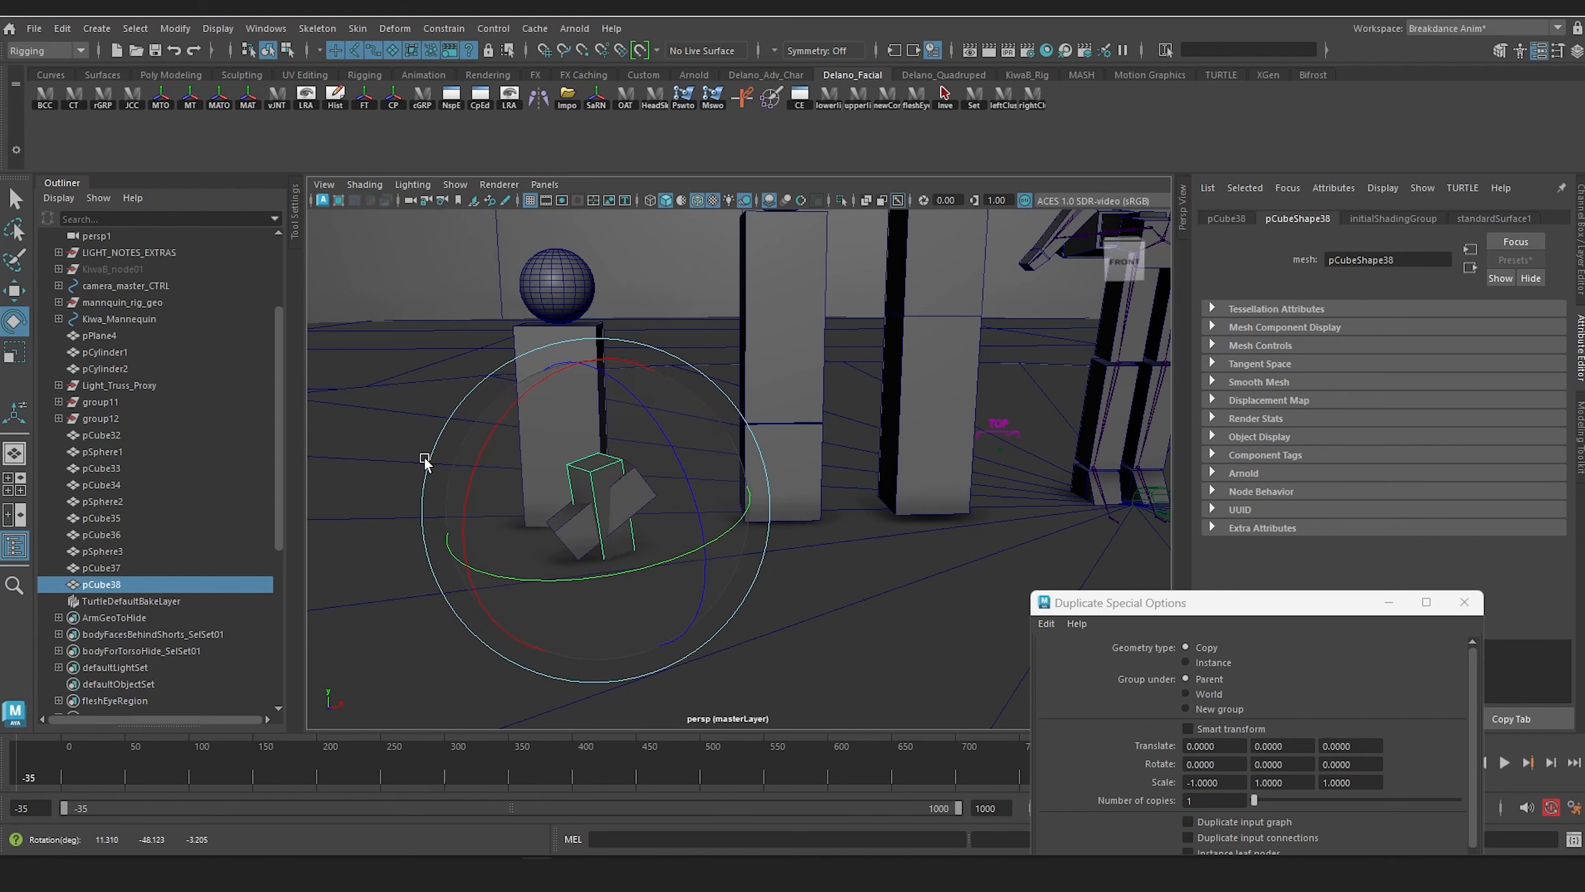
left_click_drag(677, 522, 711, 515)
key("w")
left_click_drag(602, 508, 593, 541)
left_click(588, 512)
left_click(517, 500)
scroll(577, 536, "down", 5)
scroll(598, 537, "up", 5)
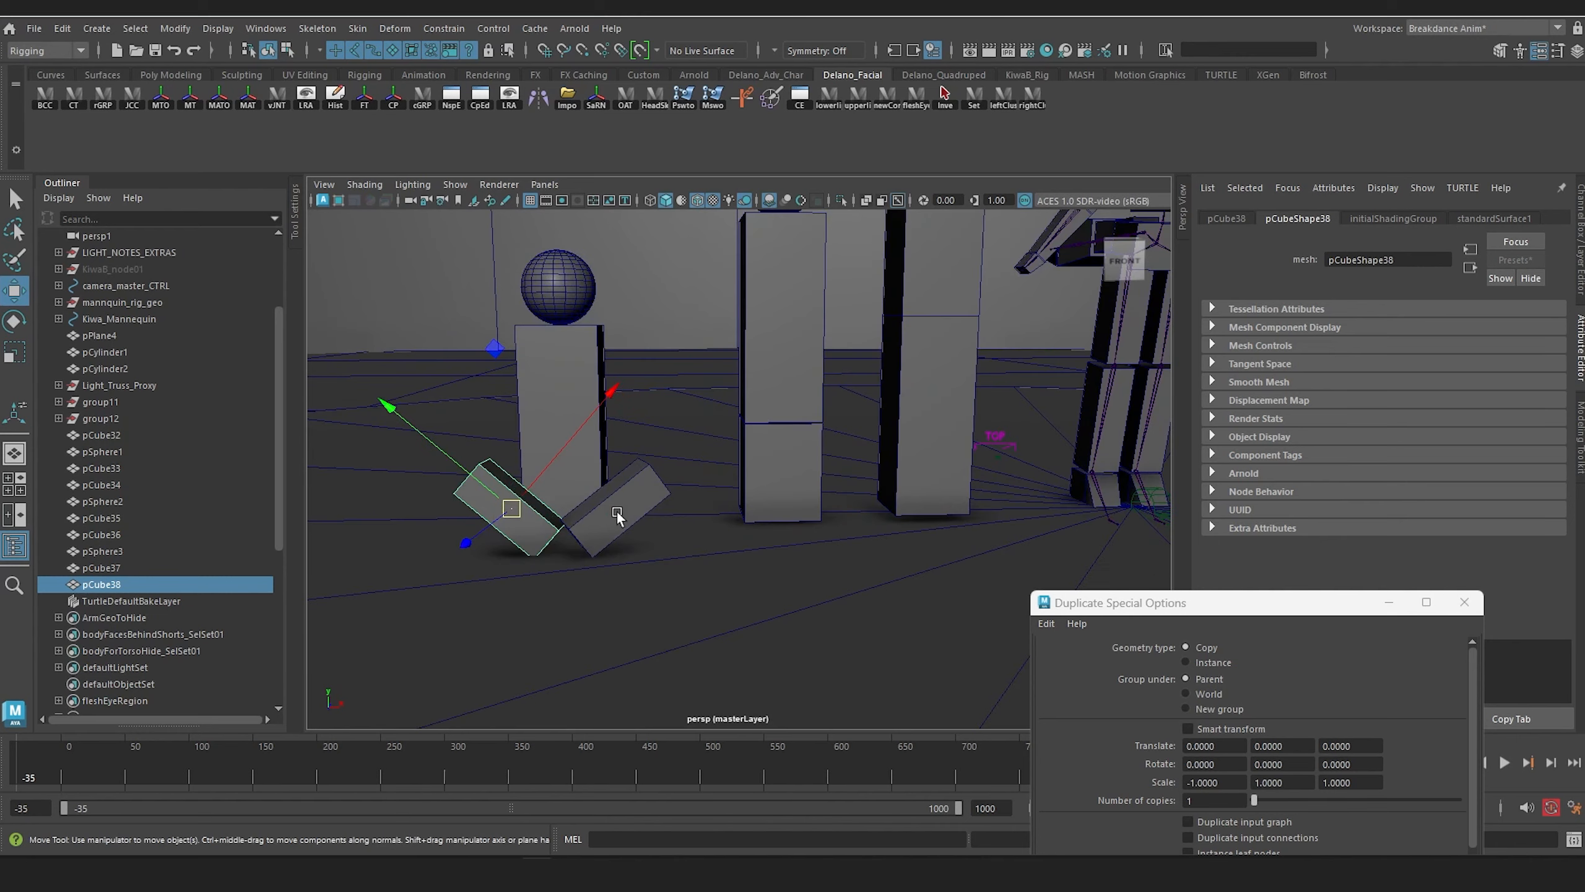
middle_click_drag(620, 513, 757, 519, "alt")
left_click_drag(757, 519, 699, 500, "alt")
Step: Duplicate the cross-legged proxy's body, head, and both legs, and move the copy outward beside the original
left_click(665, 327)
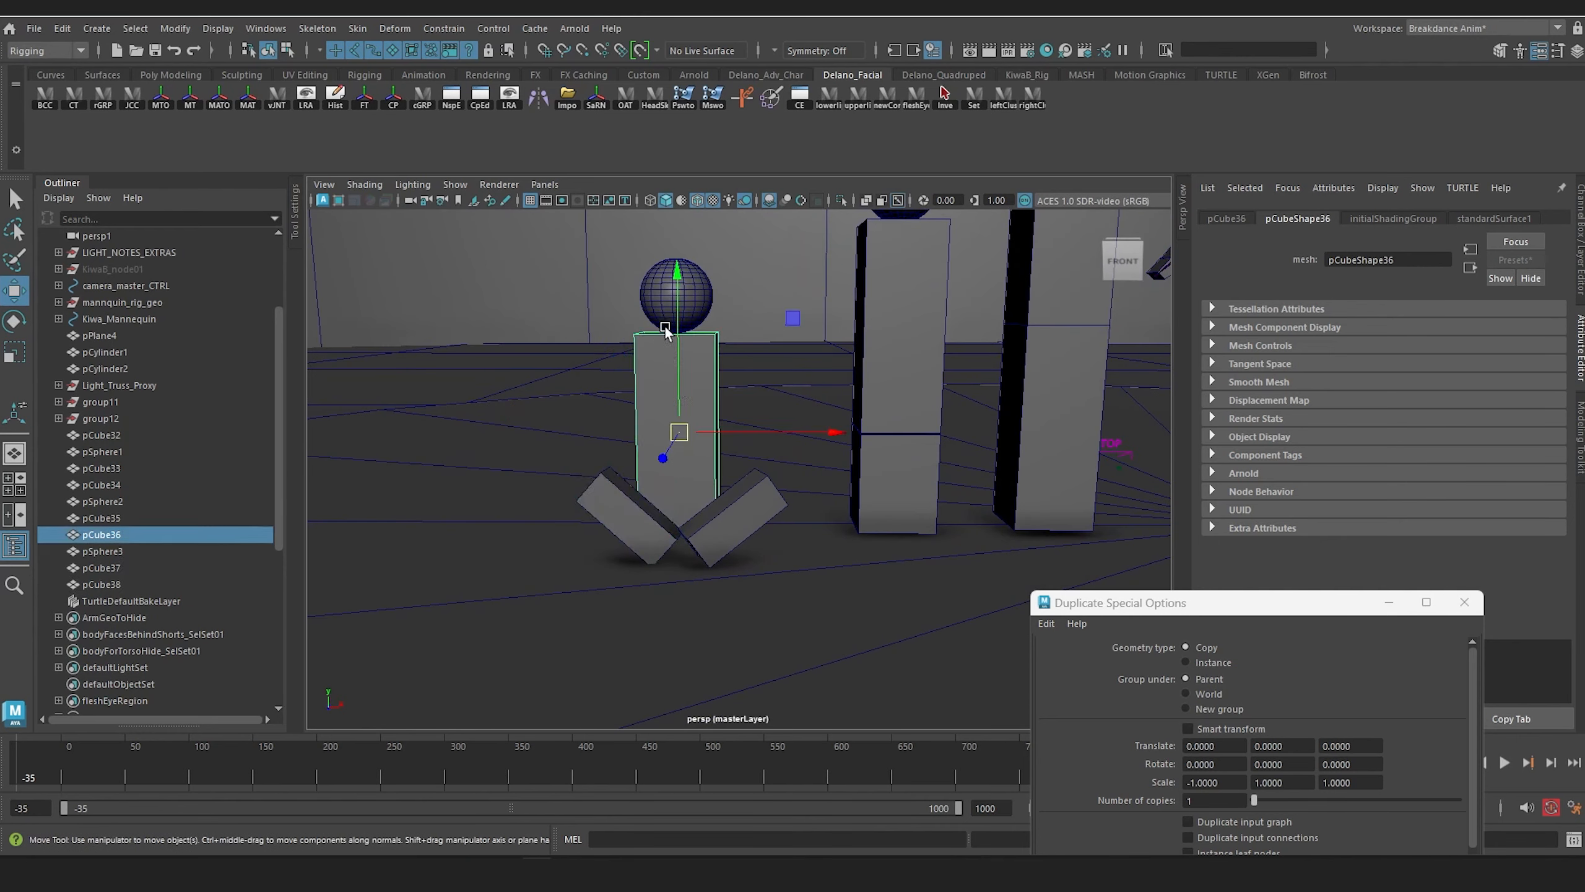
left_click(655, 297, "shift")
middle_click_drag(672, 389, 732, 387, "alt")
left_click(800, 490)
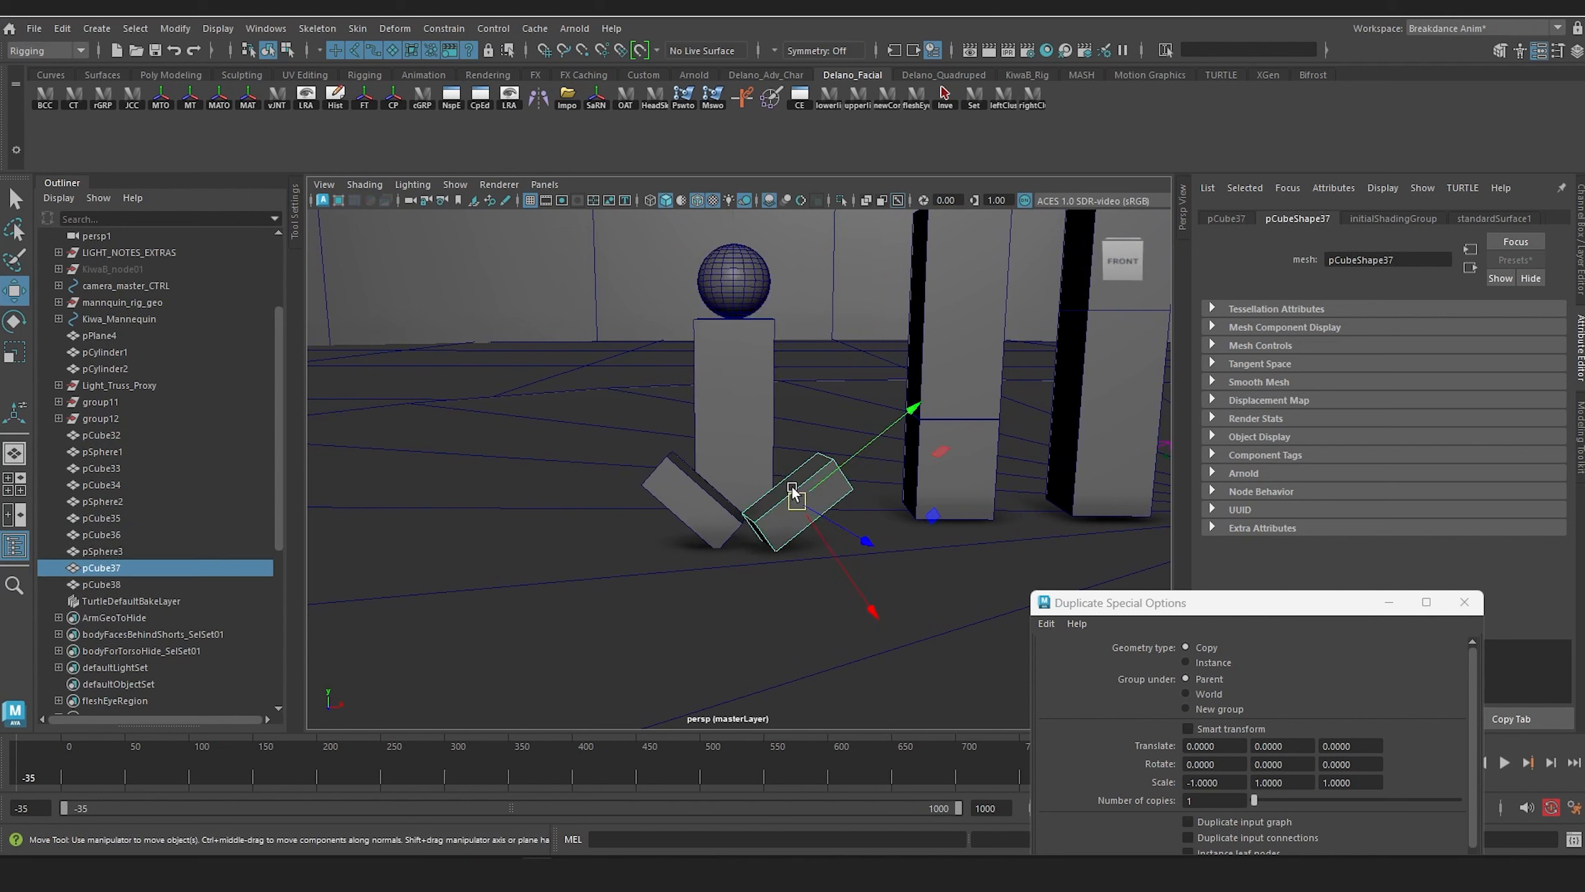
left_click(695, 493, "shift")
left_click(726, 326, "shift")
left_click(716, 286, "shift")
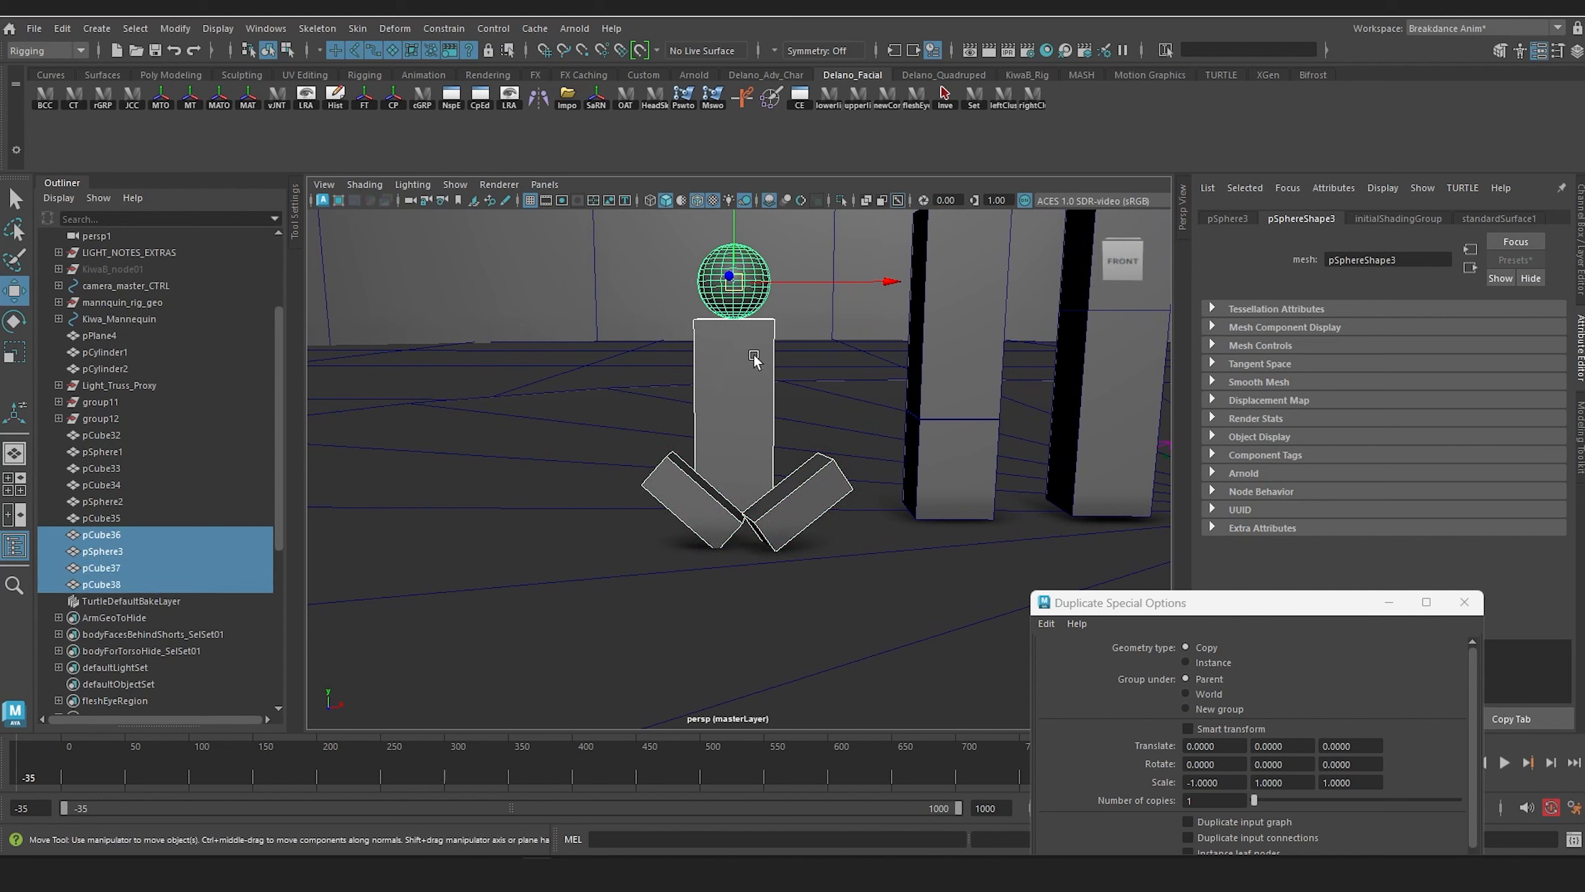
key("ctrl+shift+d")
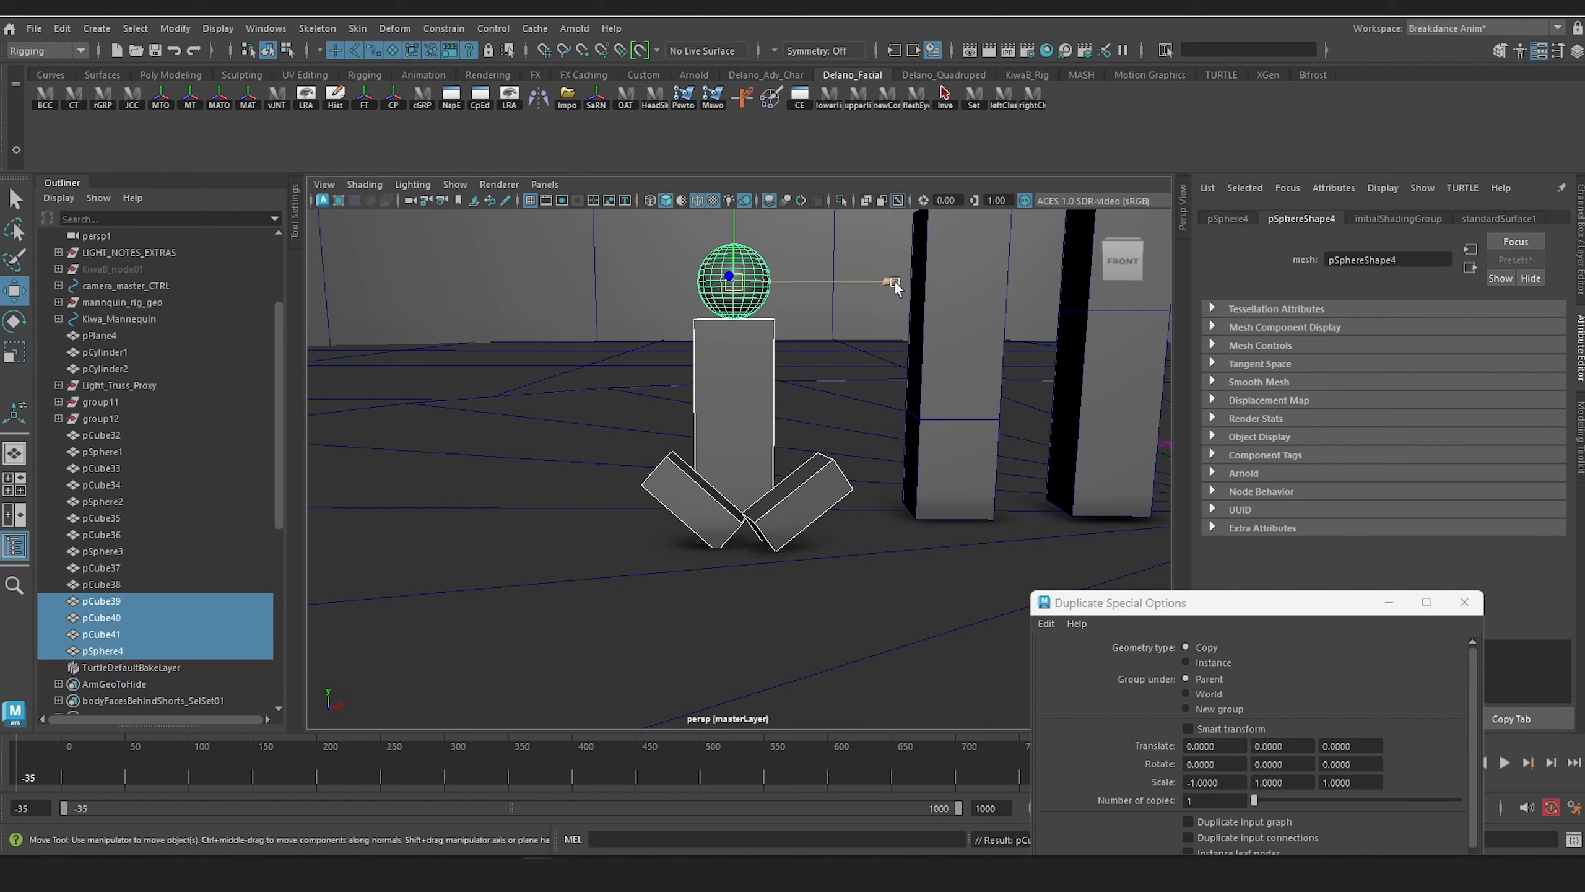
left_click_drag(894, 286, 642, 338)
Step: Delete the two tilted leg blocks from the outermost proxy copy
left_click_drag(659, 473, 604, 478, "alt")
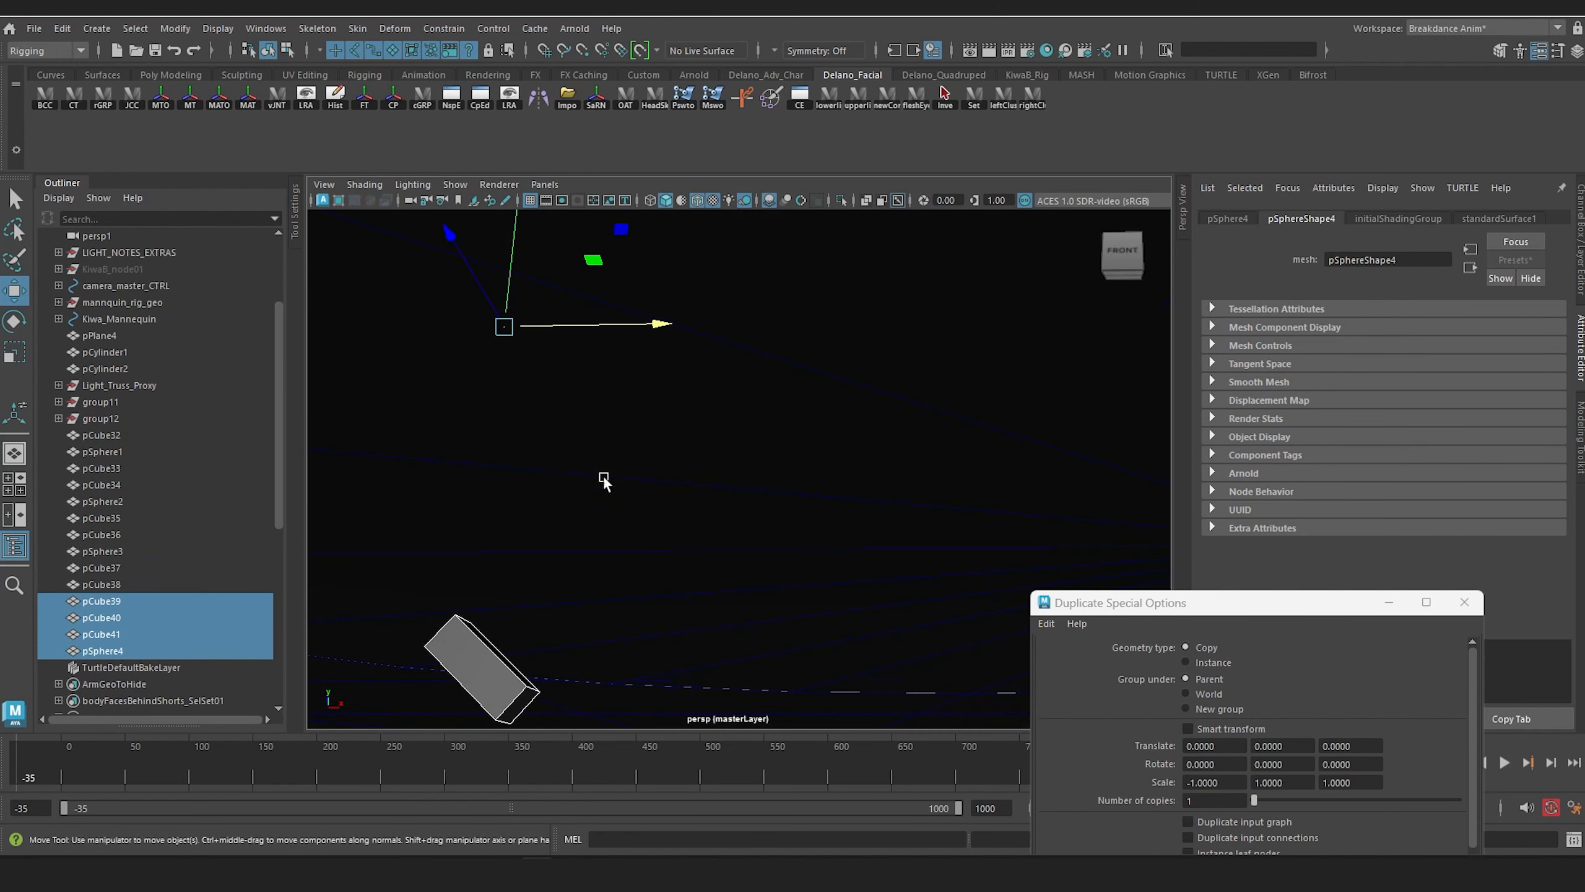
left_click(478, 669)
left_click_drag(478, 669, 616, 403, "alt")
left_click(615, 331)
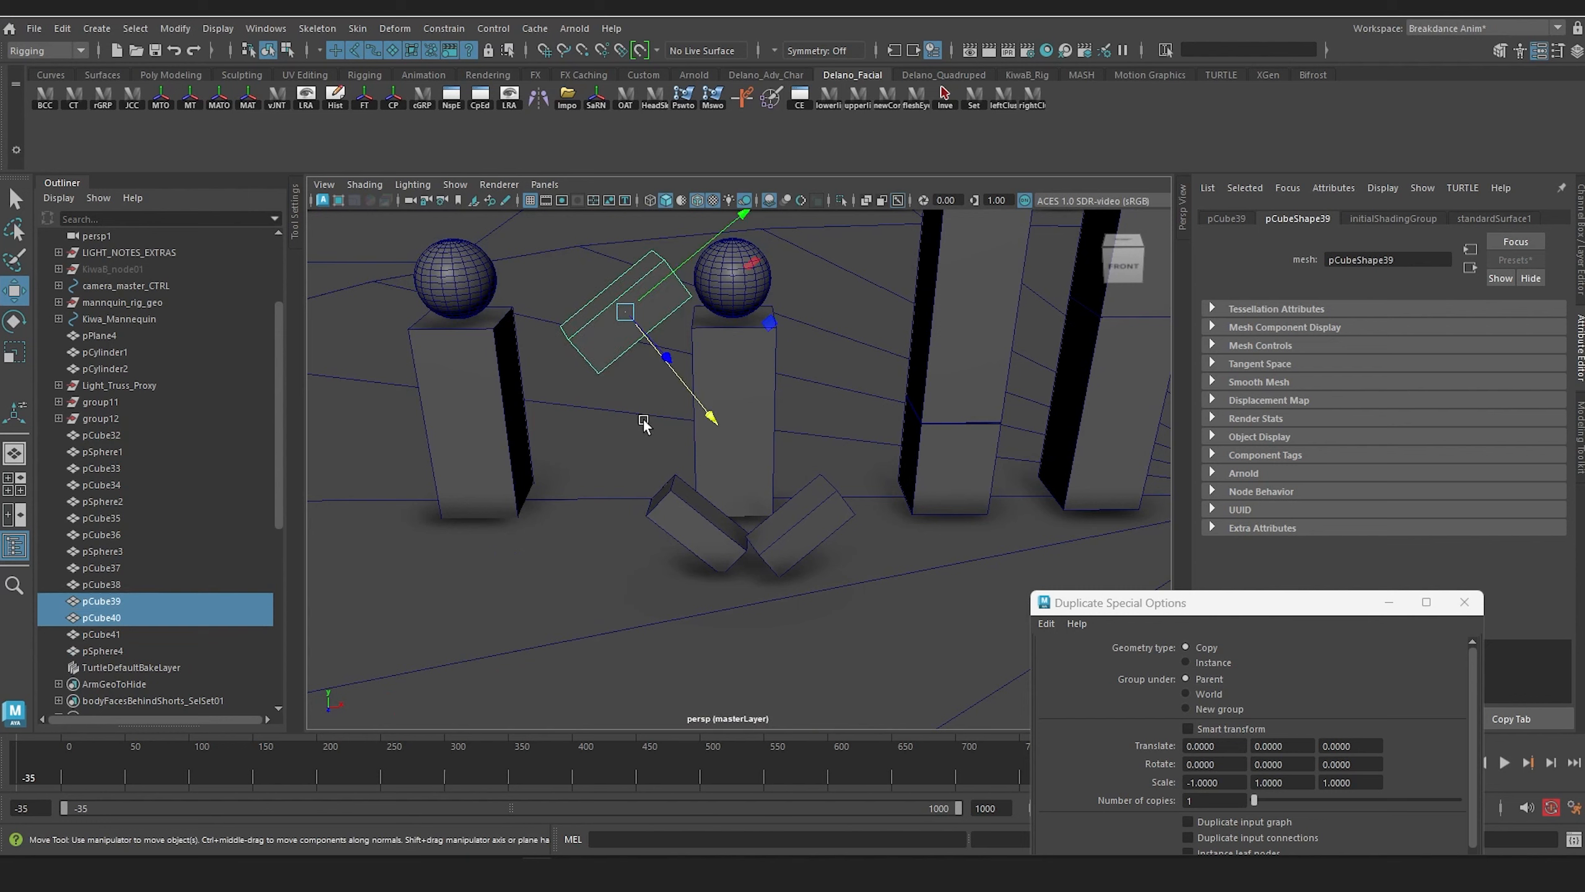
key("Delete")
Step: Duplicate one crossed leg and lay the copy on the floor in front of the outermost proxy, pointing forward
left_click(687, 526)
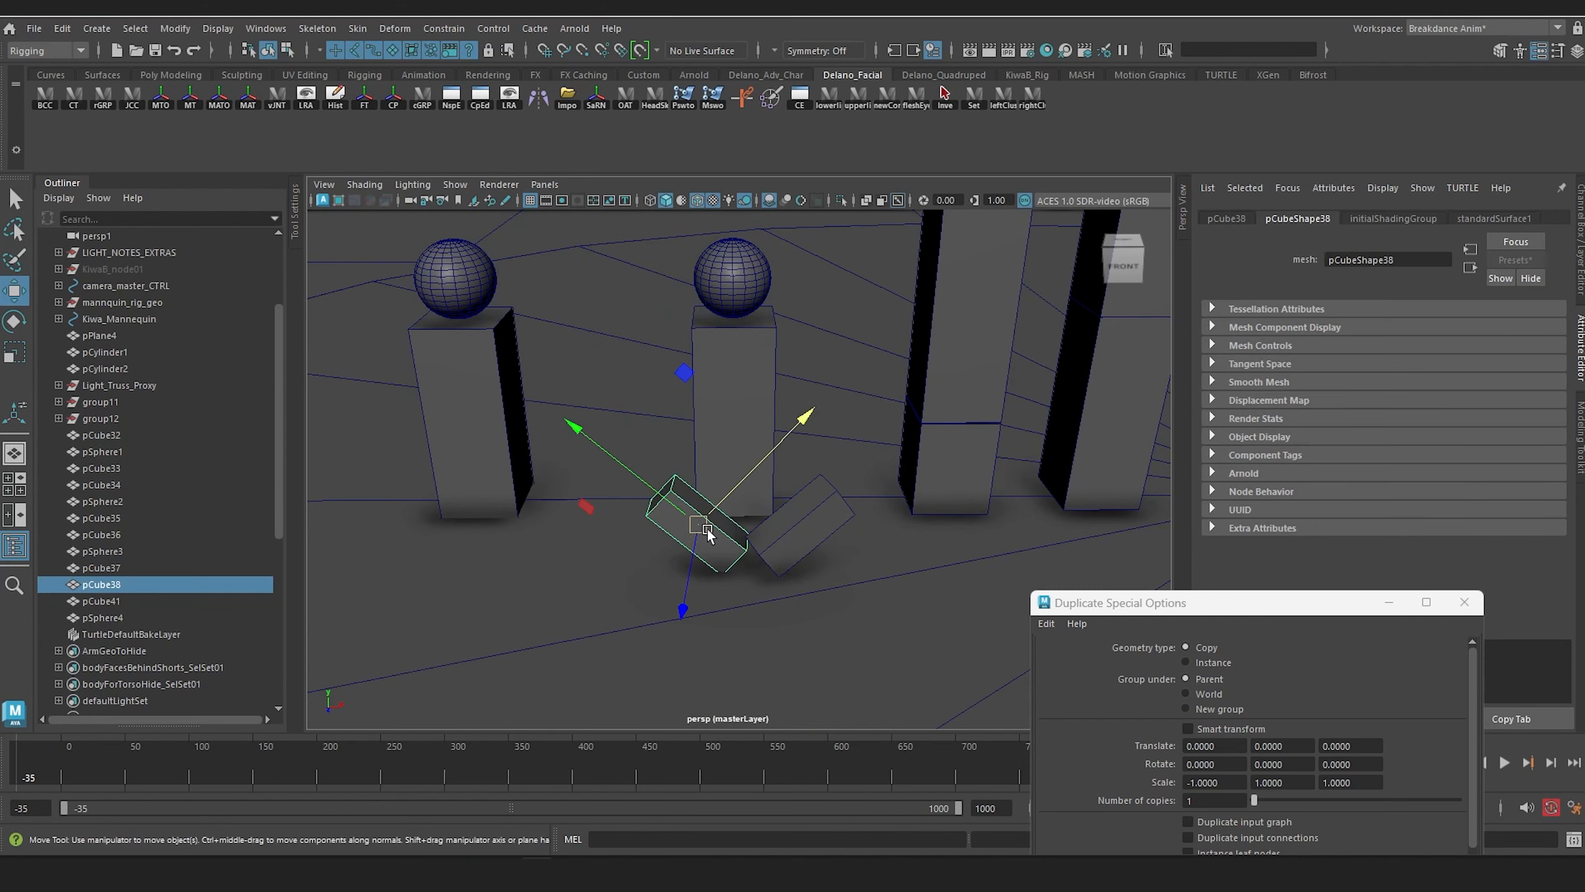
key("ctrl+shift+d")
left_click_drag(704, 530, 470, 435)
key("e")
key("w")
left_click_drag(434, 508, 558, 558)
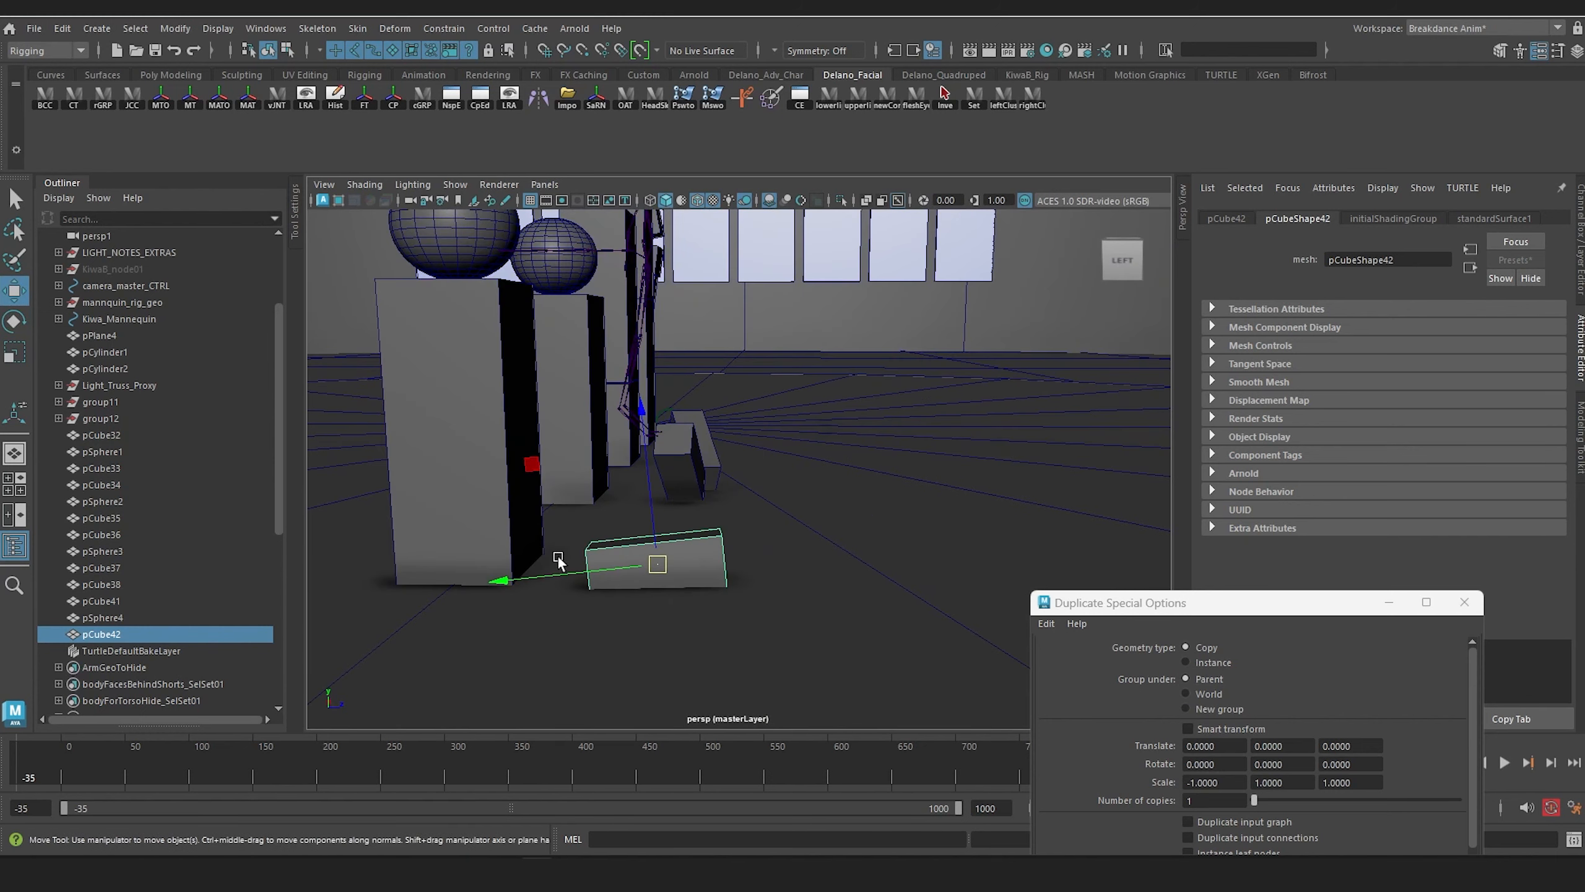
Step: Reposition the forward-pointing leg and straighten it to a rotation of about -88.40, 3.68, -1.85
left_click_drag(660, 562, 692, 540)
key("e")
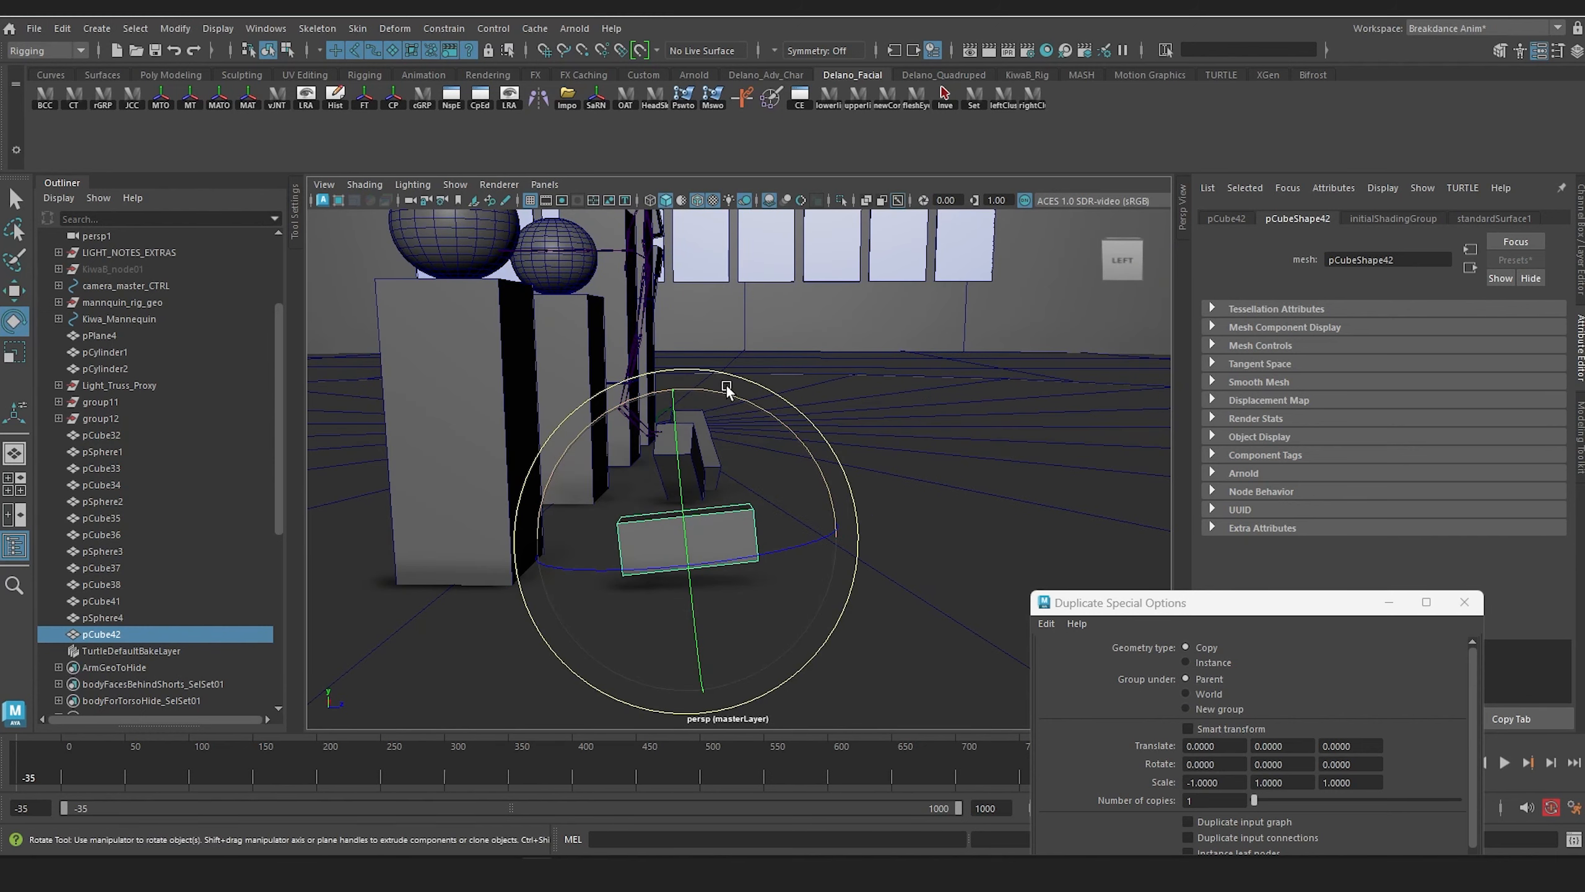
left_click_drag(725, 393, 746, 400)
key("w")
left_click_drag(687, 538, 796, 553)
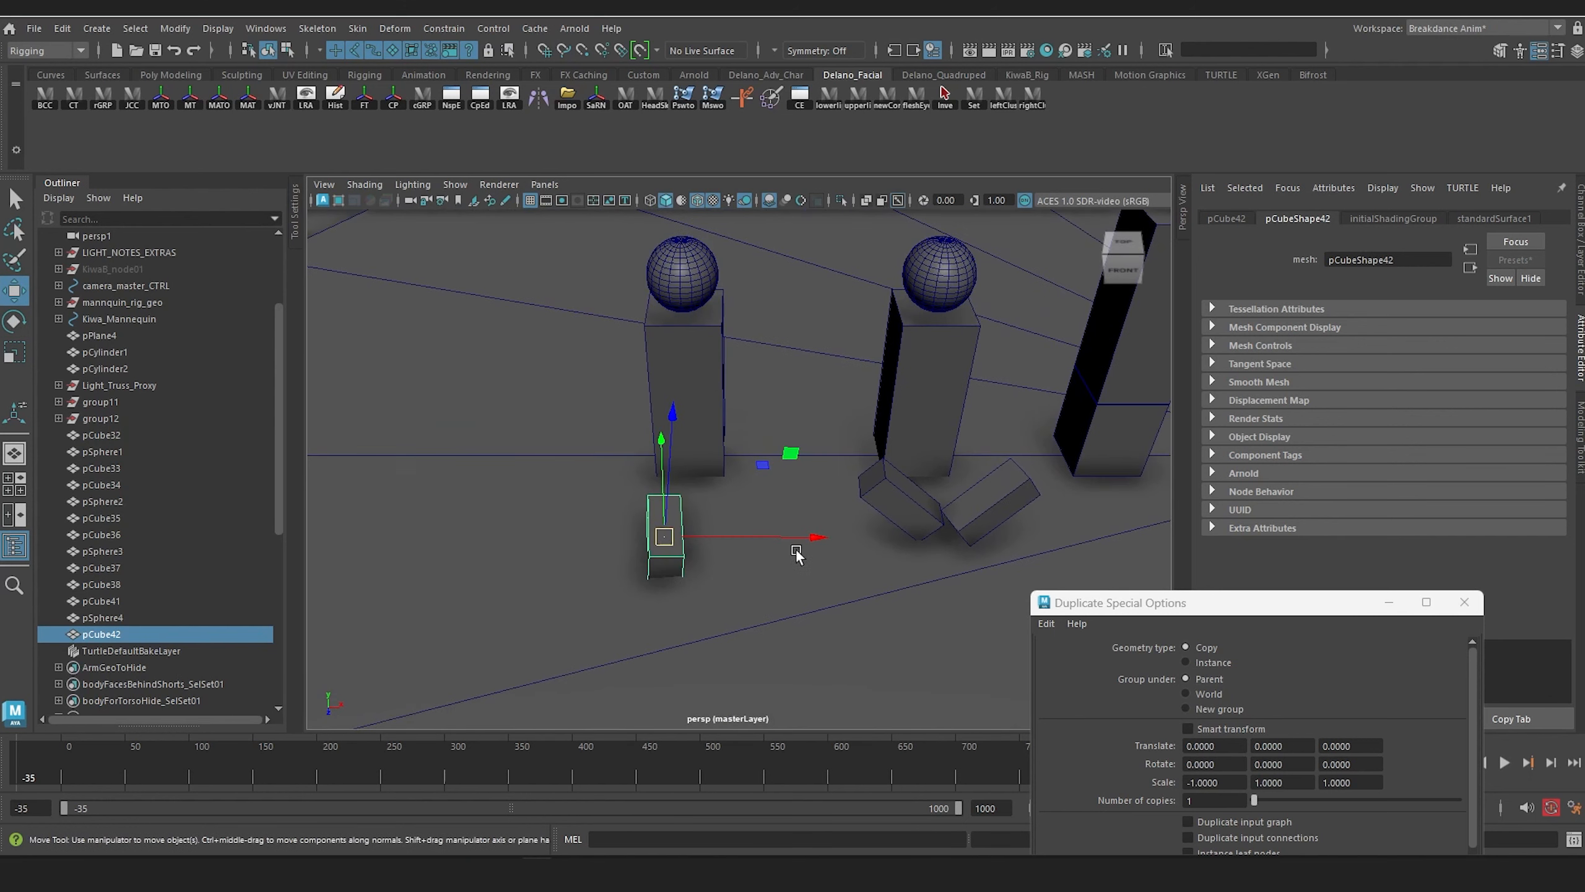
key("e")
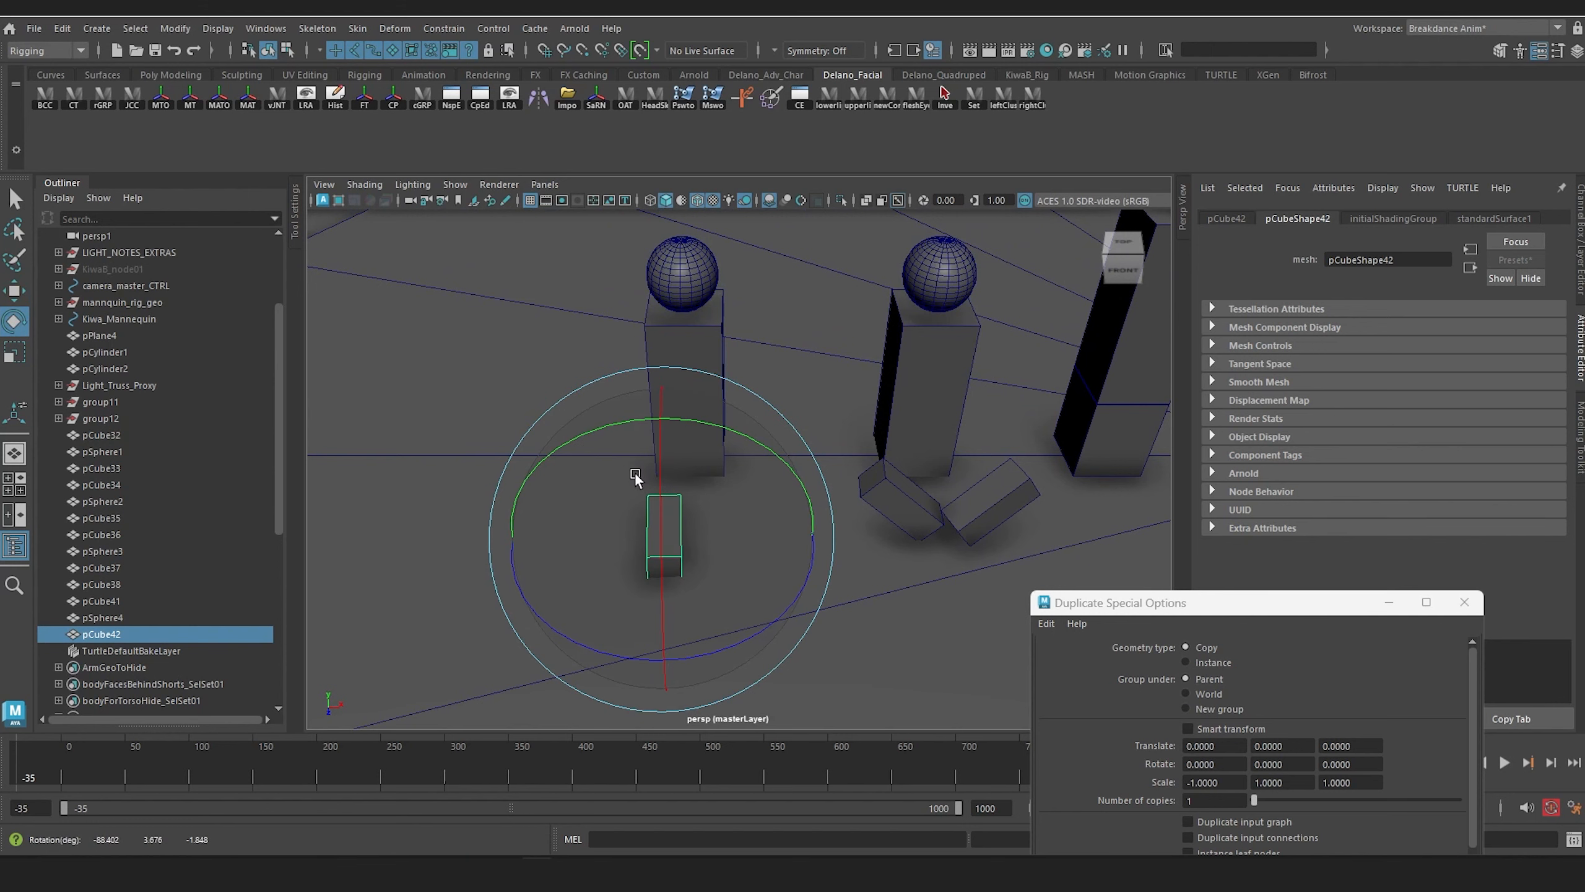
Step: Duplicate the straightened leg and place the copy beside it as the outermost proxy's second leg
key("ctrl+shift+d")
key("w")
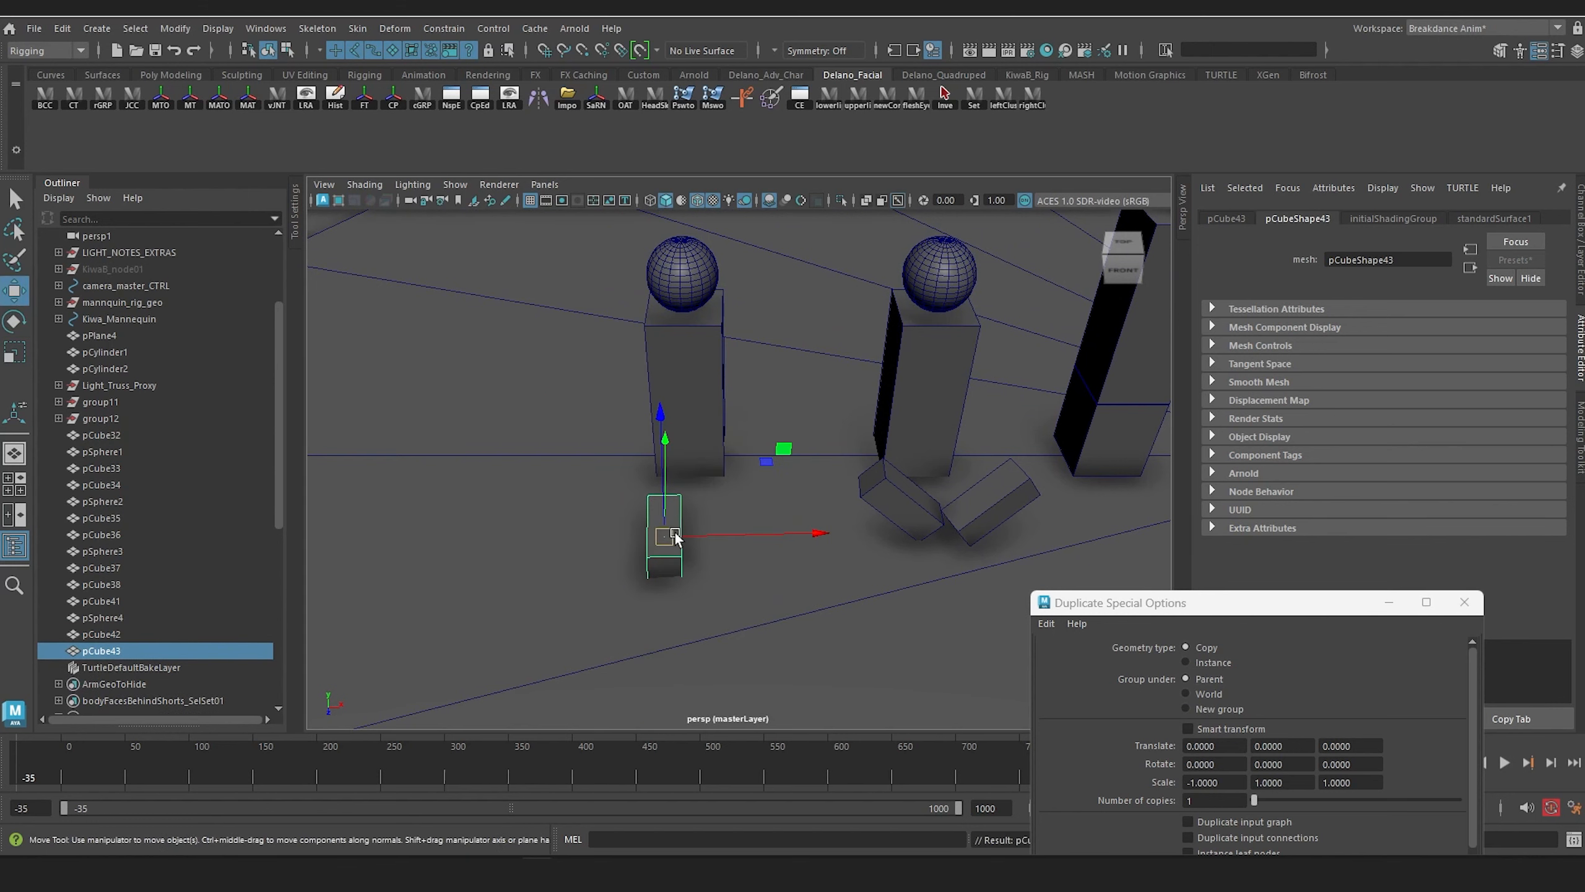
left_click_drag(675, 535, 733, 512)
scroll(732, 544, "down", 4)
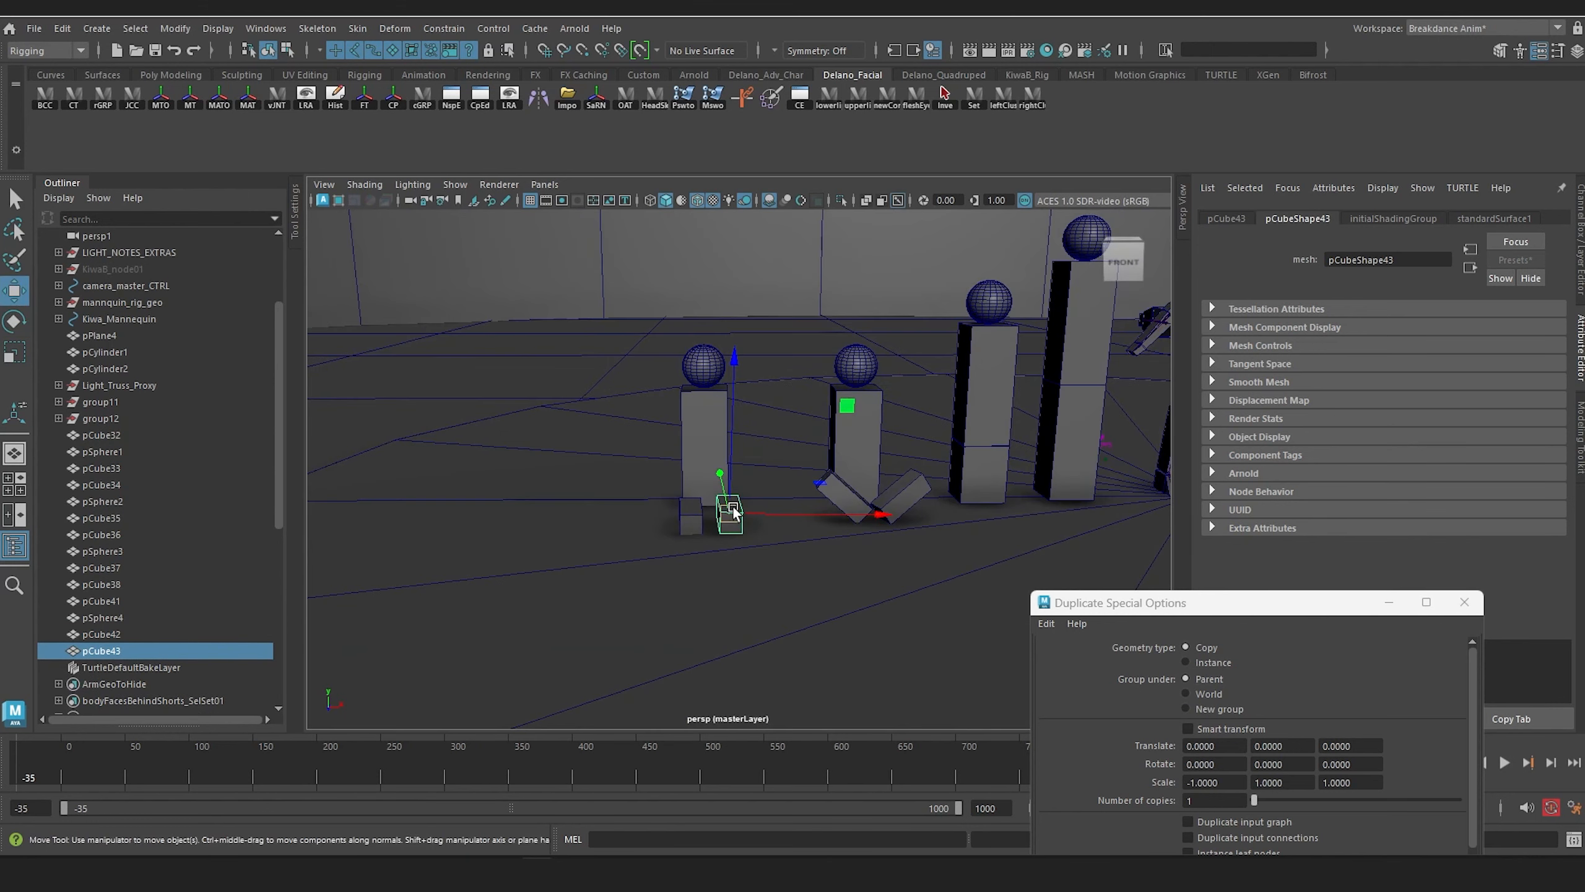
scroll(733, 512, "up", 5)
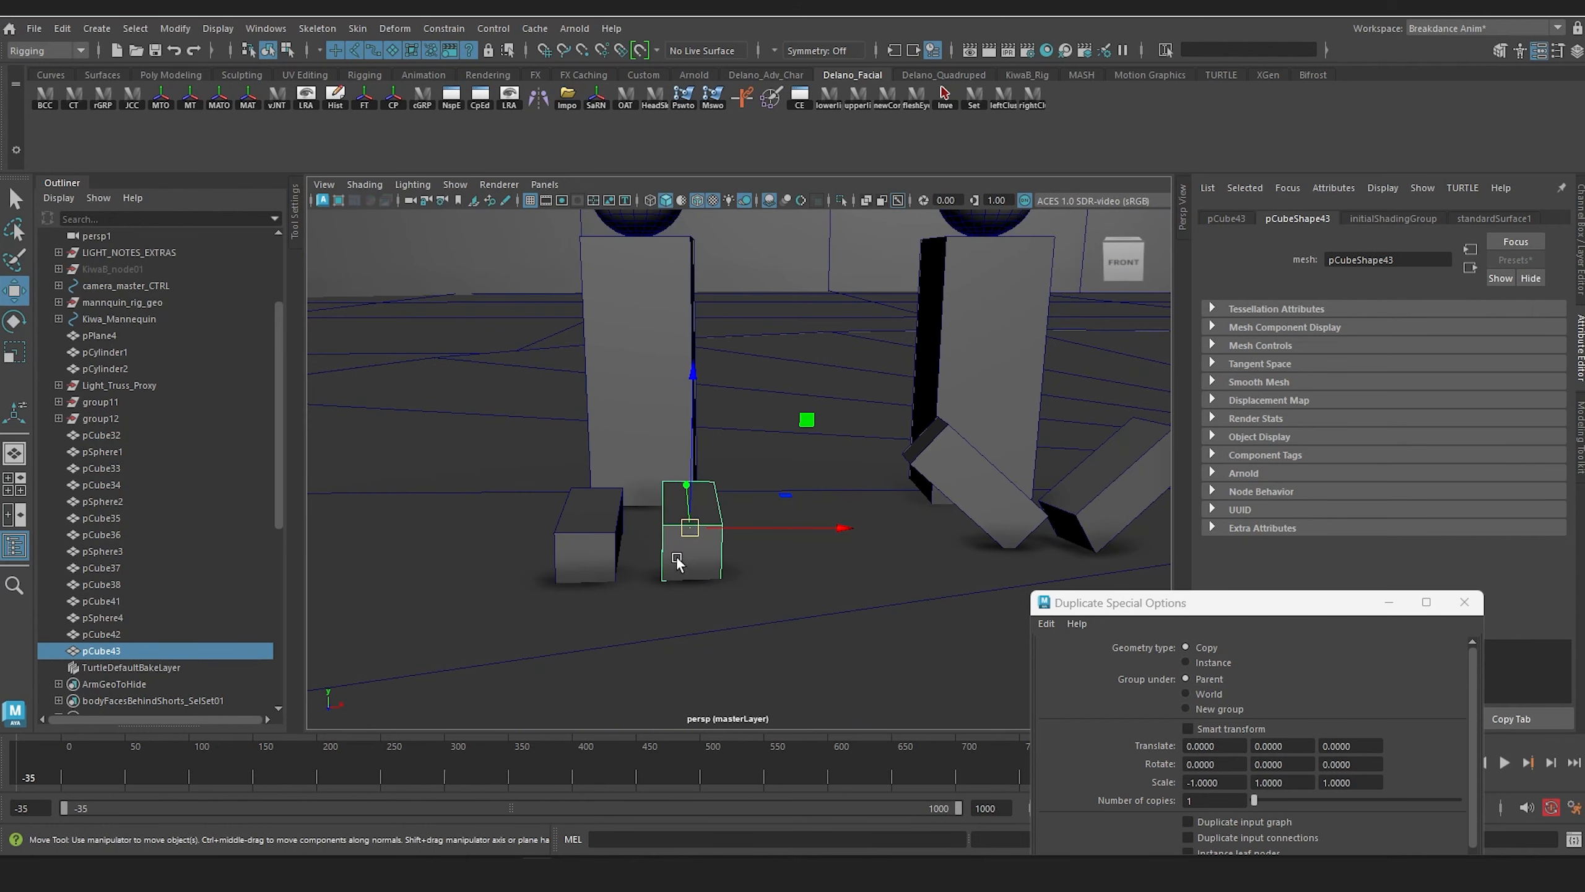
Step: Group the outermost proxy's body, head, and two straight legs, naming the group crowd_sitting
left_click(601, 535, "shift")
left_click(683, 329, "shift")
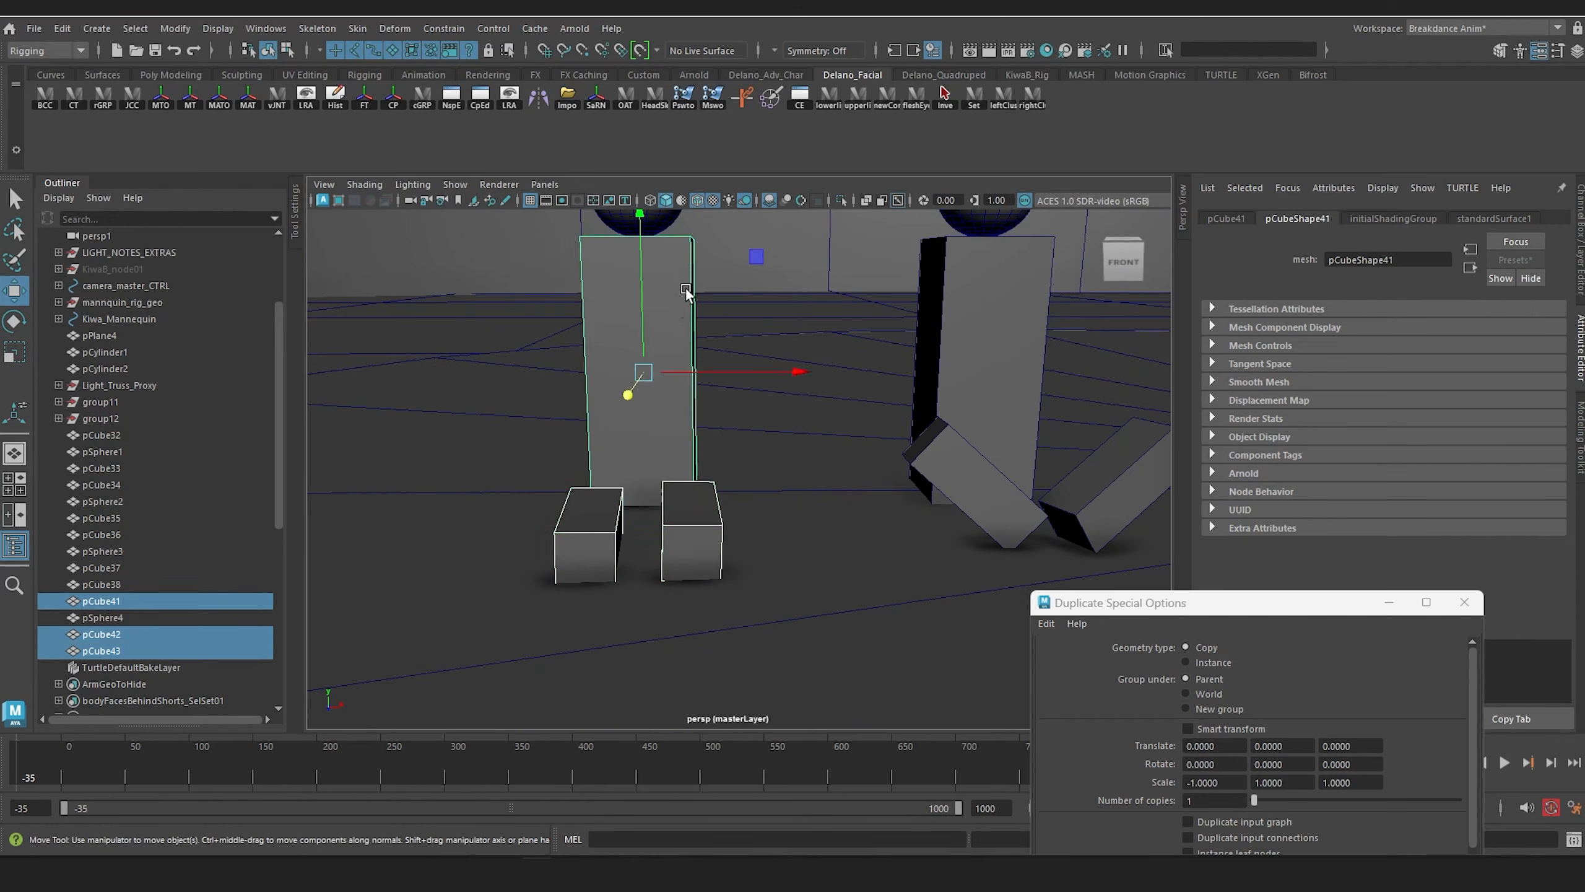
scroll(647, 396, "down", 3)
left_click(669, 276, "shift")
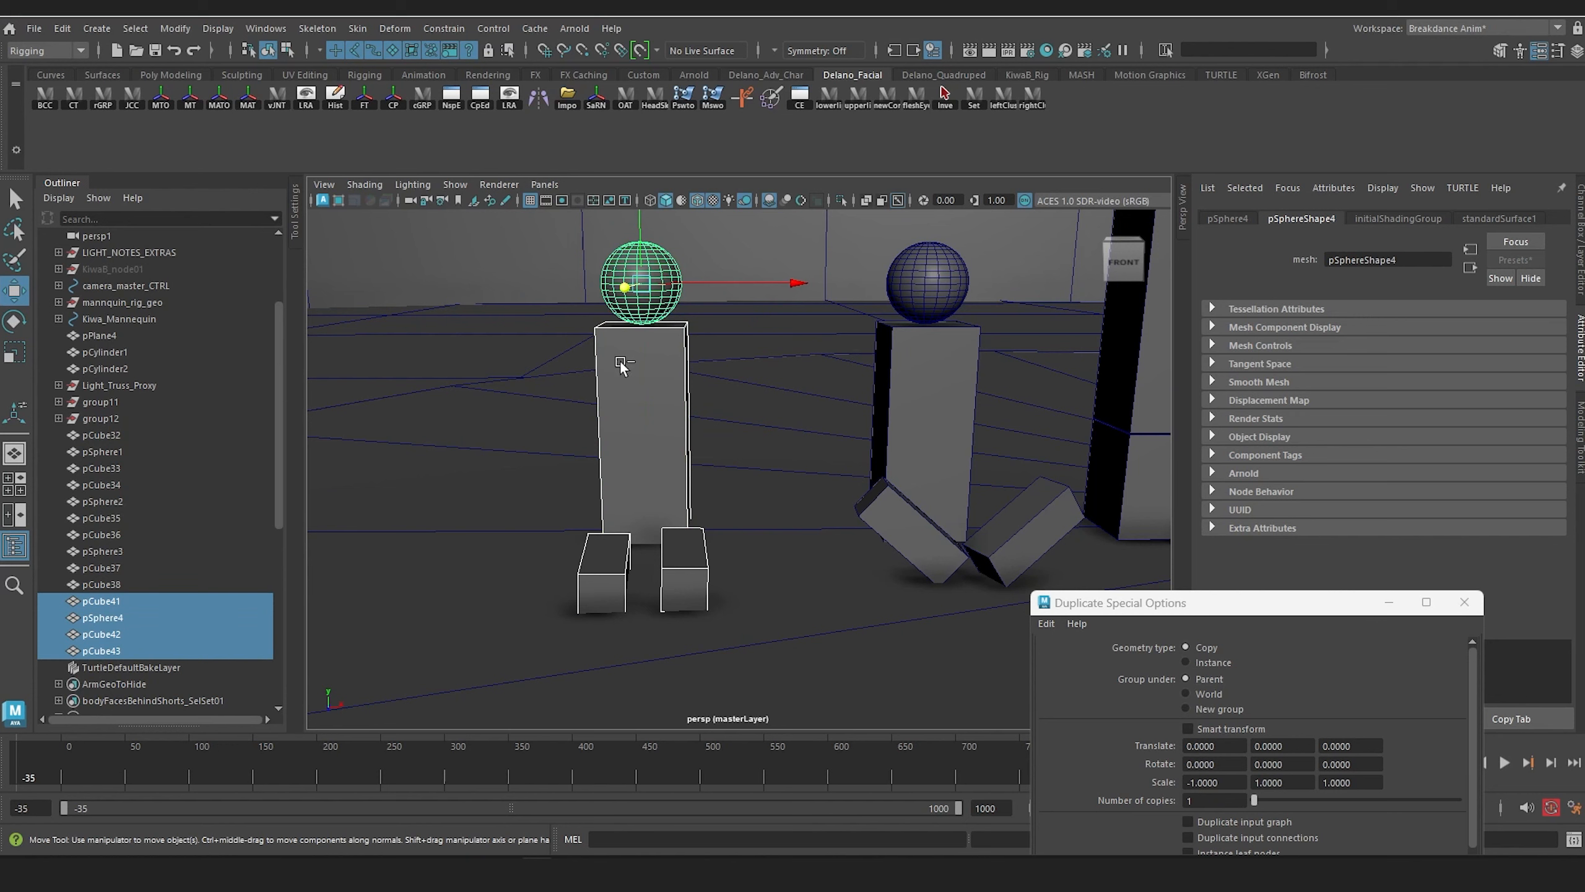
key("ctrl+g")
double_click(106, 599)
type("d")
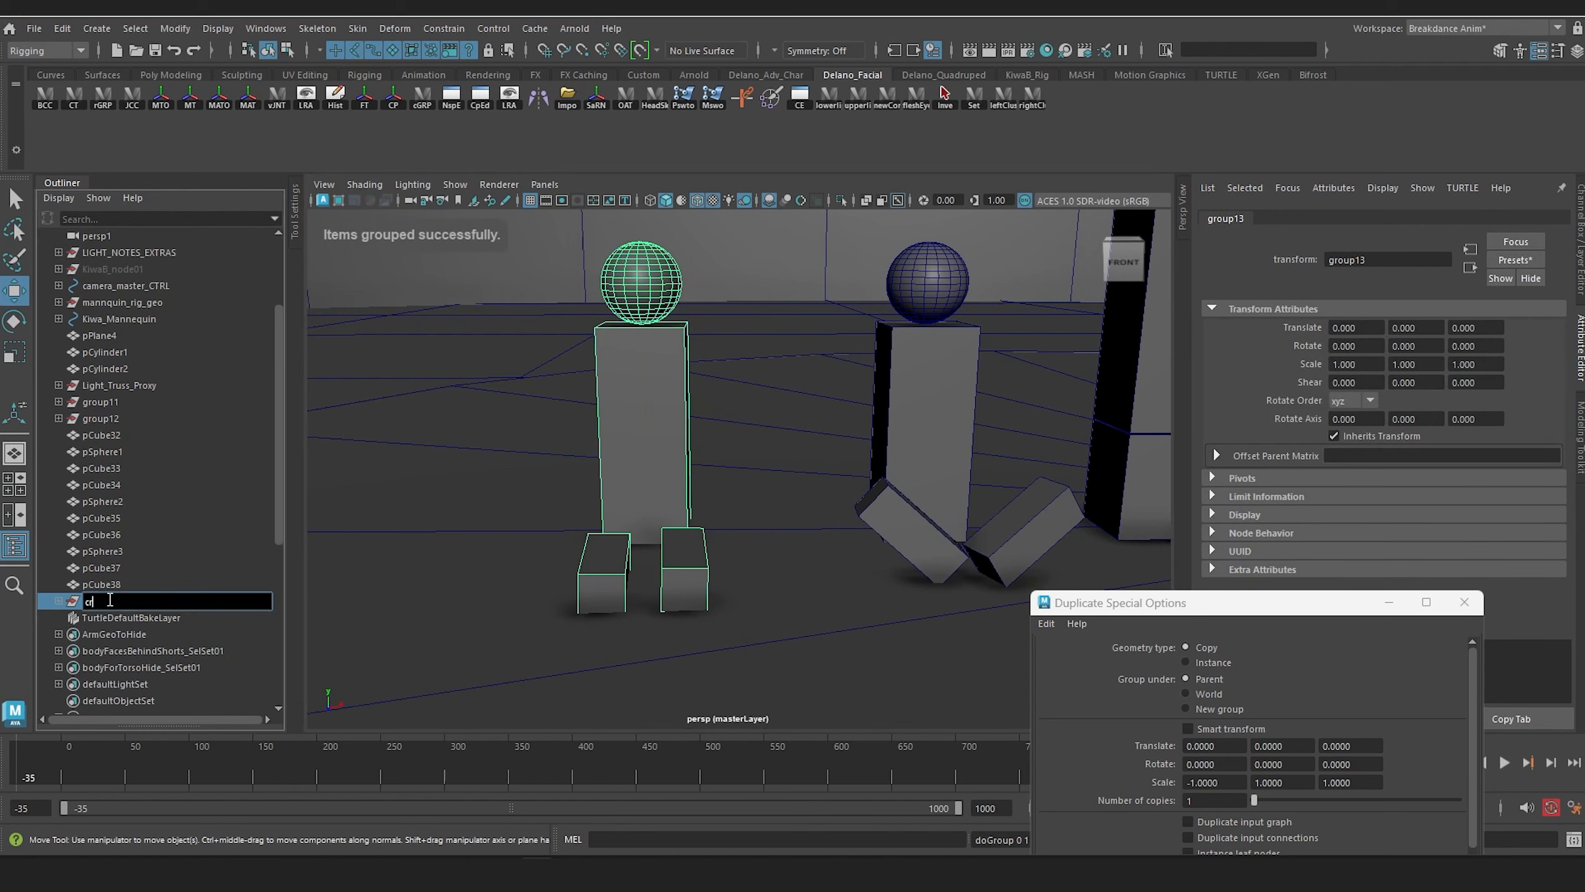
type("rowd_sitting")
key("Return")
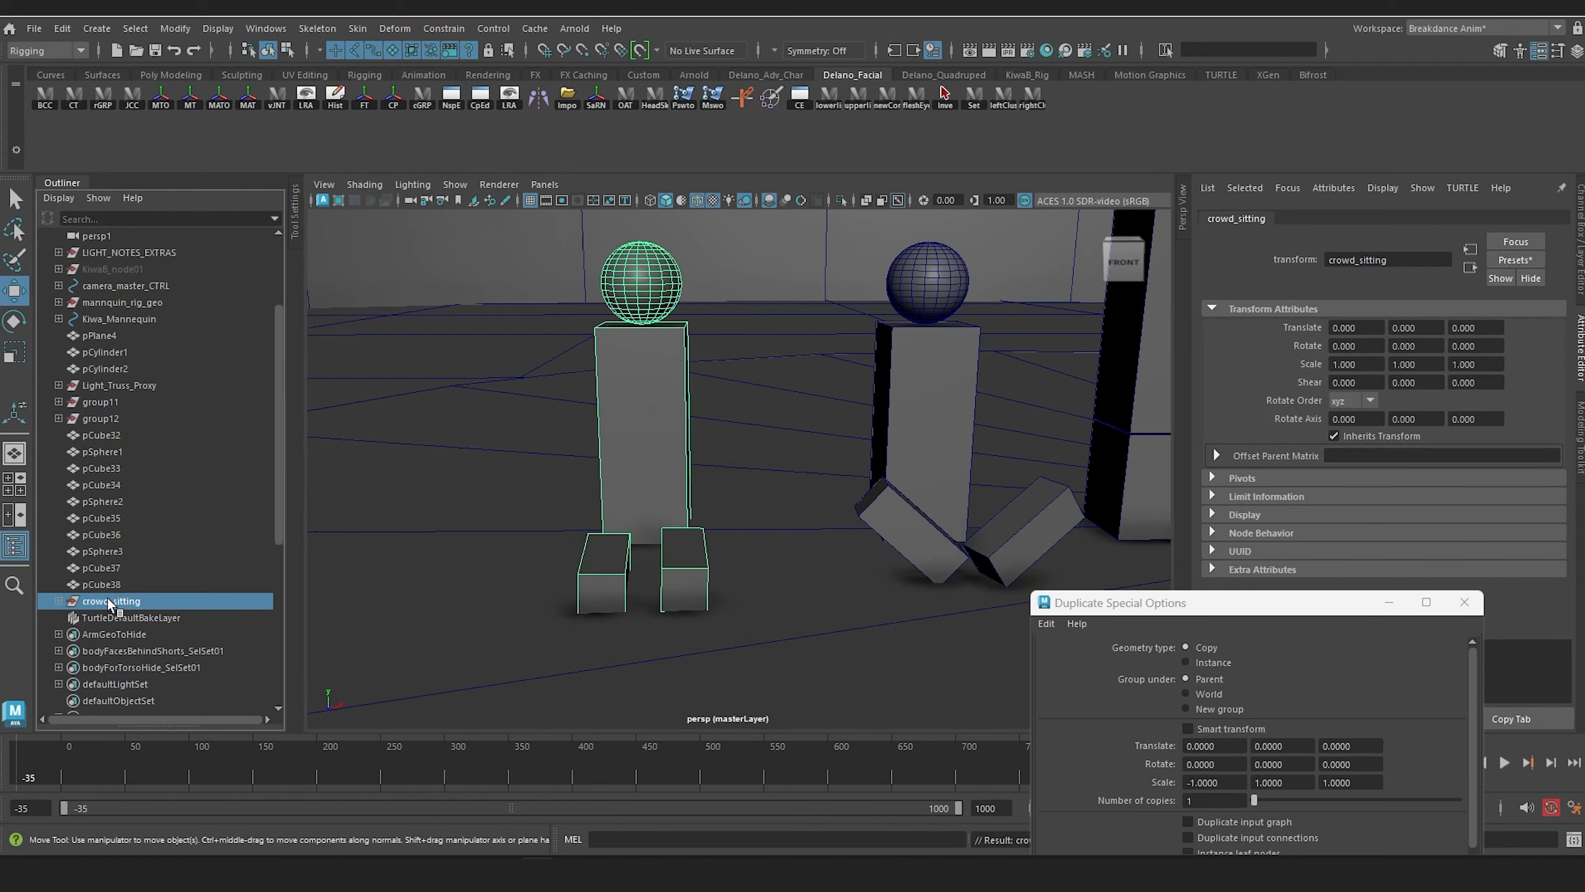
Step: Group the cross-legged proxy's body, head, and two tilted legs, naming the group crowd_legs_crossed
left_click(1003, 534)
left_click(903, 521, "shift")
left_click_drag(919, 417, 922, 398, "shift")
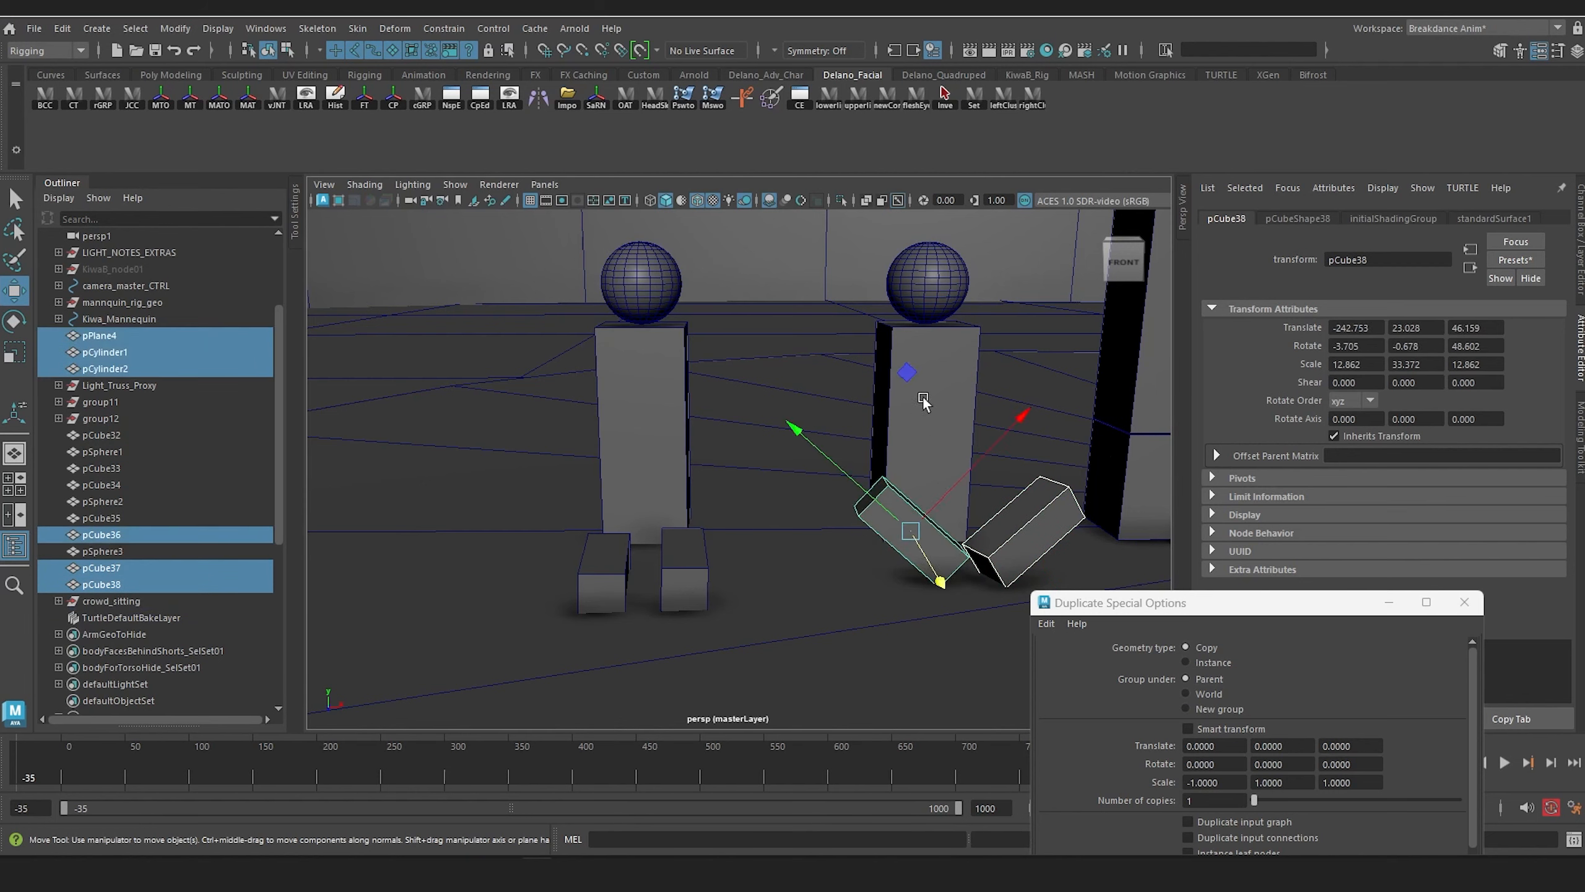
left_click(960, 422)
left_click(1026, 524, "shift")
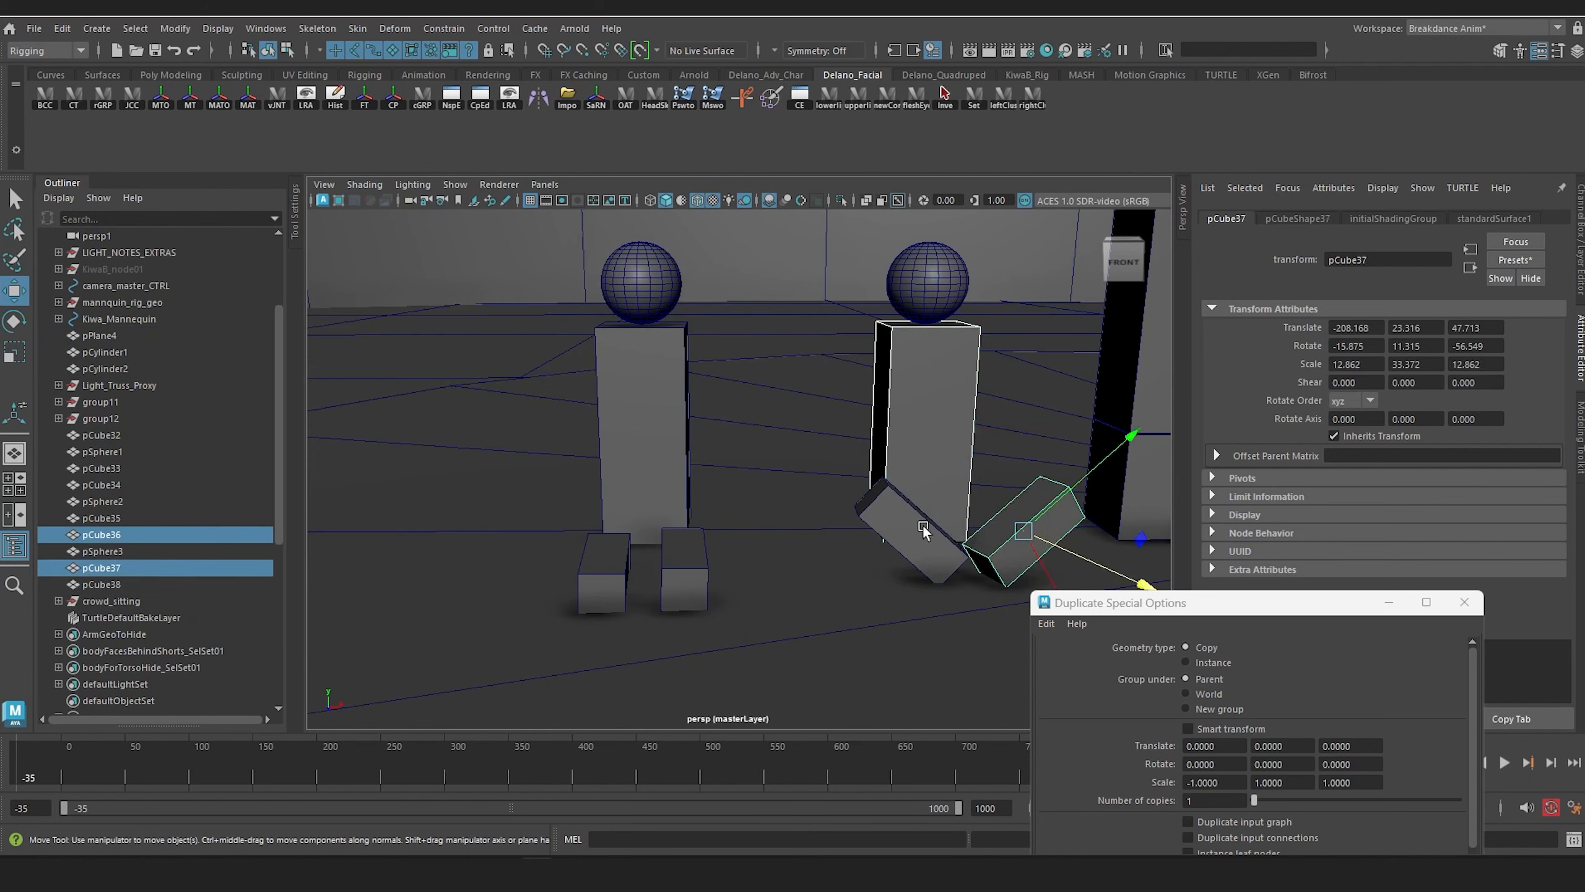
left_click(922, 524, "shift")
left_click(925, 283, "shift")
key("ctrl+g")
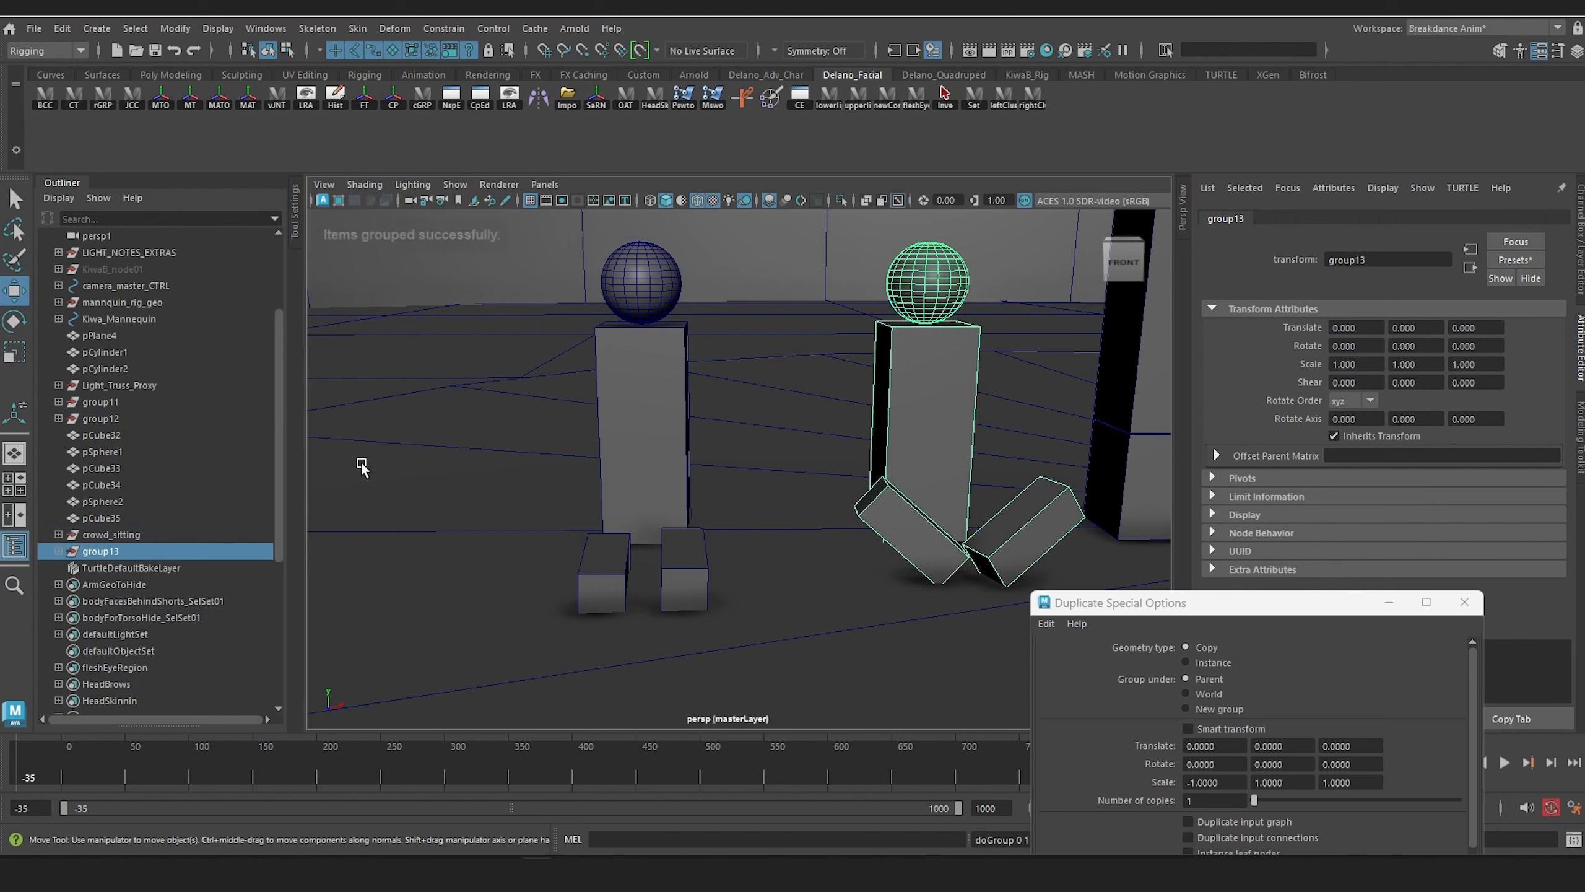
double_click(136, 555)
type("d legs cro")
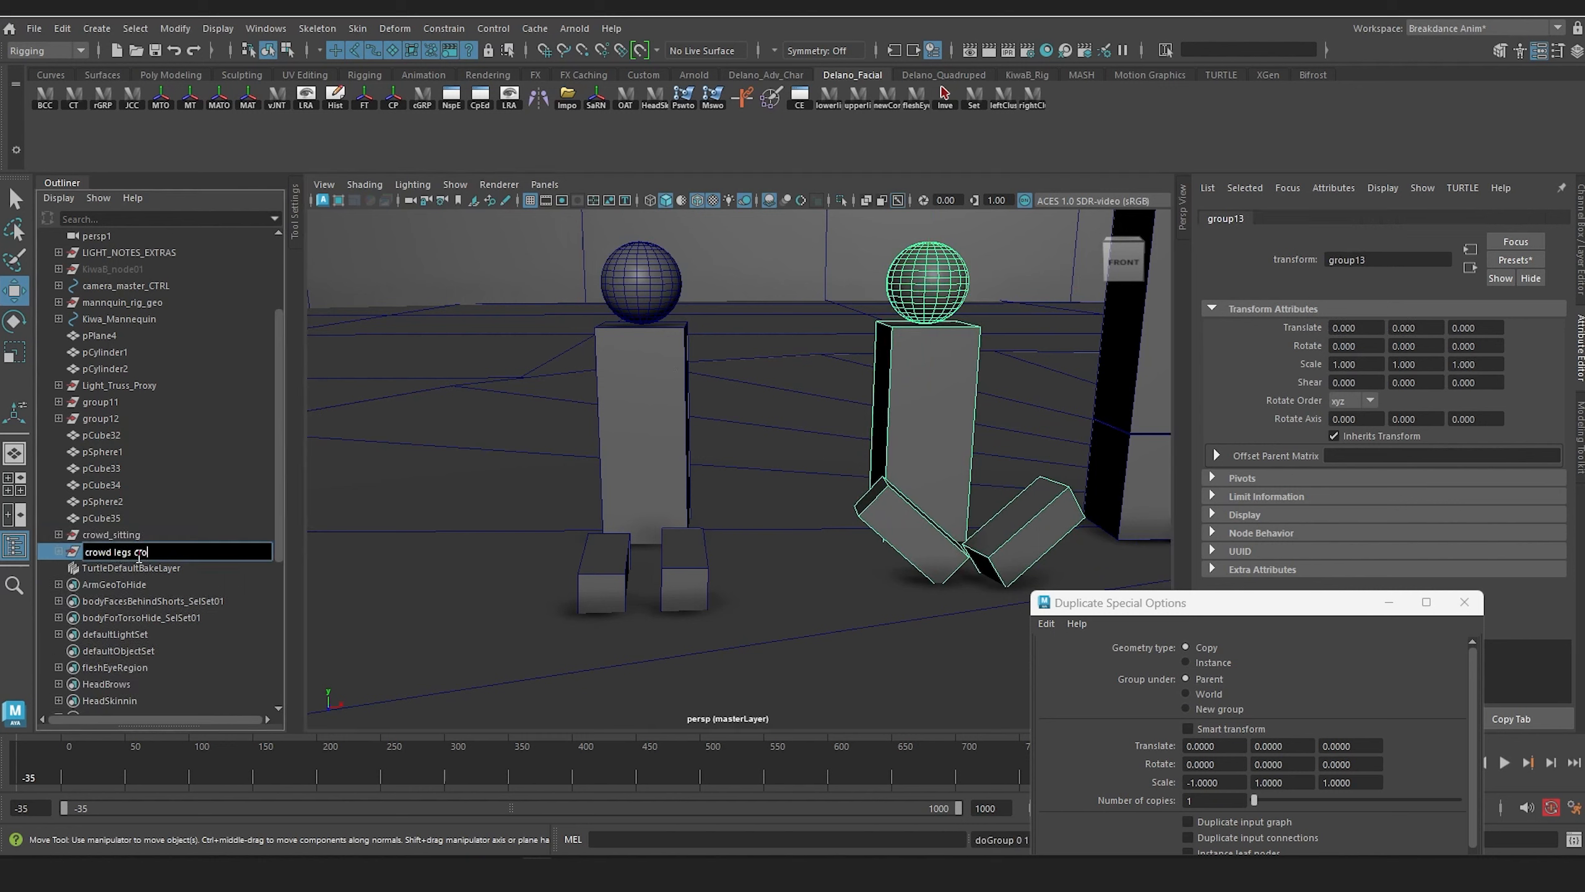
type("wd legs crossed")
key("Return")
Step: Group the shorter upright proxy's two blocks and head sphere, naming the group crowd_kneeling
scroll(760, 449, "down", 4)
middle_click_drag(786, 459, 591, 495, "alt")
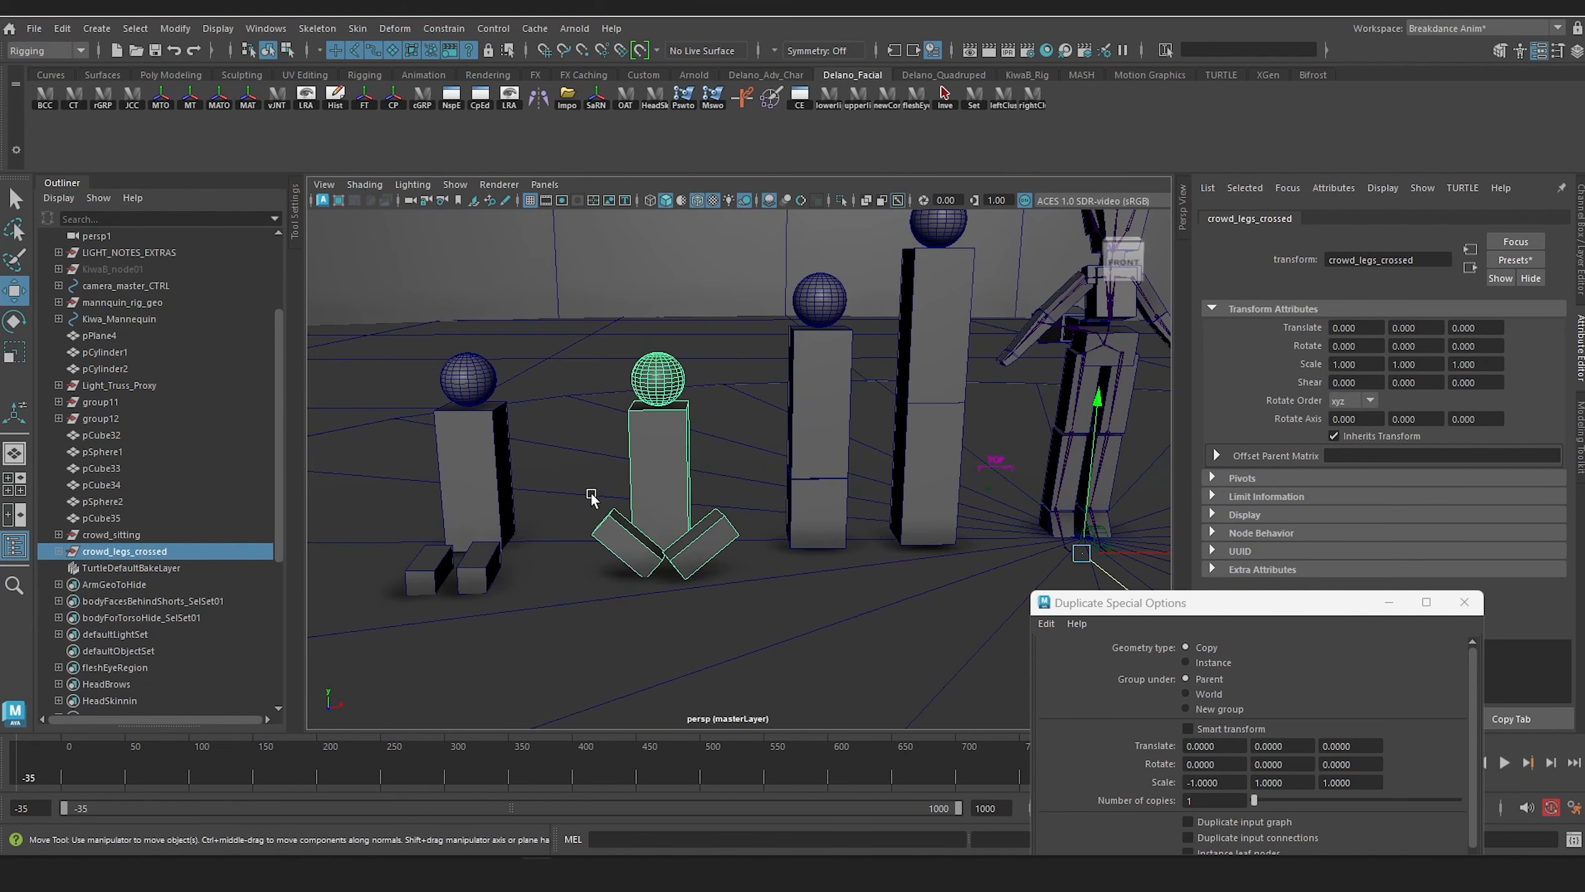
left_click(821, 425)
left_click(816, 506, "shift")
left_click(804, 299, "shift")
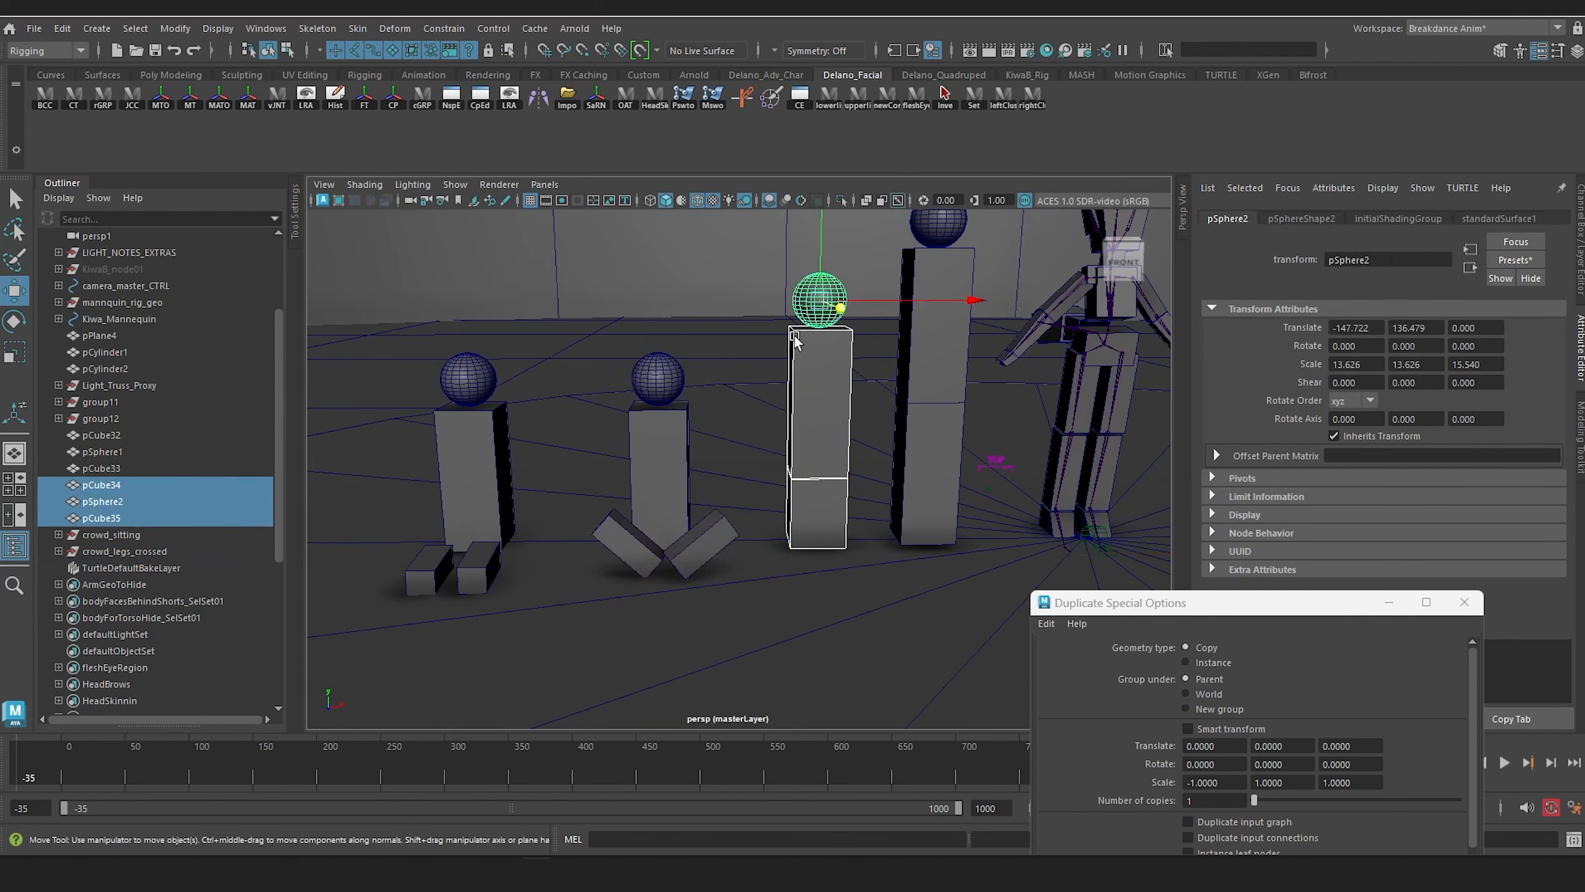
key("ctrl+g")
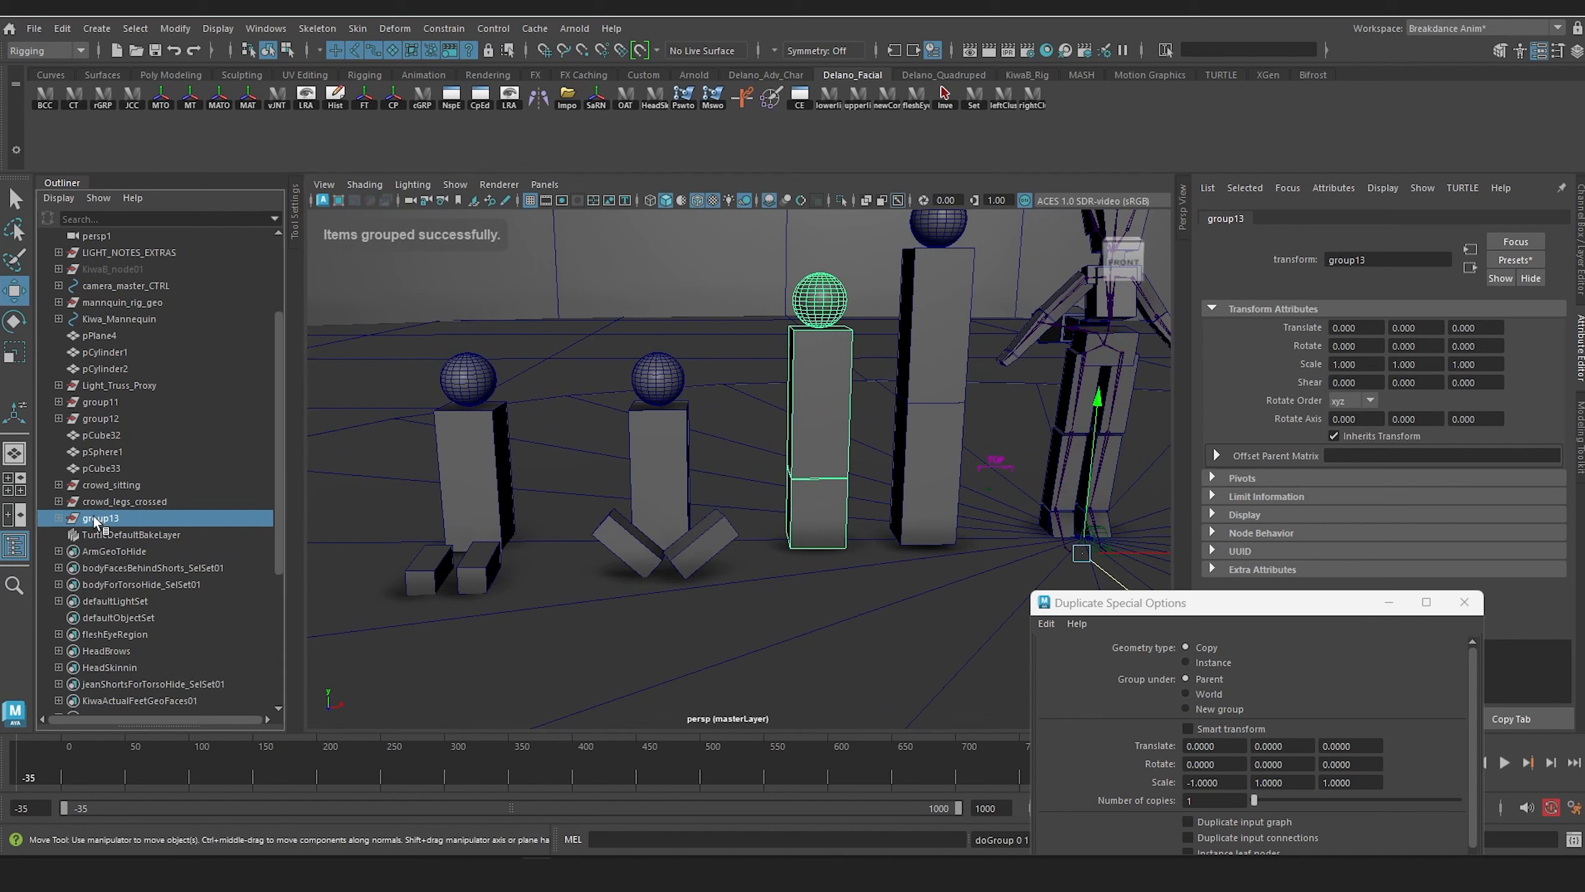
double_click(103, 517)
type("d")
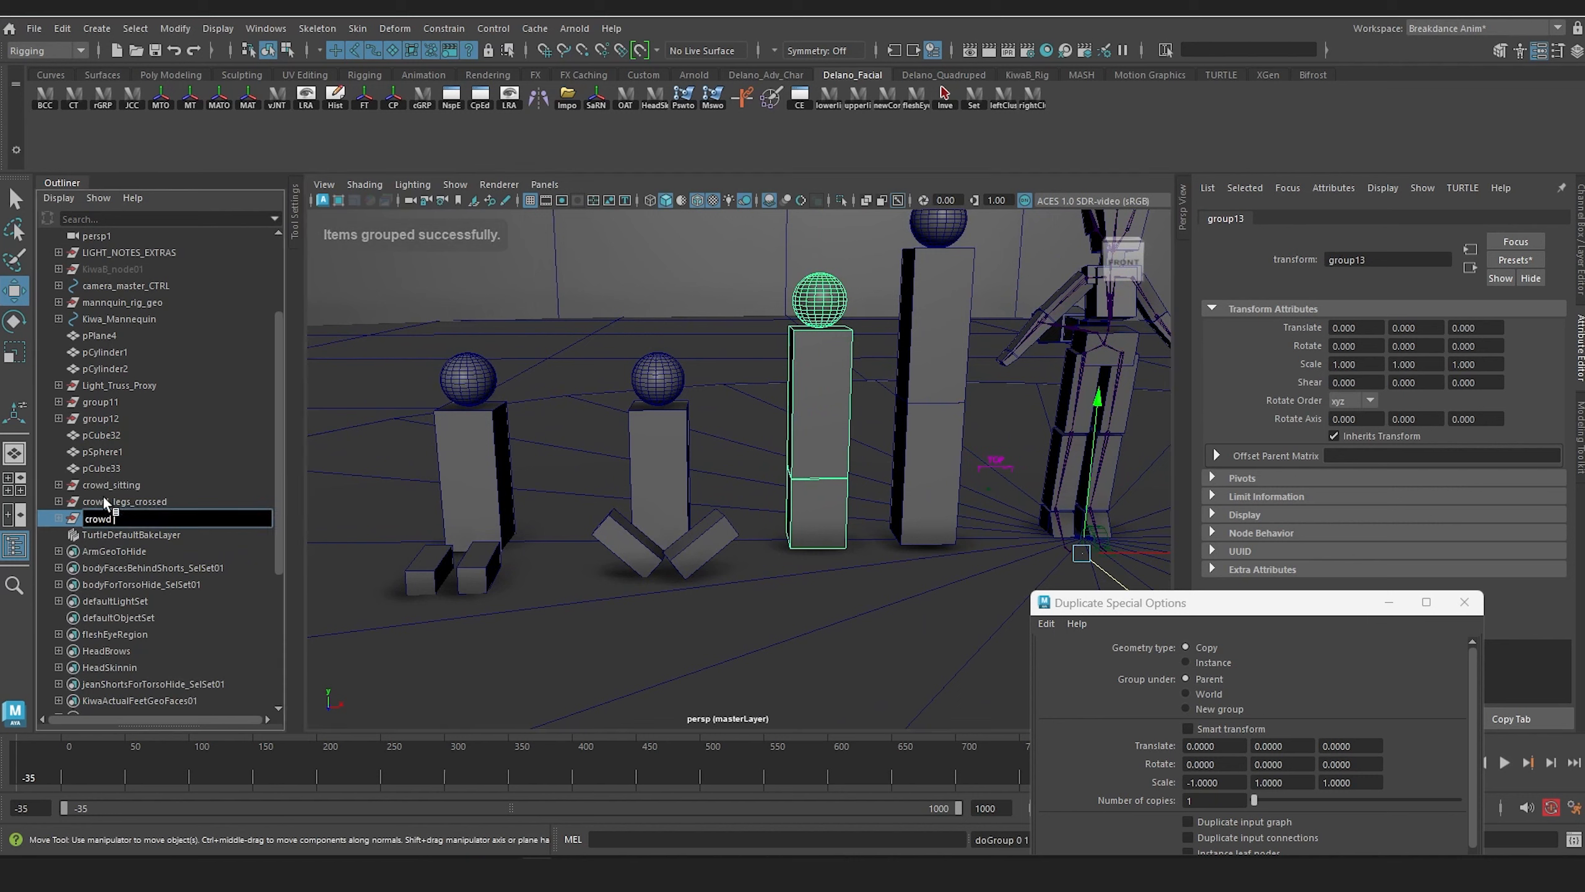
type("_kneeling")
key("Return")
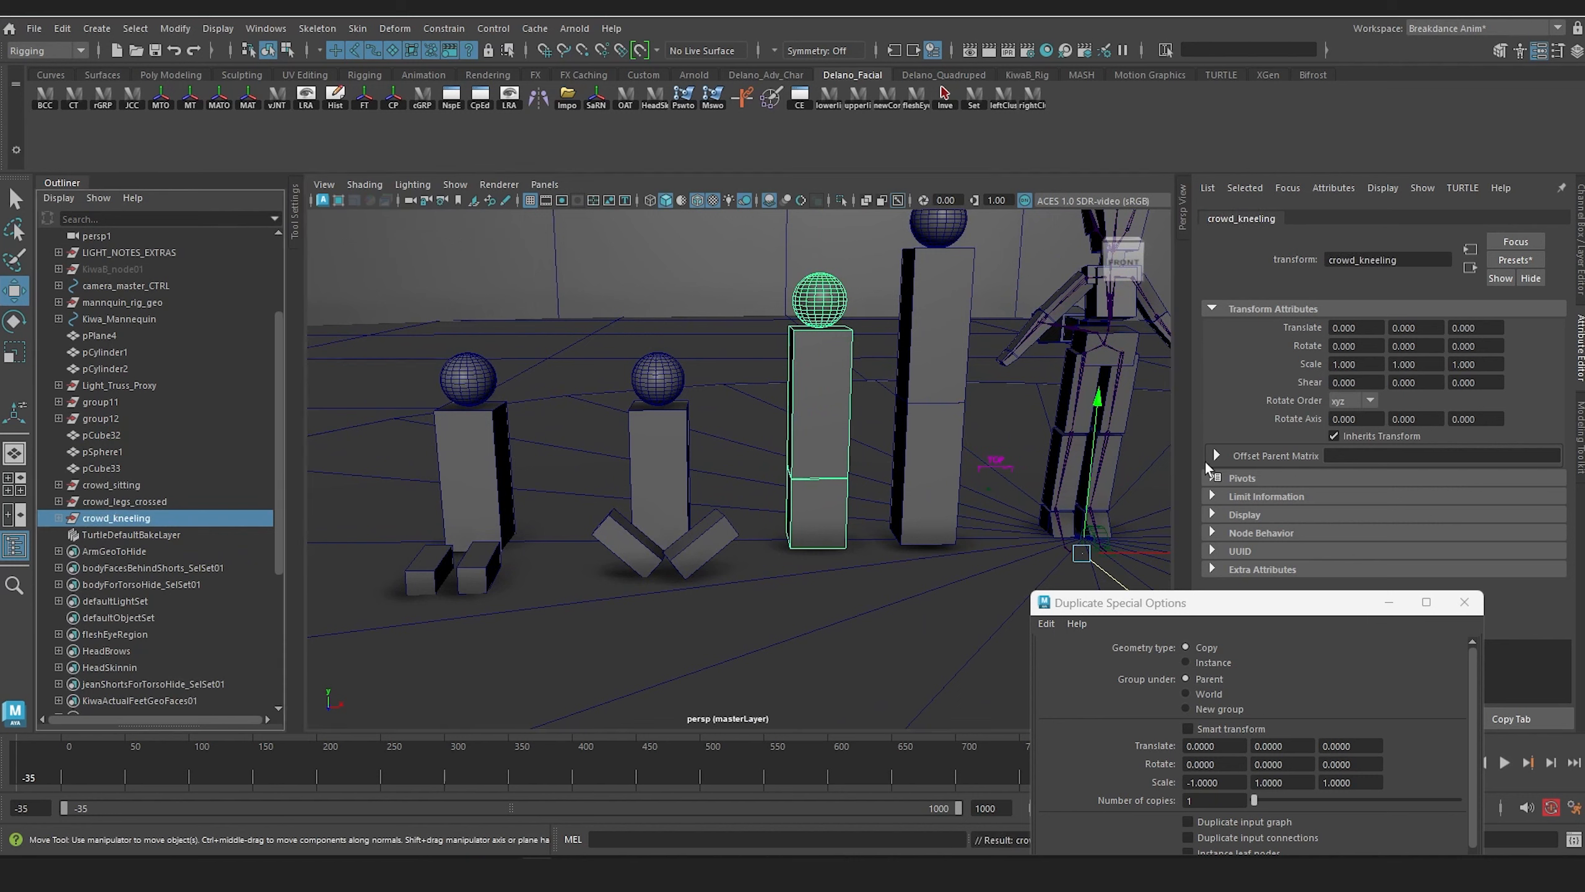
Step: Select the tallest proxy's two blocks and head sphere together
left_click(936, 452)
left_click(954, 261, "shift")
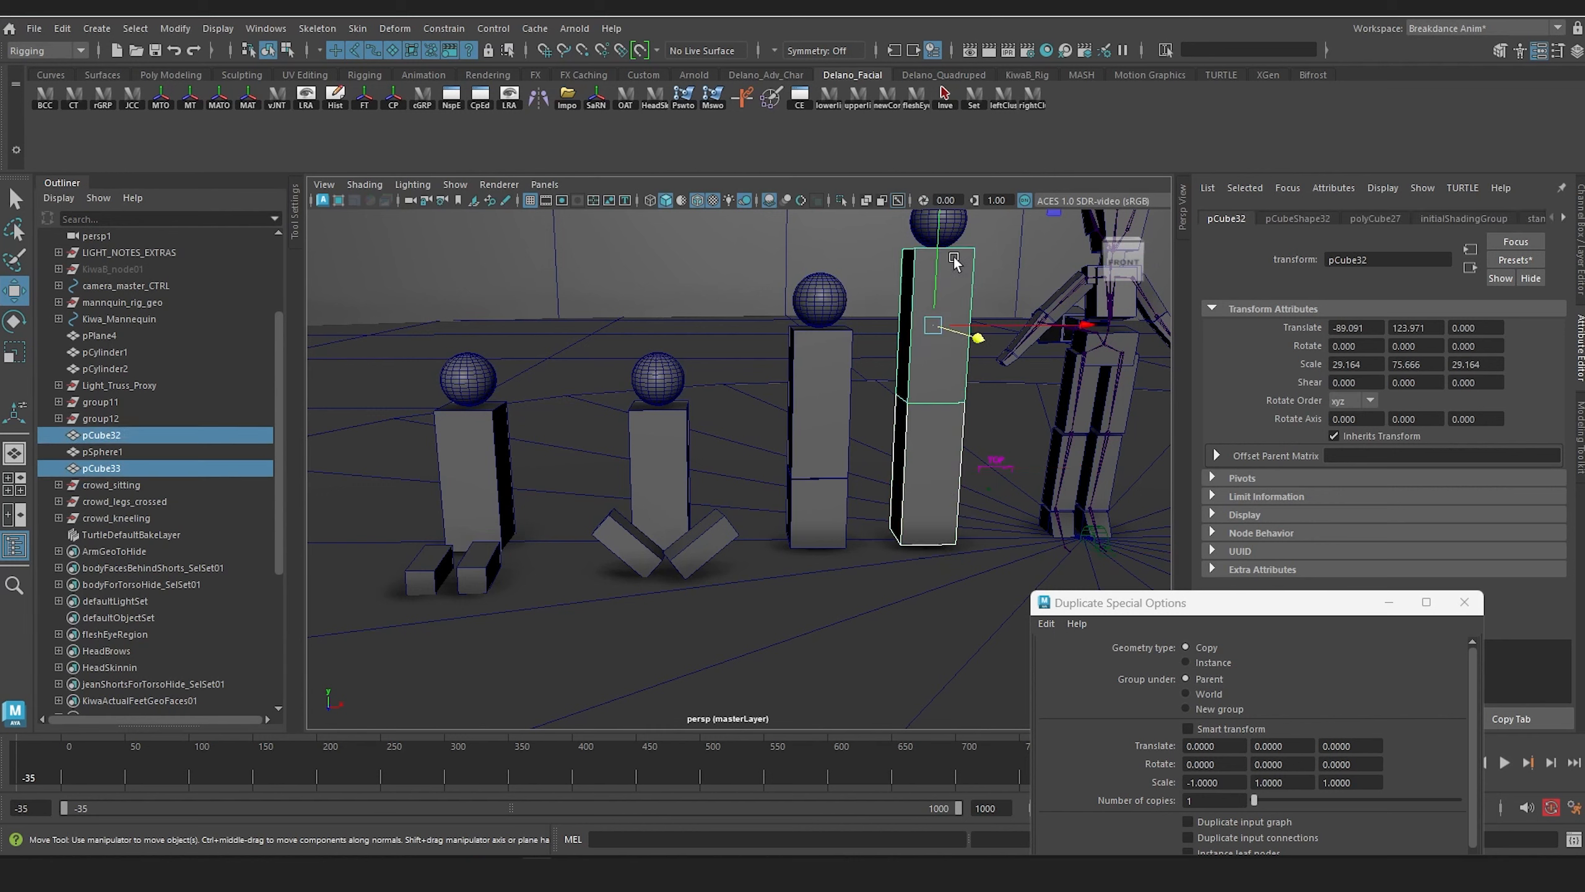
left_click(950, 231, "shift")
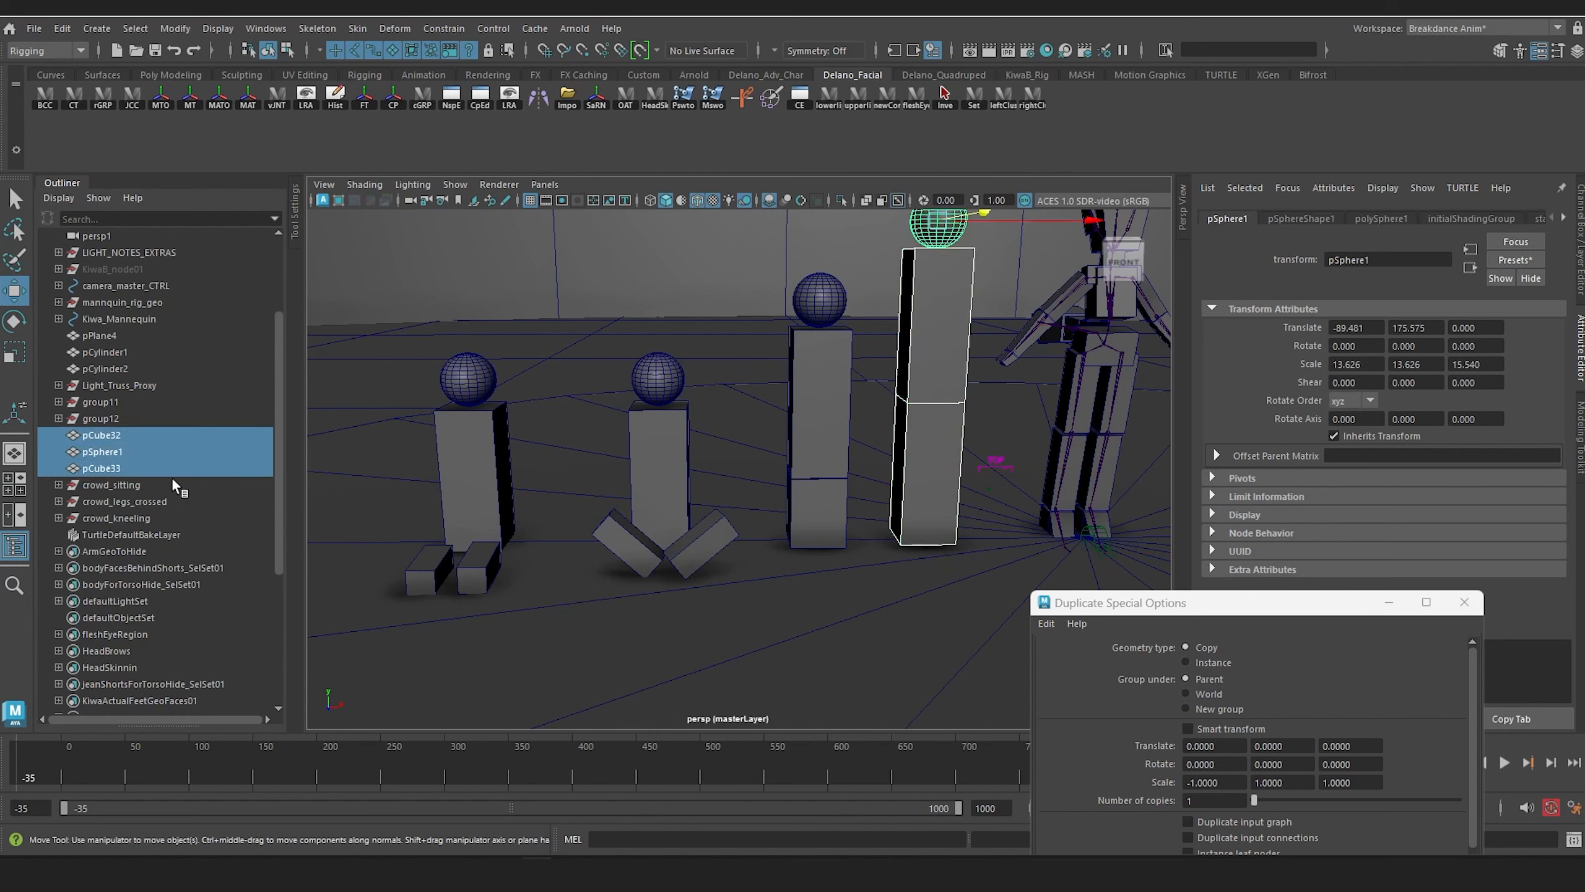
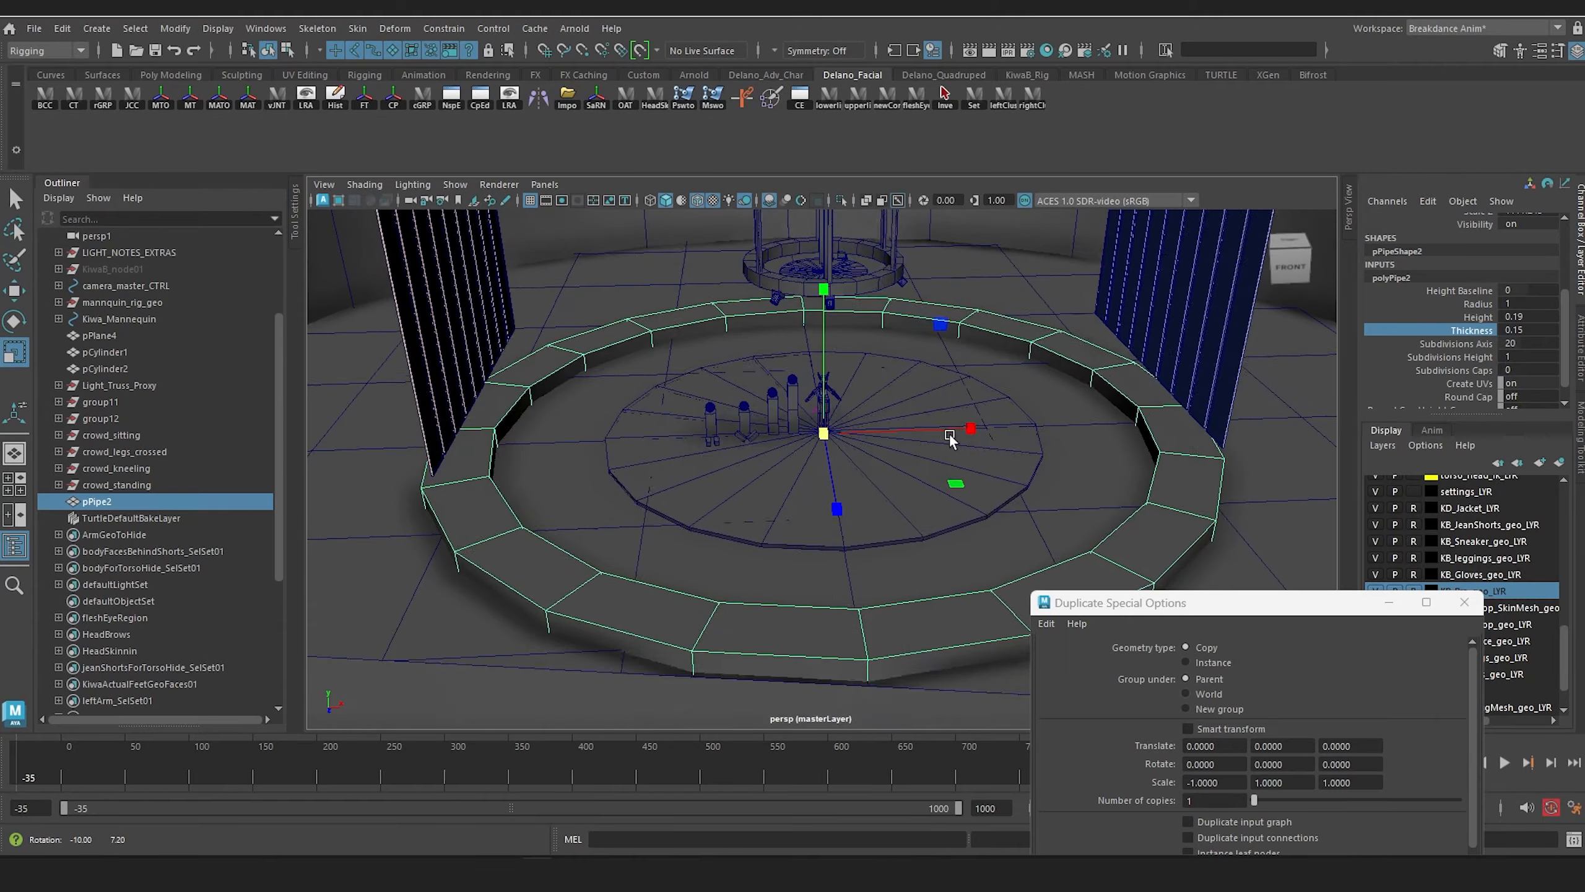
Step: Set the Thickness of the pipe ring around the stage to 0.19
mouse_move(946, 434)
left_mouse_down("alt")
mouse_move(931, 475)
mouse_move(929, 455)
left_mouse_up("alt")
left_click_drag(828, 436, 718, 397)
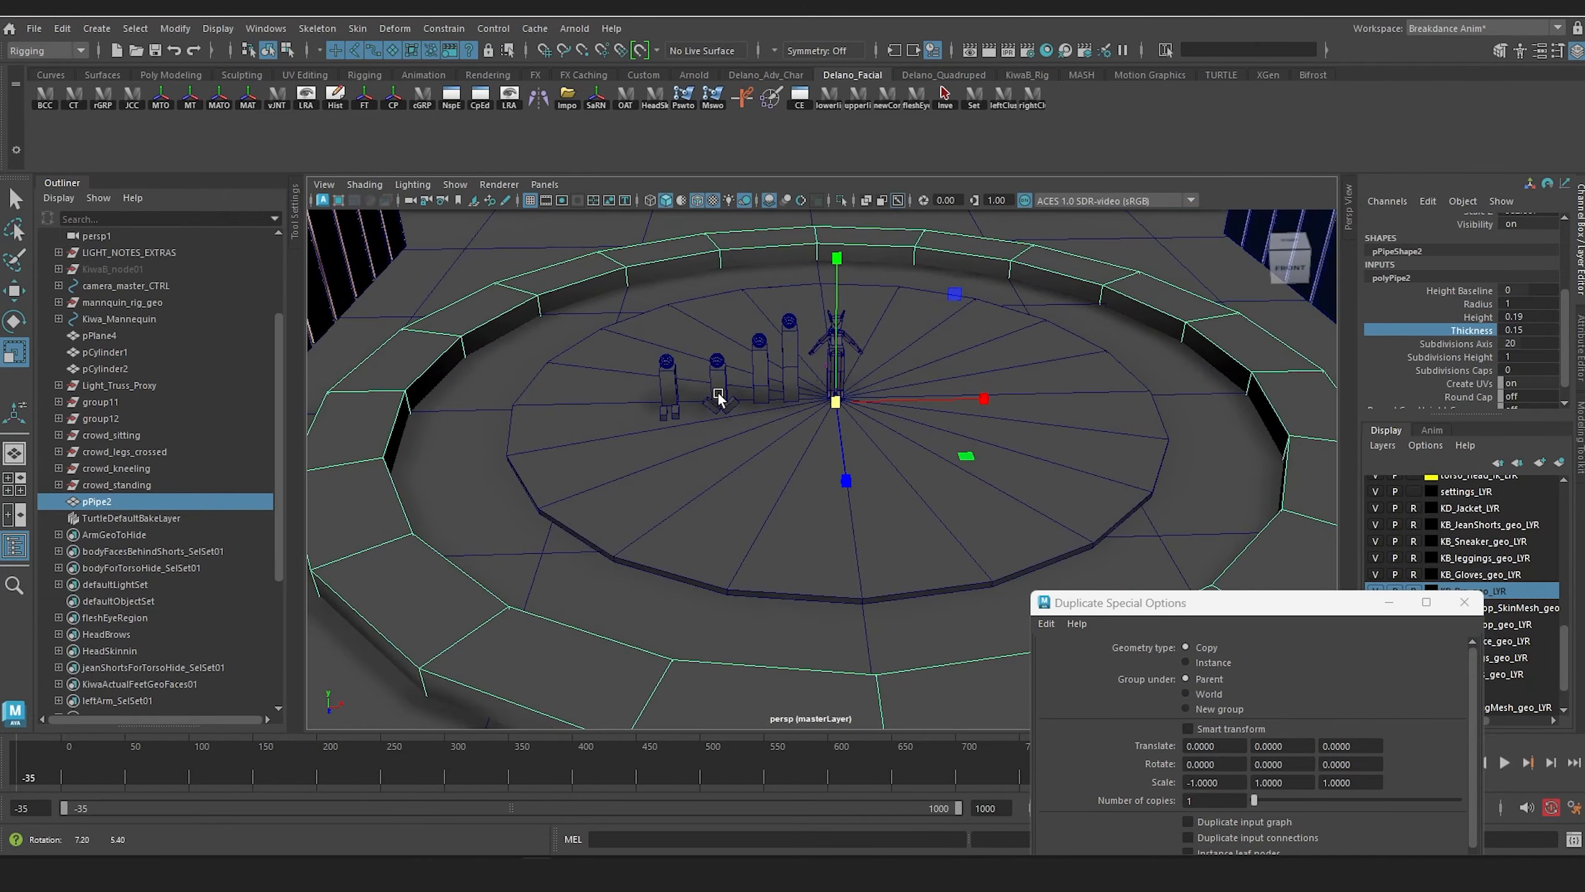
left_click(1479, 331)
middle_click_drag(899, 366, 900, 368)
Step: Scale the ring taller along its vertical axis, to a Y scale of about 1942
key("r")
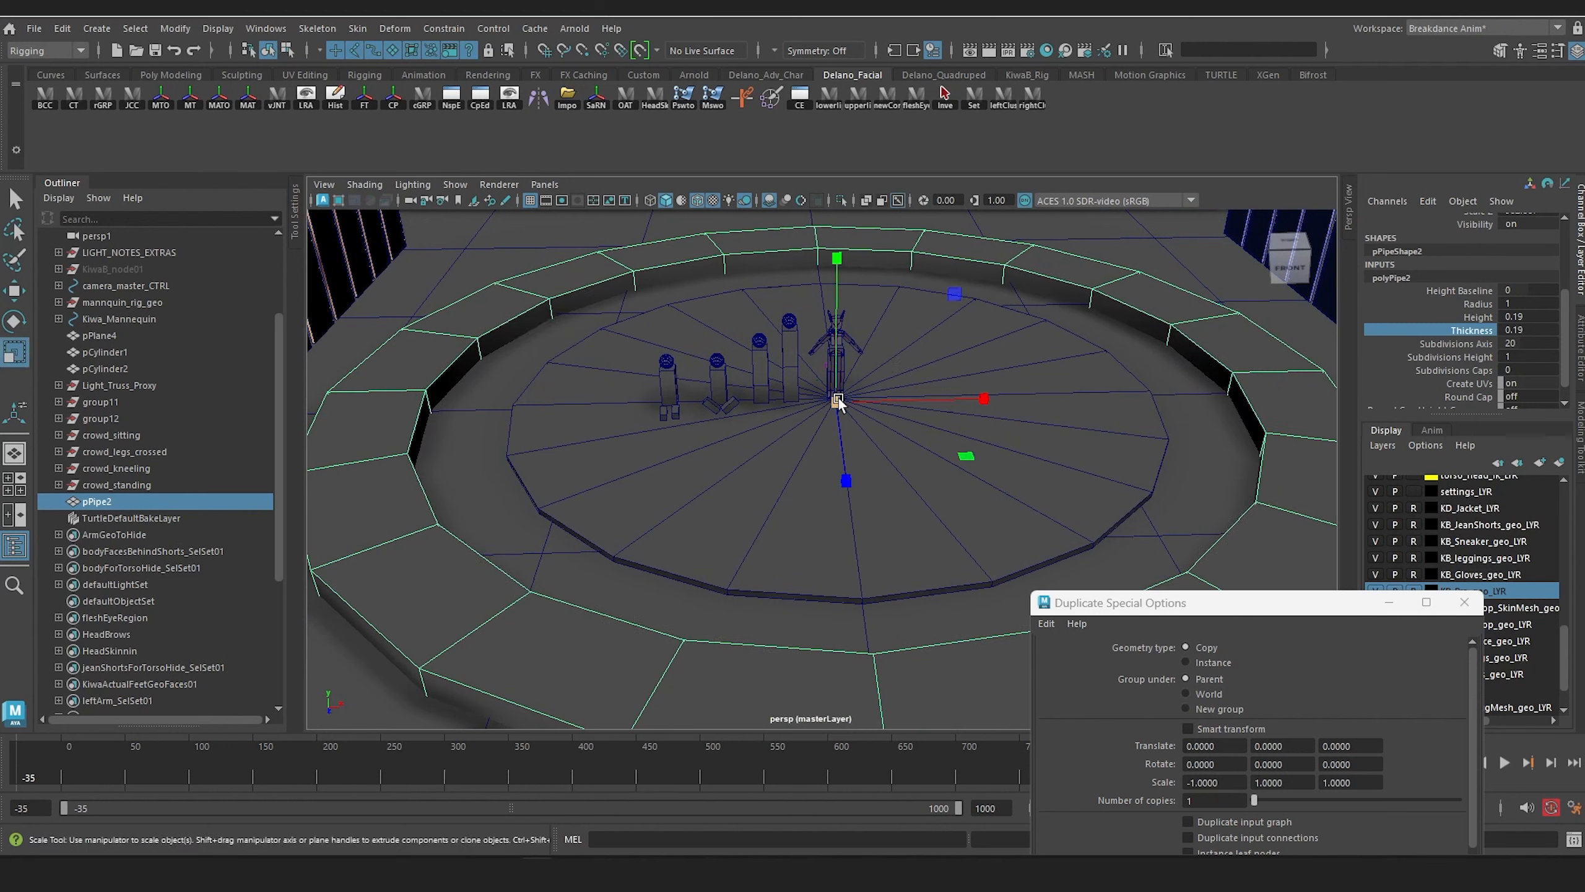
left_click_drag(840, 399, 863, 374, "alt")
scroll(869, 380, "up", 5)
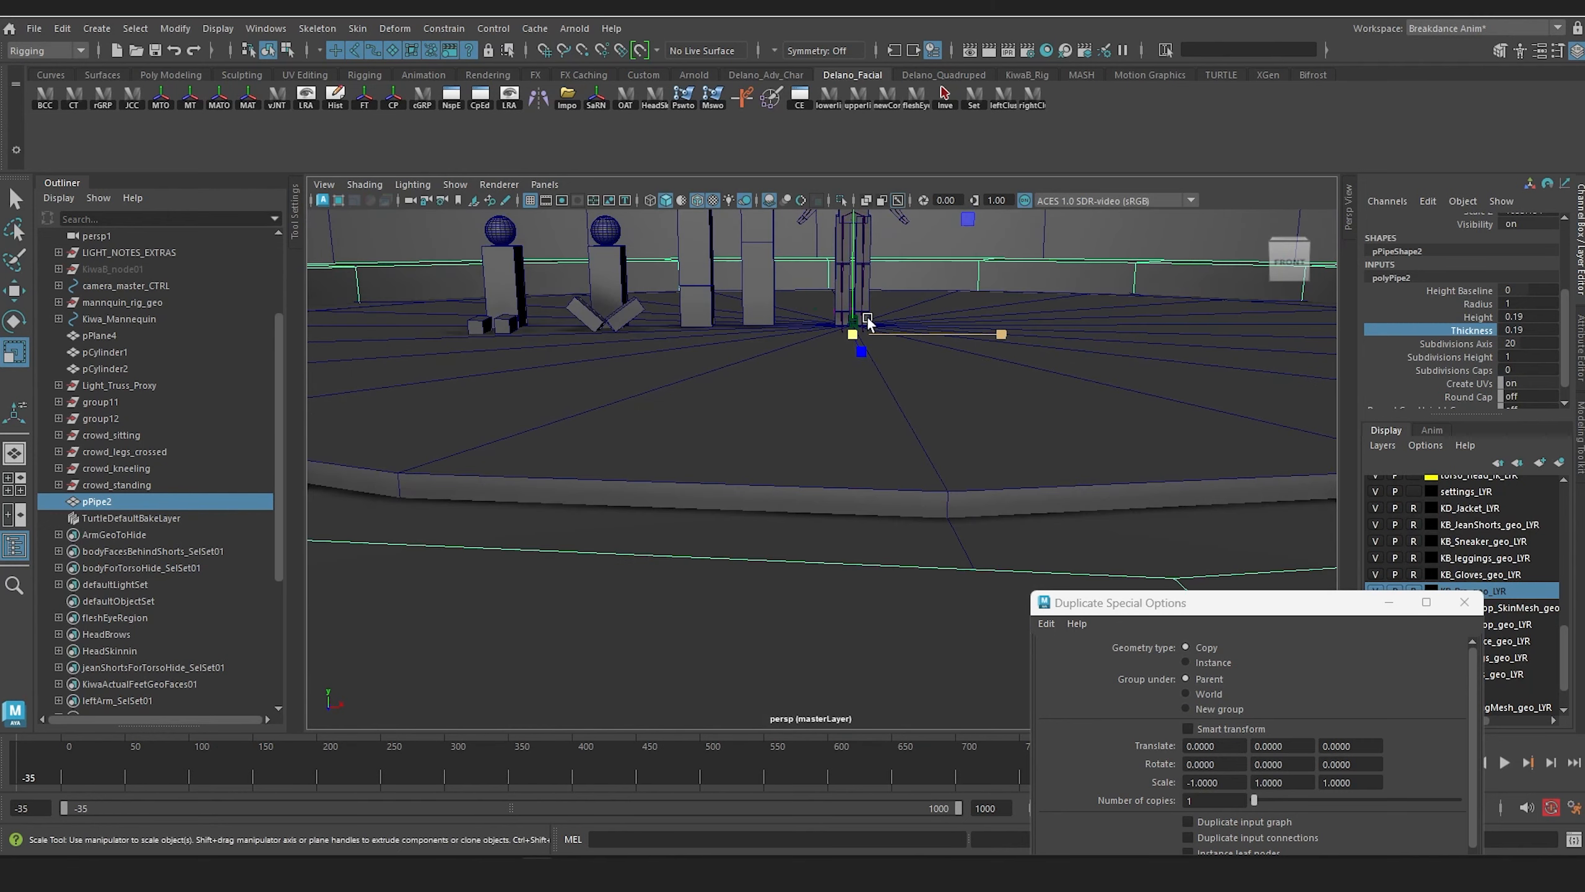
middle_click_drag(864, 316, 860, 419, "alt")
left_click_drag(848, 282, 866, 124)
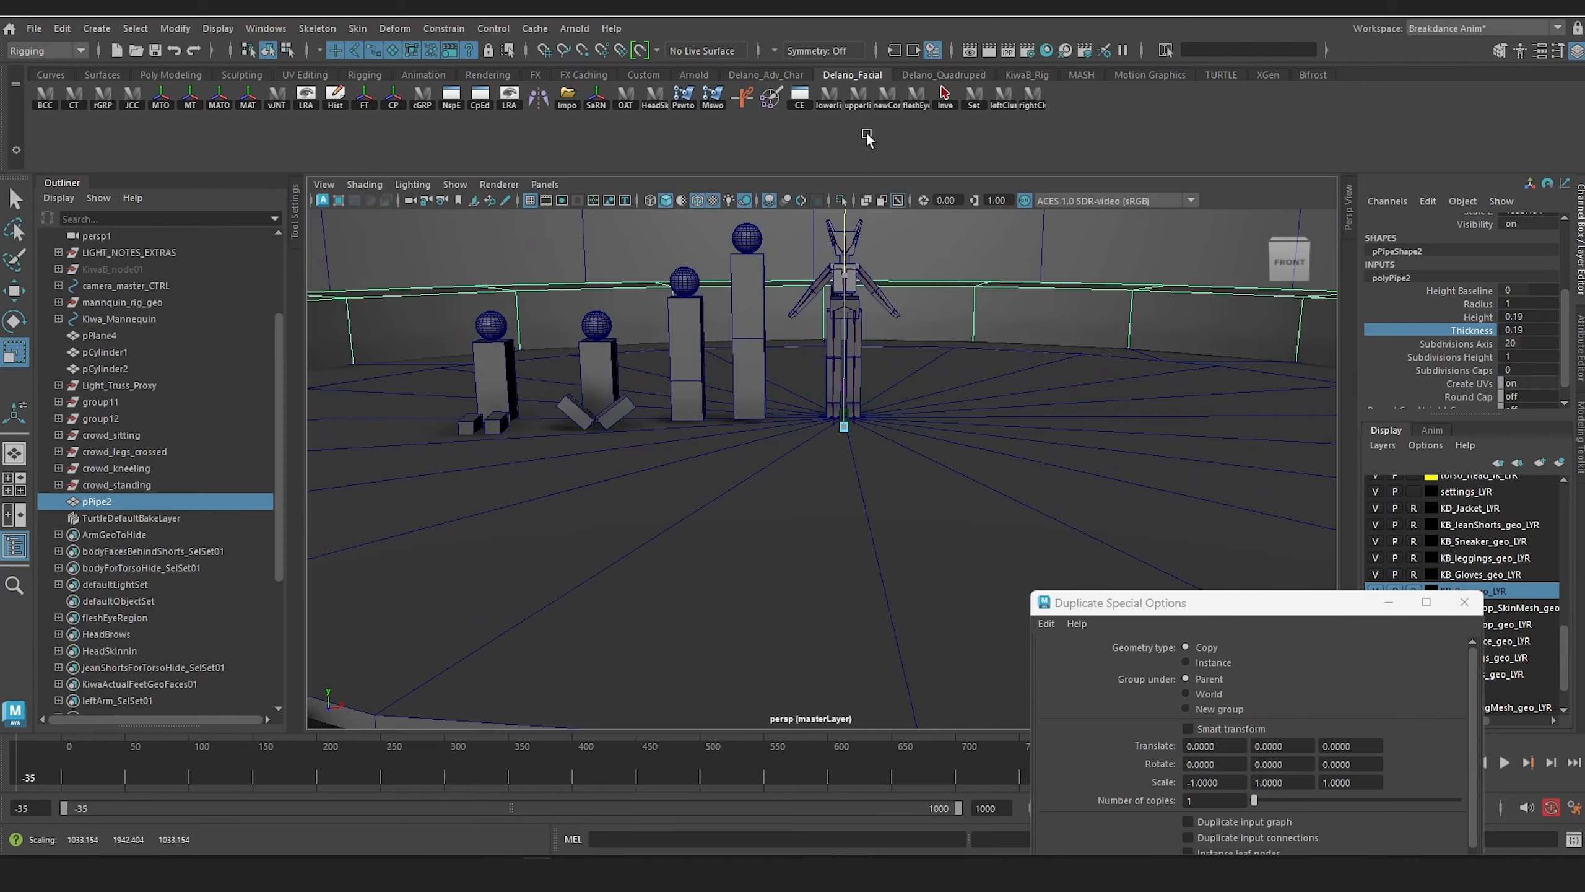
Step: Examine the raised ring around the stage from above and compare it with the dance battle footage in Premiere Pro
left_click_drag(892, 340, 856, 525, "alt")
middle_click_drag(605, 524, 782, 443, "alt")
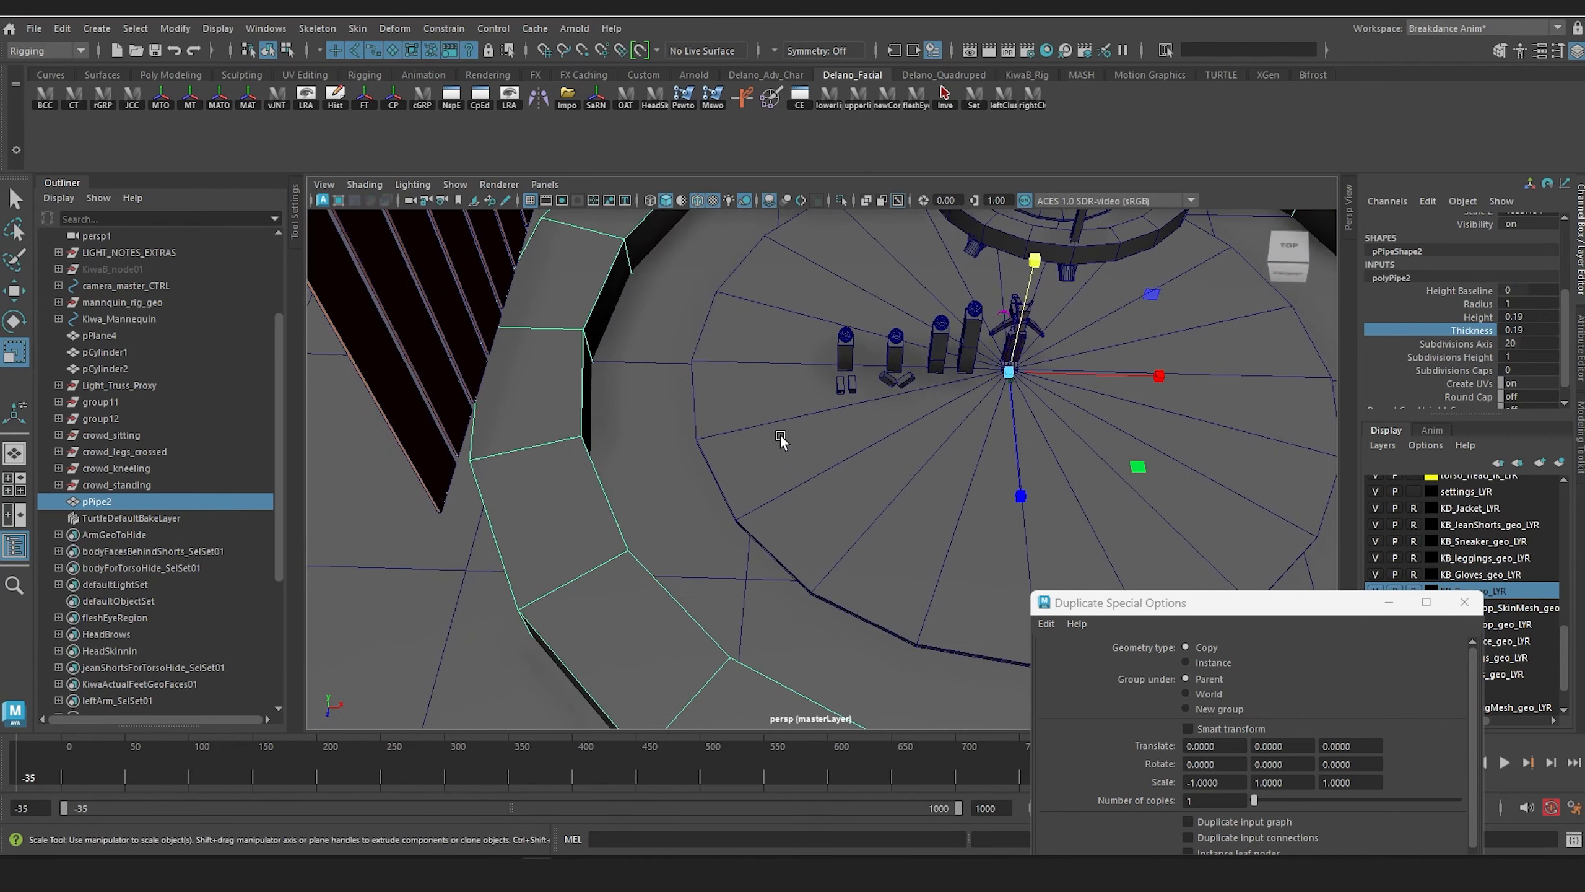
scroll(781, 442, "up", 2)
left_click_drag(774, 441, 725, 463, "alt")
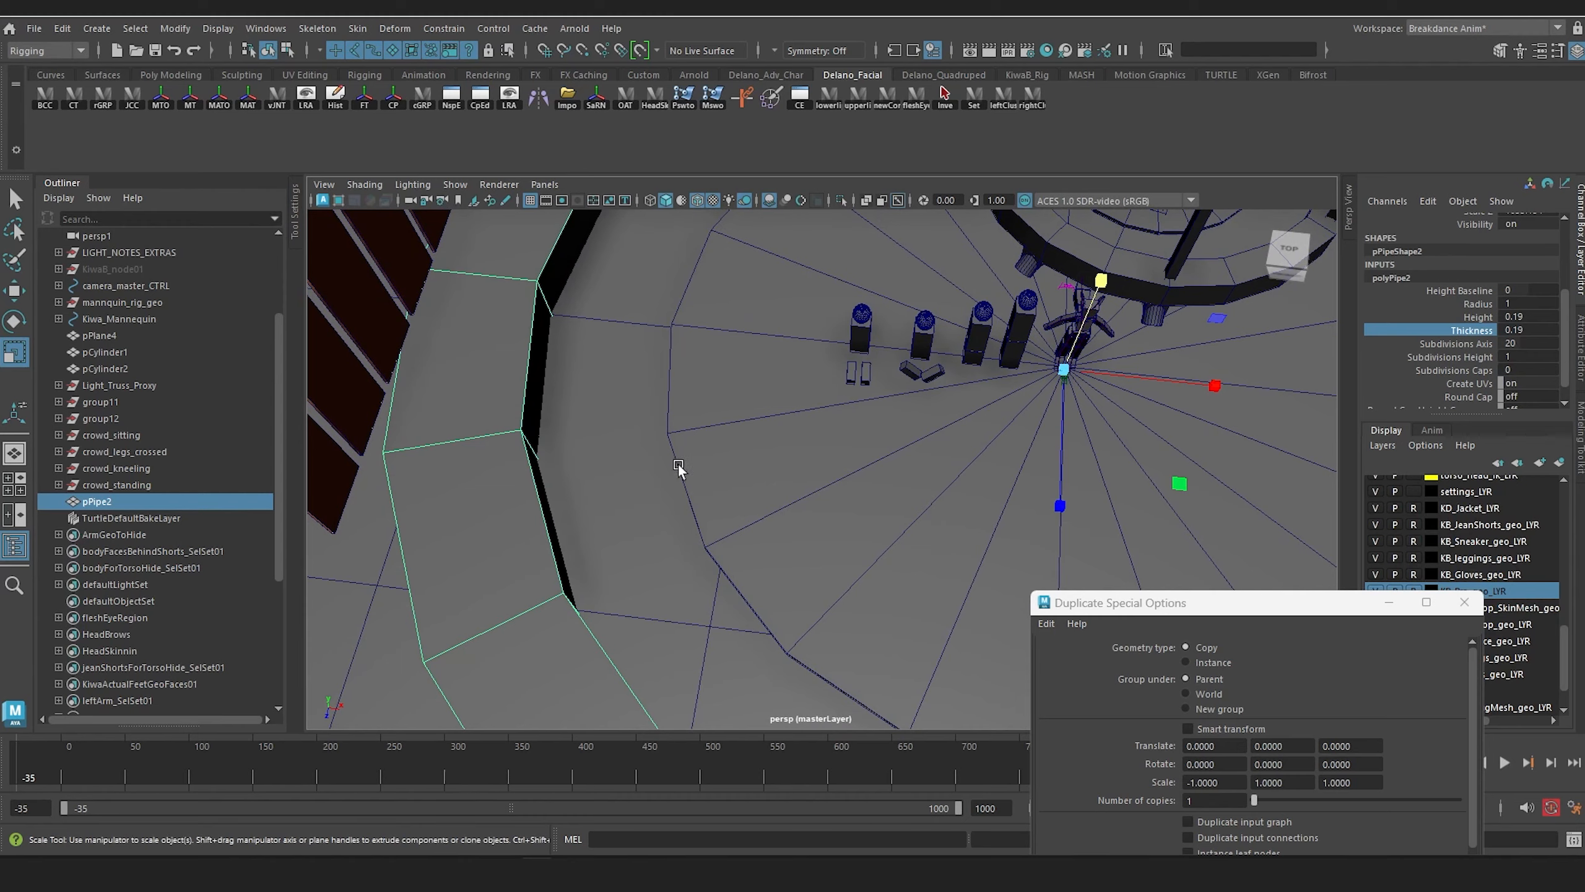
scroll(789, 379, "down", 4)
left_click_drag(789, 379, 787, 347, "alt")
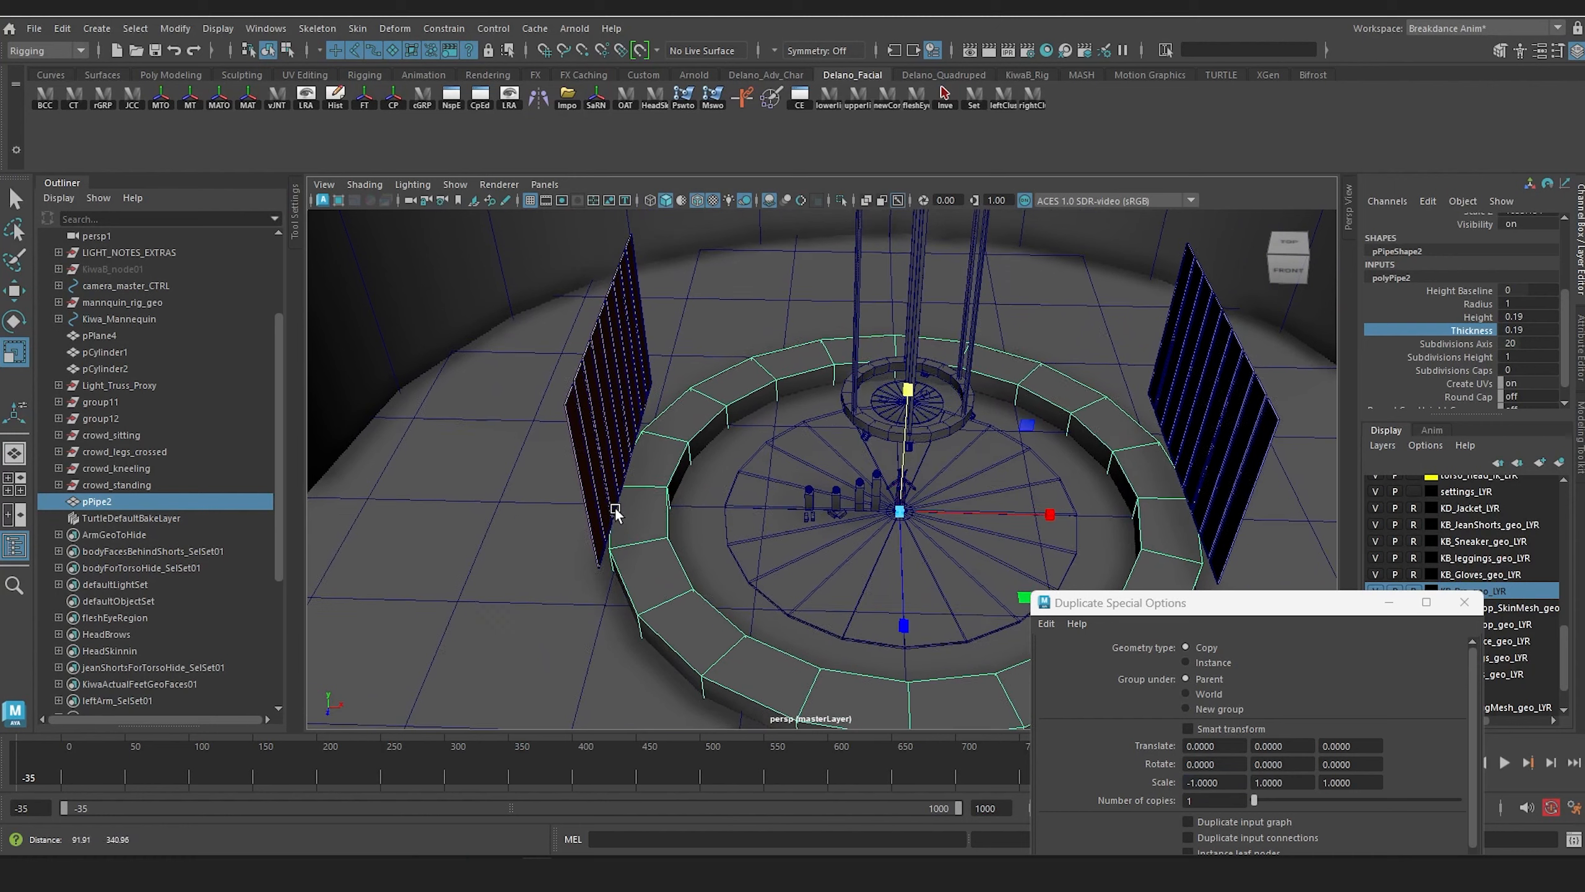
left_click_drag(615, 512, 583, 538, "alt")
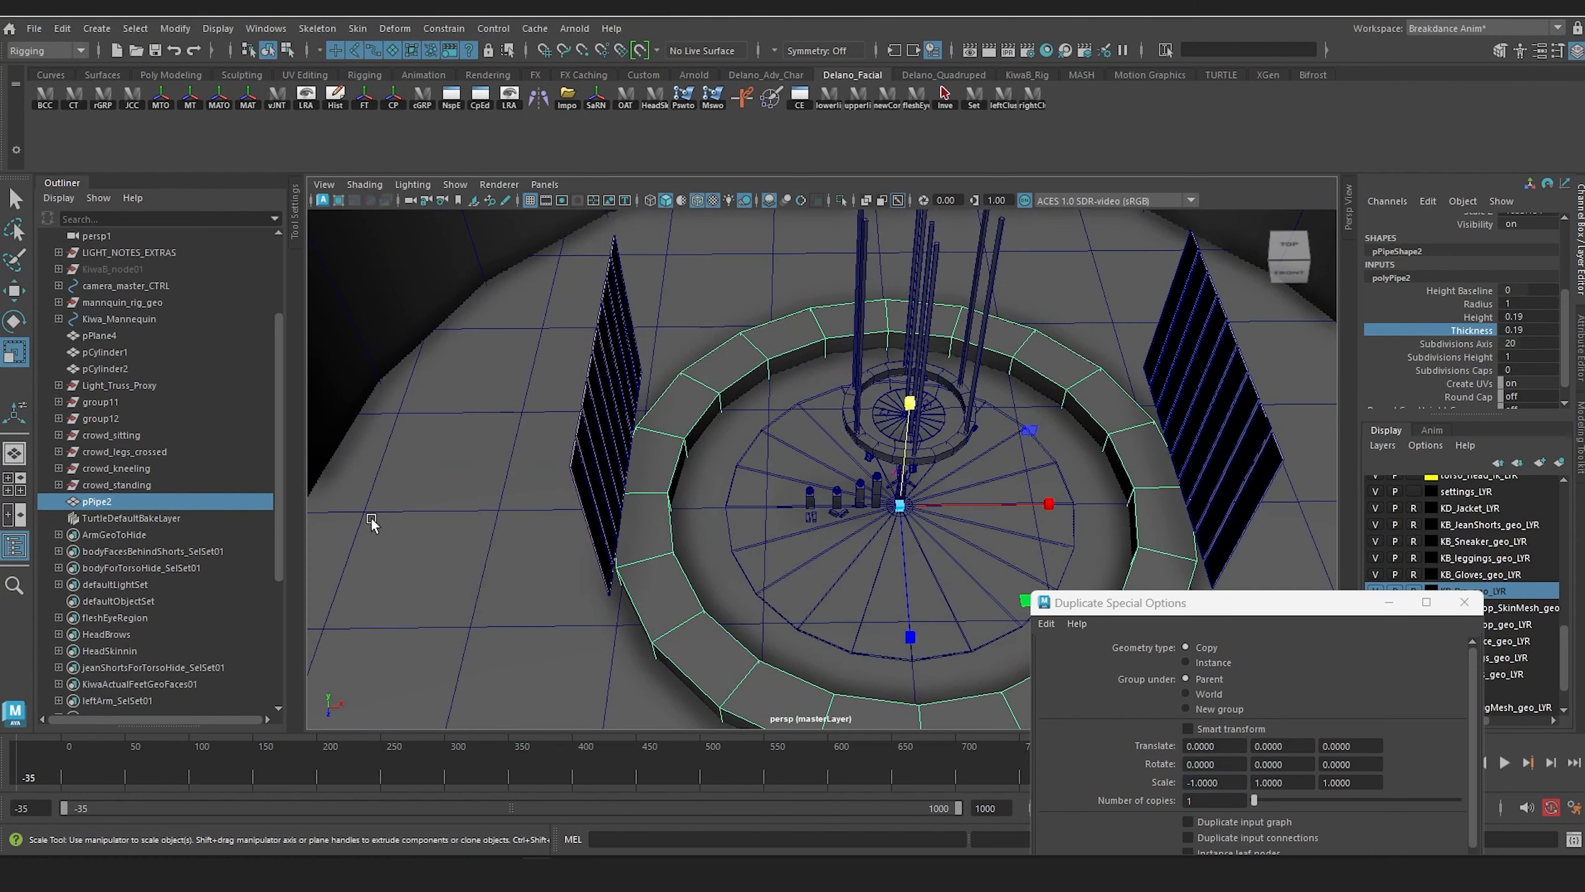
Step: Move all nine panels in group11 outward from the ring, setting their Translate X to -360
left_click_drag(587, 332, 639, 324, "alt")
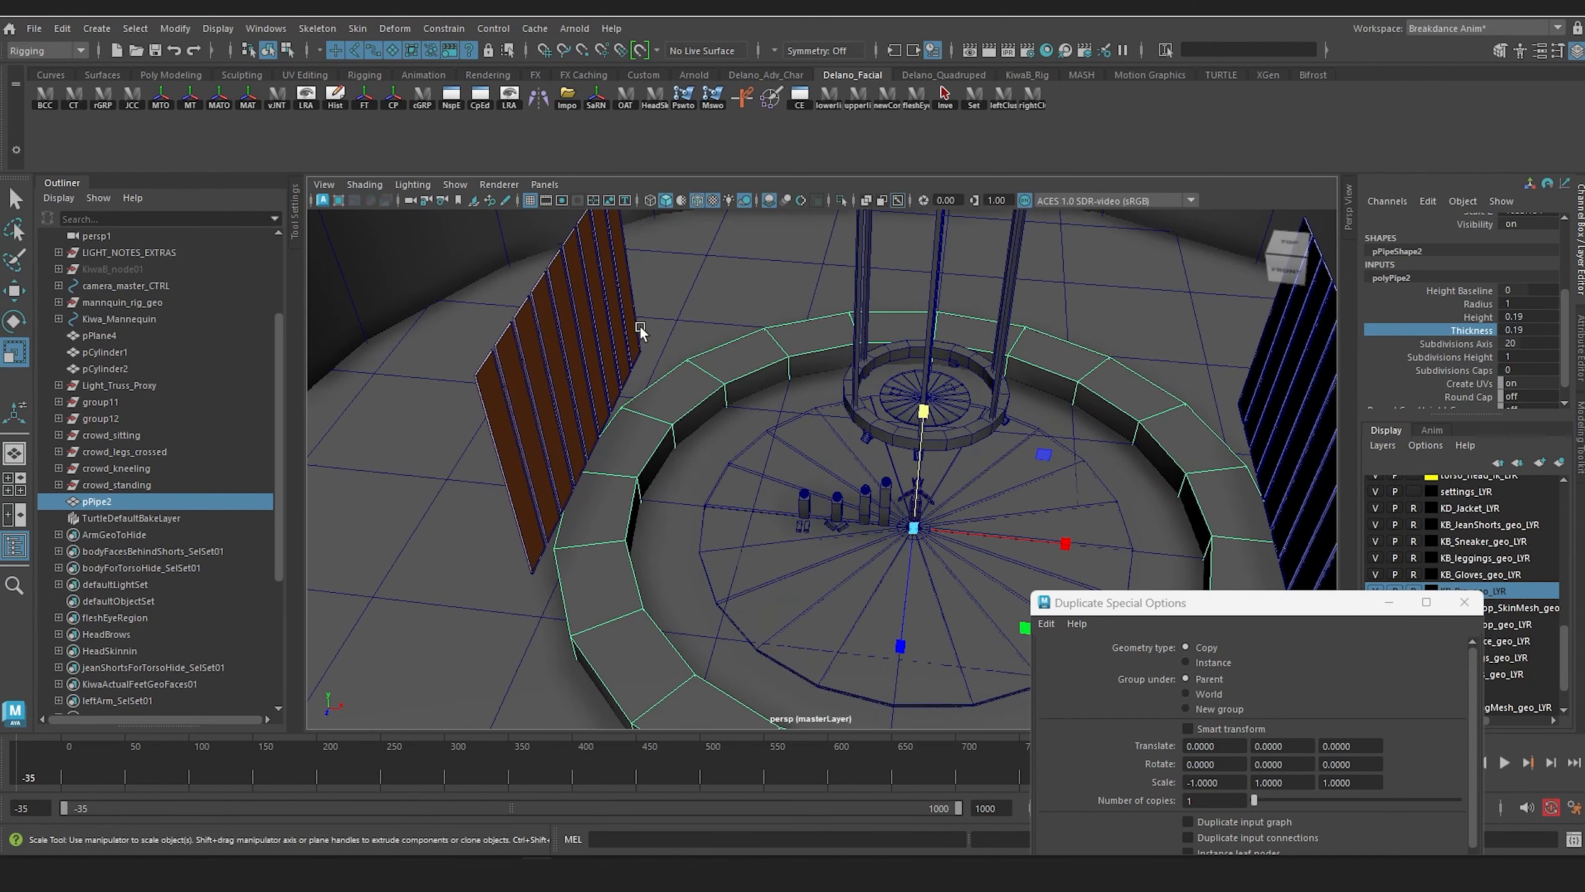
left_click(622, 259)
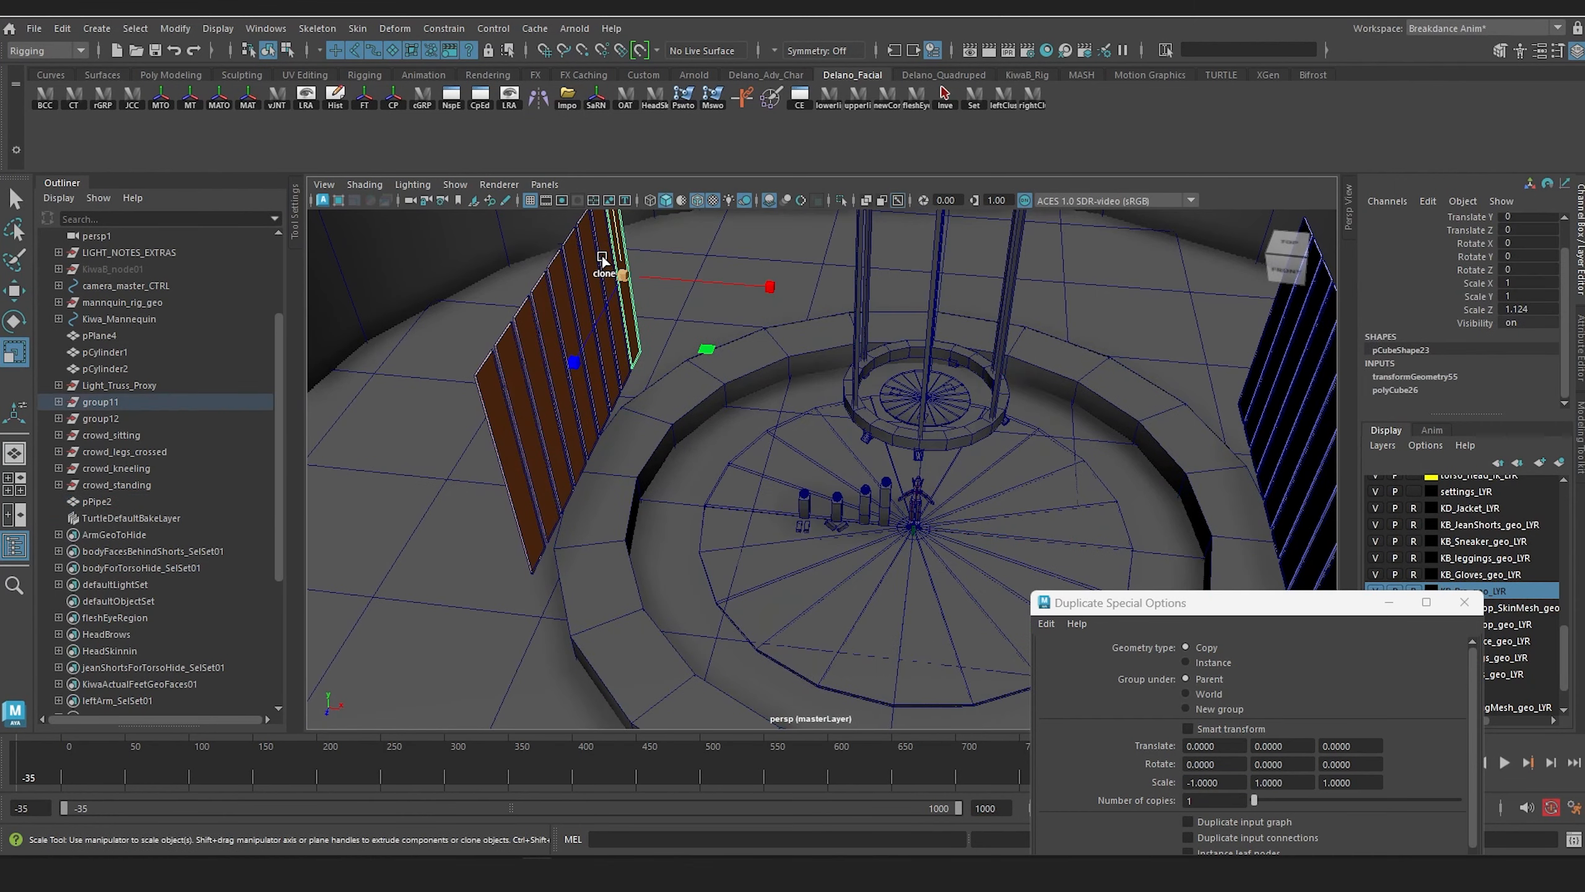
left_click(603, 256, "shift")
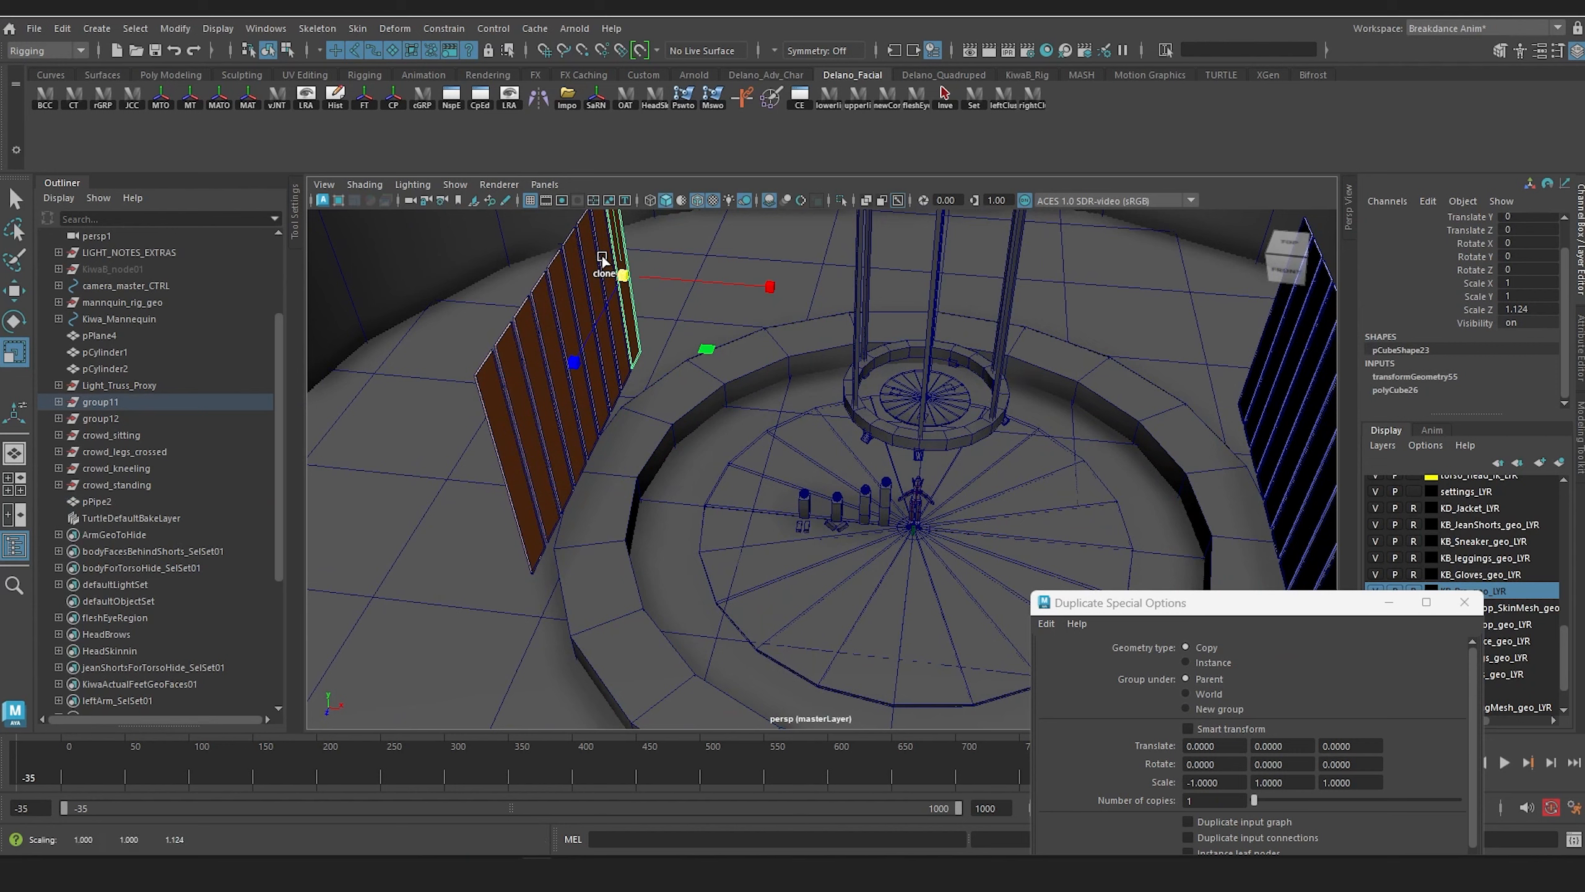
left_click(59, 402)
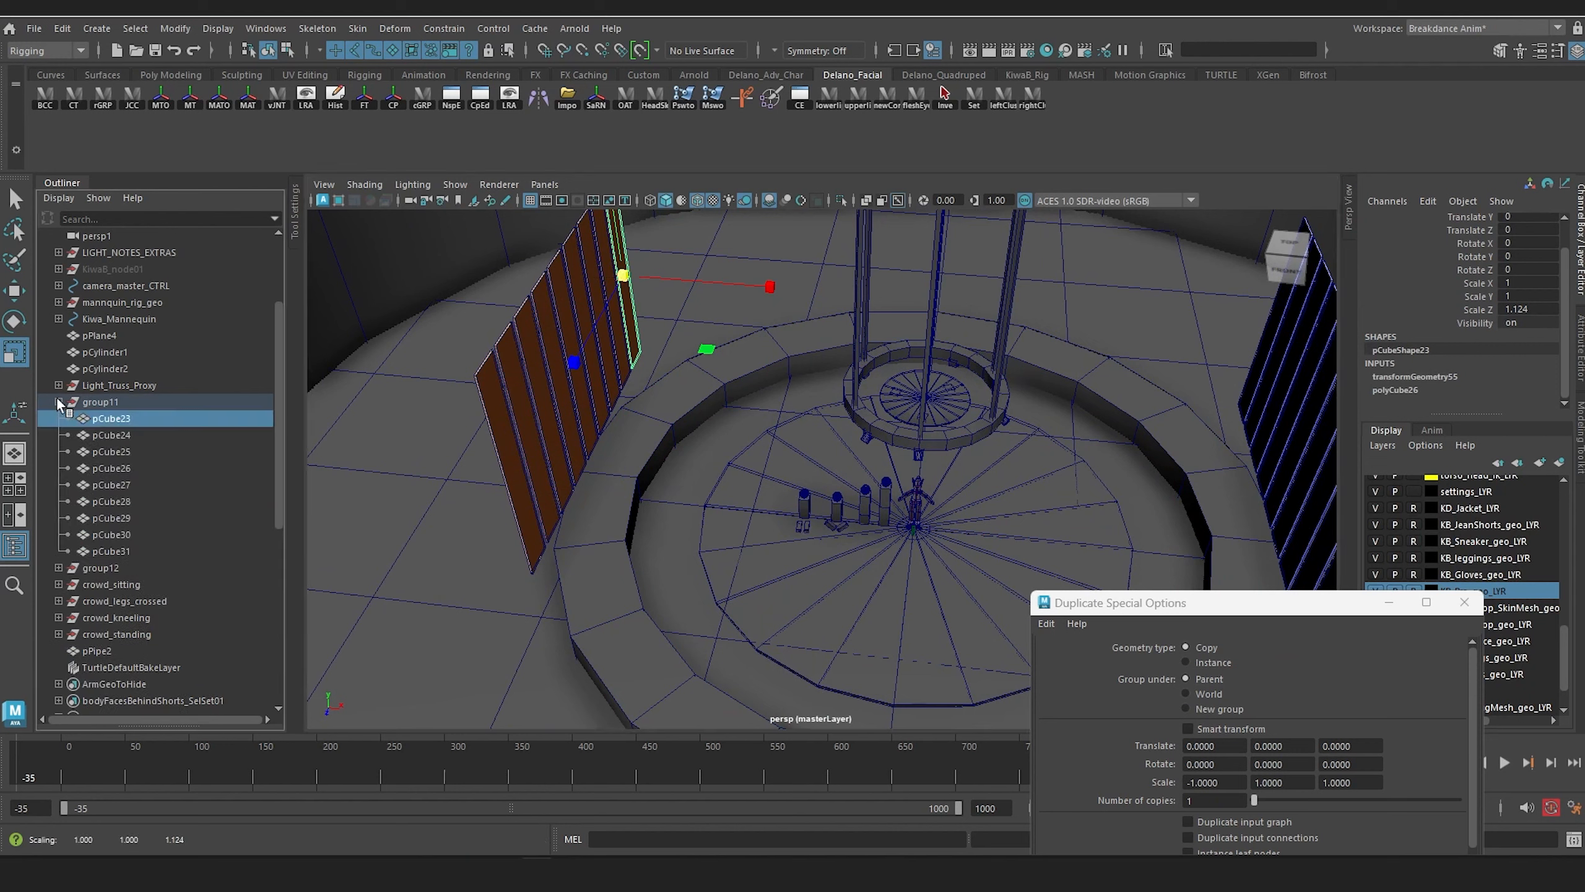
left_click(112, 551, "shift")
key("w")
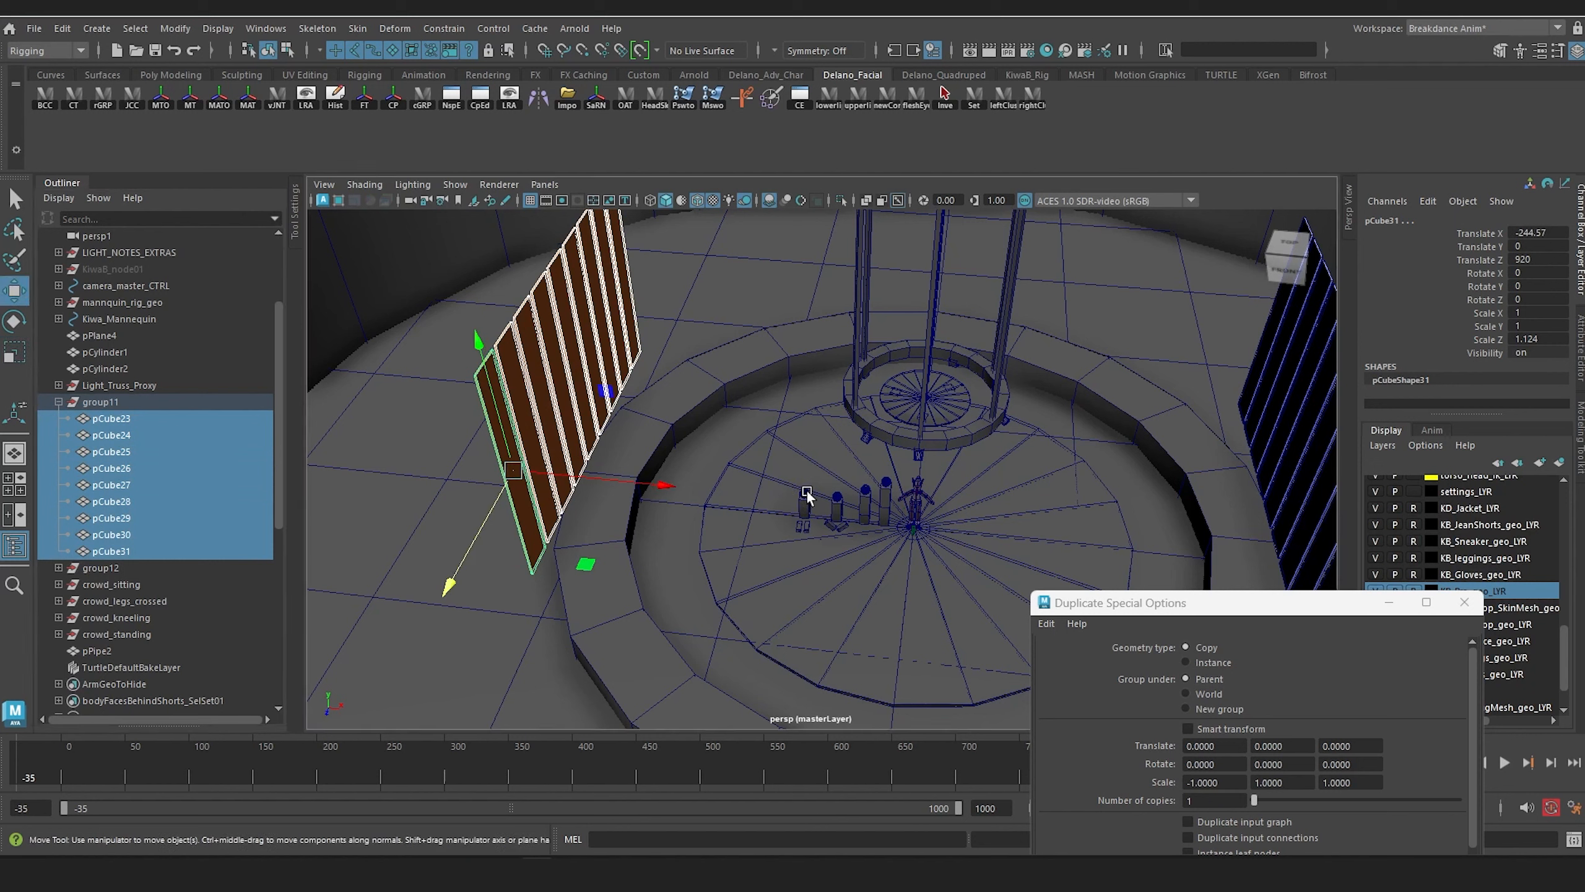
left_click_drag(660, 486, 662, 491)
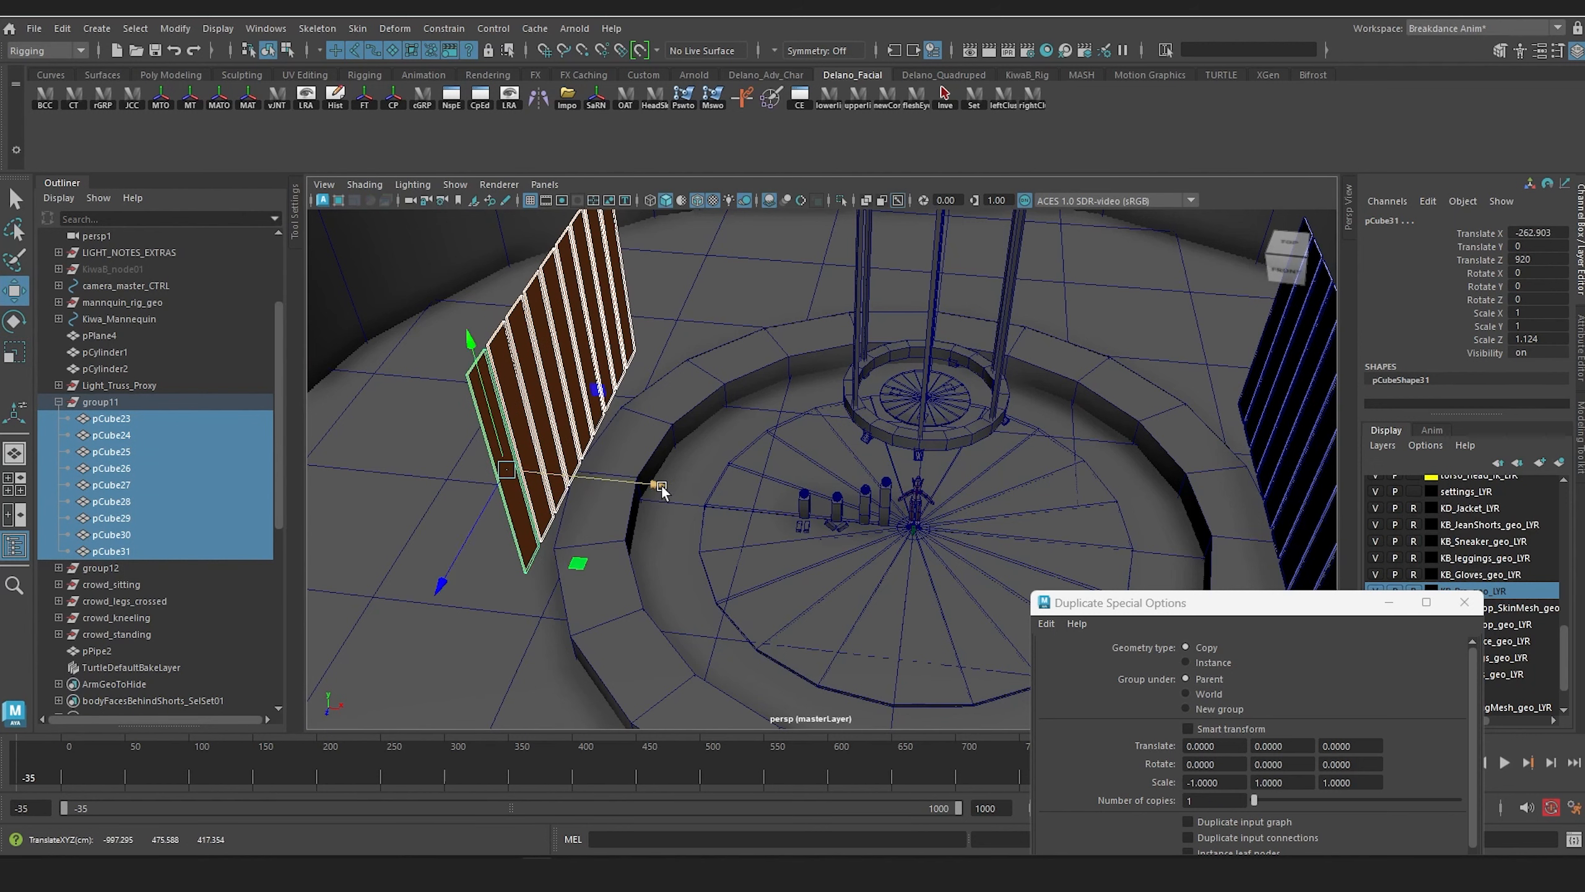
key("ctrl+z")
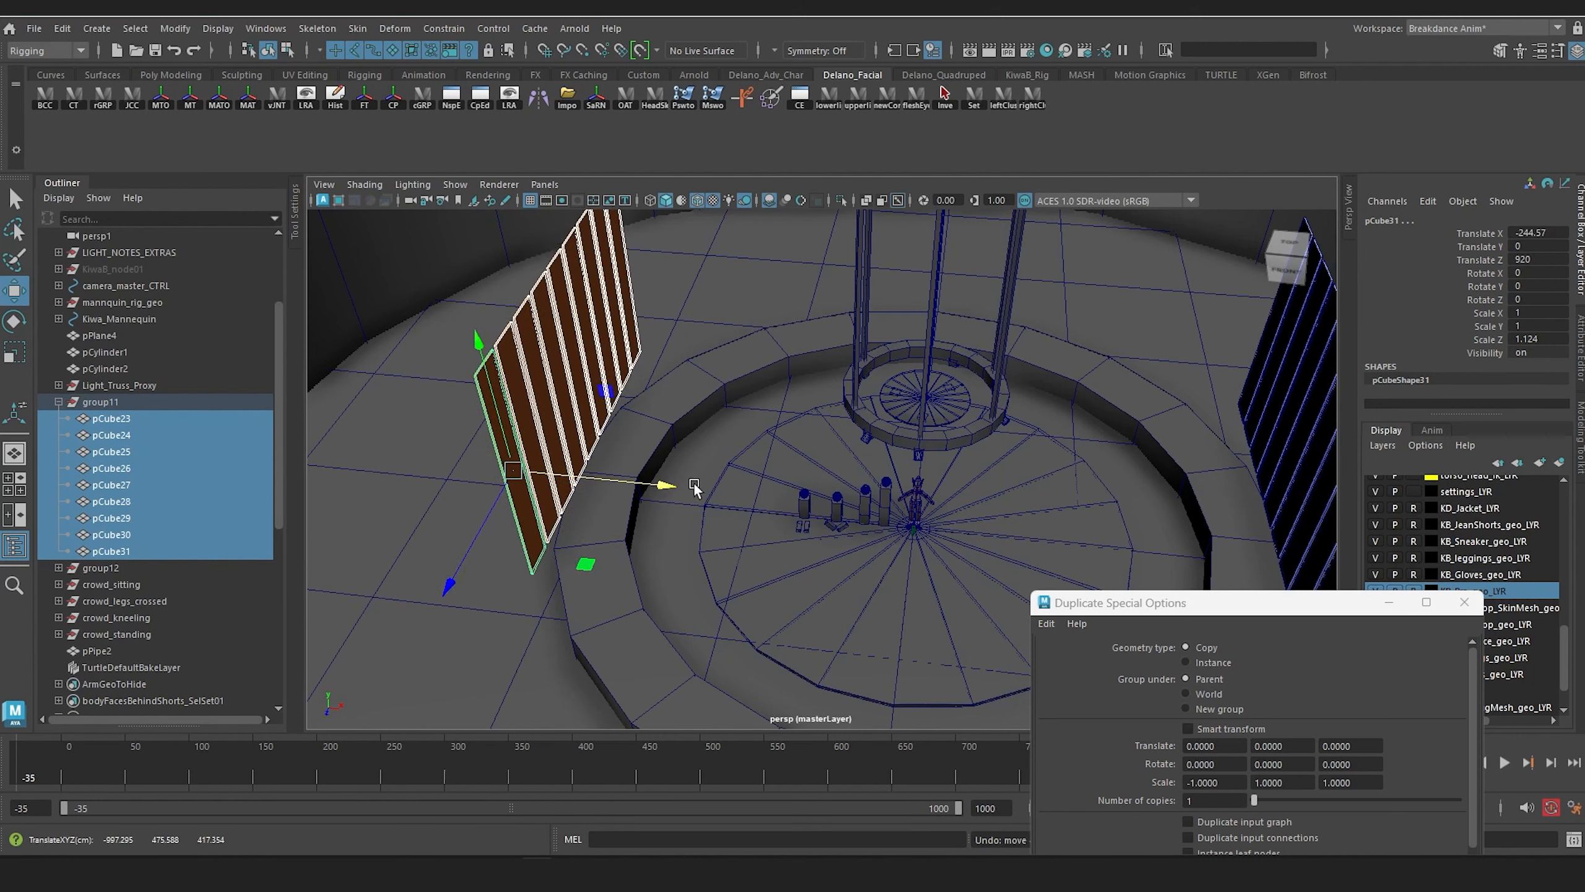
left_click_drag(672, 481, 626, 487)
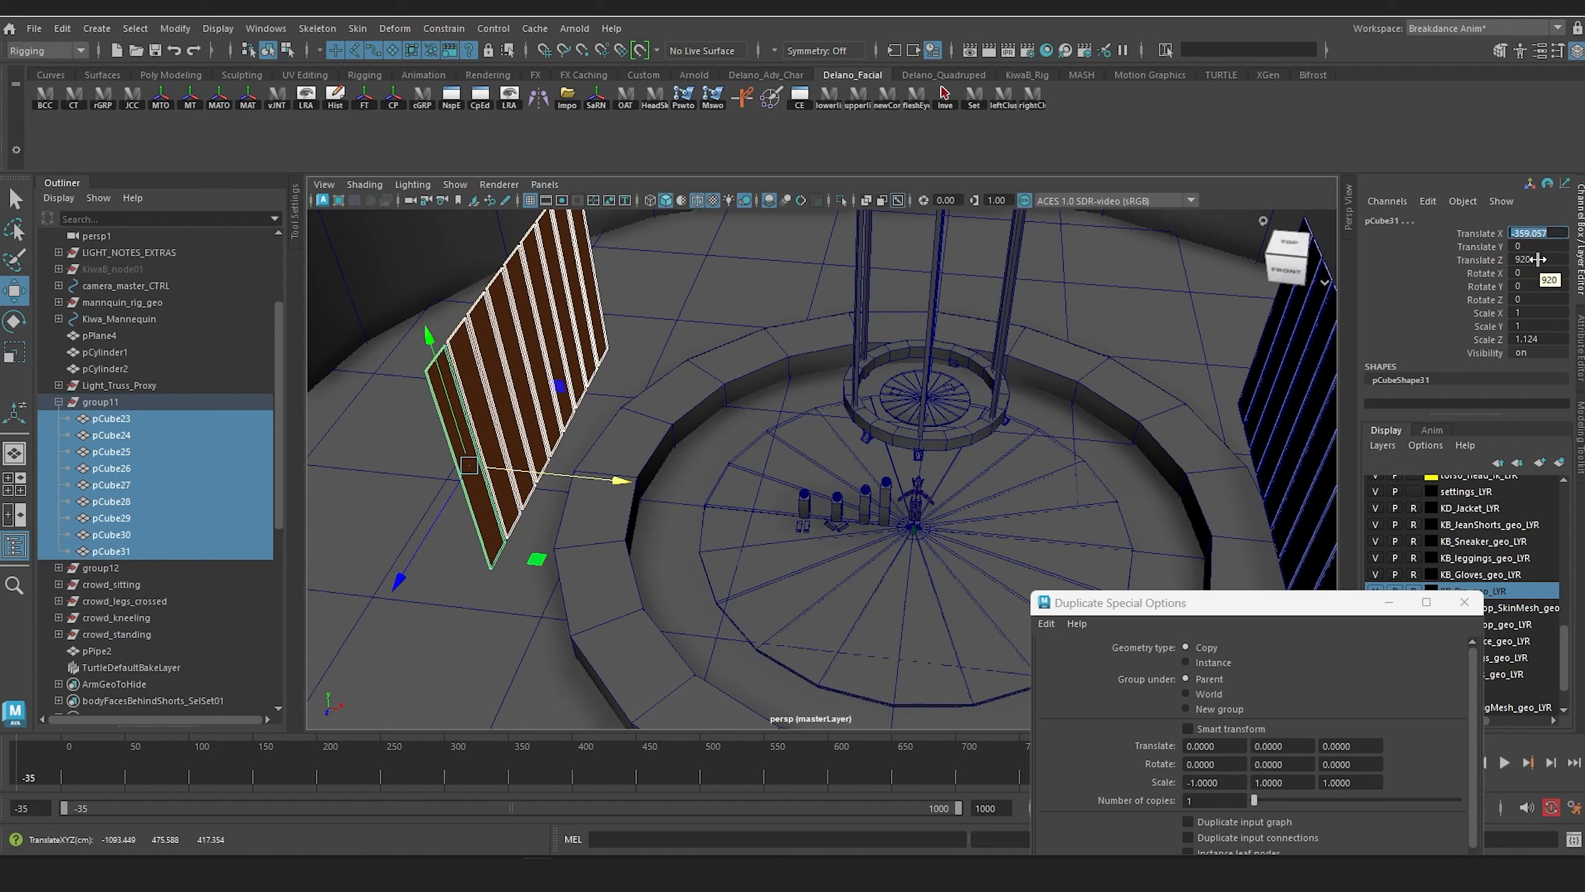
type("-360")
key("Return")
Step: Move the nine matching panels in group12 outward on the opposite side, with Translate X set to -360
left_click_drag(998, 524, 871, 486, "alt")
left_click(60, 568)
left_click(112, 584)
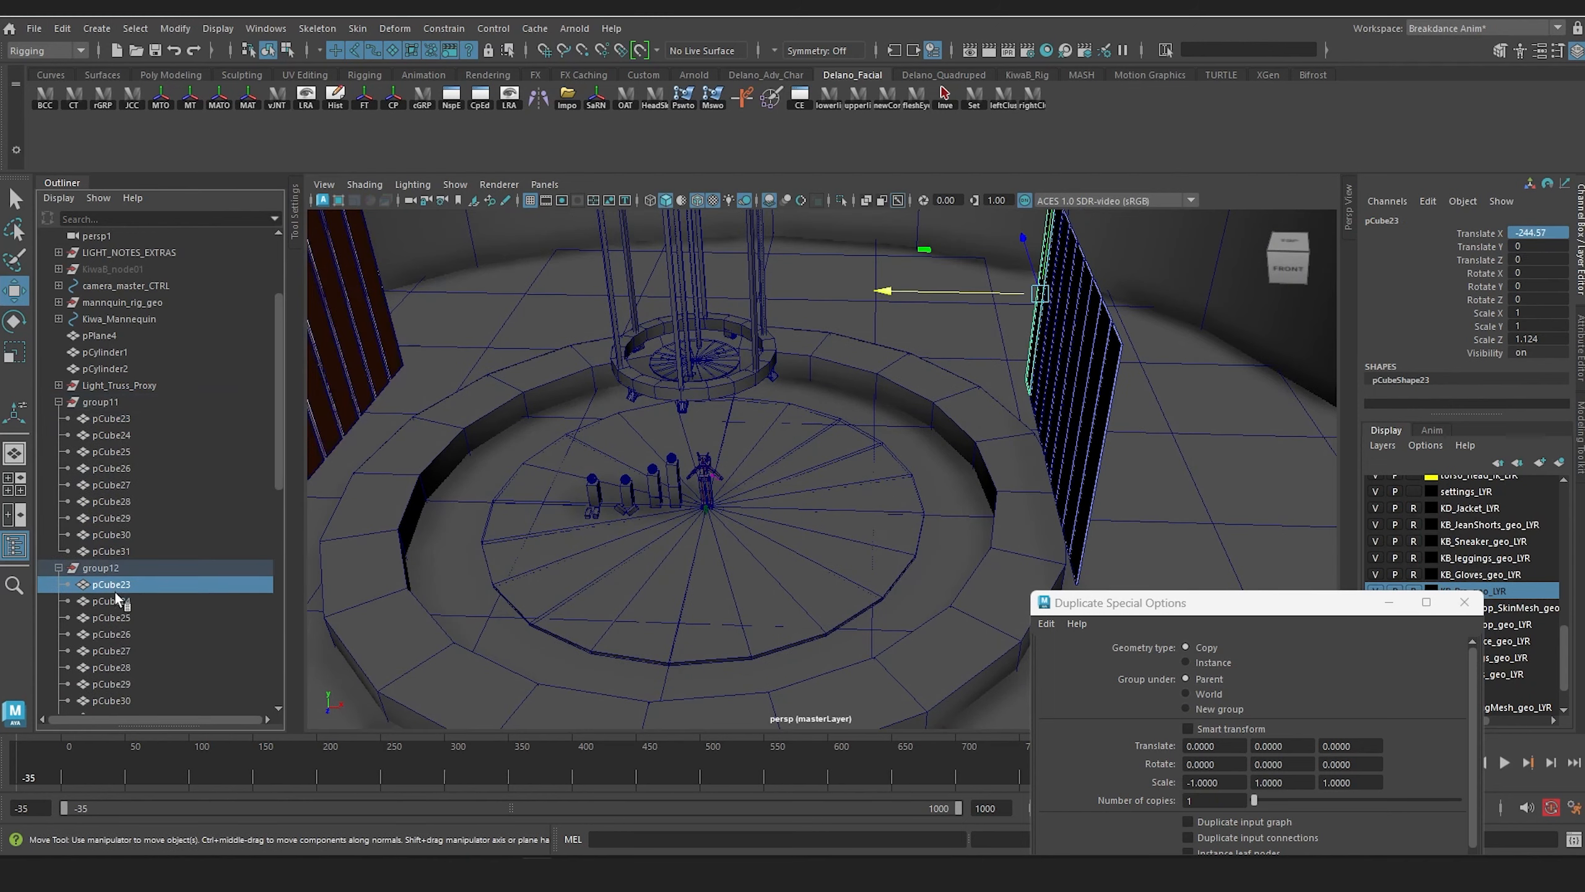
scroll(119, 583, "down", 3)
left_click(122, 584, "shift")
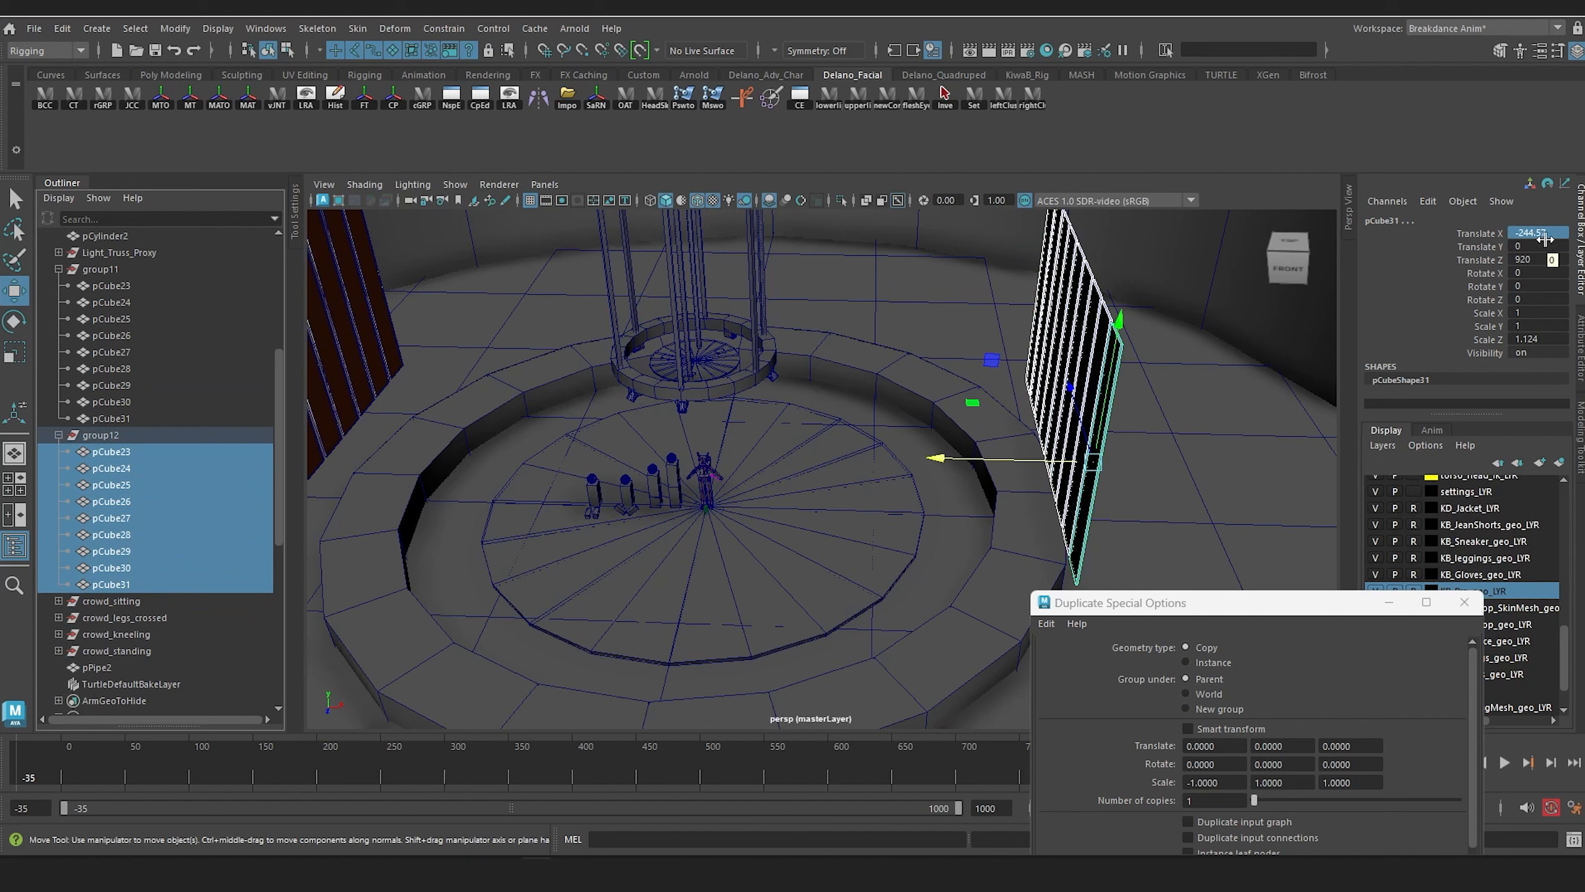
left_click_drag(936, 459, 966, 465)
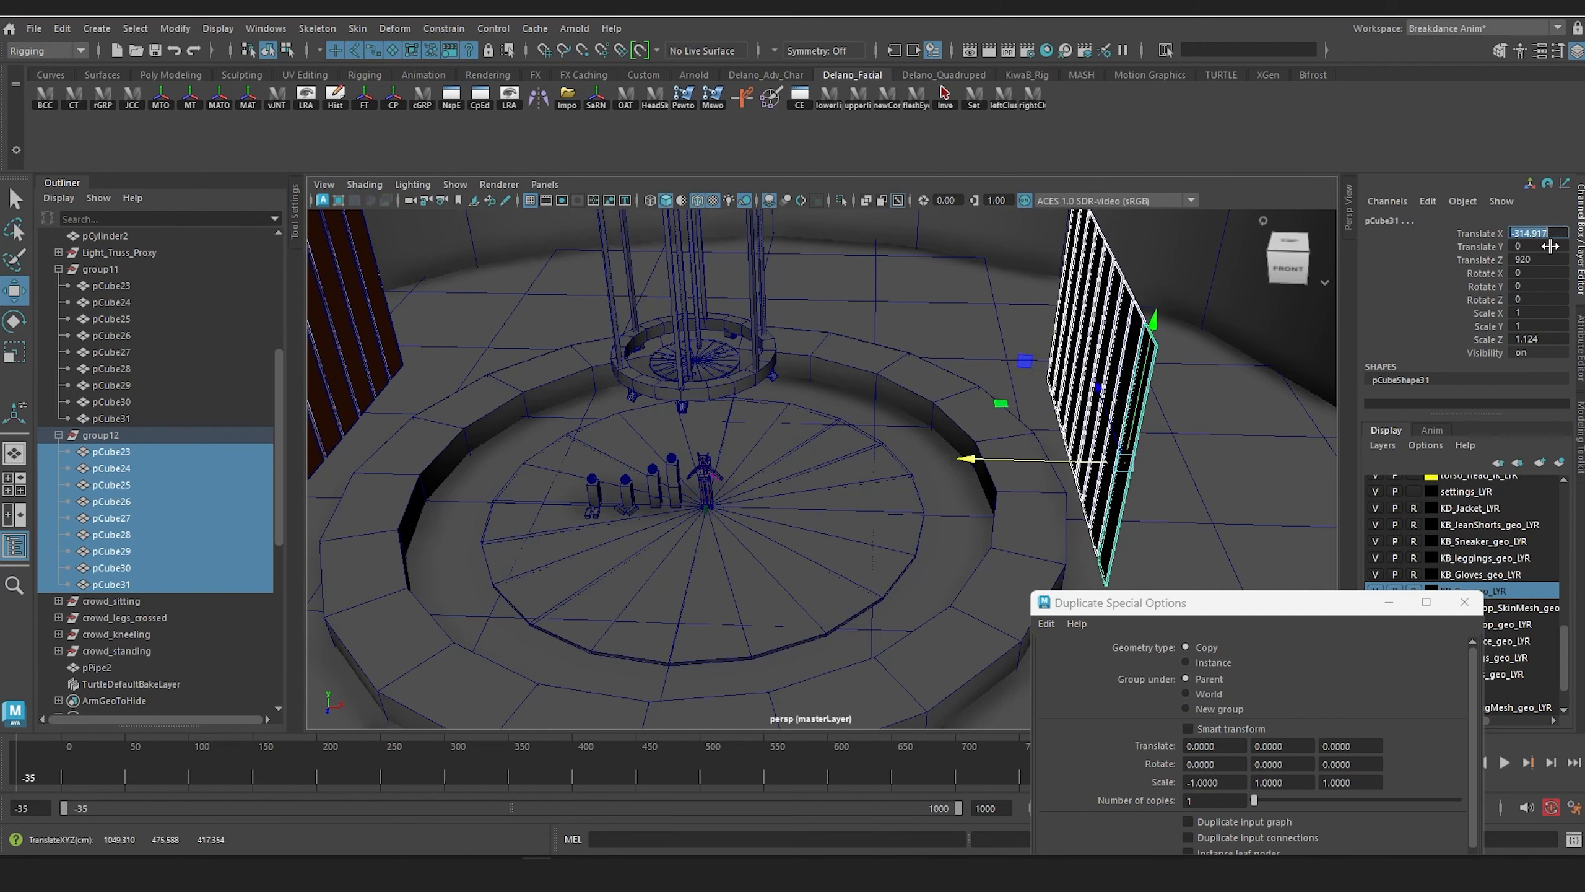
type("-360")
key("Return")
Step: Examine the proxy spectators' size against the rigged figure, the raised ring, and the panels from several angles
mouse_move(904, 440)
left_mouse_down("alt")
mouse_move(831, 420)
mouse_move(809, 434)
mouse_move(906, 416)
left_mouse_up("alt")
middle_click_drag(906, 415, 1019, 382, "alt")
scroll(793, 418, "up", 5)
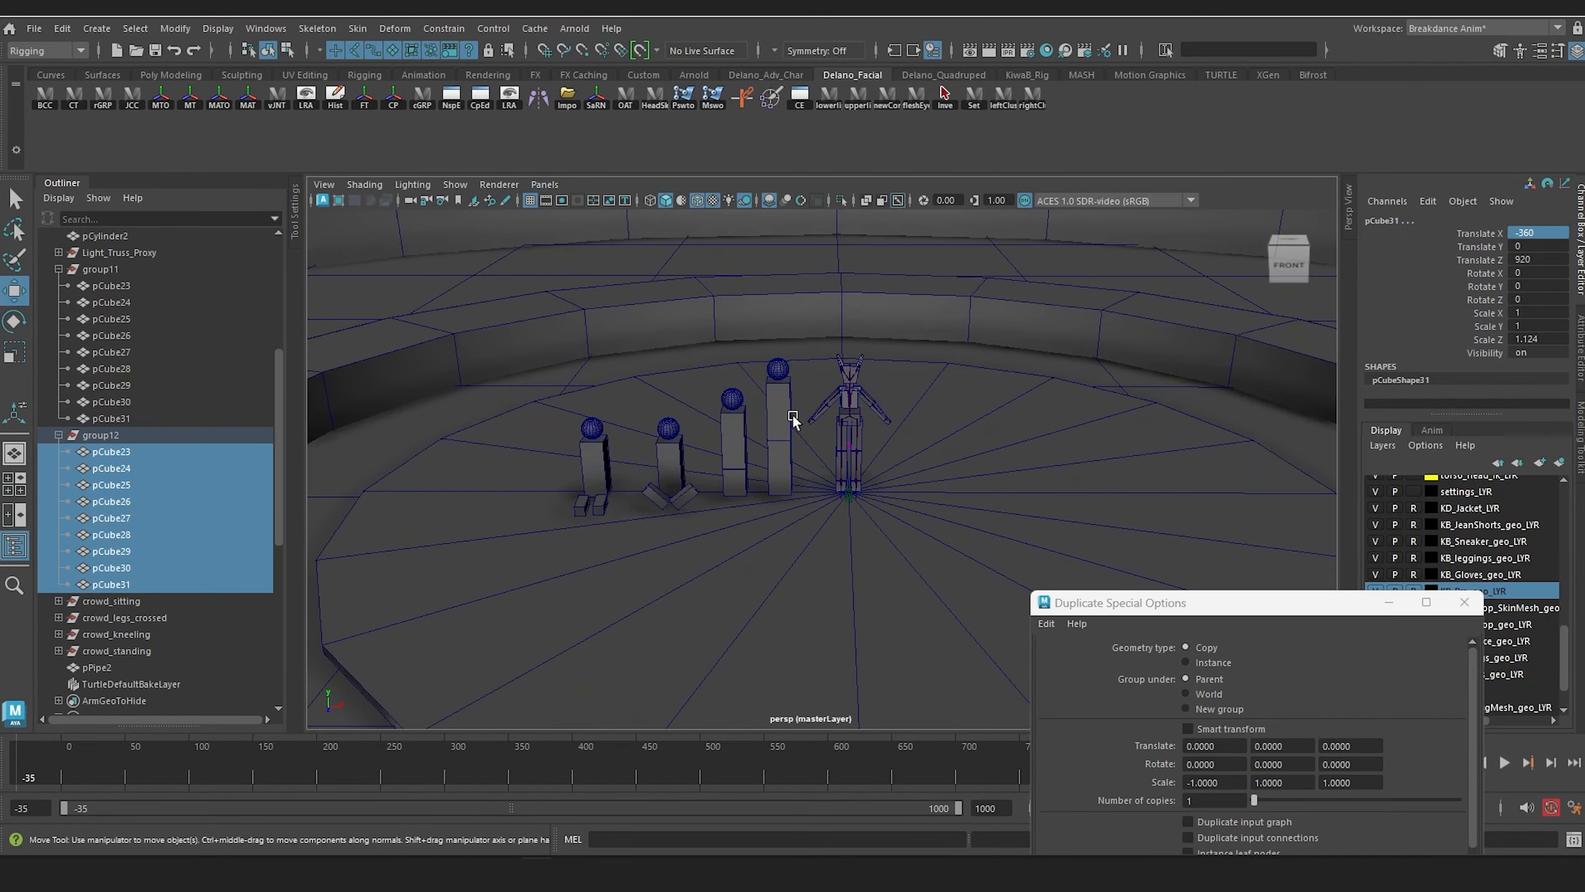
left_click_drag(794, 418, 951, 392, "alt")
middle_click_drag(954, 384, 892, 439, "alt")
left_click_drag(892, 436, 853, 353, "alt")
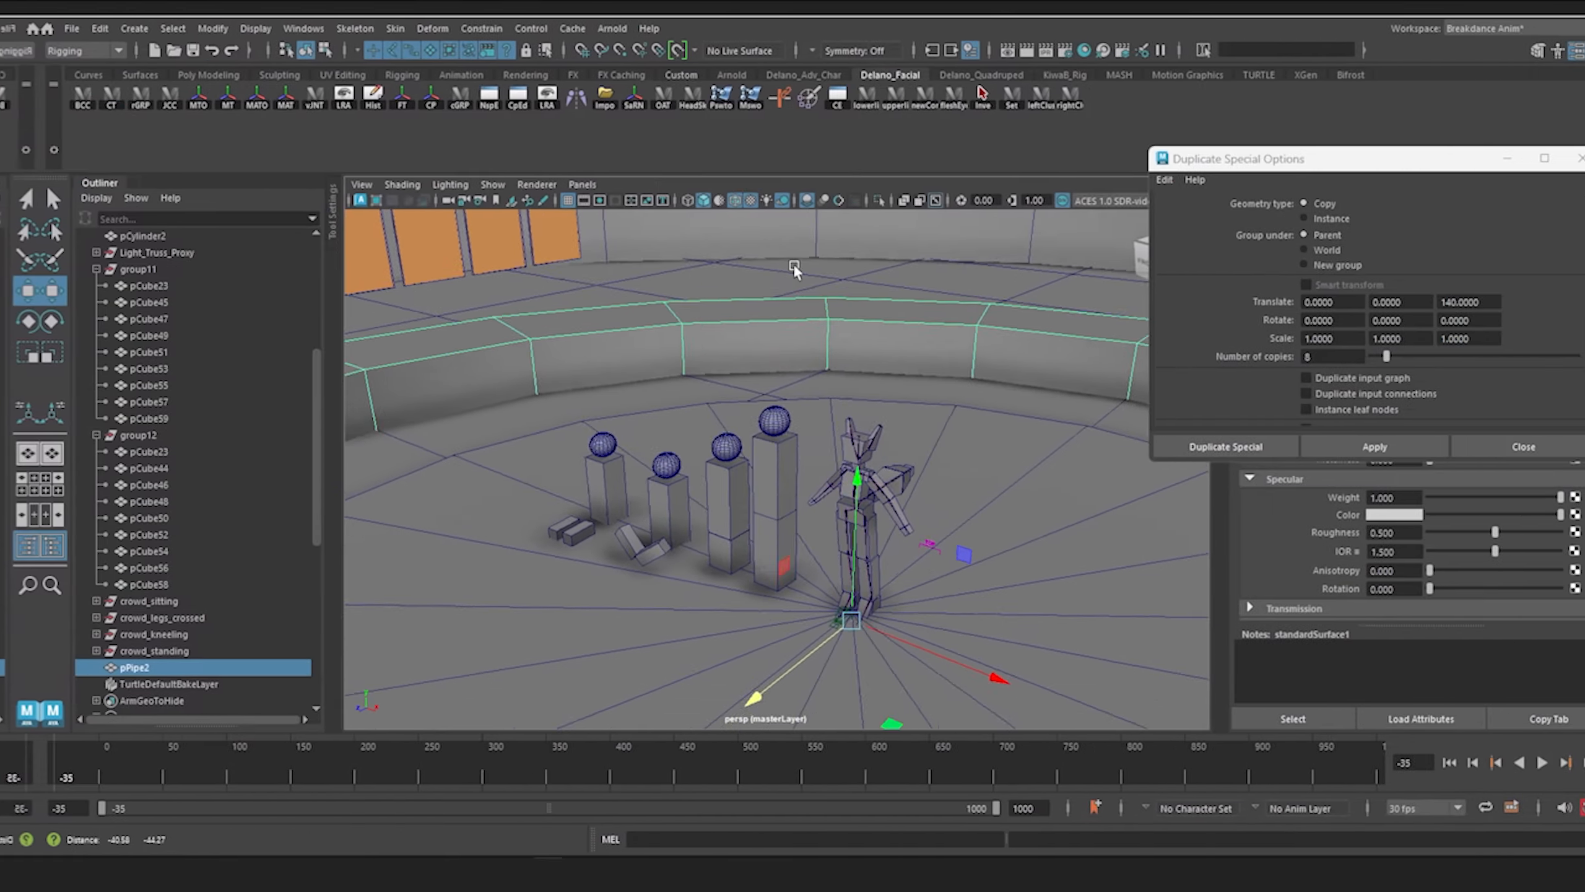
left_click_drag(794, 269, 687, 330, "alt")
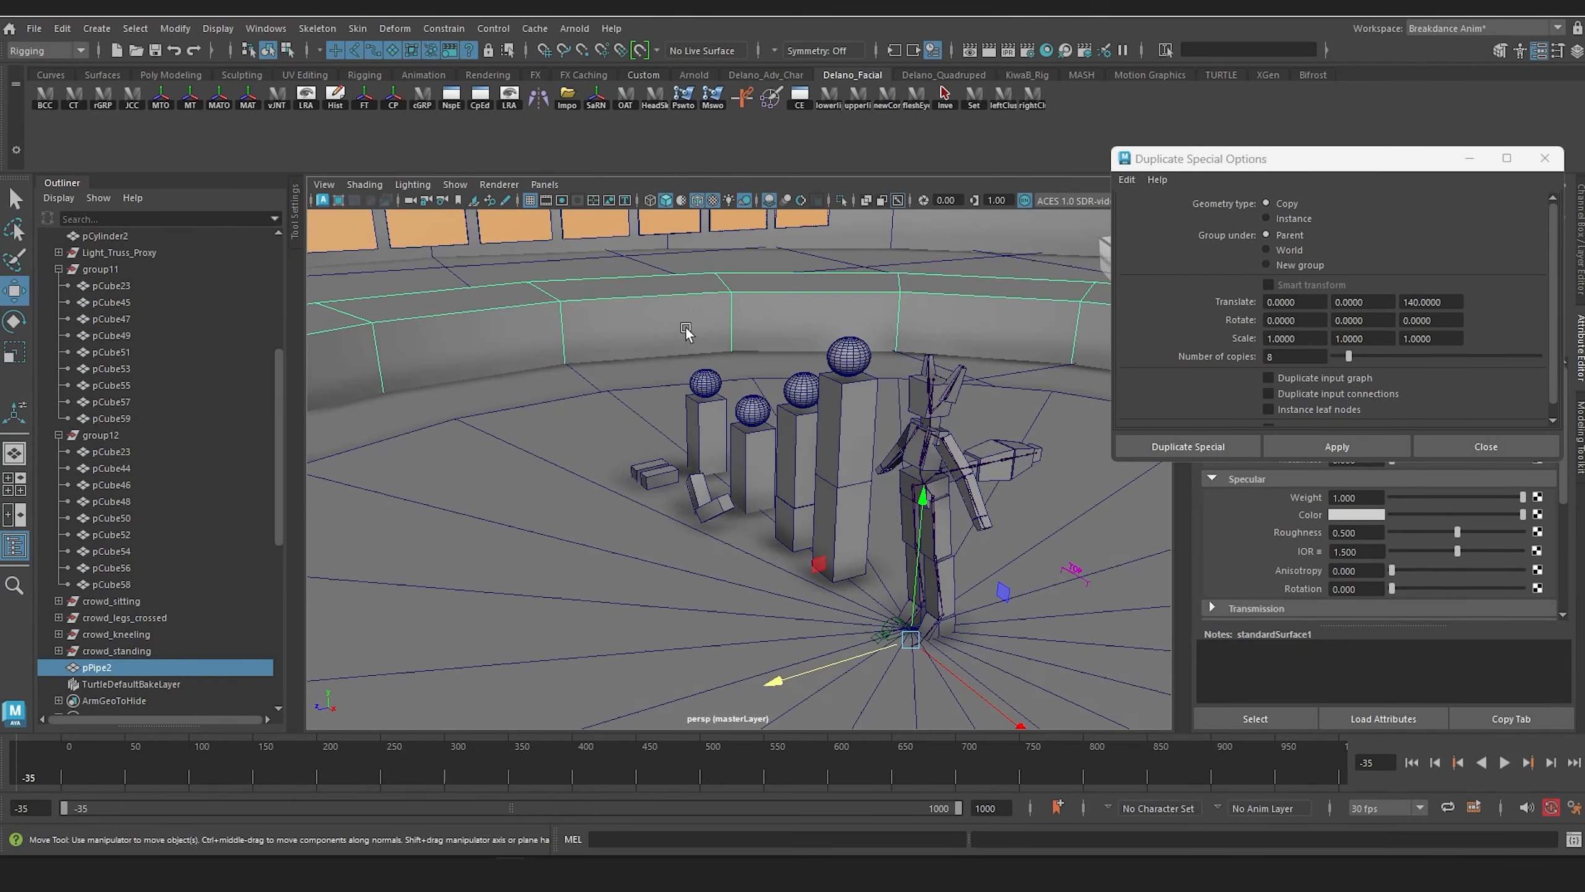
mouse_move(688, 330)
middle_mouse_down("alt")
mouse_move(700, 374)
mouse_move(698, 332)
middle_mouse_up("alt")
scroll(697, 346, "down", 3)
left_click_drag(697, 351, 687, 423, "alt")
scroll(687, 425, "down", 4)
middle_click_drag(686, 425, 643, 435, "alt")
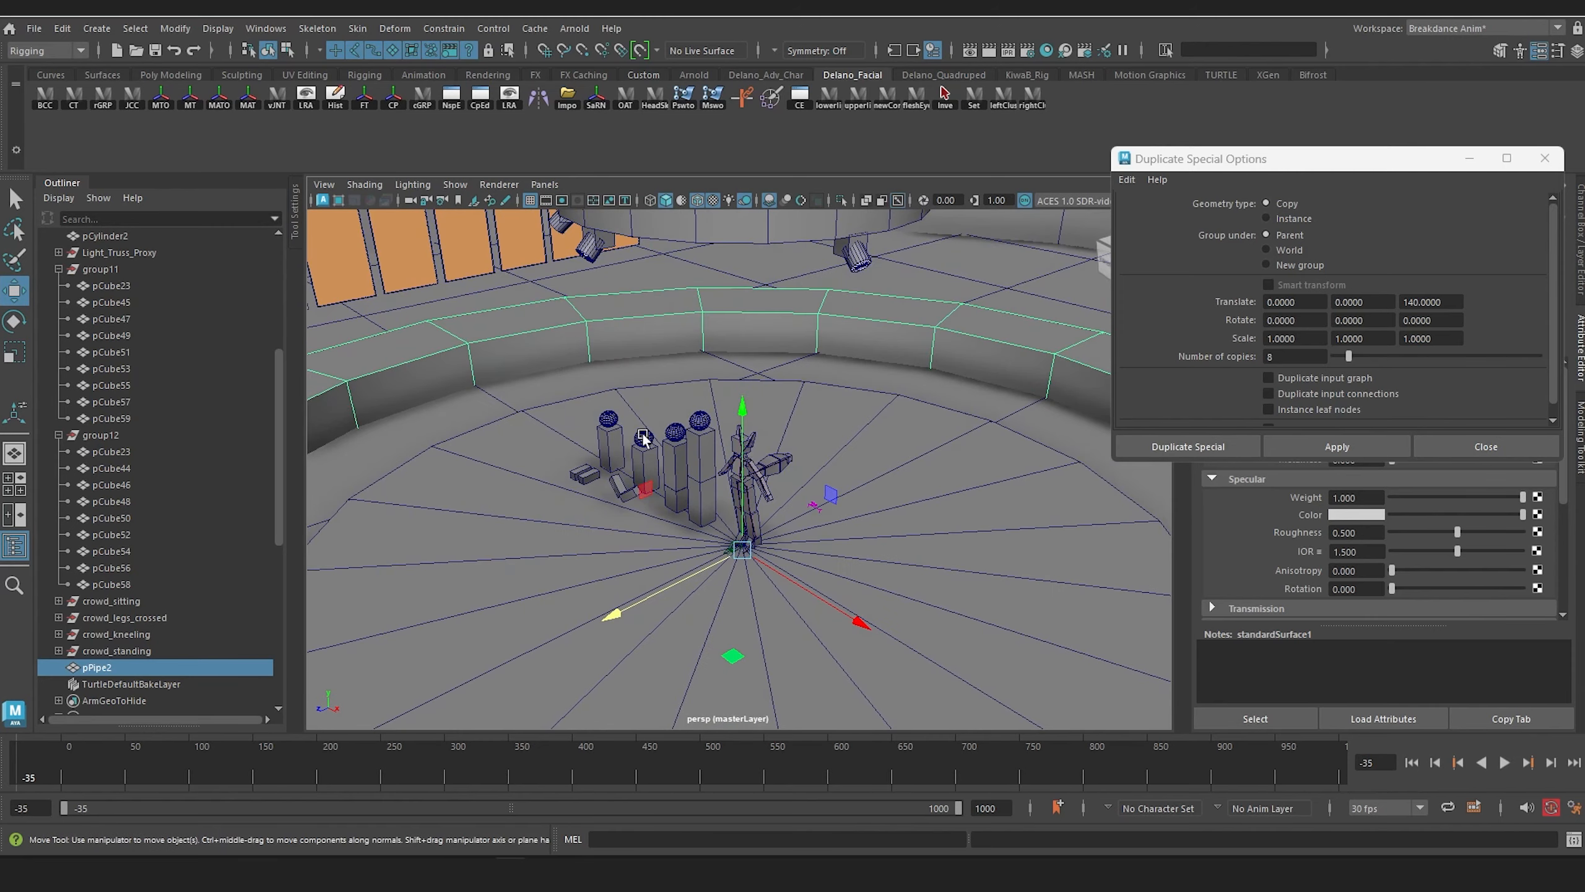
left_click_drag(662, 437, 661, 405, "alt")
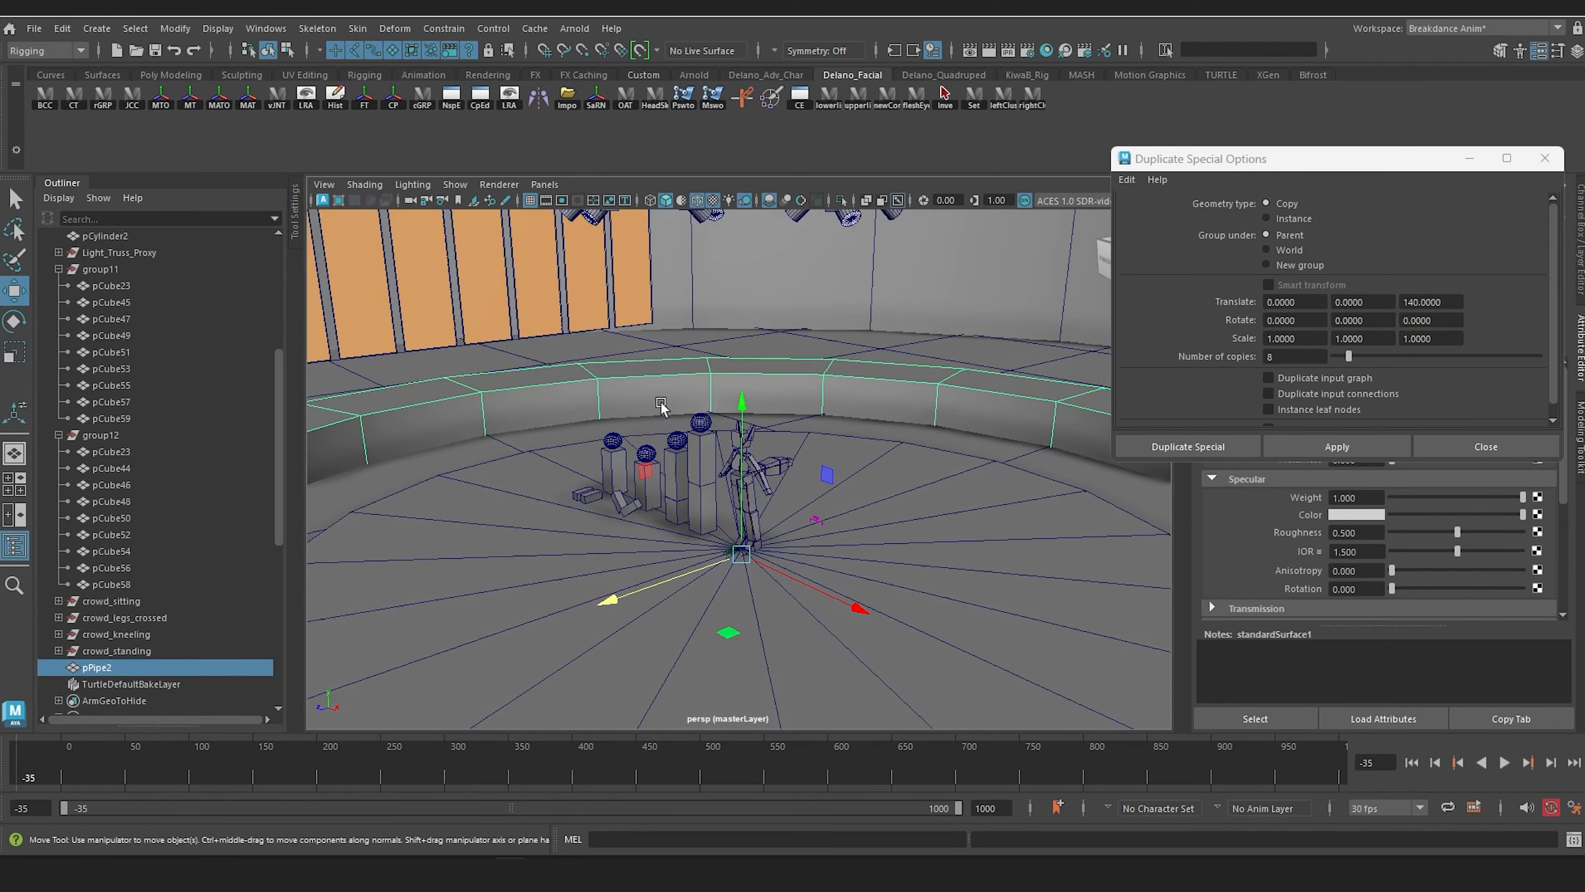
middle_click_drag(661, 406, 651, 338, "alt")
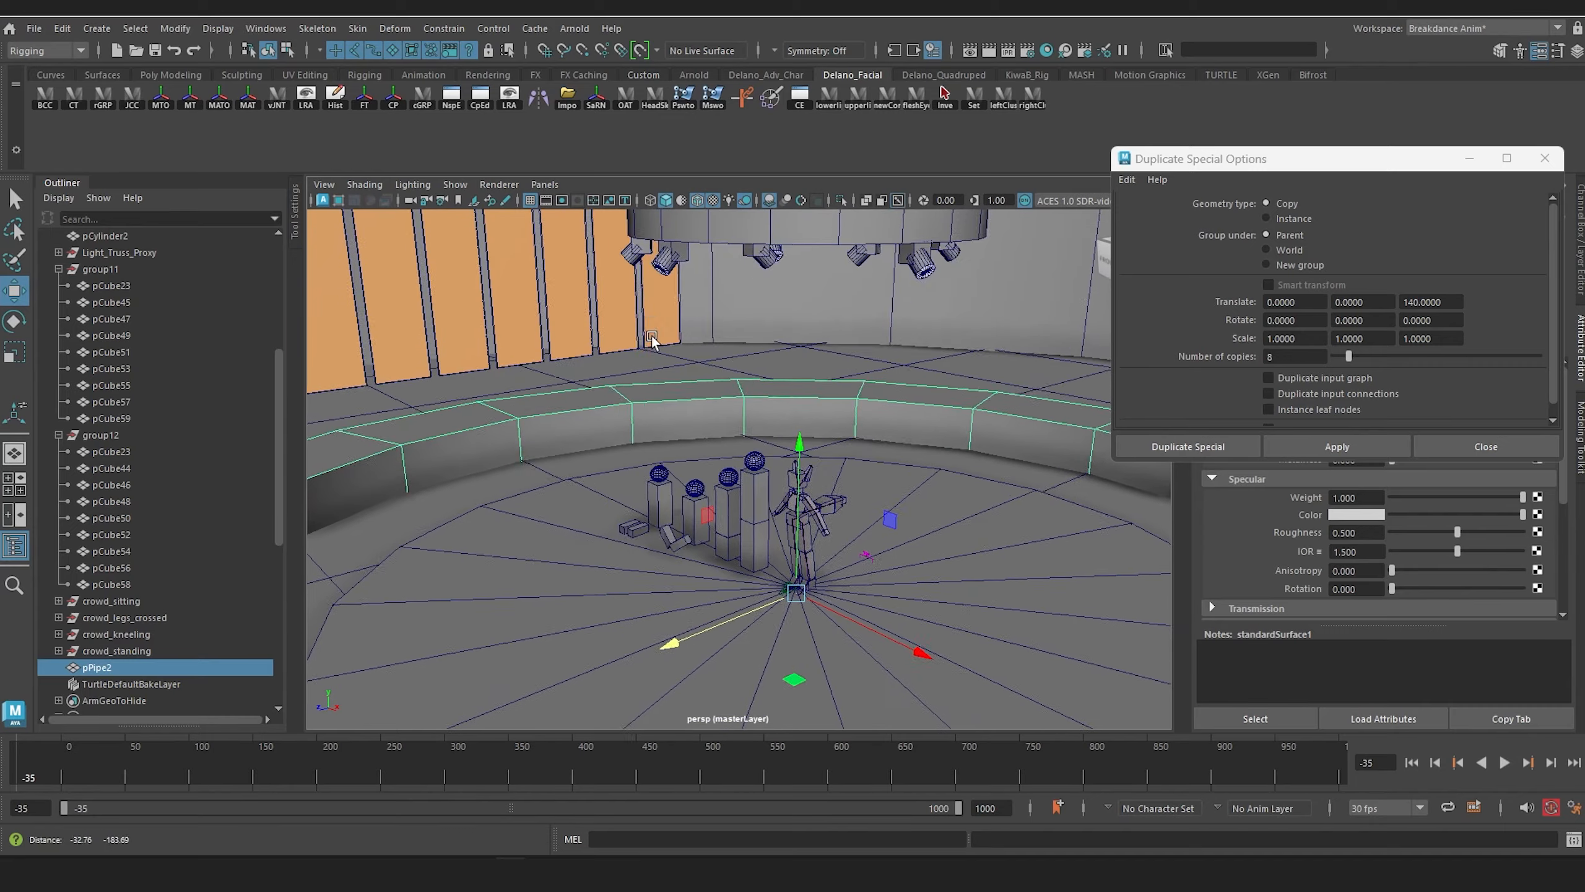
right_click_drag(651, 338, 797, 624, "alt")
middle_click_drag(625, 475, 735, 389, "alt")
scroll(752, 341, "up", 2)
left_click_drag(735, 389, 751, 441, "alt")
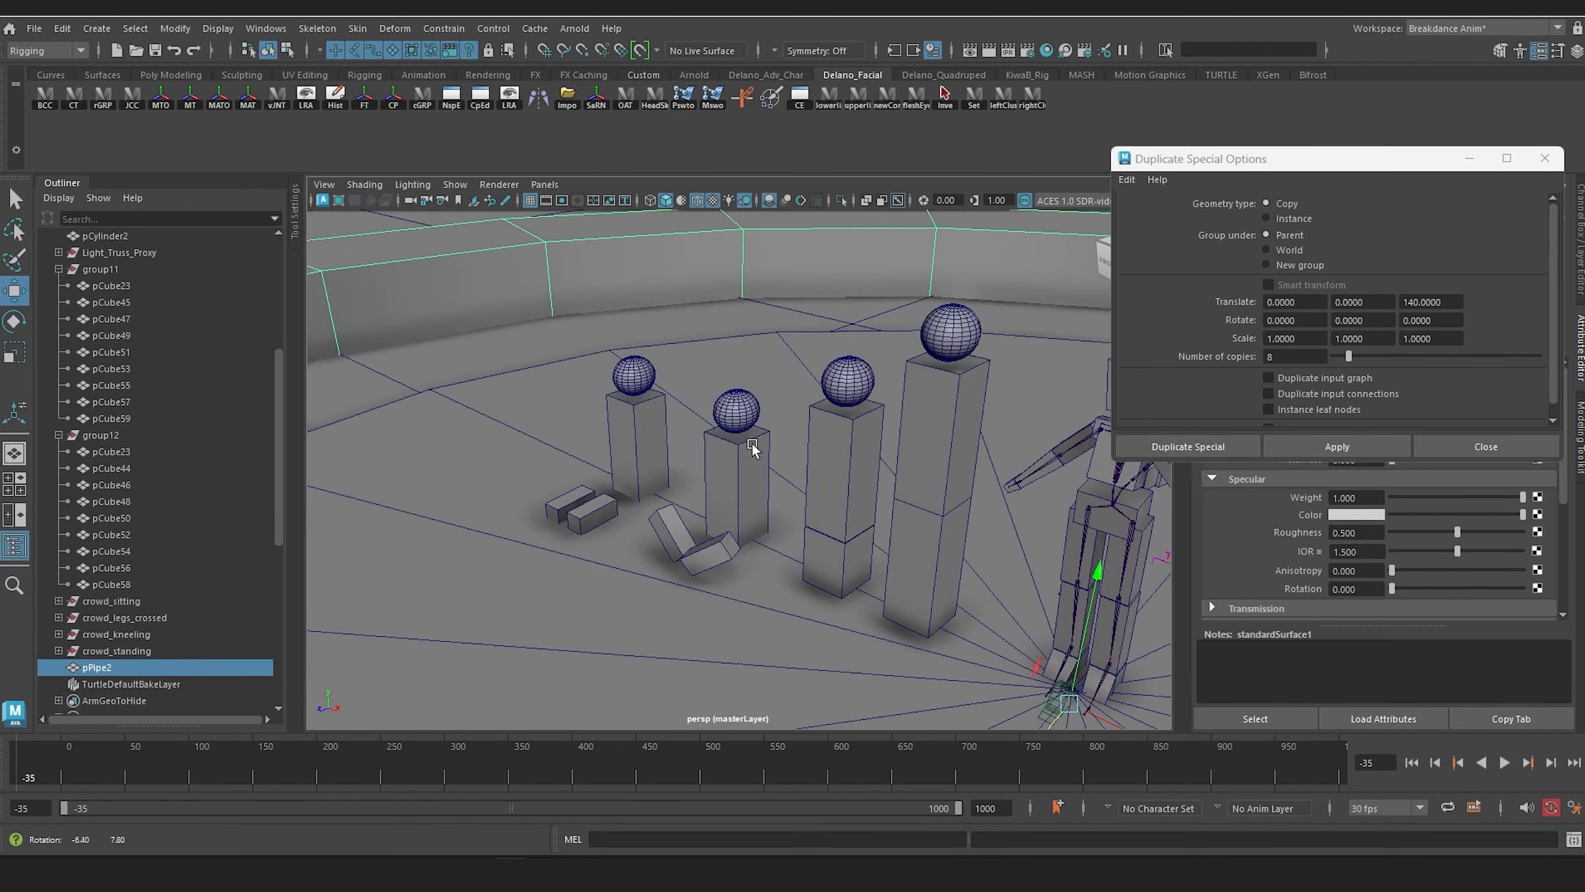
Step: Center the pivots of the crowd_sitting, crowd_legs_crossed, crowd_kneeling, and crowd_standing groups
left_click(129, 602)
key("f")
scroll(541, 488, "down", 3)
left_click_drag(541, 488, 619, 507, "alt")
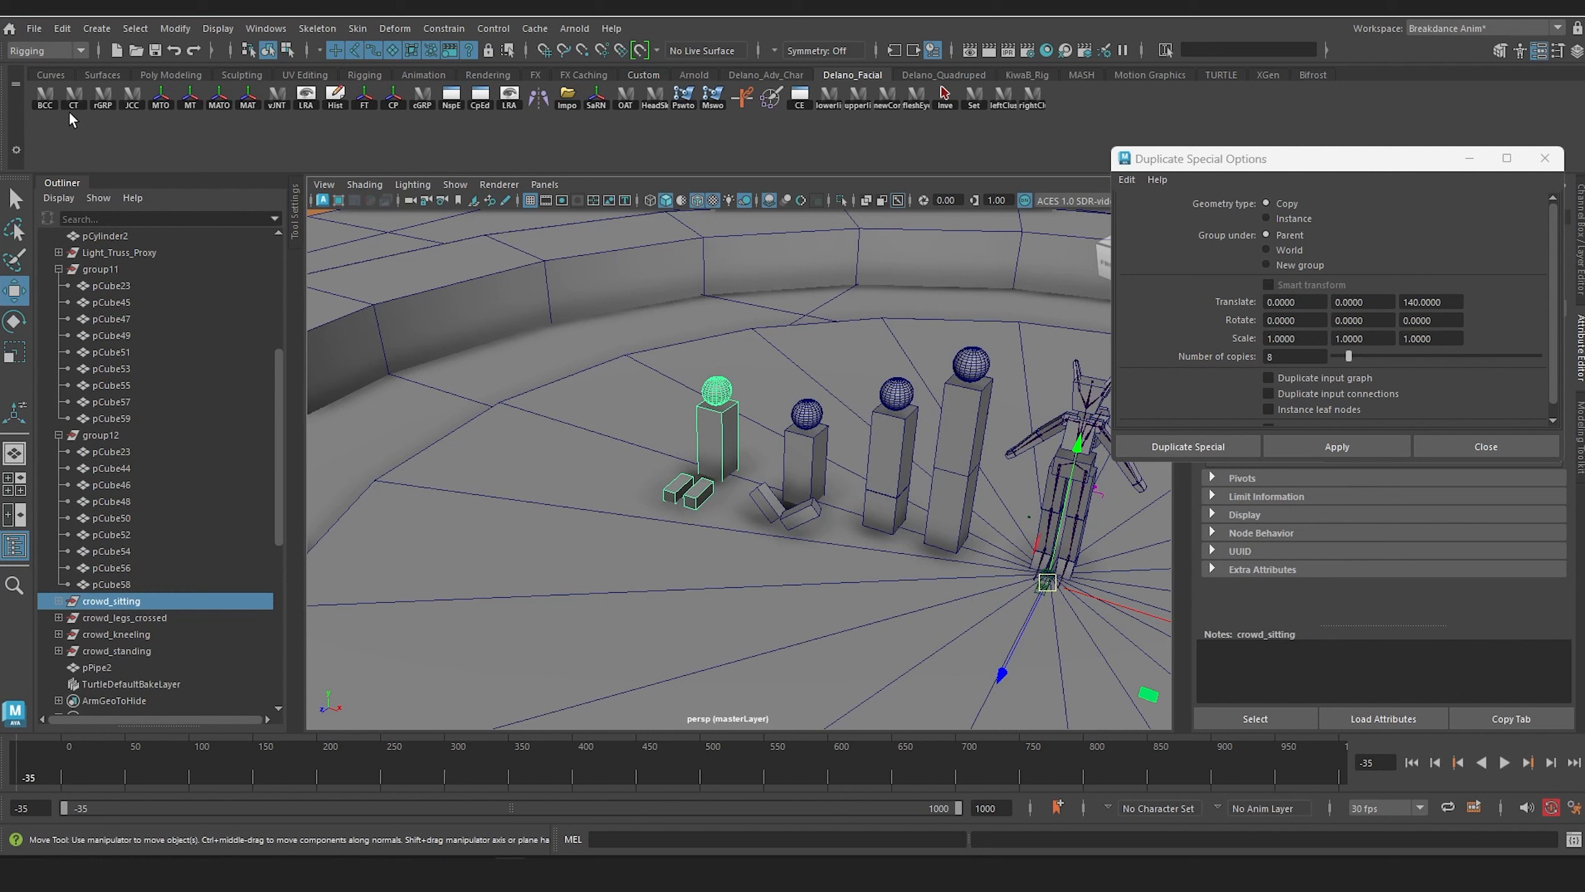
left_click(174, 28)
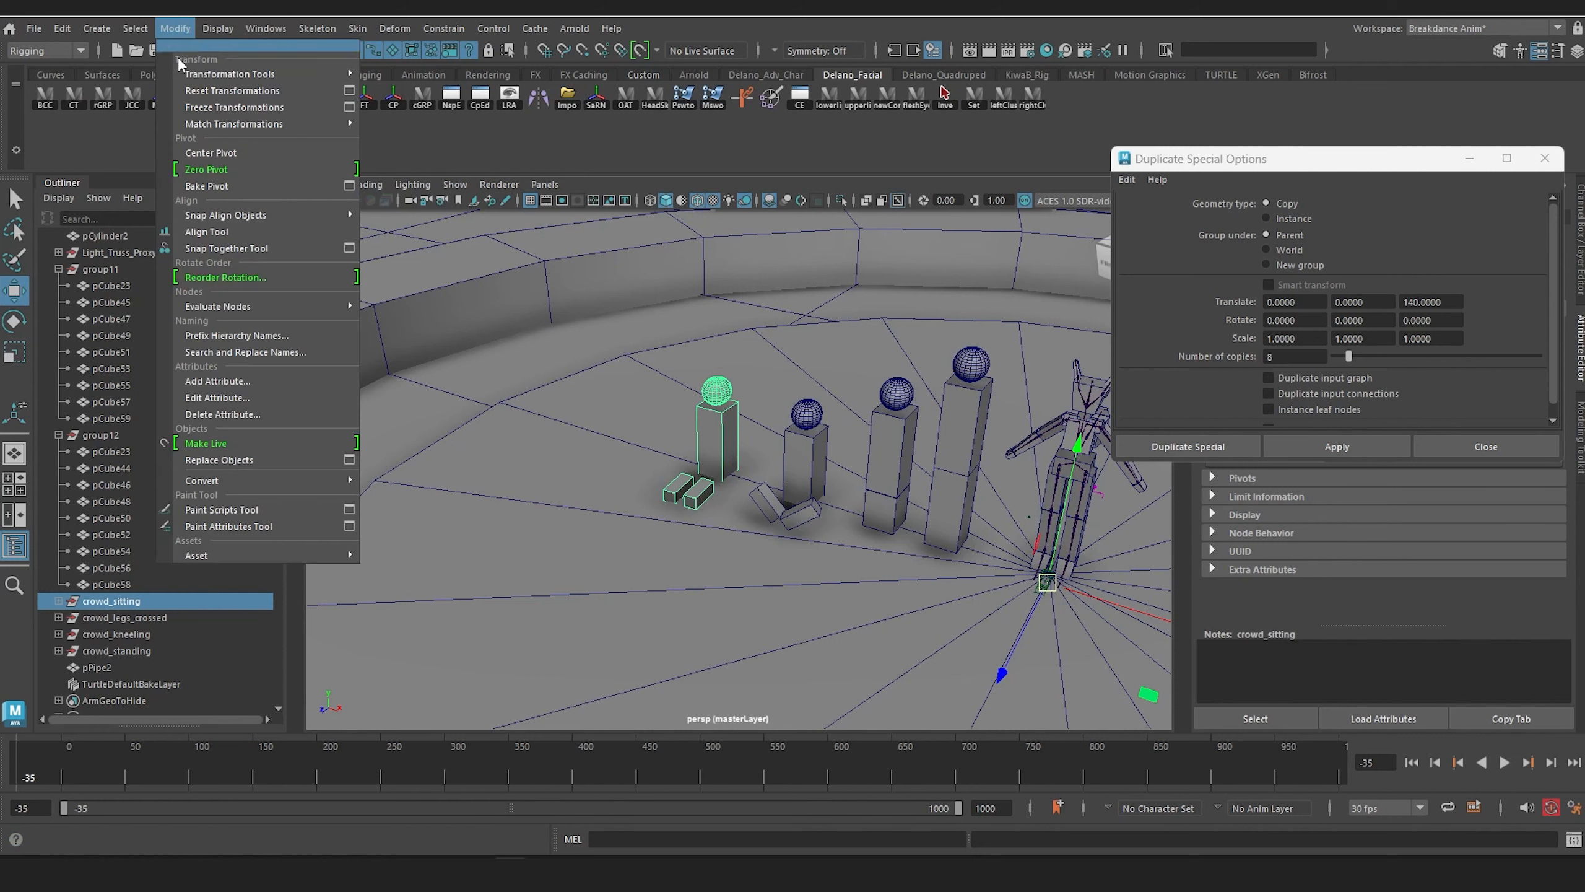
left_click(211, 151)
left_click(123, 618)
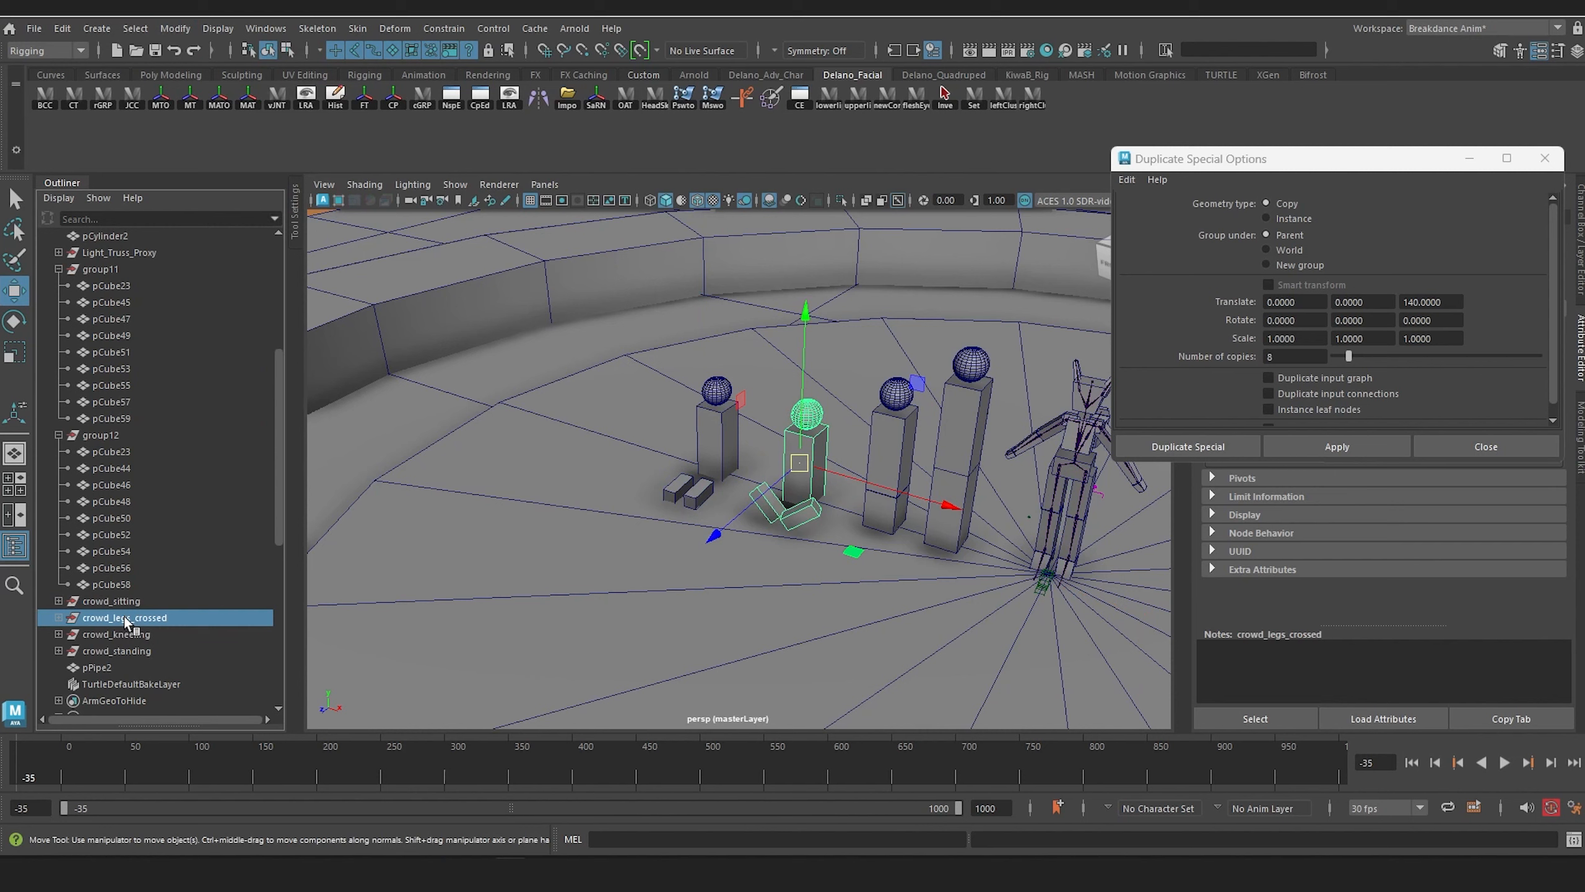
left_click(110, 635)
left_click(118, 650)
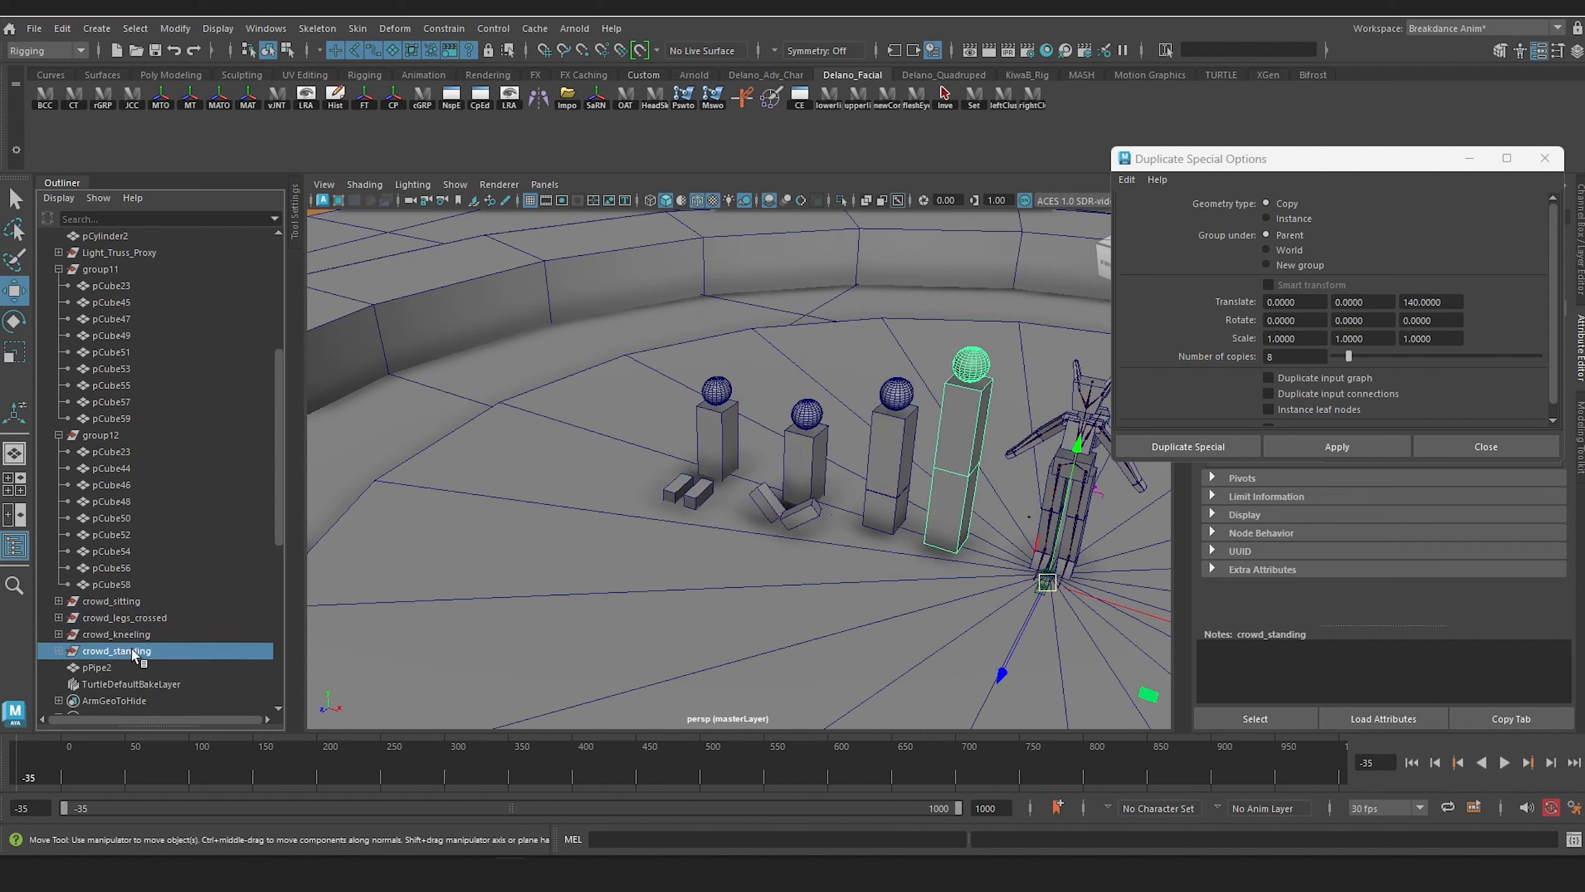
Step: Move crowd_sitting back near the ring and rotate it about 34° around the vertical axis to face the stage center
left_click(111, 601)
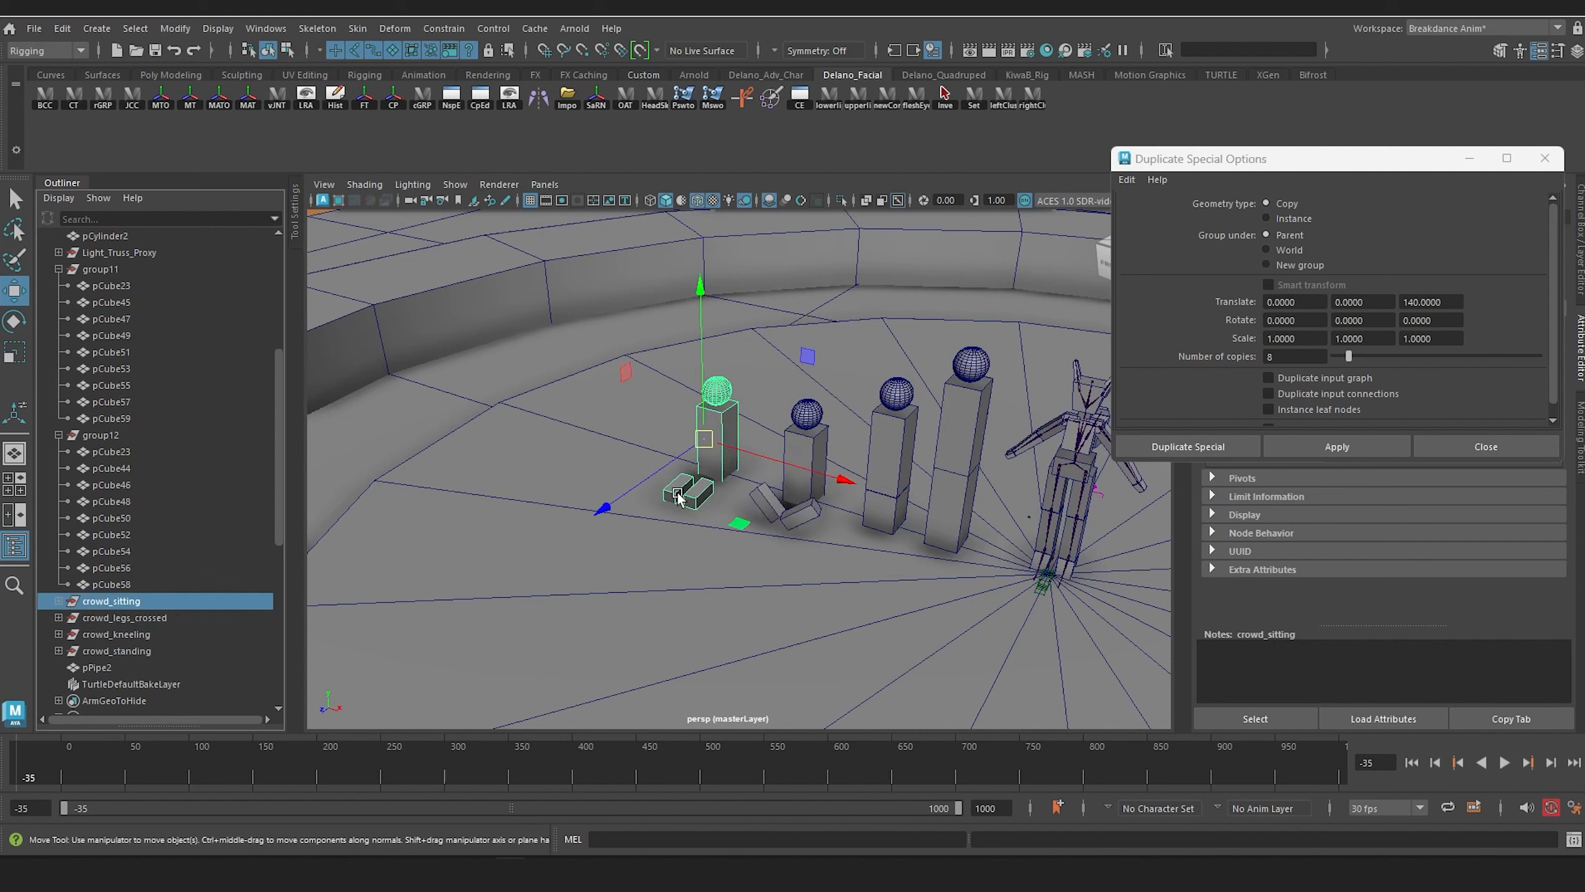
left_click_drag(780, 485, 739, 465)
key("e")
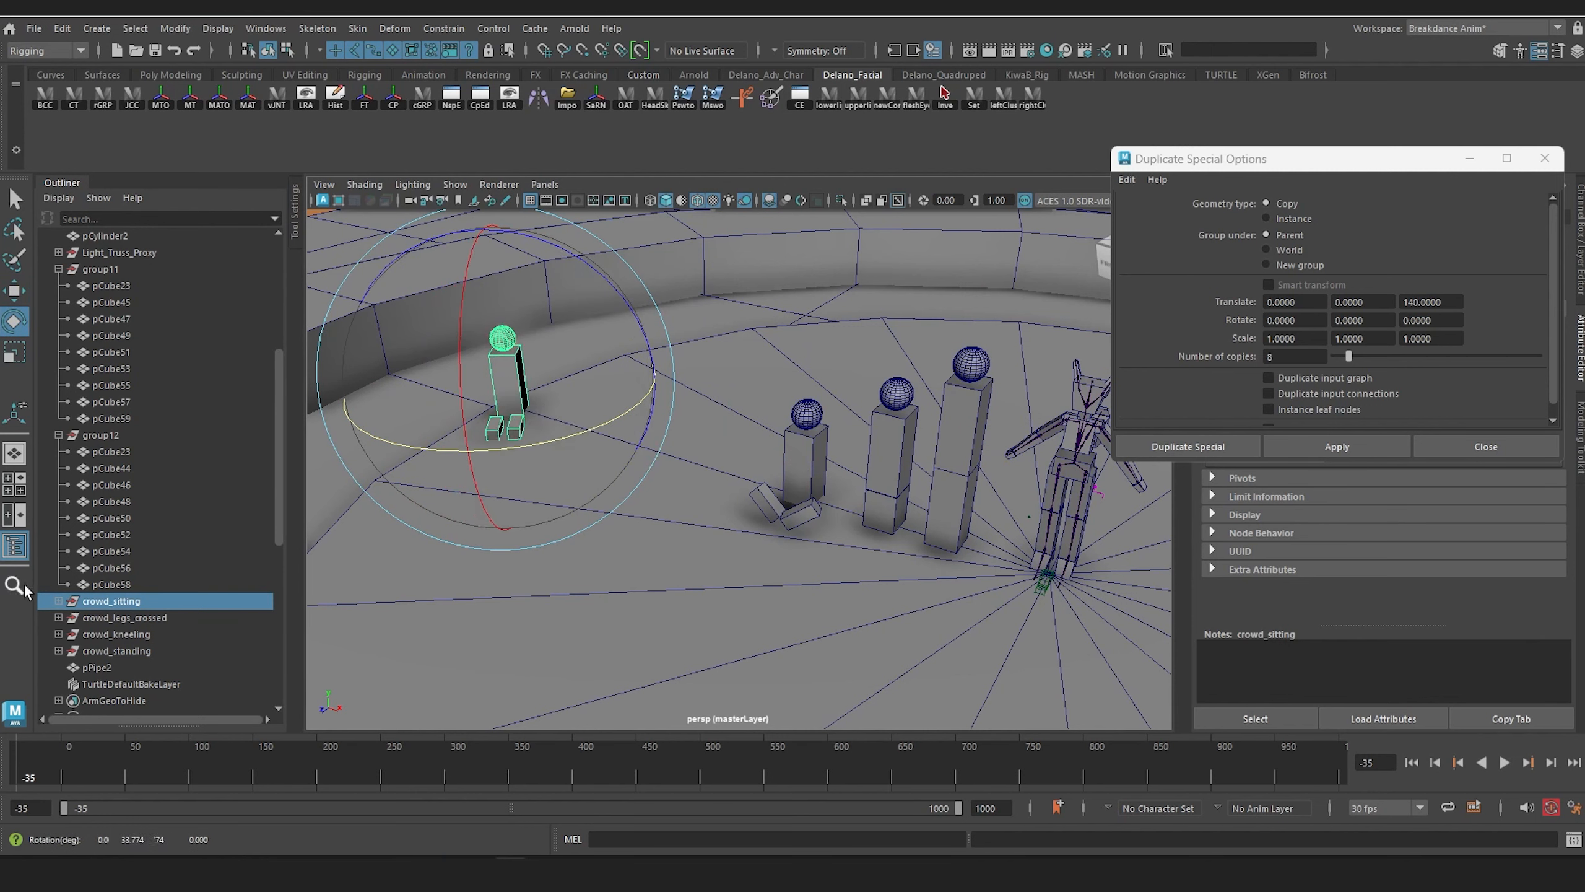
Step: Move crowd_legs_crossed beside the seated proxy near the ring and rotate it to face the stage center
key("w")
left_click(125, 617)
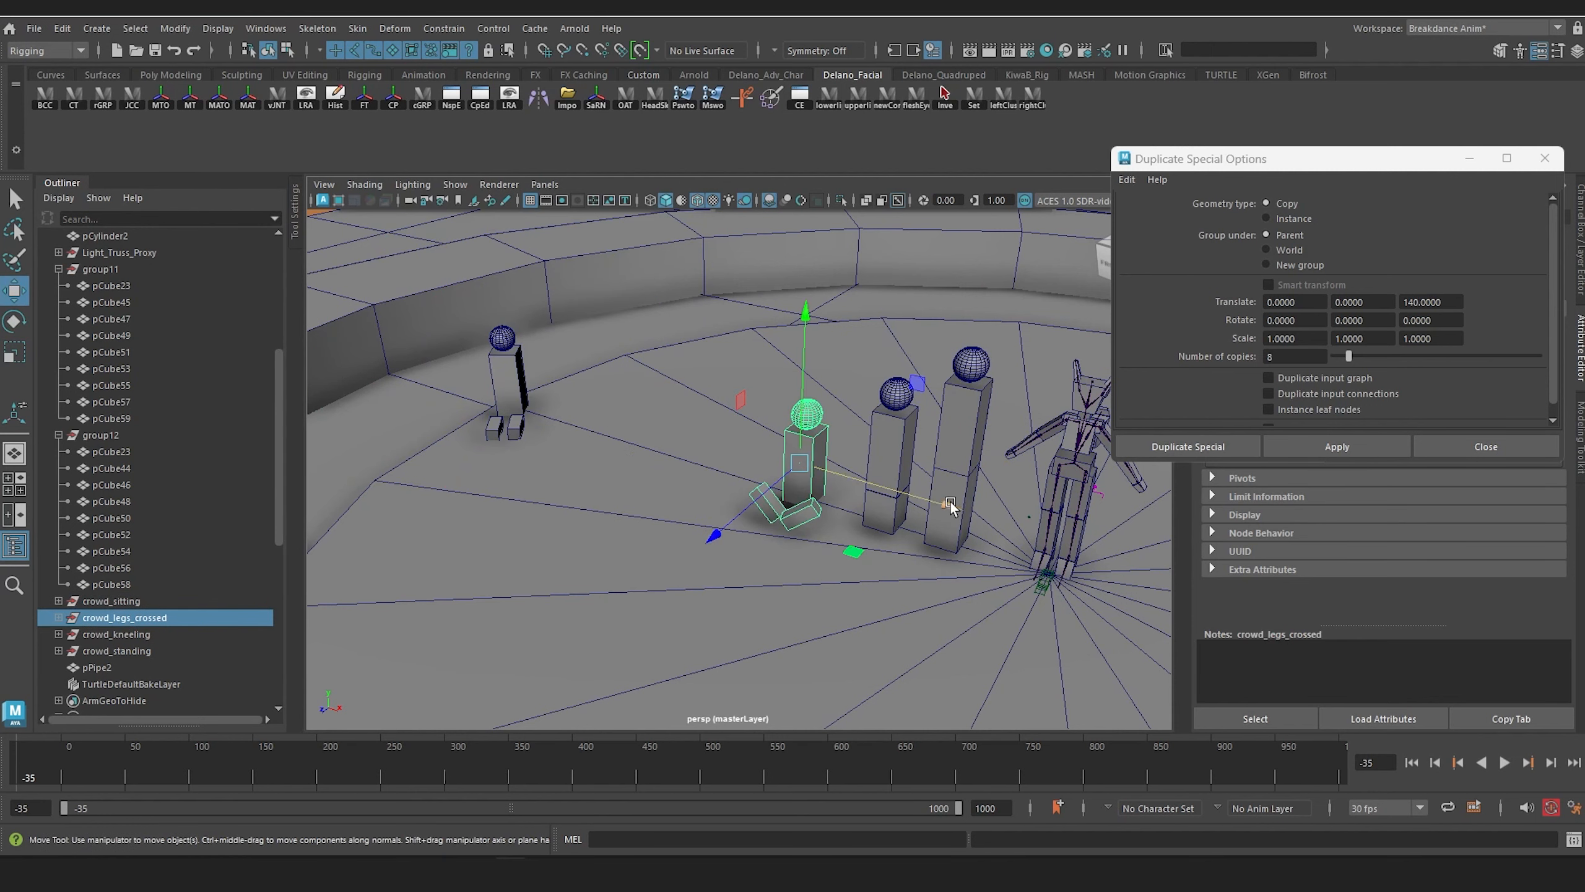
left_click_drag(949, 506, 648, 415)
key("e")
key("w")
left_click_drag(443, 432, 656, 481)
key("e")
key("w")
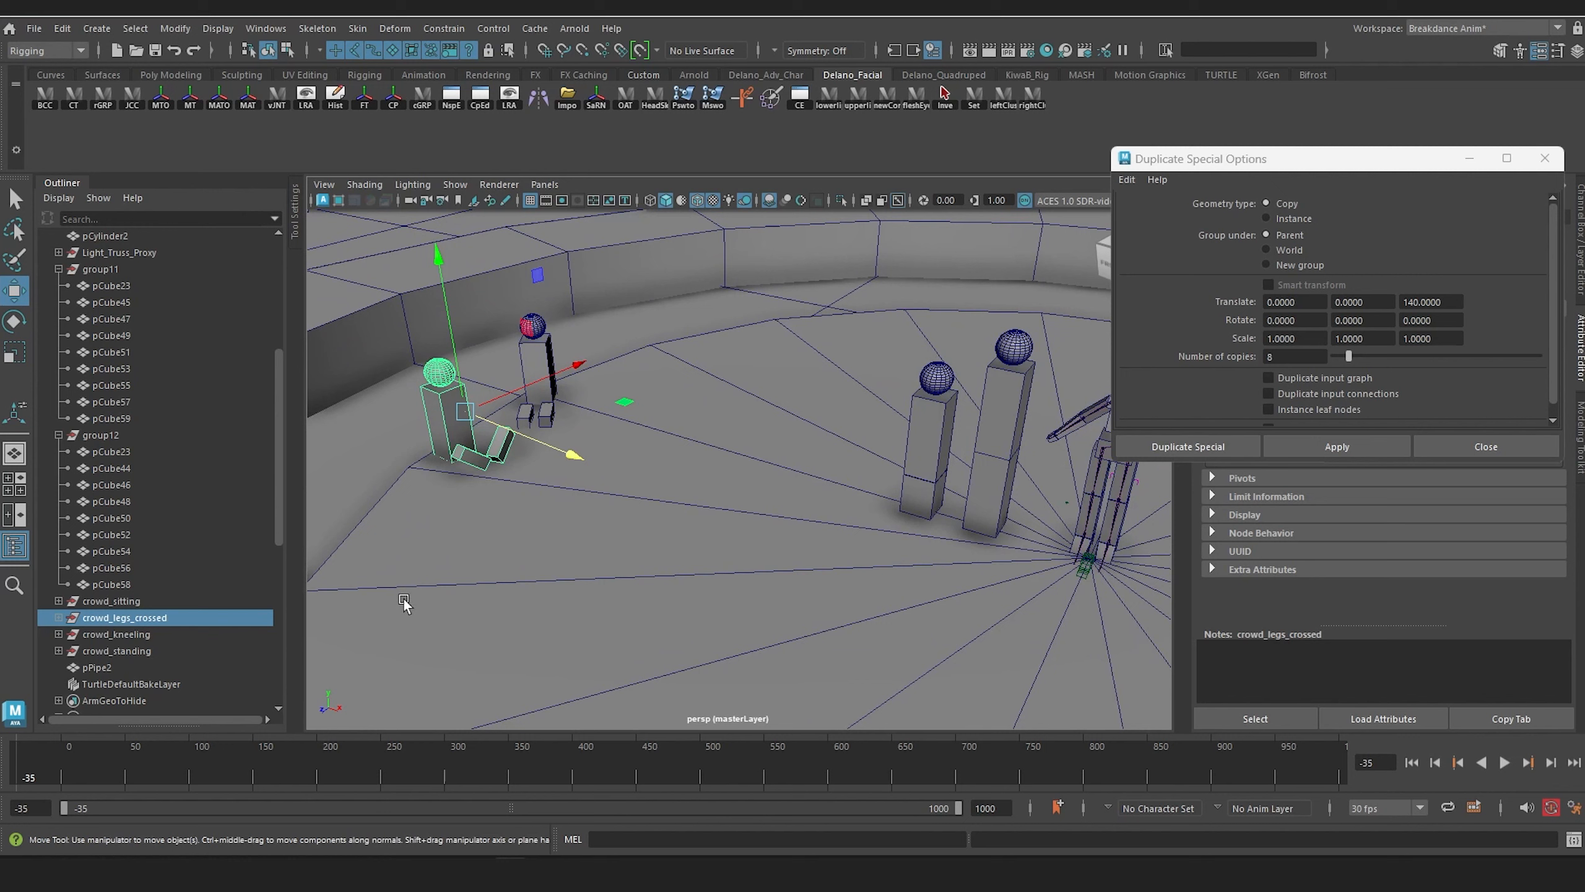
Step: Move crowd_kneeling behind the seated proxies near the ring and rotate it to face the stage center
left_click(138, 635)
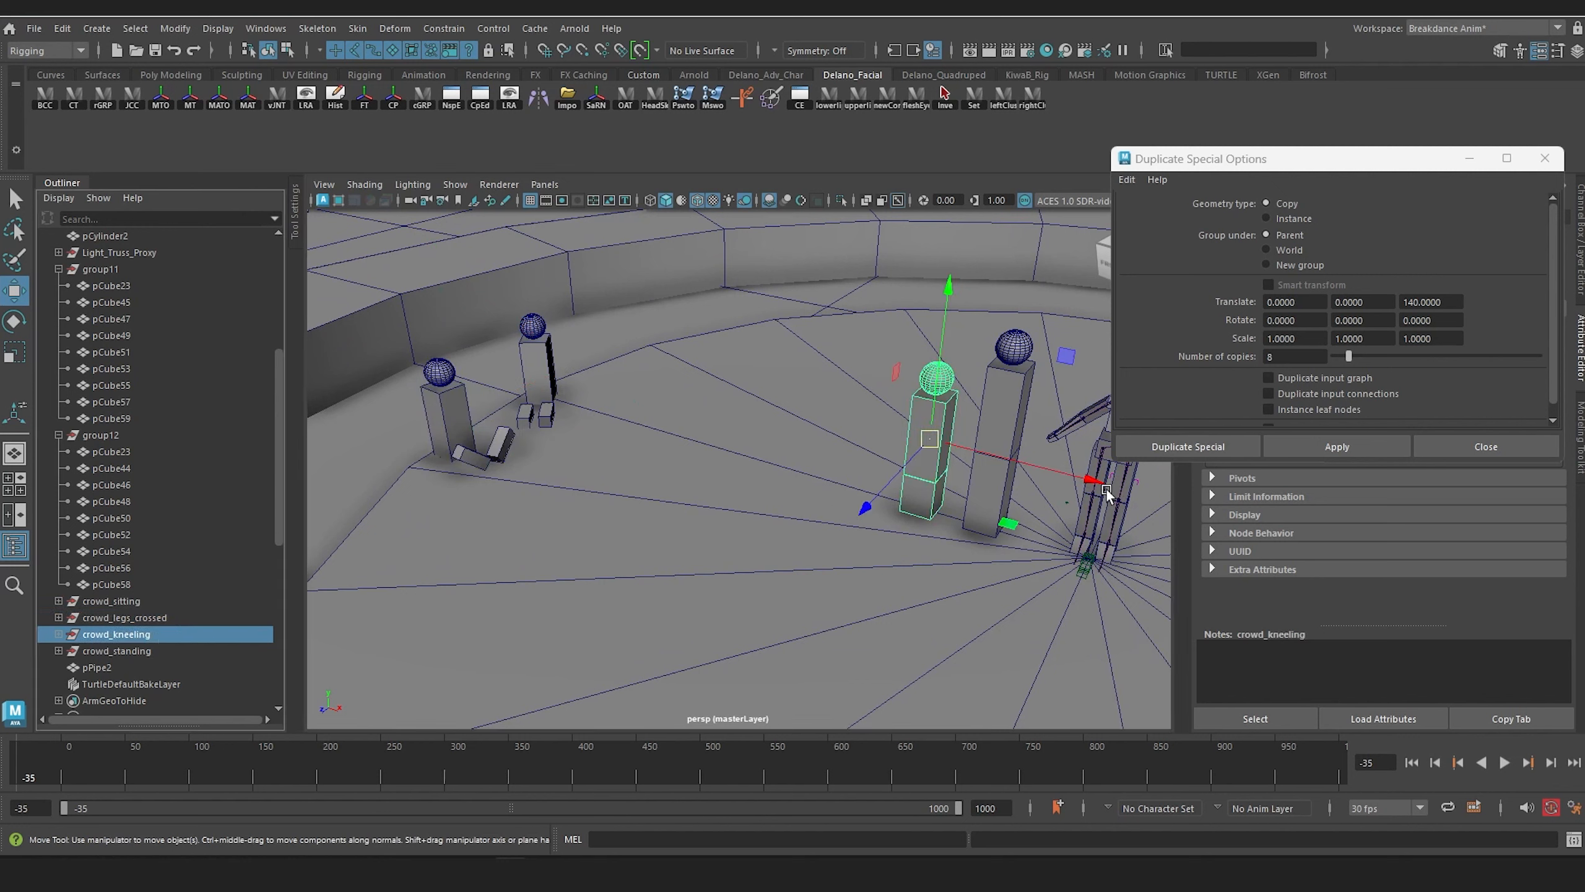
left_click_drag(1106, 493, 559, 445)
key("e")
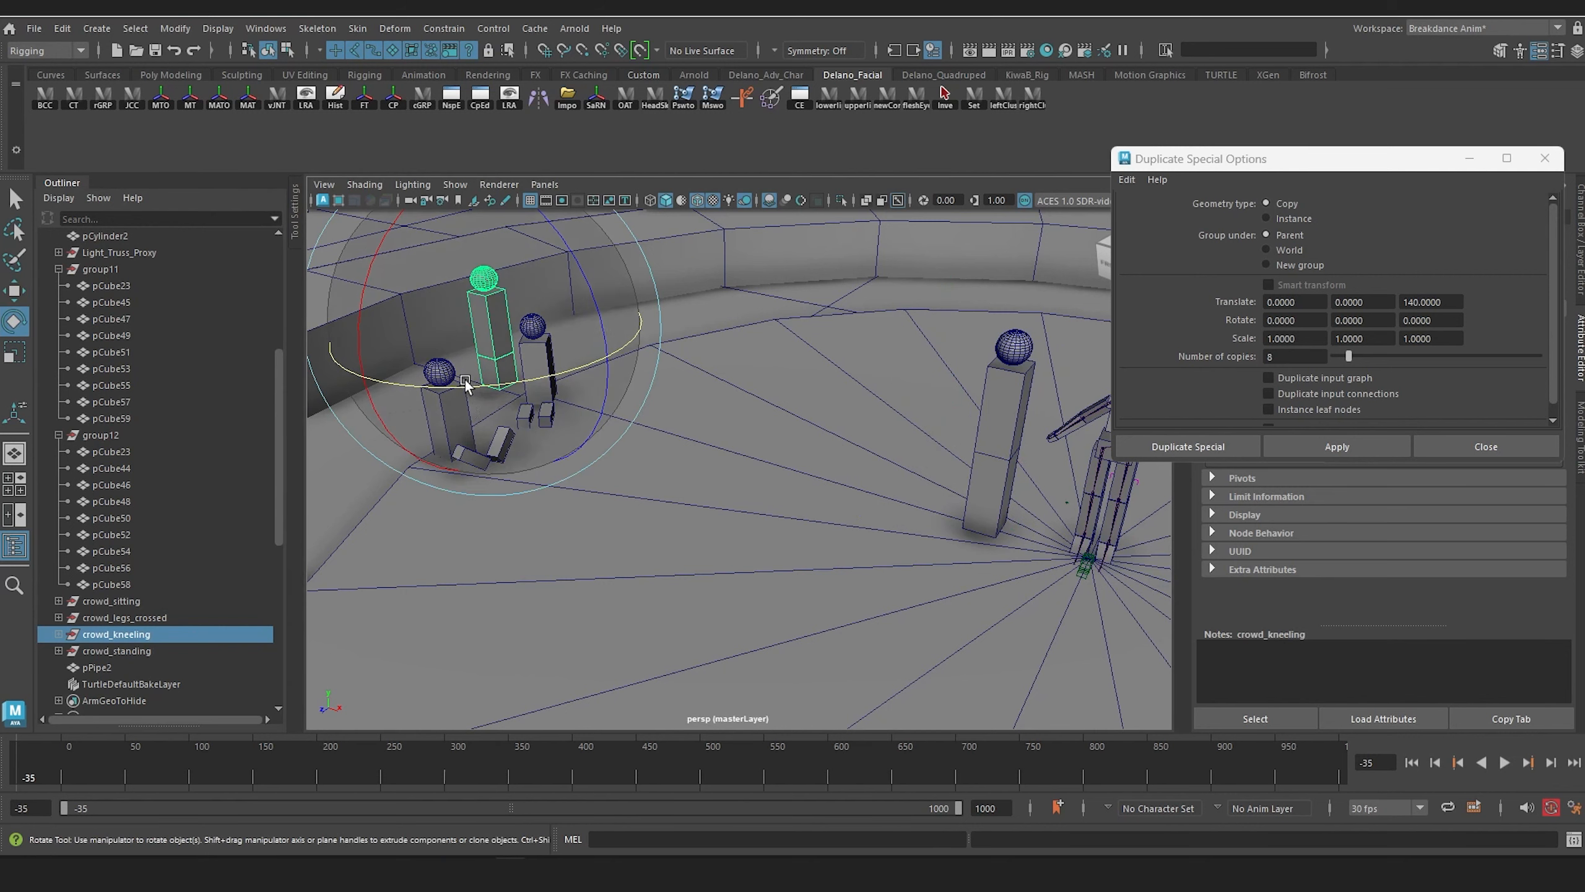
left_click_drag(465, 382, 846, 534)
key("w")
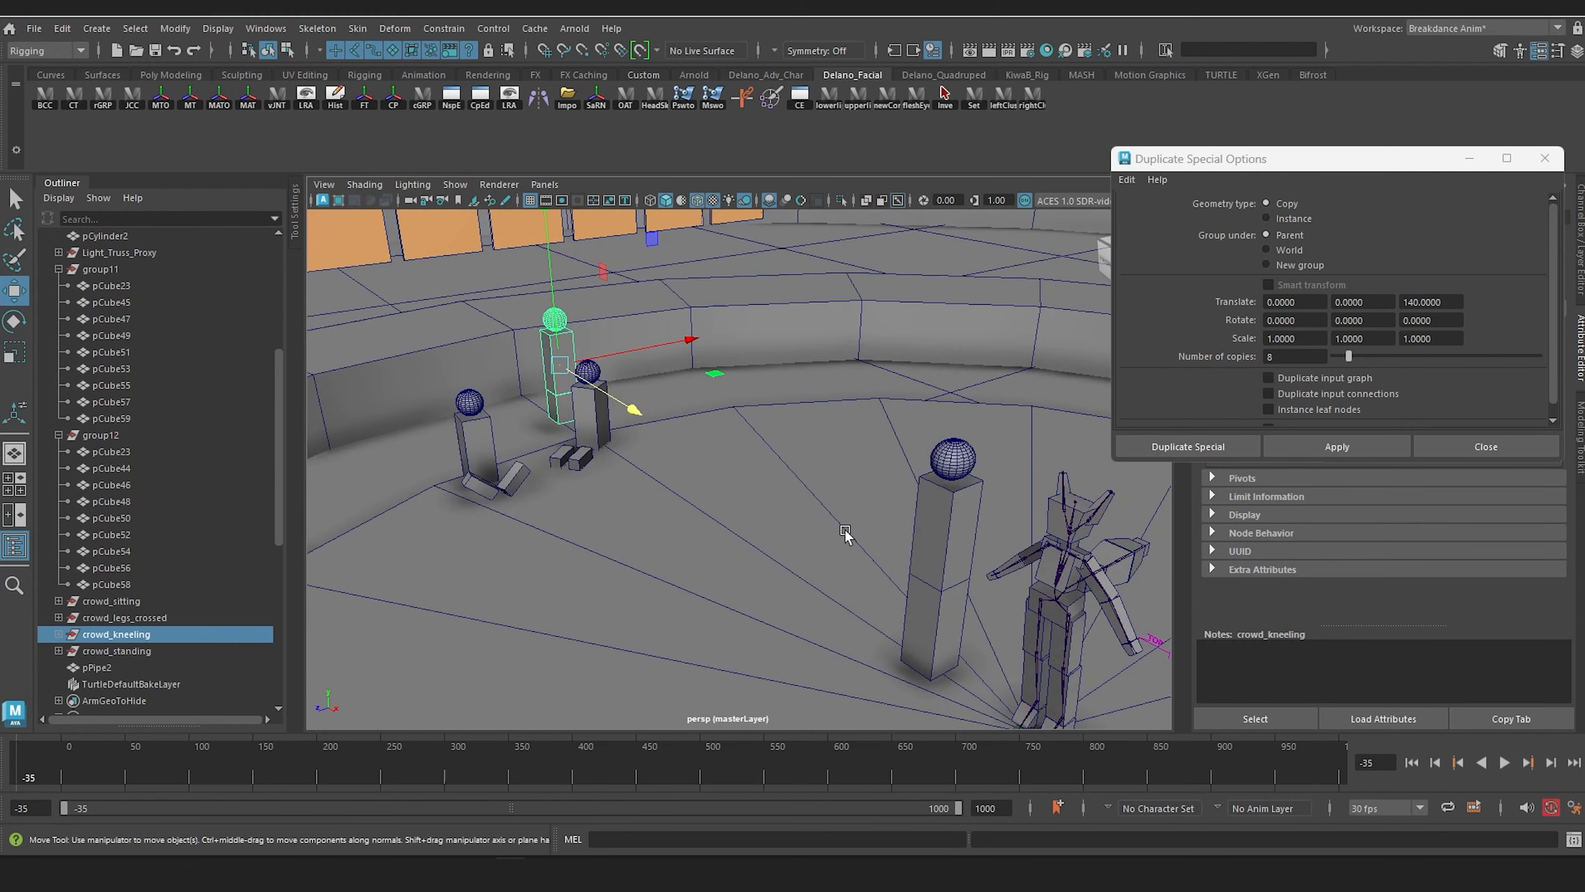
Step: Move crowd_standing behind the legs-crossed proxy near the ring and rotate it to face the stage center
left_click(166, 650)
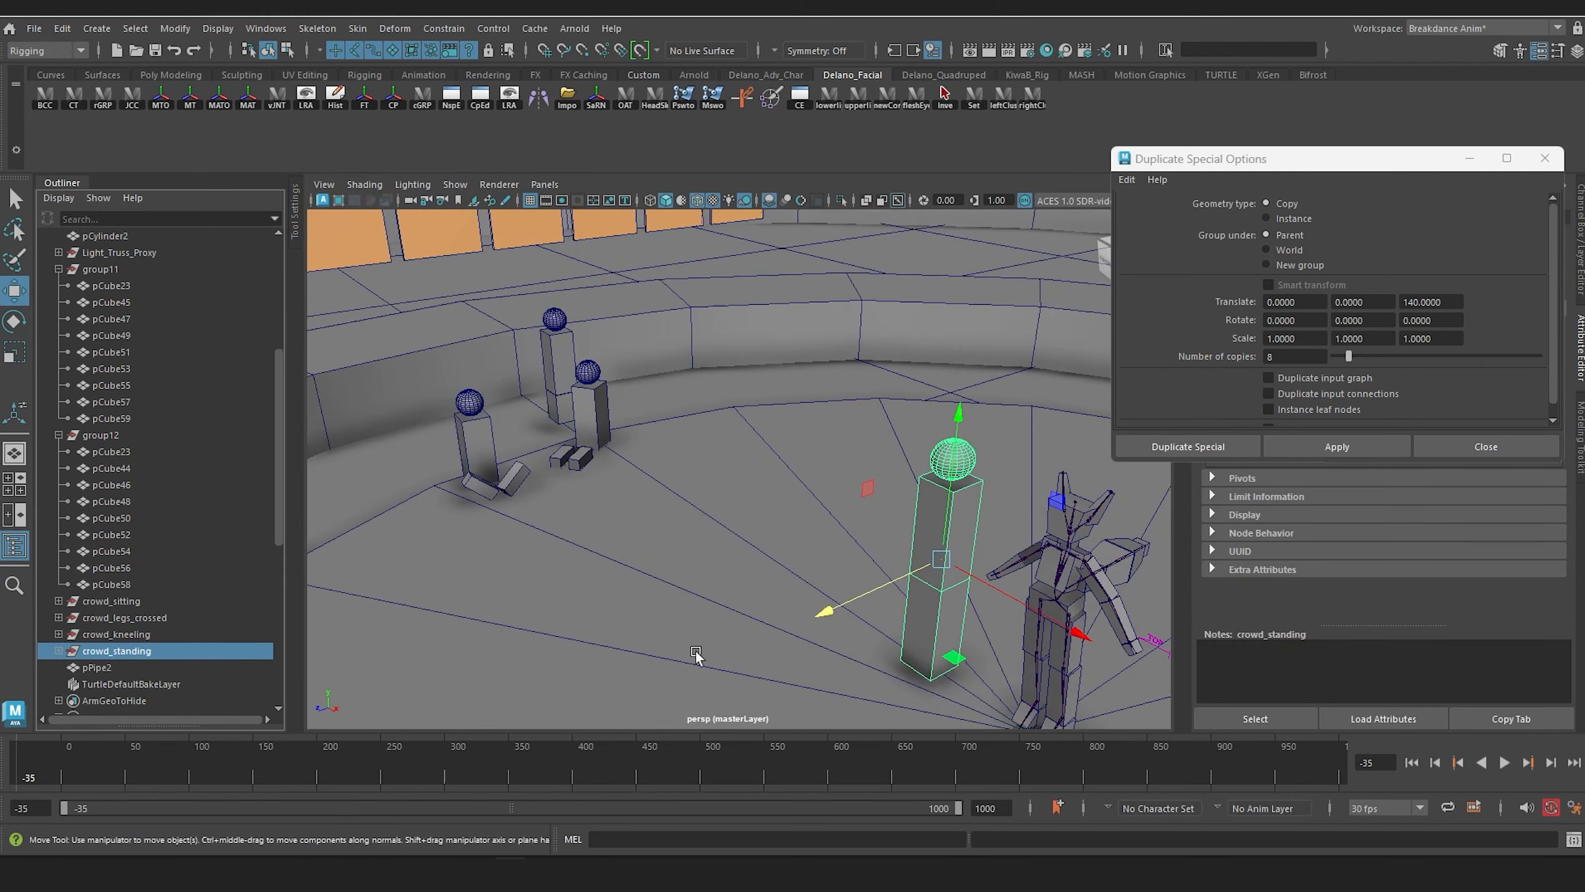
left_click_drag(1053, 630, 412, 436)
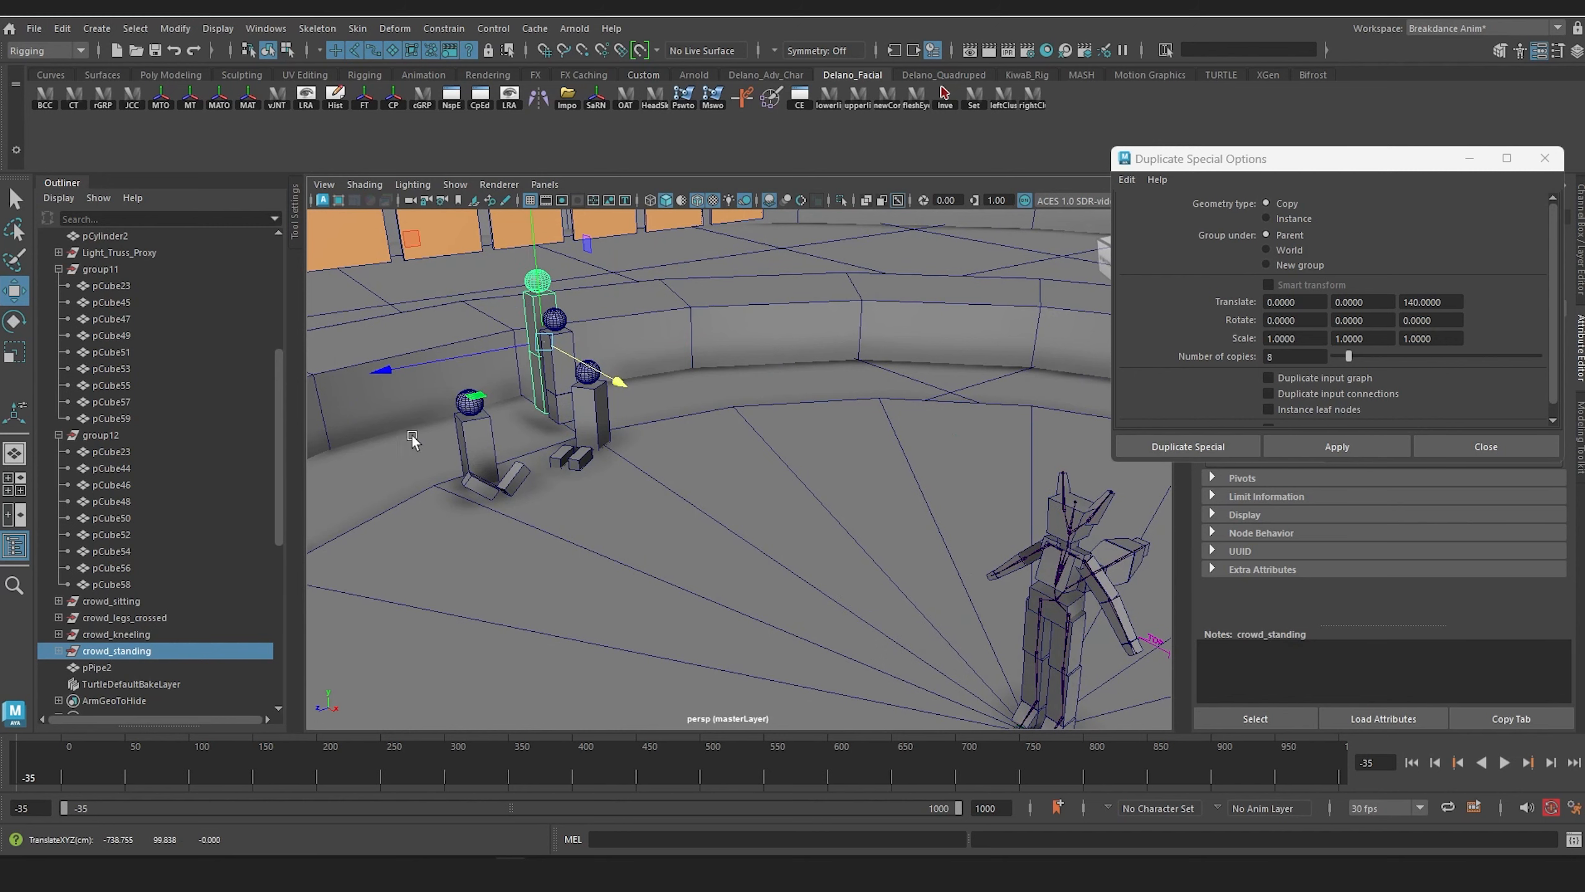
left_click_drag(424, 362, 643, 381)
key("e")
left_click_drag(424, 467, 573, 463, "alt")
middle_click_drag(572, 463, 651, 562, "alt")
right_click_drag(651, 562, 722, 559, "alt")
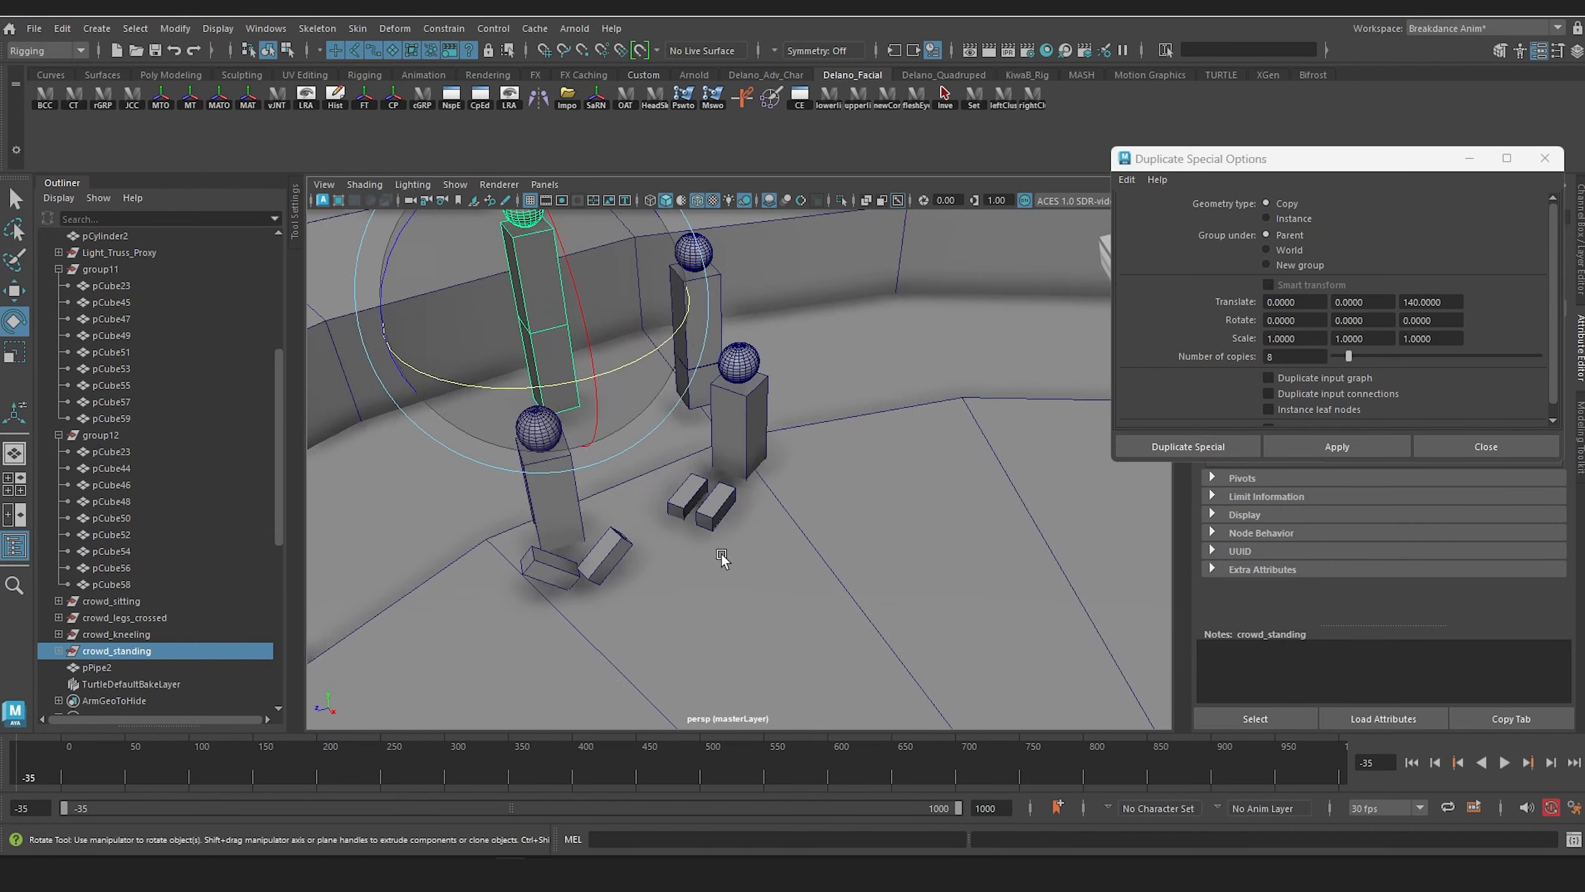
left_click_drag(722, 560, 677, 511, "alt")
right_click_drag(677, 511, 679, 509, "alt")
middle_click_drag(679, 509, 683, 492, "alt")
left_click_drag(683, 493, 654, 471, "alt")
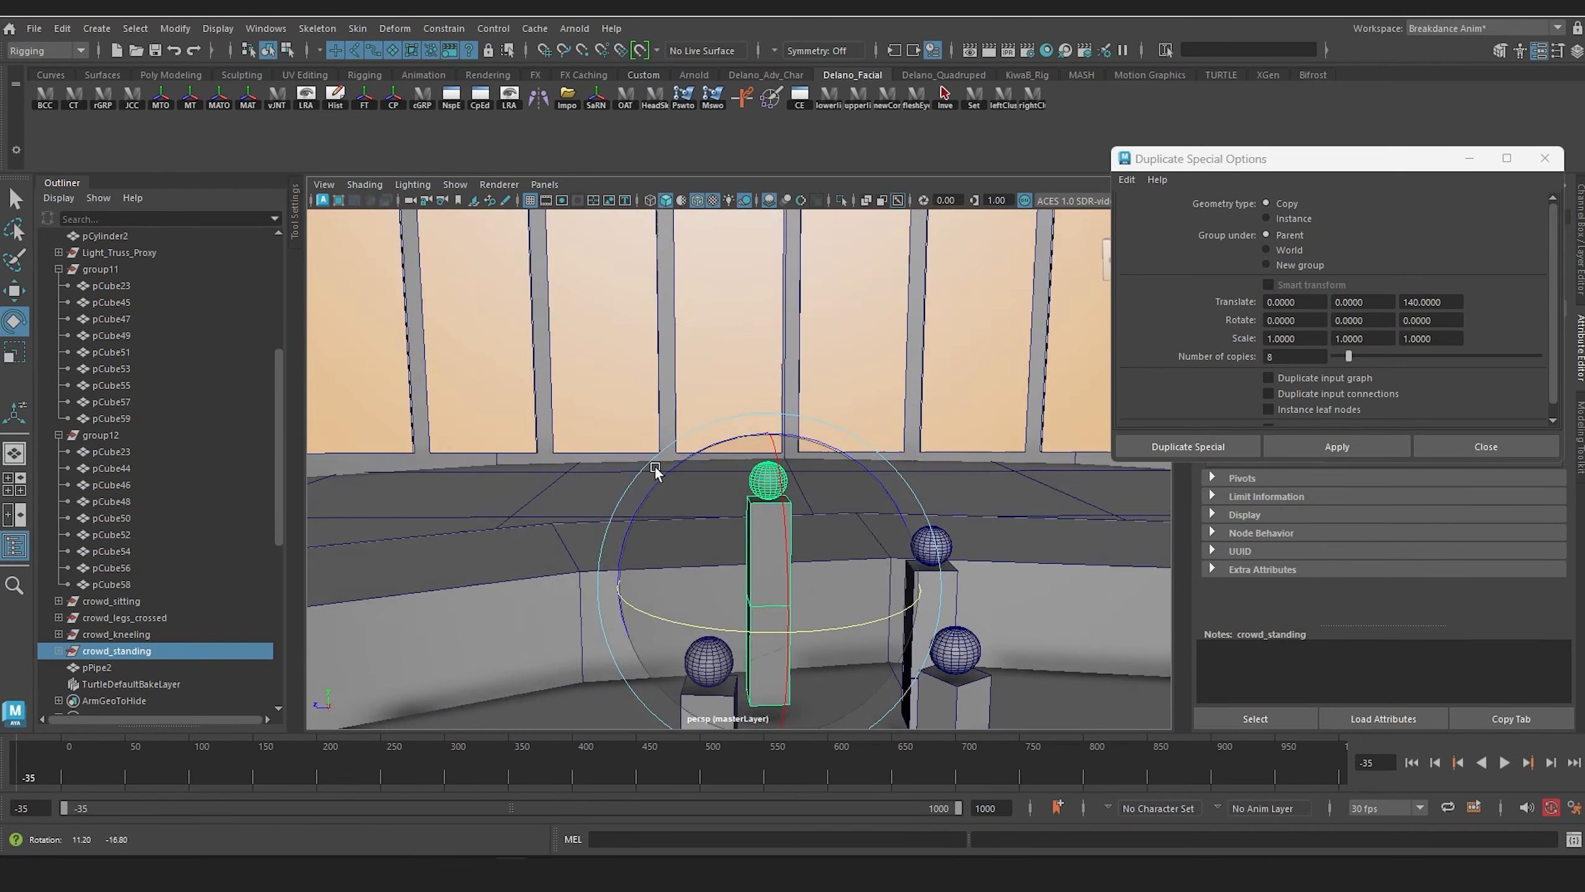
Step: Lower crowd_standing so that its base rests on the stage floor
key("f")
scroll(714, 507, "down", 10)
middle_click_drag(736, 523, 707, 478, "alt")
scroll(707, 477, "up", 6)
left_click_drag(707, 477, 727, 478, "alt")
scroll(728, 479, "up", 2)
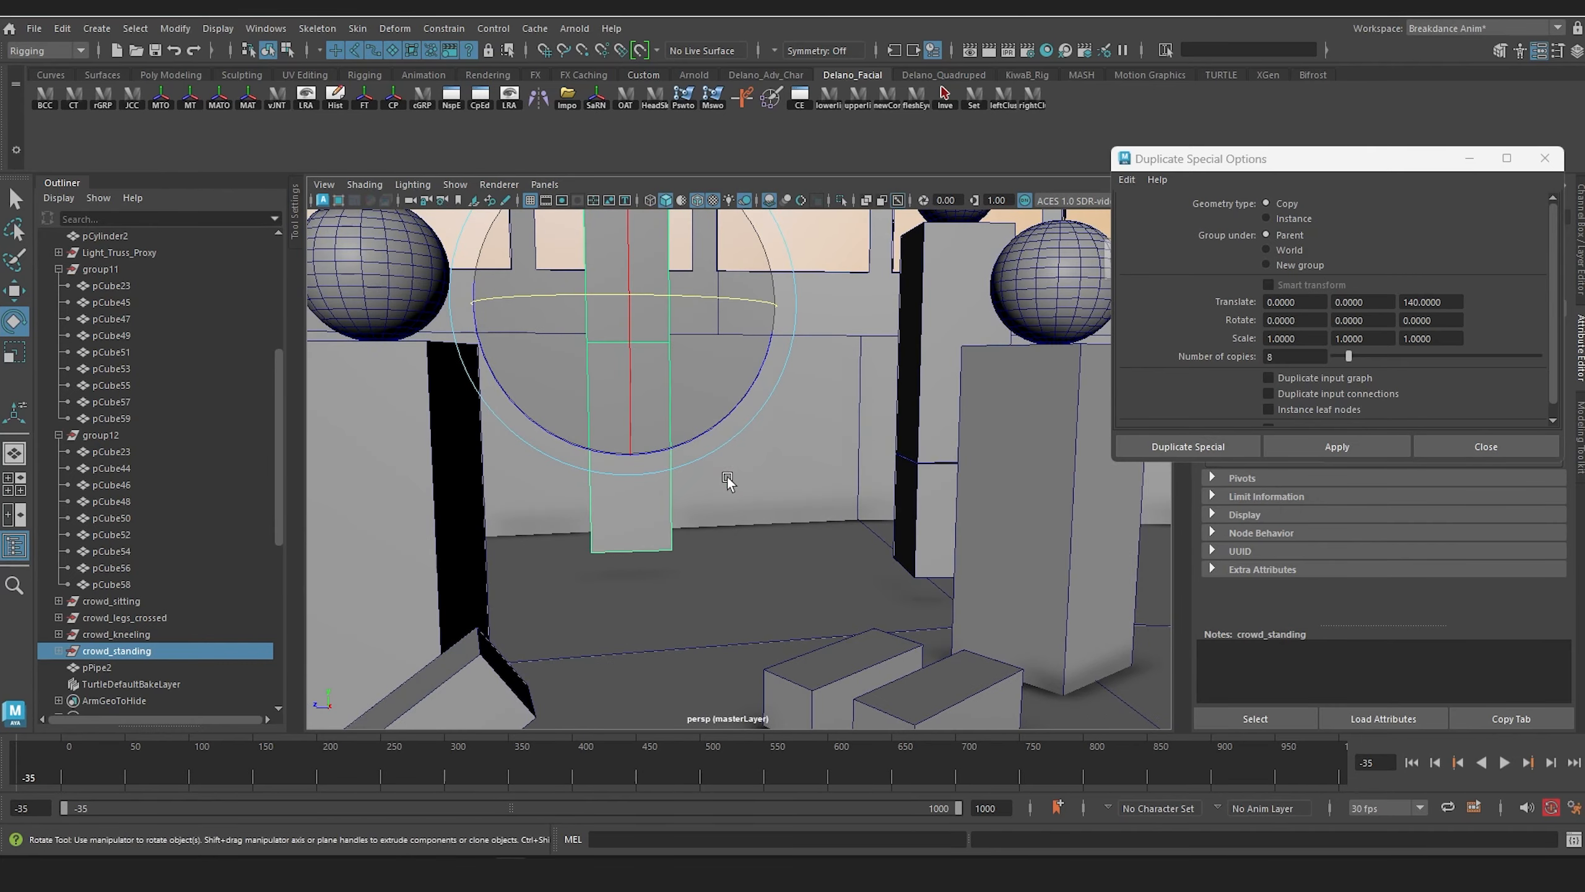
scroll(726, 480, "down", 3)
middle_click_drag(724, 478, 735, 513, "alt")
key("w")
left_click_drag(677, 275, 775, 441)
scroll(708, 400, "down", 5)
Step: Duplicate crowd_standing and place the copy beside the original, just behind the legs-crossed proxy
key("ctrl+d")
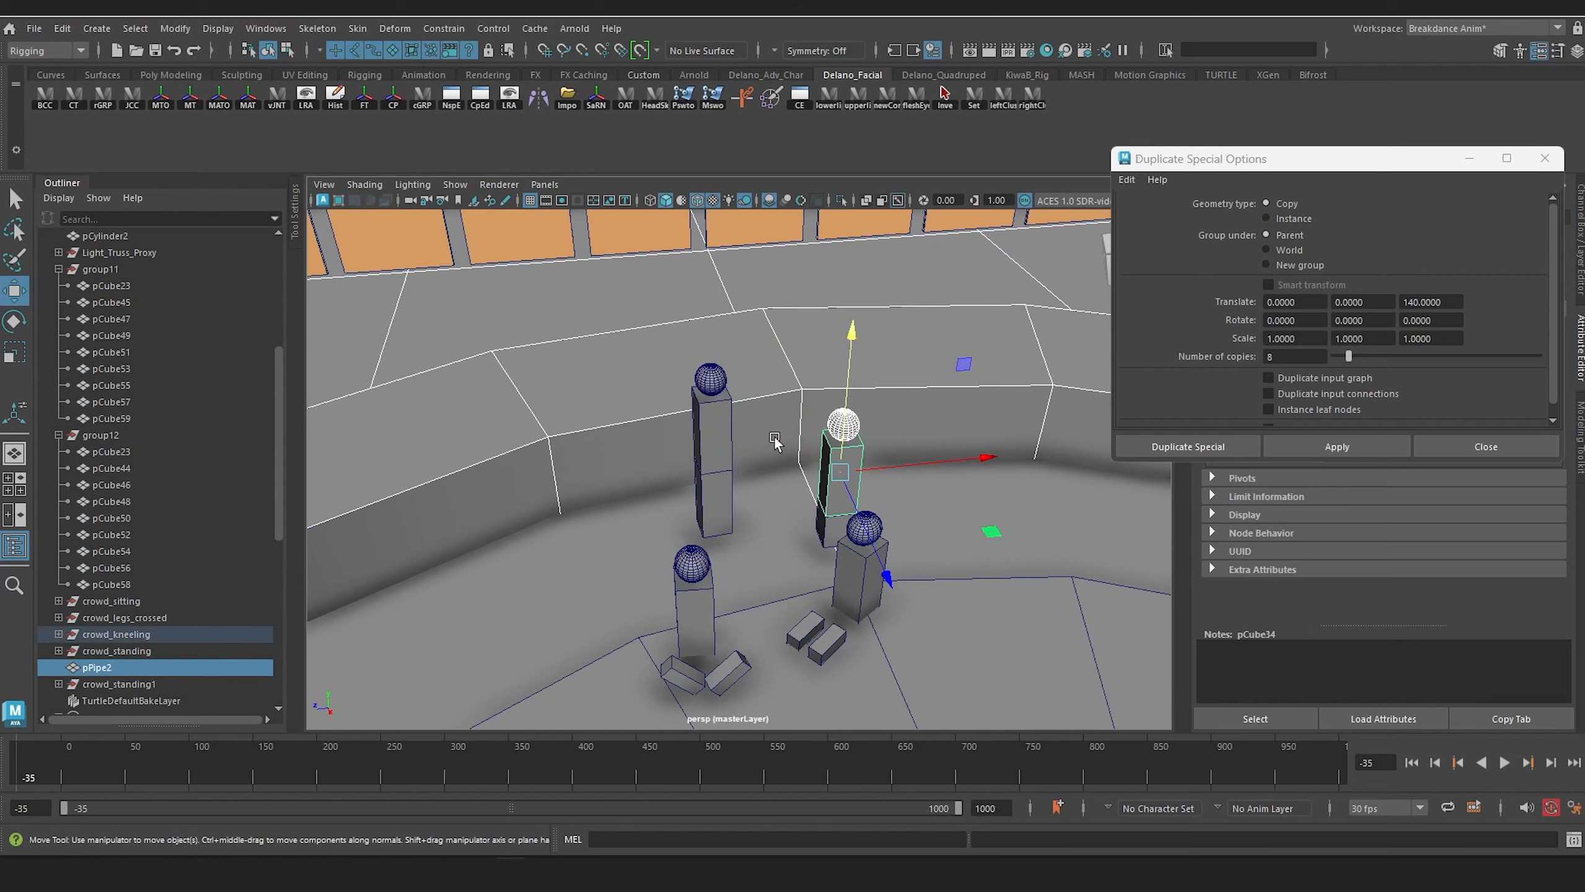
key("ctrl+z")
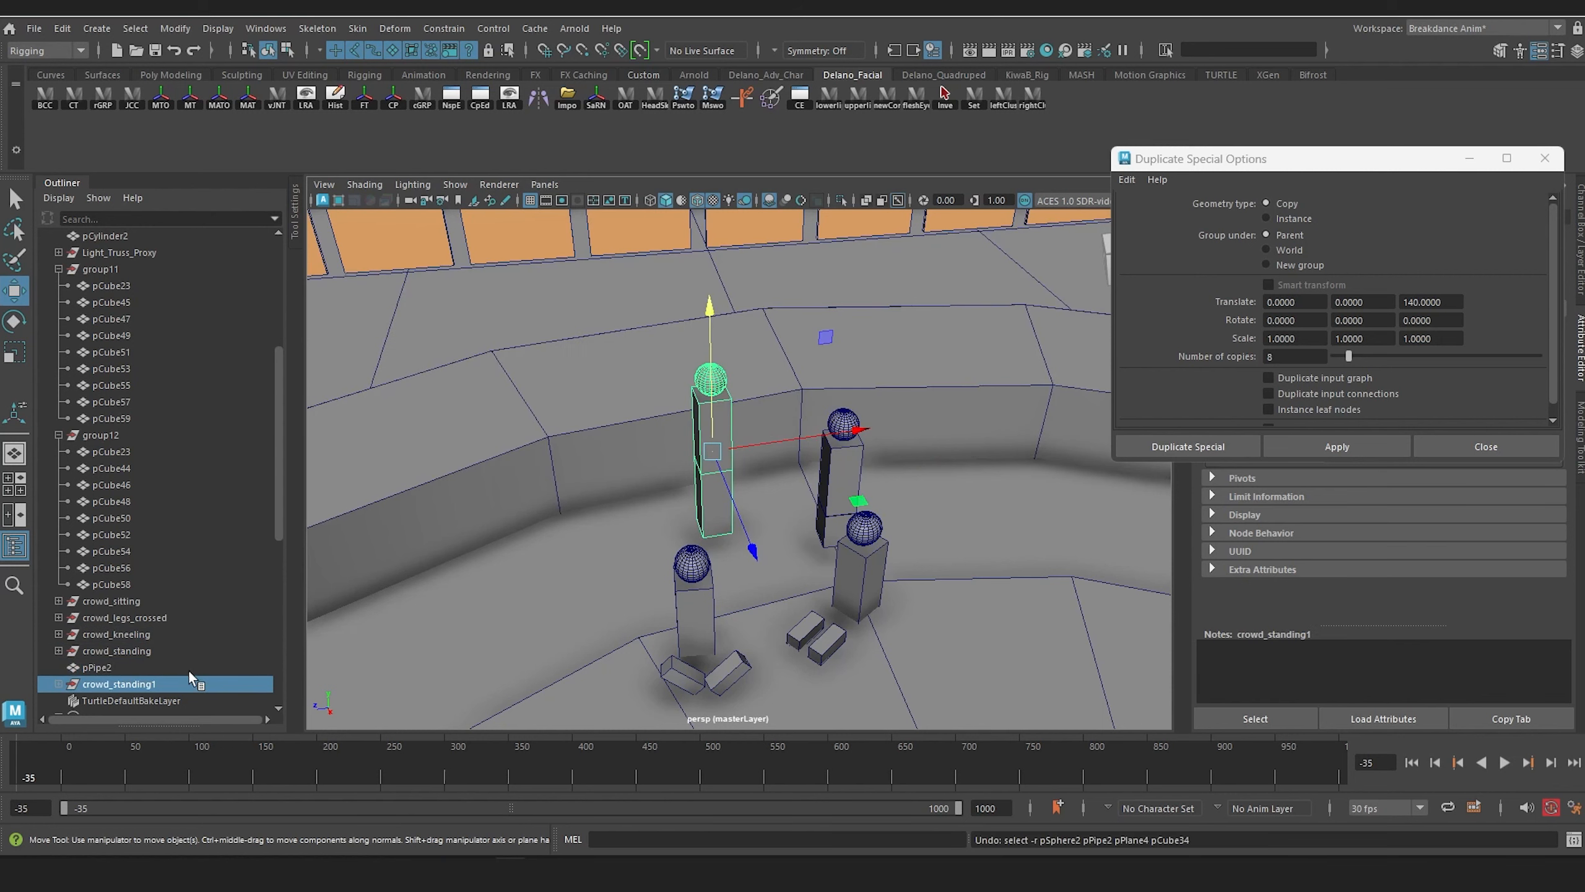
left_click_drag(850, 430, 788, 441)
left_click_drag(688, 556, 698, 594)
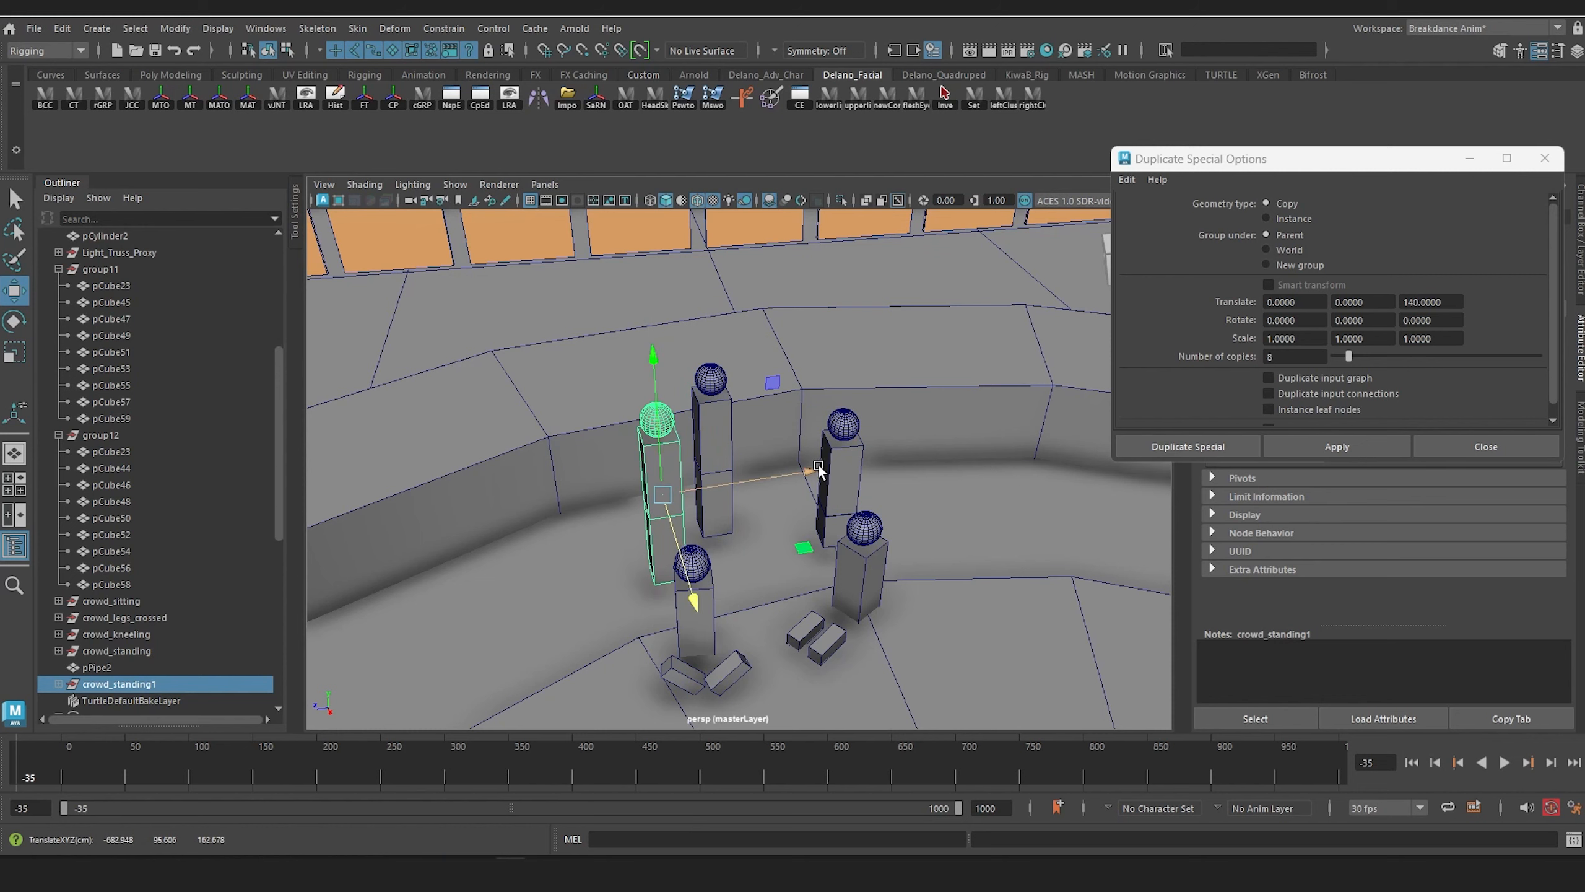
left_click_drag(816, 469, 805, 473)
middle_click_drag(800, 493, 730, 391, "alt")
middle_click_drag(711, 451, 734, 480, "alt")
scroll(734, 480, "up", 3)
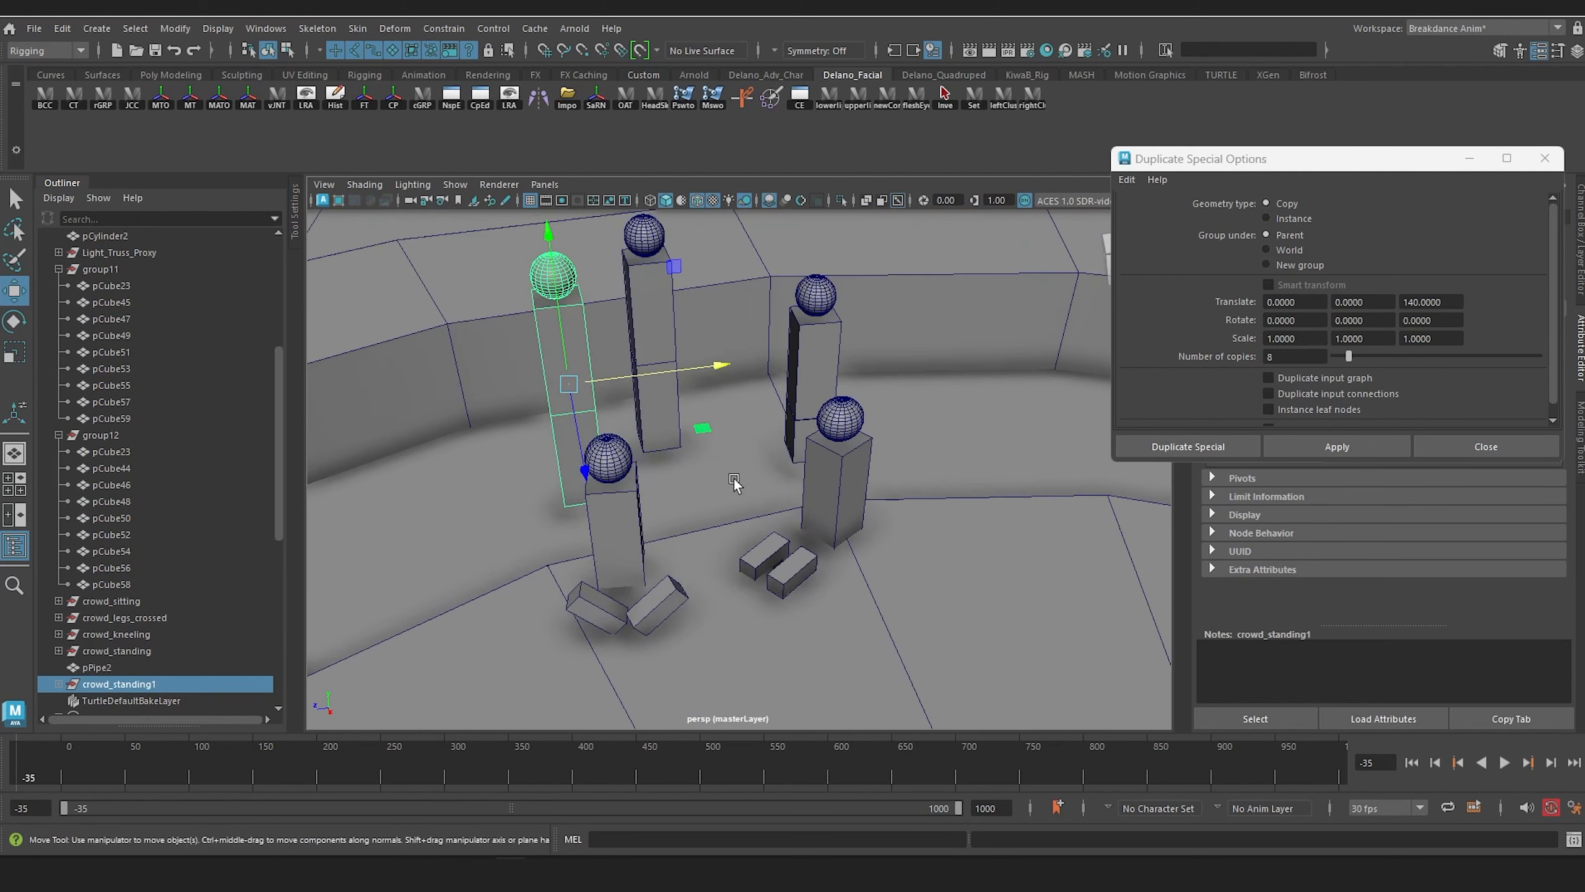
left_click_drag(733, 479, 736, 488, "alt")
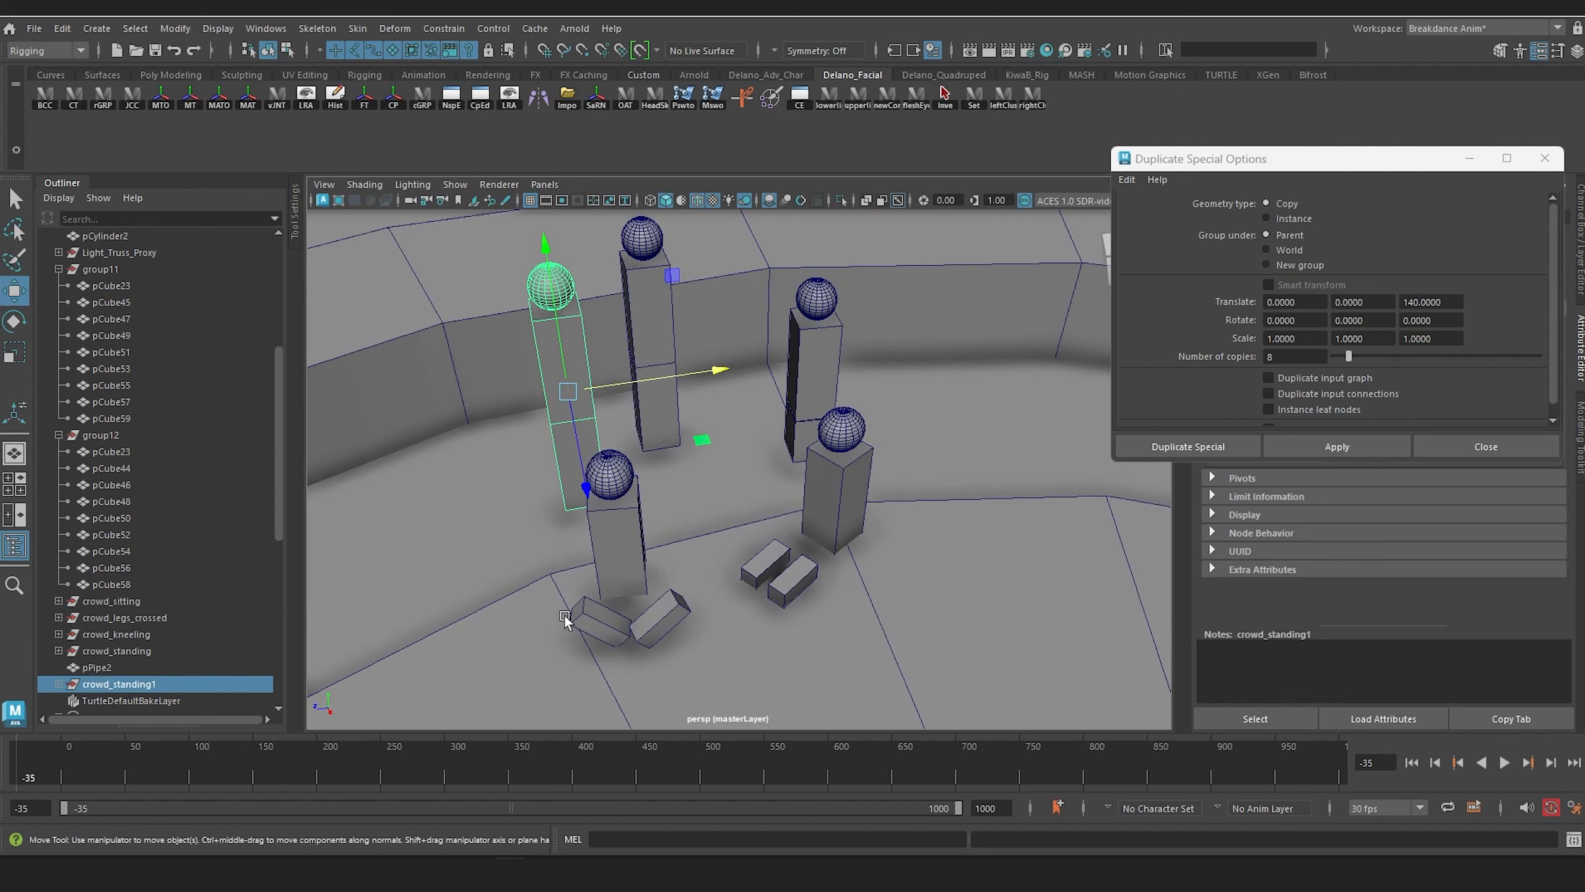
Step: Duplicate crowd_legs_crossed and place the copy in the front row on the other side of crowd_sitting
left_click(123, 601)
left_click(134, 618)
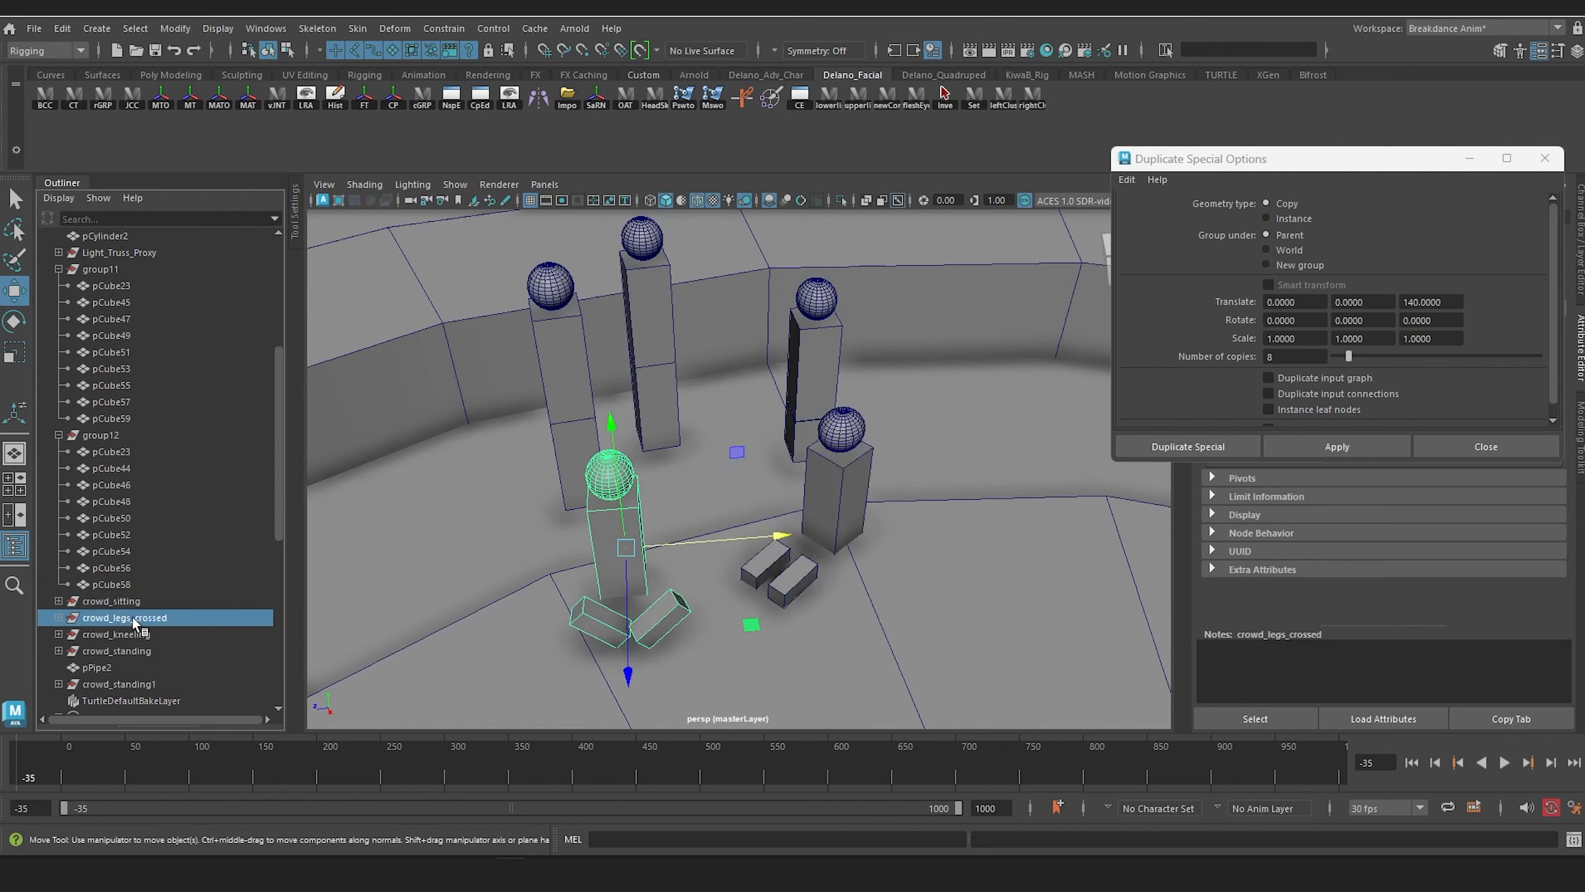
key("ctrl+d")
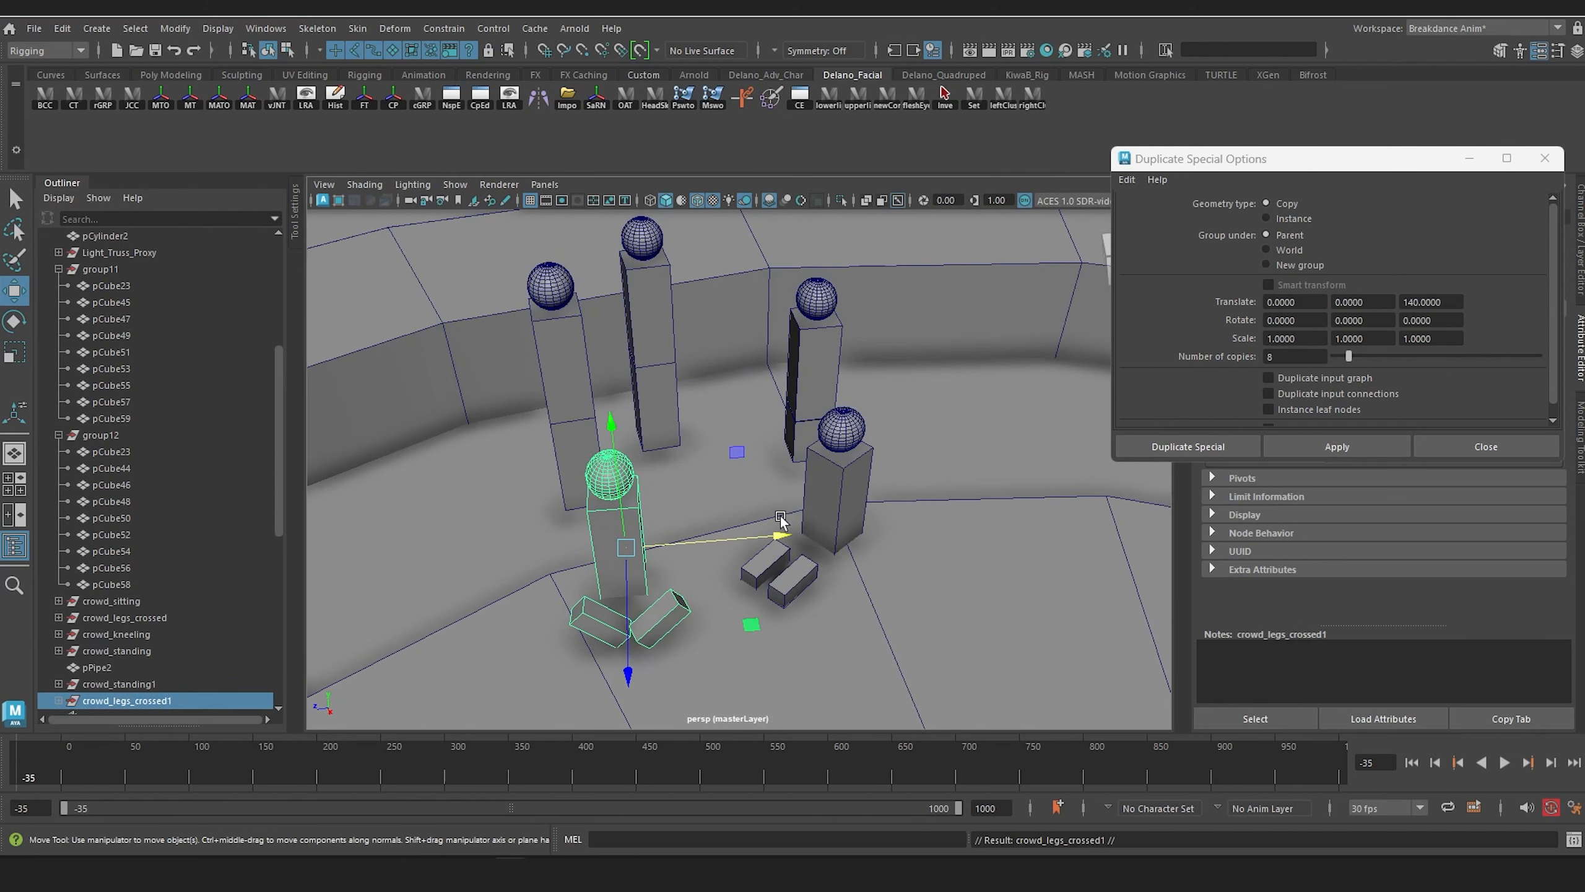
left_click_drag(780, 518, 1094, 527)
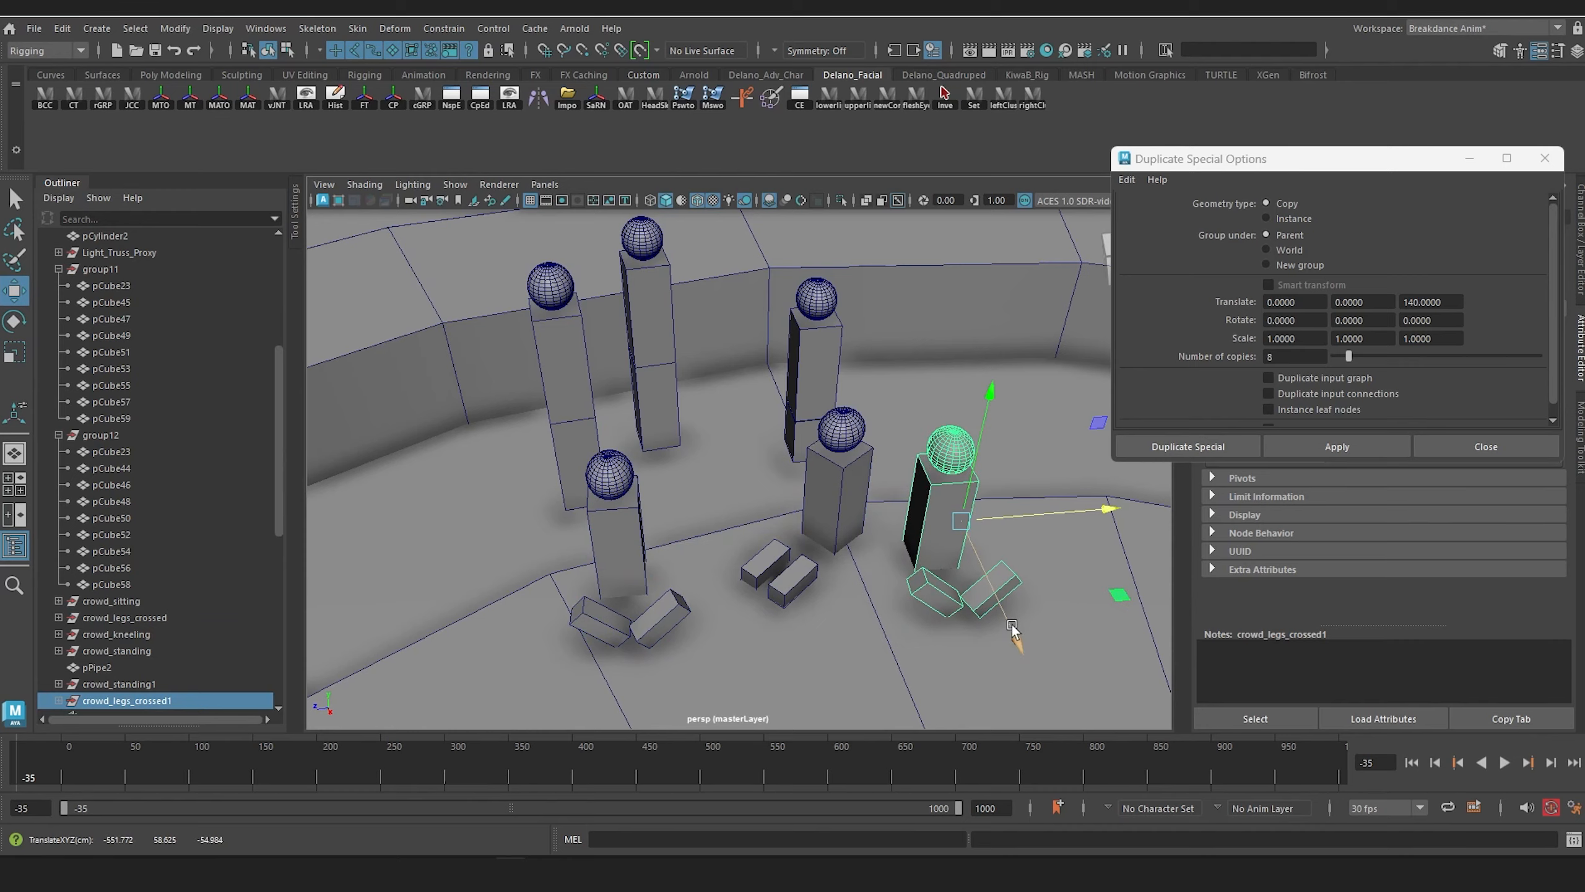
left_click_drag(992, 593, 612, 562, "alt")
scroll(763, 460, "up", 5)
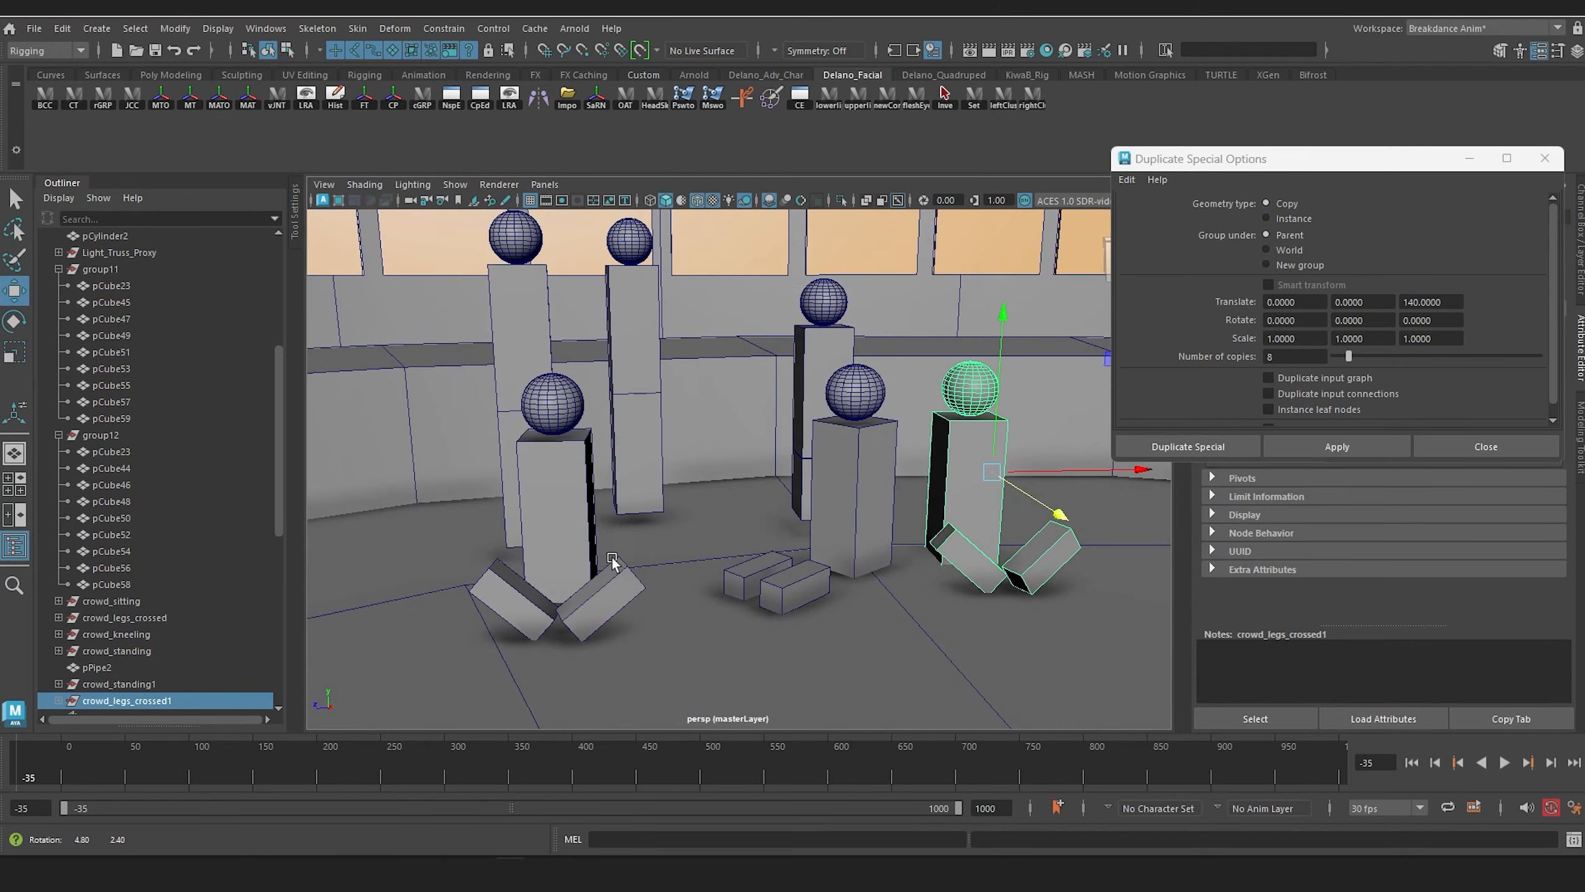
Step: Duplicate crowd_legs_crossed1 and place the copy on the floor behind the gap between crowd_legs_crossed and crowd_sitting
left_click(134, 698)
key("ctrl+d")
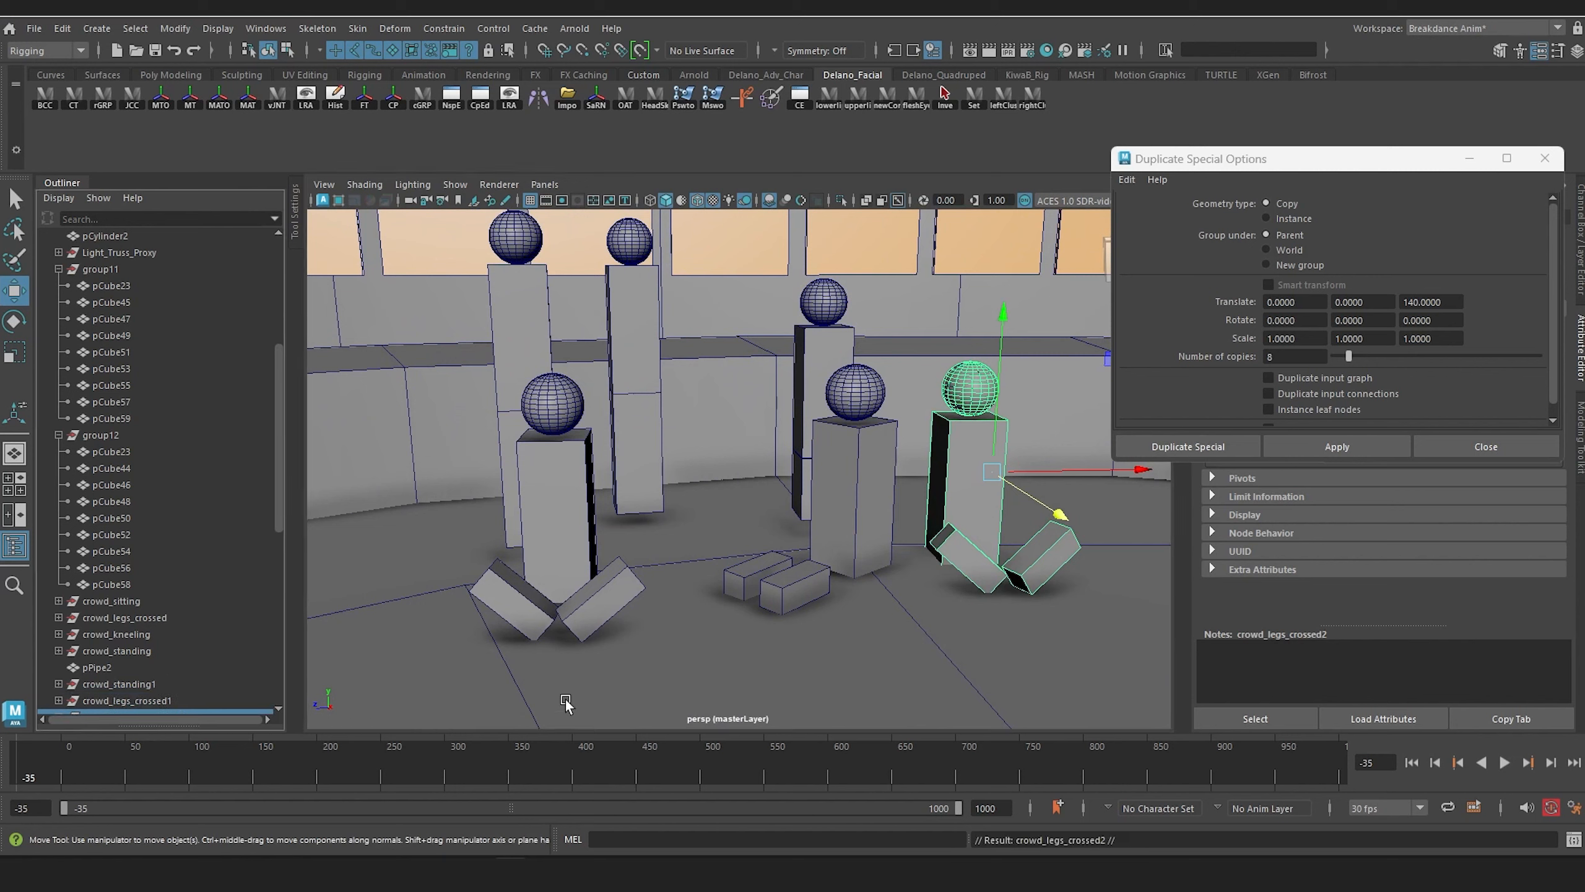
left_click_drag(1050, 513, 997, 480)
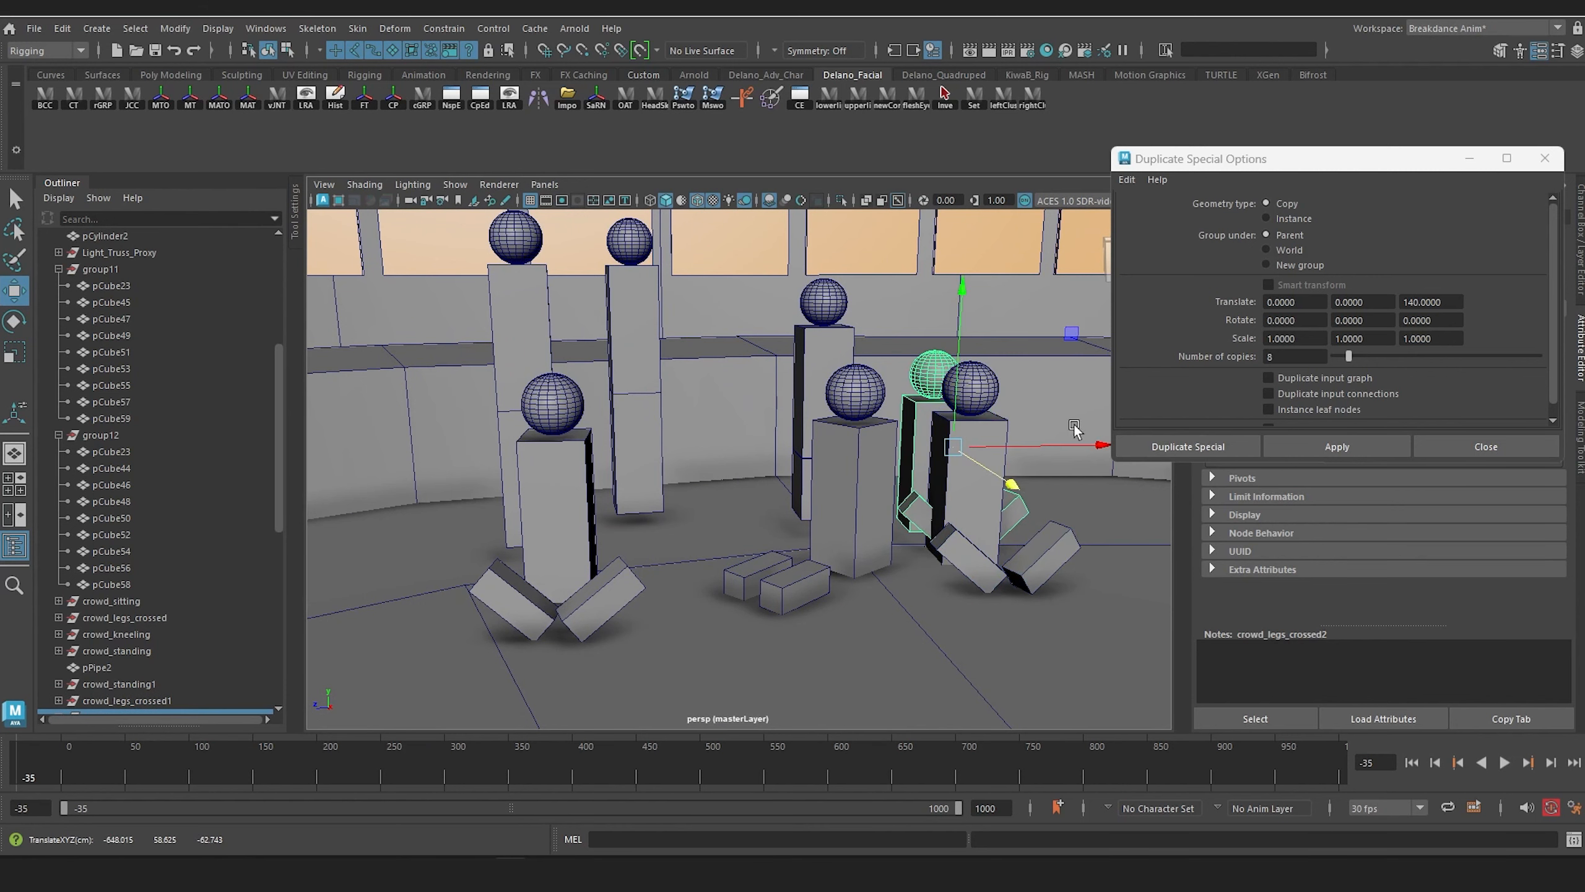
left_click_drag(1074, 431, 846, 459)
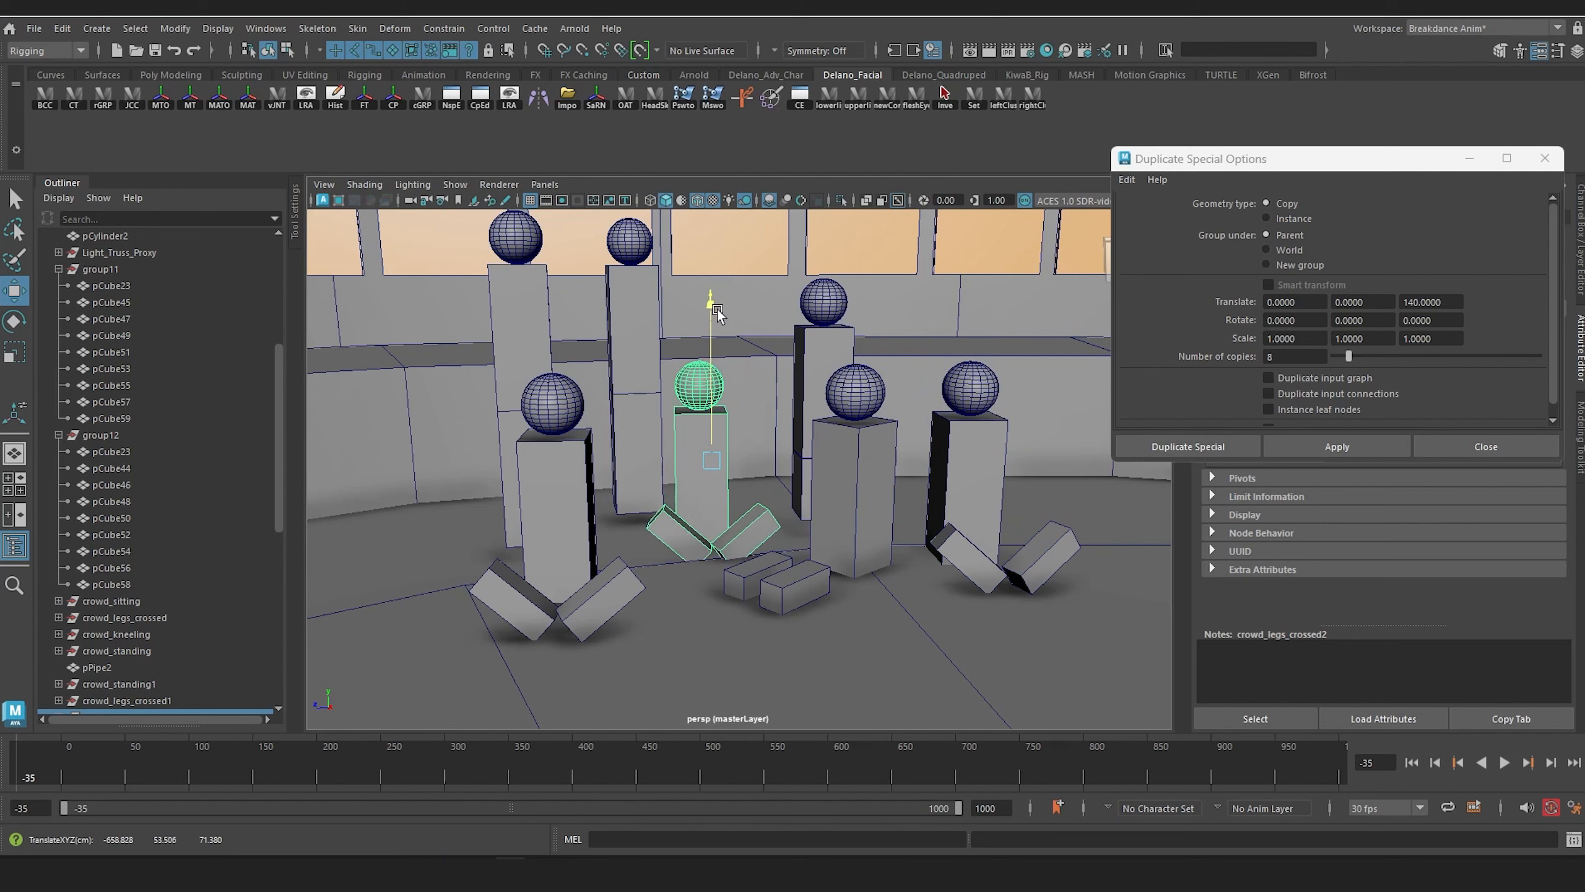
scroll(663, 447, "down", 5)
scroll(663, 447, "up", 3)
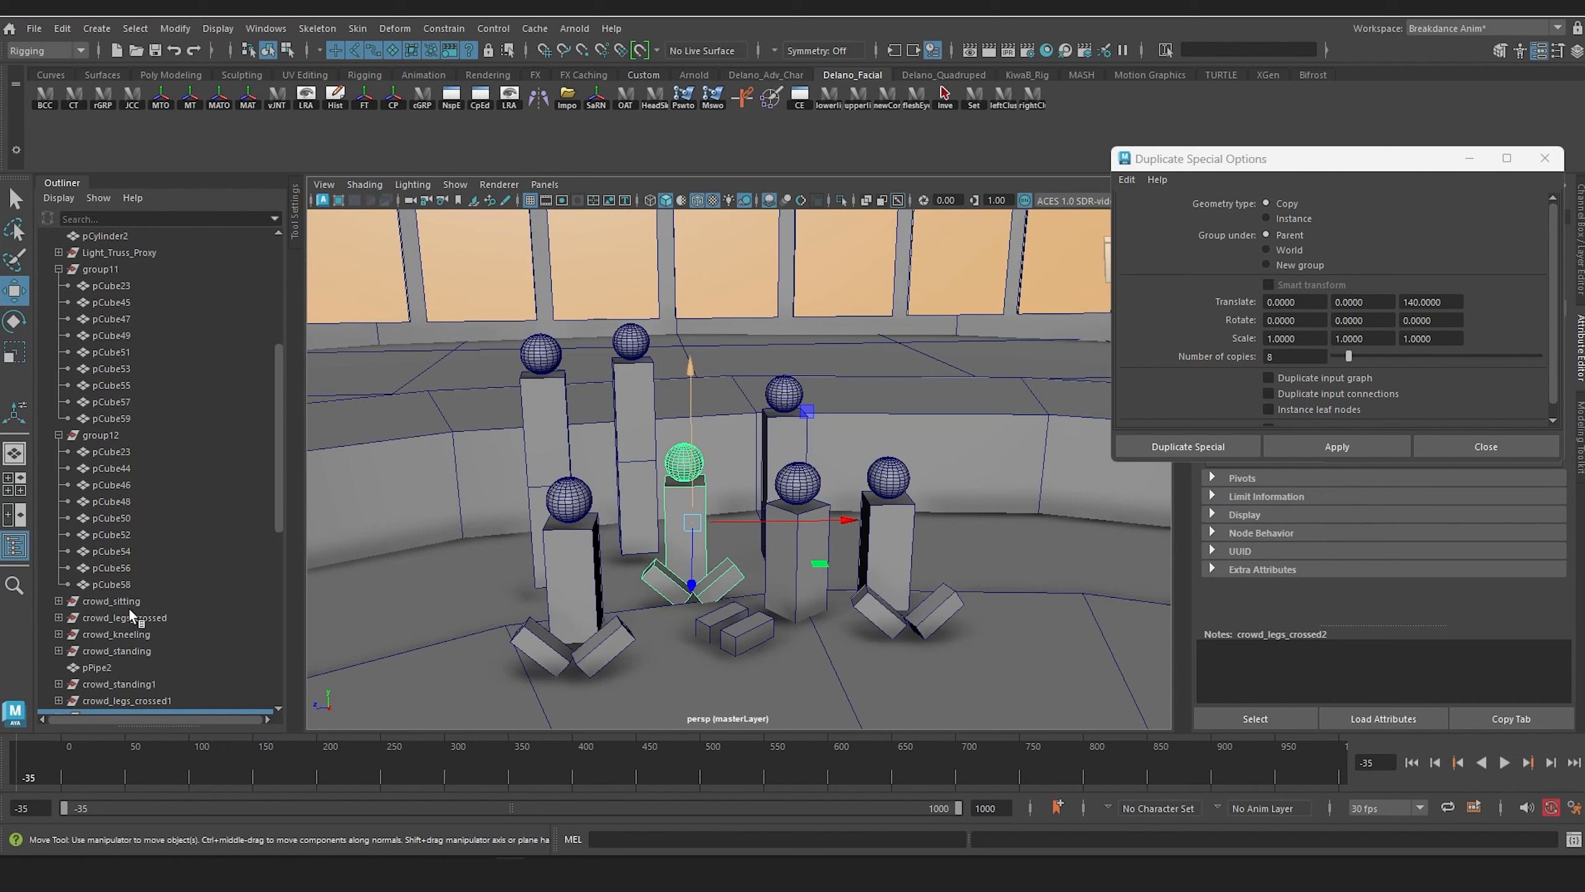
Step: Duplicate crowd_standing and place the copy behind crowd_legs_crossed1, at the far side of crowd_kneeling
left_click(116, 650)
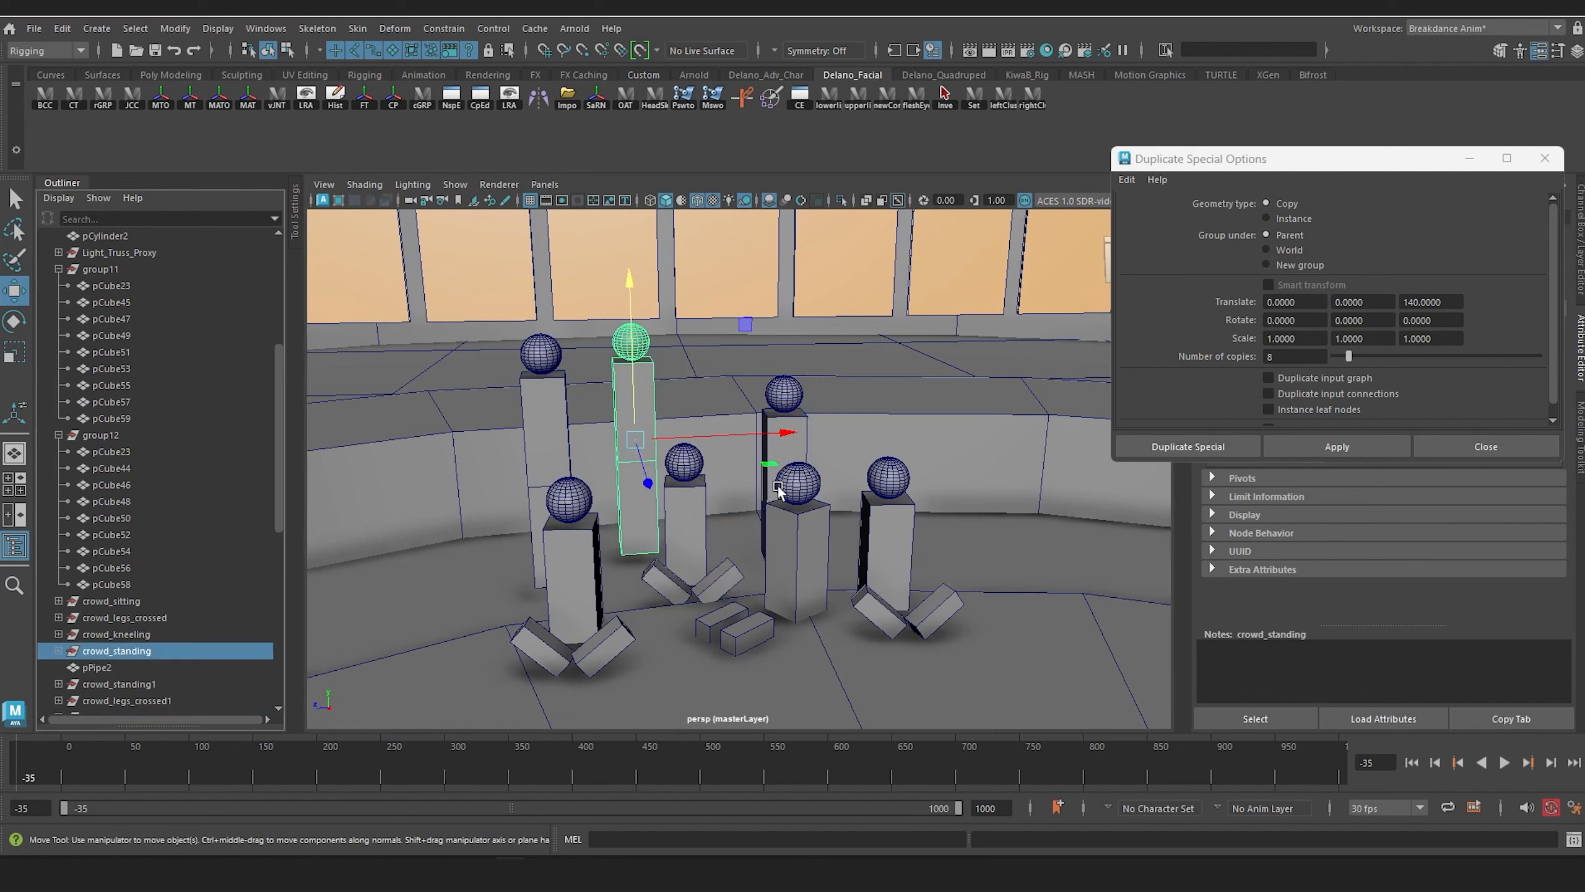
key("ctrl+d")
left_click_drag(769, 490, 935, 509)
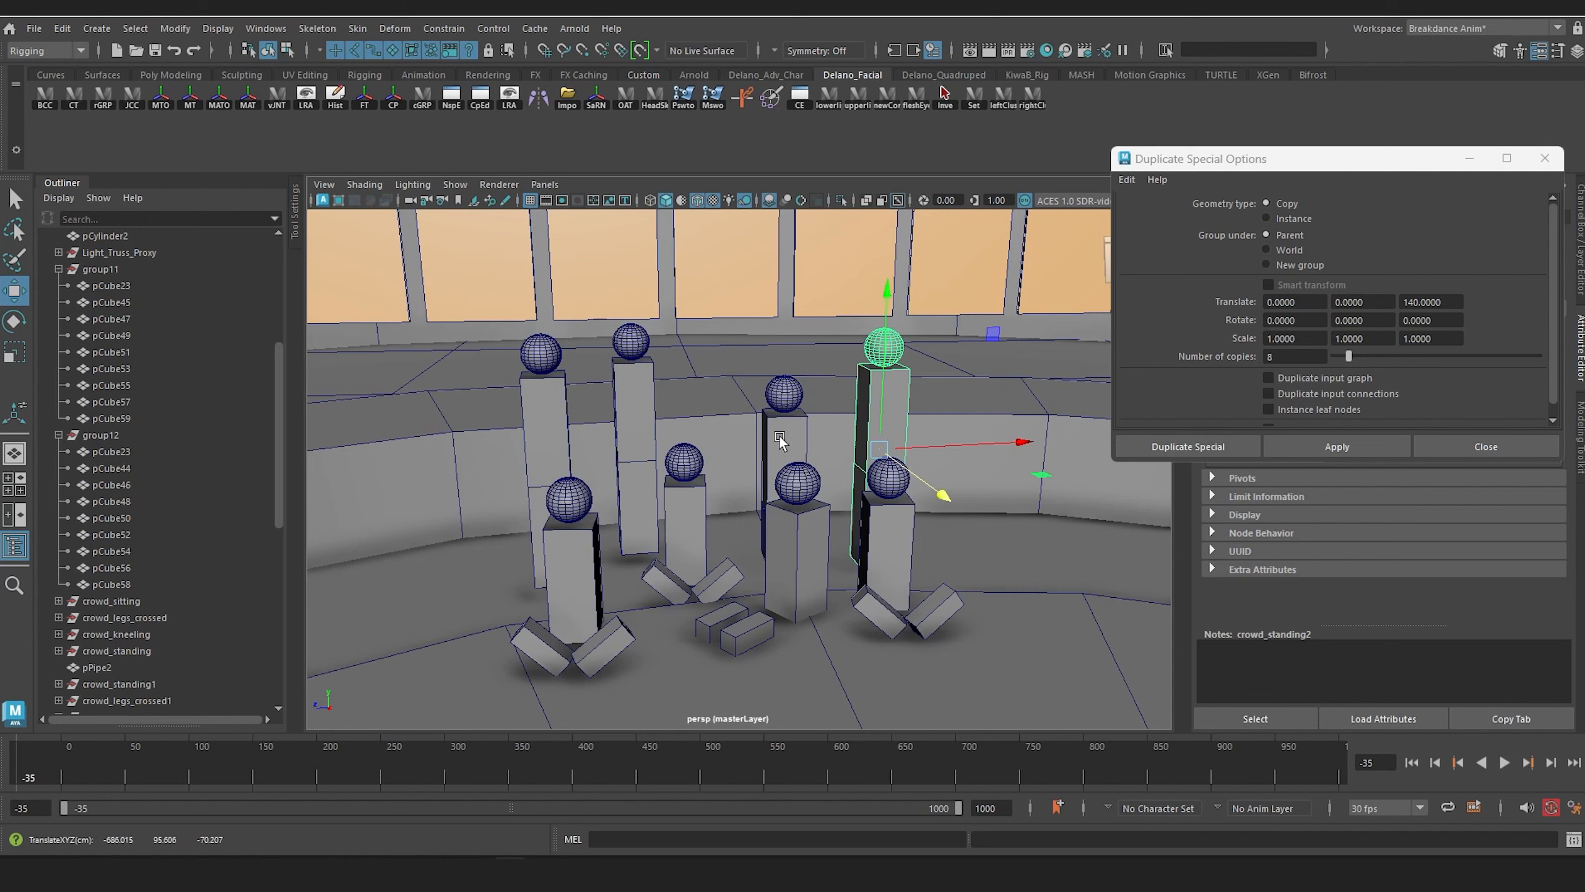
left_click_drag(780, 440, 671, 493, "alt")
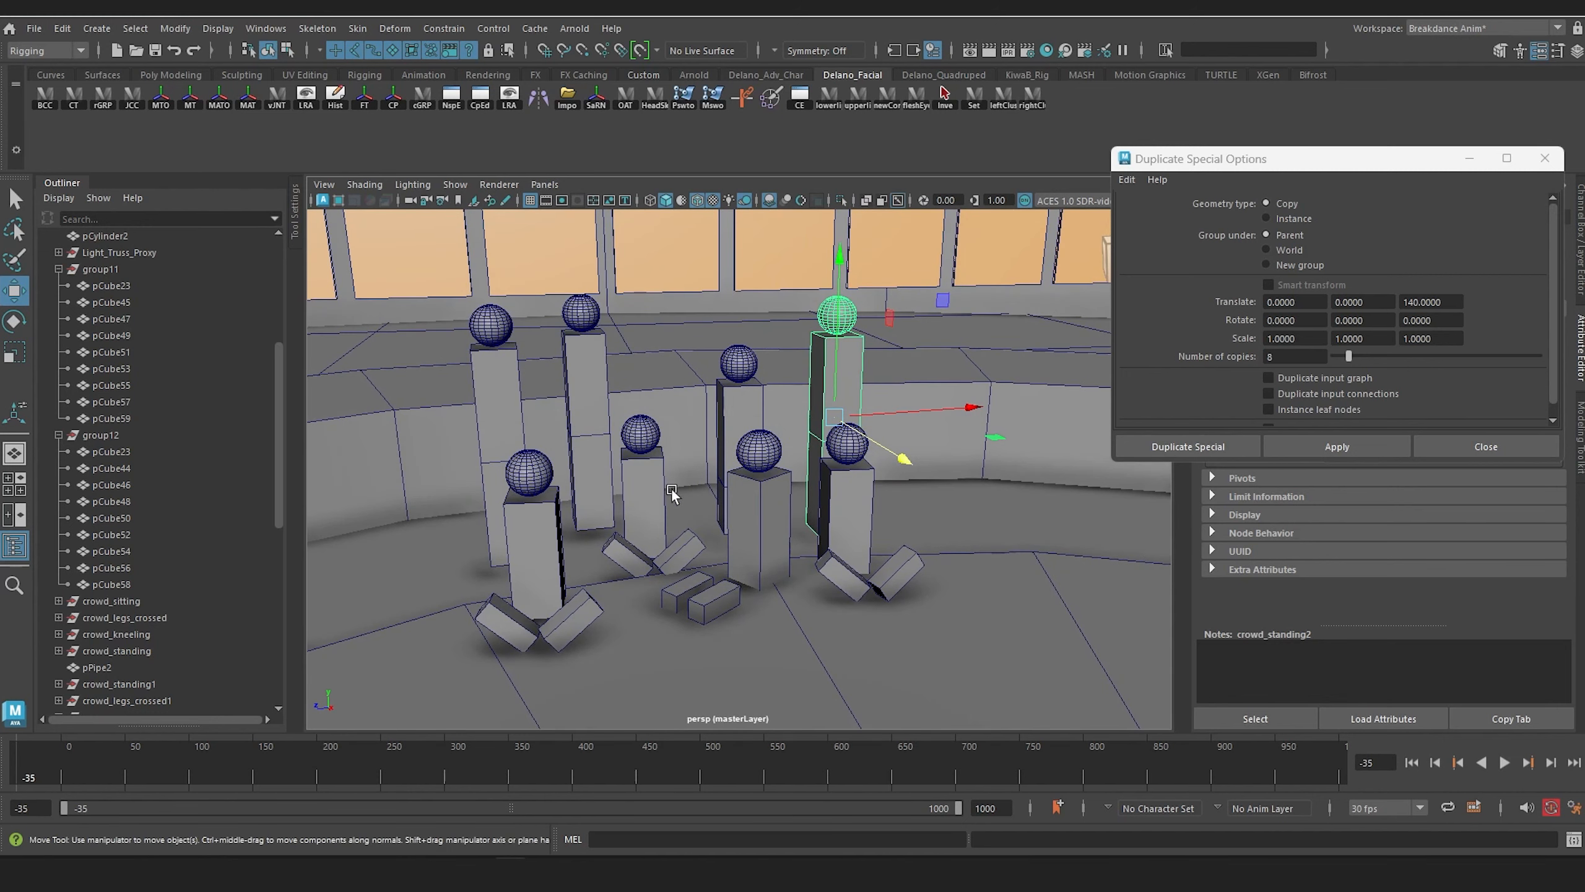
Step: Duplicate crowd_kneeling and place the copy at the outer side of crowd_legs_crossed1, lowering it onto the floor
left_click(132, 635)
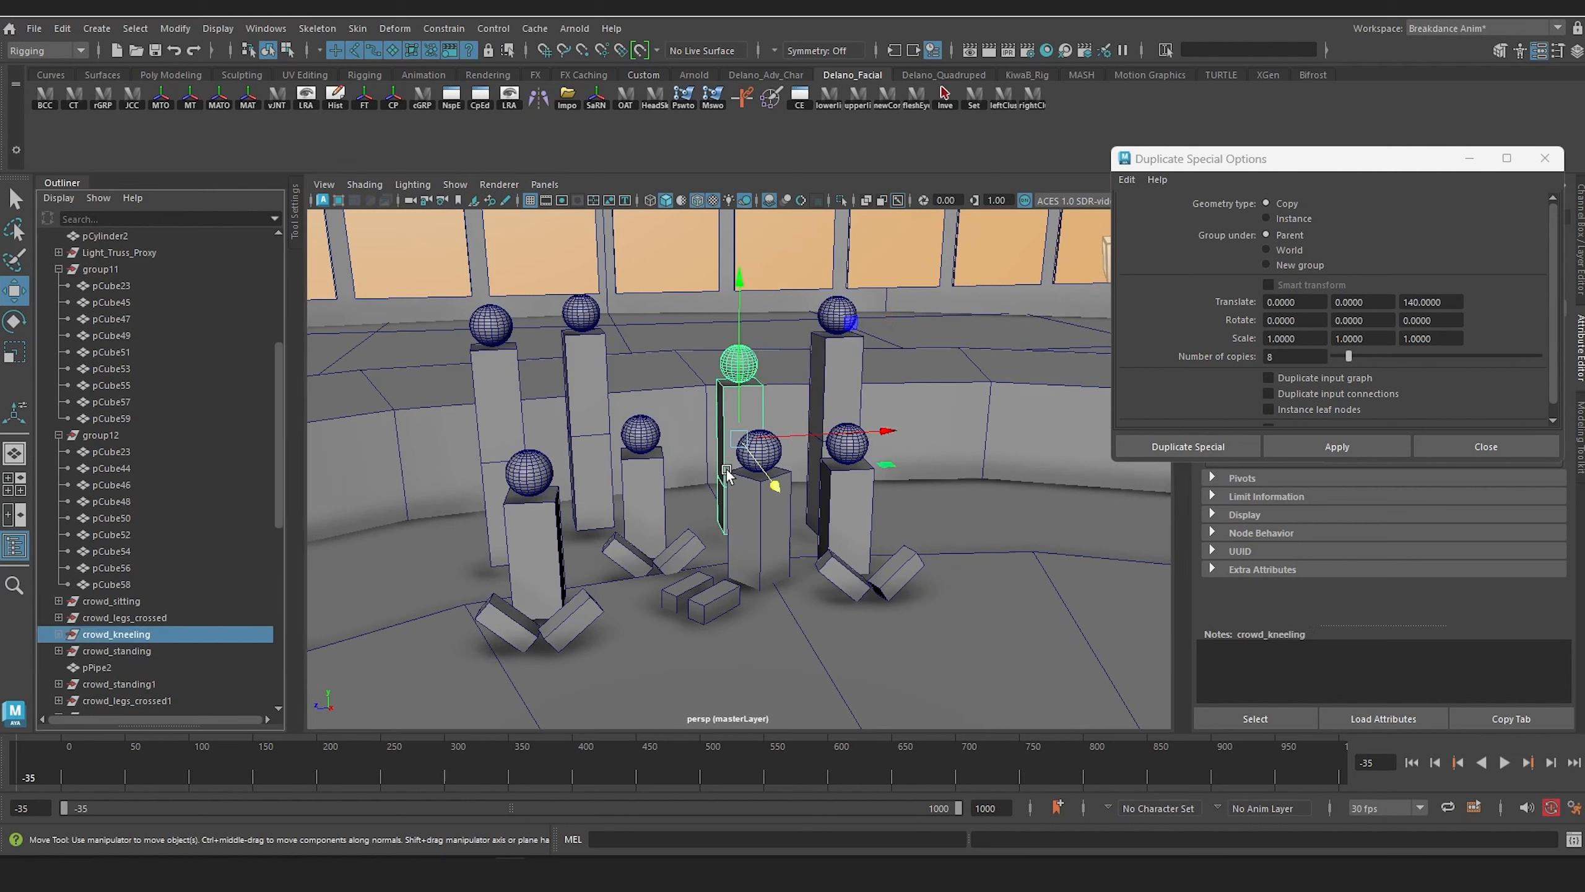
key("ctrl+d")
left_click_drag(778, 486, 827, 560)
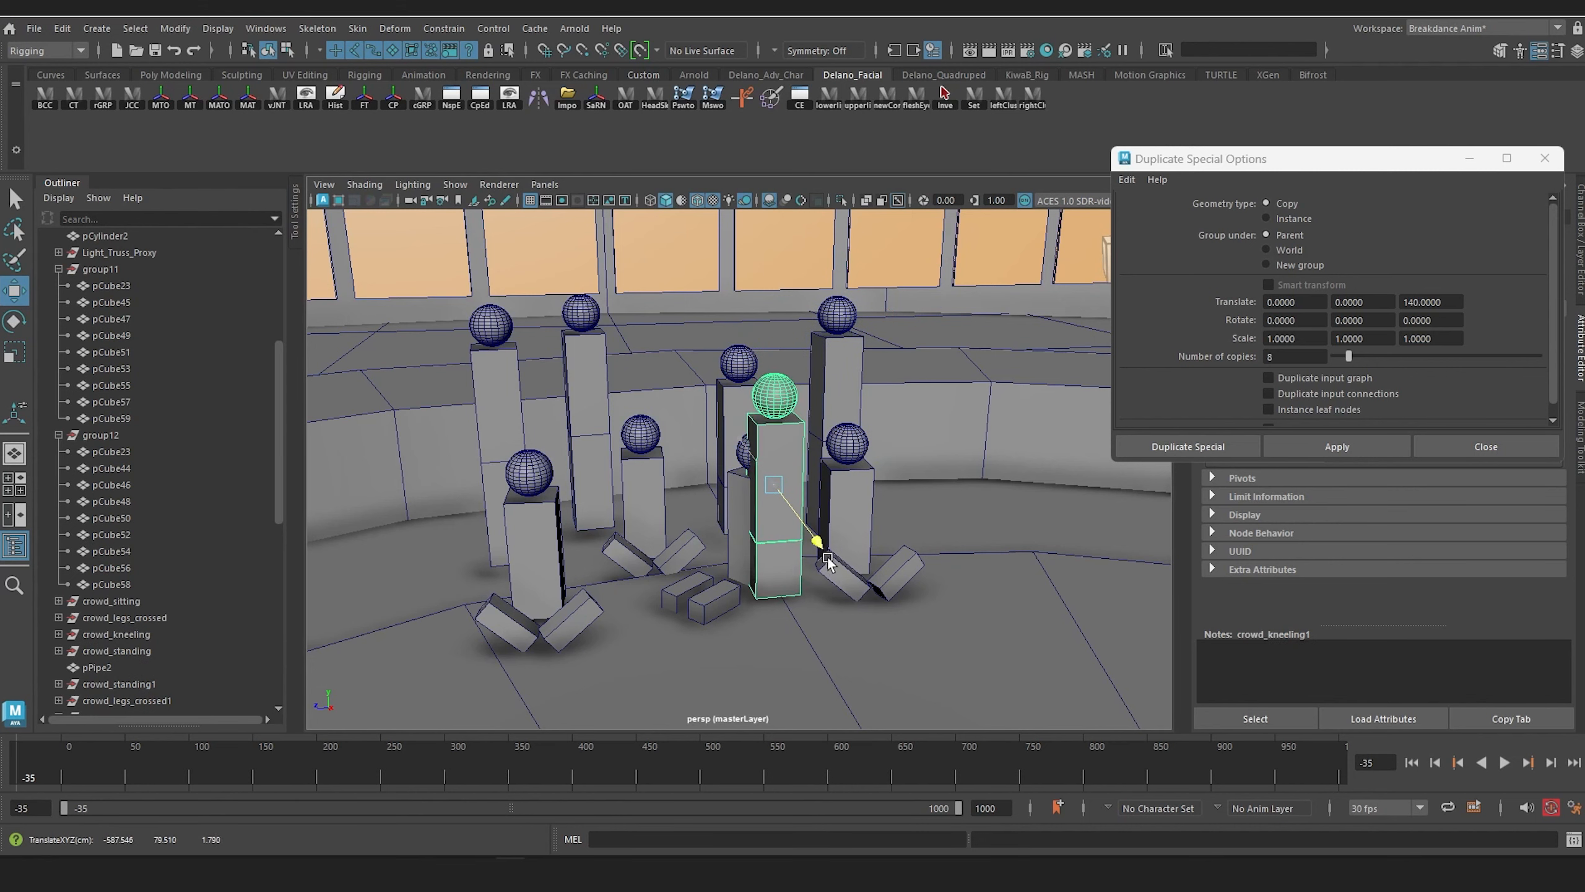
left_click_drag(953, 477, 899, 420)
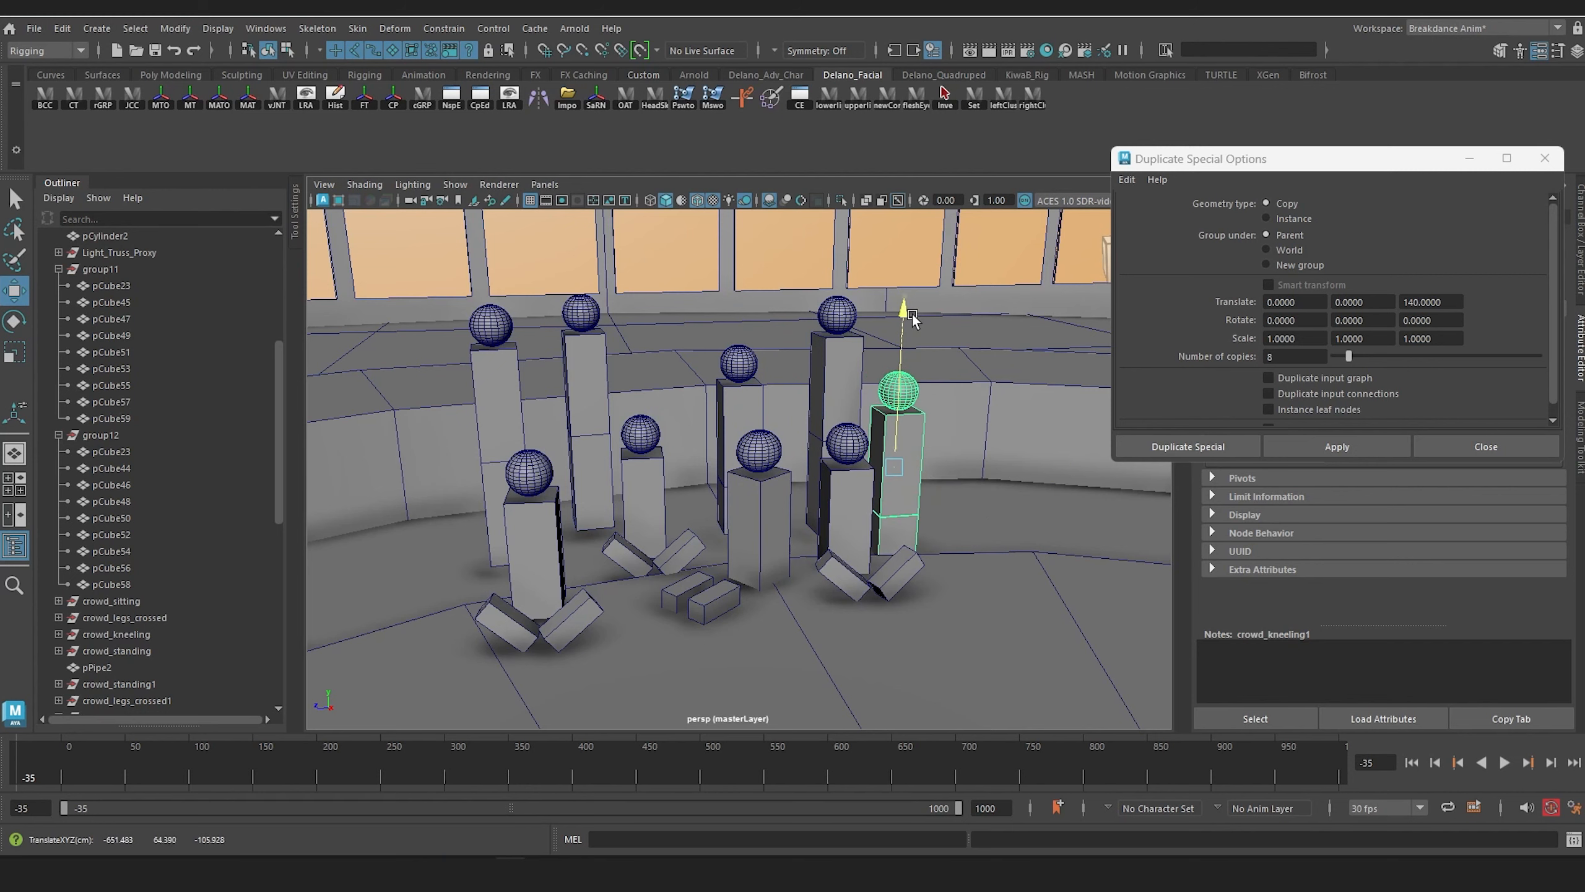
left_click_drag(913, 320, 723, 487, "alt")
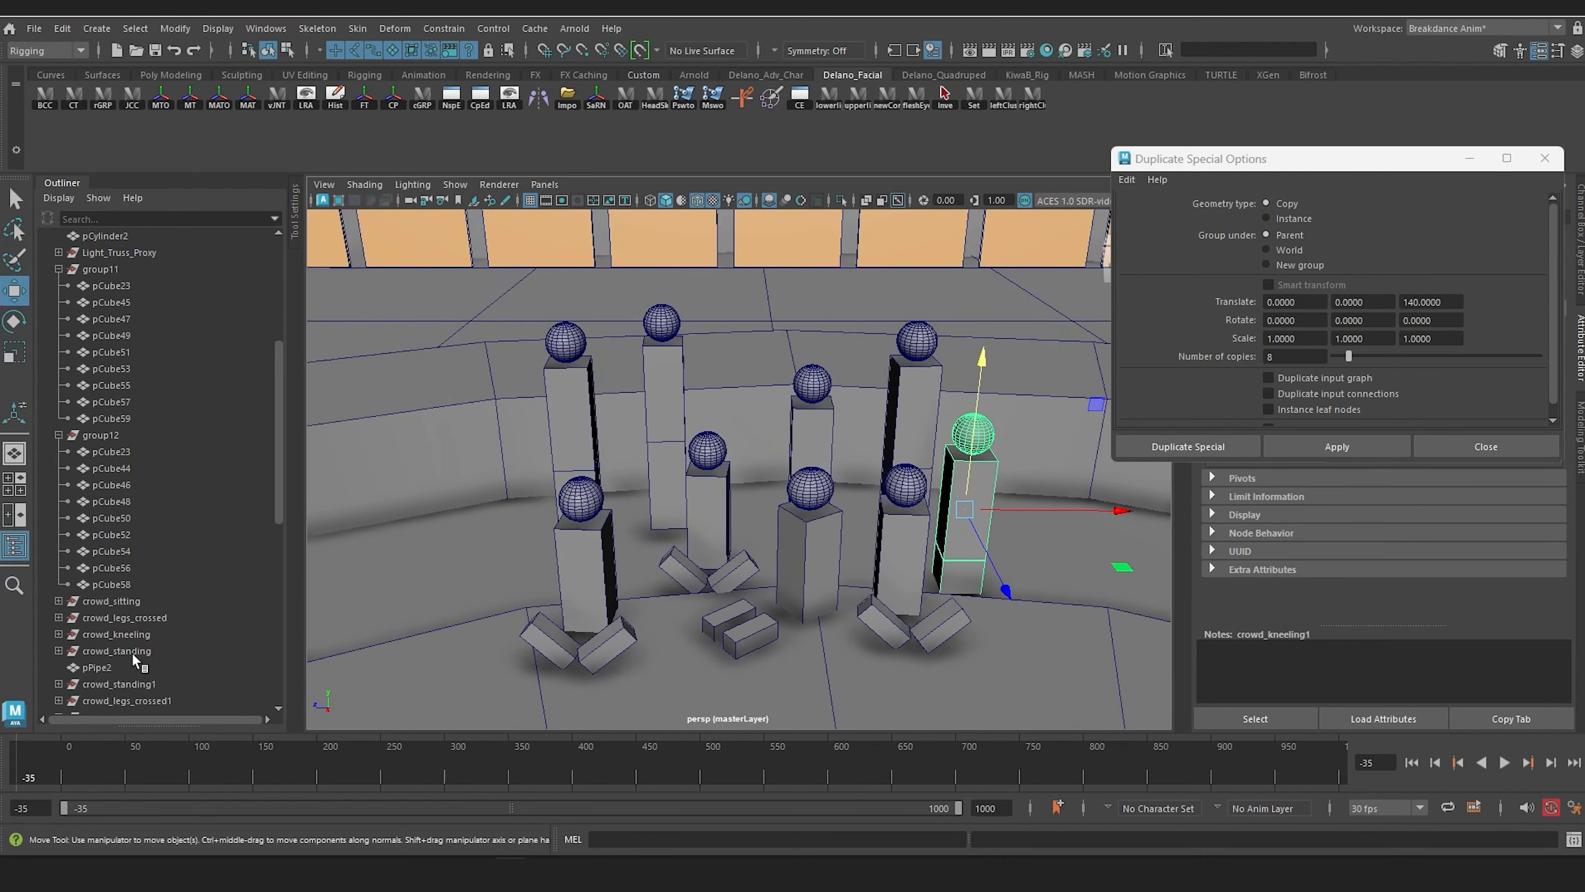
Step: Duplicate crowd_standing1 and place the copy between crowd_legs_crossed2 and crowd_kneeling
left_click(119, 684)
left_click_drag(718, 450, 896, 503, "alt")
key("ctrl+d")
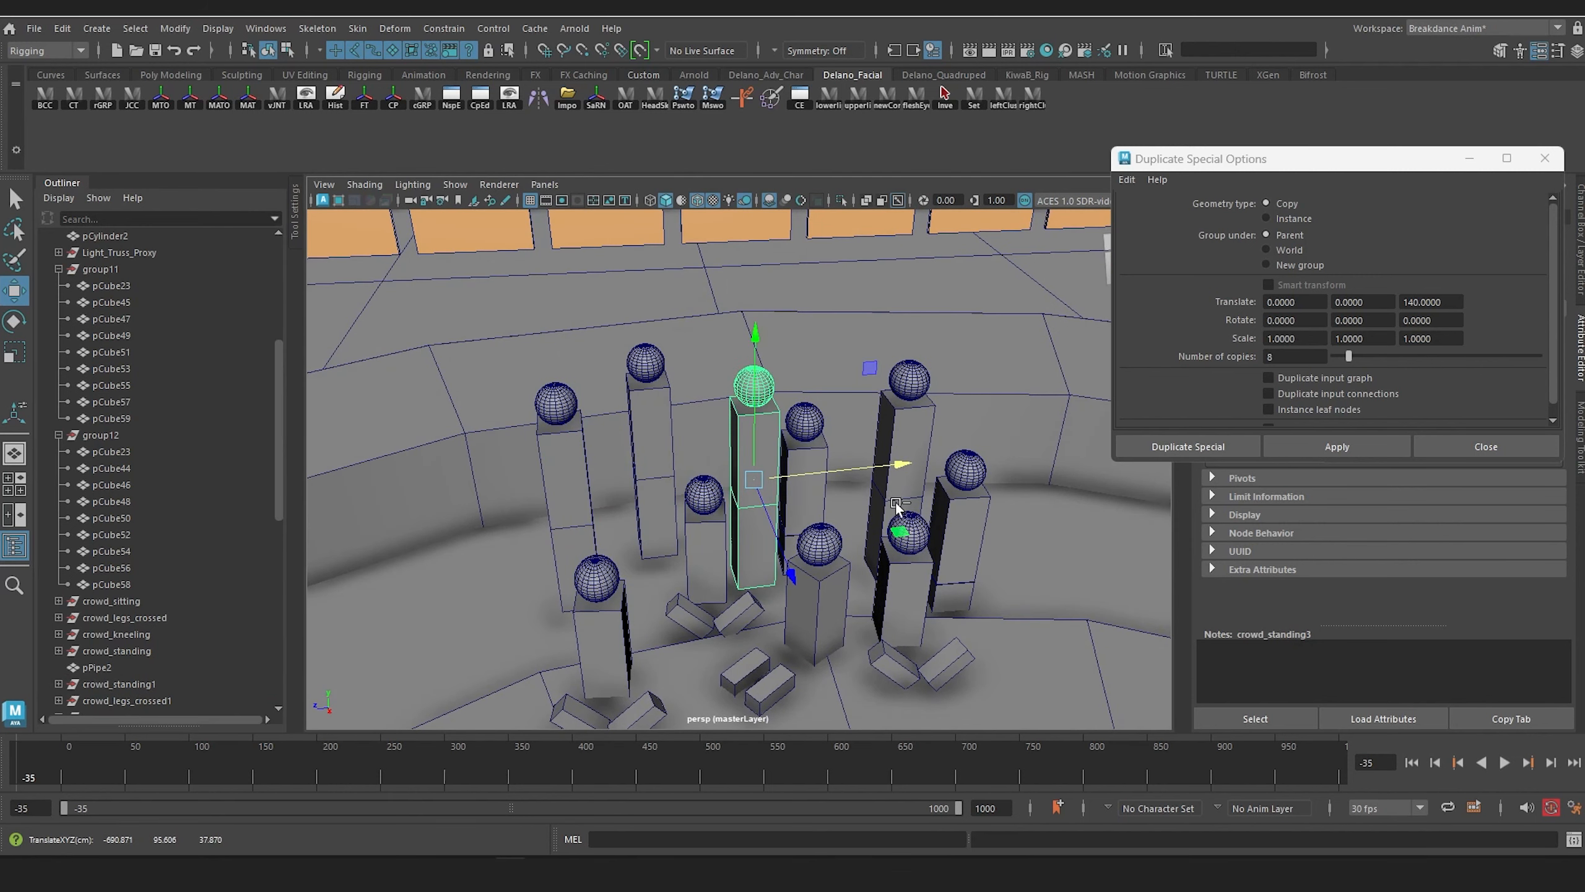
Step: Add two more copies of crowd_standing3 in the back row, one on each side behind it
key("ctrl+d")
left_click_drag(782, 557, 766, 519)
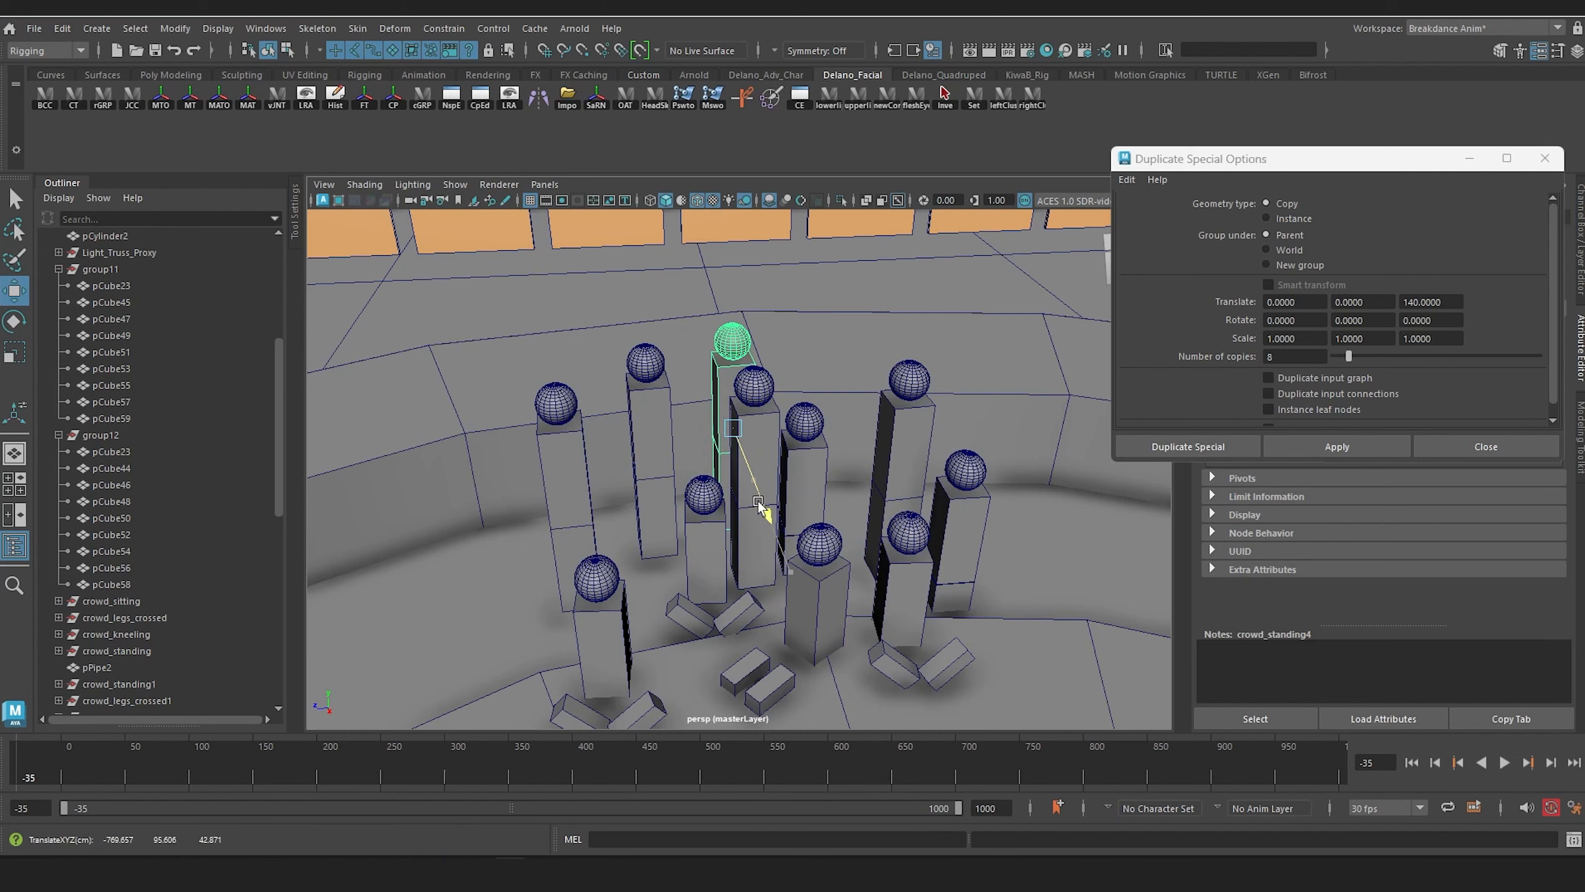
left_click_drag(878, 422, 953, 417)
left_click_drag(887, 489, 848, 441, "alt")
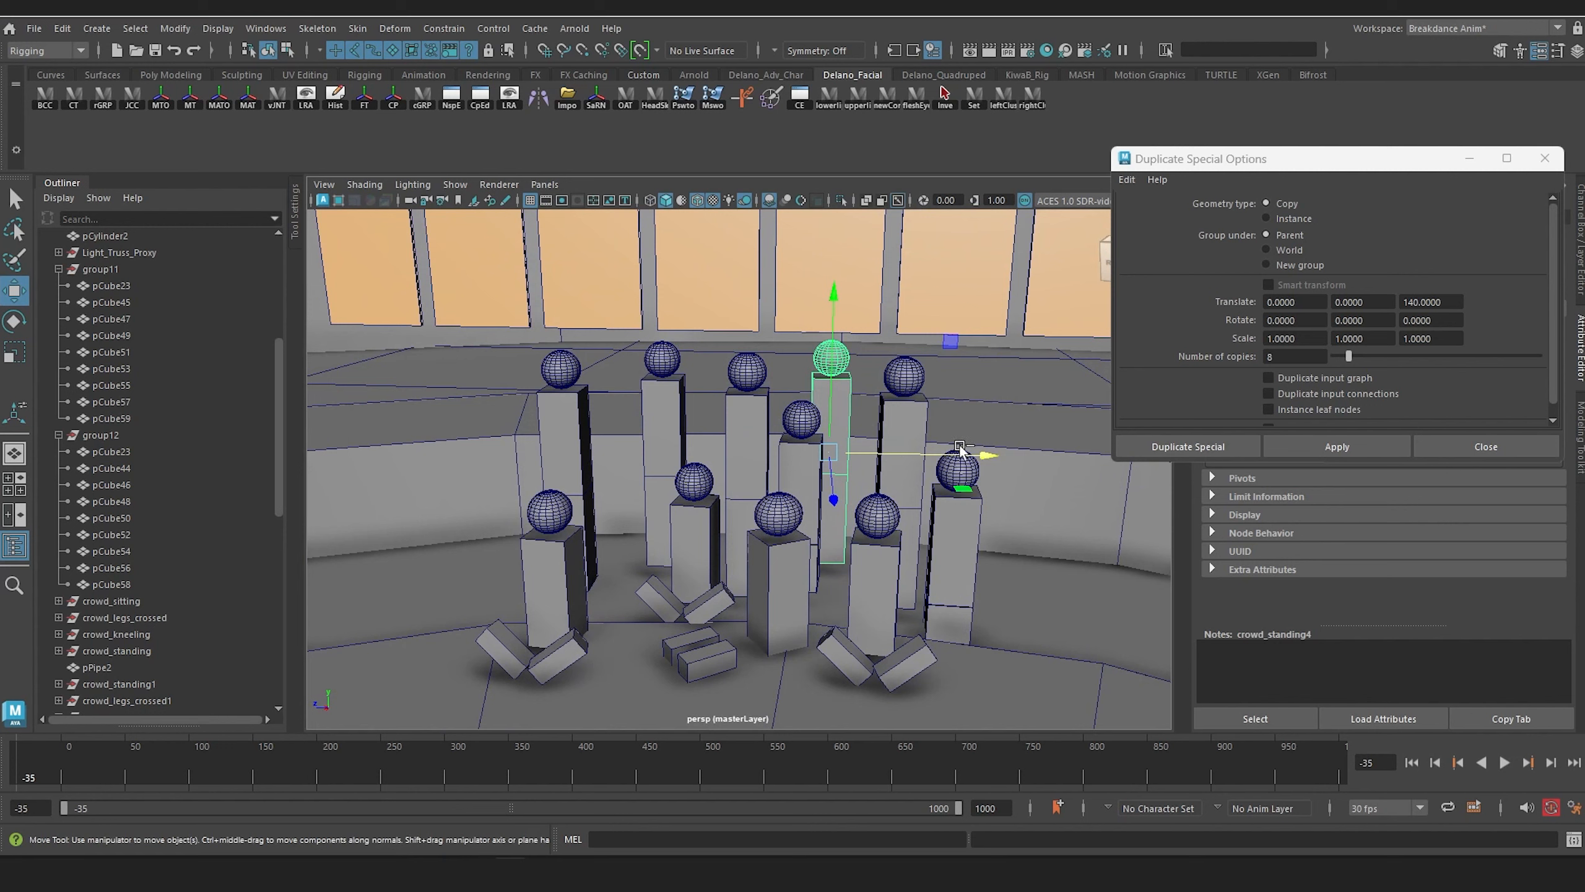
left_click_drag(963, 443, 877, 455)
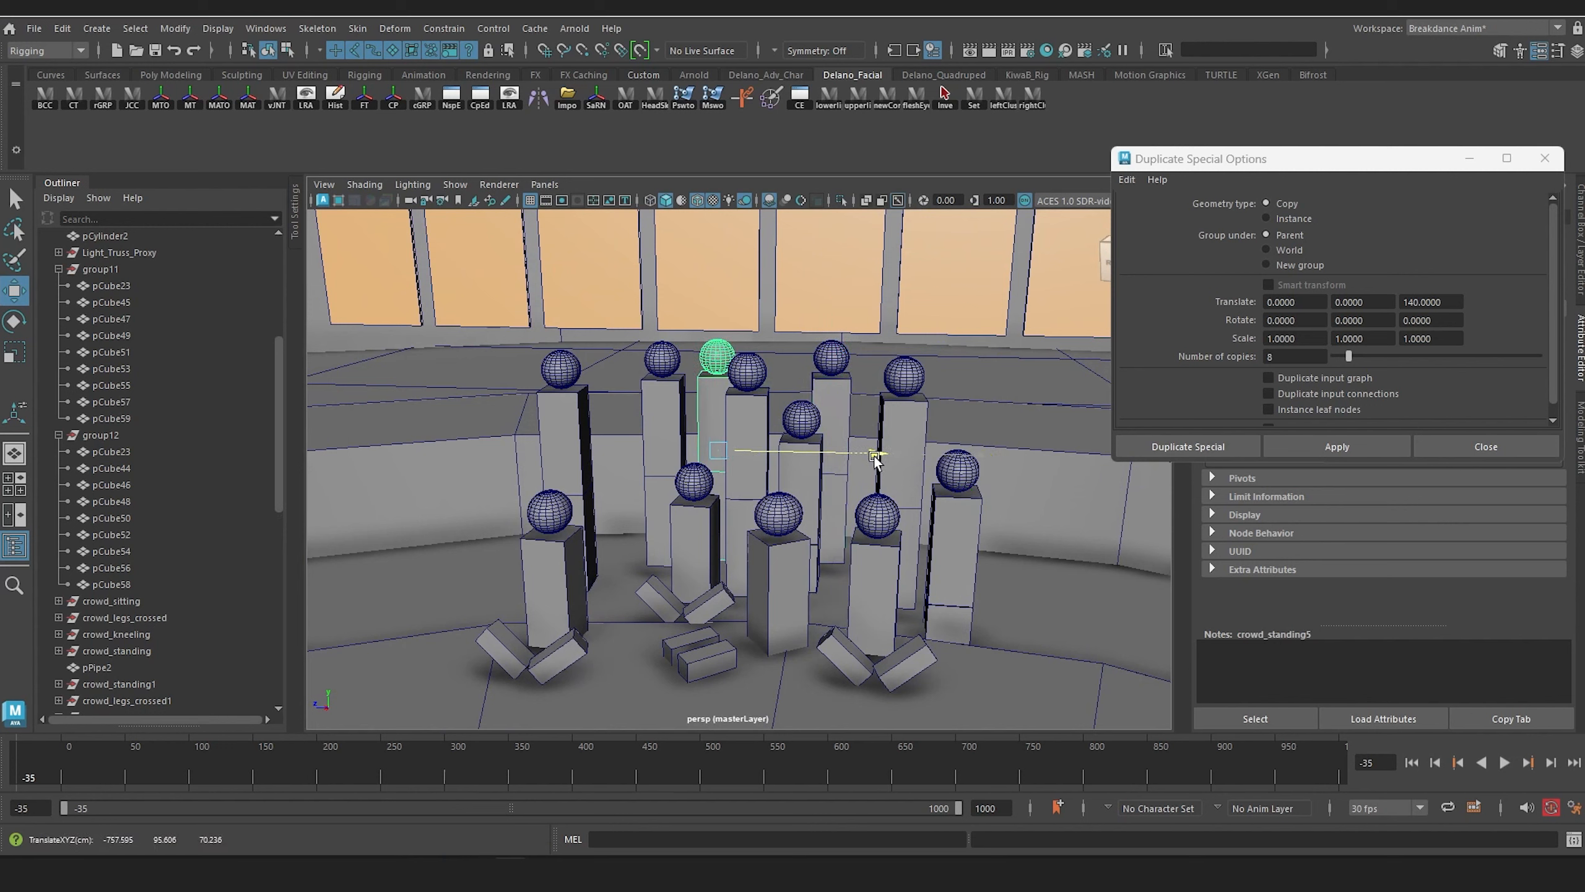
Step: Duplicate crowd_standing3 through crowd_standing5, move the copies to the open end of the standing row, and rotate them to follow the curve
scroll(156, 593, "down", 5)
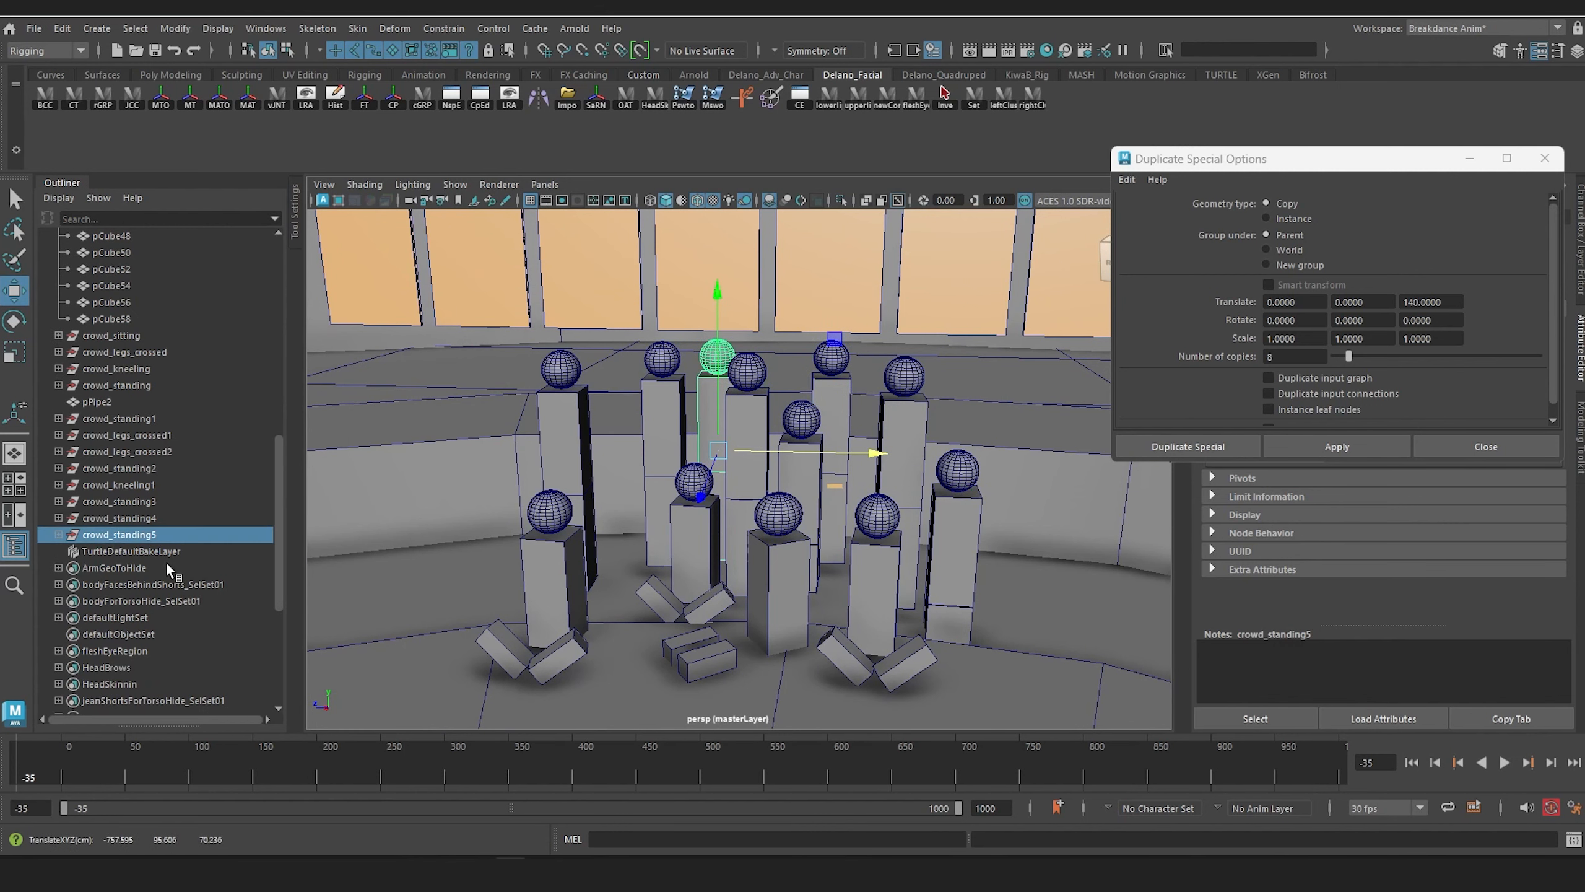
left_click(143, 503, "shift")
left_click_drag(483, 486, 481, 552, "alt")
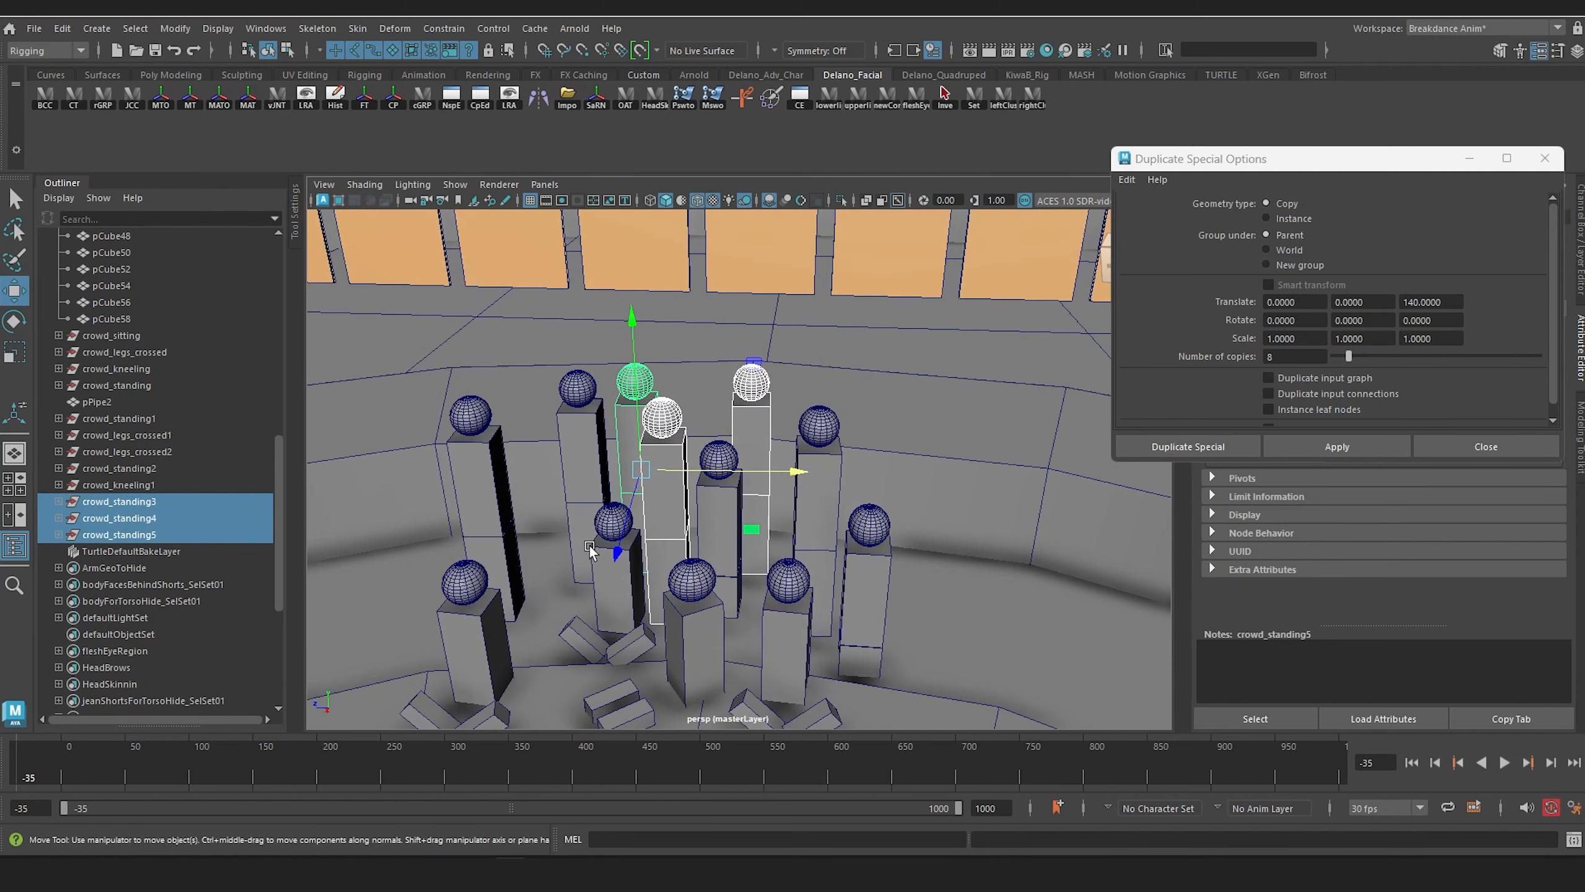
key("ctrl+d")
left_click_drag(797, 473, 563, 497)
left_click_drag(435, 565, 594, 539, "alt")
key("e")
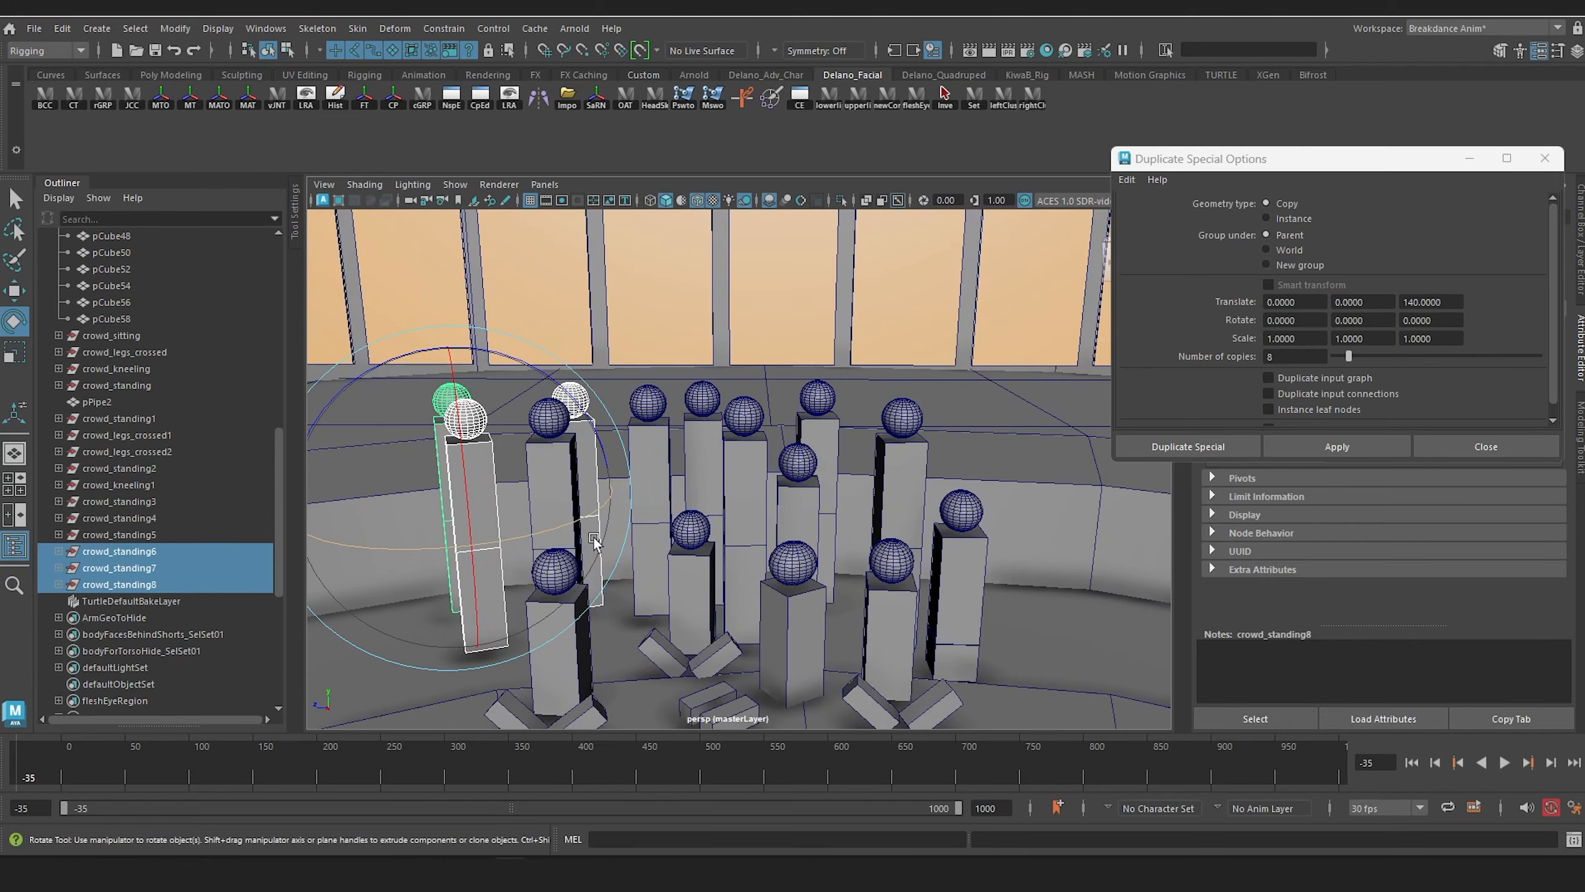
middle_click_drag(587, 532, 486, 527, "alt")
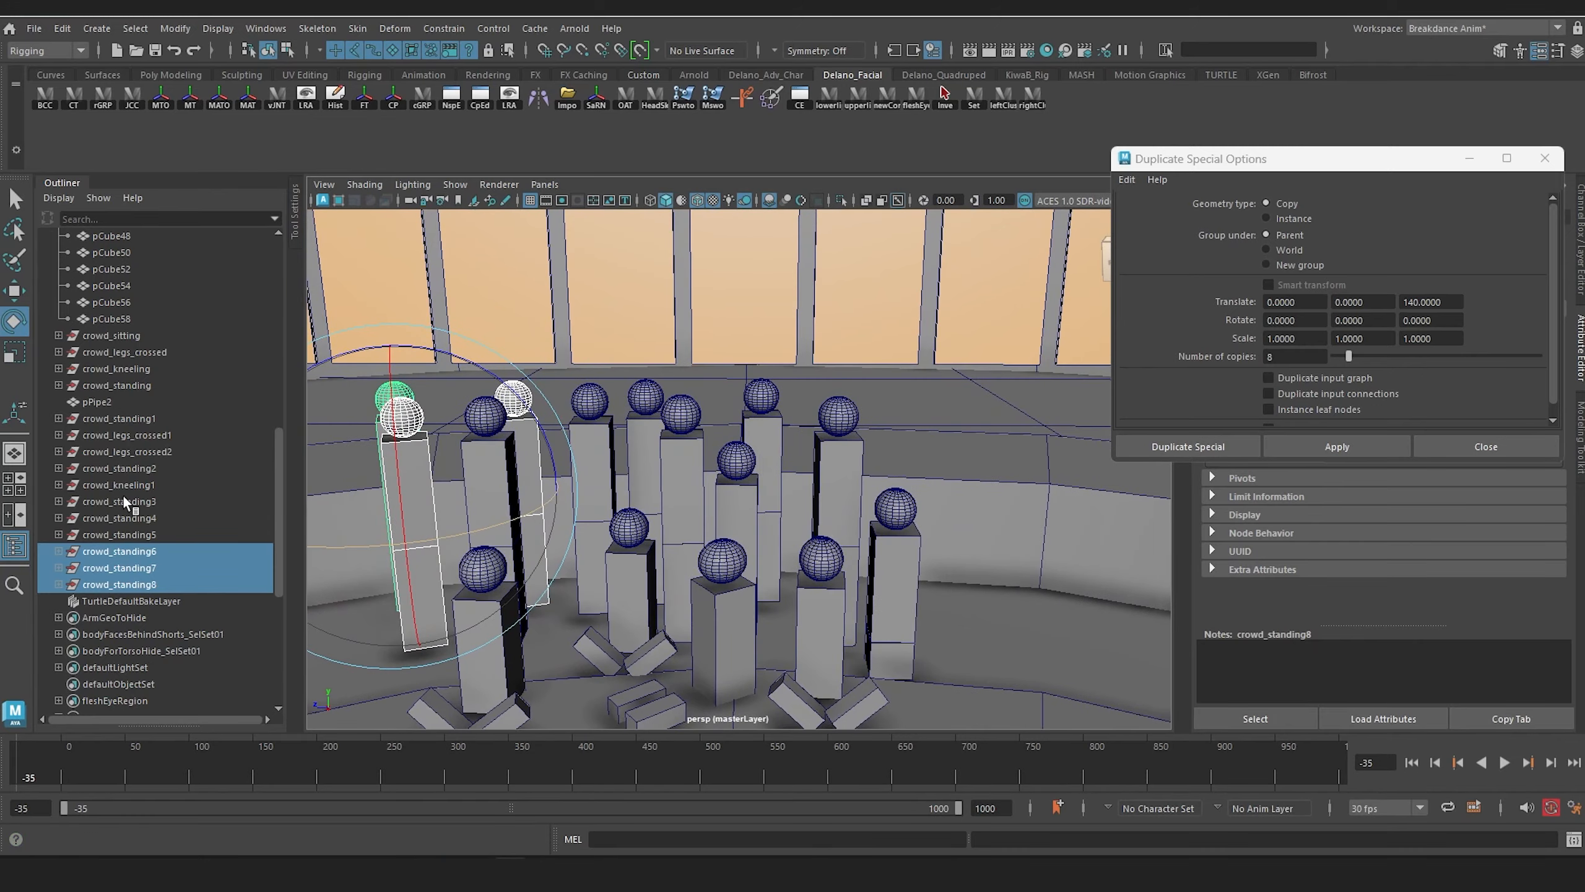
Step: Duplicate crowd_standing3 through crowd_standing7 and move the five copies up and back onto the raised ring behind the crowd
left_click(126, 499)
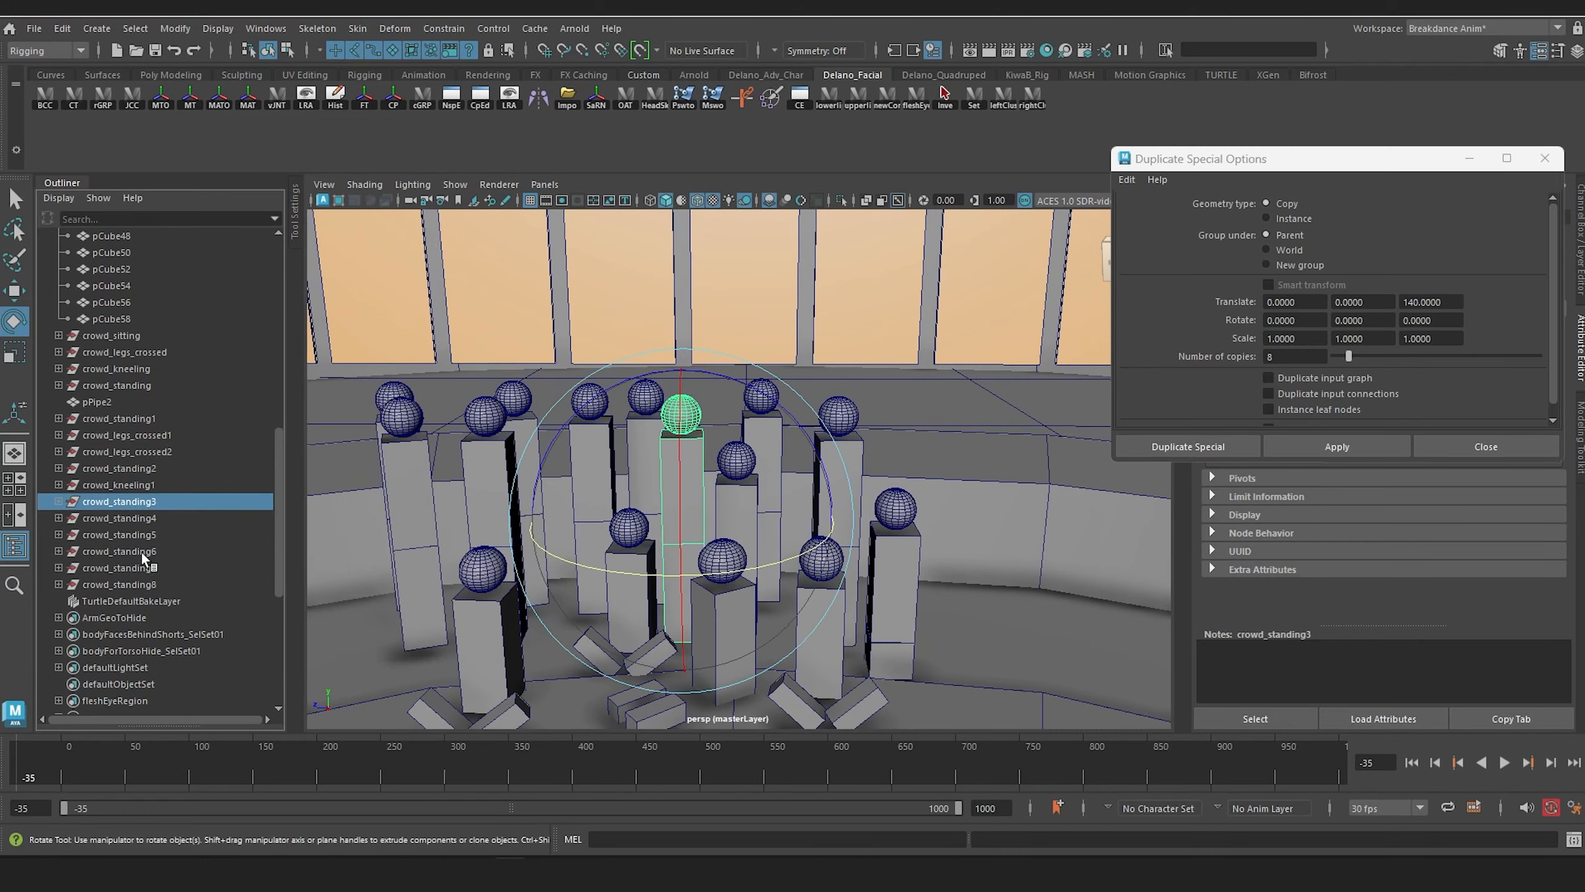
left_click(141, 571, "shift")
left_click_drag(727, 462, 655, 541, "alt")
key("ctrl+shift+d")
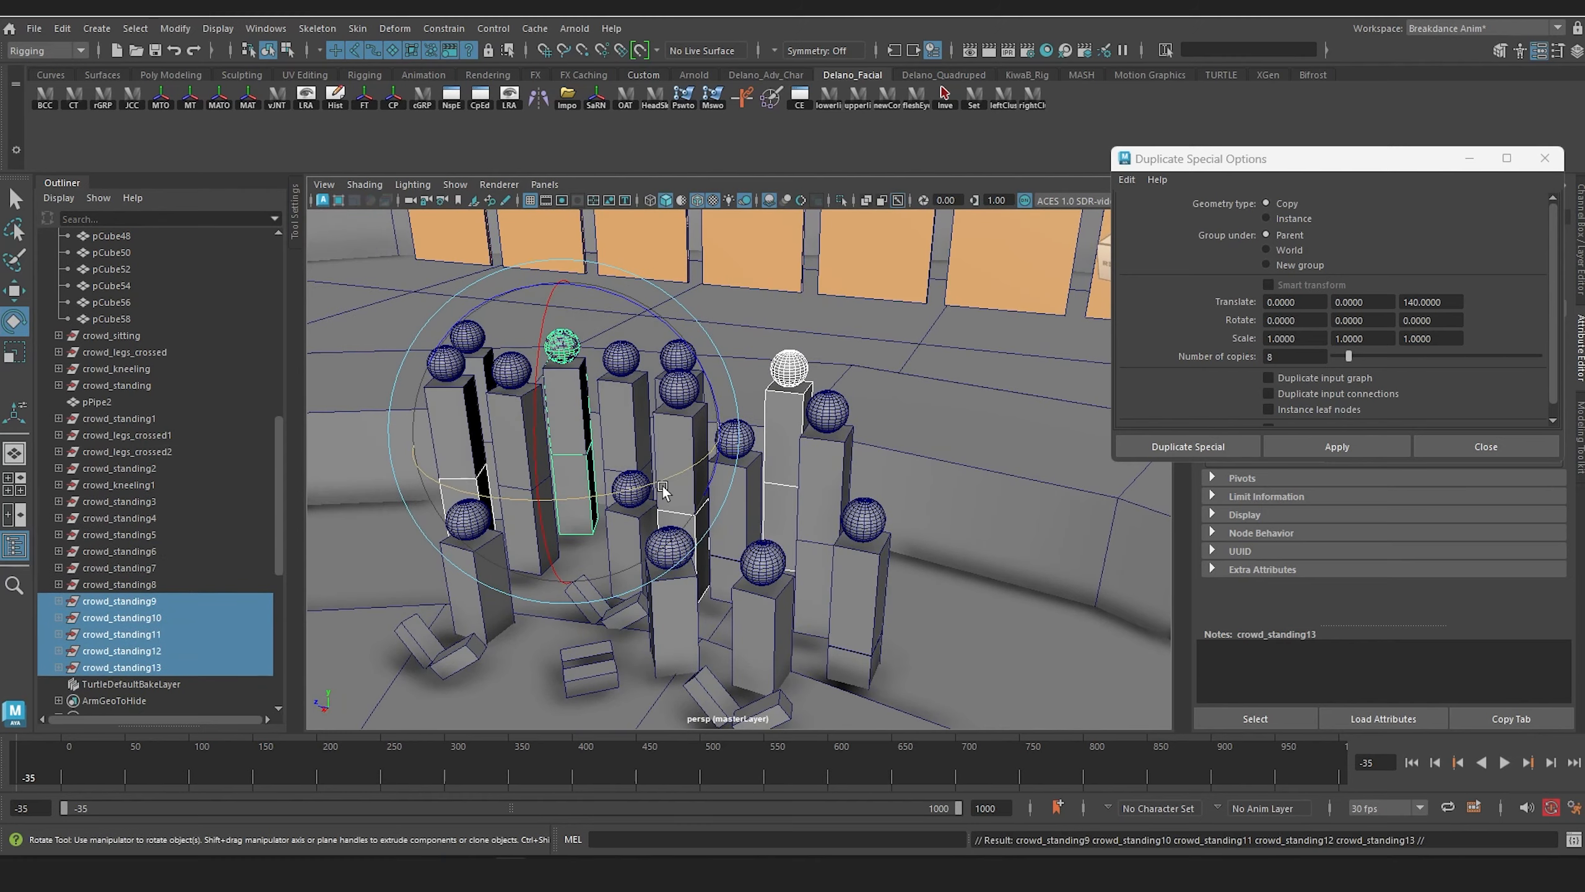
key("w")
left_click_drag(560, 299, 552, 346, "alt")
left_click_drag(608, 398, 771, 398)
left_click_drag(873, 233, 912, 278, "alt")
left_click_drag(835, 236, 837, 199)
scroll(793, 373, "down", 4)
left_click_drag(793, 374, 802, 451, "alt")
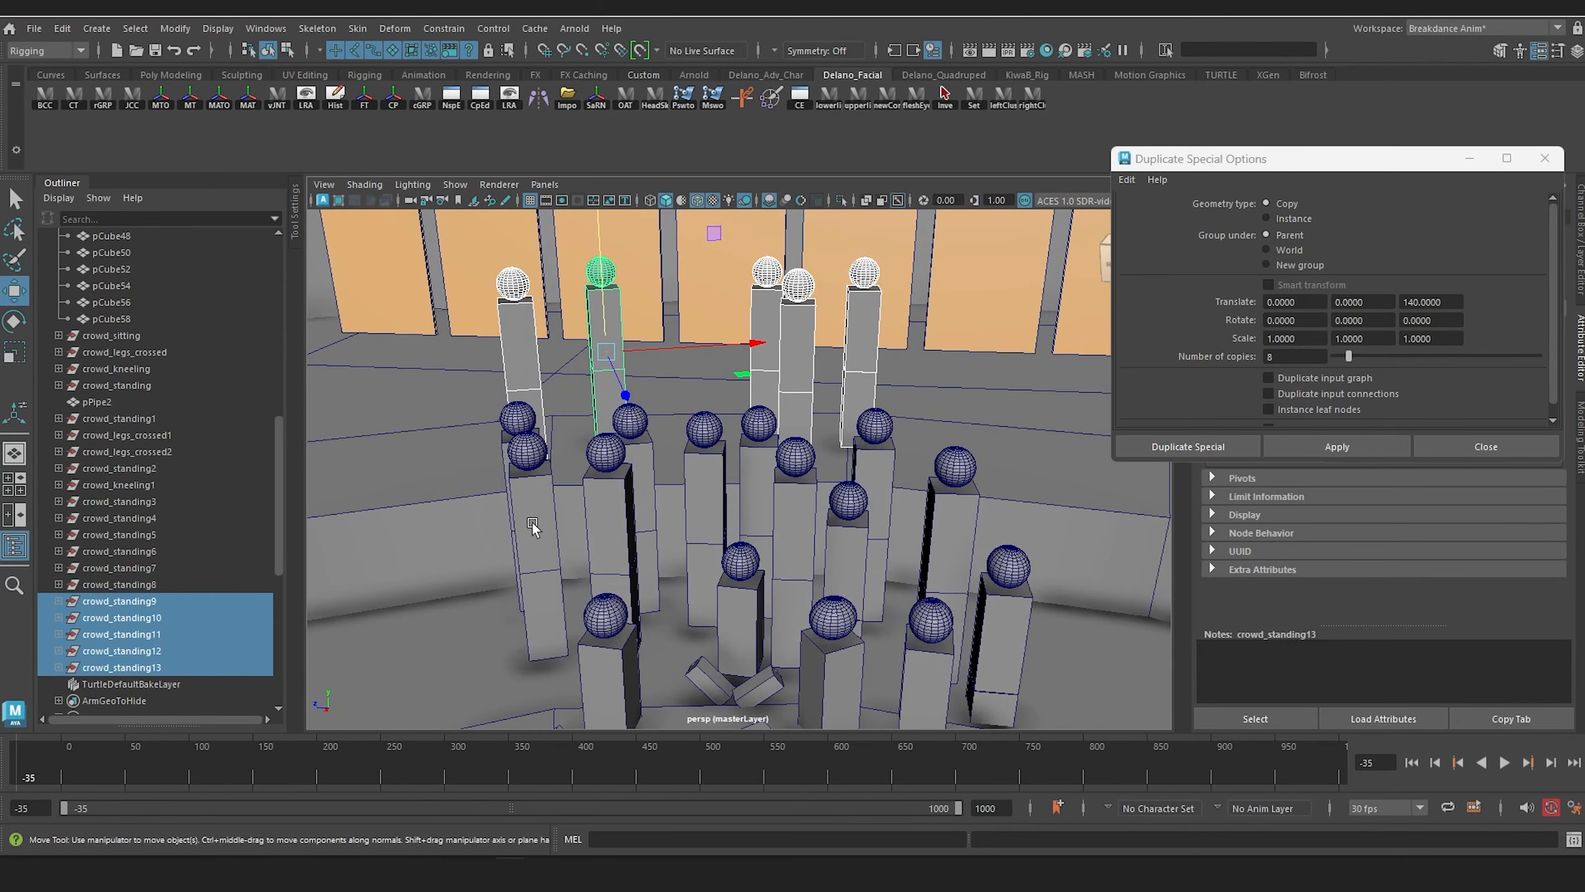
Step: Duplicate the five raised-ring spectators, offset the copies along the ring, and turn them slightly to follow its curve
key("ctrl+d")
left_click_drag(752, 344, 867, 351)
key("e")
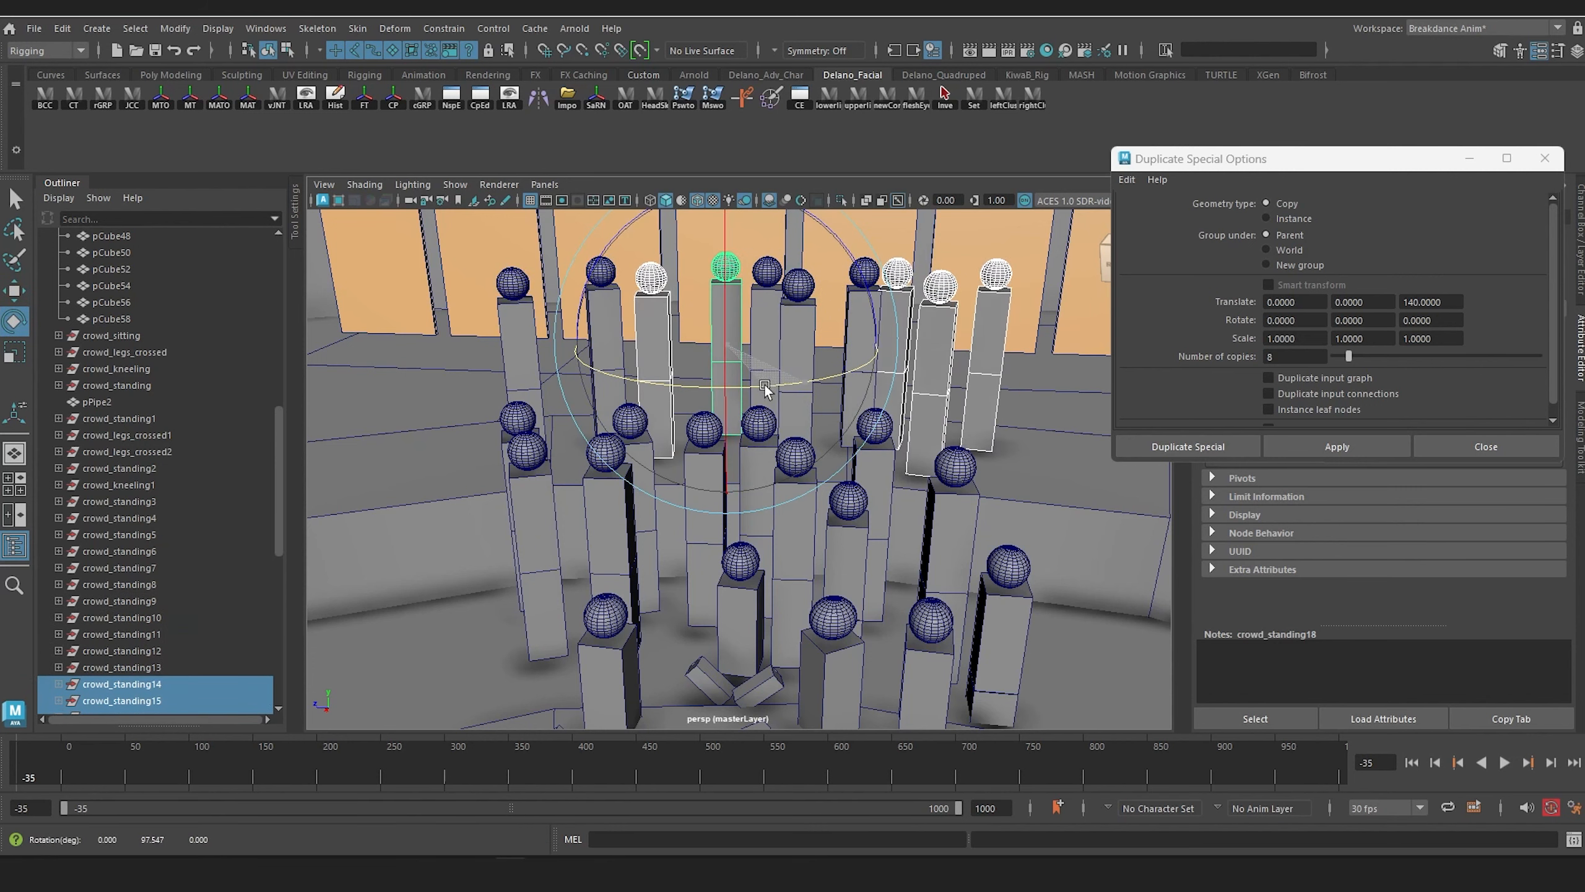
key("w")
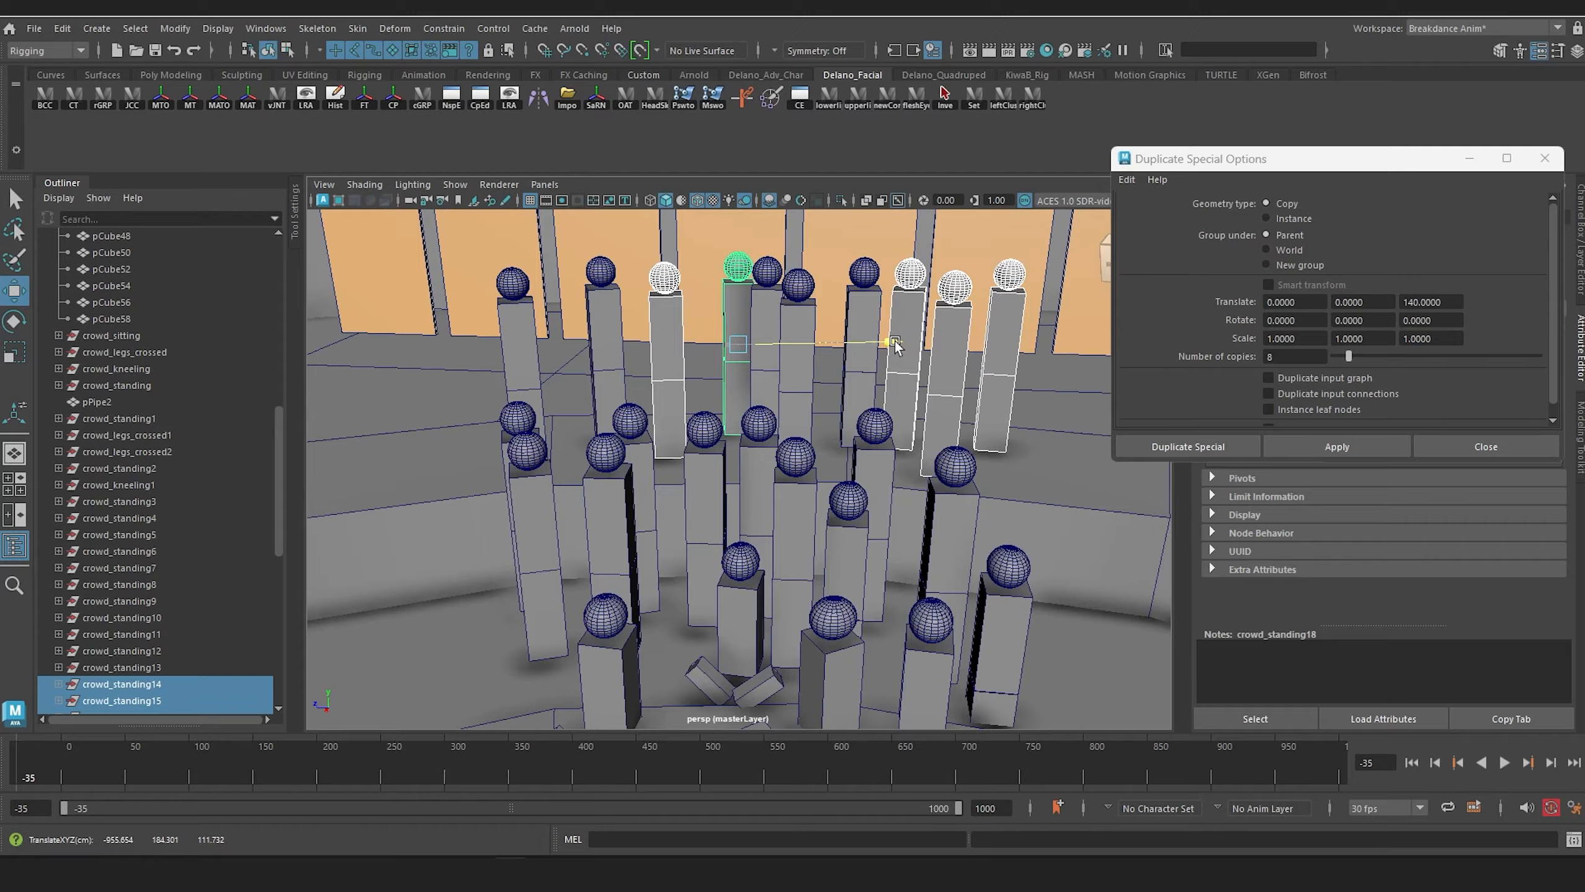
right_click_drag(779, 387, 869, 392, "alt")
left_click_drag(870, 391, 786, 427, "alt")
mouse_move(786, 427)
right_mouse_down("alt")
mouse_move(706, 430)
mouse_move(769, 446)
right_mouse_up("alt")
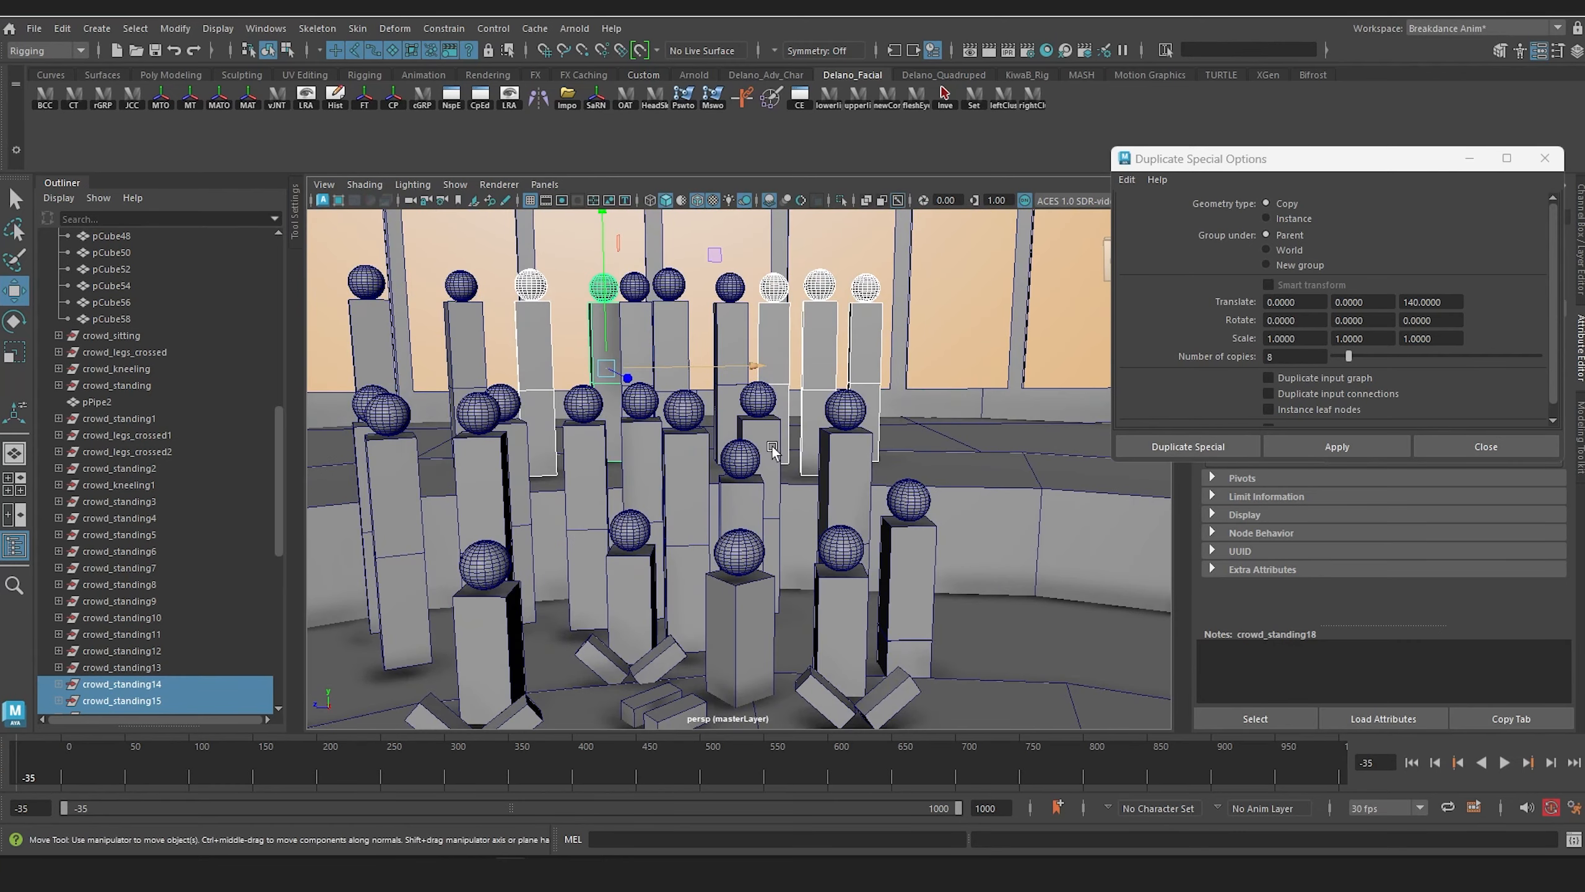
middle_click_drag(741, 444, 796, 518, "alt")
left_click_drag(795, 520, 753, 495, "alt")
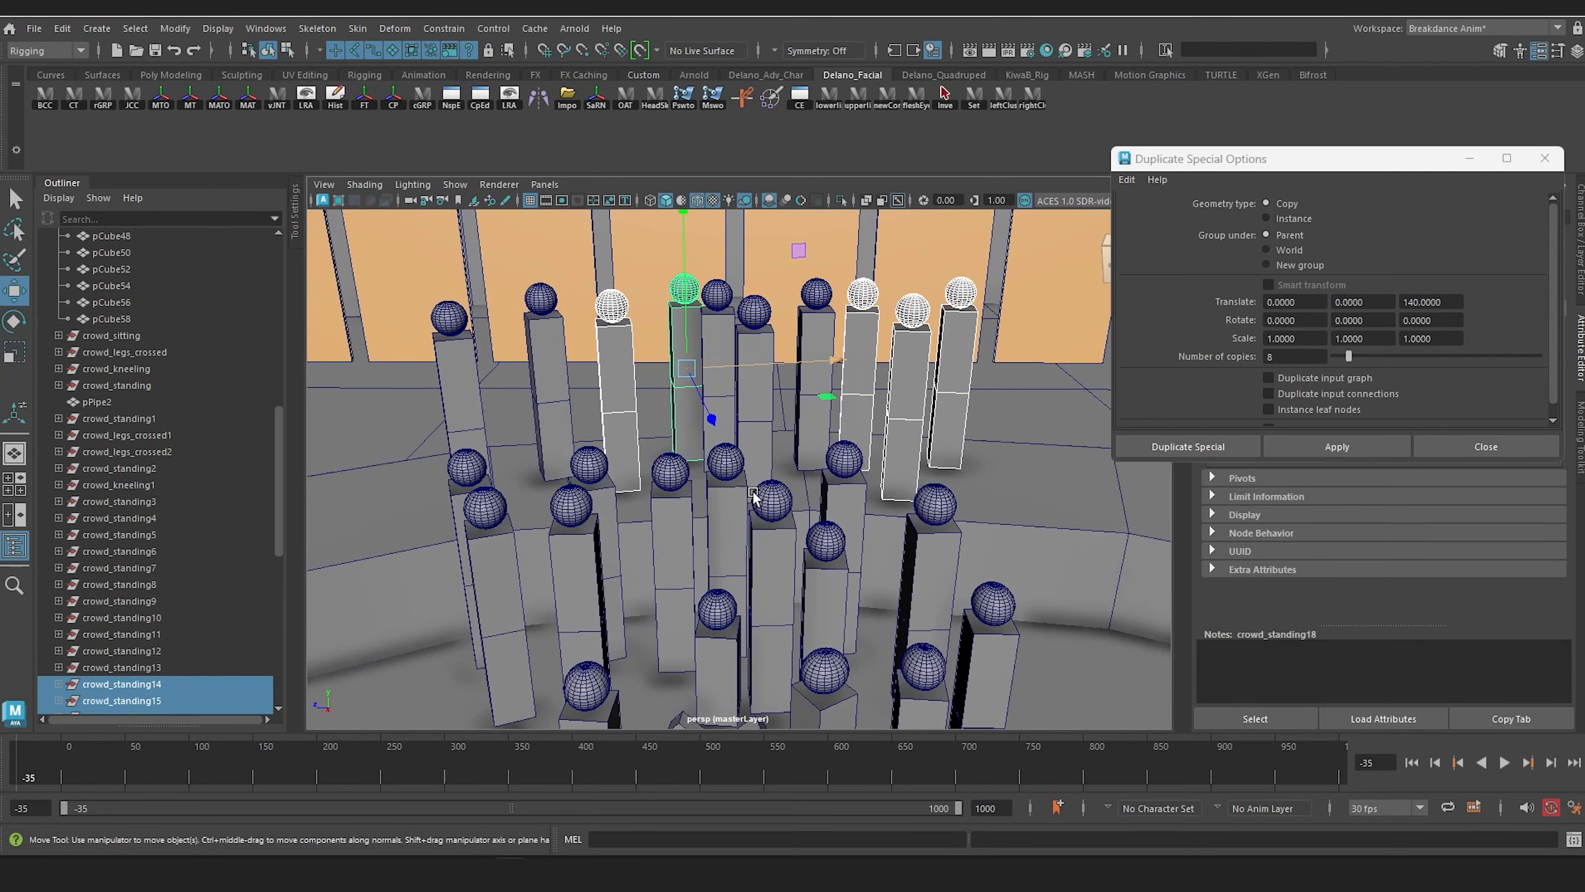
Step: Move crowd_standing18 sideways and slightly forward to space it away from the neighbouring spectator on the raised ring
left_click(682, 418)
key("Up")
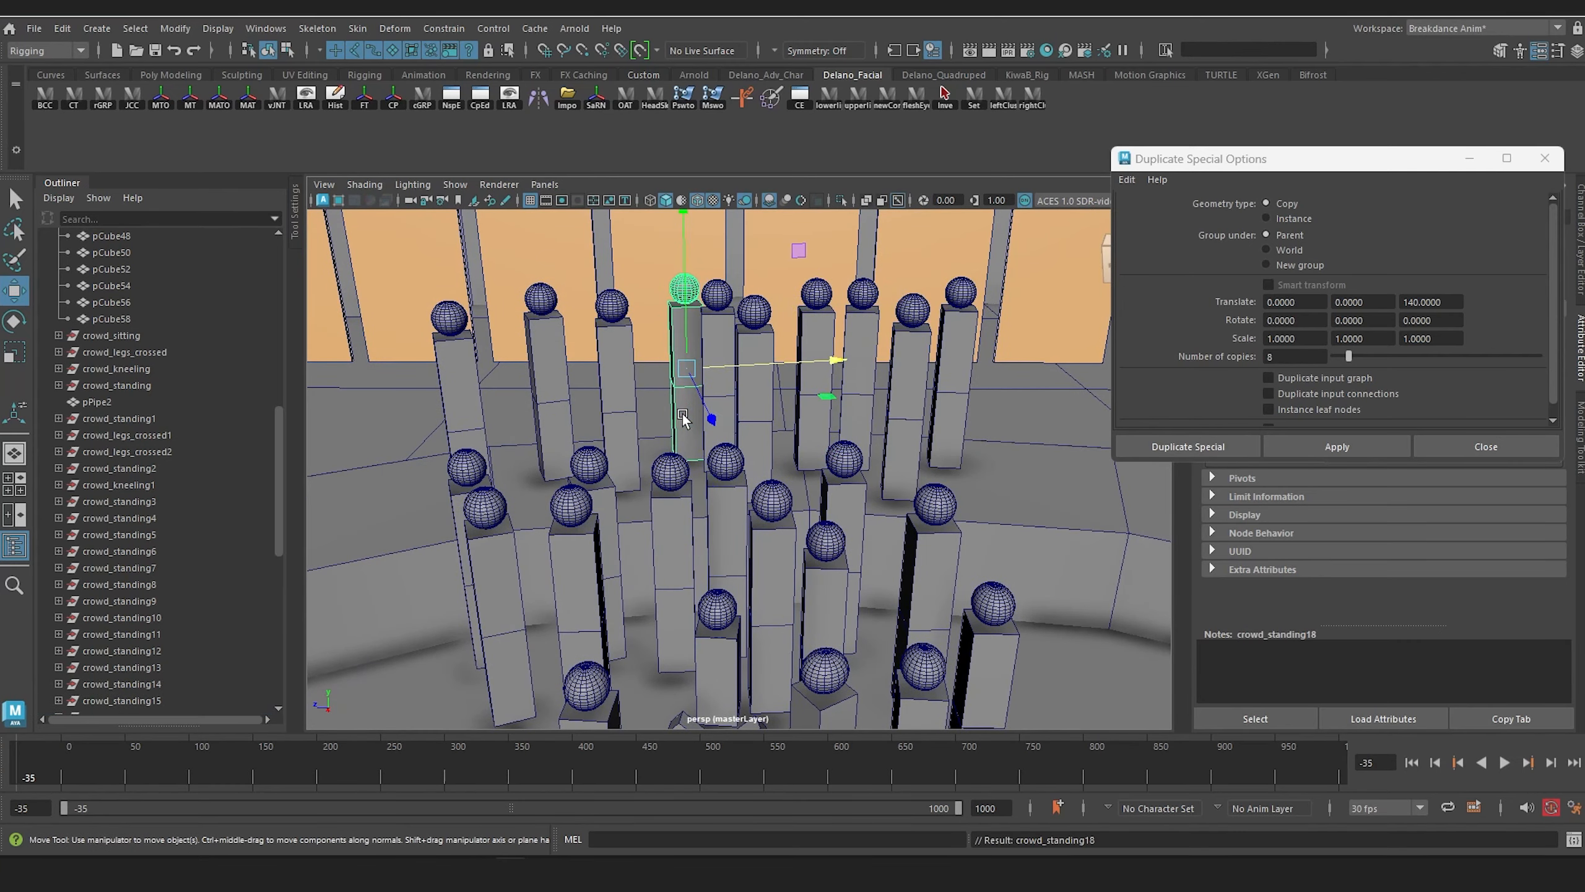
middle_click_drag(850, 356, 820, 364)
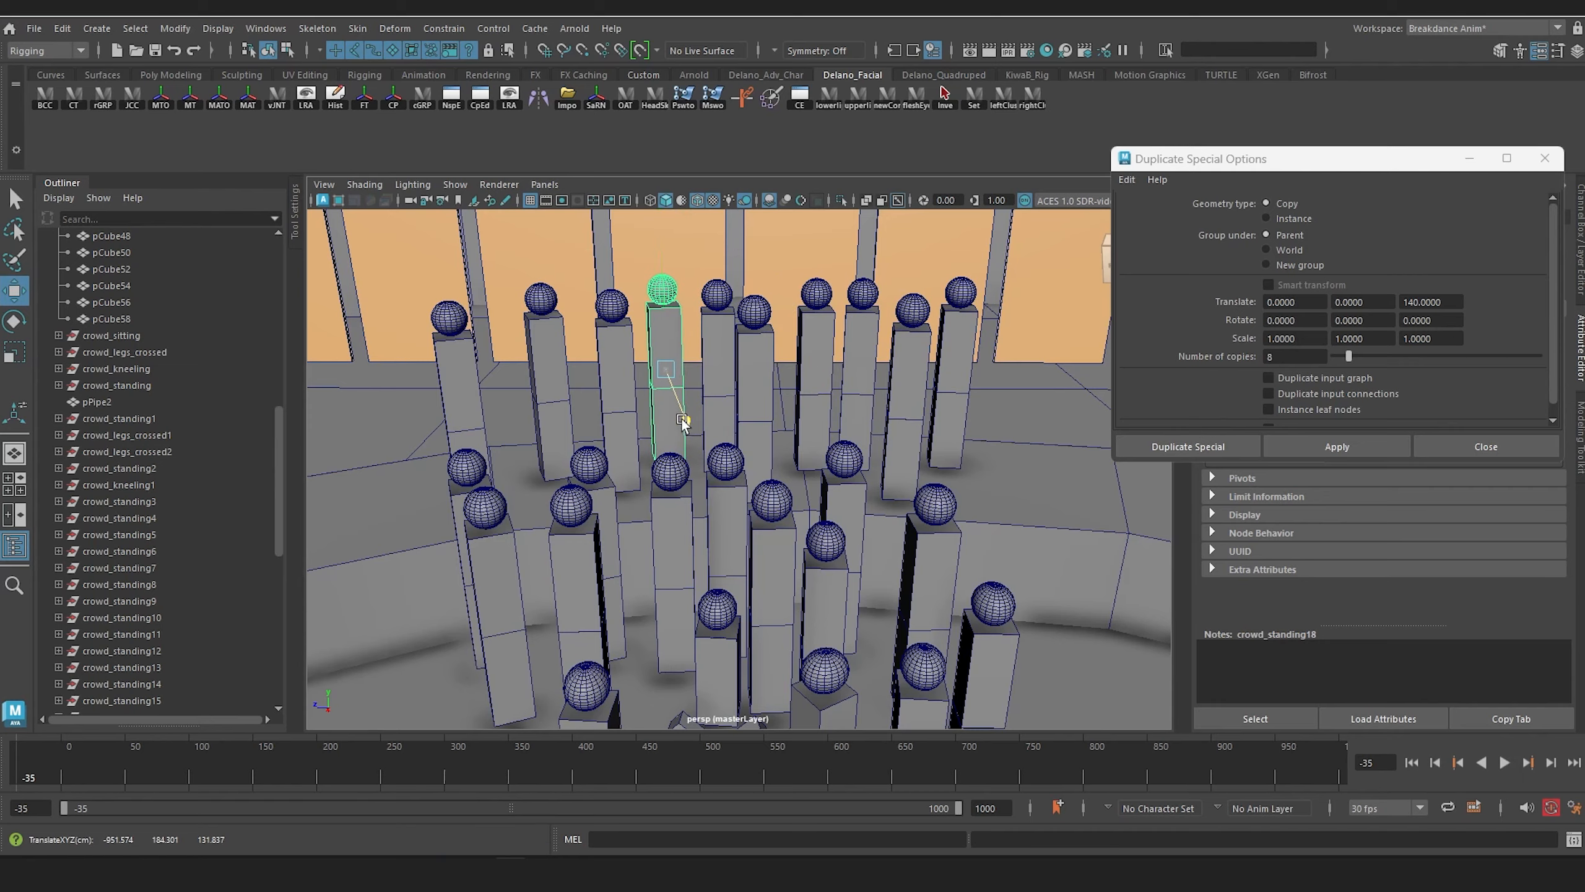
scroll(734, 461, "down", 8)
left_click_drag(682, 420, 774, 461)
scroll(736, 461, "up", 8)
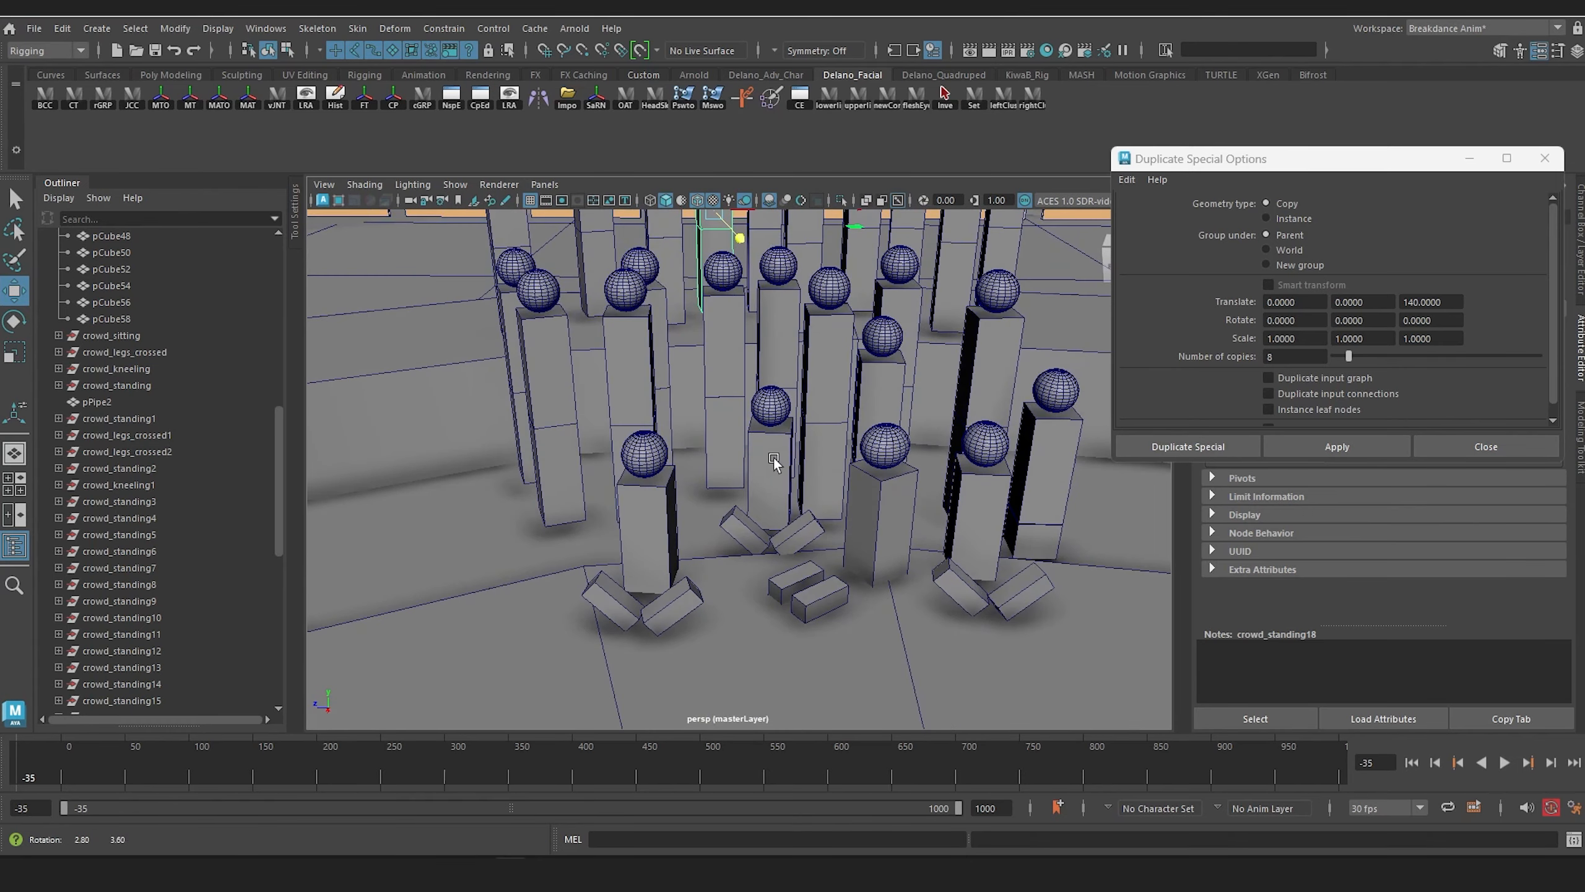
Step: Duplicate crowd_sitting, rotate the copy to about 106° in Y, and place it behind the cross-legged figure at the group's end
left_click(888, 493)
key("Up")
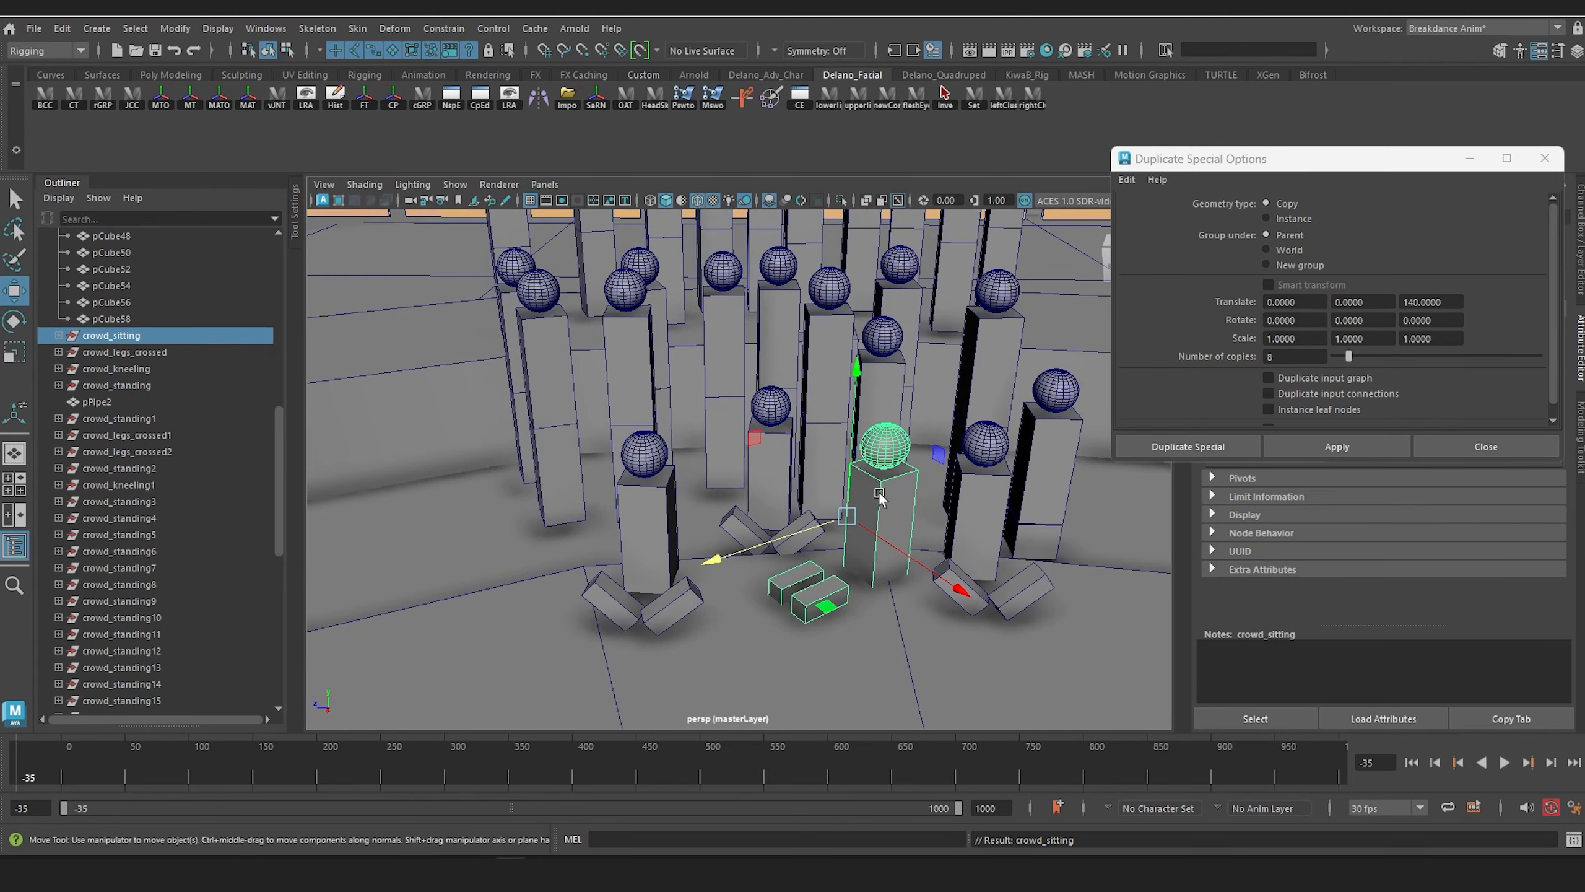
key("ctrl+d")
left_click_drag(838, 540, 508, 524)
key("e")
left_click_drag(604, 575, 791, 569)
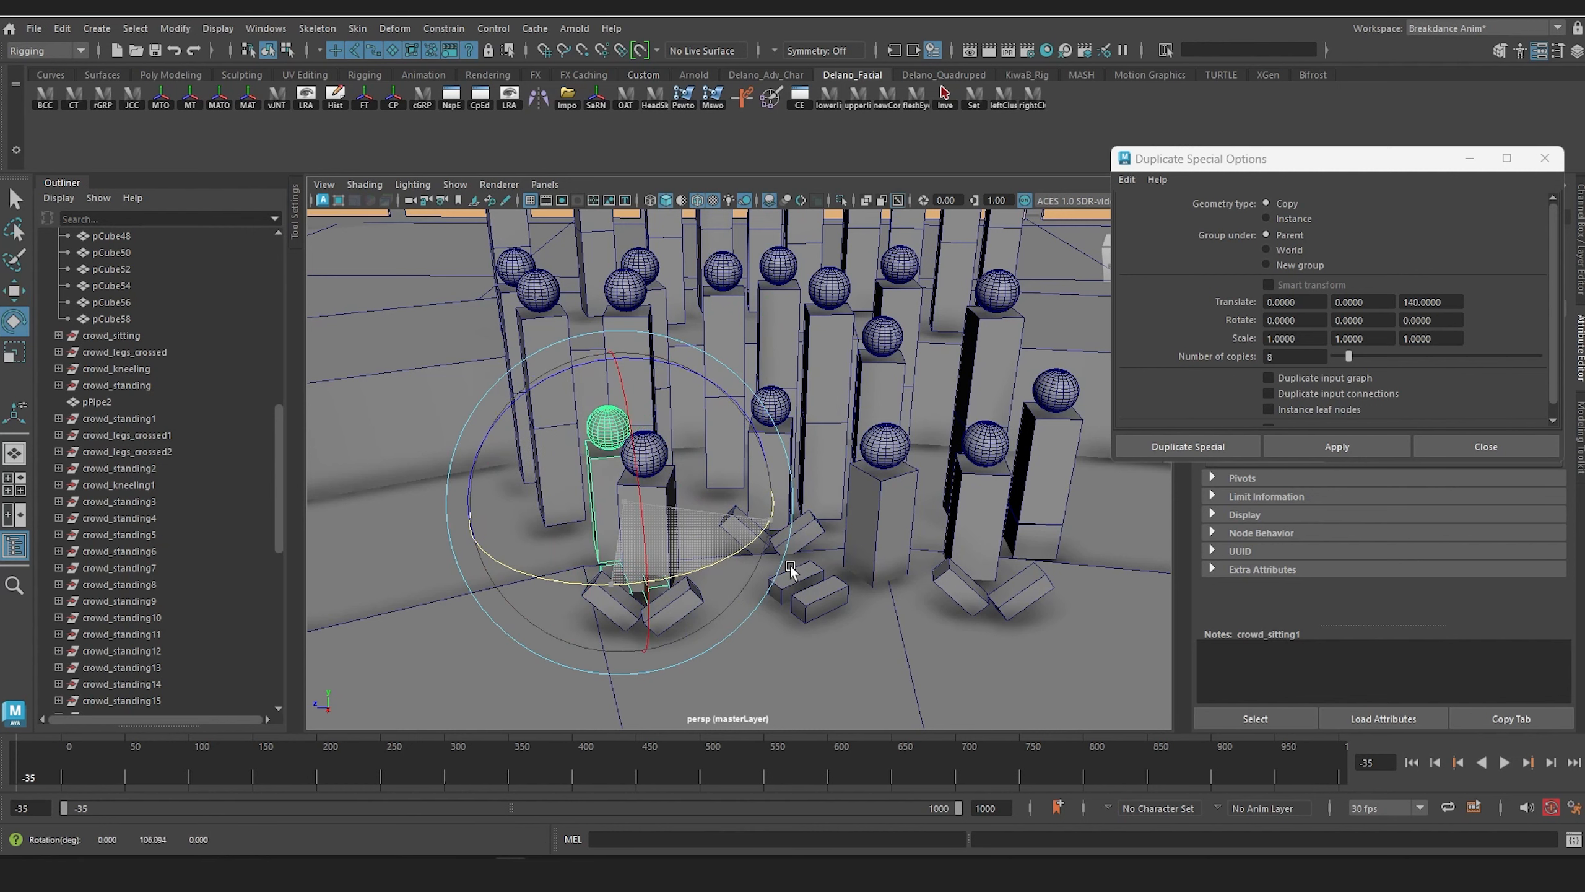
key("w")
left_click_drag(653, 585, 633, 549)
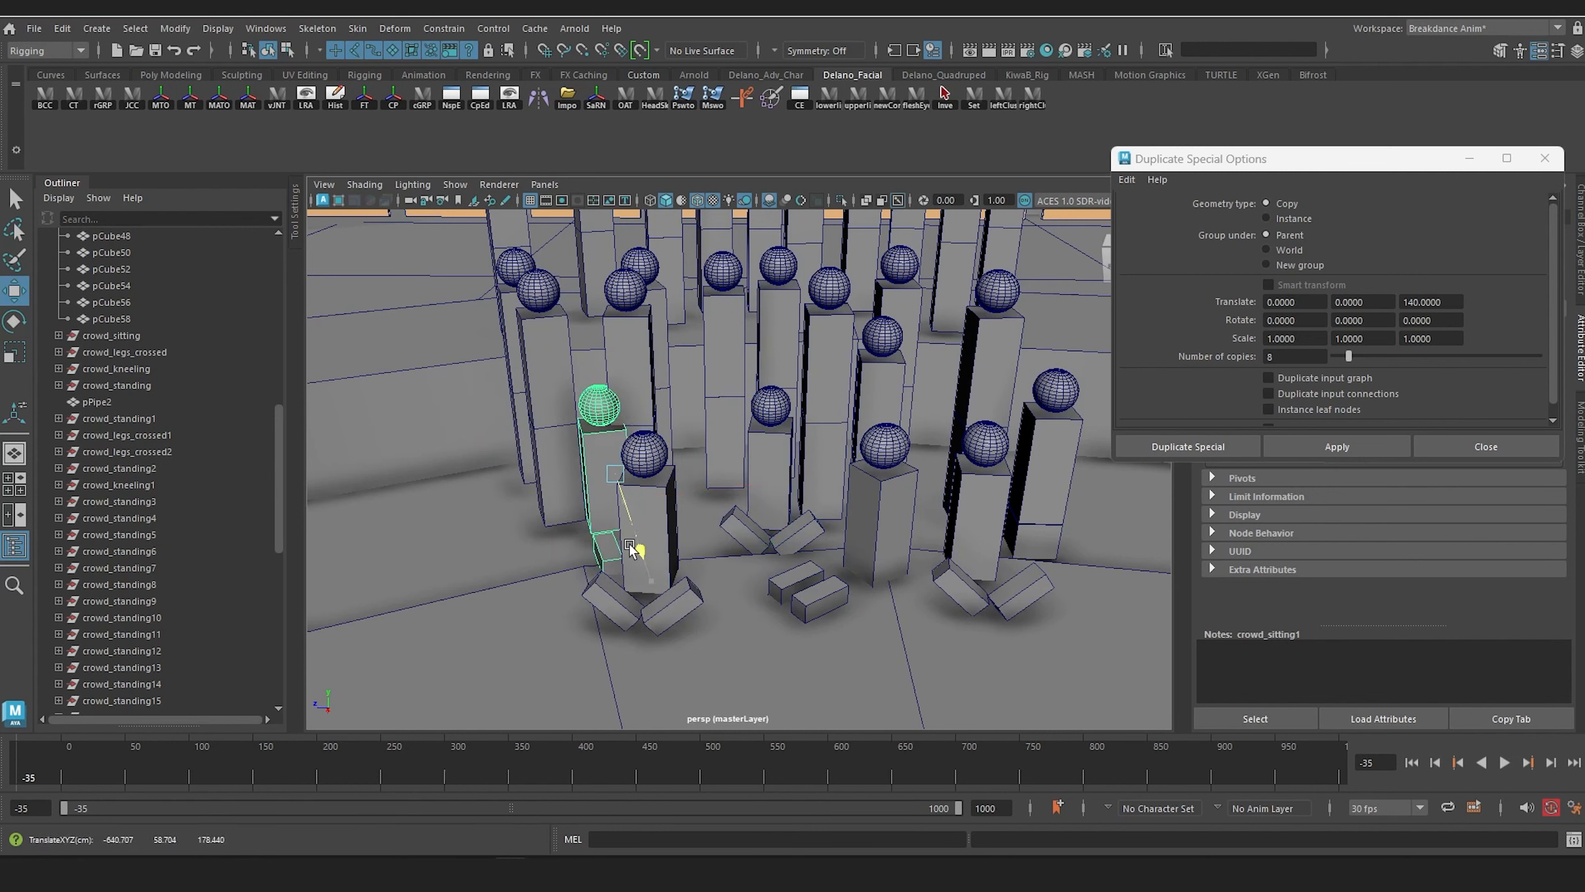
Step: Duplicate crowd_standing9 and crowd_standing14 on the raised ring and move the copies along the row into the gaps
left_click_drag(749, 452, 826, 454)
left_click_drag(827, 454, 774, 428, "alt")
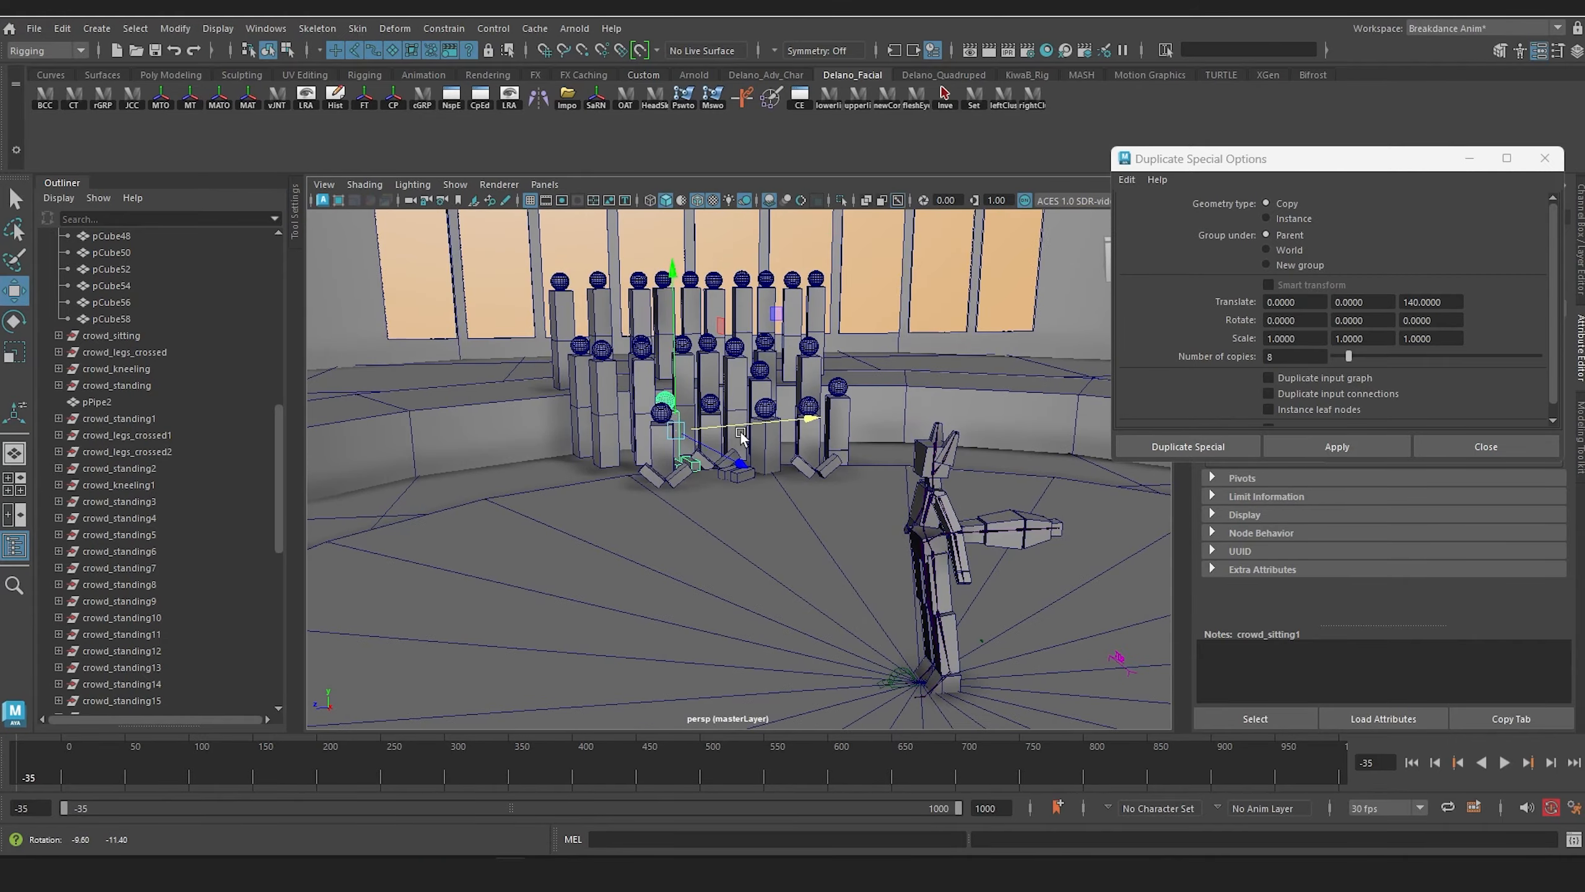
scroll(749, 416, "up", 5)
middle_click_drag(746, 415, 746, 709, "alt")
left_click_drag(745, 704, 608, 710, "alt")
middle_click_drag(609, 709, 617, 563, "alt")
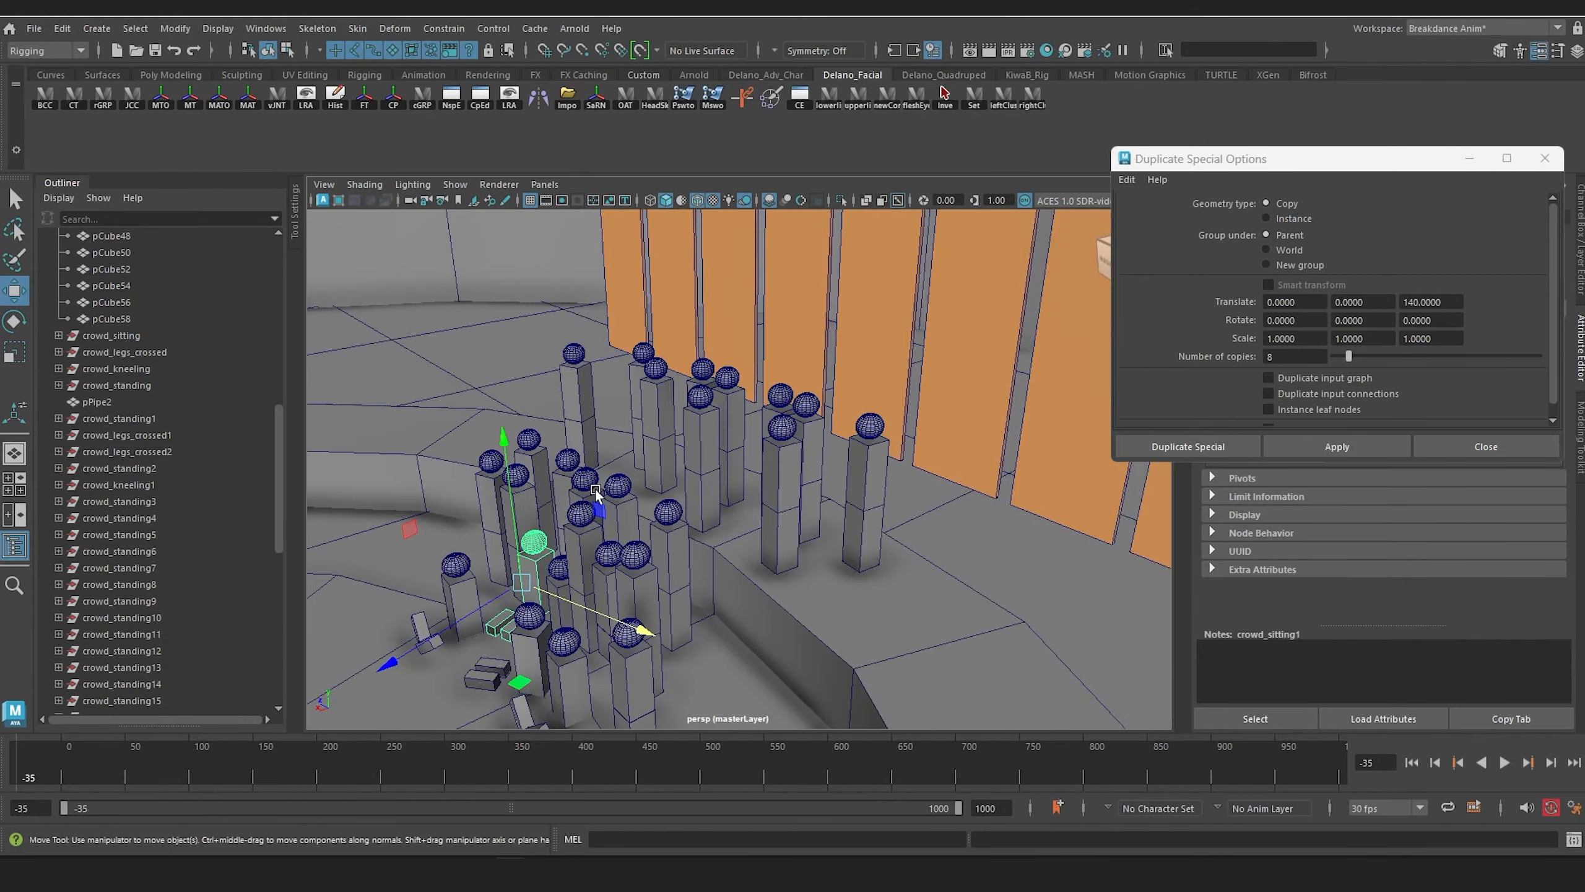
scroll(743, 486, "up", 5)
scroll(741, 486, "down", 3)
left_click_drag(742, 486, 726, 530, "alt")
scroll(730, 523, "up", 3)
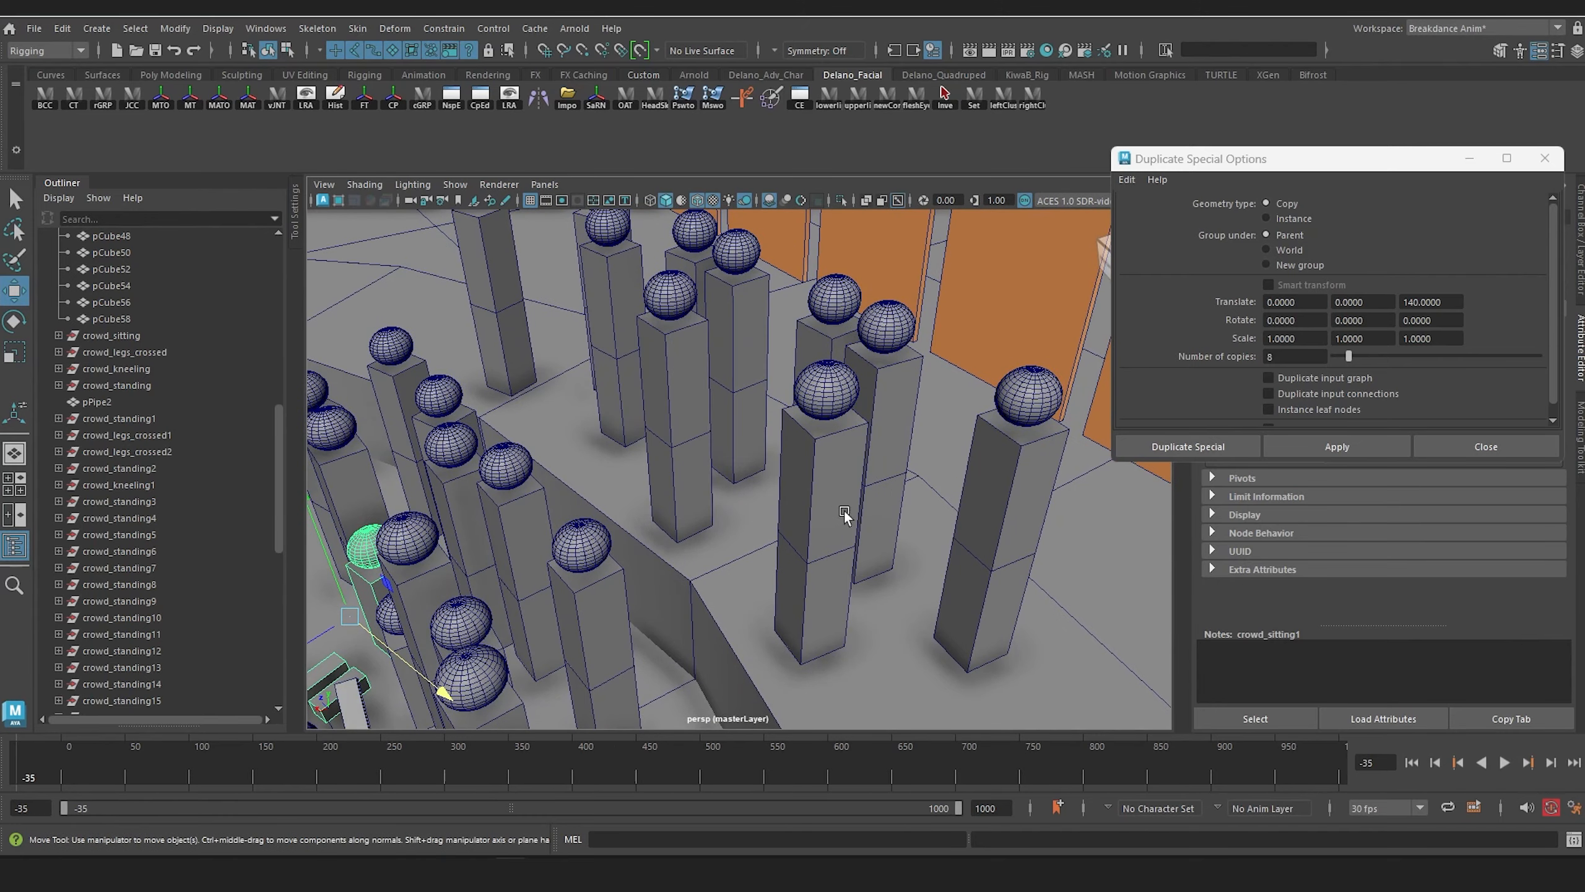
left_click(821, 500)
left_click(662, 373, "shift")
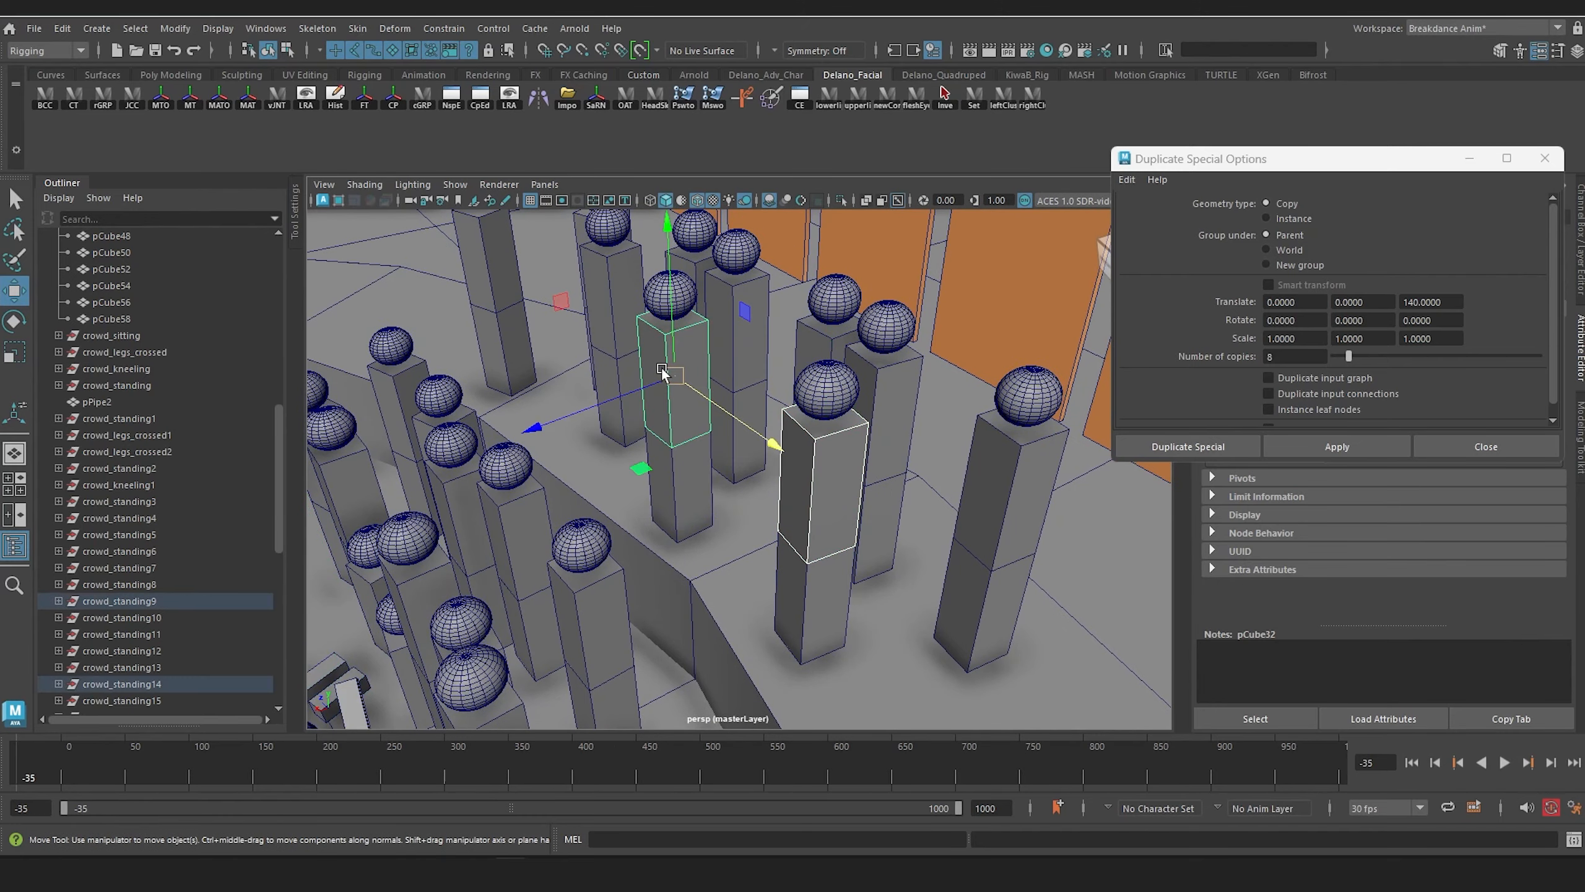
key("ctrl+d")
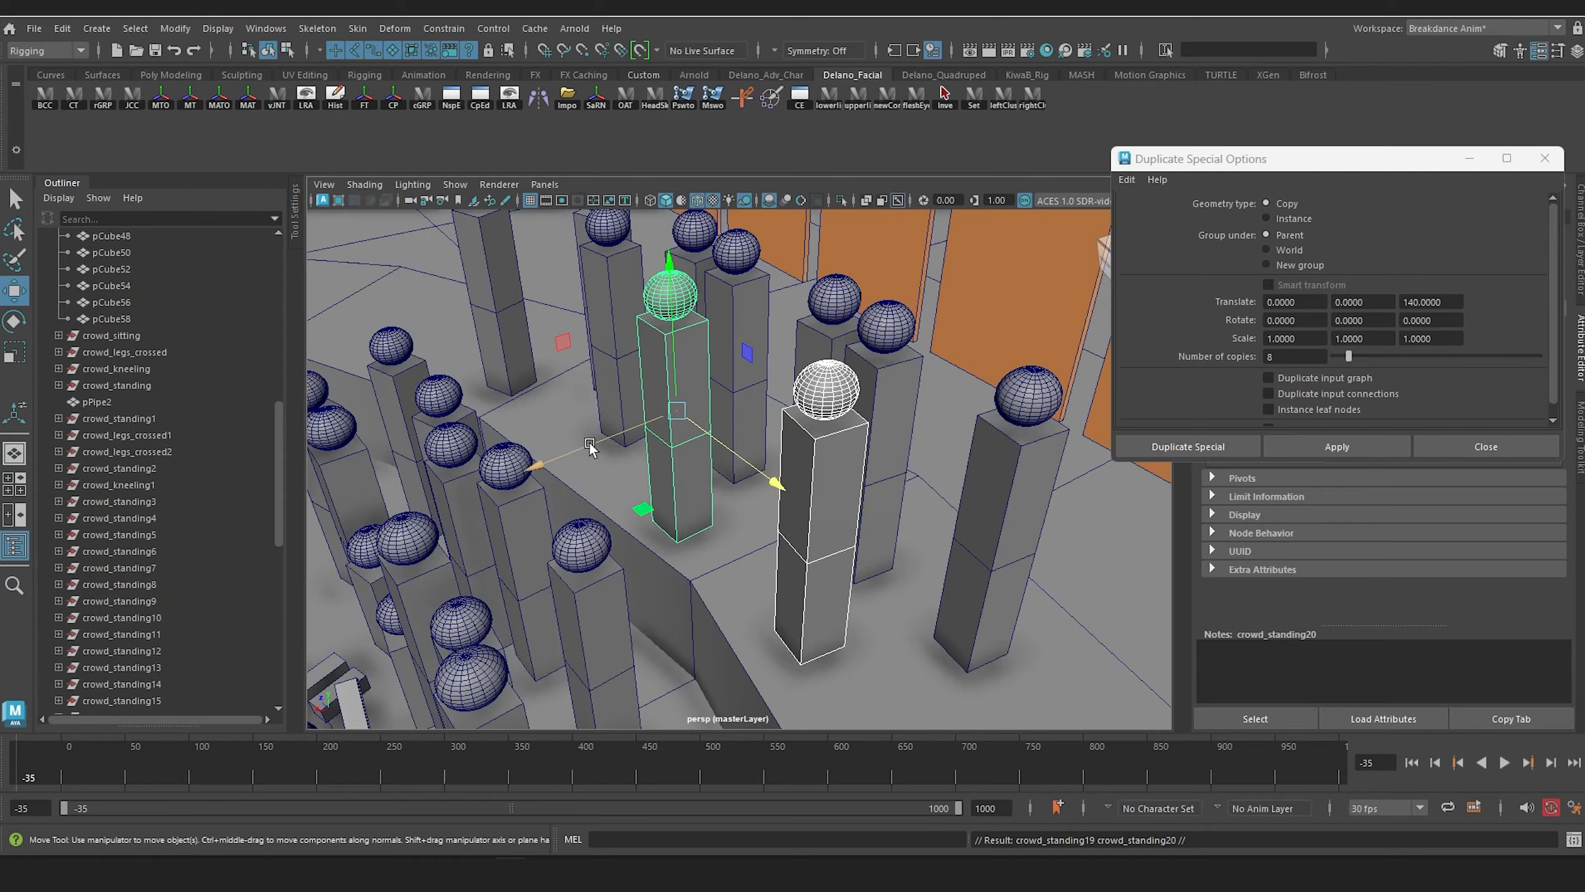
left_click_drag(588, 445, 552, 462)
Step: Select the outer top edge loop of pPipe2 and raise it so the ring slopes upward like bleachers
left_click_drag(736, 498, 853, 367)
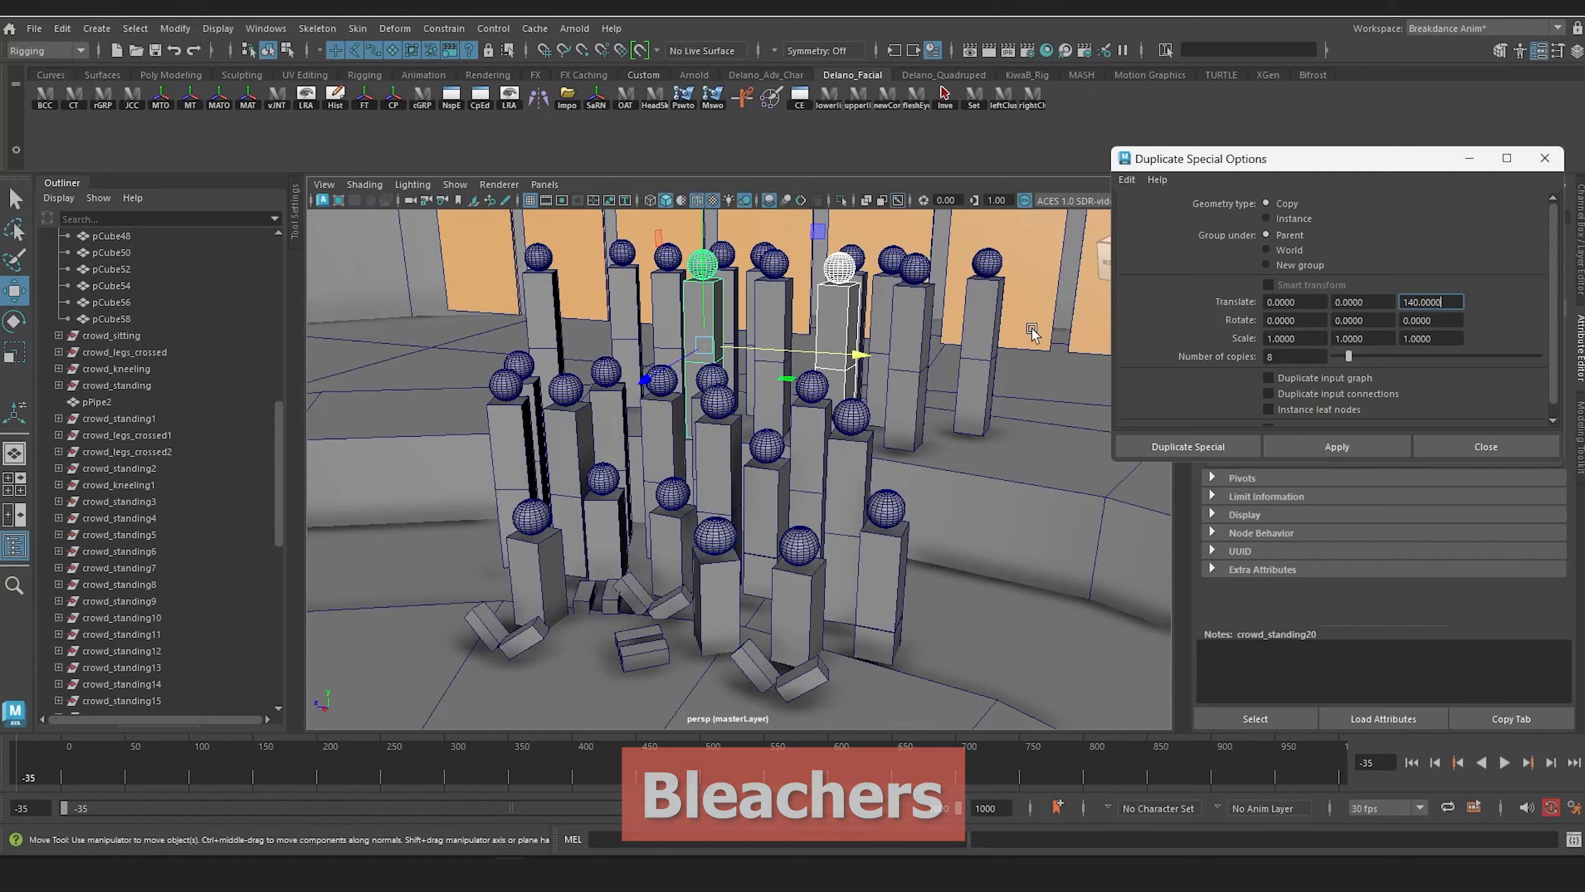
left_click_drag(811, 437, 897, 393, "alt")
scroll(897, 393, "up", 5)
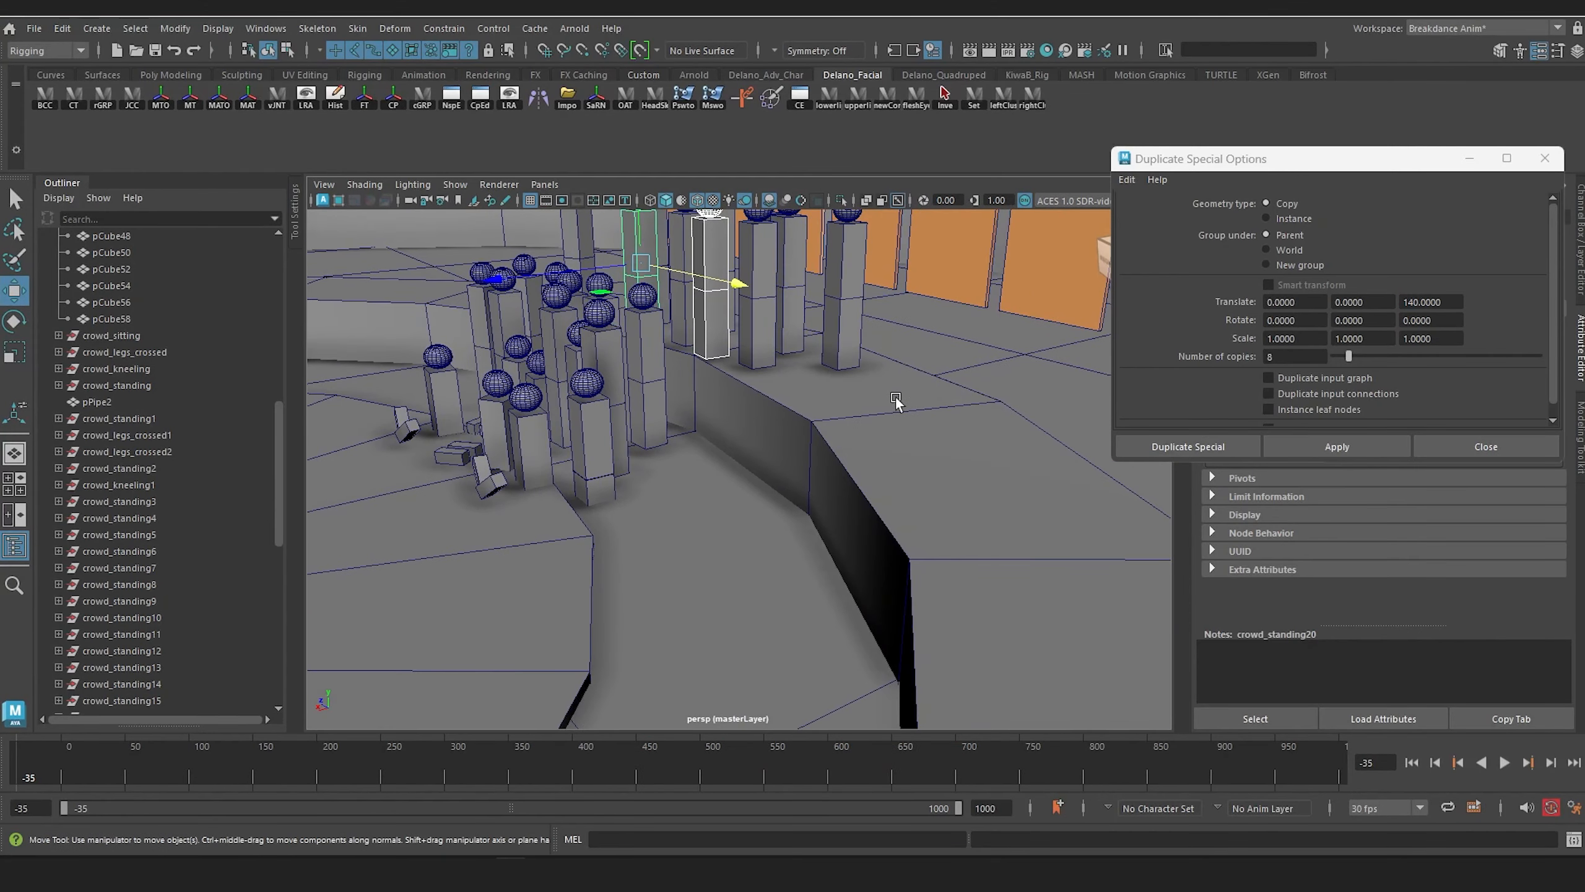
left_click(914, 404)
right_click_drag(913, 405, 938, 342)
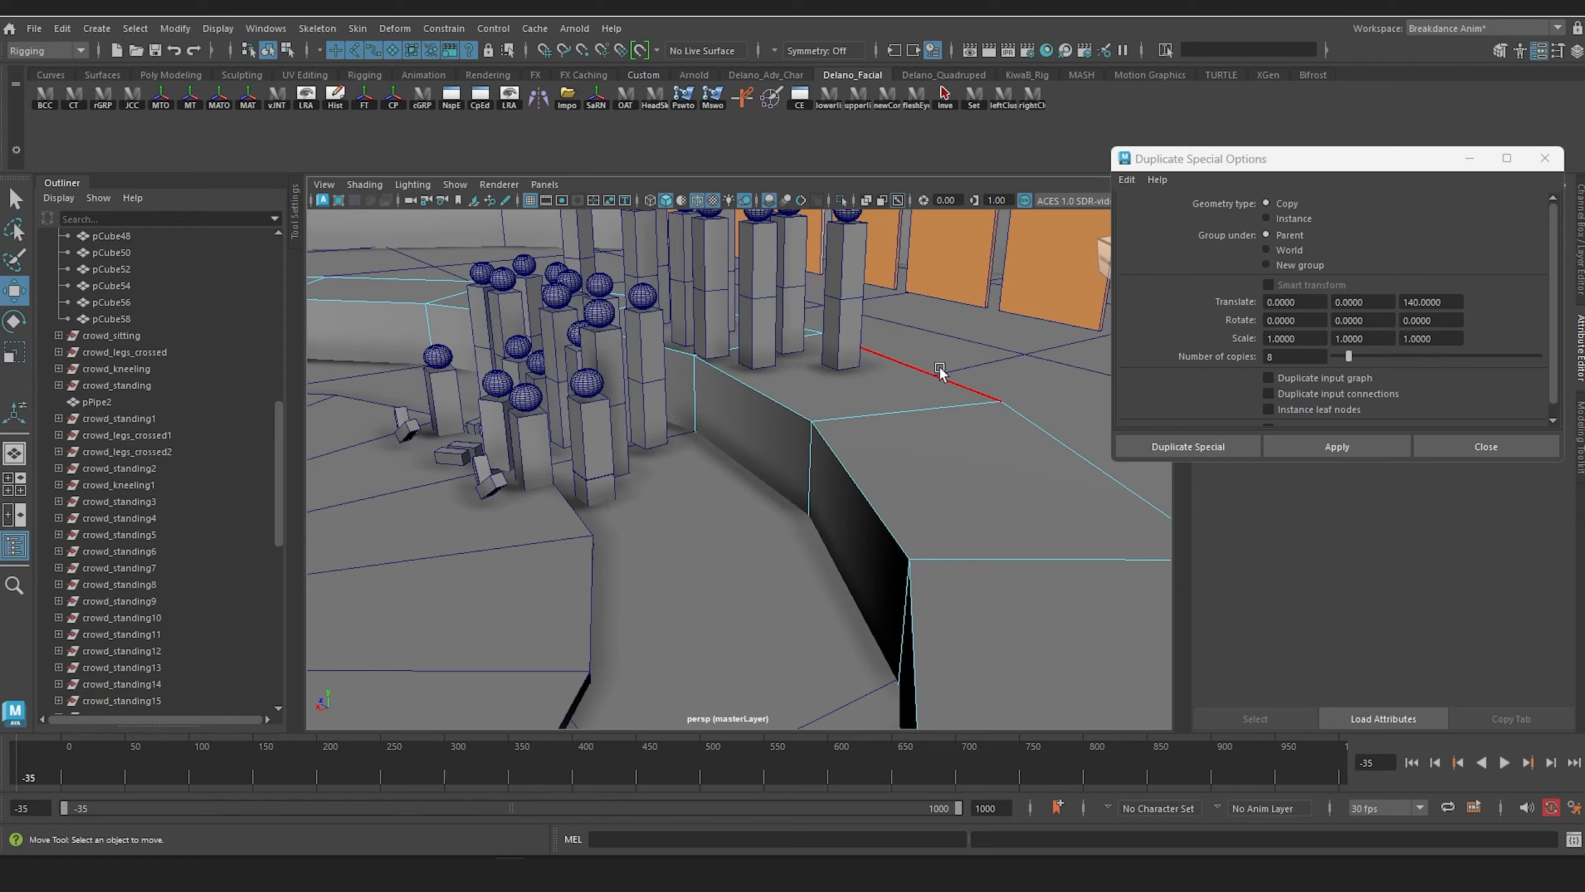
left_click(939, 368)
scroll(940, 368, "down", 5)
left_click_drag(940, 369, 910, 412, "alt")
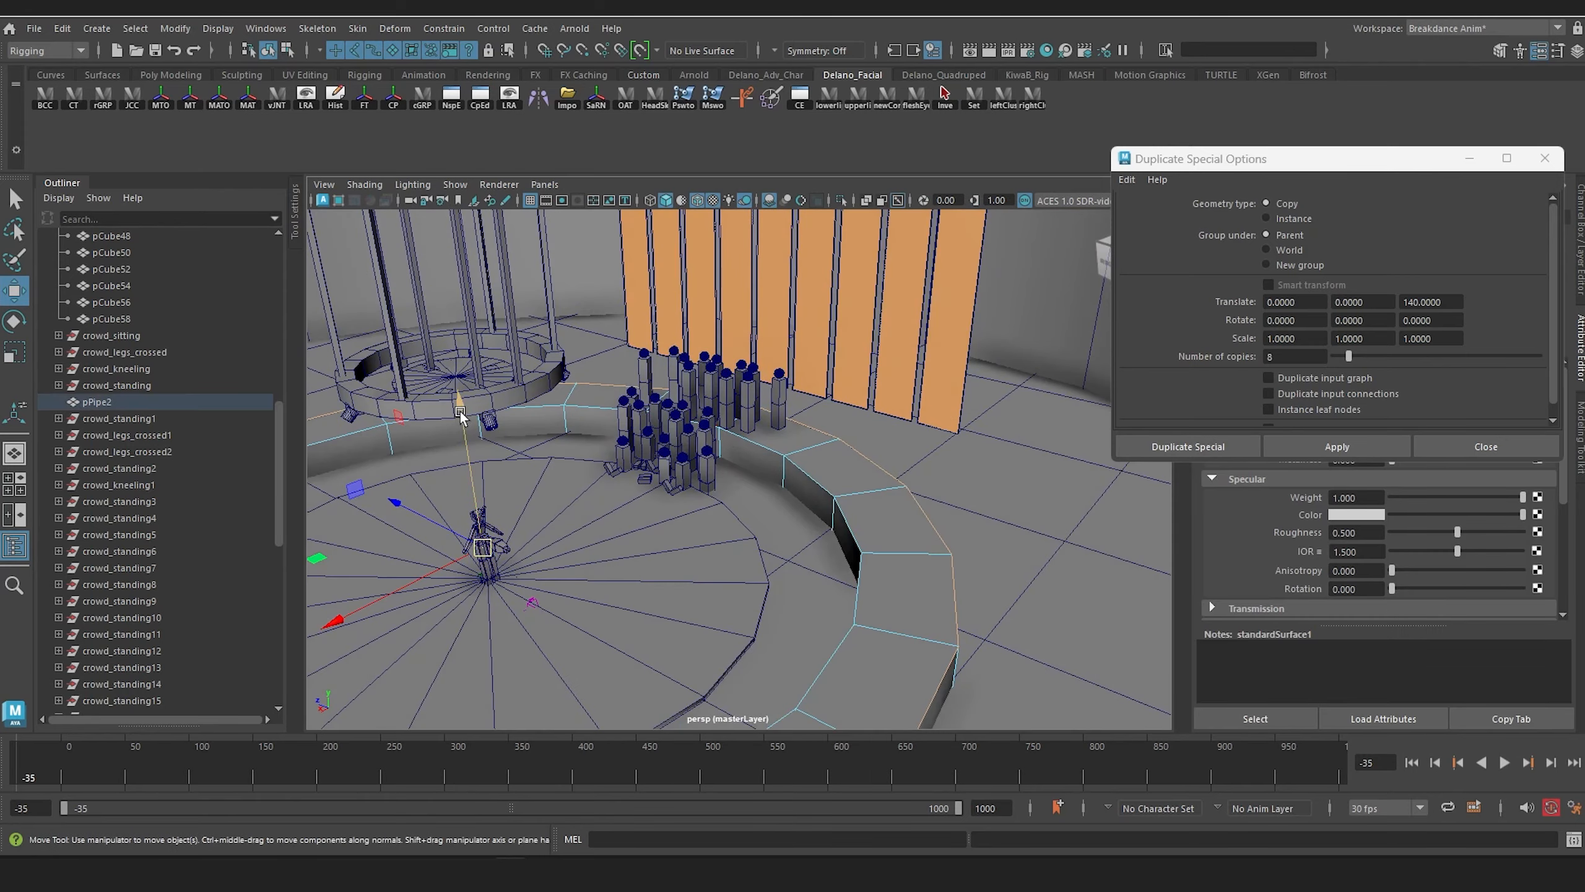
left_click_drag(460, 417, 454, 375)
scroll(757, 365, "up", 6)
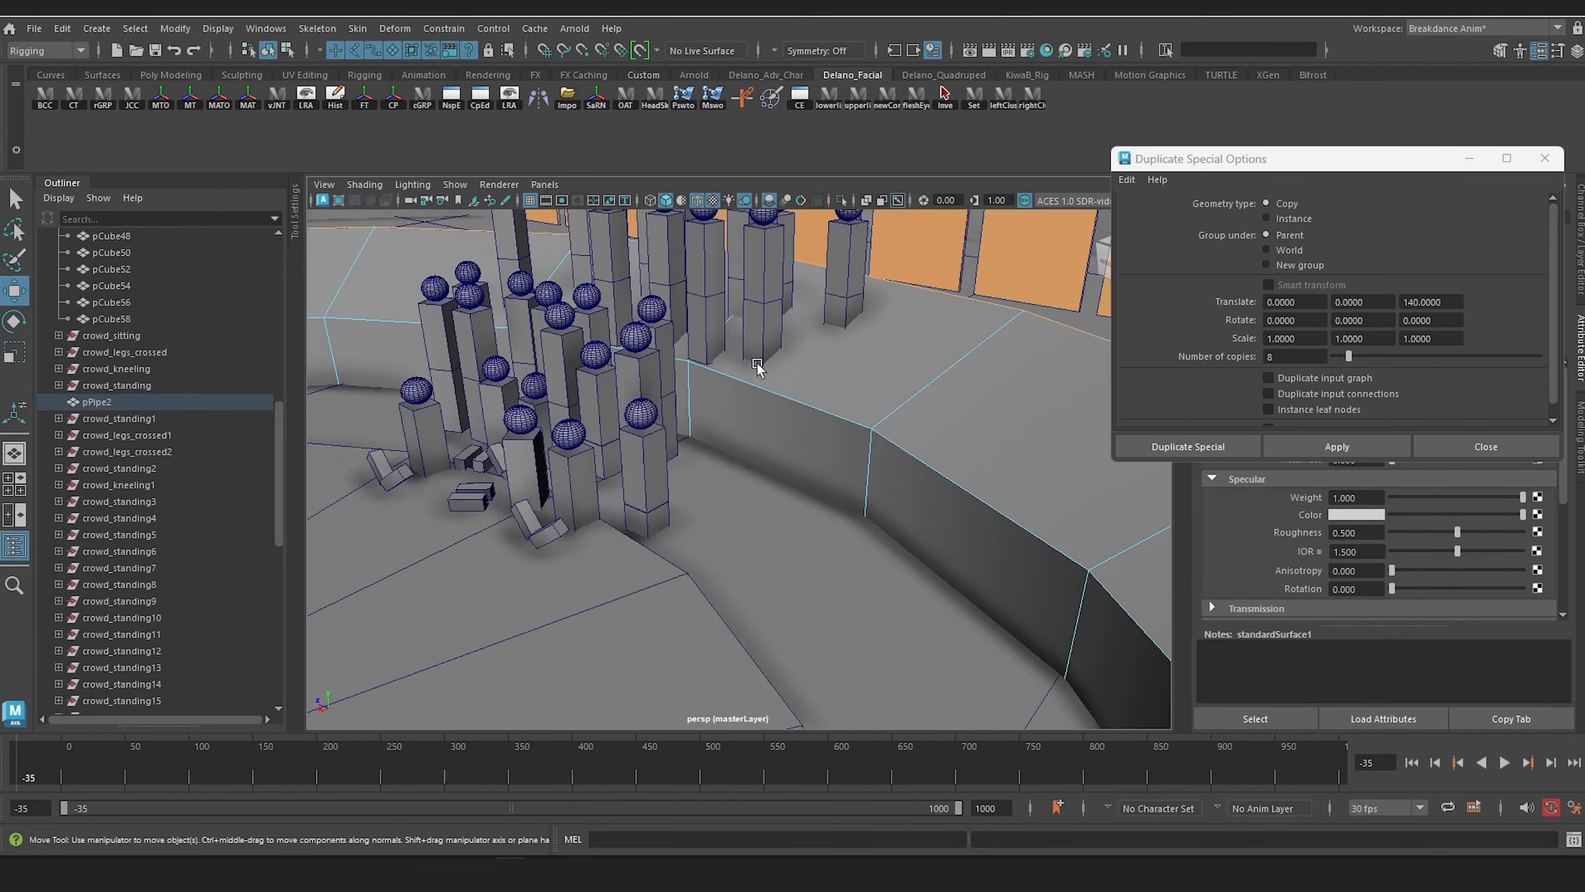
middle_click_drag(757, 364, 803, 582, "alt")
scroll(803, 582, "up", 3)
left_click_drag(803, 582, 768, 554, "alt")
middle_click_drag(768, 554, 772, 516, "alt")
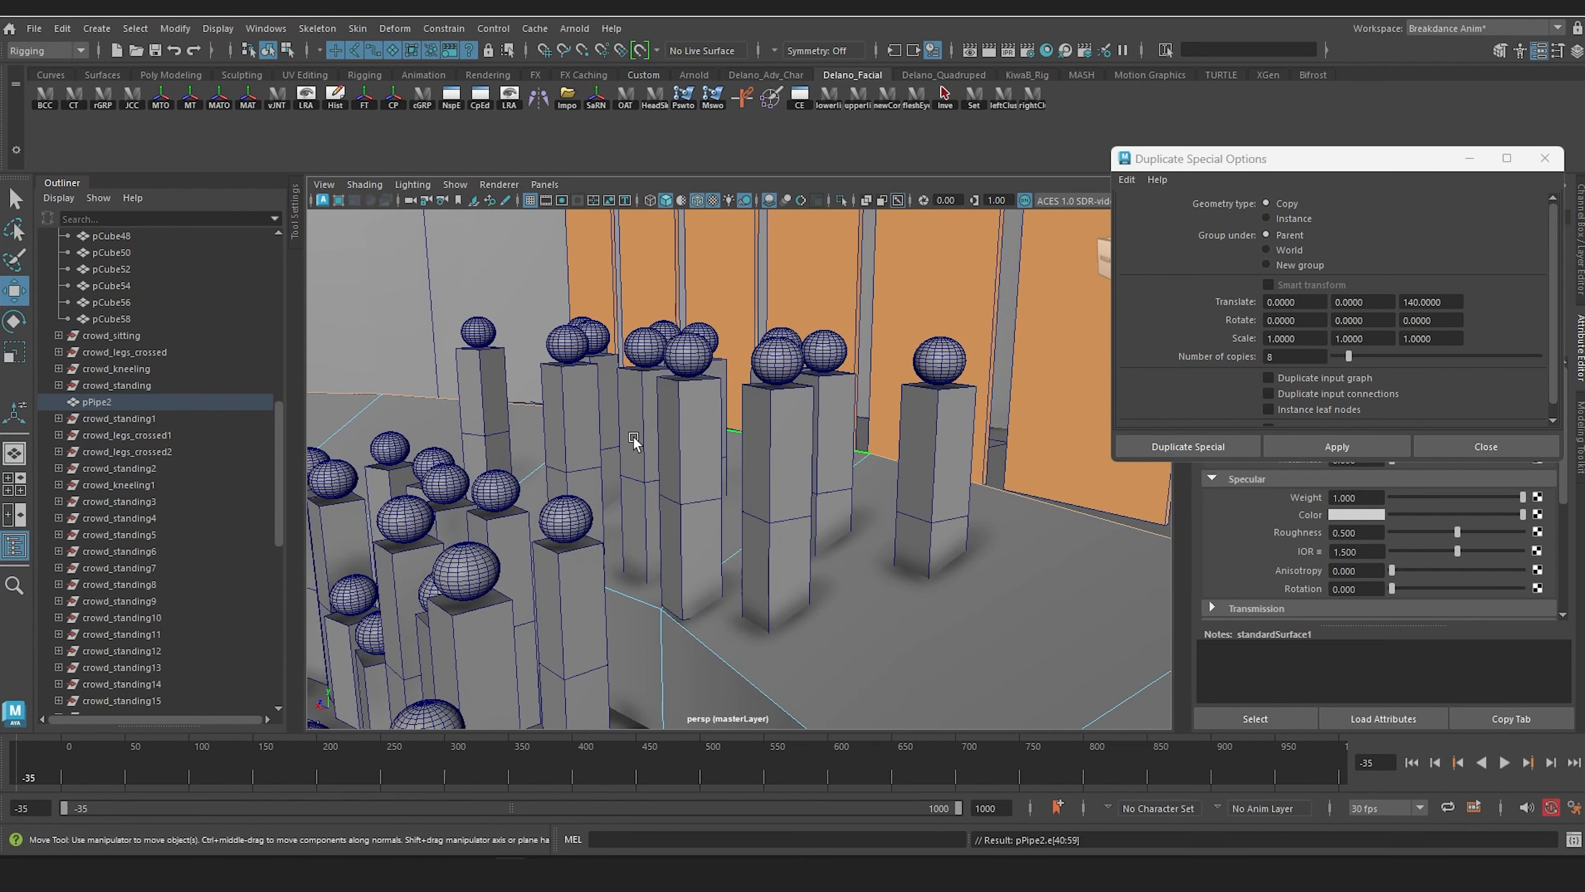
right_click_drag(742, 436, 806, 360)
Step: Raise crowd_standing14 and crowd_standing9 so they stand on the sloped bleacher surface
left_click(774, 500)
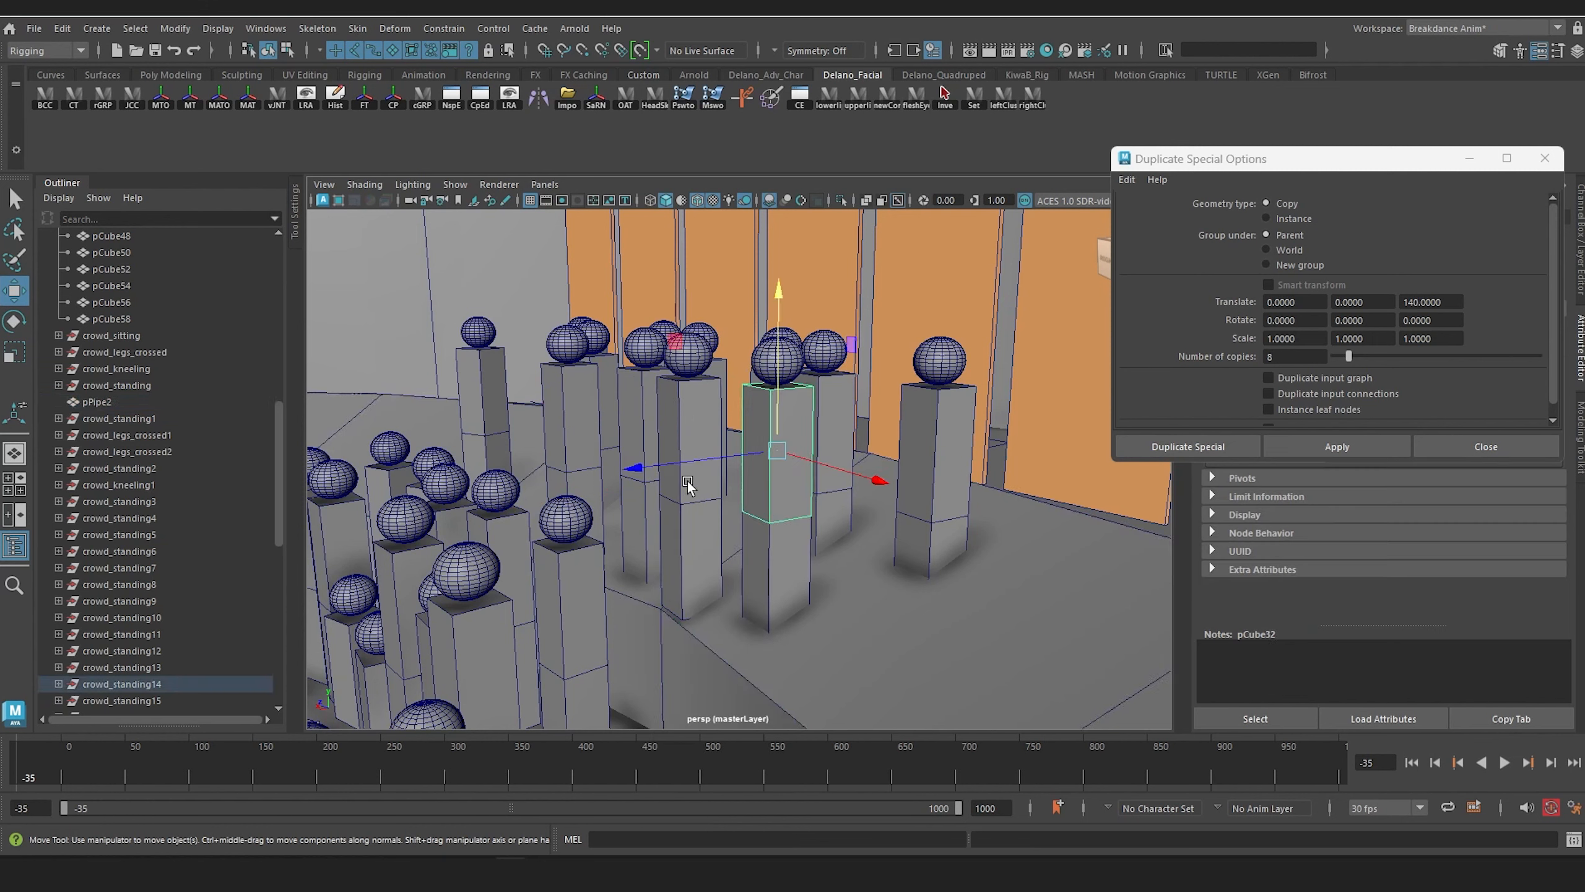
left_click(638, 414, "shift")
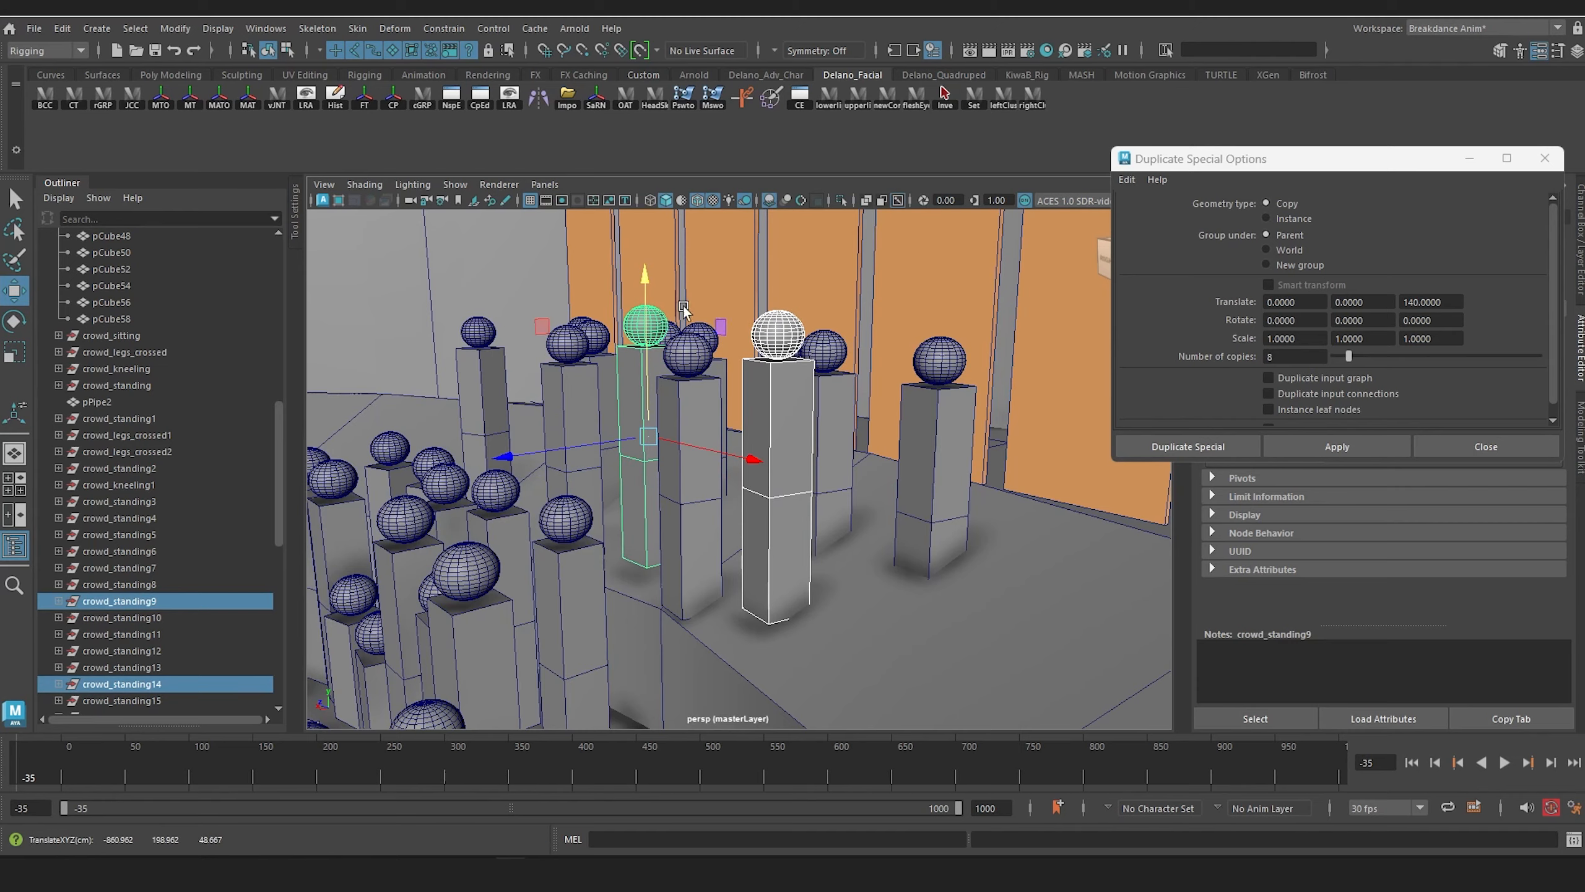
left_click_drag(642, 299, 1004, 476, "alt")
Step: Raise the back-row spectators crowd_standing10, 11, 13, 15, 16 and 18 to stand on the higher part of the bleacher slope
left_click(985, 519)
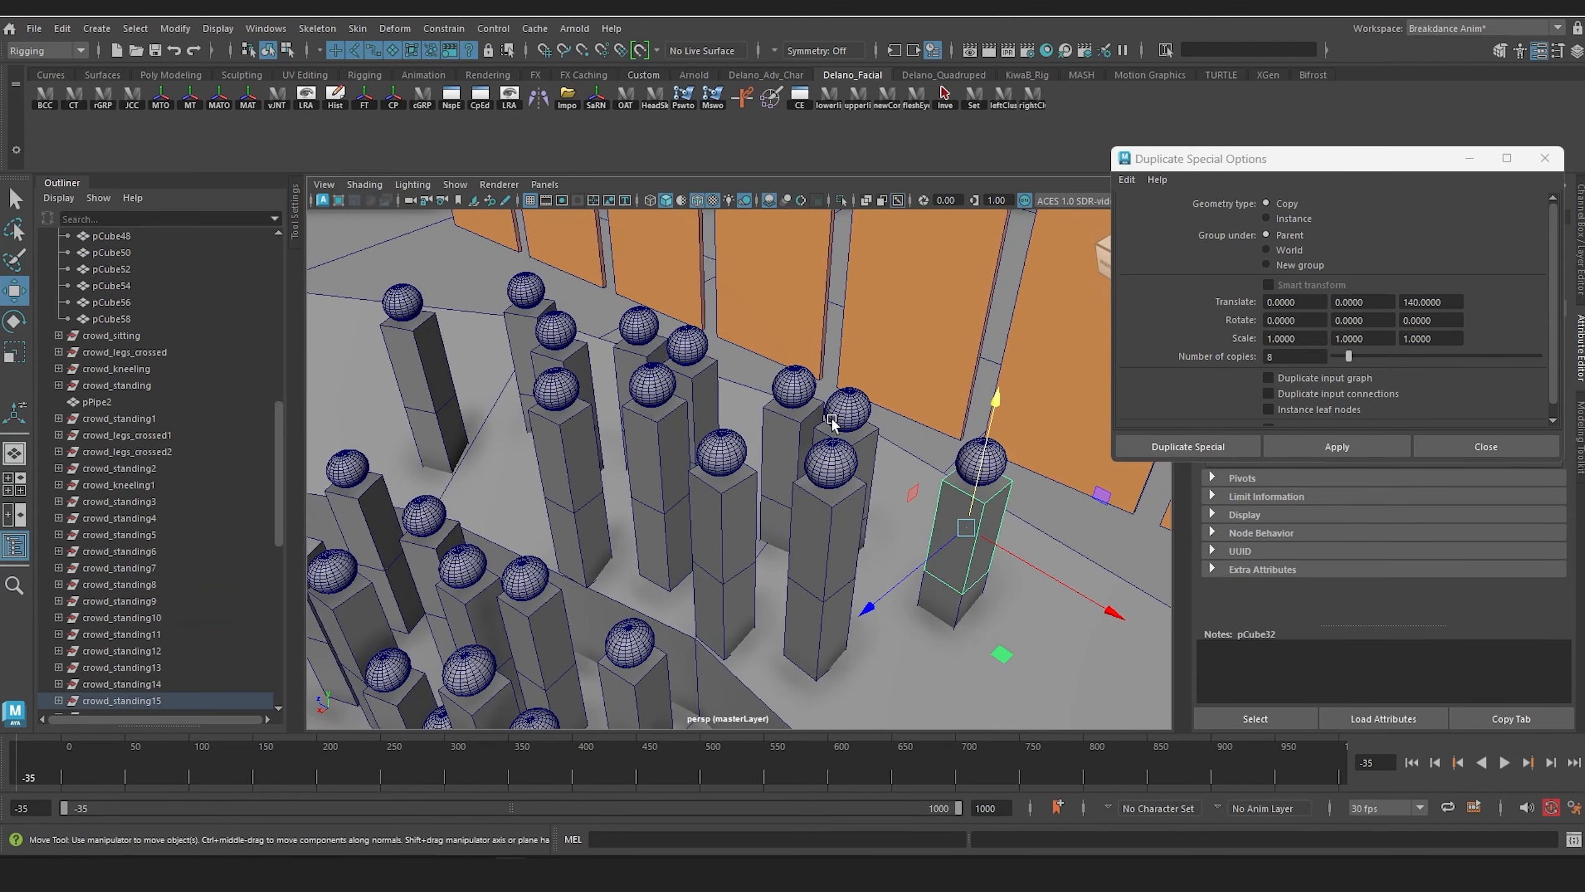
left_click(824, 414, "shift")
left_click(784, 396, "shift")
left_click(686, 345, "shift")
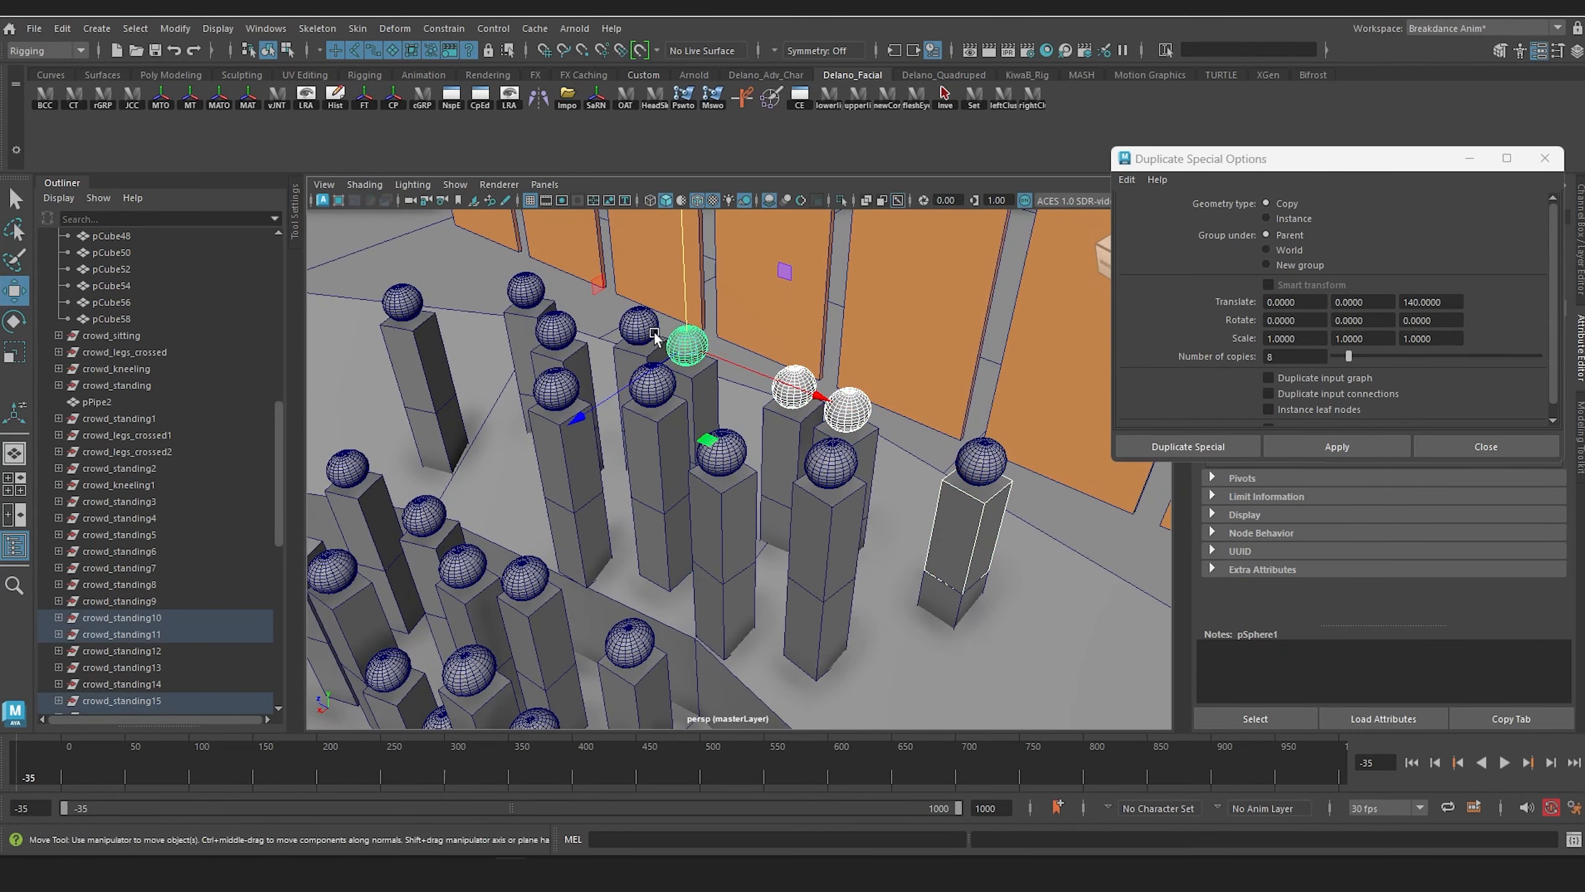
left_click(638, 325, "shift")
left_click(510, 300, "shift")
key("Up")
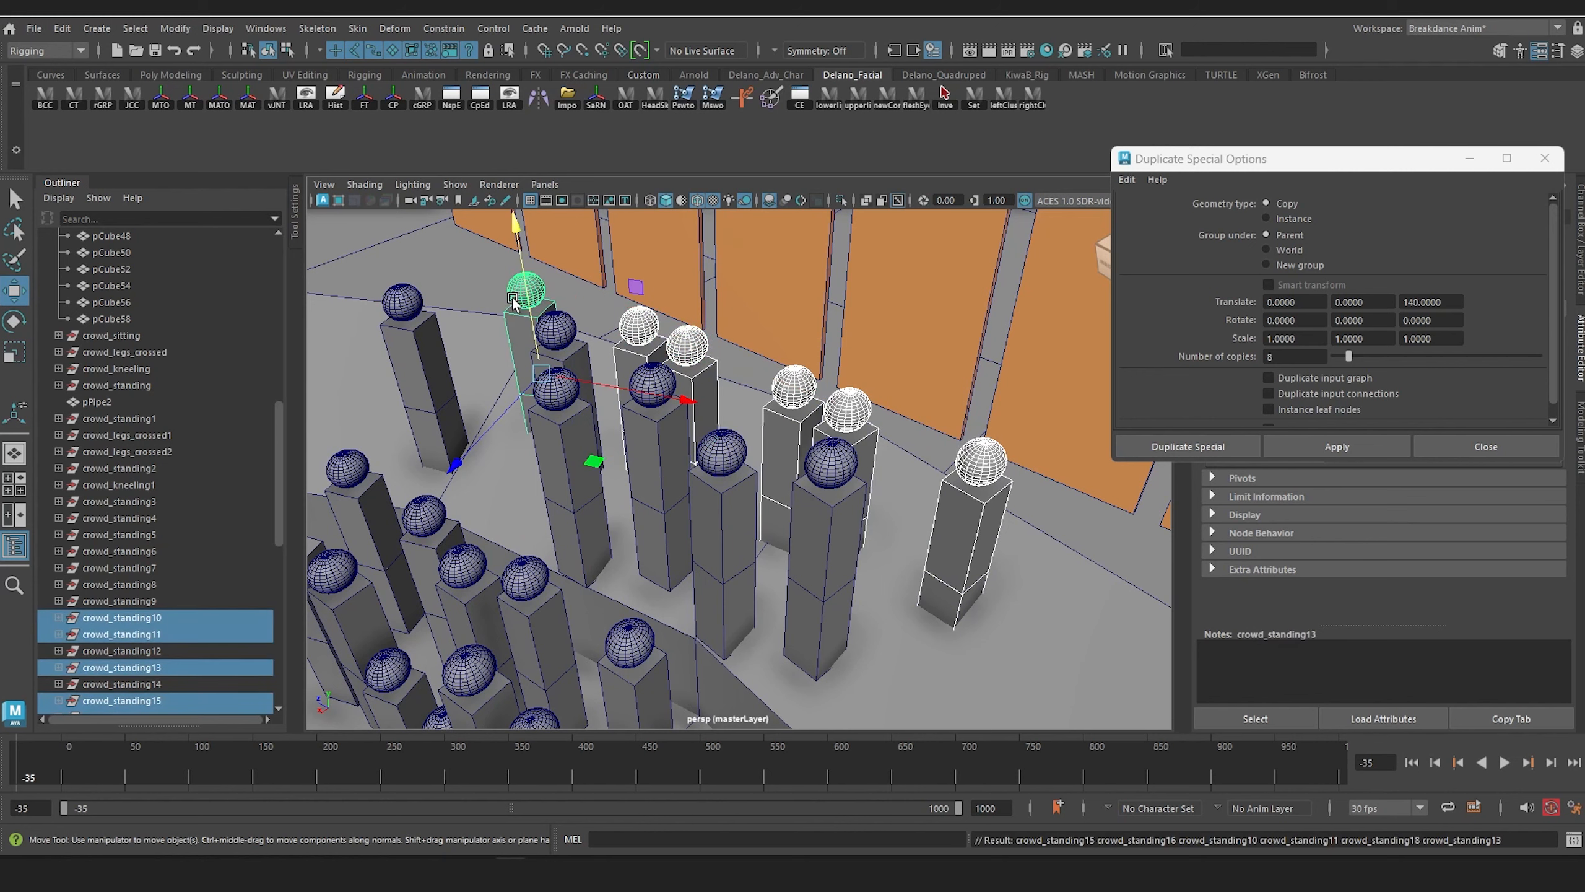
left_click_drag(559, 370, 544, 327, "alt")
left_click_drag(585, 268, 693, 481, "alt")
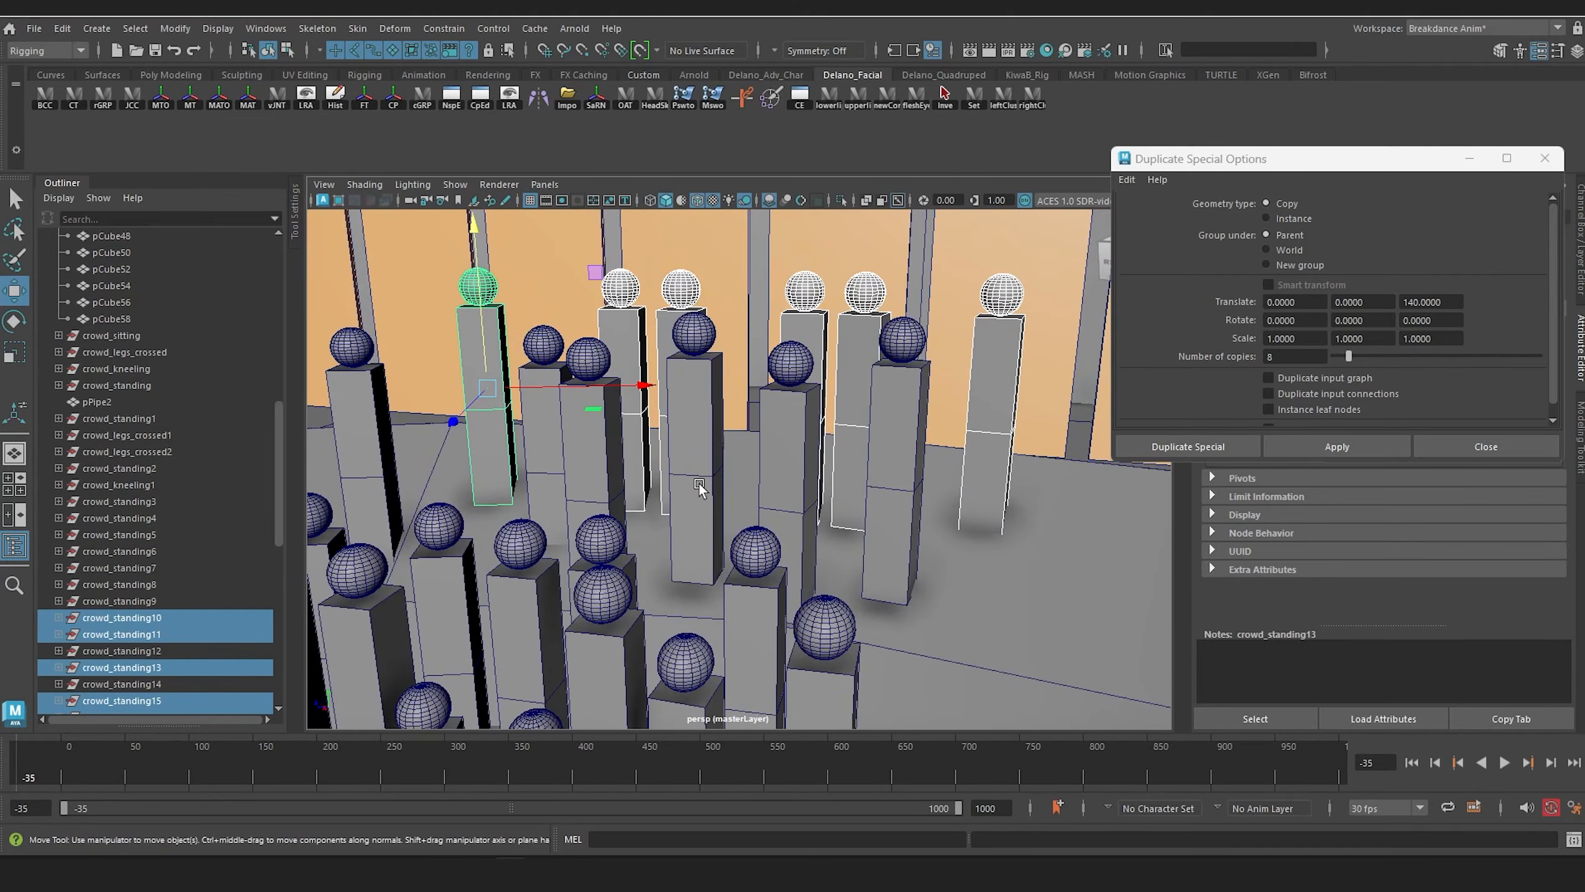
Step: Duplicate the six back-row spectators crowd_standing10, 11, 13, 15, 16 and 18 and place the copies as another, higher row behind them on the bleacher slope
left_click(699, 489)
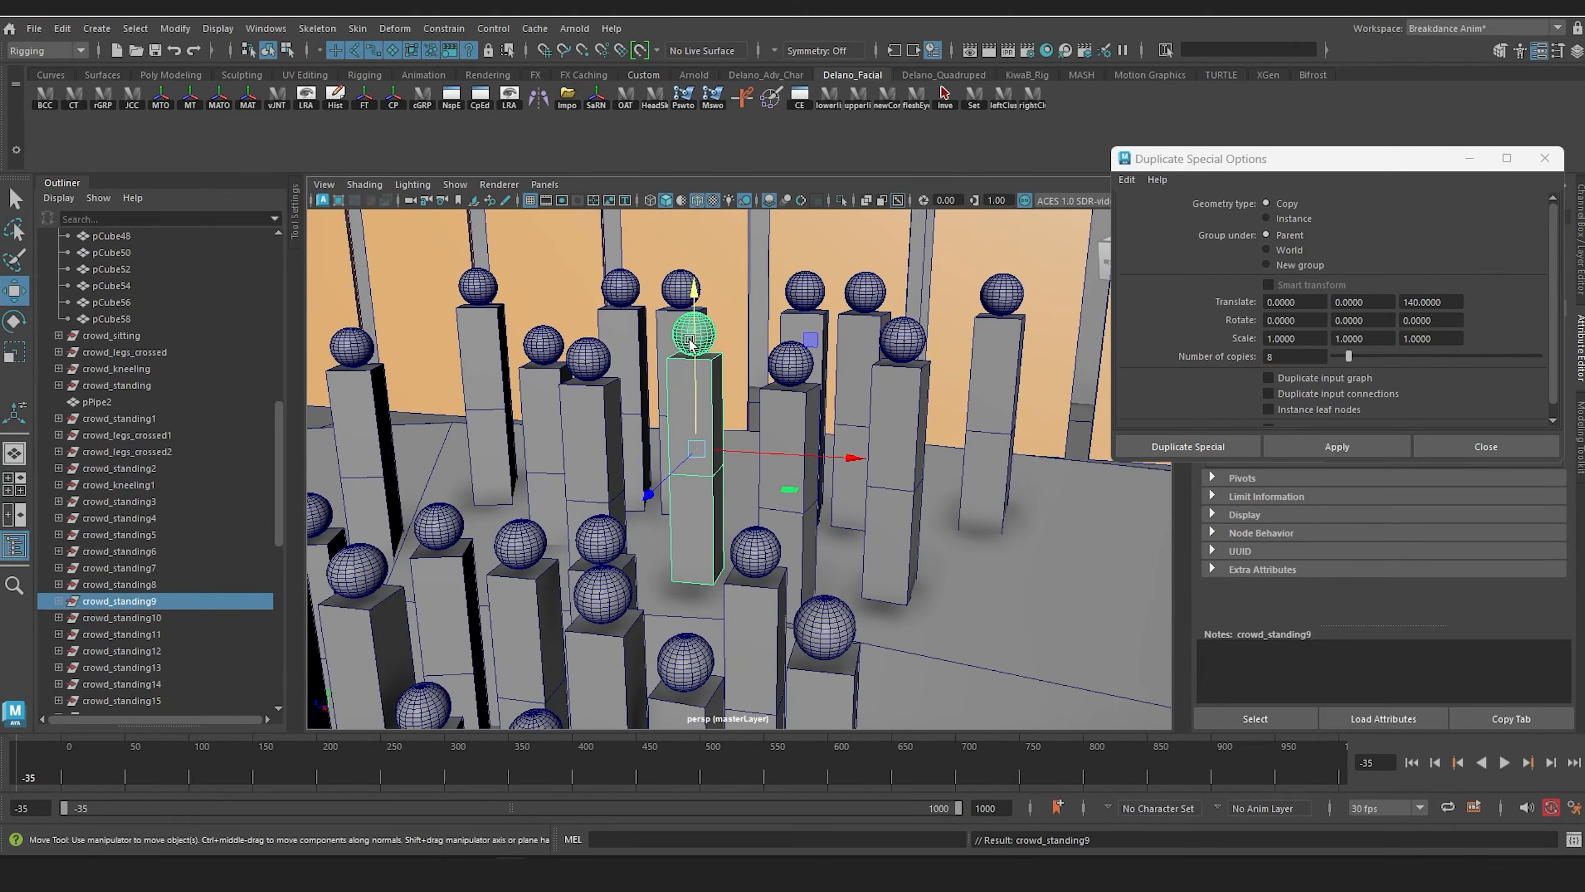
left_click_drag(690, 343, 869, 553)
left_click(1008, 543)
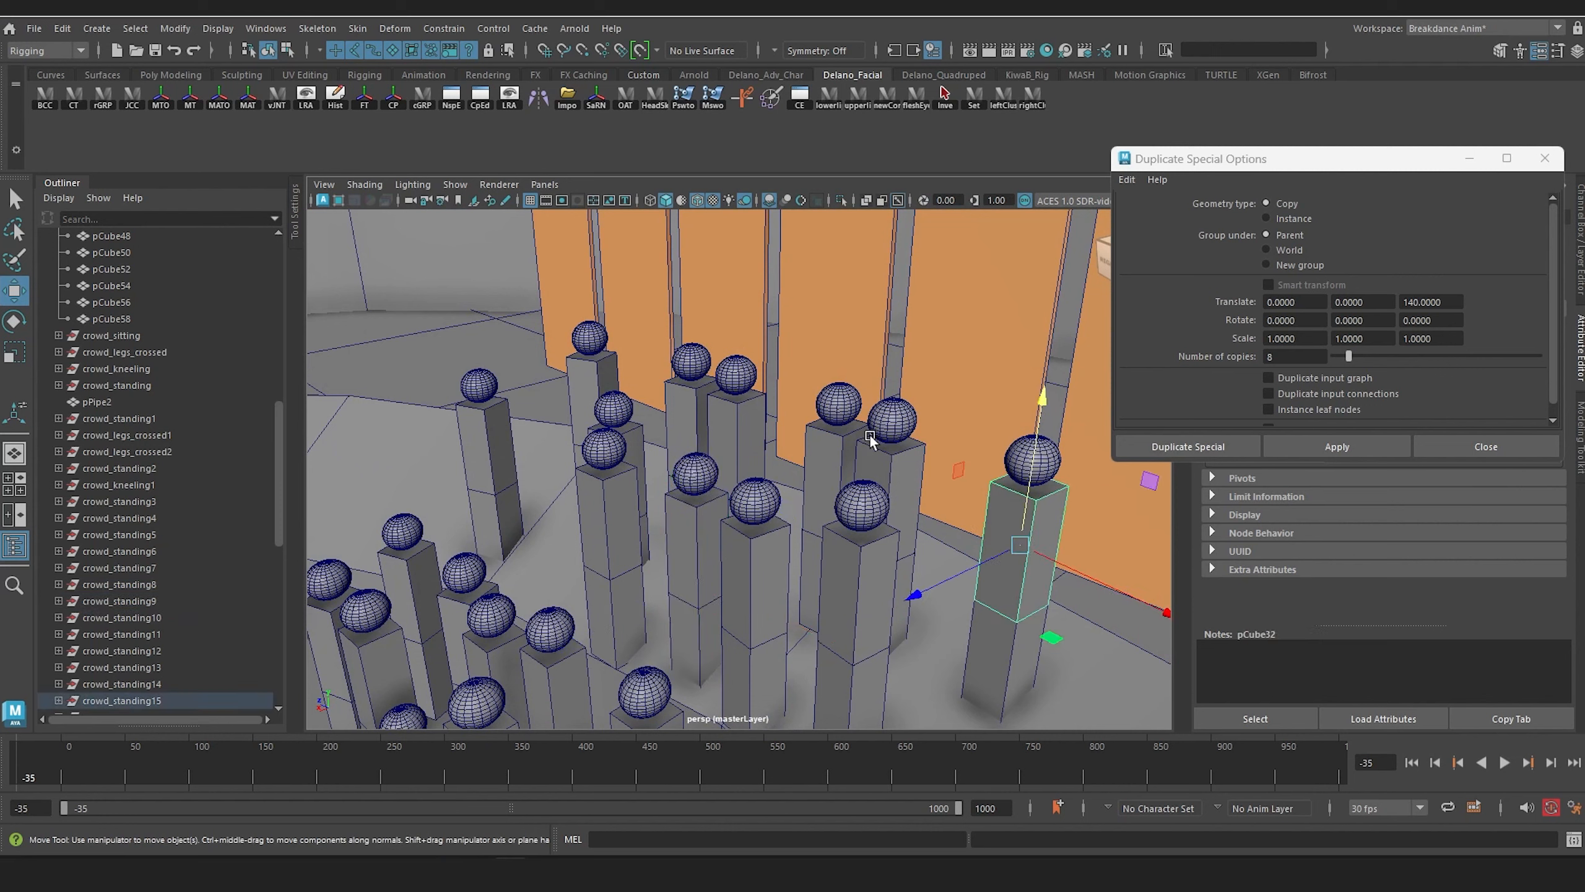
left_click(877, 465, "shift")
left_click(817, 432, "shift")
left_click(730, 406, "shift")
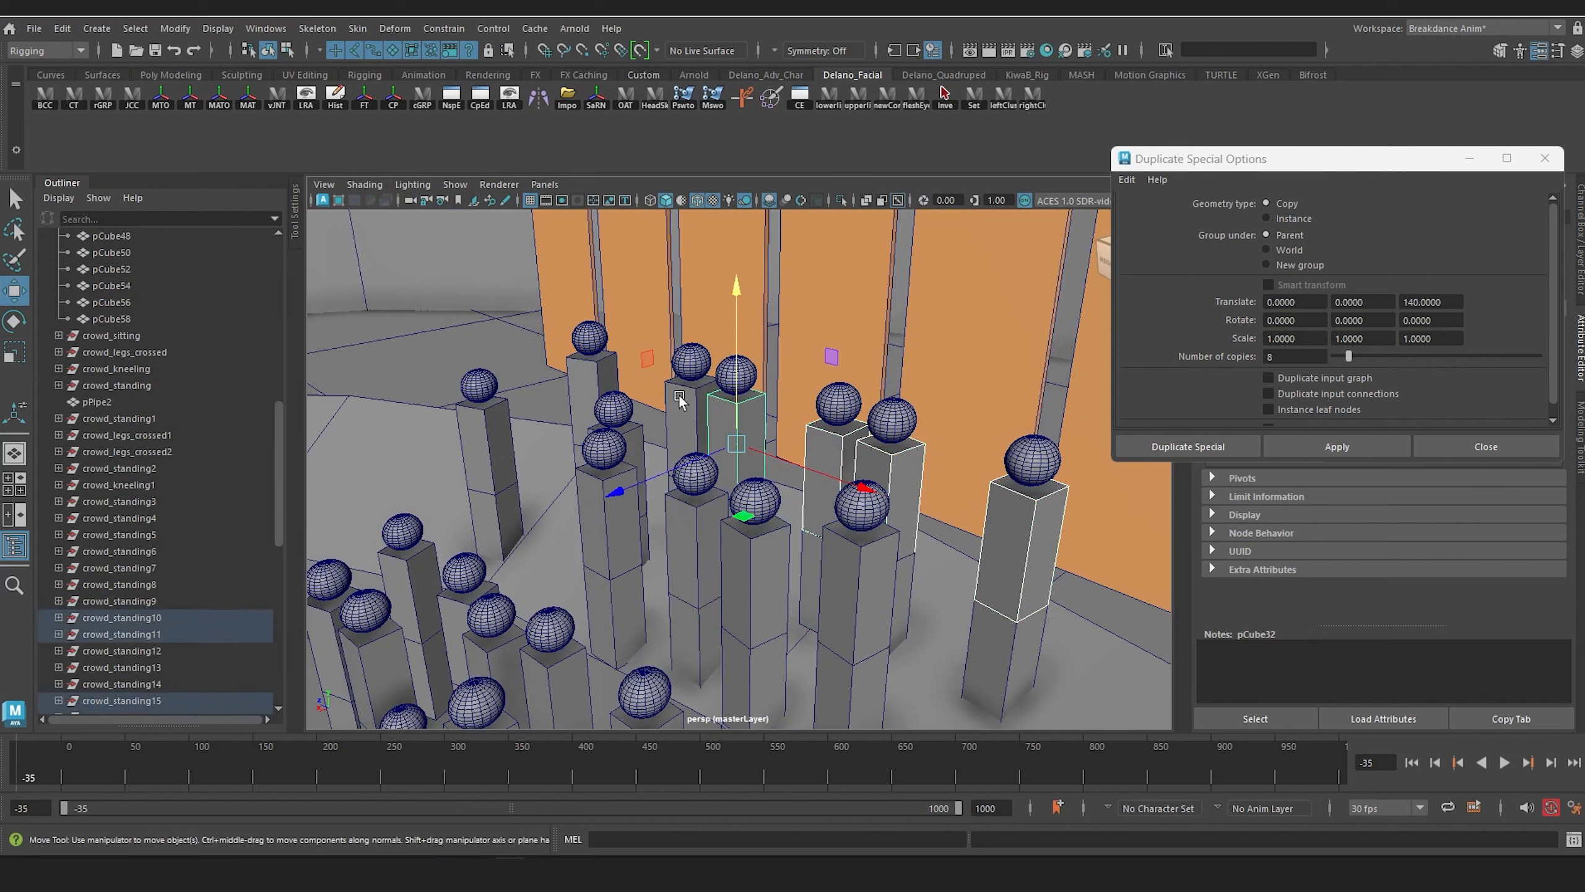
left_click(585, 370, "shift")
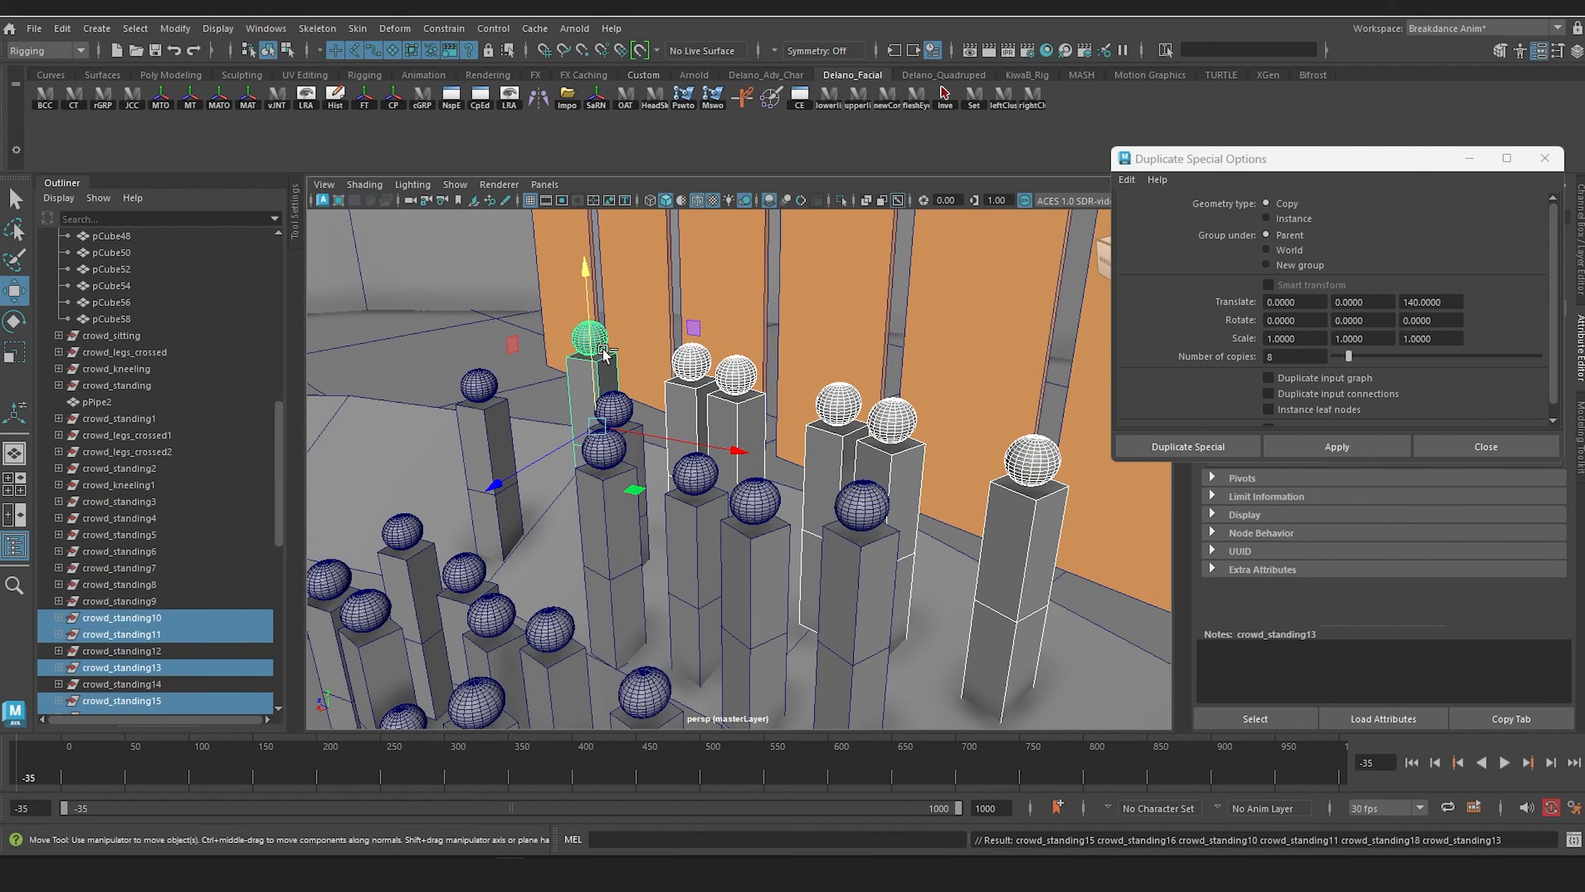
key("ctrl+d")
left_click_drag(517, 495, 554, 475)
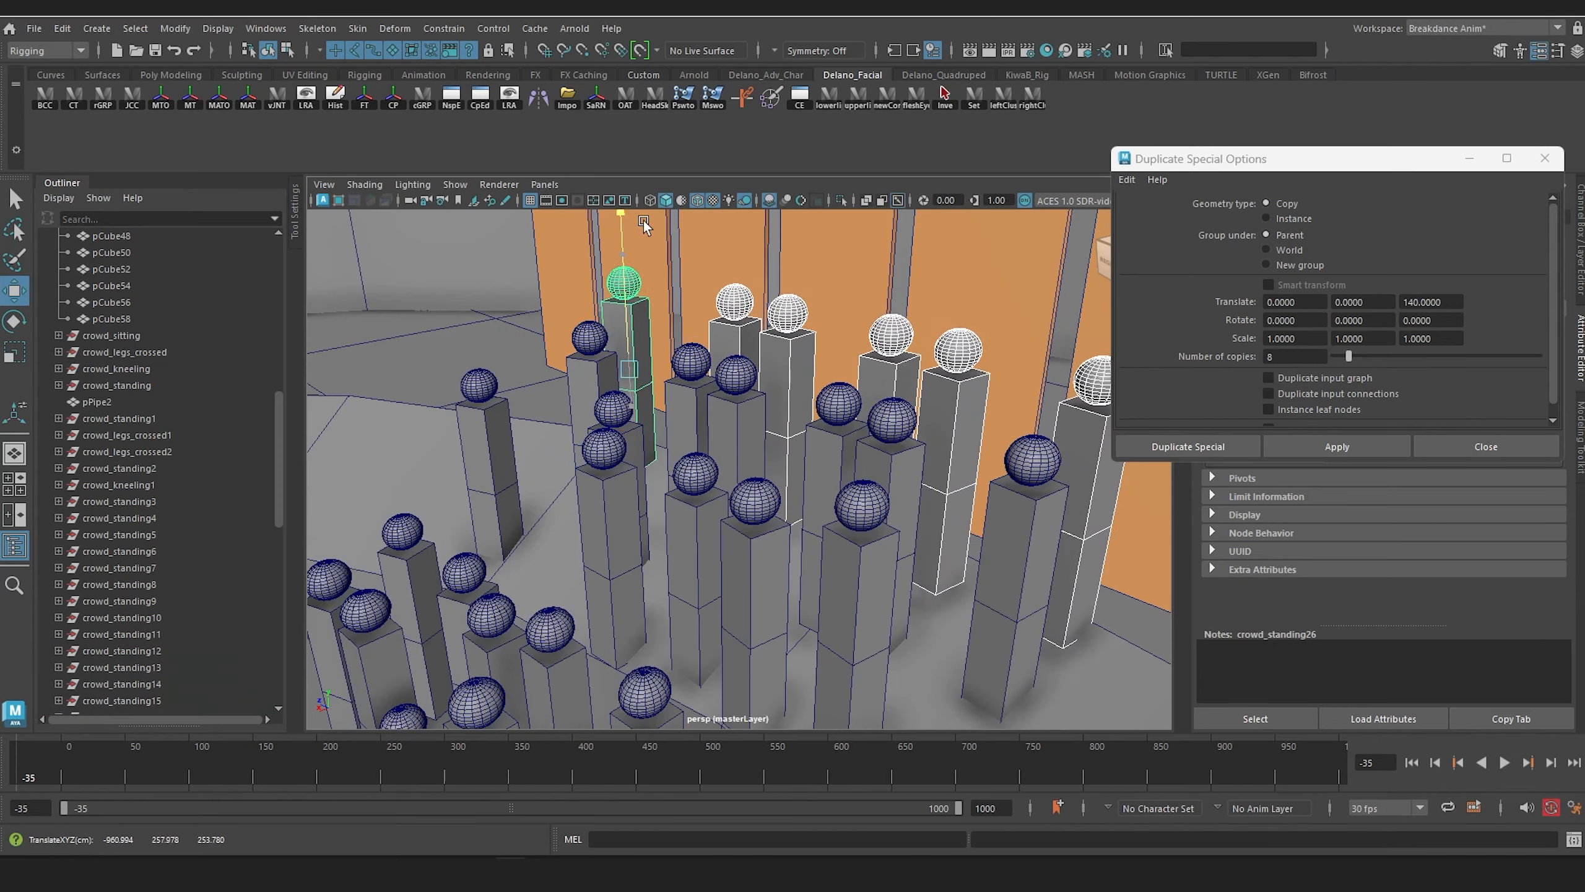
left_click_drag(644, 220, 664, 415, "alt")
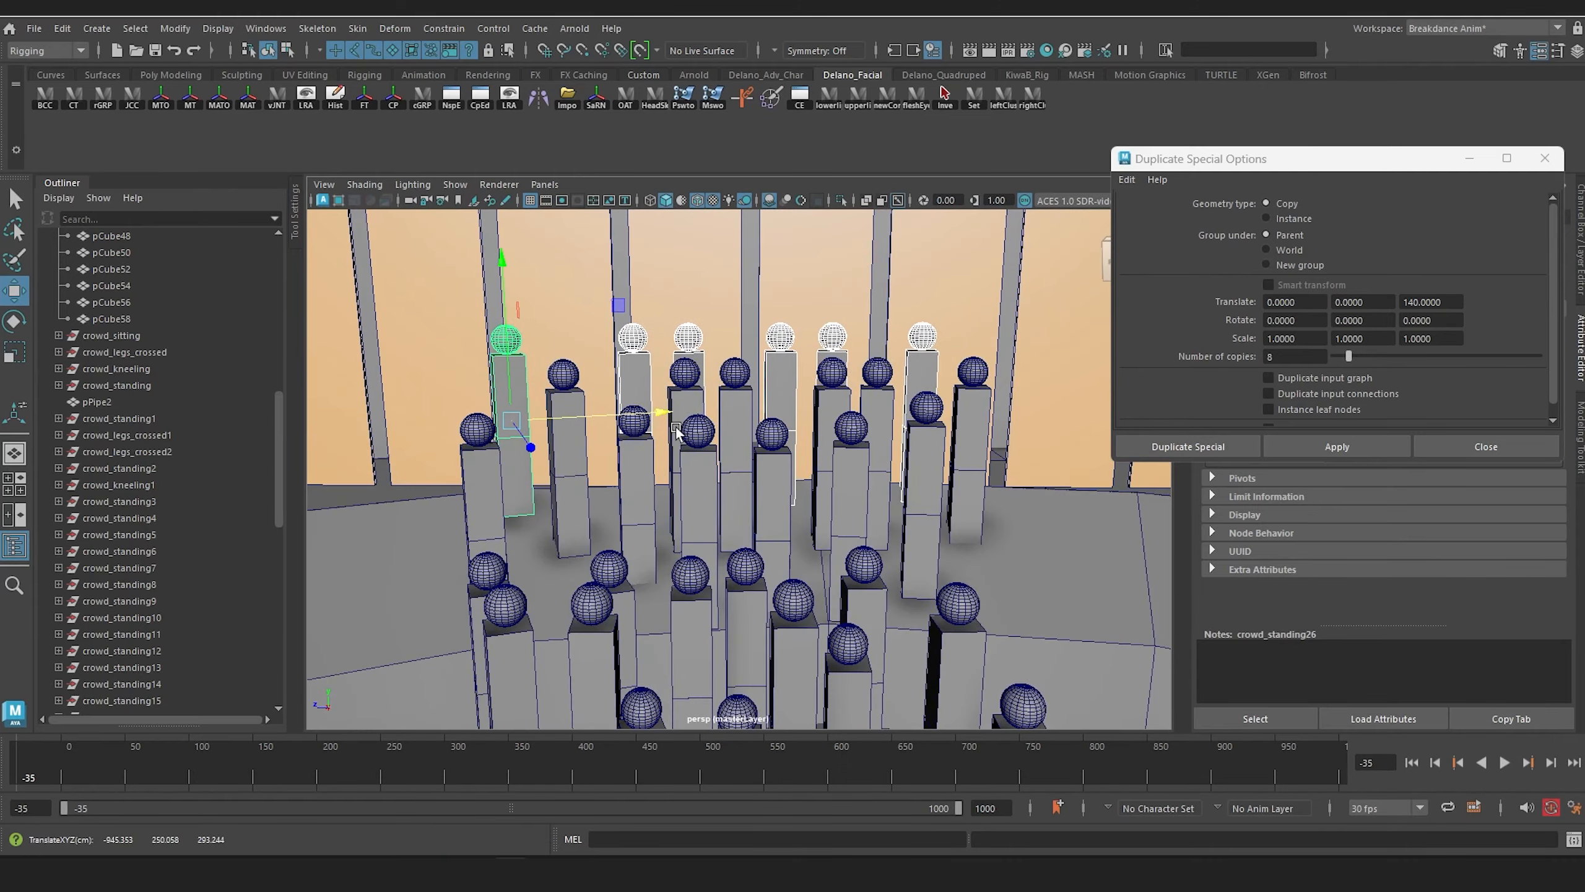
middle_click_drag(856, 474, 792, 362, "alt")
scroll(773, 472, "down", 5)
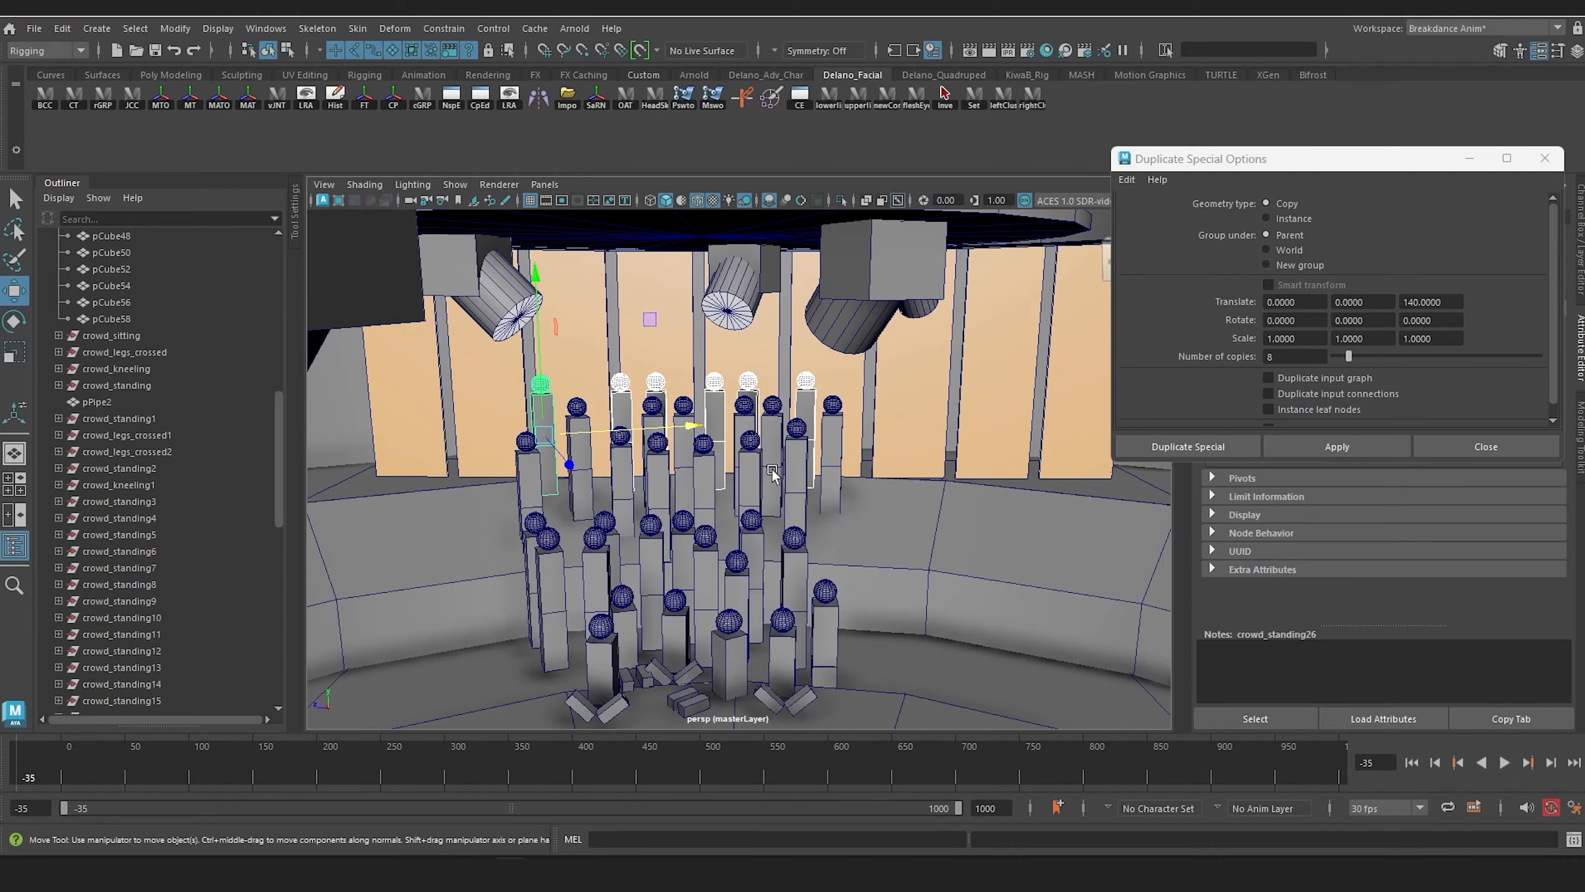
scroll(773, 473, "down", 3)
left_click_drag(793, 361, 794, 444, "alt")
scroll(792, 374, "up", 4)
Step: Duplicate crowd_kneeling1 on the floor and move the copy along the row to stand behind the neighbouring cross-legged spectator
left_click(403, 300)
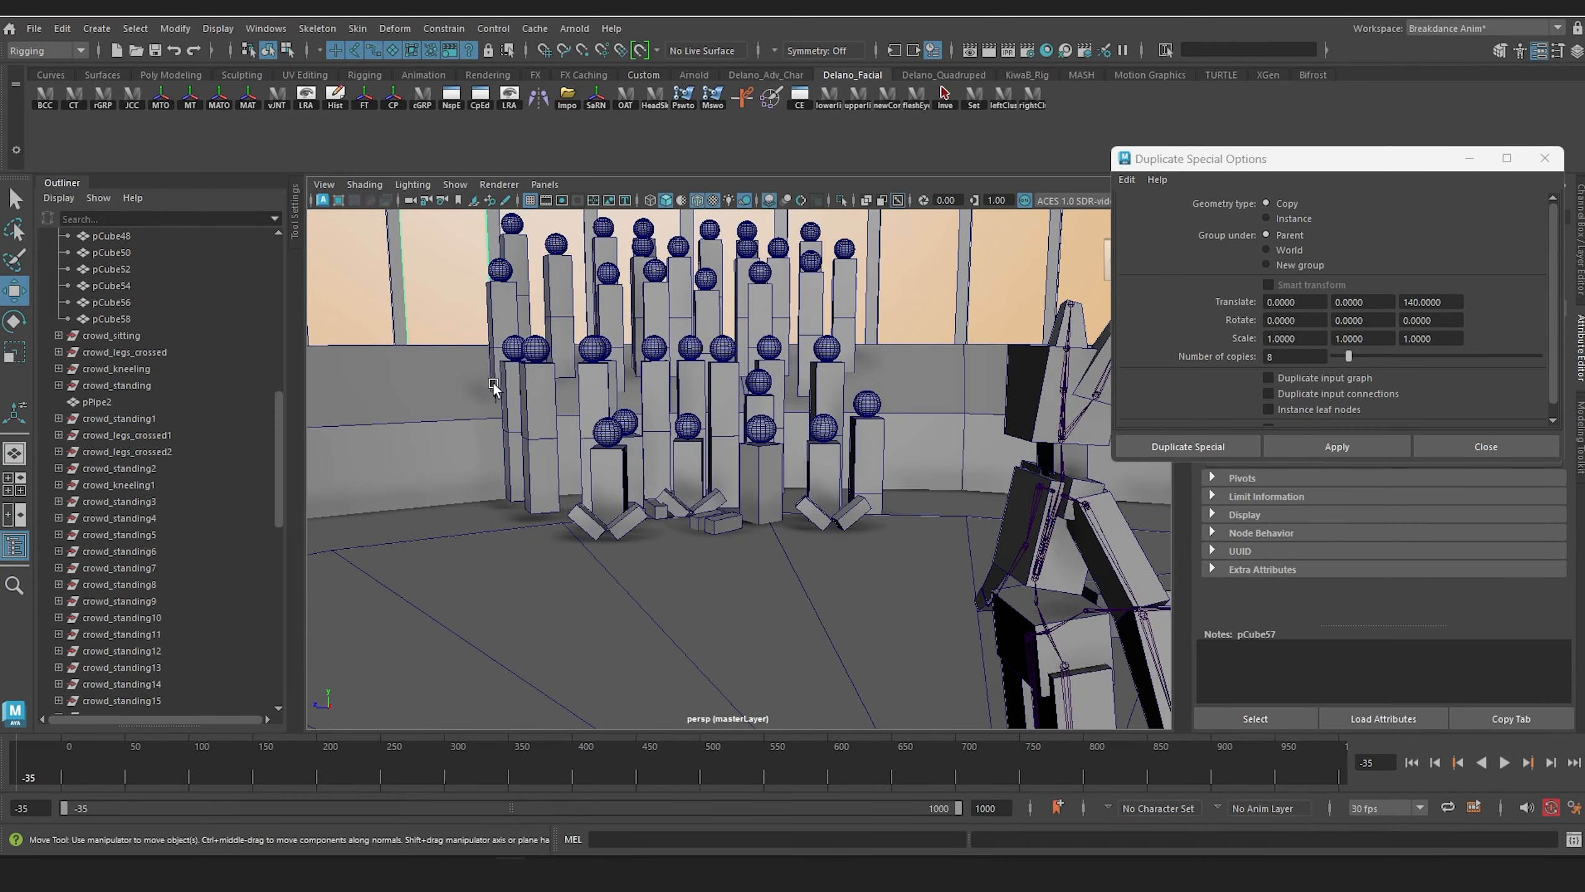
middle_click_drag(564, 390, 577, 419, "alt")
left_click_drag(590, 426, 686, 497, "alt")
left_click(648, 474)
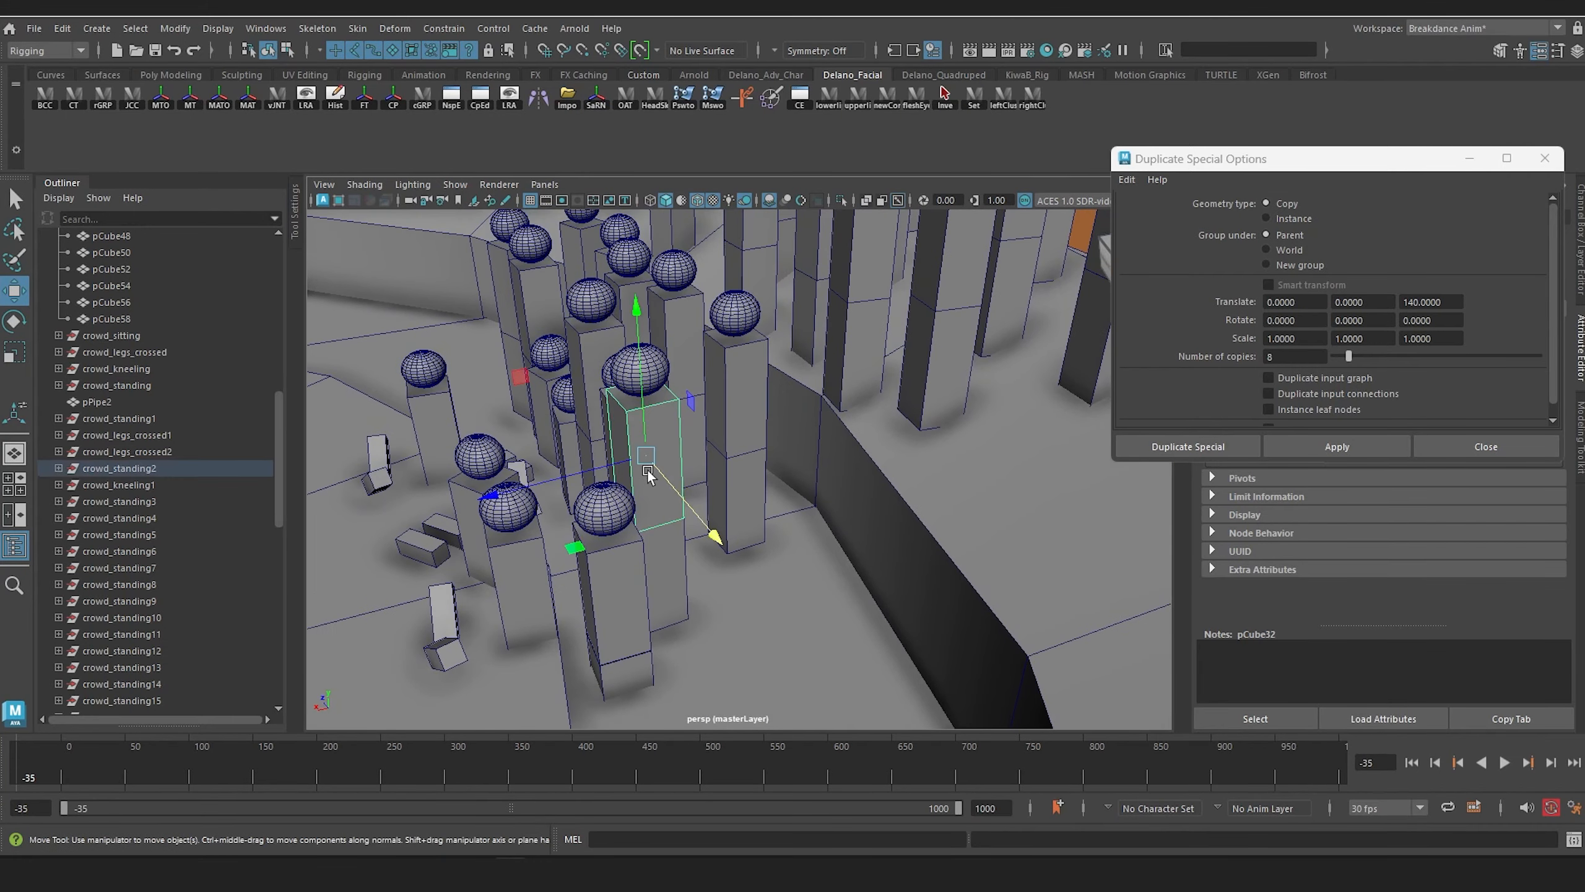
key("Up")
left_click_drag(508, 534, 634, 504)
left_click_drag(855, 541, 867, 476)
left_click(869, 472)
key("Up")
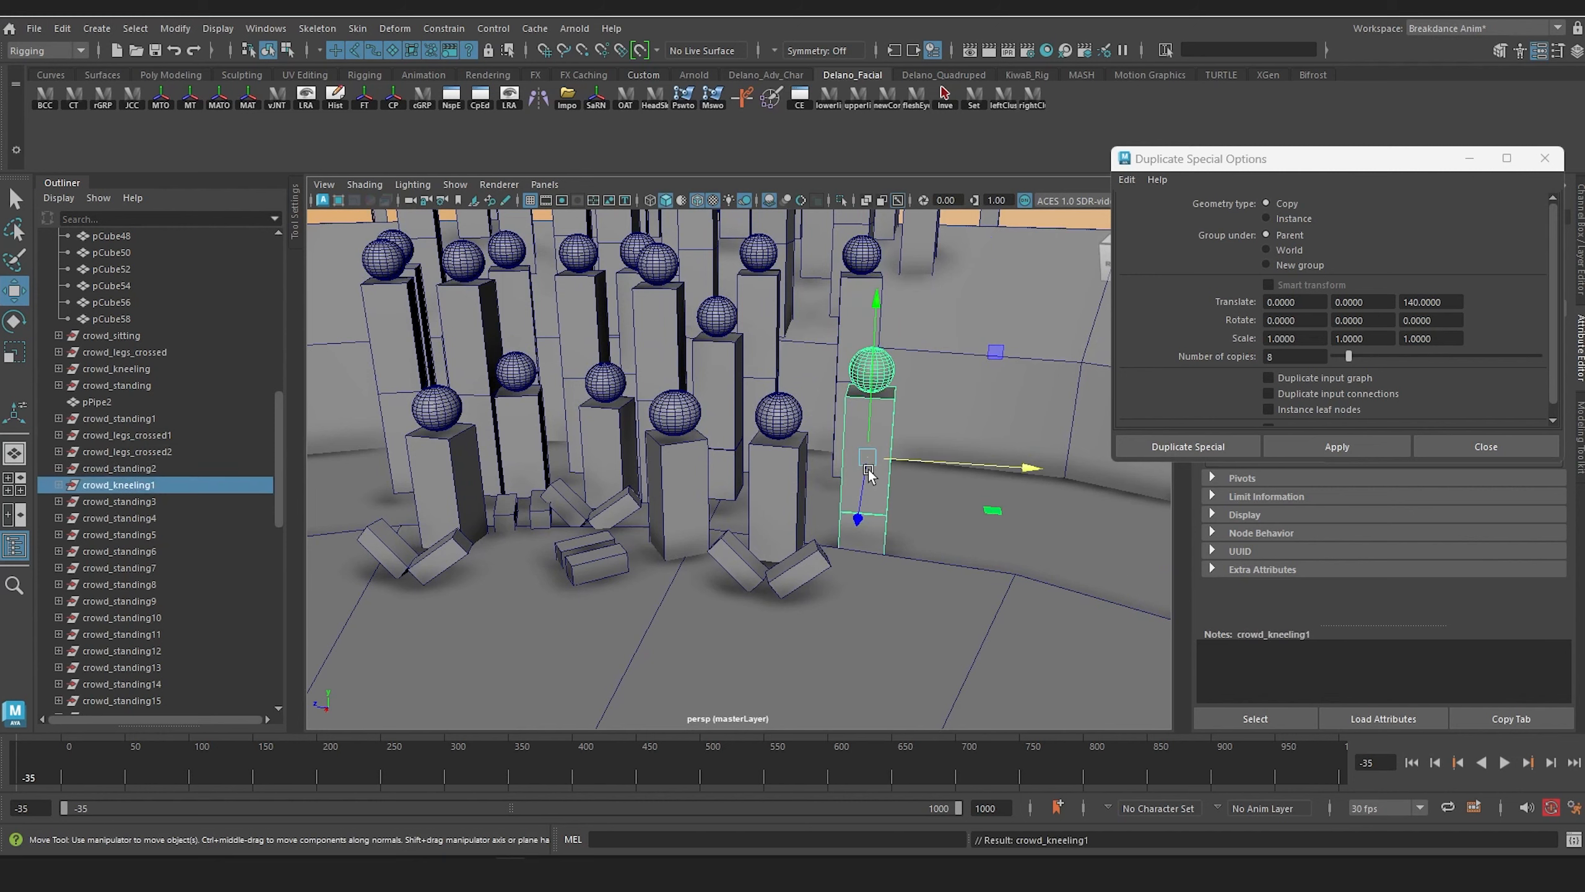
left_click_drag(1026, 468, 916, 462)
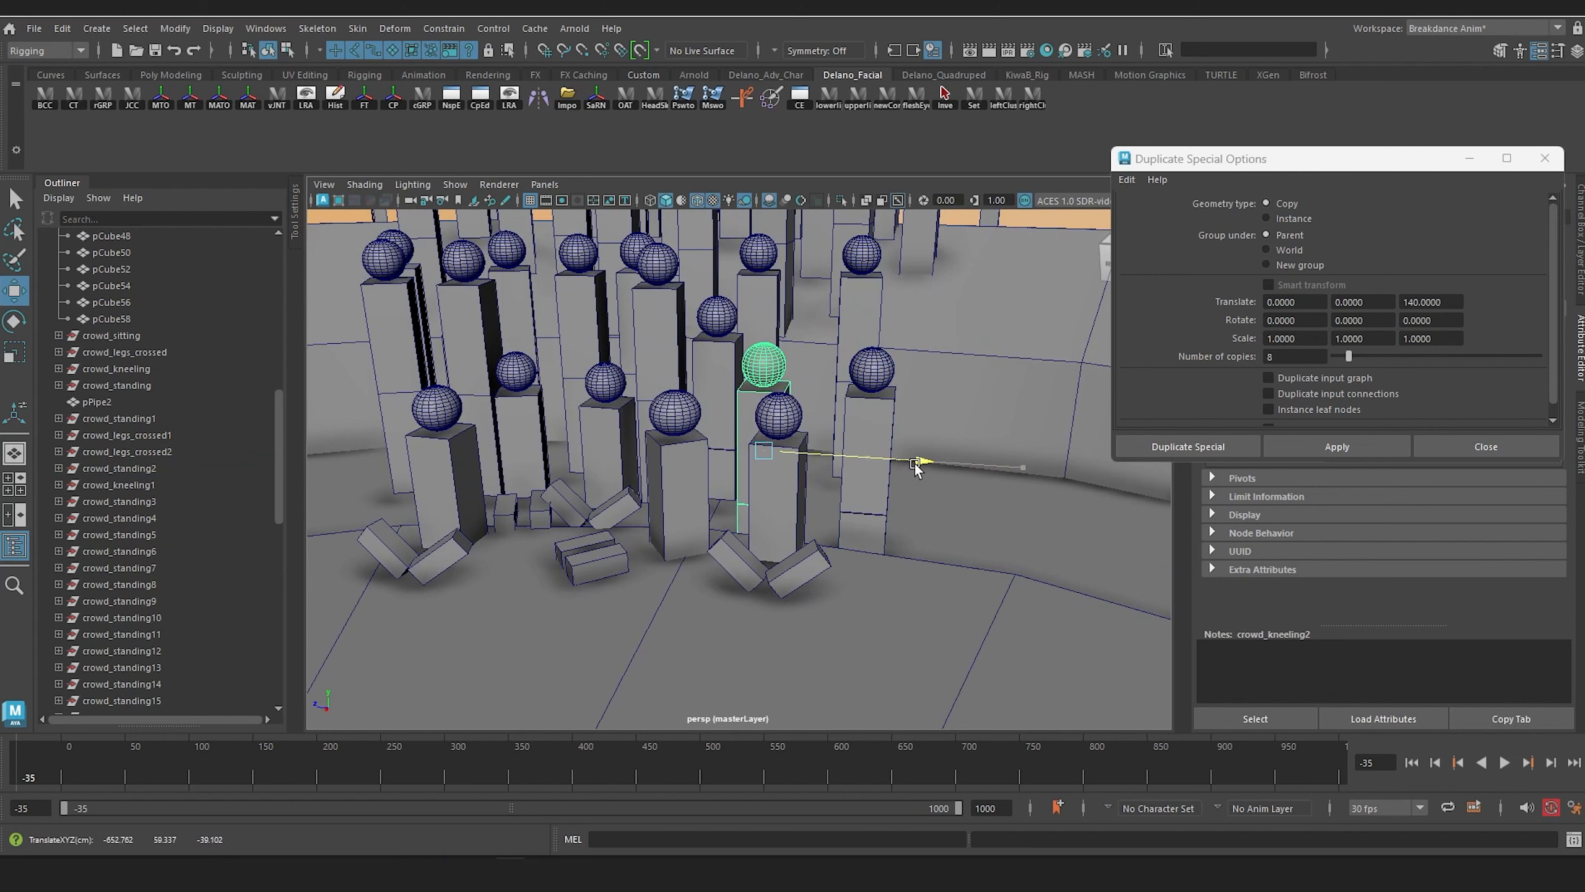
left_click_drag(734, 512, 756, 477, "alt")
key("e")
left_click_drag(866, 430, 898, 465, "alt")
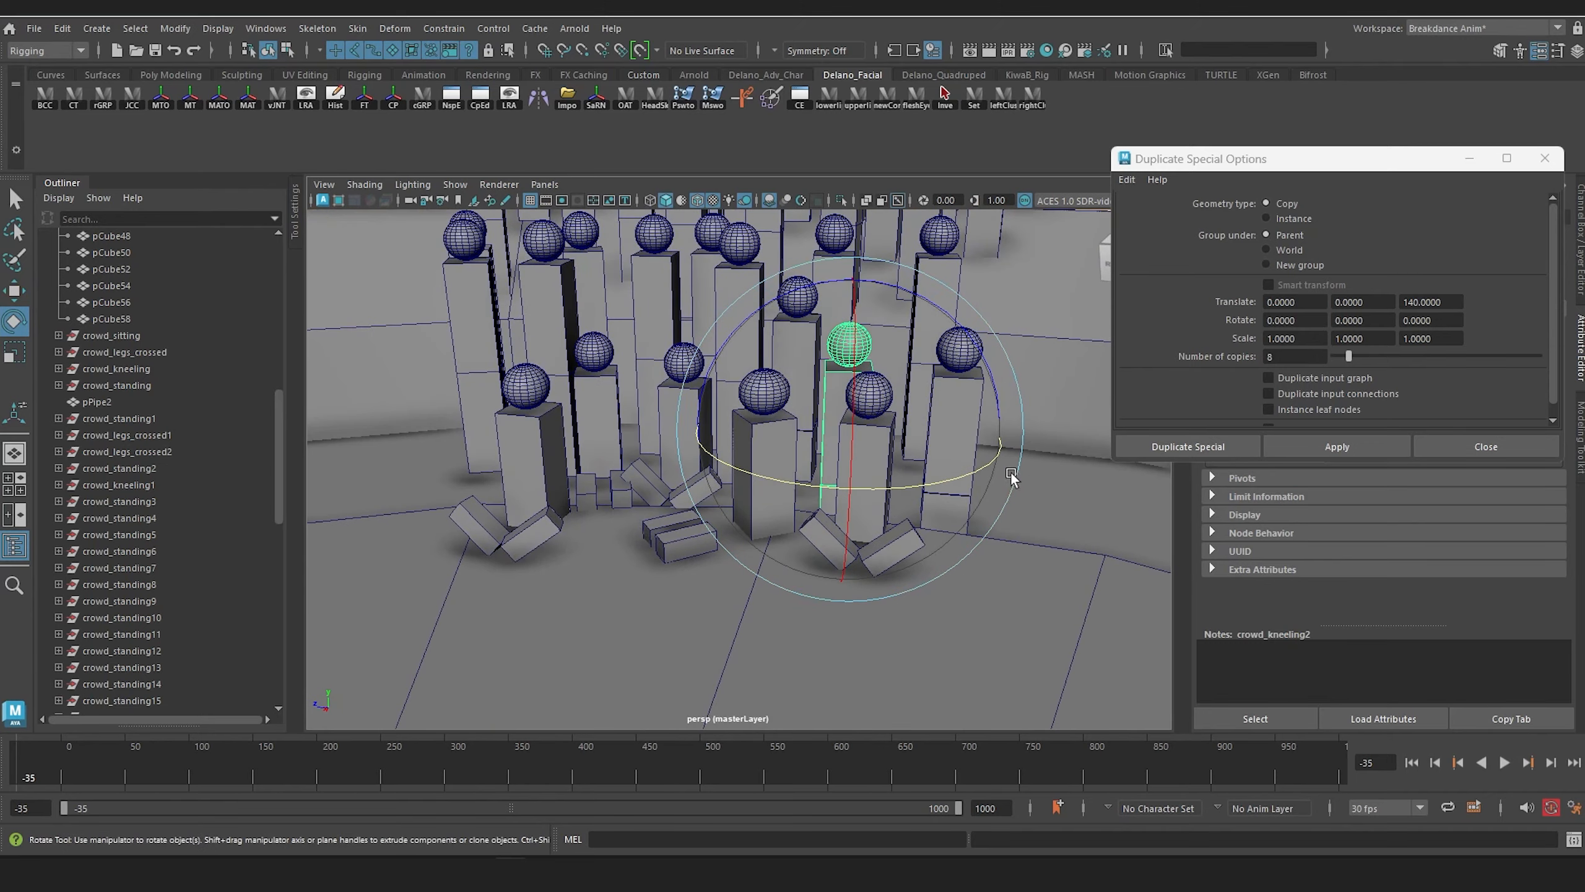
Step: Copy the new kneeling spectator to the opposite end of the floor group, rotate it towards the stage, and save the scene
key("w")
left_click_drag(1007, 435, 612, 453)
key("e")
left_click_drag(522, 479, 561, 454)
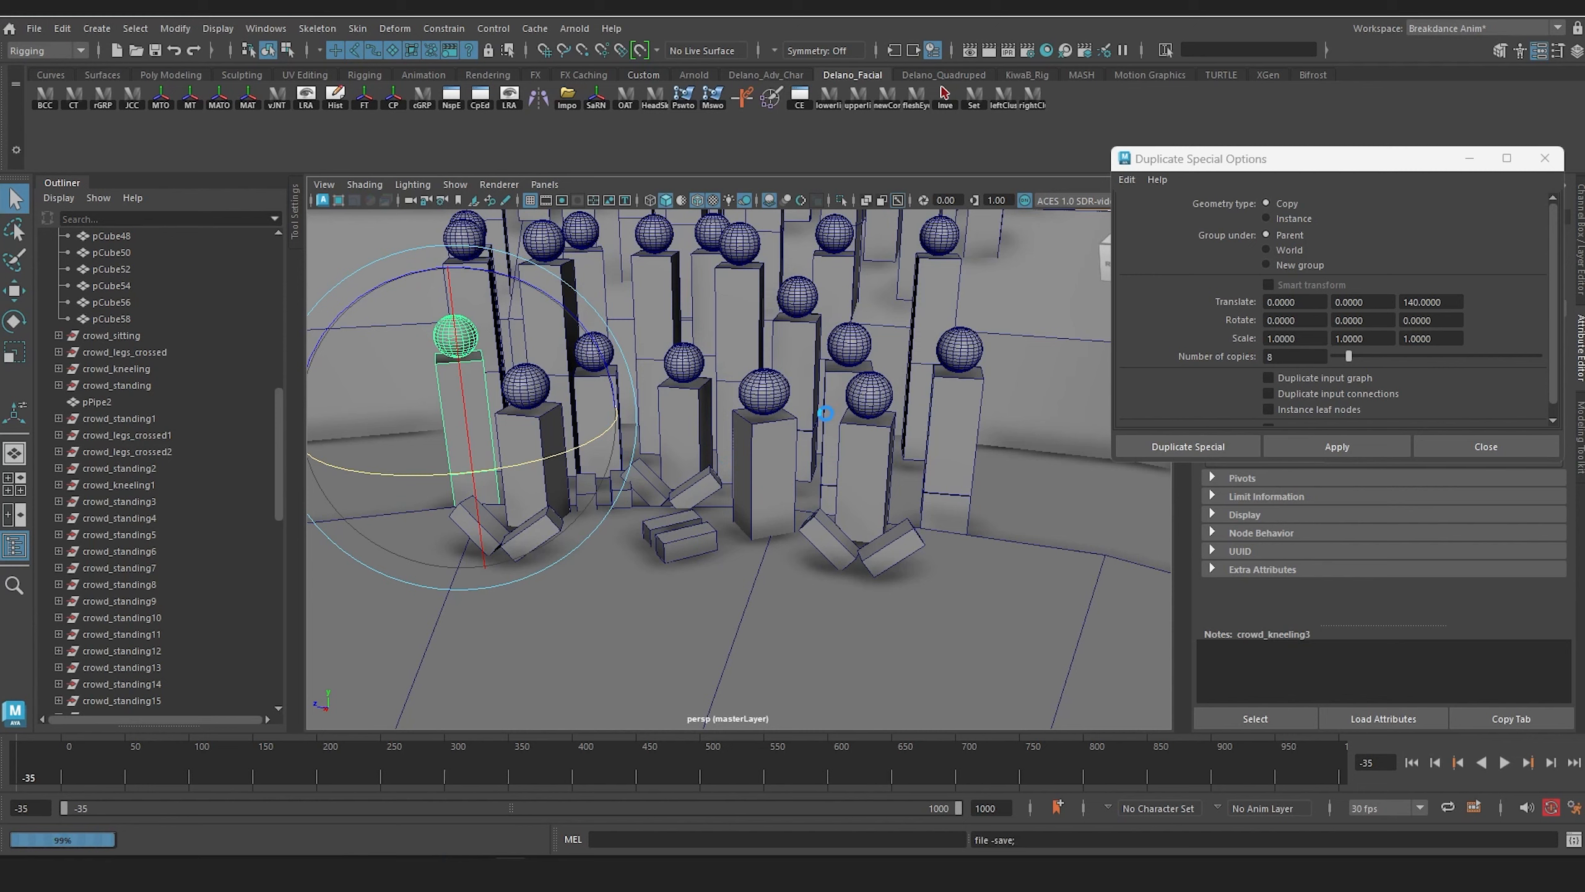
Step: Duplicate crowd_legs_crossed2 and move the copy to the end of the floor group, just beyond crowd_kneeling1
left_click_drag(824, 417, 724, 456, "alt")
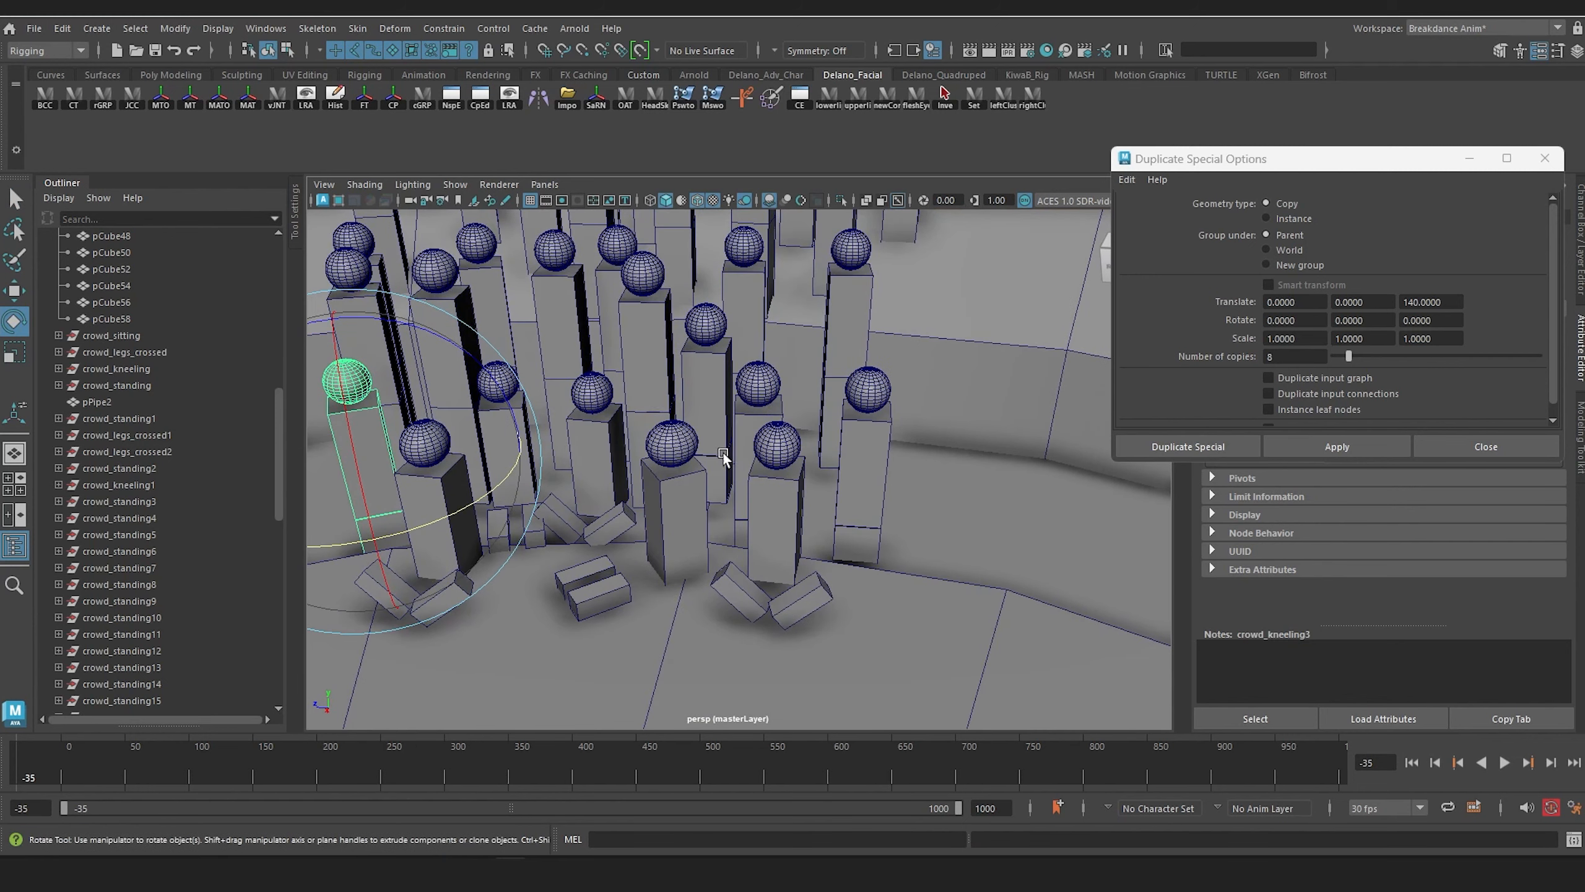
left_click(587, 420)
key("Up")
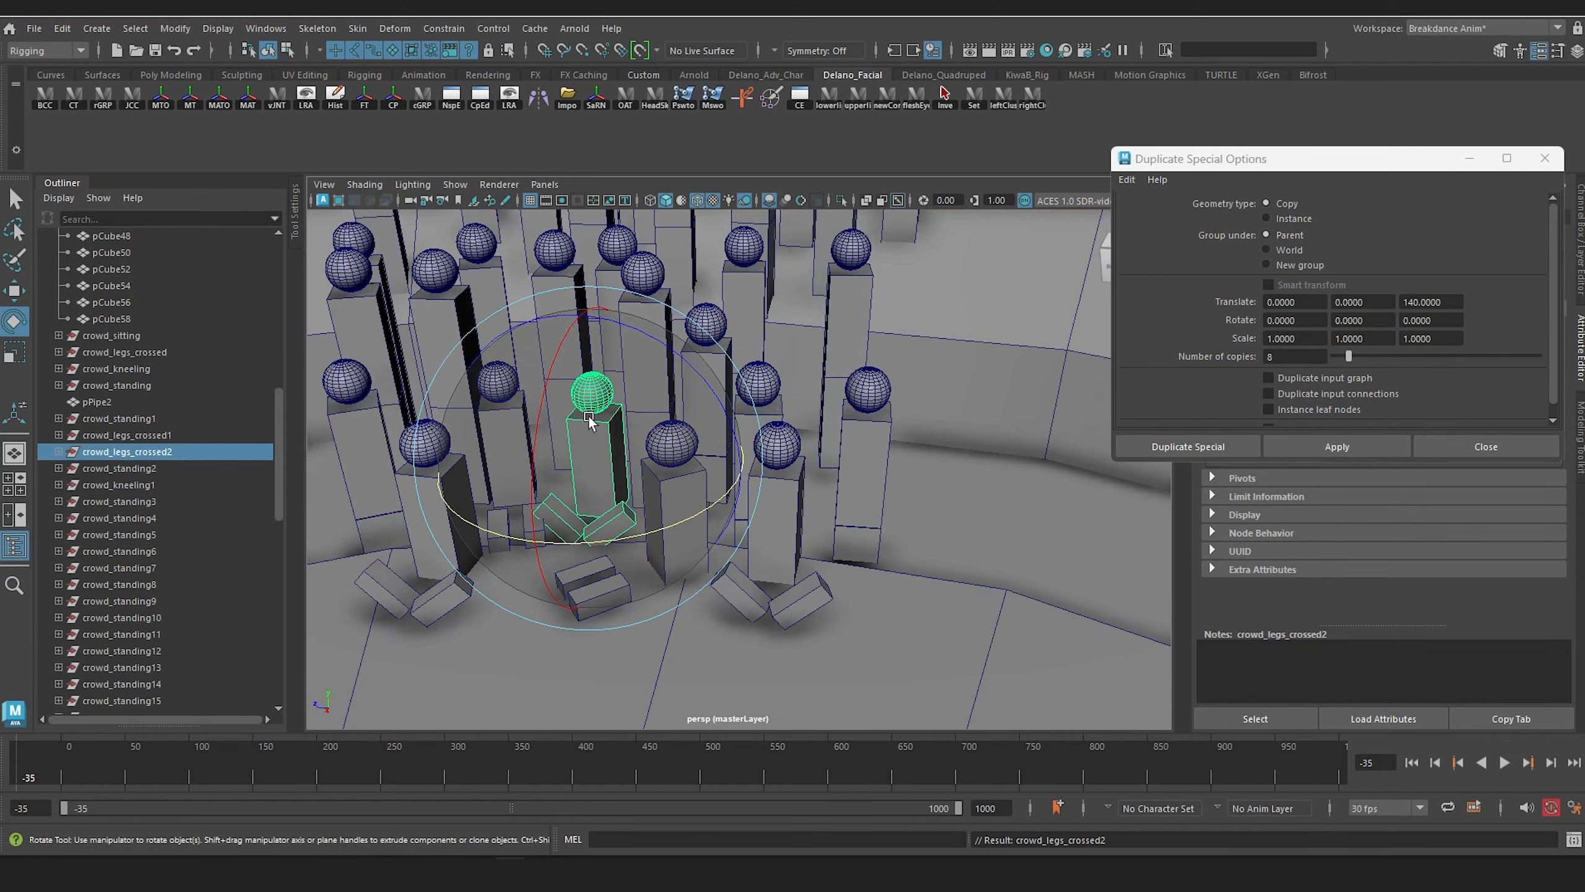
key("w")
left_click_drag(733, 477, 1083, 514)
left_click_drag(904, 536, 908, 493)
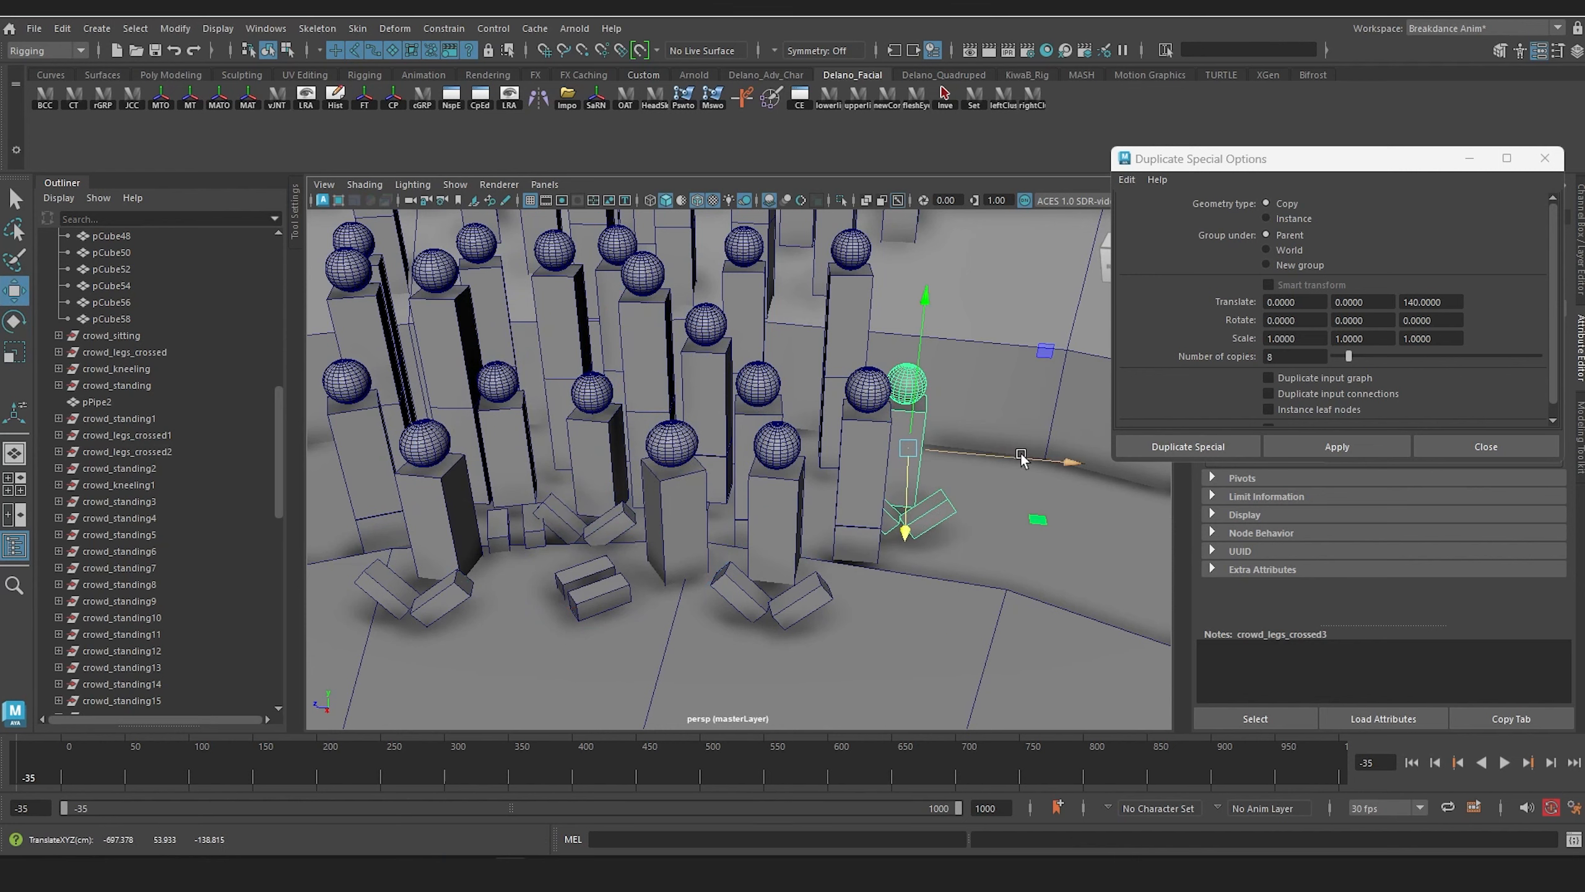
left_click_drag(1021, 457, 771, 558)
scroll(1028, 494, "down", 6)
scroll(811, 525, "up", 6)
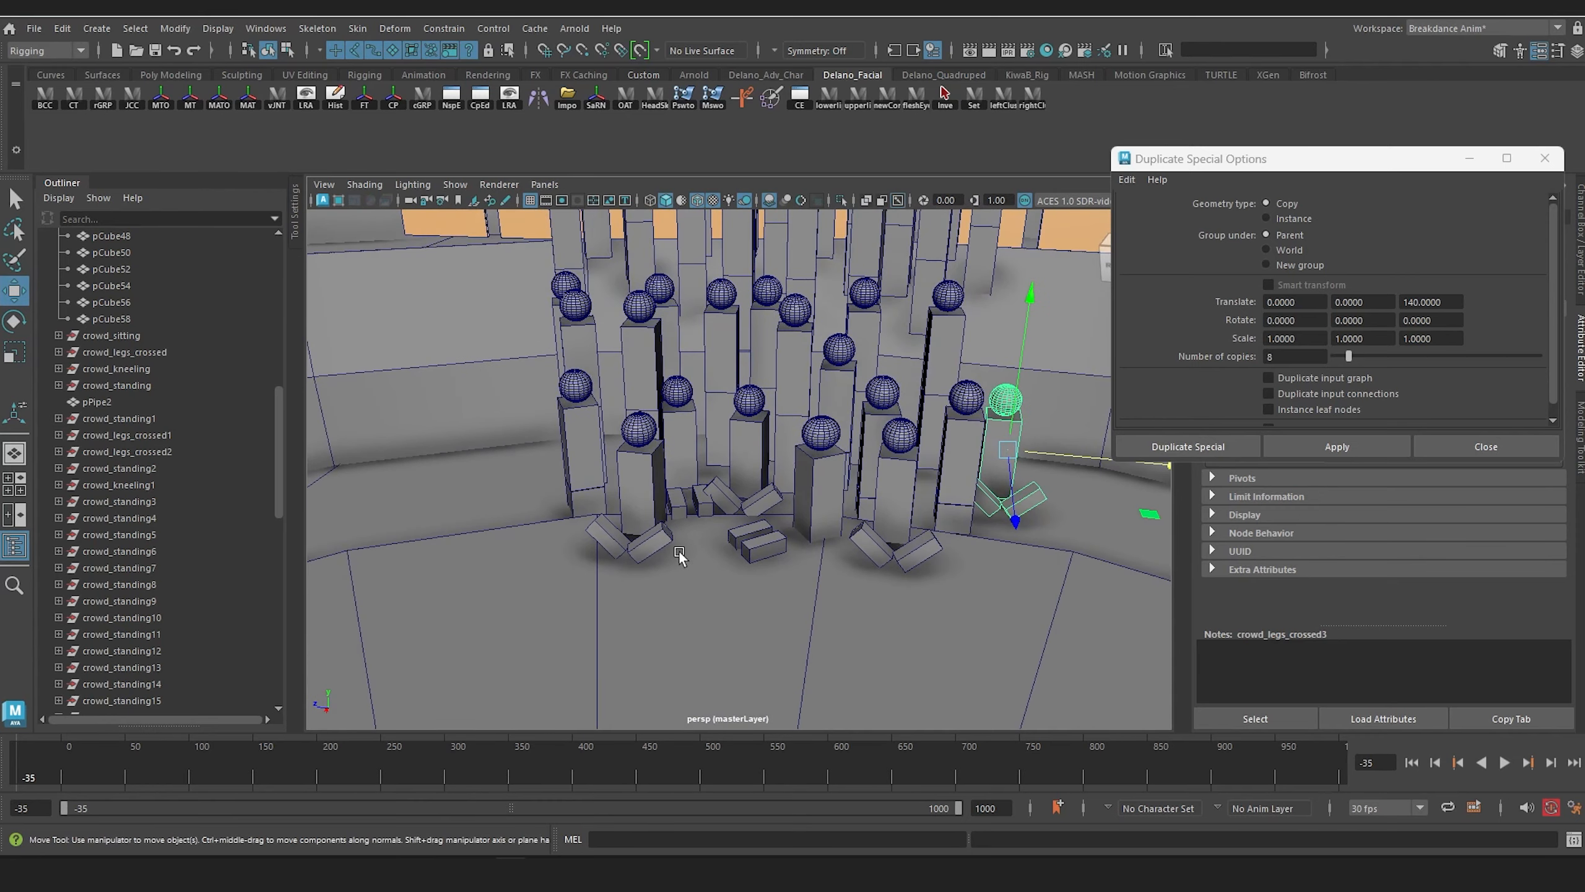
Step: Rotate crowd_legs_crossed slightly, duplicate it, and position the copy beside it in the gap before crowd_legs_crossed2
left_click(649, 498)
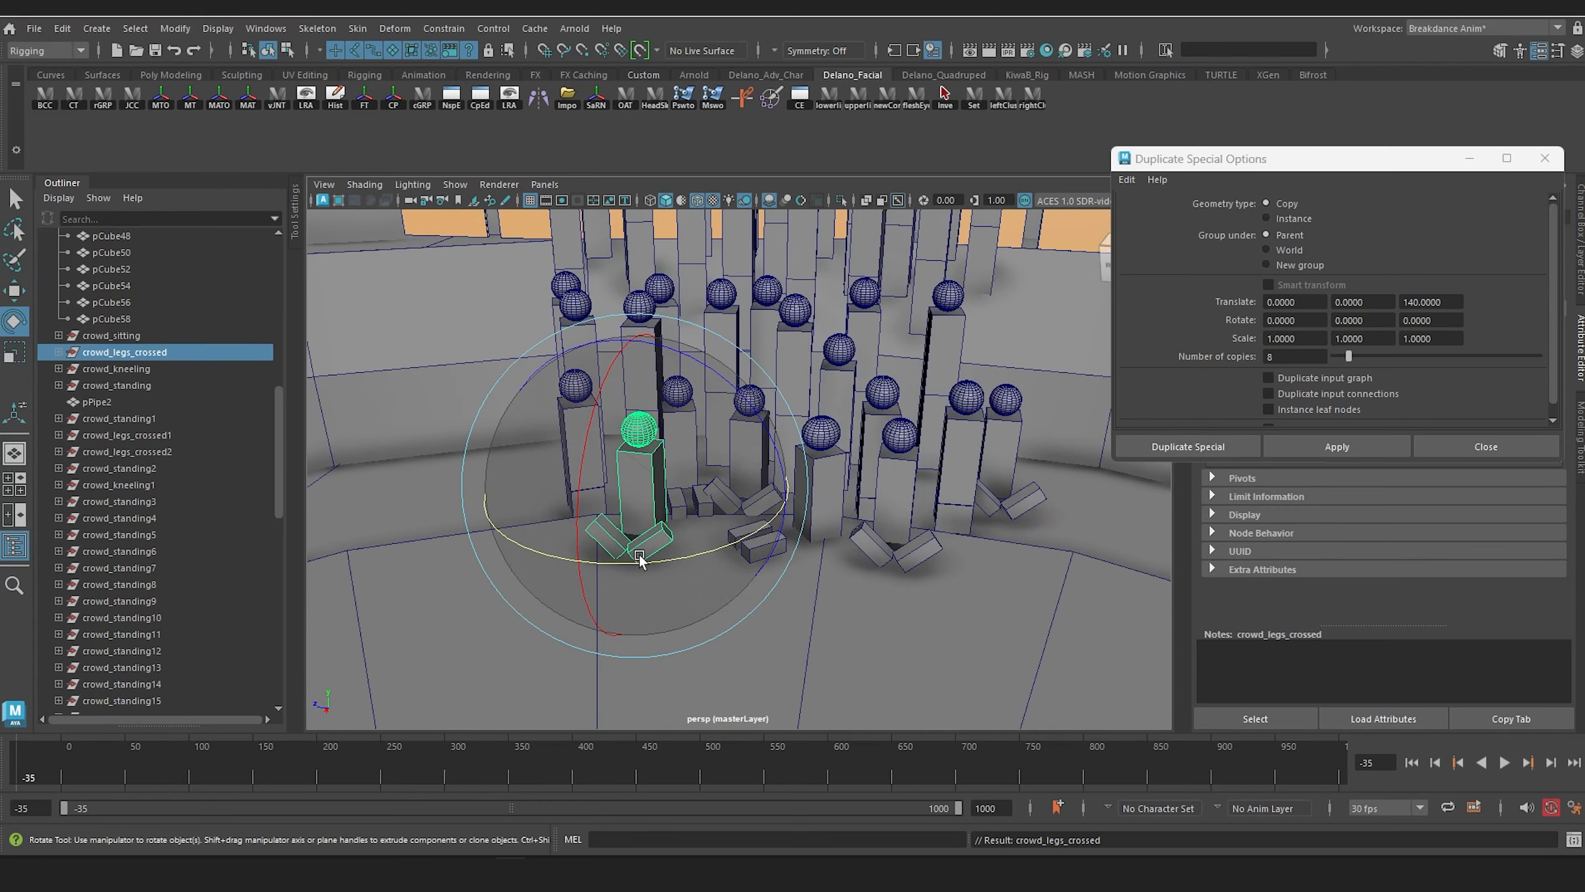
left_click_drag(638, 550, 696, 573)
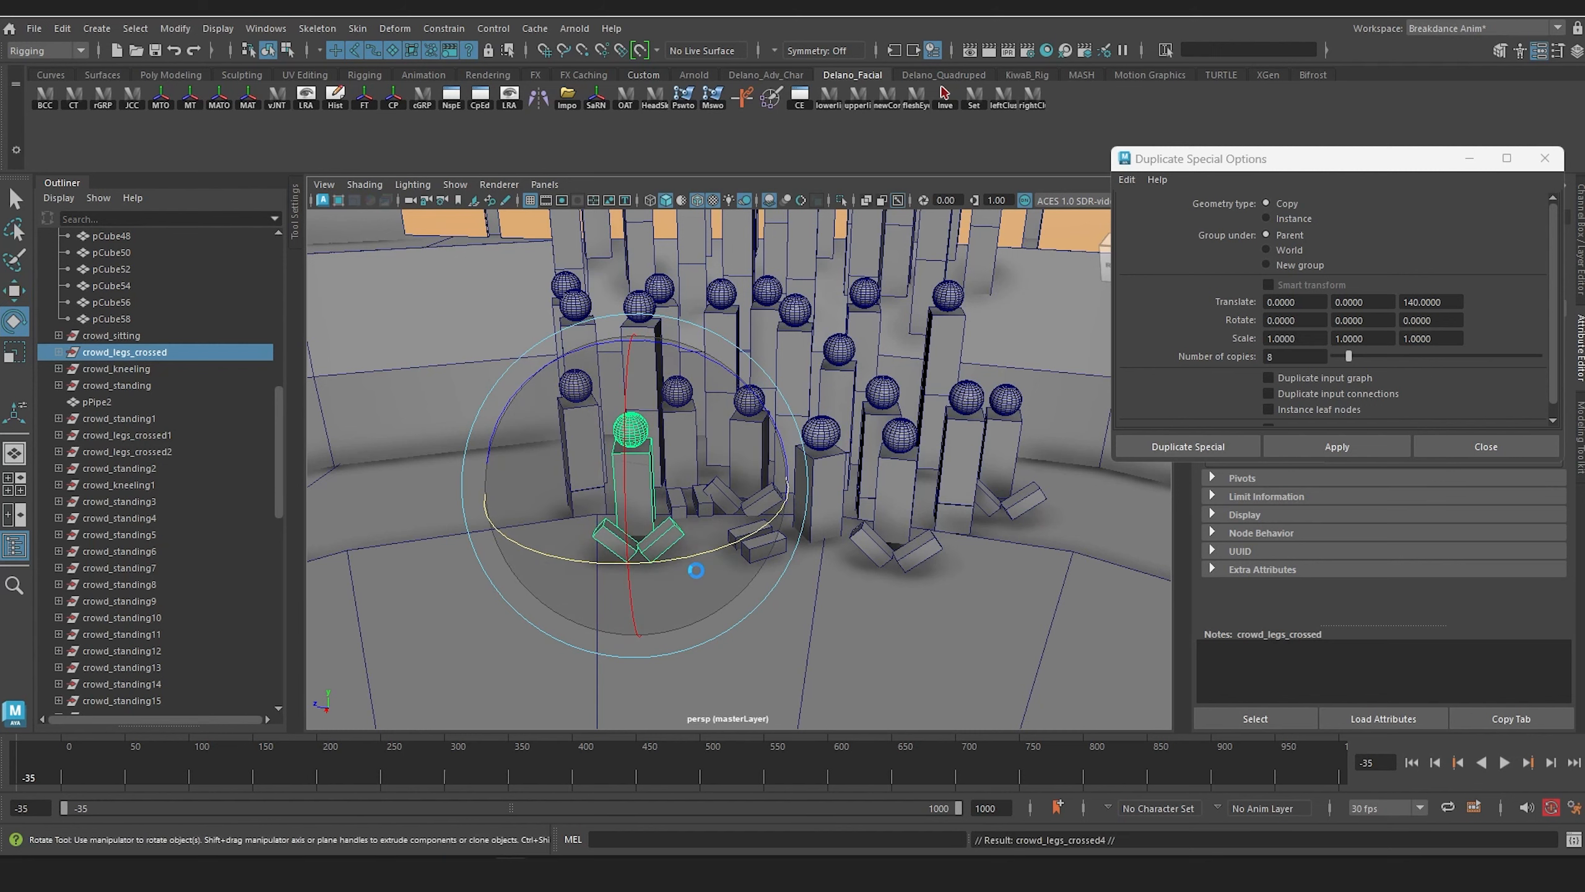
key("w")
left_click_drag(794, 482, 847, 484)
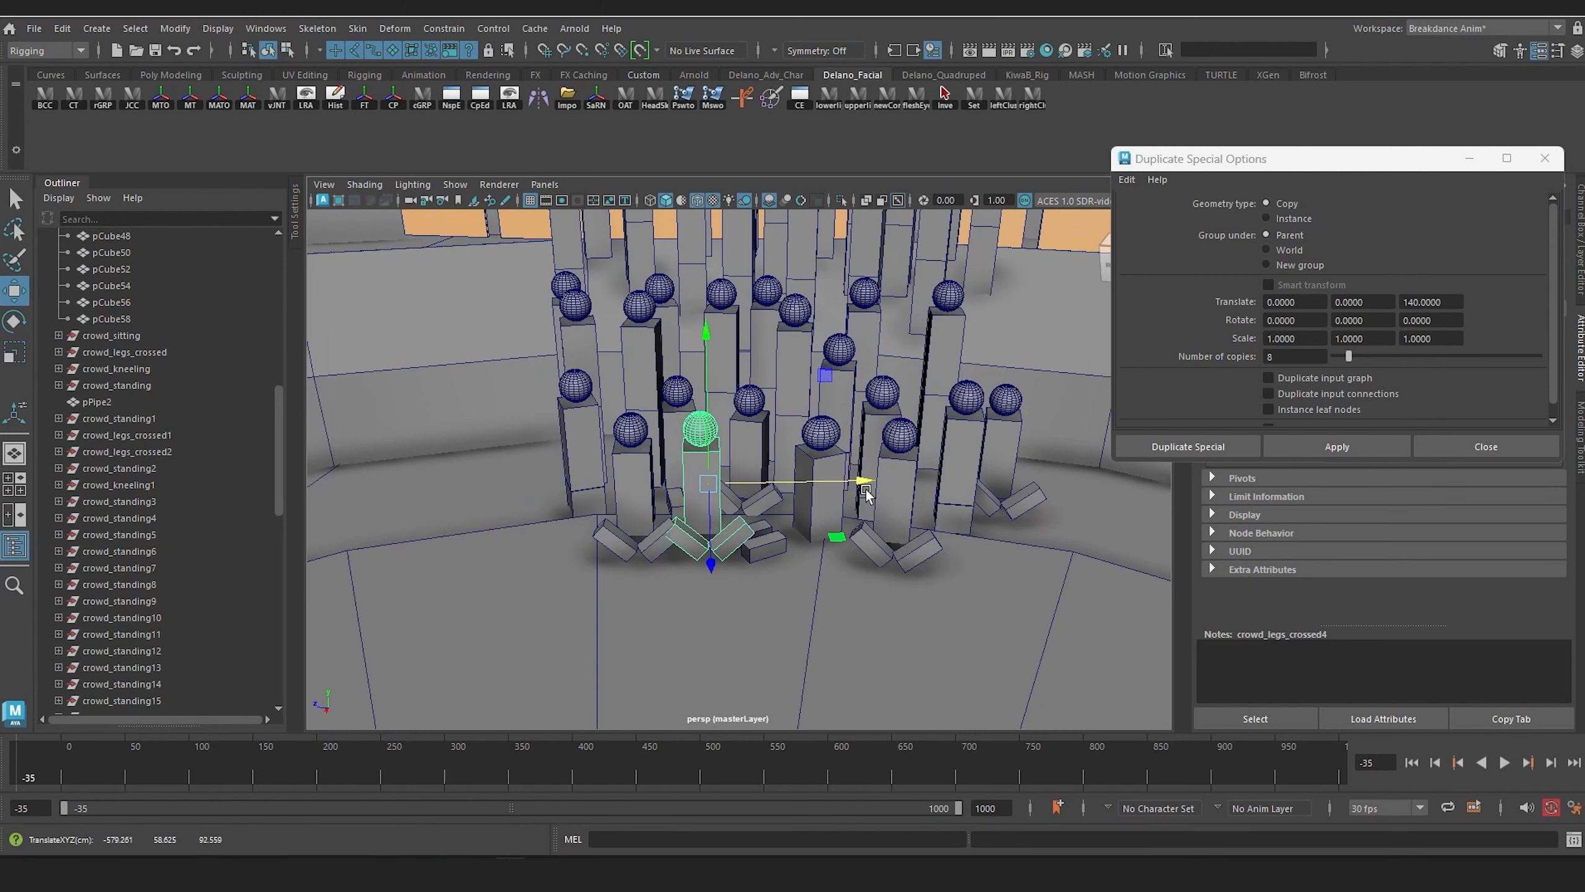
left_click_drag(701, 546, 700, 548)
middle_click_drag(700, 548, 841, 499, "alt")
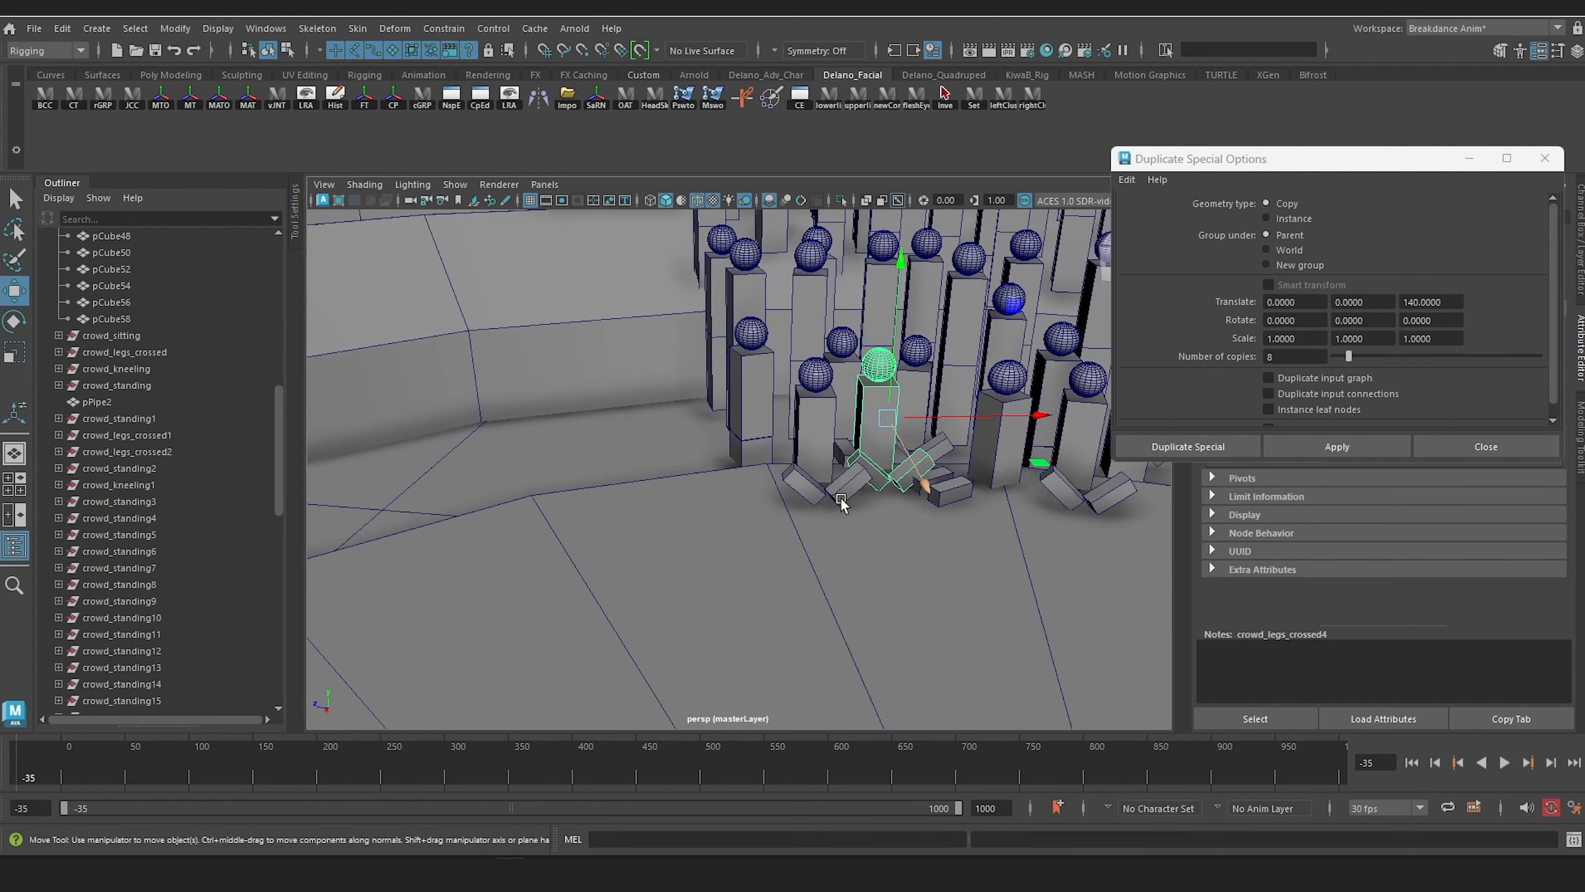
left_click_drag(840, 498, 827, 484, "alt")
middle_click_drag(828, 483, 670, 521, "alt")
Step: Duplicate the new cross-legged copy, move it to the outer end of the floor row past crowd_legs_crossed, and rotate it towards the stage
left_click_drag(671, 521, 679, 530, "alt")
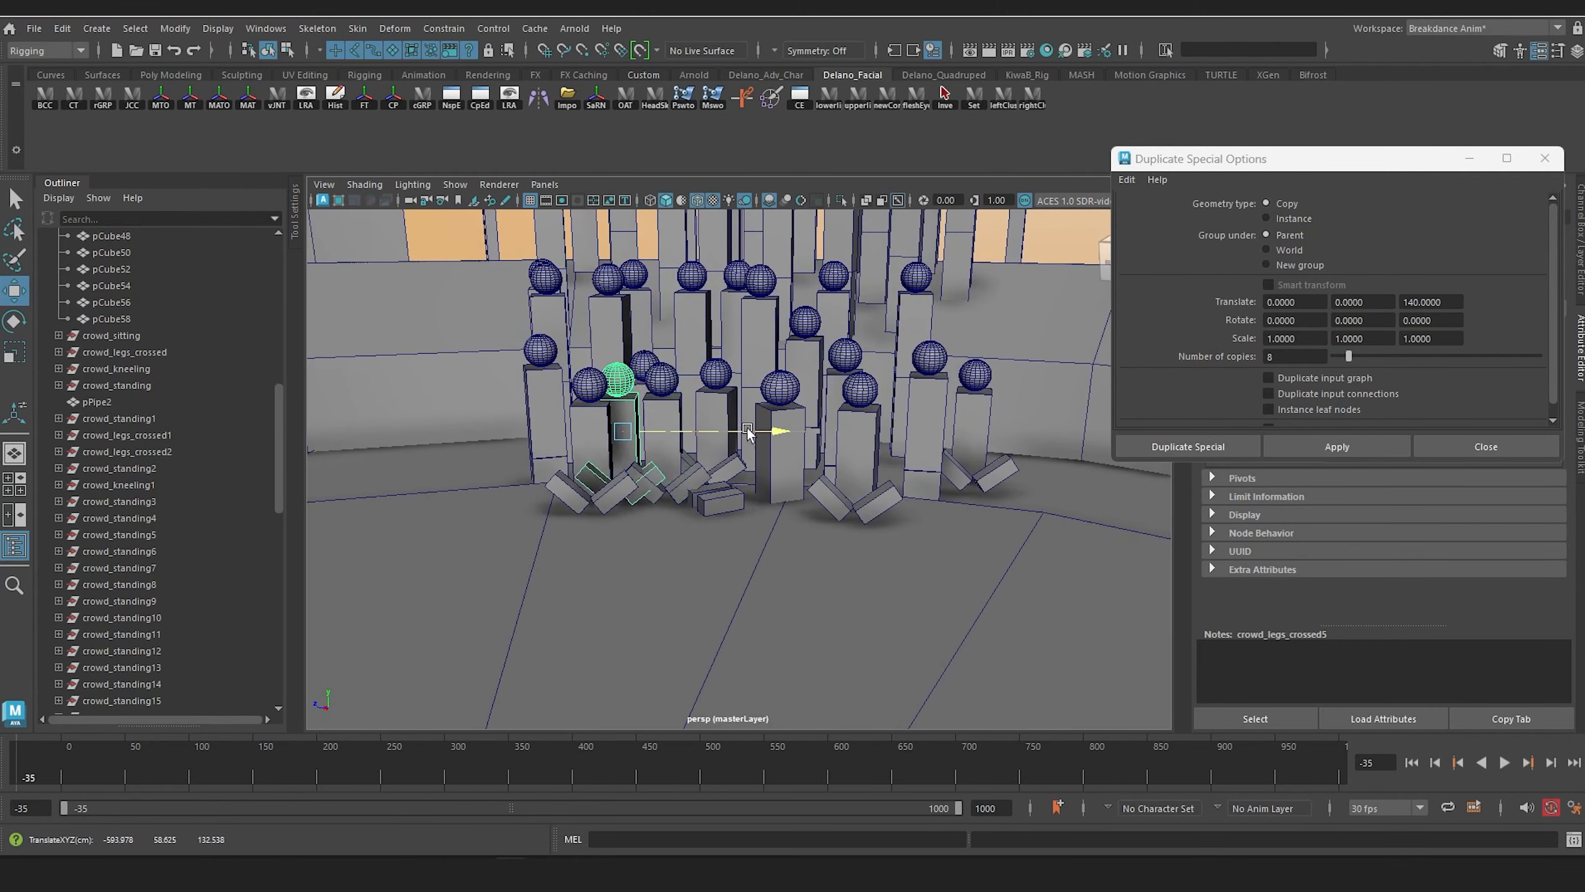
left_click_drag(748, 432, 629, 432)
key("e")
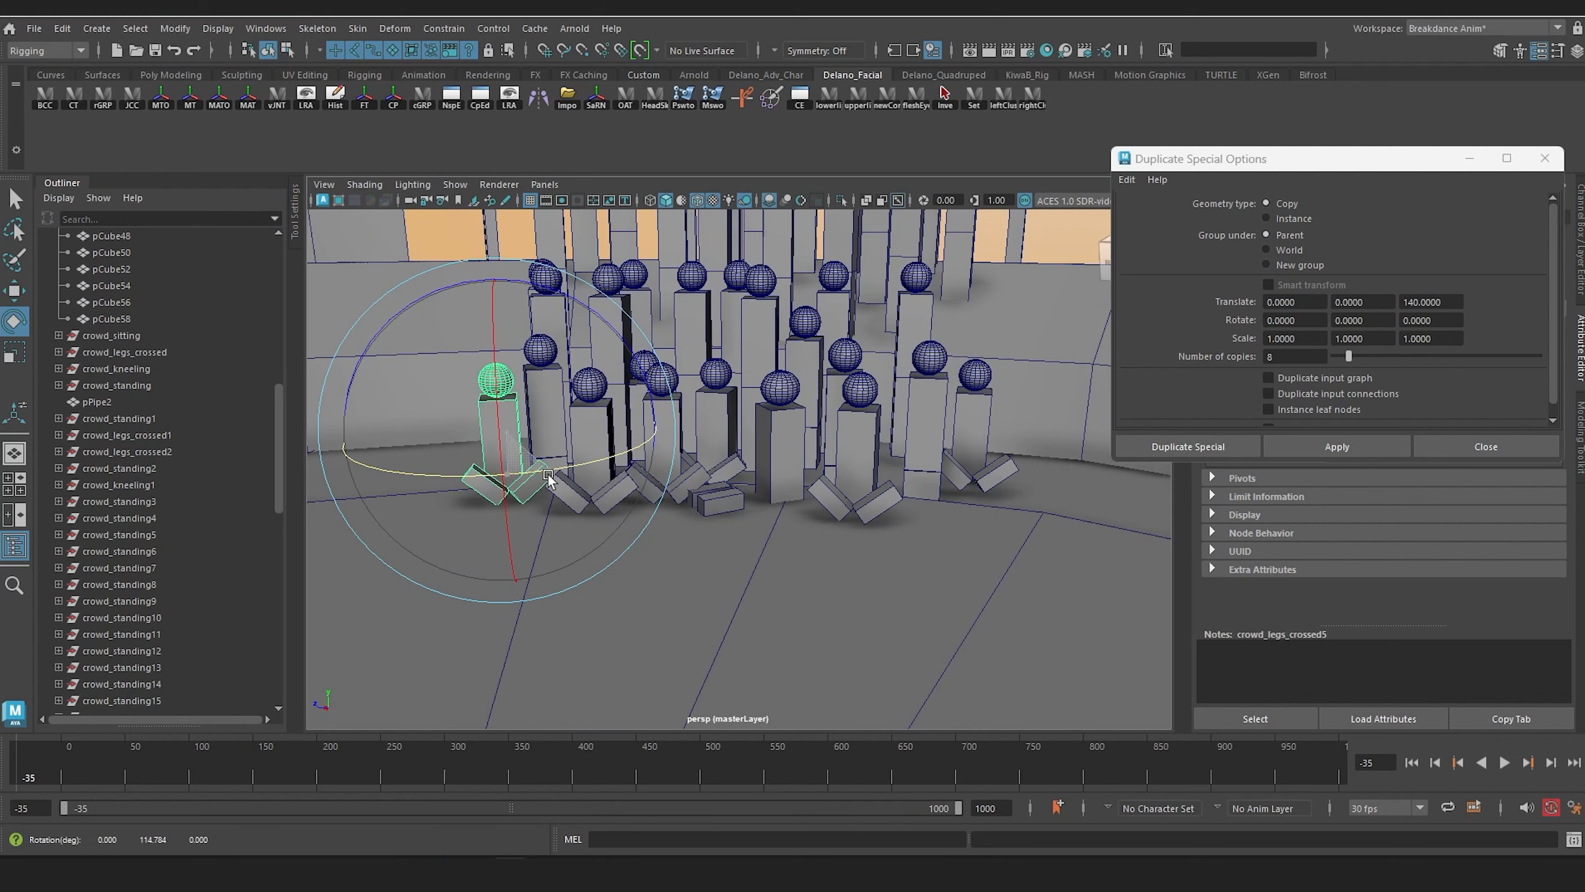
middle_click_drag(772, 474, 704, 516, "alt")
left_click_drag(704, 516, 711, 514, "alt")
Step: Duplicate crowd_sitting, place the copy at the crowd_kneeling1 end of the floor row, rotate it towards the stage and raise it onto the floor
left_click(650, 491)
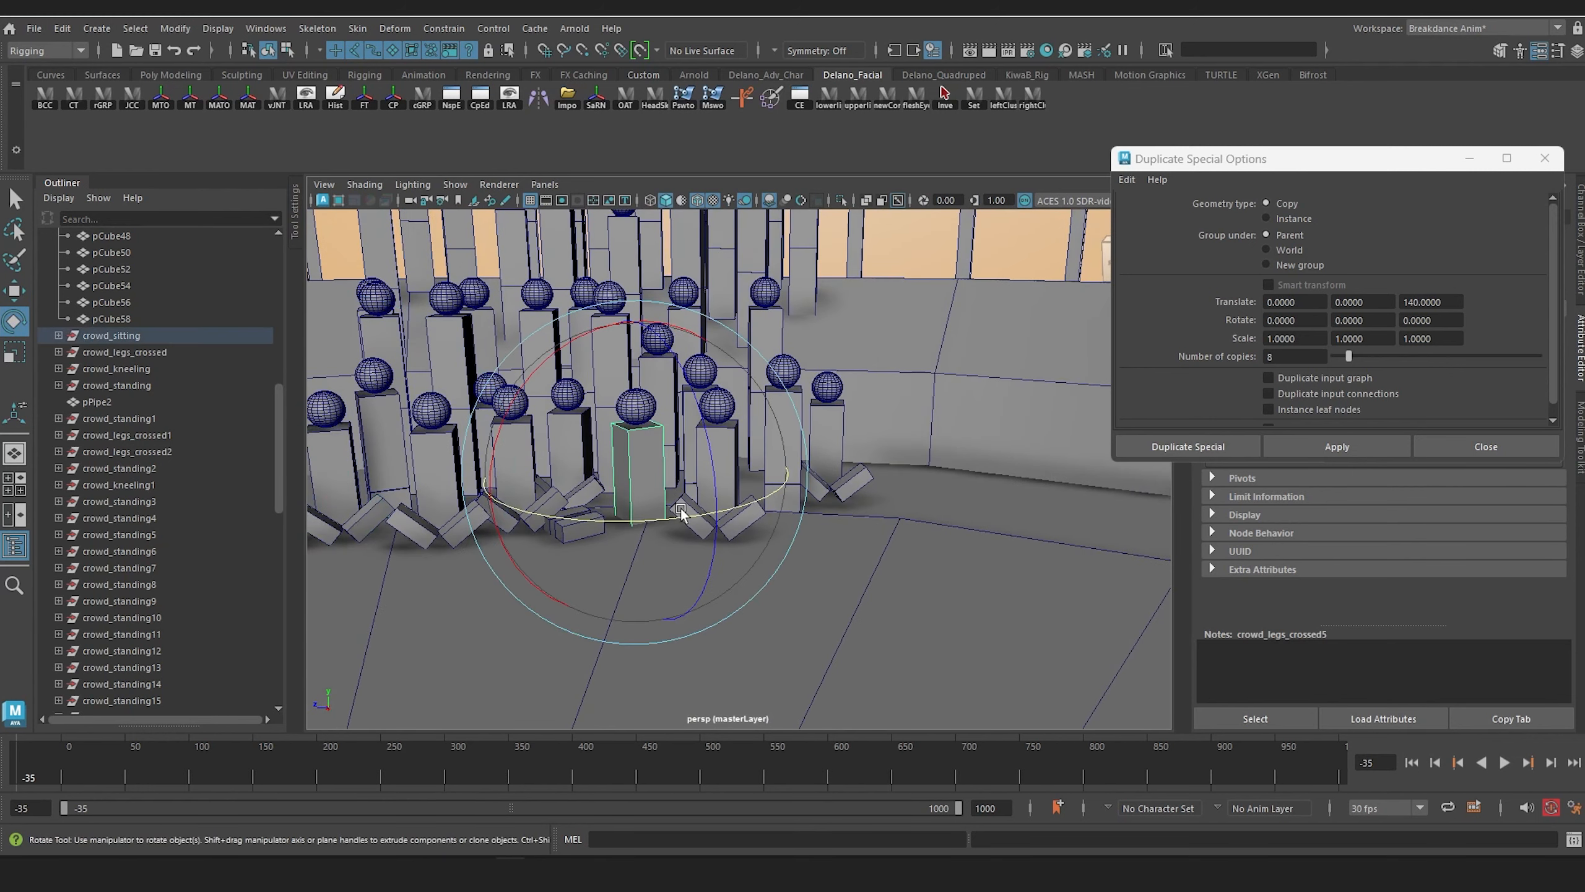
key("Up")
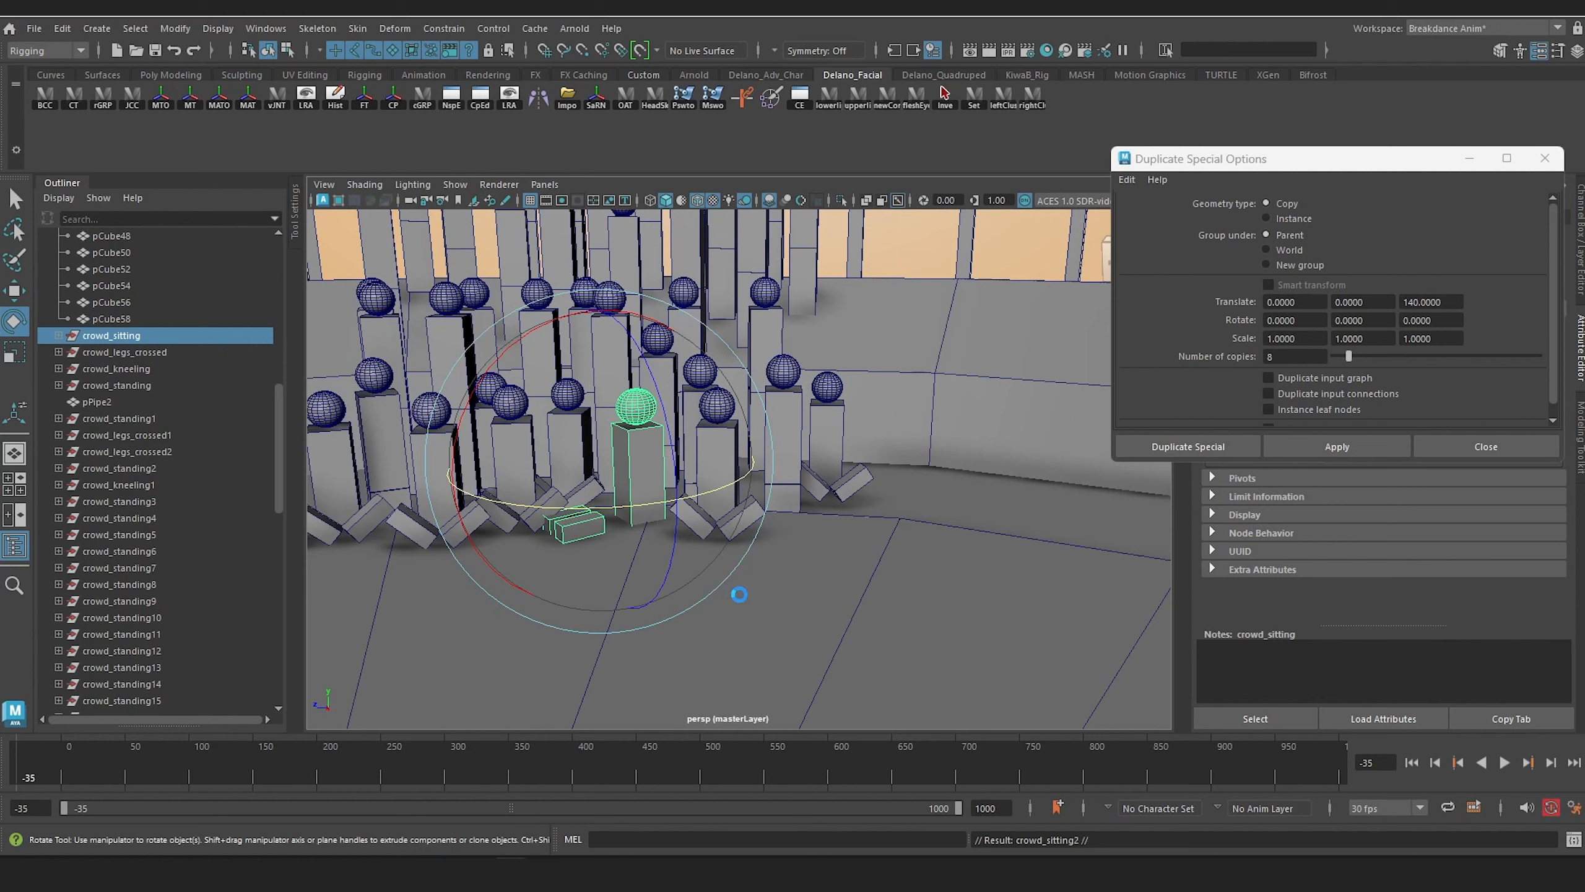
key("w")
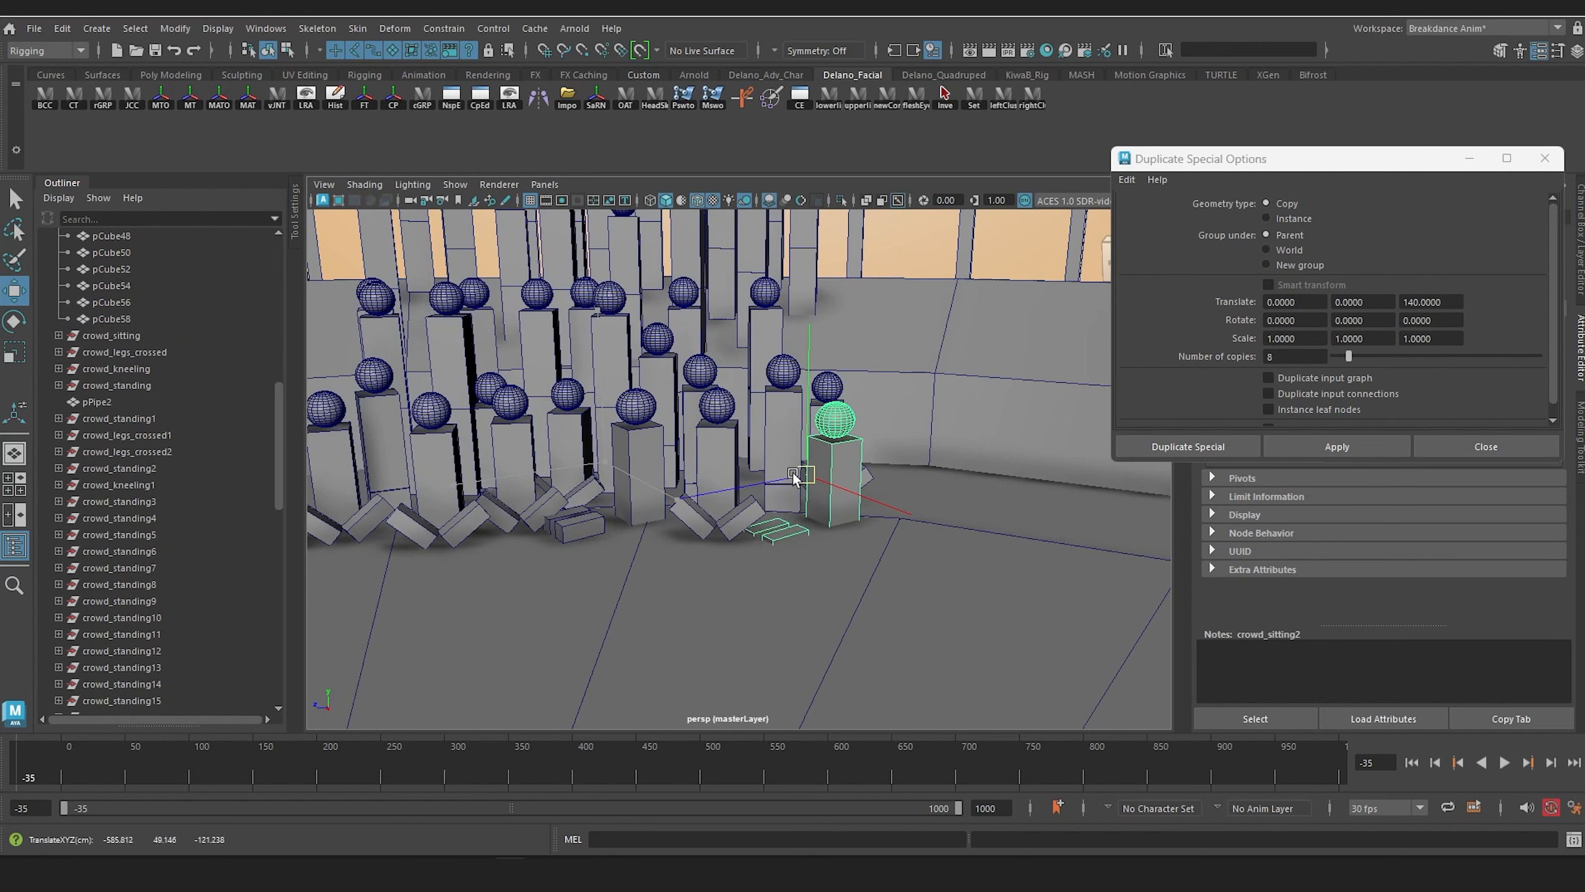
key("e")
left_click_drag(793, 474, 969, 485)
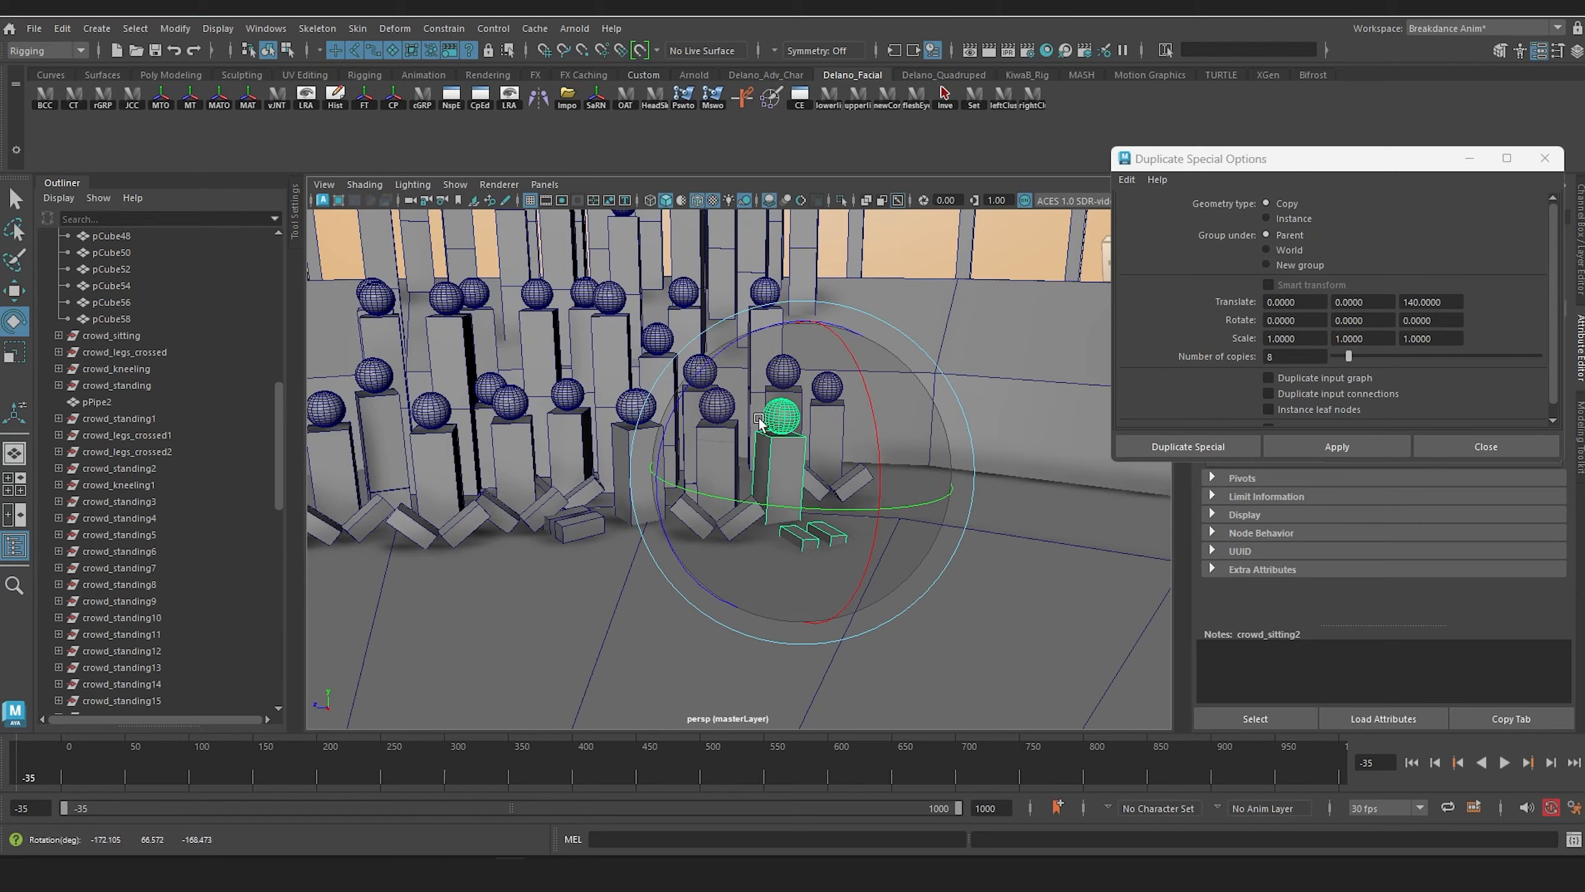
key("w")
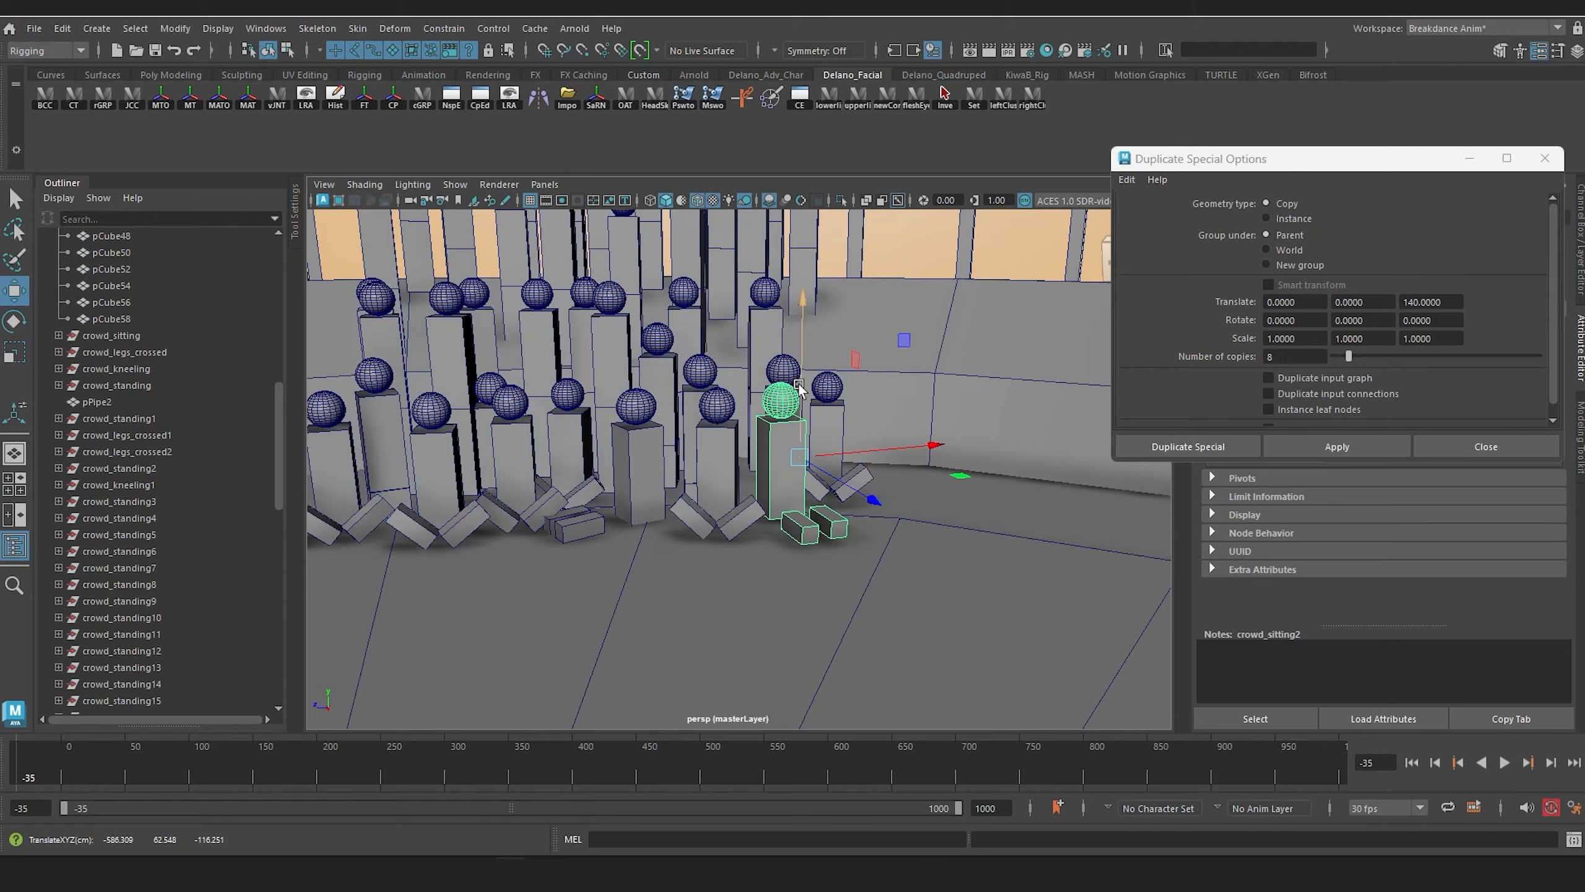
scroll(800, 389, "down", 6)
left_click_drag(800, 389, 836, 381, "alt")
scroll(756, 337, "up", 4)
Step: Duplicate crowd_standing17 on the bleachers and move the copy into the gap near the other end of the lowest bleacher row
middle_click_drag(751, 334, 729, 513, "alt")
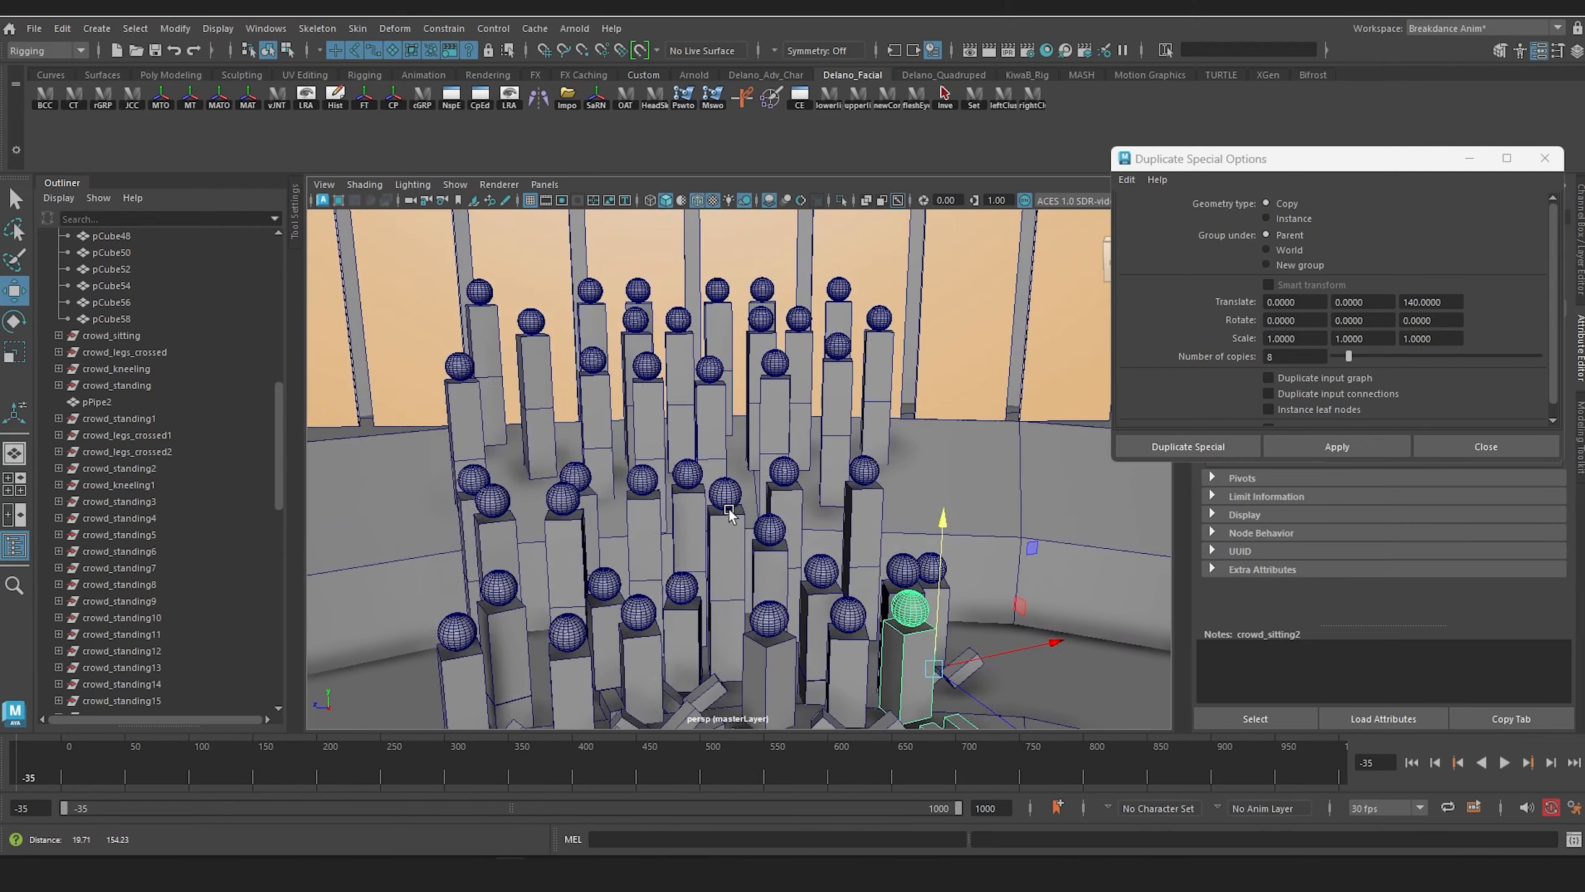
left_click_drag(729, 513, 838, 538, "alt")
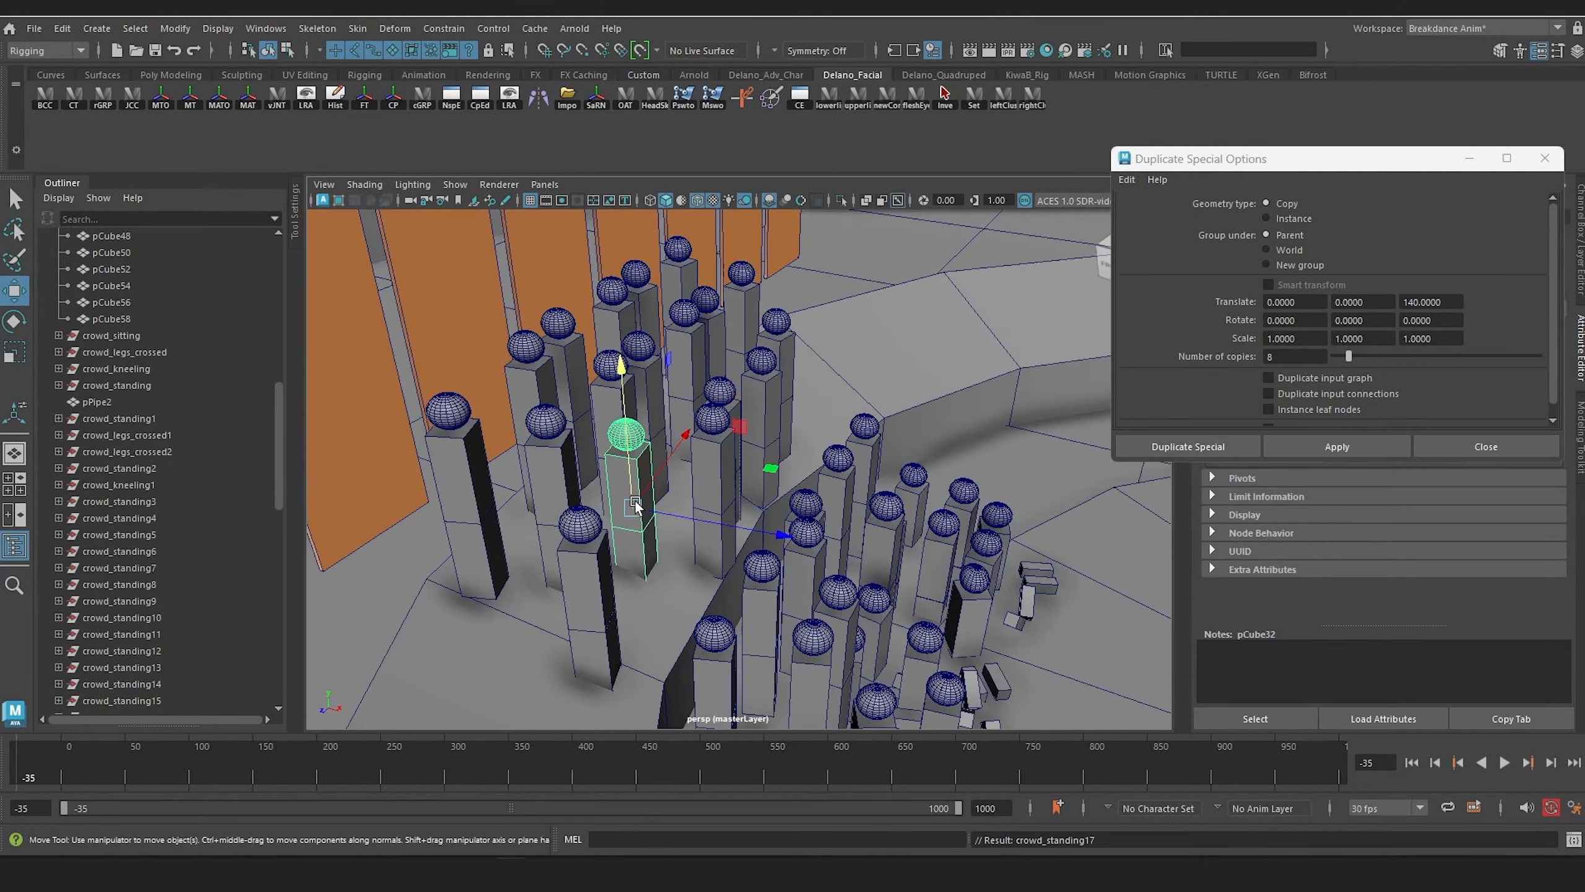
left_click_drag(625, 500, 676, 595, "alt")
scroll(676, 595, "up", 4)
middle_click_drag(676, 595, 672, 541, "alt")
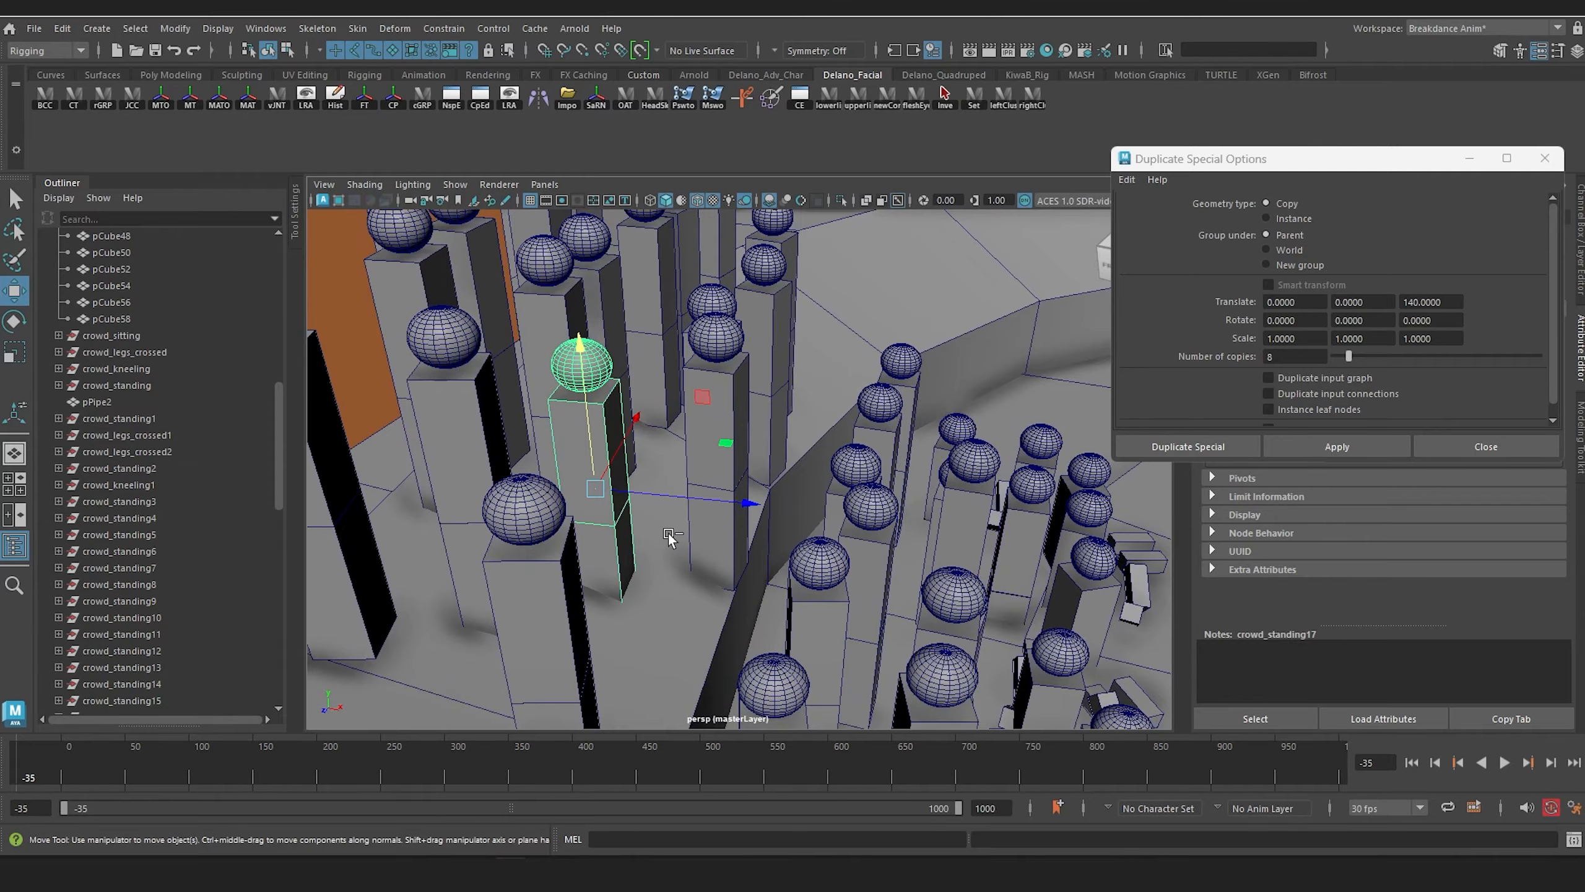
key("ctrl+d")
left_click_drag(667, 534, 697, 422, "alt")
middle_click_drag(747, 422, 747, 409, "alt")
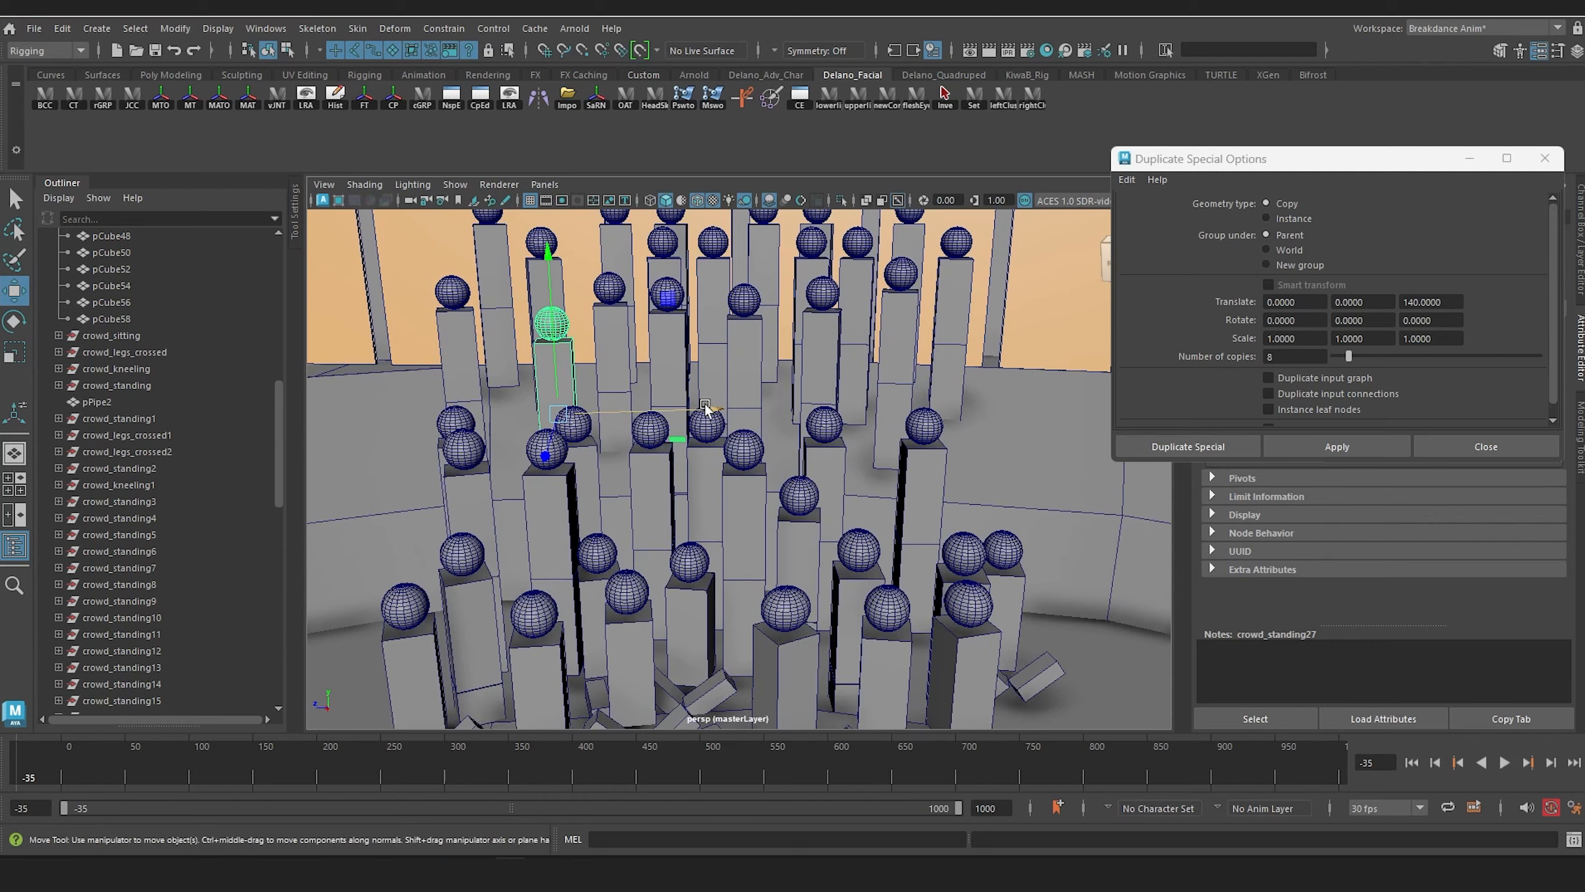
key("e")
left_click_drag(608, 463, 667, 491)
Step: Examine how the filled crowd section looks behind the rigged figure from stage level
scroll(672, 494, "down", 5)
middle_click_drag(695, 617, 687, 491, "alt")
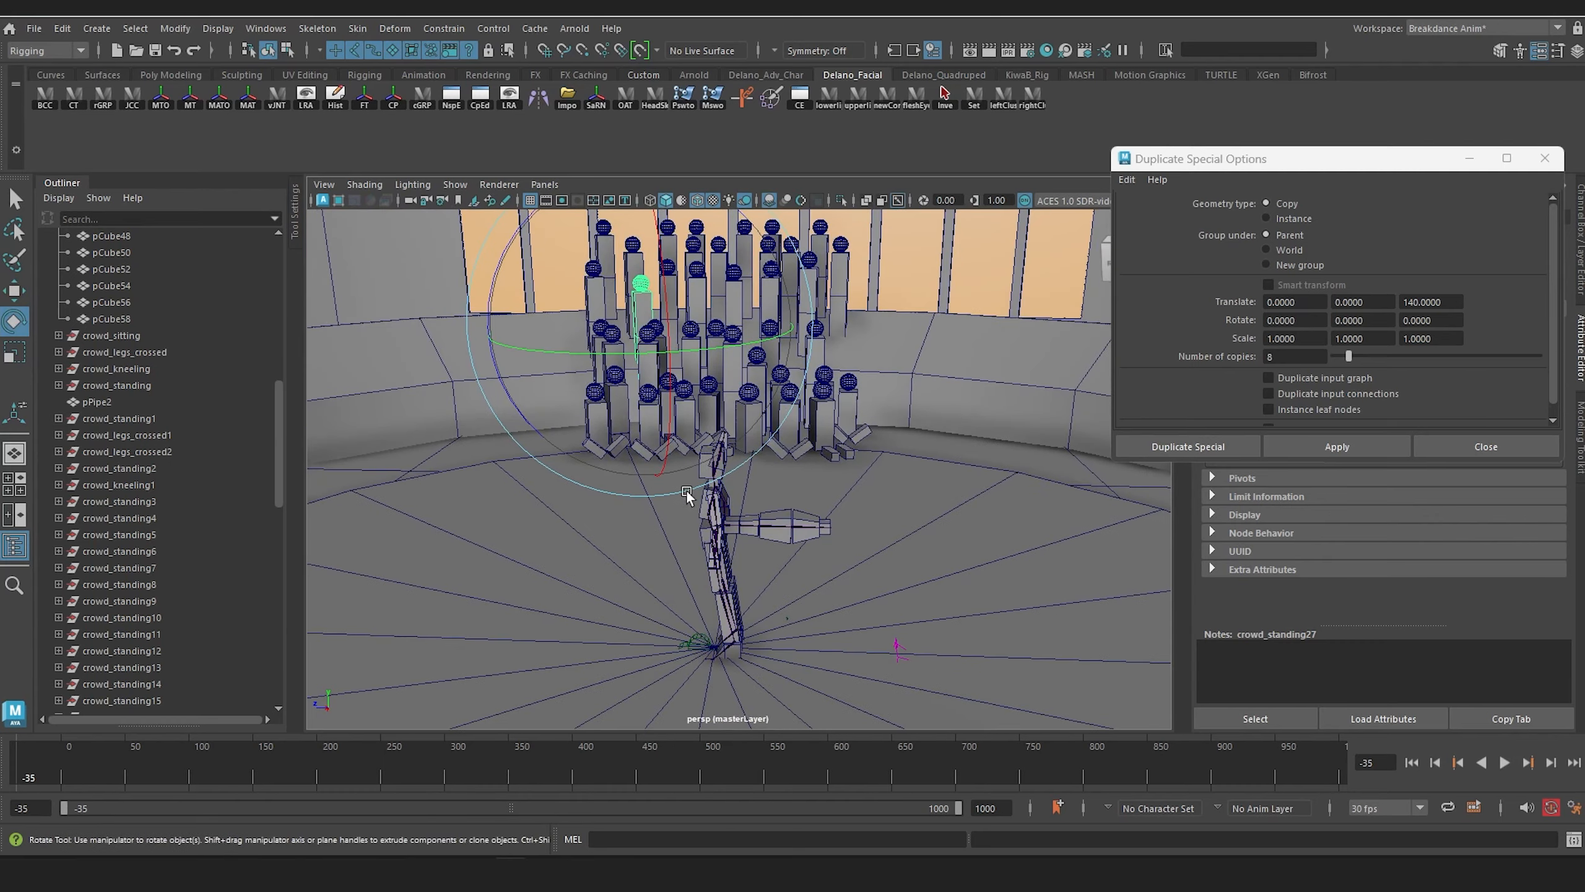
left_click(710, 541)
key("f")
left_click_drag(710, 542, 736, 511, "alt")
middle_click_drag(736, 511, 812, 576, "alt")
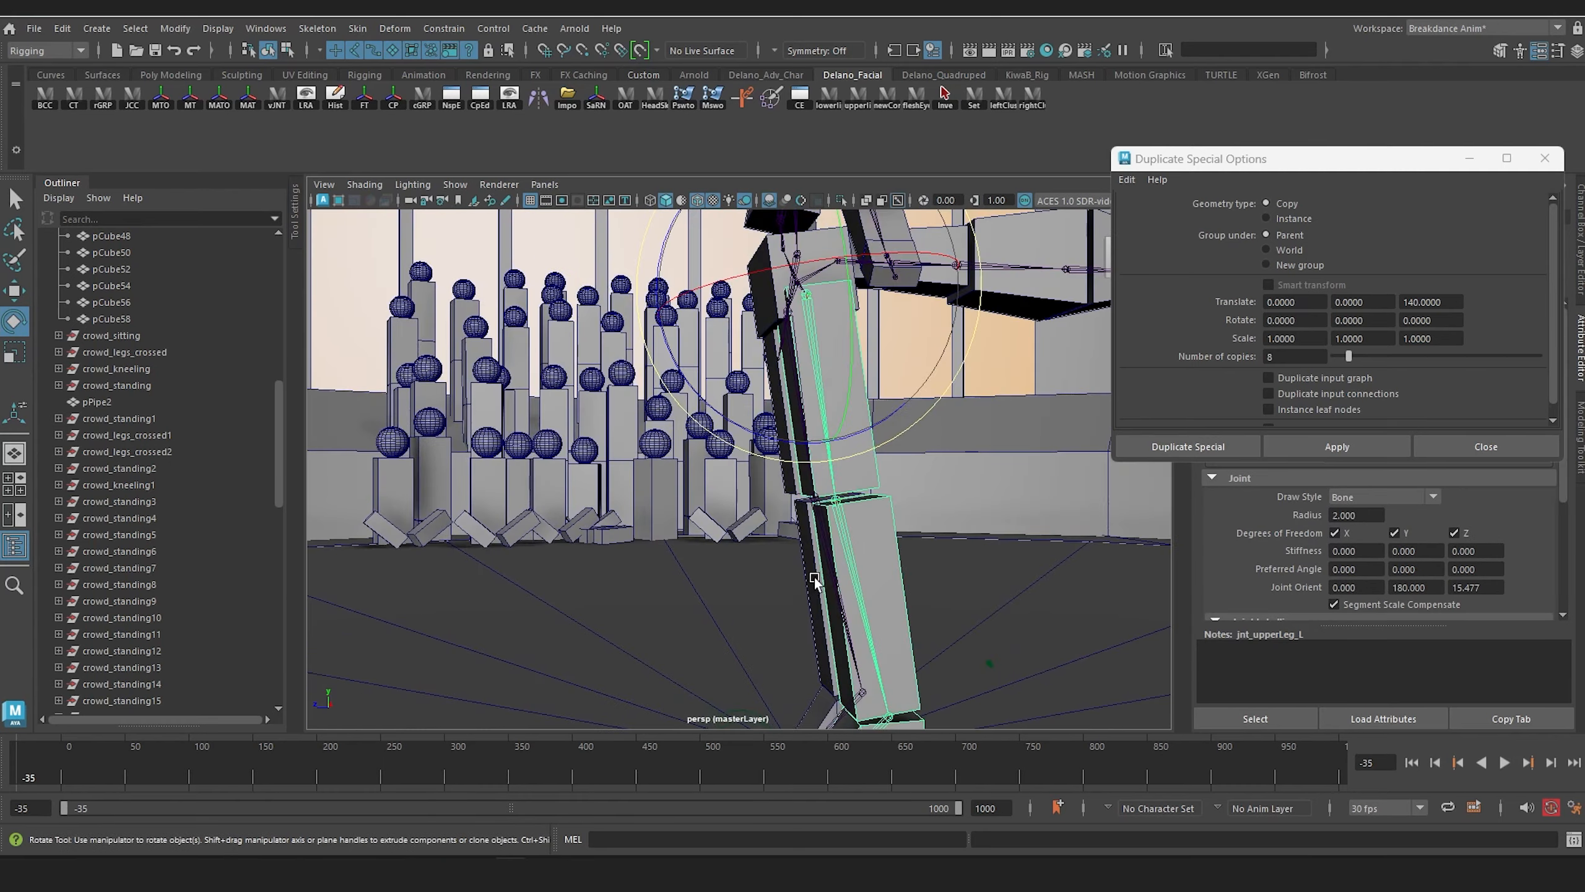
left_click_drag(799, 579, 683, 543, "alt")
scroll(699, 532, "down", 6)
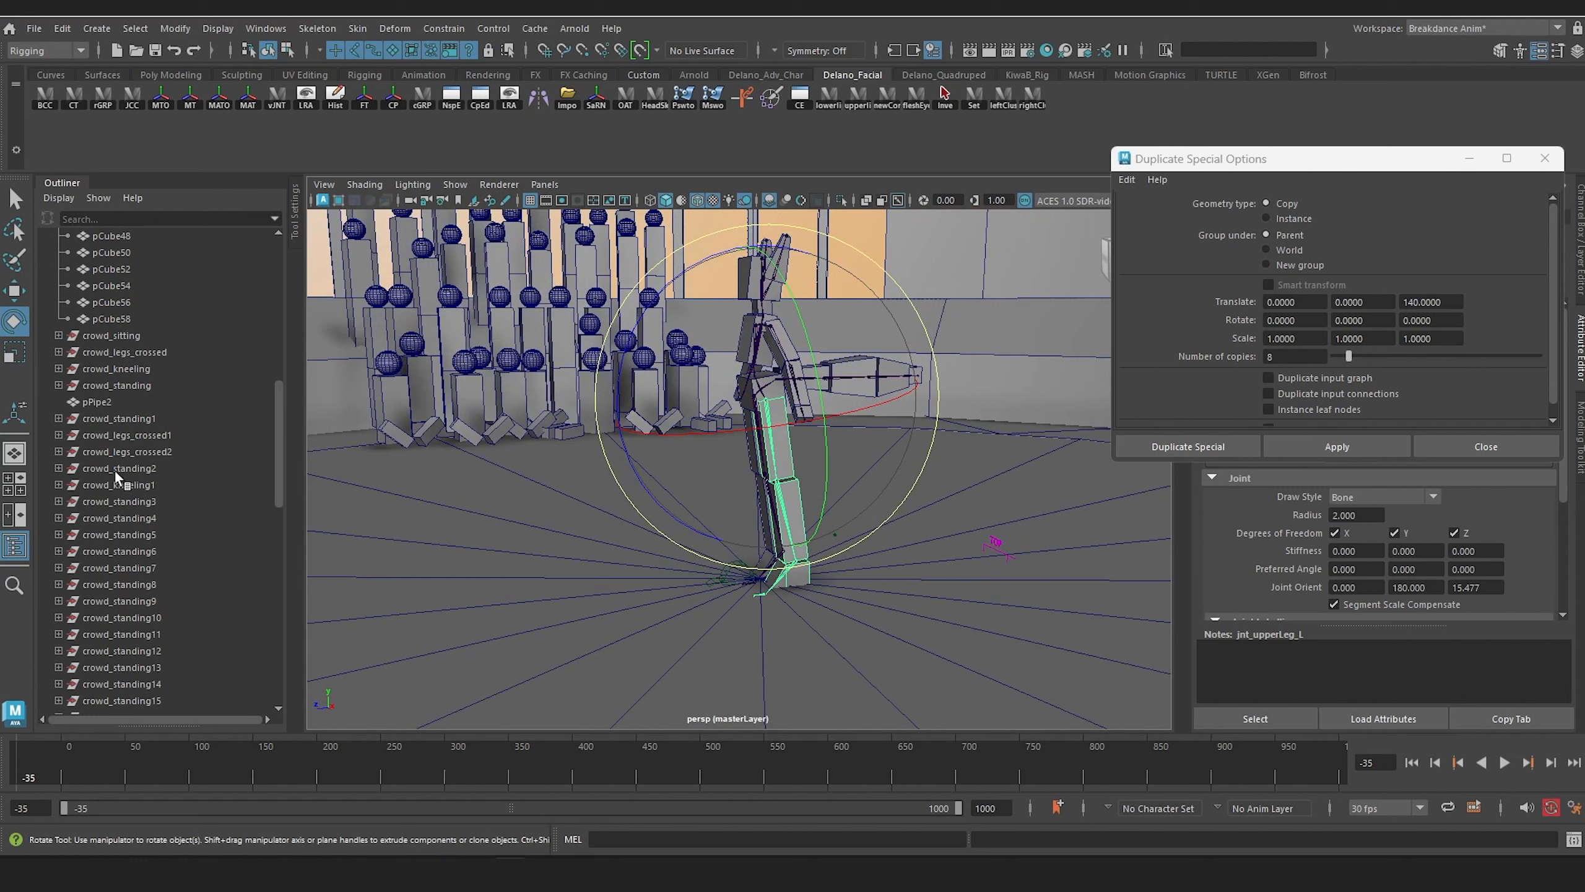
Step: Reorder pPipe2 in the scene hierarchy so it sits directly above crowd_sitting
left_click(107, 416)
left_click(96, 401)
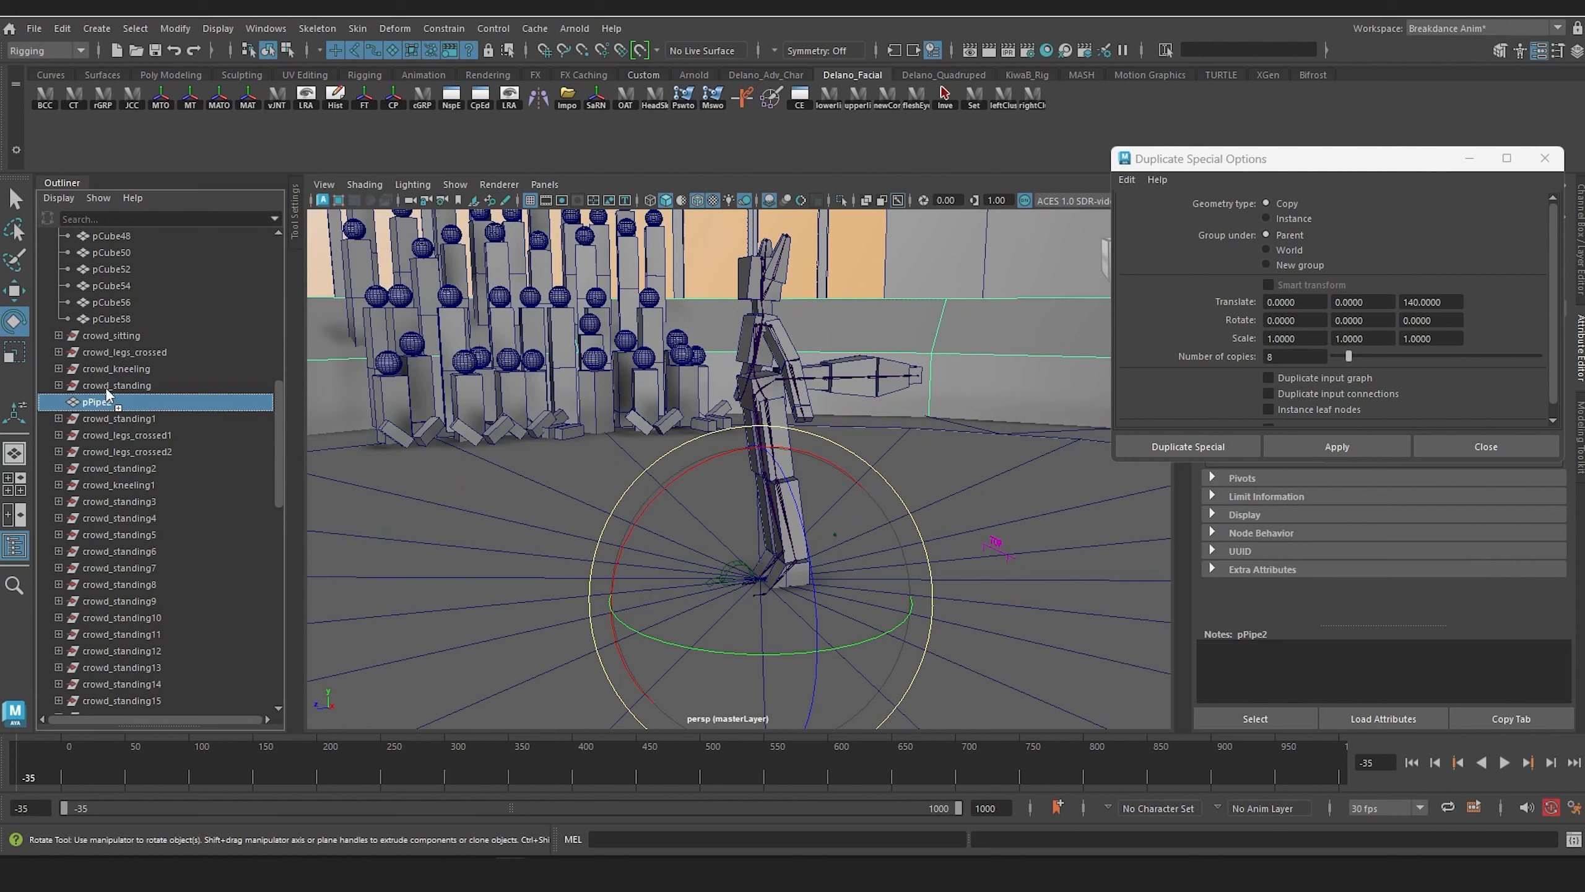
left_click_drag(107, 392, 107, 329)
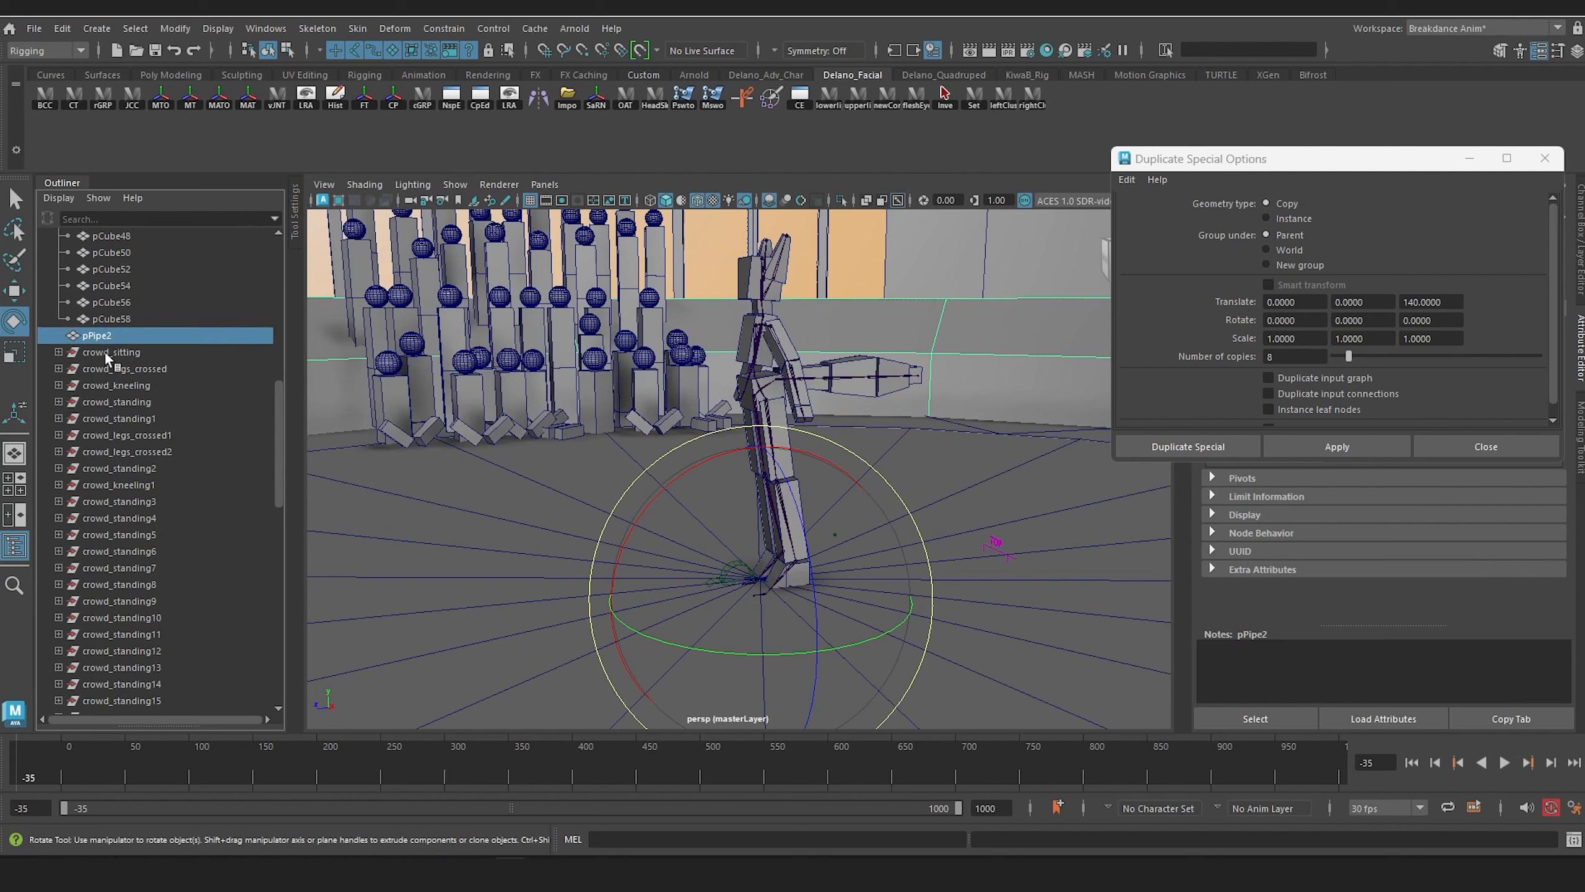
Step: Group all the spectators from crowd_sitting through crowd_standing27 into one crowd section
left_click(104, 351)
scroll(137, 571, "down", 8)
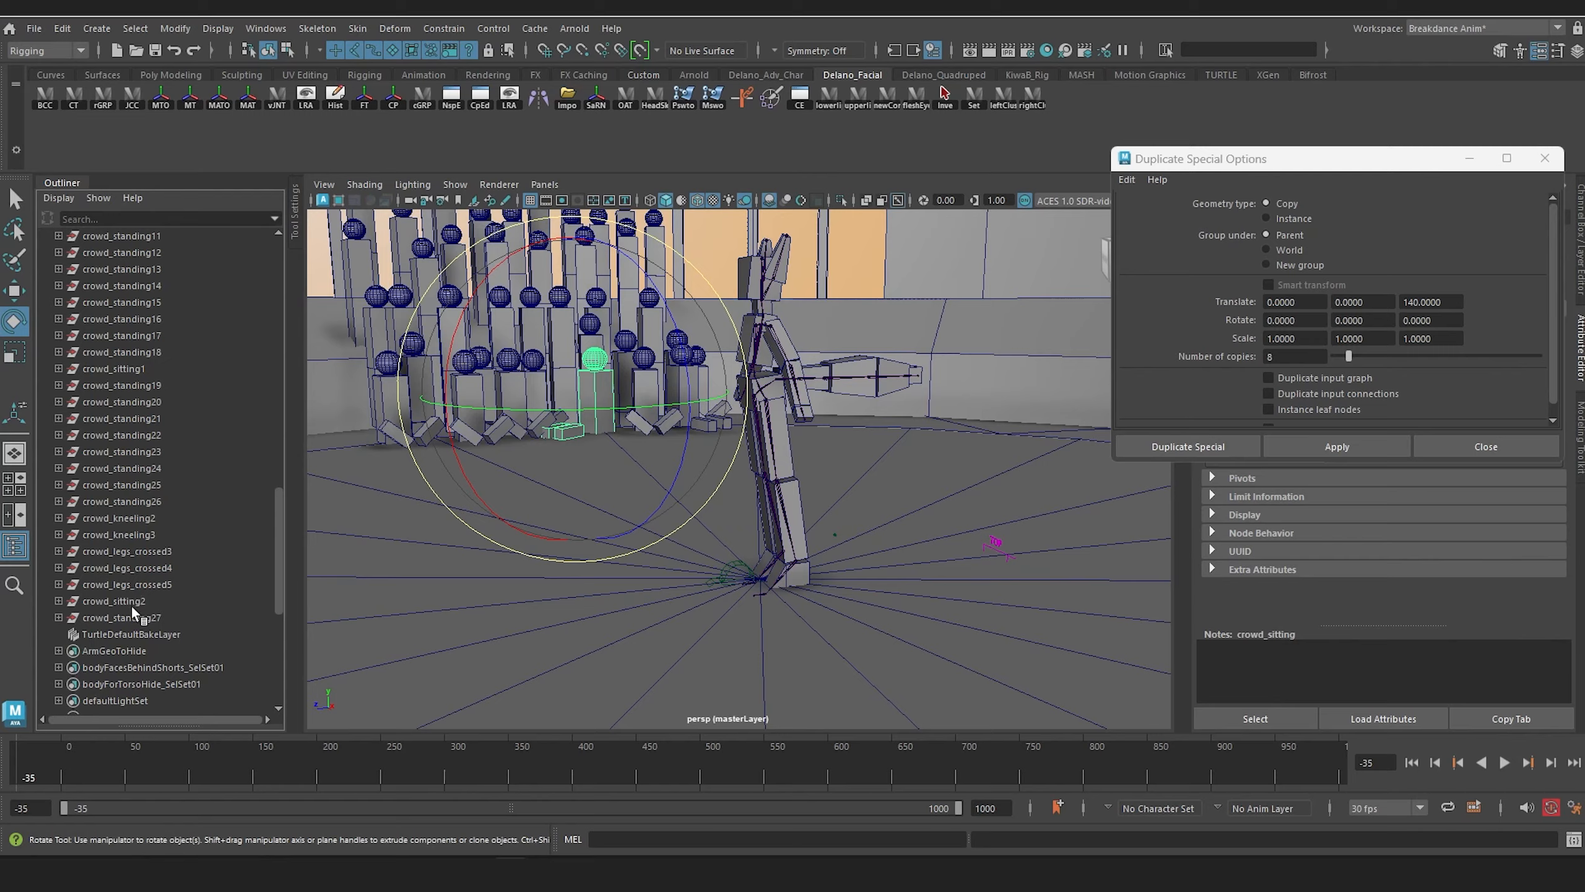
left_click(131, 611, "shift")
mouse_move(553, 482)
left_mouse_down("alt")
mouse_move(572, 483)
mouse_move(579, 524)
mouse_move(535, 500)
left_mouse_up("alt")
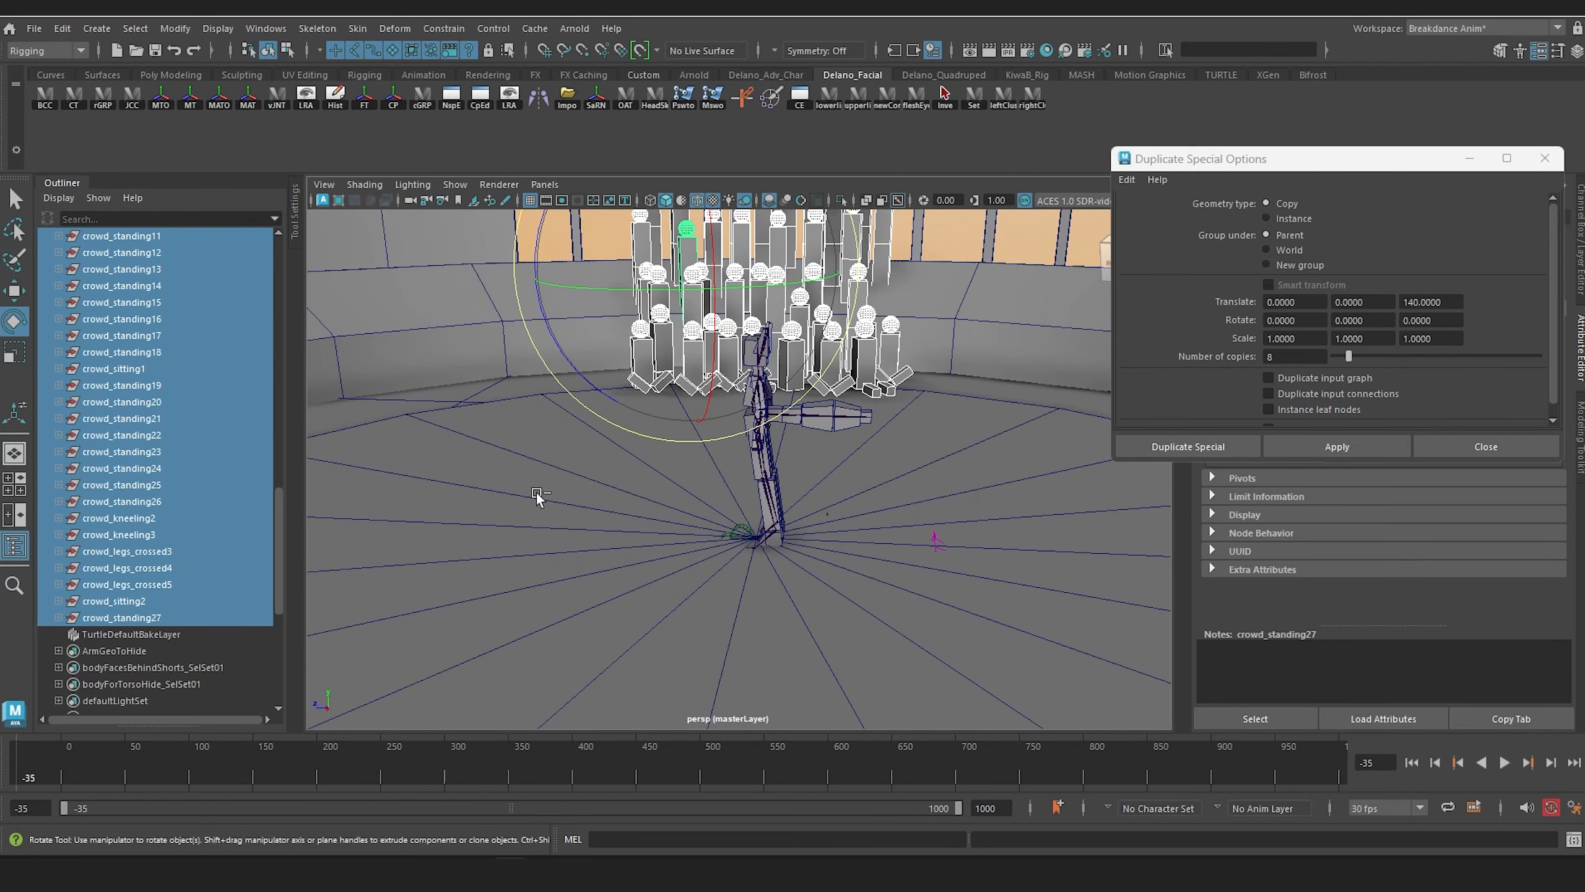
key("ctrl+g")
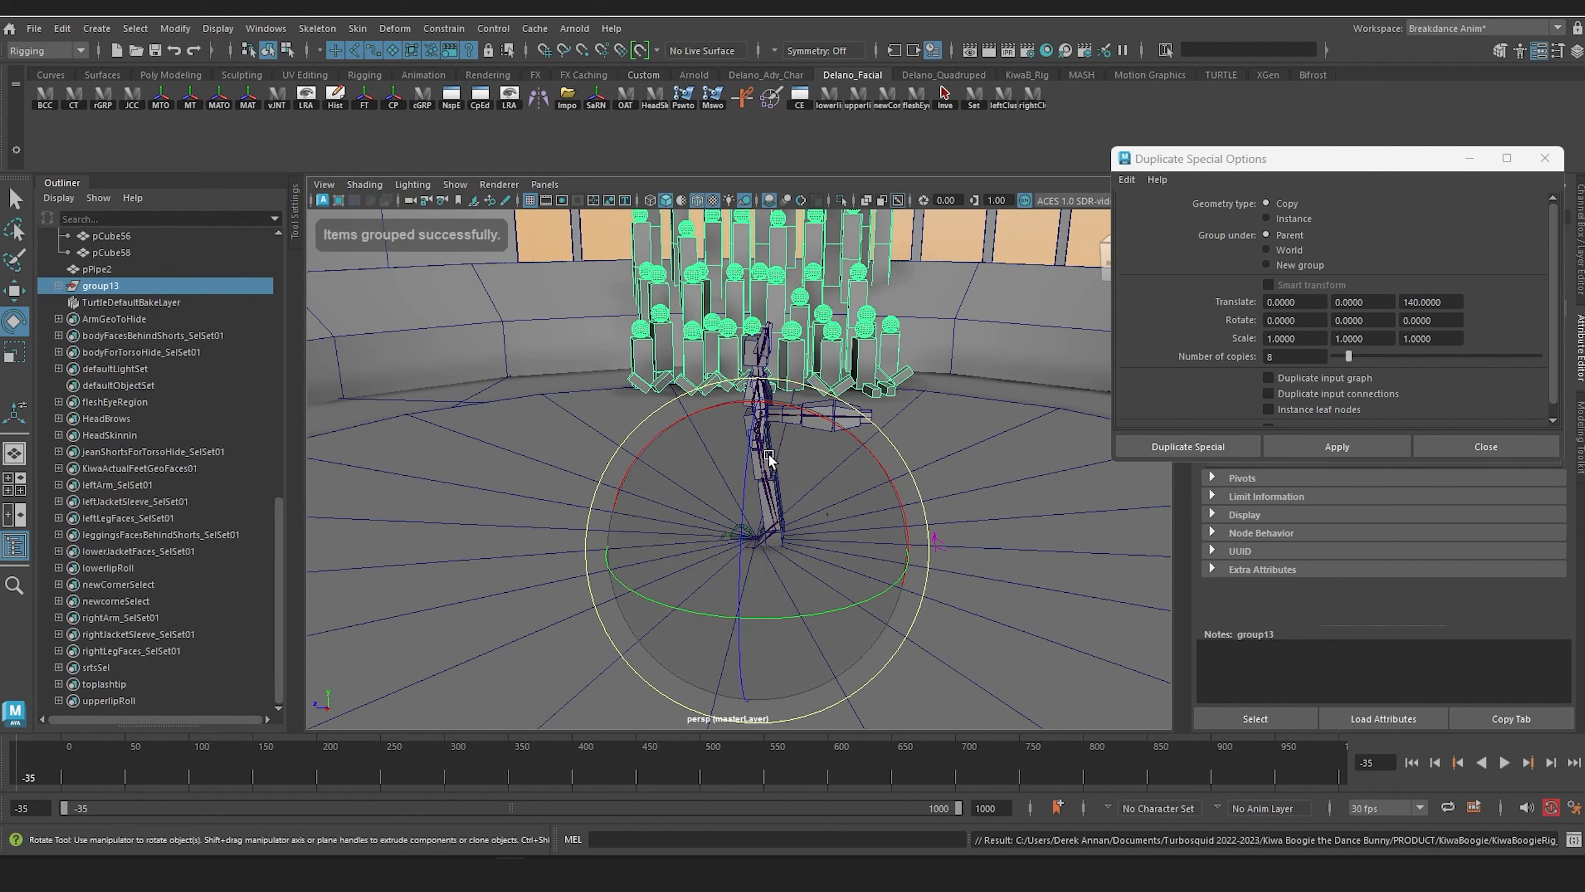
Step: Move the Duplicate Special options out of the way and show the crowd group's transform channels
left_click_drag(767, 454, 810, 467, "alt")
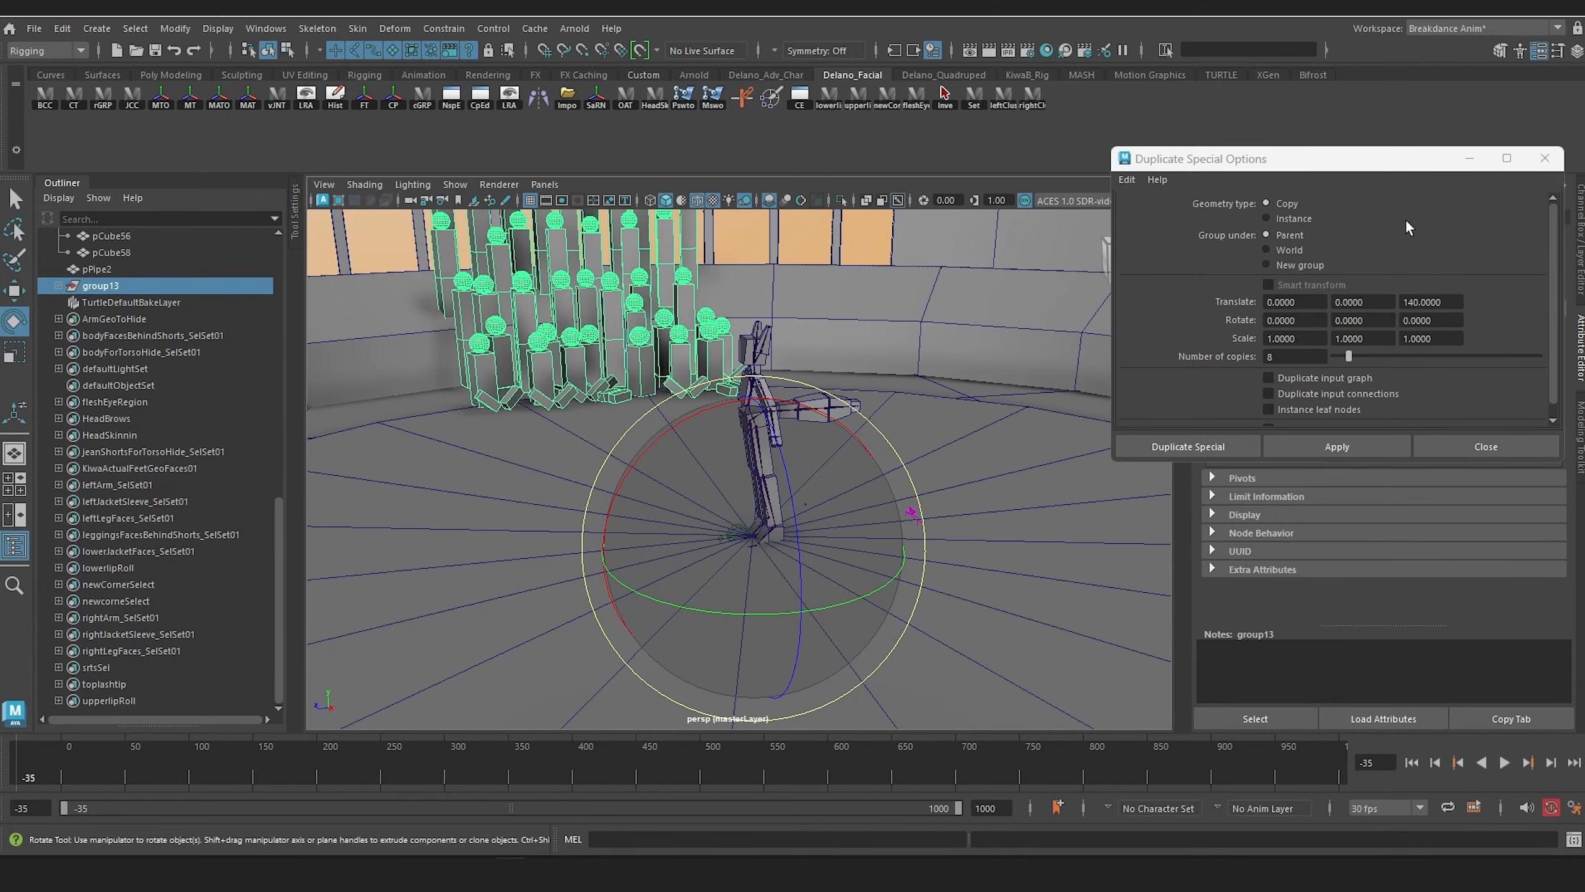
left_click_drag(1443, 161, 1429, 426)
left_click(1580, 240)
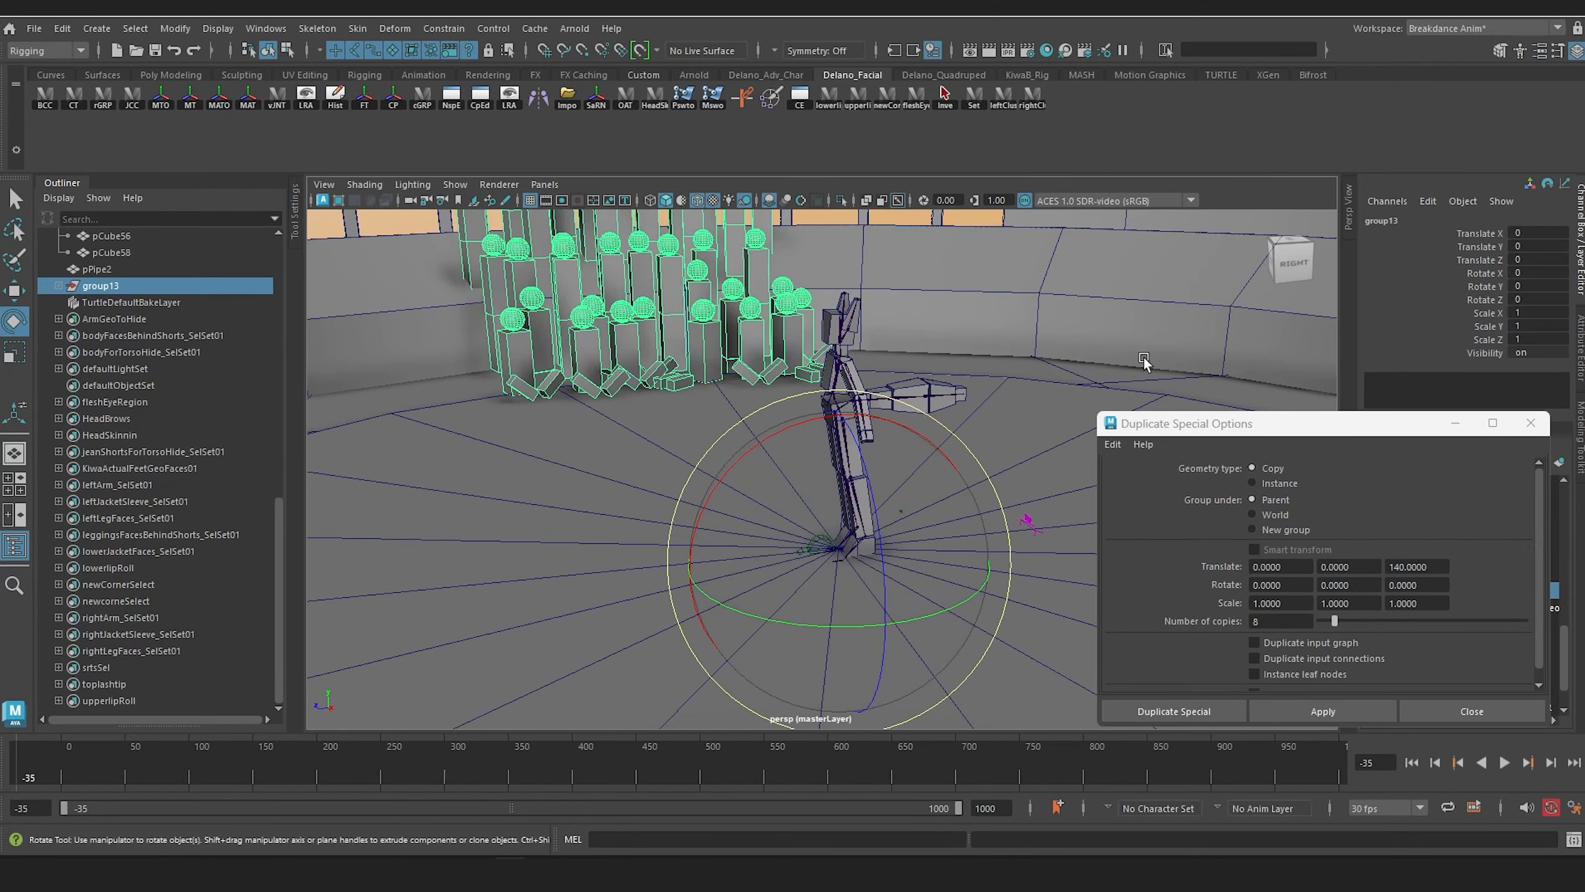
Step: Duplicate group13 and rotate the copy around the stage centre to about -30.4 degrees in Y, beside the original section
middle_click_drag(1057, 346, 961, 466, "alt")
right_click_drag(961, 466, 858, 451, "alt")
left_click_drag(859, 451, 865, 486, "alt")
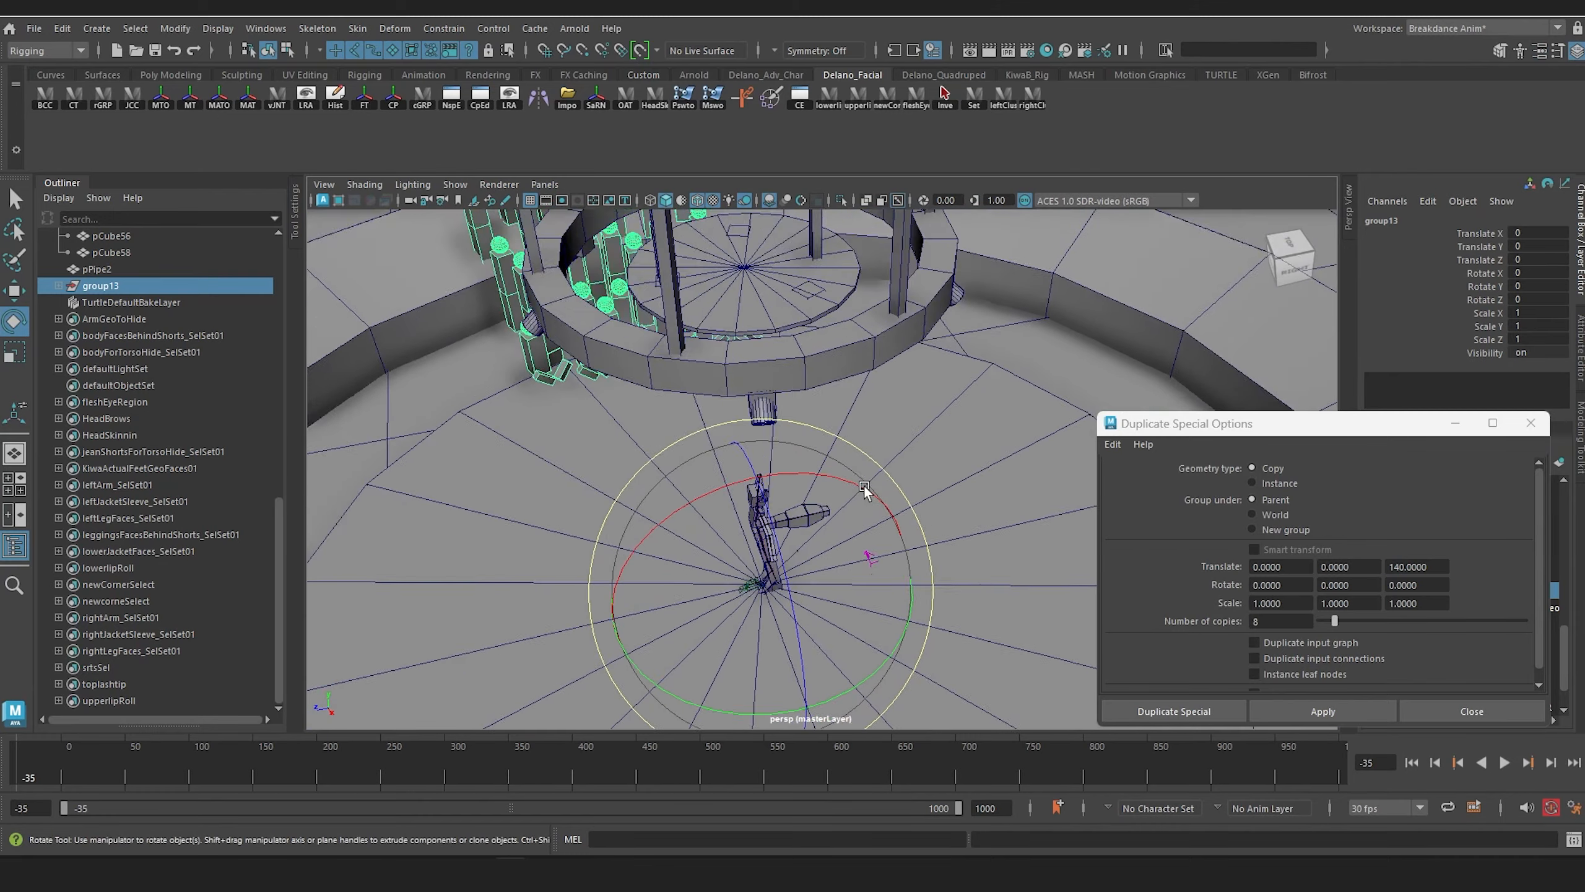
middle_click_drag(864, 486, 823, 364, "alt")
left_click_drag(822, 366, 816, 352, "alt")
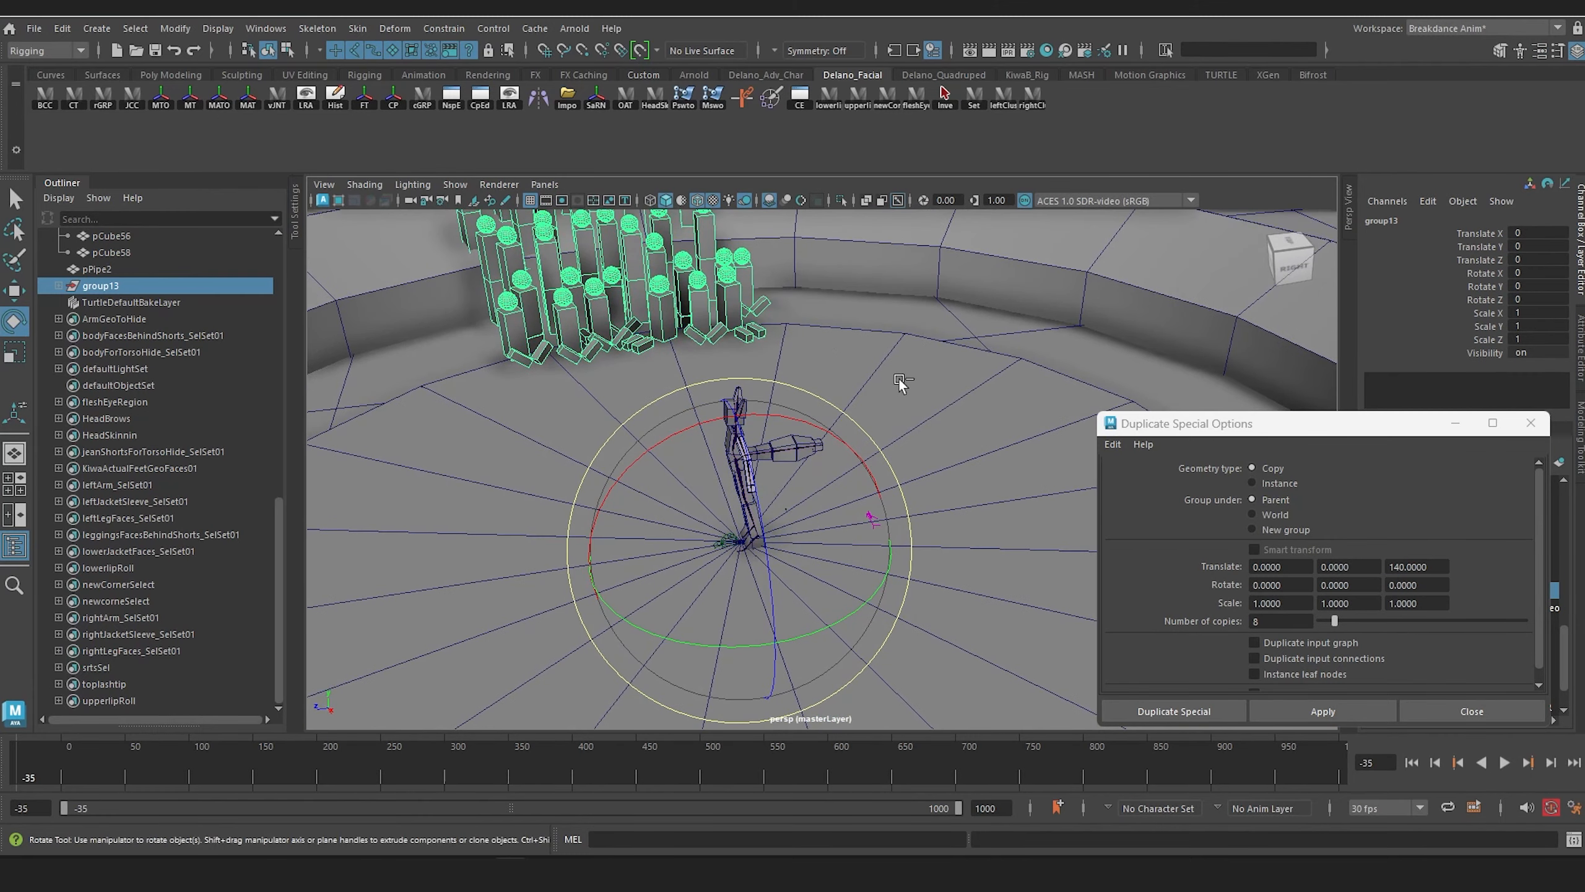
key("ctrl+d")
left_click_drag(738, 645, 637, 646)
left_click_drag(638, 646, 784, 542, "alt")
left_click_drag(756, 629, 712, 477)
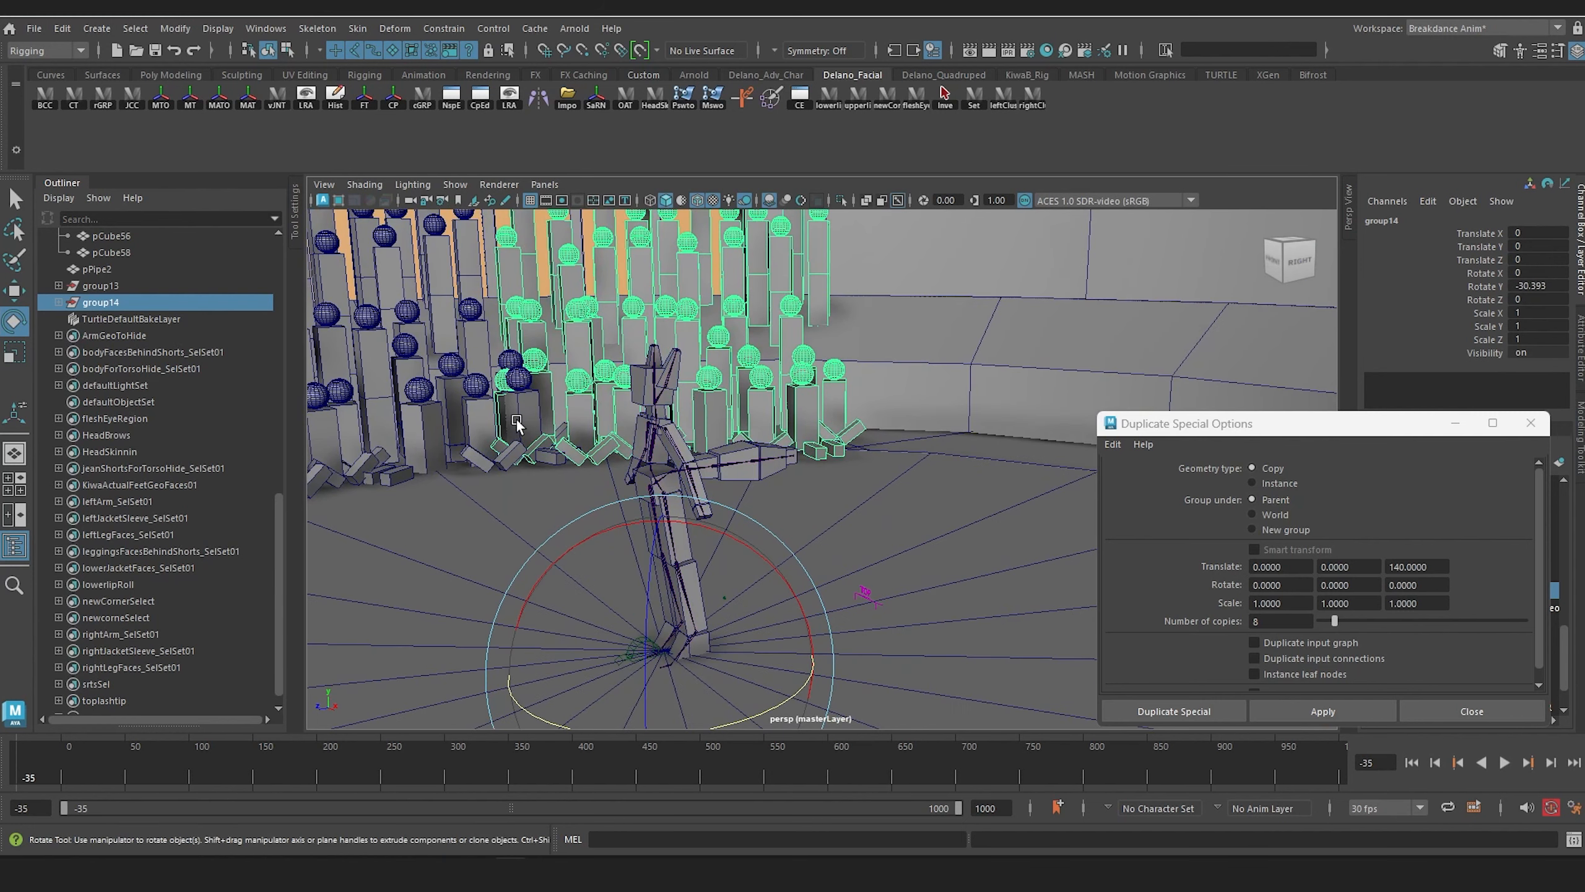
Step: Delete the overlapping spectator geometry at the seam between group13 and group14
left_click_drag(510, 399, 906, 490, "alt")
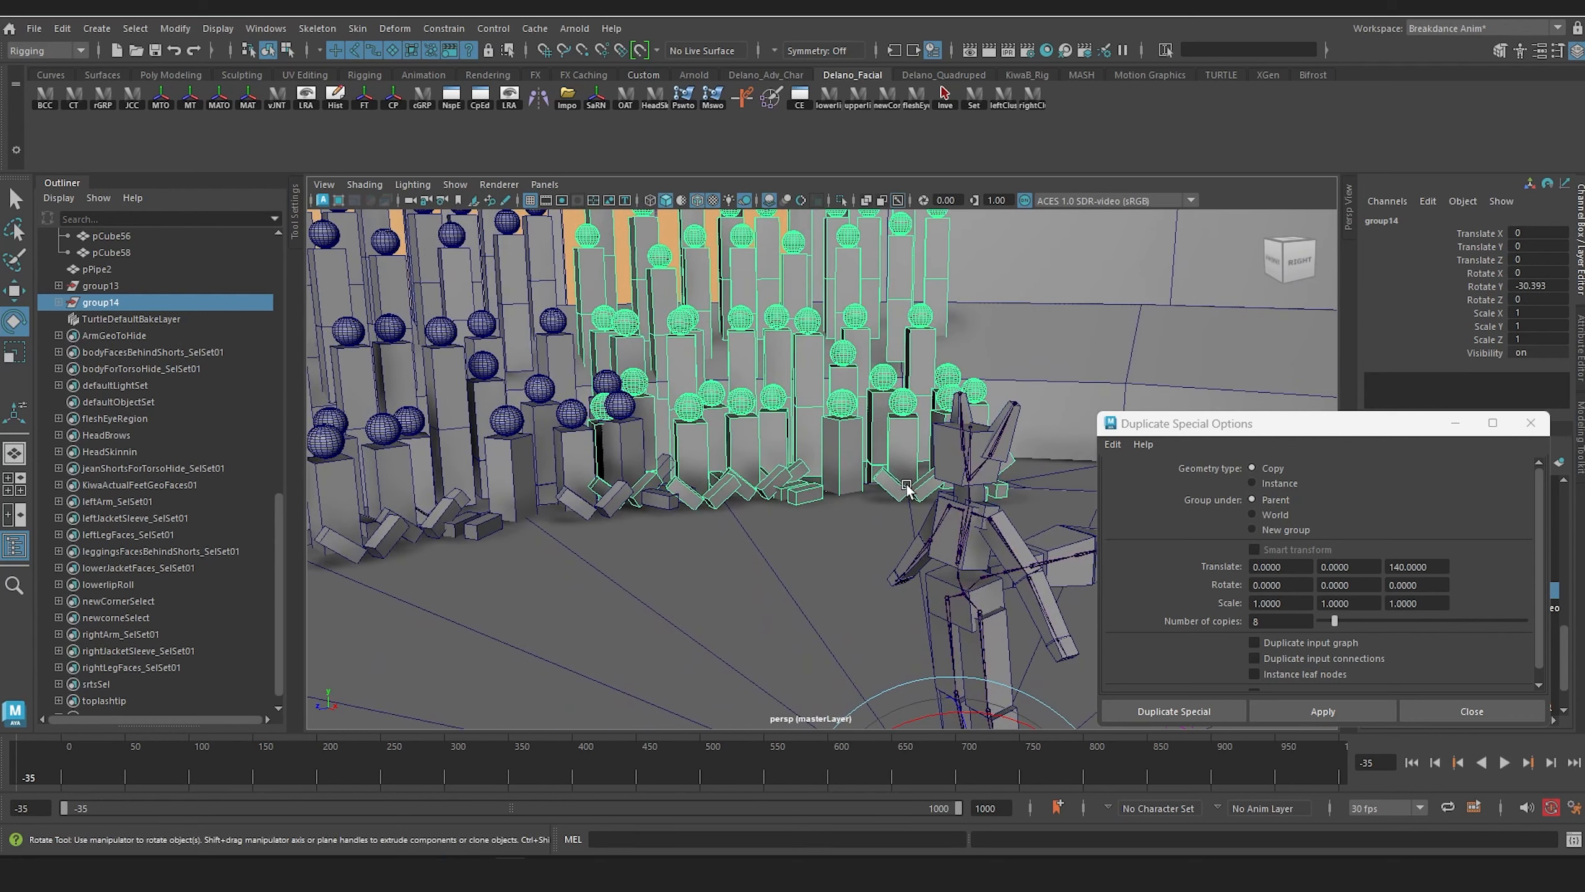
left_click(600, 406)
key("f")
scroll(800, 400, "down", 10)
left_click_drag(806, 418, 789, 448, "alt")
key("Up")
left_click(785, 430)
scroll(755, 456, "up", 5)
left_click(796, 513)
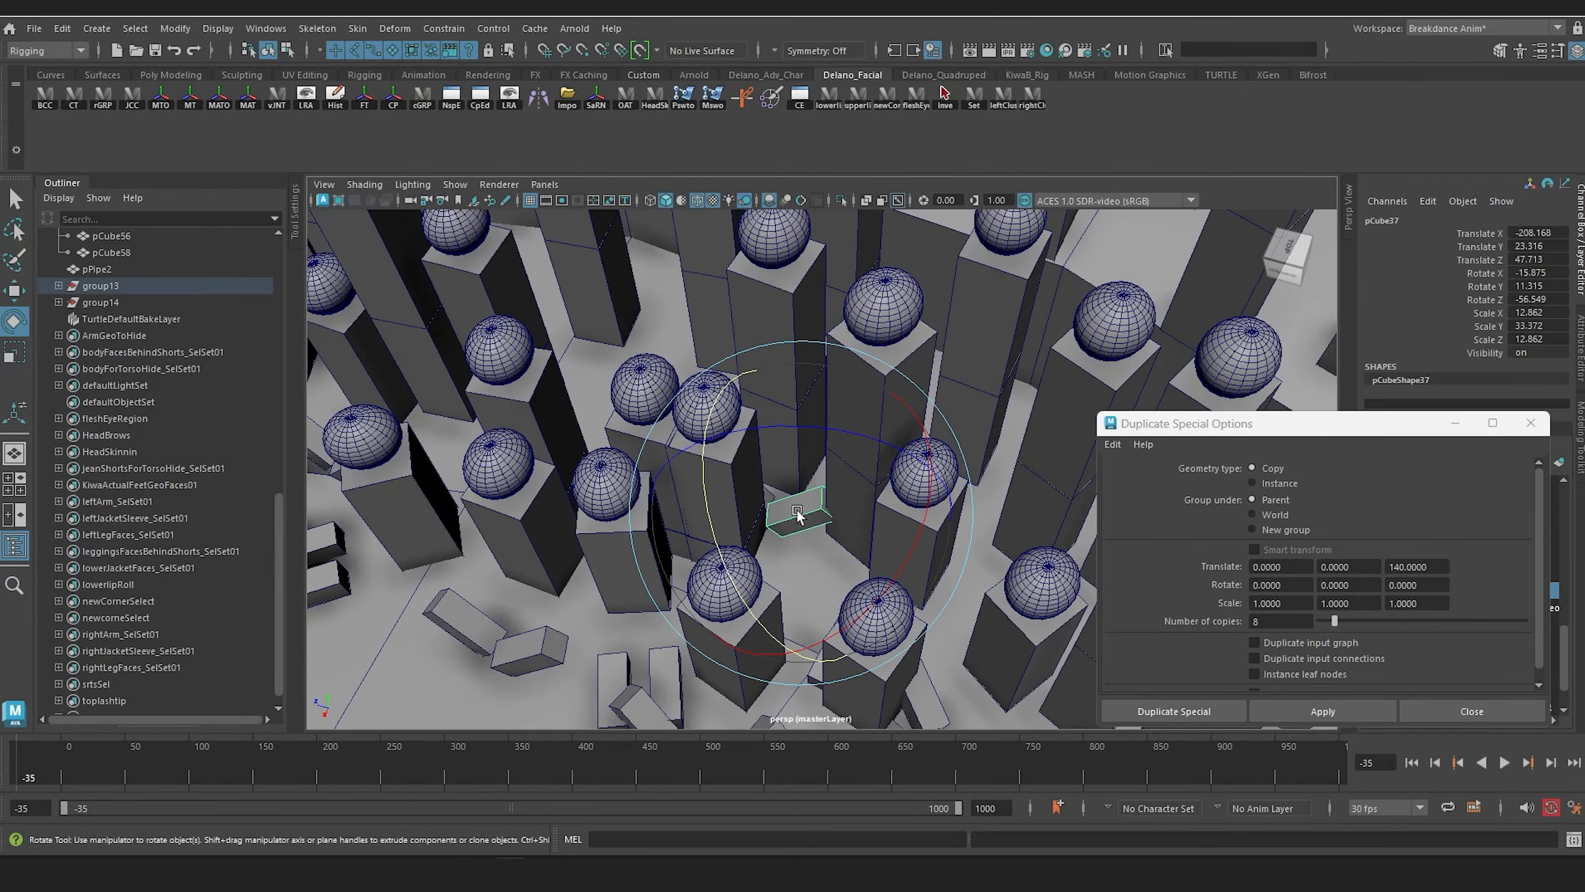
key("Delete")
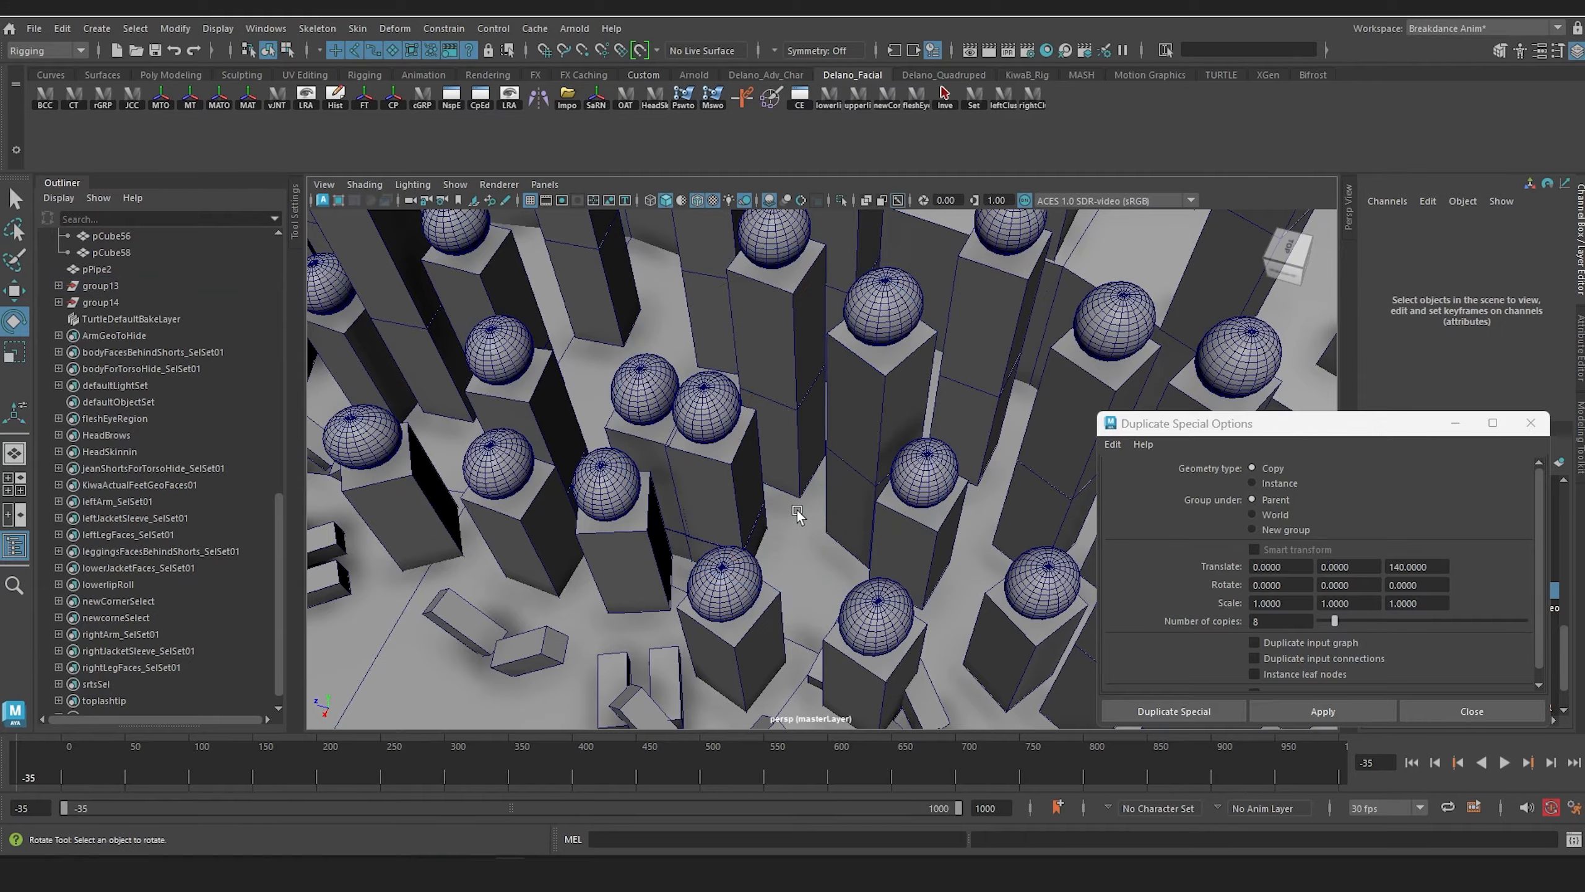
Step: Duplicate group14 and rotate the copy around the stage centre to about -60.2 degrees in Y
left_click_drag(895, 478, 837, 435, "alt")
scroll(105, 575, "up", 5)
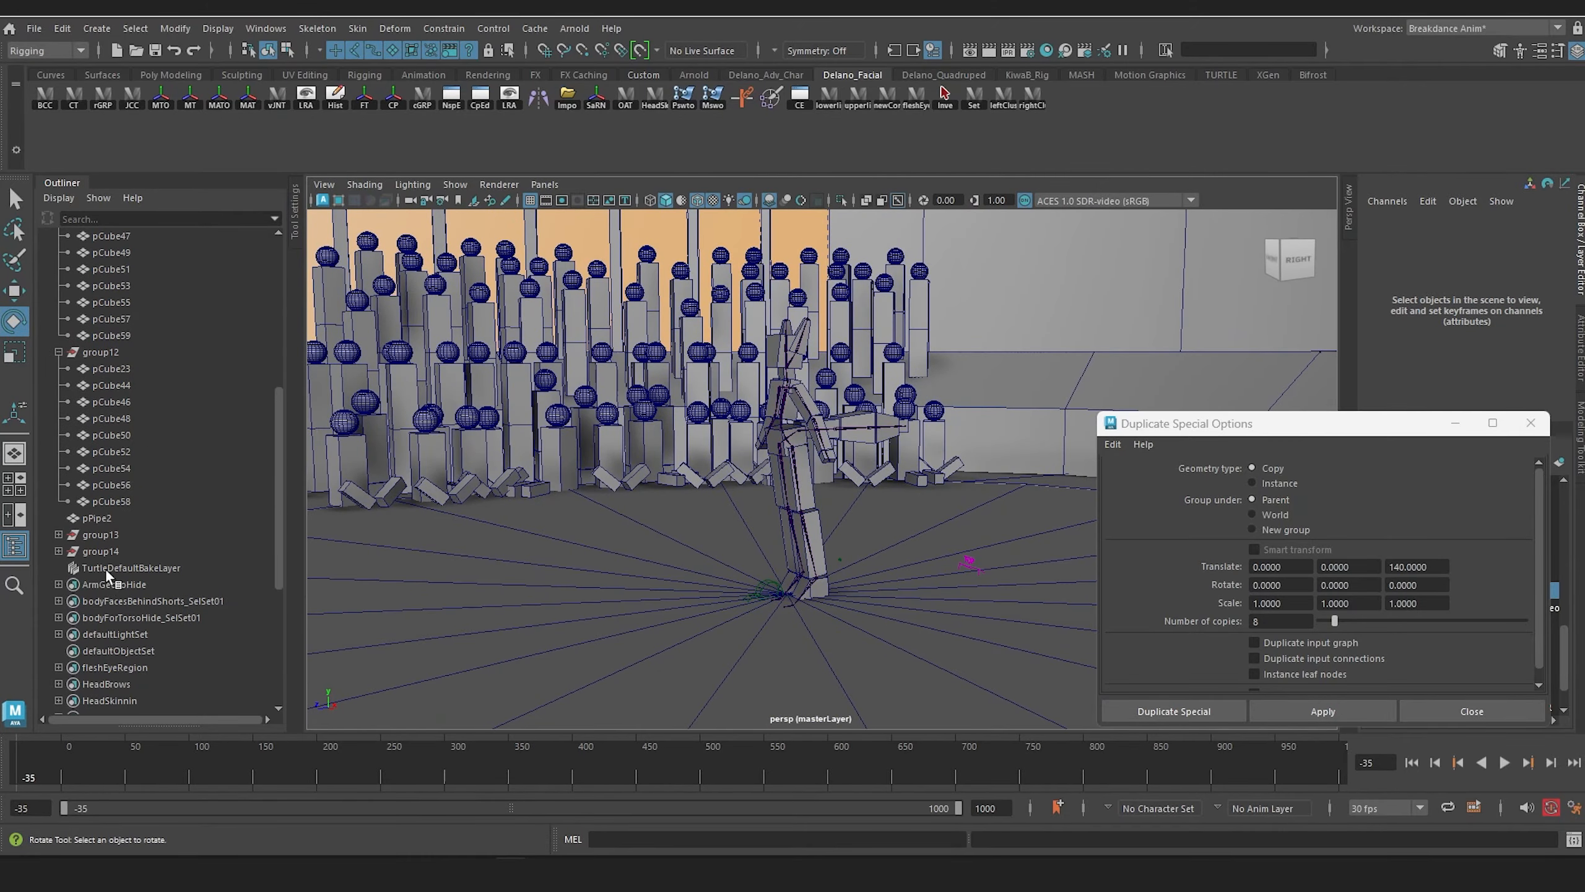
left_click(104, 552)
left_click_drag(825, 514, 797, 527, "alt")
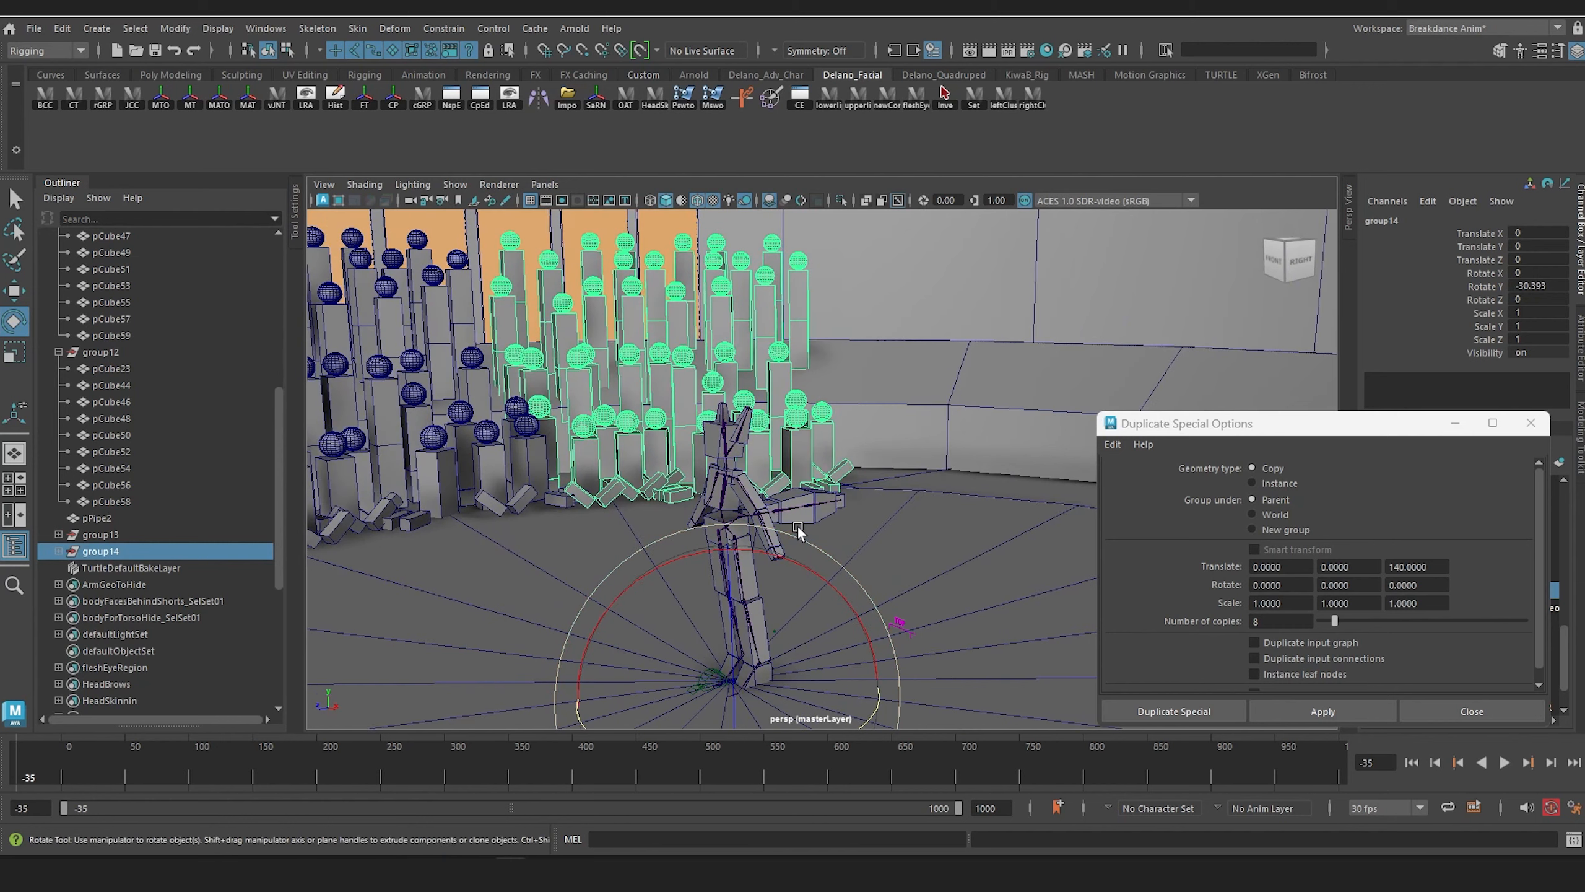
key("ctrl+d")
middle_click_drag(895, 668, 889, 503, "alt")
left_click_drag(839, 549, 763, 547)
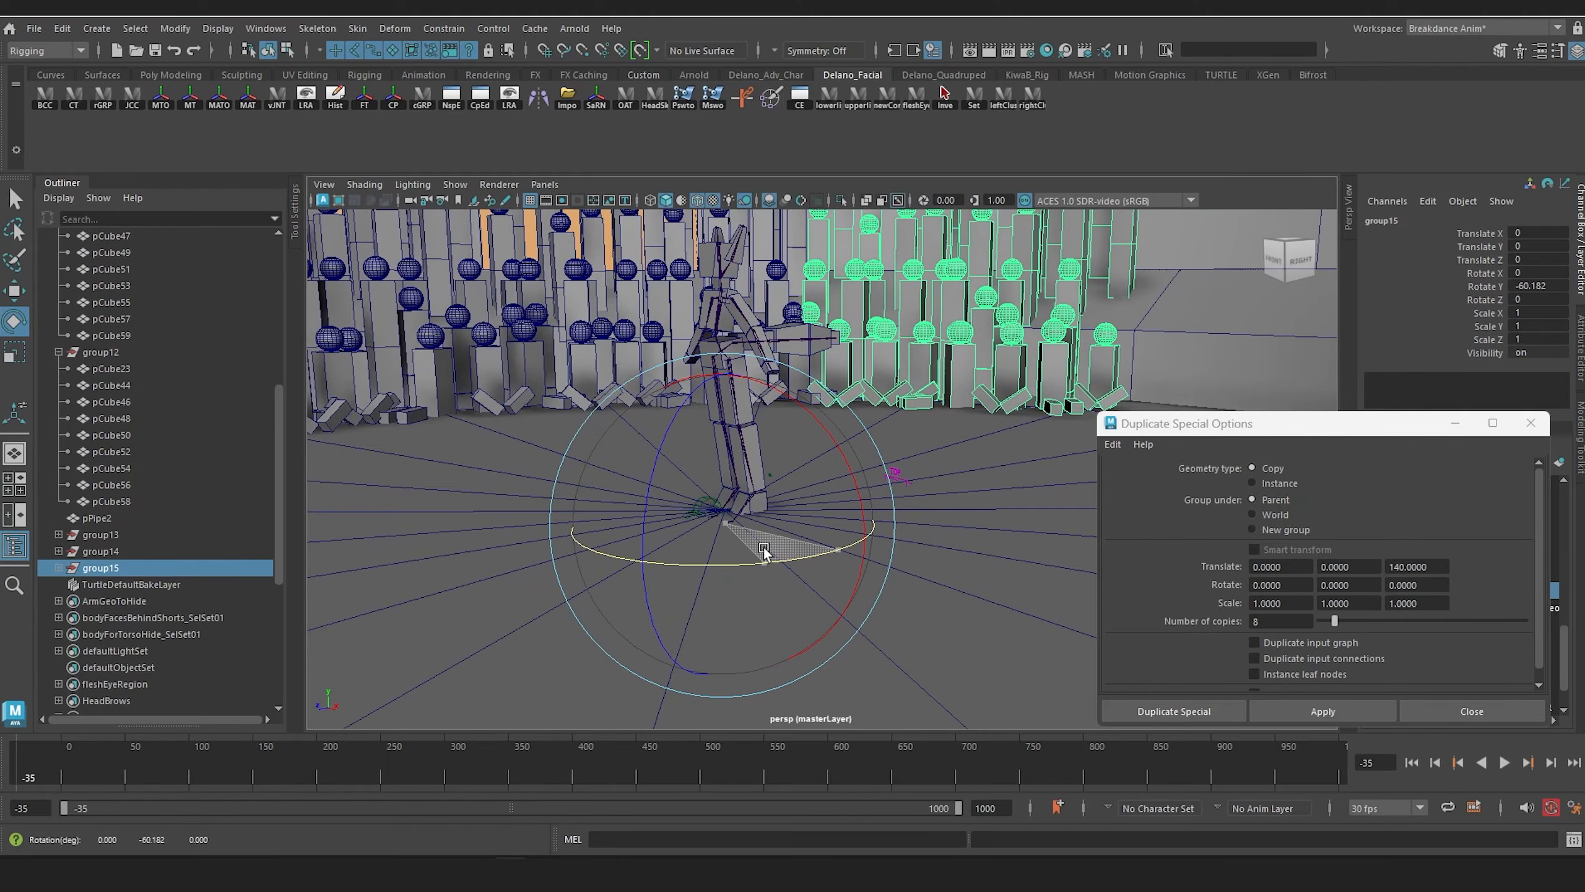
Step: Delete the overlapping cross-legged spectator in group14 at its seam with group15
middle_click_drag(815, 418, 717, 572, "alt")
left_click_drag(718, 572, 668, 648, "alt")
middle_click_drag(669, 648, 776, 445, "alt")
scroll(719, 446, "up", 5)
left_click(737, 390)
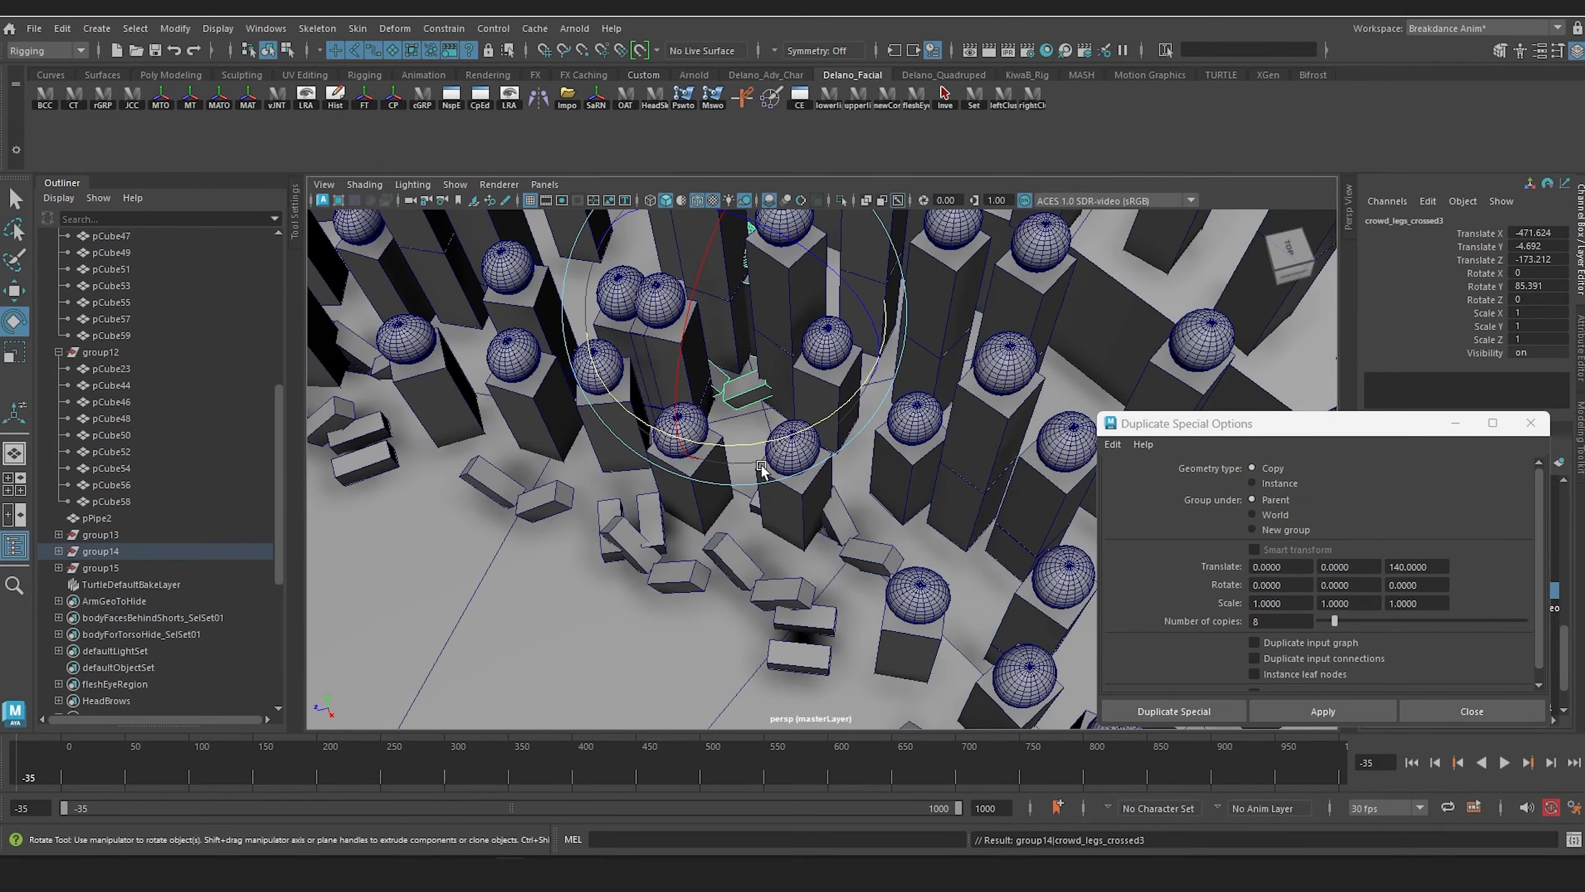
key("Delete")
scroll(696, 462, "down", 5)
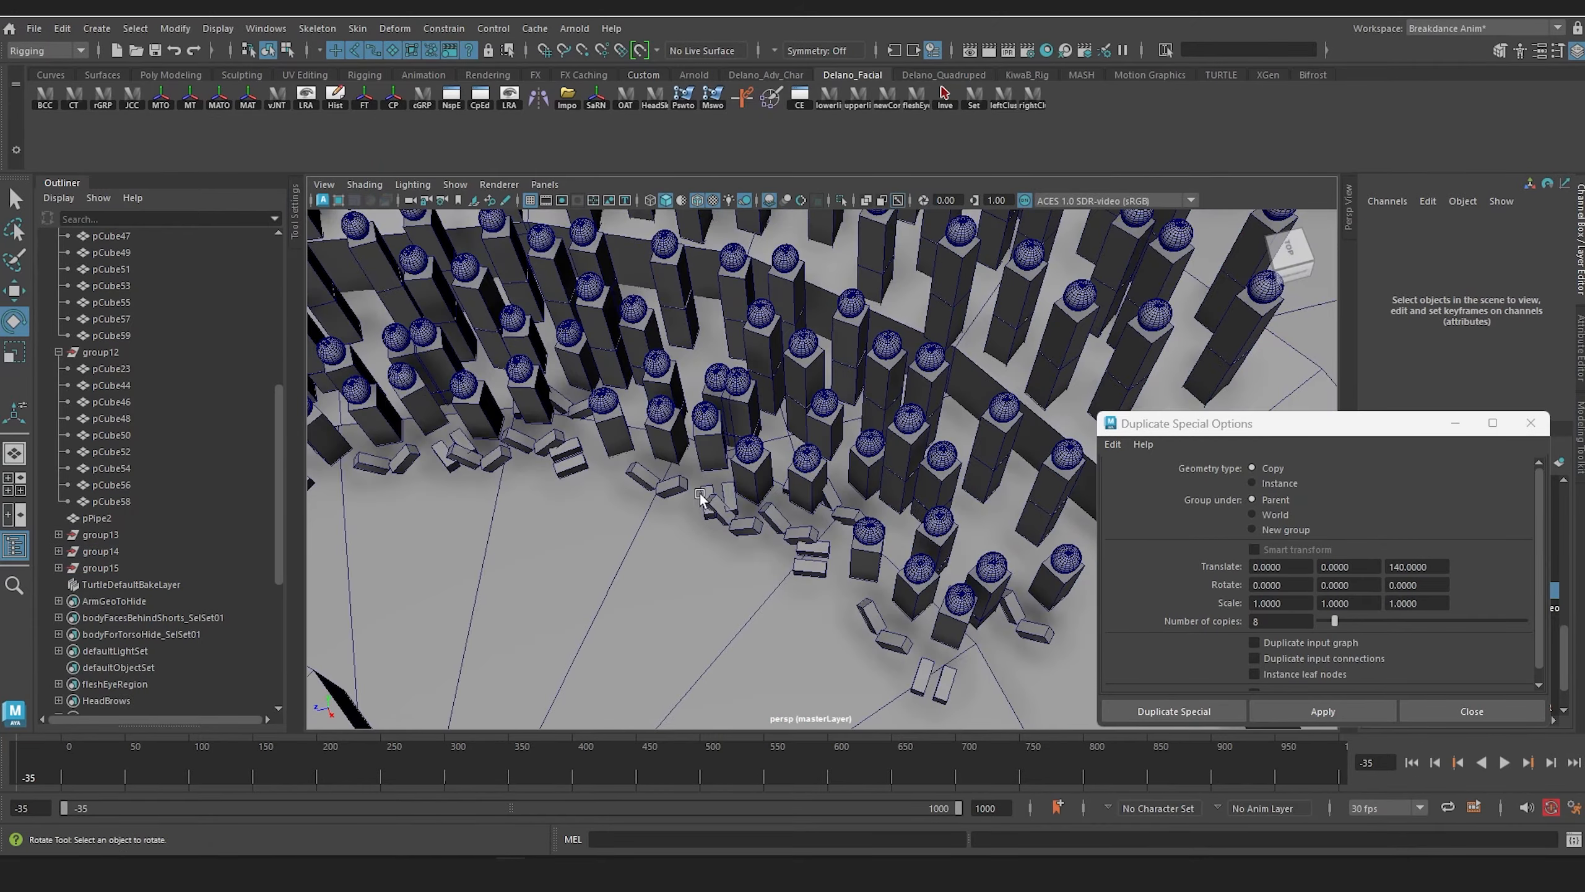
Step: Duplicate group14 and group15 together and rotate the copies along the ring until the outermost one is at about -120.4 degrees in Y
left_click_drag(704, 503, 761, 432, "alt")
middle_click_drag(761, 432, 736, 259, "alt")
scroll(736, 259, "down", 6)
left_click_drag(749, 344, 756, 333, "alt")
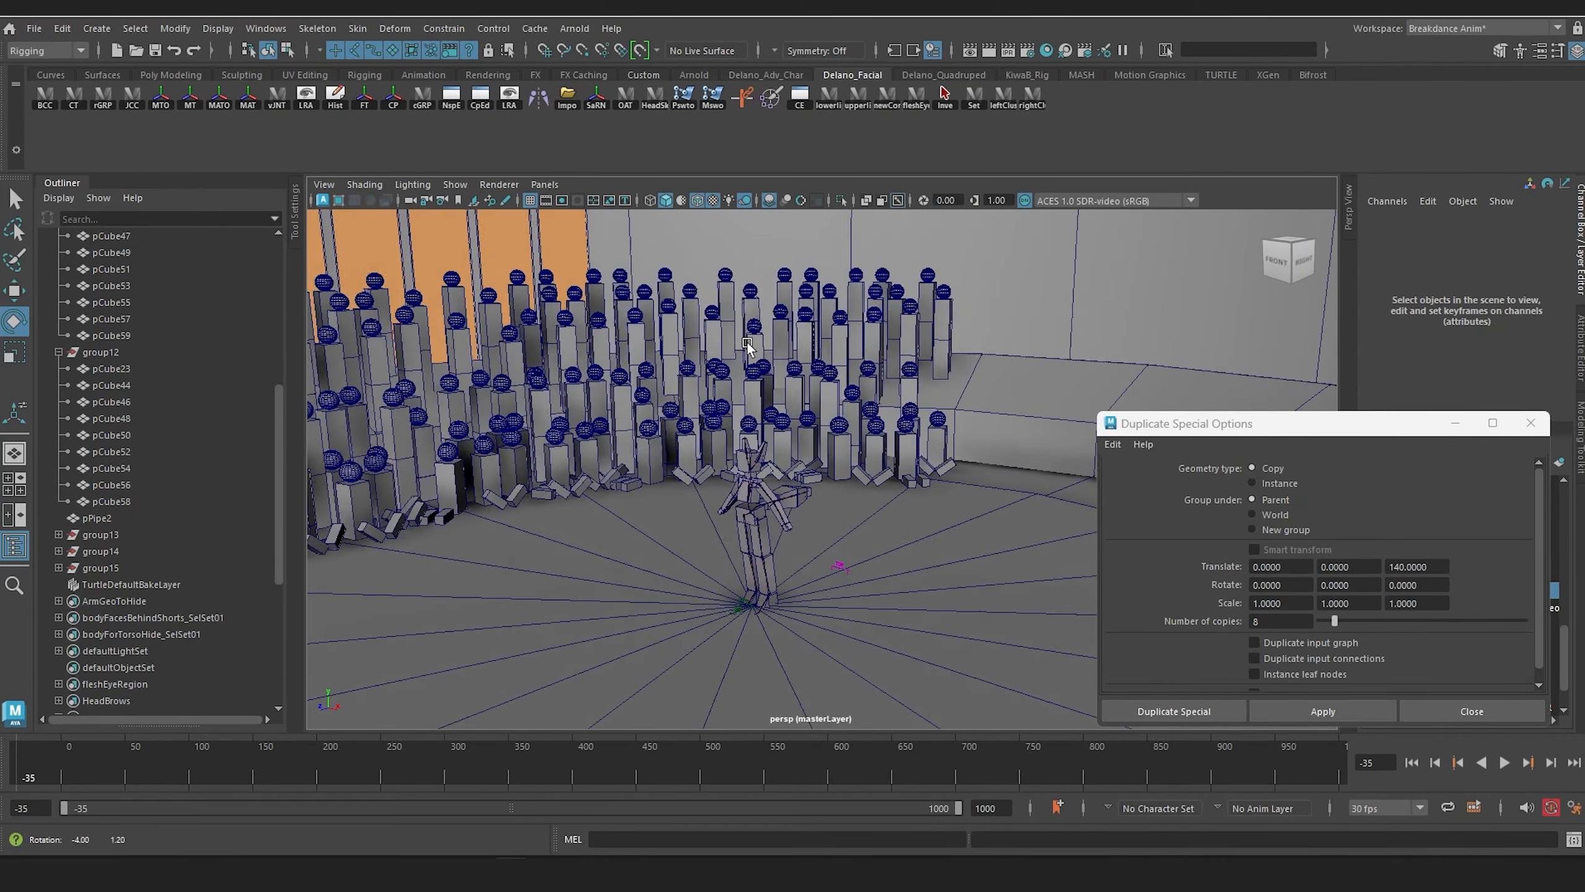
middle_click_drag(461, 507, 382, 549, "alt")
left_click(107, 552)
left_click(107, 568, "shift")
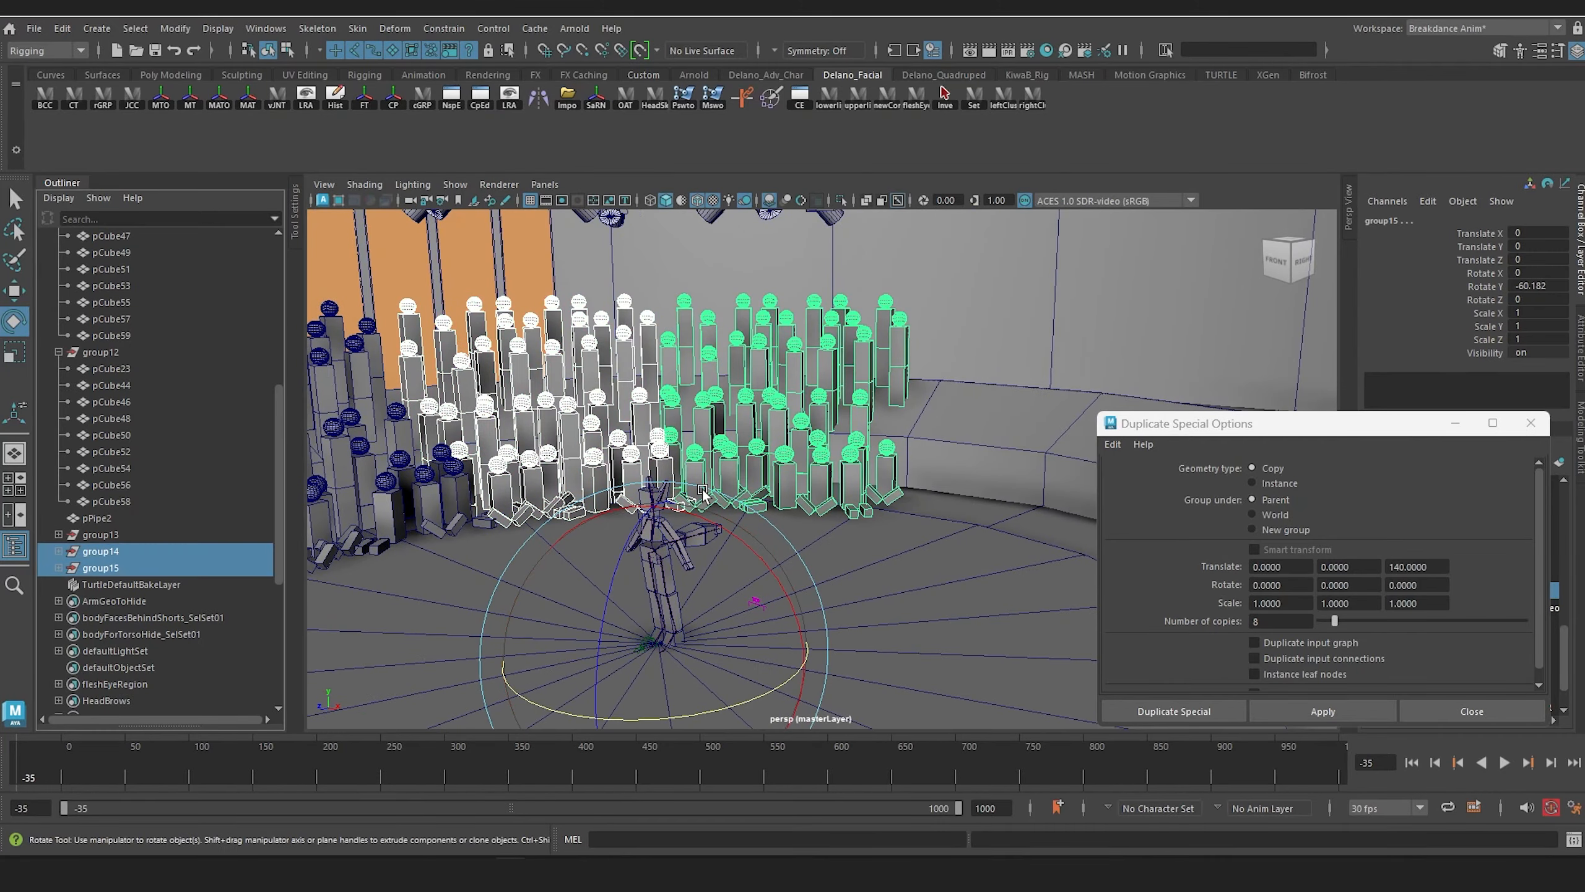
left_click_drag(699, 487, 724, 463, "alt")
middle_click_drag(724, 463, 658, 439, "alt")
left_click_drag(659, 439, 727, 473, "alt")
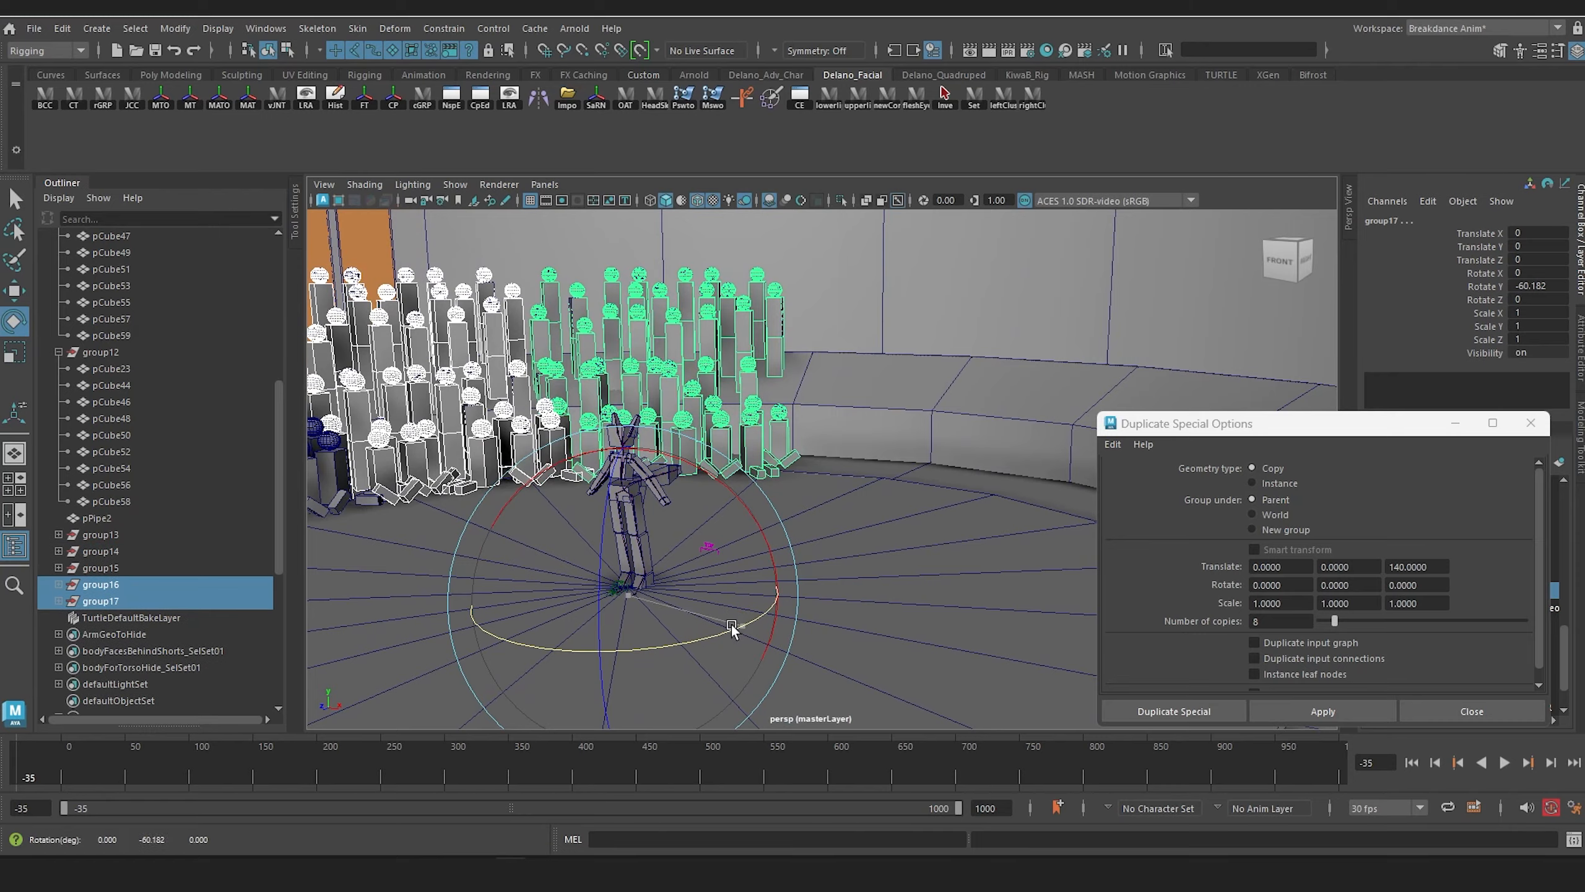
left_click_drag(730, 624, 731, 465)
Step: Delete the overlapping front-row spectator in group16 at its seam with group15
scroll(864, 388, "up", 8)
scroll(812, 418, "down", 3)
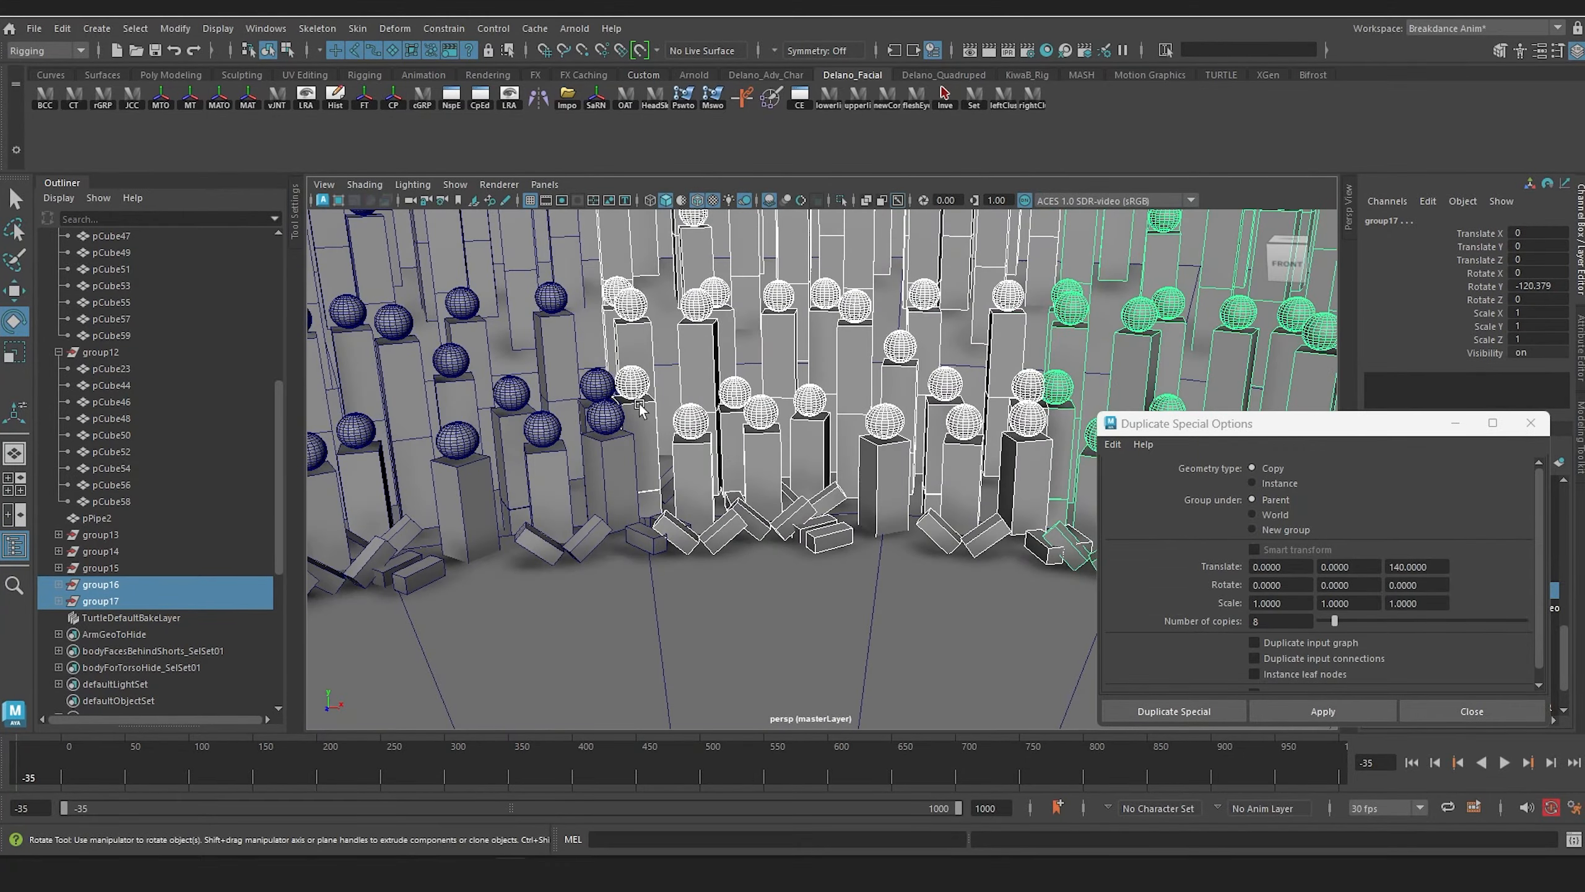
left_click(656, 481)
key("Up")
key("Delete")
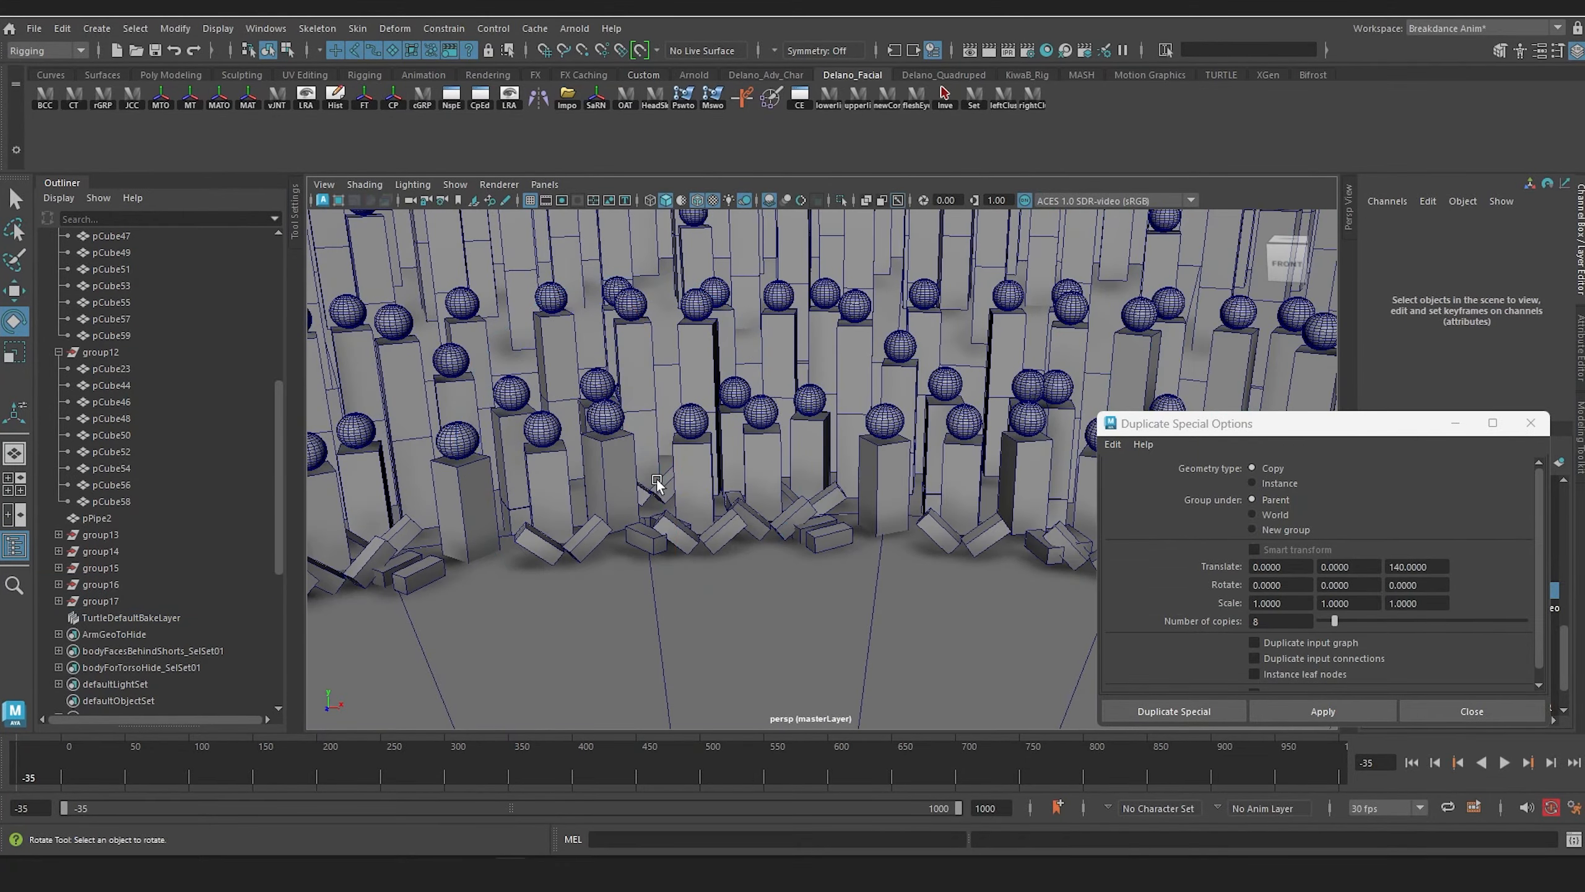
key("ctrl+z")
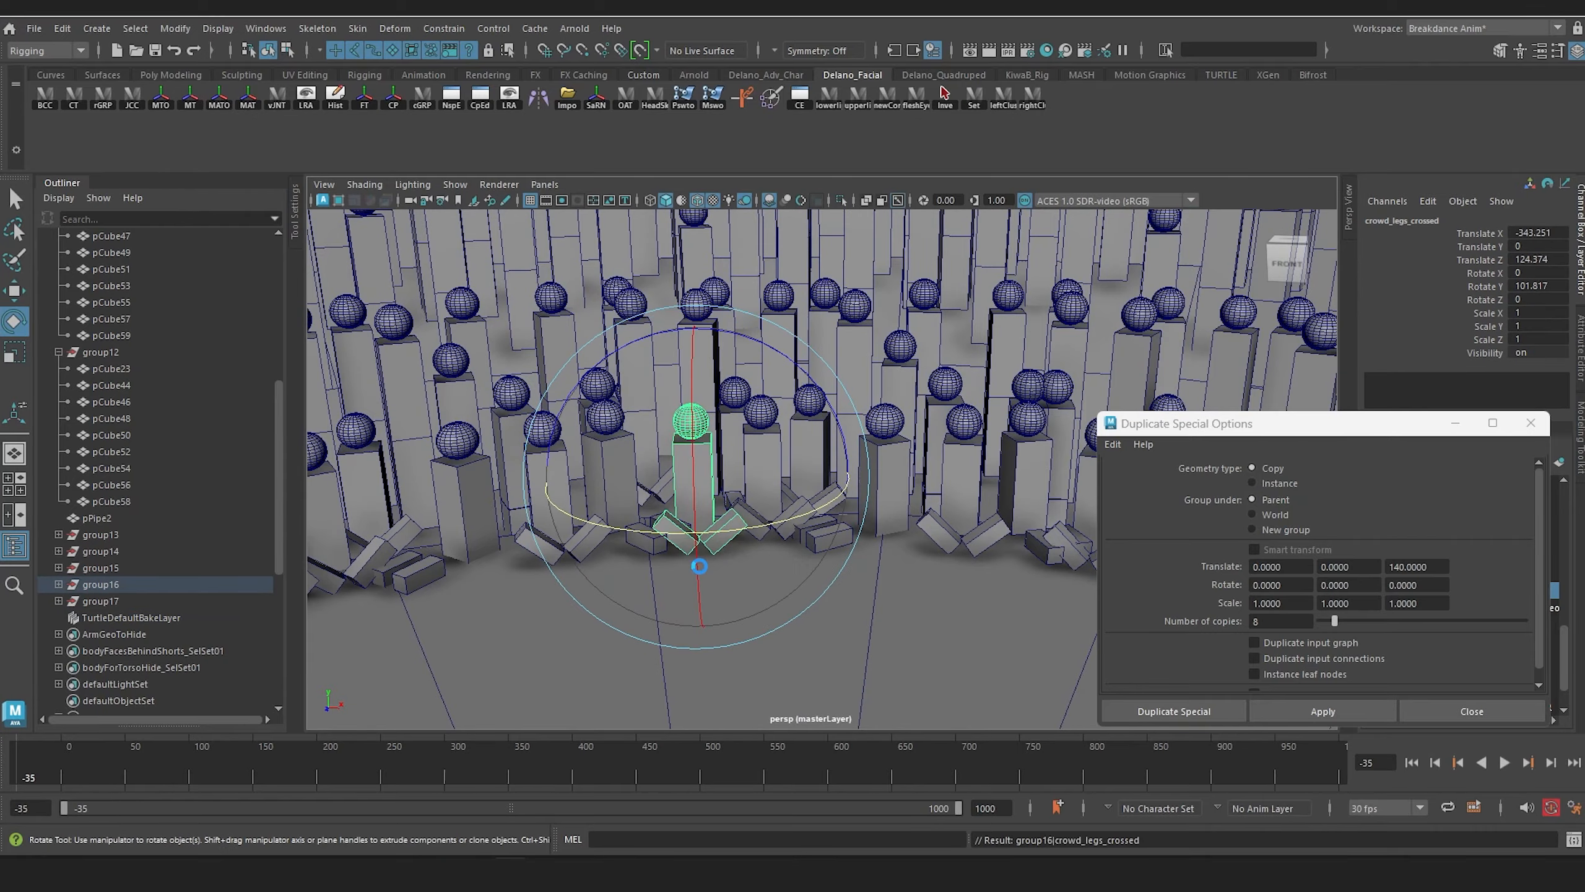
left_click(699, 566)
Step: Duplicate group14 through group17 together and rotate the copies around the ring until the outermost one is at about -240.4 degrees in Y
left_click_drag(694, 567, 258, 471, "alt")
left_click(109, 551)
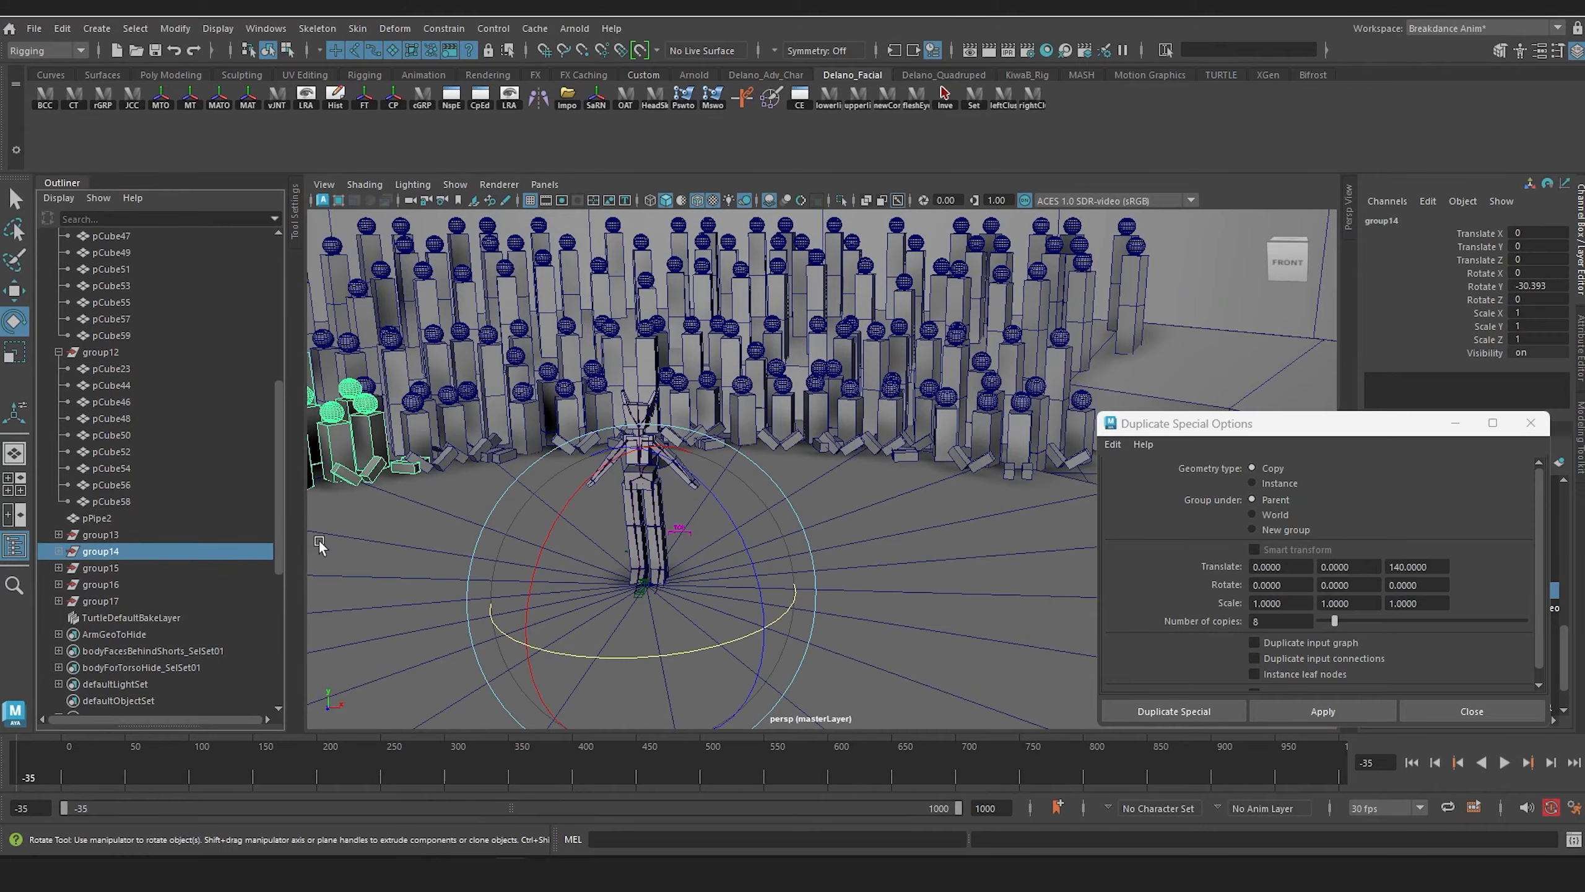
left_click(101, 600, "shift")
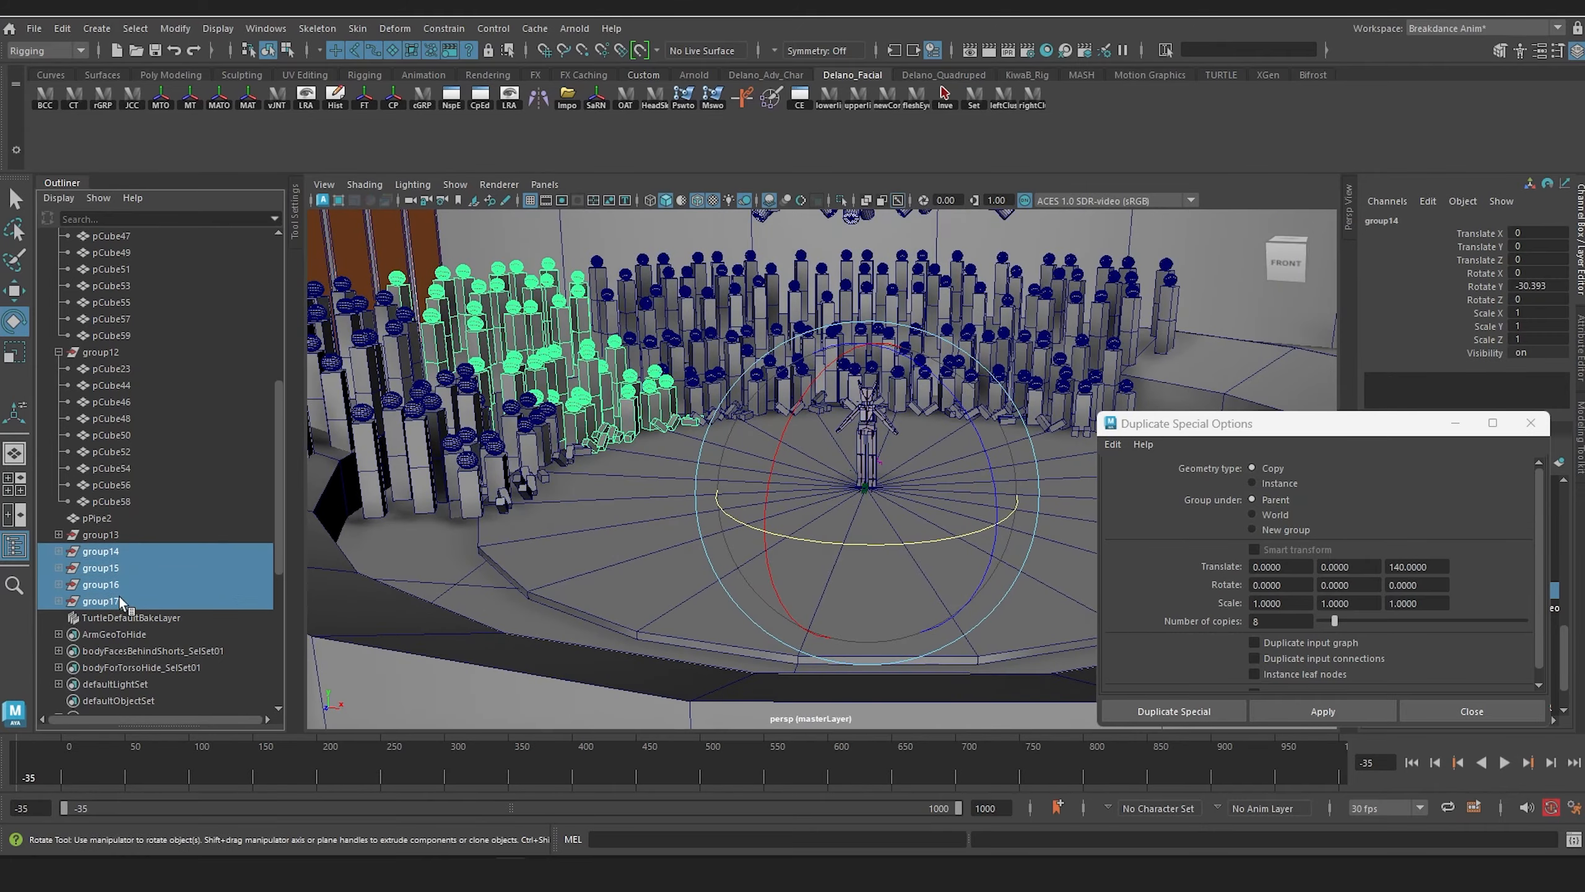
left_click_drag(592, 437, 754, 390, "alt")
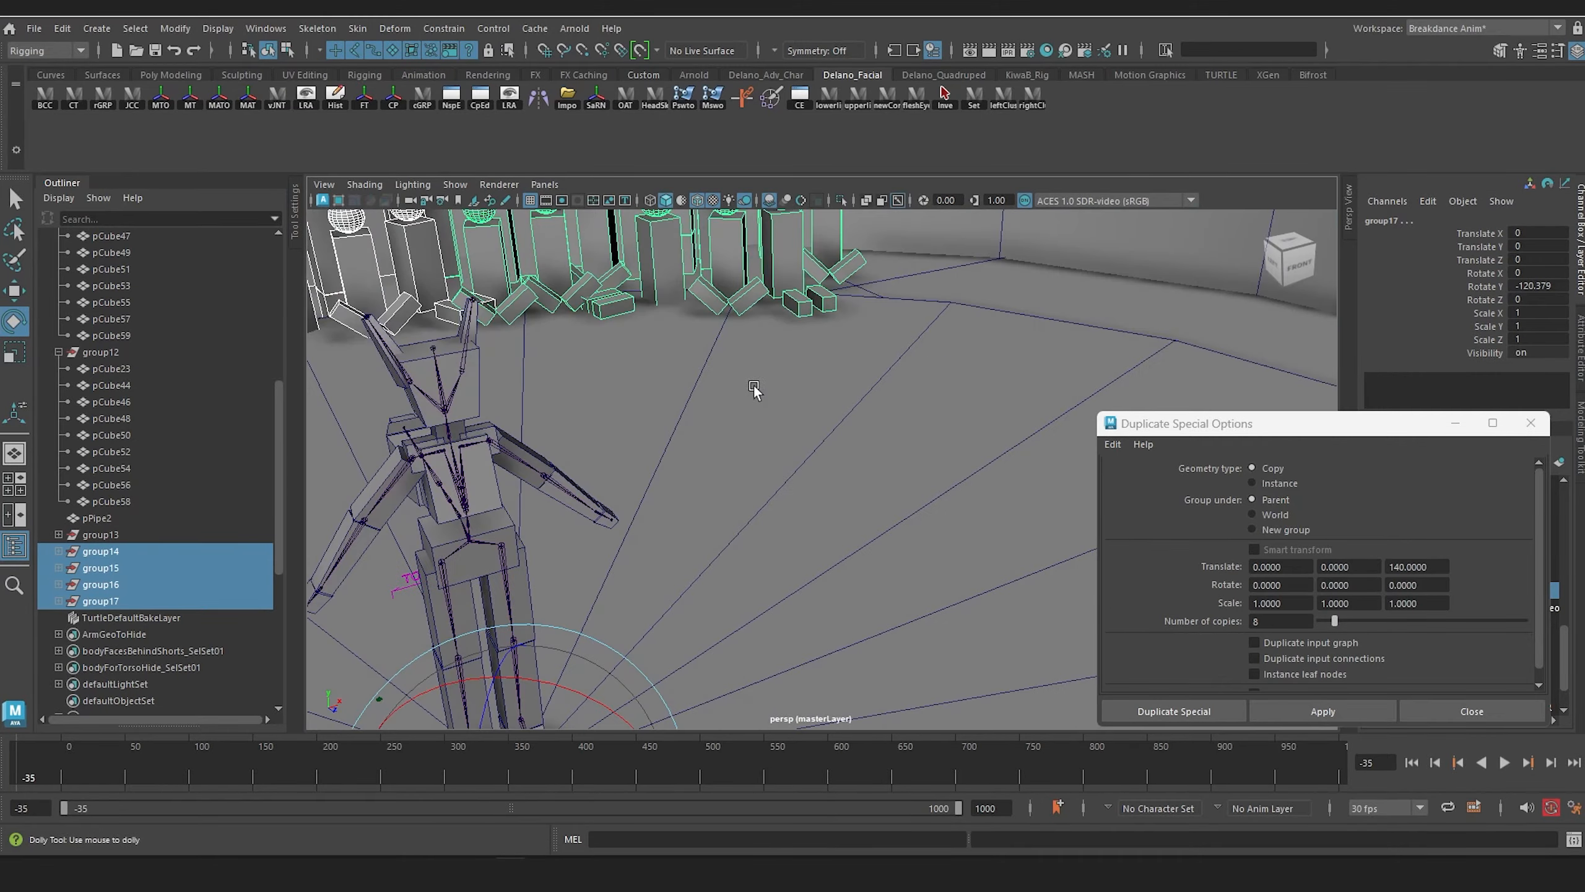
right_click_drag(754, 389, 739, 400, "alt")
left_click_drag(739, 399, 753, 380, "alt")
right_click_drag(754, 381, 746, 405, "alt")
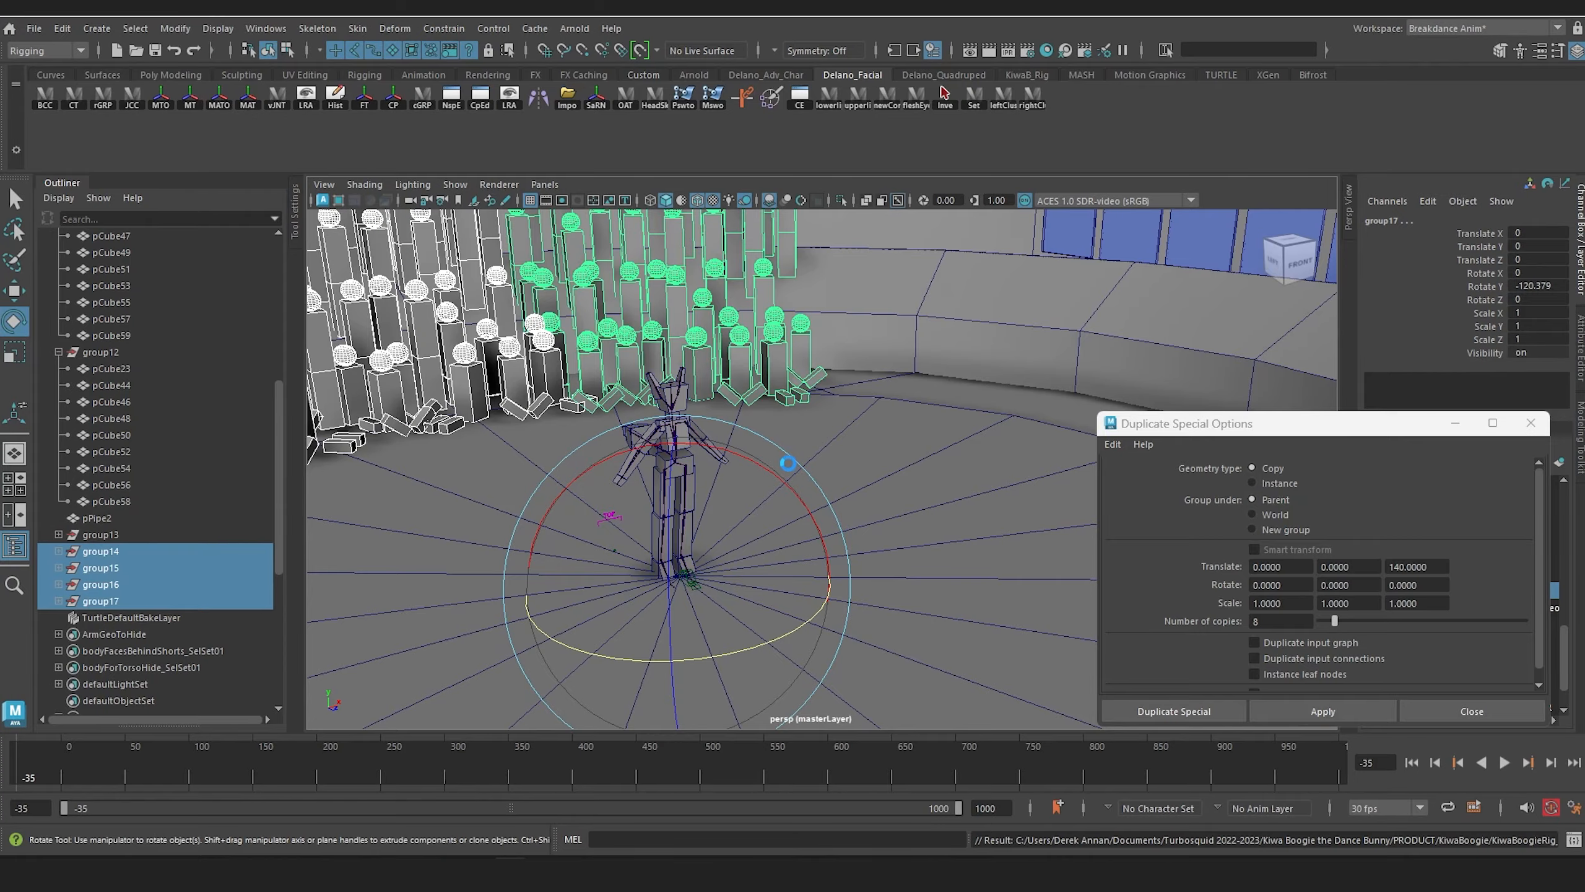
left_click_drag(760, 642, 690, 655)
left_click_drag(691, 659, 692, 657)
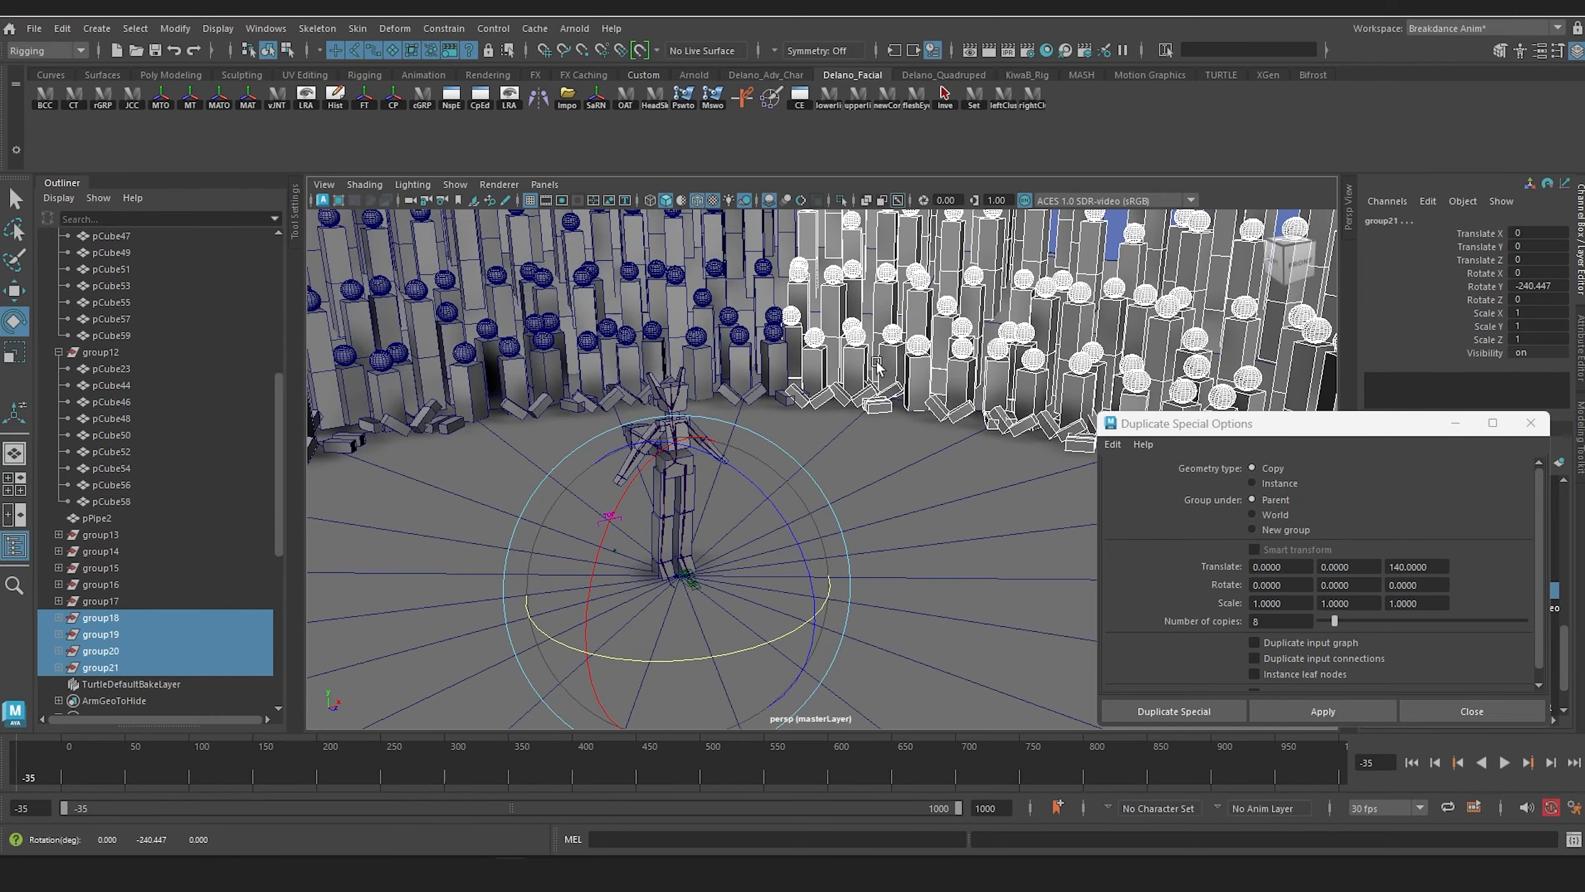
Step: Delete the overlapping spectator in group17 where it meets the newly rotated crowd sections
middle_click_drag(875, 359, 811, 459, "alt")
scroll(795, 444, "up", 5)
left_click_drag(791, 444, 691, 471, "alt")
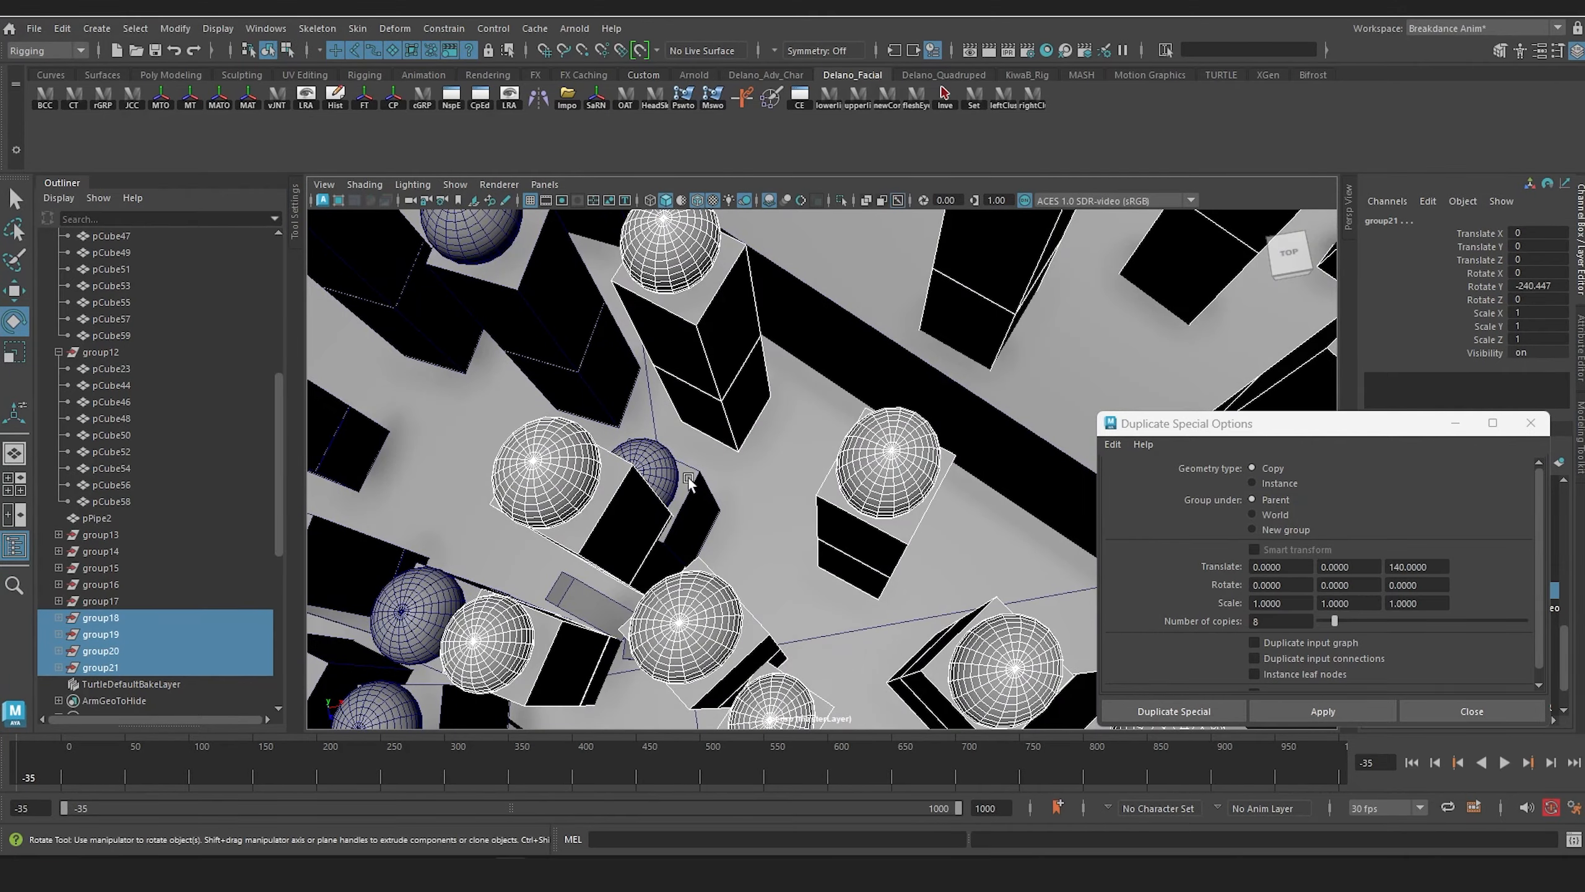
left_click(686, 482)
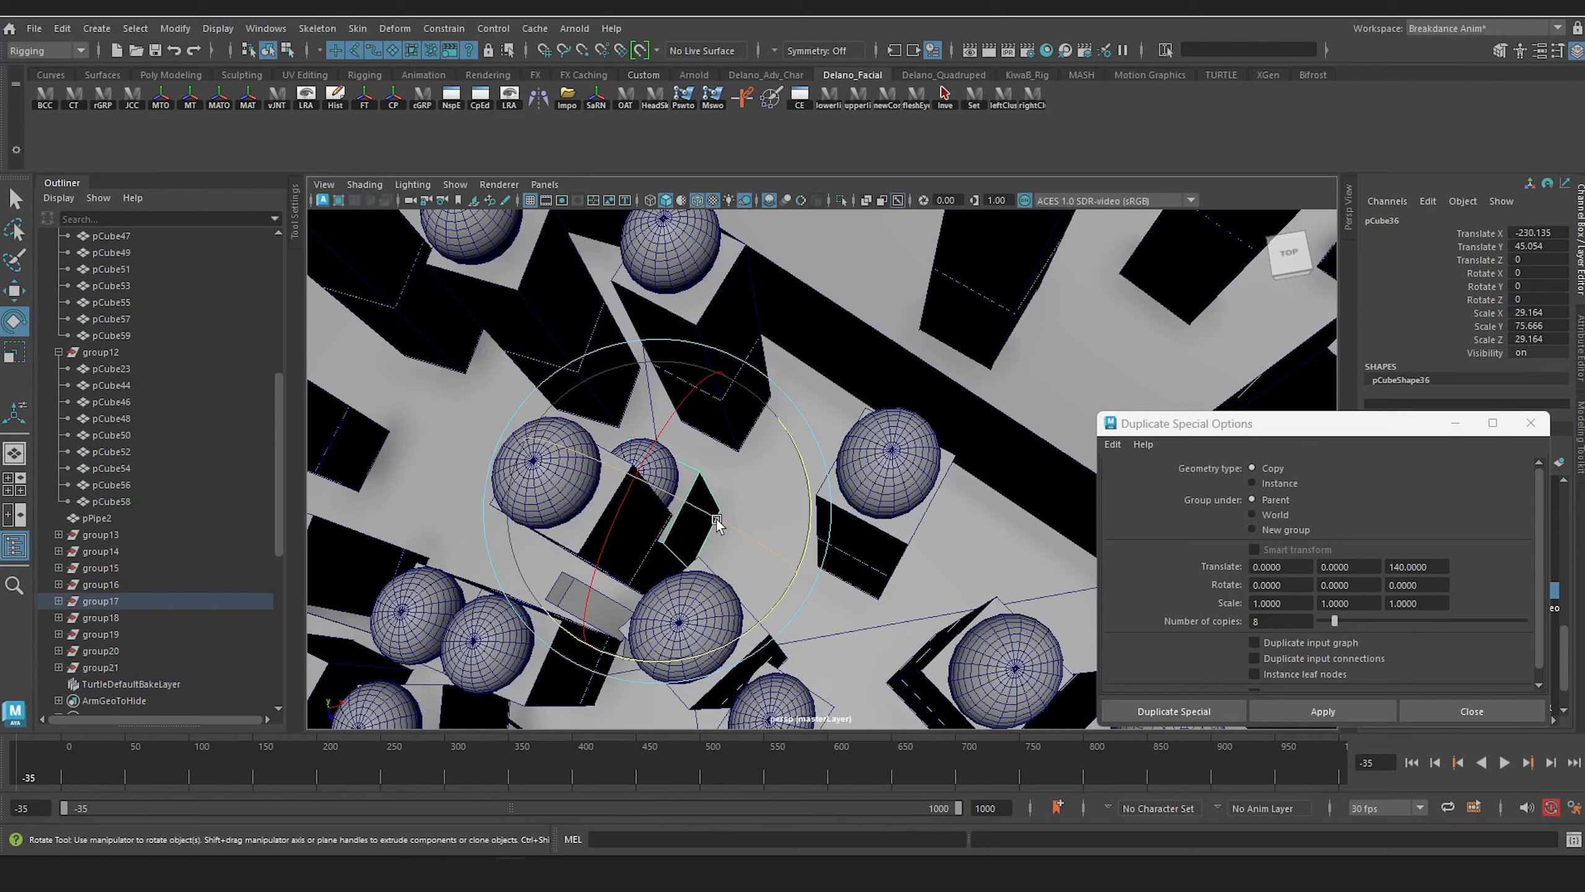
key("Up")
key("Delete")
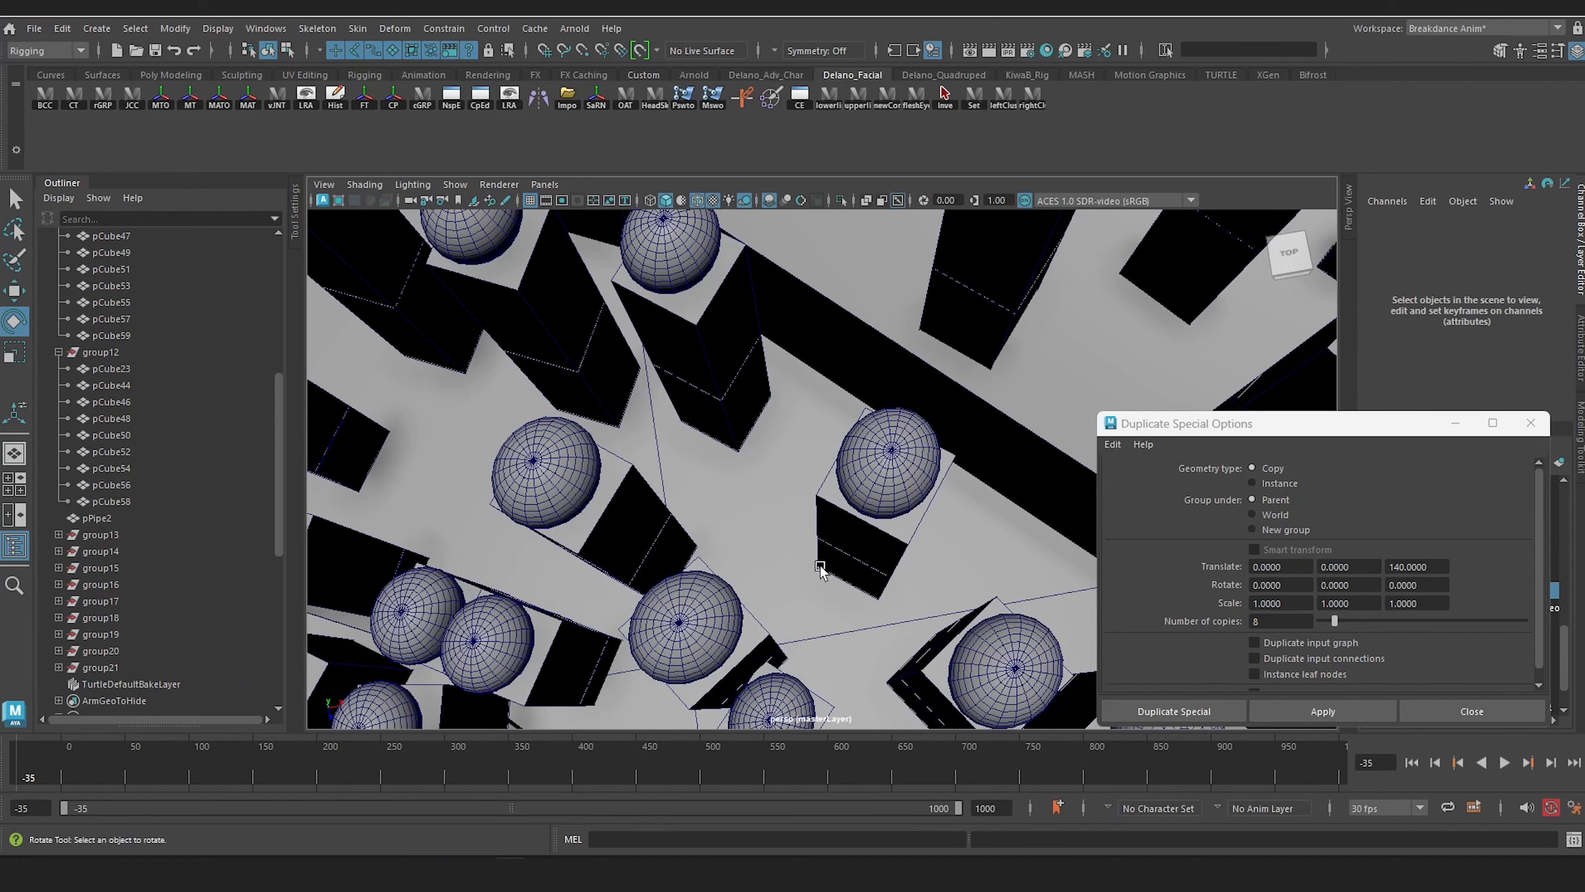
scroll(811, 521, "down", 5)
left_click_drag(754, 507, 751, 425, "alt")
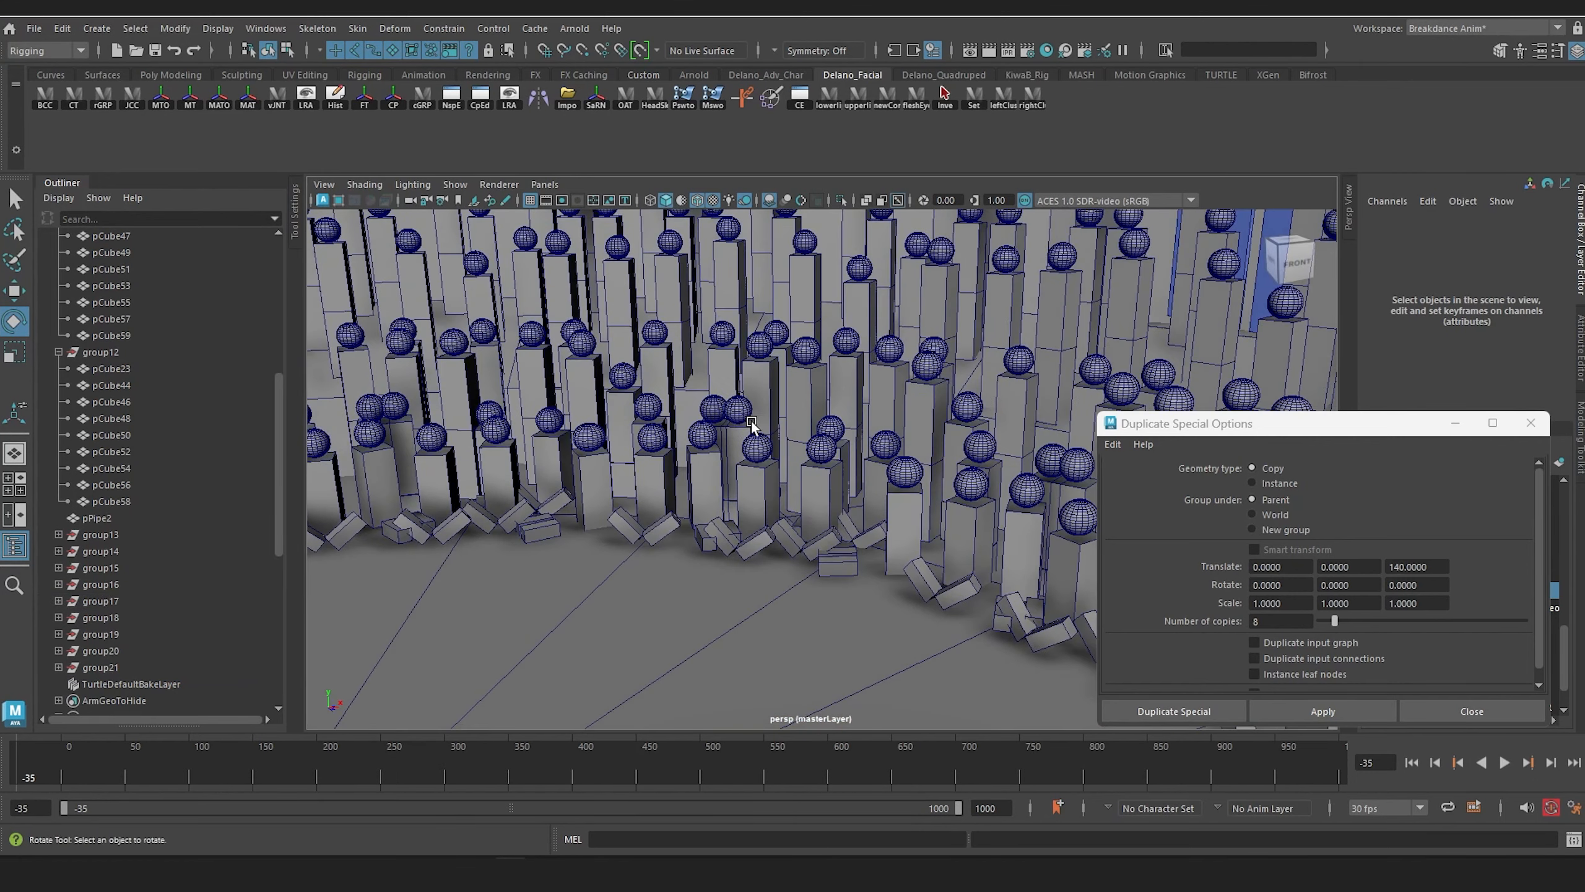
Step: Select all the spectator head spheres in the crowd at once by the name pSphere
left_click(710, 406)
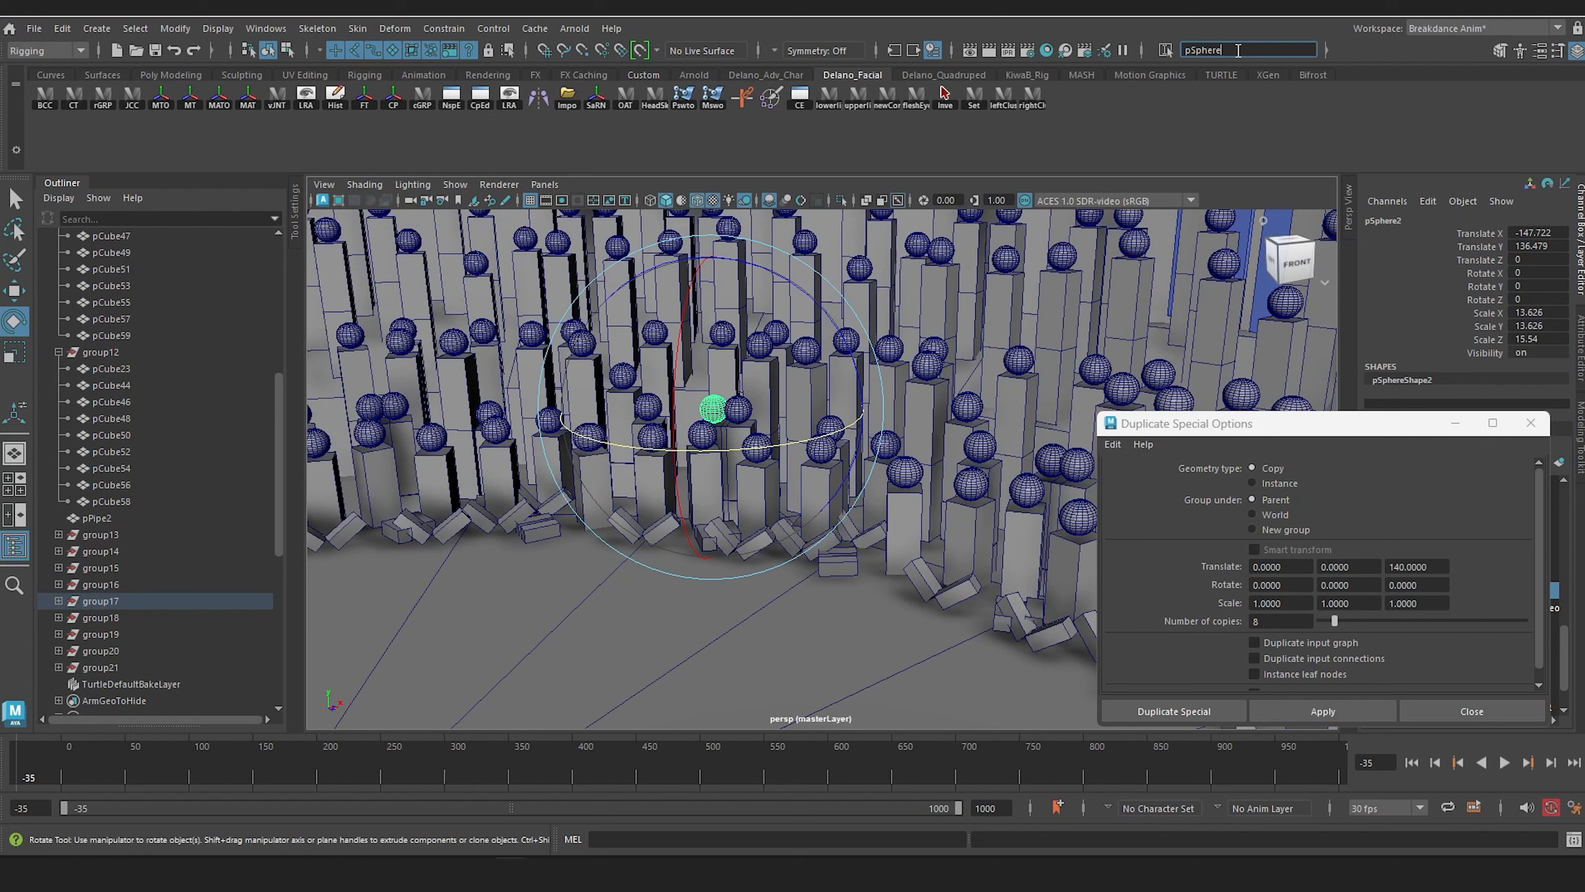
key("Return")
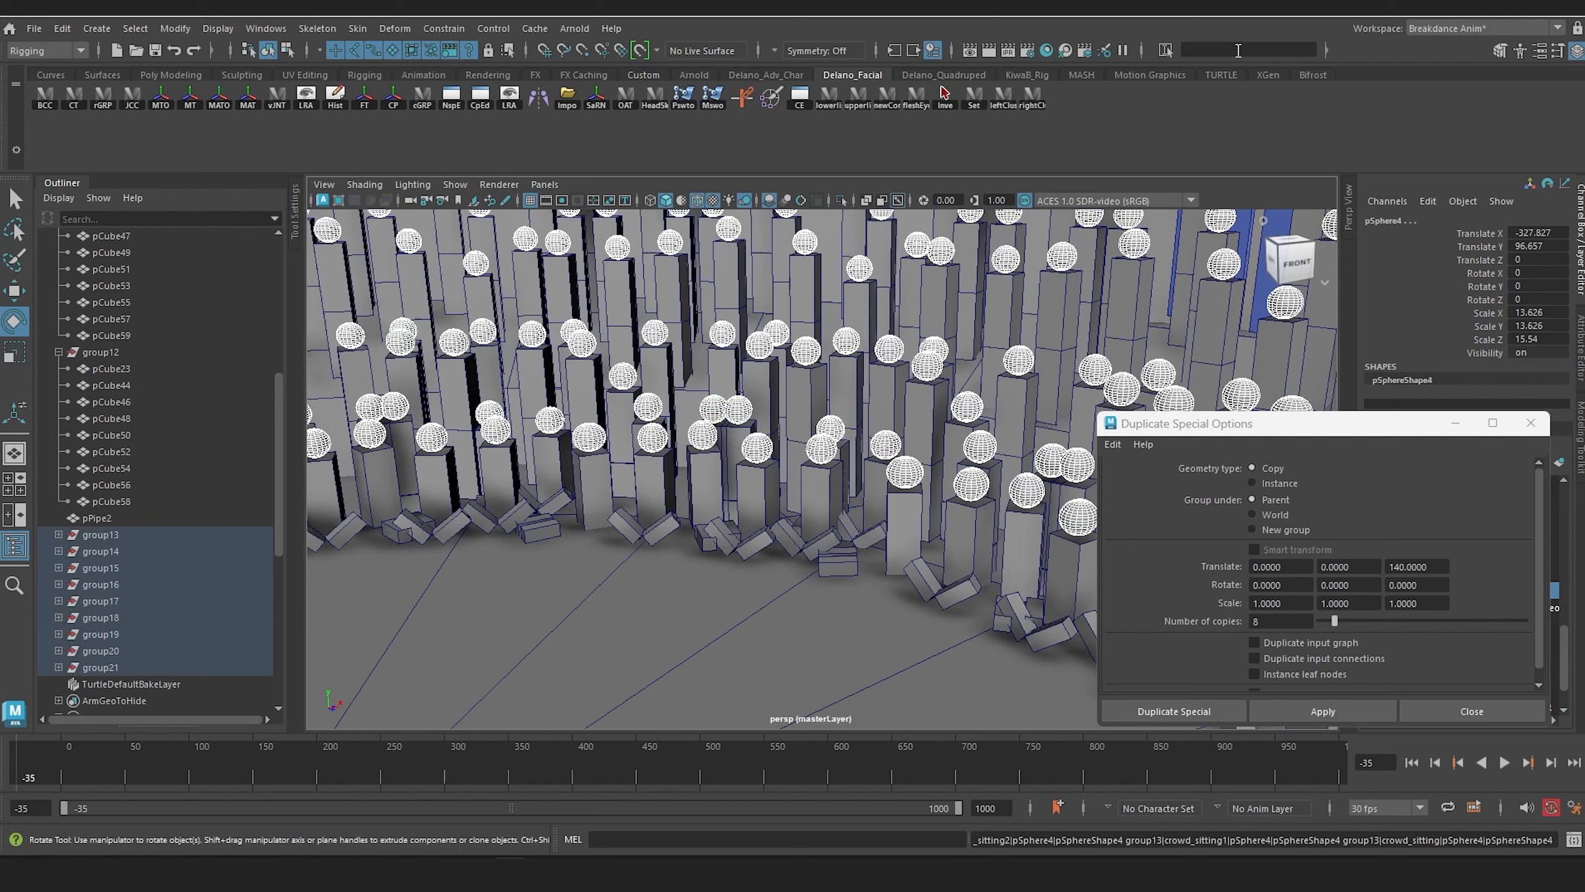
middle_click_drag(643, 452, 751, 417, "alt")
scroll(239, 406, "down", 4)
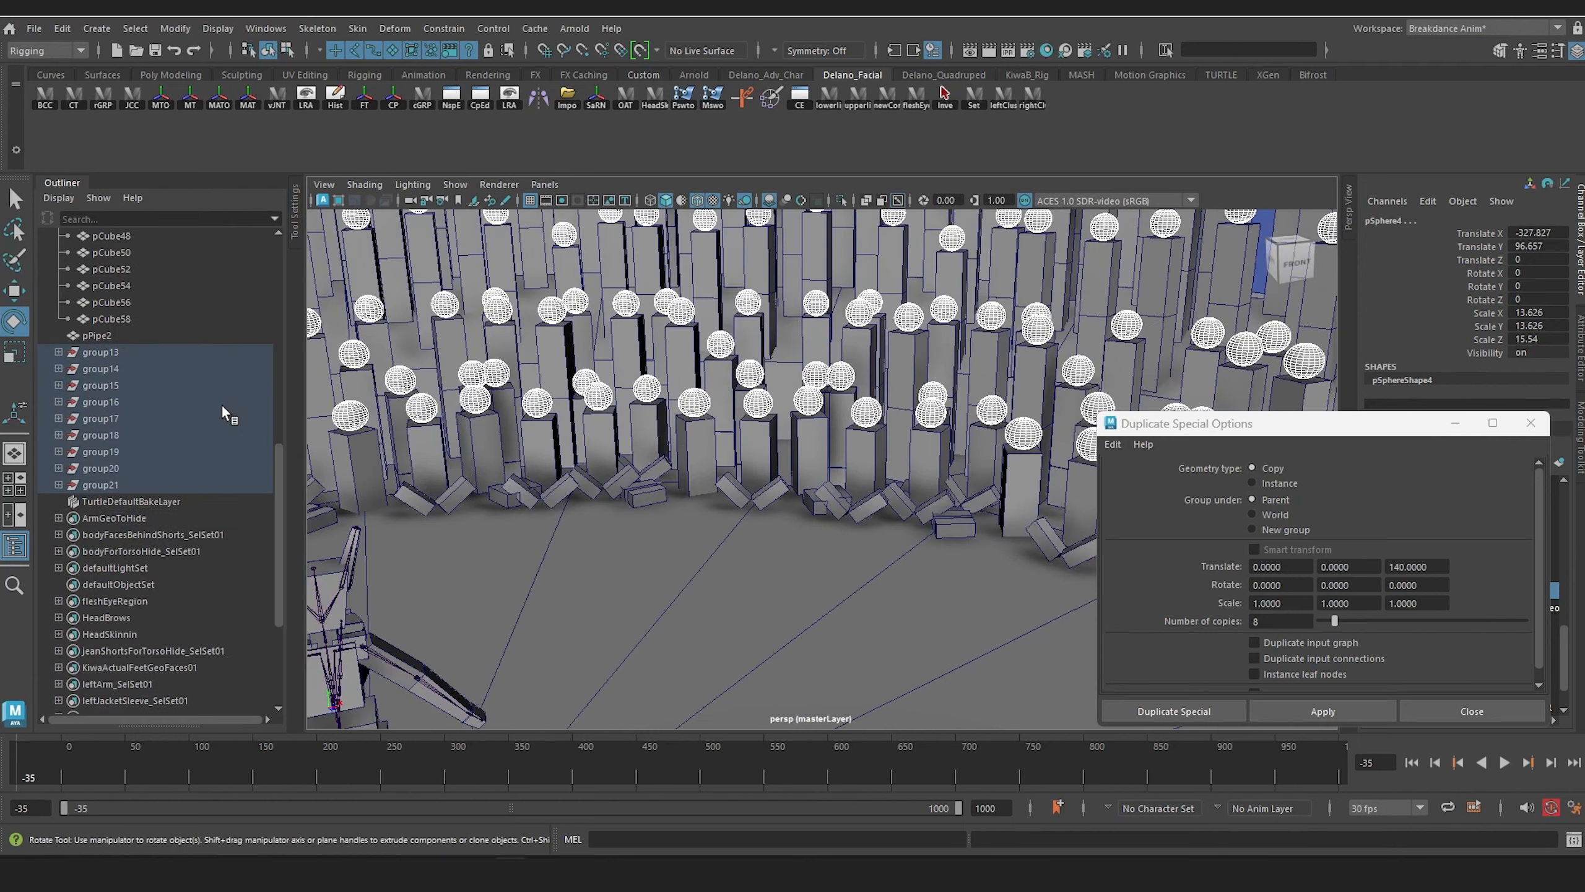
left_click_drag(312, 461, 748, 375, "alt")
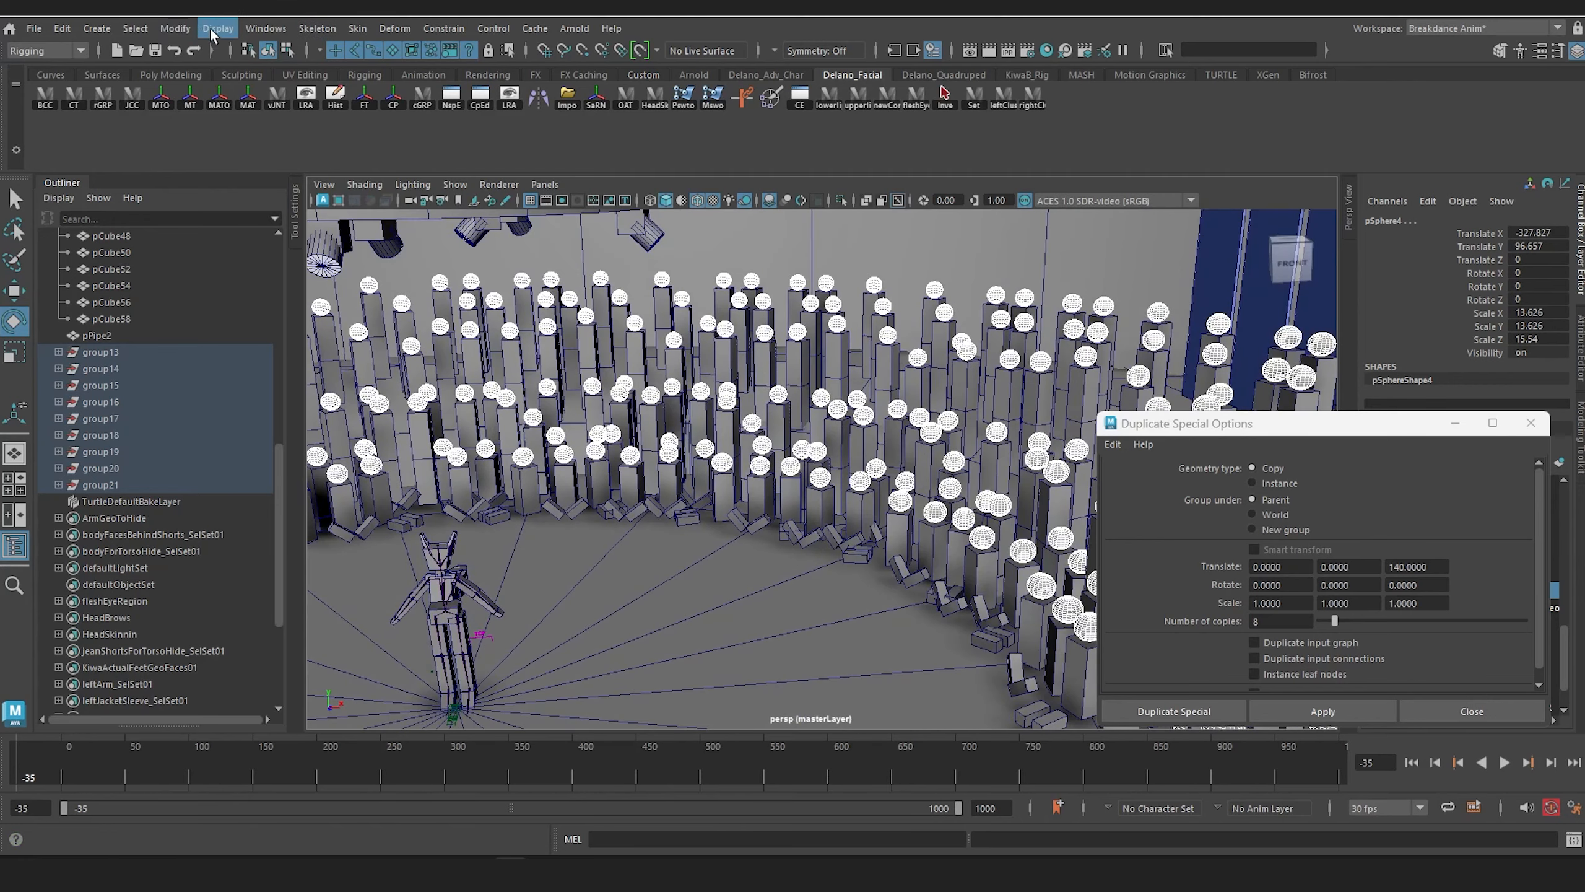
Step: Save the scene and reduce the polygons of the selected head spheres by 70 percent
left_click(71, 51)
left_click(53, 69)
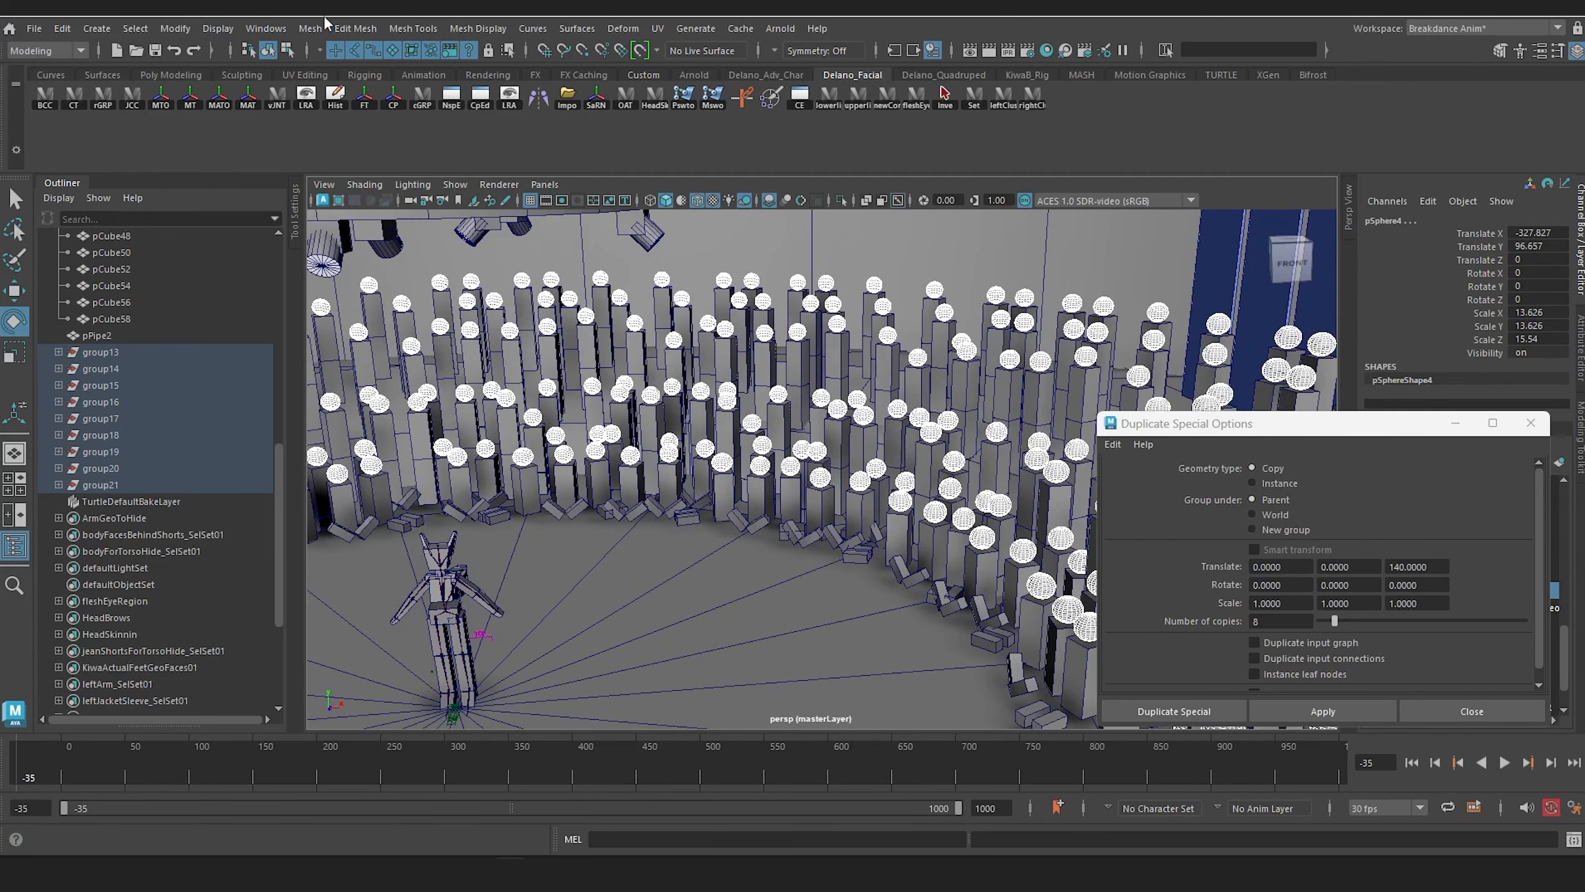
left_click(310, 28)
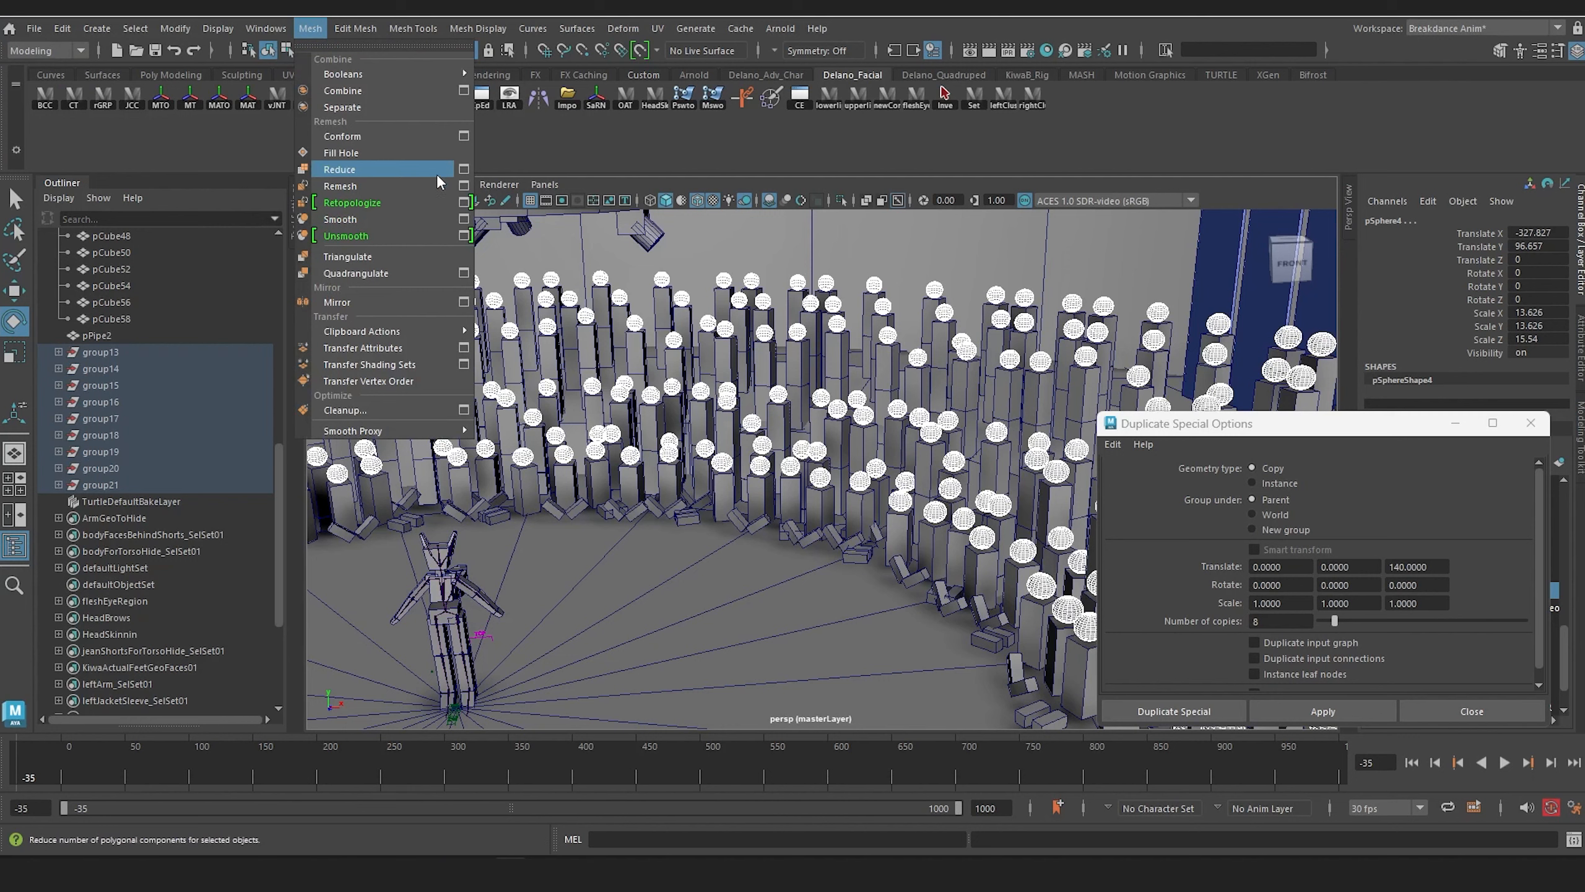
left_click(463, 169)
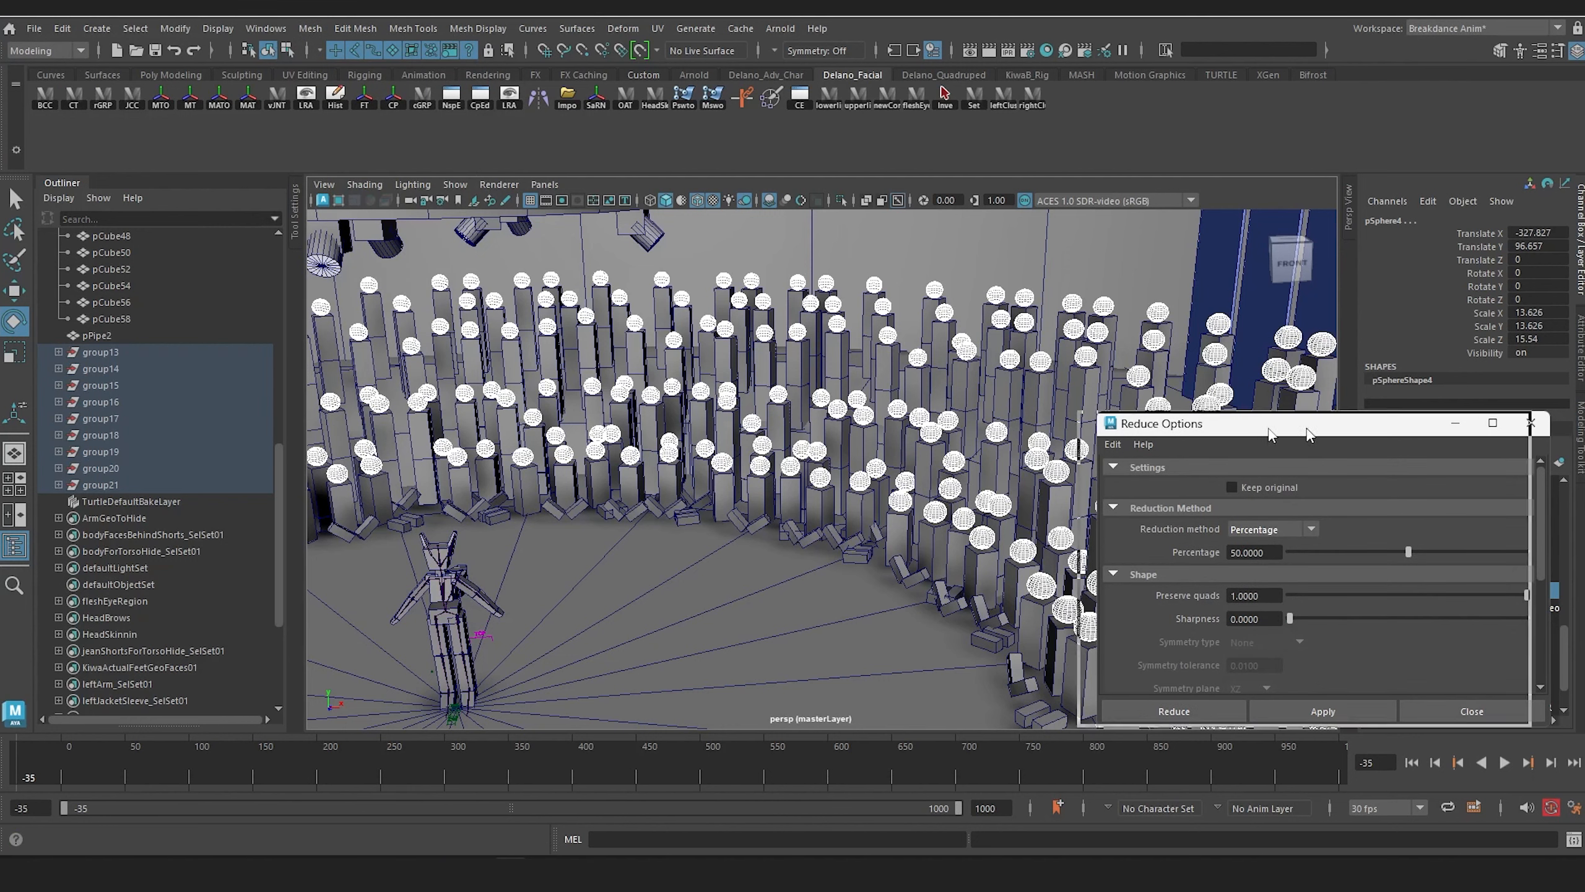
left_click_drag(1308, 434, 669, 295)
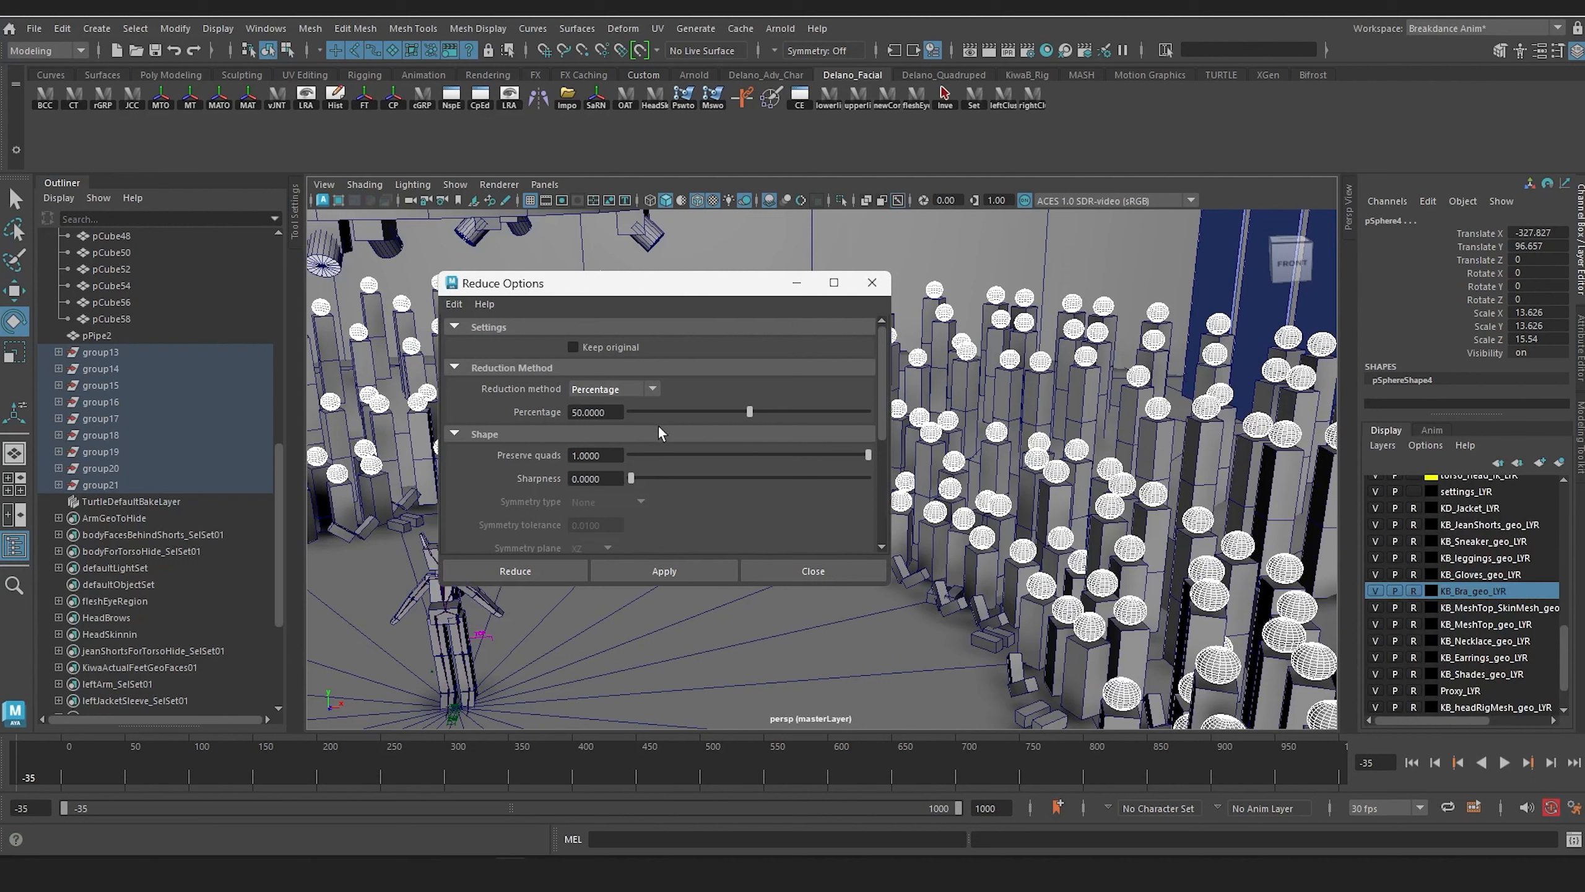
left_click(615, 412)
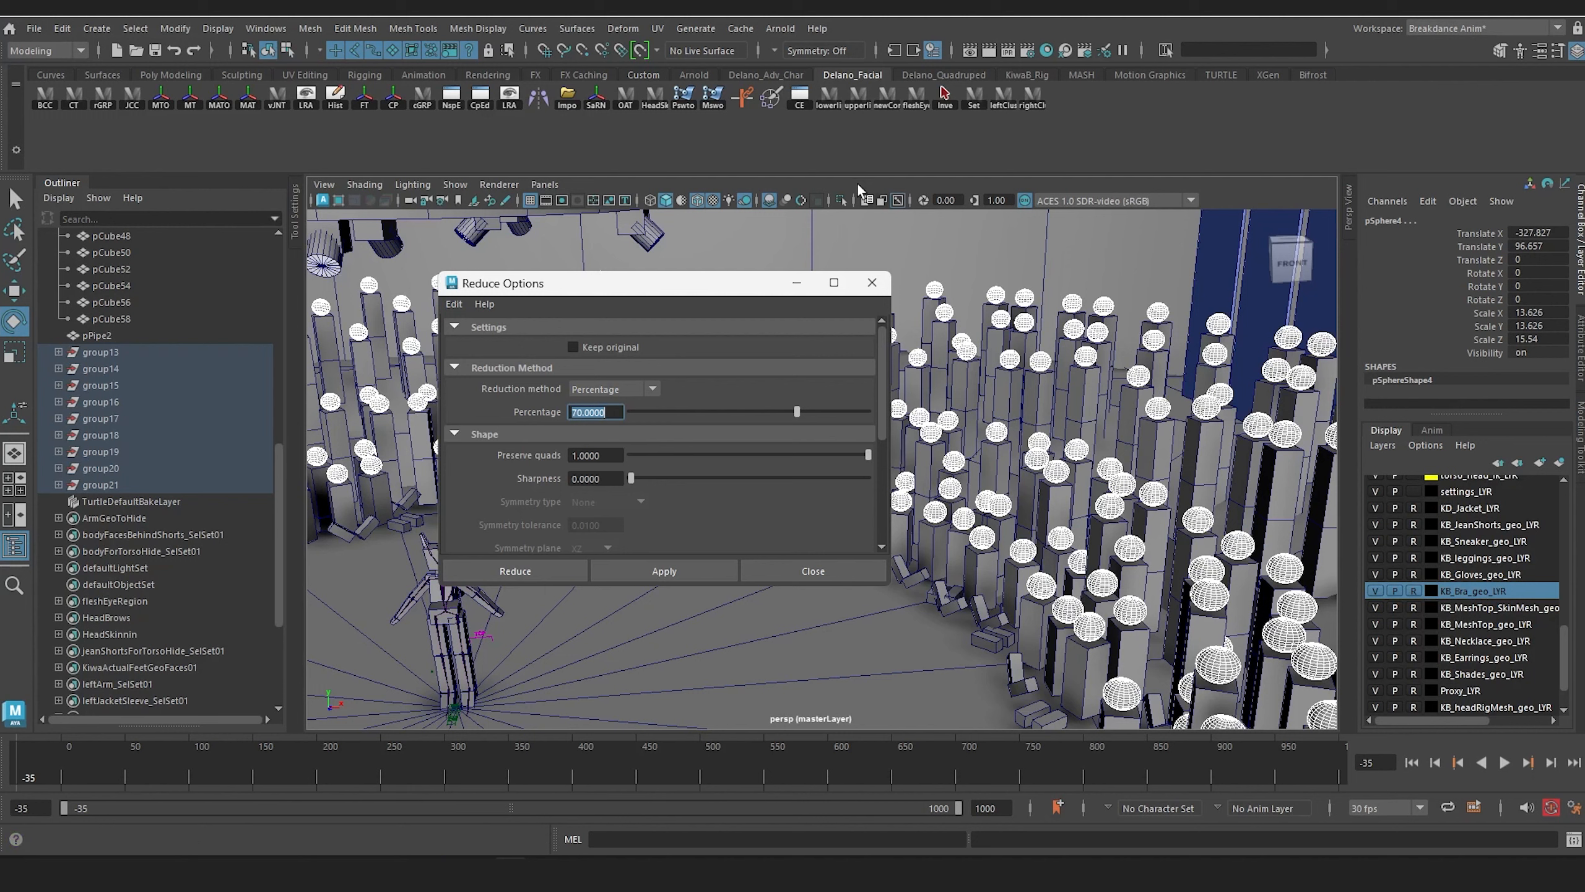
key("ctrl+s")
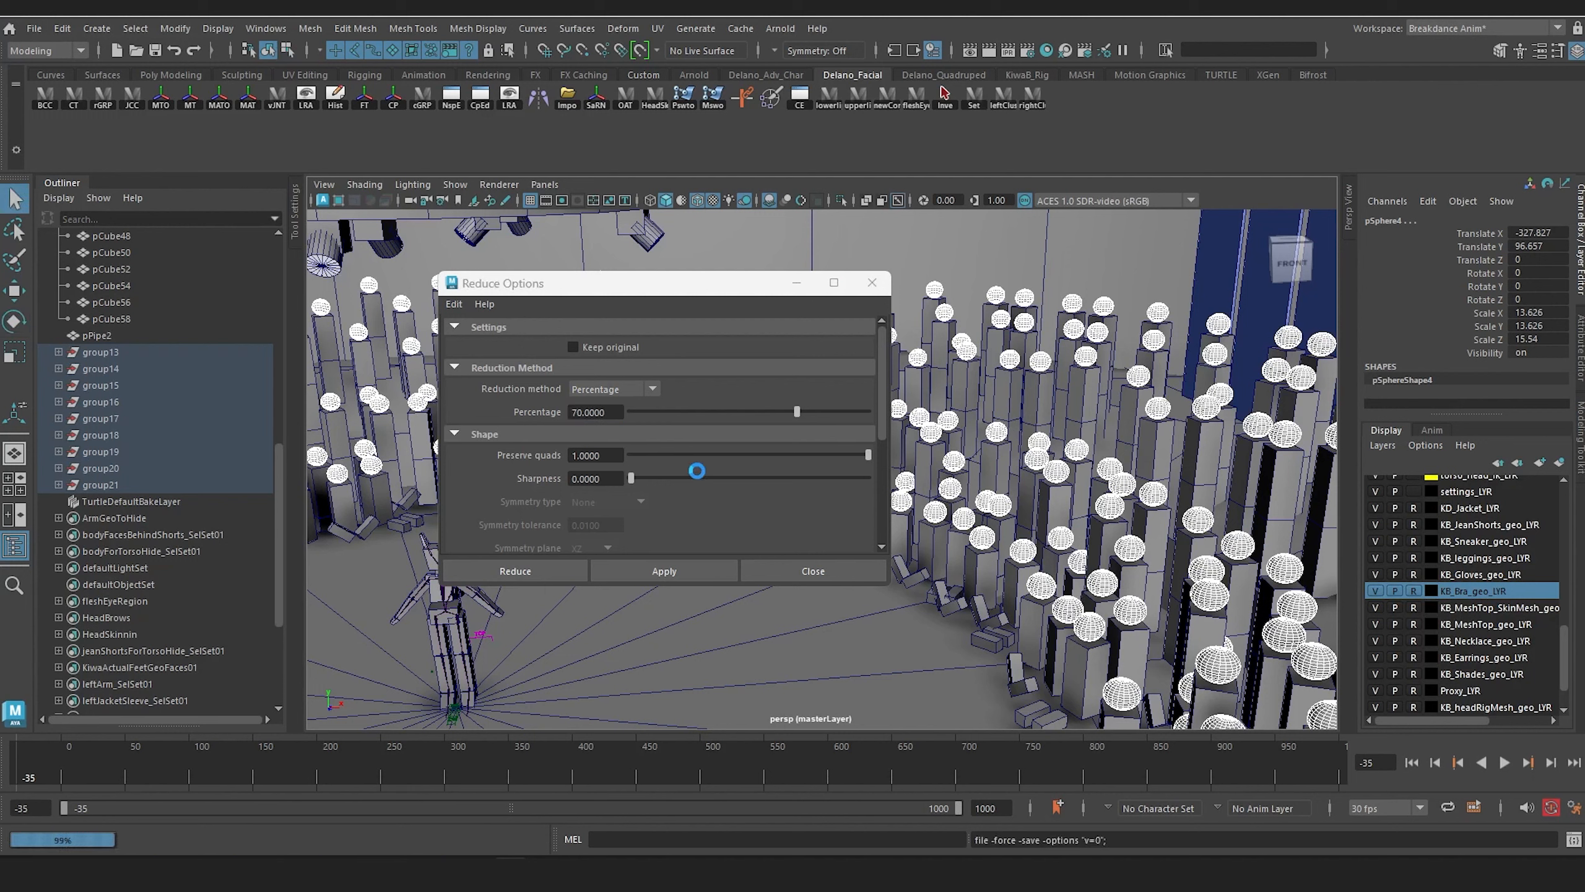
left_click(660, 573)
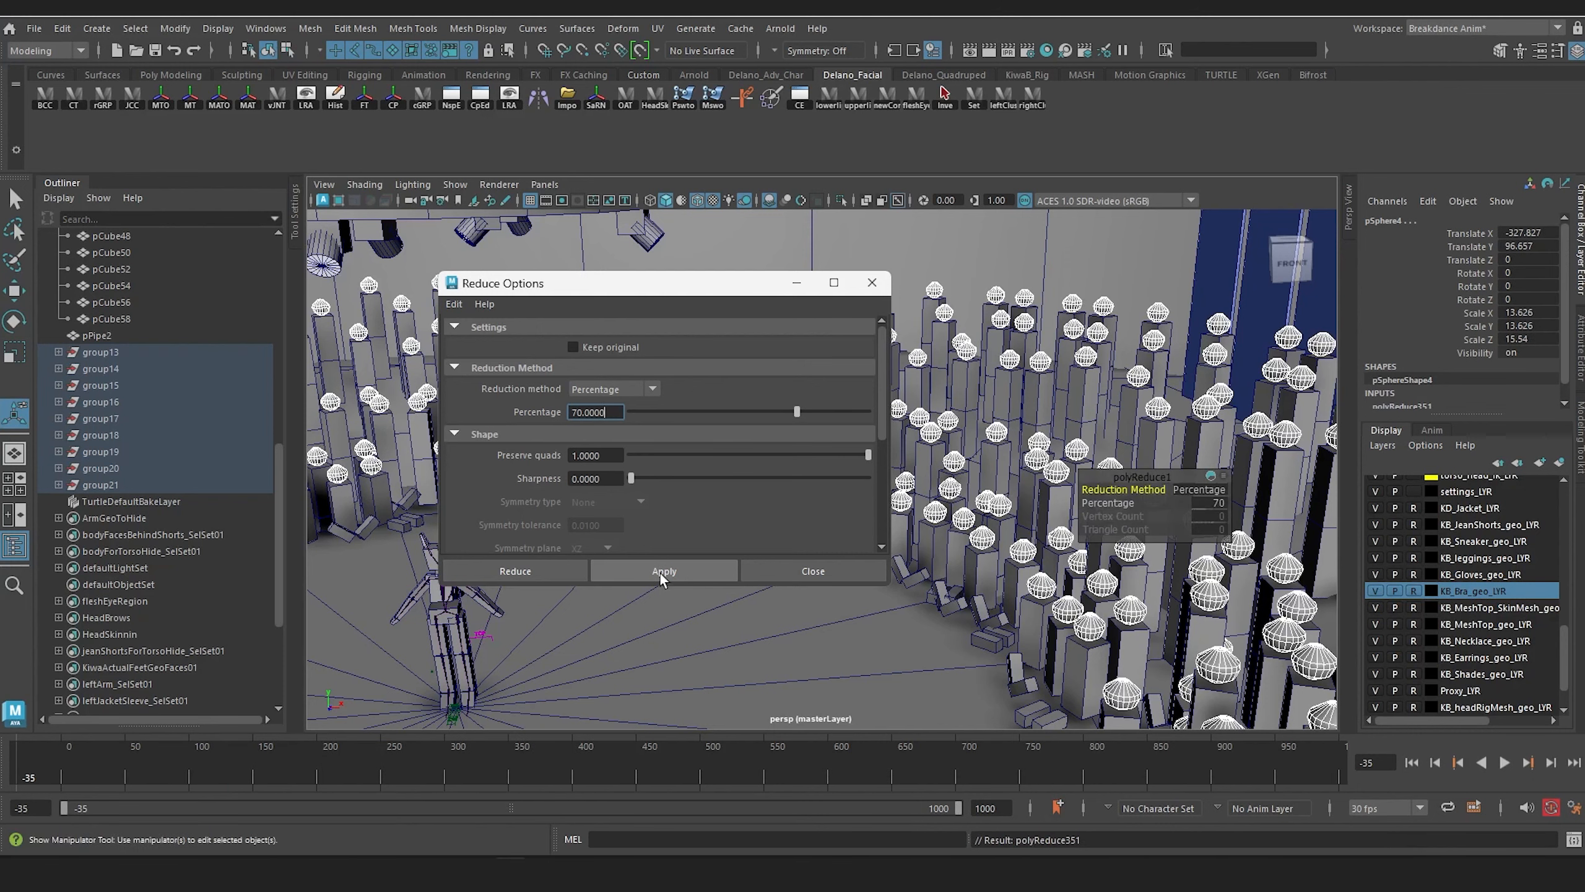
middle_click_drag(1036, 540, 911, 468, "alt")
left_click_drag(981, 522, 1039, 529, "alt")
scroll(1061, 513, "up", 4)
scroll(952, 567, "down", 8)
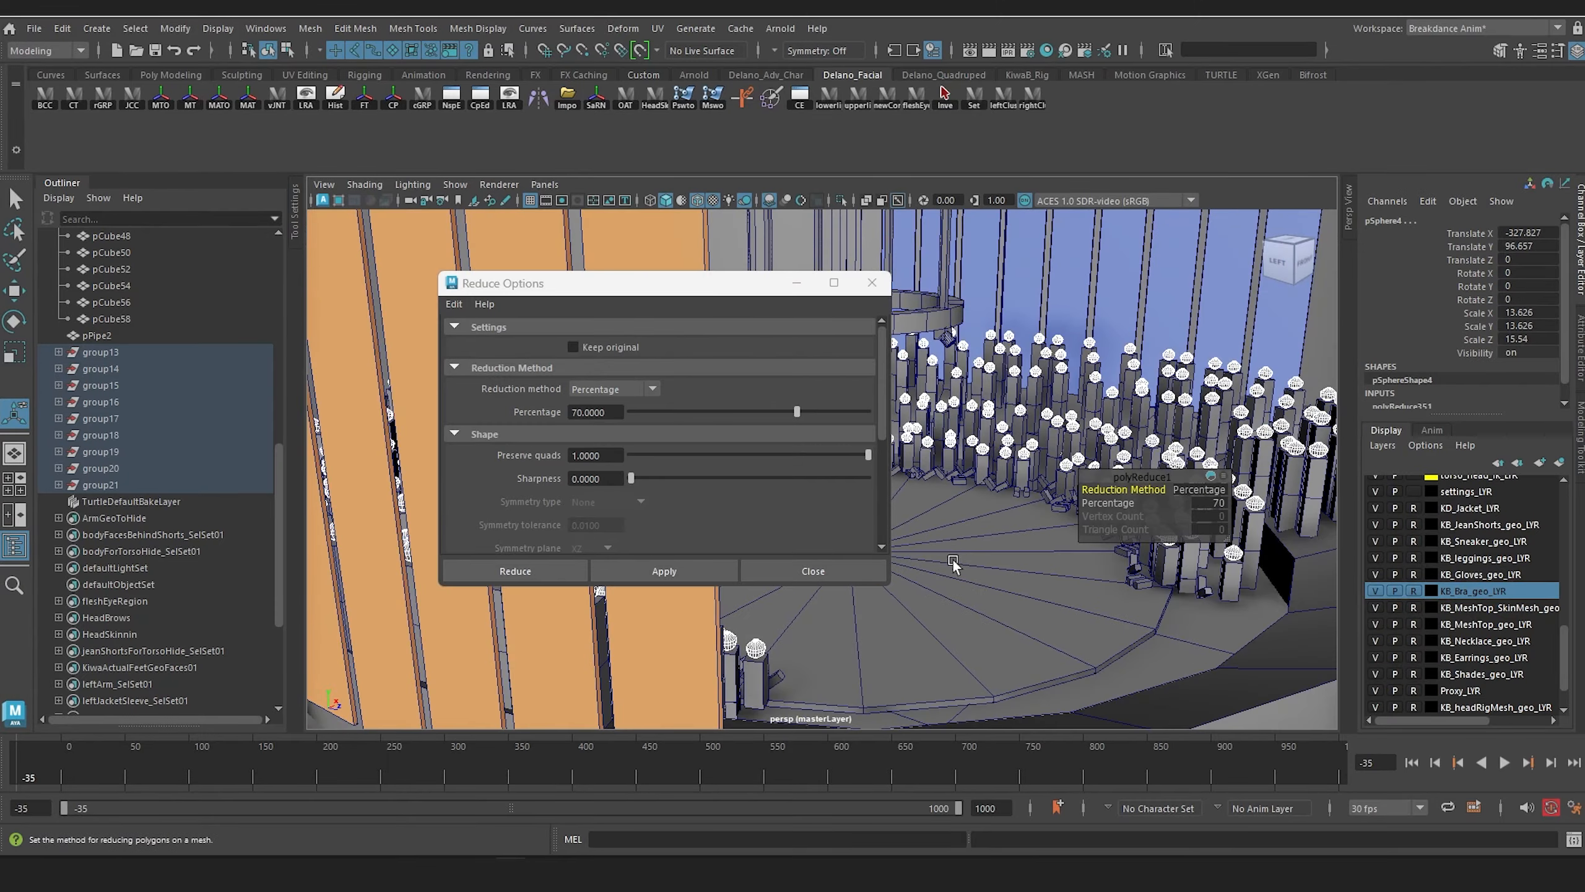
left_click_drag(952, 567, 1056, 627, "alt")
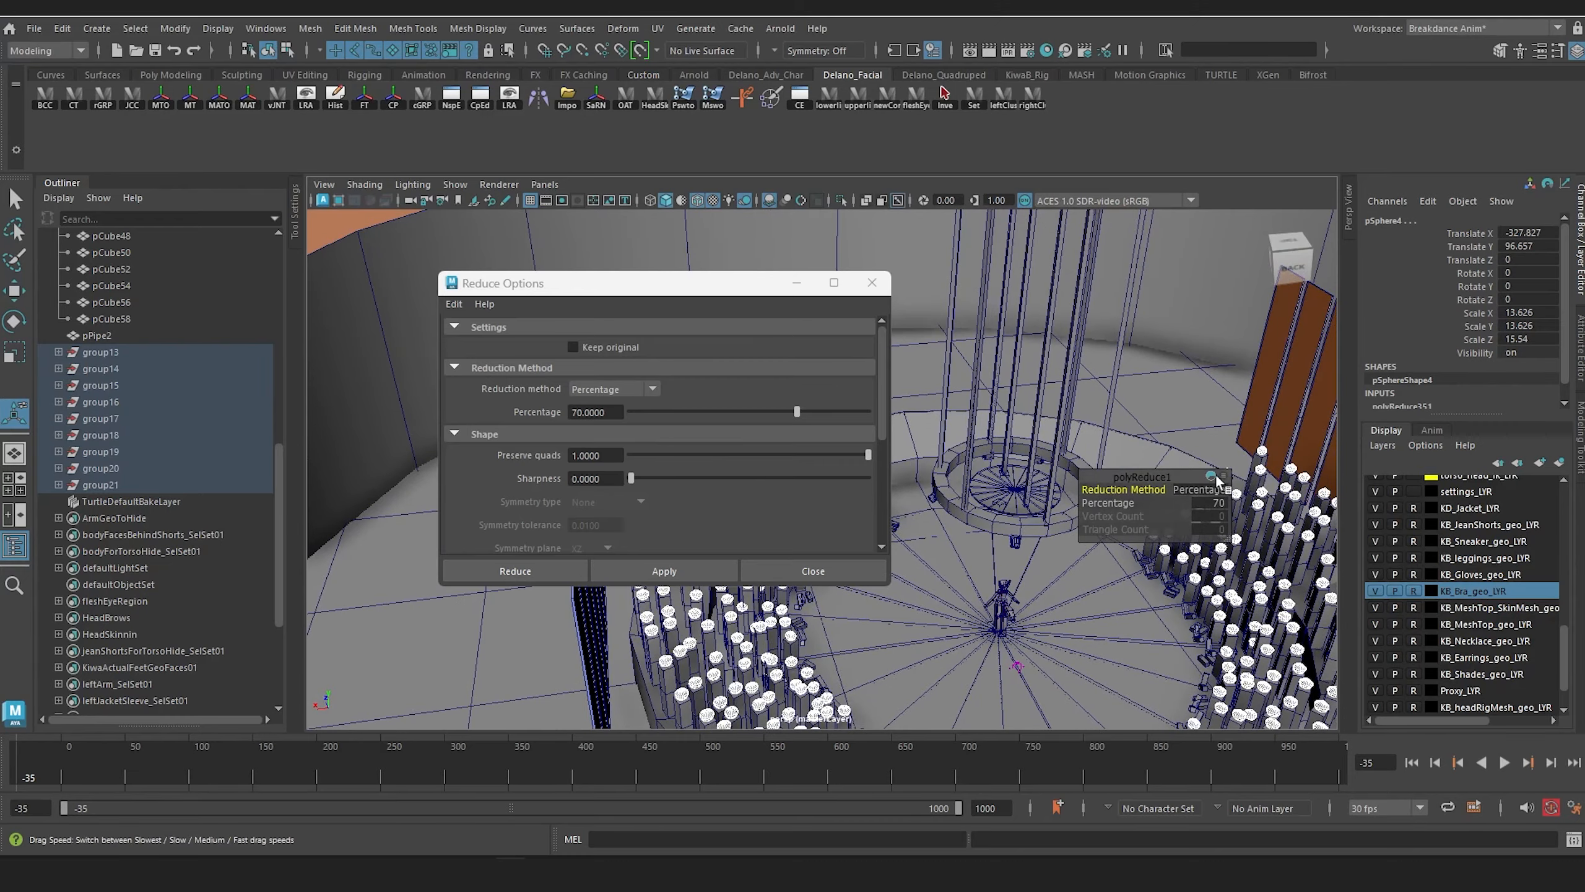
left_click_drag(1173, 482, 1507, 342)
left_click(872, 283)
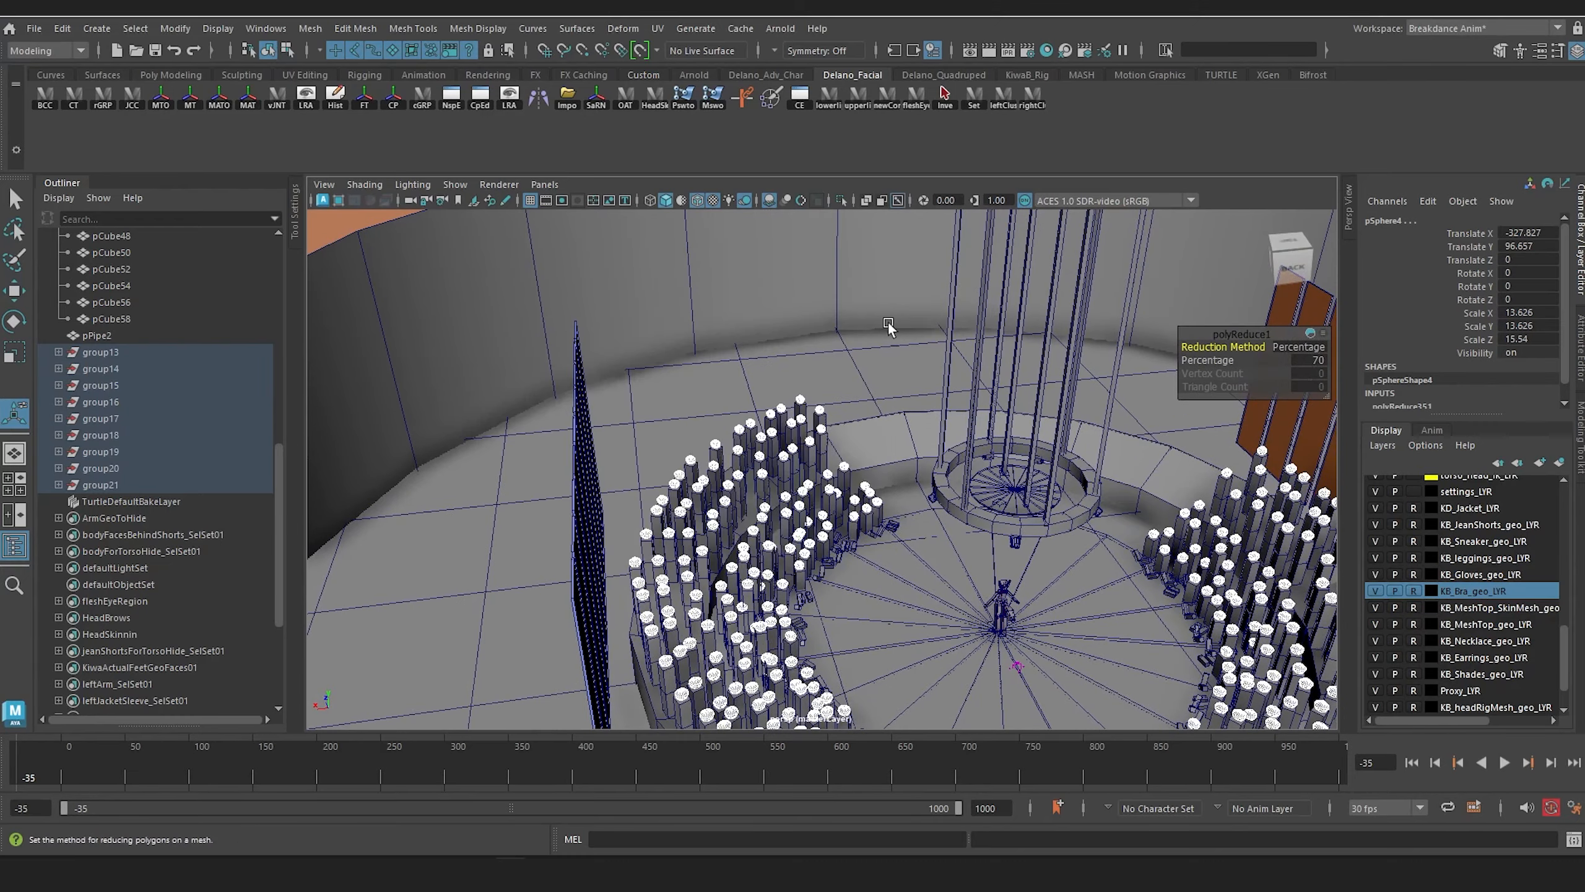
Step: Duplicate group19, group20 and group21 together and rotate the copies into the ring's empty stretch until the outermost one is at about -329.4 degrees in Y
left_click_drag(837, 420, 801, 382, "alt")
scroll(807, 403, "up", 5)
middle_click_drag(801, 382, 785, 271, "alt")
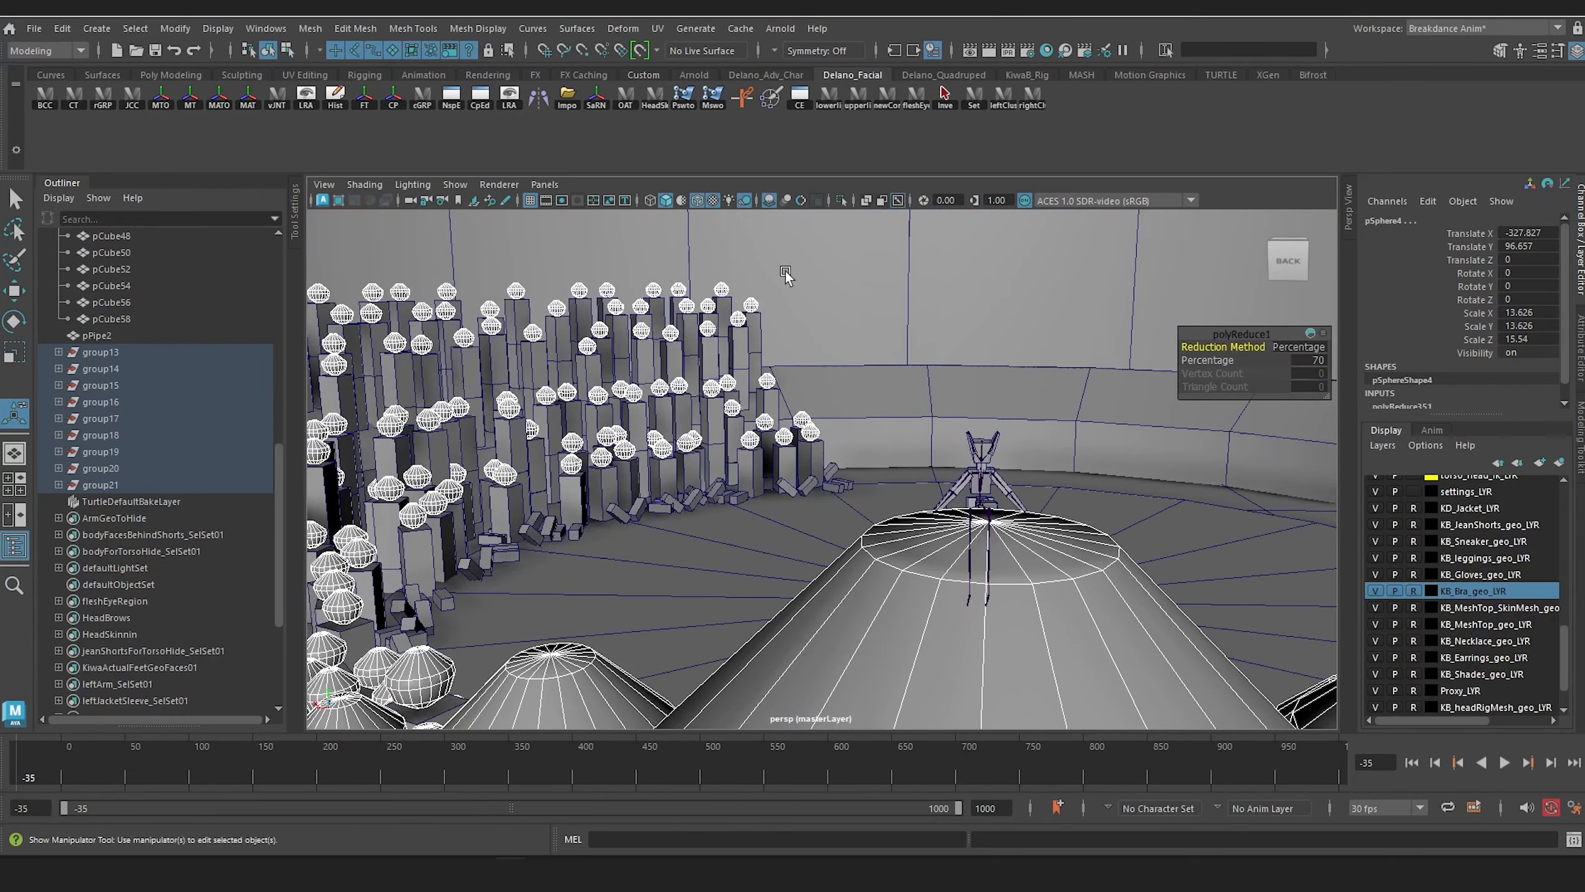
scroll(785, 271, "up", 2)
left_click_drag(785, 271, 775, 353, "alt")
left_click_drag(804, 406, 798, 399, "alt")
left_click_drag(644, 417, 734, 365, "alt")
scroll(782, 400, "down", 3)
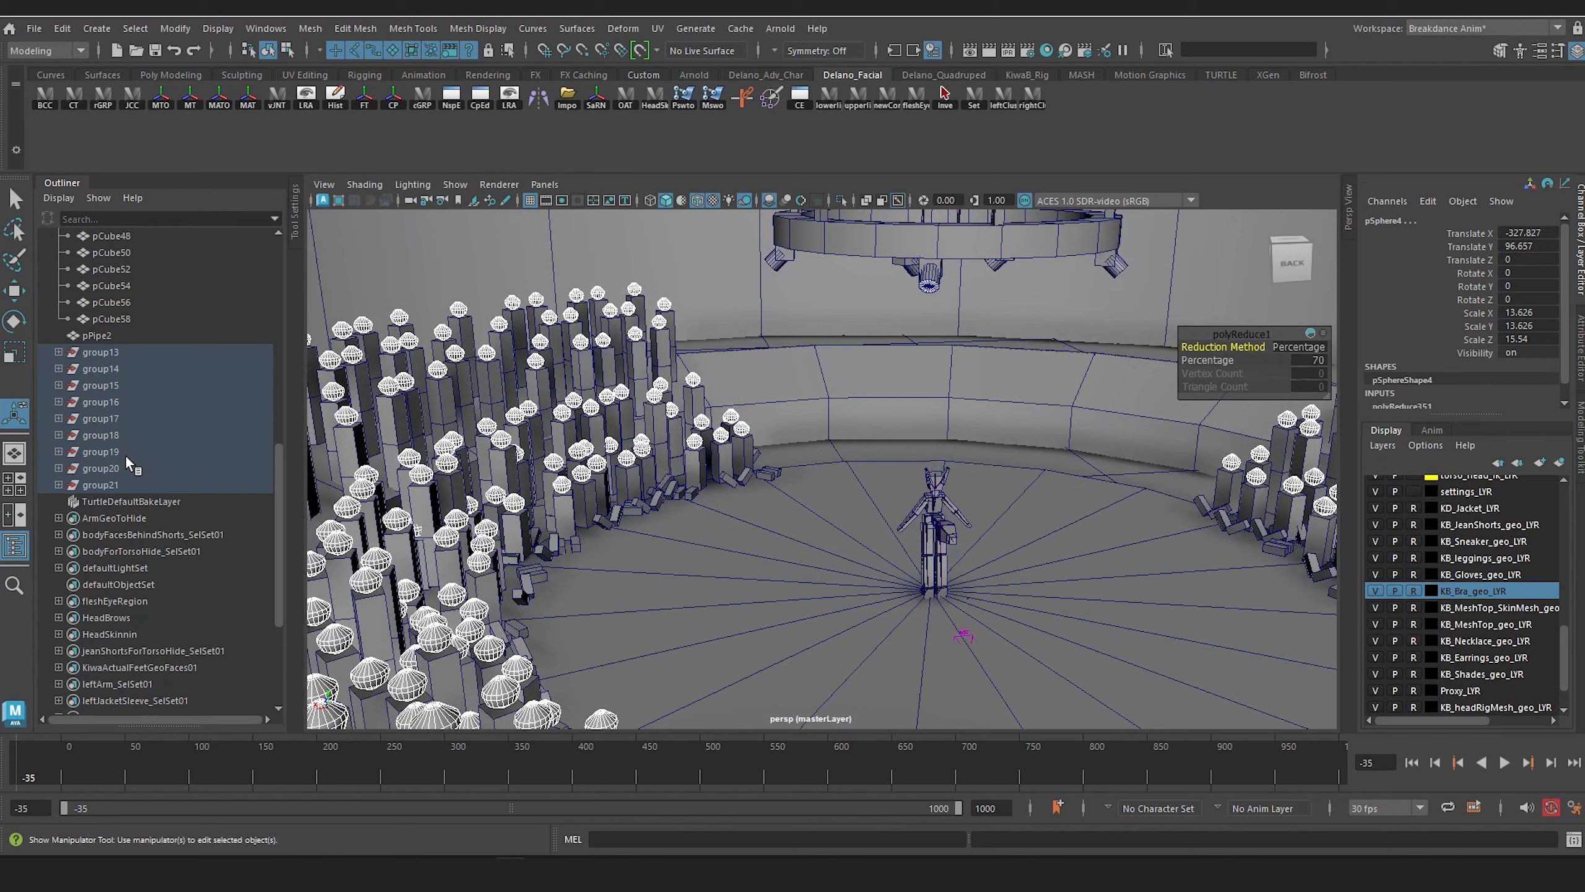
left_click(125, 451)
left_click(124, 485, "shift")
middle_click_drag(782, 397, 734, 396, "alt")
left_click_drag(734, 397, 724, 418, "alt")
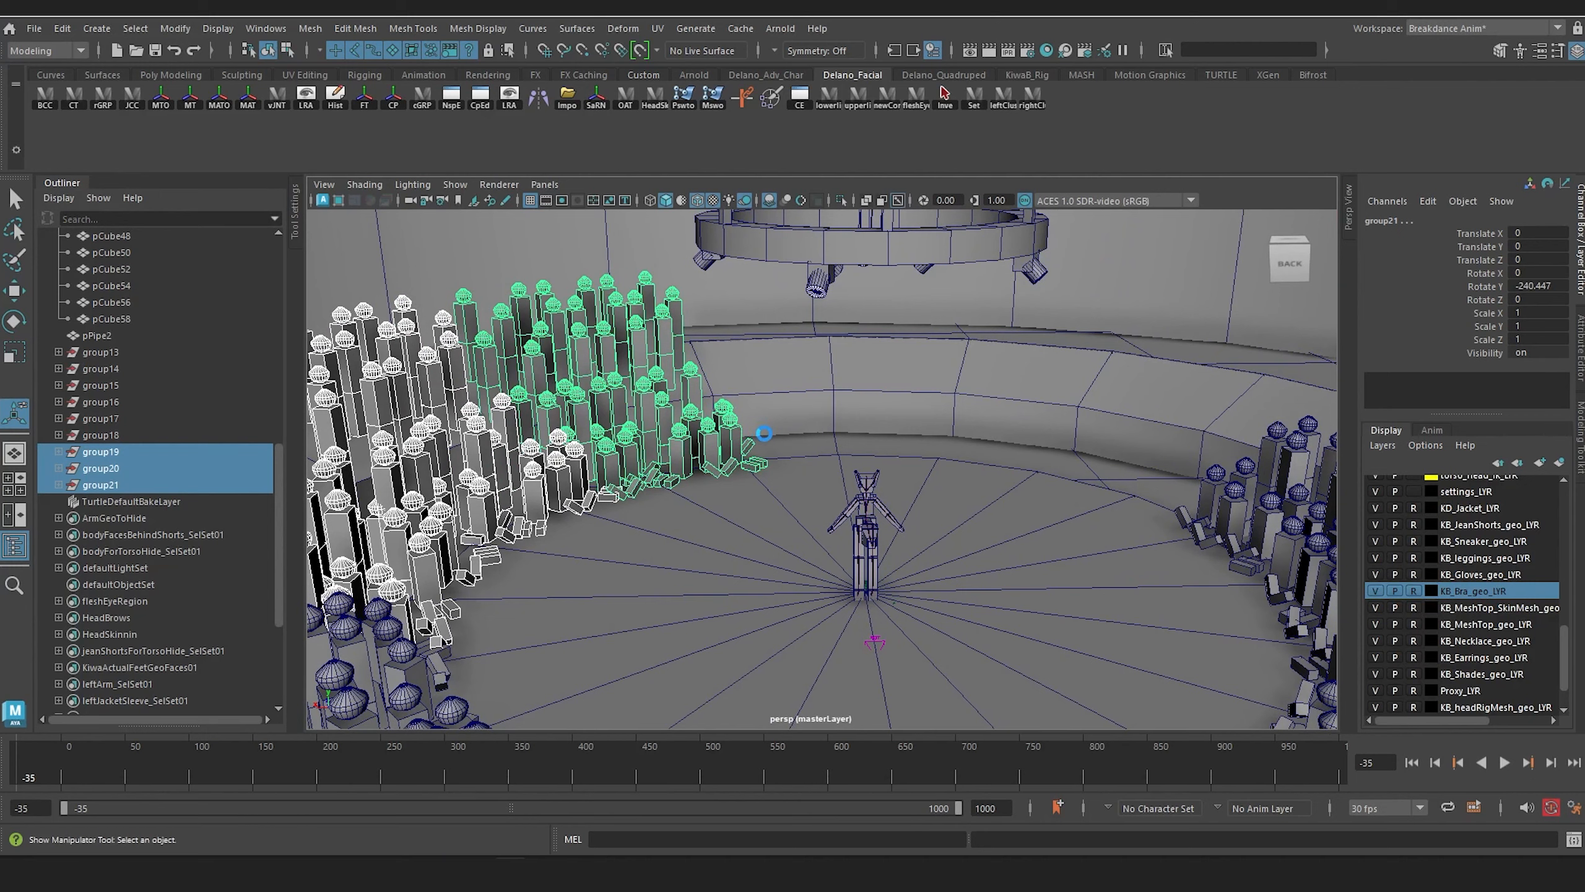
key("ctrl+d")
key("e")
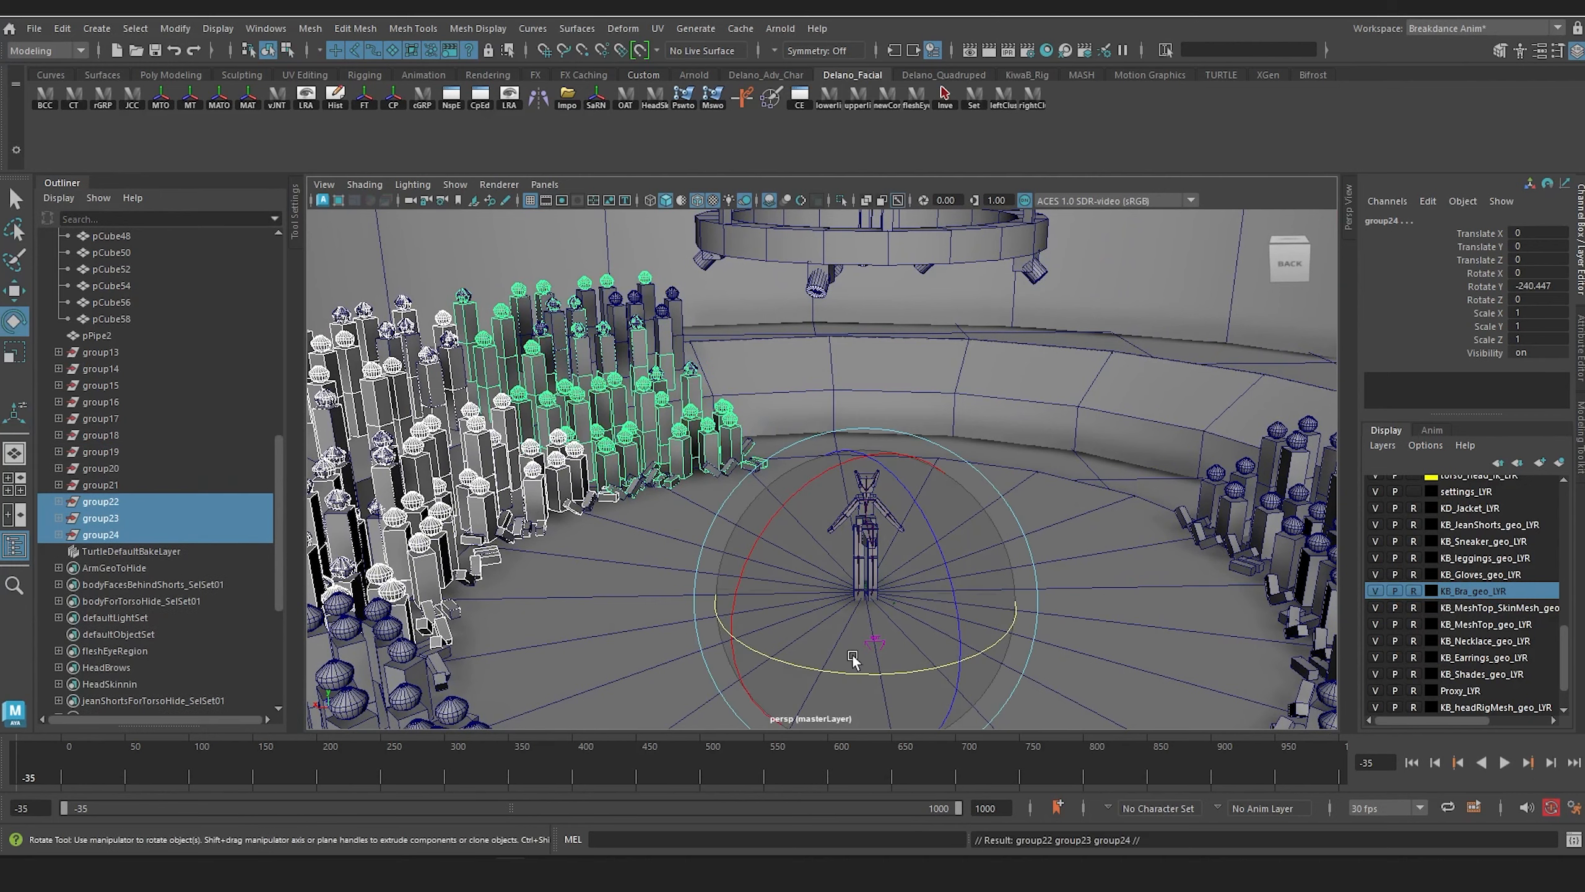
mouse_move(841, 674)
left_mouse_down()
mouse_move(657, 617)
mouse_move(871, 676)
mouse_move(845, 672)
left_mouse_up()
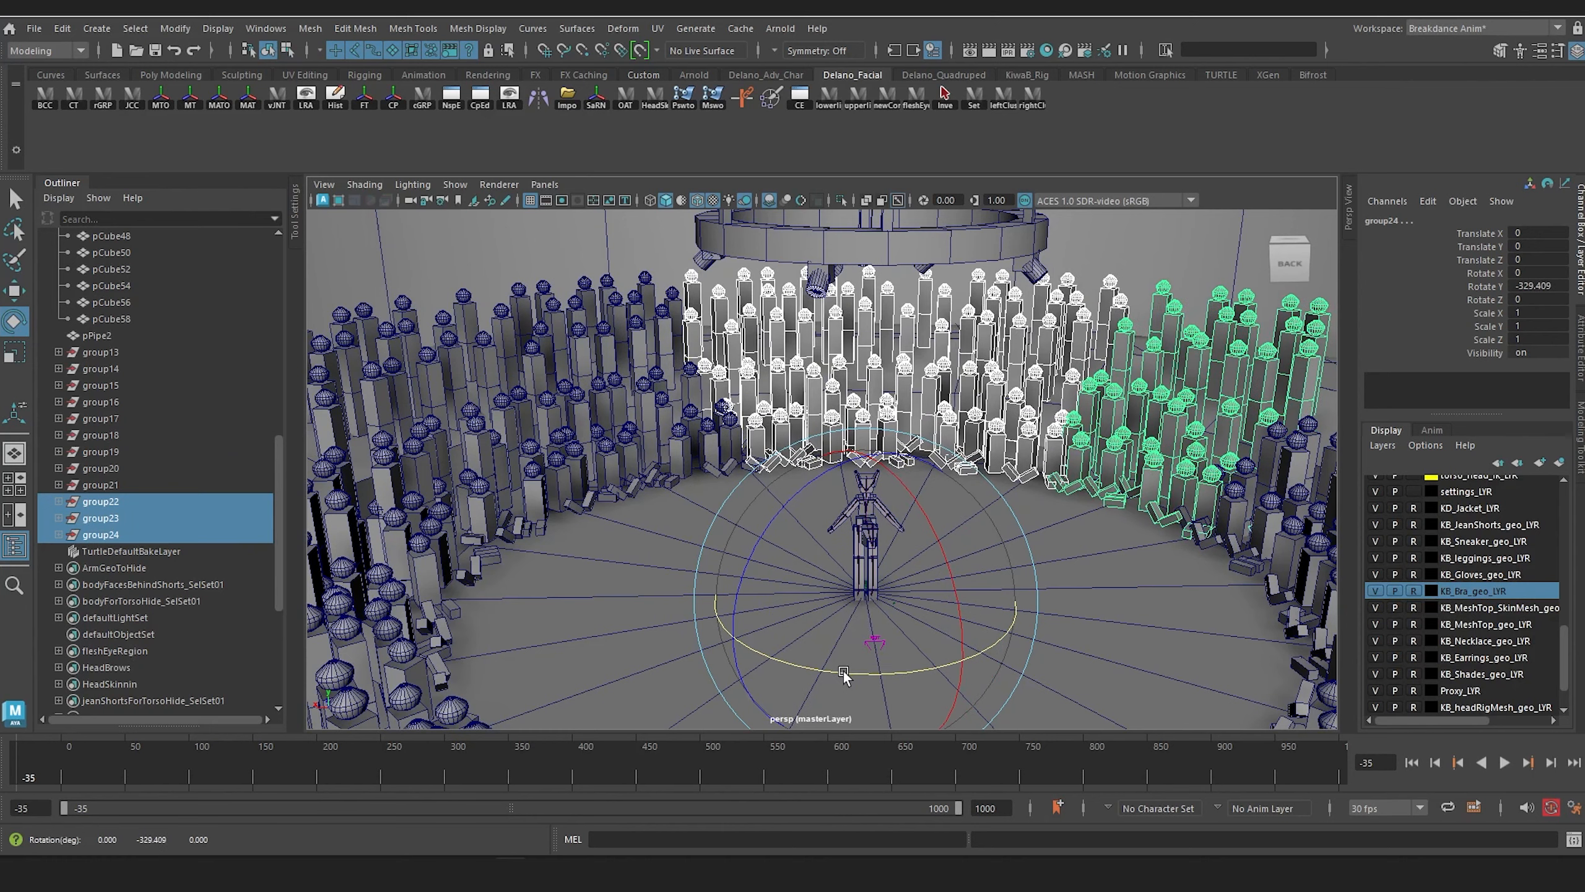
Step: Examine the completed spectator ring from above and from the stage floor for gaps and overlaps between sections
scroll(1056, 509, "down", 4)
middle_click_drag(1042, 461, 1032, 407, "alt")
left_click_drag(1032, 409, 982, 413, "alt")
middle_click_drag(983, 413, 1257, 305, "alt")
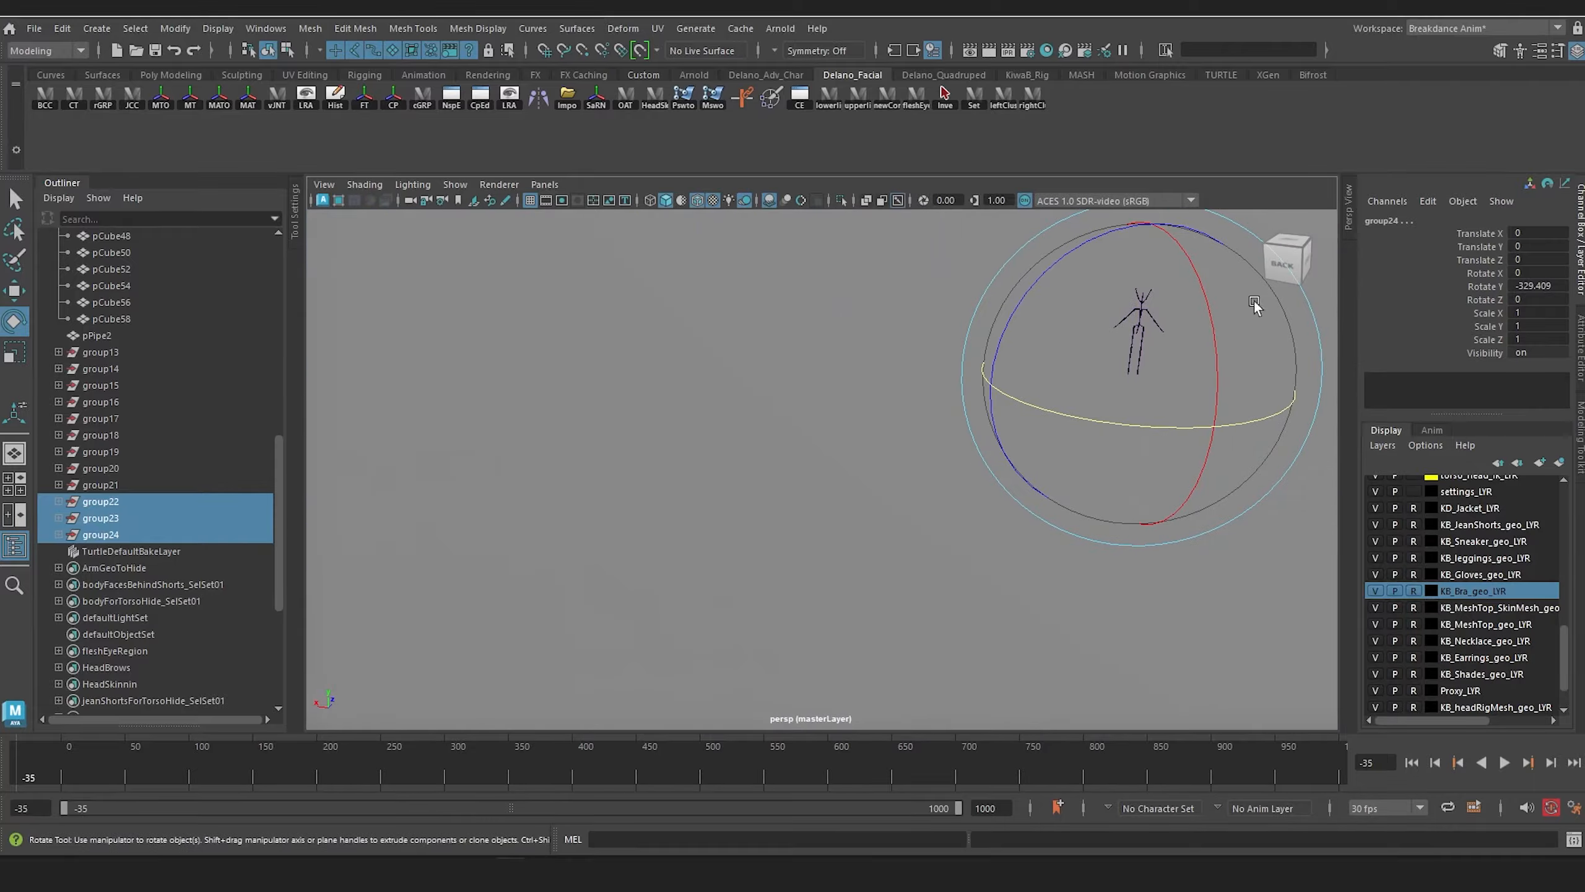
left_click_drag(631, 419, 689, 406, "alt")
middle_click_drag(690, 405, 718, 461, "alt")
left_click(396, 301)
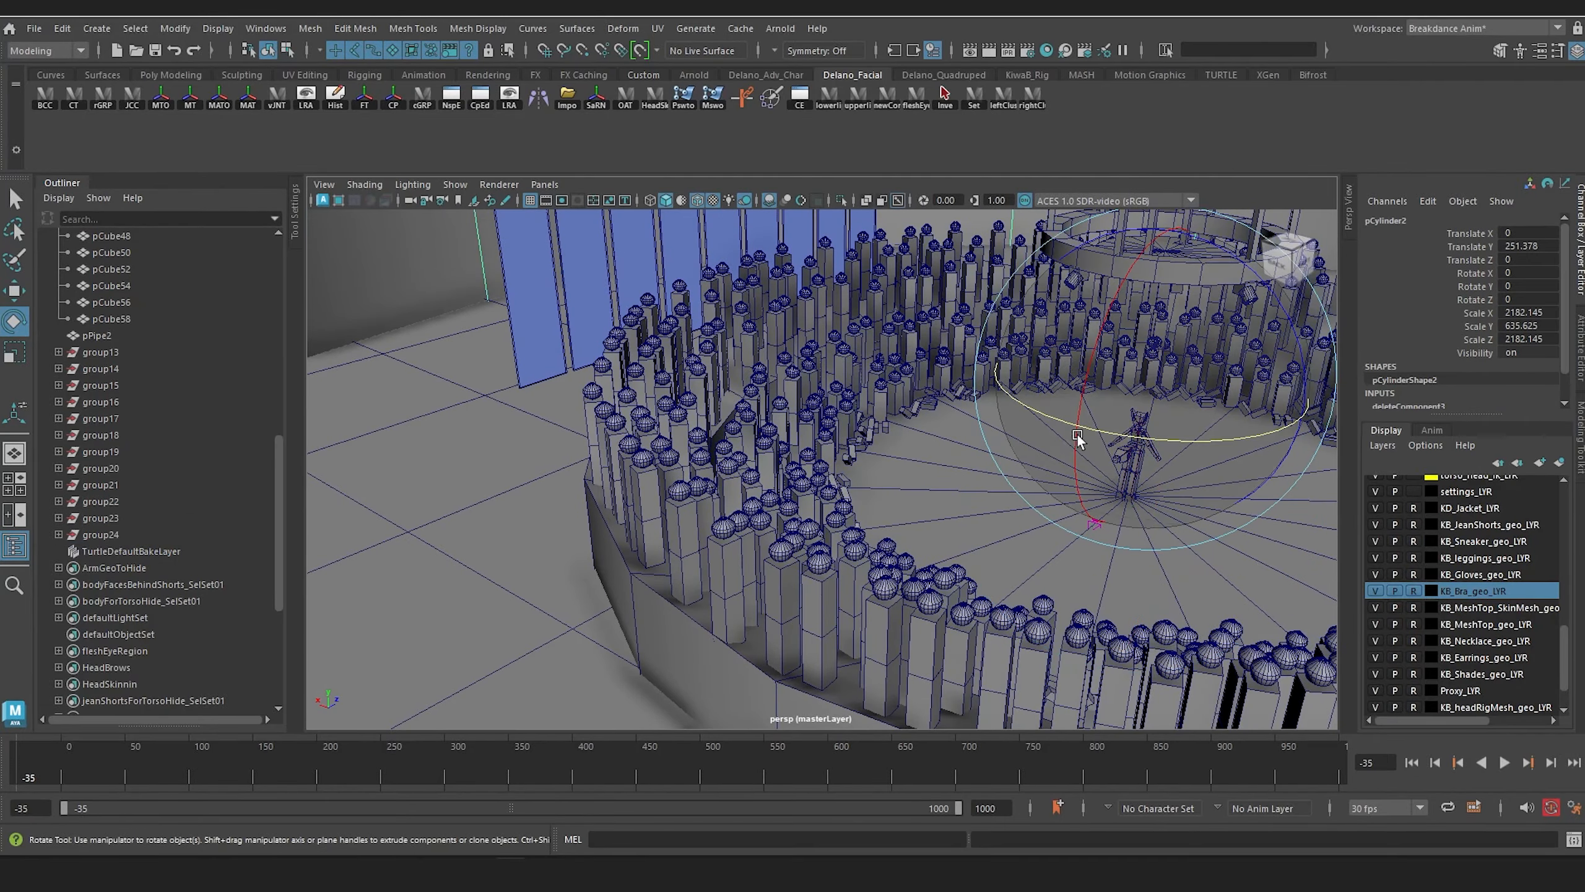
left_click(481, 532)
left_click_drag(1036, 440, 976, 470, "alt")
scroll(976, 470, "up", 4)
middle_click_drag(976, 471, 908, 520, "alt")
left_click_drag(908, 520, 854, 487, "alt")
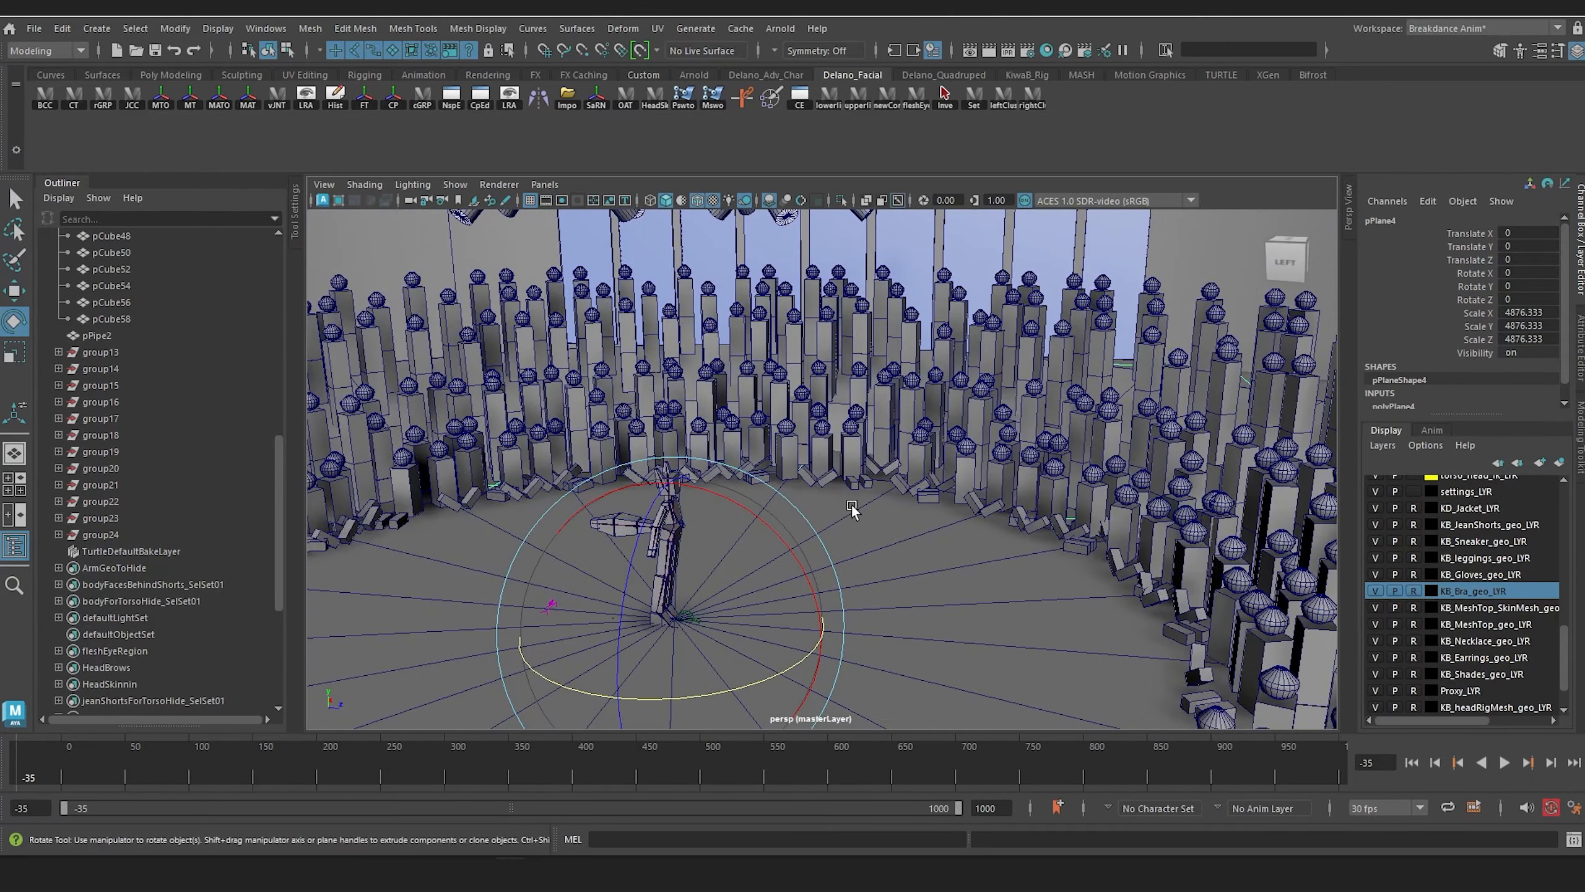
middle_click_drag(867, 479, 980, 453, "alt")
left_click_drag(980, 453, 855, 468, "alt")
scroll(839, 467, "up", 4)
middle_click_drag(624, 465, 785, 415, "alt")
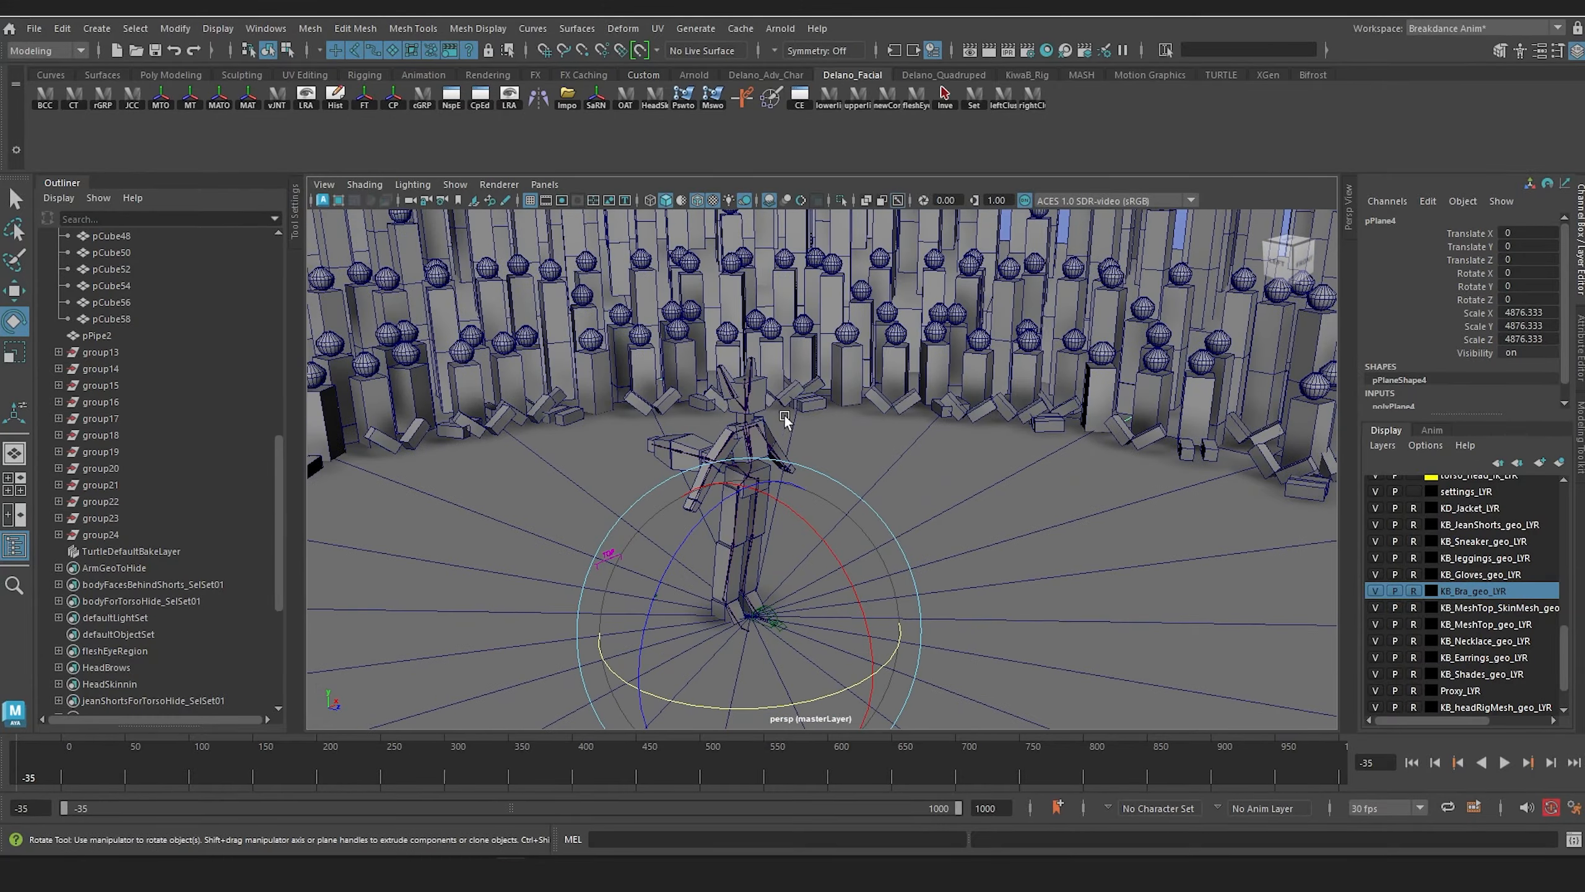
Step: Frame the mannequin's head and examine how the crowd, banners and truss read behind the figure from several angles
left_click(742, 407)
key("f")
left_click_drag(742, 408, 1054, 521, "alt")
scroll(945, 538, "down", 5)
left_click_drag(873, 500, 705, 297, "alt")
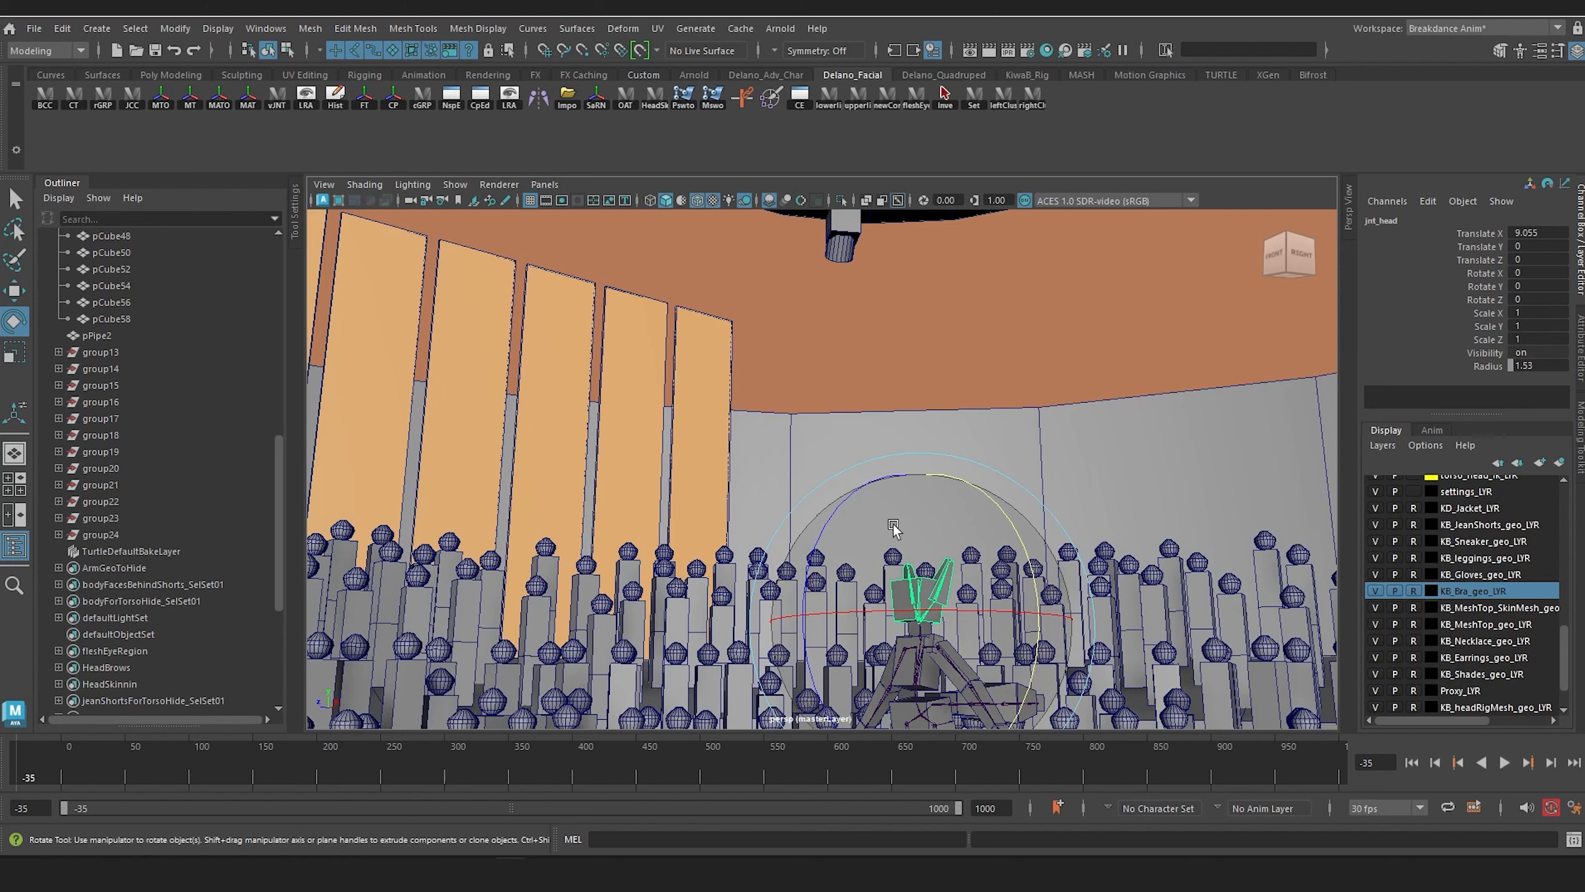
left_click_drag(1013, 407, 811, 494, "alt")
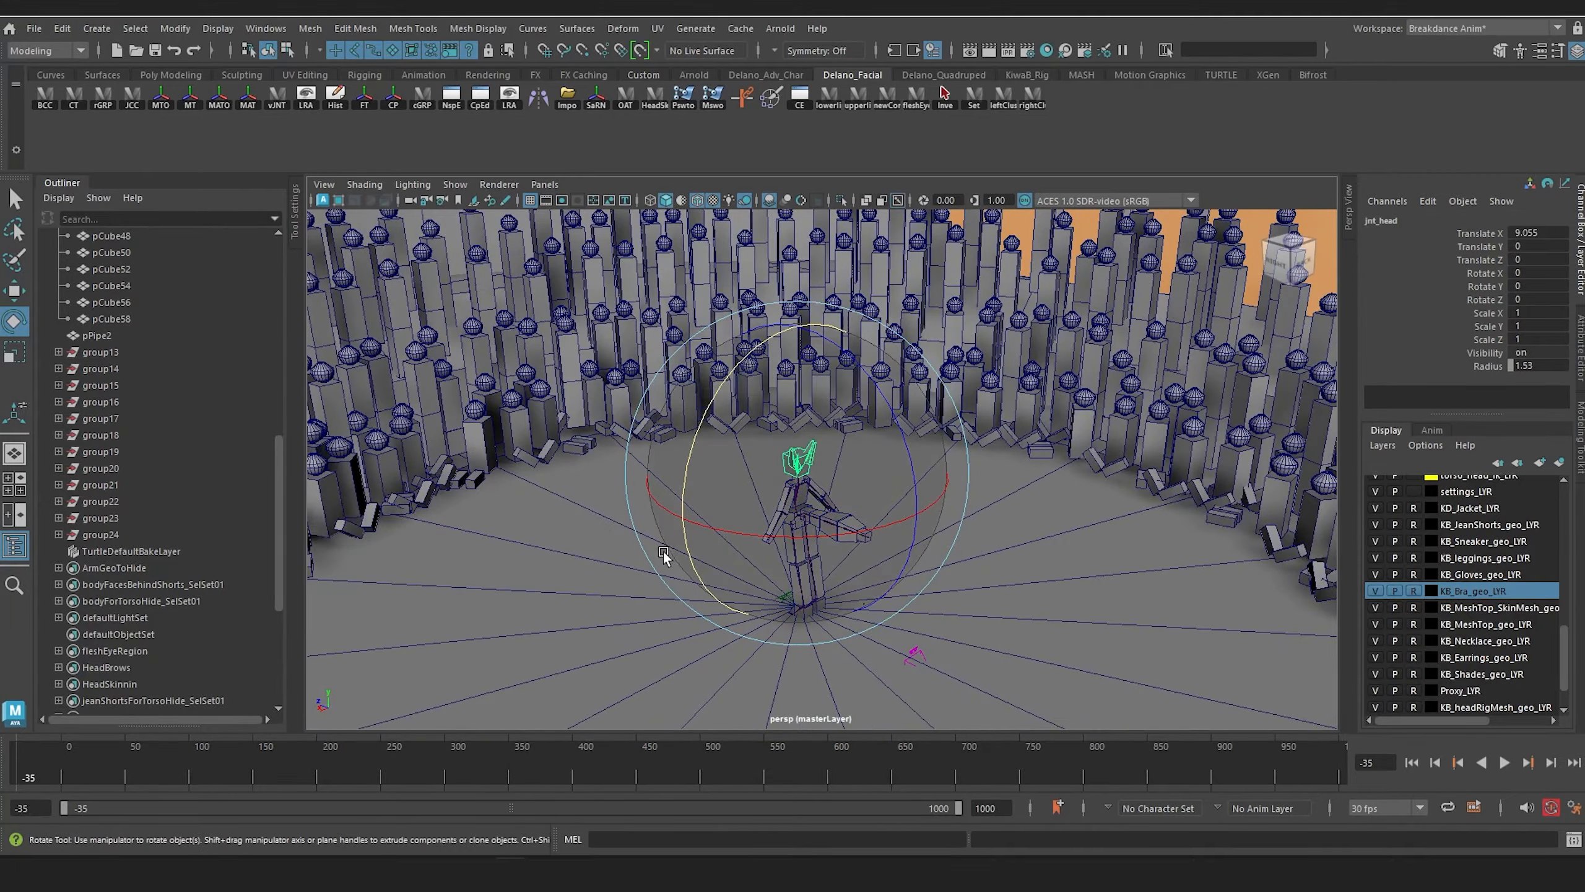
left_click_drag(664, 551, 820, 624, "alt")
left_click(840, 615)
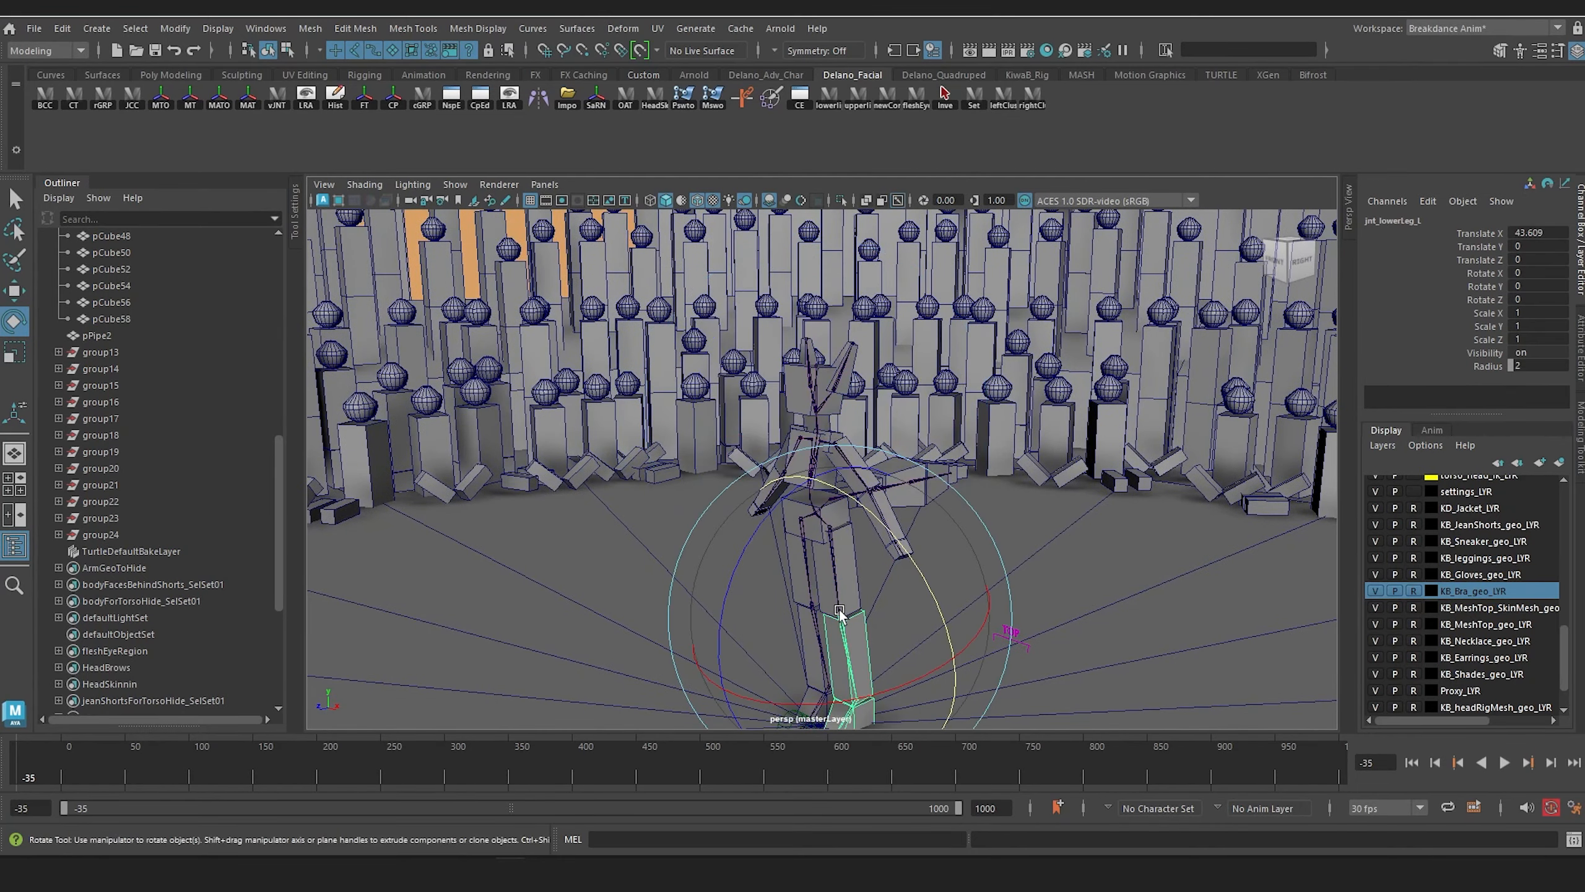
middle_click_drag(816, 426, 809, 392, "alt")
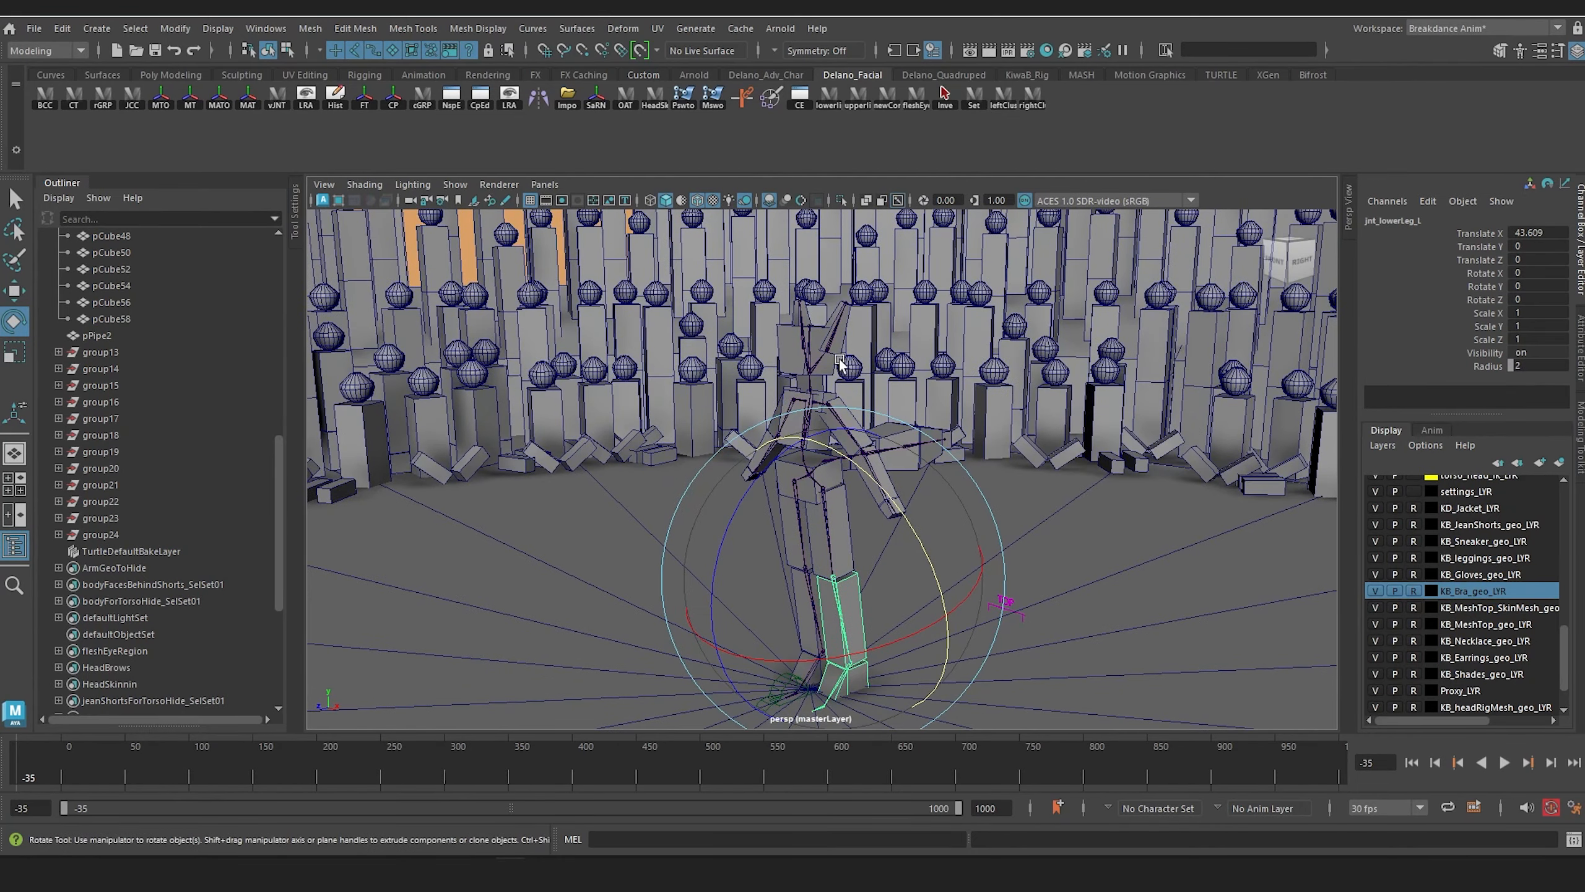
middle_click_drag(826, 480, 820, 403, "alt")
Step: Collapse group11 and group12 in the scene hierarchy and reorder pPipe2 above group11
scroll(100, 451, "up", 10)
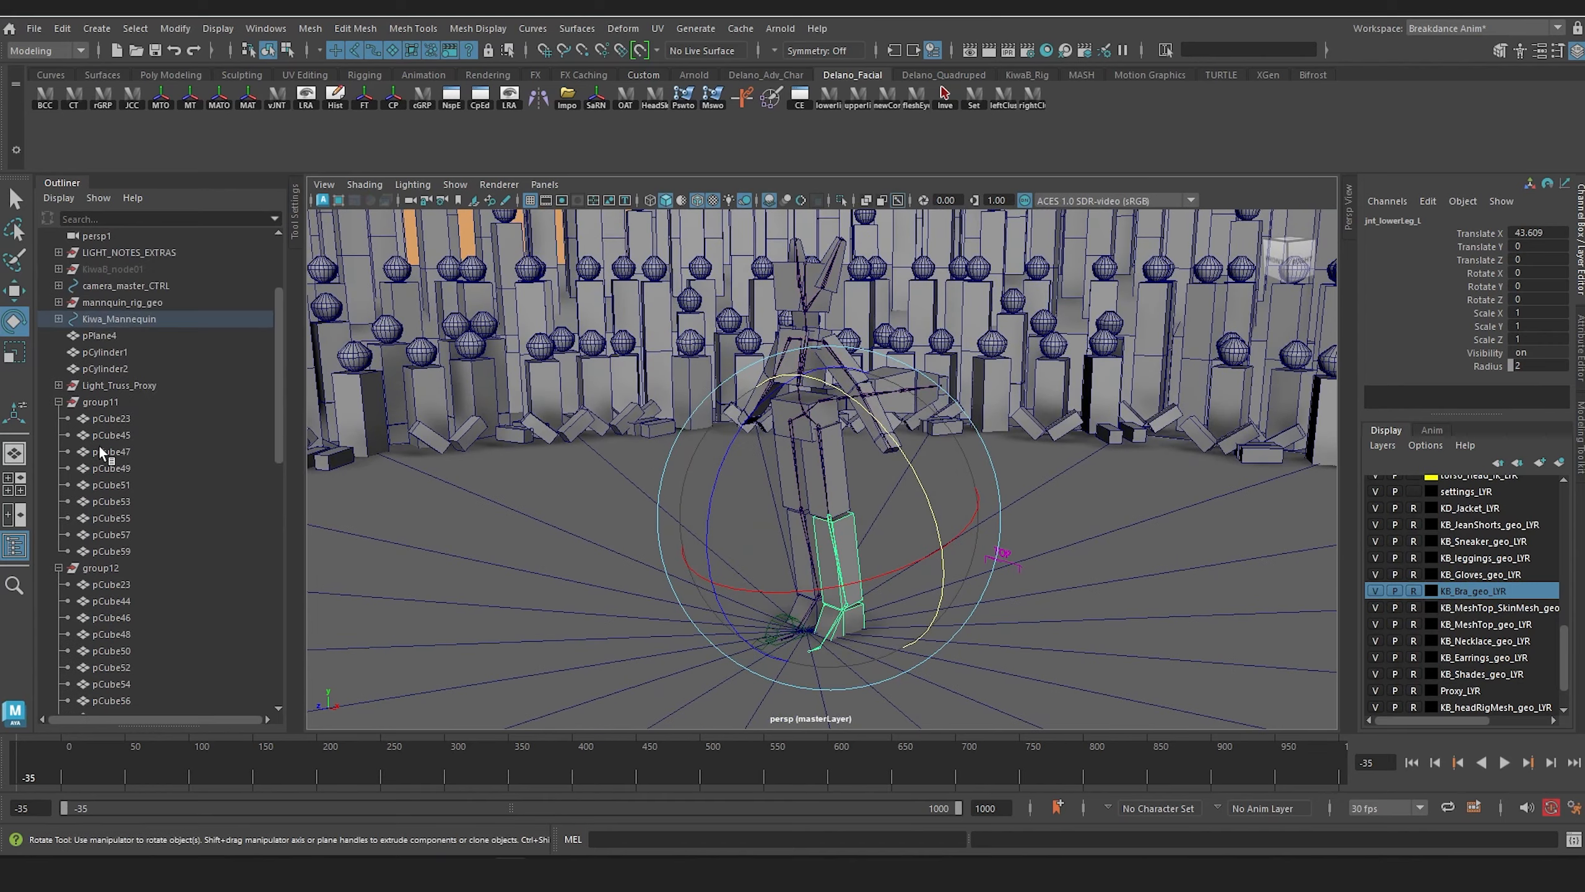
left_click(114, 419)
middle_click_drag(816, 537, 811, 494, "alt")
left_click_drag(811, 510, 783, 508, "alt")
left_click_drag(552, 426, 587, 419, "alt")
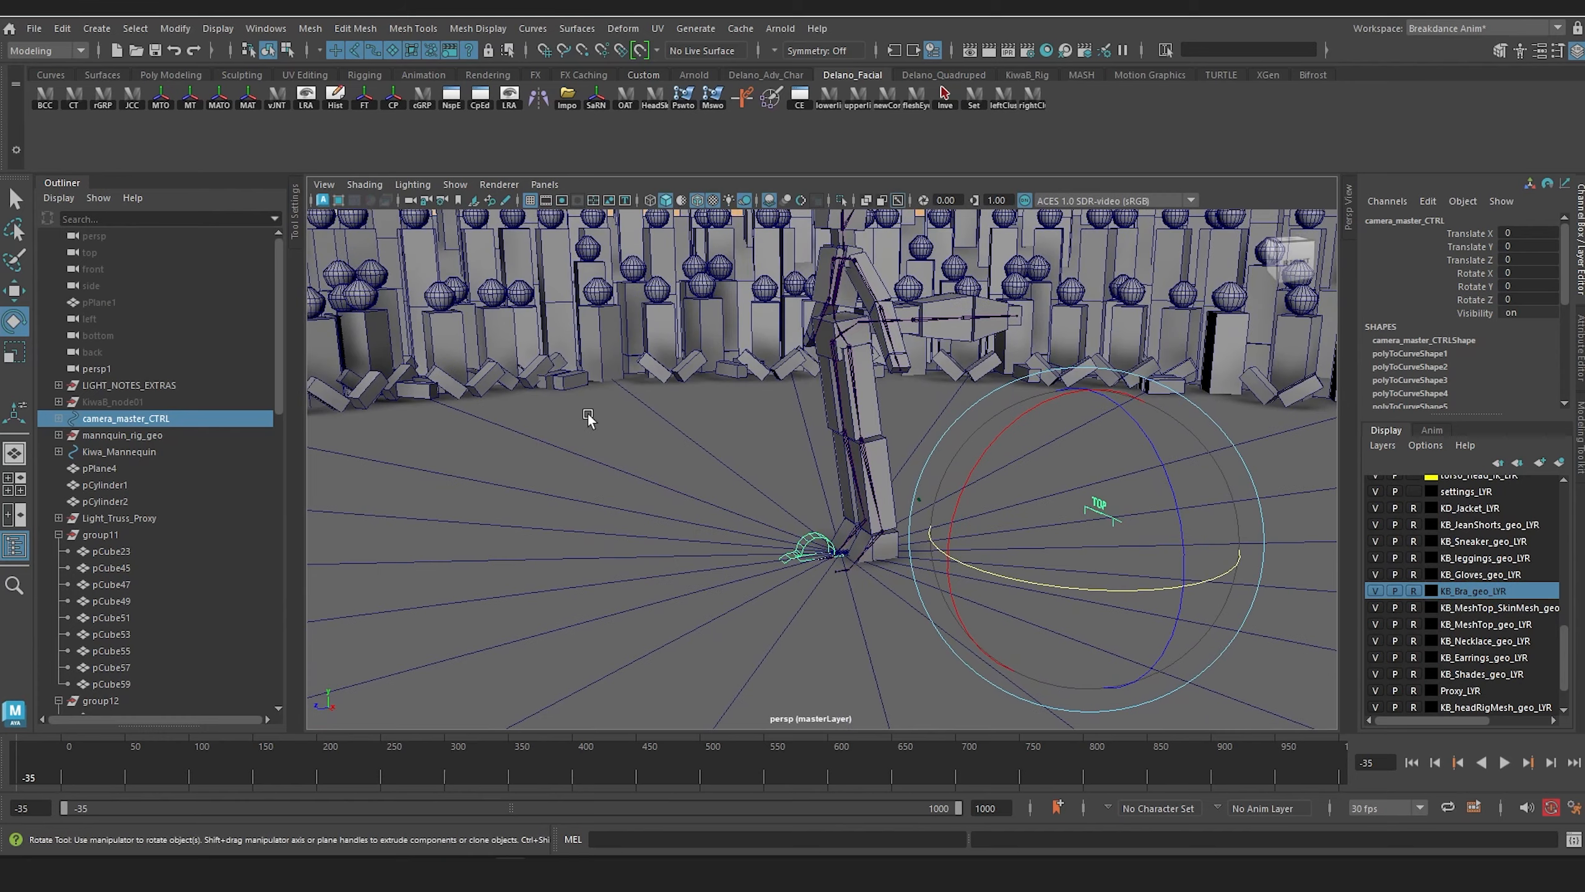
left_click(58, 535)
scroll(97, 582, "down", 3)
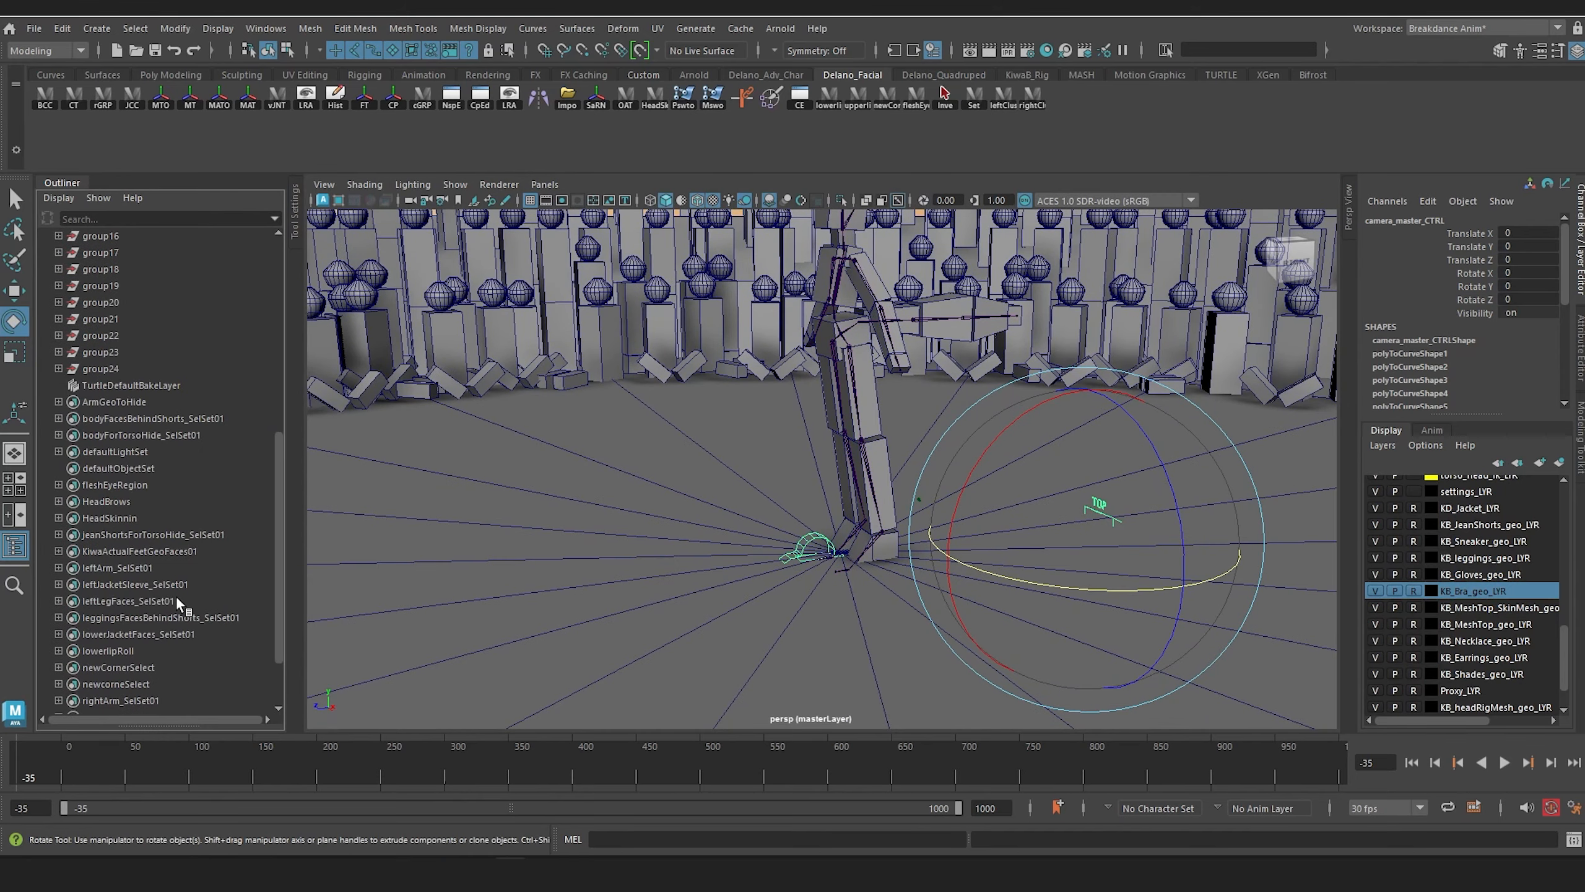
left_click(130, 437)
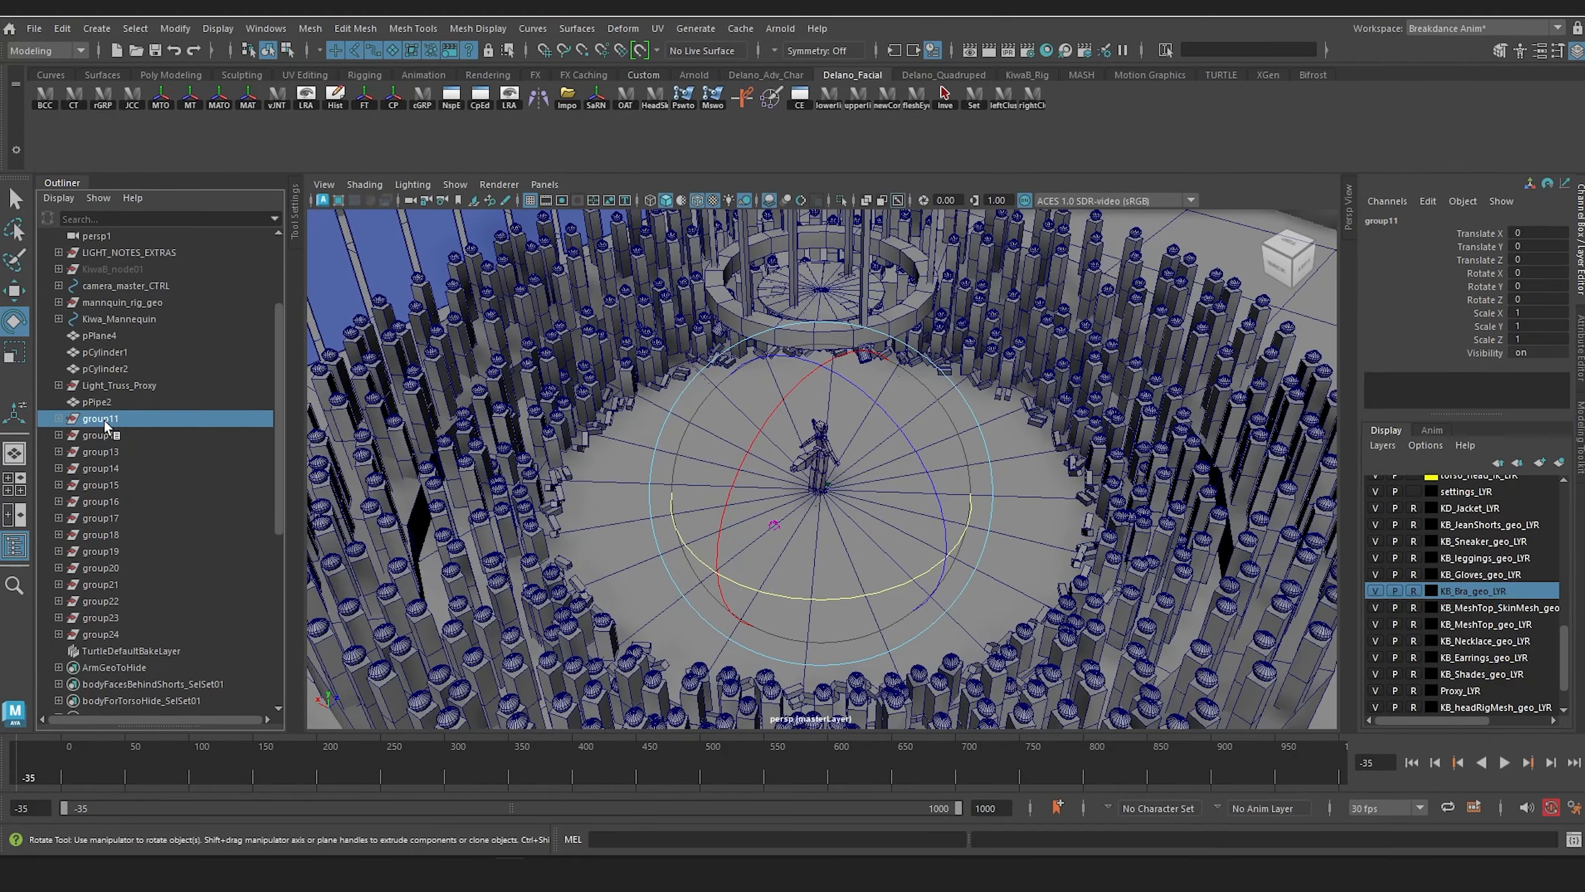
Step: Rename group11, the row of tall hanging panels, as sL_hanging_banners
double_click(105, 420)
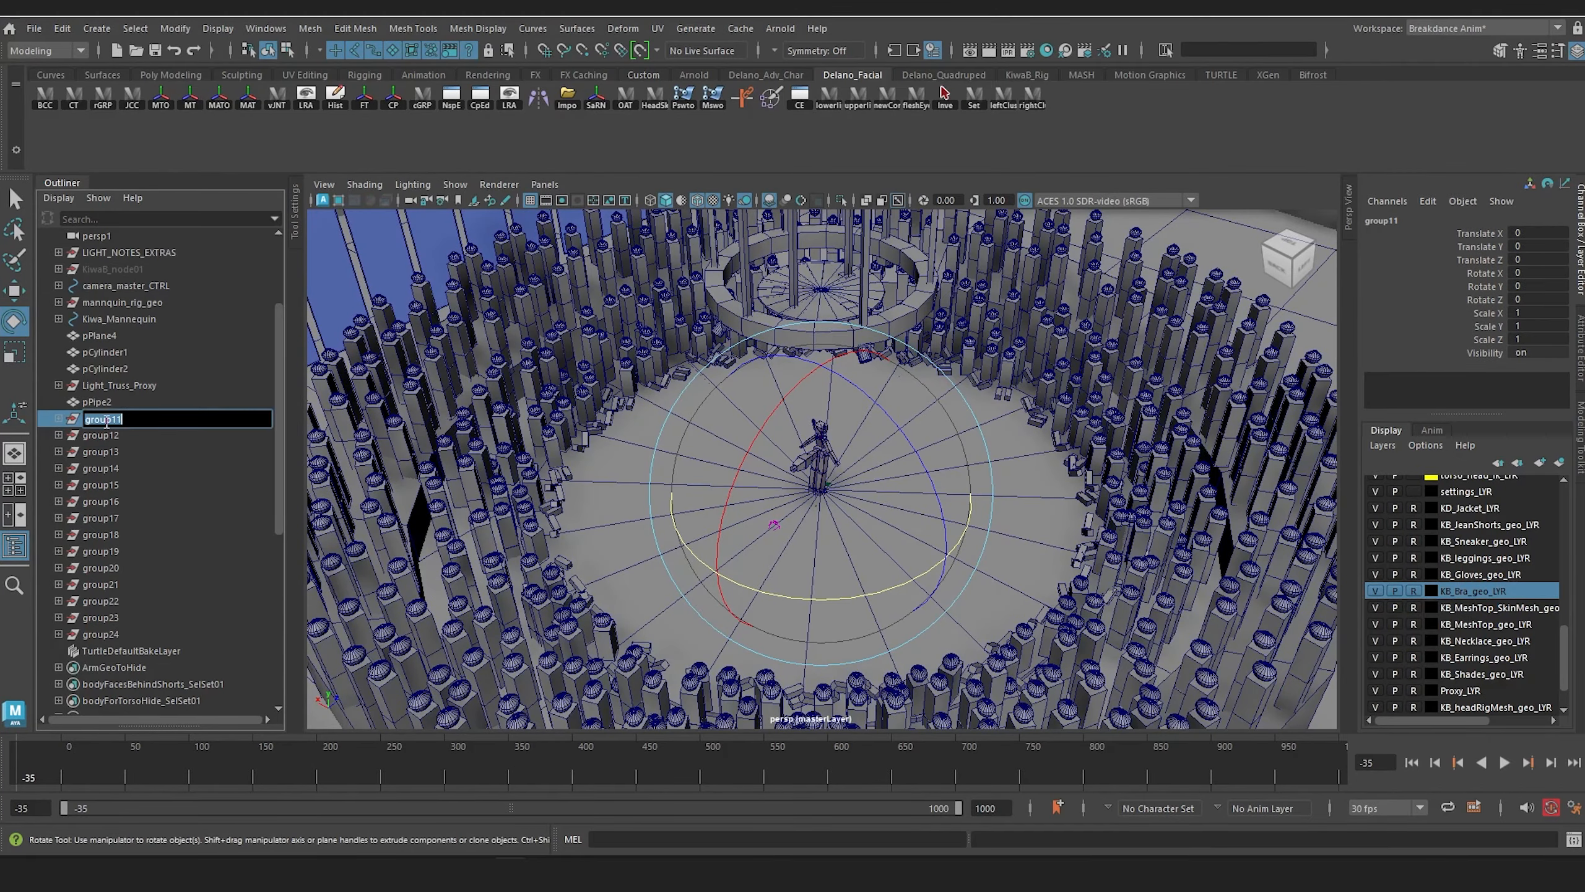
left_click_drag(895, 513, 761, 584, "alt")
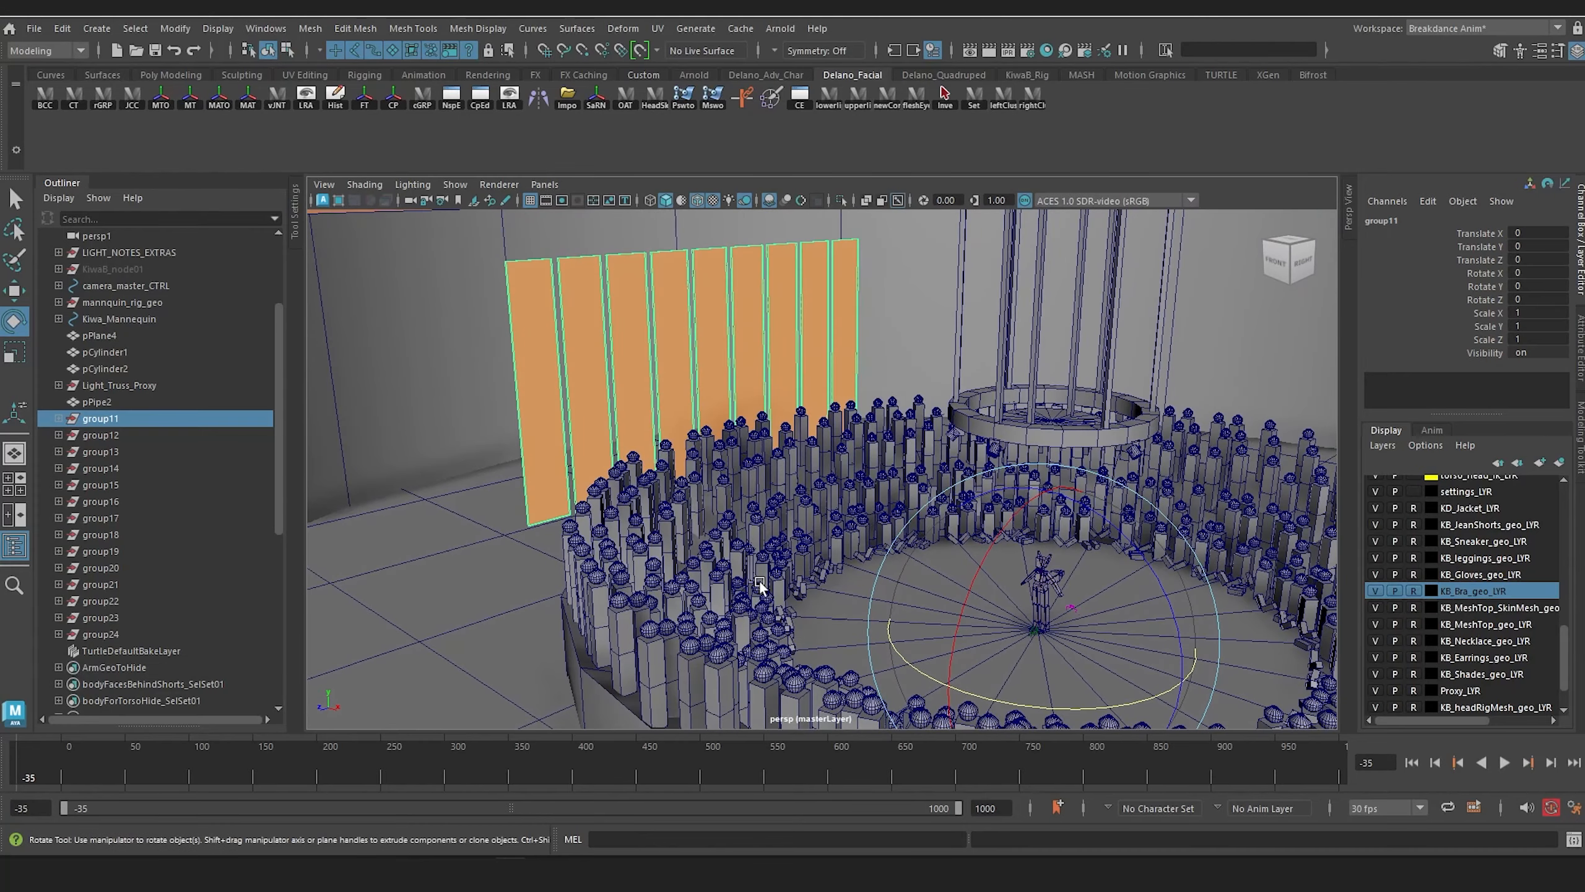
double_click(129, 420)
type("s")
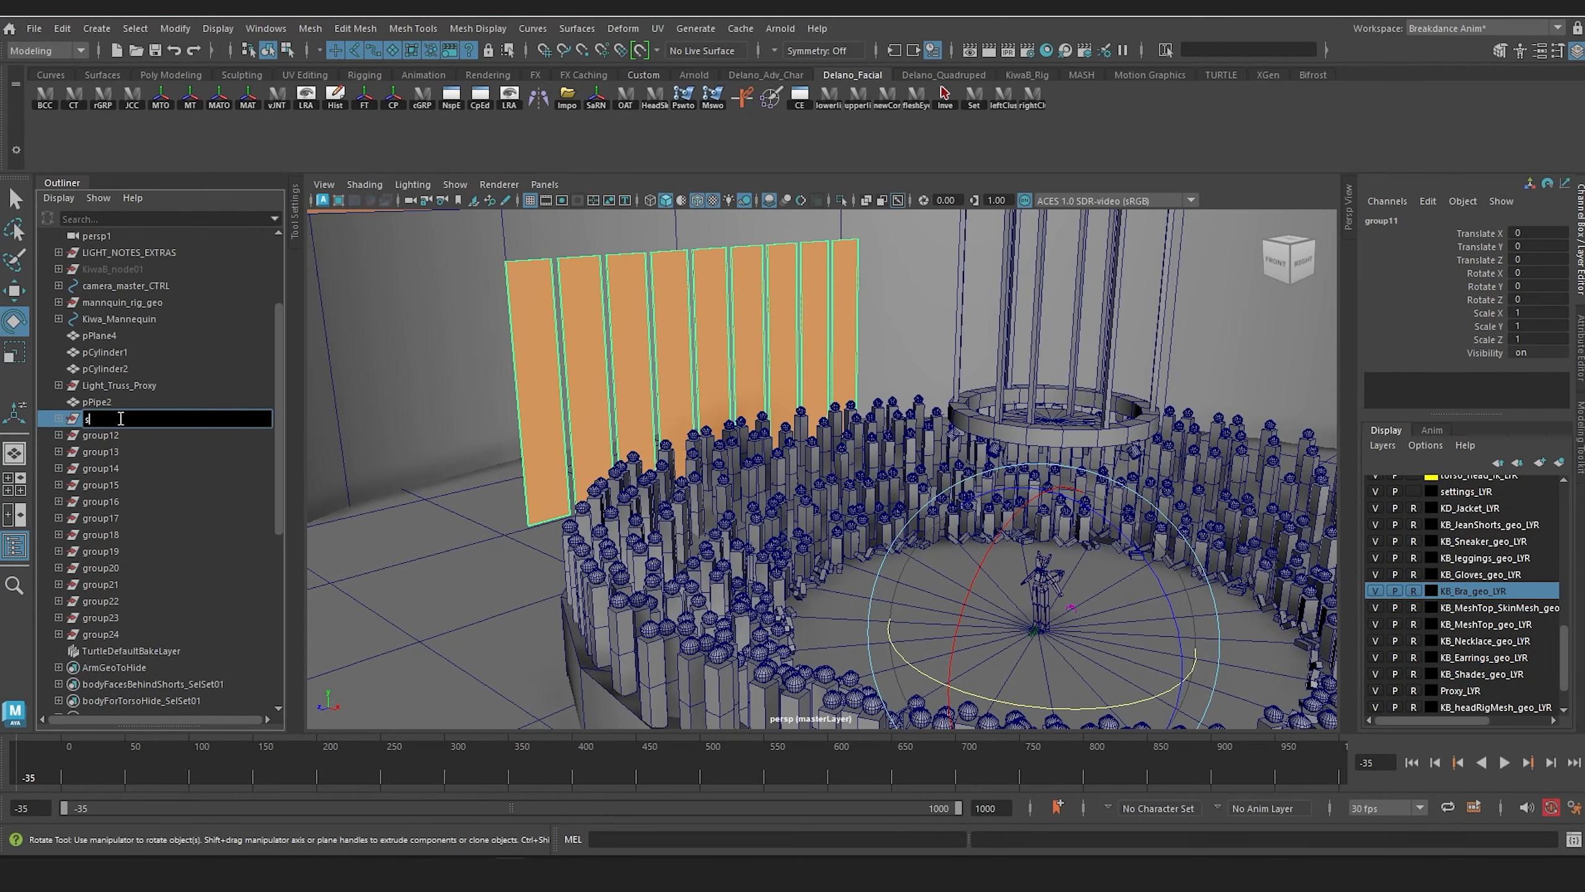
type("L banner")
key("BackSpace")
key("BackSpace")
key("BackSpace")
key("BackSpace")
key("BackSpace")
key("BackSpace")
type("hanging ")
type("banners")
key("Return")
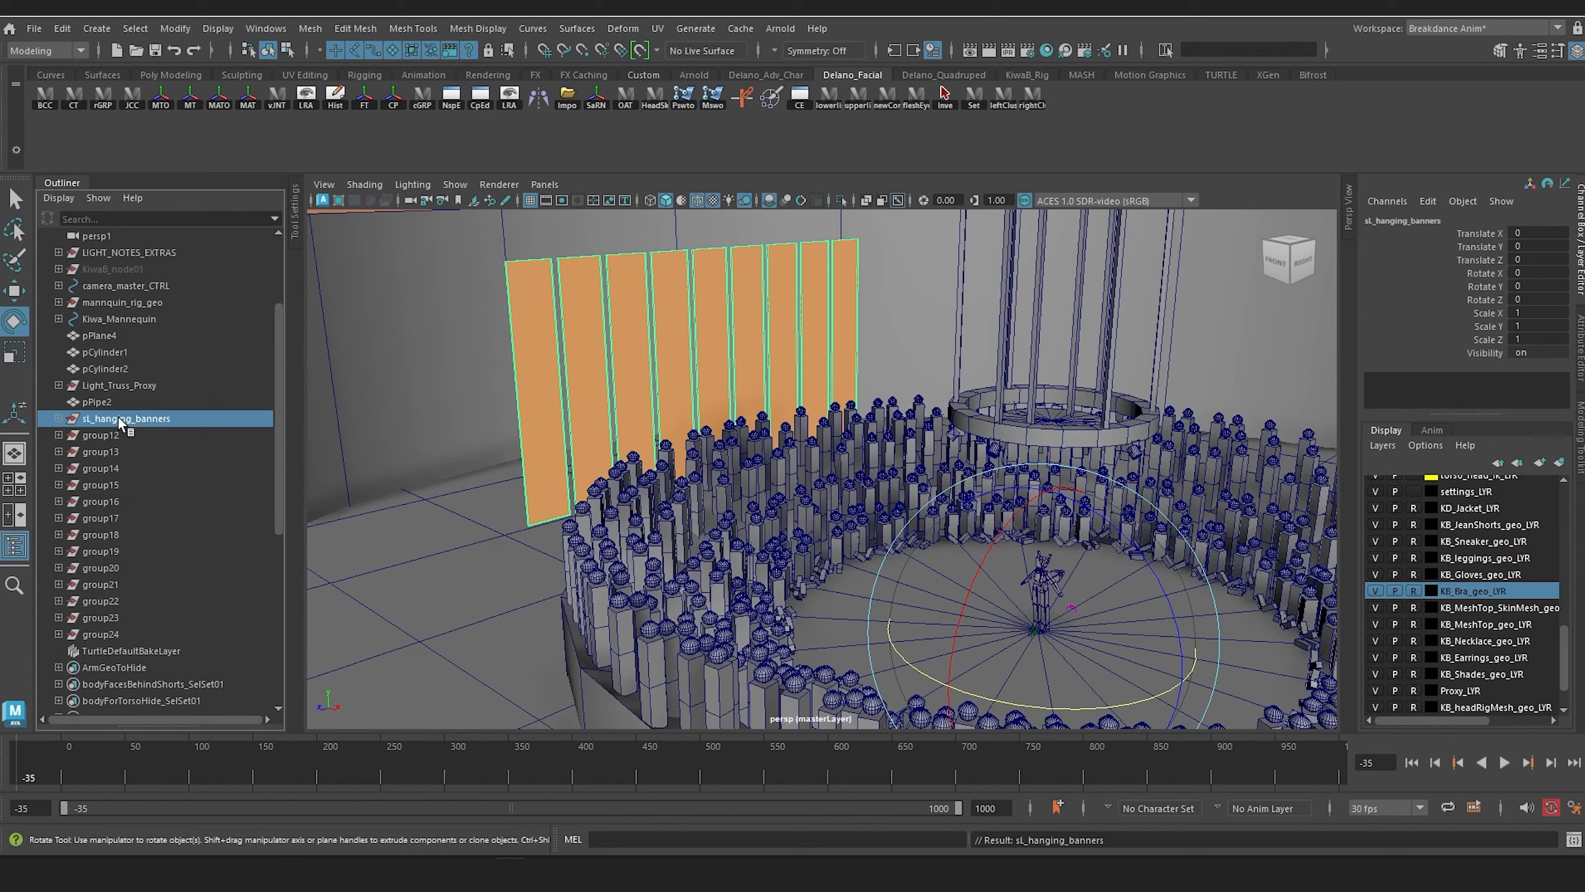
Step: Rename group12, the mirrored row of hanging panels, as sR_hanging_banners
double_click(105, 436)
type("sR")
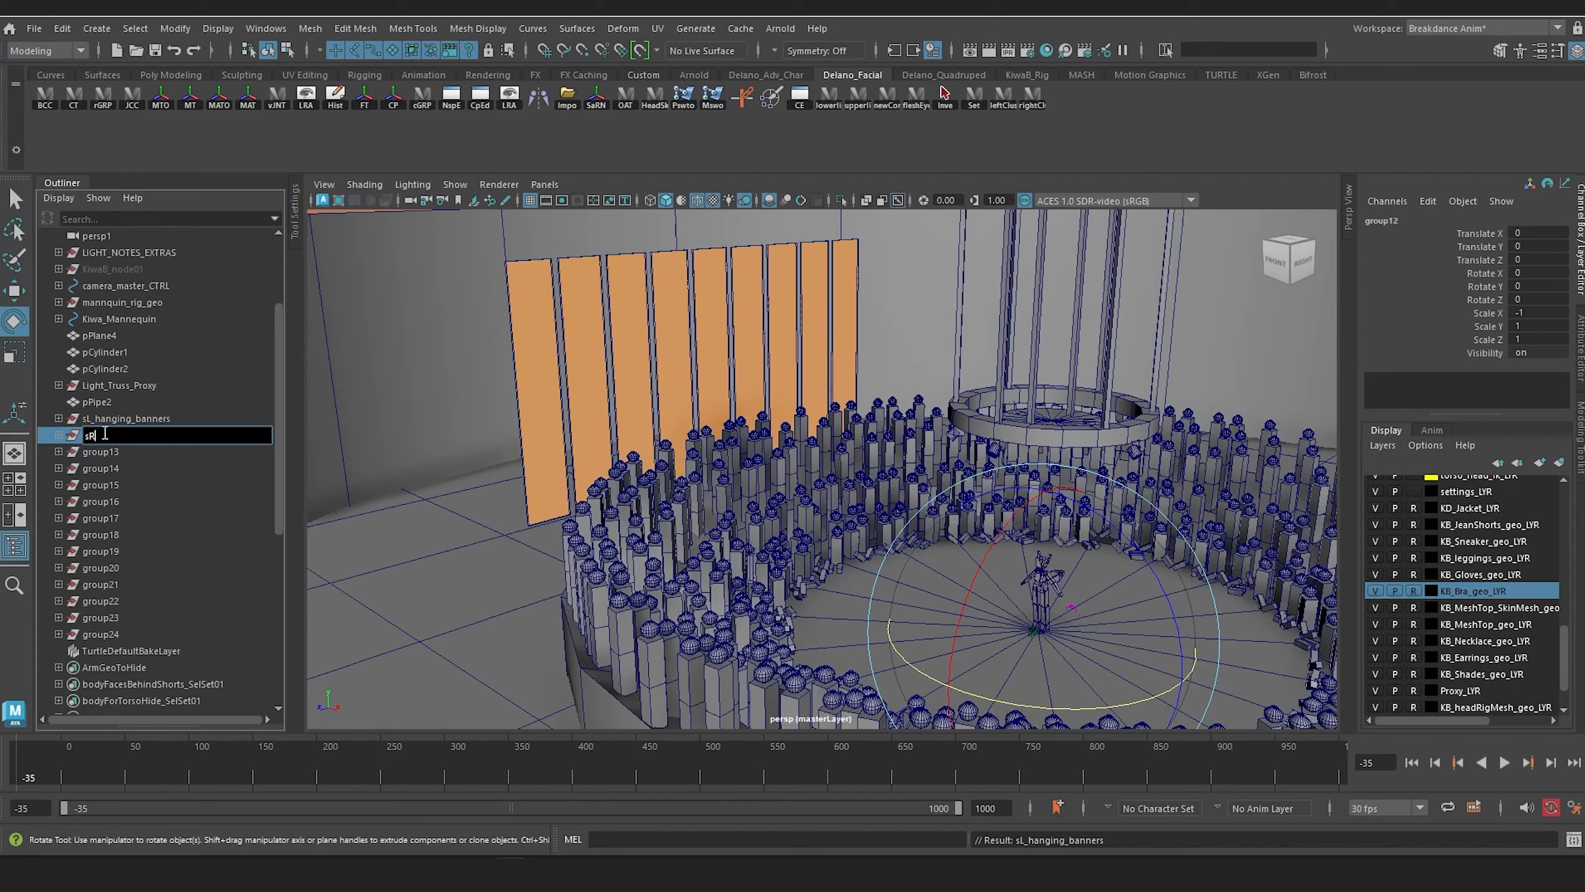
type(" hanging banners")
key("Return")
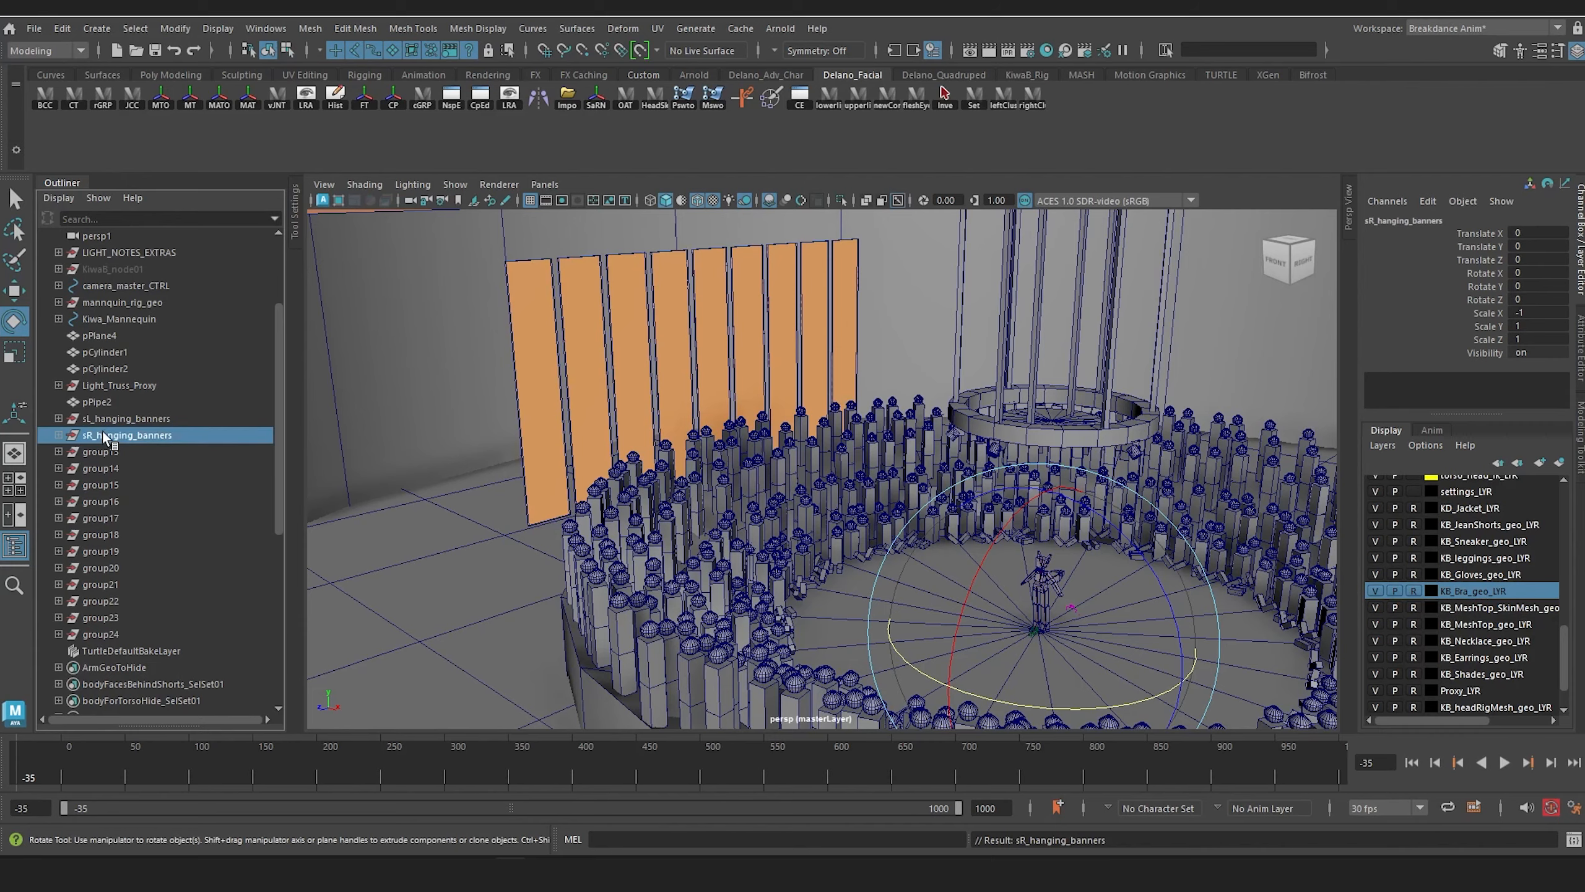
Step: Group the spectator sections group13 through group24 together and name the new group crowd_of_spectators
key("Down")
left_click(99, 634, "shift")
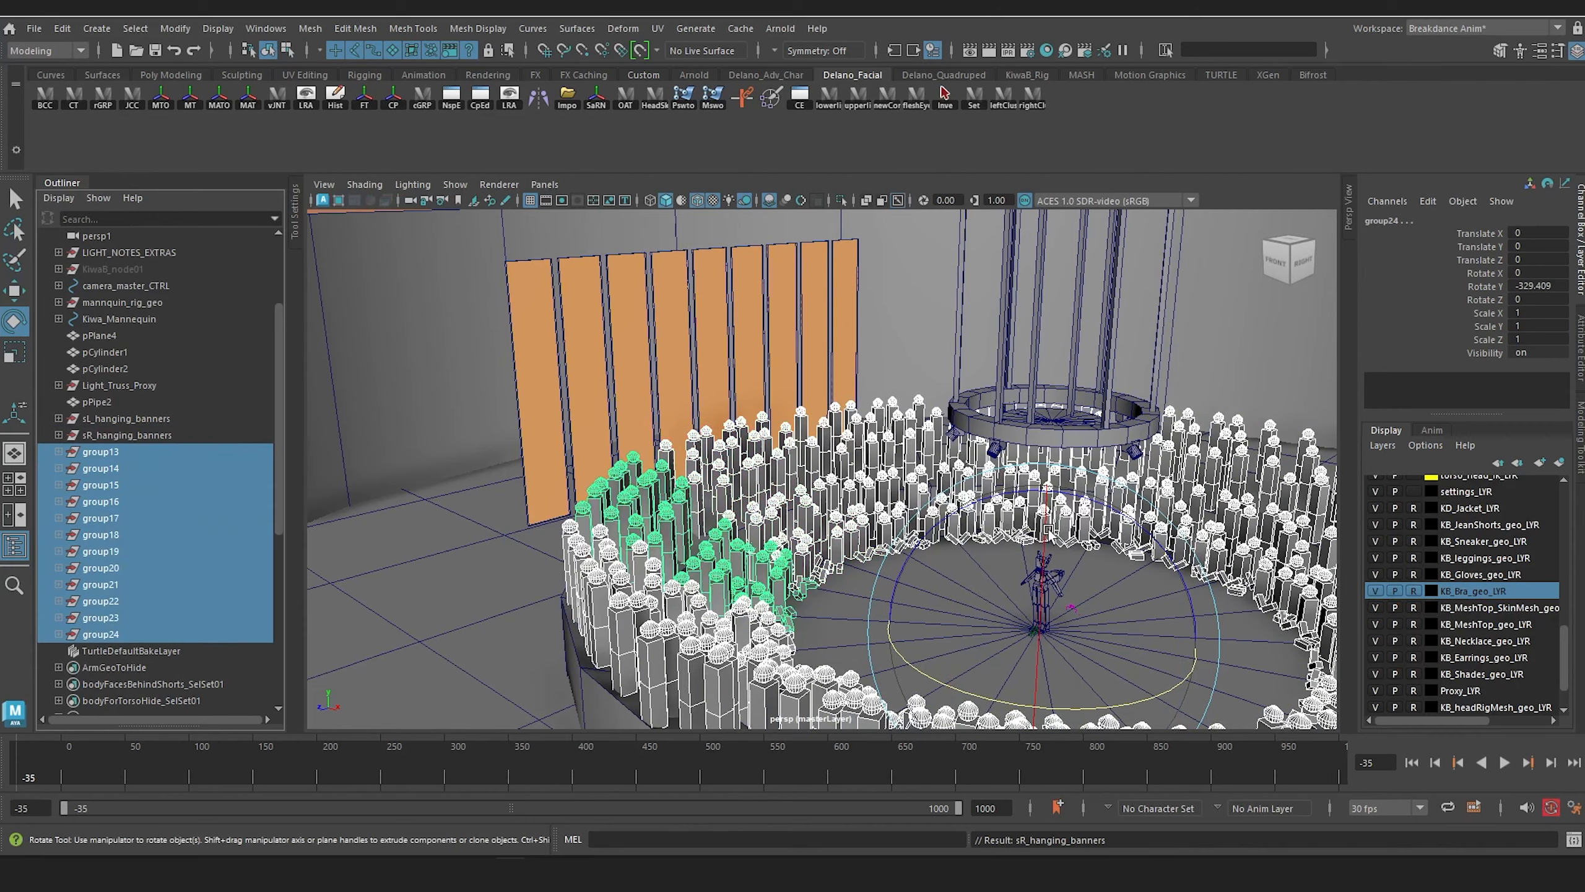
left_click_drag(562, 449, 346, 451, "alt")
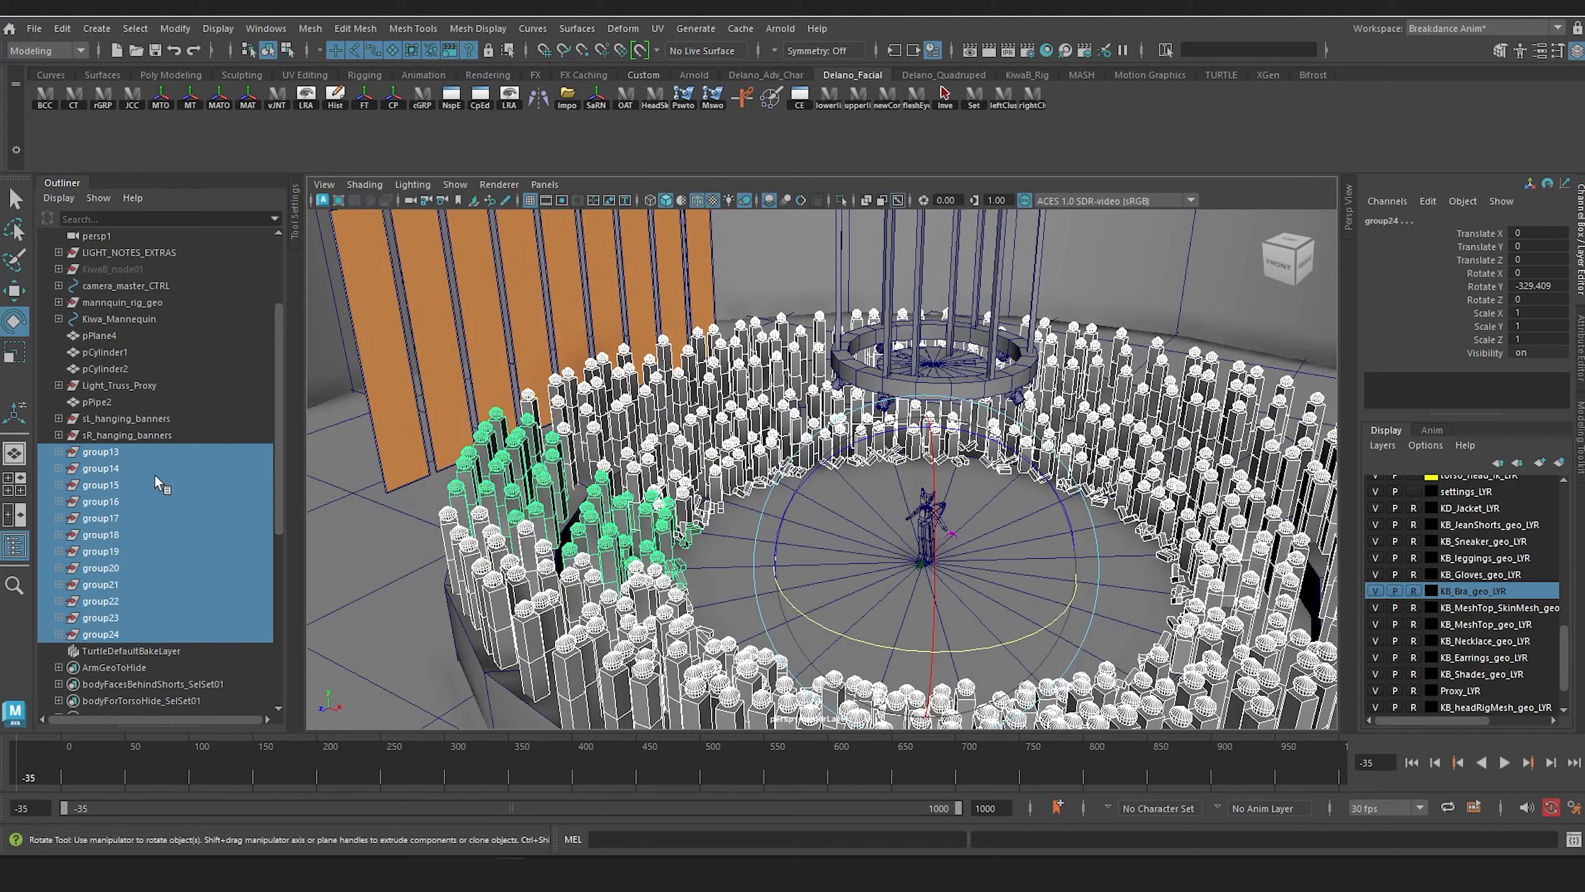
key("ctrl+g")
double_click(102, 452)
type("crowd_of_spectators")
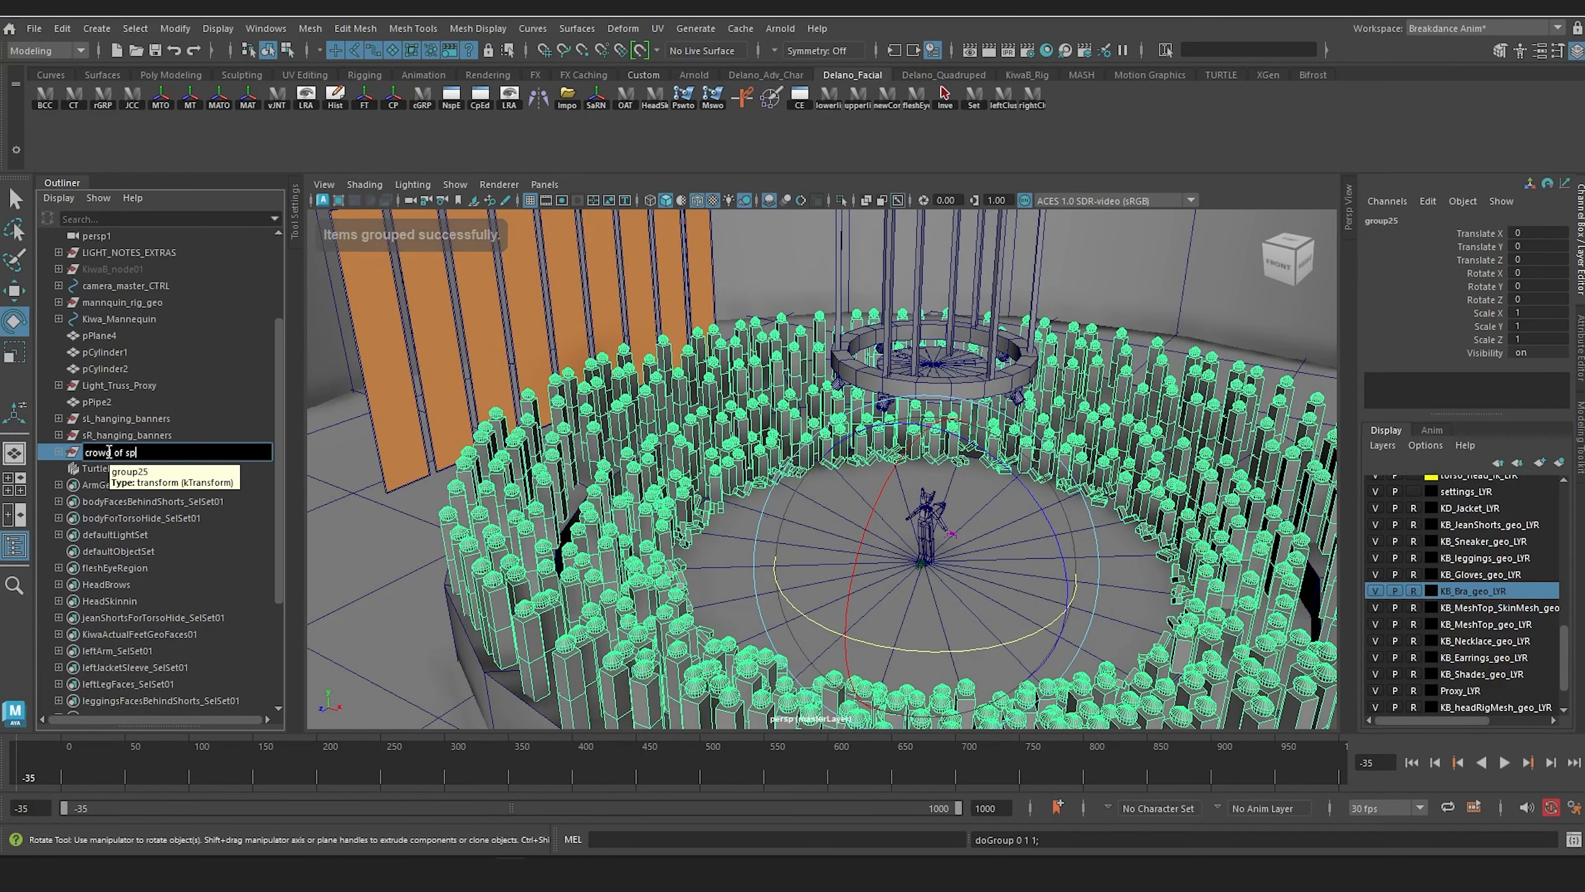
Step: Group pPlane4, pCylinder1, pCylinder2, Light_Truss_Proxy, pPipe2 and both hanging banner groups together and name the new group scene
left_click(97, 402)
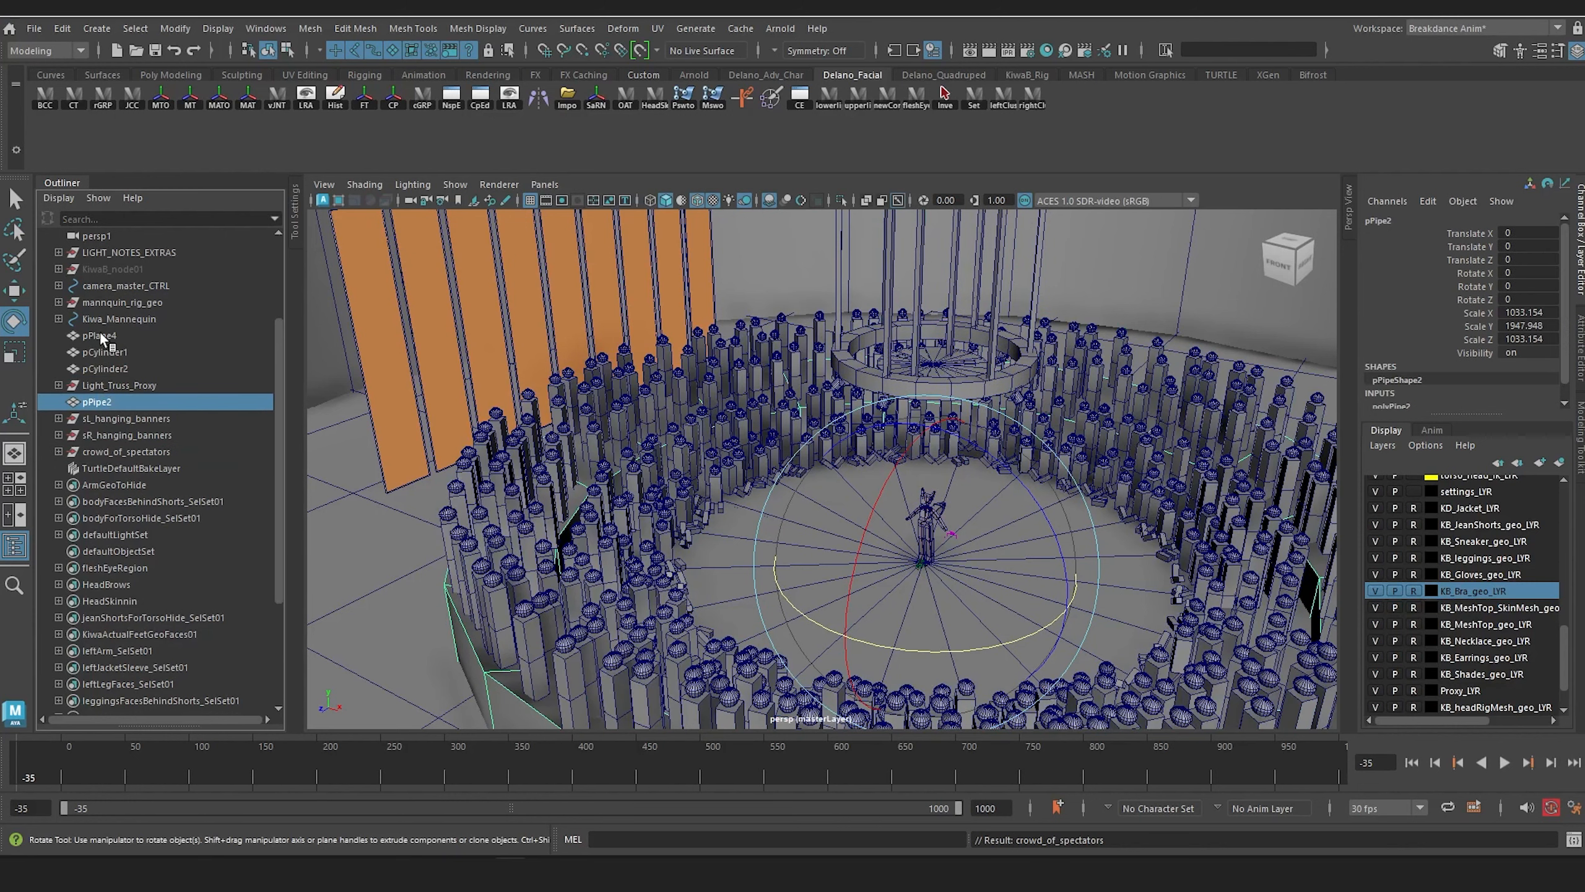
scroll(701, 399, "down", 5)
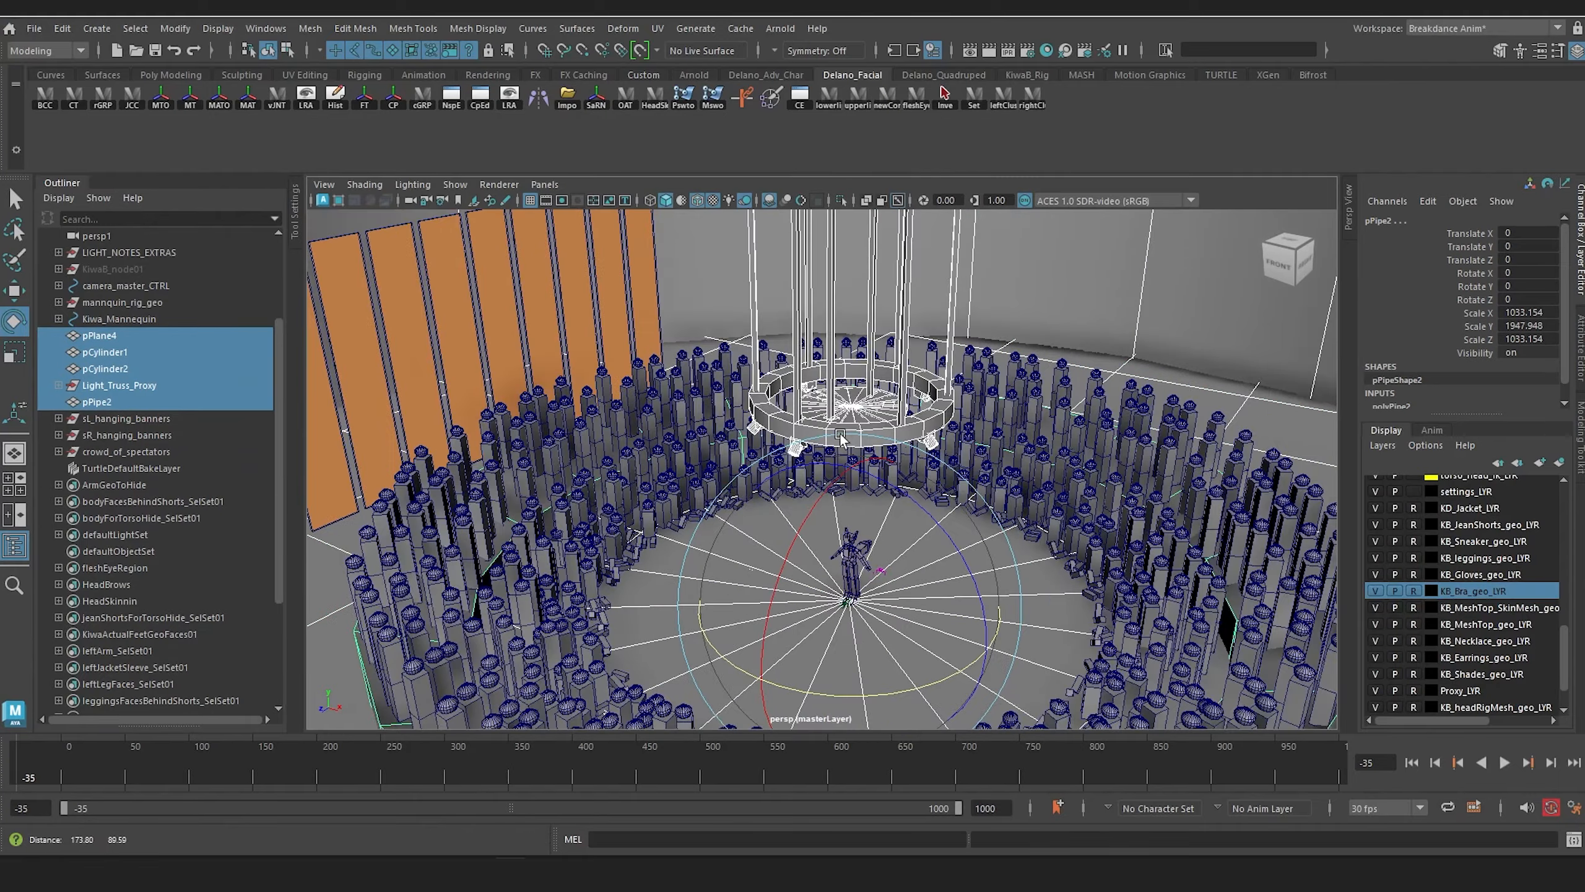
left_click_drag(700, 399, 850, 445, "alt")
left_click(104, 340)
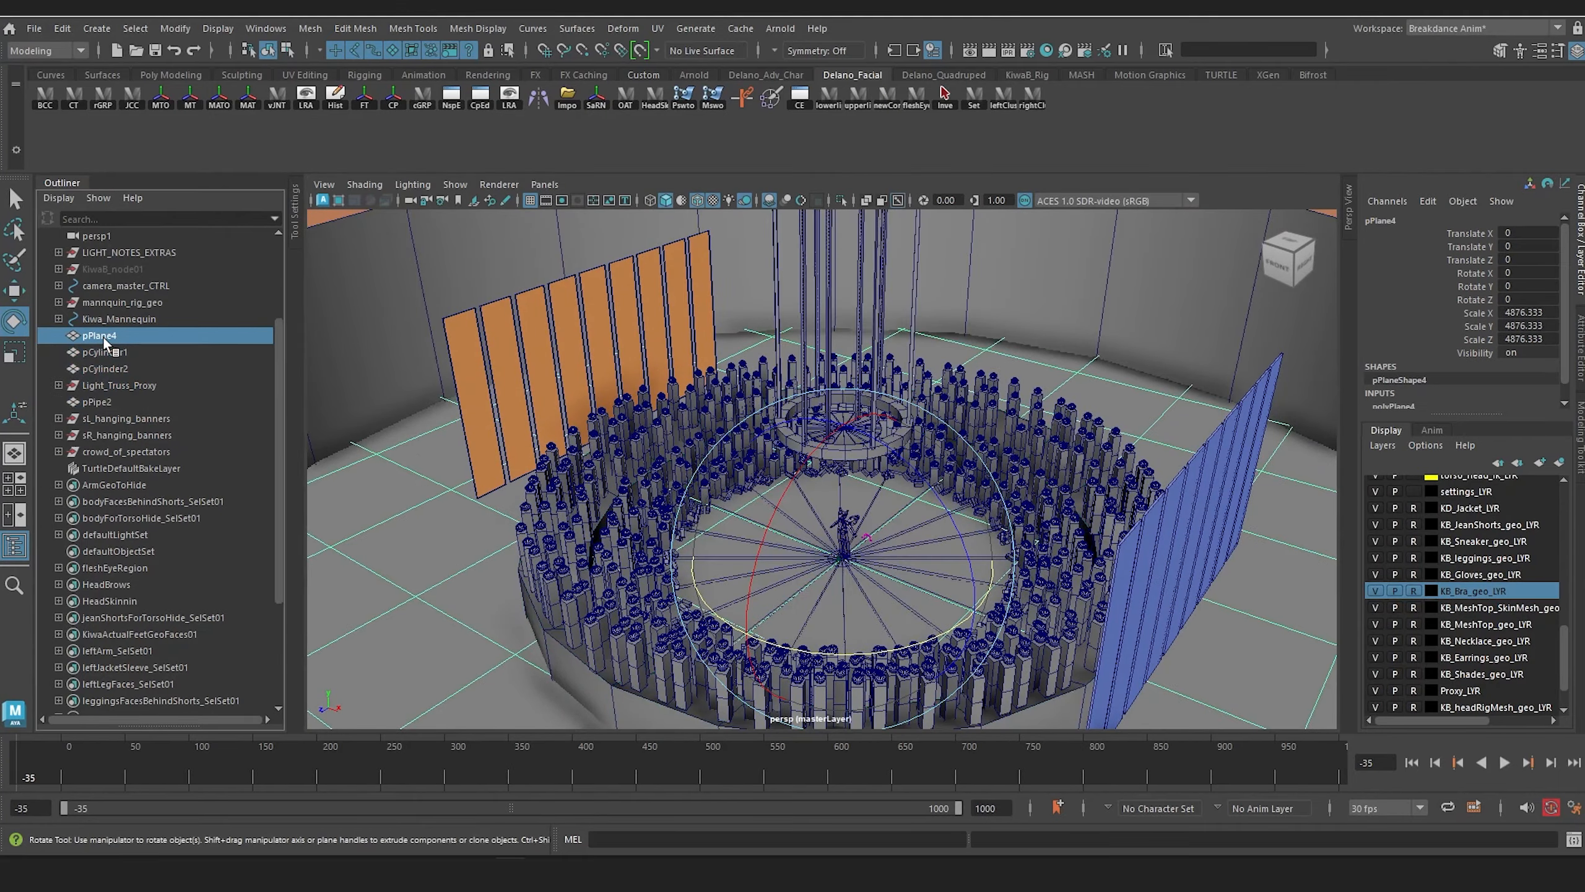
left_click(112, 432, "shift")
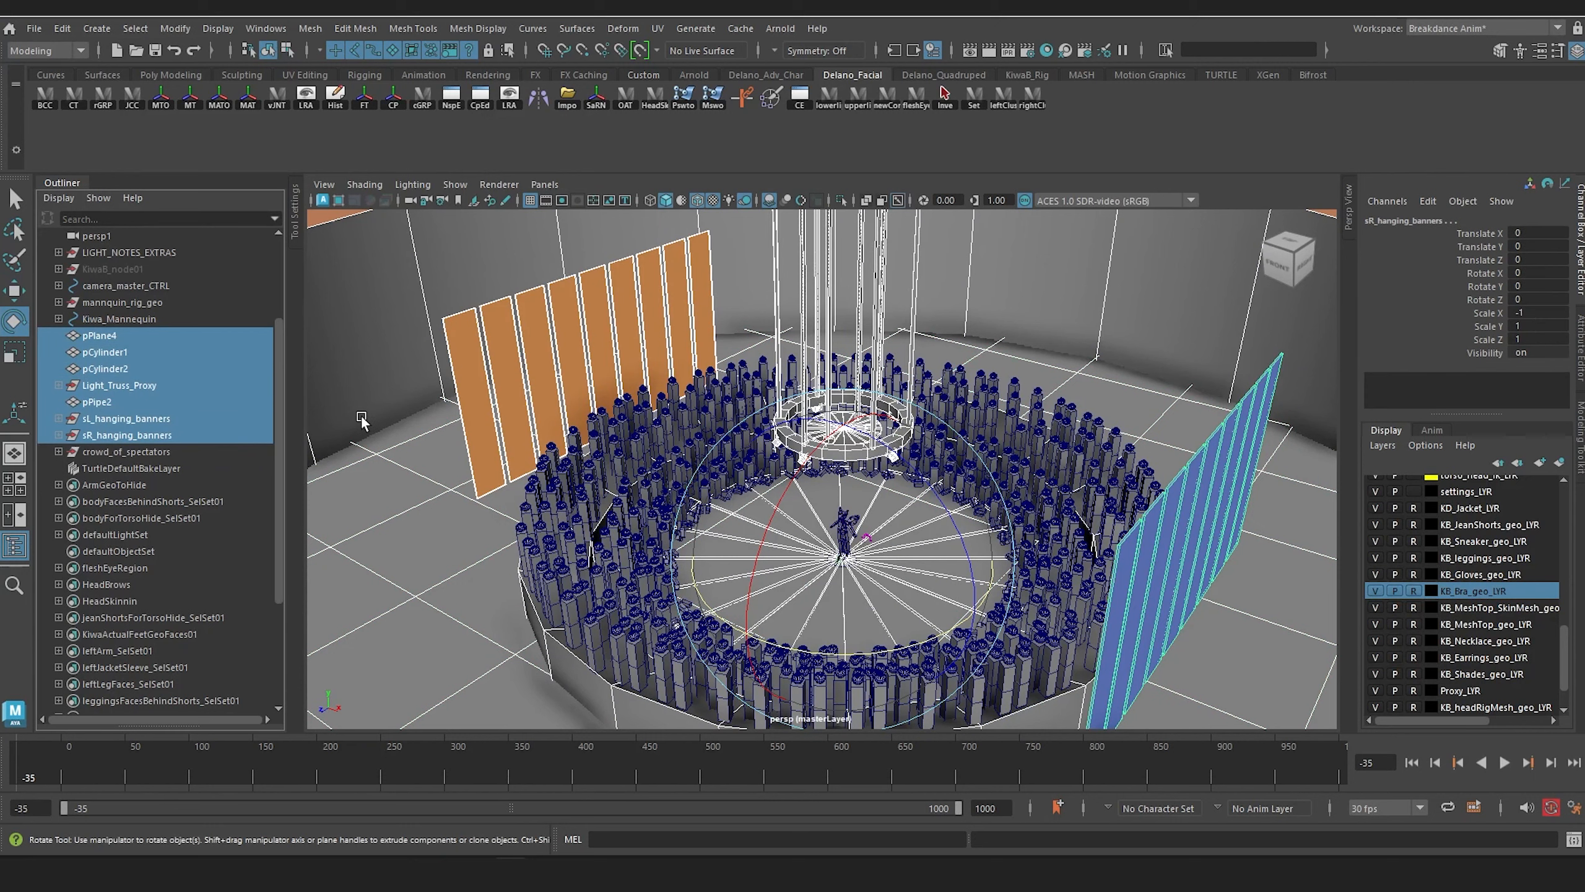
key("ctrl+g")
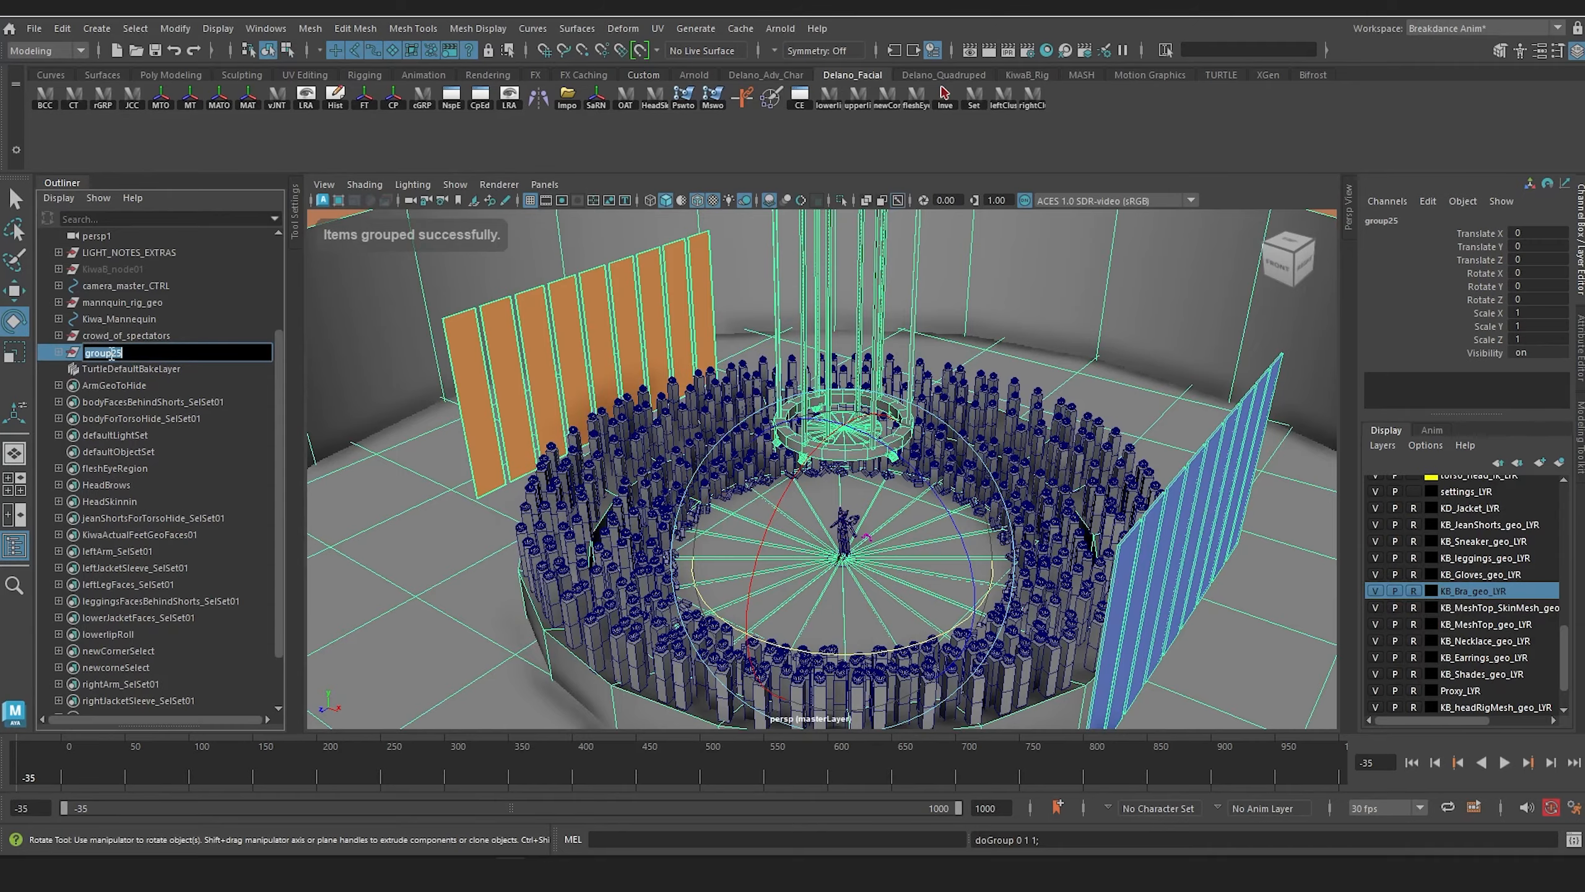
key("Return")
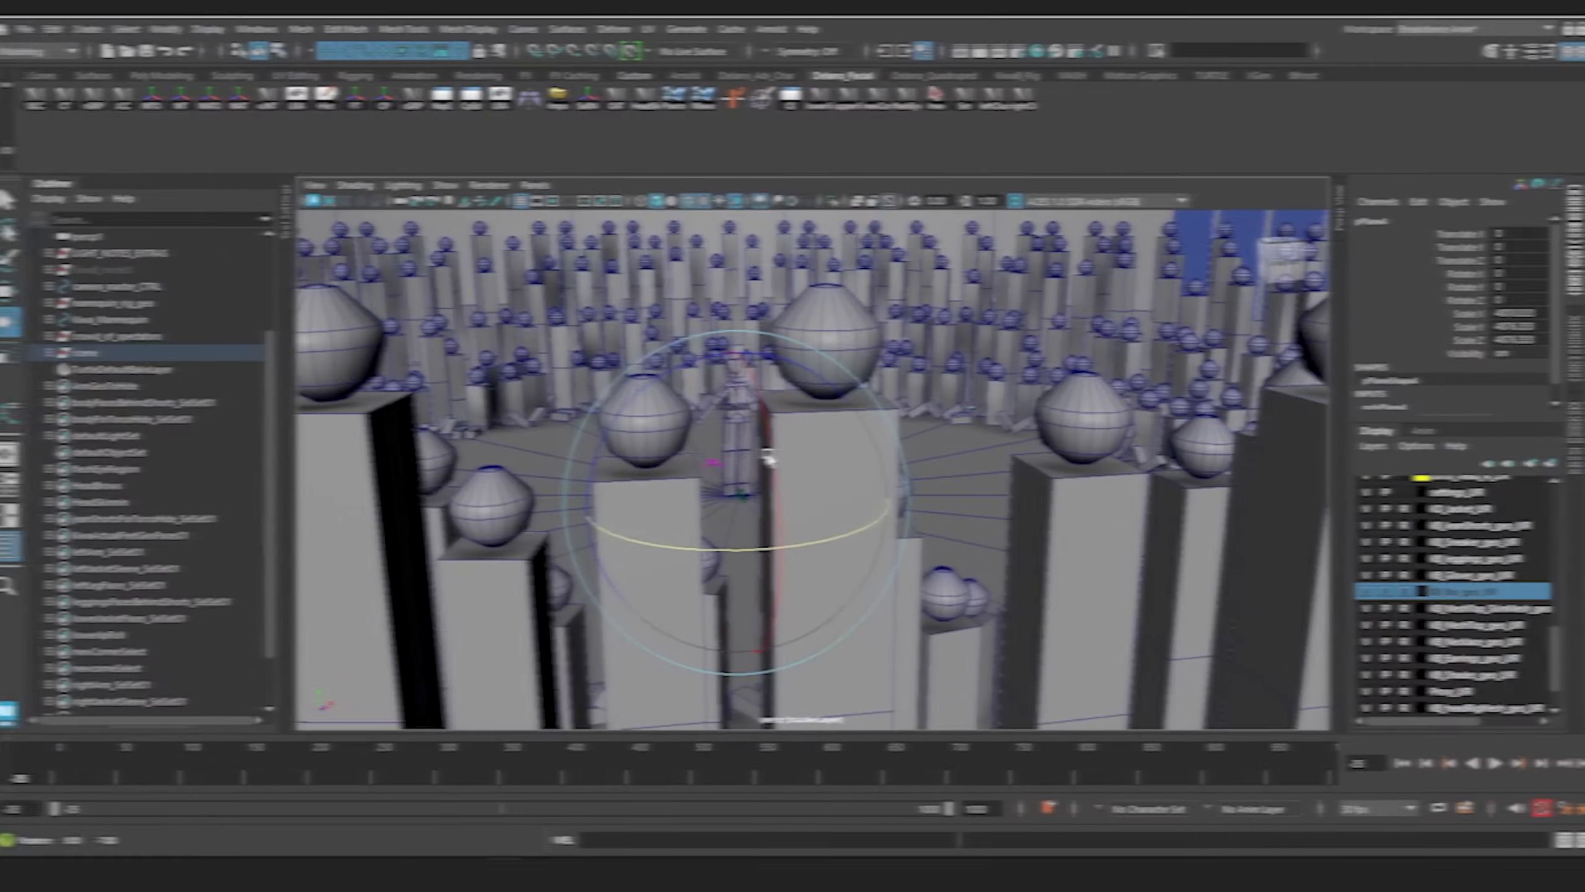
scroll(797, 478, "up", 3)
left_click_drag(798, 478, 885, 518, "alt")
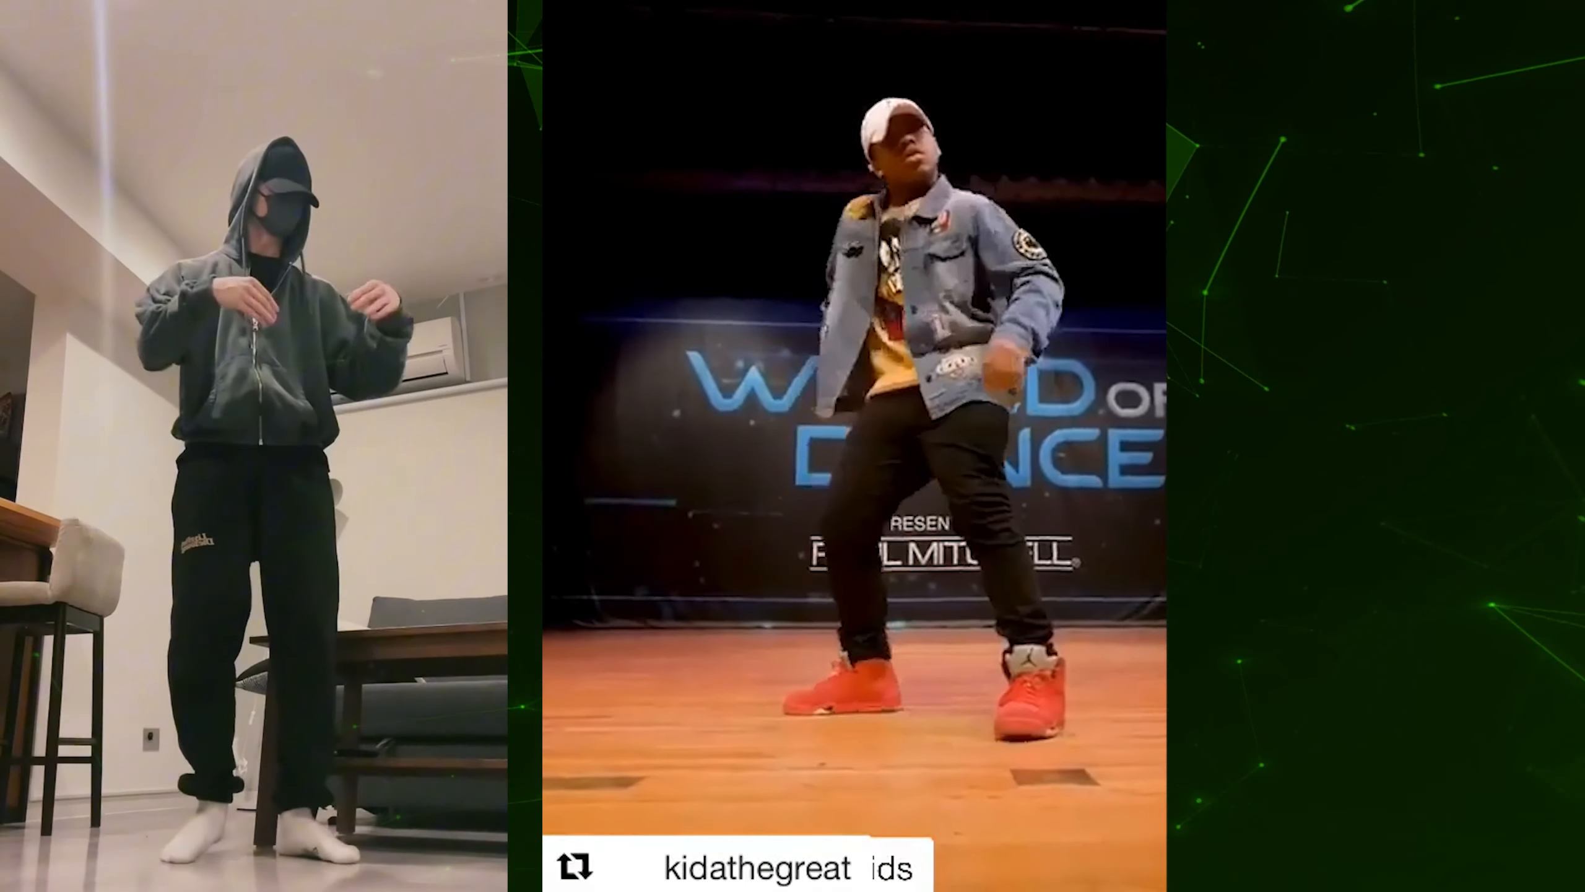